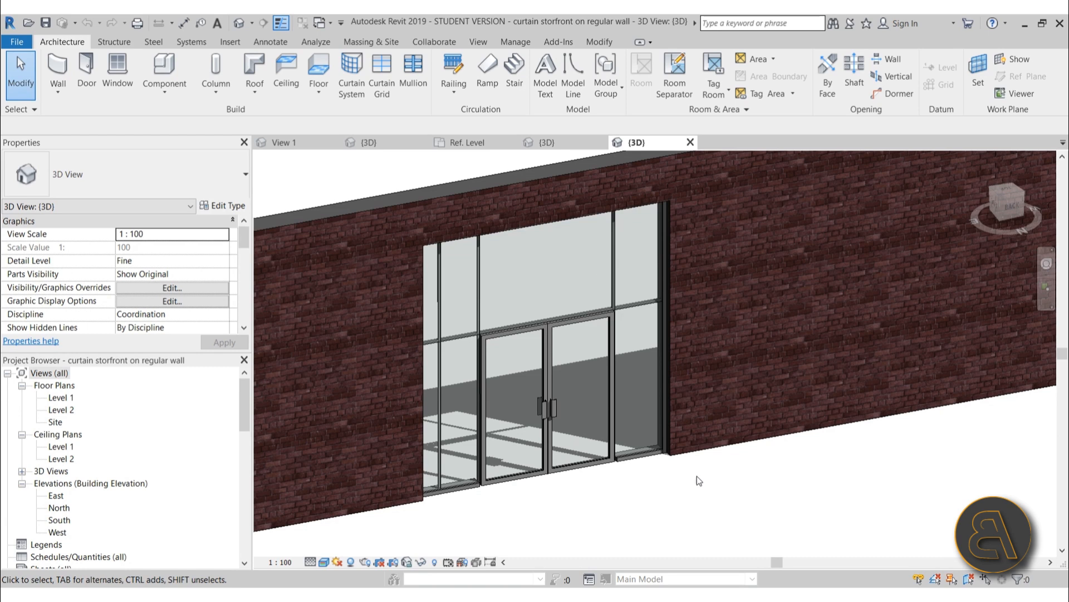
Inspect the brick wall and the Storefront curtain wall embedded in it, selecting each in turn
{"action": "middle_click_drag", "start_coordinate": [609, 529], "coordinate": [649, 360], "text": "shift"}
{"action": "left_click", "coordinate": [683, 429]}
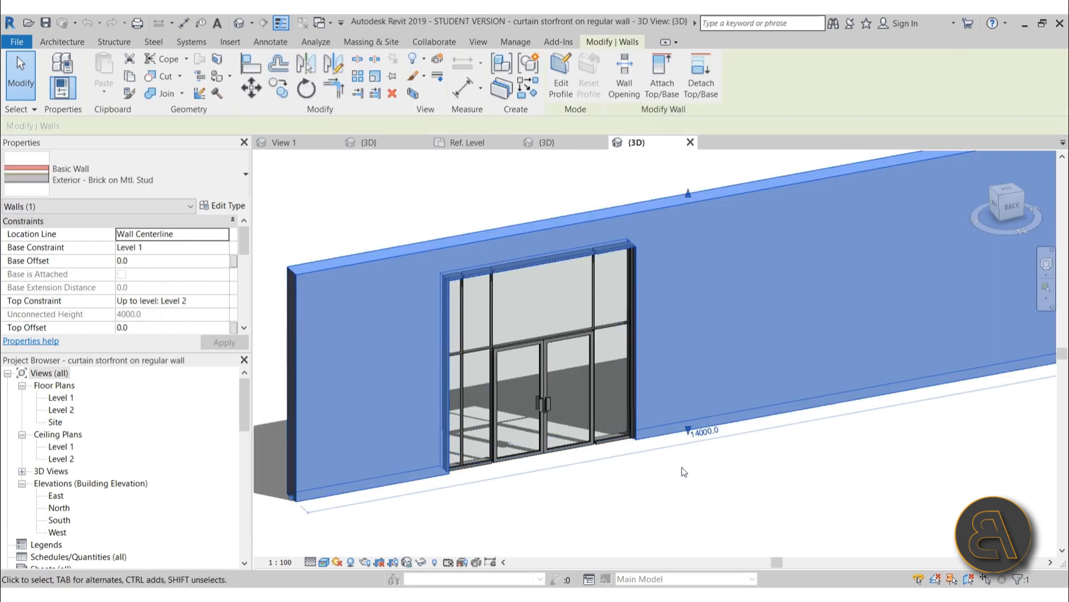
{"action": "left_click", "coordinate": [682, 468]}
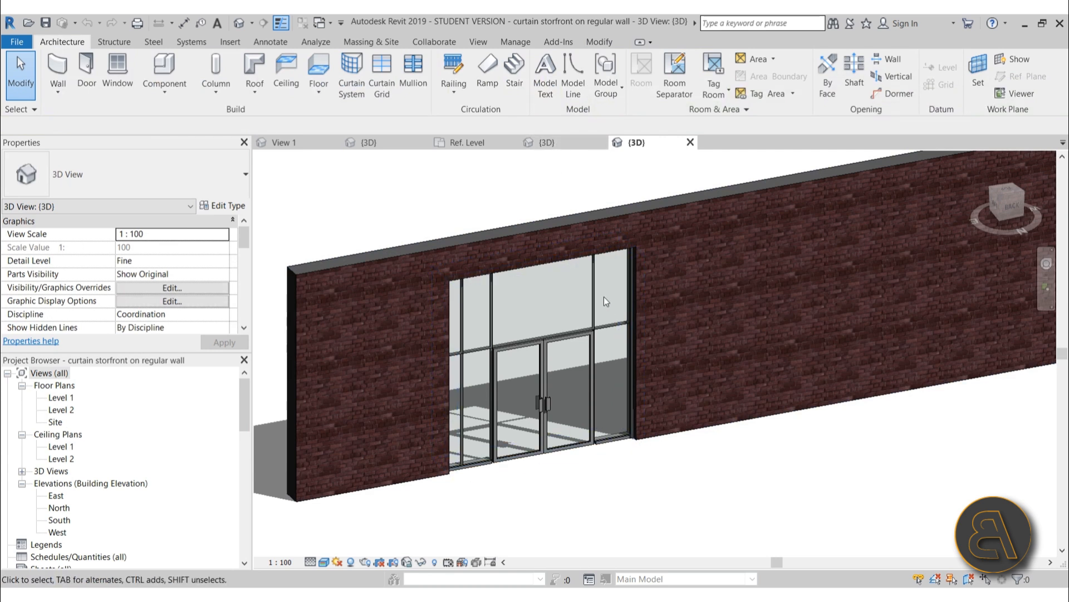
{"action": "left_click", "coordinate": [587, 297]}
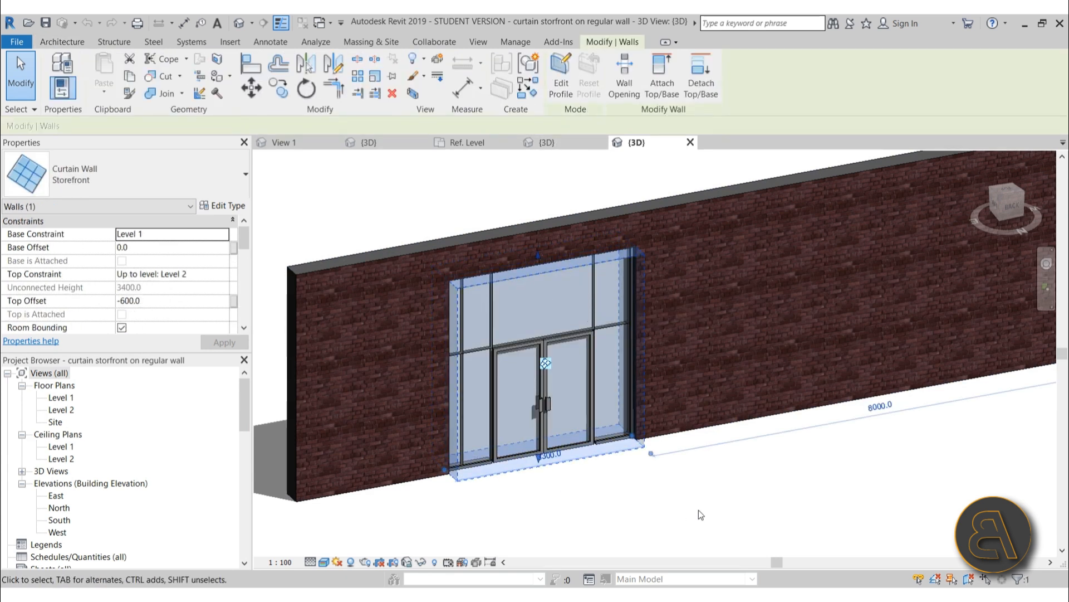
{"action": "left_click", "coordinate": [750, 507]}
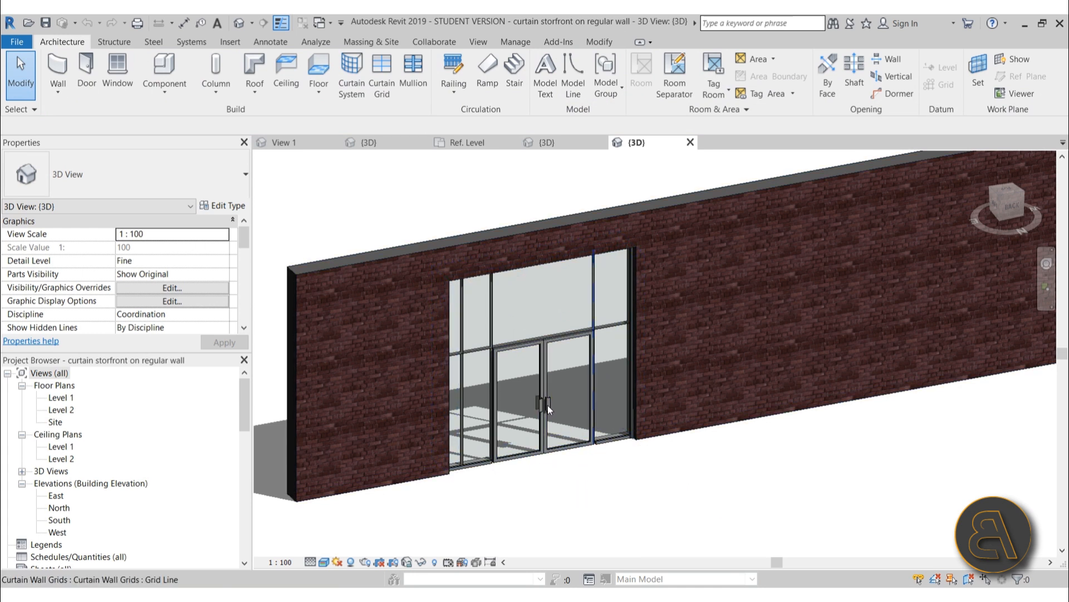
Bring up the custom storefront project's 3D view and examine a joint between its vertical and horizontal mullions
{"action": "left_click", "coordinate": [551, 142]}
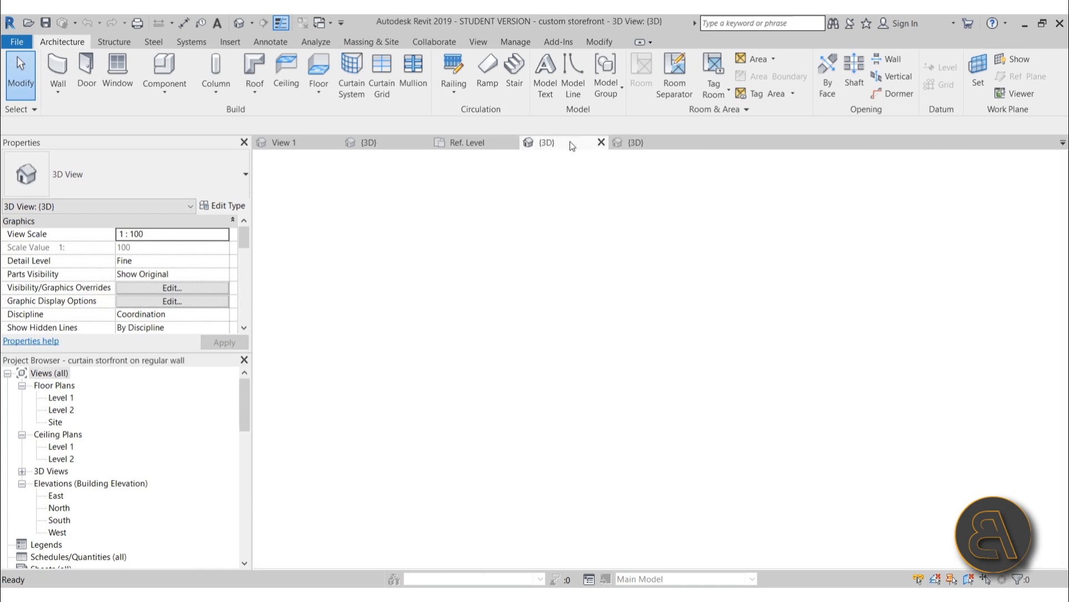
{"action": "scroll", "coordinate": [555, 315], "scroll_direction": "down", "scroll_amount": 5}
{"action": "scroll", "coordinate": [547, 305], "scroll_direction": "up", "scroll_amount": 5}
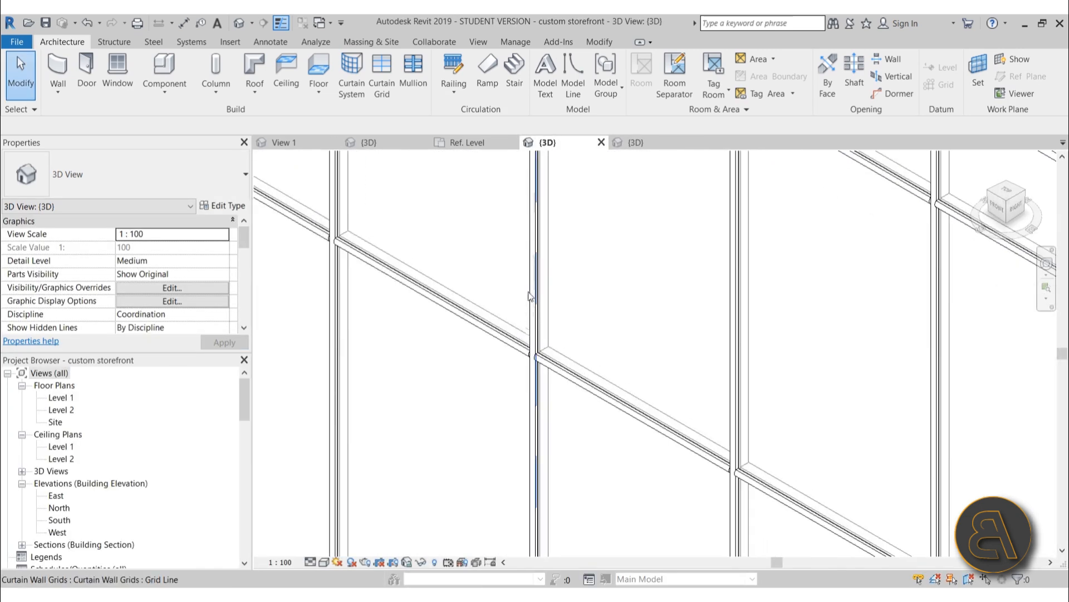
{"action": "scroll", "coordinate": [574, 386], "scroll_direction": "up", "scroll_amount": 3}
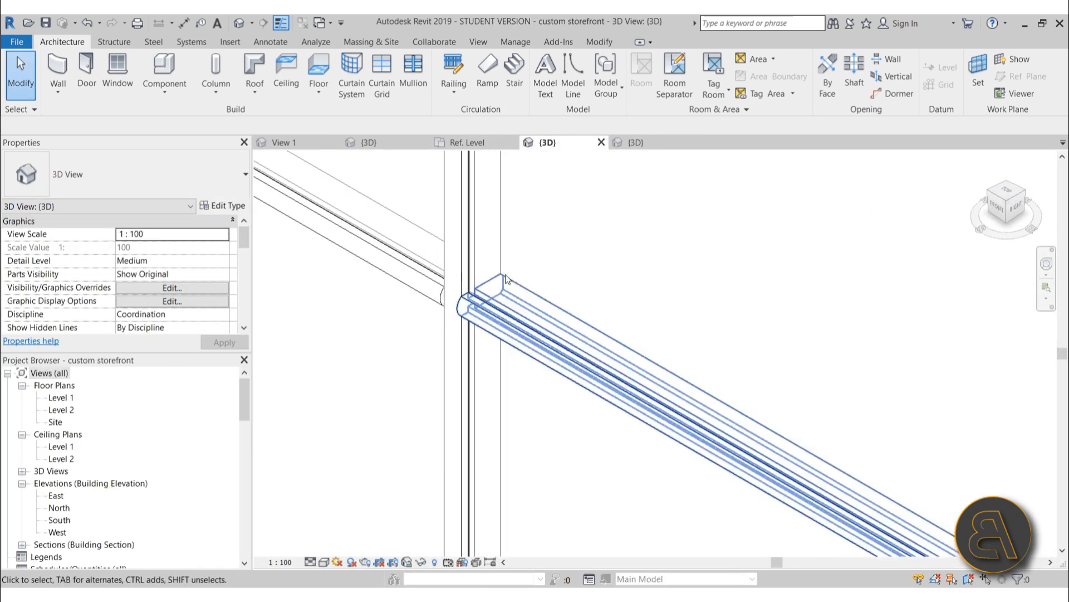
{"action": "scroll", "coordinate": [348, 370], "scroll_direction": "down", "scroll_amount": 3}
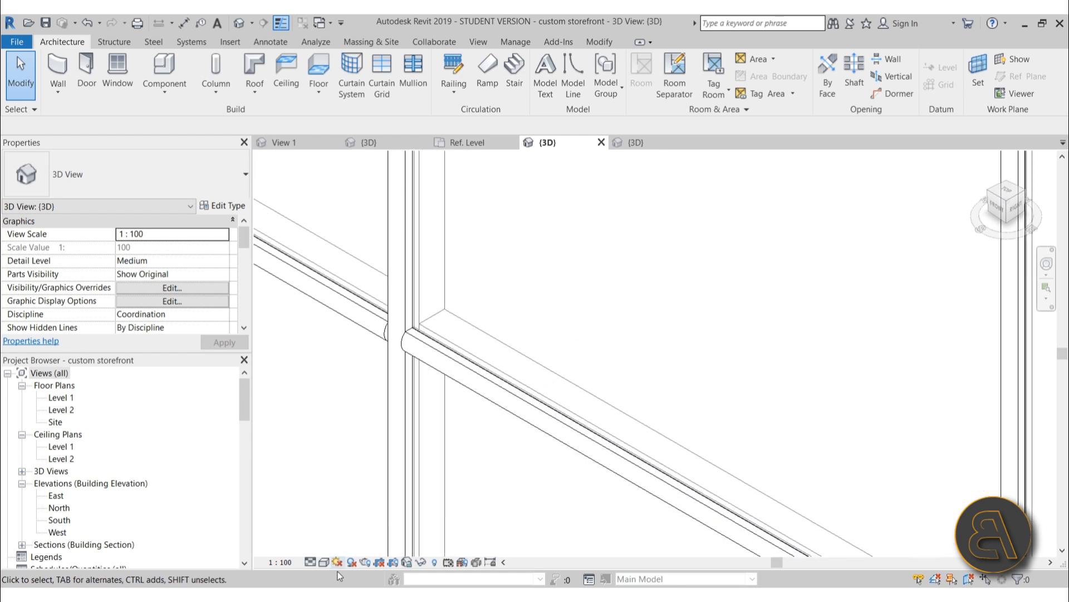
Change the custom storefront 3D view's visual style to display filled surfaces on the mullions and panels
{"action": "left_click", "coordinate": [325, 562]}
{"action": "left_click", "coordinate": [359, 534]}
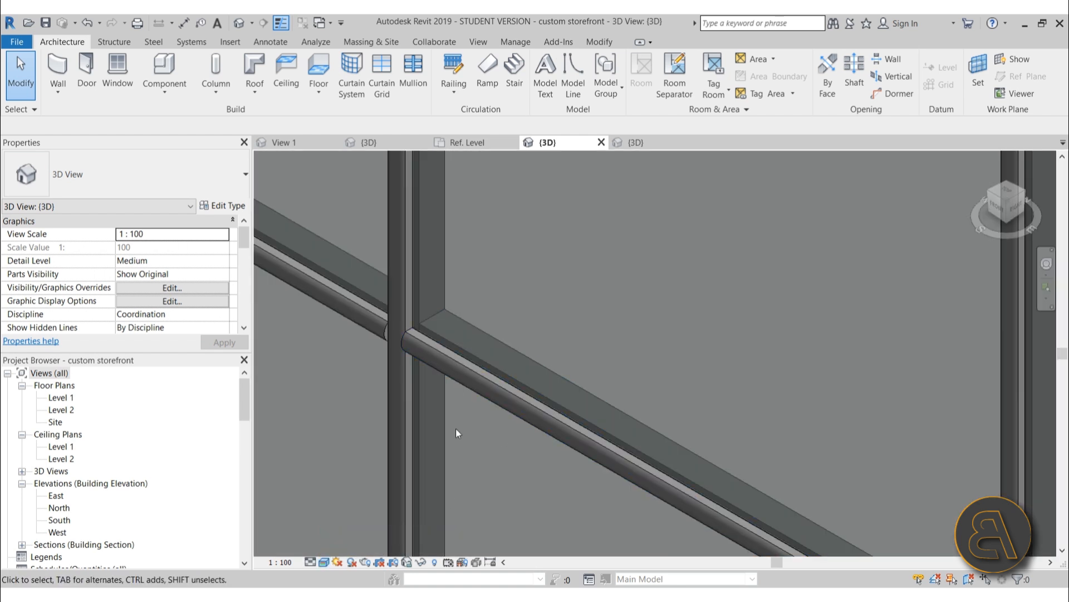
{"action": "scroll", "coordinate": [440, 255], "scroll_direction": "up", "scroll_amount": 4}
{"action": "scroll", "coordinate": [587, 289], "scroll_direction": "down", "scroll_amount": 5}
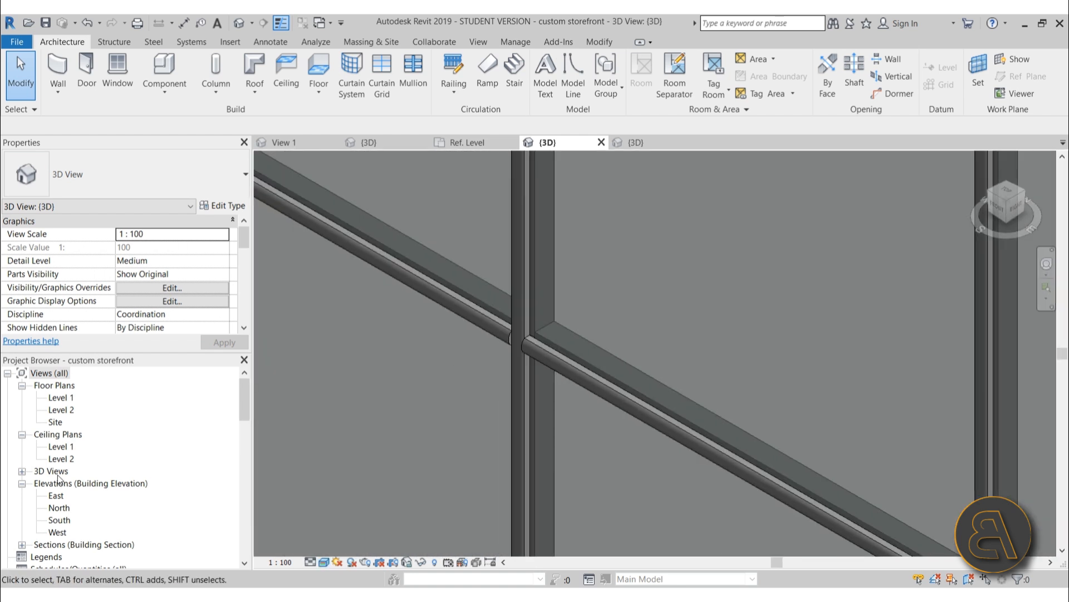
{"action": "scroll", "coordinate": [389, 245], "scroll_direction": "down", "scroll_amount": 4}
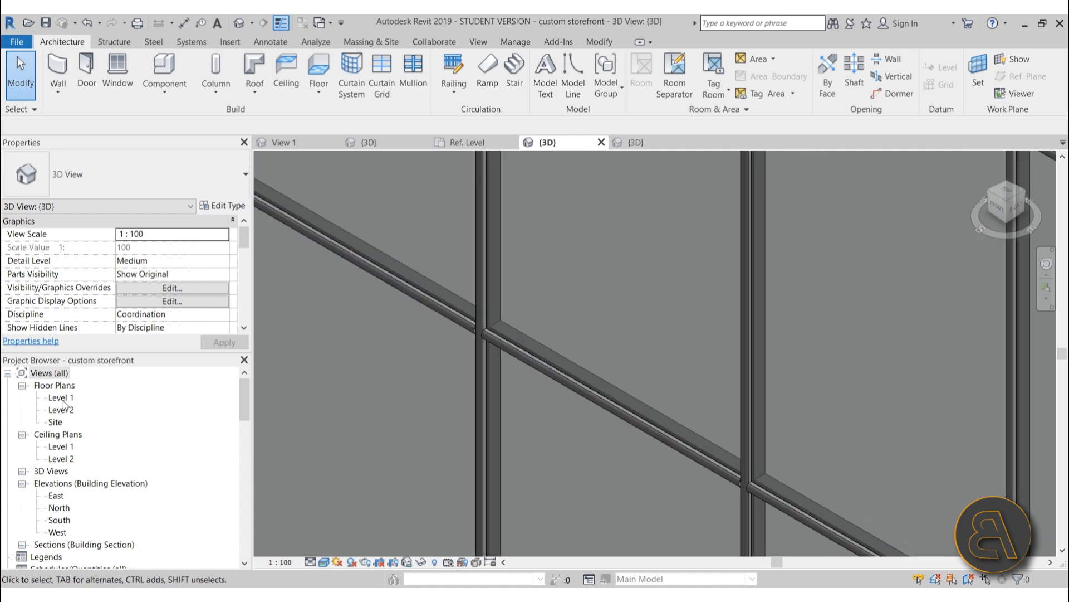
Open the Level 1 floor plan at a mullion's cross-section and change the visual style to unfilled line display
{"action": "double_click", "coordinate": [60, 397]}
{"action": "scroll", "coordinate": [609, 339], "scroll_direction": "up", "scroll_amount": 8}
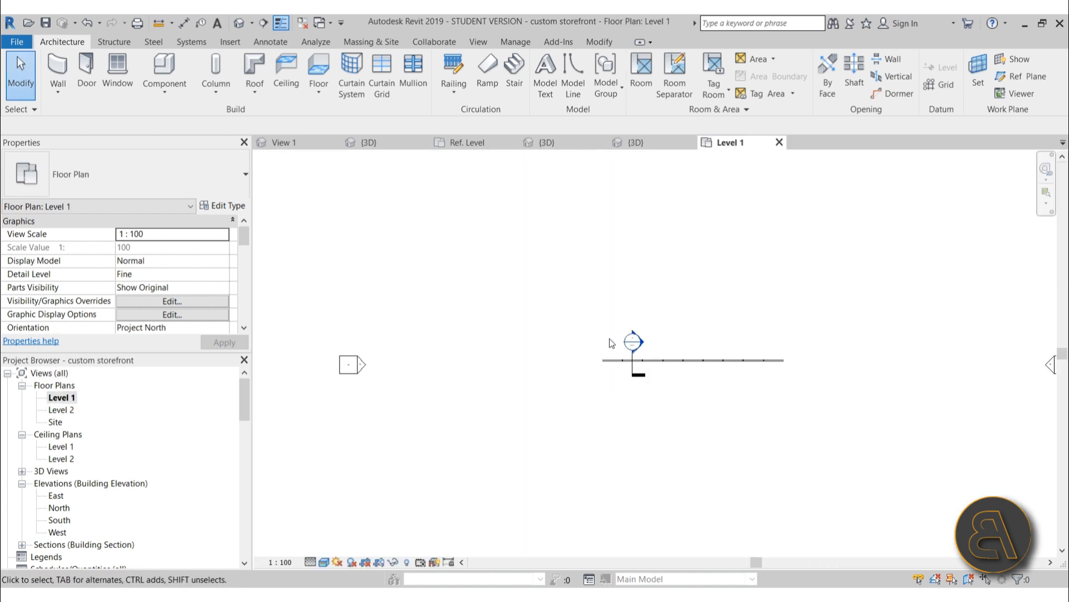
{"action": "scroll", "coordinate": [626, 339], "scroll_direction": "up", "scroll_amount": 4}
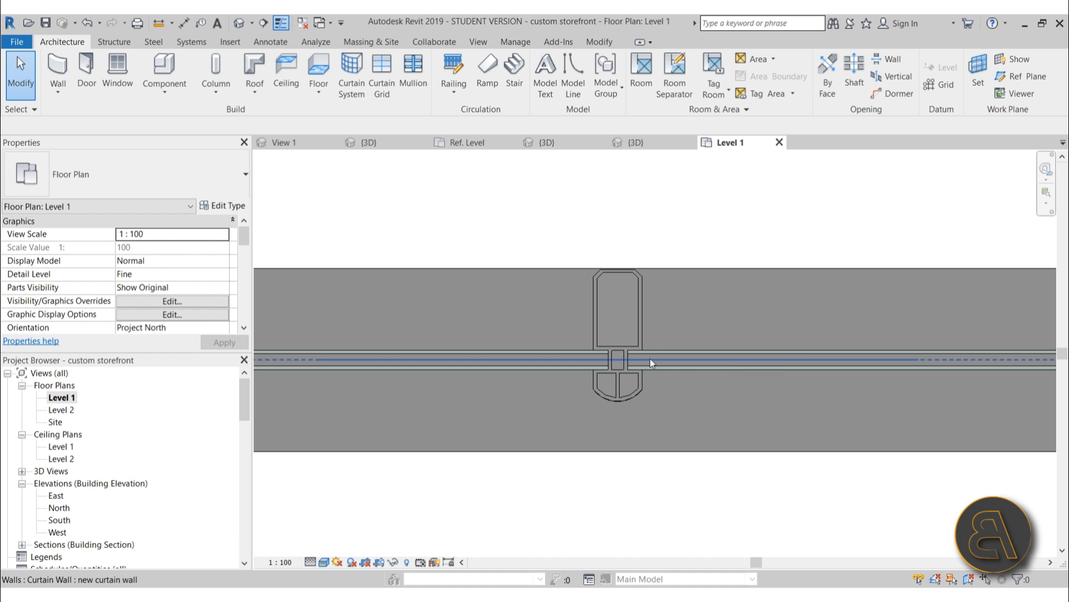
{"action": "left_click", "coordinate": [636, 390]}
{"action": "left_click", "coordinate": [657, 223]}
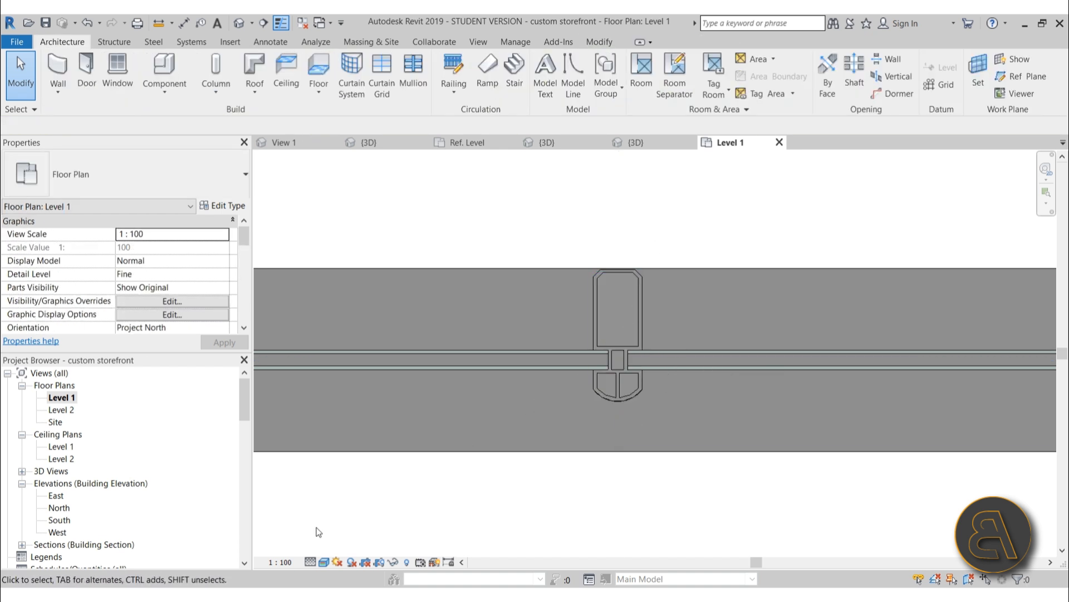
{"action": "left_click", "coordinate": [324, 562]}
{"action": "left_click", "coordinate": [348, 492]}
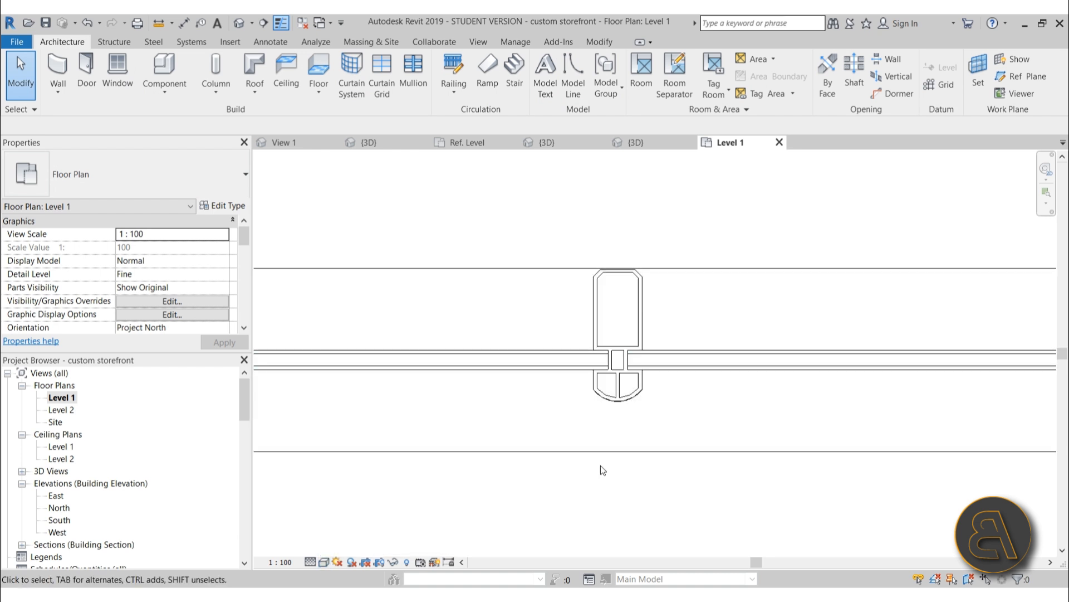
Compare the mullion's cross-section at the Coarse, Medium and Fine detail levels, ending on Fine
{"action": "left_click", "coordinate": [311, 561]}
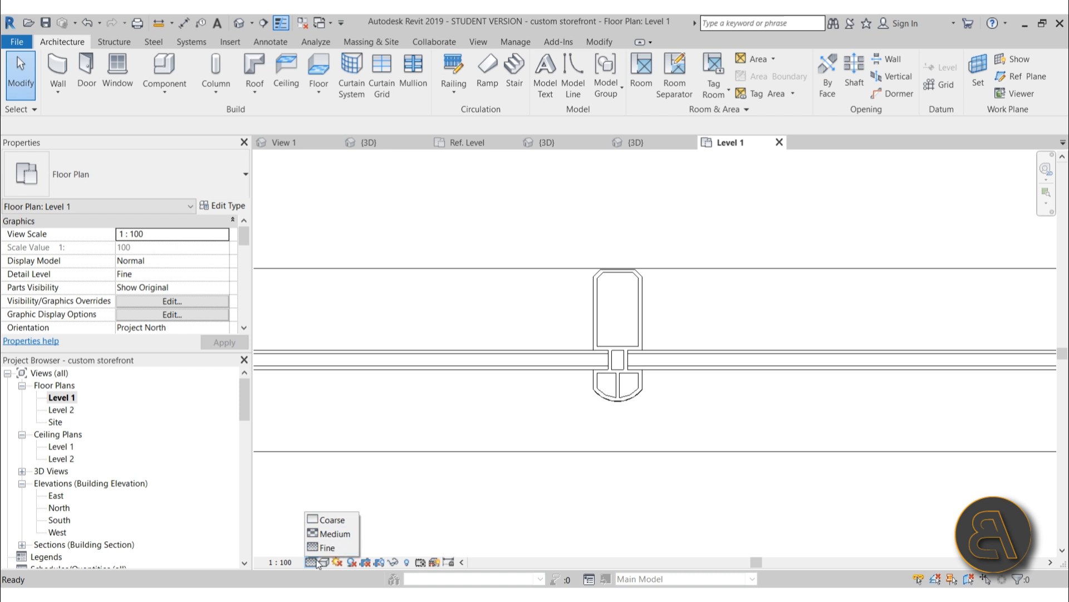
{"action": "left_click", "coordinate": [329, 520]}
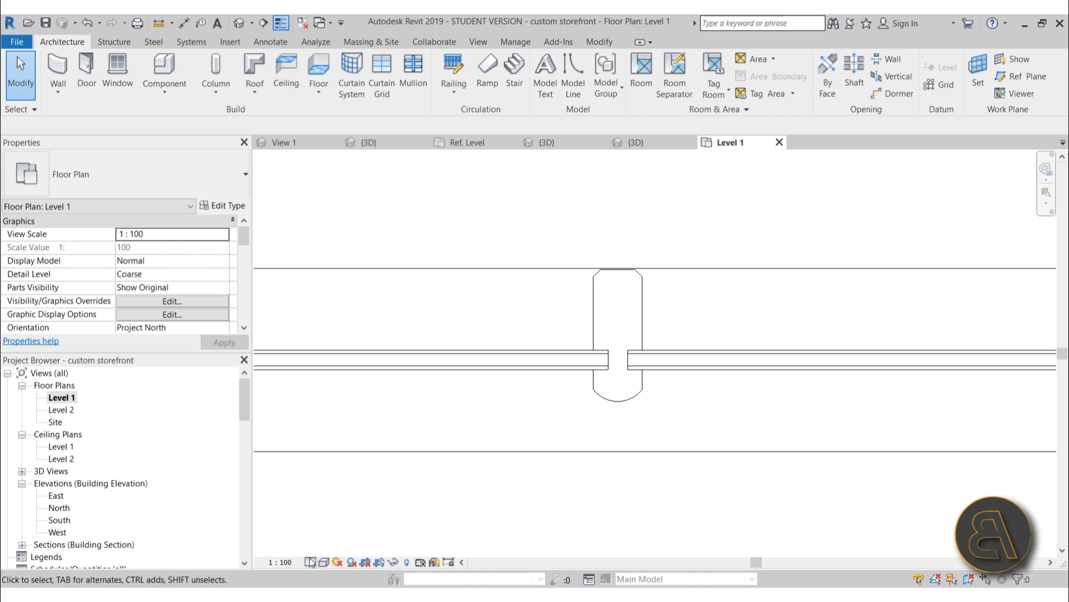
{"action": "left_click", "coordinate": [311, 561]}
{"action": "left_click", "coordinate": [334, 533]}
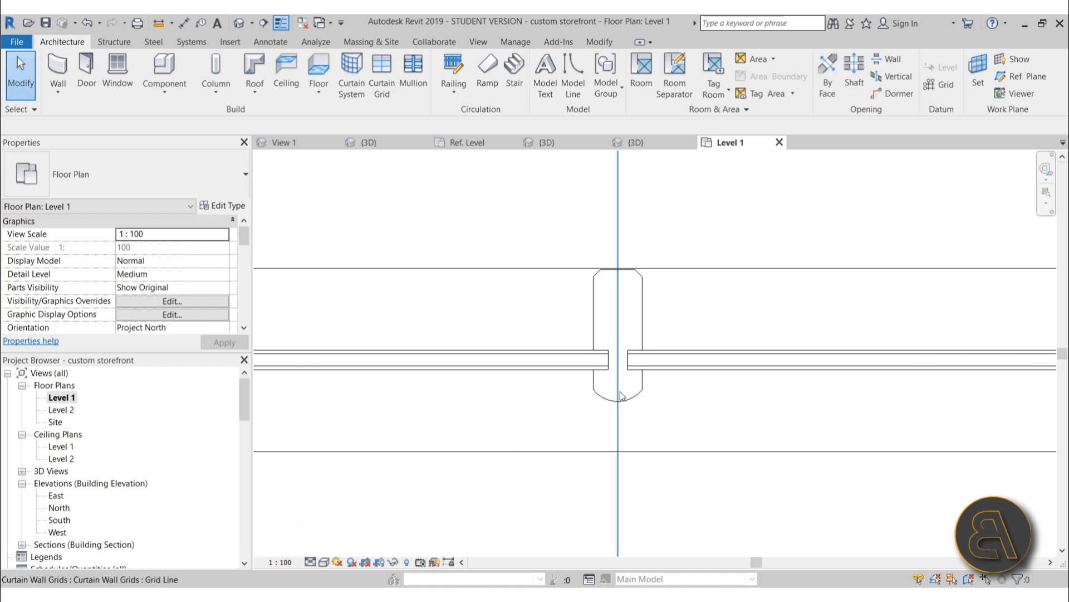
{"action": "left_click", "coordinate": [310, 562]}
{"action": "left_click", "coordinate": [331, 547]}
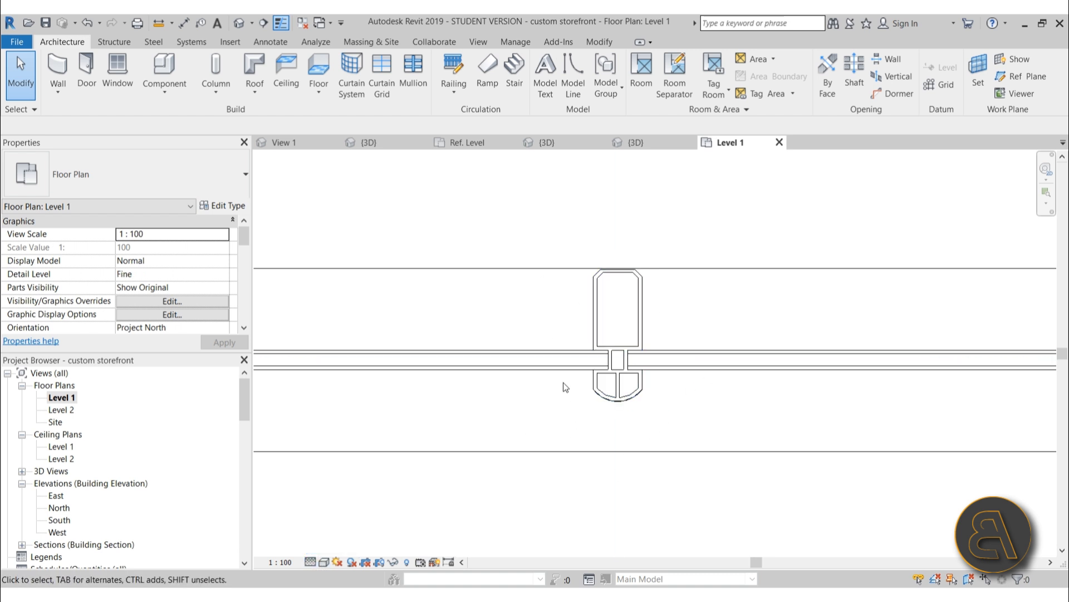
{"action": "scroll", "coordinate": [494, 282], "scroll_direction": "down", "scroll_amount": 3}
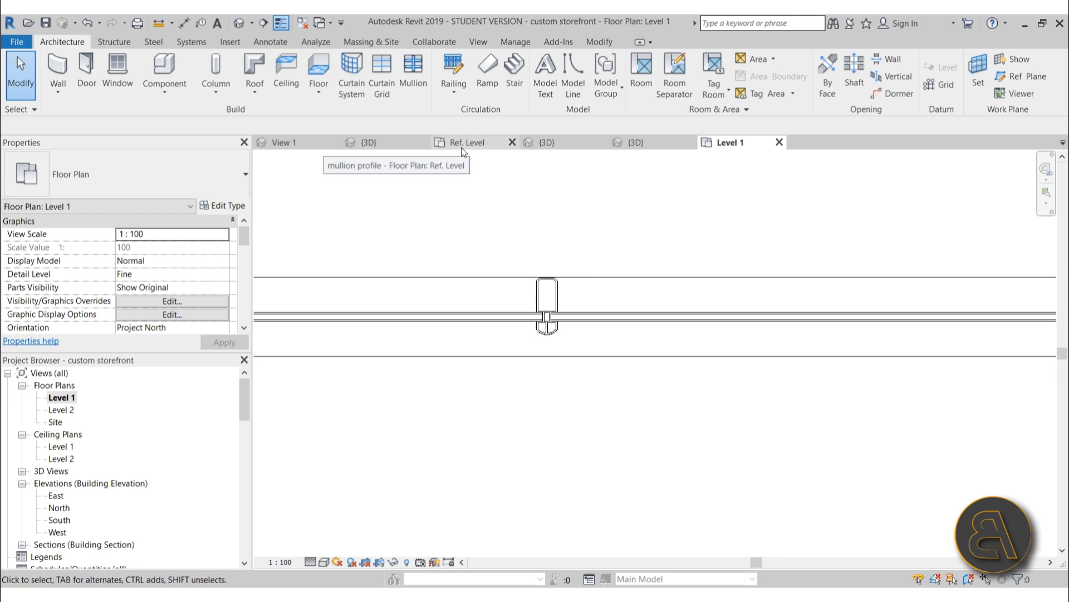
View the mullion profile family's Ref. Level plan and the glass fittings in the spider facade 3D view
{"action": "left_click", "coordinate": [463, 146]}
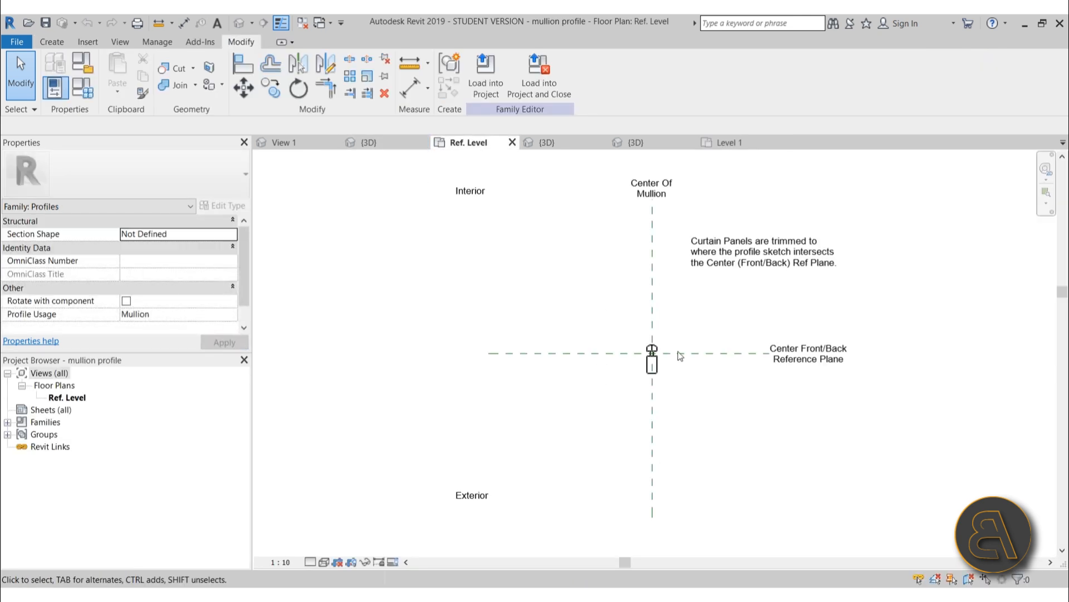
{"action": "left_click", "coordinate": [368, 142]}
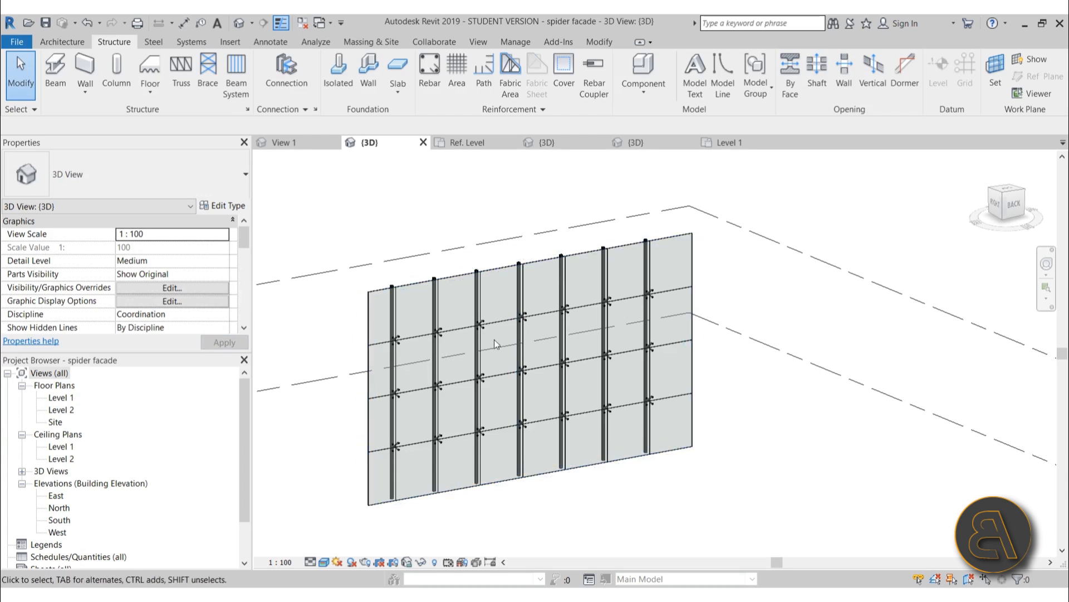
{"action": "scroll", "coordinate": [494, 340], "scroll_direction": "up", "scroll_amount": 8}
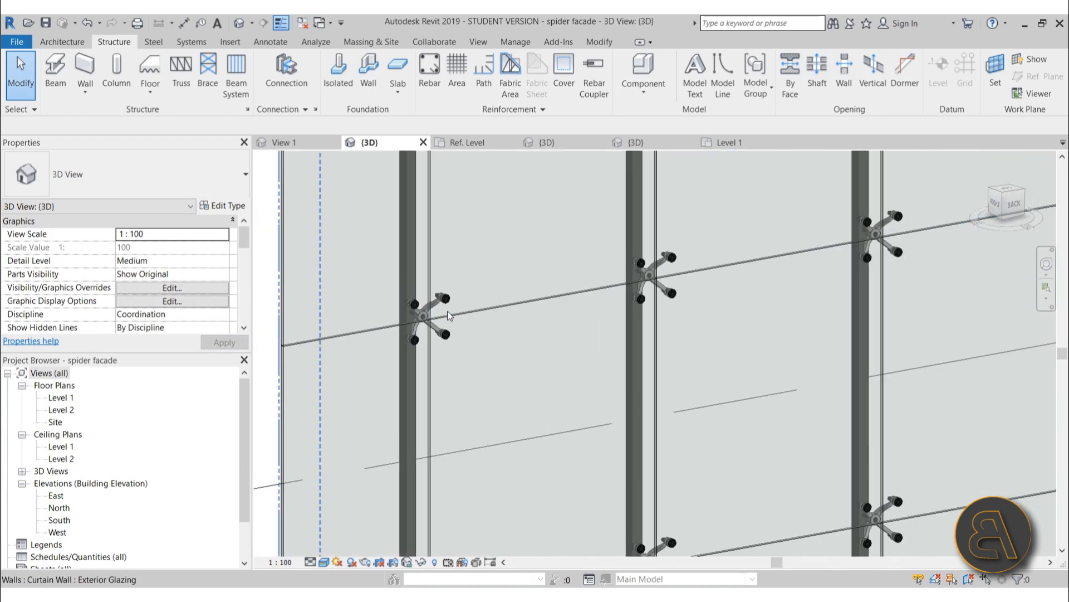
Examine the point-support glass spider fitting family in its 3D view, View 1
{"action": "left_click", "coordinate": [291, 143]}
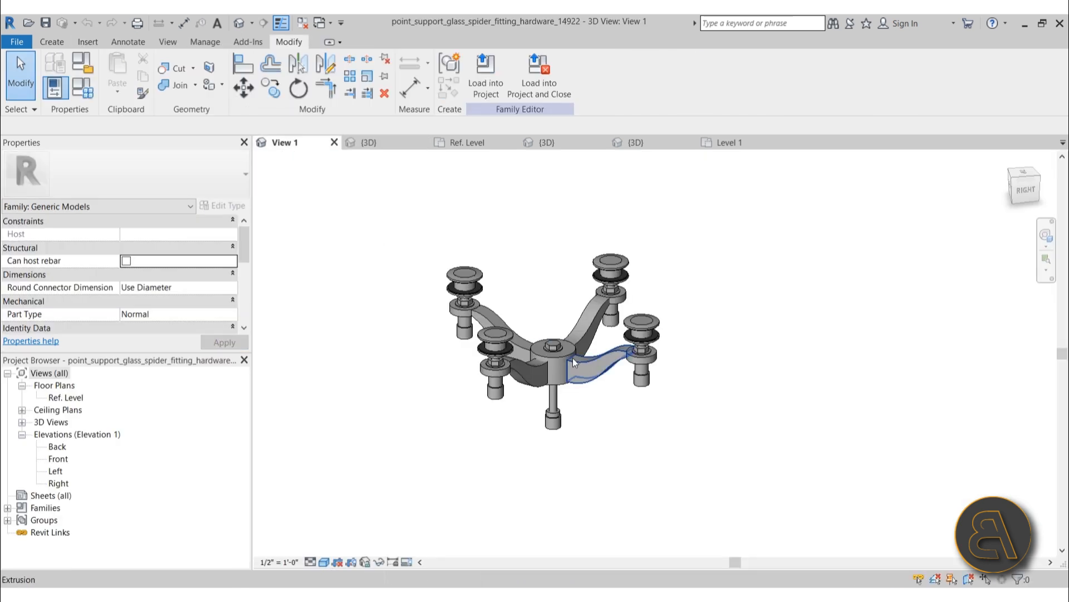
{"action": "scroll", "coordinate": [573, 359], "scroll_direction": "up", "scroll_amount": 5}
{"action": "scroll", "coordinate": [625, 312], "scroll_direction": "down", "scroll_amount": 4}
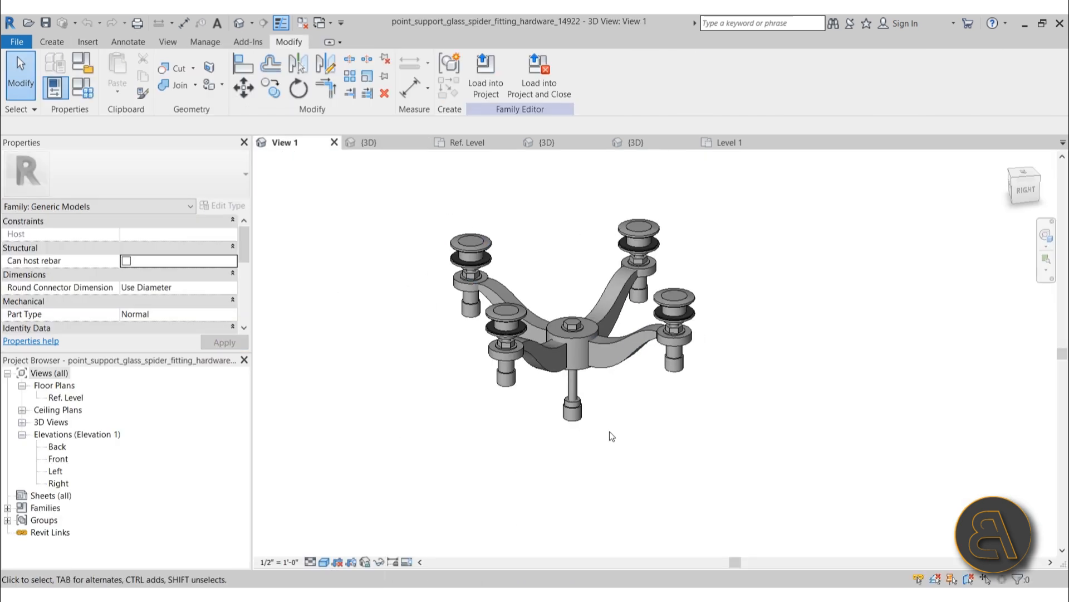
{"action": "scroll", "coordinate": [596, 359], "scroll_direction": "up", "scroll_amount": 3}
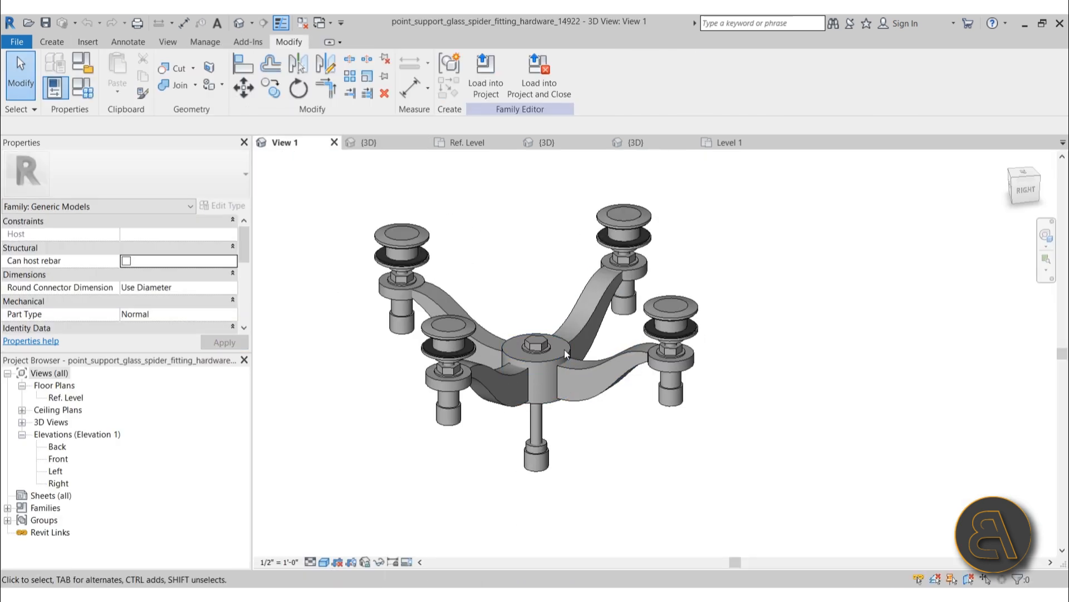
{"action": "scroll", "coordinate": [368, 212], "scroll_direction": "down", "scroll_amount": 2}
Return to the spider facade 3D view and examine the whole glass facade with its spider fittings
{"action": "left_click", "coordinate": [368, 142]}
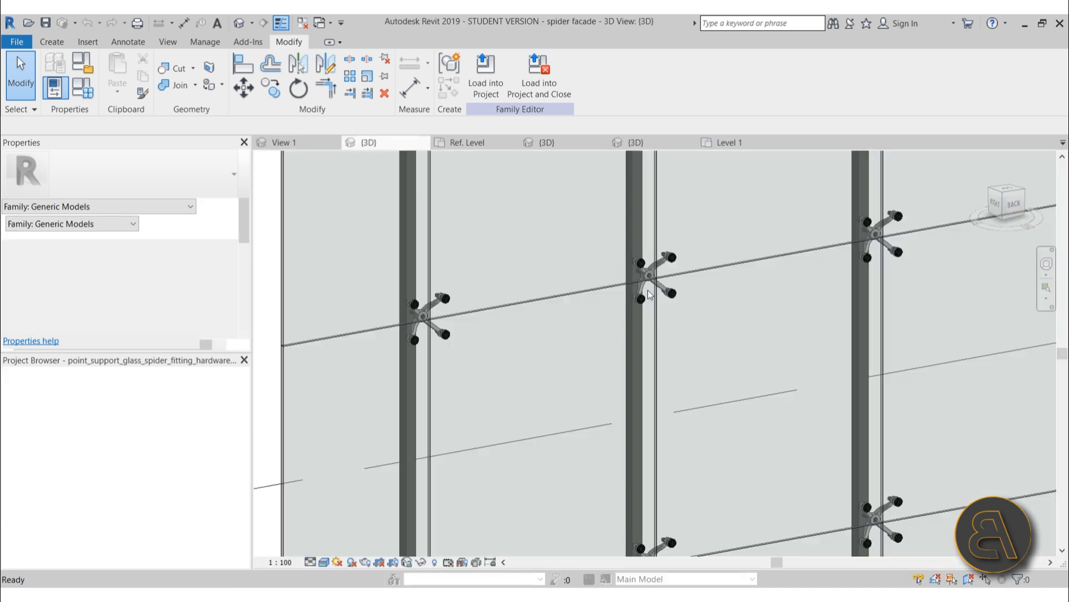
{"action": "scroll", "coordinate": [563, 320], "scroll_direction": "down", "scroll_amount": 3}
{"action": "middle_click_drag", "start_coordinate": [543, 337], "coordinate": [528, 359], "text": "shift"}
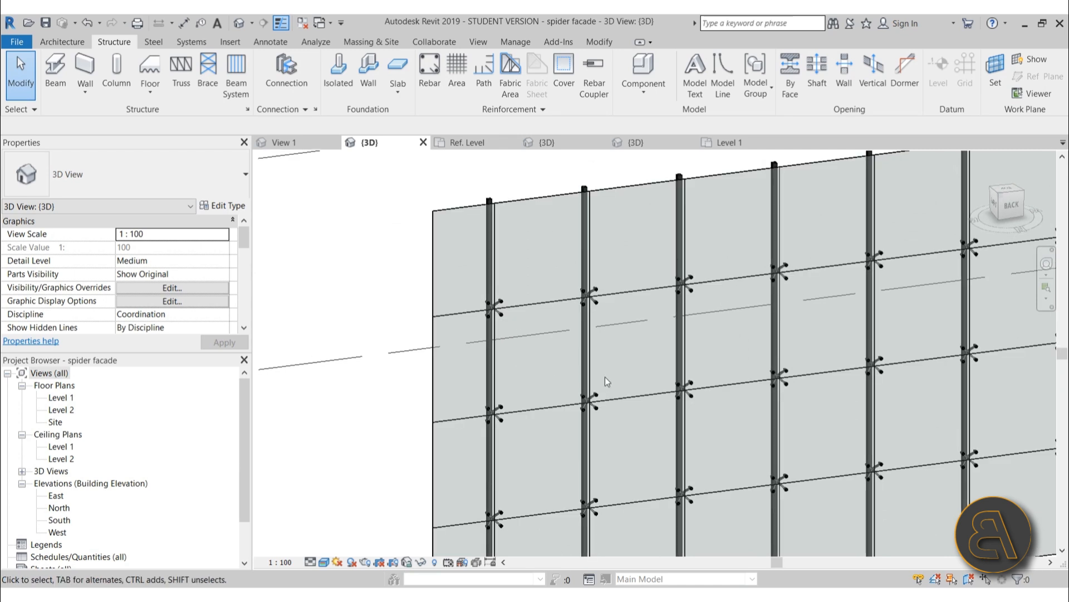
{"action": "middle_click_drag", "start_coordinate": [640, 400], "coordinate": [472, 356]}
{"action": "scroll", "coordinate": [471, 356], "scroll_direction": "down", "scroll_amount": 2}
{"action": "middle_click_drag", "start_coordinate": [690, 434], "coordinate": [655, 466], "text": "shift"}
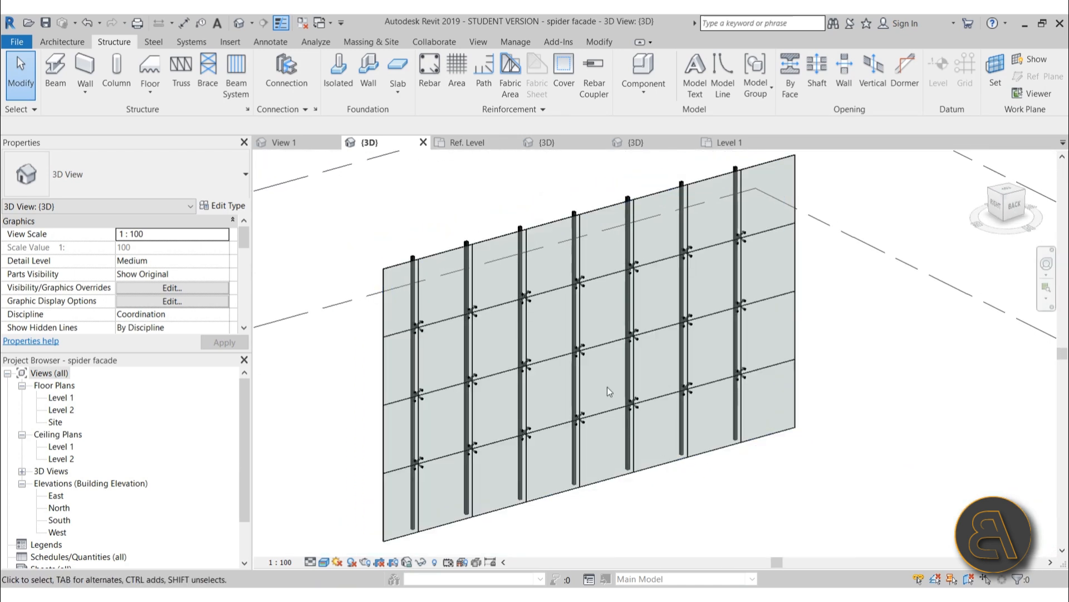
{"action": "scroll", "coordinate": [601, 384], "scroll_direction": "up", "scroll_amount": 2}
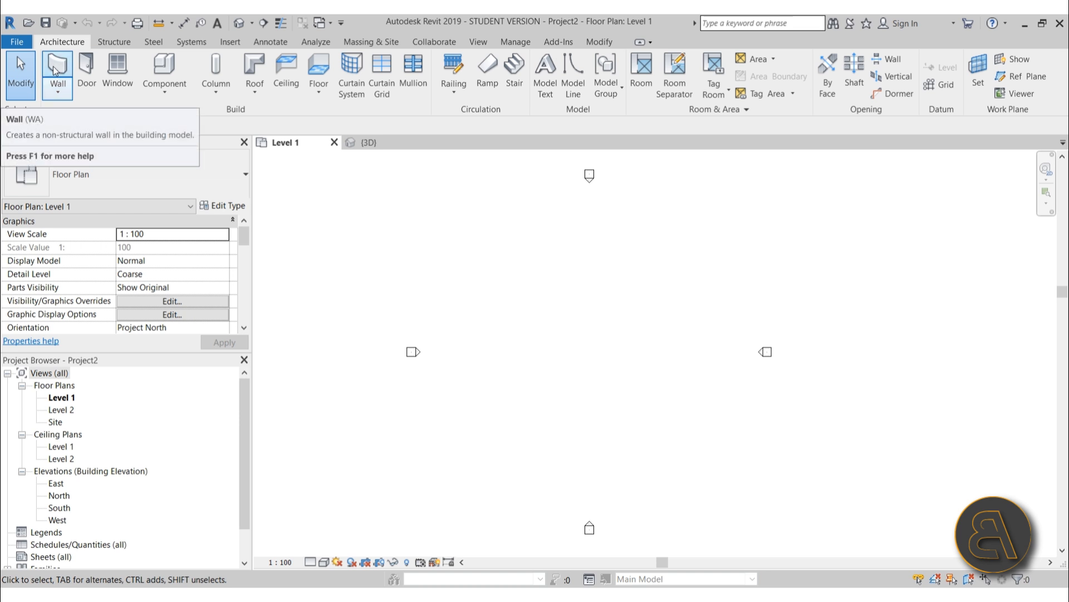
Start an architectural wall and look through the available wall types from the basic walls to the curtain wall types
{"action": "left_click", "coordinate": [60, 96]}
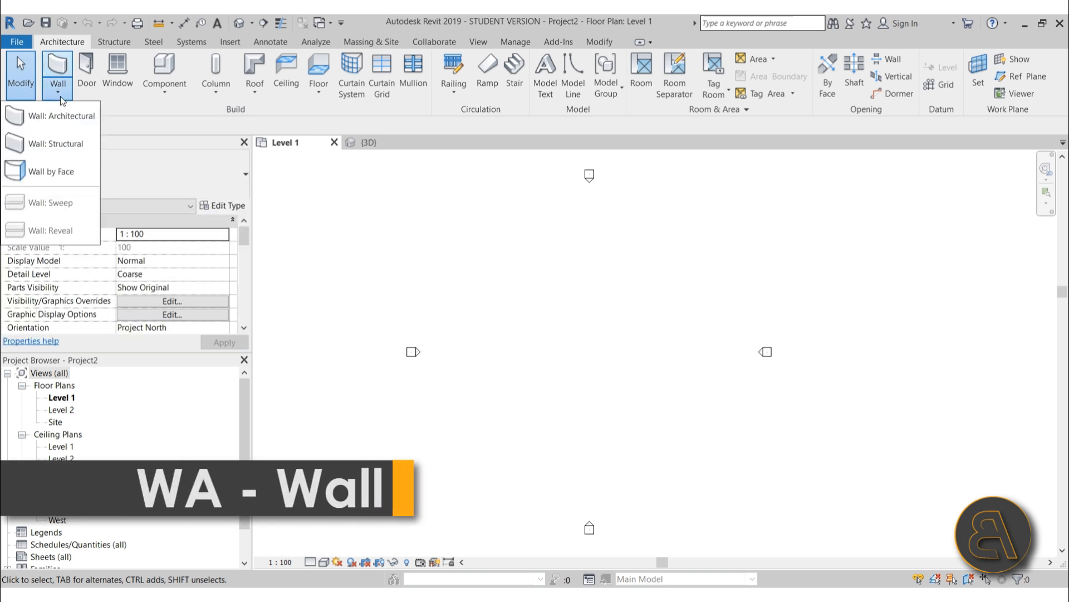
{"action": "left_click", "coordinate": [60, 96]}
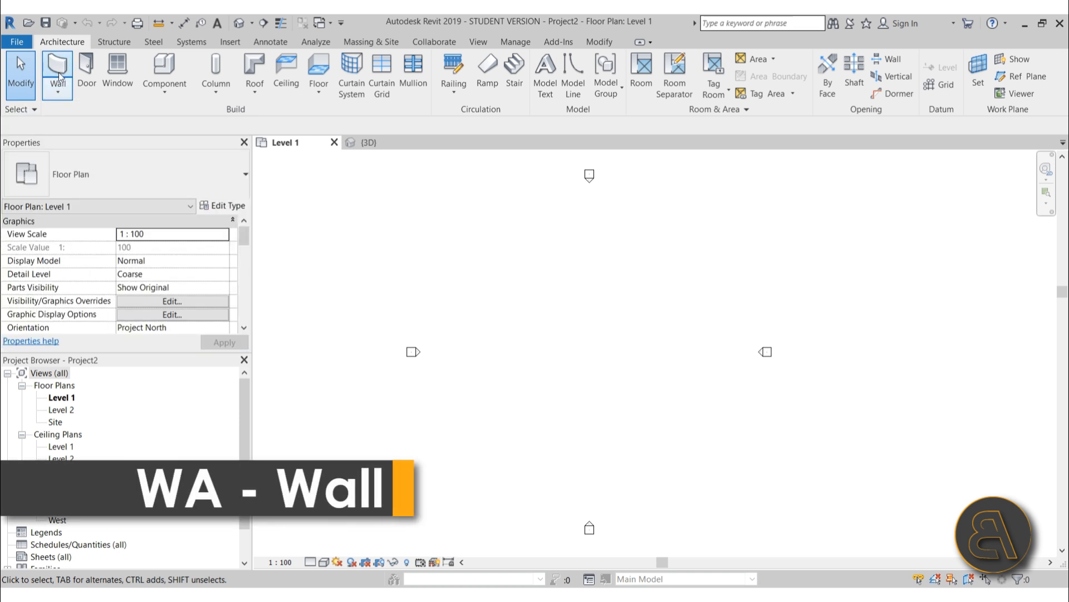
{"action": "left_click", "coordinate": [58, 86]}
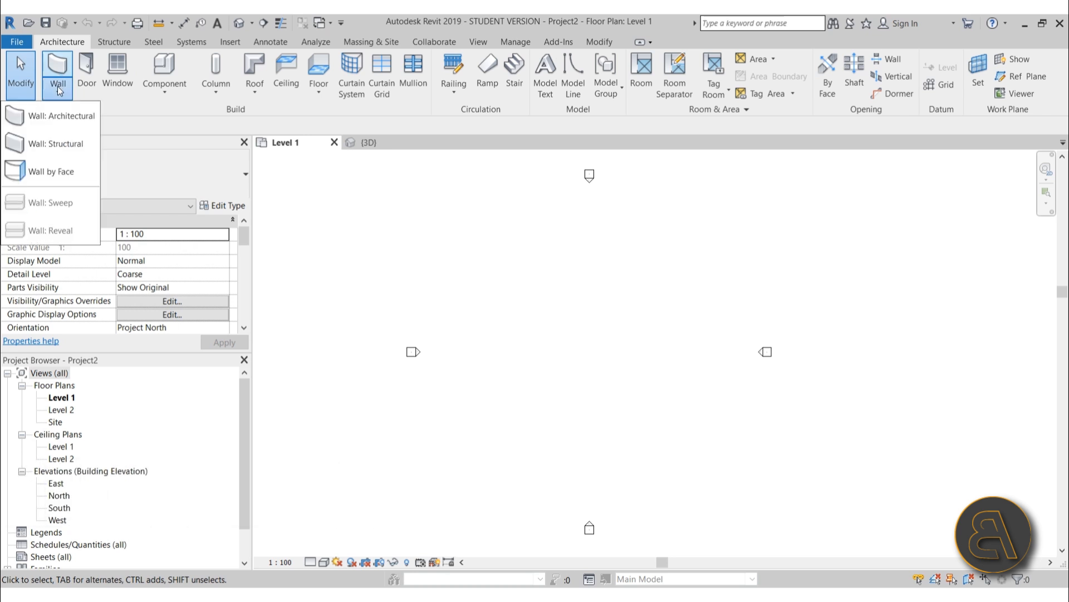
{"action": "left_click", "coordinate": [82, 121]}
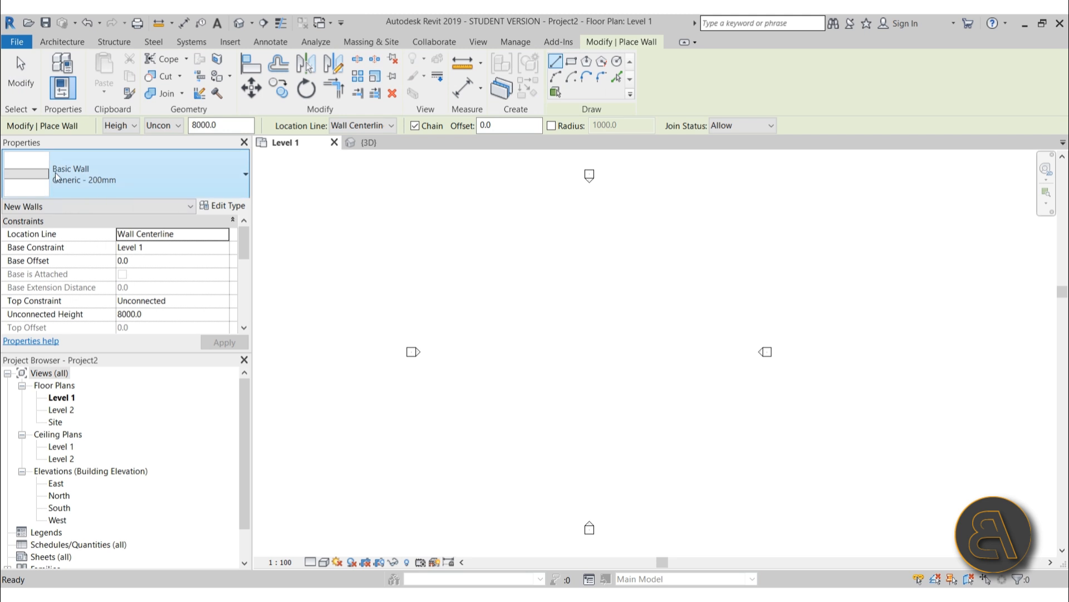
{"action": "left_click", "coordinate": [143, 176]}
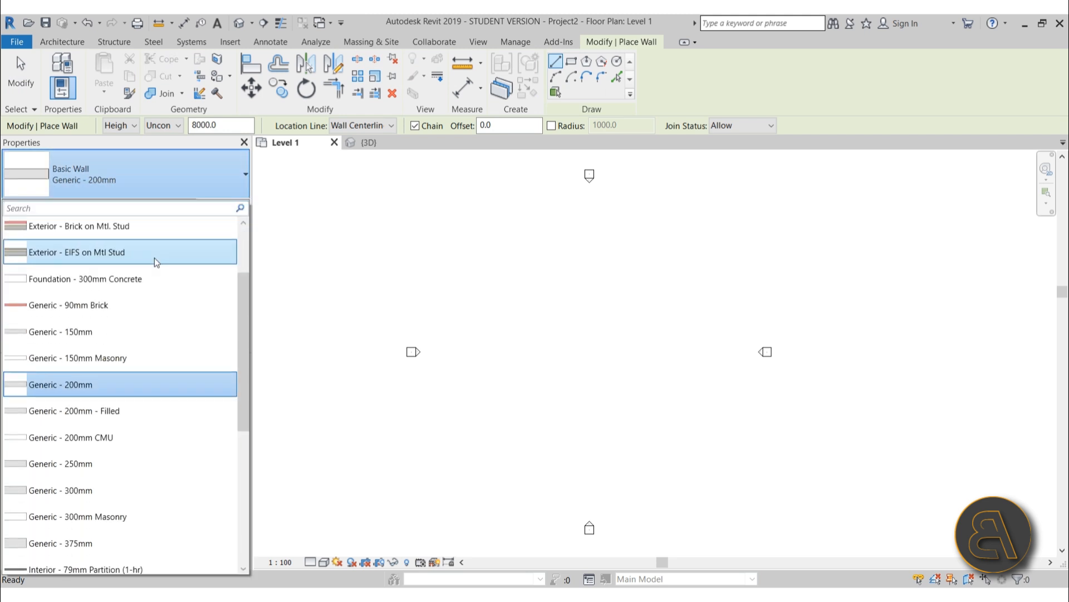
{"action": "scroll", "coordinate": [155, 258], "scroll_direction": "down", "scroll_amount": 4}
{"action": "scroll", "coordinate": [152, 258], "scroll_direction": "up", "scroll_amount": 5}
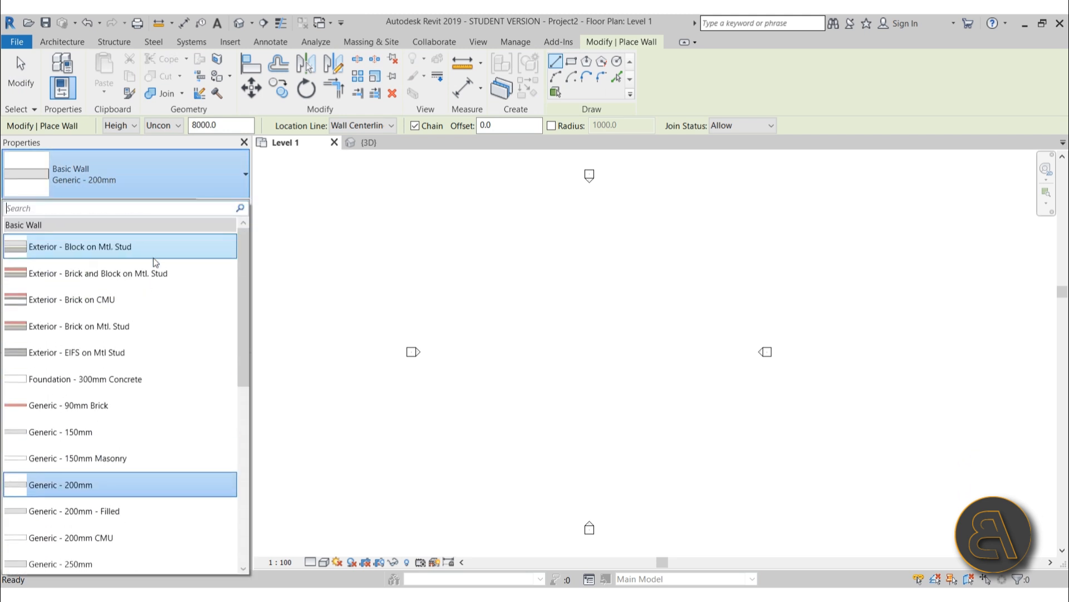
{"action": "scroll", "coordinate": [85, 229], "scroll_direction": "down", "scroll_amount": 3}
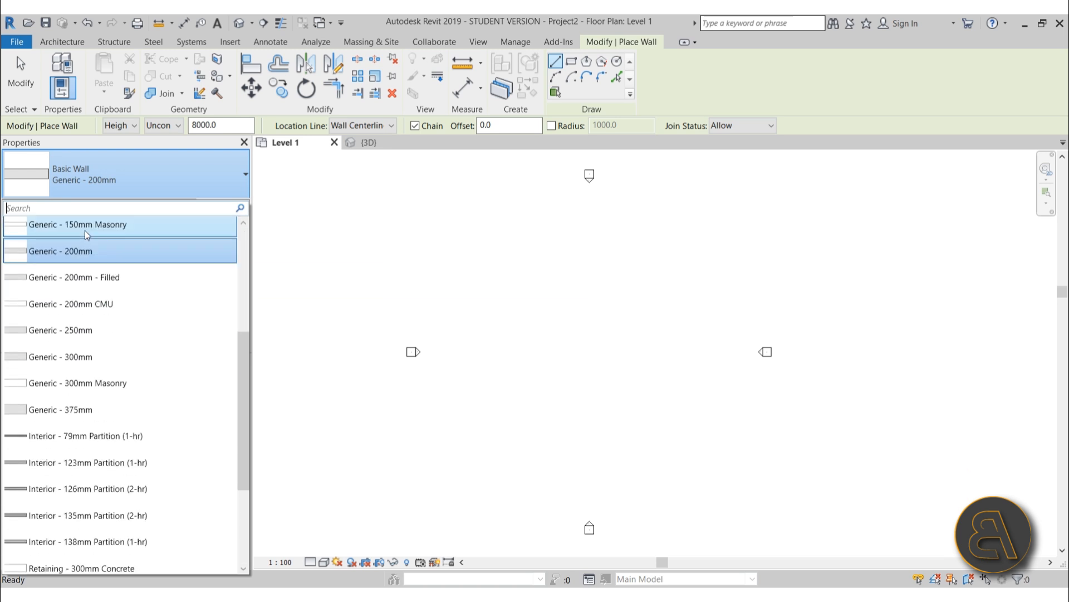
{"action": "scroll", "coordinate": [84, 230], "scroll_direction": "down", "scroll_amount": 3}
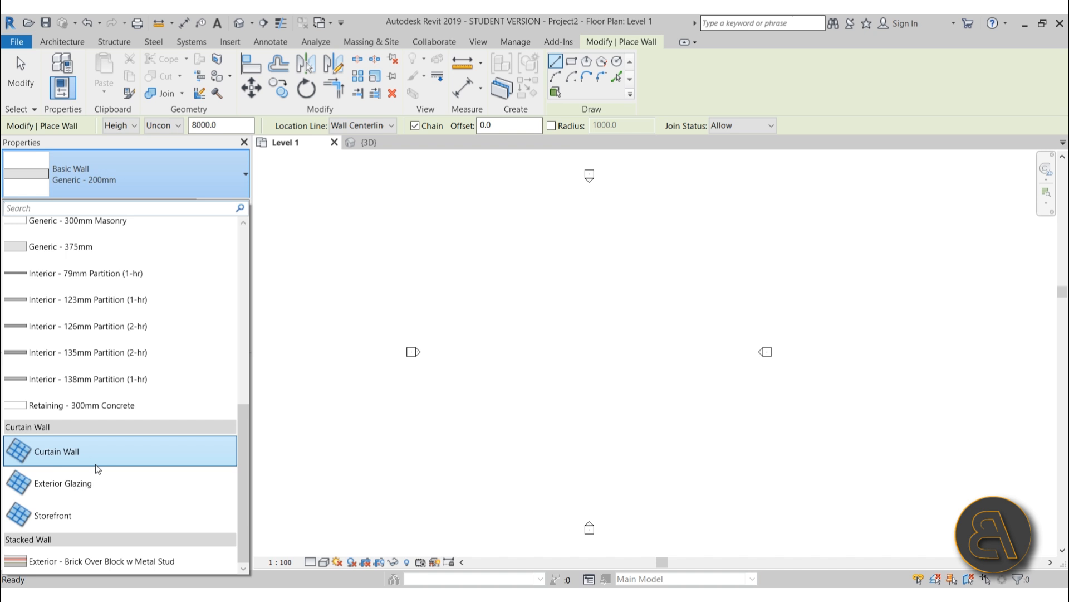
{"action": "left_click", "coordinate": [357, 438]}
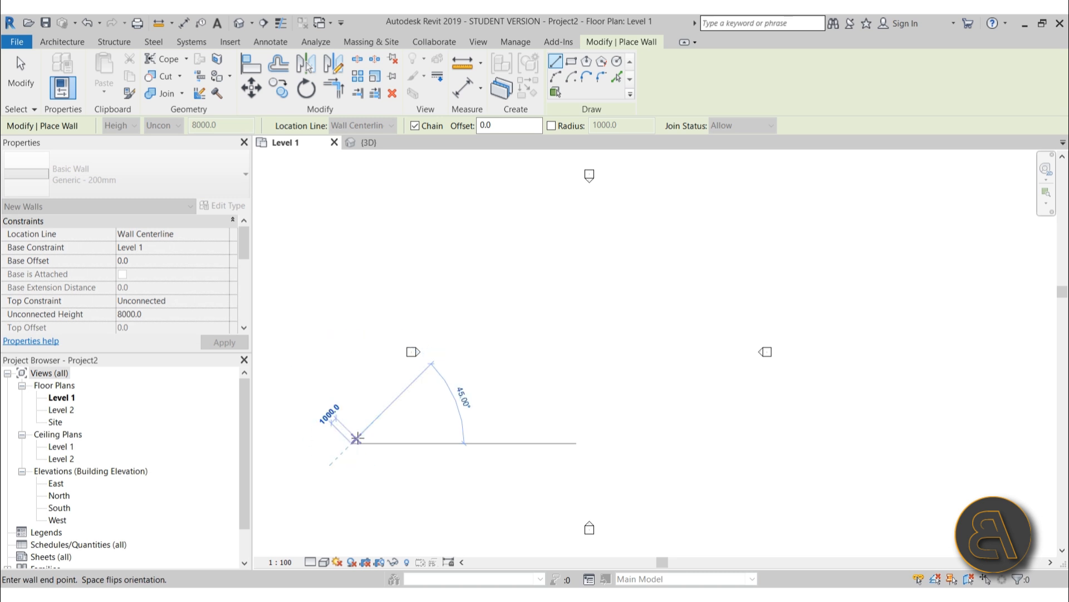
{"action": "key", "text": "Escape"}
{"action": "key", "text": "Escape"}
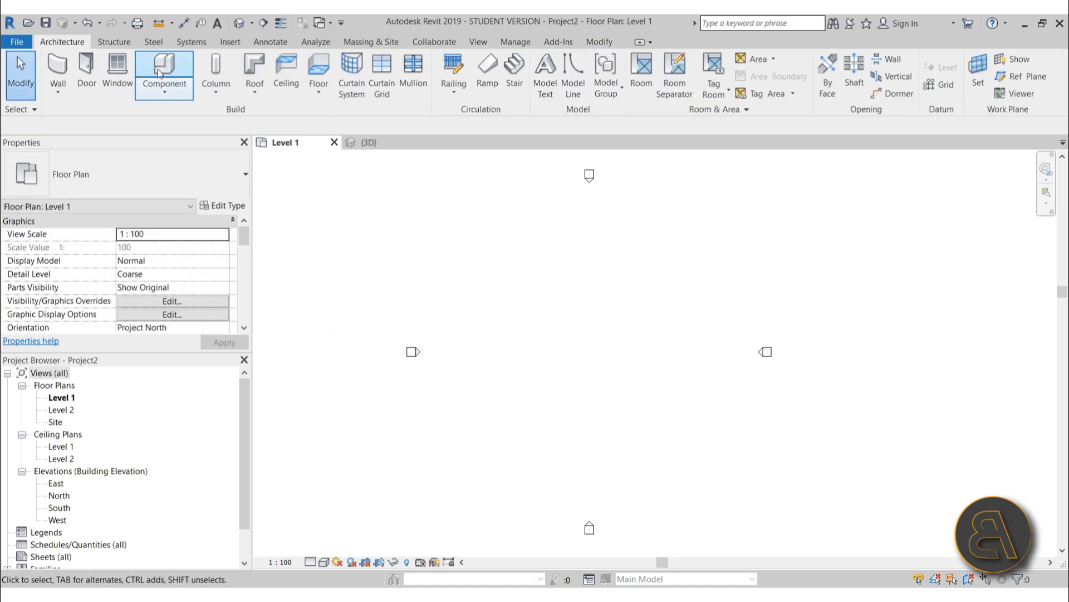
Place an M_Desk 1525 x 762mm component near the middle of the Level 1 plan, and delete it
{"action": "left_click", "coordinate": [160, 71]}
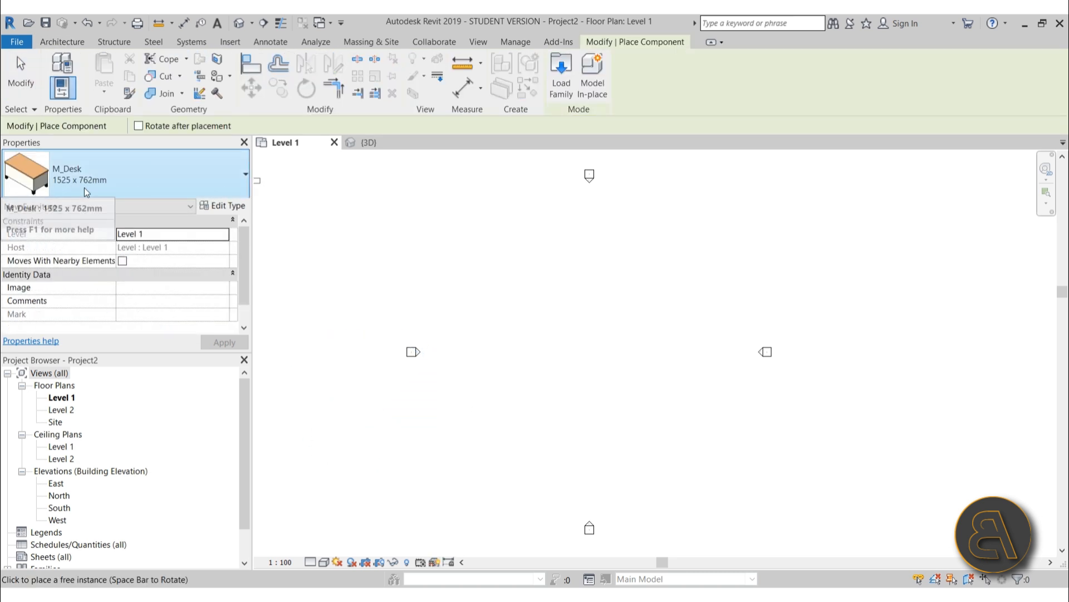
{"action": "left_click", "coordinate": [583, 351]}
{"action": "key", "text": "Escape"}
{"action": "left_click", "coordinate": [582, 356]}
{"action": "key", "text": "Delete"}
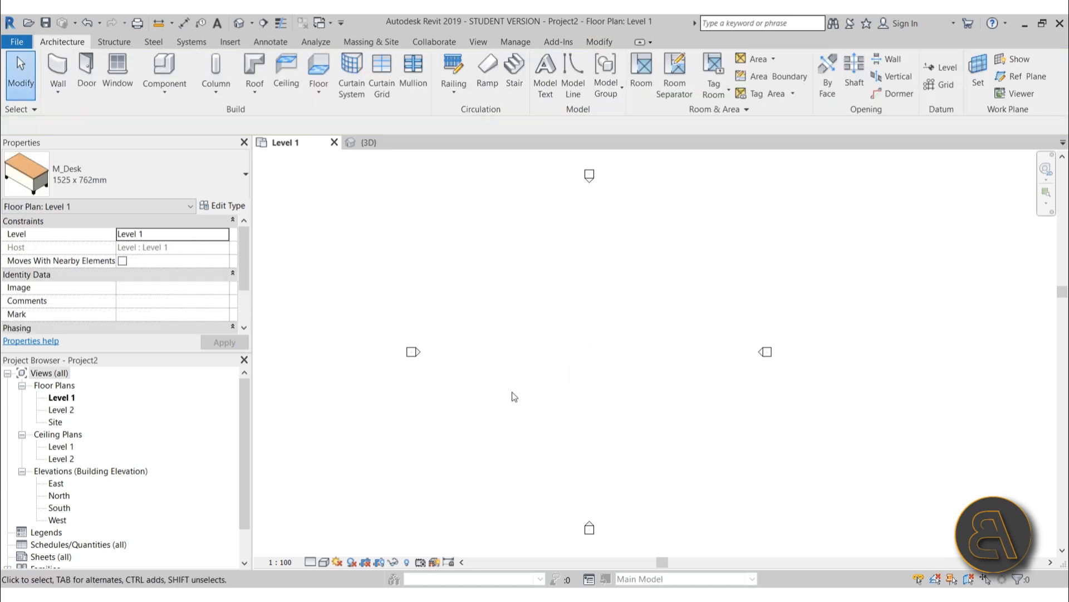
Browse the US Metric library folders of loadable families, and close the library without loading a family
{"action": "left_click", "coordinate": [231, 41]}
{"action": "left_click", "coordinate": [497, 92]}
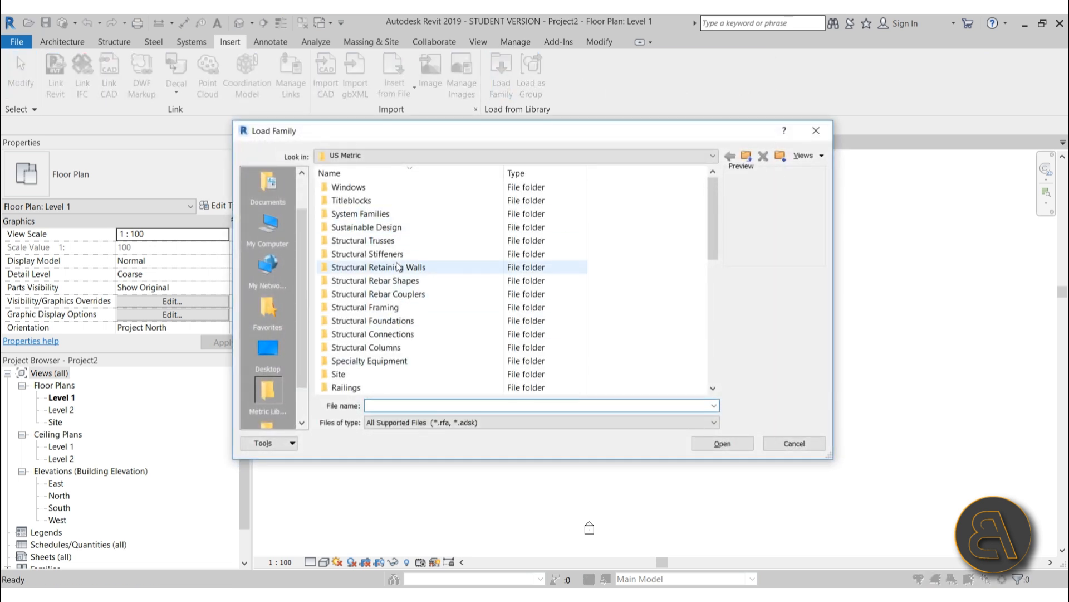
{"action": "scroll", "coordinate": [397, 266], "scroll_direction": "down", "scroll_amount": 5}
{"action": "scroll", "coordinate": [395, 270], "scroll_direction": "up", "scroll_amount": 5}
{"action": "scroll", "coordinate": [396, 272], "scroll_direction": "down", "scroll_amount": 8}
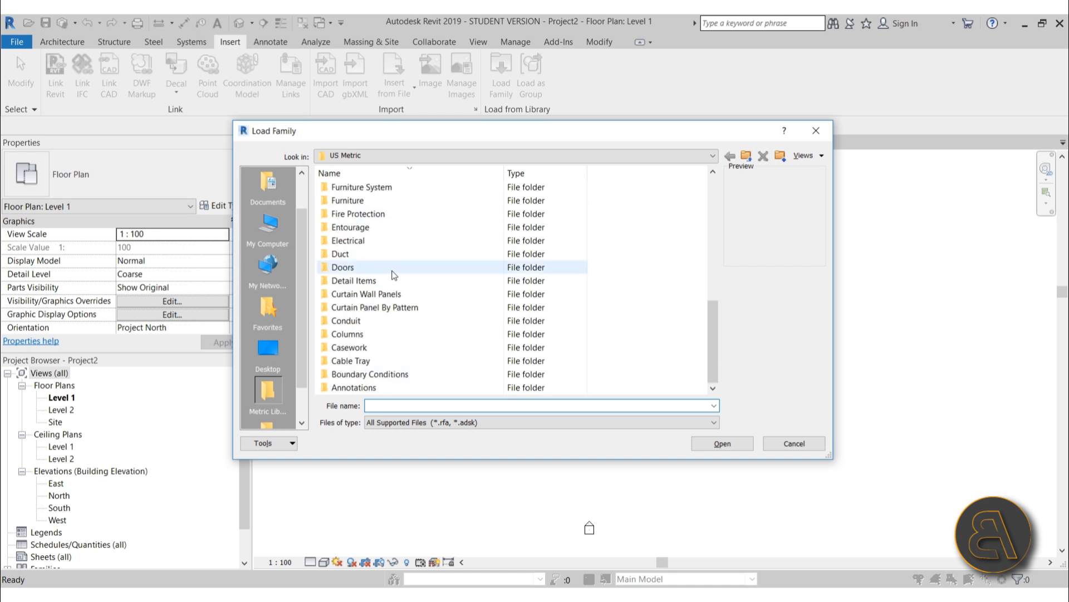
{"action": "scroll", "coordinate": [390, 286], "scroll_direction": "up", "scroll_amount": 9}
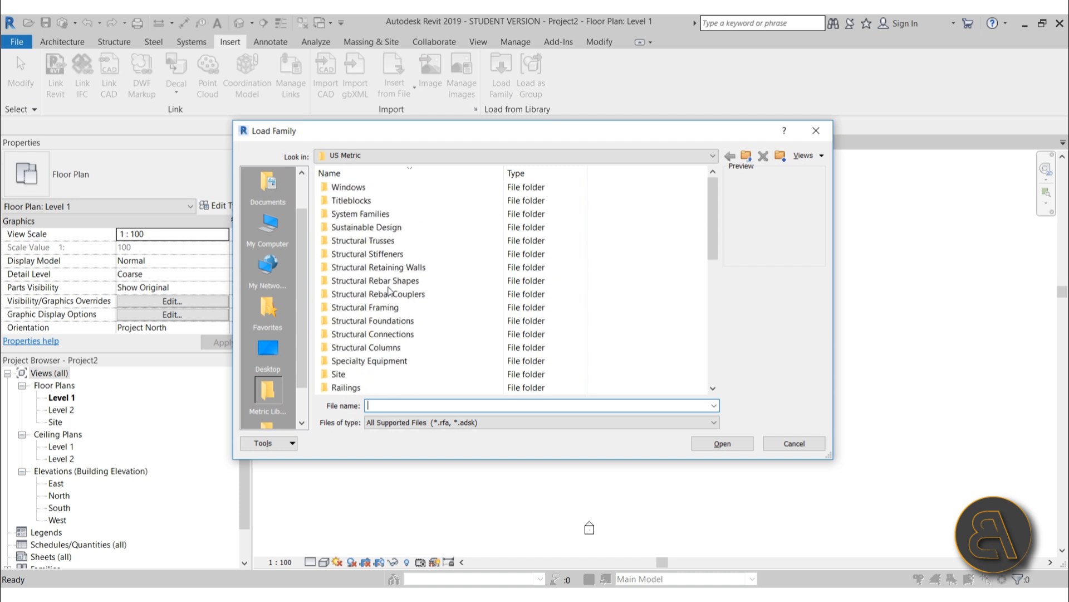
{"action": "scroll", "coordinate": [393, 265], "scroll_direction": "down", "scroll_amount": 8}
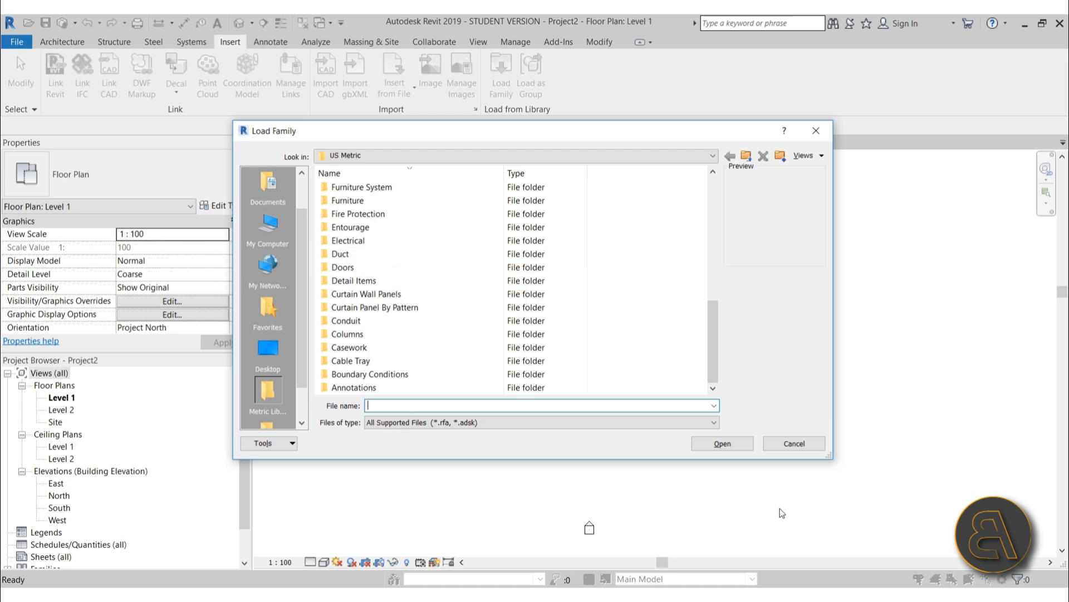
{"action": "left_click", "coordinate": [791, 444]}
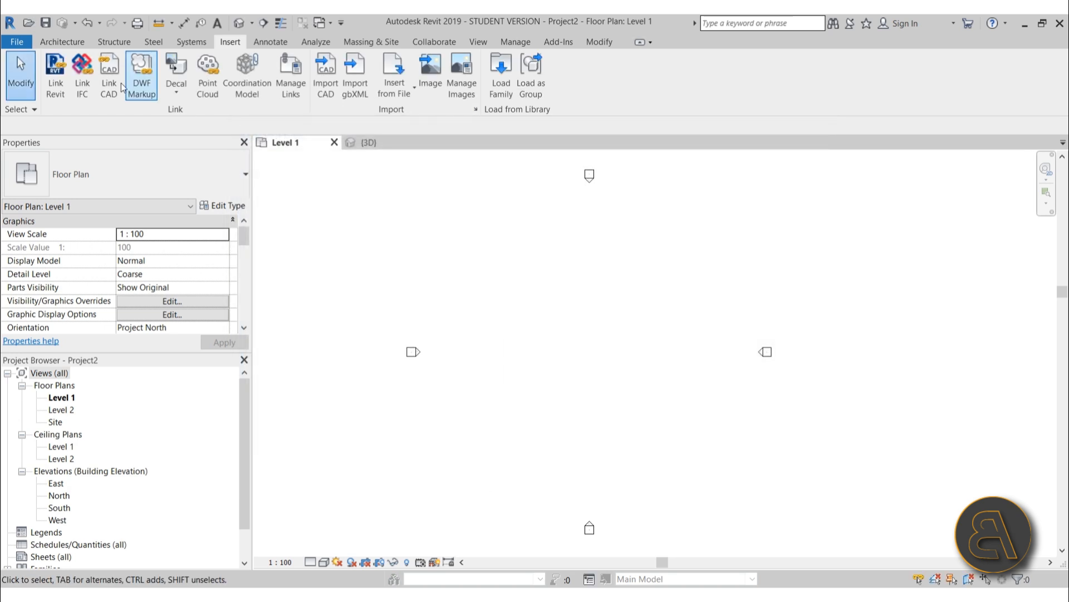
Place one M_Desk 1525 x 762mm component between the elevation markers in the Level 1 plan
{"action": "left_click", "coordinate": [69, 43]}
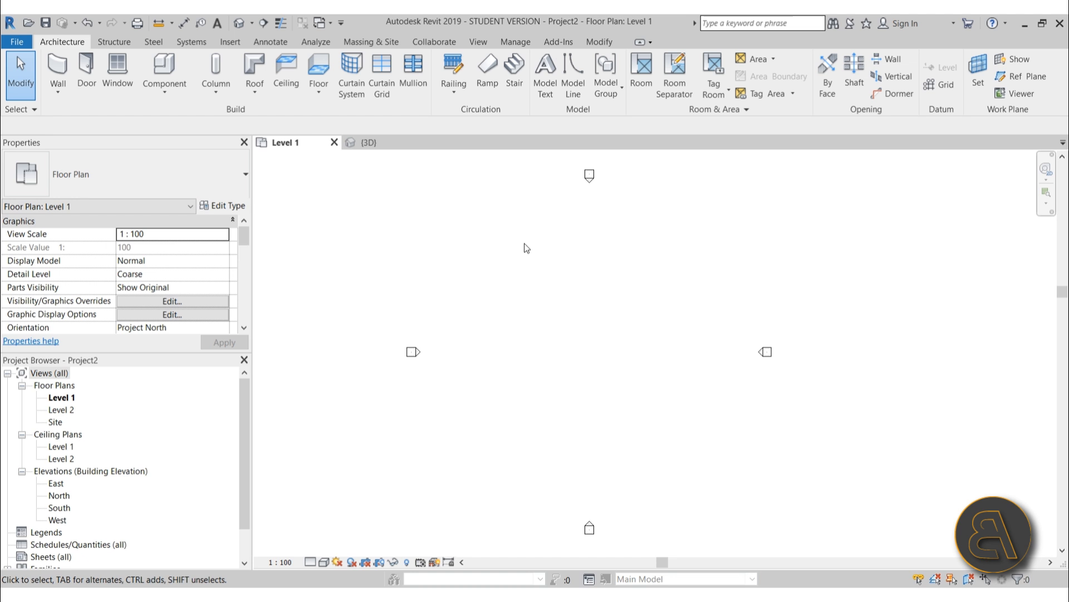
{"action": "left_click", "coordinate": [164, 69]}
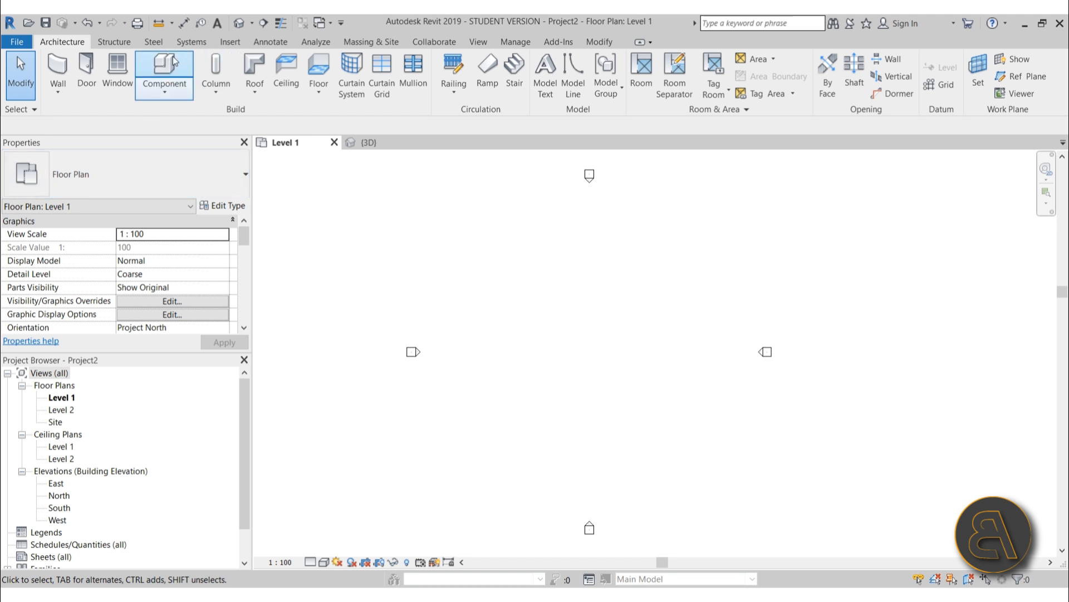
{"action": "left_click", "coordinate": [580, 360]}
{"action": "key", "text": "Escape"}
{"action": "key", "text": "Escape"}
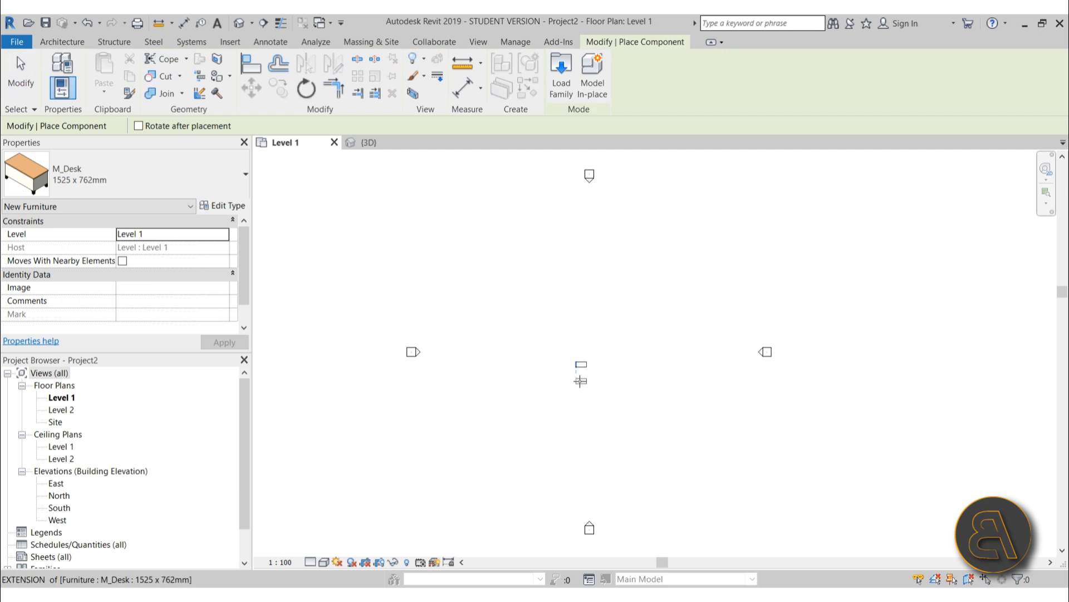
View the placed desk in 3D, and open its family for editing to examine the model
{"action": "scroll", "coordinate": [580, 359], "scroll_direction": "up", "scroll_amount": 2}
{"action": "left_click", "coordinate": [581, 360]}
{"action": "left_click", "coordinate": [238, 22]}
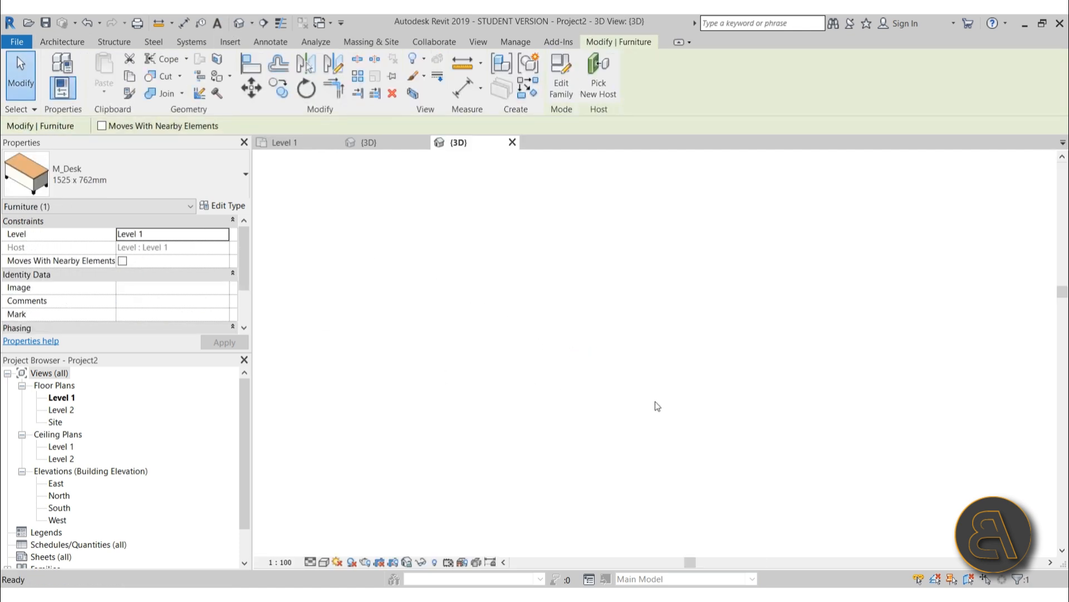
{"action": "scroll", "coordinate": [639, 381], "scroll_direction": "up", "scroll_amount": 3}
{"action": "left_click", "coordinate": [613, 360]}
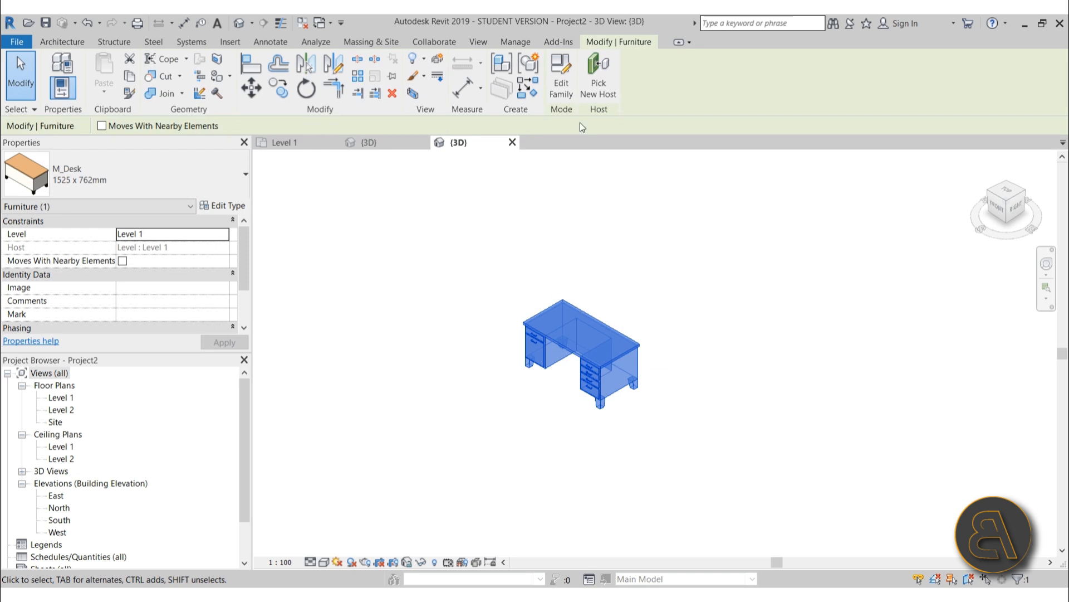
{"action": "left_click", "coordinate": [568, 97]}
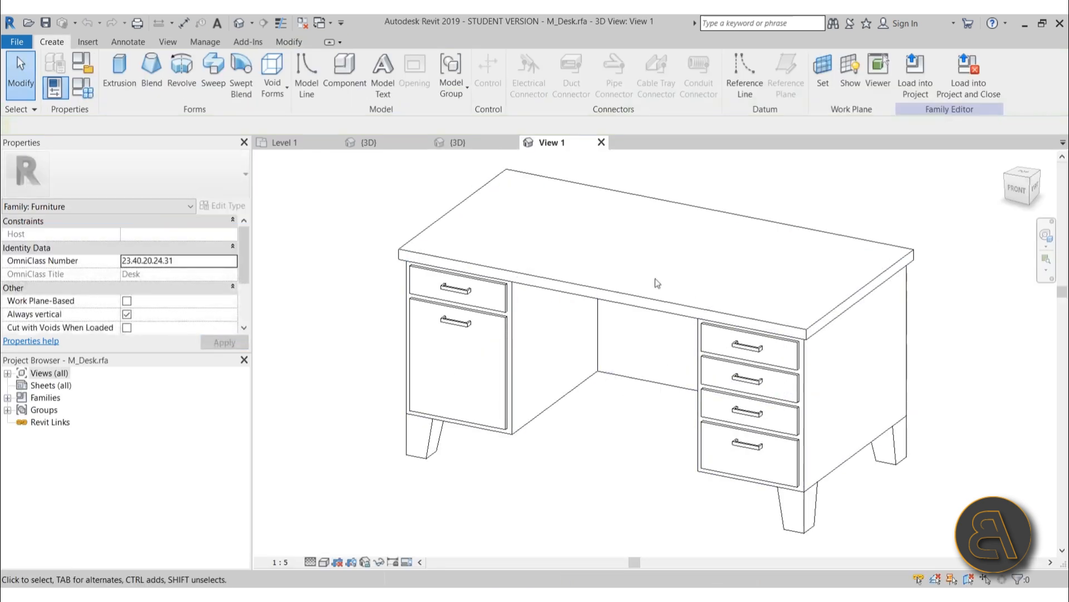
{"action": "middle_click_drag", "start_coordinate": [716, 364], "coordinate": [690, 387], "text": "shift"}
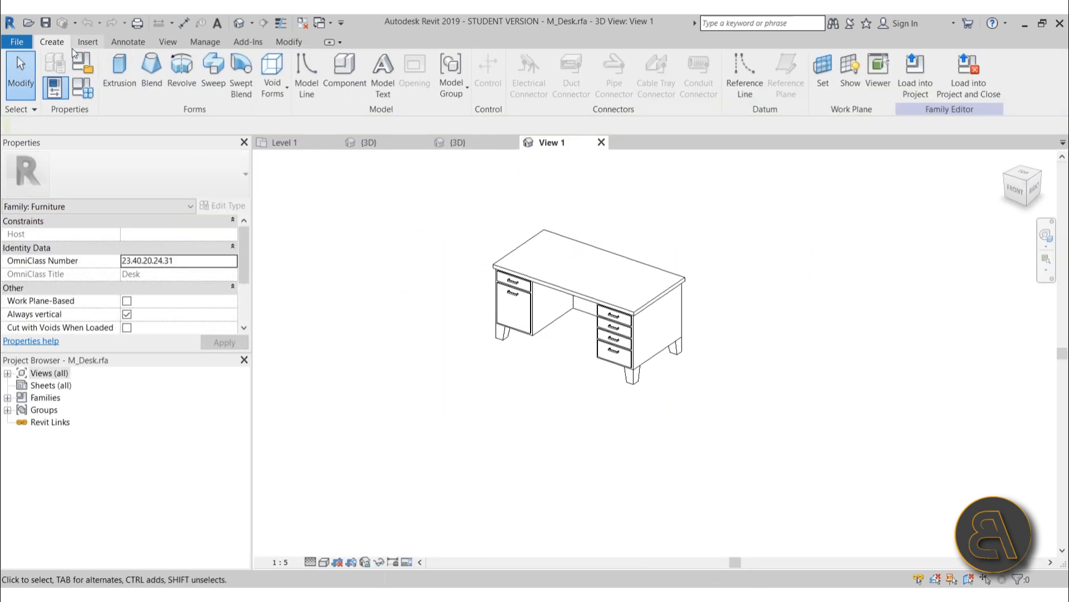
Prepare to save the desk family as M_Desk.rfa on the Desktop, and cancel the save
{"action": "left_click", "coordinate": [18, 48]}
{"action": "mouse_move", "coordinate": [56, 227]}
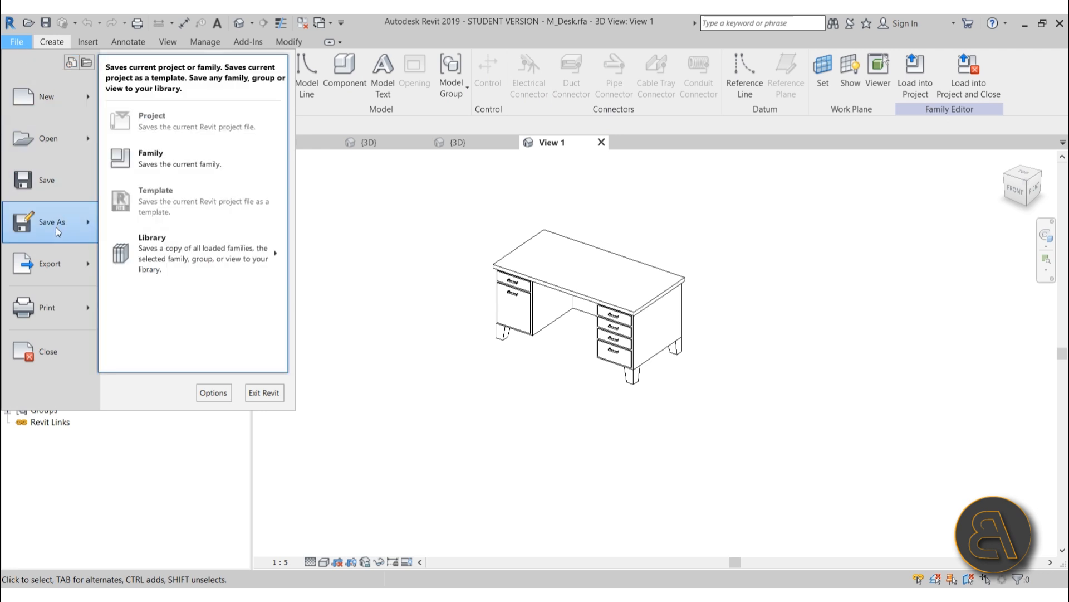
{"action": "key", "text": "ctrl+s"}
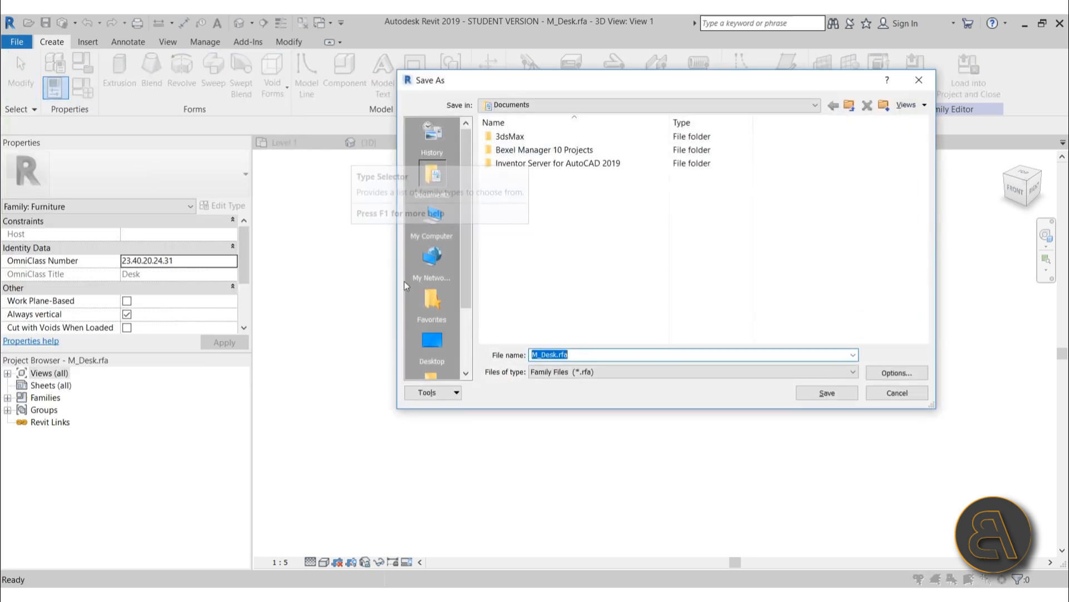
{"action": "left_click", "coordinate": [432, 341]}
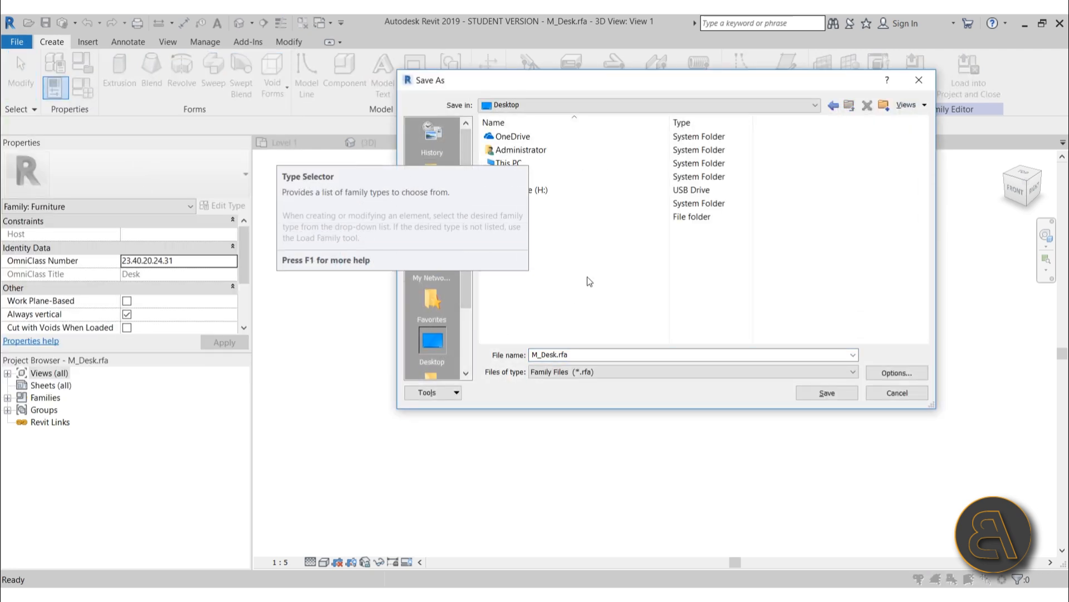
{"action": "left_click", "coordinate": [569, 355]}
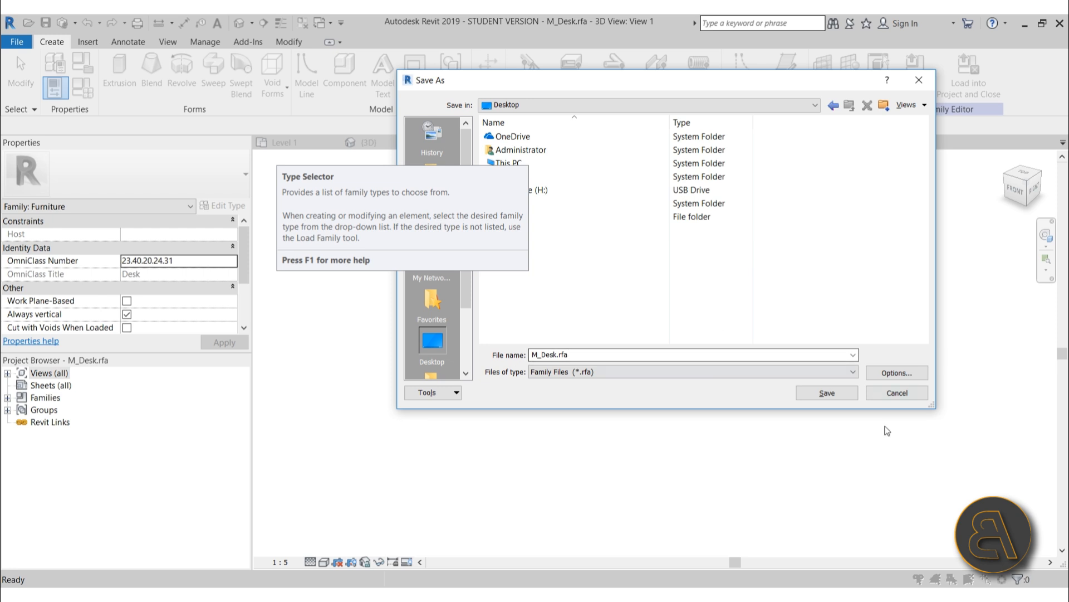
{"action": "left_click", "coordinate": [895, 393]}
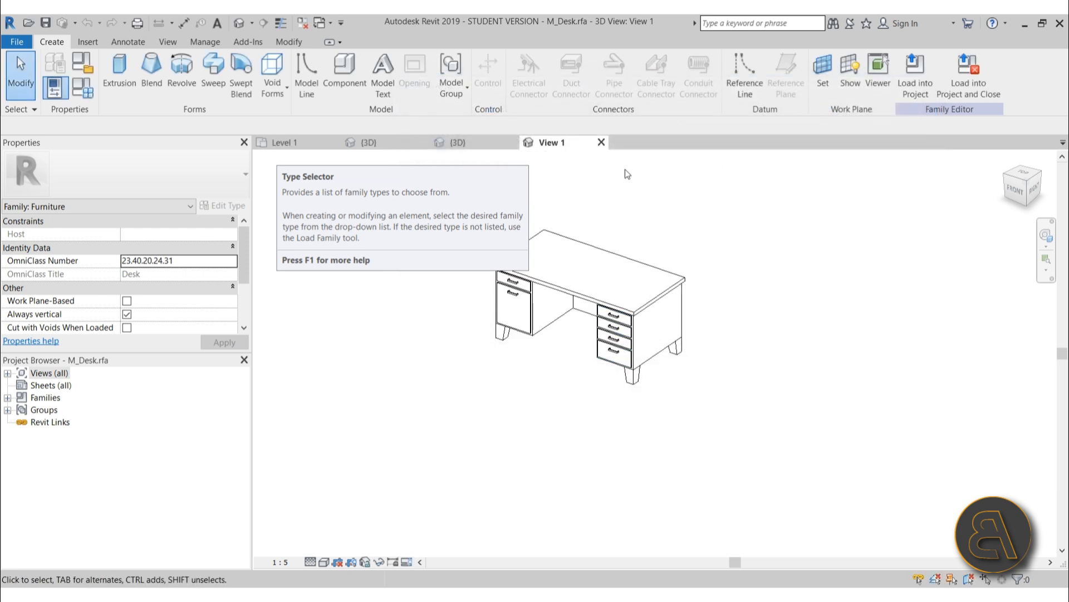
Close the desk family and the project's 3D view, and delete the desk from the Level 1 plan
{"action": "left_click", "coordinate": [601, 143]}
{"action": "left_click", "coordinate": [566, 308]}
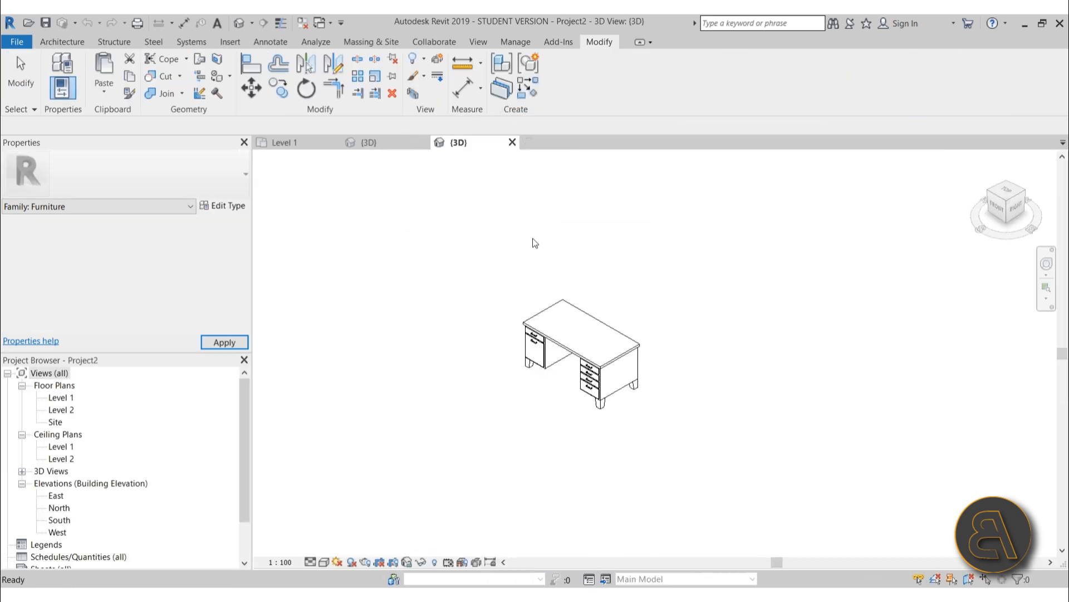
{"action": "left_click", "coordinate": [300, 142]}
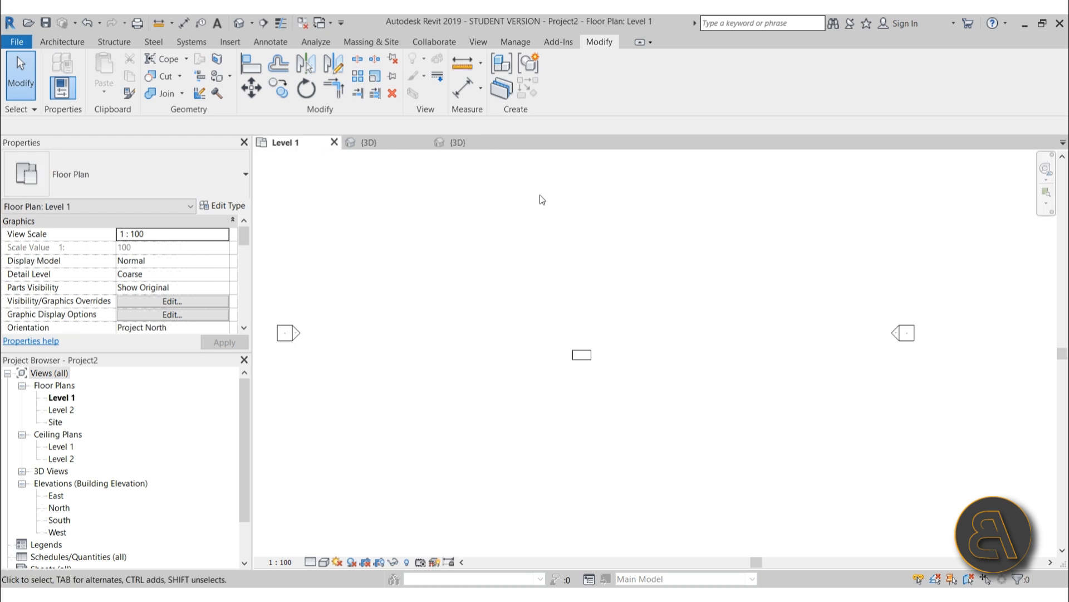
{"action": "left_click", "coordinate": [512, 142]}
{"action": "scroll", "coordinate": [479, 293], "scroll_direction": "down", "scroll_amount": 1}
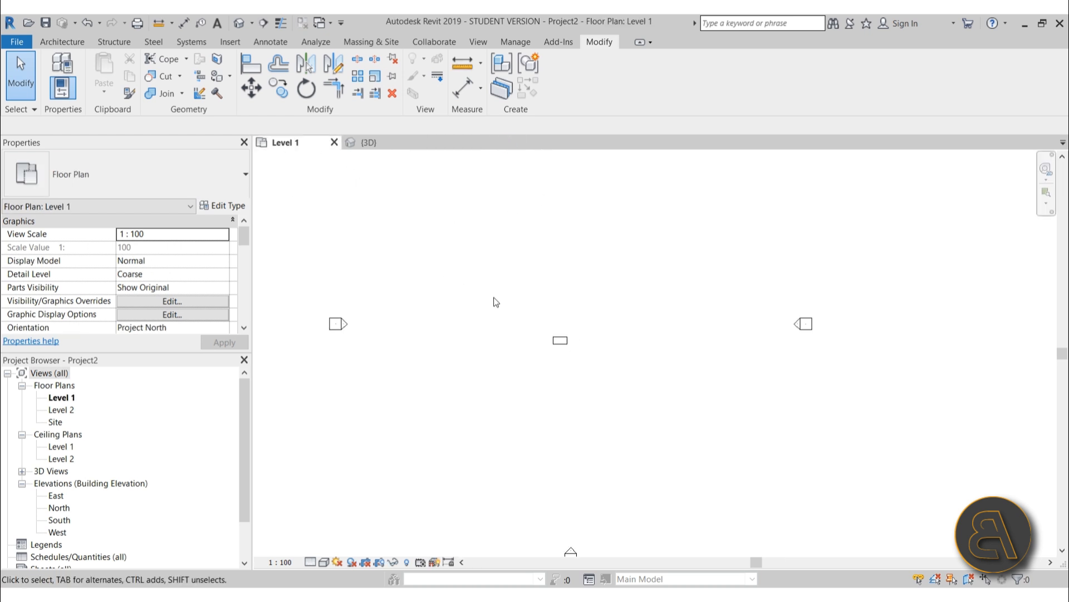
{"action": "left_click", "coordinate": [557, 338]}
{"action": "key", "text": "Delete"}
Switch to the parametric louver project's 3D view and examine the louver curtain wall up close
{"action": "left_click", "coordinate": [374, 147]}
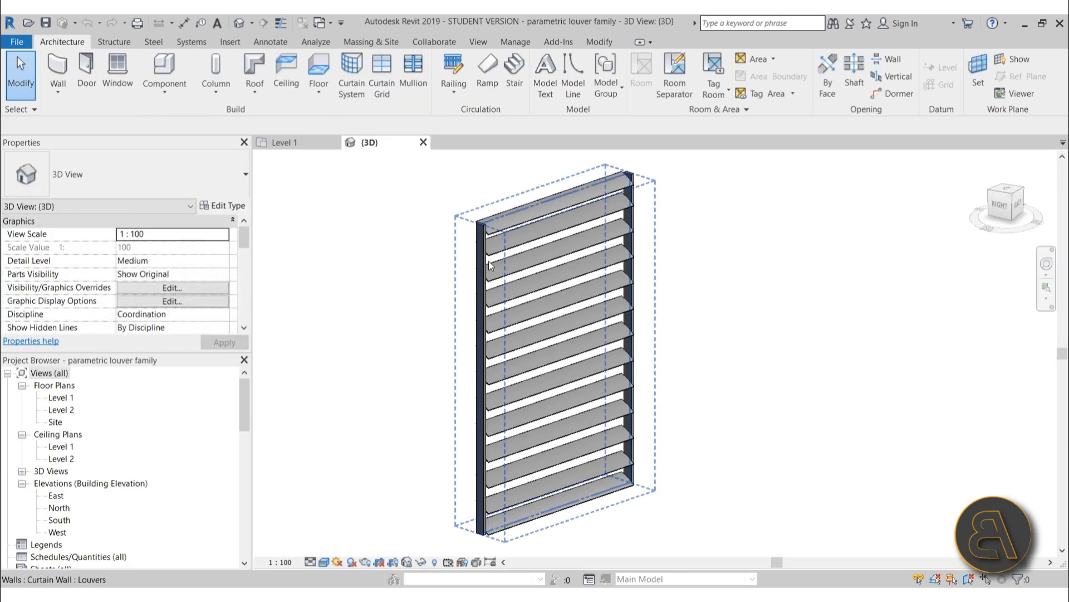
{"action": "middle_click_drag", "start_coordinate": [432, 222], "coordinate": [610, 313], "text": "shift"}
{"action": "scroll", "coordinate": [522, 267], "scroll_direction": "up", "scroll_amount": 5}
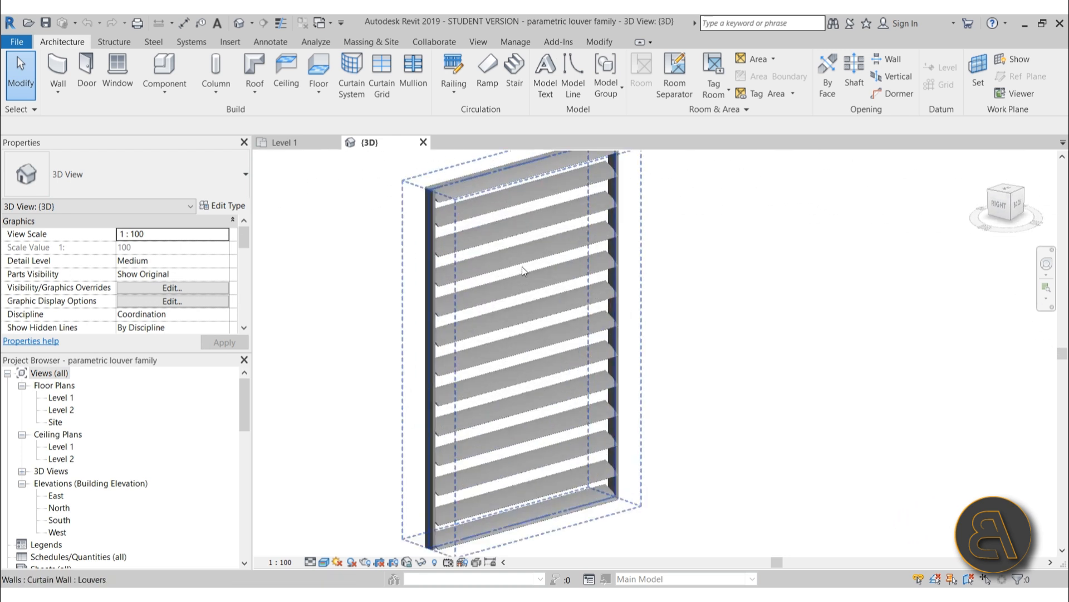
{"action": "scroll", "coordinate": [433, 279], "scroll_direction": "up", "scroll_amount": 2}
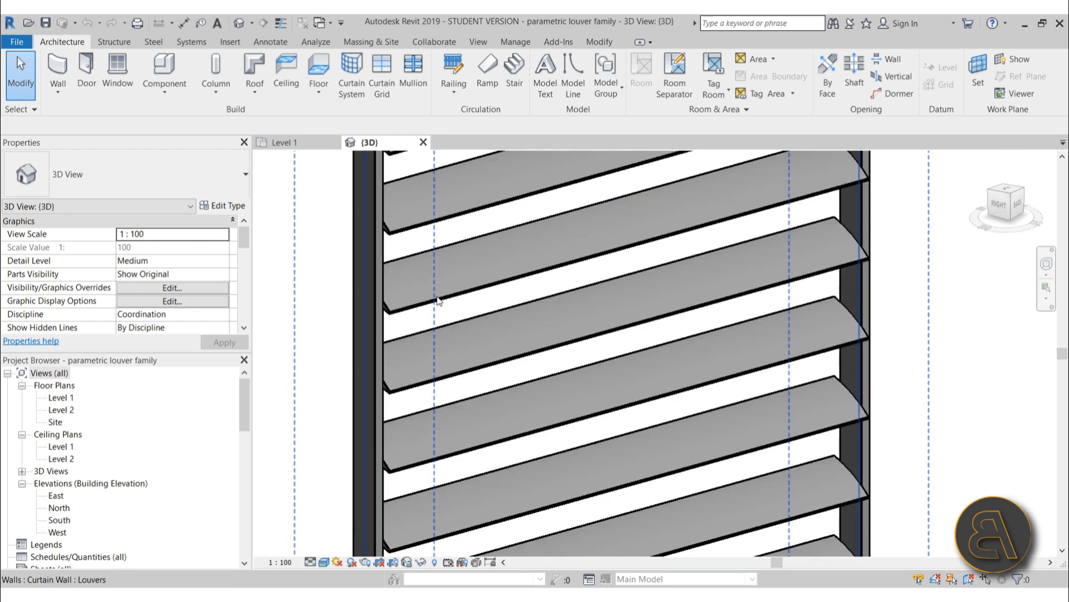
Select the louver curtain wall in 3D and check its type in the wall type list without changing it
{"action": "scroll", "coordinate": [468, 296], "scroll_direction": "up", "scroll_amount": 3}
{"action": "scroll", "coordinate": [475, 245], "scroll_direction": "down", "scroll_amount": 4}
{"action": "scroll", "coordinate": [476, 246], "scroll_direction": "down", "scroll_amount": 4}
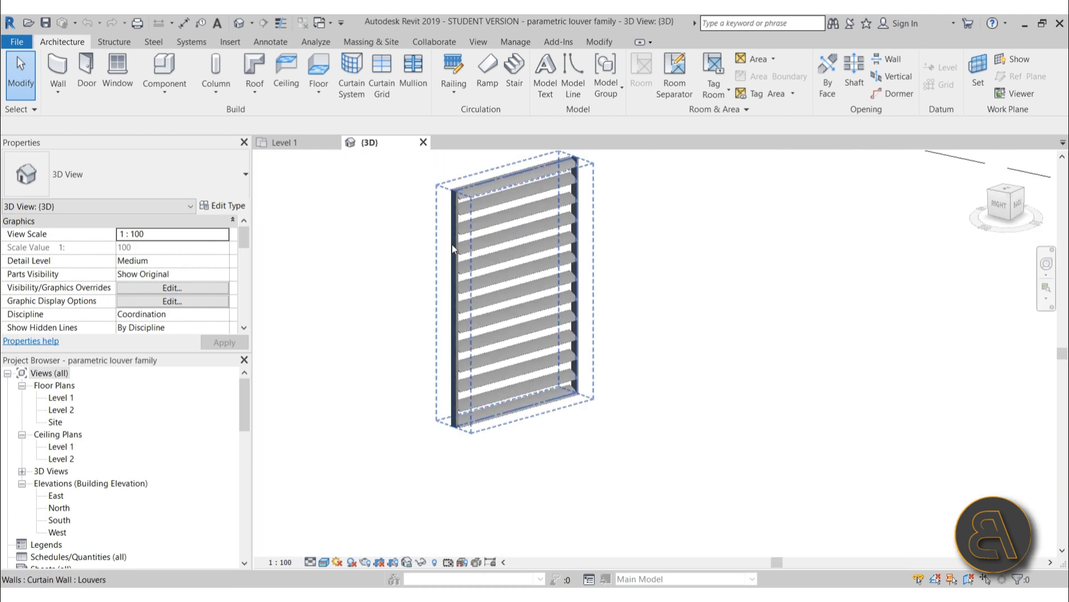
{"action": "left_click", "coordinate": [453, 244]}
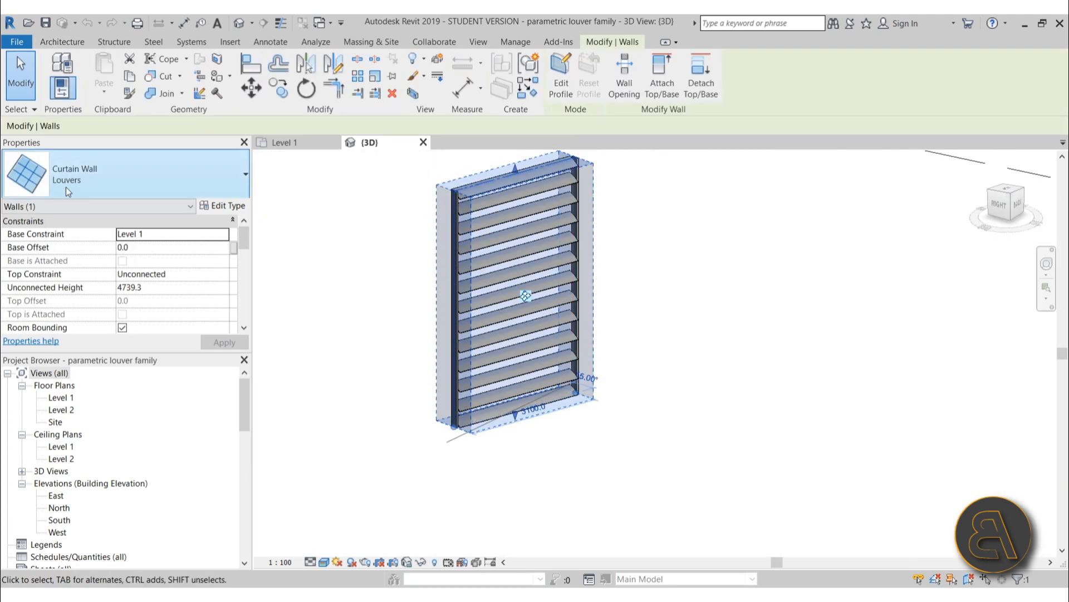
{"action": "left_click", "coordinate": [111, 178]}
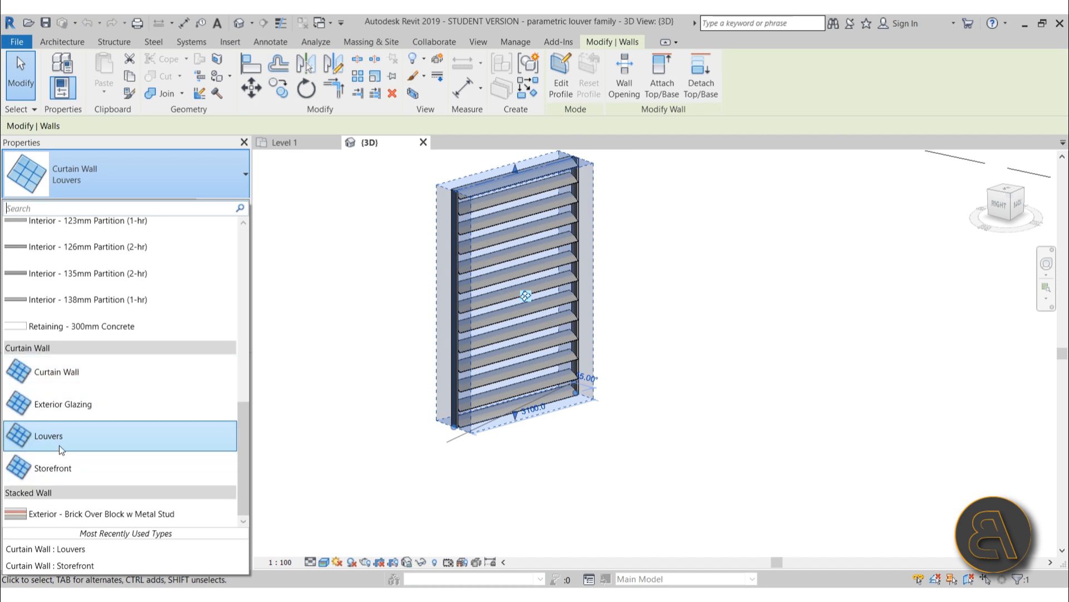
{"action": "left_click", "coordinate": [360, 432]}
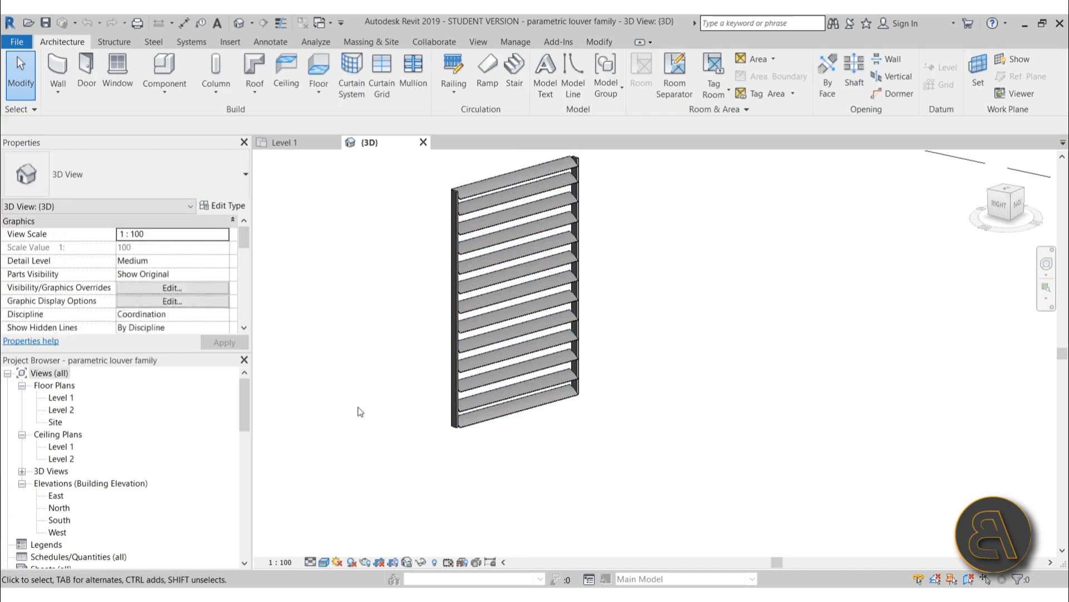
Switch to Project2's Level 1 plan, look through the curtain wall types offered for a new wall, and cancel the placement
{"action": "left_click", "coordinate": [282, 146]}
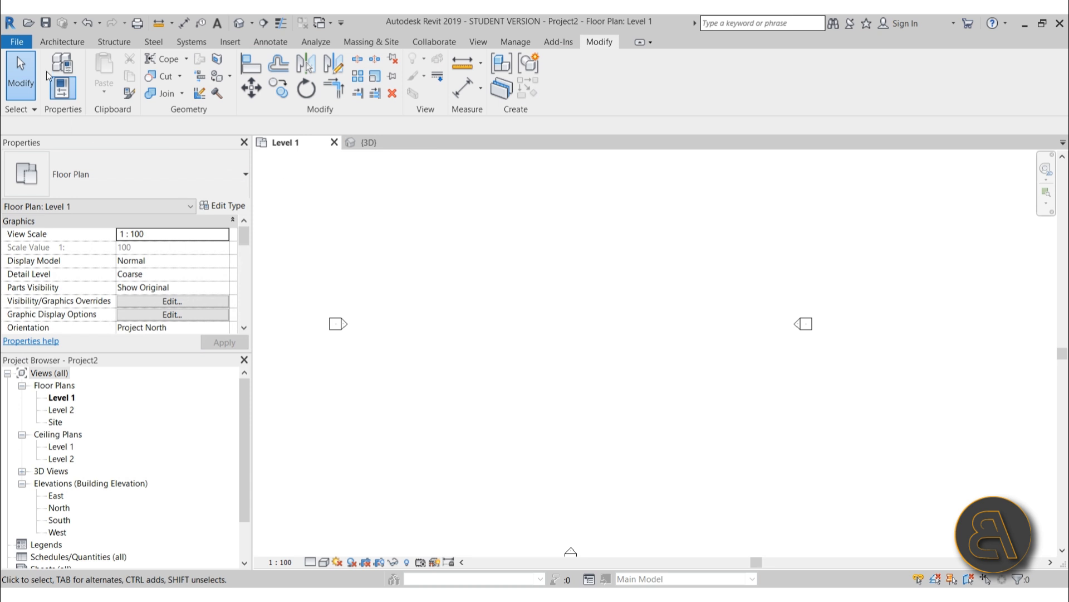
{"action": "left_click", "coordinate": [62, 42]}
{"action": "left_click", "coordinate": [48, 64]}
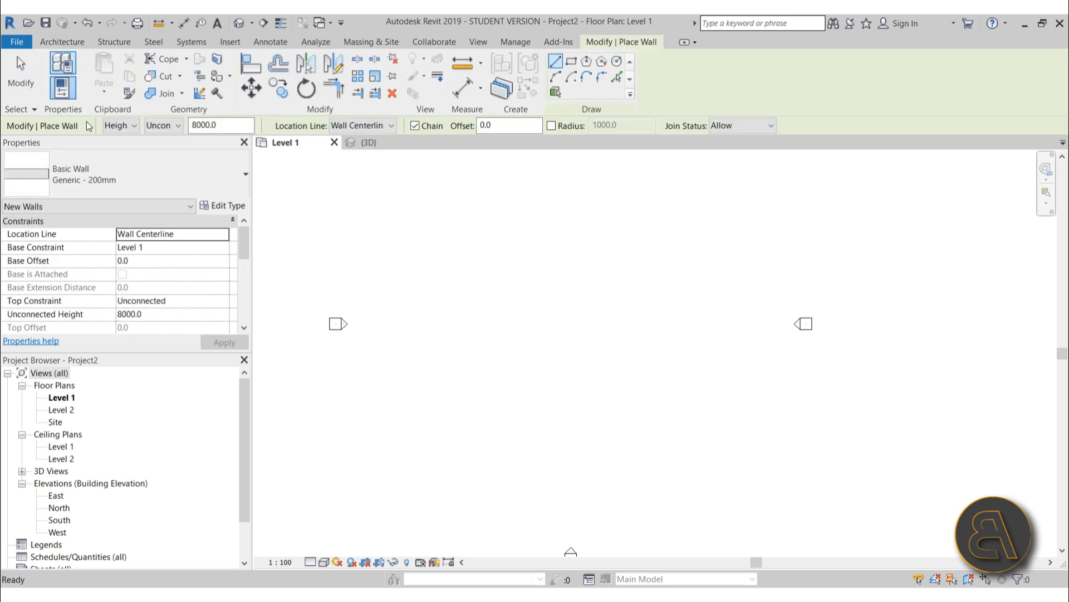
{"action": "left_click", "coordinate": [119, 183]}
{"action": "scroll", "coordinate": [131, 384], "scroll_direction": "down", "scroll_amount": 5}
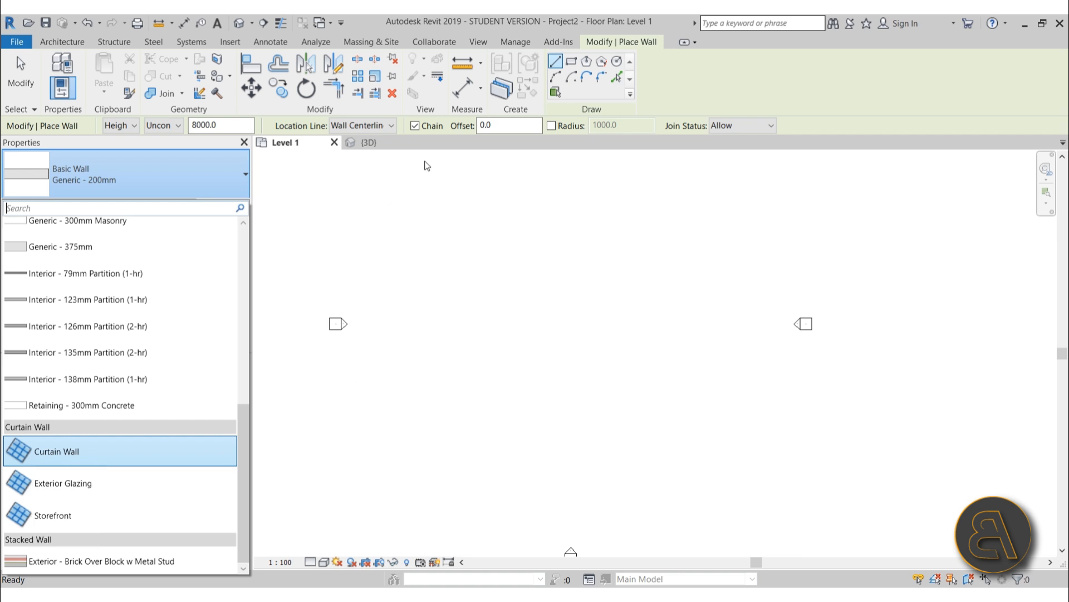
{"action": "key", "text": "Escape"}
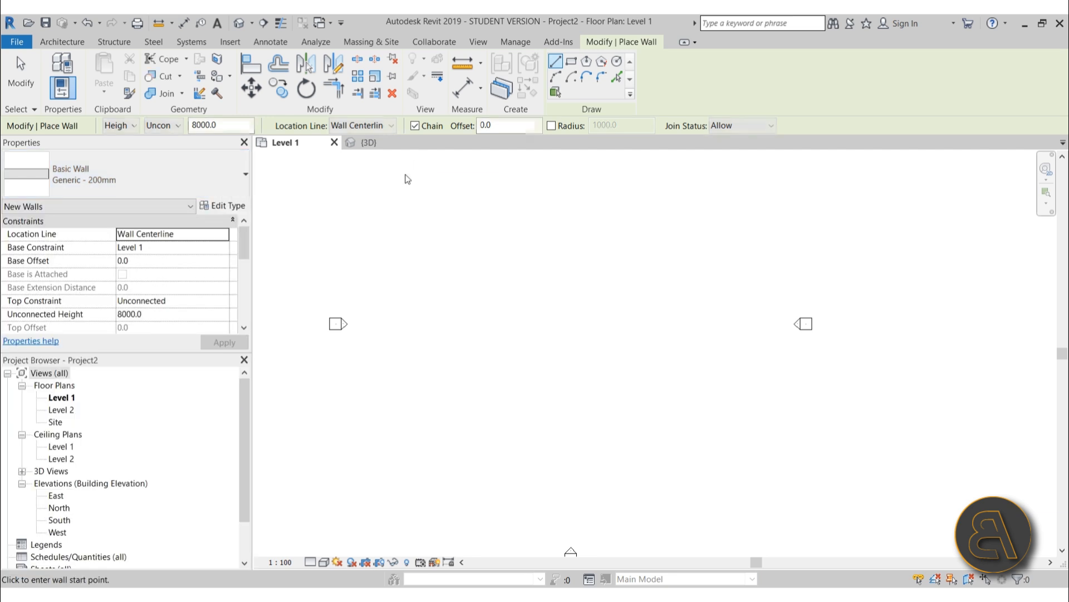
{"action": "key", "text": "Escape"}
Copy the louver curtain wall from the louver project into Project2's Level 1 plan, and delete the pasted instance
{"action": "left_click", "coordinate": [369, 143]}
{"action": "left_click", "coordinate": [441, 370]}
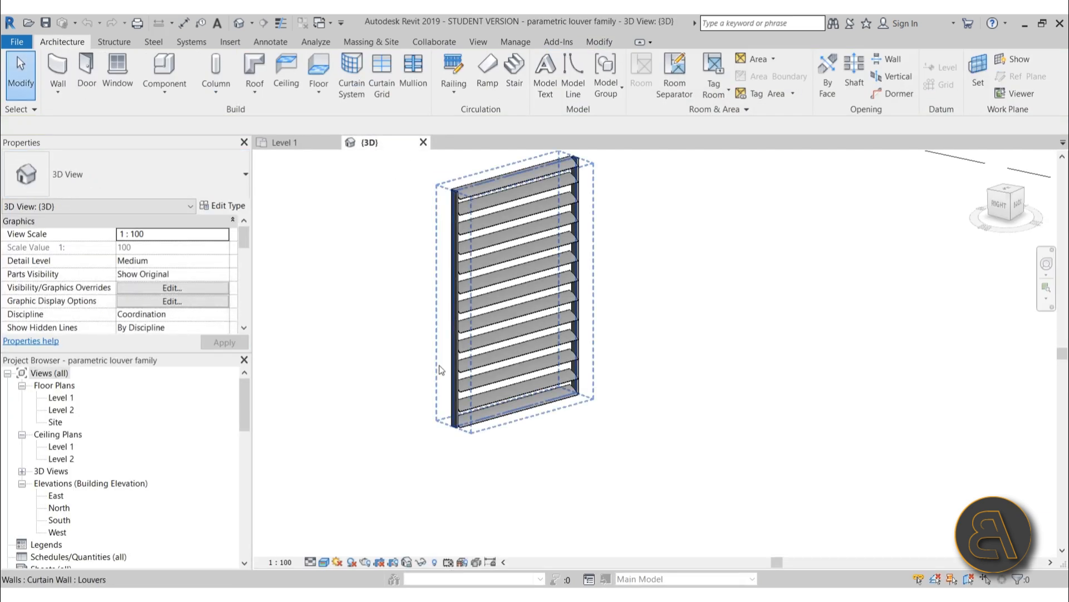
{"action": "left_click", "coordinate": [300, 141]}
{"action": "left_click", "coordinate": [376, 144]}
{"action": "left_click", "coordinate": [560, 335]}
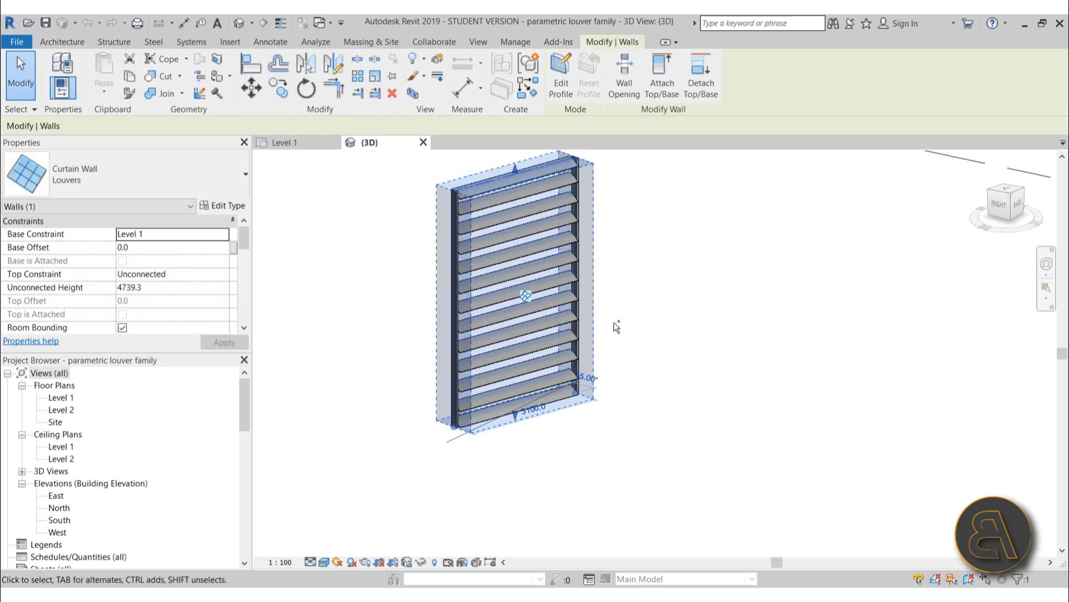
{"action": "left_click", "coordinate": [284, 142]}
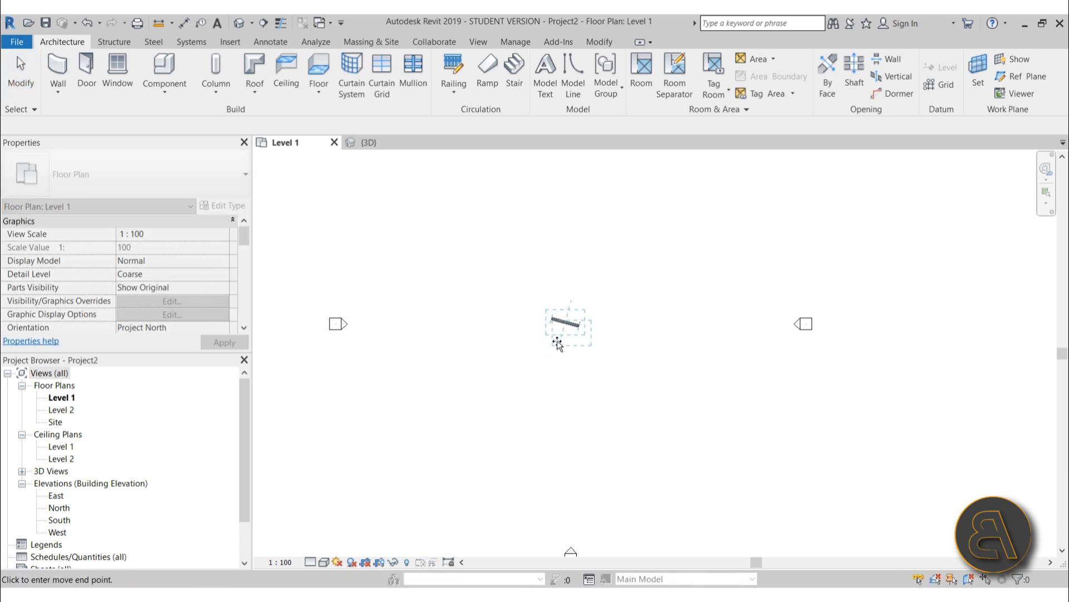
{"action": "key", "text": "ctrl+v"}
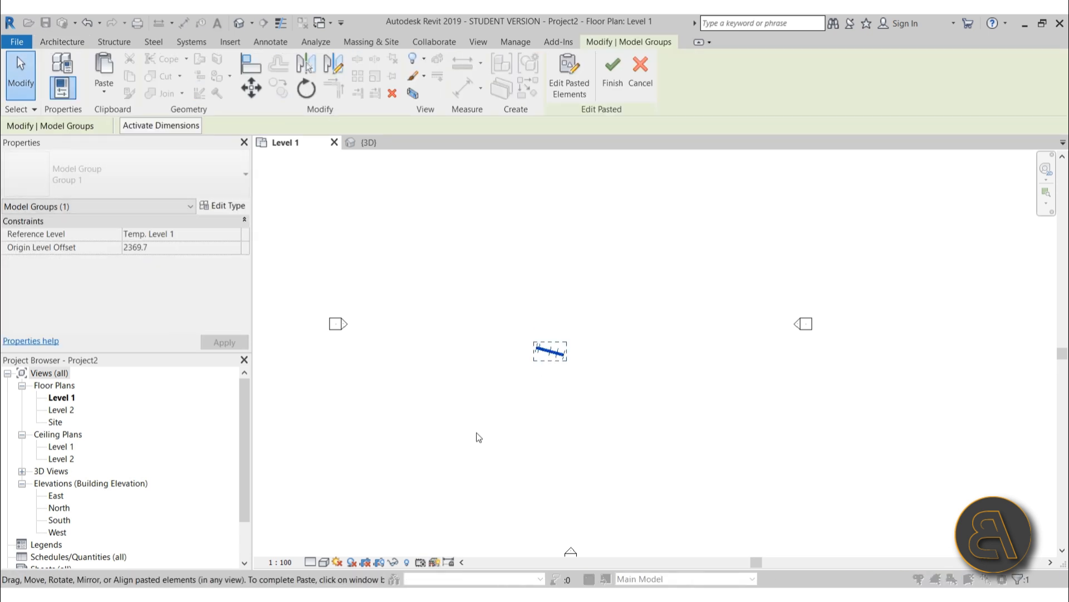
{"action": "left_click", "coordinate": [480, 432]}
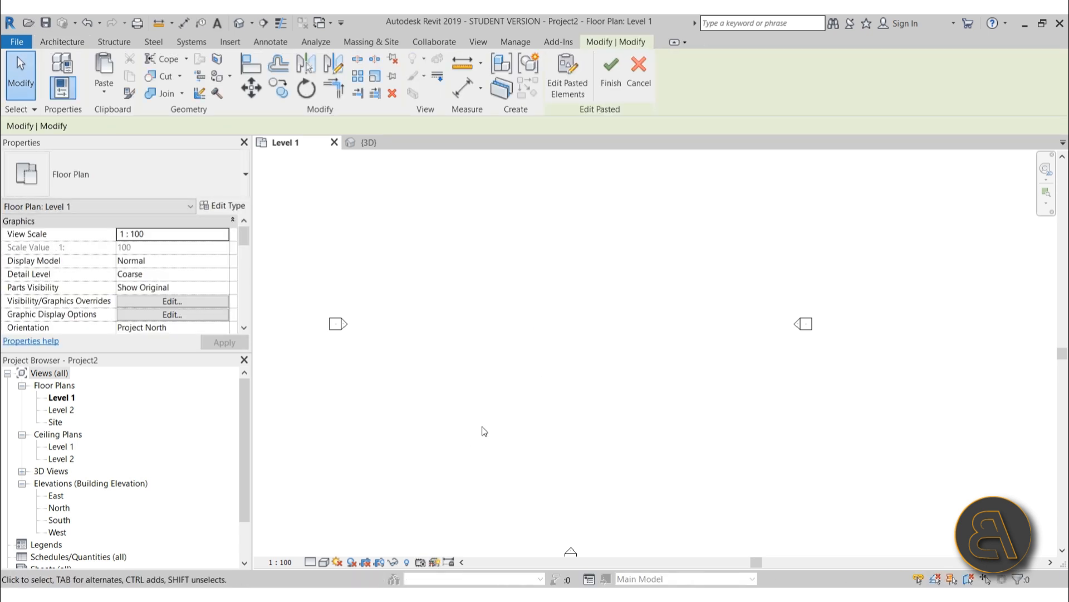
Check the new-wall type list in Project2 for the Louvers curtain wall type, and exit the Wall command without drawing
{"action": "left_click", "coordinate": [79, 43]}
{"action": "left_click", "coordinate": [58, 67]}
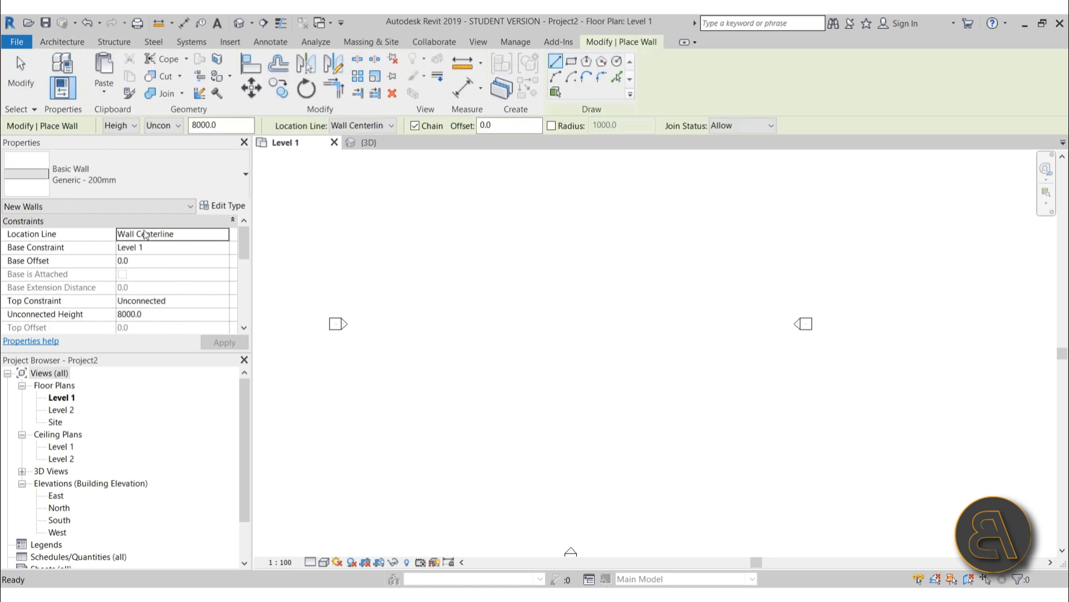
{"action": "left_click", "coordinate": [117, 176]}
{"action": "scroll", "coordinate": [112, 278], "scroll_direction": "down", "scroll_amount": 3}
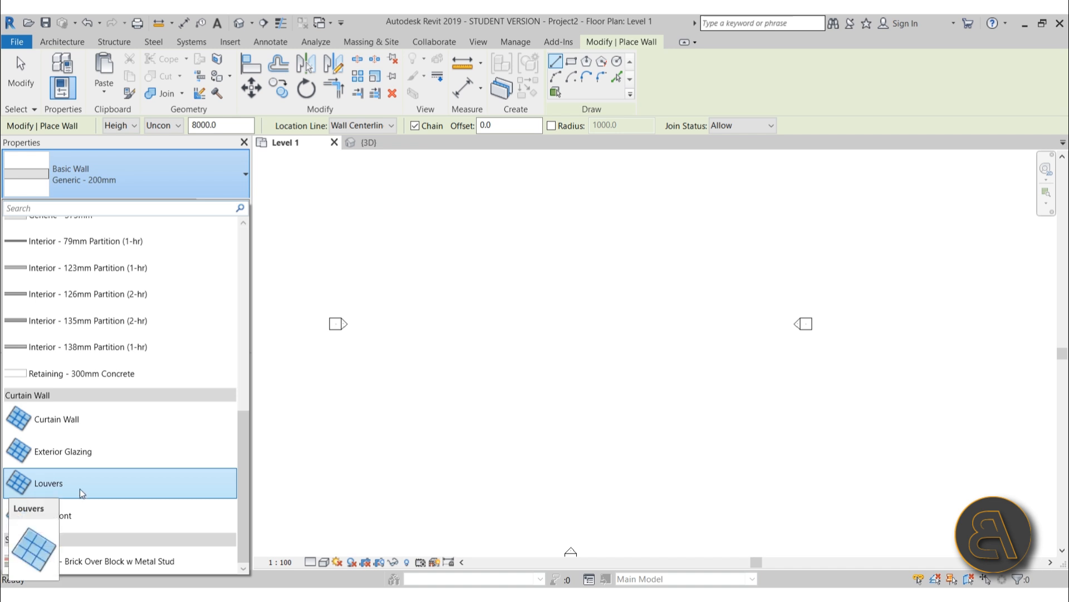
{"action": "left_click", "coordinate": [392, 388]}
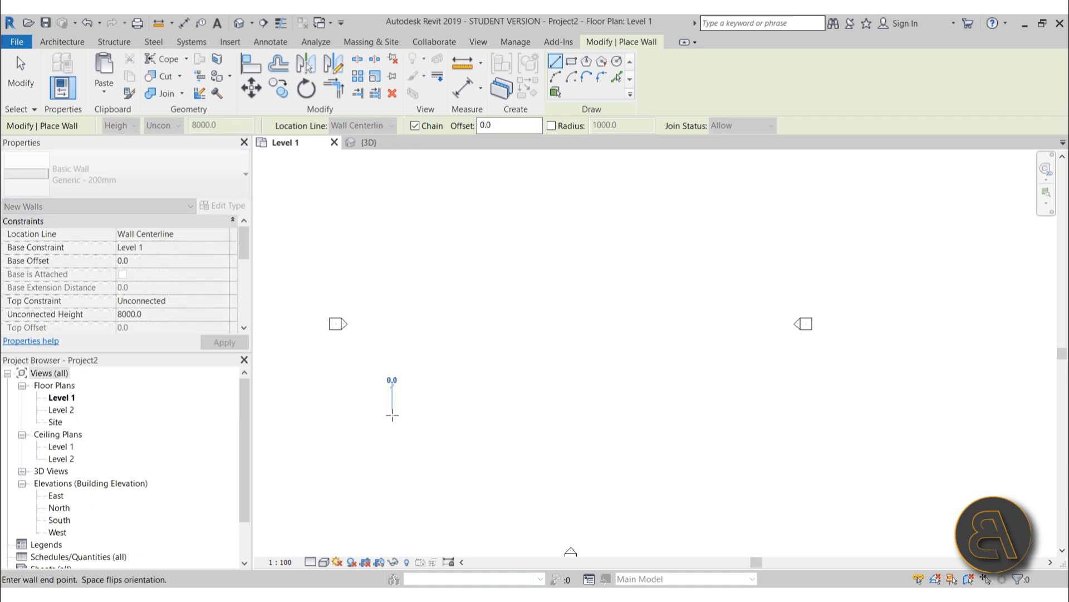
{"action": "key", "text": "Escape"}
{"action": "key", "text": "Escape"}
{"action": "scroll", "coordinate": [577, 403], "scroll_direction": "down", "scroll_amount": 3}
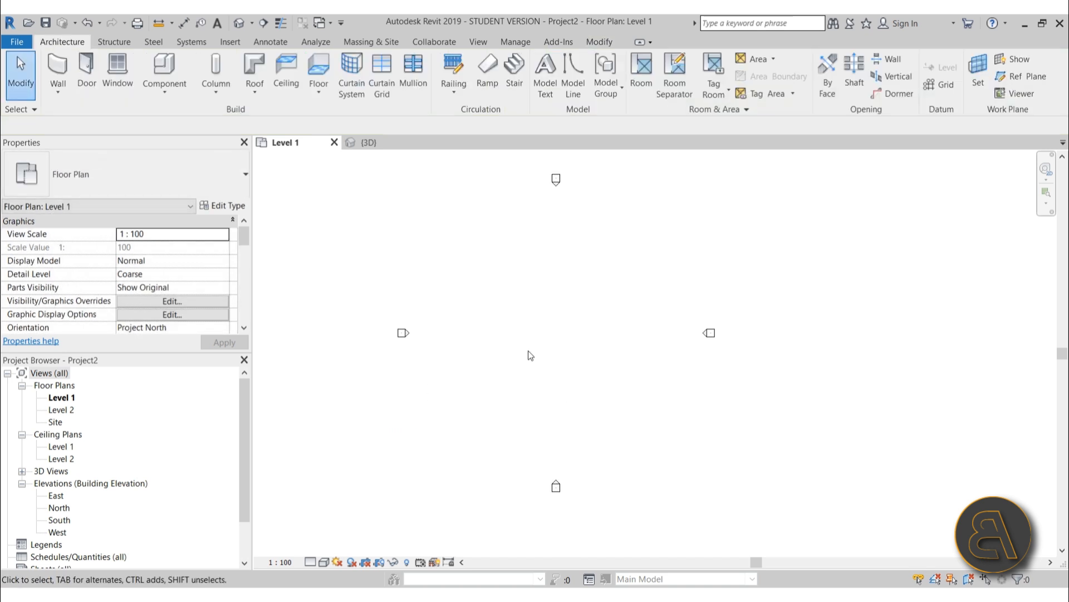
{"action": "middle_click_drag", "start_coordinate": [567, 371], "coordinate": [567, 371]}
Compare the louver project's 3D view with Project2's Level 1 plan, and close the louver 3D view
{"action": "left_click", "coordinate": [360, 143]}
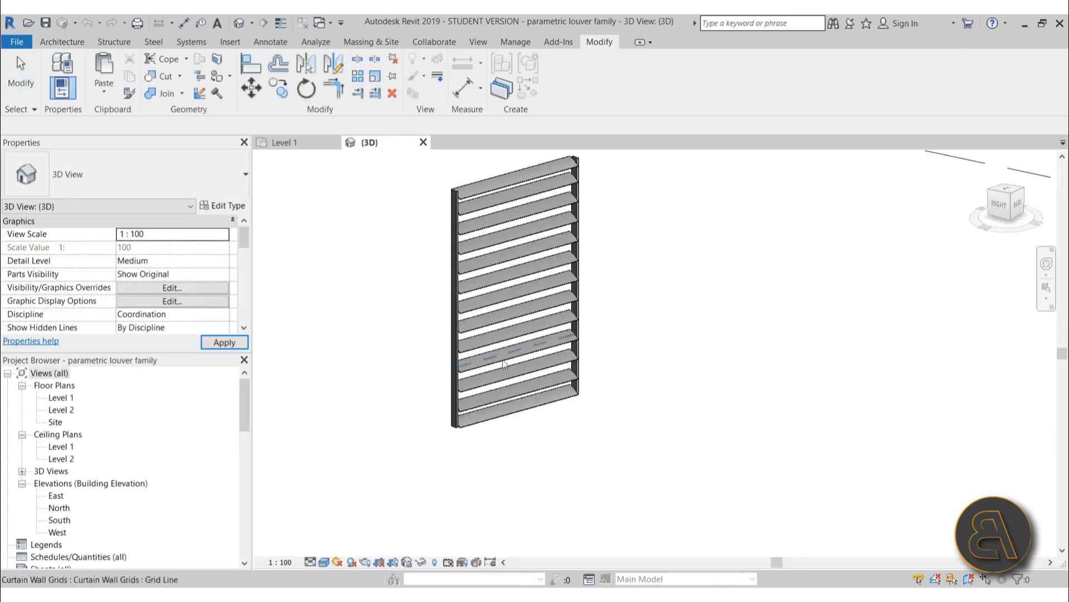
{"action": "scroll", "coordinate": [543, 339], "scroll_direction": "down", "scroll_amount": 4}
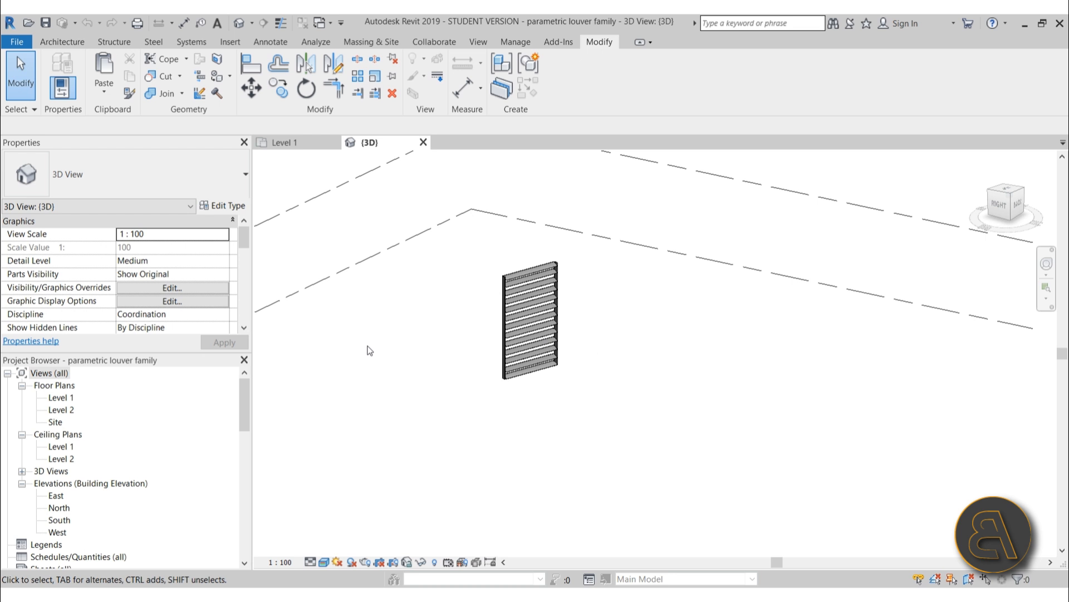
{"action": "left_click", "coordinate": [57, 40]}
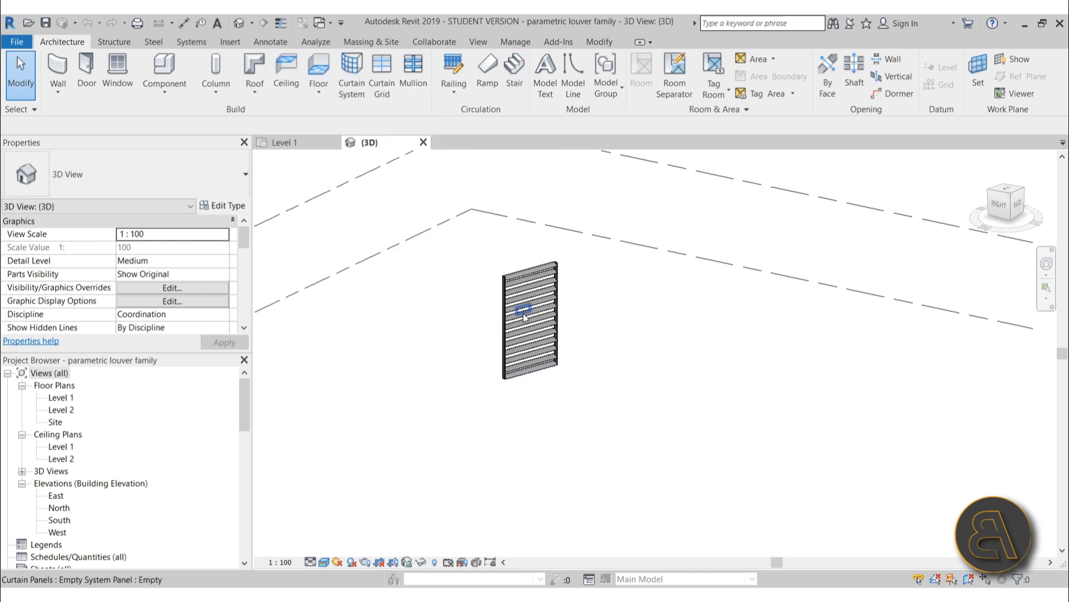
{"action": "left_click", "coordinate": [287, 146]}
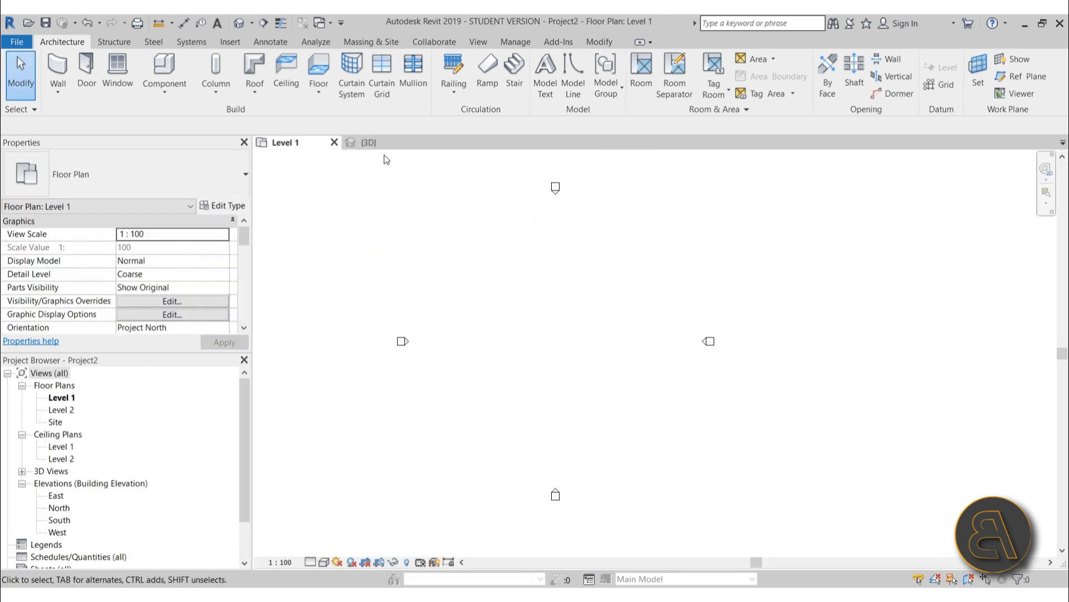
{"action": "left_click", "coordinate": [369, 142]}
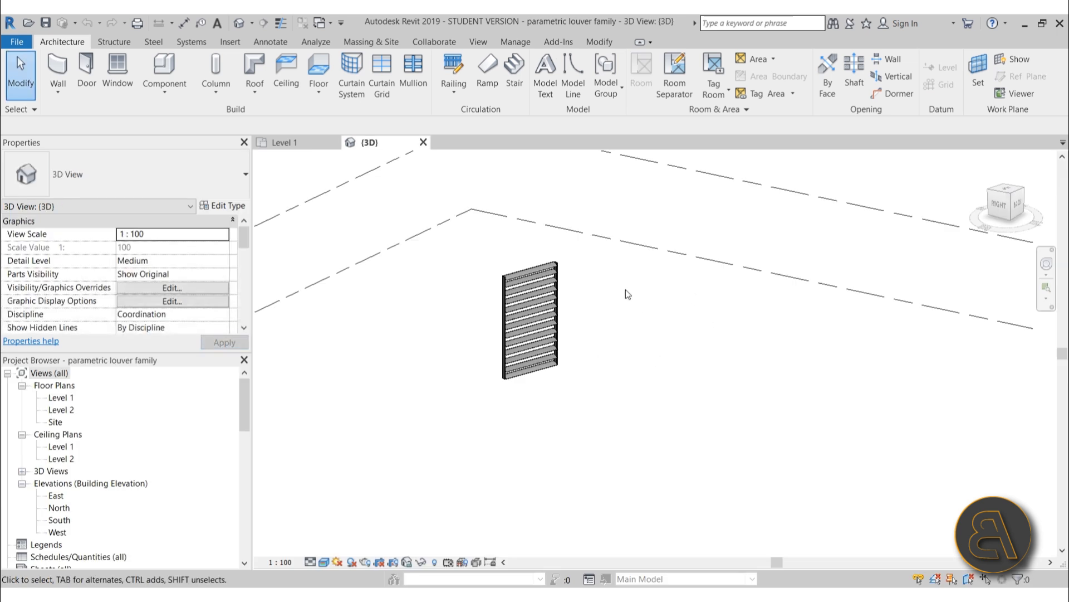
{"action": "left_click", "coordinate": [423, 143]}
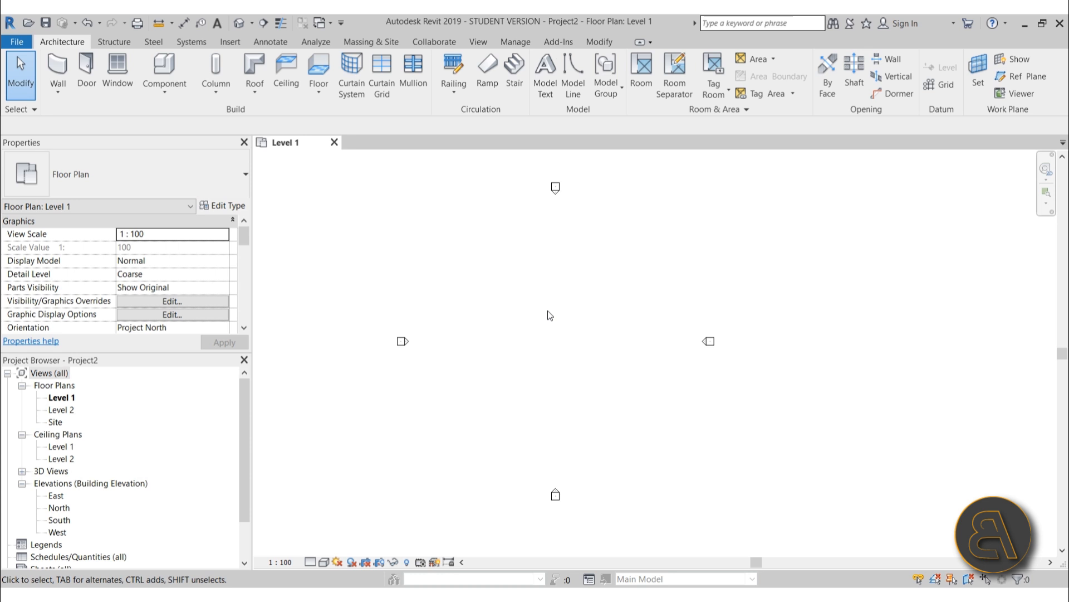
Start a new wall on Level 1, review the Louvers entry among the curtain wall types, and cancel the wall
{"action": "left_click", "coordinate": [58, 68]}
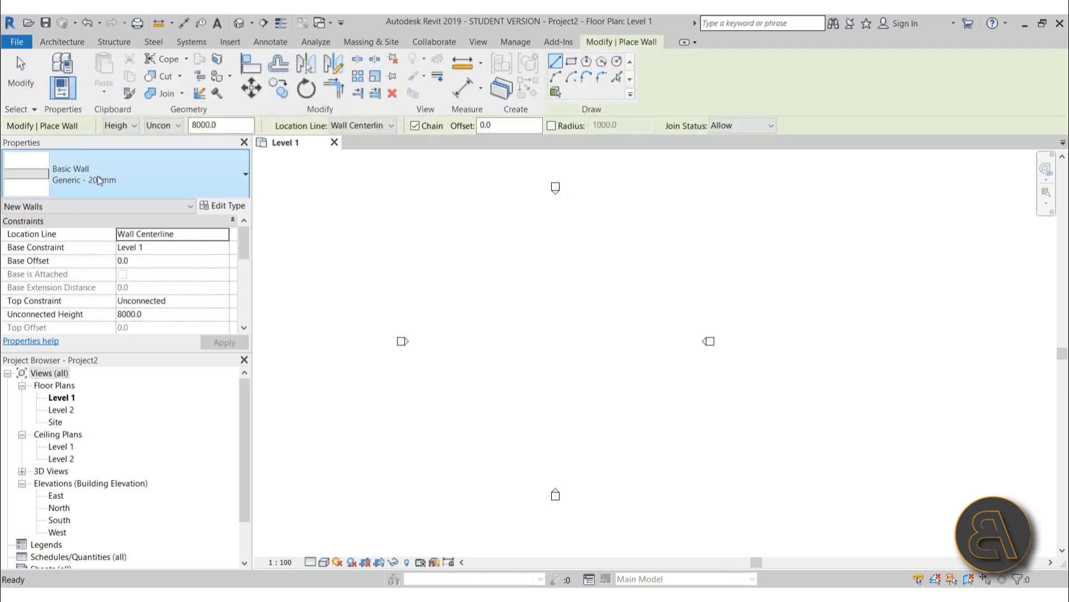
{"action": "left_click", "coordinate": [111, 174]}
{"action": "scroll", "coordinate": [127, 339], "scroll_direction": "down", "scroll_amount": 5}
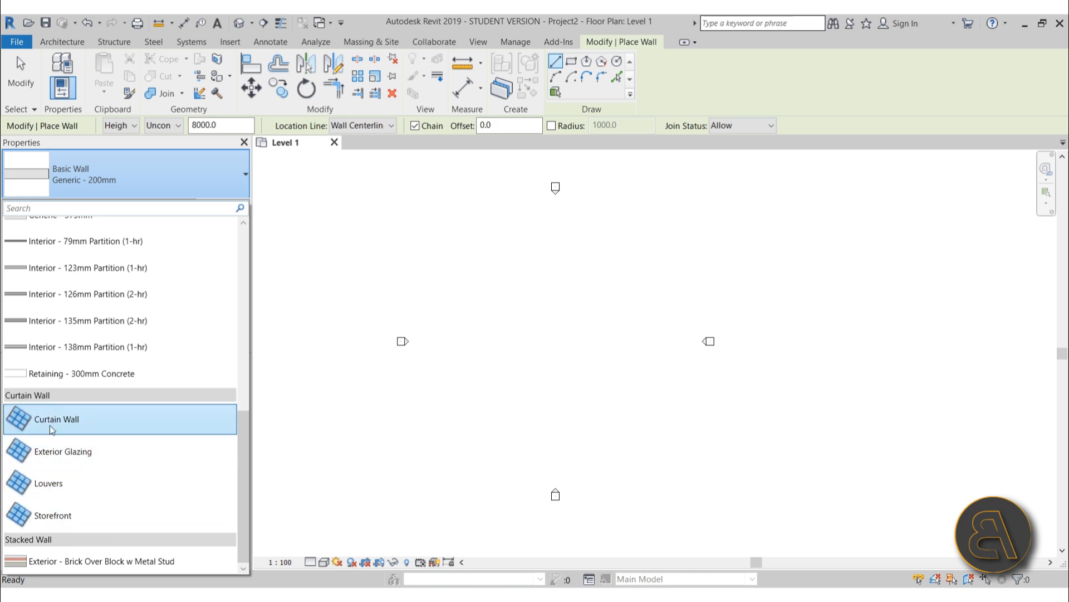
{"action": "mouse_move", "coordinate": [41, 488]}
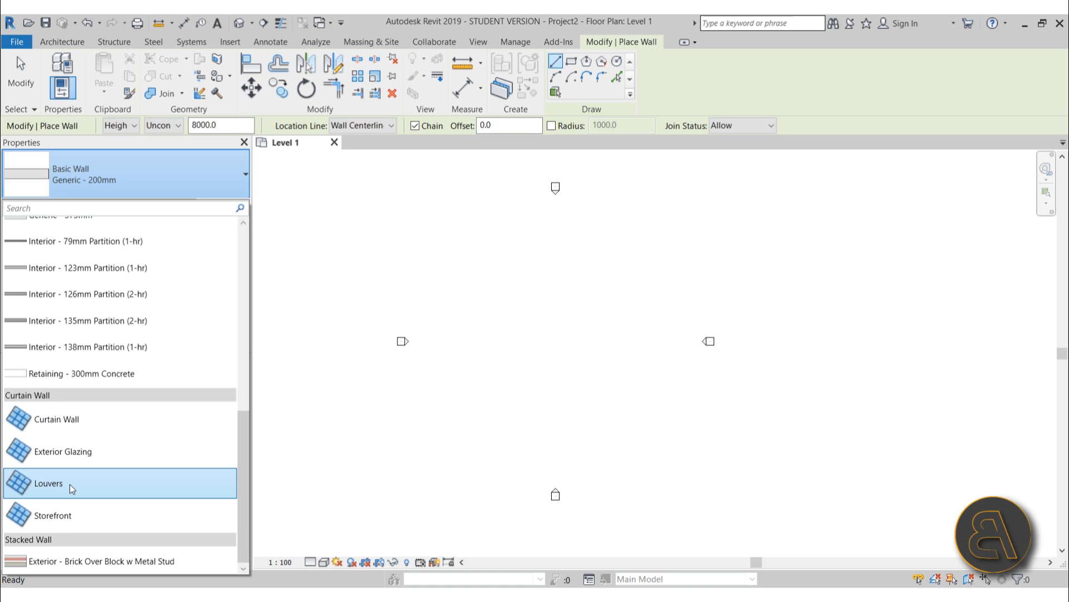
{"action": "left_click_drag", "start_coordinate": [243, 429], "coordinate": [243, 493]}
{"action": "left_click", "coordinate": [299, 304]}
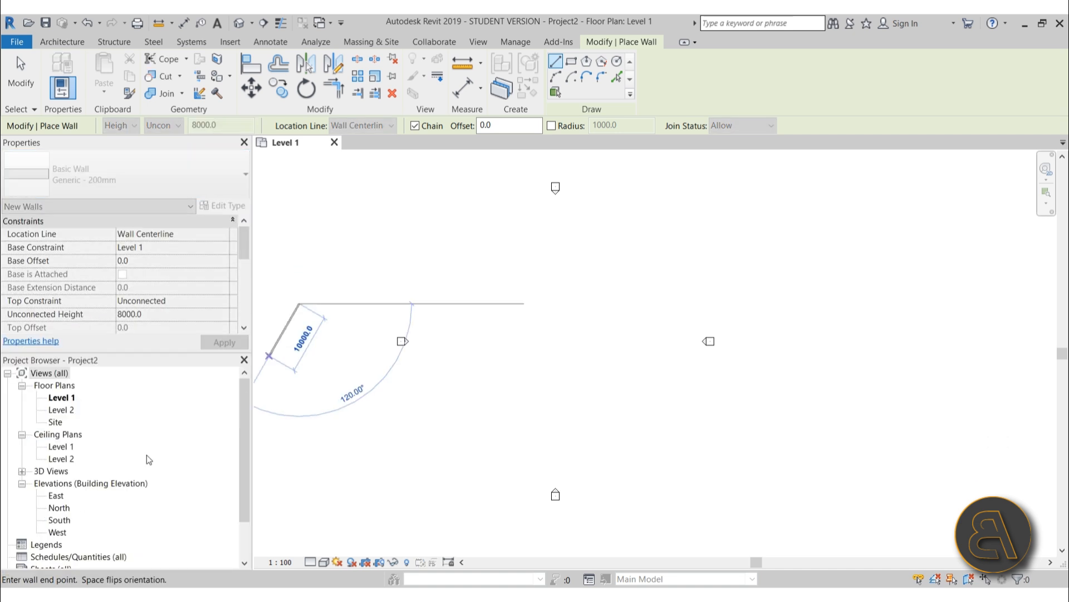
{"action": "key", "text": "Escape"}
{"action": "key", "text": "Escape"}
Find the Louvers type among the project's Curtain Wall families and delete it from Project2
{"action": "scroll", "coordinate": [164, 444], "scroll_direction": "down", "scroll_amount": 2}
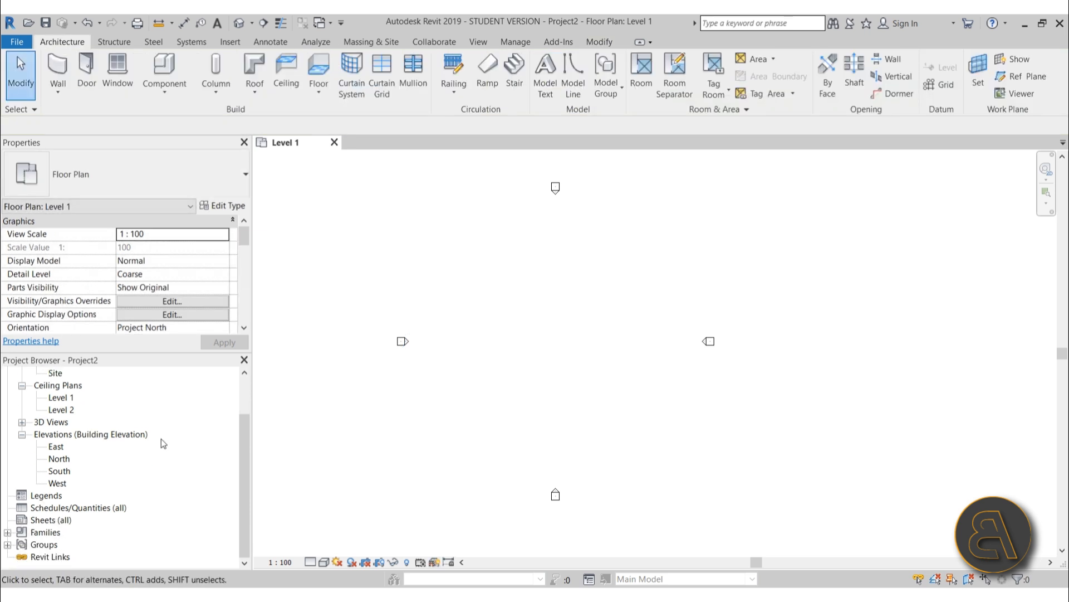
{"action": "left_click", "coordinate": [8, 532]}
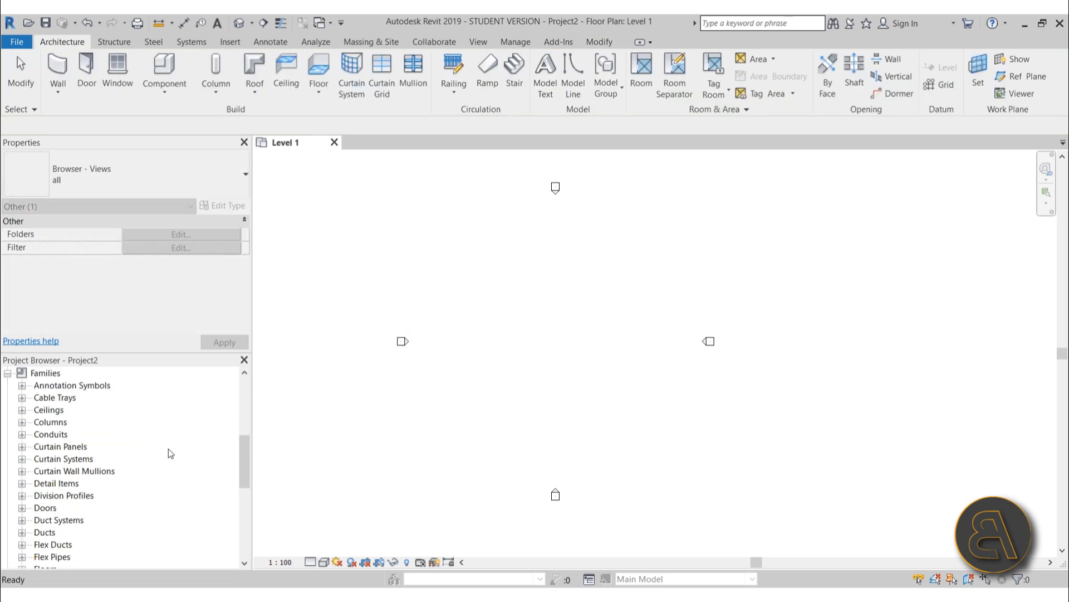
{"action": "scroll", "coordinate": [168, 449], "scroll_direction": "down", "scroll_amount": 7}
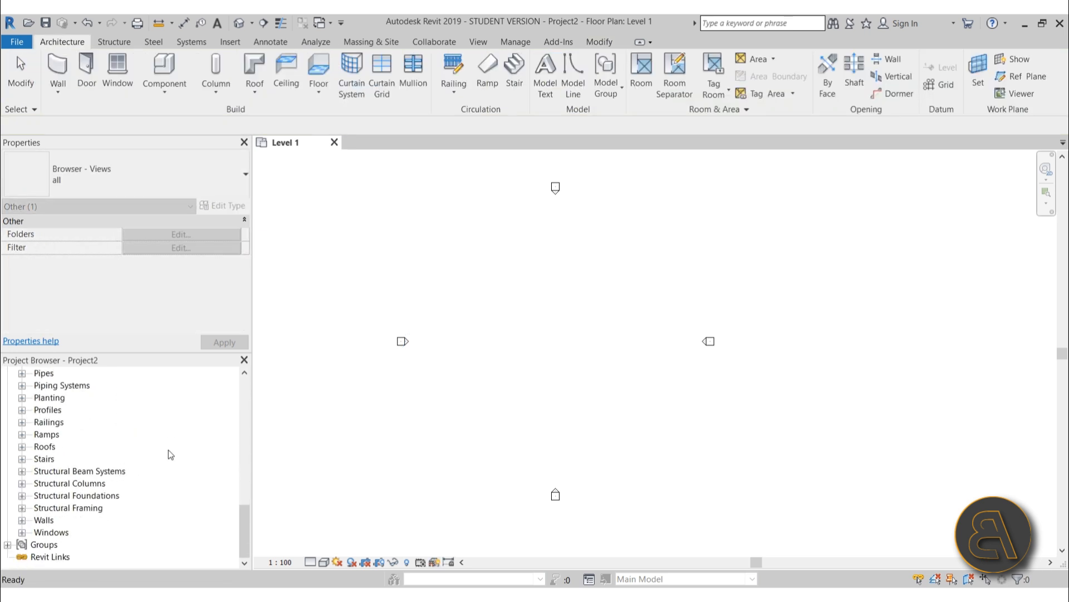
{"action": "left_click", "coordinate": [22, 520]}
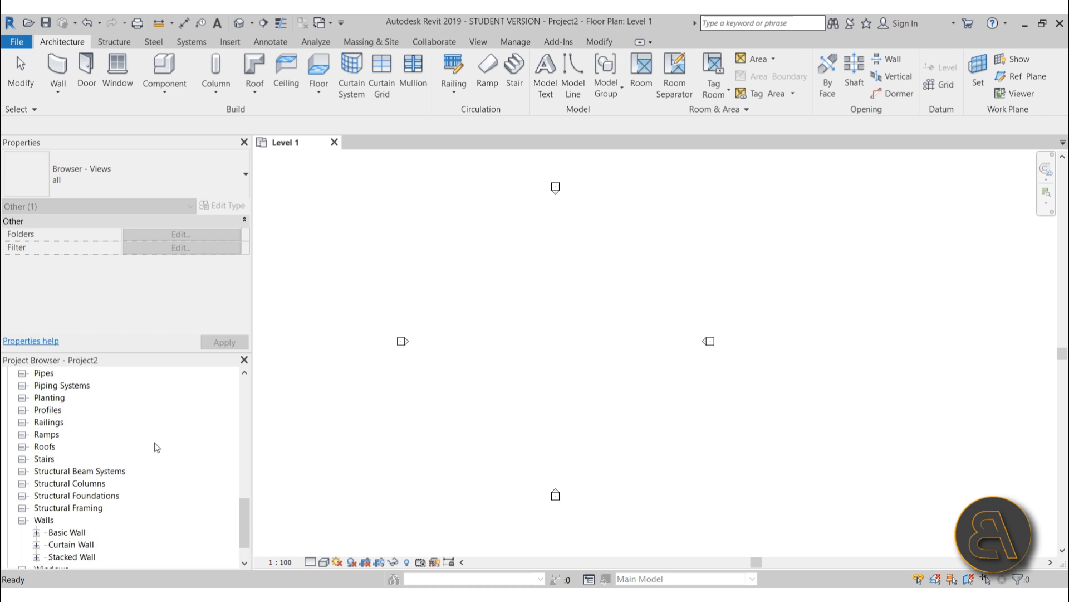
{"action": "scroll", "coordinate": [140, 460], "scroll_direction": "down", "scroll_amount": 1}
{"action": "left_click", "coordinate": [37, 507]}
{"action": "scroll", "coordinate": [106, 495], "scroll_direction": "down", "scroll_amount": 2}
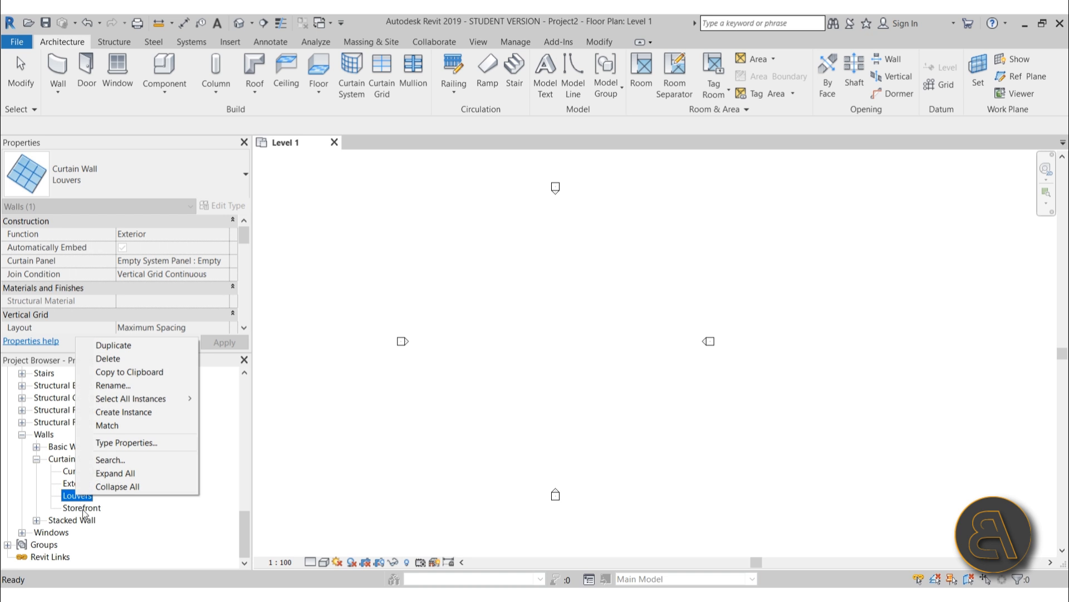
{"action": "left_click", "coordinate": [108, 358]}
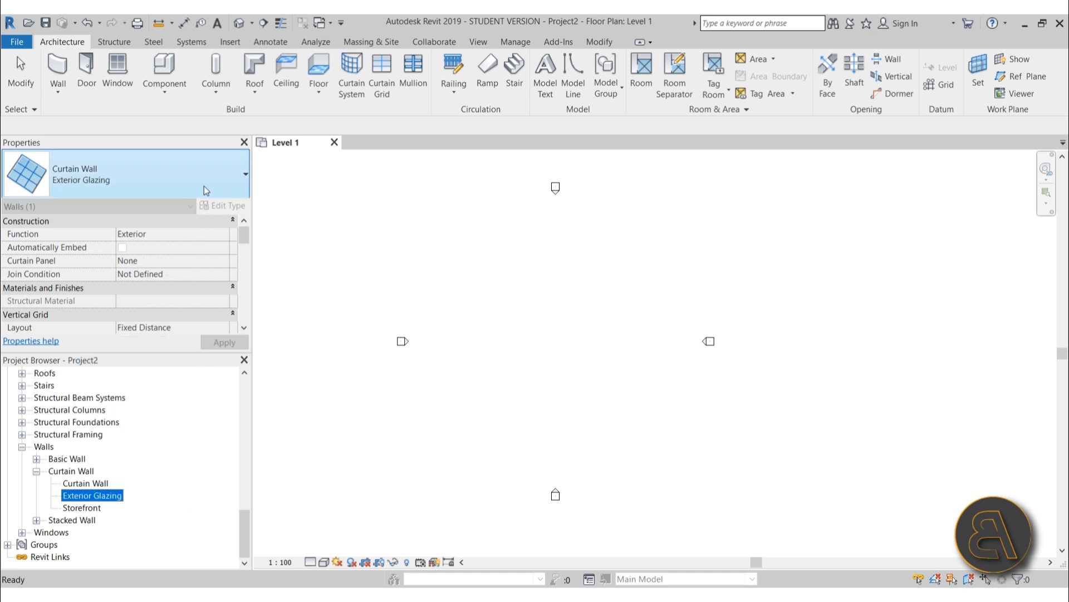
Start the Wall command again and inspect the curtain wall types for the deleted Louvers type
{"action": "left_click", "coordinate": [386, 293]}
{"action": "left_click", "coordinate": [65, 73]}
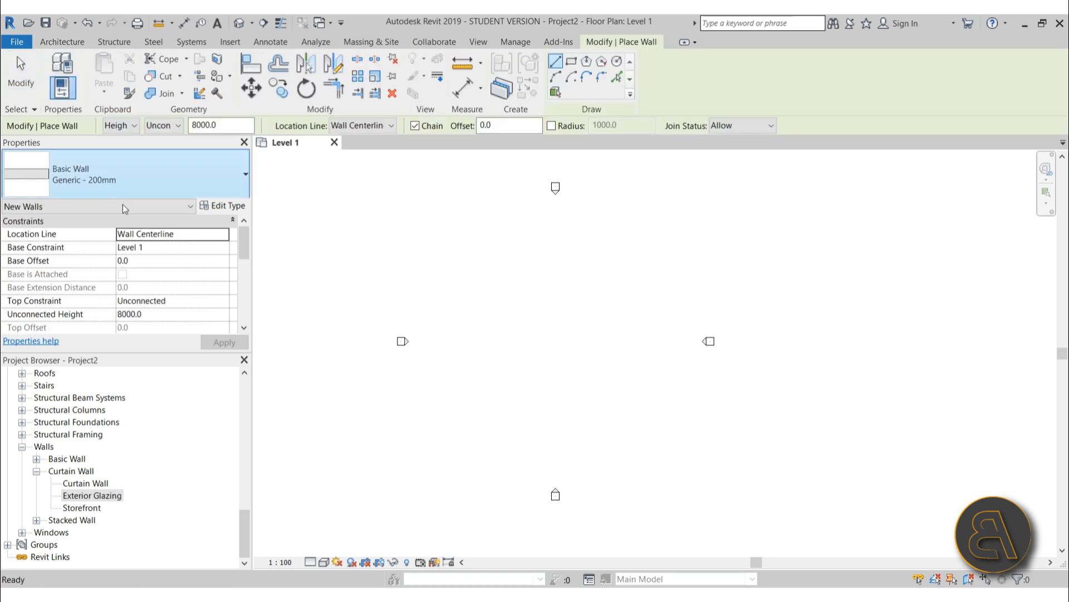
{"action": "left_click", "coordinate": [115, 176]}
{"action": "scroll", "coordinate": [139, 317], "scroll_direction": "down", "scroll_amount": 3}
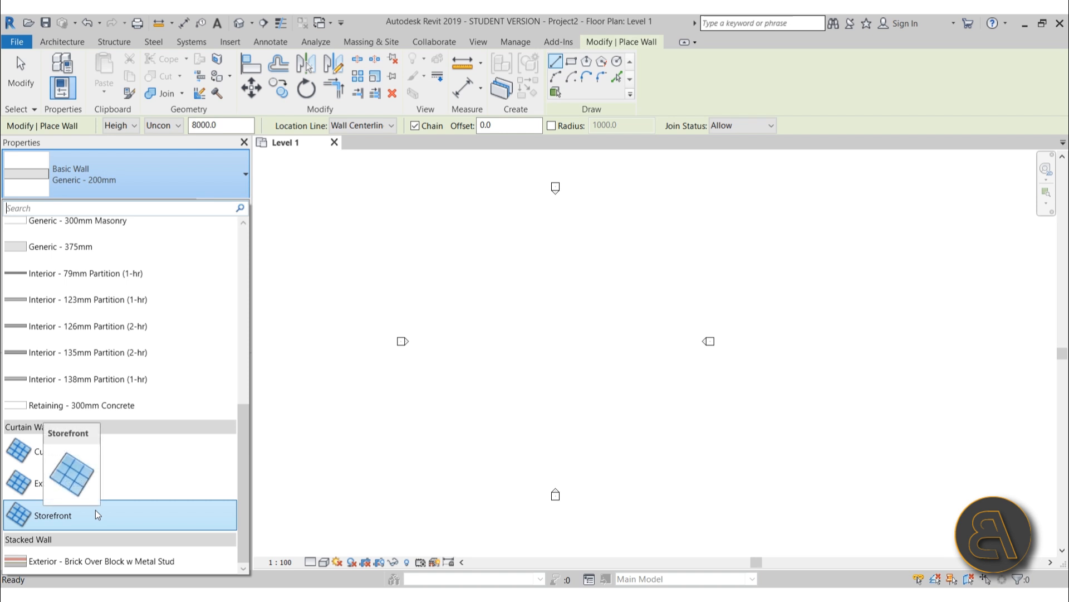
{"action": "left_click", "coordinate": [109, 482]}
{"action": "left_click", "coordinate": [441, 425]}
{"action": "key", "text": "Escape"}
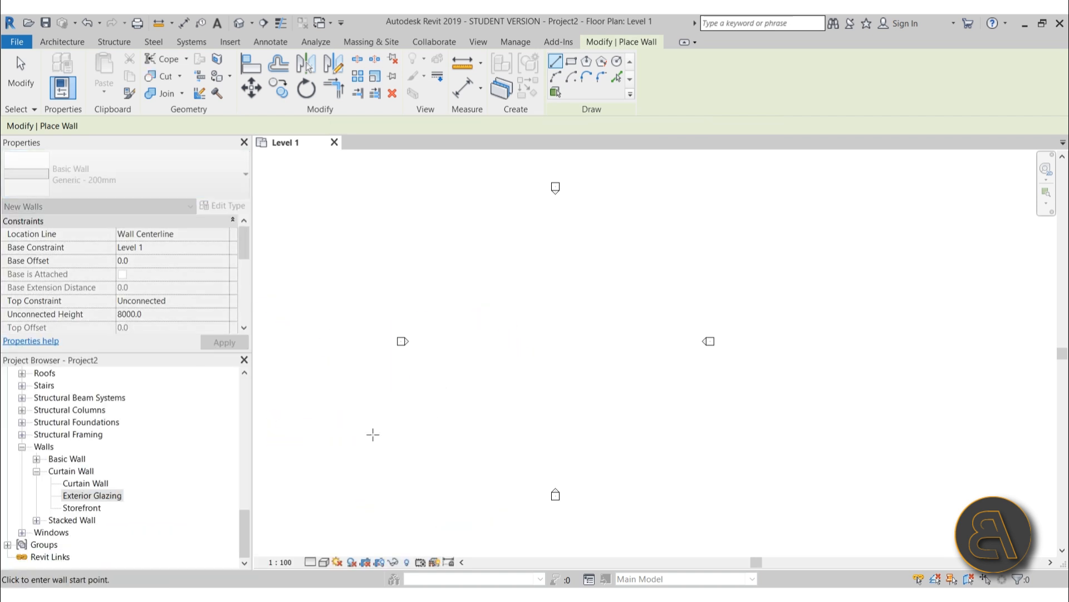
{"action": "key", "text": "Escape"}
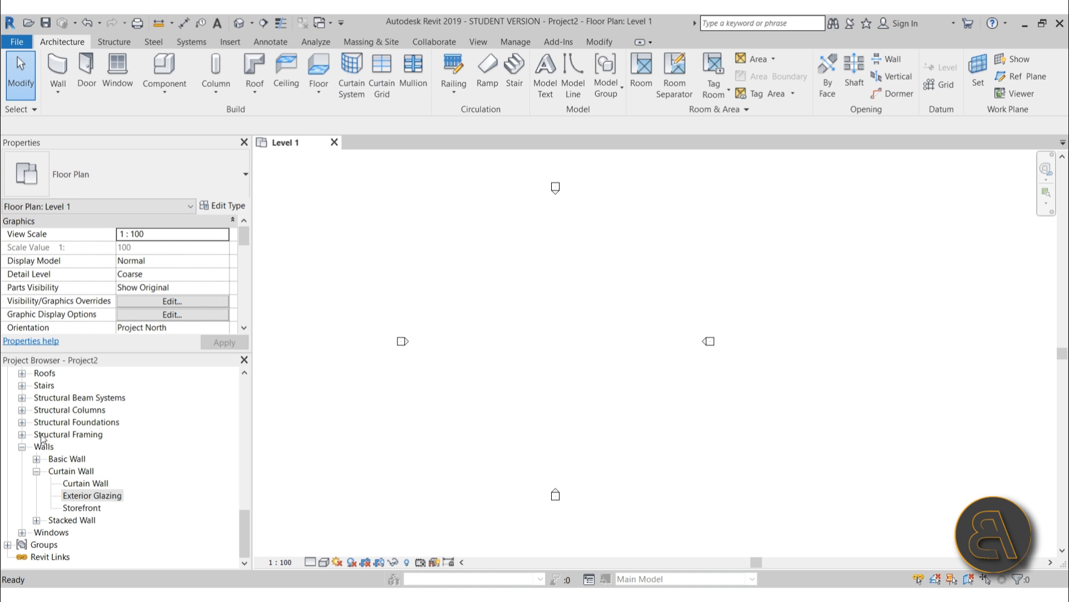
Collapse the Walls category in the Project Browser and return to the list of views
{"action": "scroll", "coordinate": [96, 512], "scroll_direction": "up", "scroll_amount": 1}
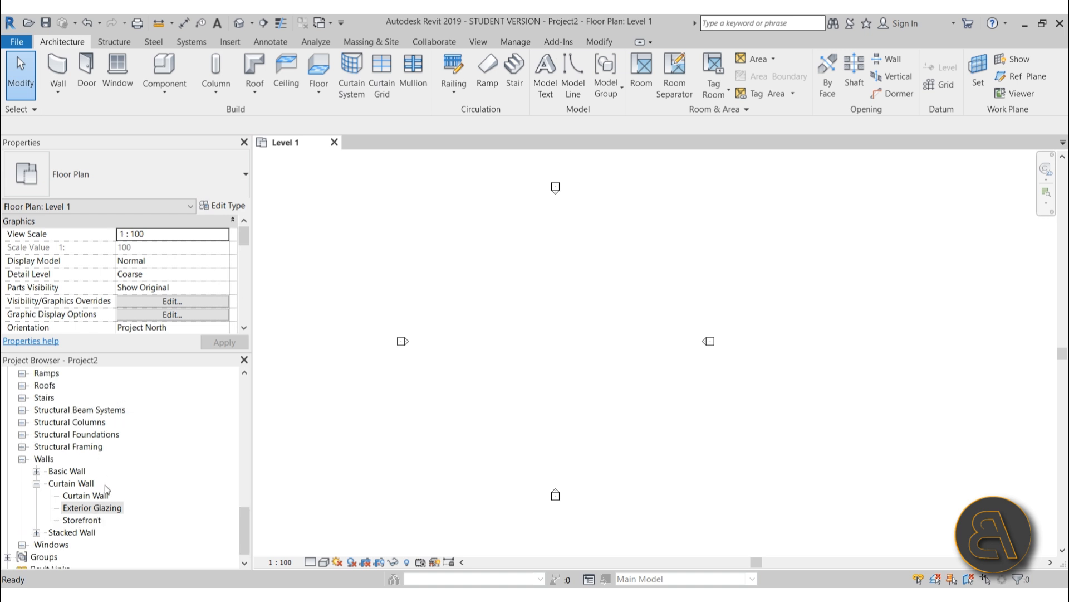
{"action": "left_click", "coordinate": [23, 459]}
{"action": "scroll", "coordinate": [100, 495], "scroll_direction": "up", "scroll_amount": 5}
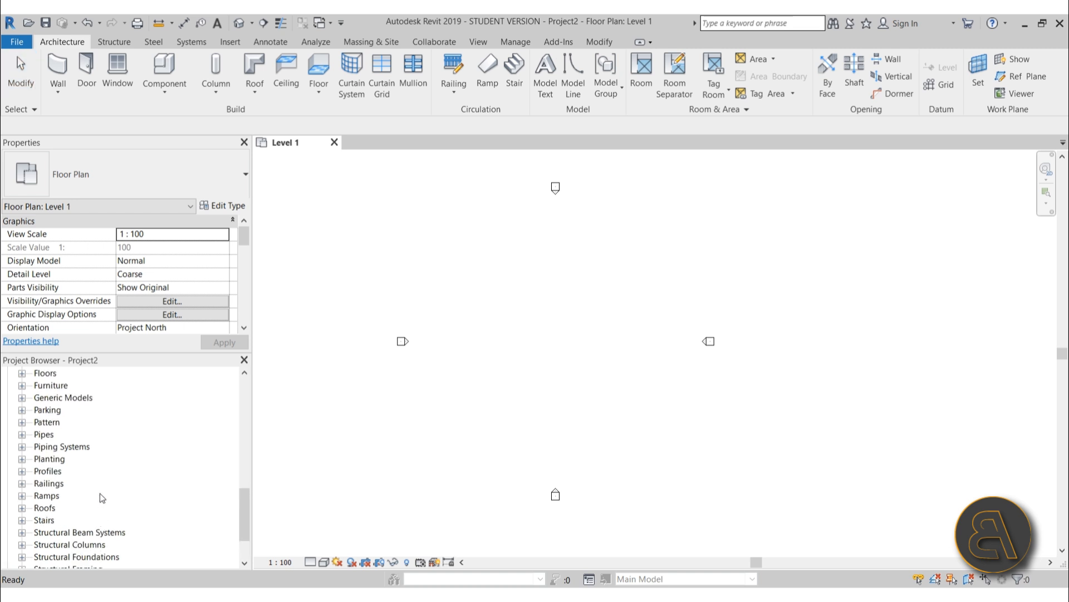
{"action": "scroll", "coordinate": [101, 495], "scroll_direction": "up", "scroll_amount": 10}
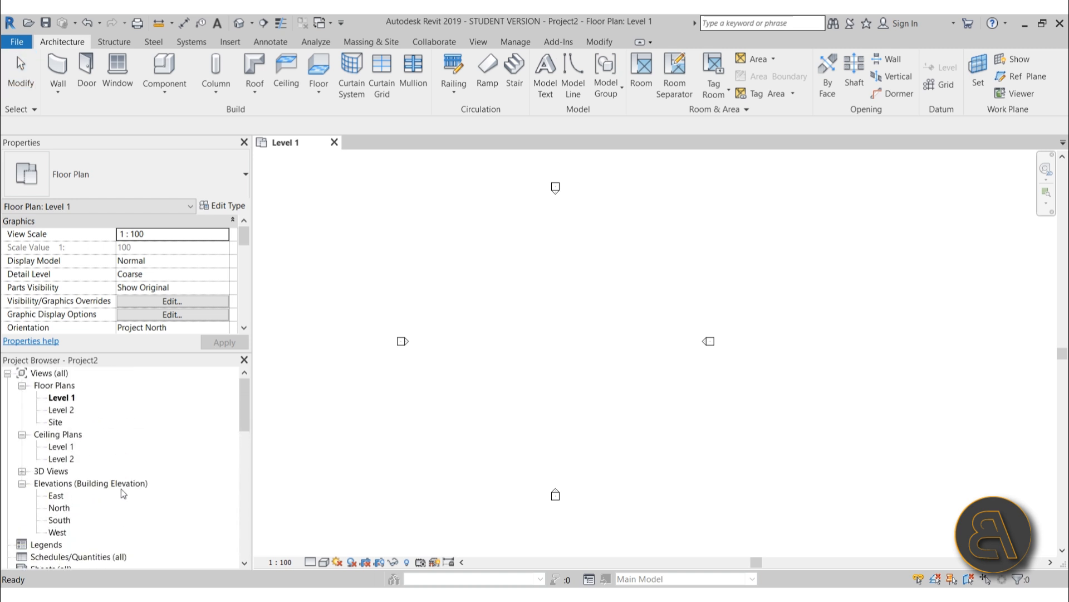
Draw a horizontal wall about 17000 mm long on Level 1 with the plain Curtain Wall type, above the plan's centre
{"action": "left_click", "coordinate": [58, 70]}
{"action": "left_click", "coordinate": [110, 186]}
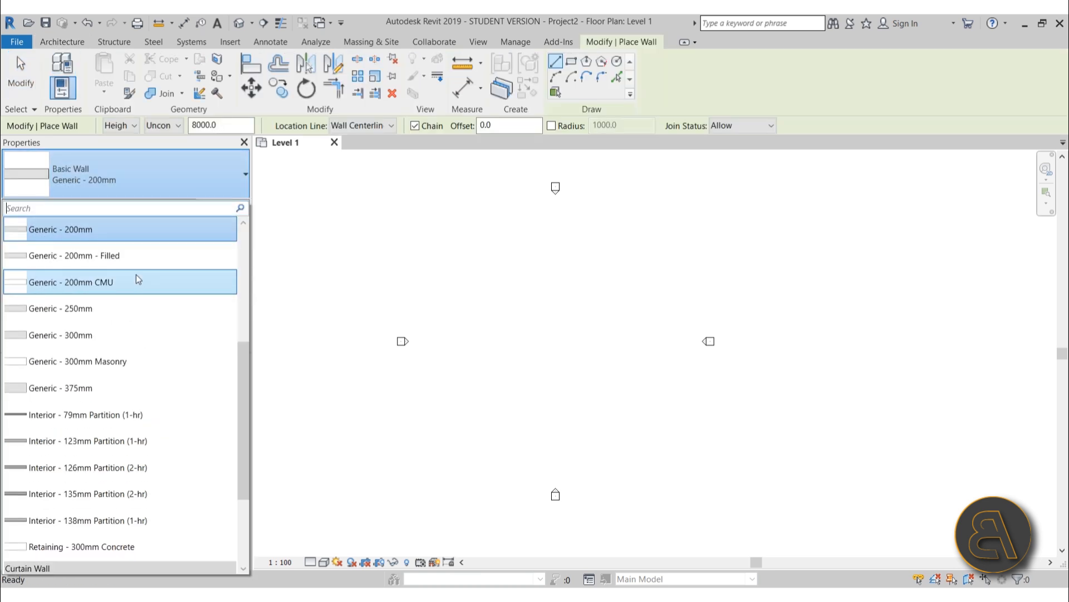
{"action": "scroll", "coordinate": [137, 278], "scroll_direction": "down", "scroll_amount": 3}
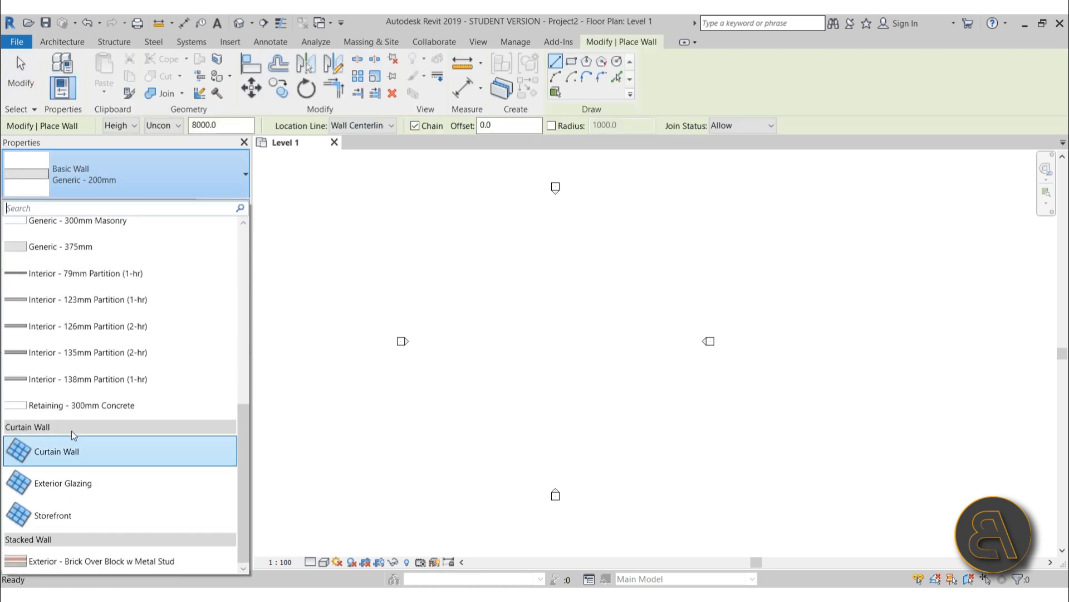
{"action": "mouse_move", "coordinate": [62, 455]}
{"action": "left_click", "coordinate": [55, 456]}
{"action": "left_click", "coordinate": [482, 283]}
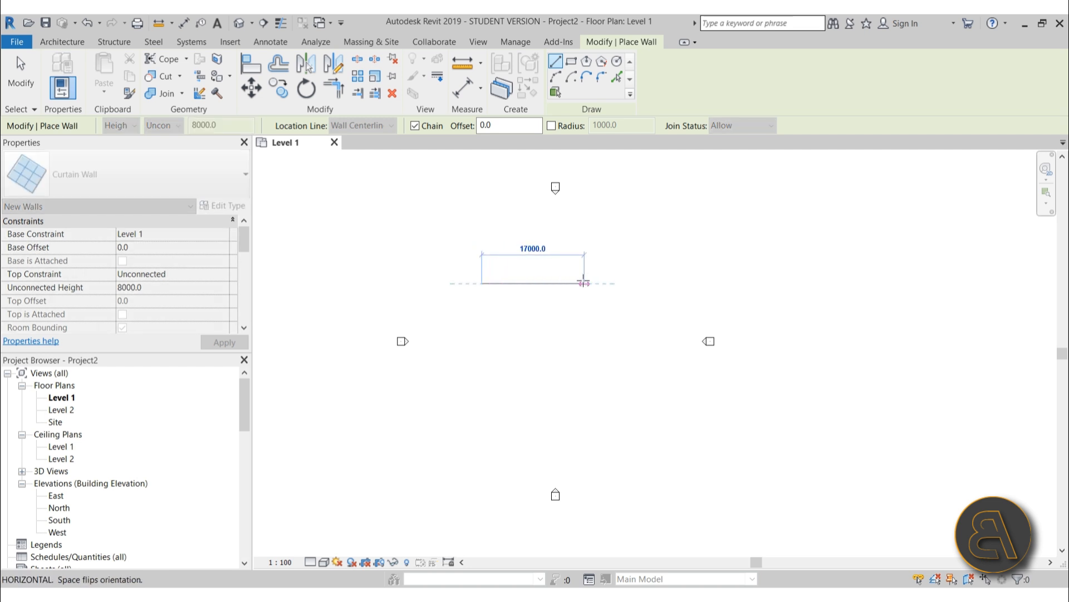
{"action": "left_click", "coordinate": [584, 283]}
{"action": "key", "text": "Escape"}
Draw an Exterior Glazing curtain wall parallel below the first wall, with its ends aligned to it
{"action": "left_click", "coordinate": [66, 183]}
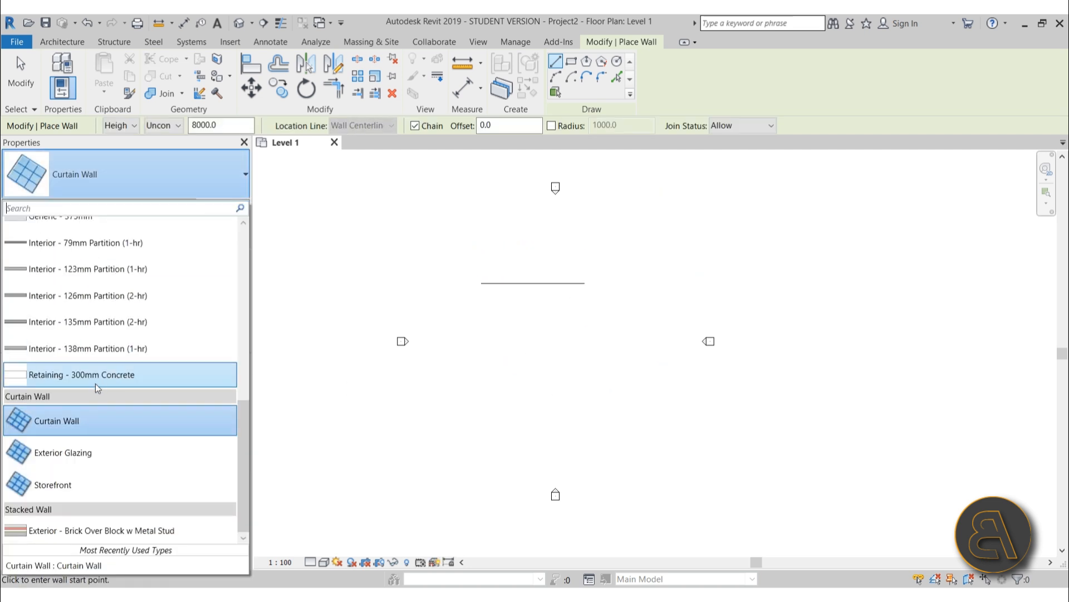
{"action": "left_click", "coordinate": [101, 448]}
{"action": "left_click", "coordinate": [481, 282]}
{"action": "left_click", "coordinate": [482, 341]}
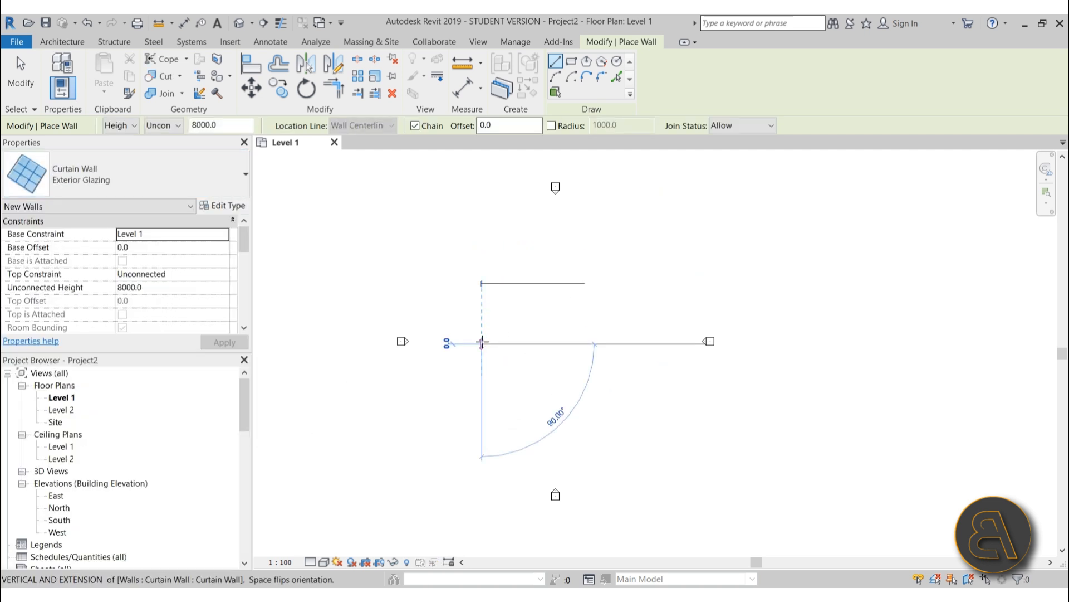
{"action": "left_click", "coordinate": [585, 344]}
{"action": "key", "text": "Escape"}
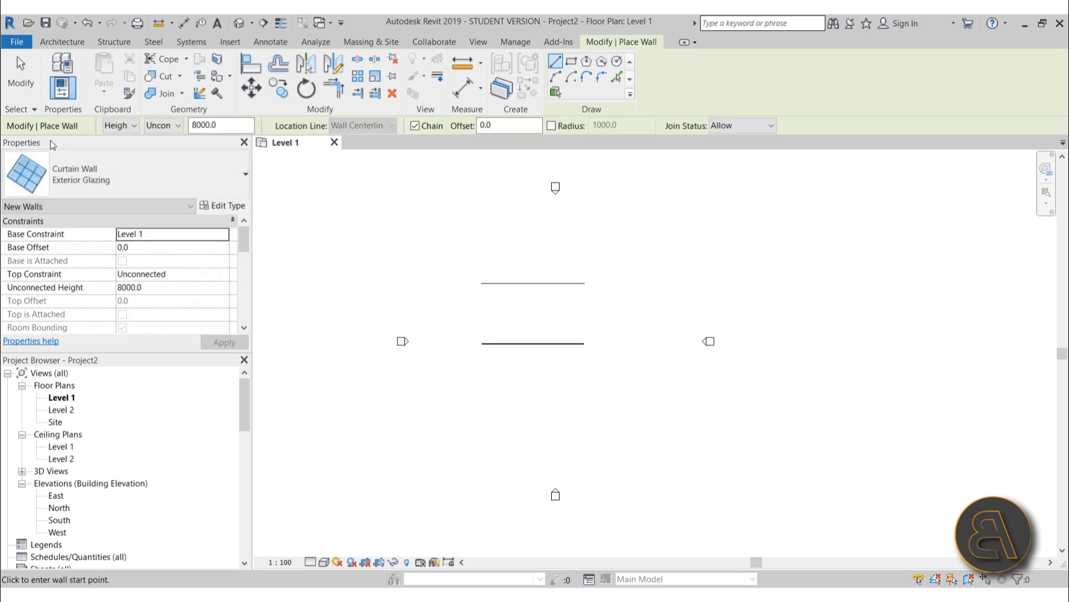
Draw a Storefront curtain wall parallel below the Exterior Glazing wall, aligned with its ends, and finish the Wall command
{"action": "left_click", "coordinate": [83, 174]}
{"action": "left_click", "coordinate": [104, 474]}
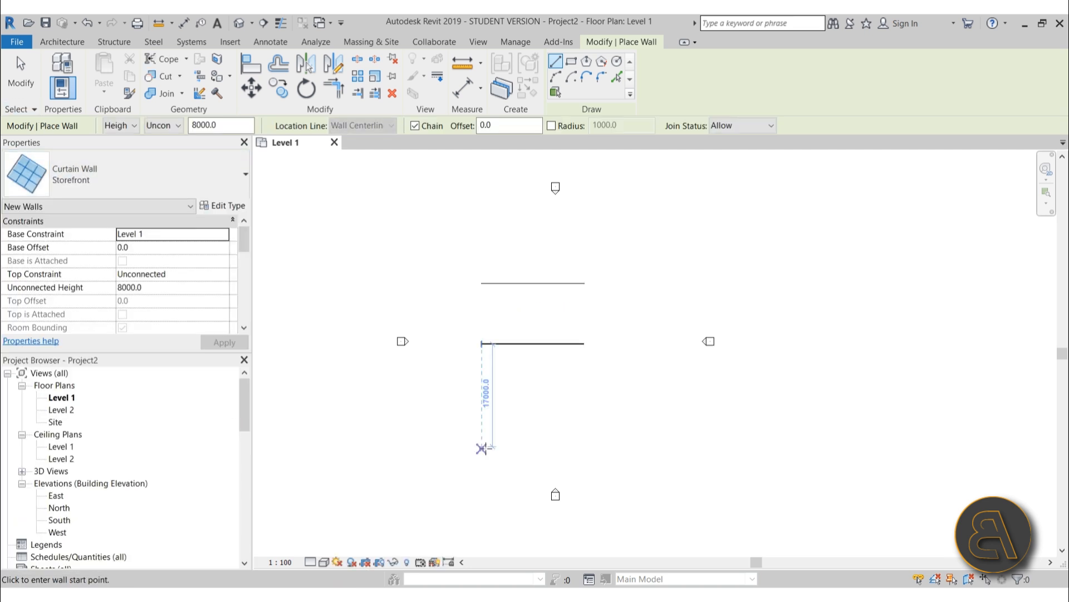
{"action": "left_click", "coordinate": [482, 403]}
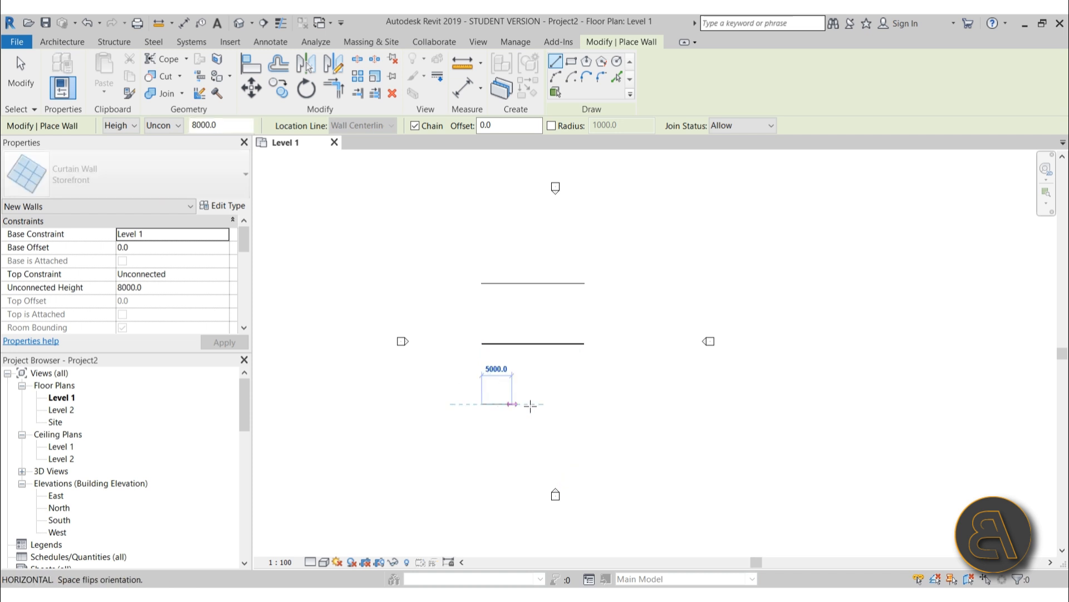
{"action": "left_click", "coordinate": [584, 404]}
{"action": "key", "text": "Escape"}
{"action": "key", "text": "Escape"}
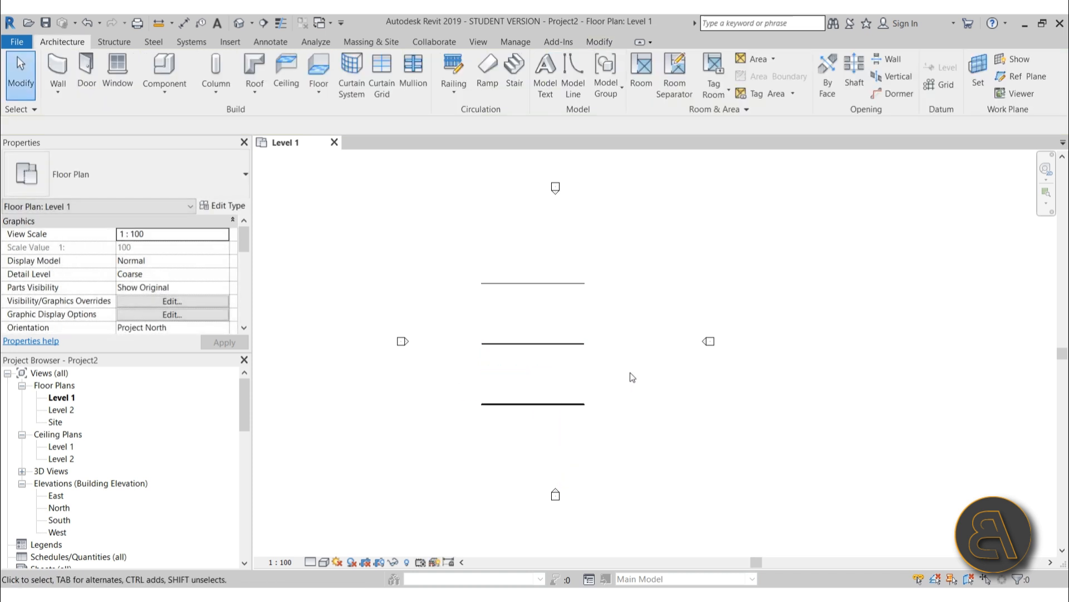
Examine the plain Curtain Wall up close at both ends for grid divisions and mullions
{"action": "scroll", "coordinate": [596, 362], "scroll_direction": "up", "scroll_amount": 4}
{"action": "scroll", "coordinate": [404, 172], "scroll_direction": "up", "scroll_amount": 4}
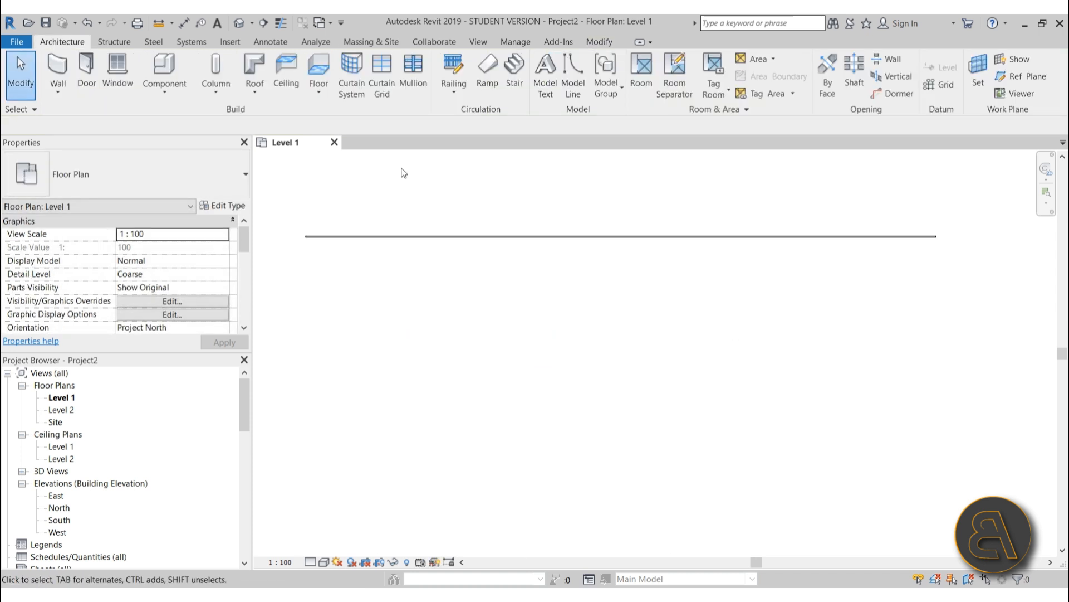
{"action": "scroll", "coordinate": [371, 342], "scroll_direction": "up", "scroll_amount": 2}
{"action": "scroll", "coordinate": [397, 288], "scroll_direction": "down", "scroll_amount": 2}
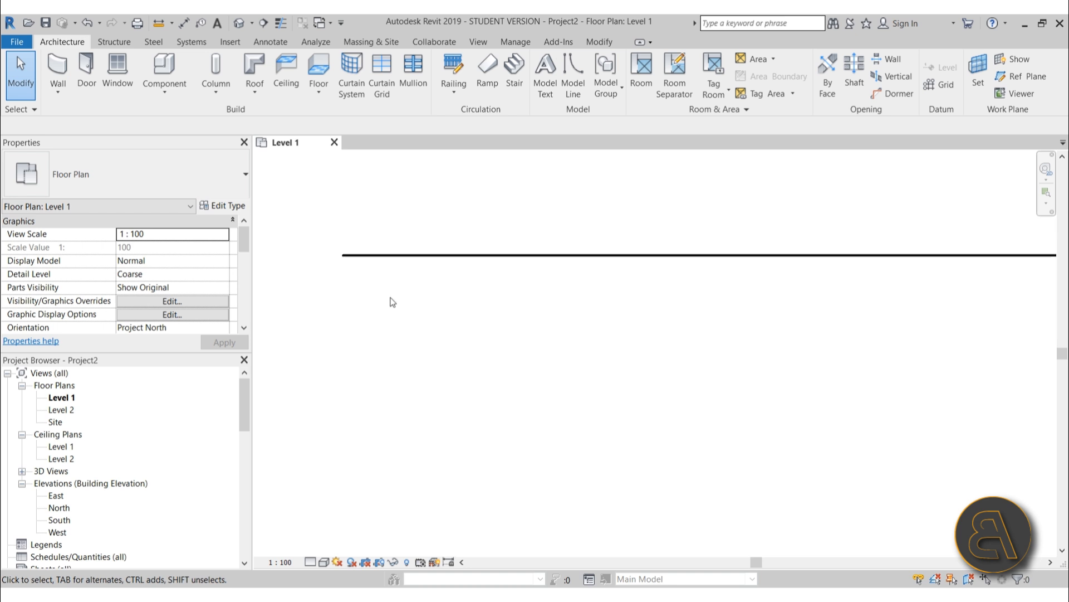
{"action": "scroll", "coordinate": [375, 248], "scroll_direction": "up", "scroll_amount": 3}
{"action": "left_click", "coordinate": [363, 284]}
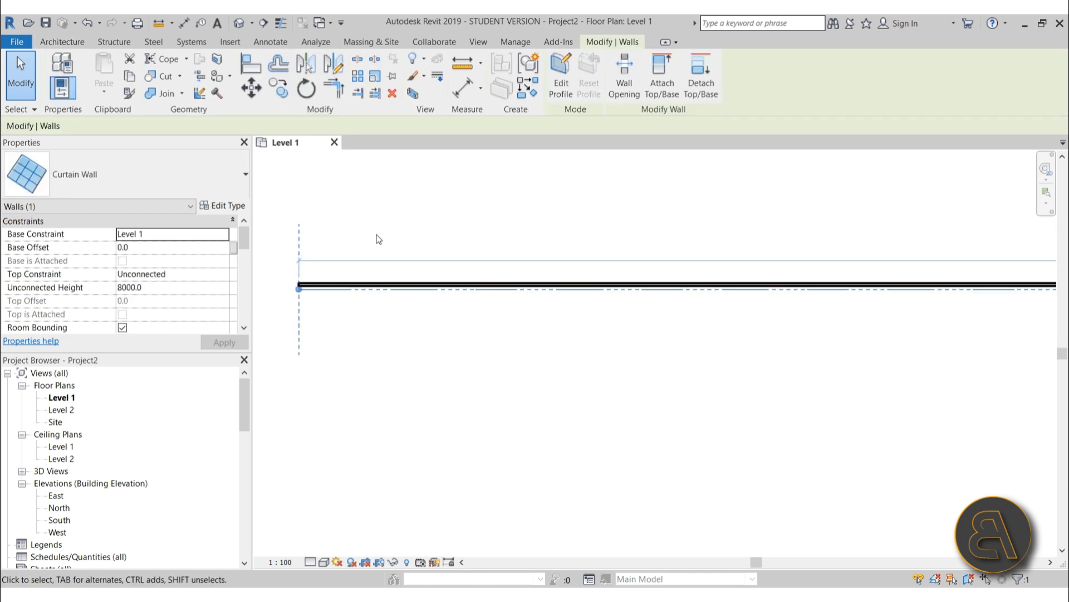
{"action": "scroll", "coordinate": [326, 301], "scroll_direction": "down", "scroll_amount": 3}
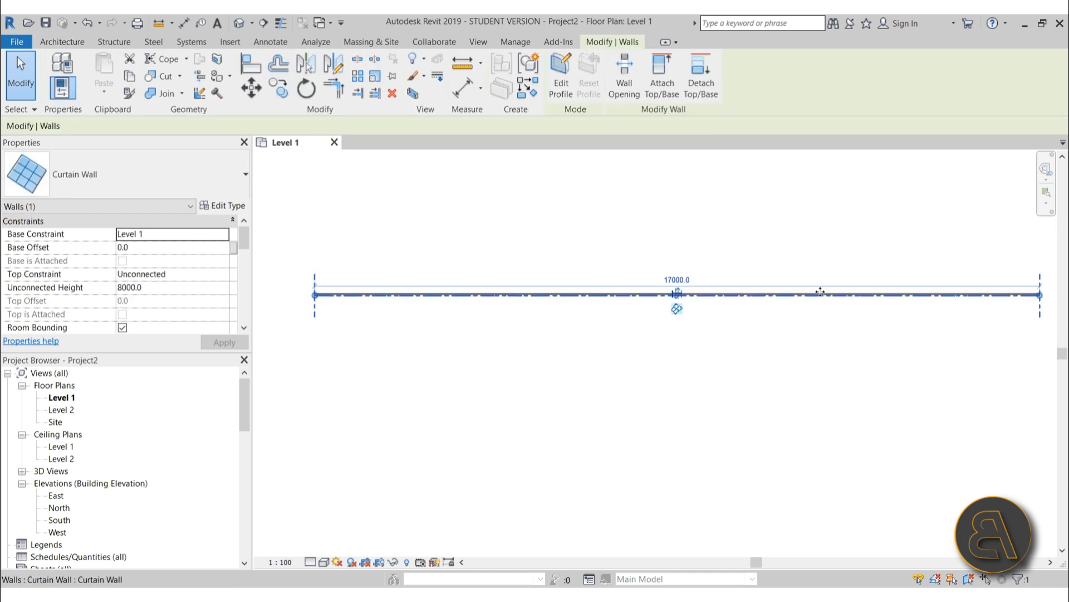
{"action": "scroll", "coordinate": [783, 292], "scroll_direction": "up", "scroll_amount": 3}
{"action": "scroll", "coordinate": [800, 301], "scroll_direction": "up", "scroll_amount": 3}
{"action": "left_click", "coordinate": [804, 298]}
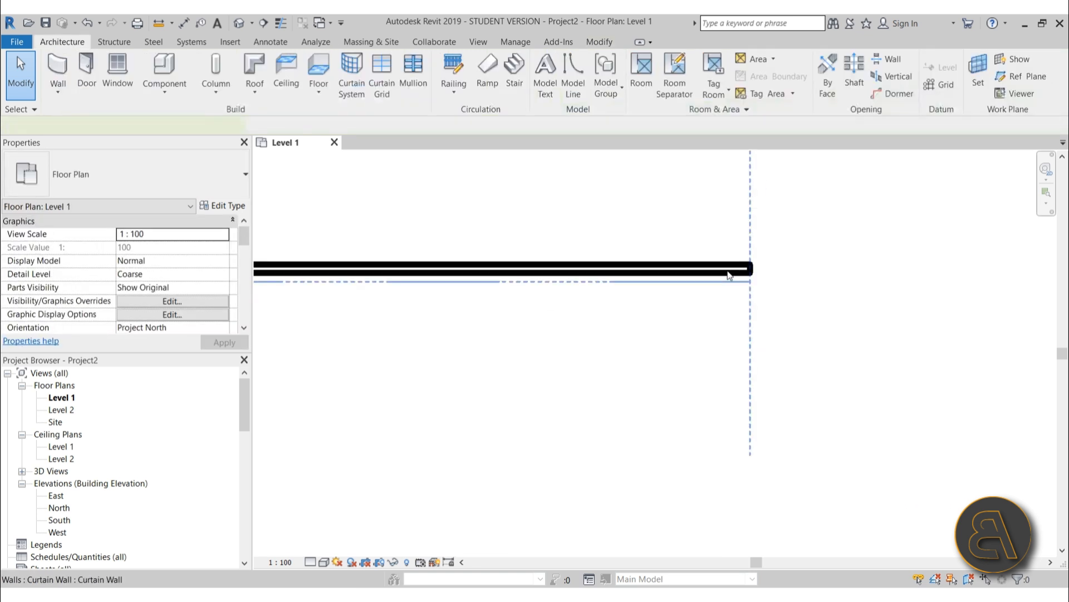
{"action": "left_click", "coordinate": [728, 270]}
{"action": "scroll", "coordinate": [814, 227], "scroll_direction": "down", "scroll_amount": 4}
{"action": "scroll", "coordinate": [810, 234], "scroll_direction": "down", "scroll_amount": 3}
{"action": "left_click", "coordinate": [673, 373]}
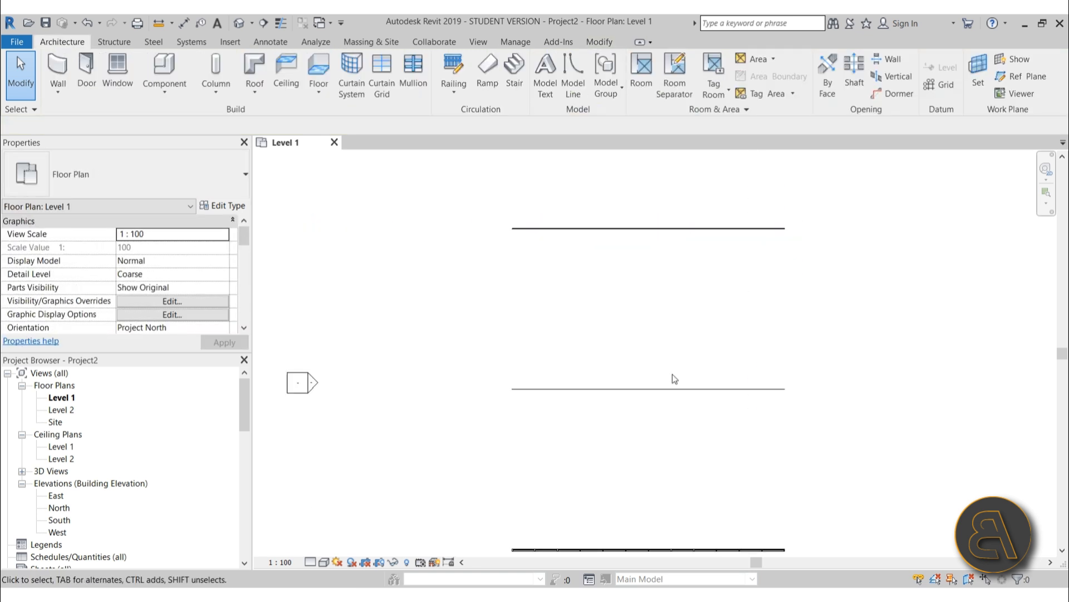
Examine the Exterior Glazing wall up close and inspect one of its curtain grid lines
{"action": "scroll", "coordinate": [597, 402], "scroll_direction": "up", "scroll_amount": 3}
{"action": "scroll", "coordinate": [333, 381], "scroll_direction": "up", "scroll_amount": 2}
{"action": "middle_click_drag", "start_coordinate": [383, 358], "coordinate": [496, 403]}
{"action": "left_click", "coordinate": [475, 354]}
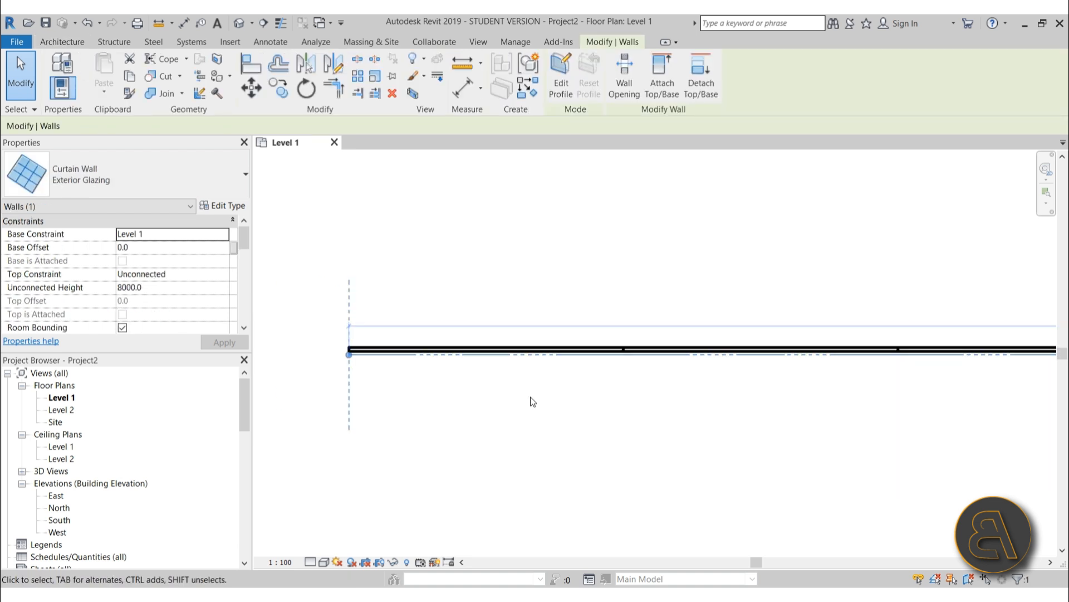
{"action": "scroll", "coordinate": [561, 401], "scroll_direction": "down", "scroll_amount": 1}
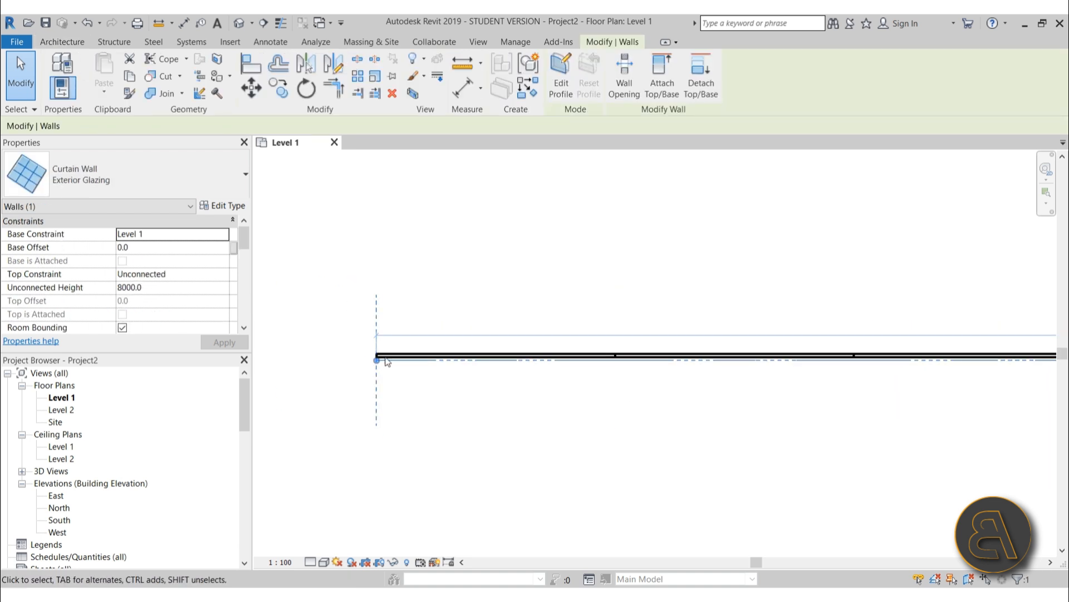
{"action": "scroll", "coordinate": [565, 361], "scroll_direction": "up", "scroll_amount": 5}
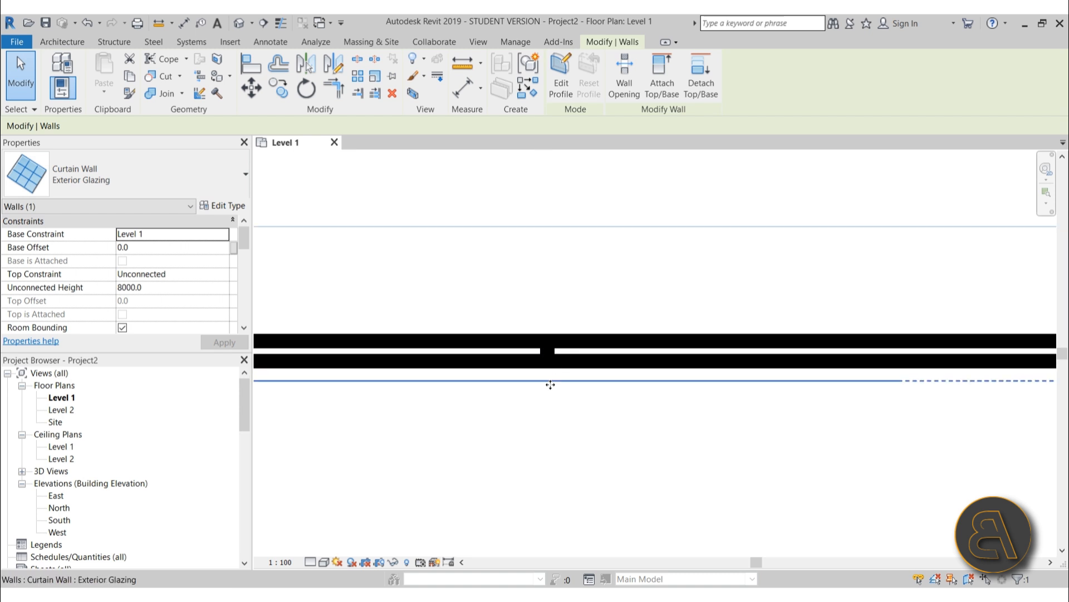
{"action": "scroll", "coordinate": [527, 273], "scroll_direction": "down", "scroll_amount": 4}
{"action": "left_click", "coordinate": [527, 336]}
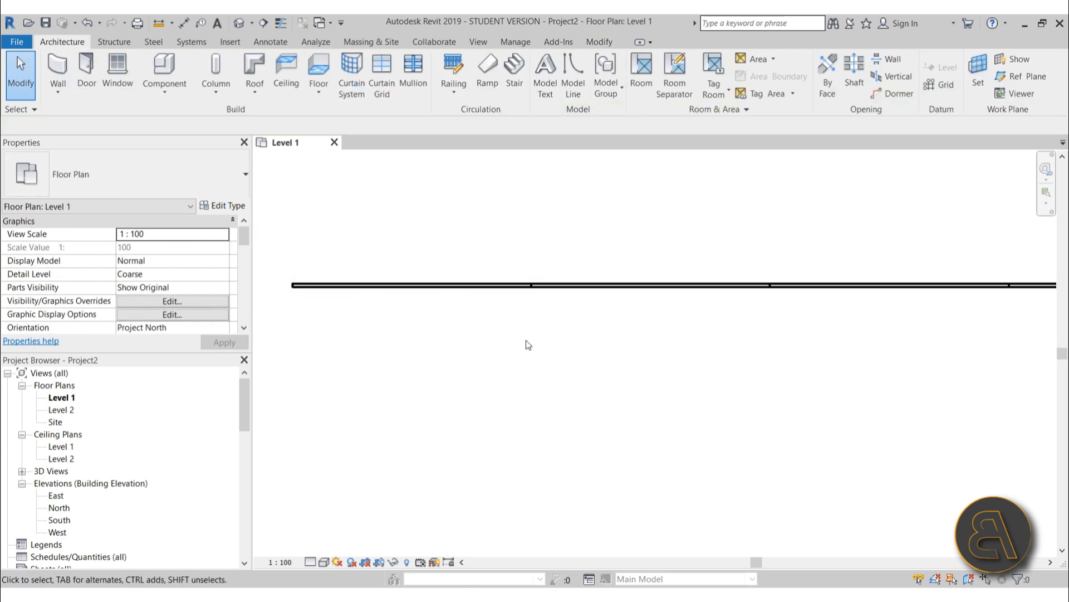
{"action": "left_click", "coordinate": [530, 310]}
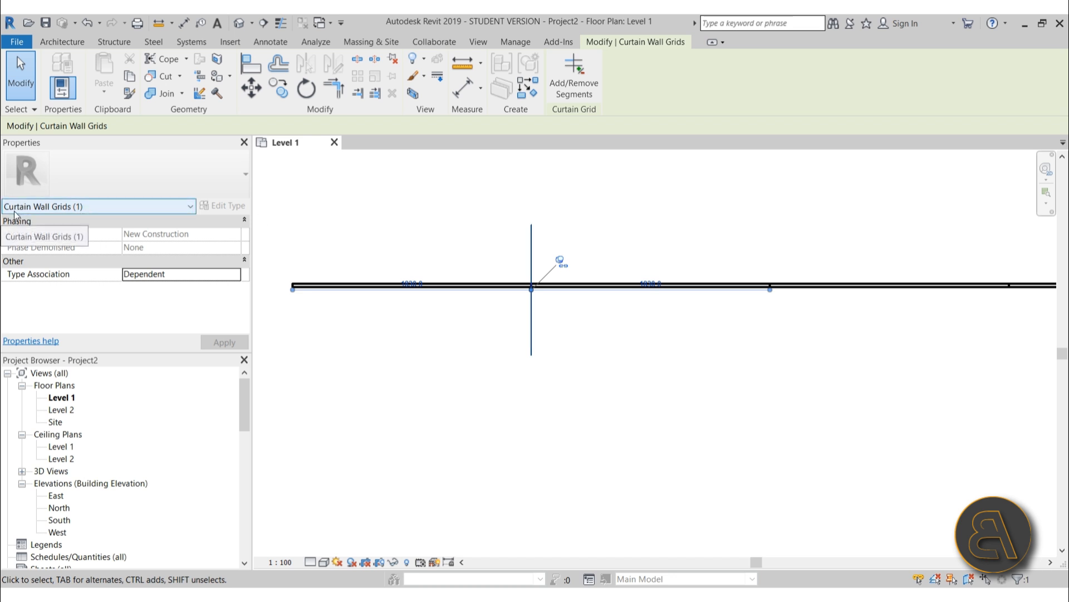
{"action": "left_click", "coordinate": [592, 375]}
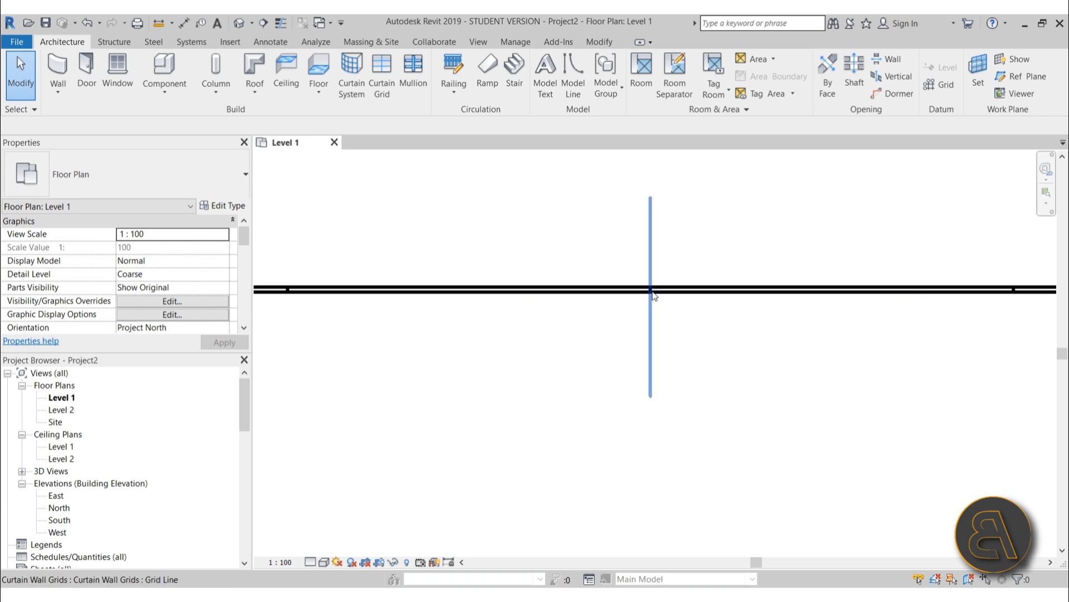
Examine the Storefront wall up close, inspecting a curtain grid line and the rectangular mullion on it
{"action": "scroll", "coordinate": [547, 233], "scroll_direction": "down", "scroll_amount": 4}
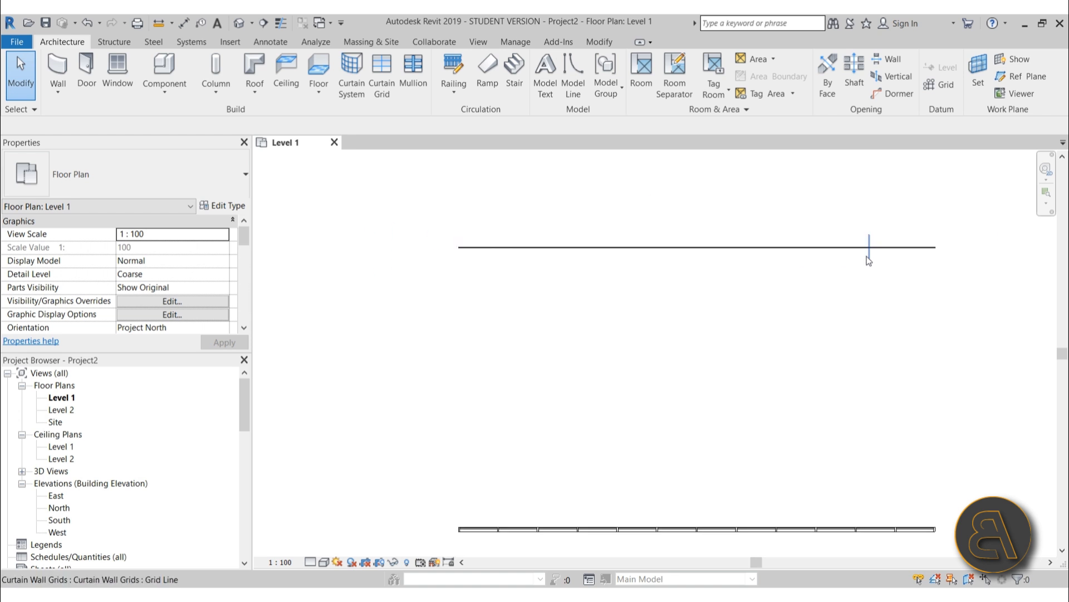
{"action": "middle_click_drag", "start_coordinate": [716, 382], "coordinate": [669, 283]}
{"action": "scroll", "coordinate": [444, 446], "scroll_direction": "up", "scroll_amount": 5}
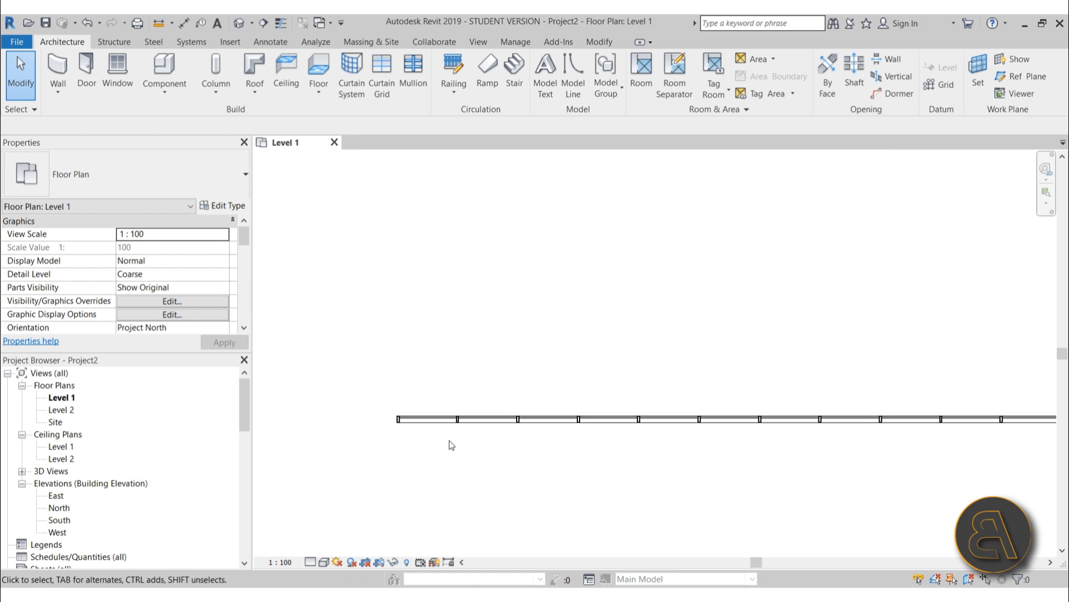
{"action": "left_click", "coordinate": [426, 384]}
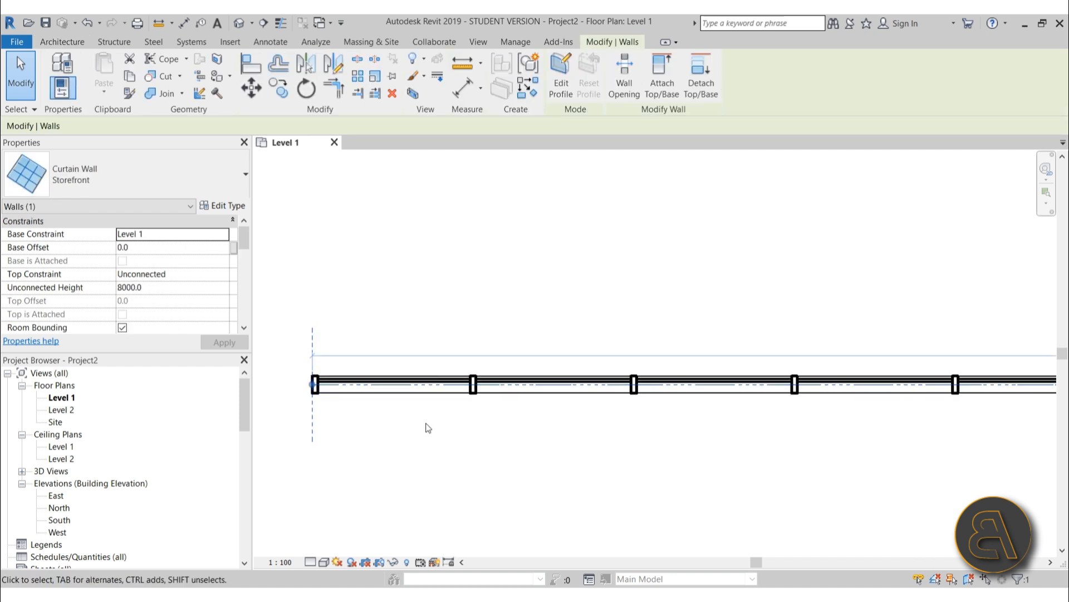
{"action": "left_click", "coordinate": [427, 427]}
{"action": "scroll", "coordinate": [470, 417], "scroll_direction": "up", "scroll_amount": 3}
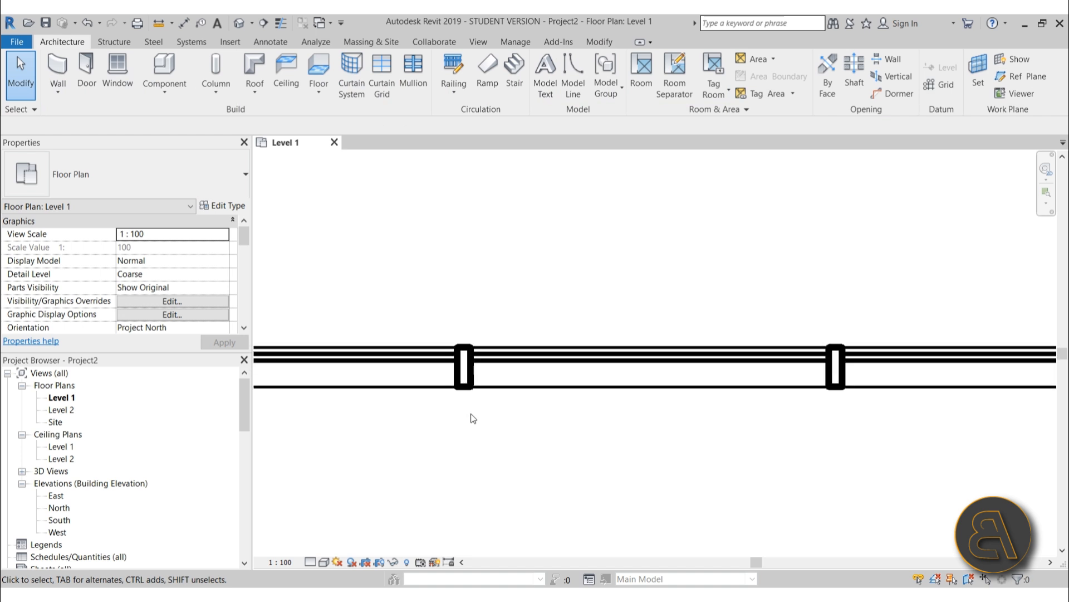
{"action": "left_click", "coordinate": [463, 418]}
{"action": "scroll", "coordinate": [467, 390], "scroll_direction": "up", "scroll_amount": 3}
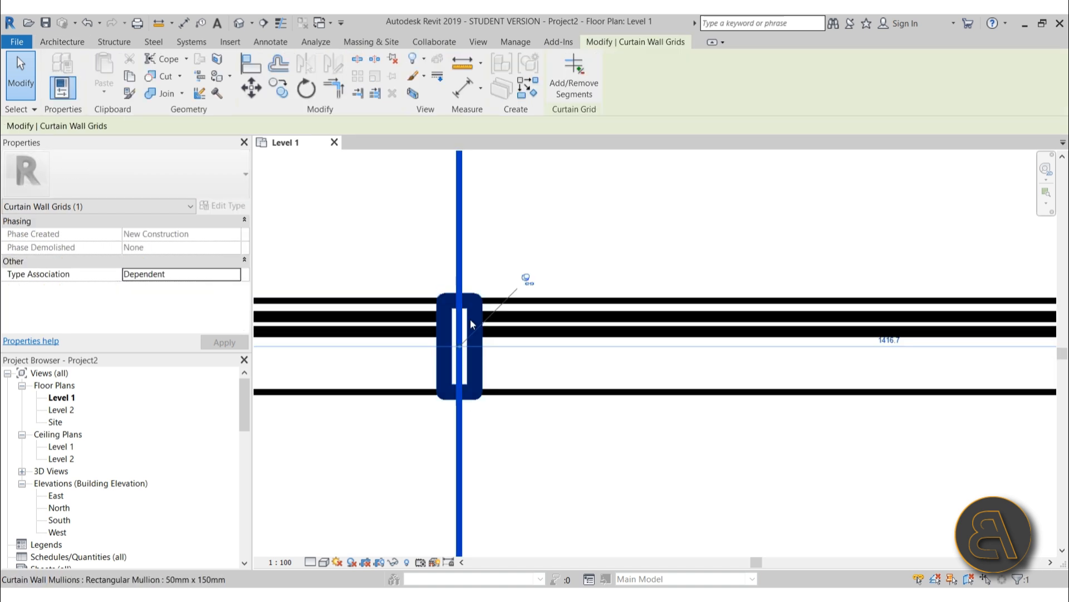
{"action": "left_click", "coordinate": [500, 493]}
{"action": "scroll", "coordinate": [406, 384], "scroll_direction": "down", "scroll_amount": 3}
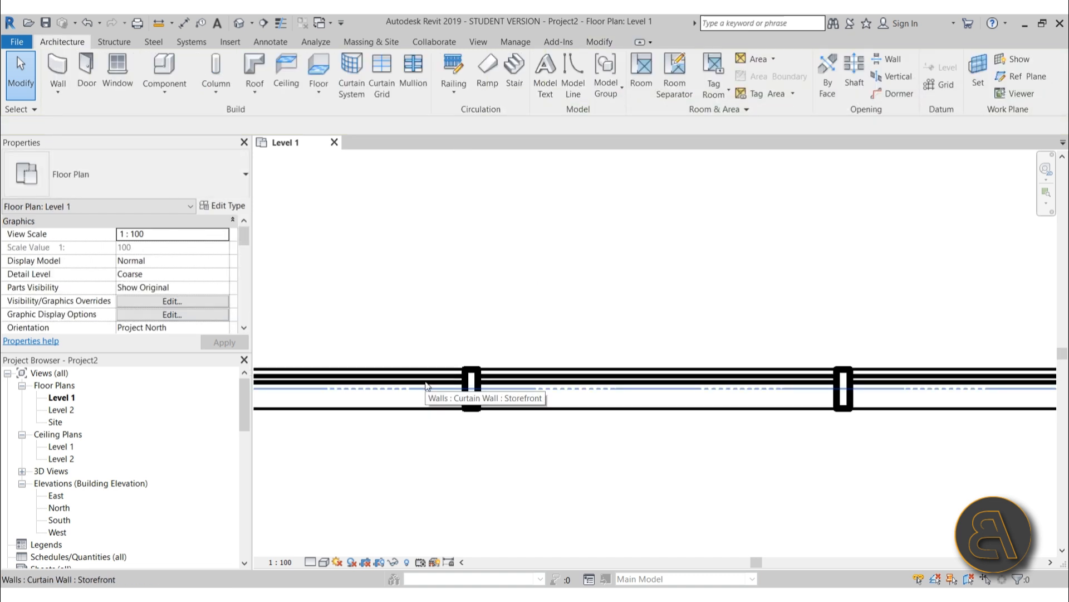
Set the Level 1 view's detail level to Fine and turn on Thin Lines
{"action": "left_click", "coordinate": [310, 562]}
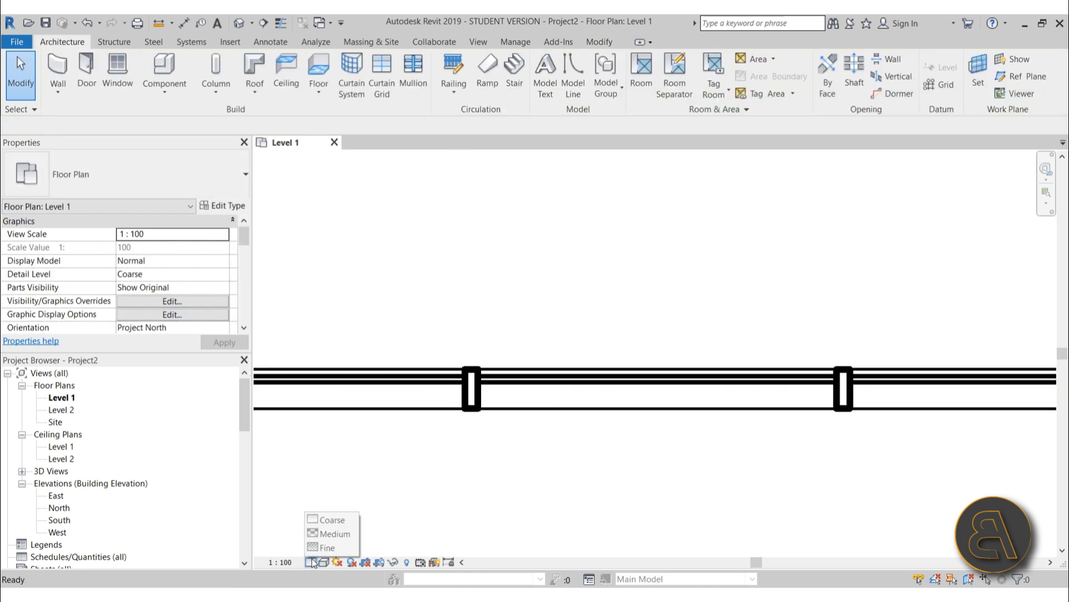
{"action": "left_click", "coordinate": [324, 547]}
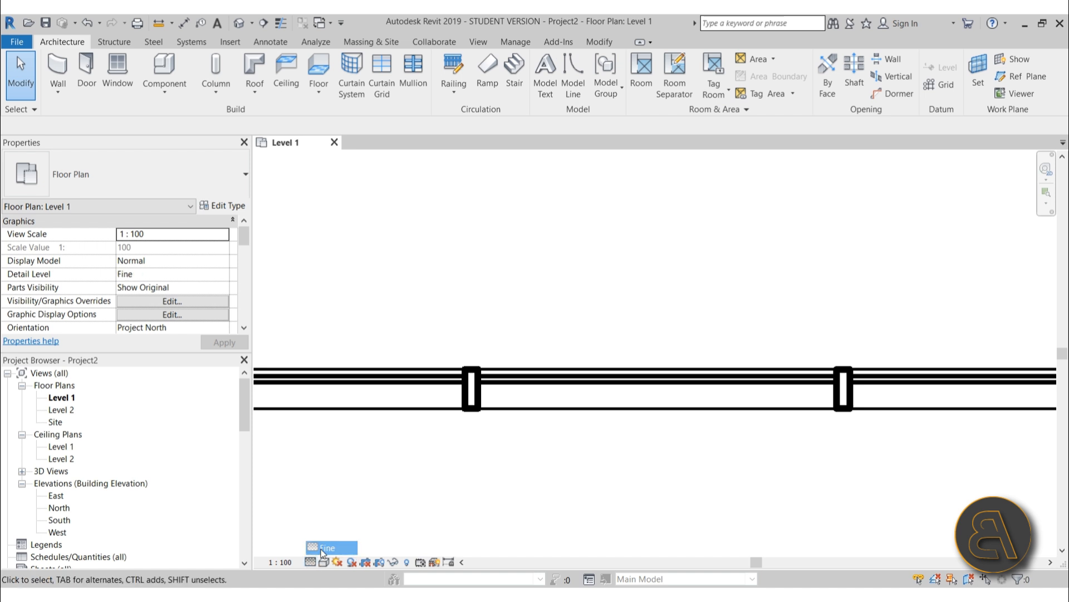
{"action": "left_click", "coordinate": [281, 23]}
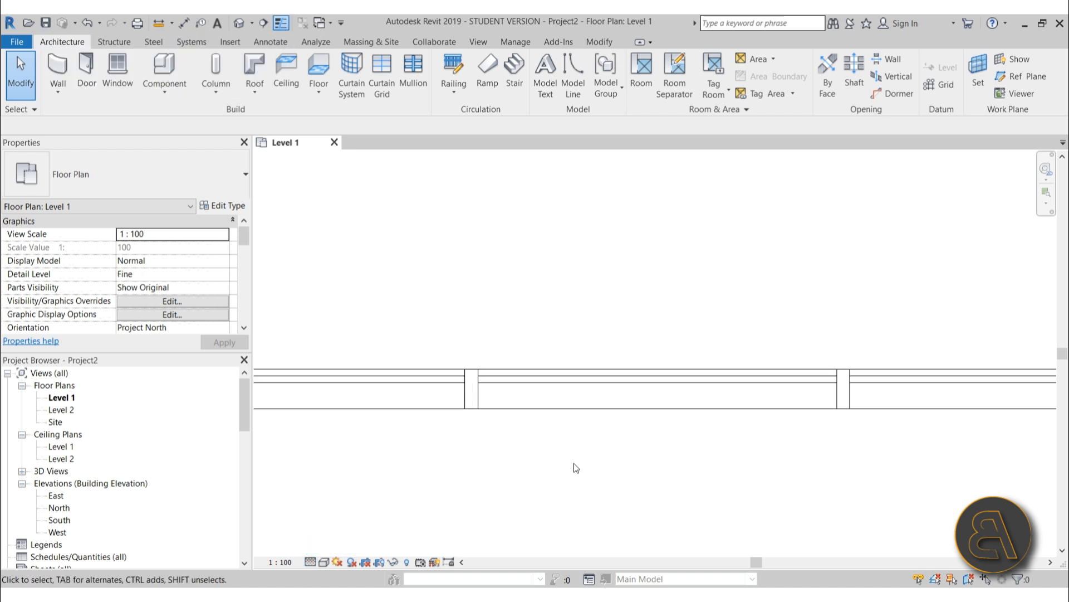
Inspect one of the Storefront wall's vertical mullions up close in the Level 1 plan
{"action": "scroll", "coordinate": [487, 424], "scroll_direction": "up", "scroll_amount": 3}
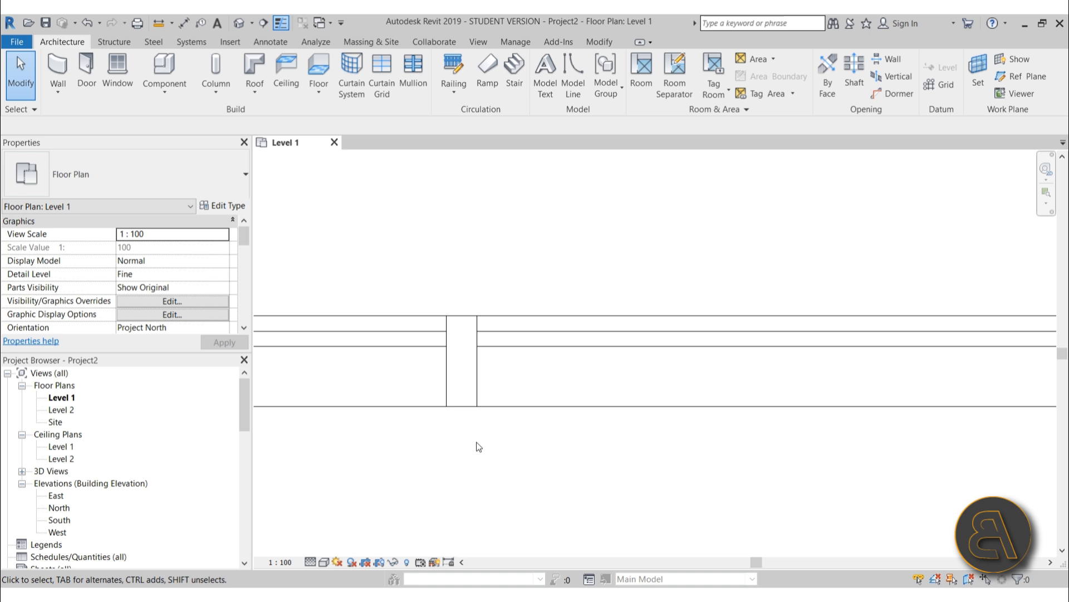
{"action": "left_click", "coordinate": [476, 407]}
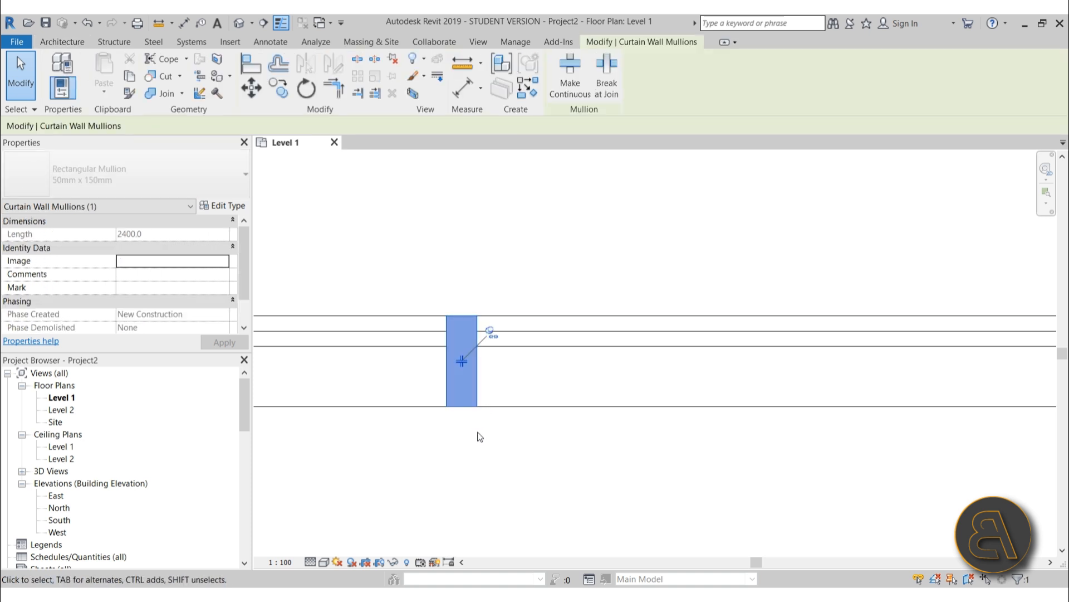
{"action": "left_click", "coordinate": [478, 435]}
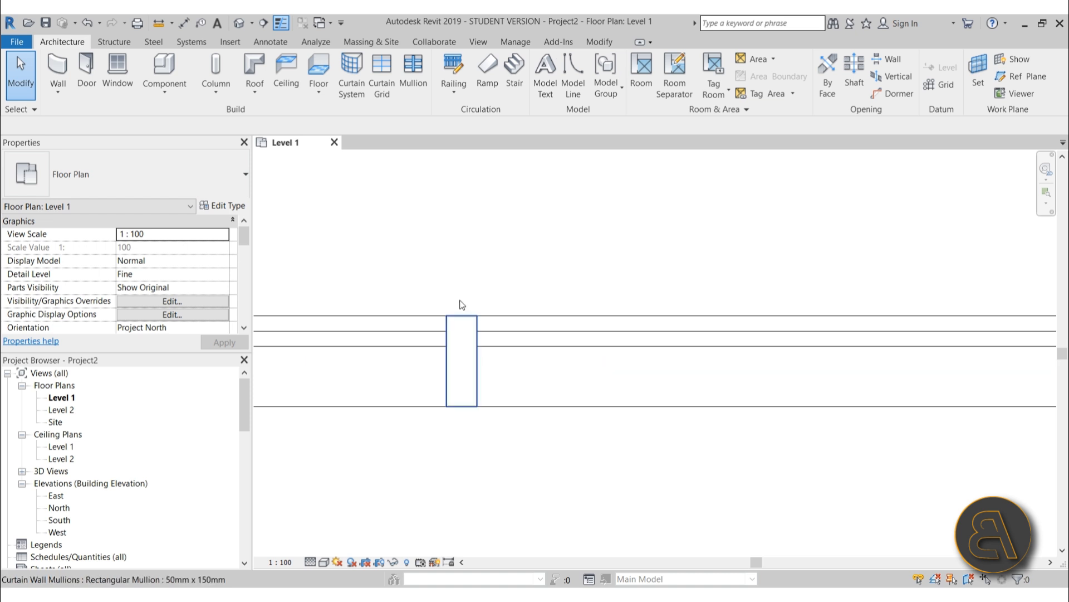
{"action": "scroll", "coordinate": [454, 335], "scroll_direction": "down", "scroll_amount": 6}
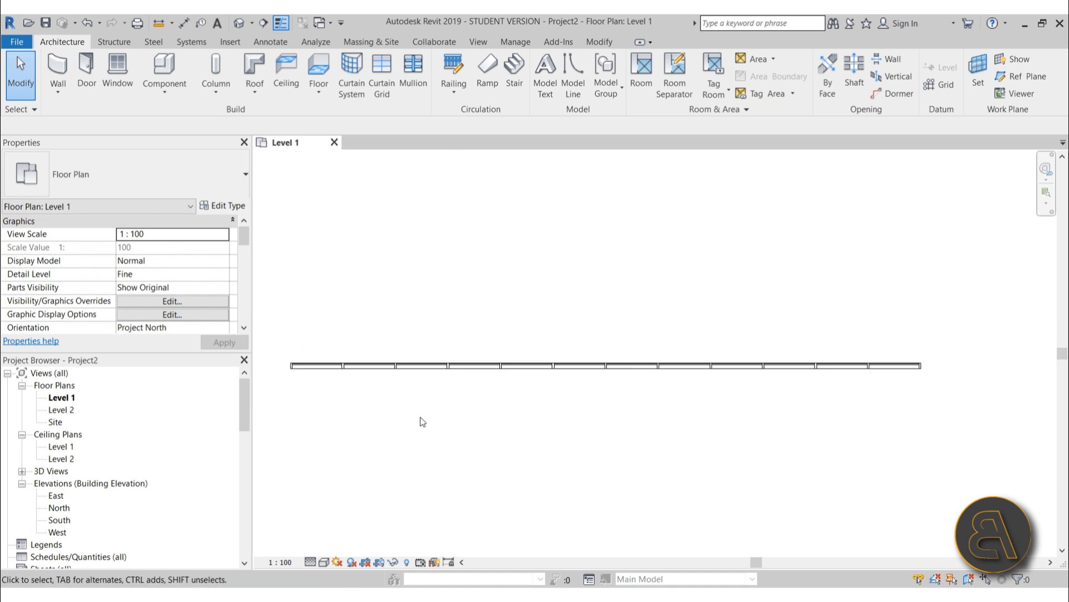
{"action": "scroll", "coordinate": [423, 422], "scroll_direction": "down", "scroll_amount": 4}
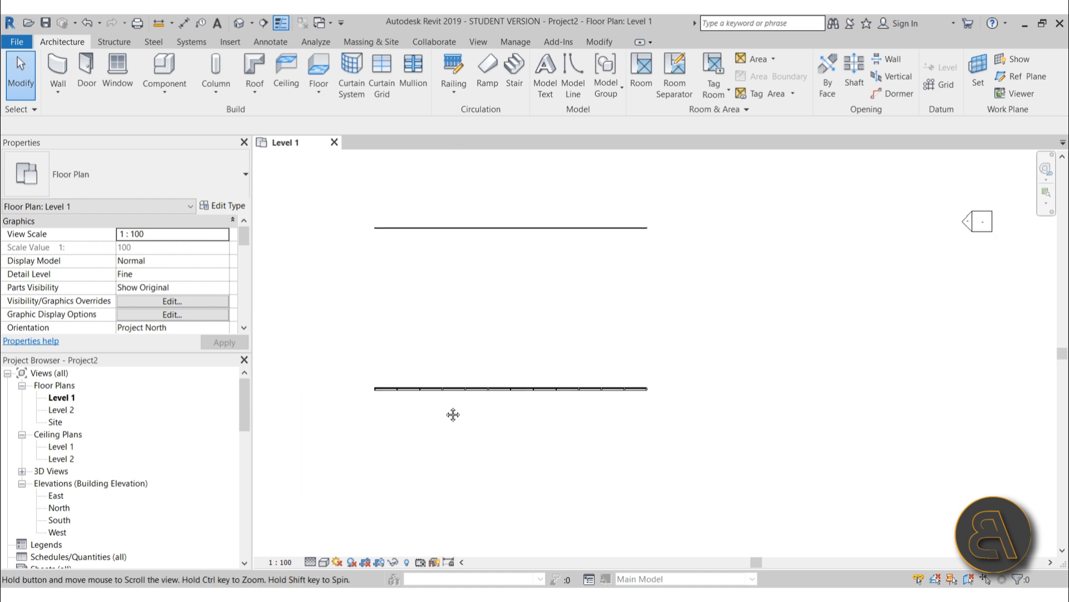
Open the default 3D view and inspect the plain Curtain Wall alongside the other two walls
{"action": "left_click", "coordinate": [238, 23]}
{"action": "middle_click_drag", "start_coordinate": [801, 438], "coordinate": [790, 338], "text": "shift"}
{"action": "left_click", "coordinate": [760, 334]}
{"action": "scroll", "coordinate": [697, 320], "scroll_direction": "up", "scroll_amount": 3}
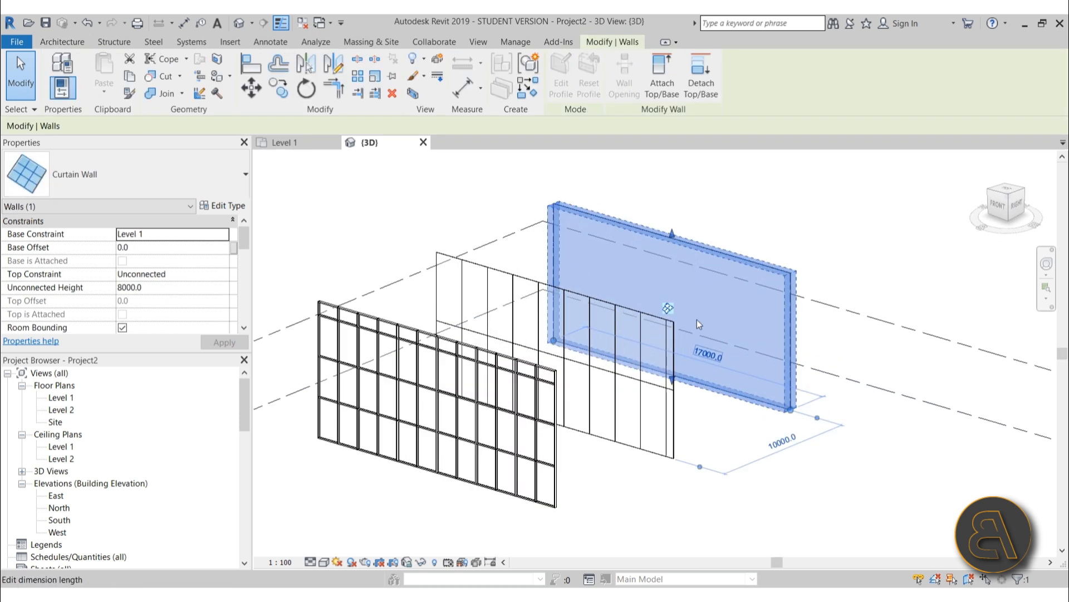
{"action": "left_click", "coordinate": [761, 480]}
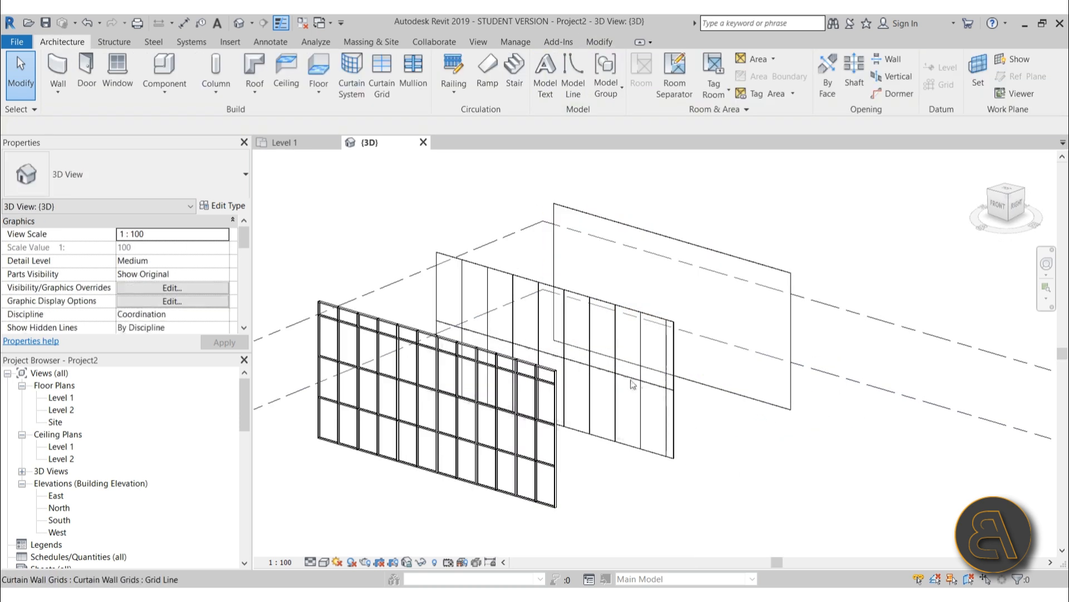
Inspect two of the vertical curtain grid lines on the Exterior Glazing wall in 3D
{"action": "scroll", "coordinate": [661, 406], "scroll_direction": "up", "scroll_amount": 5}
{"action": "left_click", "coordinate": [663, 405]}
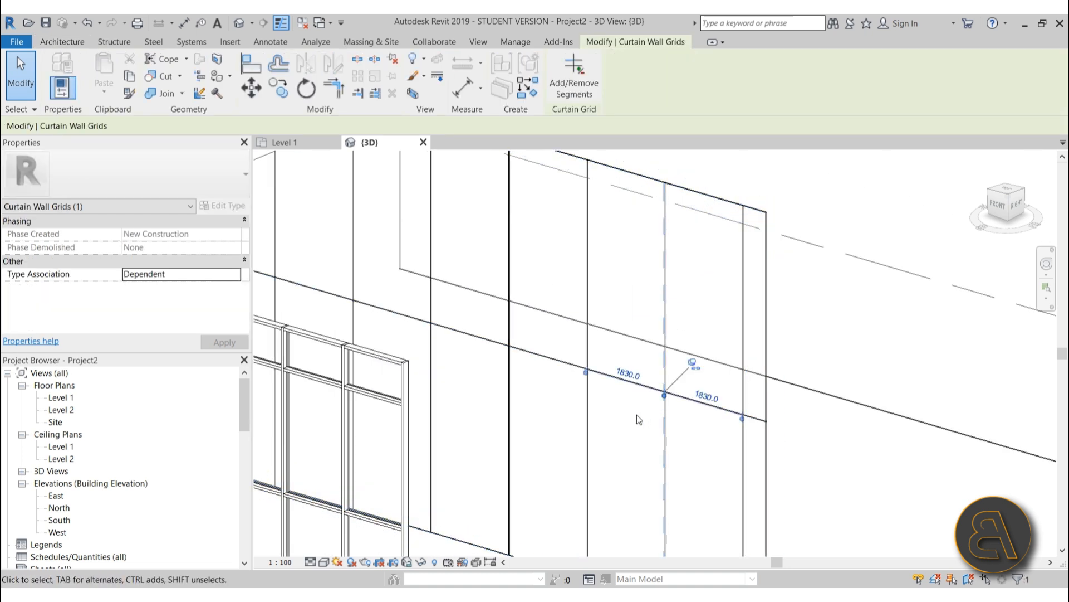
{"action": "left_click", "coordinate": [636, 414]}
{"action": "left_click", "coordinate": [587, 407]}
{"action": "left_click", "coordinate": [617, 426]}
{"action": "scroll", "coordinate": [616, 373], "scroll_direction": "down", "scroll_amount": 5}
{"action": "scroll", "coordinate": [751, 322], "scroll_direction": "up", "scroll_amount": 2}
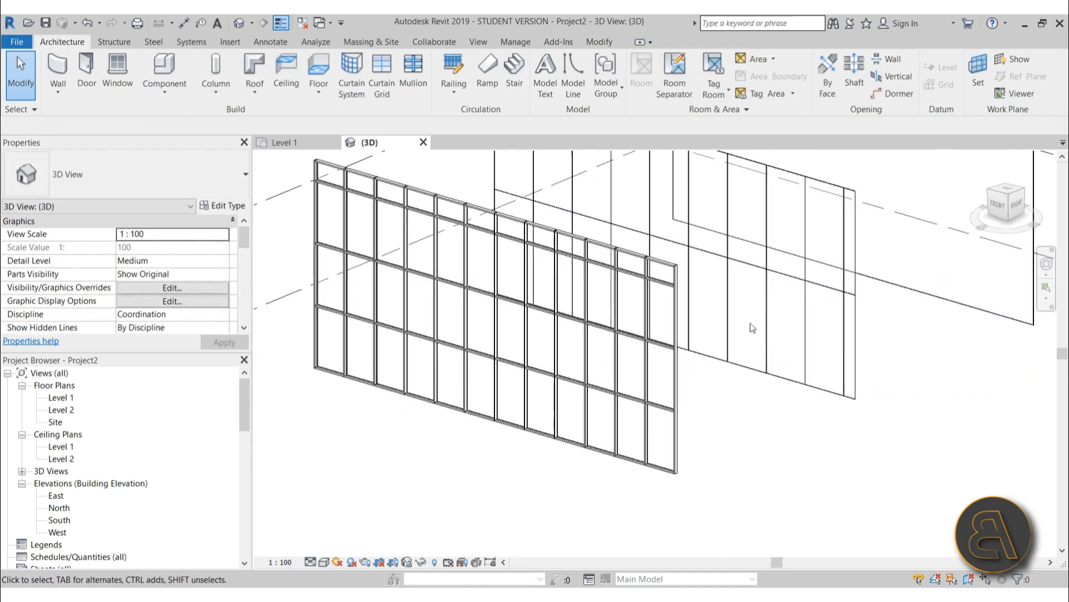
Examine the mullion layout across the Storefront wall in 3D, both up close and as a whole
{"action": "scroll", "coordinate": [332, 258], "scroll_direction": "up", "scroll_amount": 4}
{"action": "scroll", "coordinate": [334, 273], "scroll_direction": "down", "scroll_amount": 3}
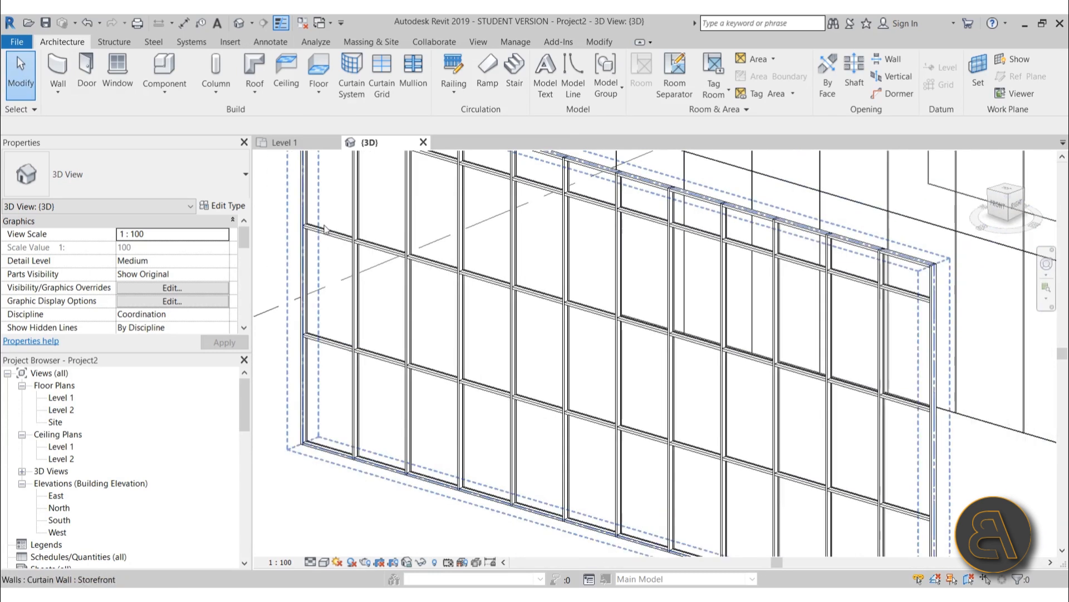
{"action": "scroll", "coordinate": [337, 285], "scroll_direction": "up", "scroll_amount": 2}
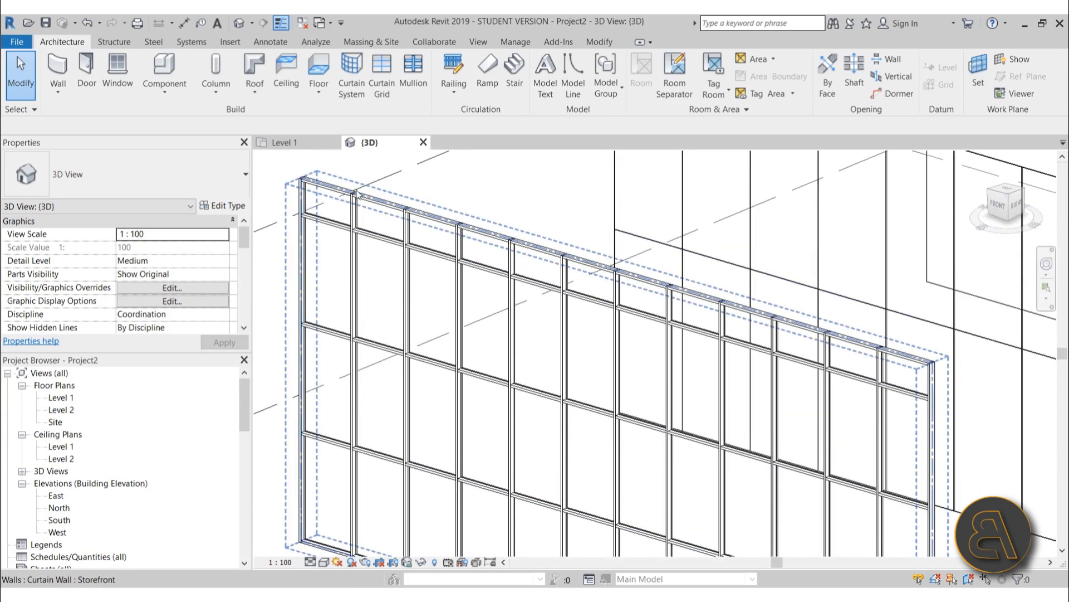
{"action": "scroll", "coordinate": [359, 195], "scroll_direction": "down", "scroll_amount": 2}
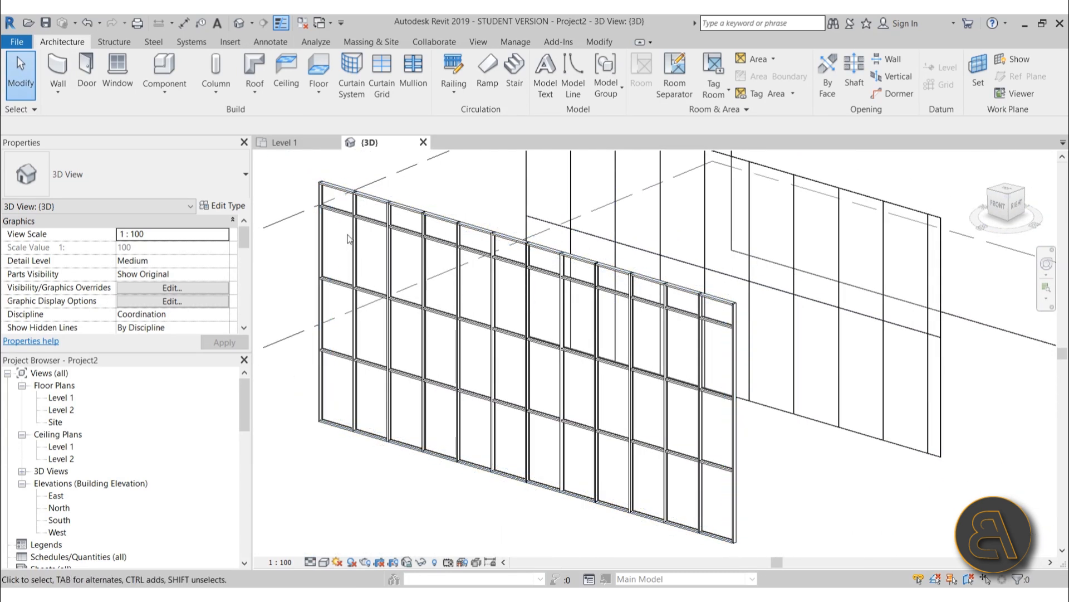
{"action": "scroll", "coordinate": [356, 257], "scroll_direction": "up", "scroll_amount": 3}
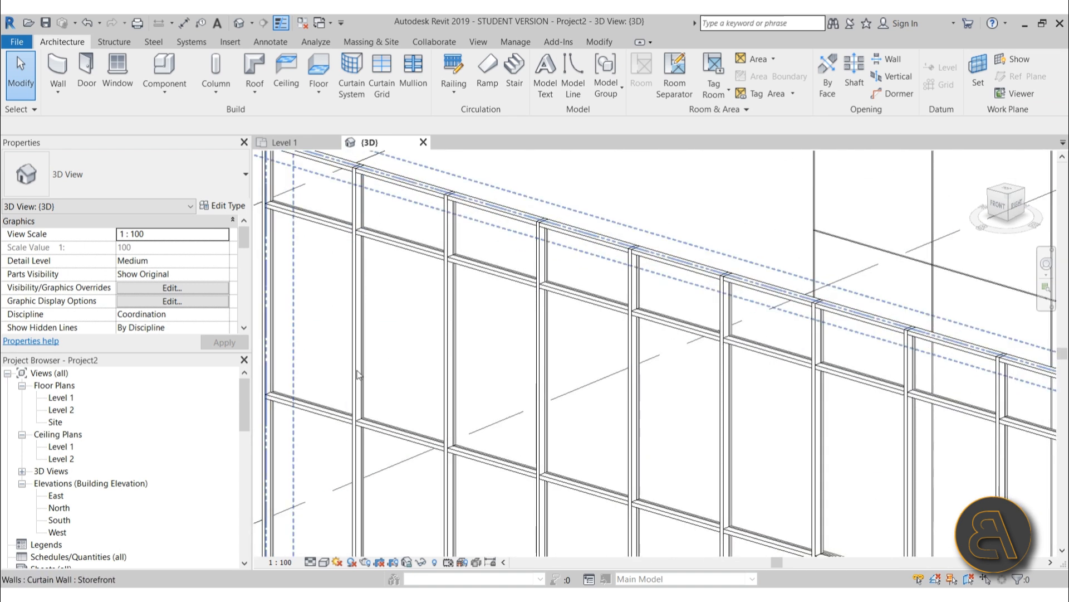
{"action": "scroll", "coordinate": [359, 372], "scroll_direction": "down", "scroll_amount": 5}
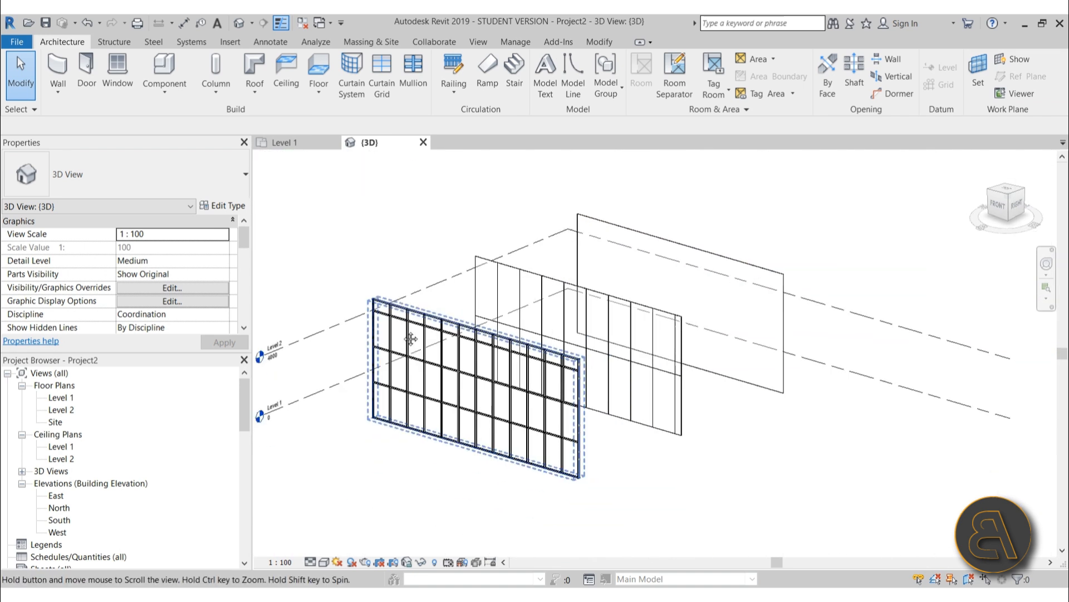
{"action": "middle_click_drag", "start_coordinate": [410, 338], "coordinate": [392, 305]}
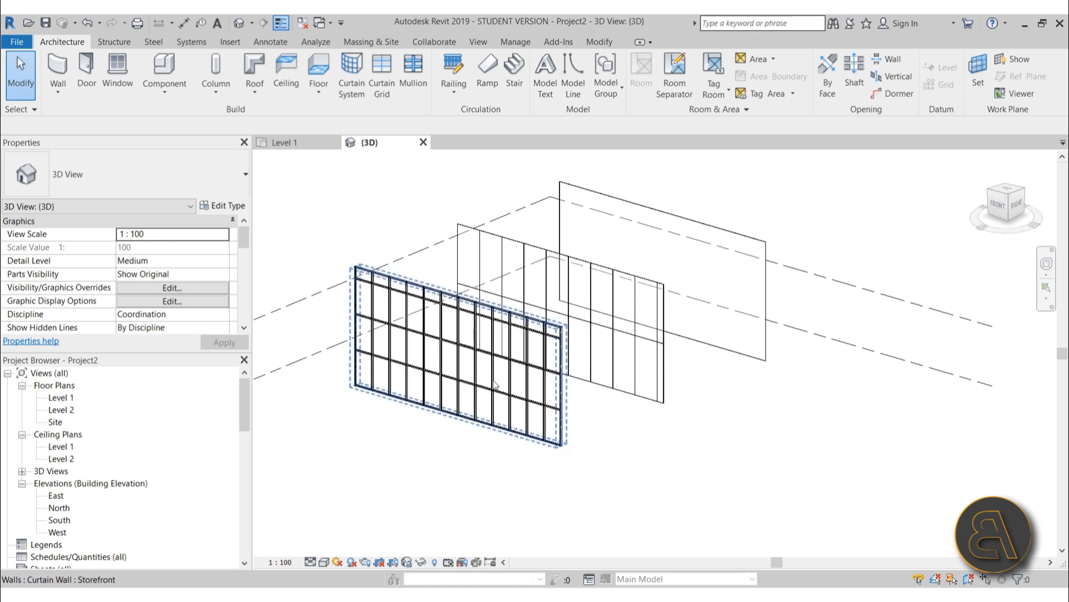
Inspect the plain Curtain Wall as a selected element in the 3D view
{"action": "left_click", "coordinate": [705, 241]}
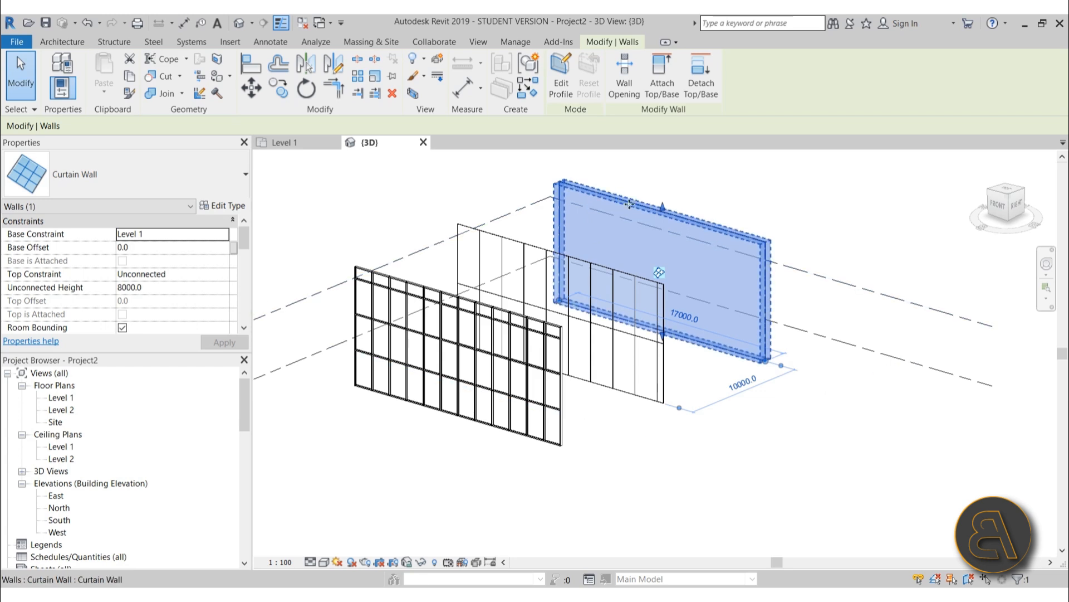
{"action": "scroll", "coordinate": [758, 297], "scroll_direction": "up", "scroll_amount": 2}
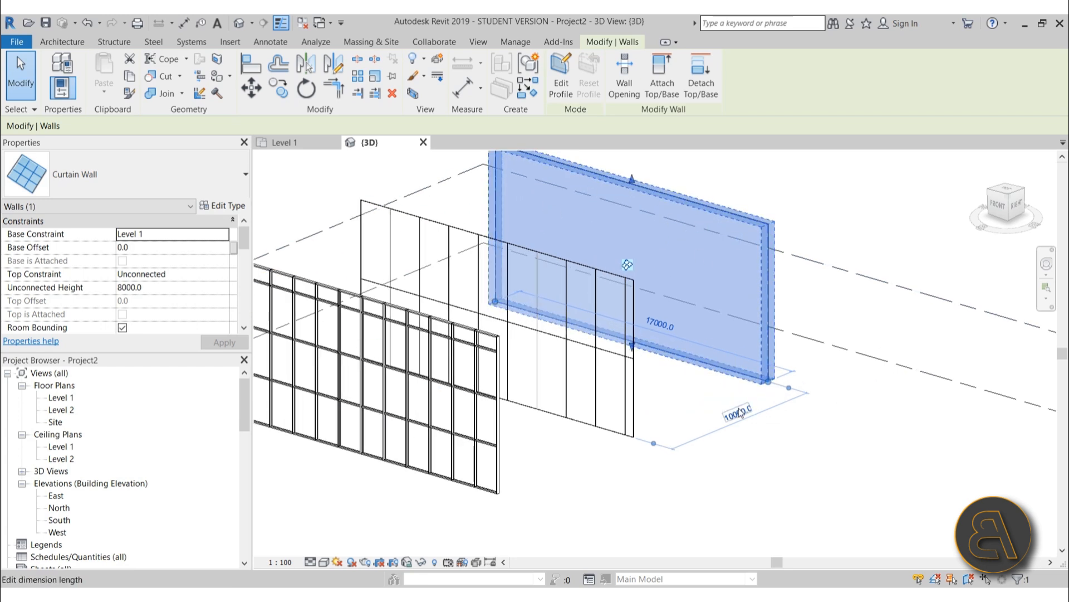
{"action": "left_click", "coordinate": [677, 395]}
Review the vertical and horizontal grid instance properties of the Exterior Glazing wall
{"action": "left_click", "coordinate": [634, 412]}
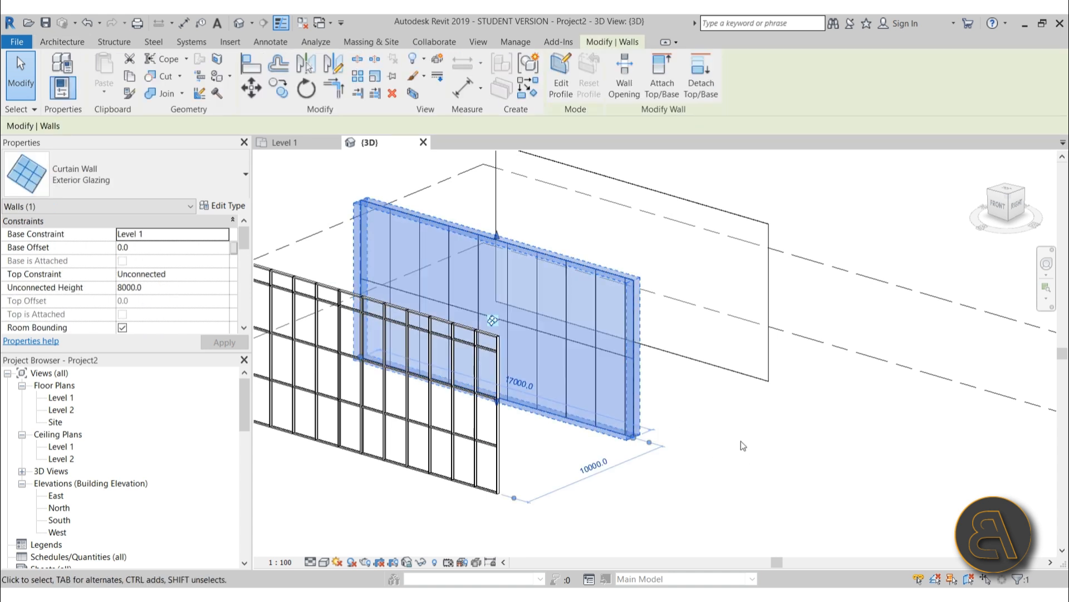
{"action": "scroll", "coordinate": [222, 262], "scroll_direction": "down", "scroll_amount": 6}
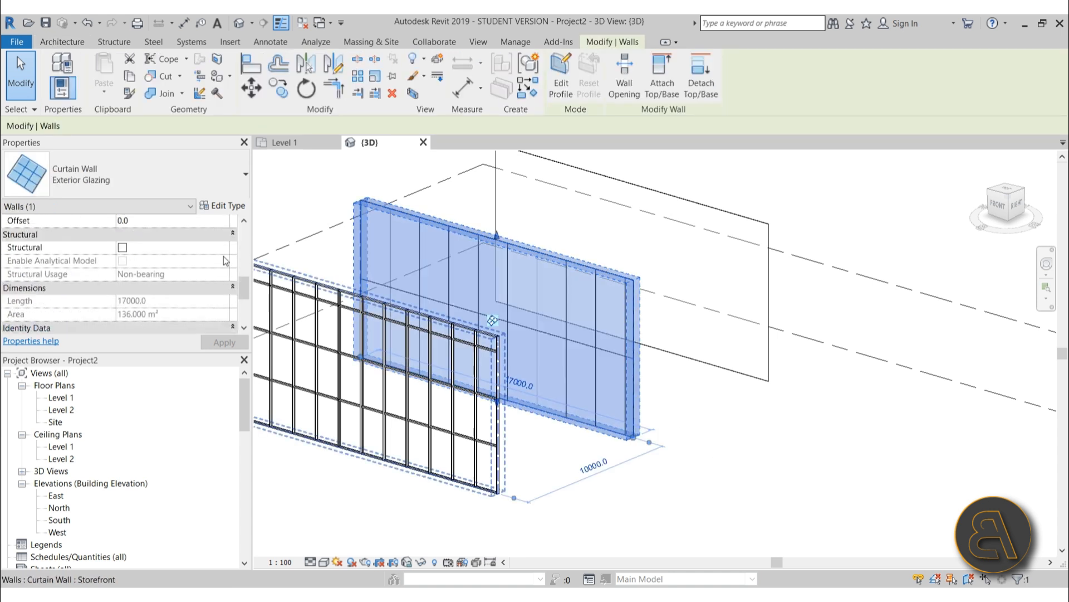
{"action": "scroll", "coordinate": [226, 260], "scroll_direction": "down", "scroll_amount": 6}
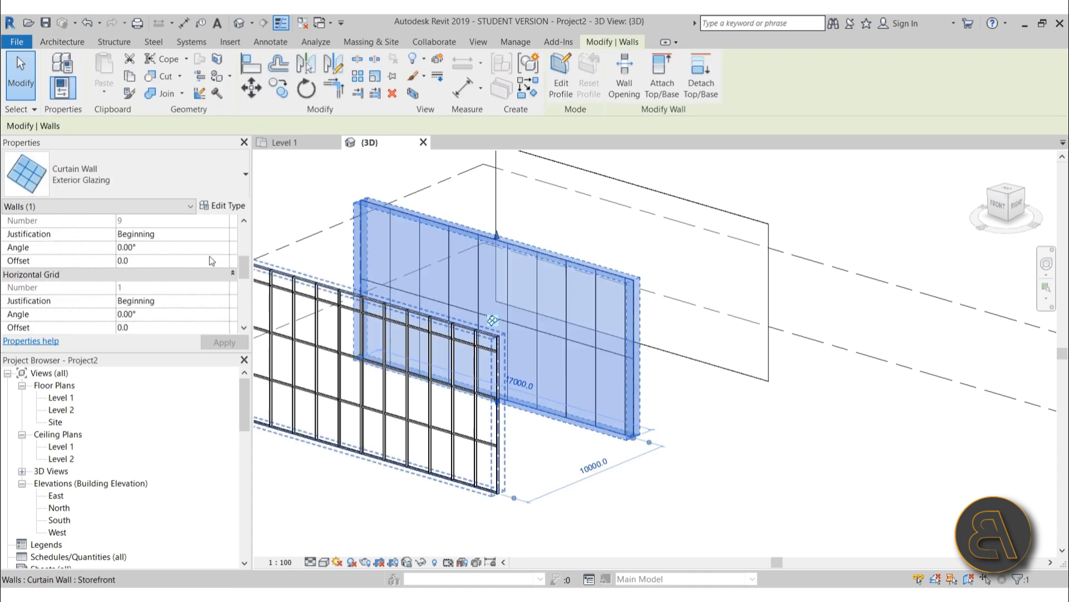
{"action": "scroll", "coordinate": [209, 257], "scroll_direction": "up", "scroll_amount": 1}
{"action": "scroll", "coordinate": [69, 270], "scroll_direction": "down", "scroll_amount": 1}
{"action": "scroll", "coordinate": [217, 291], "scroll_direction": "up", "scroll_amount": 1}
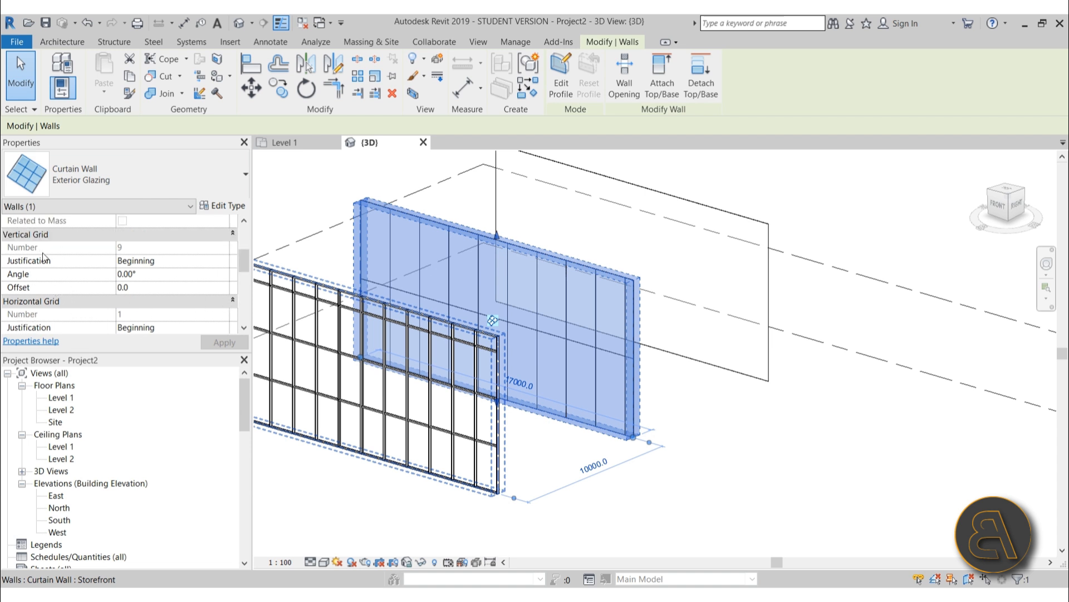
{"action": "scroll", "coordinate": [173, 281], "scroll_direction": "down", "scroll_amount": 1}
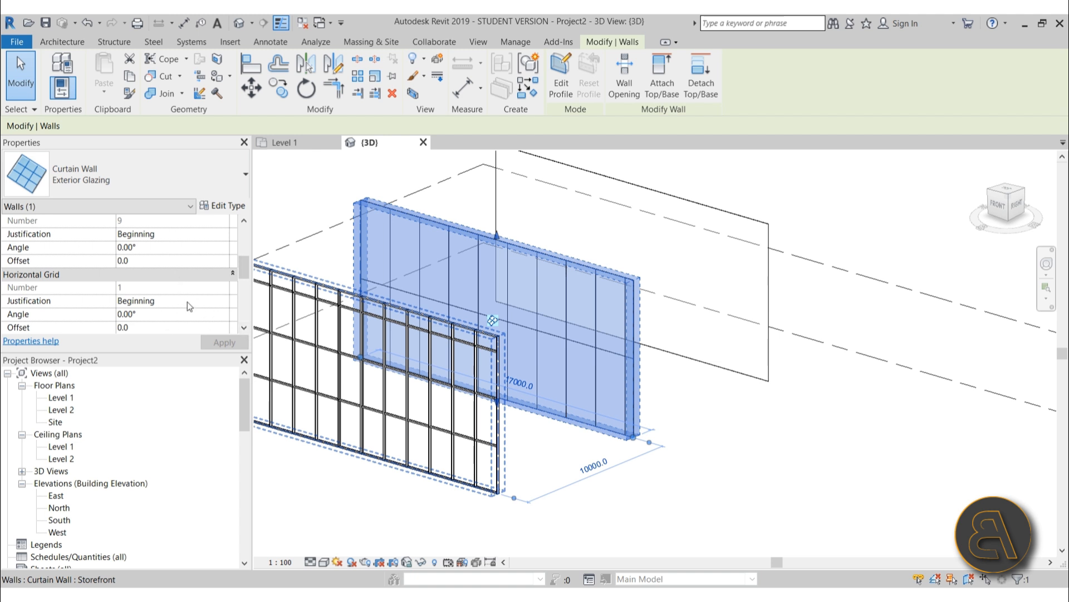
{"action": "scroll", "coordinate": [187, 302], "scroll_direction": "down", "scroll_amount": 2}
{"action": "left_click", "coordinate": [631, 495]}
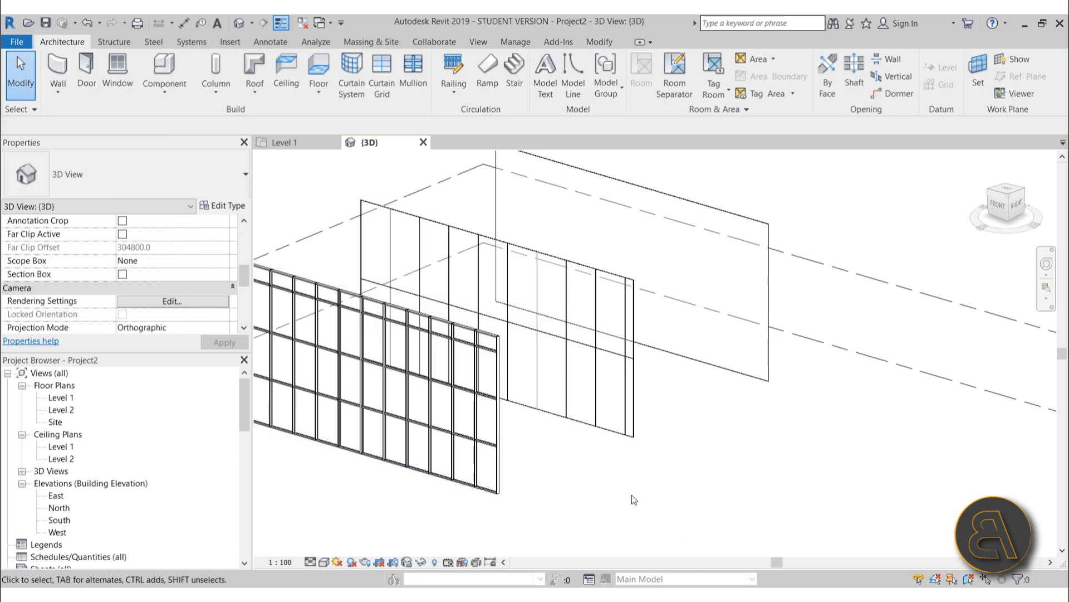
Open the Storefront wall's type properties at the grid and mullion parameters, keeping the wall visible beside the dialog
{"action": "left_click", "coordinate": [379, 465]}
{"action": "middle_click_drag", "start_coordinate": [356, 507], "coordinate": [462, 479]}
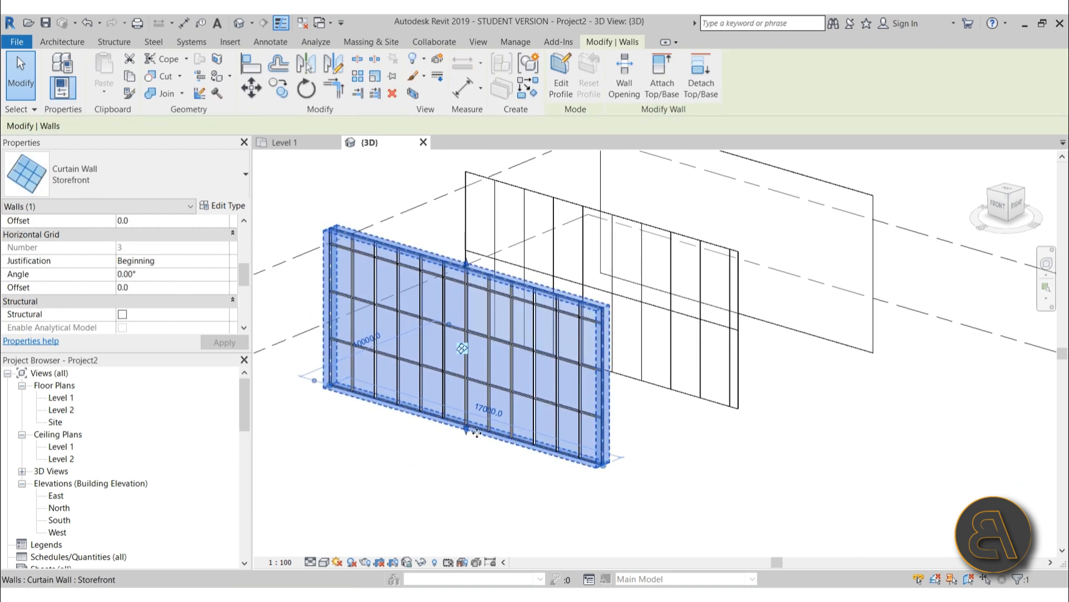
{"action": "left_click", "coordinate": [222, 206]}
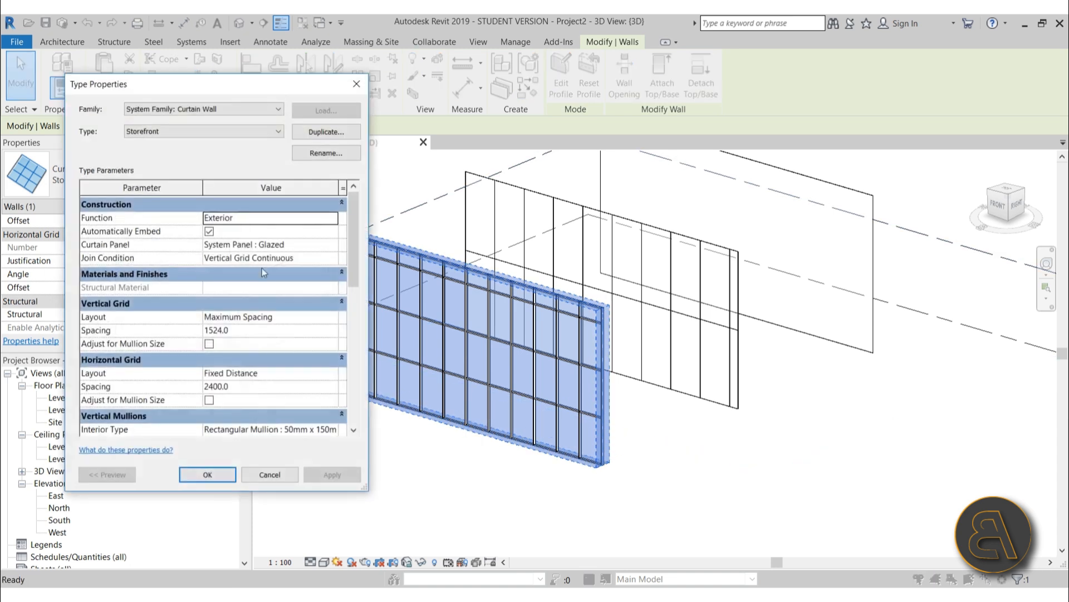
{"action": "scroll", "coordinate": [309, 306], "scroll_direction": "down", "scroll_amount": 2}
{"action": "left_click_drag", "start_coordinate": [273, 82], "coordinate": [222, 82]}
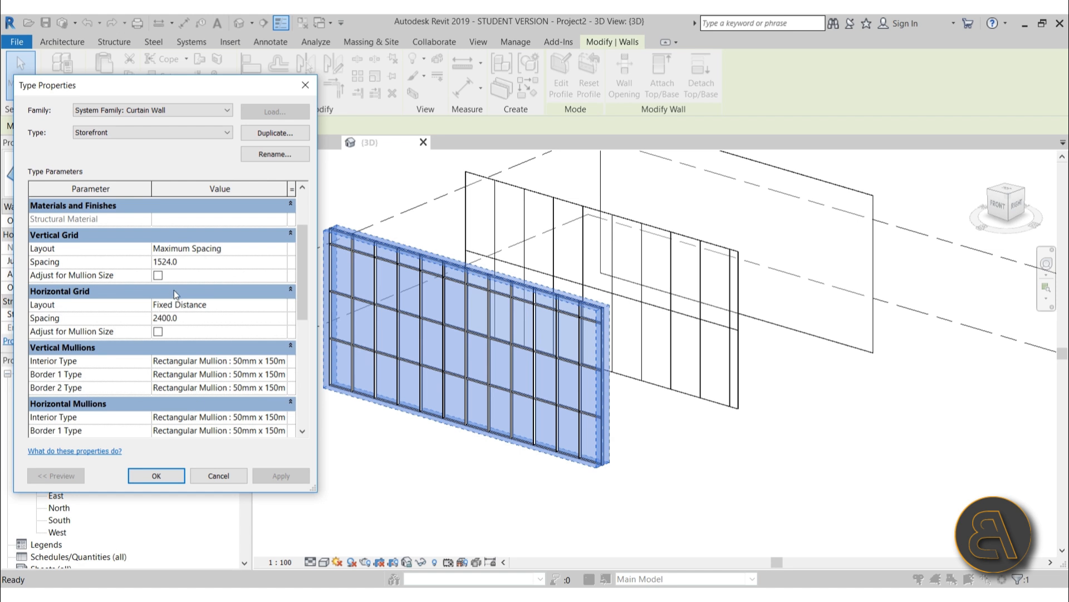
Set the Storefront type's vertical grid layout to Fixed Distance with a spacing of 1200
{"action": "left_click", "coordinate": [281, 250]}
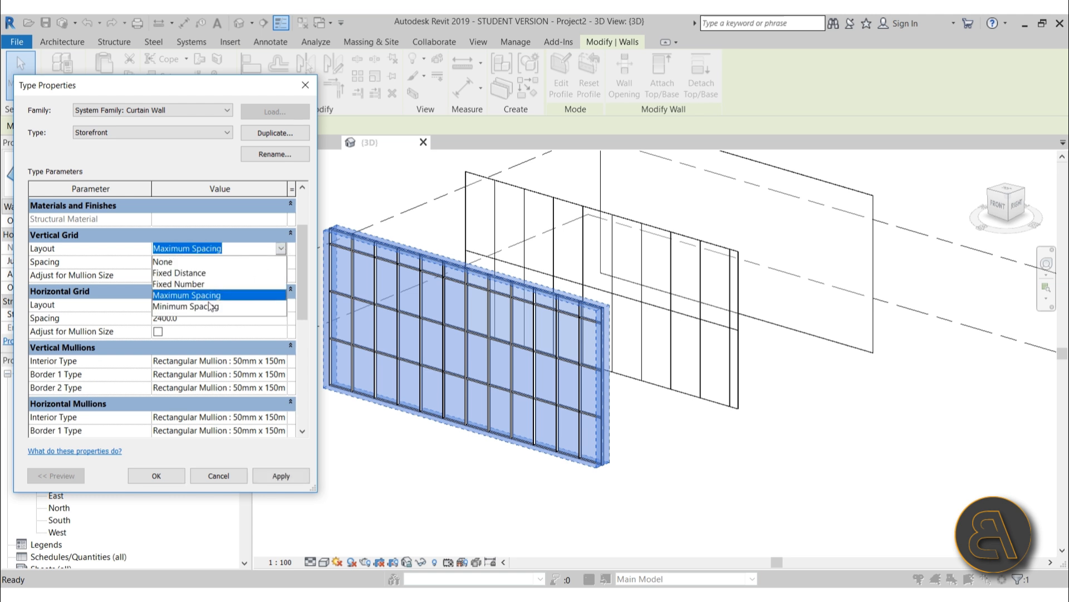
{"action": "left_click", "coordinate": [188, 284]}
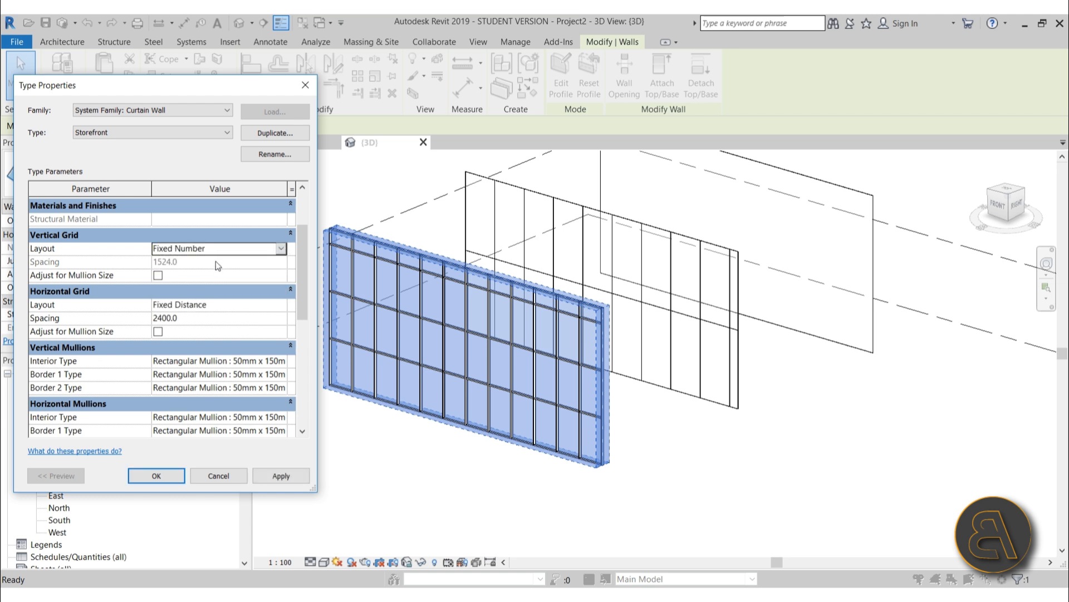
{"action": "left_click", "coordinate": [281, 248]}
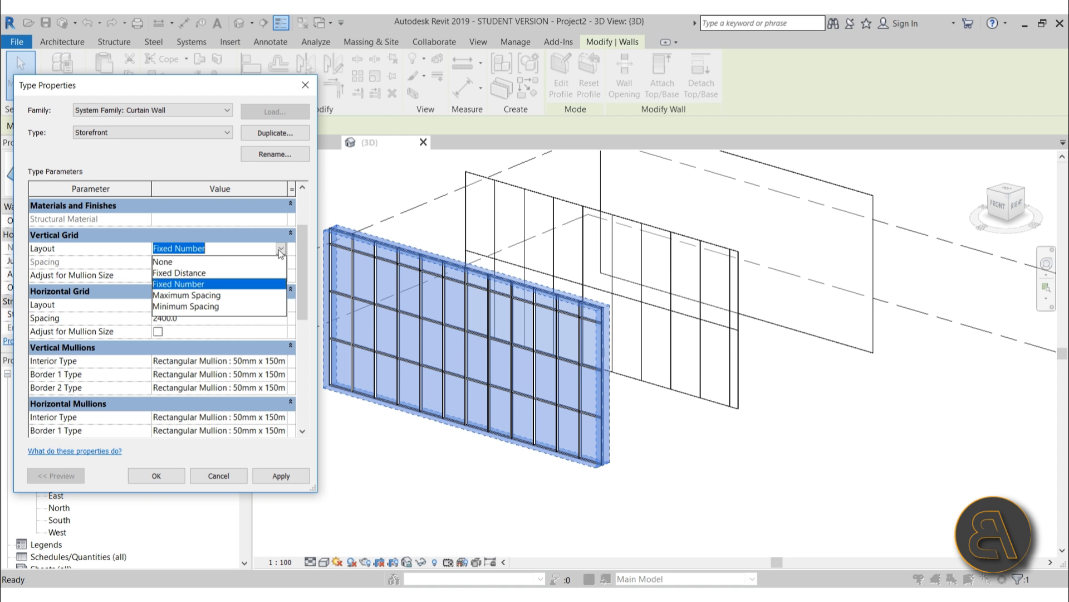
{"action": "left_click", "coordinate": [200, 273]}
{"action": "left_click", "coordinate": [195, 261]}
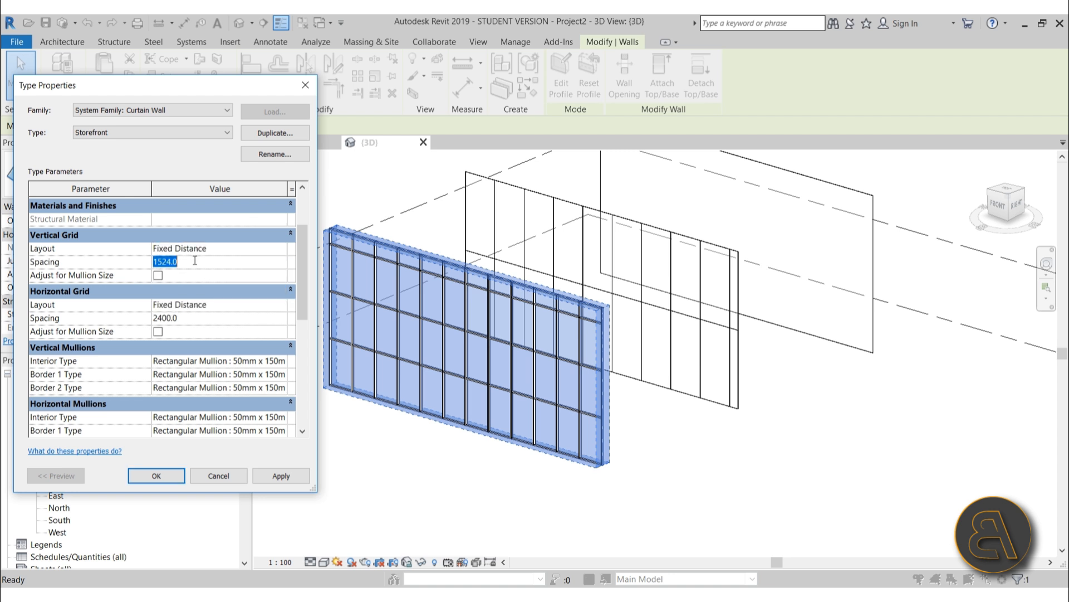
{"action": "type", "text": "1"}
Set the Storefront type's horizontal grid spacing to 1200 and apply the type changes
{"action": "left_click", "coordinate": [183, 314]}
{"action": "type", "text": "12"}
{"action": "left_click", "coordinate": [285, 475]}
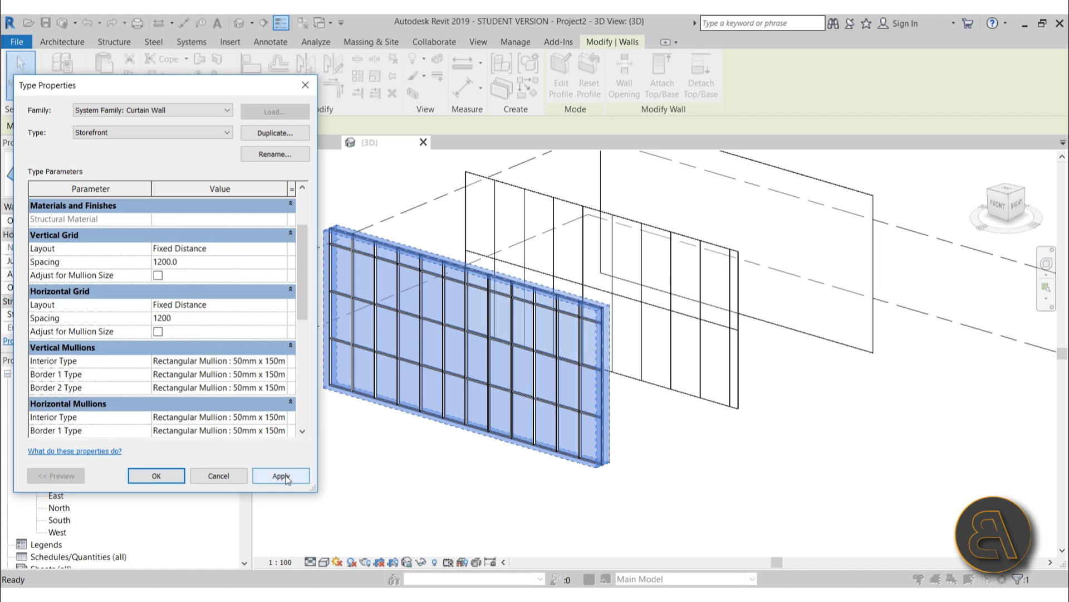
{"action": "left_click", "coordinate": [156, 475]}
{"action": "left_click", "coordinate": [449, 473]}
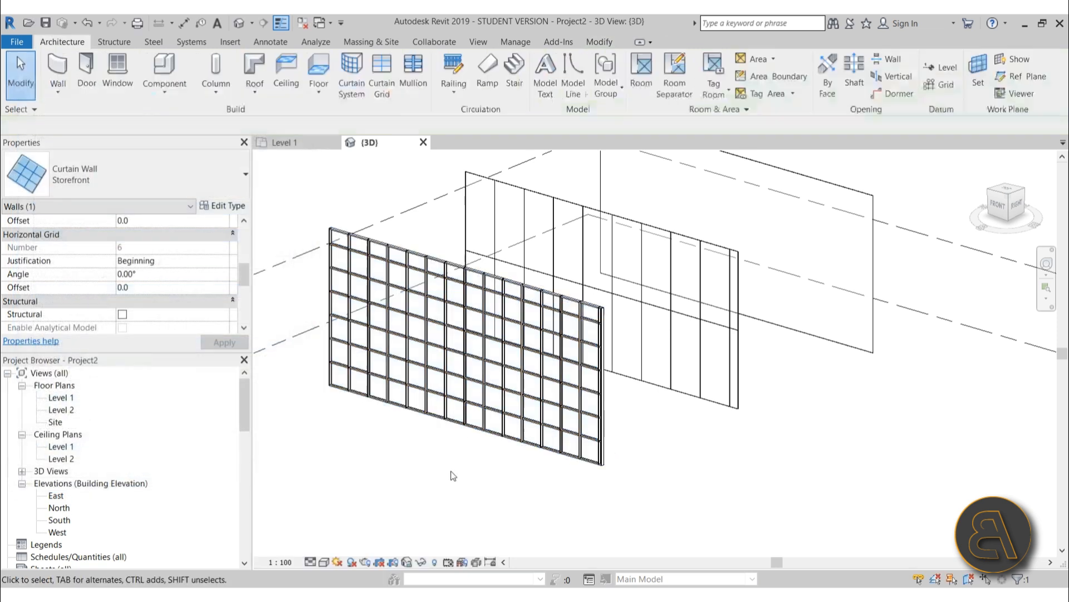
Examine the Storefront wall's updated grid up close and select the wall
{"action": "scroll", "coordinate": [349, 288], "scroll_direction": "up", "scroll_amount": 5}
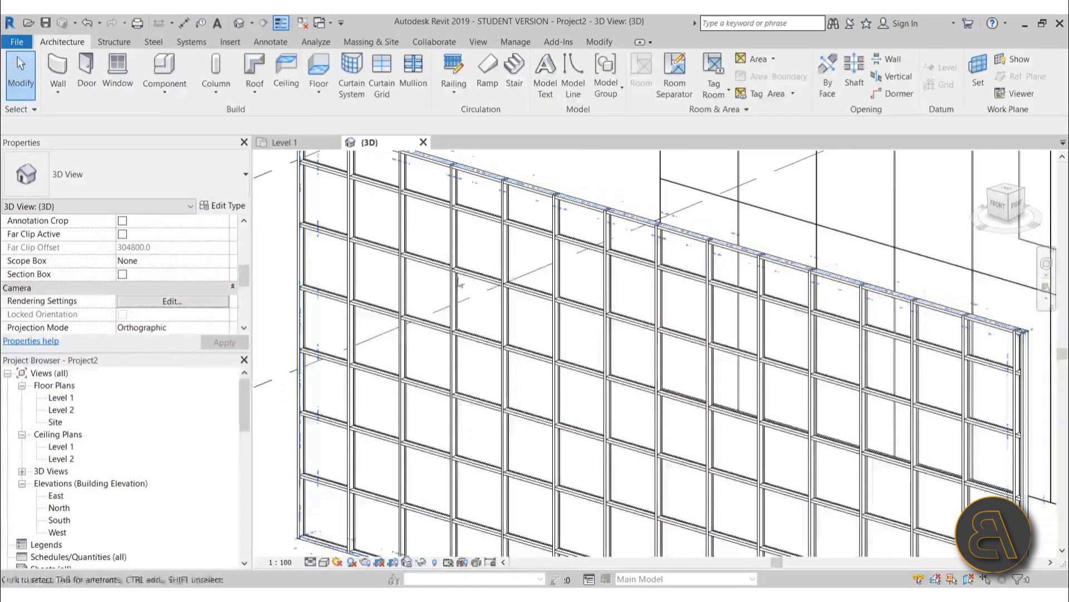
{"action": "scroll", "coordinate": [396, 239], "scroll_direction": "down", "scroll_amount": 4}
{"action": "left_click", "coordinate": [490, 414]}
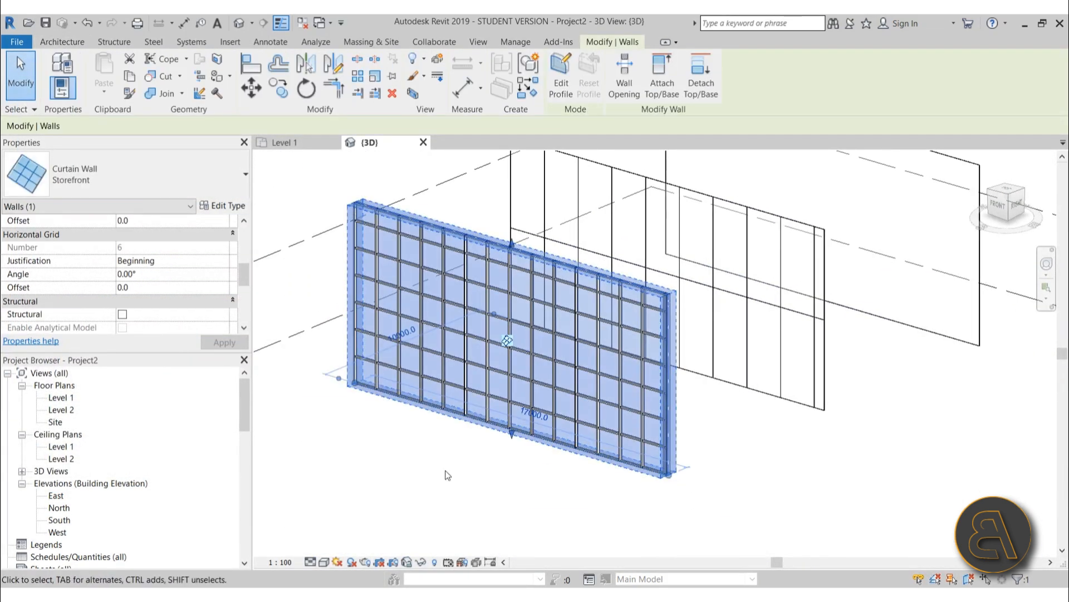
{"action": "scroll", "coordinate": [418, 460], "scroll_direction": "down", "scroll_amount": 1}
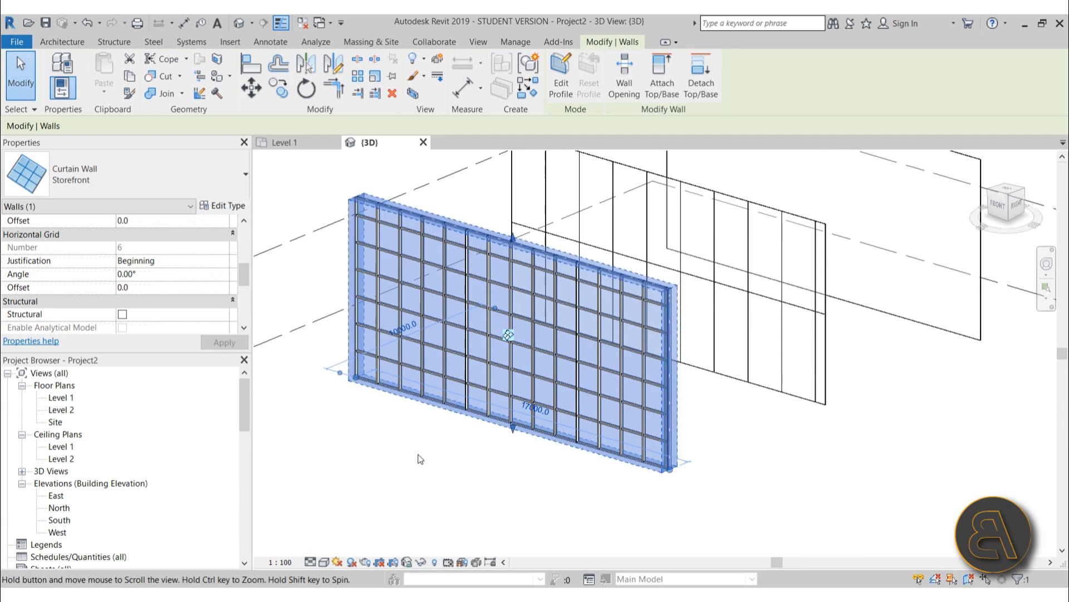
Review the Storefront type's vertical grid layout options and mullion size adjustment, then dismiss the type properties without applying changes
{"action": "left_click", "coordinate": [227, 205]}
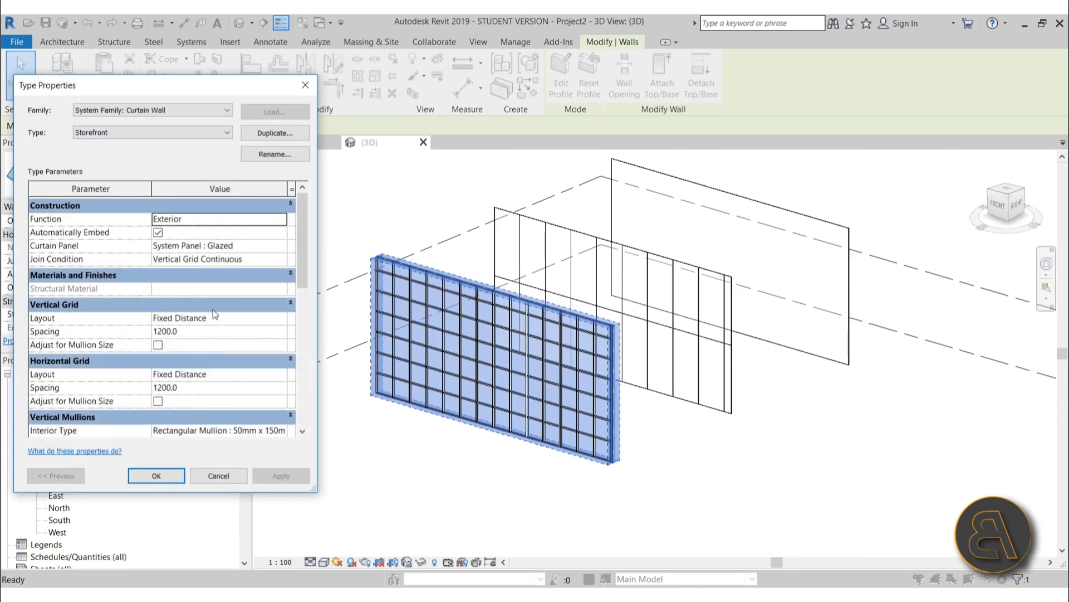
{"action": "scroll", "coordinate": [214, 315], "scroll_direction": "down", "scroll_amount": 3}
{"action": "scroll", "coordinate": [245, 279], "scroll_direction": "up", "scroll_amount": 2}
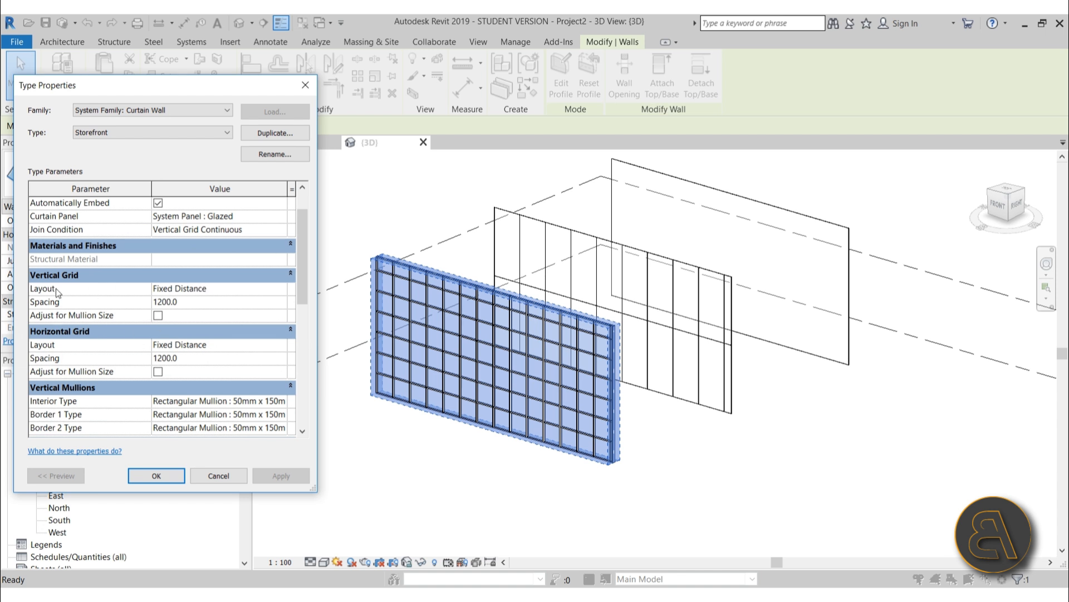
{"action": "left_click", "coordinate": [281, 288]}
{"action": "left_click", "coordinate": [281, 288]}
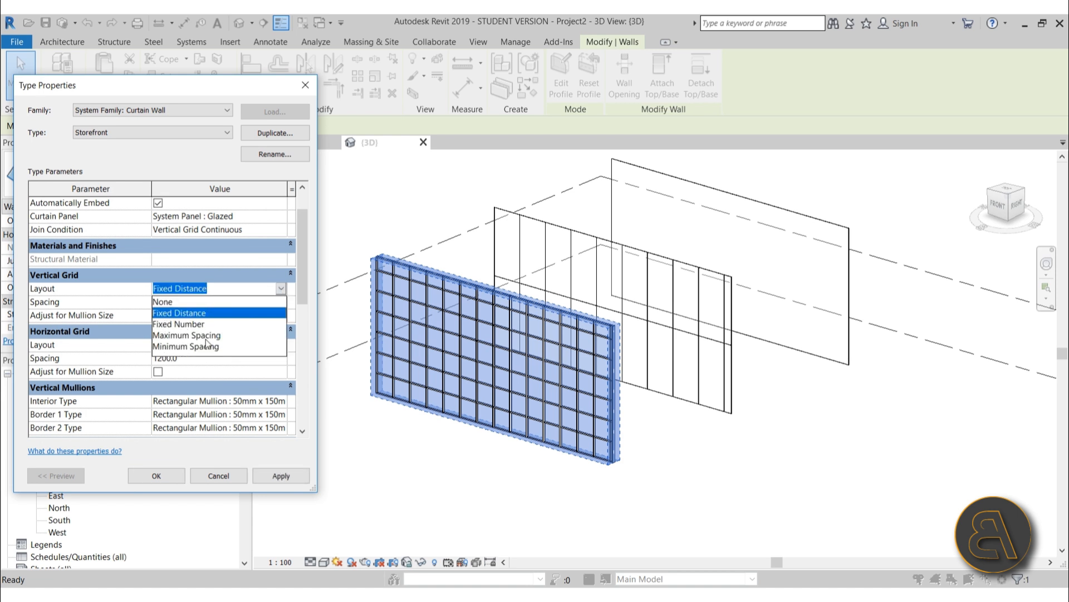
{"action": "left_click", "coordinate": [287, 311]}
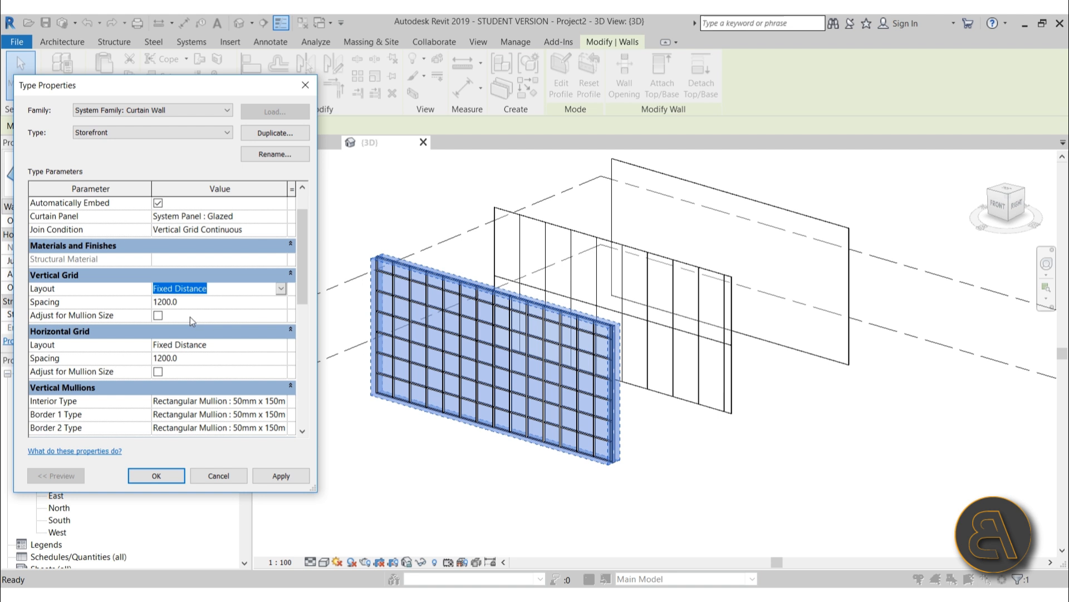
{"action": "left_click", "coordinate": [159, 315]}
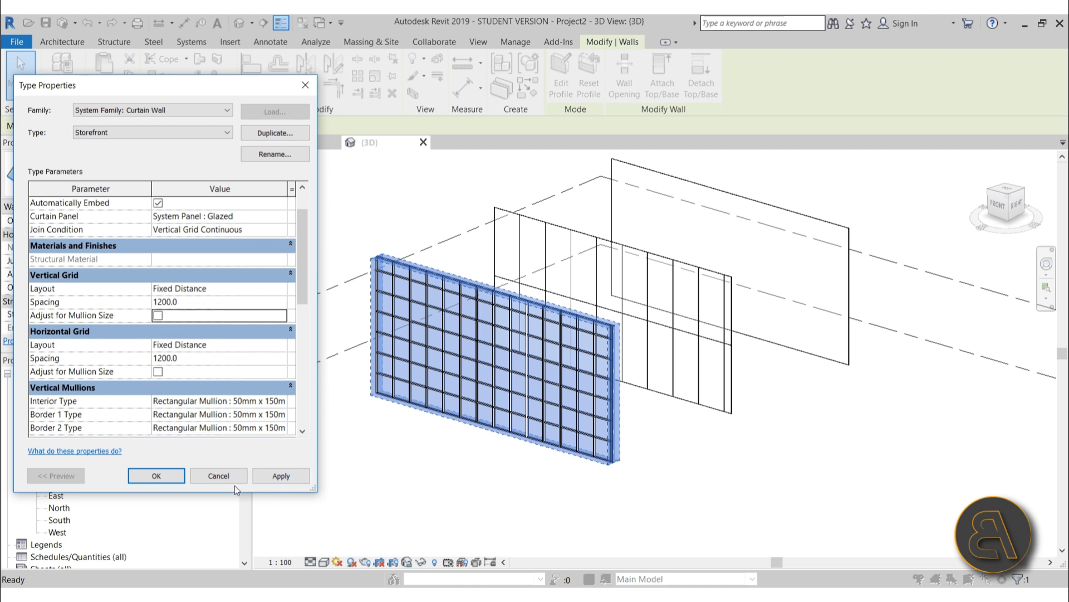
{"action": "left_click", "coordinate": [223, 476]}
{"action": "left_click", "coordinate": [442, 482]}
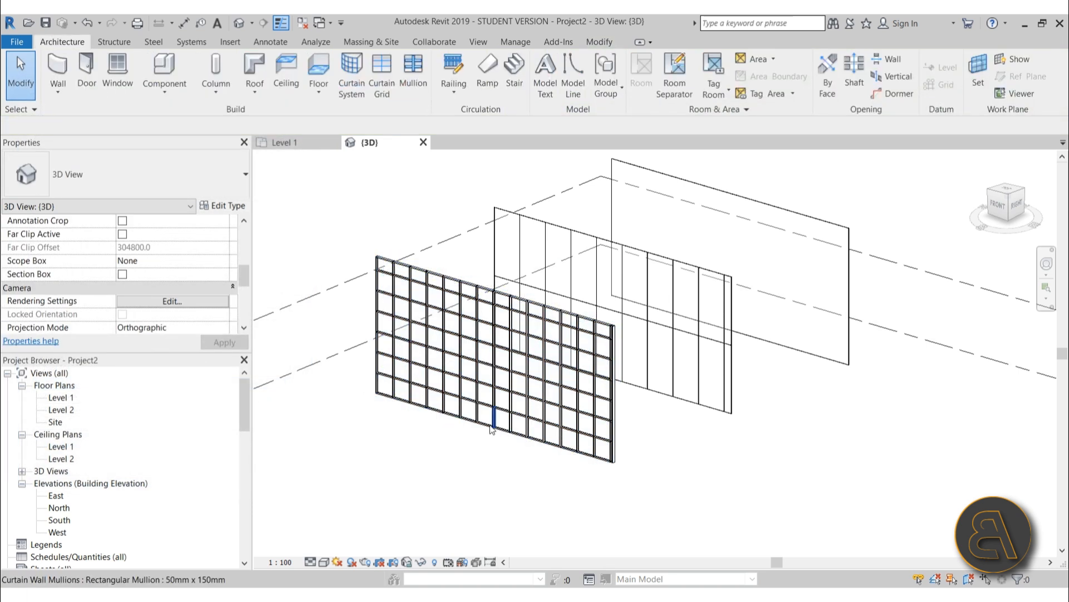
Select the Storefront wall, recheck the grid parameters in its type properties, and close them without changes
{"action": "scroll", "coordinate": [485, 293], "scroll_direction": "up", "scroll_amount": 2}
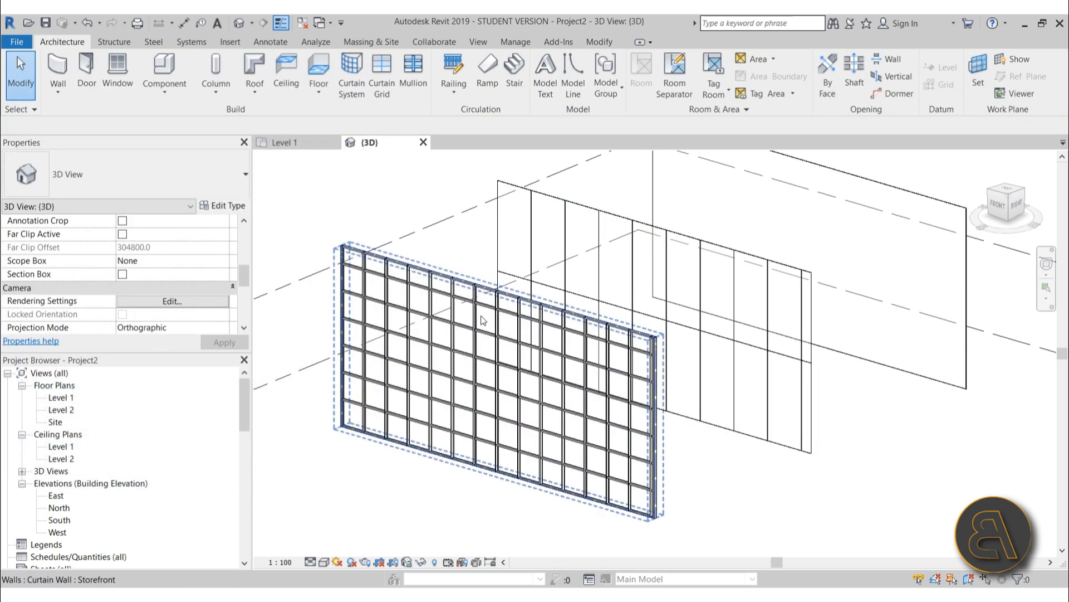
{"action": "left_click", "coordinate": [470, 289]}
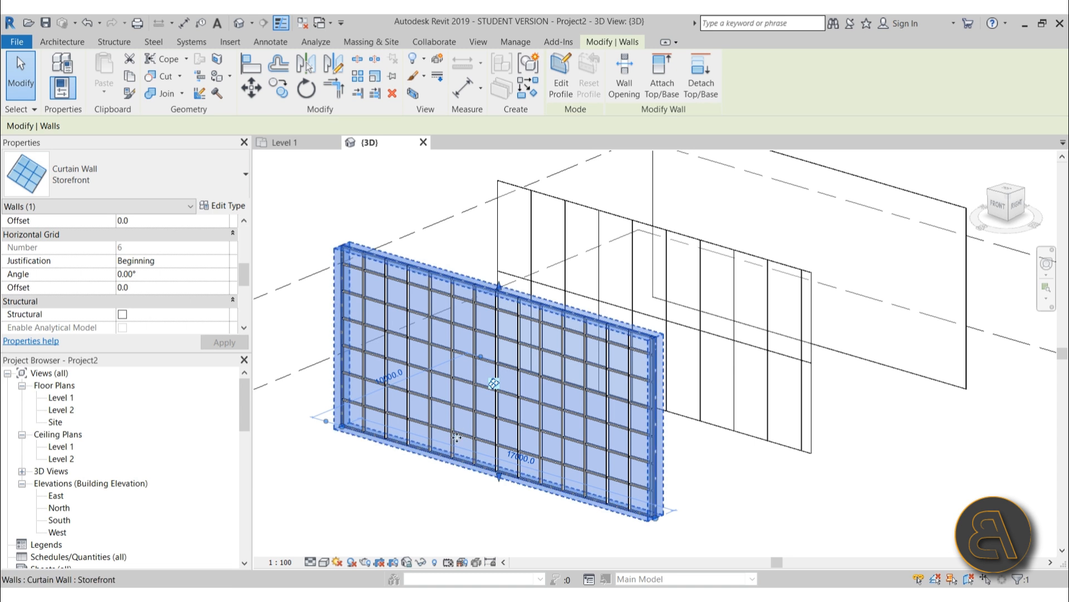
{"action": "middle_click_drag", "start_coordinate": [411, 499], "coordinate": [434, 482]}
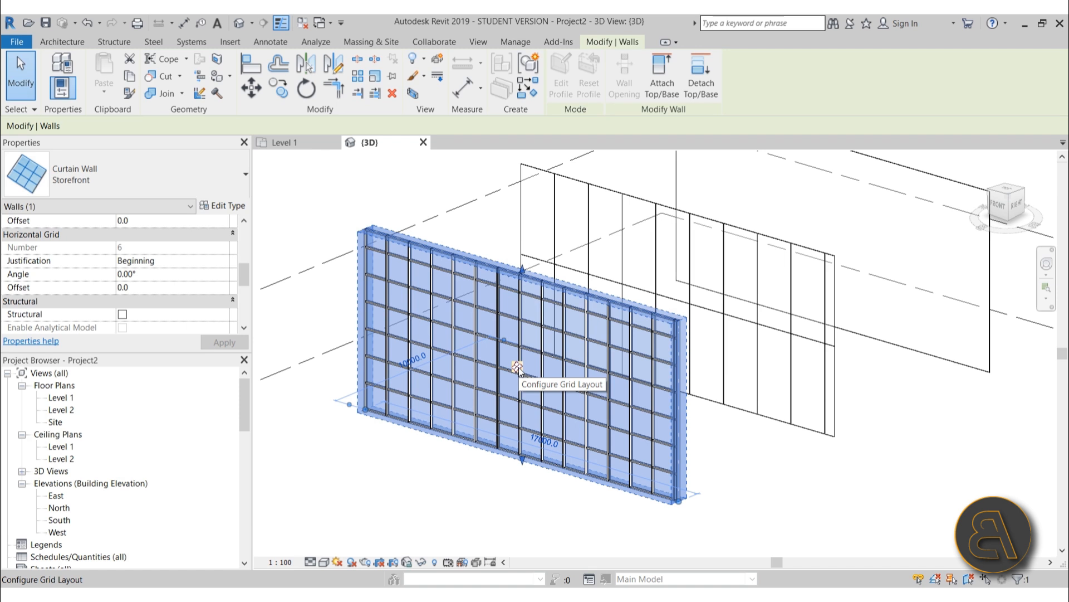
{"action": "left_click", "coordinate": [517, 368]}
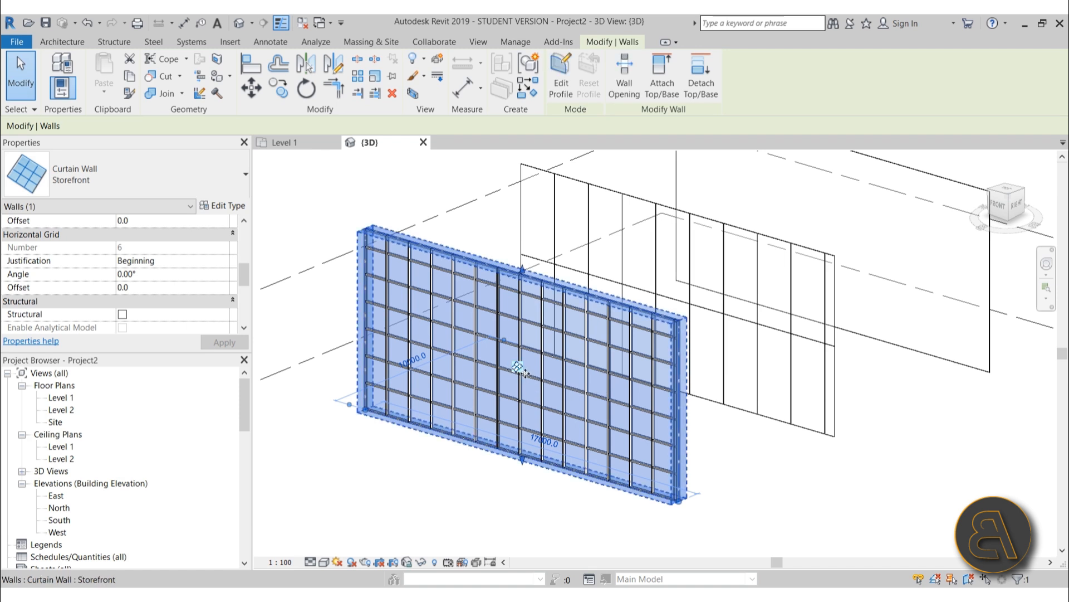
{"action": "left_click", "coordinate": [222, 206]}
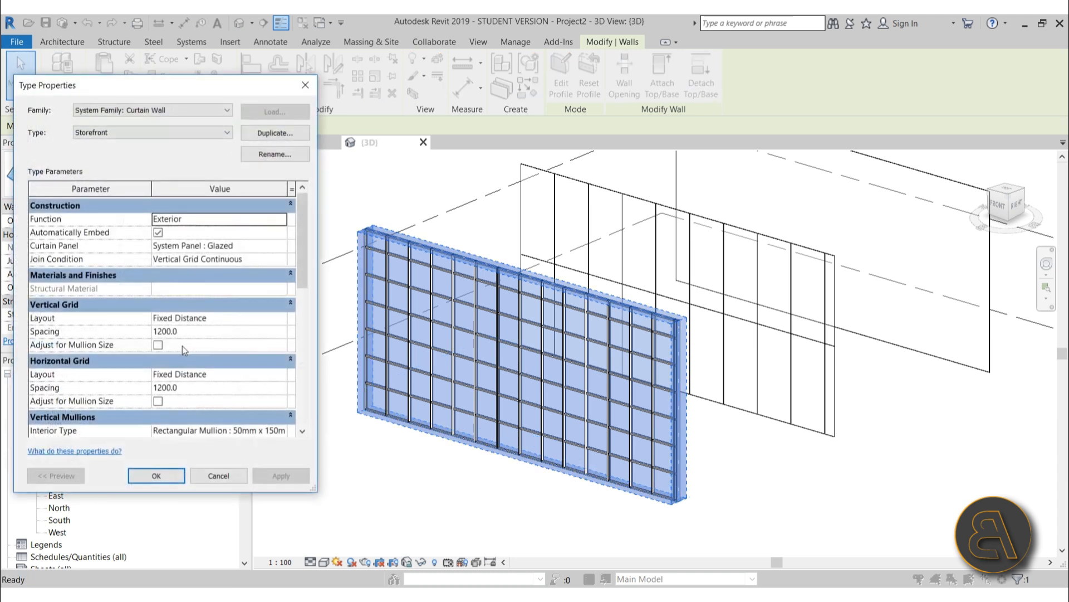
{"action": "scroll", "coordinate": [195, 423], "scroll_direction": "up", "scroll_amount": 1}
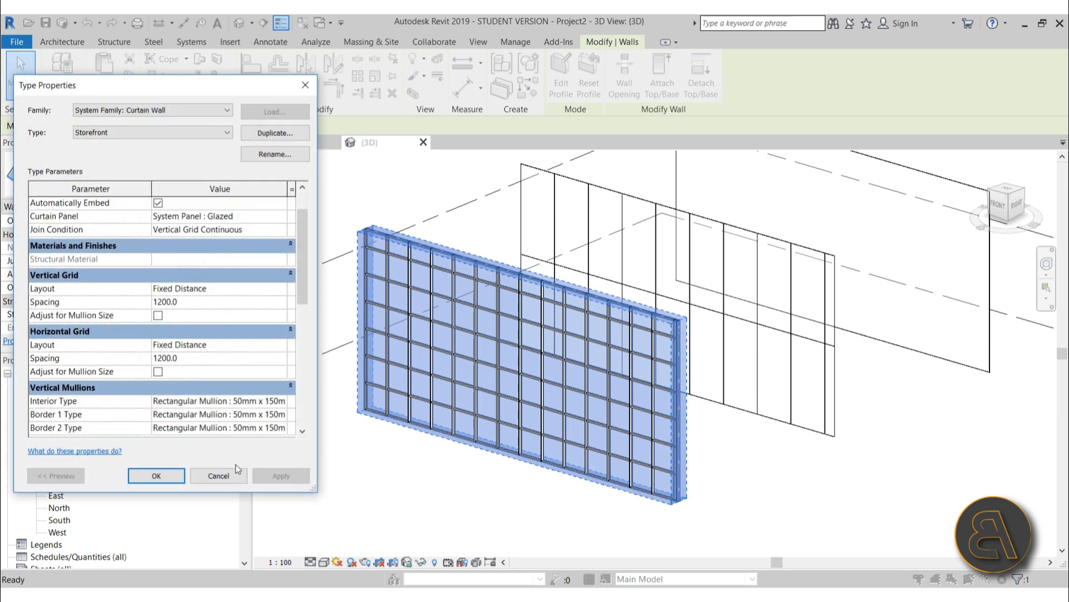
{"action": "left_click", "coordinate": [219, 475]}
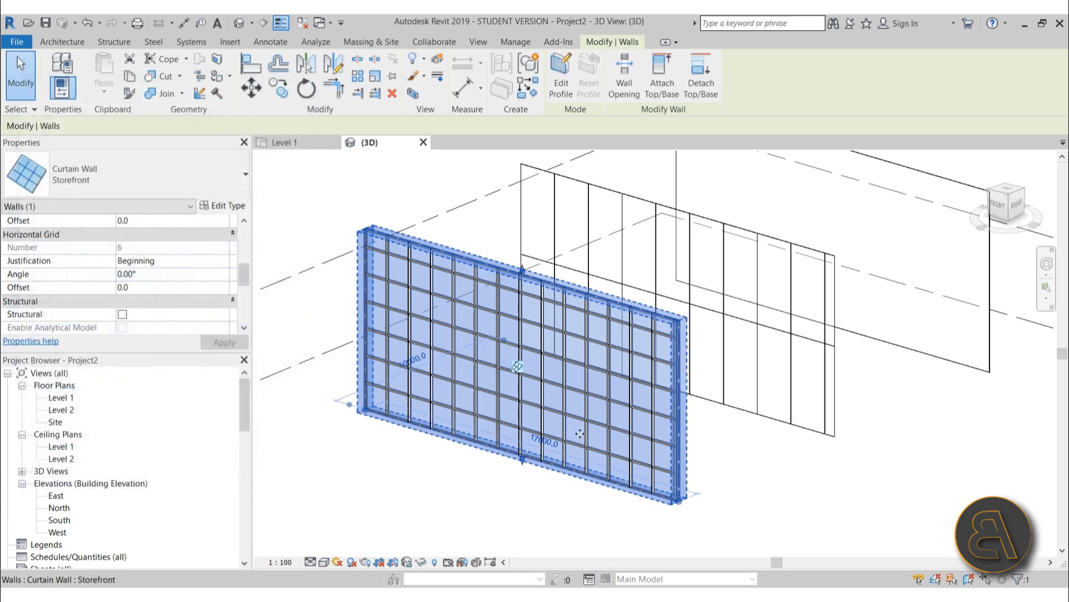
Open the Storefront wall's grid layout configuration and inspect the vertical grid's origin and angle controls
{"action": "left_click", "coordinate": [518, 367]}
{"action": "middle_click_drag", "start_coordinate": [440, 498], "coordinate": [490, 536], "text": "shift"}
{"action": "scroll", "coordinate": [508, 304], "scroll_direction": "up", "scroll_amount": 5}
{"action": "scroll", "coordinate": [537, 239], "scroll_direction": "up", "scroll_amount": 3}
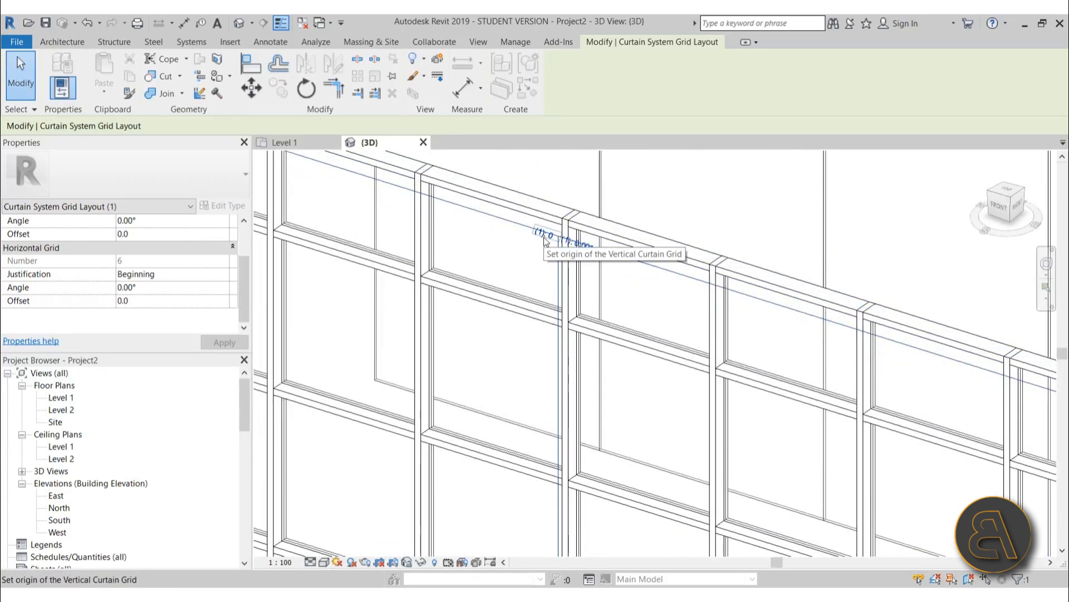
{"action": "left_click", "coordinate": [577, 246]}
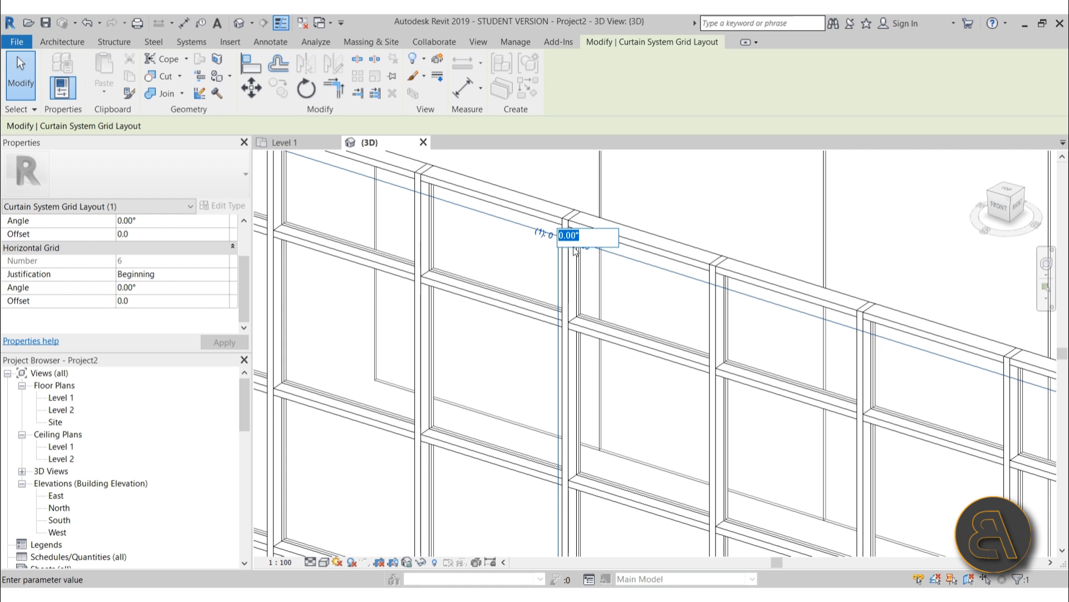
{"action": "scroll", "coordinate": [570, 274], "scroll_direction": "down", "scroll_amount": 4}
{"action": "scroll", "coordinate": [569, 271], "scroll_direction": "down", "scroll_amount": 3}
{"action": "left_click", "coordinate": [509, 219]}
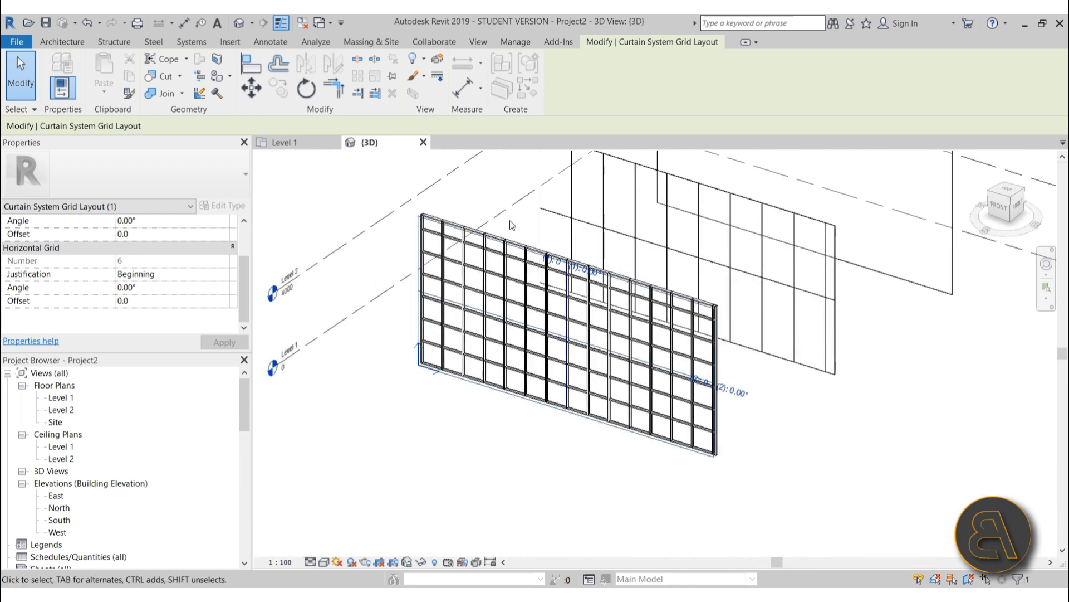
Inspect the horizontal grid's origin and angle controls at the end of the Storefront wall, leaving both values alone
{"action": "scroll", "coordinate": [723, 384], "scroll_direction": "up", "scroll_amount": 4}
{"action": "left_click", "coordinate": [673, 366]}
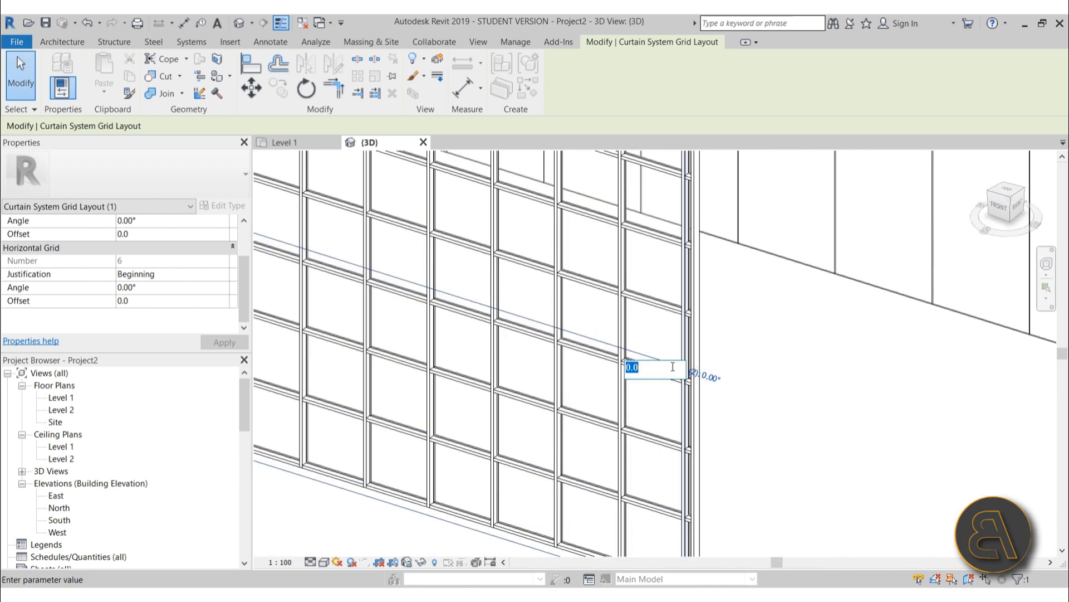
{"action": "left_click", "coordinate": [711, 382]}
{"action": "left_click", "coordinate": [712, 379]}
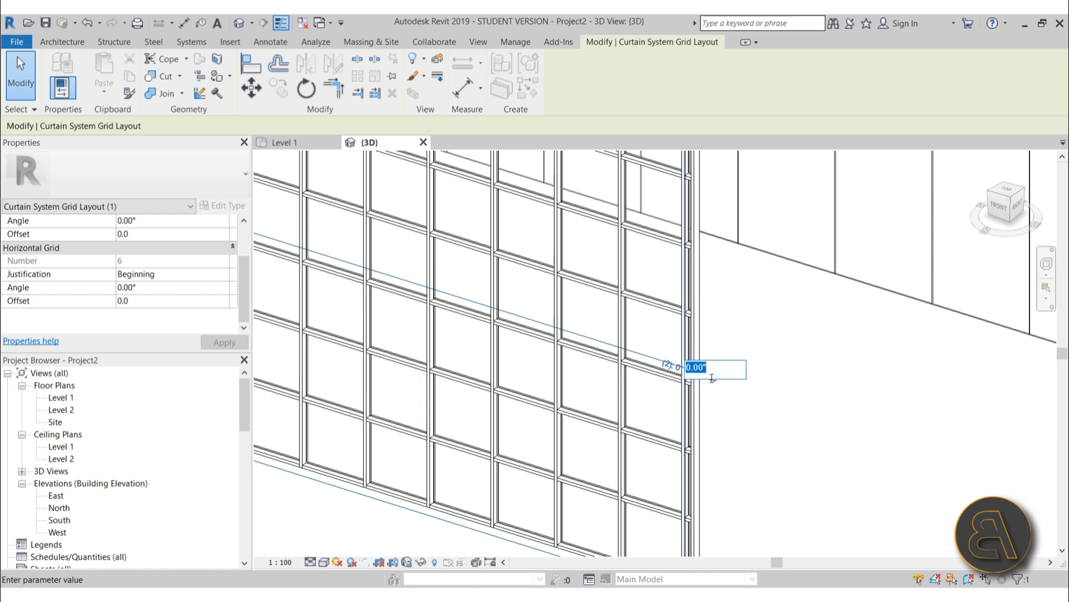
{"action": "left_click", "coordinate": [734, 410]}
Set the Storefront wall's vertical grid angle to 30° in the grid layout configuration and deselect the wall
{"action": "scroll", "coordinate": [734, 409], "scroll_direction": "down", "scroll_amount": 3}
{"action": "scroll", "coordinate": [561, 256], "scroll_direction": "up", "scroll_amount": 3}
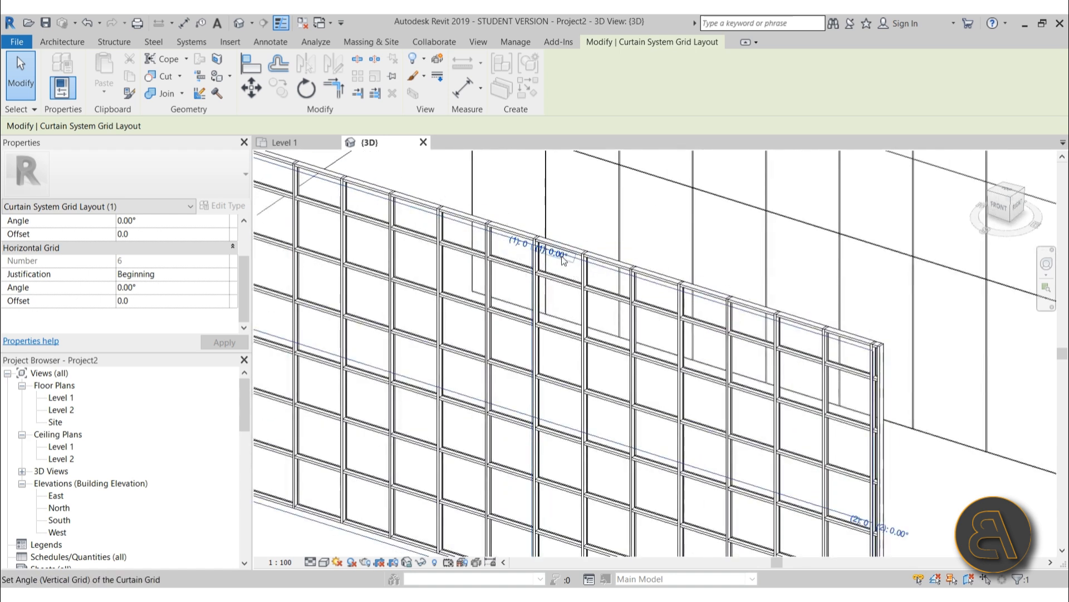
{"action": "left_click", "coordinate": [560, 255]}
{"action": "type", "text": "3"}
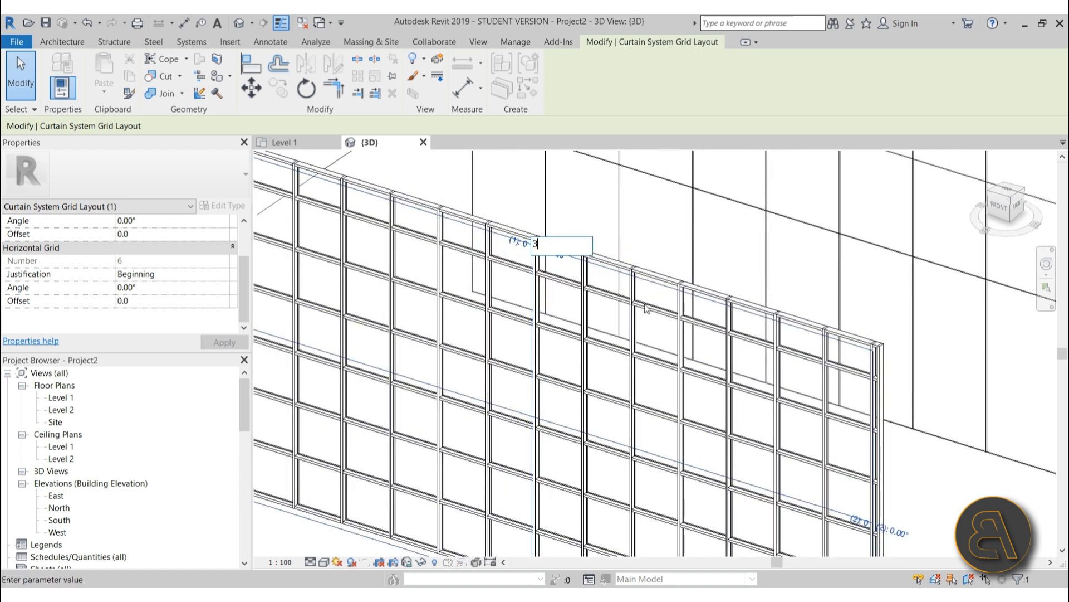
{"action": "type", "text": "0"}
{"action": "key", "text": "Return"}
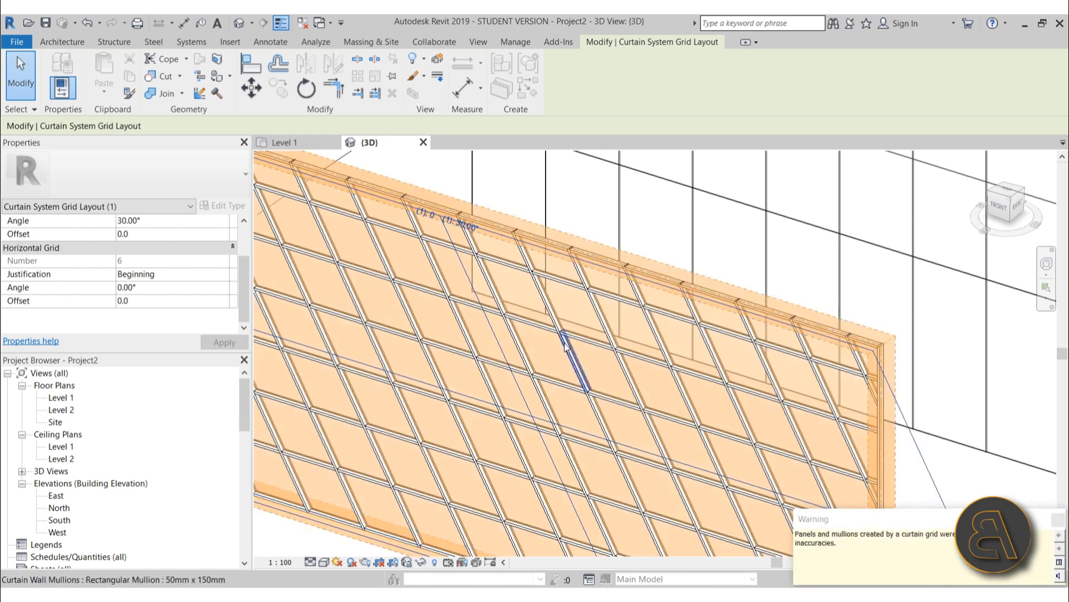
{"action": "scroll", "coordinate": [574, 362], "scroll_direction": "down", "scroll_amount": 4}
{"action": "left_click", "coordinate": [518, 468]}
{"action": "middle_click_drag", "start_coordinate": [518, 468], "coordinate": [496, 422], "text": "shift"}
{"action": "scroll", "coordinate": [457, 348], "scroll_direction": "up", "scroll_amount": 3}
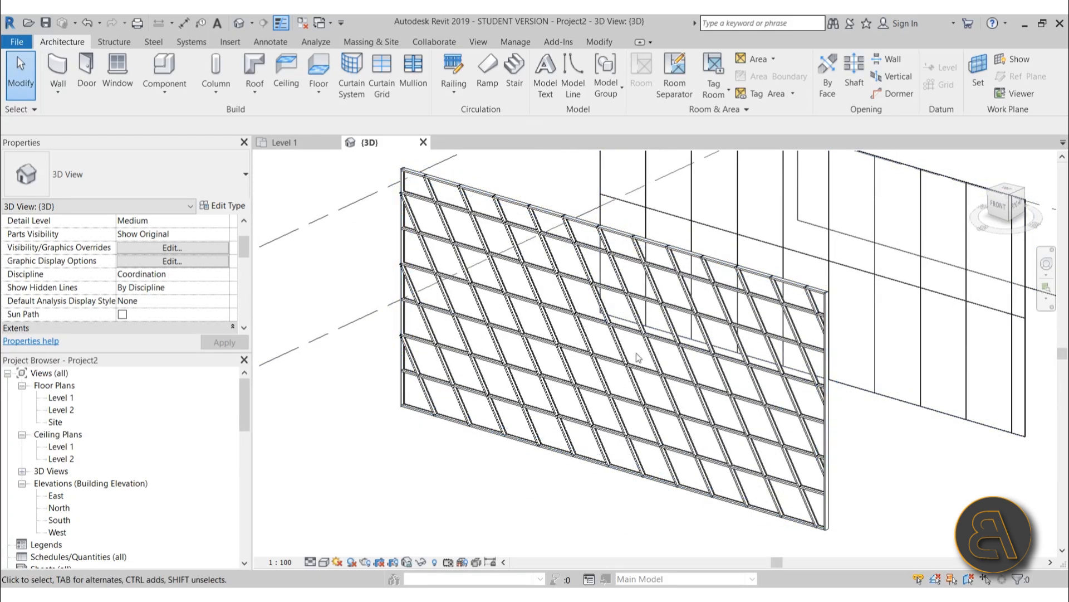
Reopen the Storefront wall's grid layout configuration, set the horizontal grid angle to 30°, and examine the resulting pattern
{"action": "scroll", "coordinate": [813, 465], "scroll_direction": "down", "scroll_amount": 2}
{"action": "left_click", "coordinate": [798, 427]}
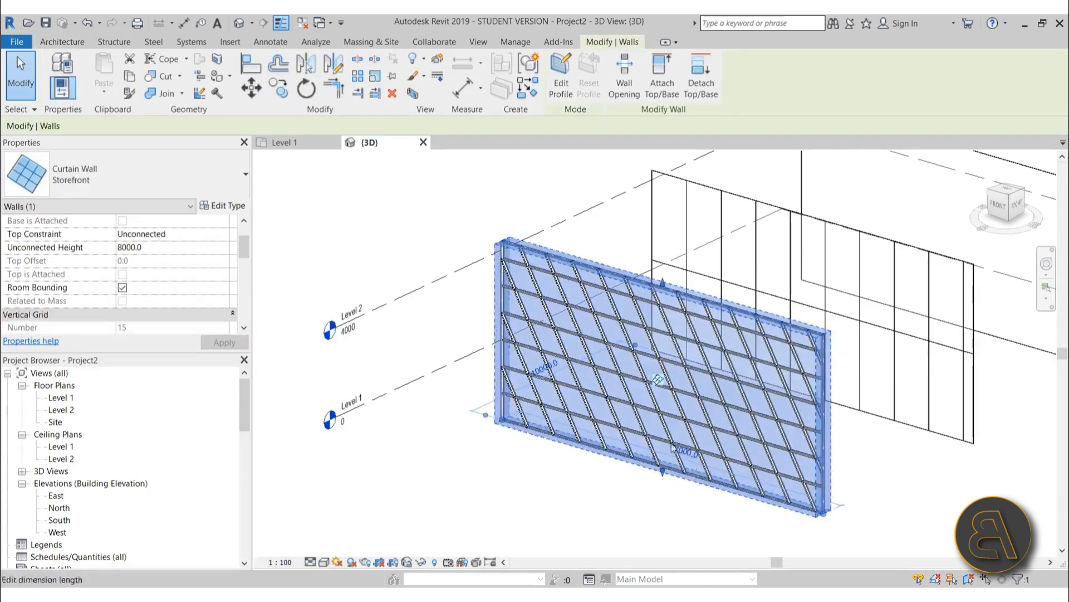
{"action": "left_click", "coordinate": [658, 381]}
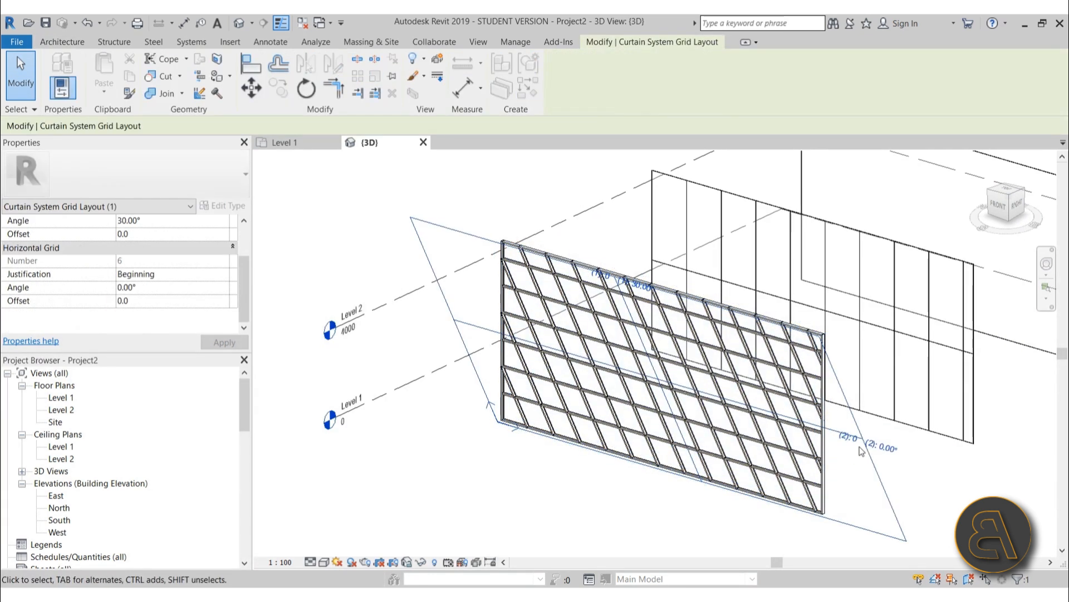
{"action": "left_click", "coordinate": [889, 454]}
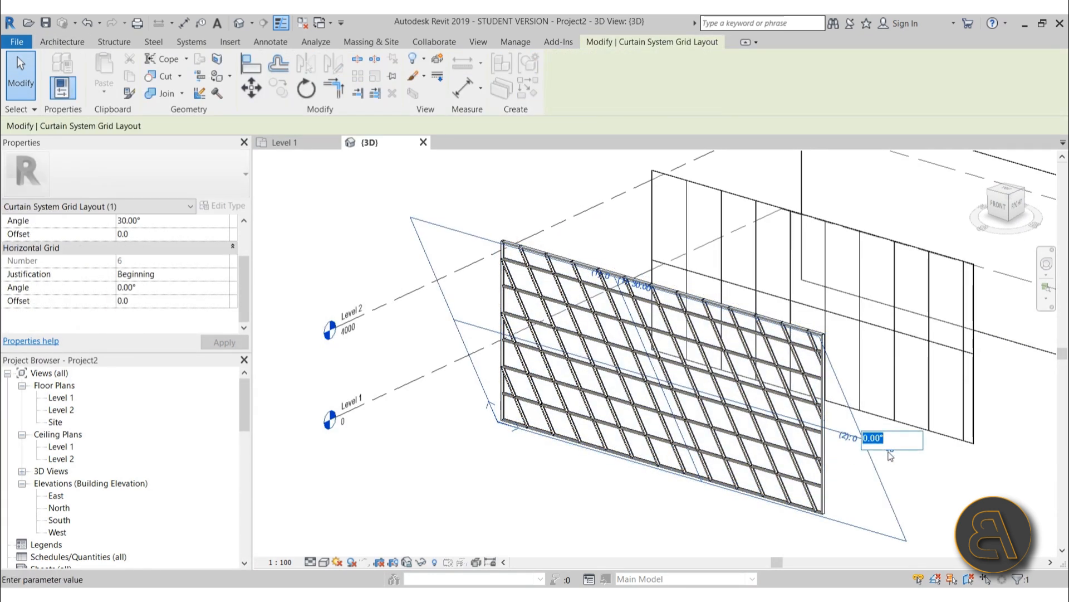
{"action": "type", "text": "30"}
{"action": "key", "text": "Return"}
{"action": "key", "text": "Escape"}
{"action": "scroll", "coordinate": [650, 390], "scroll_direction": "down", "scroll_amount": 2}
{"action": "middle_click_drag", "start_coordinate": [650, 390], "coordinate": [614, 457], "text": "shift"}
{"action": "scroll", "coordinate": [587, 410], "scroll_direction": "up", "scroll_amount": 3}
{"action": "scroll", "coordinate": [541, 413], "scroll_direction": "down", "scroll_amount": 3}
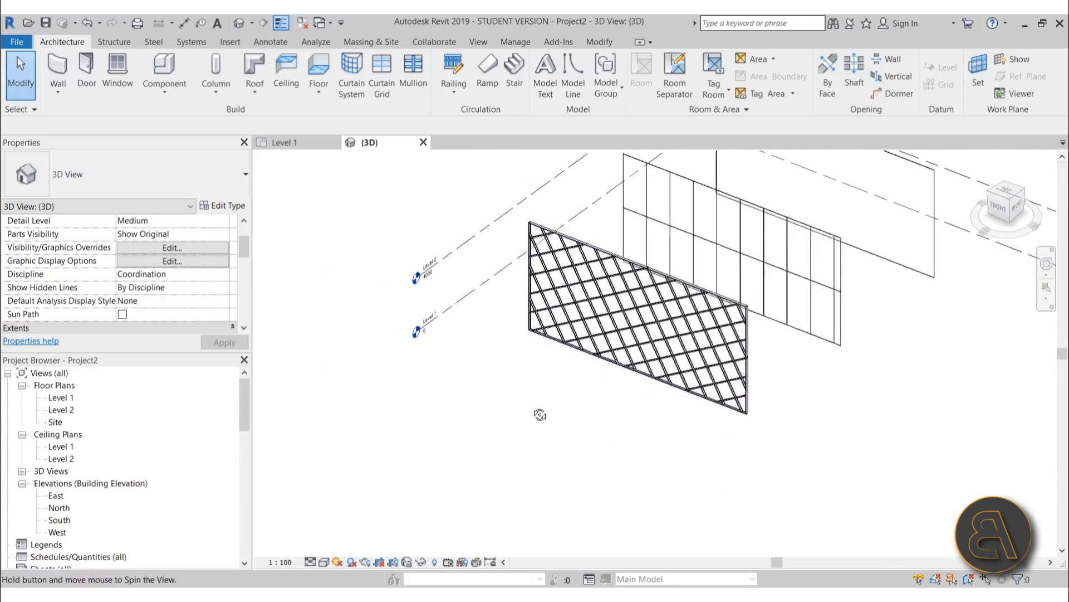
{"action": "middle_click_drag", "start_coordinate": [542, 413], "coordinate": [573, 392], "text": "shift"}
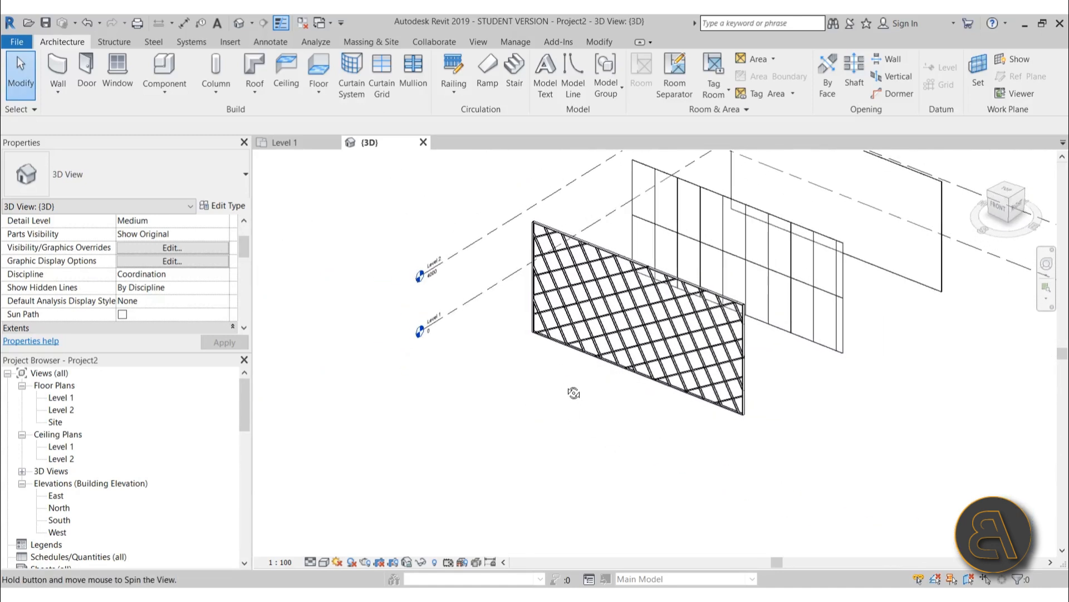
Select the Storefront wall, enlarge its instance property list, and set the vertical grid angle to 0°
{"action": "left_click", "coordinate": [569, 351]}
{"action": "scroll", "coordinate": [185, 248], "scroll_direction": "down", "scroll_amount": 3}
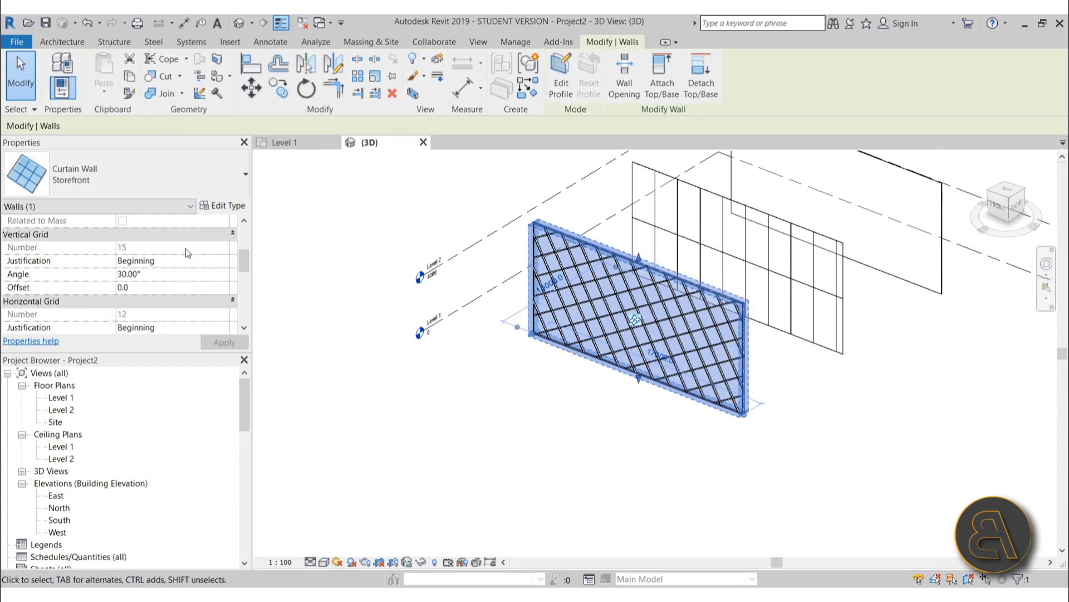
{"action": "scroll", "coordinate": [184, 262], "scroll_direction": "up", "scroll_amount": 1}
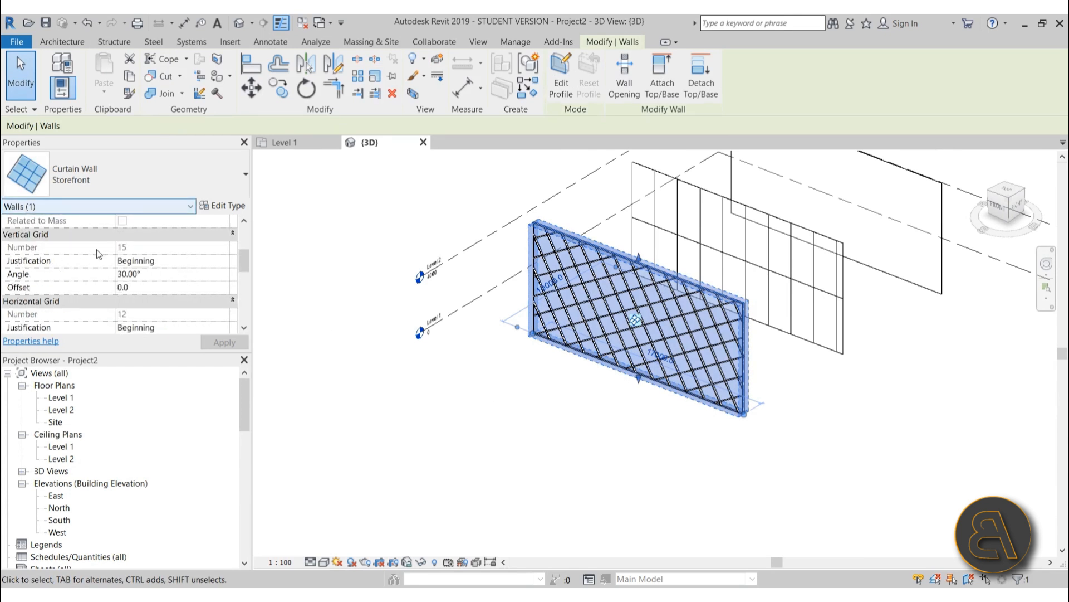
{"action": "left_click_drag", "start_coordinate": [111, 352], "coordinate": [112, 436]}
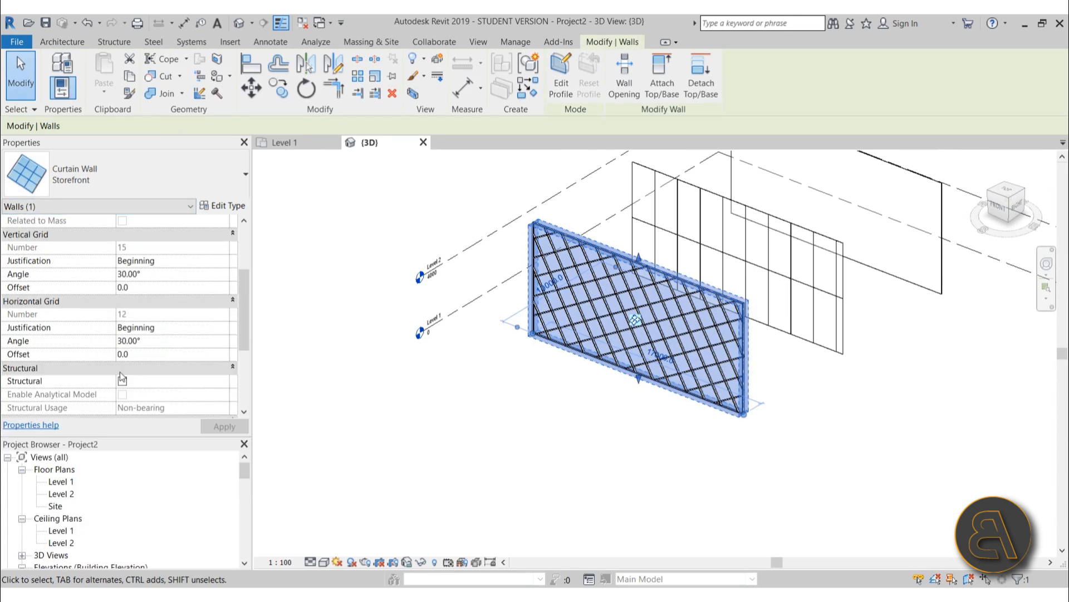
{"action": "left_click", "coordinate": [173, 274]}
{"action": "type", "text": "0"}
{"action": "key", "text": "Return"}
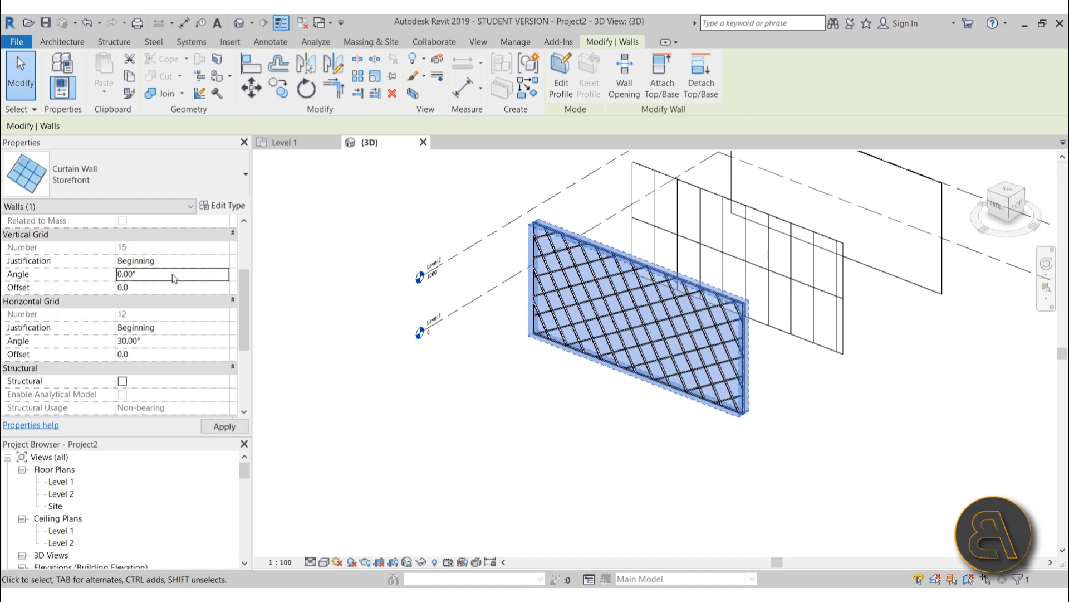
{"action": "left_click", "coordinate": [580, 425]}
{"action": "scroll", "coordinate": [608, 325], "scroll_direction": "up", "scroll_amount": 5}
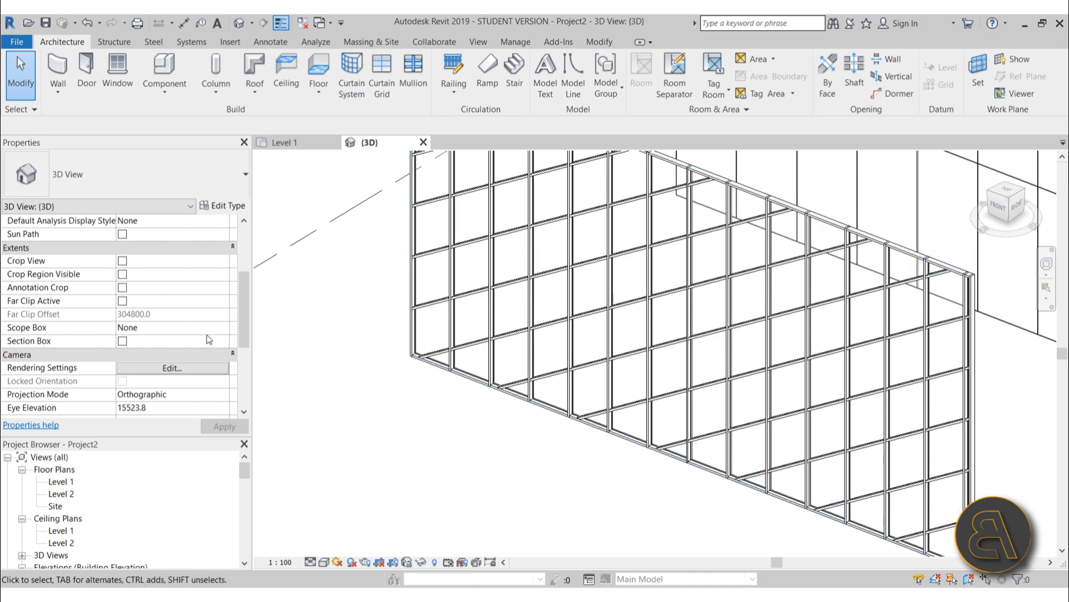
Set the Storefront wall's horizontal grid angle to 0°, apply the change, and deselect the wall
{"action": "scroll", "coordinate": [179, 297], "scroll_direction": "up", "scroll_amount": 2}
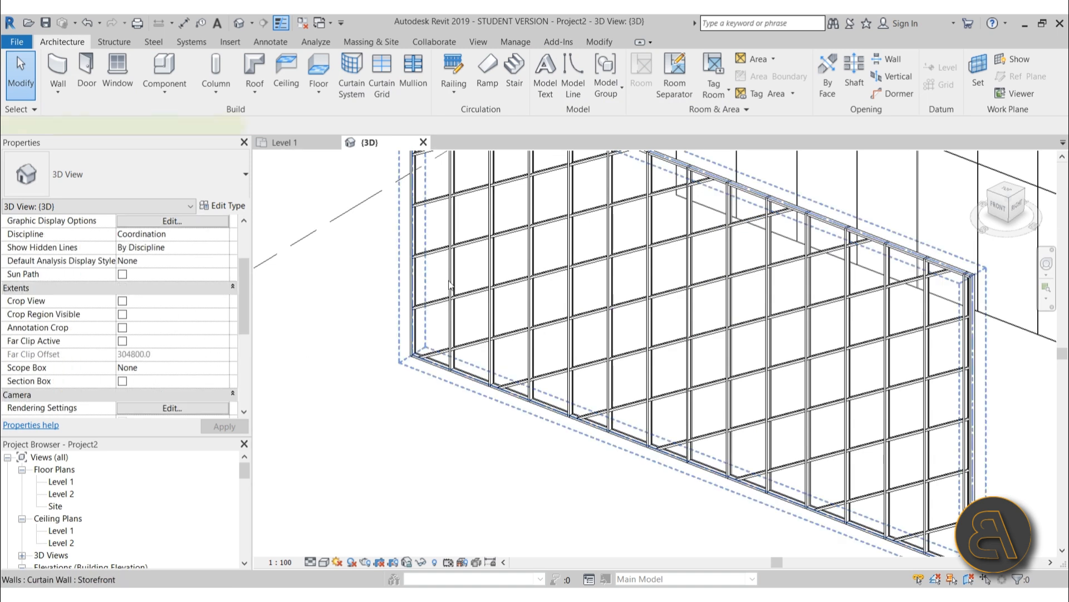
{"action": "left_click", "coordinate": [414, 311]}
{"action": "scroll", "coordinate": [148, 345], "scroll_direction": "up", "scroll_amount": 1}
{"action": "scroll", "coordinate": [149, 344], "scroll_direction": "down", "scroll_amount": 2}
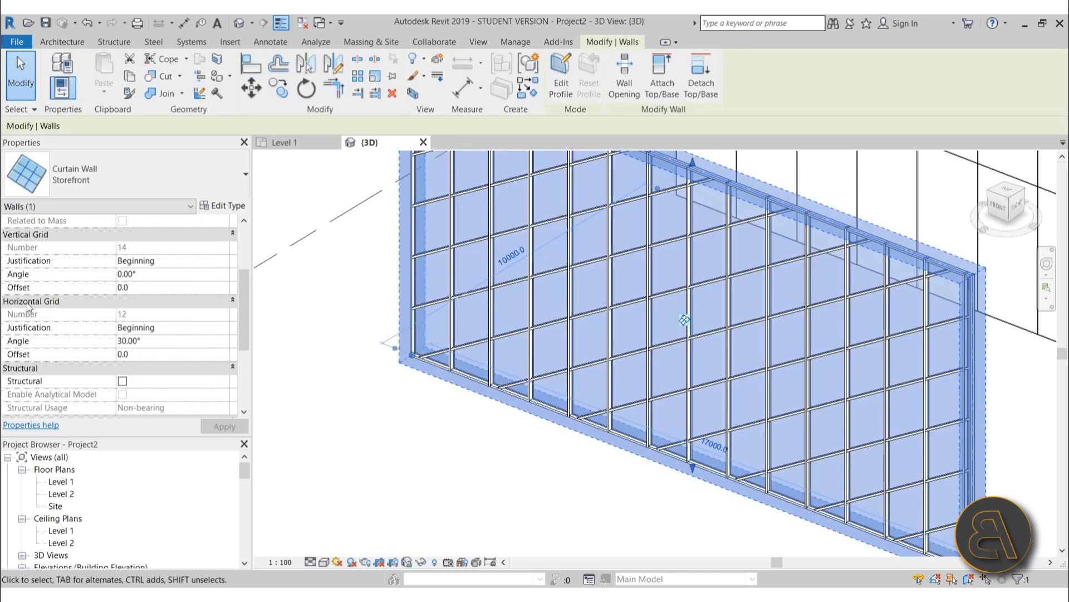
{"action": "left_click", "coordinate": [159, 341]}
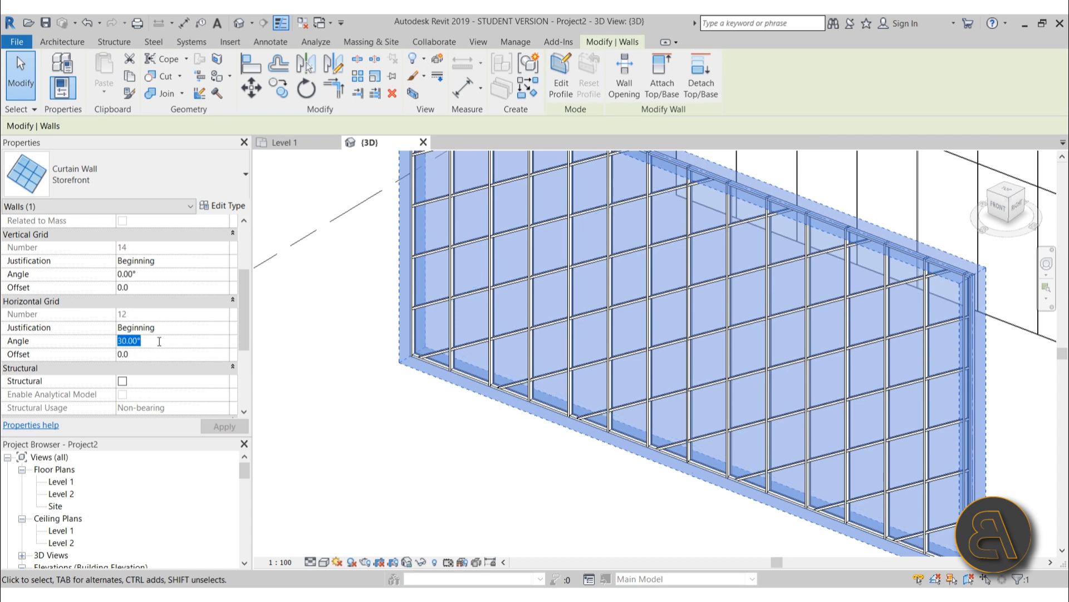
{"action": "type", "text": "0"}
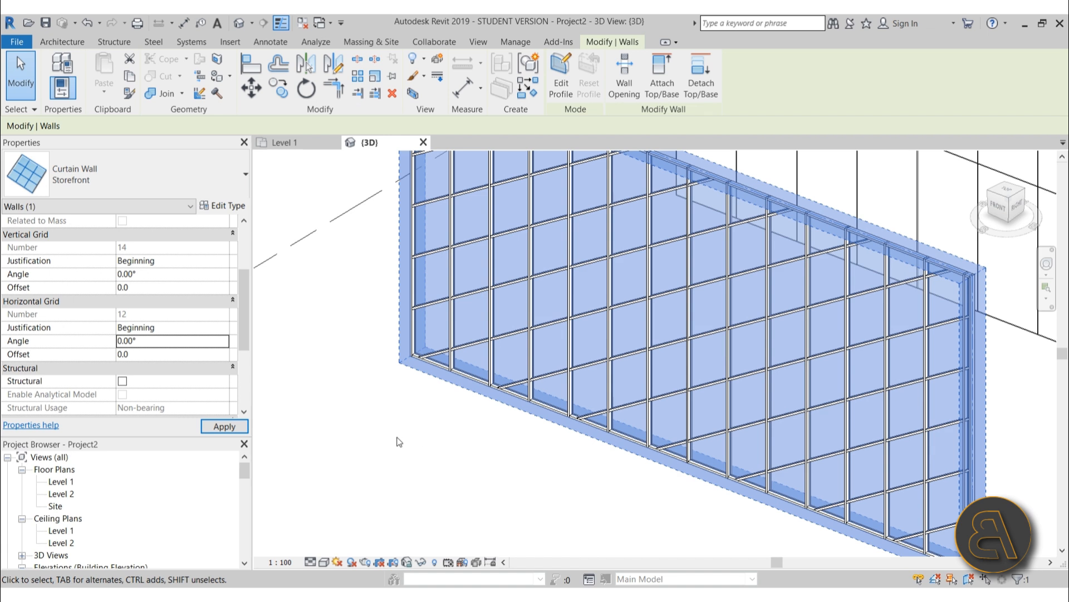
{"action": "left_click", "coordinate": [228, 426]}
{"action": "left_click", "coordinate": [401, 439]}
Delete the Storefront curtain wall from the 3D view
{"action": "scroll", "coordinate": [504, 370], "scroll_direction": "down", "scroll_amount": 2}
{"action": "middle_click_drag", "start_coordinate": [560, 377], "coordinate": [510, 363]}
{"action": "scroll", "coordinate": [510, 363], "scroll_direction": "down", "scroll_amount": 2}
{"action": "middle_click_drag", "start_coordinate": [592, 379], "coordinate": [553, 390]}
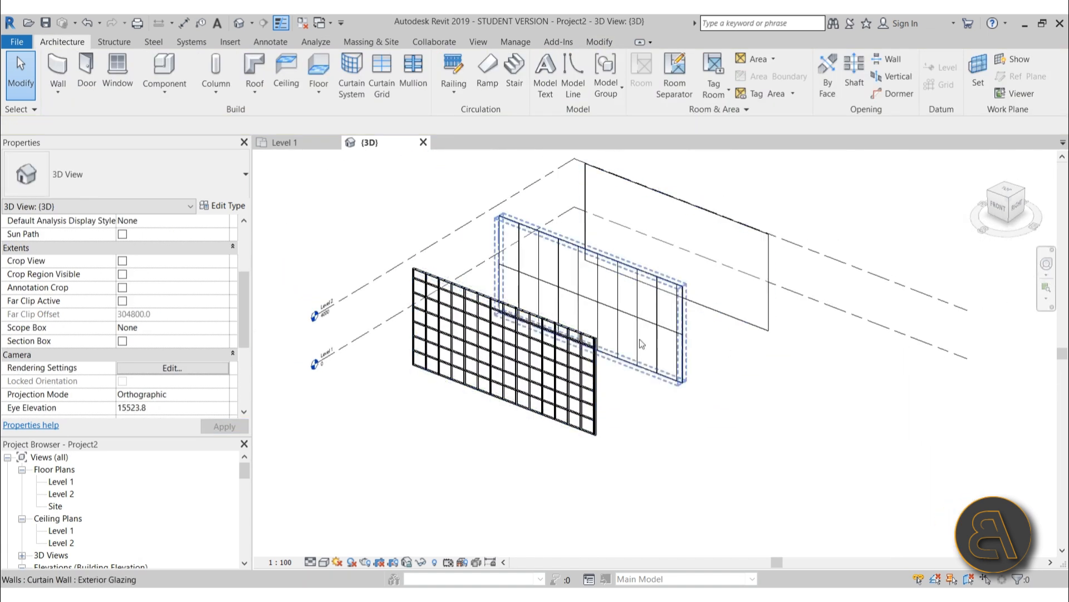
{"action": "left_click", "coordinate": [553, 418]}
{"action": "left_click", "coordinate": [554, 443]}
{"action": "left_click", "coordinate": [566, 426]}
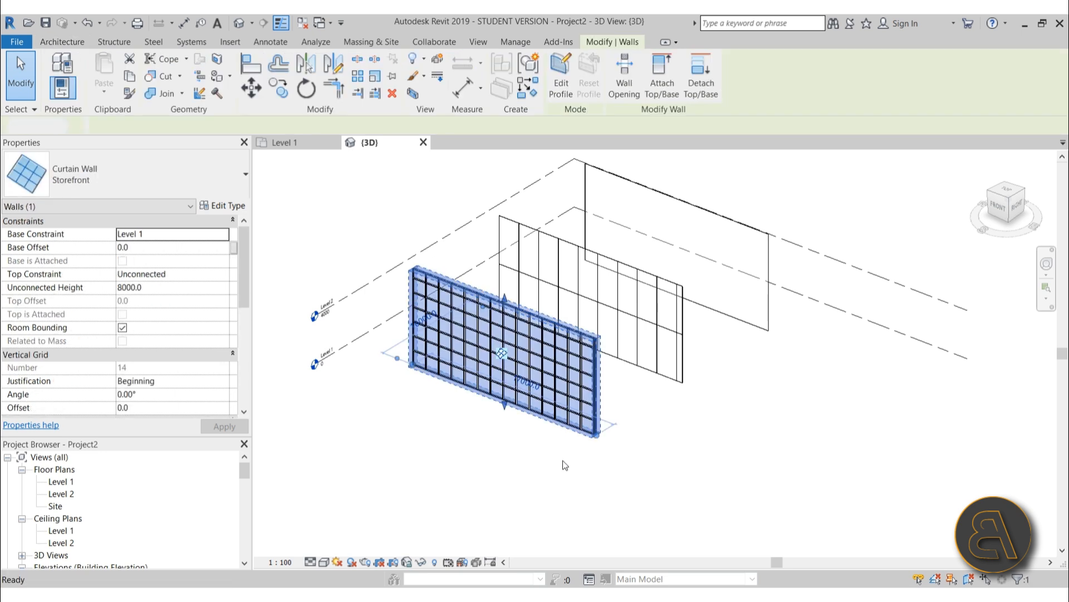
{"action": "key", "text": "Delete"}
Delete the Exterior Glazing curtain wall, leaving only the plain Curtain Wall type
{"action": "left_click", "coordinate": [630, 367]}
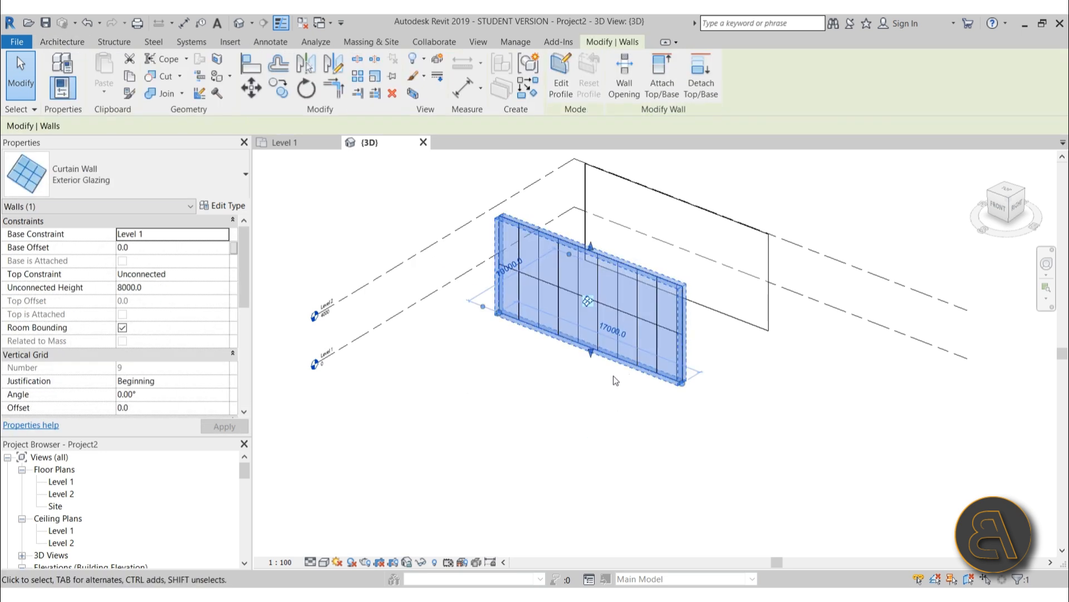
{"action": "left_click", "coordinate": [614, 375]}
{"action": "scroll", "coordinate": [607, 334], "scroll_direction": "up", "scroll_amount": 5}
{"action": "left_click", "coordinate": [606, 322]}
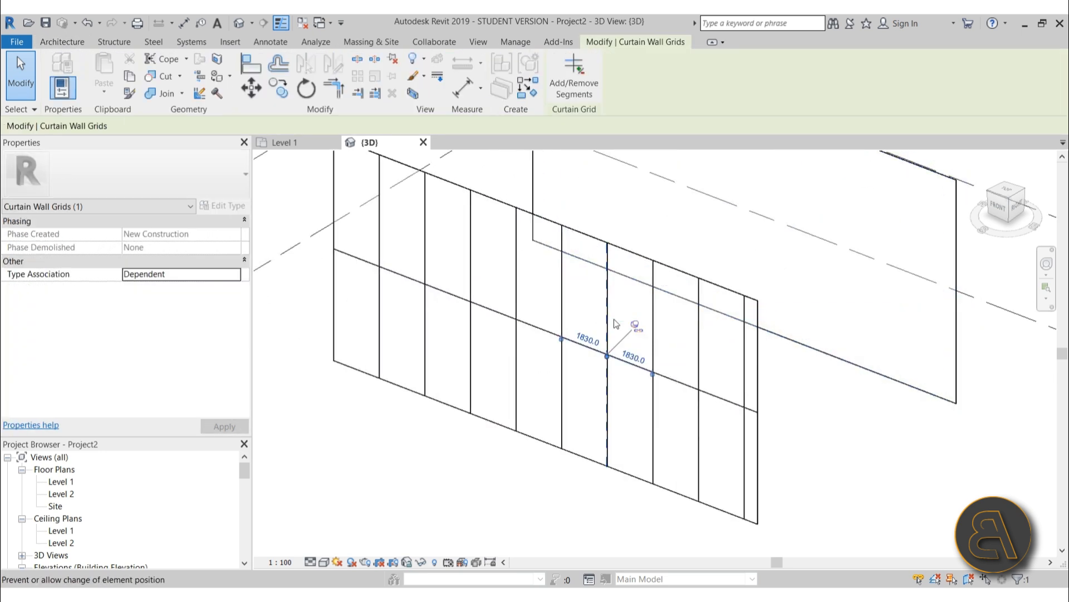
{"action": "left_click", "coordinate": [546, 486]}
{"action": "left_click", "coordinate": [554, 460]}
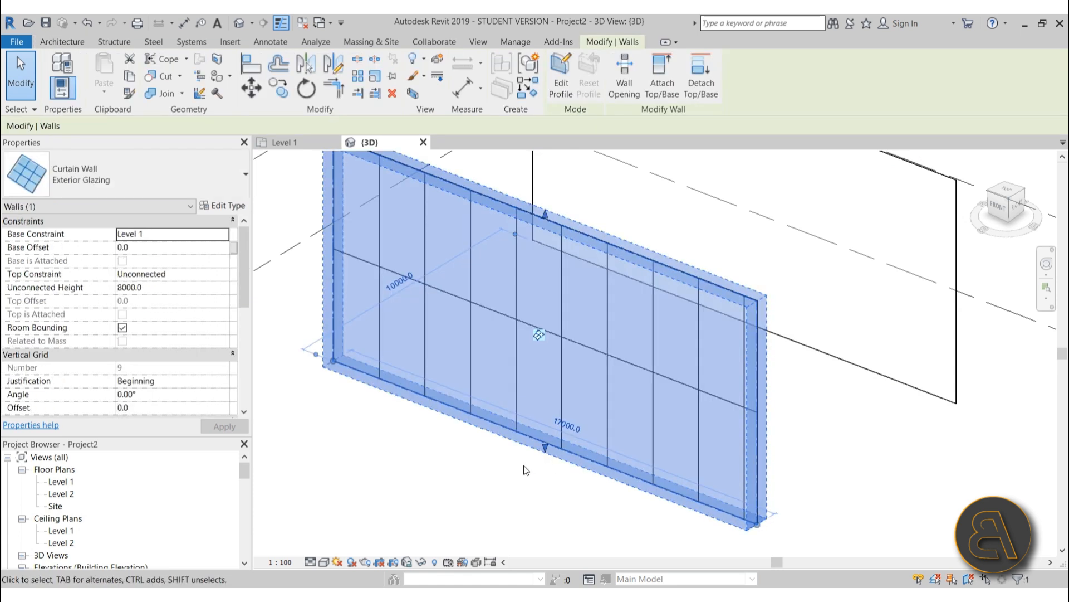
{"action": "key", "text": "Delete"}
Bring the remaining plain curtain wall into view and dismiss the save reminder without saving the project
{"action": "scroll", "coordinate": [663, 301], "scroll_direction": "down", "scroll_amount": 4}
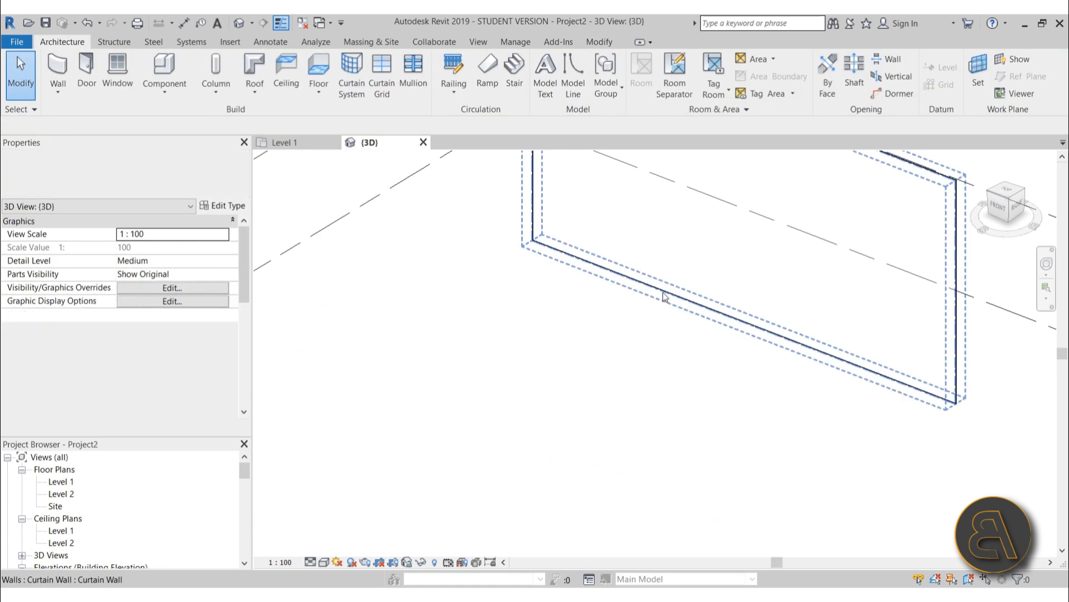
{"action": "left_click", "coordinate": [665, 300]}
{"action": "left_click_drag", "start_coordinate": [612, 331], "coordinate": [594, 353]}
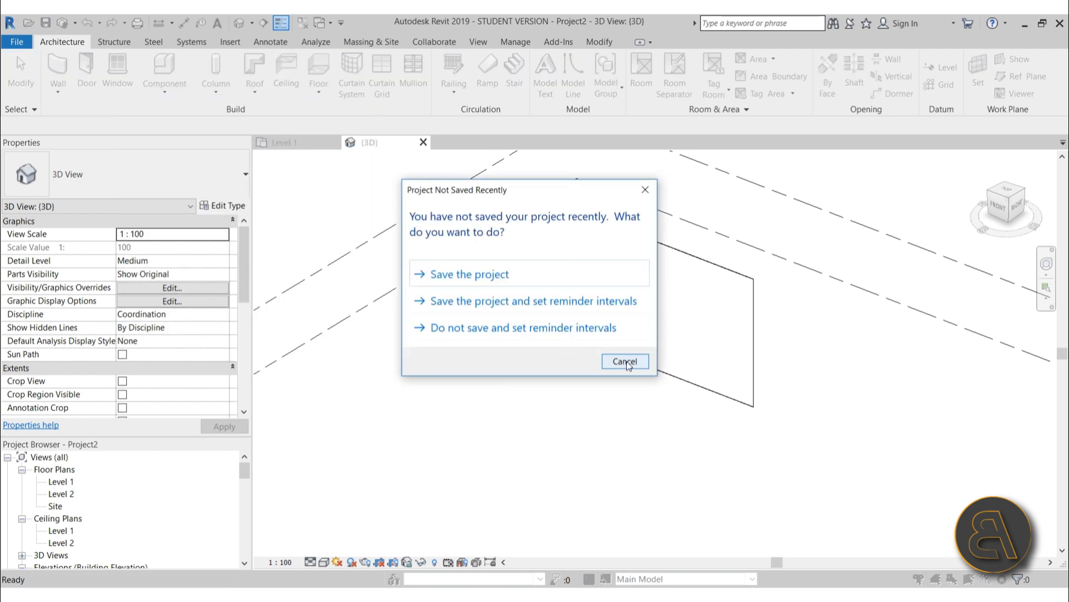
{"action": "left_click", "coordinate": [626, 361]}
Place three all-segment vertical grid lines on the plain curtain wall, spaced about 4600, 3200 and 2400 mm apart from its left end
{"action": "middle_click_drag", "start_coordinate": [585, 282], "coordinate": [578, 318]}
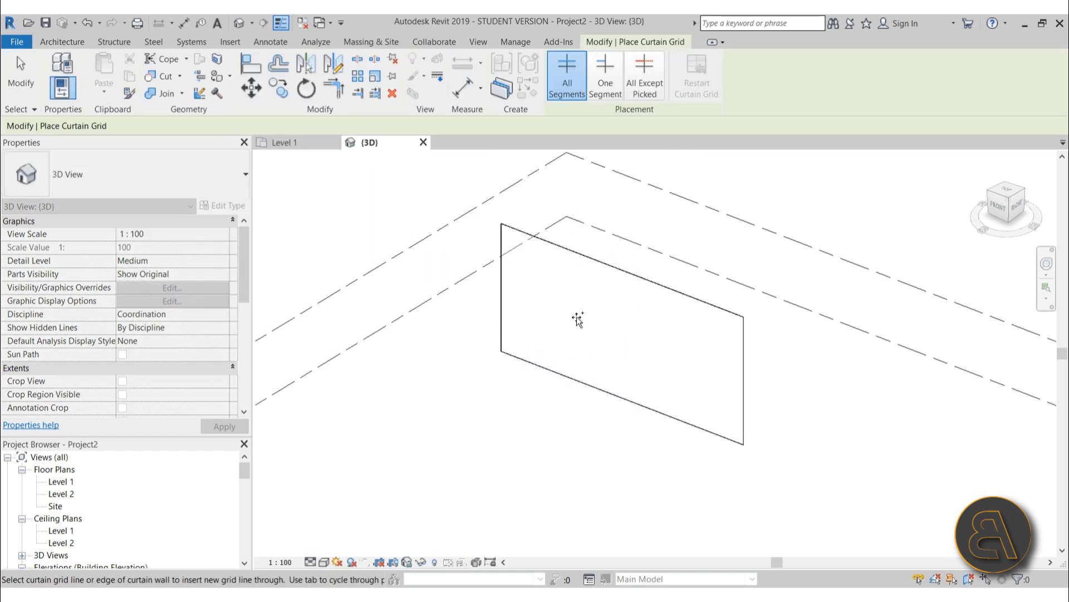
{"action": "scroll", "coordinate": [594, 323], "scroll_direction": "up", "scroll_amount": 3}
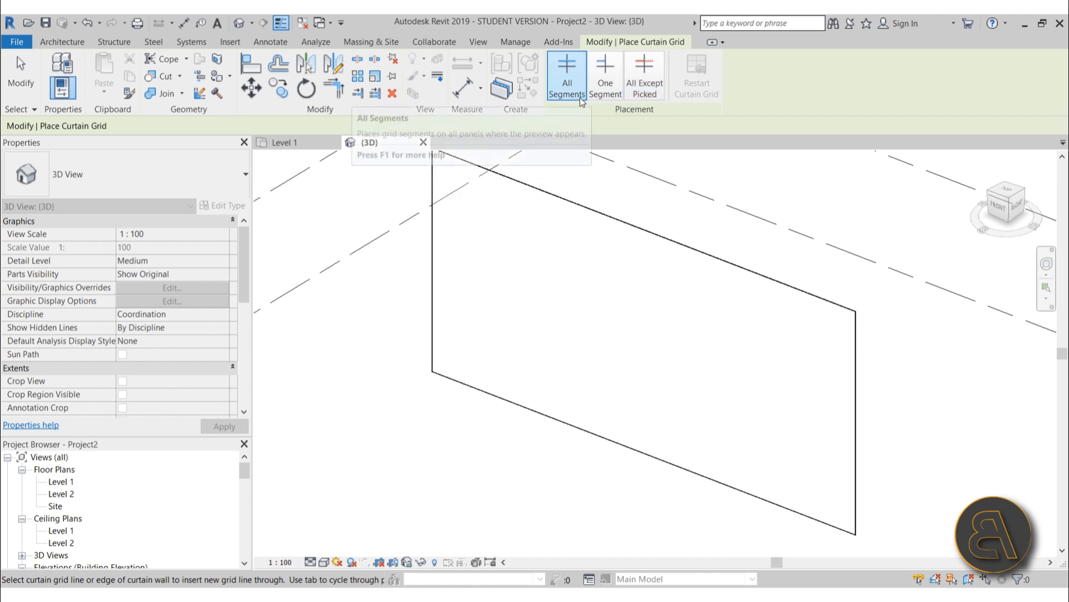
{"action": "left_click", "coordinate": [580, 97]}
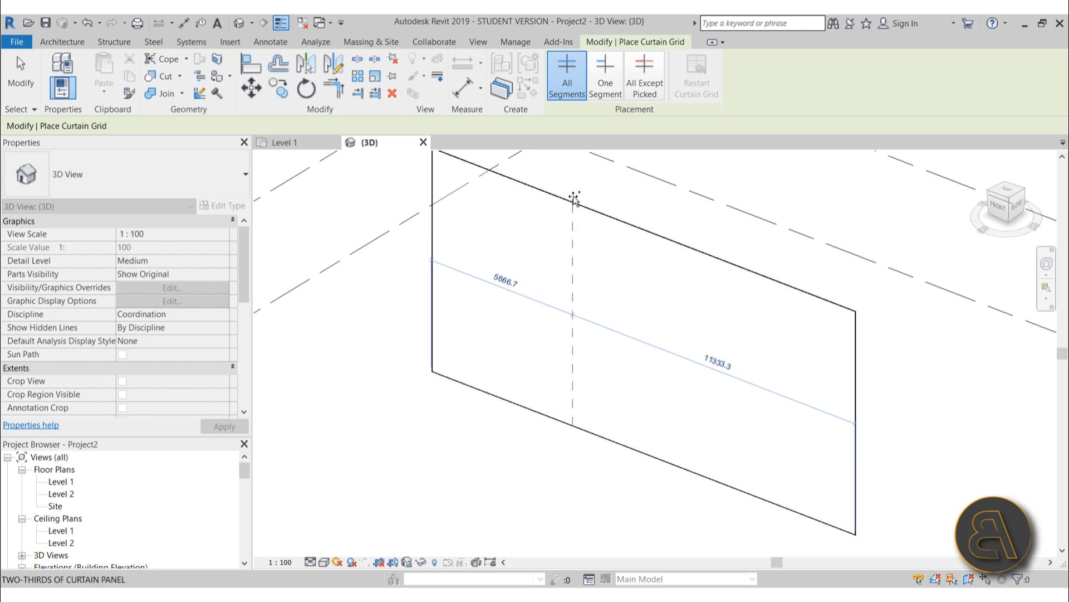
{"action": "left_click", "coordinate": [547, 193]}
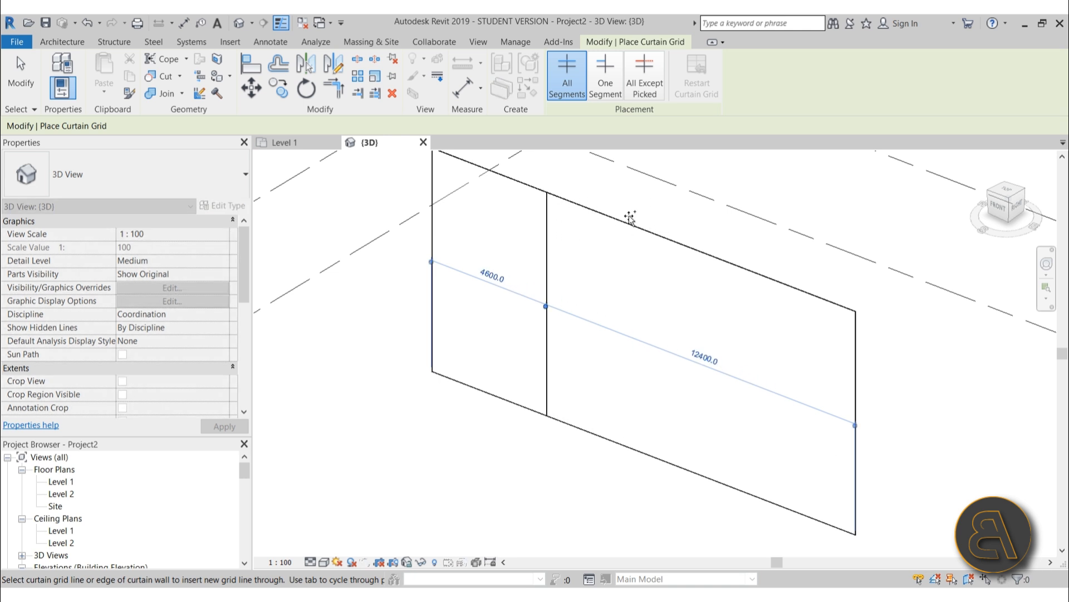
{"action": "left_click", "coordinate": [627, 223]}
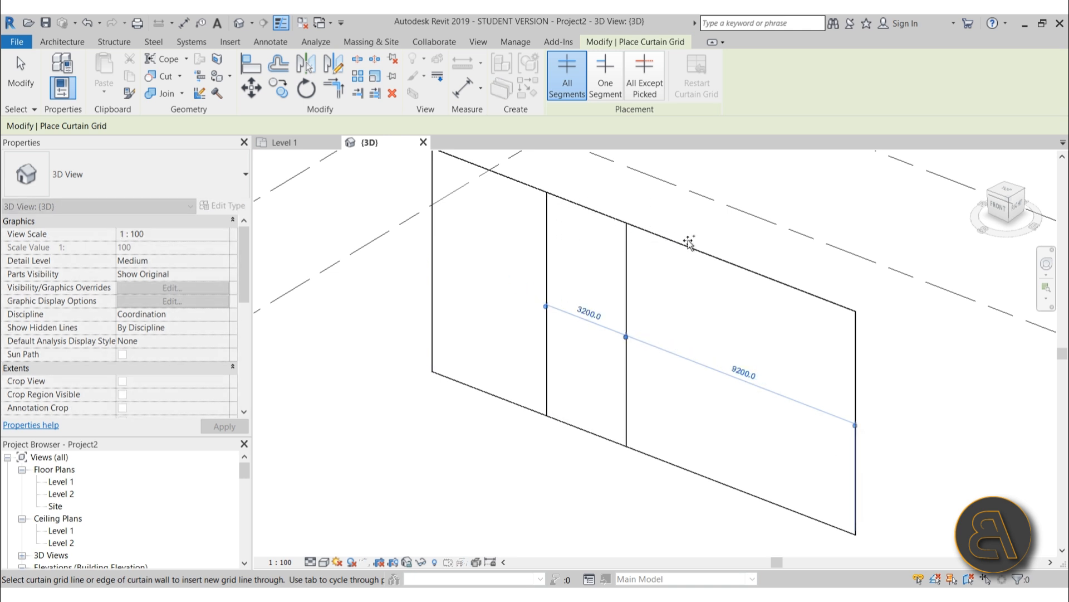
{"action": "left_click", "coordinate": [687, 245]}
Place two all-segment horizontal grid lines, one about 2667 mm above the wall's base and another about 2300 mm above it
{"action": "left_click", "coordinate": [854, 459]}
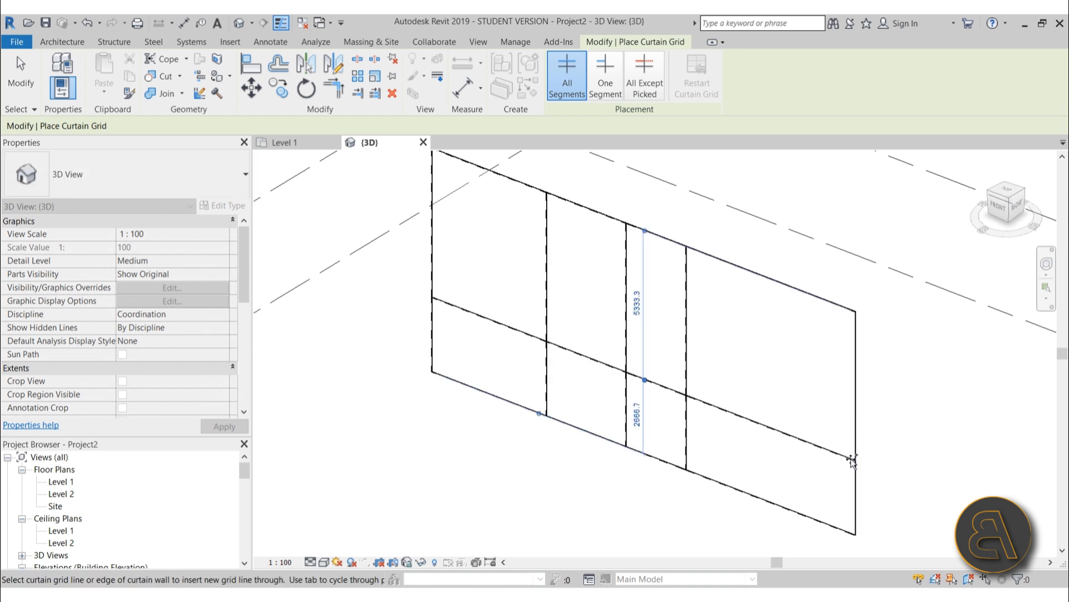
{"action": "left_click", "coordinate": [856, 396]}
{"action": "key", "text": "Escape"}
{"action": "key", "text": "Escape"}
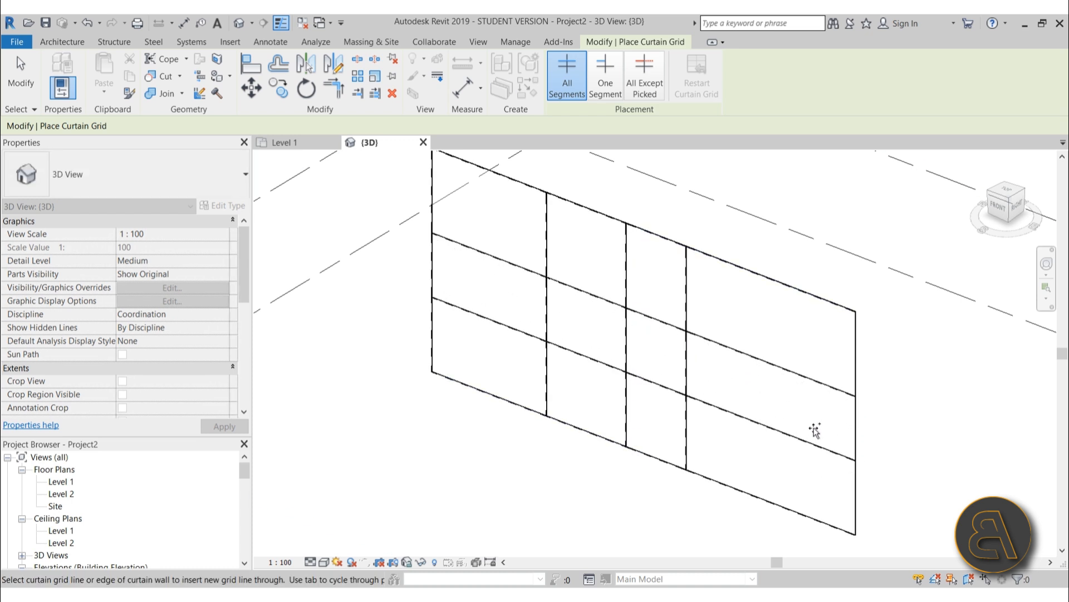
Set the upper horizontal grid line's distance from the wall's top edge to 2000 mm
{"action": "left_click", "coordinate": [769, 366]}
{"action": "scroll", "coordinate": [640, 279], "scroll_direction": "up", "scroll_amount": 2}
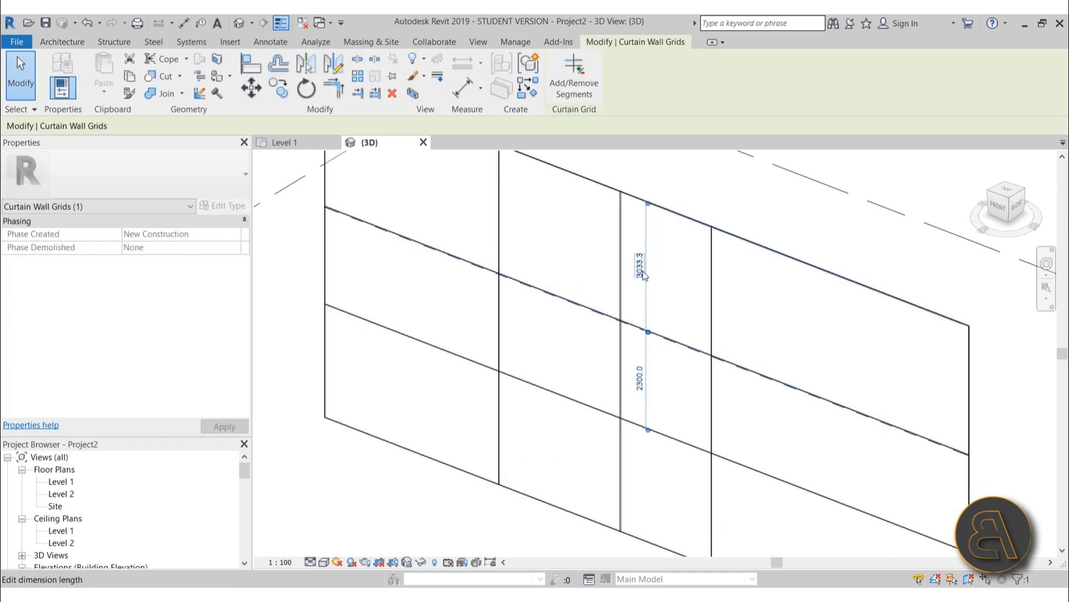
{"action": "left_click", "coordinate": [640, 266]}
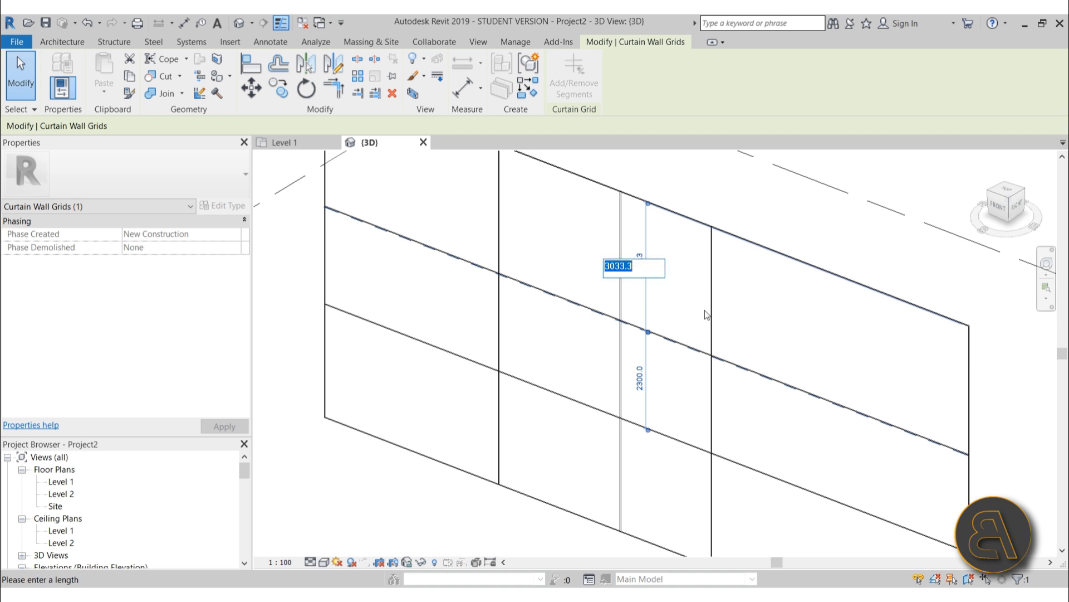
{"action": "type", "text": "2000"}
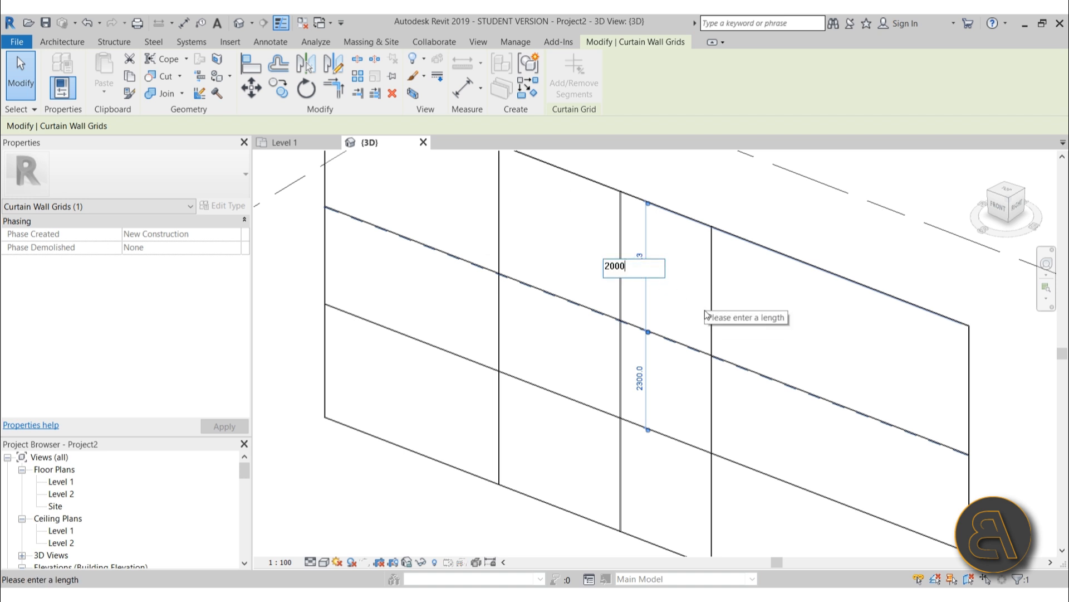
{"action": "key", "text": "Return"}
{"action": "left_click", "coordinate": [756, 409]}
Set the lower horizontal grid line's distance from the wall's base to 2000 mm
{"action": "scroll", "coordinate": [757, 409], "scroll_direction": "down", "scroll_amount": 1}
{"action": "middle_click_drag", "start_coordinate": [757, 409], "coordinate": [660, 272]}
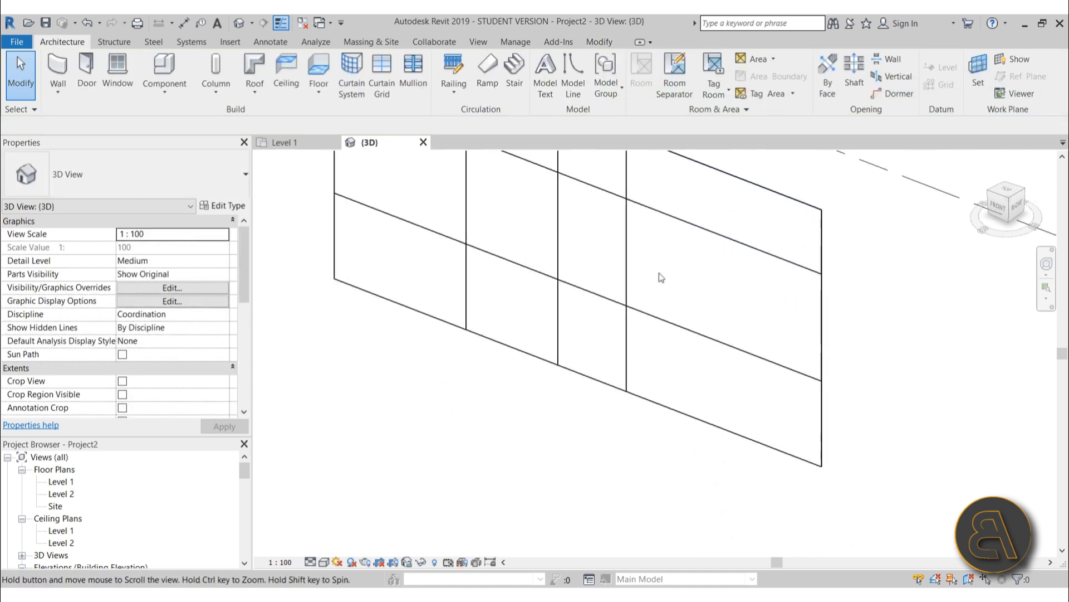
{"action": "left_click", "coordinate": [656, 313]}
{"action": "left_click", "coordinate": [655, 317]}
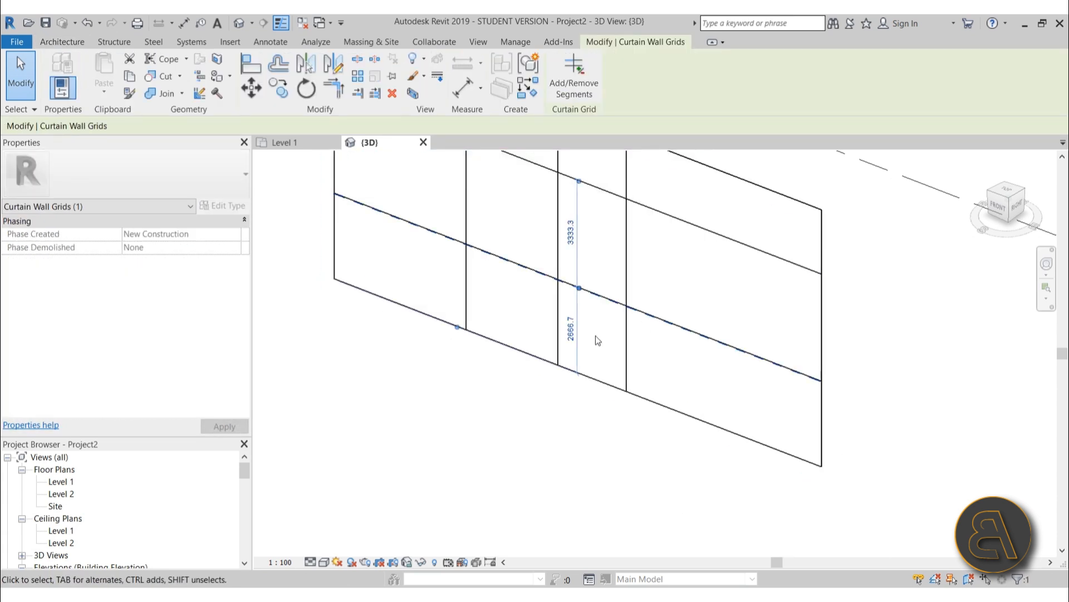
{"action": "left_click", "coordinate": [571, 328]}
{"action": "type", "text": "2000"}
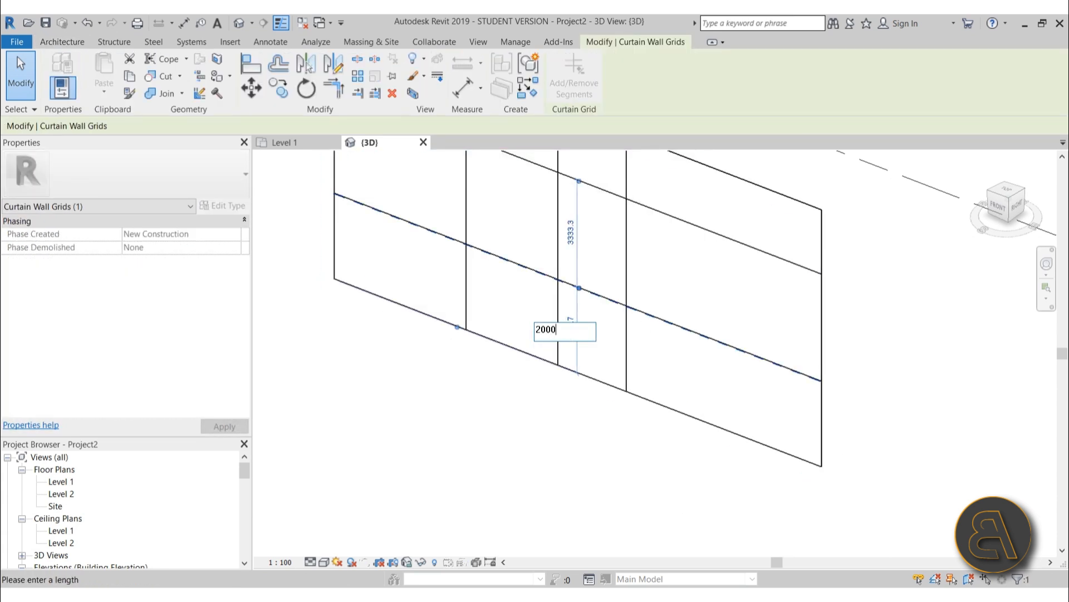
{"action": "key", "text": "Return"}
{"action": "left_click", "coordinate": [571, 406]}
Move the first vertical grid line toward the wall's left end and set its distance from that end to 3000 mm
{"action": "scroll", "coordinate": [522, 333], "scroll_direction": "down", "scroll_amount": 1}
{"action": "middle_click_drag", "start_coordinate": [522, 333], "coordinate": [660, 453]}
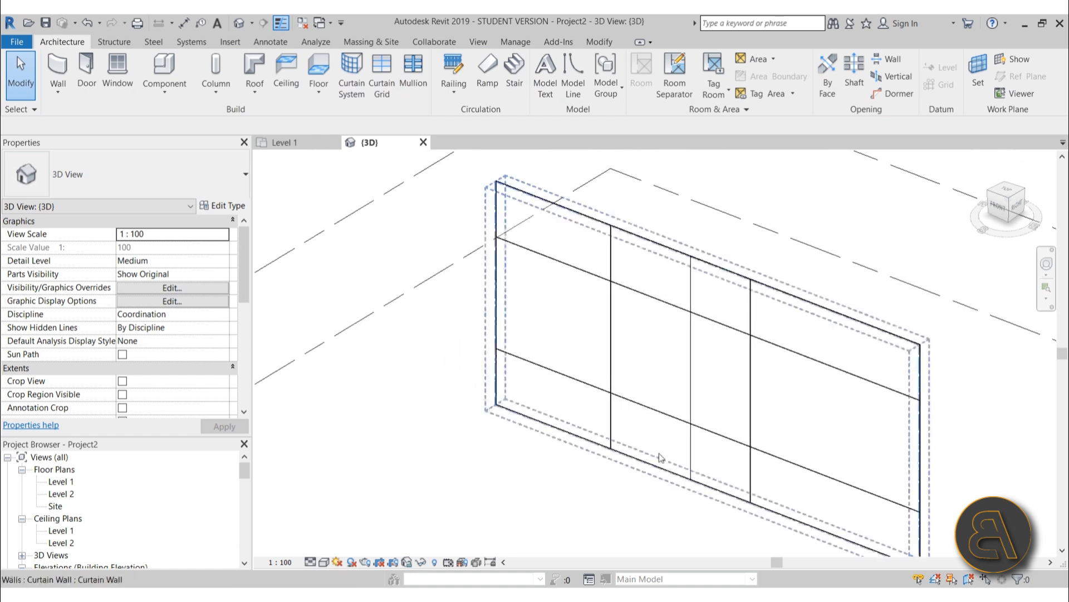
{"action": "left_click", "coordinate": [611, 367]}
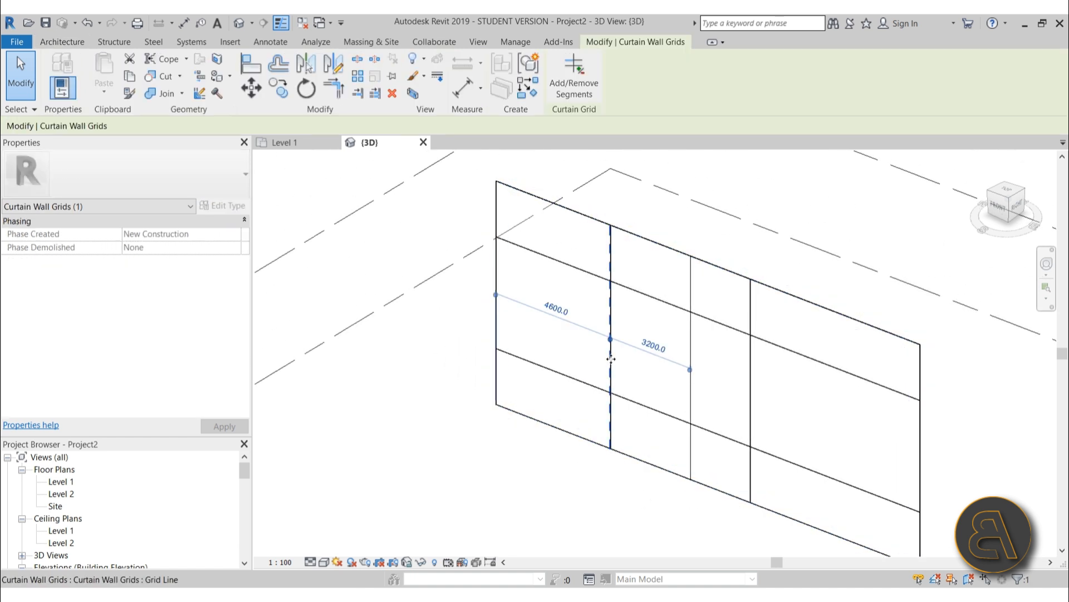
{"action": "left_click_drag", "start_coordinate": [611, 358], "coordinate": [549, 346]}
{"action": "left_click", "coordinate": [531, 301]}
{"action": "type", "text": "3"}
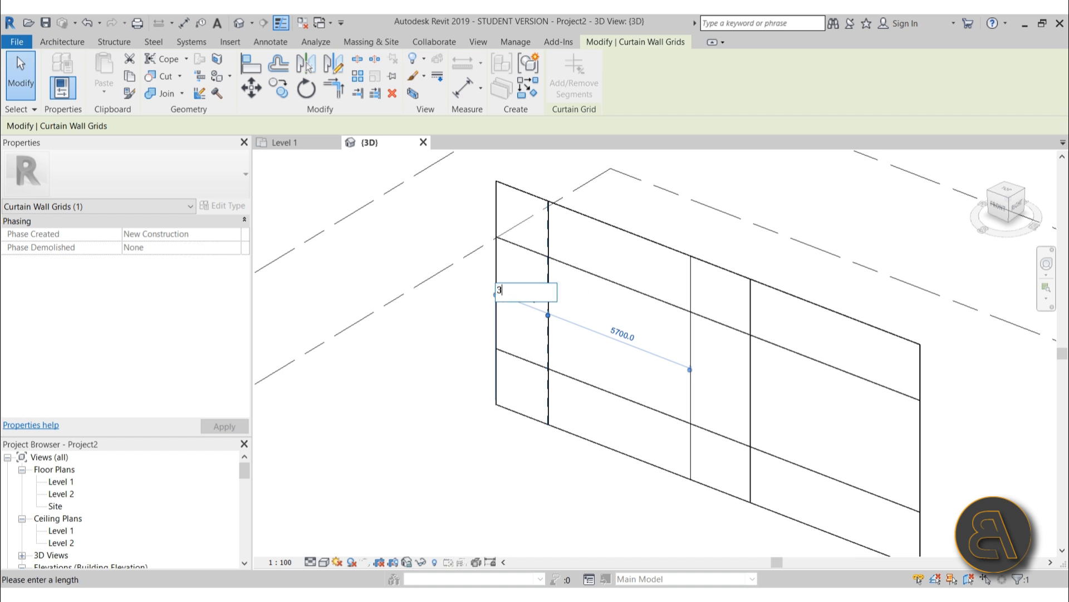
{"action": "type", "text": "000"}
{"action": "key", "text": "Return"}
{"action": "left_click", "coordinate": [629, 358]}
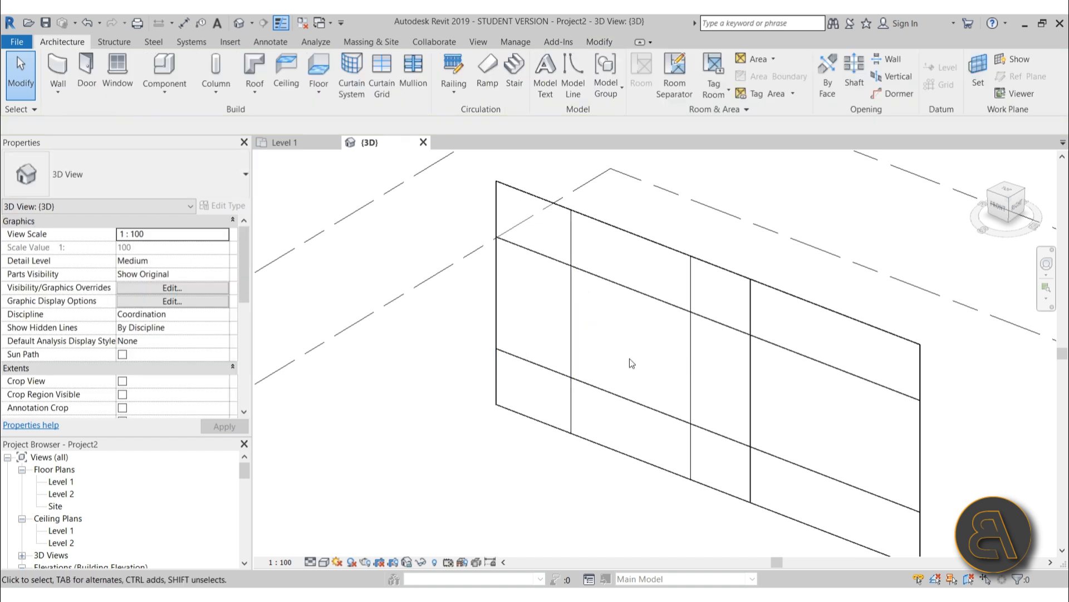
Move the second vertical grid line closer to the first and set the spacing between them to 3000 mm
{"action": "scroll", "coordinate": [656, 384], "scroll_direction": "down", "scroll_amount": 1}
{"action": "middle_click_drag", "start_coordinate": [656, 384], "coordinate": [546, 262]}
{"action": "scroll", "coordinate": [546, 263], "scroll_direction": "up", "scroll_amount": 1}
{"action": "left_click", "coordinate": [573, 268]}
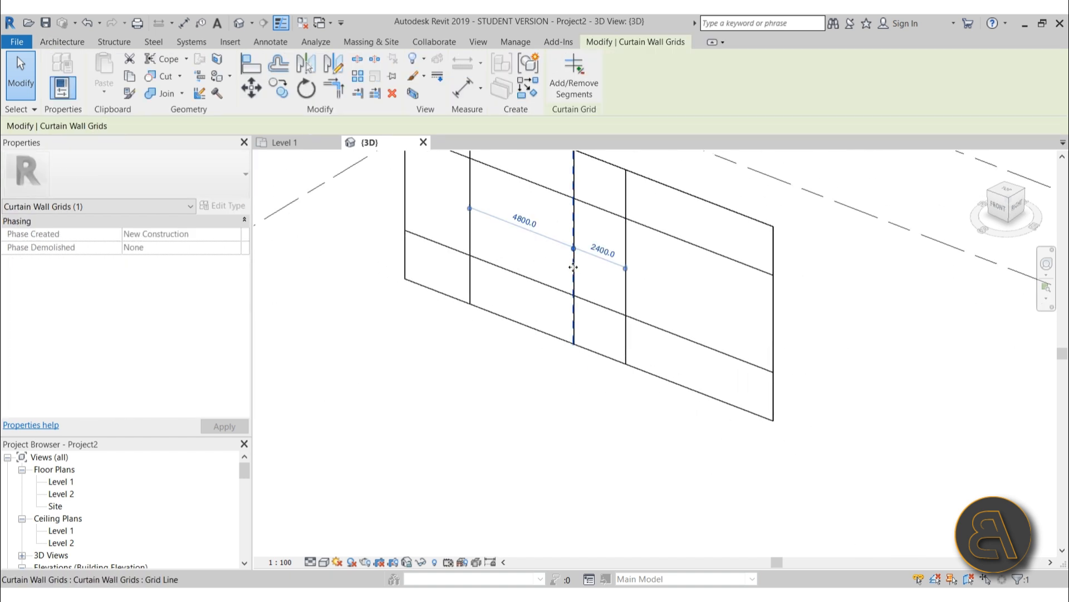
{"action": "left_click_drag", "start_coordinate": [573, 268], "coordinate": [535, 255]}
{"action": "left_click", "coordinate": [507, 213]}
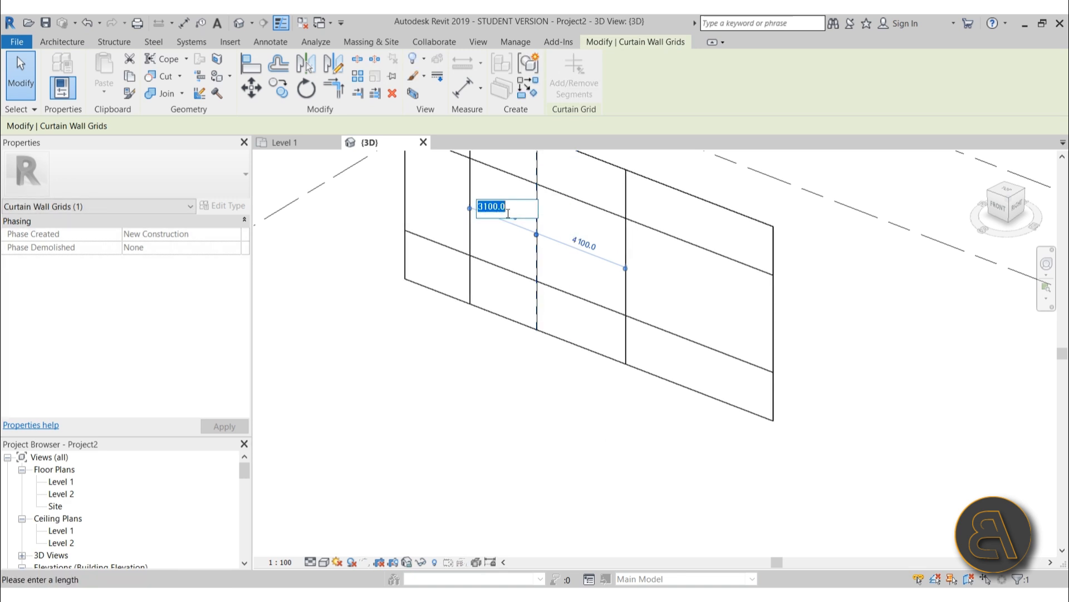
{"action": "type", "text": "300"}
{"action": "key", "text": "Return"}
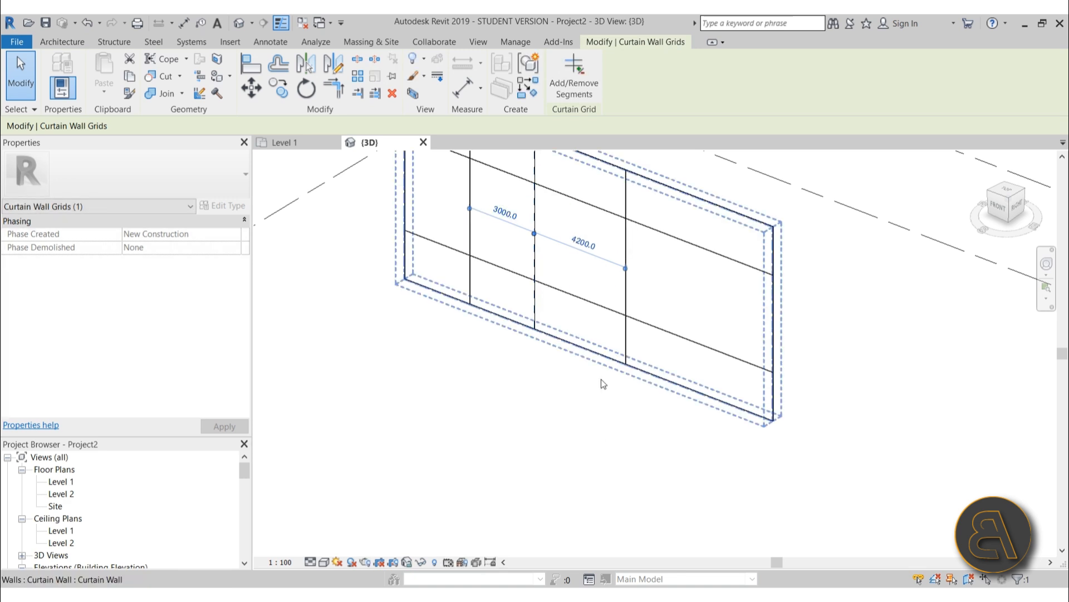
{"action": "left_click", "coordinate": [523, 418]}
Move the third vertical grid line to about 1000 mm from the second one and deselect it
{"action": "middle_click_drag", "start_coordinate": [572, 256], "coordinate": [596, 382]}
{"action": "scroll", "coordinate": [596, 382], "scroll_direction": "up", "scroll_amount": 1}
{"action": "scroll", "coordinate": [596, 384], "scroll_direction": "up", "scroll_amount": 1}
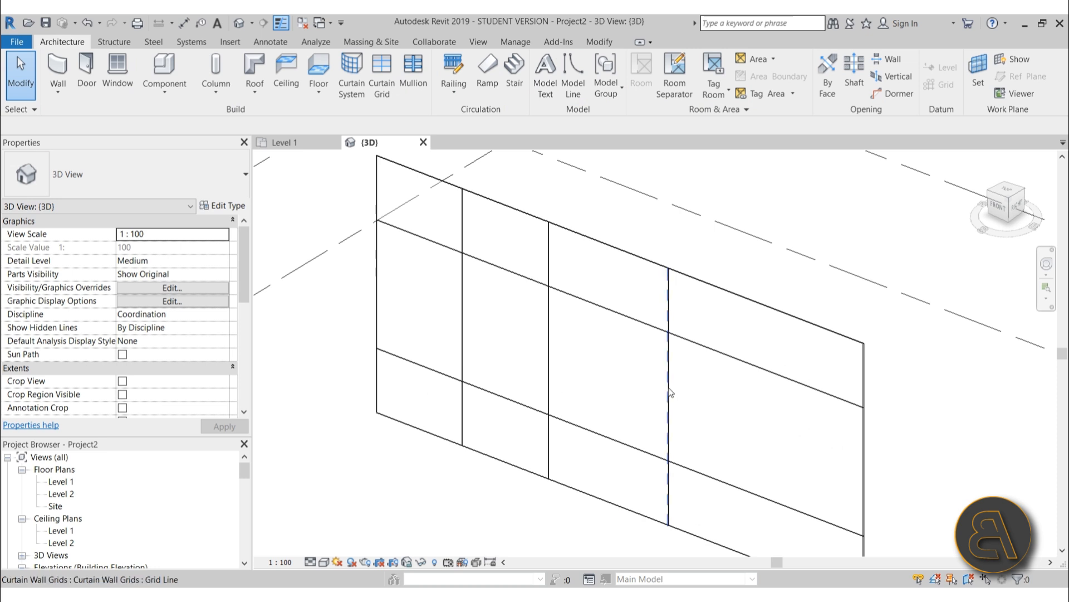
{"action": "left_click_drag", "start_coordinate": [668, 393], "coordinate": [577, 362]}
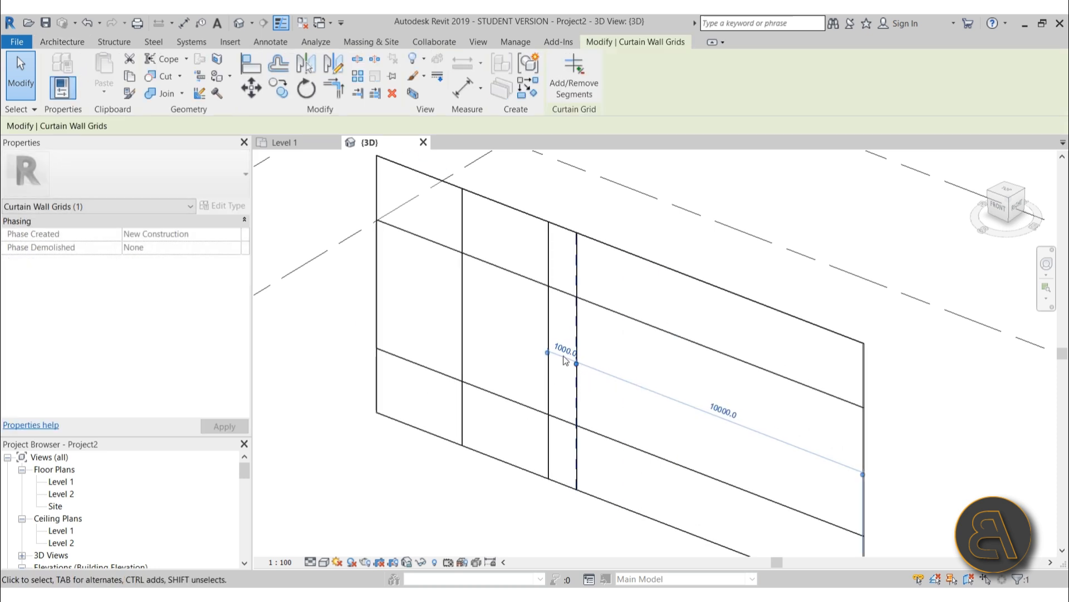
{"action": "left_click", "coordinate": [603, 410]}
{"action": "scroll", "coordinate": [604, 409], "scroll_direction": "down", "scroll_amount": 1}
{"action": "middle_click_drag", "start_coordinate": [580, 475], "coordinate": [696, 412], "text": "shift"}
{"action": "middle_click_drag", "start_coordinate": [463, 454], "coordinate": [710, 340]}
{"action": "scroll", "coordinate": [709, 335], "scroll_direction": "up", "scroll_amount": 2}
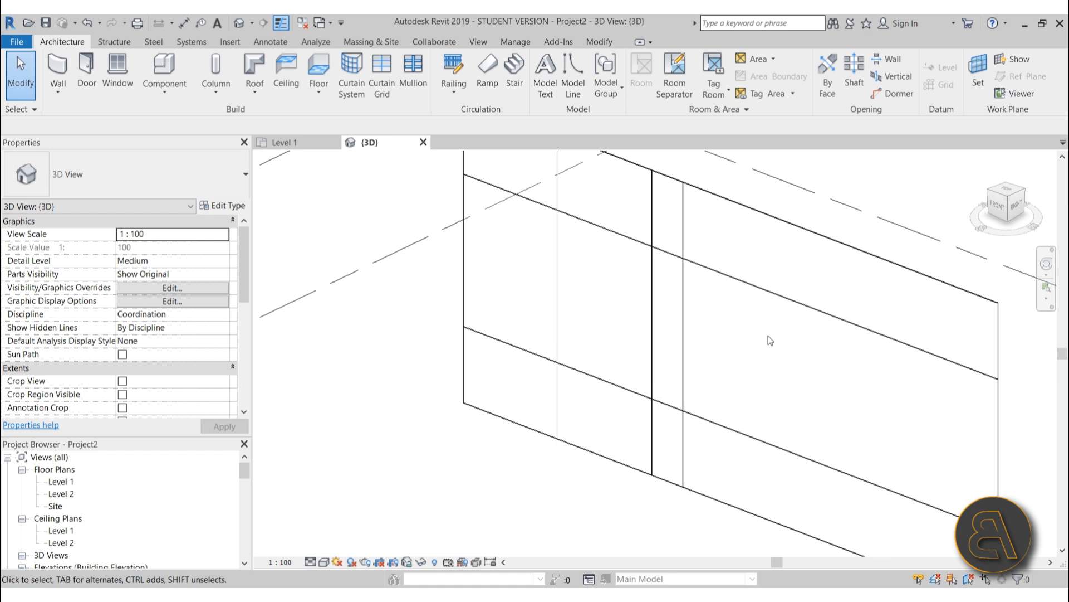
{"action": "left_click", "coordinate": [650, 318]}
{"action": "left_click", "coordinate": [609, 333]}
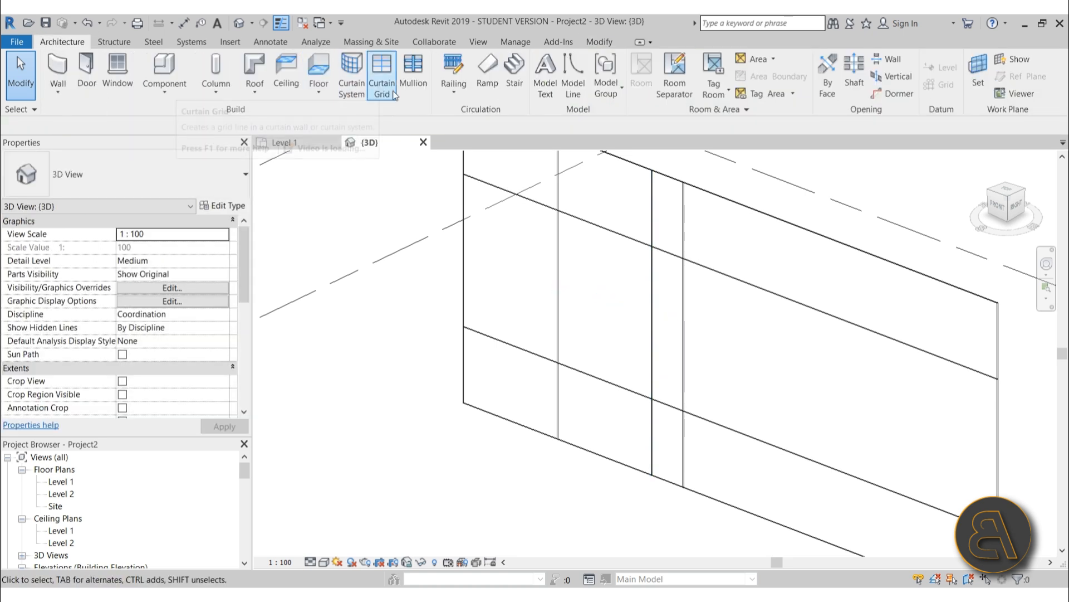
Place a one-segment vertical curtain grid line at the midpoint of the middle-row panel between the first and second vertical grid lines
{"action": "left_click", "coordinate": [382, 78]}
{"action": "middle_click_drag", "start_coordinate": [596, 221], "coordinate": [550, 225]}
{"action": "scroll", "coordinate": [550, 225], "scroll_direction": "down", "scroll_amount": 1}
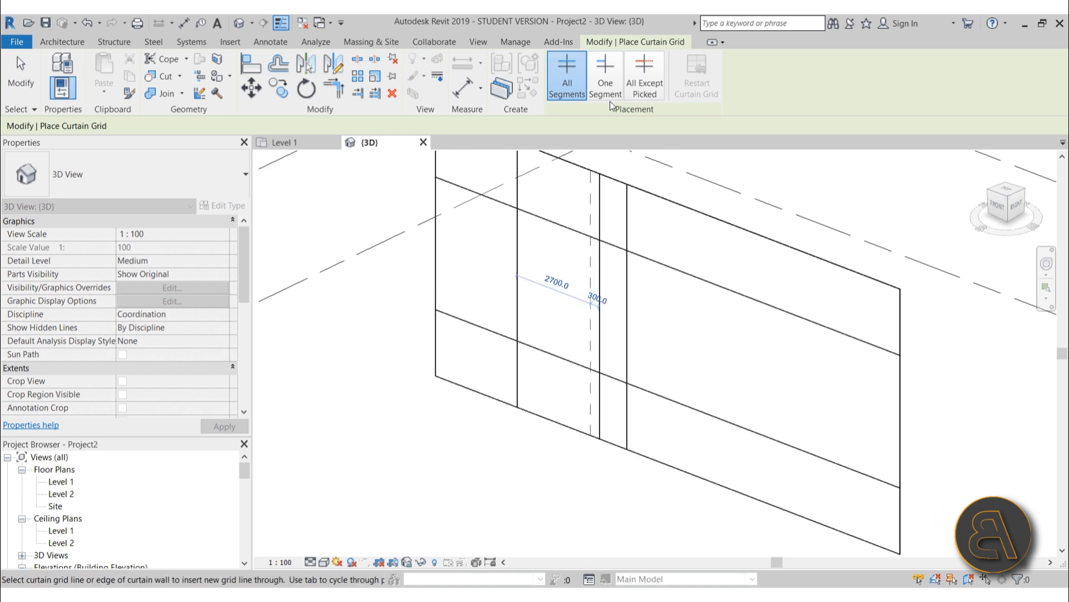
{"action": "left_click", "coordinate": [605, 77]}
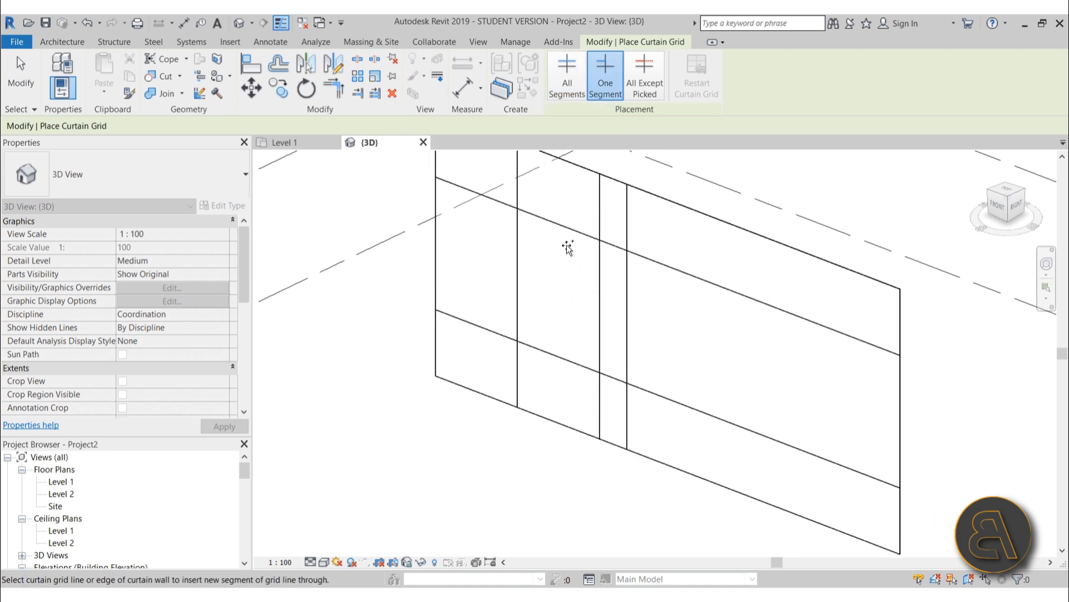
{"action": "scroll", "coordinate": [551, 238], "scroll_direction": "up", "scroll_amount": 3}
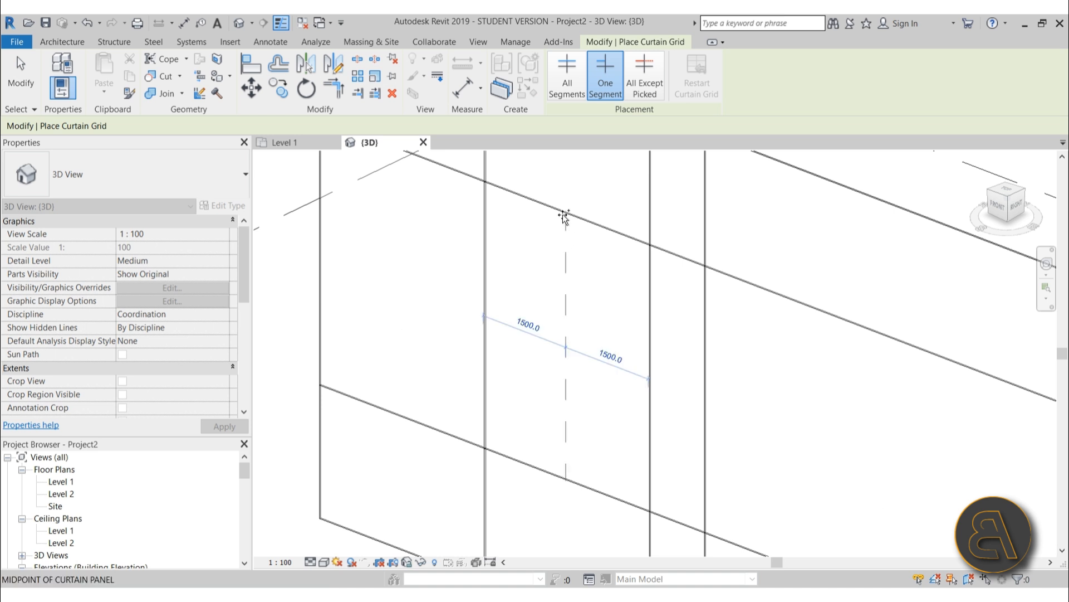
{"action": "scroll", "coordinate": [563, 216], "scroll_direction": "down", "scroll_amount": 3}
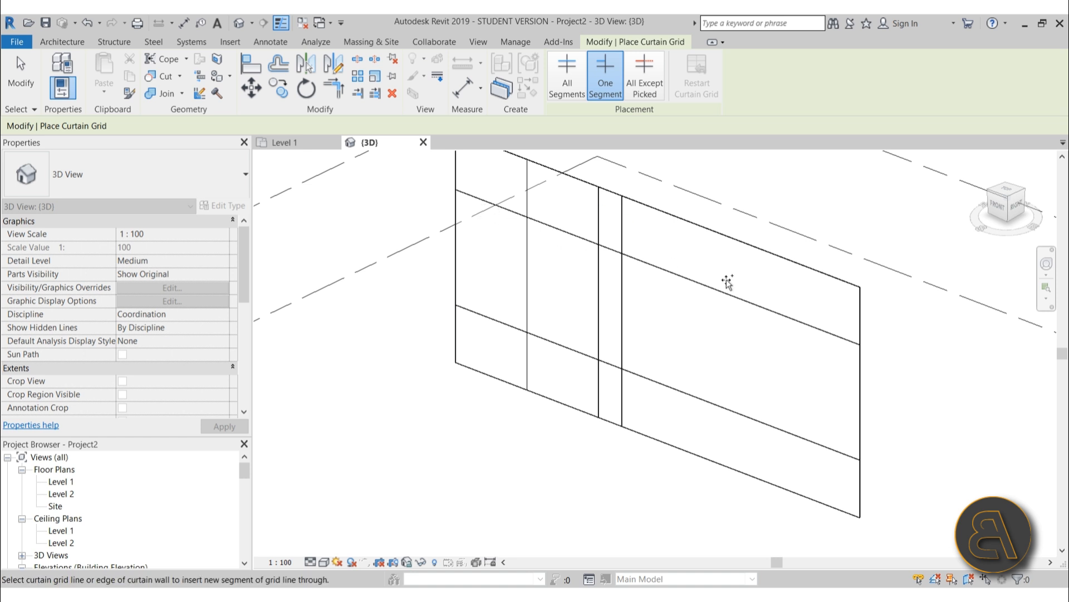
{"action": "scroll", "coordinate": [556, 259], "scroll_direction": "up", "scroll_amount": 2}
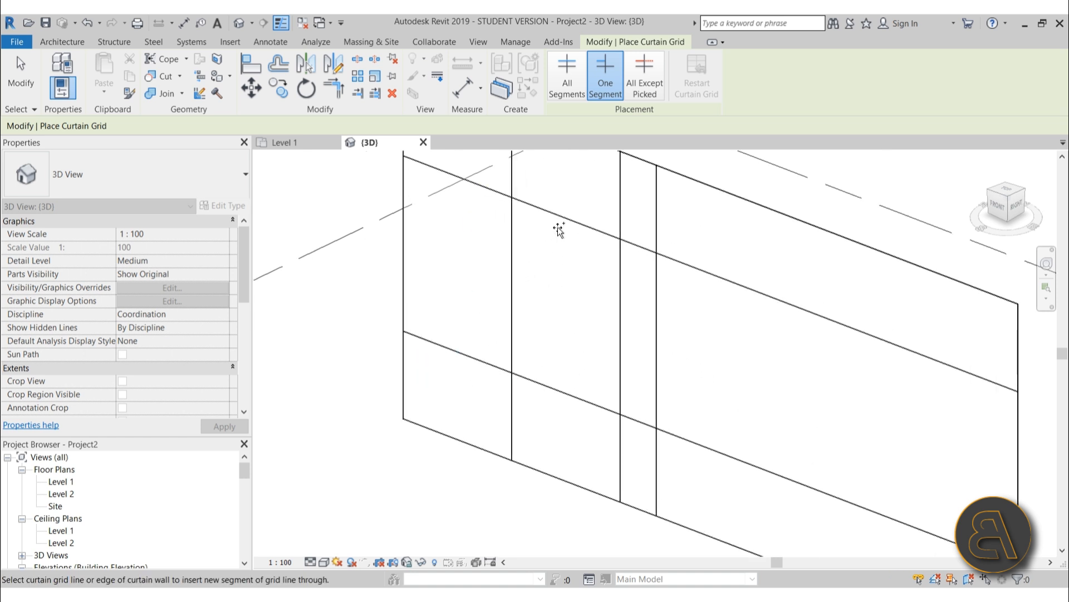
{"action": "left_click", "coordinate": [566, 221]}
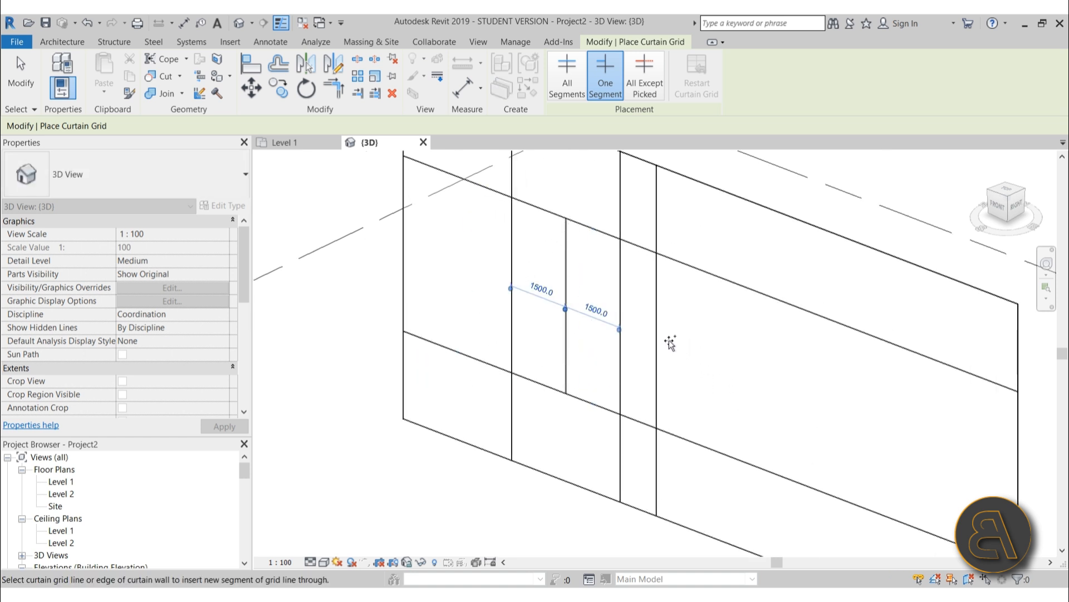
Split the large middle-row panel beyond the third vertical grid line with a horizontal segment at mid-height, 2000 mm from both adjoining grid lines
{"action": "scroll", "coordinate": [669, 351], "scroll_direction": "down", "scroll_amount": 1}
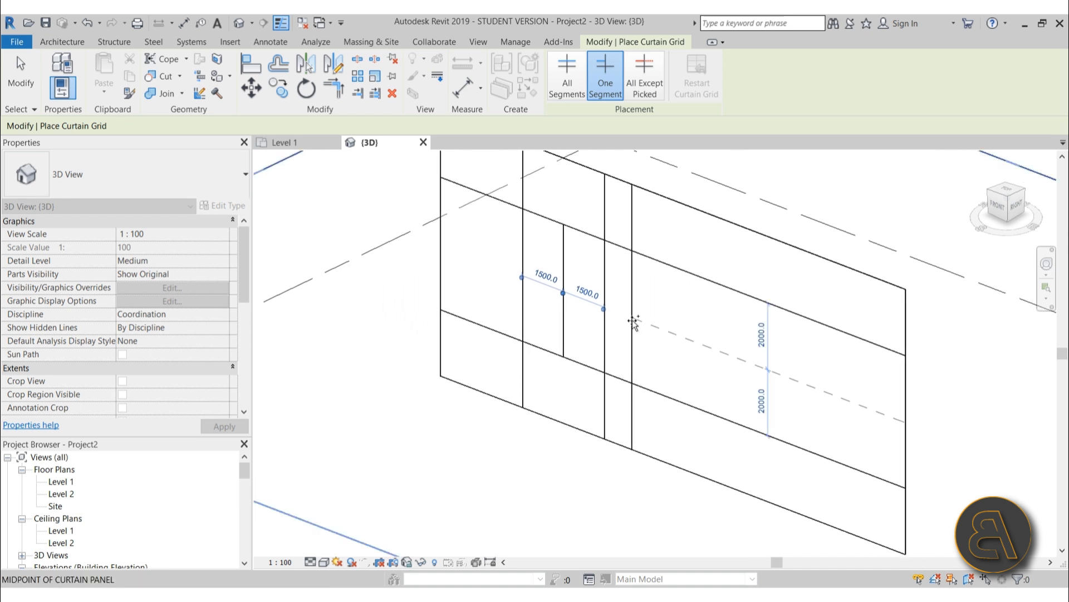
{"action": "left_click", "coordinate": [634, 323]}
{"action": "scroll", "coordinate": [632, 345], "scroll_direction": "down", "scroll_amount": 2}
{"action": "scroll", "coordinate": [613, 295], "scroll_direction": "up", "scroll_amount": 2}
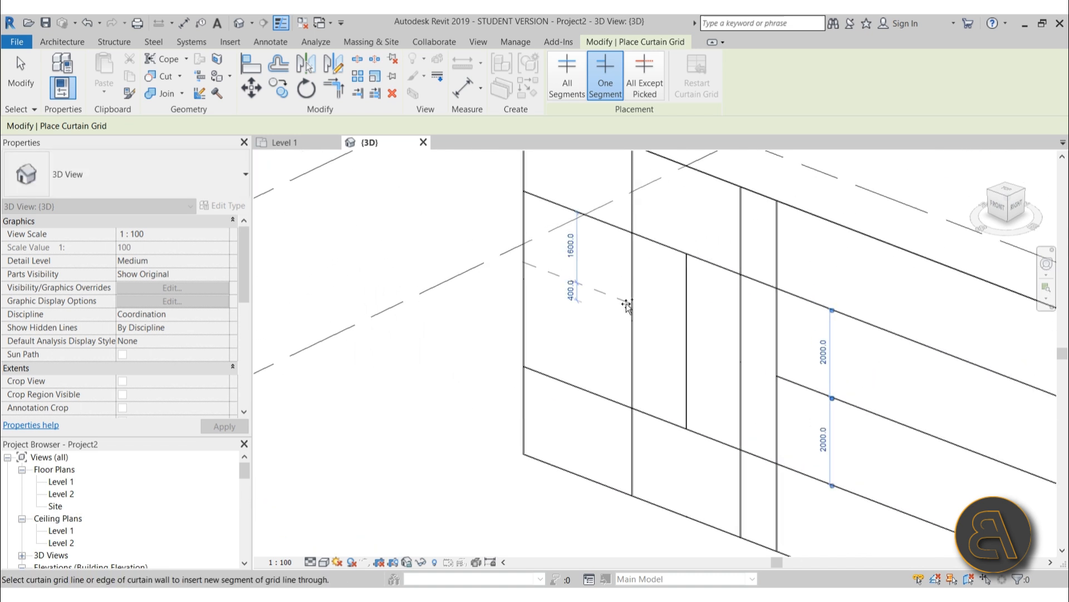
Split the wall's left-end panels at their midpoints: a vertical segment in the middle panel and horizontal segments in the lower and upper panels
{"action": "left_click", "coordinate": [577, 217]}
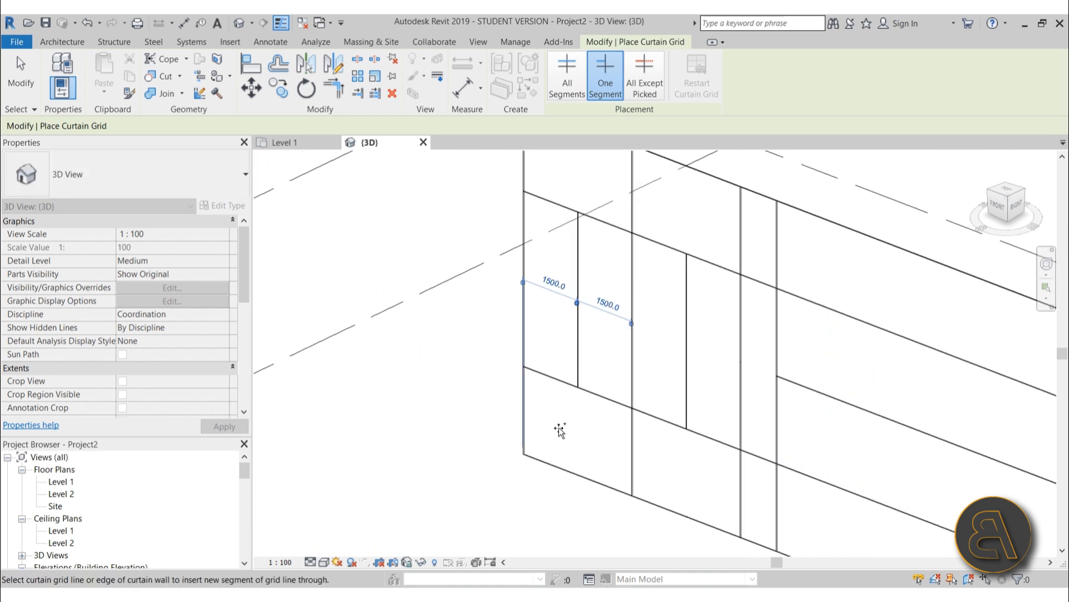
{"action": "left_click", "coordinate": [526, 412]}
{"action": "middle_click_drag", "start_coordinate": [578, 296], "coordinate": [587, 472]}
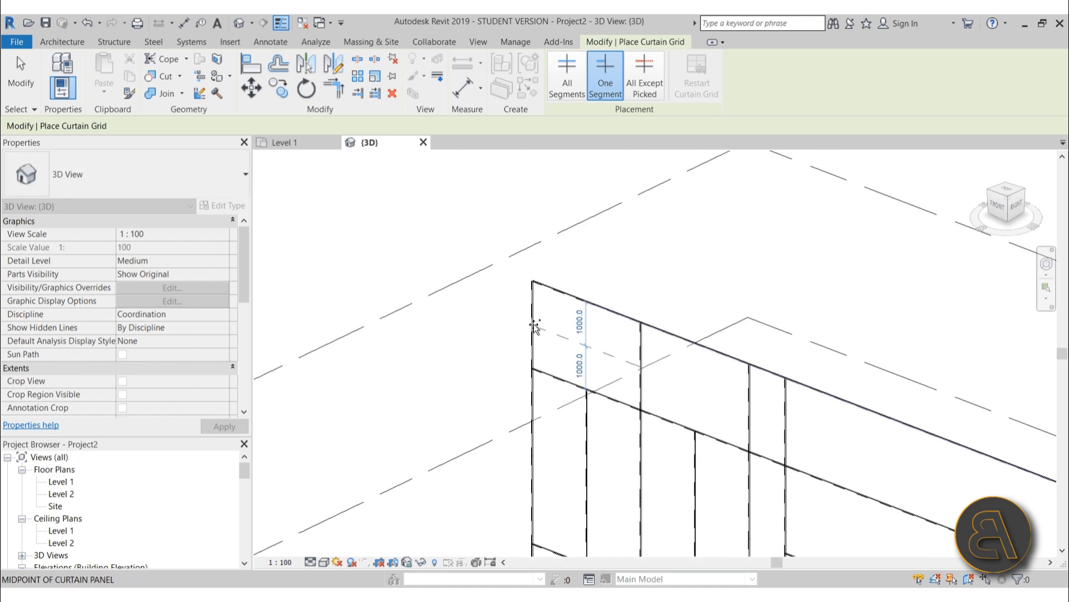
{"action": "left_click", "coordinate": [534, 325]}
{"action": "scroll", "coordinate": [551, 259], "scroll_direction": "down", "scroll_amount": 3}
{"action": "scroll", "coordinate": [566, 275], "scroll_direction": "up", "scroll_amount": 2}
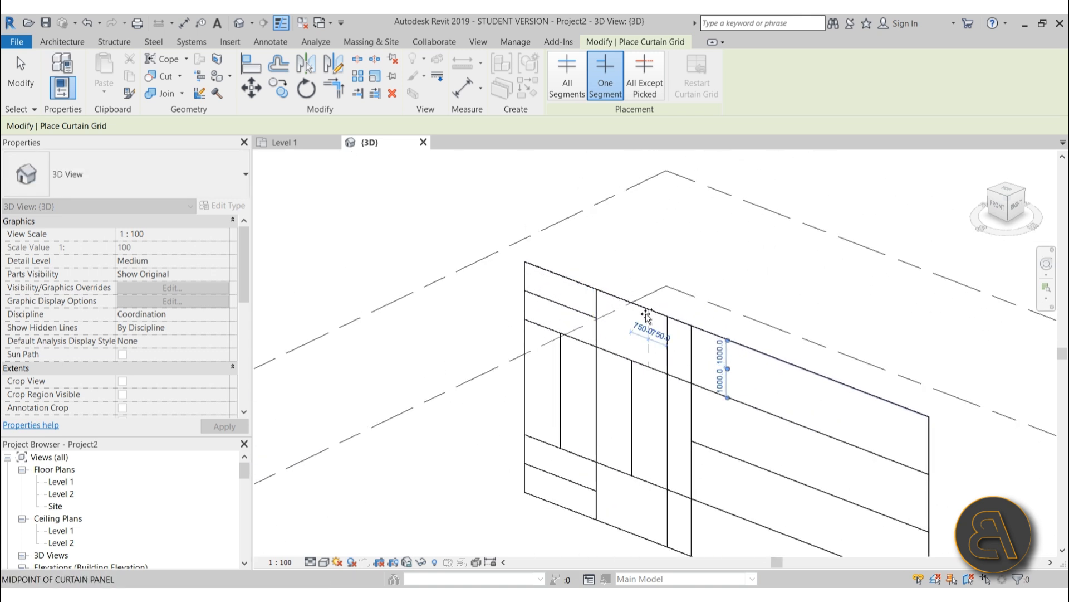
Add staggered vertical grid segments to the four rows beyond the third vertical grid line, the uppermost about 2900 mm from it, and end placement
{"action": "scroll", "coordinate": [646, 320], "scroll_direction": "up", "scroll_amount": 2}
{"action": "middle_click_drag", "start_coordinate": [675, 362], "coordinate": [476, 289]}
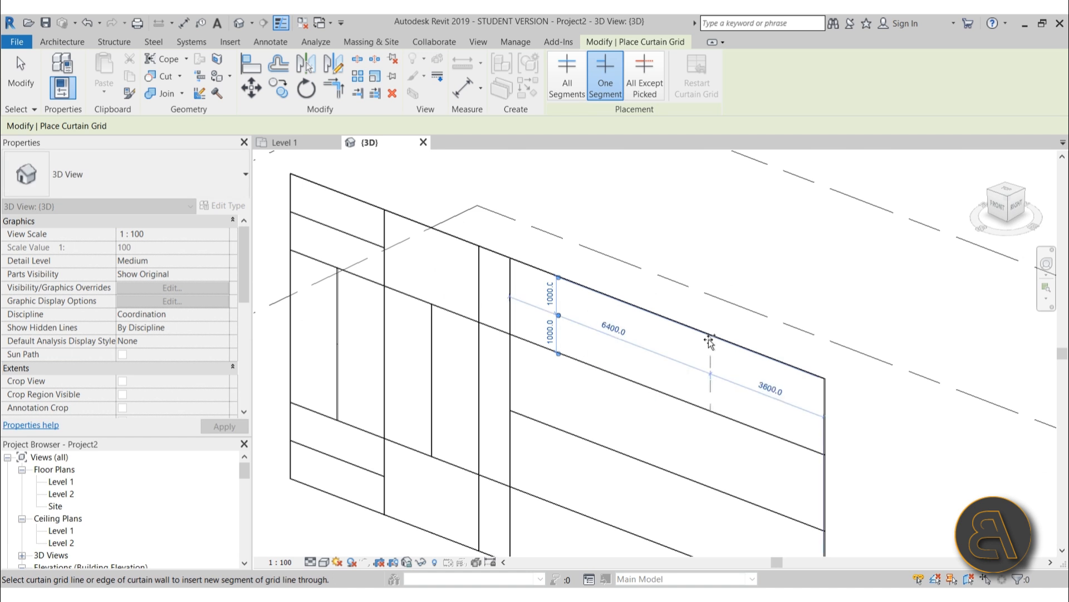
{"action": "left_click", "coordinate": [601, 293]}
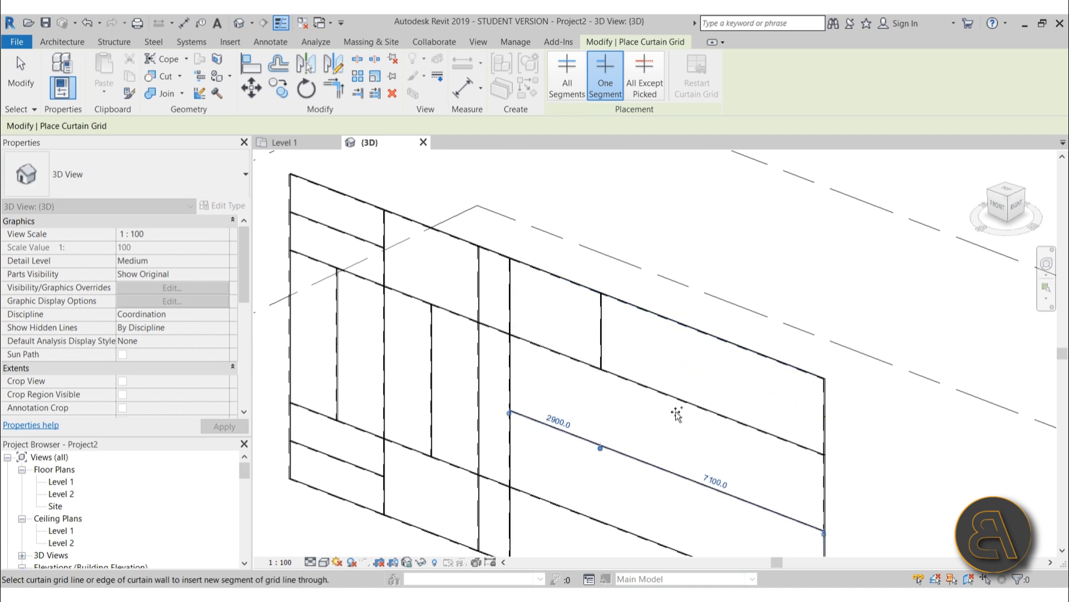
{"action": "scroll", "coordinate": [733, 313], "scroll_direction": "down", "scroll_amount": 3}
{"action": "scroll", "coordinate": [700, 268], "scroll_direction": "up", "scroll_amount": 4}
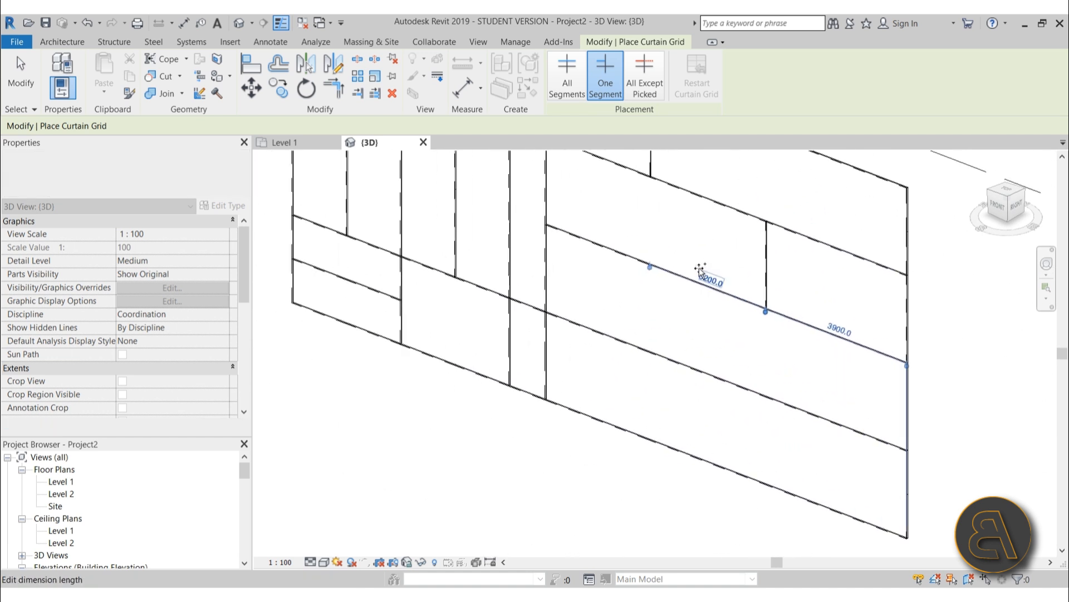
{"action": "left_click", "coordinate": [662, 272]}
{"action": "left_click", "coordinate": [780, 402]}
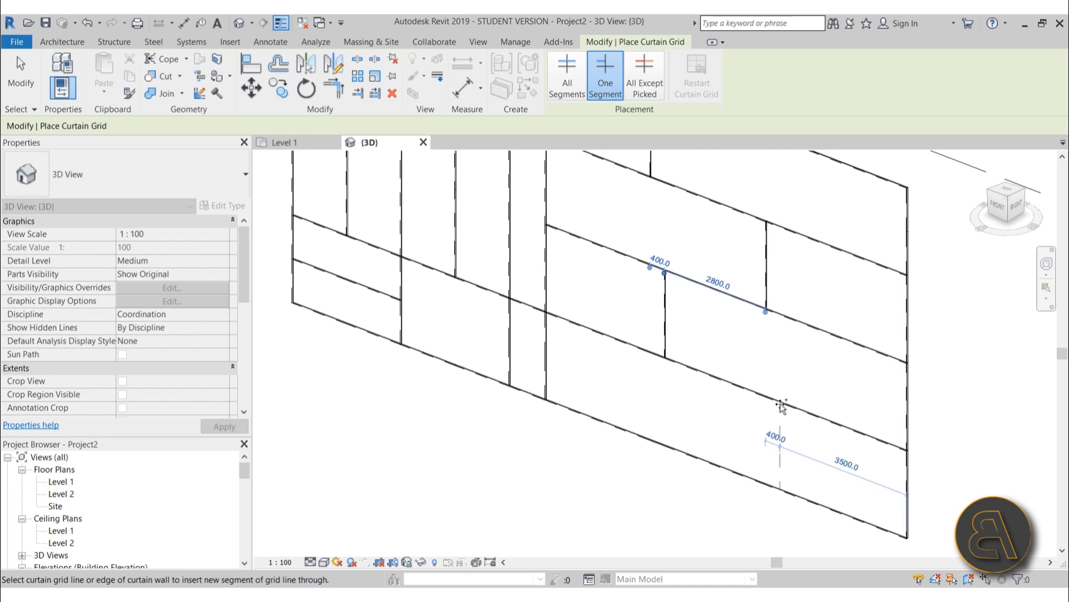
{"action": "scroll", "coordinate": [727, 323], "scroll_direction": "down", "scroll_amount": 2}
{"action": "key", "text": "Escape"}
Move the top row's short vertical grid segment to 2500 mm from the third vertical grid line and deselect it
{"action": "scroll", "coordinate": [727, 314], "scroll_direction": "up", "scroll_amount": 4}
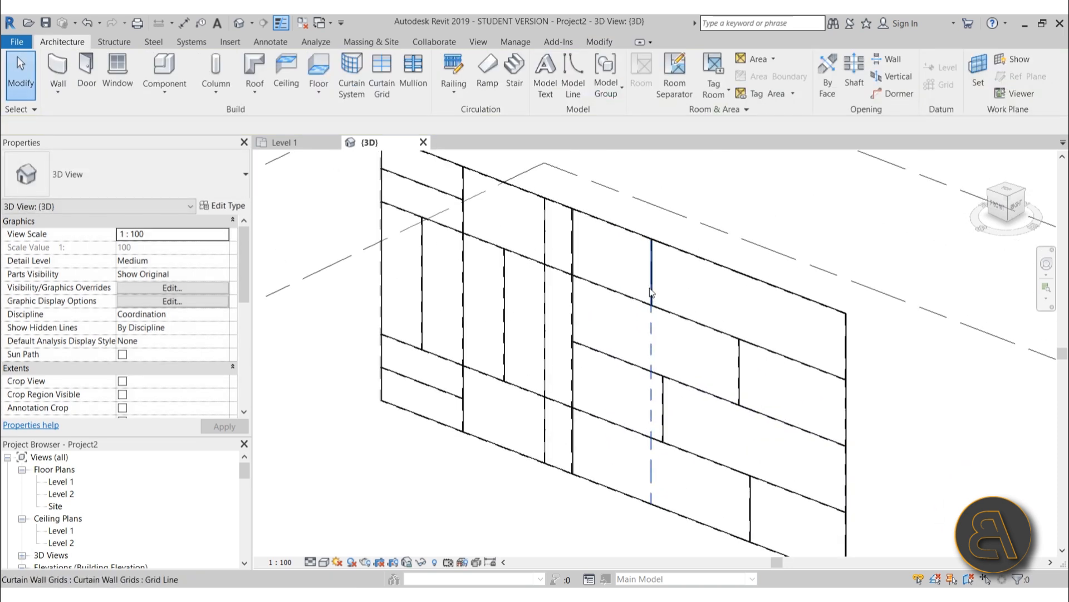
{"action": "left_click", "coordinate": [685, 295]}
{"action": "left_click_drag", "start_coordinate": [693, 295], "coordinate": [639, 279]}
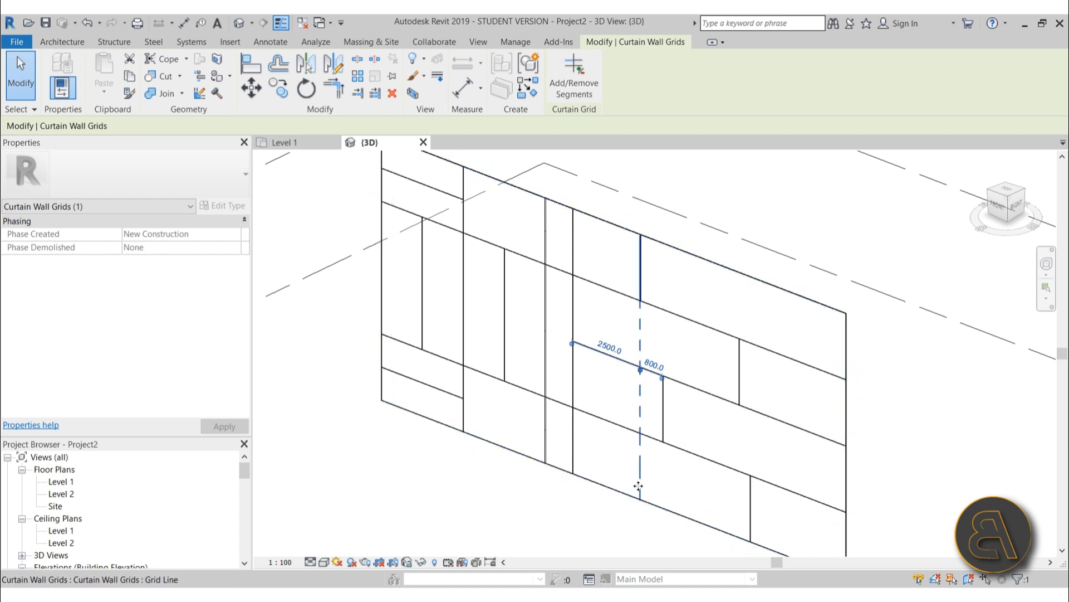
{"action": "left_click", "coordinate": [624, 520]}
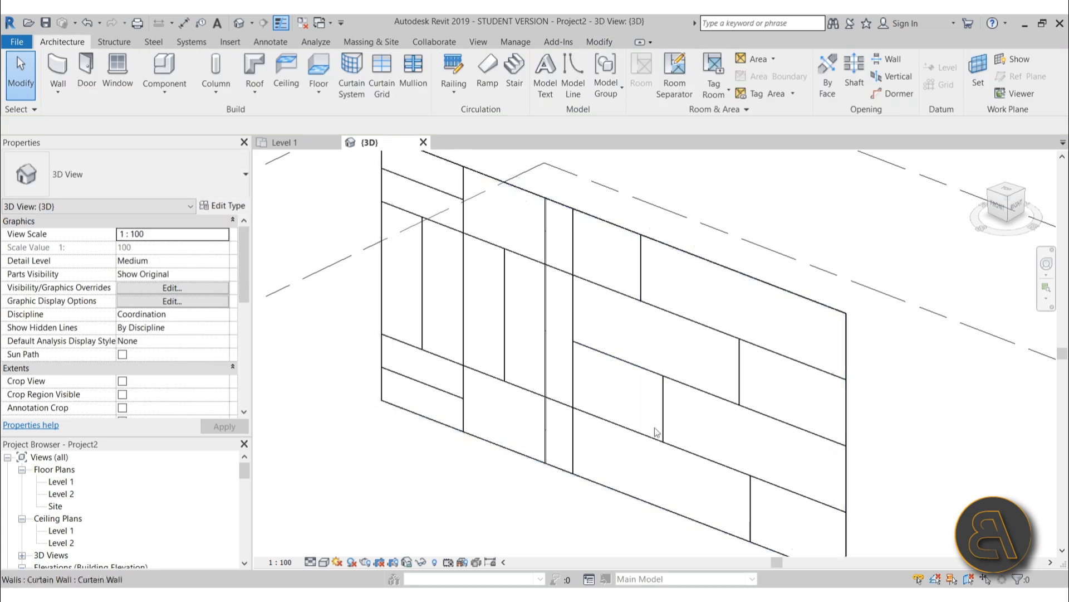
Examine the top row's short vertical grid segment and the panel joints along its line up close
{"action": "scroll", "coordinate": [660, 245], "scroll_direction": "up", "scroll_amount": 10}
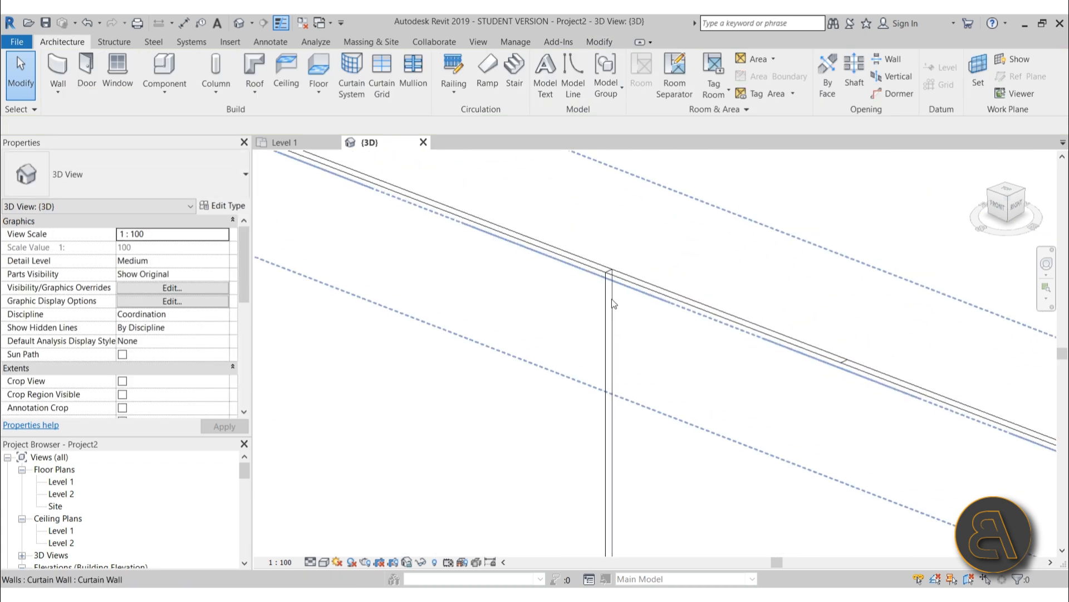
{"action": "scroll", "coordinate": [637, 202], "scroll_direction": "down", "scroll_amount": 5}
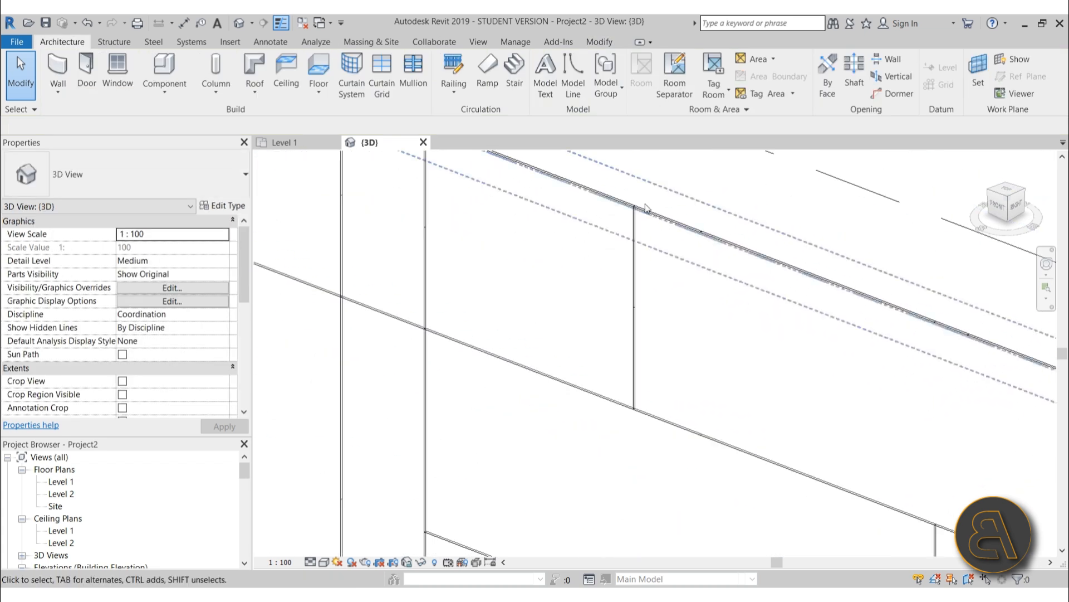
{"action": "left_click", "coordinate": [635, 362]}
{"action": "scroll", "coordinate": [660, 290], "scroll_direction": "down", "scroll_amount": 3}
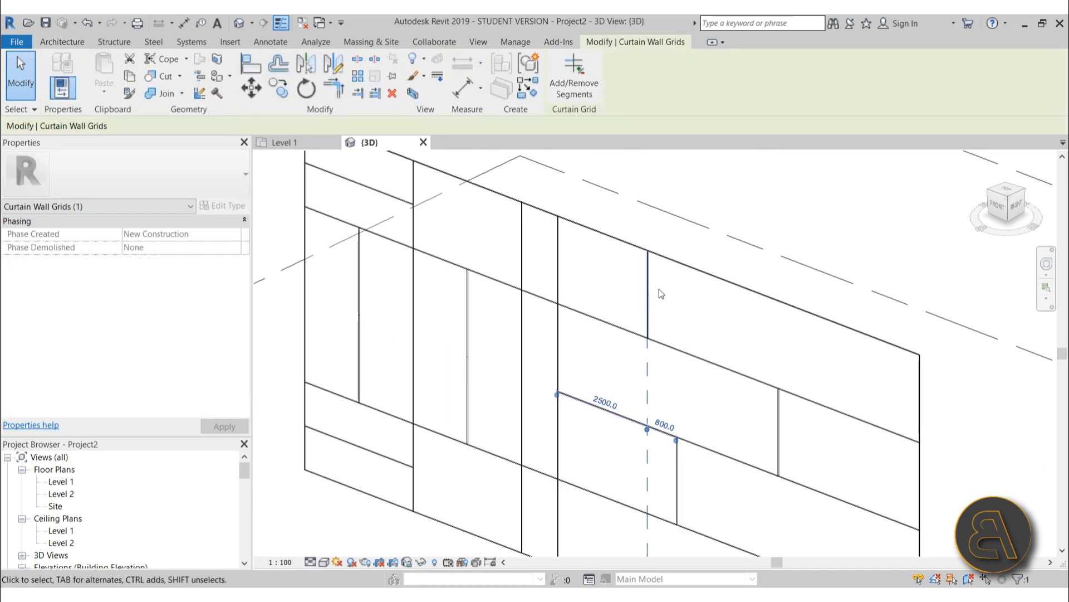
{"action": "scroll", "coordinate": [649, 446], "scroll_direction": "up", "scroll_amount": 8}
{"action": "key", "text": "Escape"}
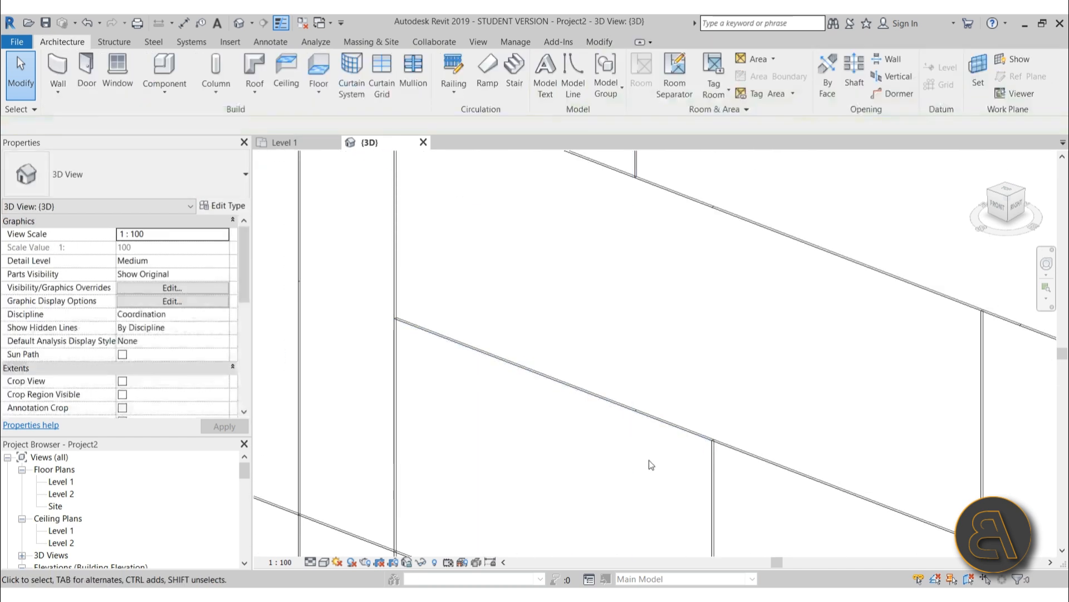
{"action": "scroll", "coordinate": [627, 245], "scroll_direction": "down", "scroll_amount": 5}
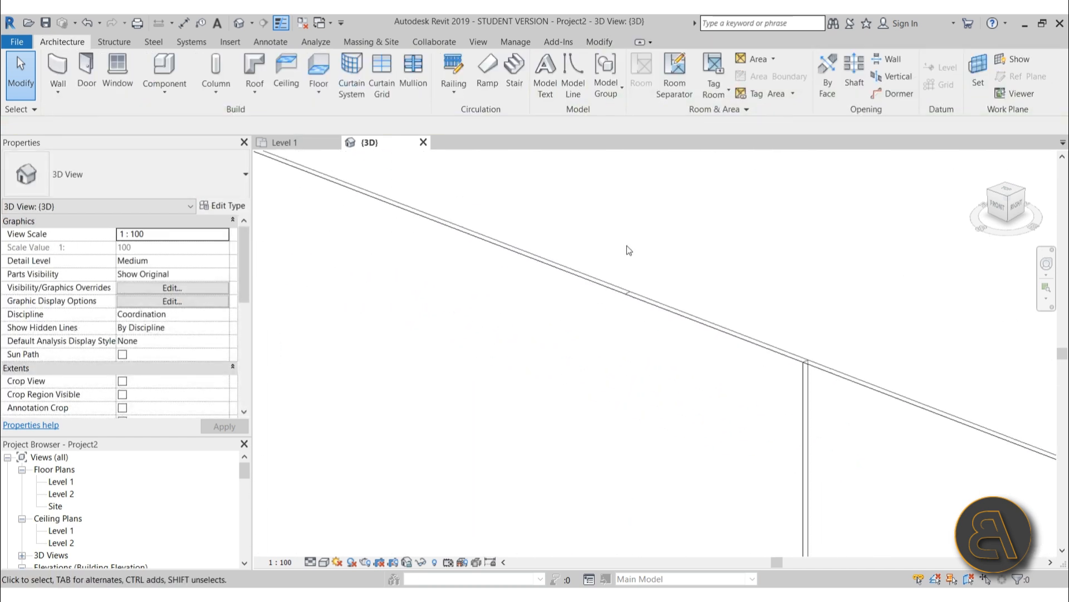
{"action": "scroll", "coordinate": [616, 449], "scroll_direction": "up", "scroll_amount": 5}
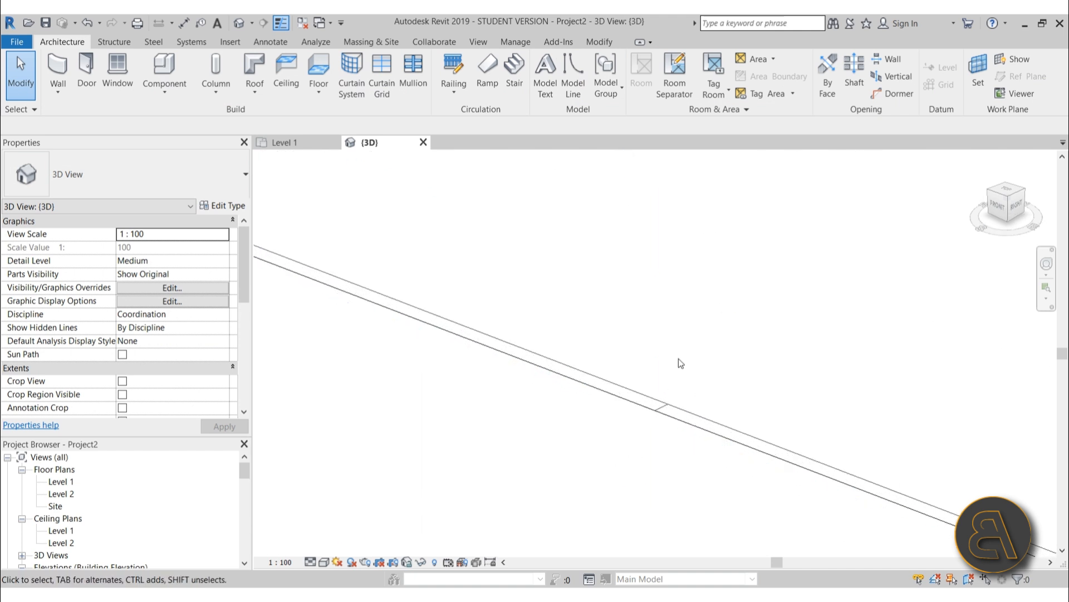
{"action": "scroll", "coordinate": [674, 345], "scroll_direction": "up", "scroll_amount": 5}
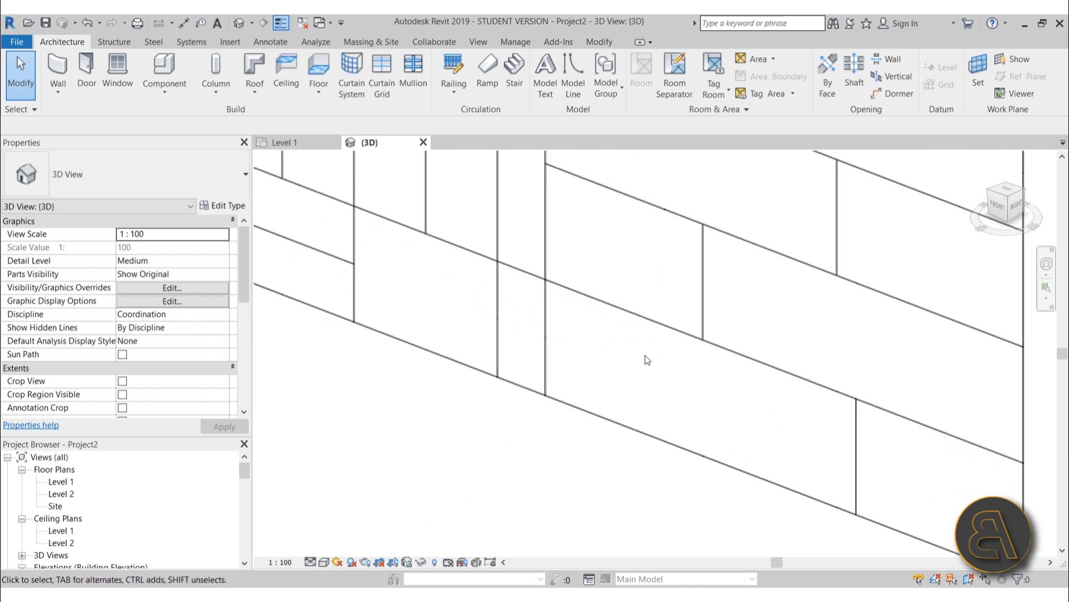
{"action": "middle_click_drag", "start_coordinate": [645, 358], "coordinate": [638, 476]}
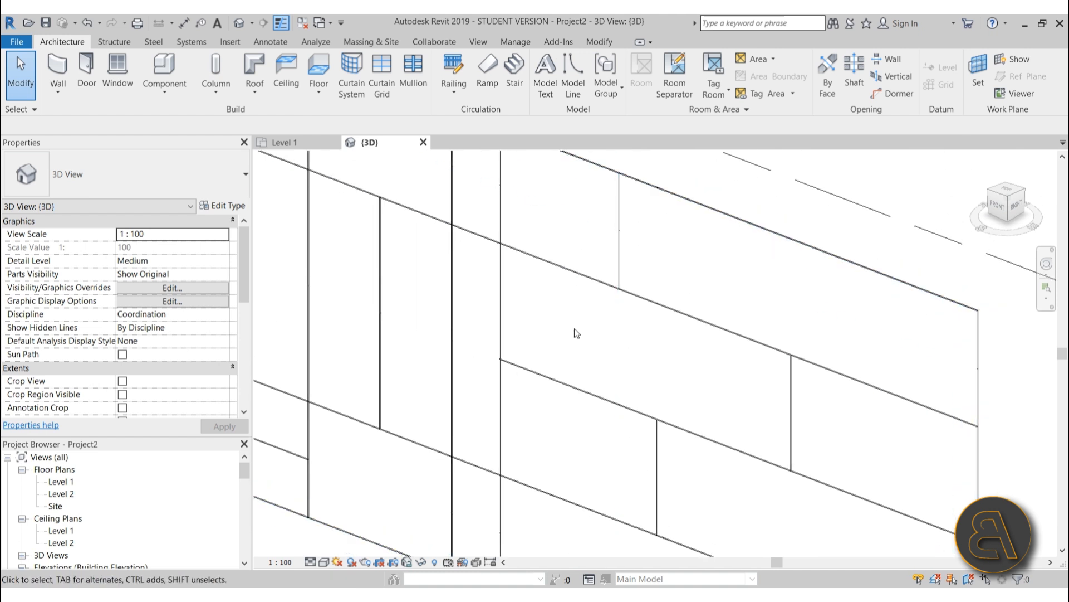
Cycle through the overlapping elements to select the top-row glazed panel beside the third vertical grid line, and release the selection
{"action": "middle_click_drag", "start_coordinate": [573, 328], "coordinate": [606, 416]}
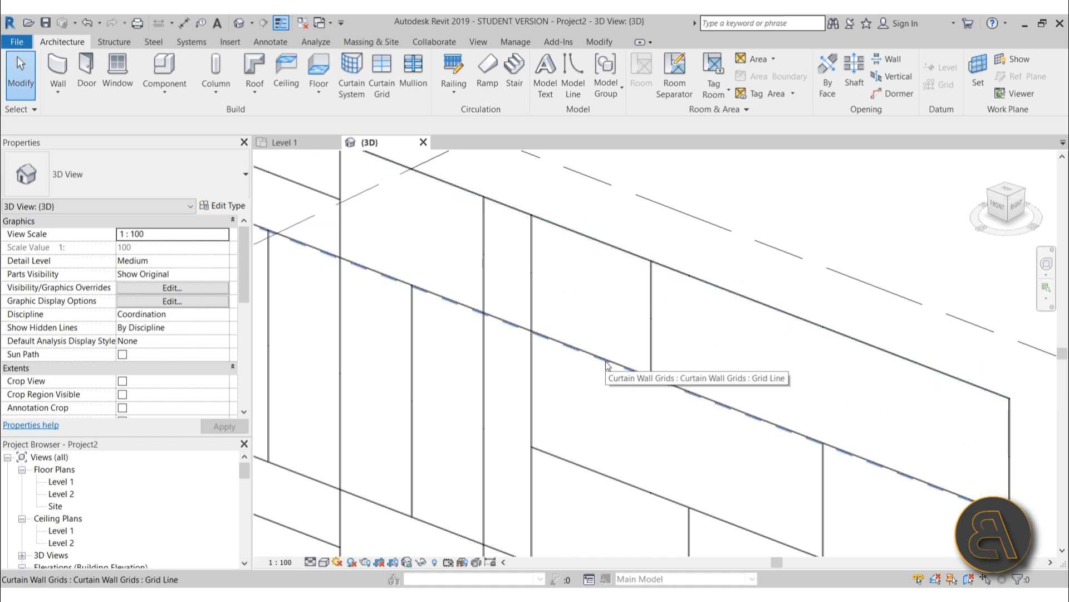
{"action": "key", "text": "Tab"}
{"action": "key", "text": "Tab"}
{"action": "key", "text": "Tab"}
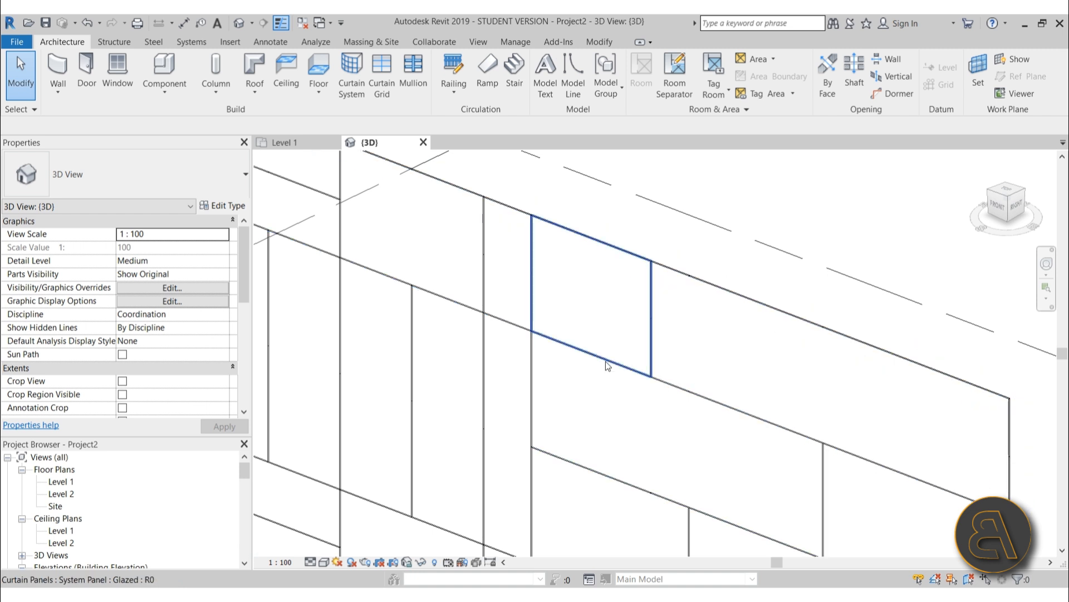
{"action": "key", "text": "Tab"}
{"action": "key", "text": "Tab"}
{"action": "key", "text": "Tab"}
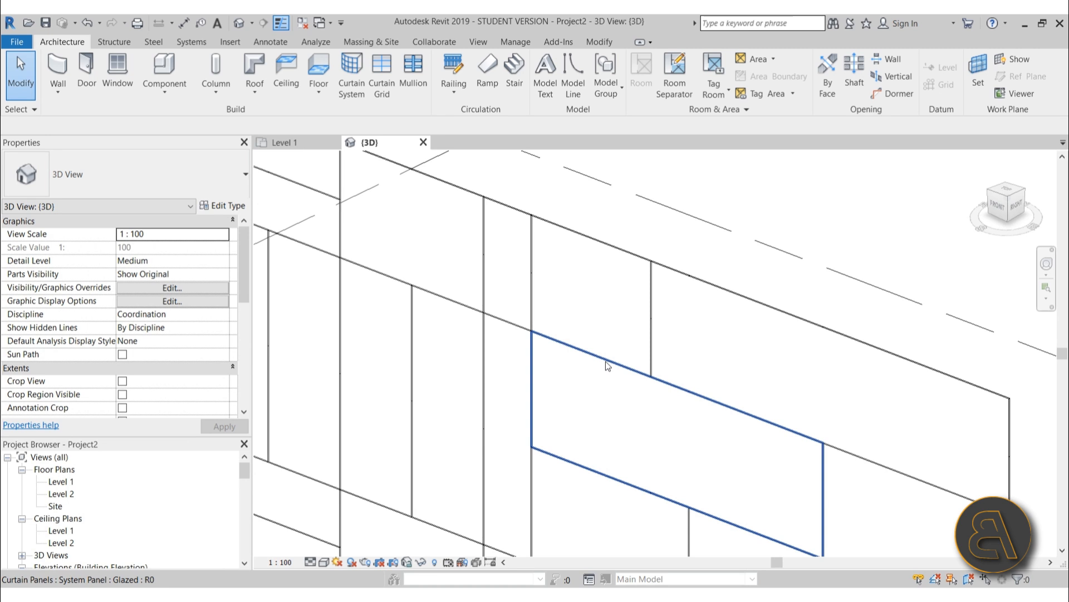
{"action": "key", "text": "Tab"}
{"action": "left_click", "coordinate": [606, 362]}
{"action": "scroll", "coordinate": [626, 262], "scroll_direction": "down", "scroll_amount": 3}
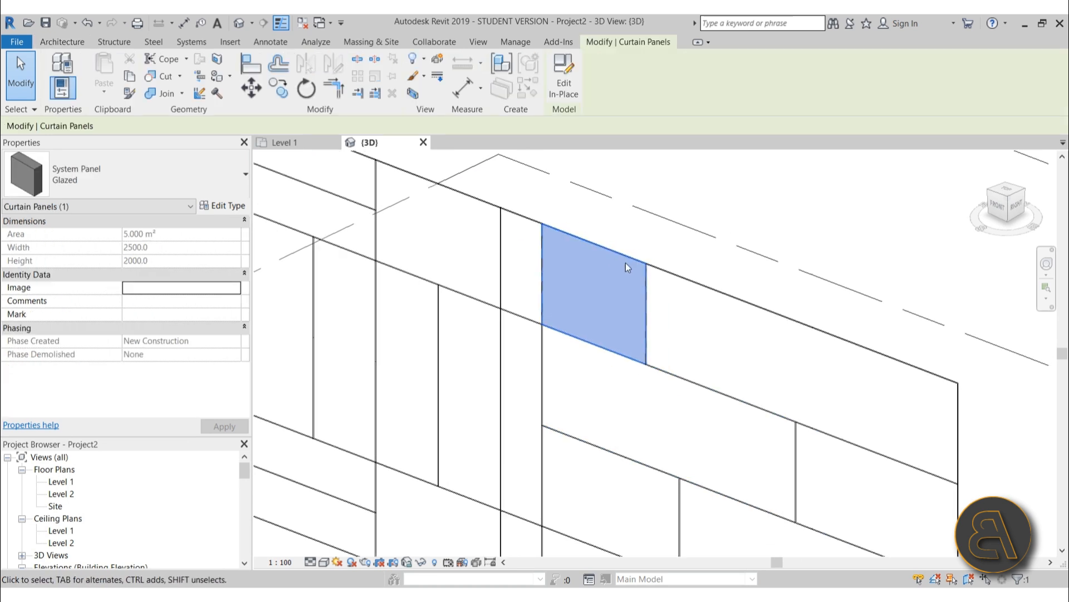
{"action": "left_click", "coordinate": [628, 253]}
{"action": "left_click", "coordinate": [650, 243]}
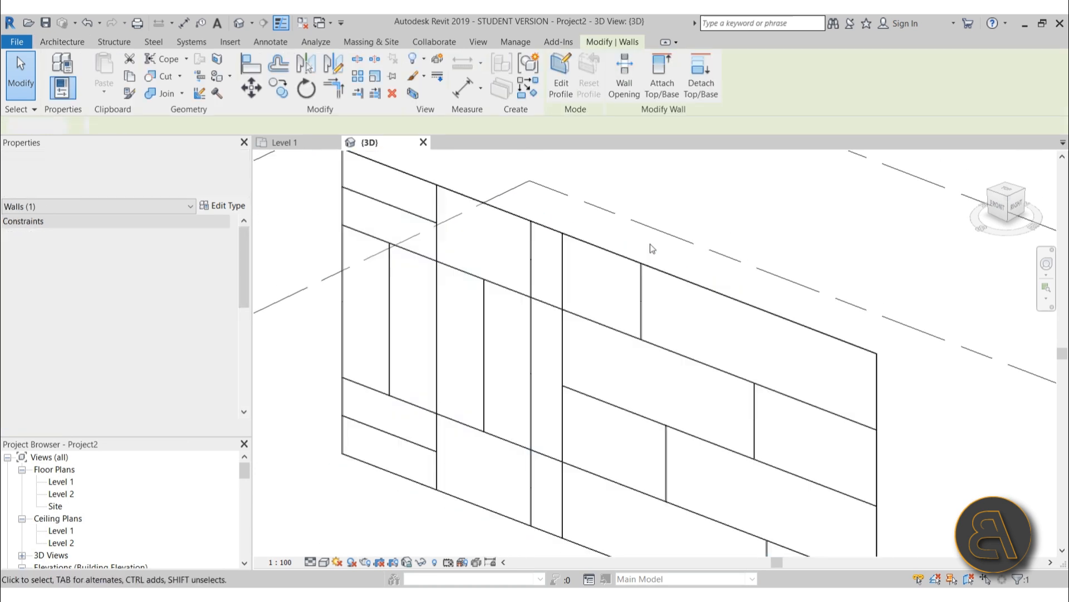
Move the third row's short vertical grid segment slightly toward the wall's right end and deselect it
{"action": "middle_click_drag", "start_coordinate": [602, 450], "coordinate": [607, 414]}
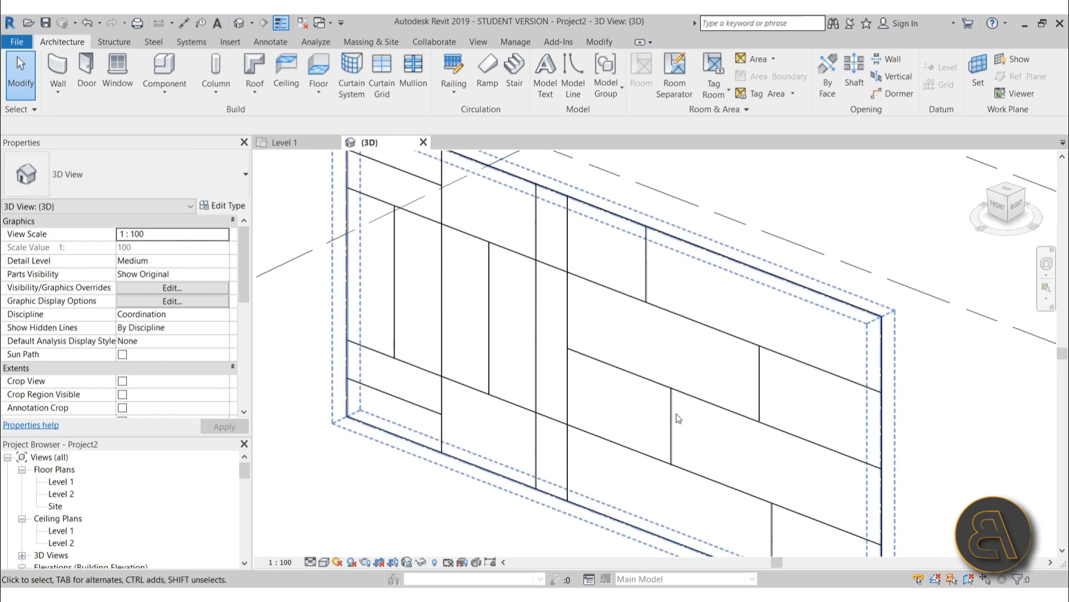
{"action": "left_click", "coordinate": [669, 431]}
{"action": "left_click_drag", "start_coordinate": [666, 432], "coordinate": [683, 434]}
{"action": "left_click", "coordinate": [712, 451]}
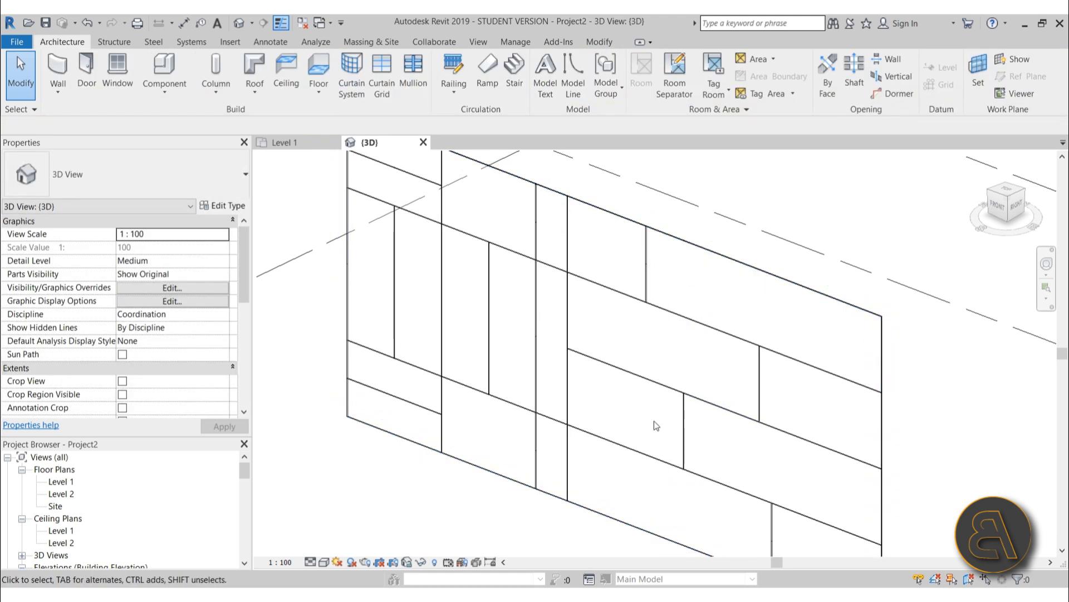
{"action": "middle_click_drag", "start_coordinate": [673, 381], "coordinate": [656, 356]}
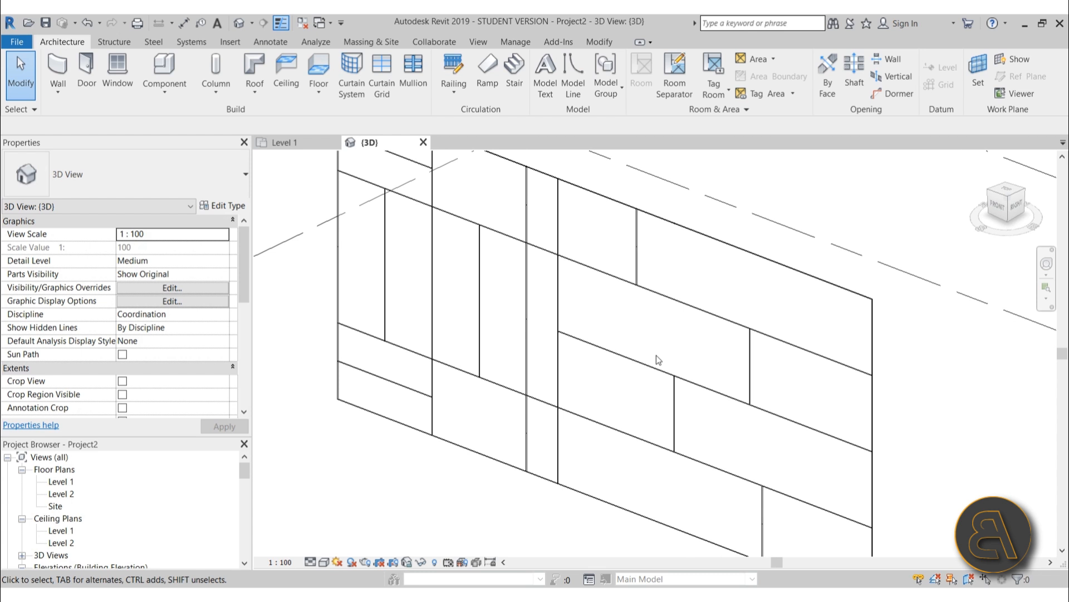
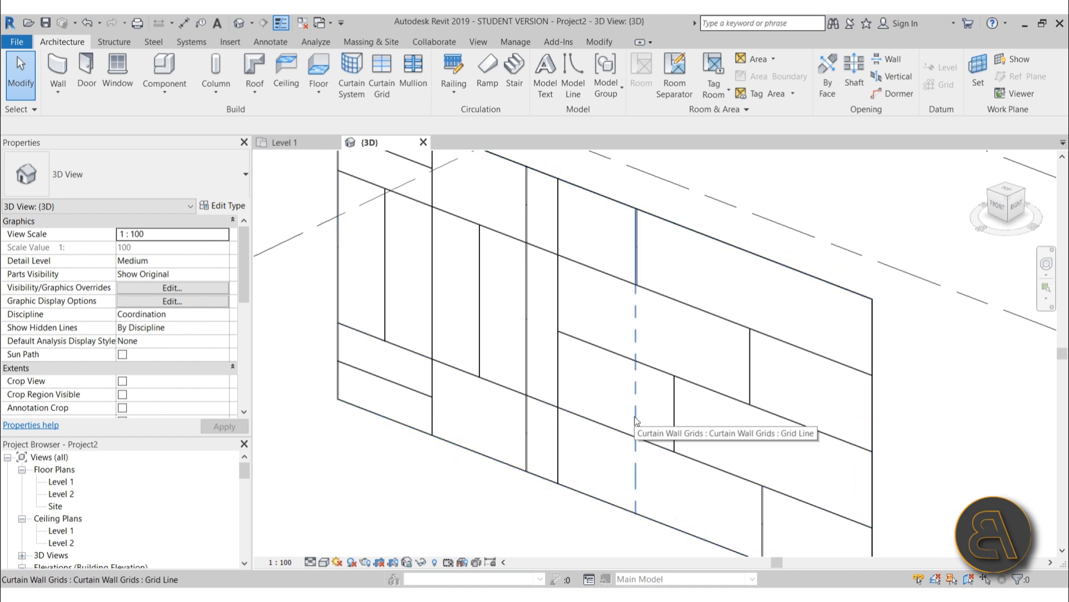
Place 50mm x 150mm rectangular mullions along the first full-height vertical grid line and the short vertical grid line beside it
{"action": "left_click", "coordinate": [422, 87]}
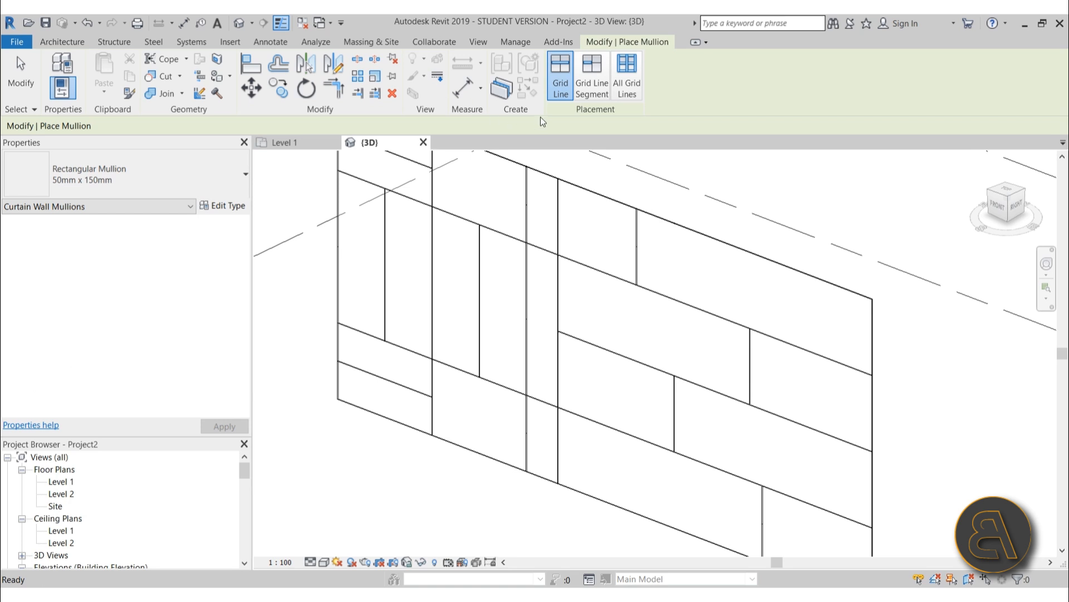
{"action": "left_click", "coordinate": [434, 233]}
{"action": "left_click", "coordinate": [478, 243]}
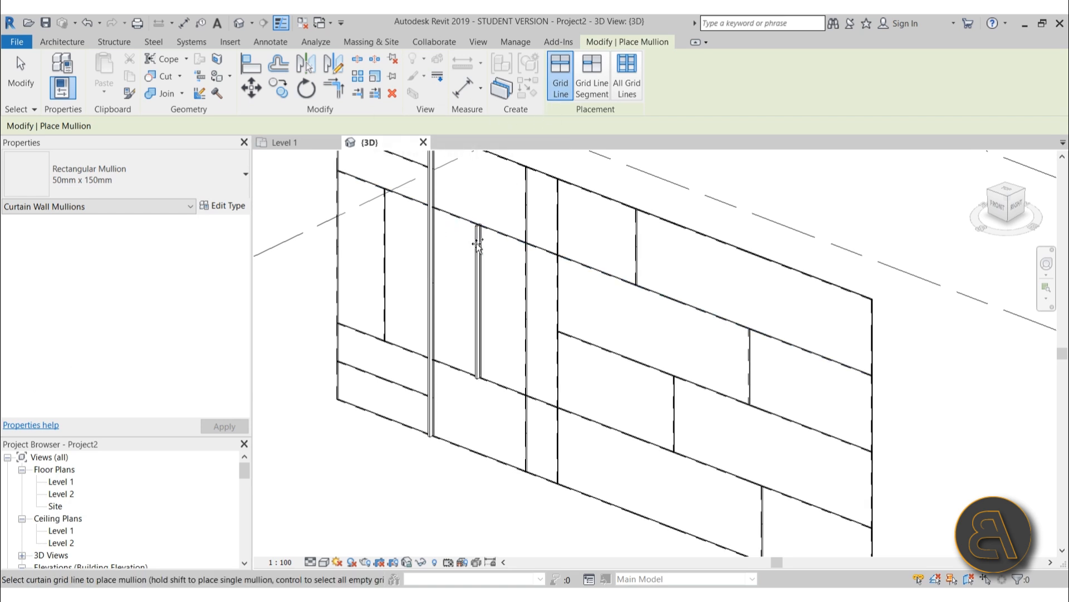
Place mullions on individual grid line segments of the second and third vertical lines, and above and beside the third row's first panel
{"action": "left_click", "coordinate": [589, 98]}
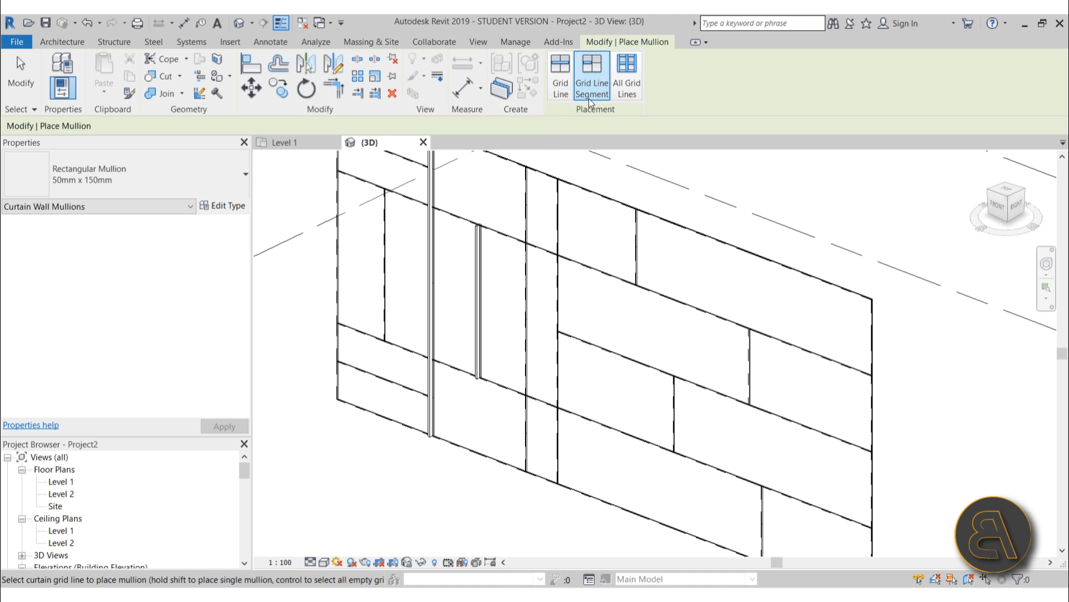
{"action": "left_click", "coordinate": [522, 252]}
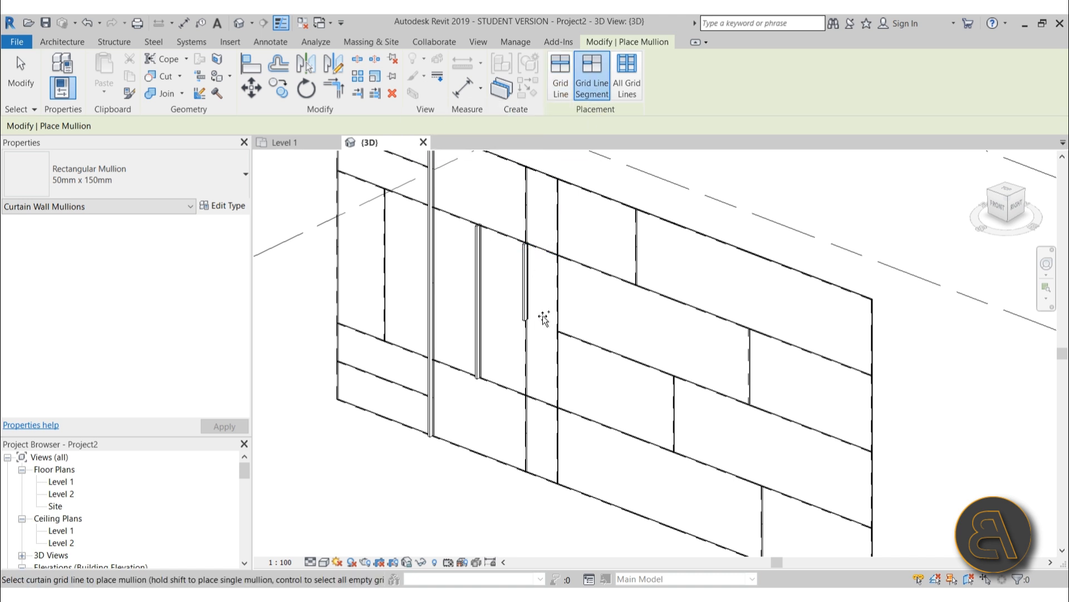
{"action": "left_click", "coordinate": [556, 370]}
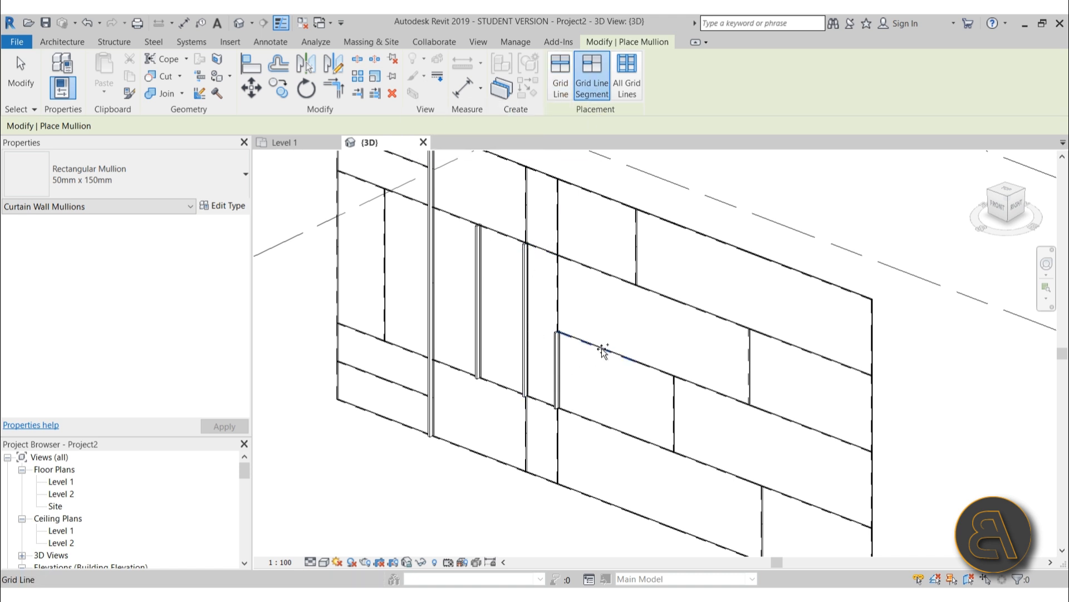
{"action": "left_click", "coordinate": [598, 347]}
{"action": "left_click", "coordinate": [560, 306]}
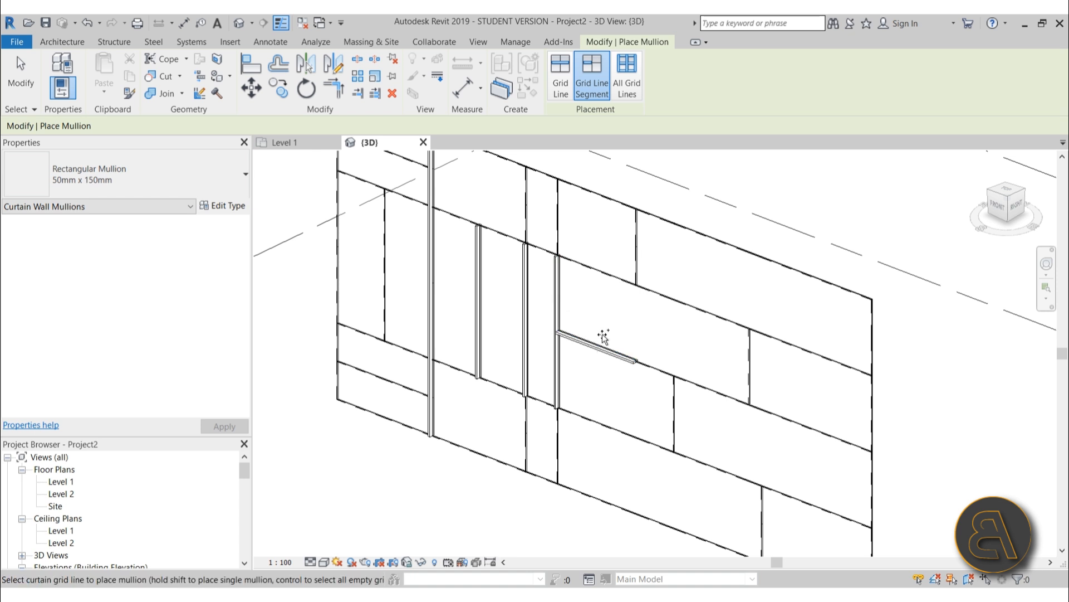
{"action": "left_click", "coordinate": [655, 369]}
{"action": "left_click", "coordinate": [674, 409]}
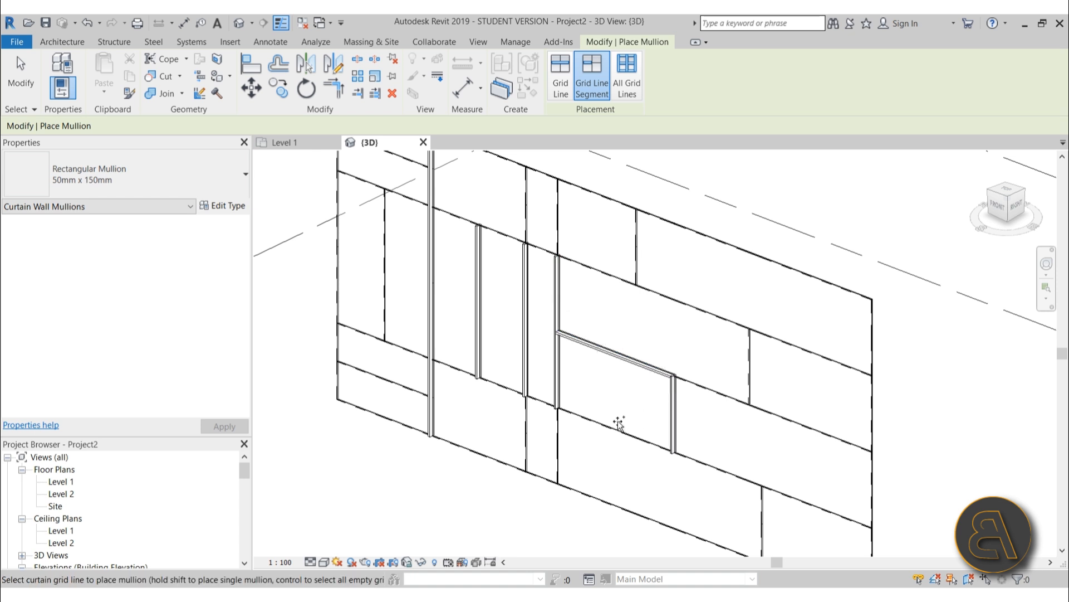
Fill all remaining grid lines of the curtain wall with 50mm x 150mm rectangular mullions and end the placement
{"action": "left_click", "coordinate": [625, 93]}
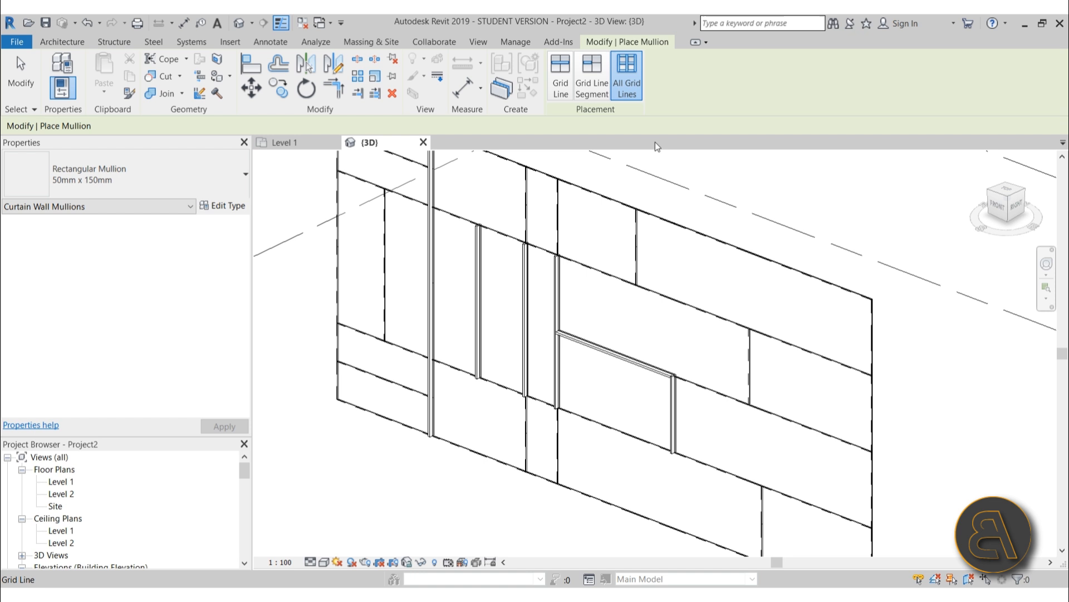
{"action": "left_click", "coordinate": [714, 240]}
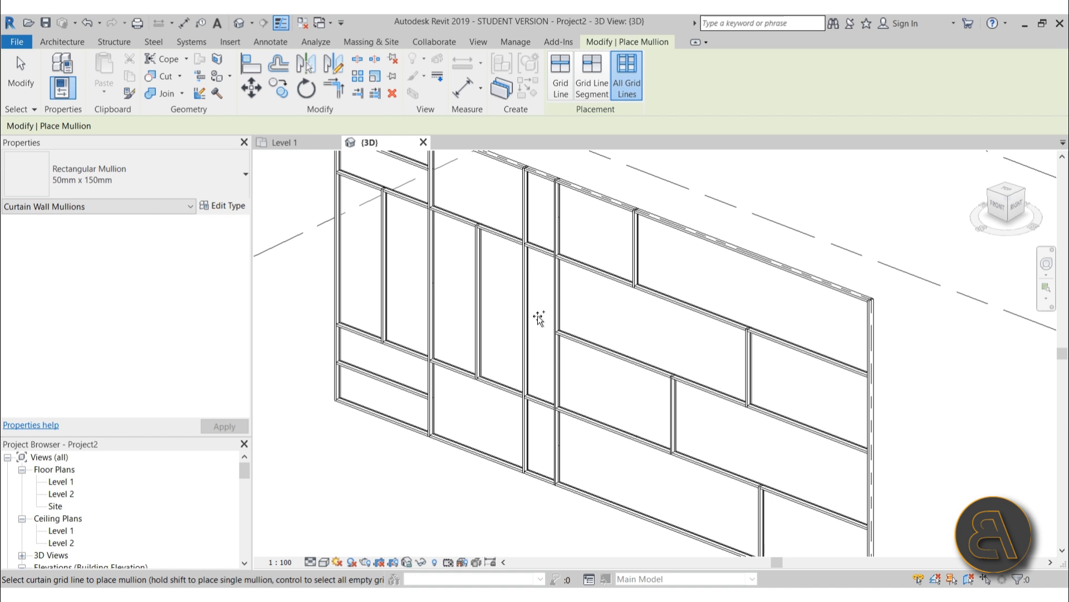
{"action": "left_click", "coordinate": [20, 83]}
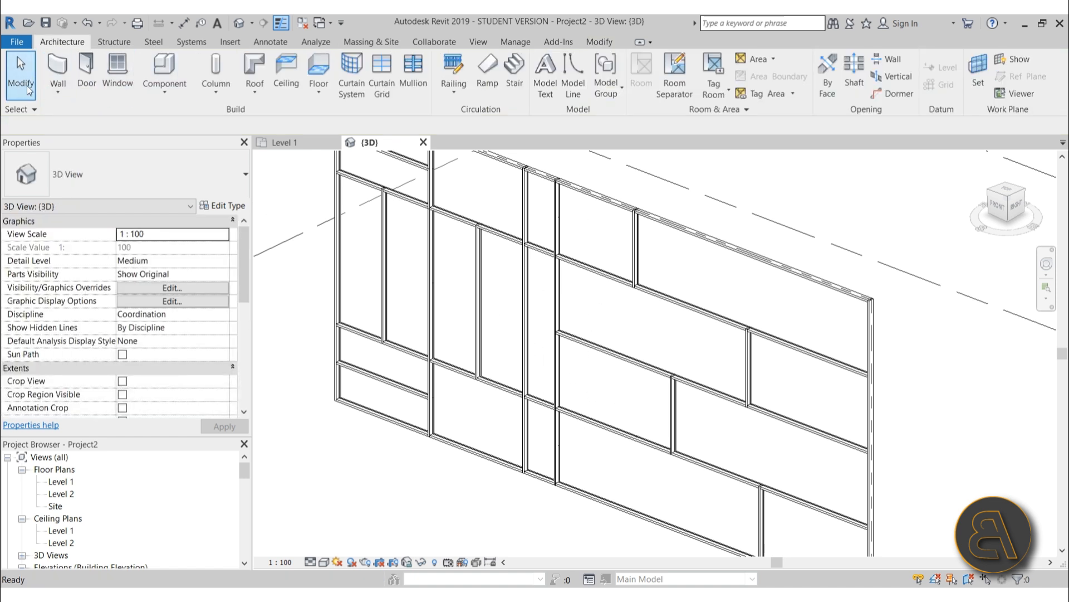
Add single vertical grid segments in the top row, 800 mm from the second row's joint, and bottom row, 1666.7 mm from the third vertical line
{"action": "scroll", "coordinate": [689, 345], "scroll_direction": "down", "scroll_amount": 3}
{"action": "scroll", "coordinate": [691, 341], "scroll_direction": "up", "scroll_amount": 2}
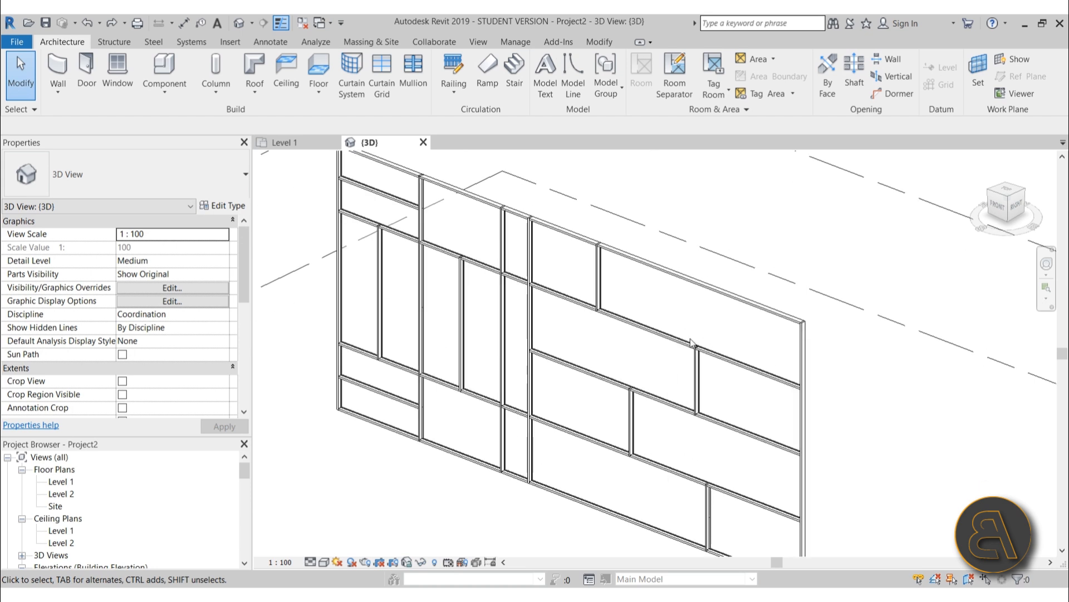
{"action": "left_click", "coordinate": [382, 78]}
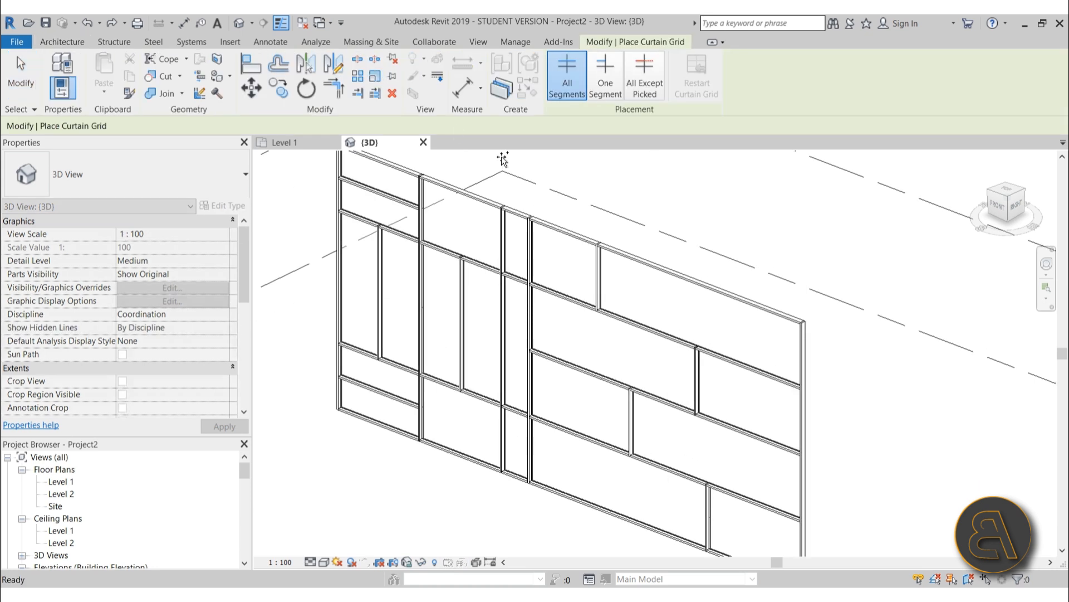
{"action": "left_click", "coordinate": [606, 78]}
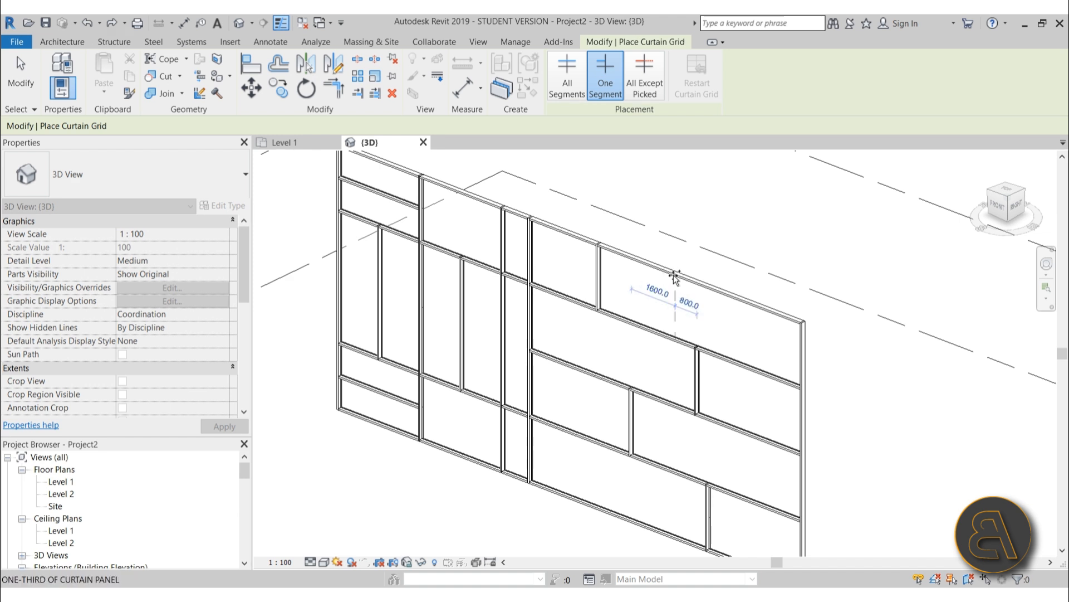
{"action": "left_click", "coordinate": [674, 275]}
{"action": "left_click", "coordinate": [575, 496]}
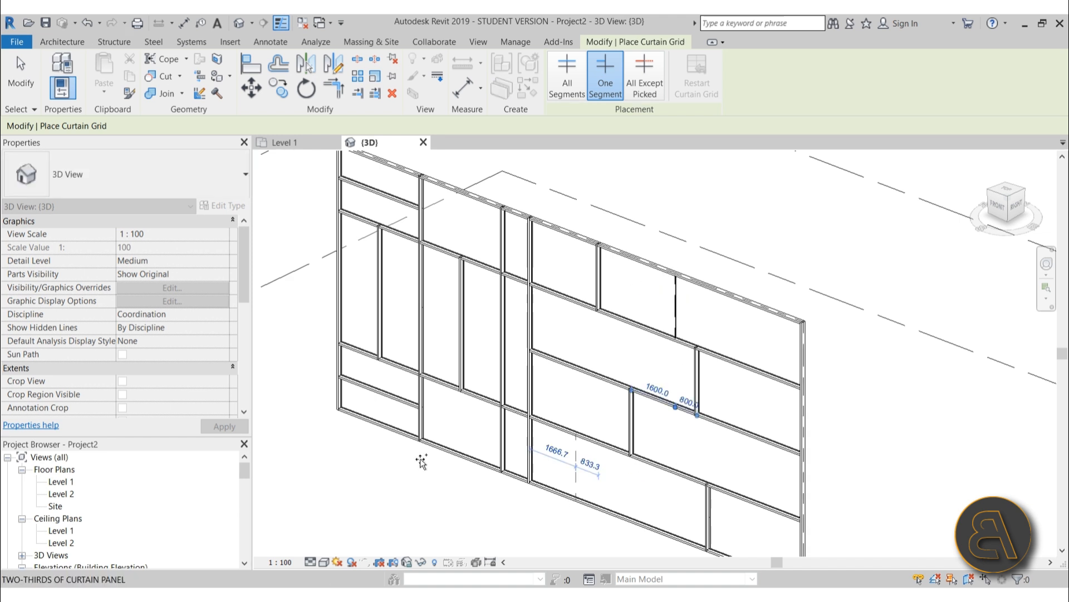
{"action": "left_click", "coordinate": [21, 69]}
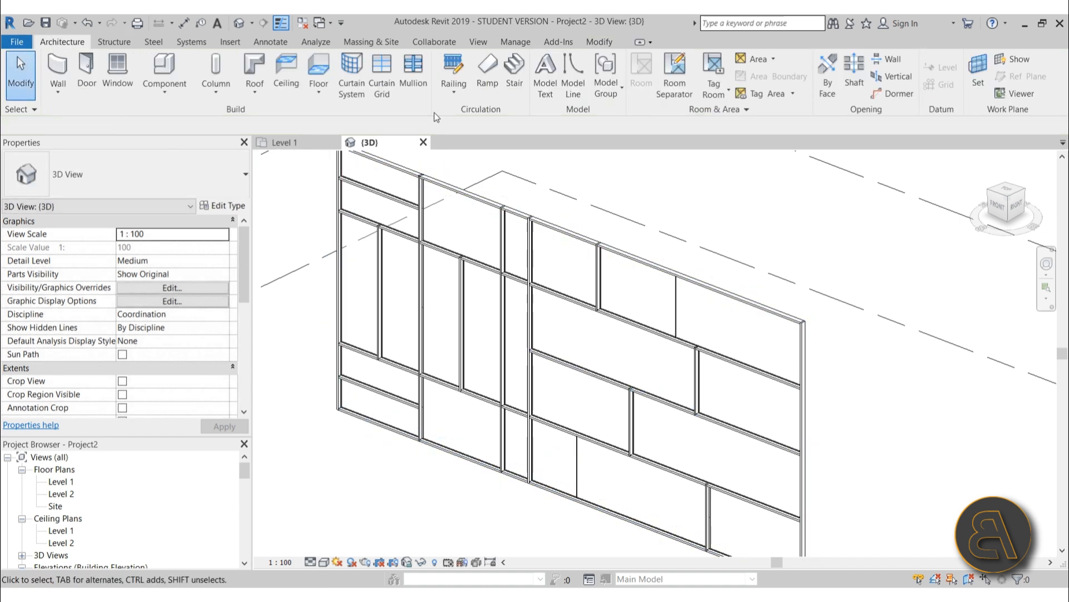
Place rectangular mullions on the two new vertical grid segments in the bottom and top rows
{"action": "left_click", "coordinate": [413, 84]}
{"action": "left_click", "coordinate": [580, 462]}
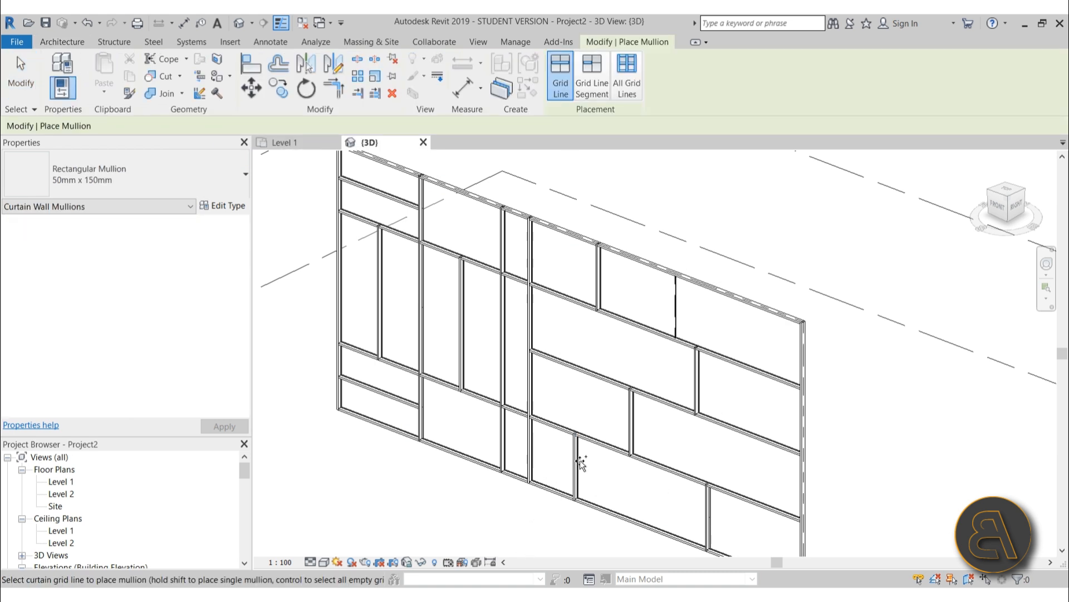
{"action": "left_click", "coordinate": [676, 306]}
{"action": "left_click", "coordinate": [21, 73]}
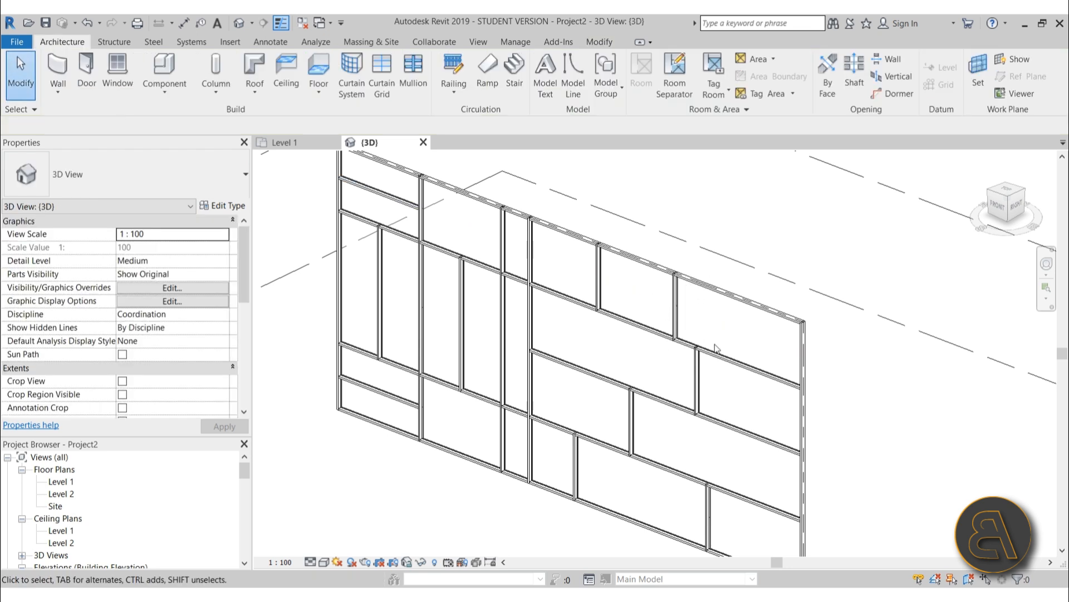
Toggle the mullion join at the lower end of the newest top-row vertical mullion so the horizontal mullion runs through, and deselect it
{"action": "scroll", "coordinate": [661, 314], "scroll_direction": "up", "scroll_amount": 5}
{"action": "scroll", "coordinate": [706, 360], "scroll_direction": "down", "scroll_amount": 4}
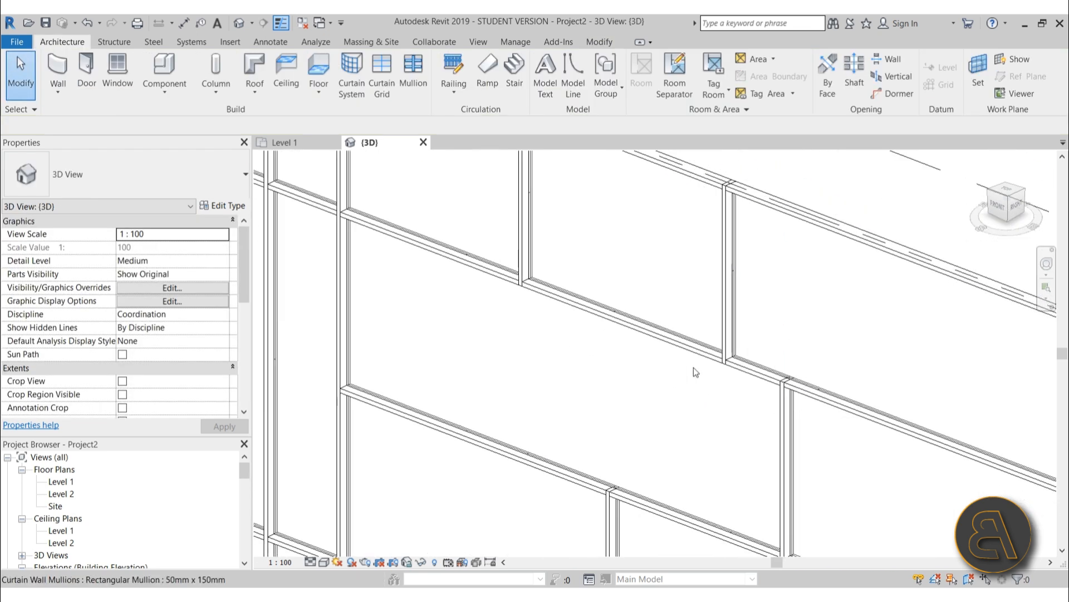
{"action": "middle_click_drag", "start_coordinate": [693, 367], "coordinate": [562, 392]}
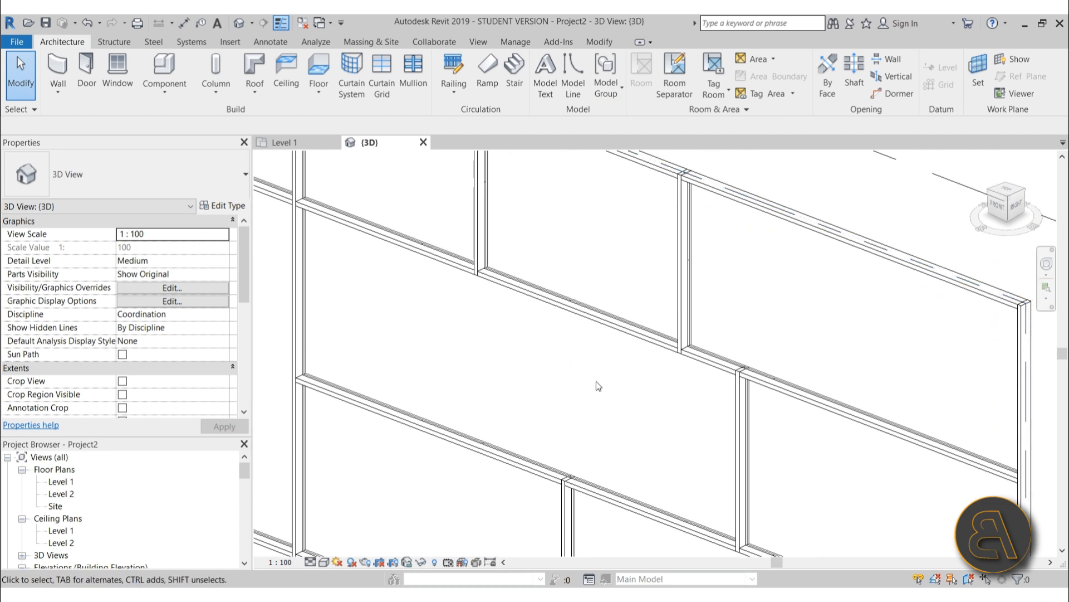
{"action": "scroll", "coordinate": [689, 357], "scroll_direction": "up", "scroll_amount": 3}
{"action": "scroll", "coordinate": [690, 357], "scroll_direction": "up", "scroll_amount": 3}
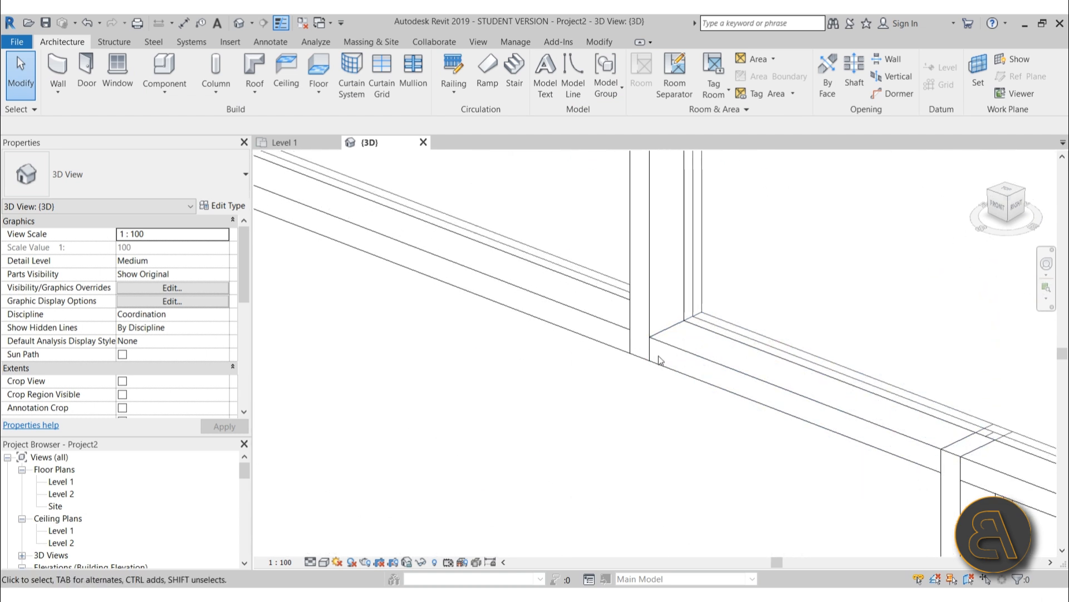
{"action": "left_click", "coordinate": [649, 329]}
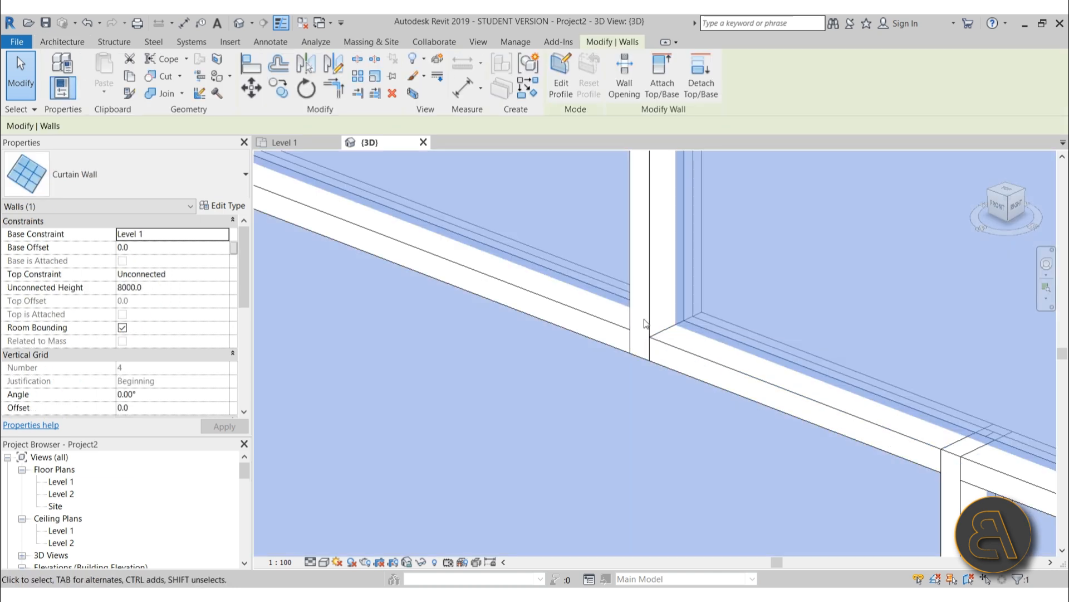
{"action": "key", "text": "Escape"}
{"action": "left_click", "coordinate": [649, 329]}
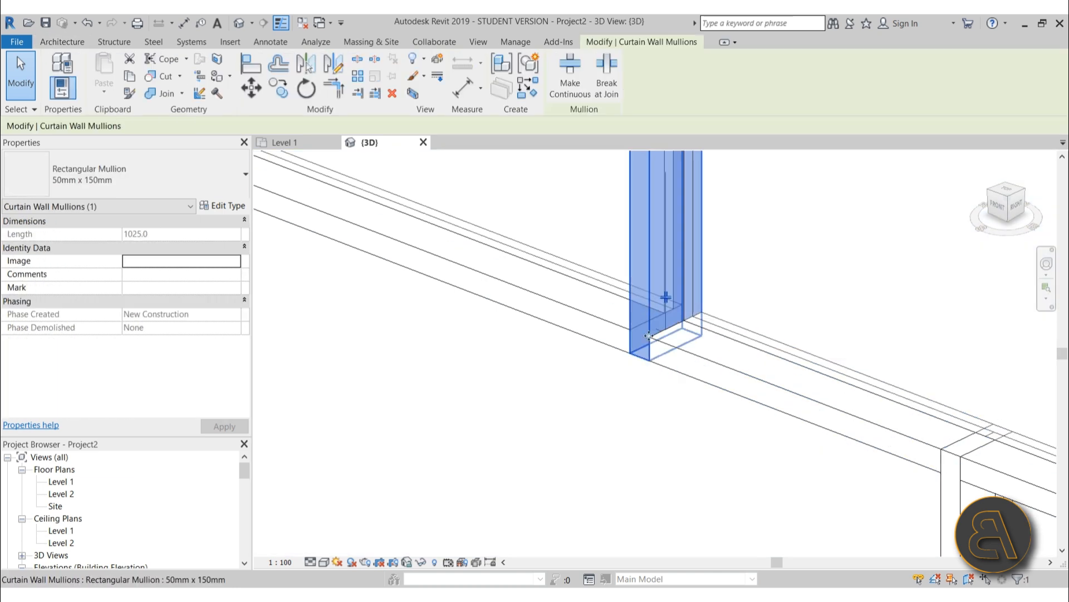
{"action": "scroll", "coordinate": [649, 318], "scroll_direction": "down", "scroll_amount": 1}
{"action": "scroll", "coordinate": [646, 324], "scroll_direction": "up", "scroll_amount": 2}
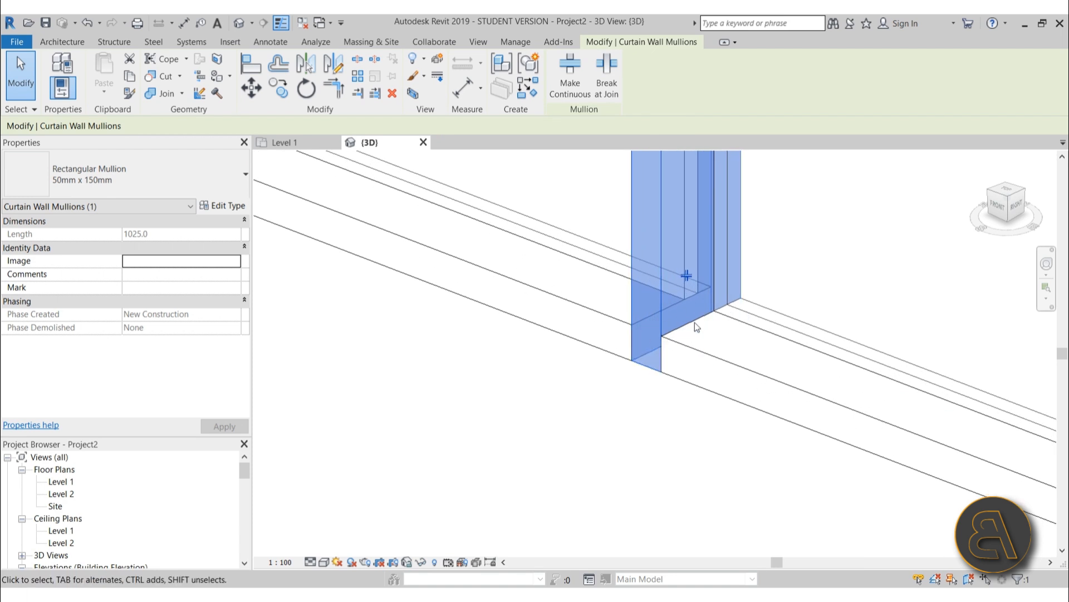
{"action": "left_click", "coordinate": [687, 277]}
{"action": "left_click", "coordinate": [569, 416]}
Toggle the mullion join at the upper end of the second row's short vertical mullion so the horizontal mullion runs through
{"action": "scroll", "coordinate": [578, 353], "scroll_direction": "down", "scroll_amount": 3}
{"action": "scroll", "coordinate": [578, 358], "scroll_direction": "up", "scroll_amount": 2}
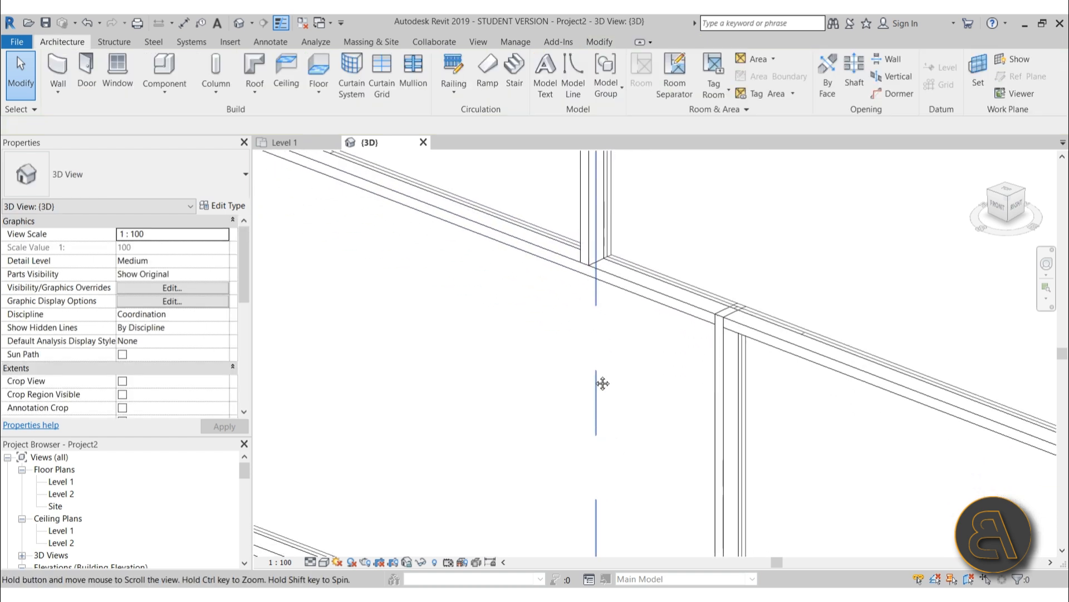
{"action": "left_click", "coordinate": [723, 343]}
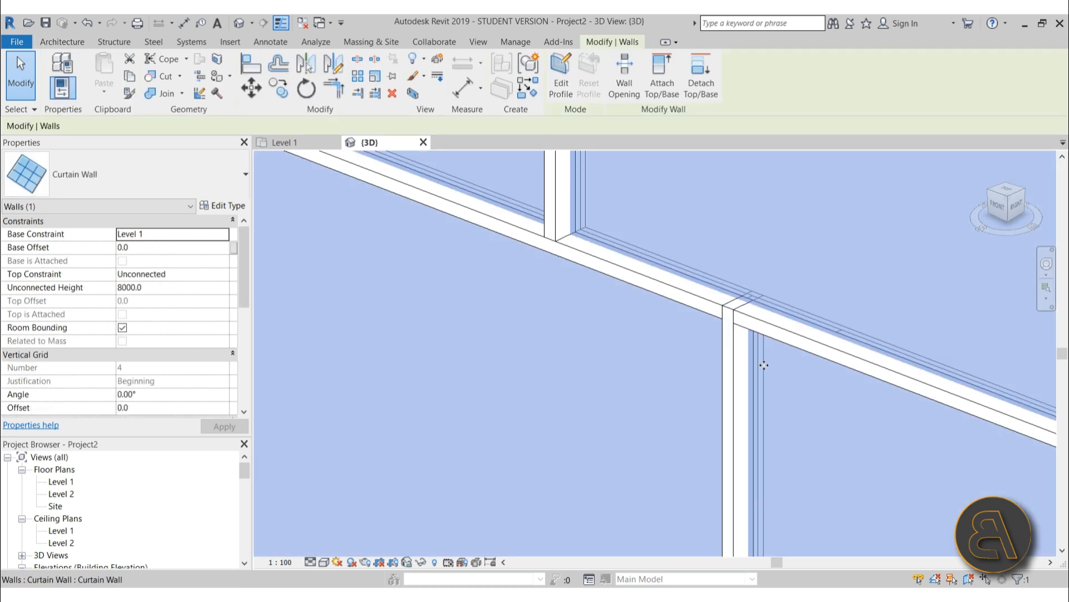
{"action": "key", "text": "Escape"}
{"action": "left_click", "coordinate": [741, 337]}
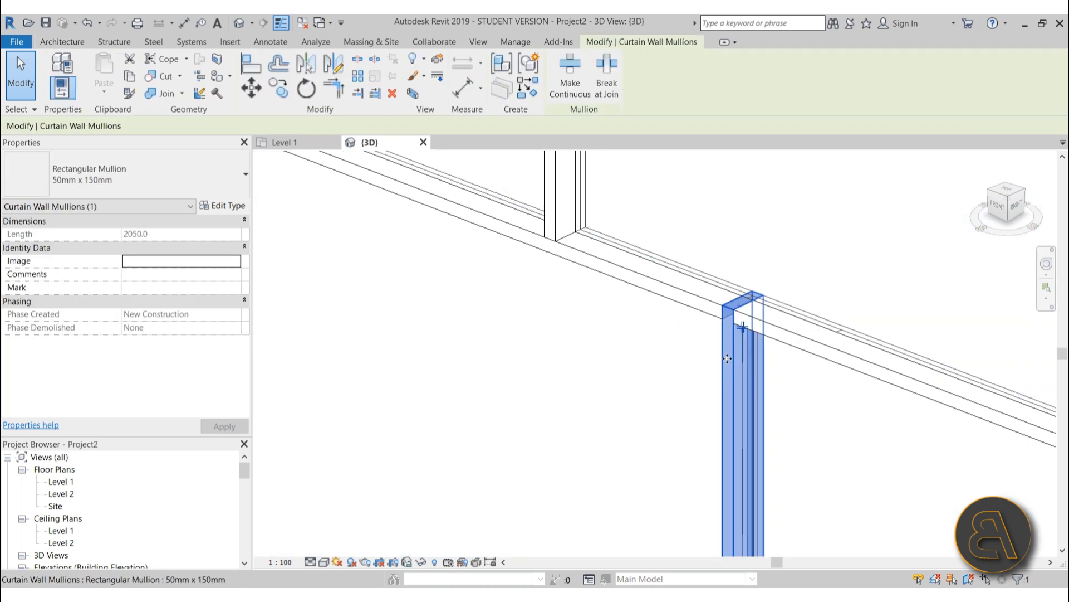
{"action": "left_click", "coordinate": [743, 327]}
Toggle the mullion join at the wall's upper right corner so the top mullion runs over the vertical edge mullion, and deselect it
{"action": "scroll", "coordinate": [551, 236], "scroll_direction": "down", "scroll_amount": 4}
{"action": "middle_click_drag", "start_coordinate": [774, 398], "coordinate": [809, 371]}
{"action": "scroll", "coordinate": [928, 358], "scroll_direction": "up", "scroll_amount": 1}
{"action": "scroll", "coordinate": [928, 358], "scroll_direction": "up", "scroll_amount": 3}
{"action": "scroll", "coordinate": [889, 320], "scroll_direction": "down", "scroll_amount": 4}
{"action": "middle_click_drag", "start_coordinate": [888, 328], "coordinate": [857, 458]}
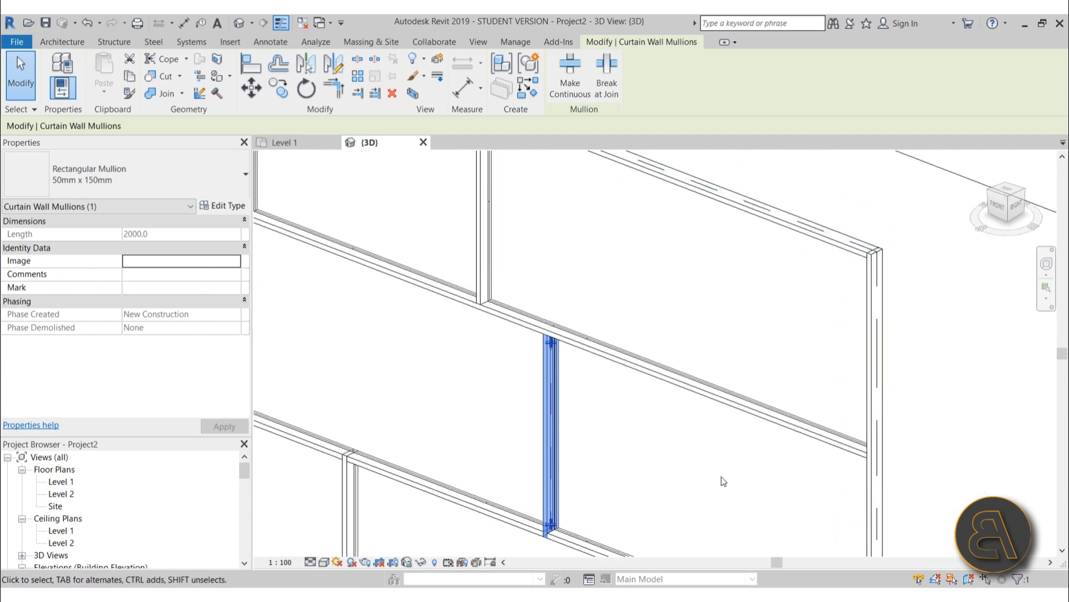
{"action": "middle_click_drag", "start_coordinate": [718, 489], "coordinate": [693, 524]}
{"action": "scroll", "coordinate": [845, 310], "scroll_direction": "up", "scroll_amount": 2}
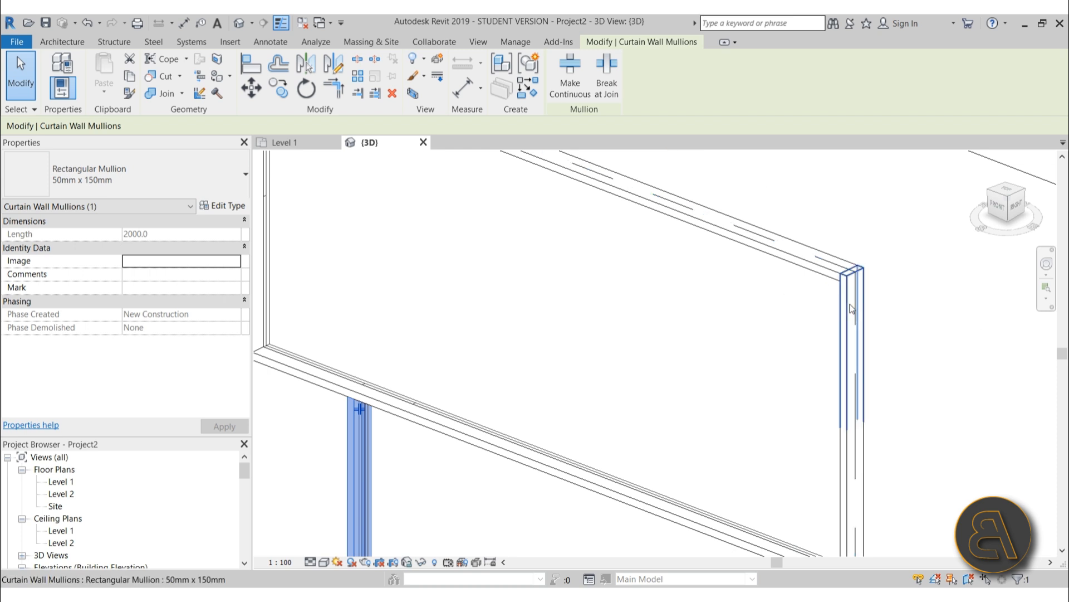
{"action": "left_click", "coordinate": [852, 308]}
{"action": "left_click", "coordinate": [856, 289]}
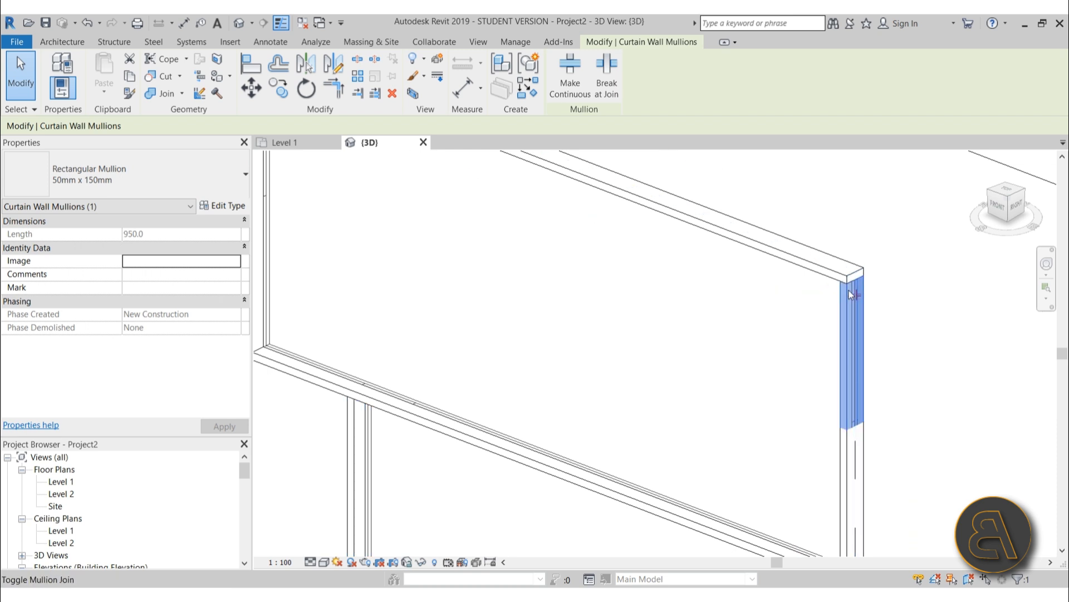
{"action": "scroll", "coordinate": [846, 279], "scroll_direction": "up", "scroll_amount": 2}
{"action": "left_click", "coordinate": [790, 300]}
Toggle the lower join of the first short vertical mullion in the top row so the horizontal mullion runs through
{"action": "scroll", "coordinate": [803, 267], "scroll_direction": "down", "scroll_amount": 4}
{"action": "scroll", "coordinate": [632, 346], "scroll_direction": "down", "scroll_amount": 1}
{"action": "middle_click_drag", "start_coordinate": [497, 355], "coordinate": [842, 373]}
{"action": "scroll", "coordinate": [696, 252], "scroll_direction": "up", "scroll_amount": 5}
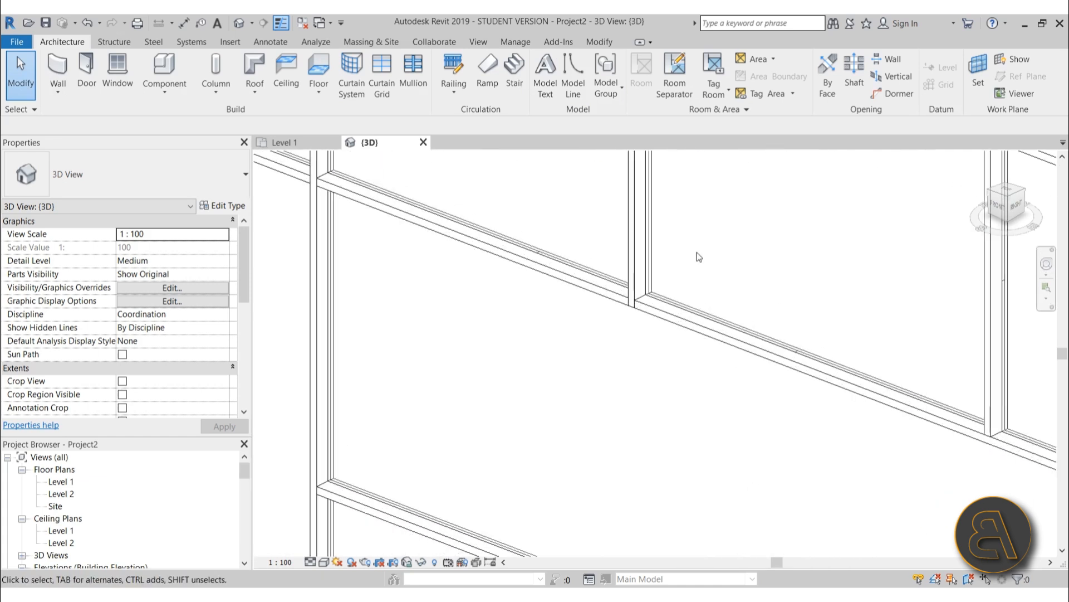
{"action": "left_click", "coordinate": [621, 259]}
{"action": "scroll", "coordinate": [635, 331], "scroll_direction": "down", "scroll_amount": 3}
{"action": "middle_click_drag", "start_coordinate": [637, 279], "coordinate": [633, 303]}
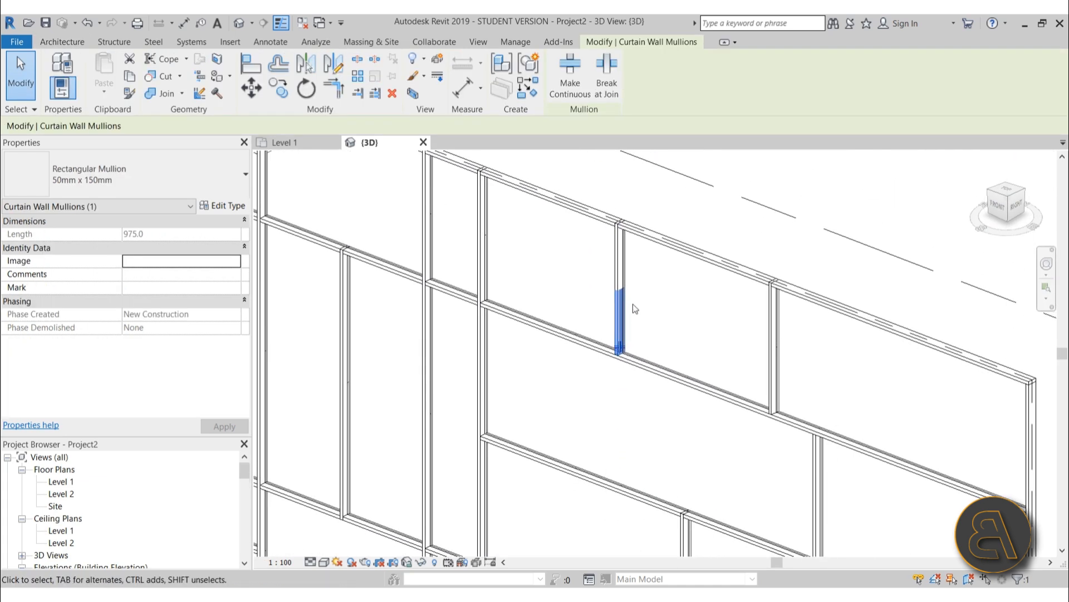
Toggle the mullion join at the upper end of the third row's short vertical mullion
{"action": "middle_click_drag", "start_coordinate": [664, 397], "coordinate": [672, 145]}
{"action": "scroll", "coordinate": [693, 281], "scroll_direction": "up", "scroll_amount": 3}
{"action": "left_click", "coordinate": [687, 249]}
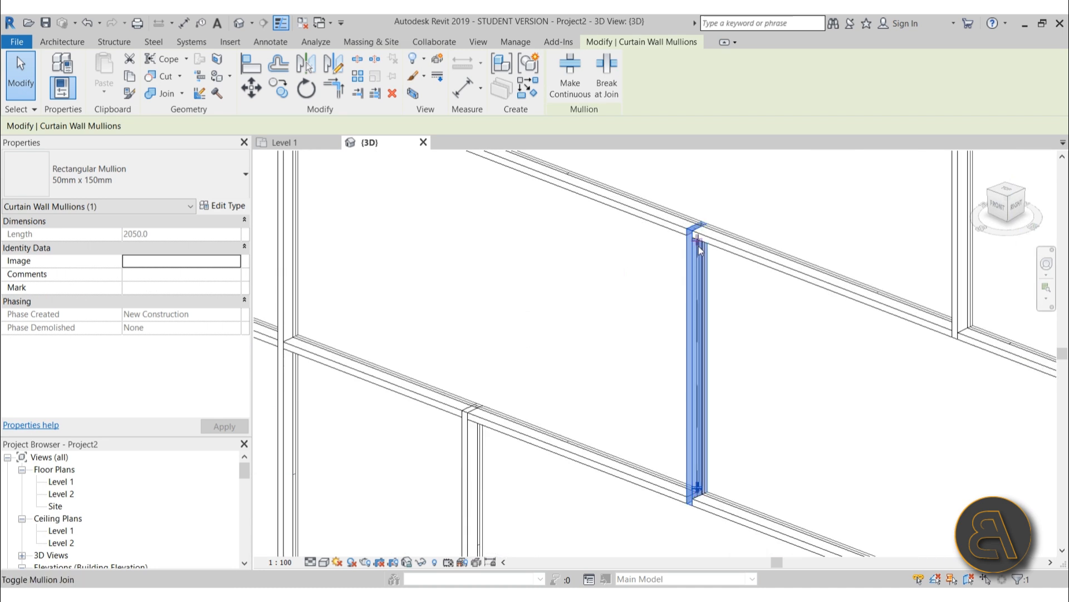
{"action": "scroll", "coordinate": [644, 380], "scroll_direction": "down", "scroll_amount": 3}
{"action": "middle_click_drag", "start_coordinate": [600, 345], "coordinate": [524, 200]}
Toggle the upper join of the bottom row's right-hand vertical mullion so the horizontal mullion runs through, select its lower half, and deselect
{"action": "left_click", "coordinate": [631, 391]}
{"action": "scroll", "coordinate": [743, 379], "scroll_direction": "up", "scroll_amount": 2}
{"action": "left_click", "coordinate": [746, 374]}
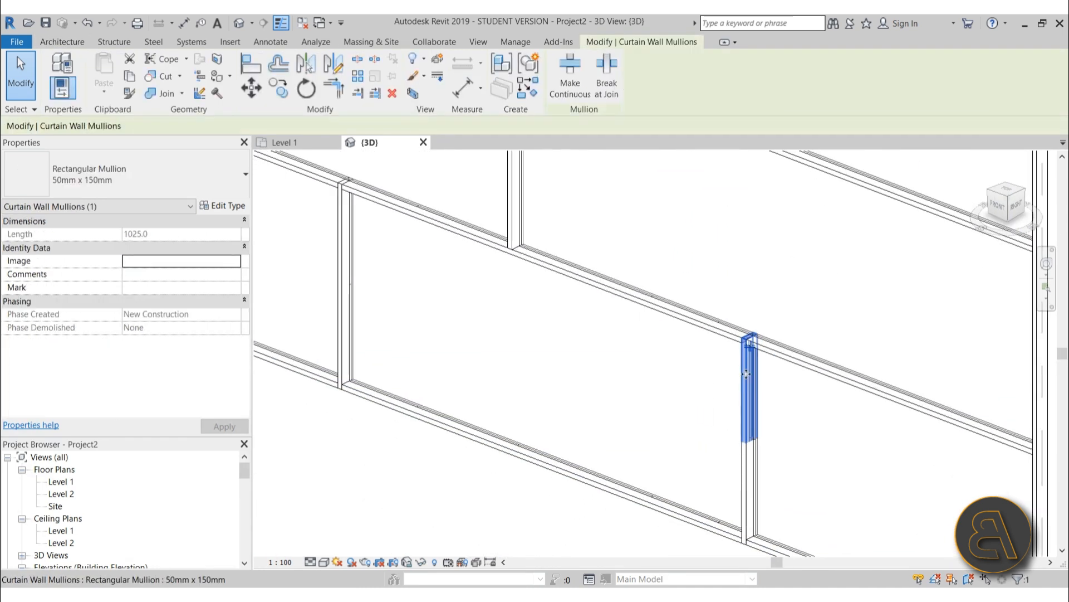
{"action": "left_click", "coordinate": [750, 344]}
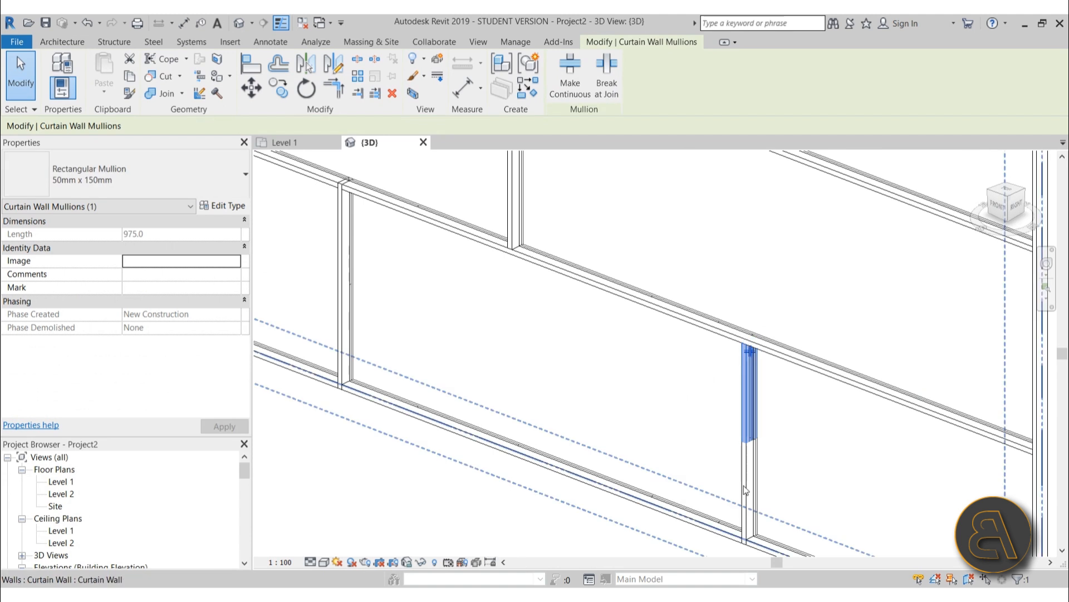
{"action": "left_click", "coordinate": [748, 454]}
{"action": "left_click", "coordinate": [766, 379]}
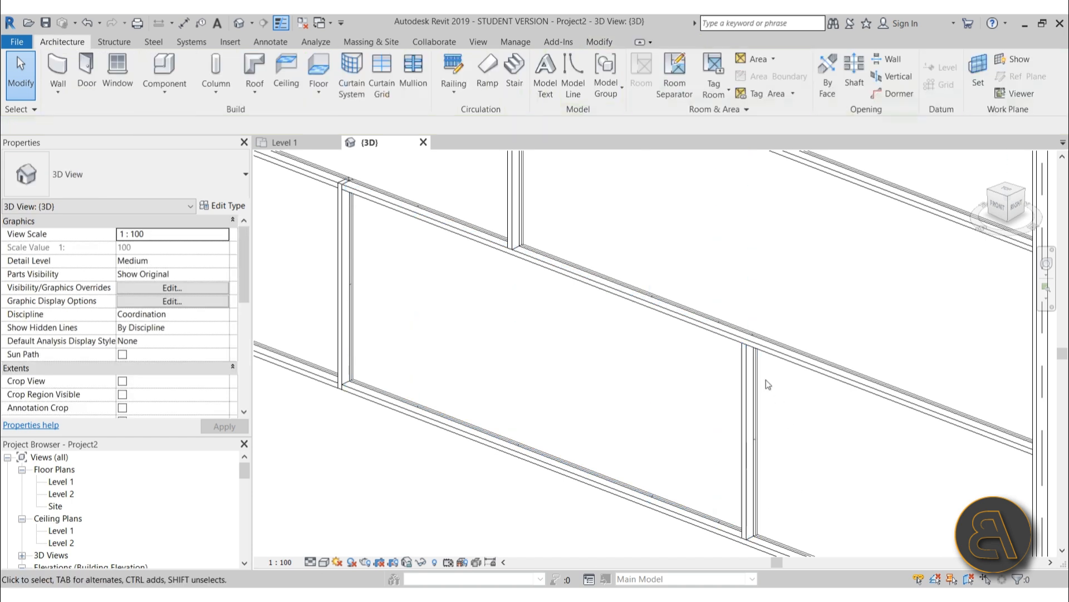
Move the vertical grid line of the second row's short mullion to about 1800 mm from the wall's right end, and deselect it
{"action": "scroll", "coordinate": [710, 423], "scroll_direction": "down", "scroll_amount": 5}
{"action": "left_click", "coordinate": [709, 357]}
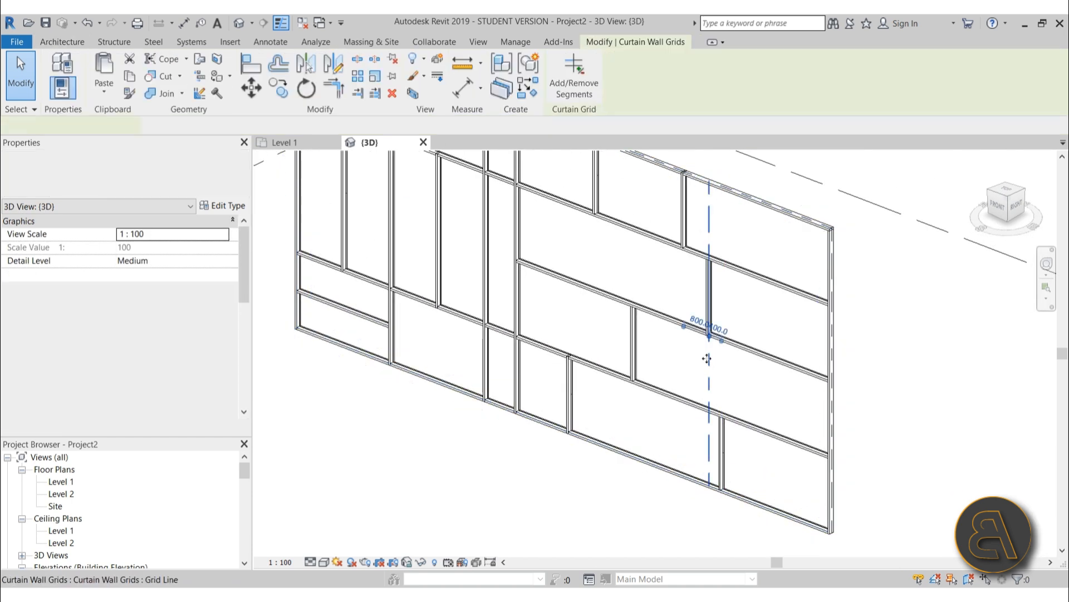
{"action": "left_click_drag", "start_coordinate": [722, 366], "coordinate": [779, 366]}
{"action": "left_click", "coordinate": [722, 401]}
{"action": "left_click_drag", "start_coordinate": [722, 401], "coordinate": [703, 390]}
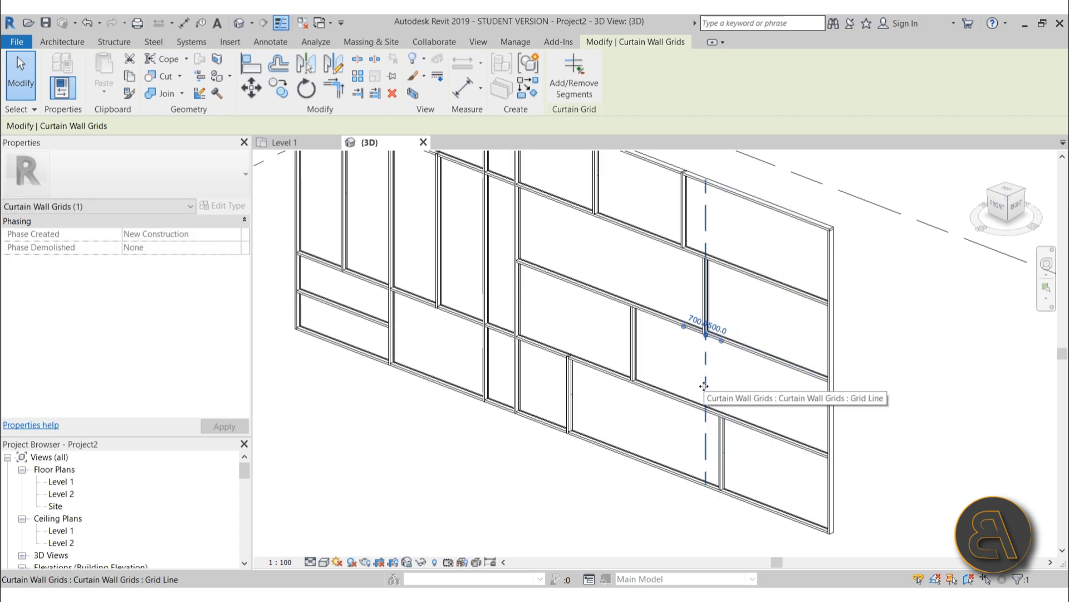
{"action": "left_click_drag", "start_coordinate": [783, 394], "coordinate": [774, 395]}
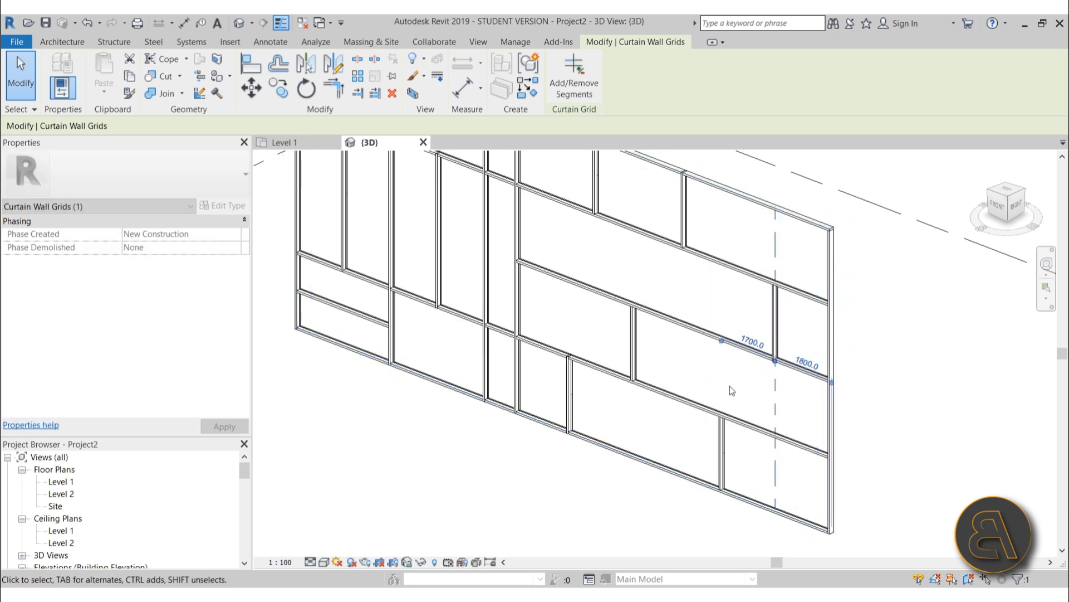
{"action": "key", "text": "Escape"}
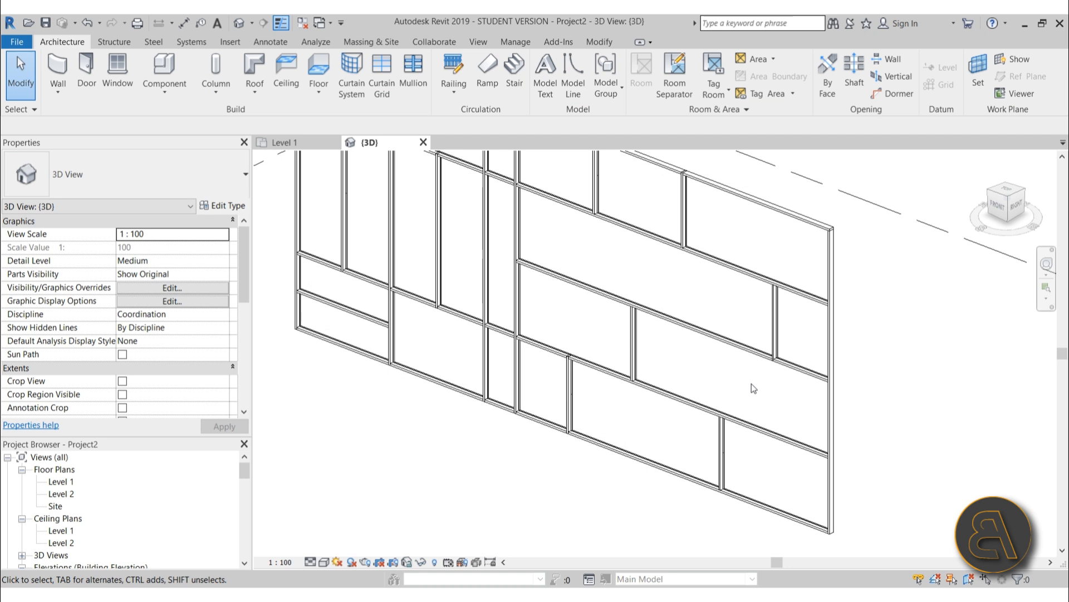
In the Level 1 floor plan, draw a 17000 mm long Storefront curtain wall parallel to the existing wall, 8000 mm high
{"action": "middle_click_drag", "start_coordinate": [679, 394], "coordinate": [680, 355]}
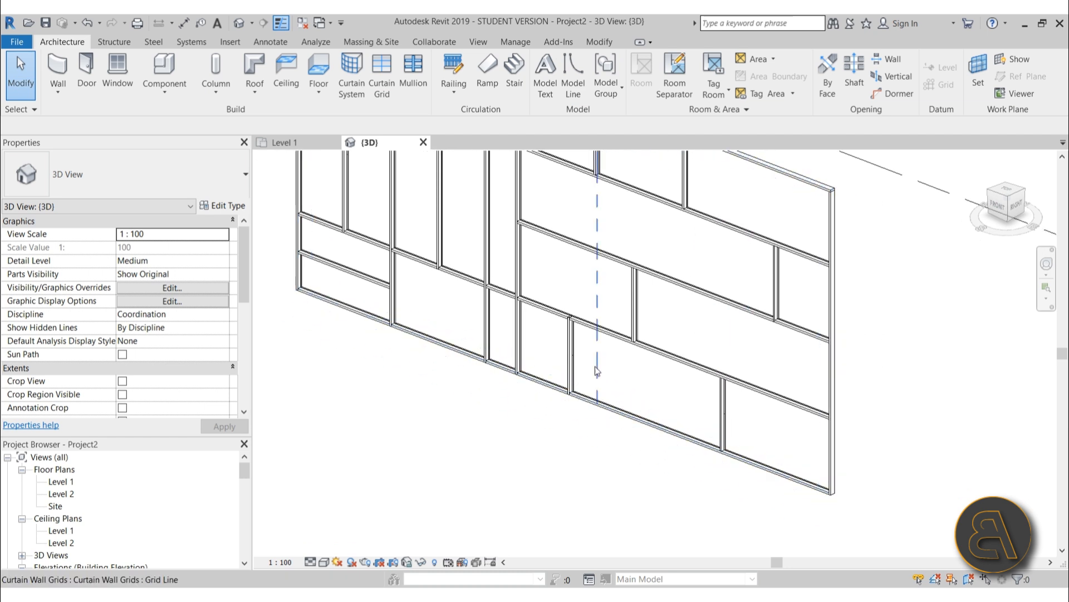
{"action": "scroll", "coordinate": [595, 366], "scroll_direction": "down", "scroll_amount": 3}
{"action": "double_click", "coordinate": [71, 483]}
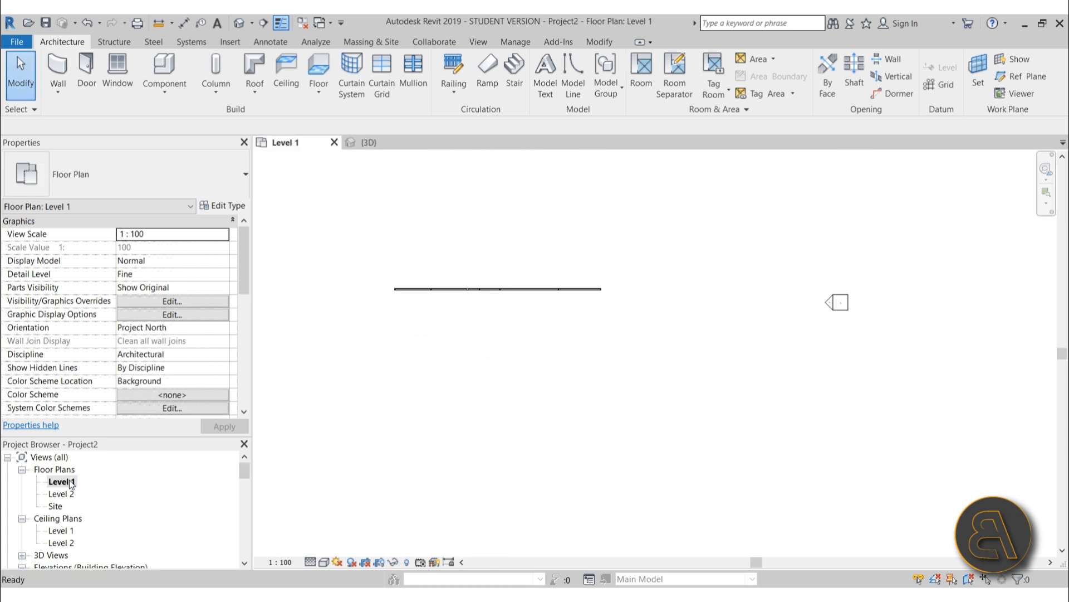
{"action": "left_click", "coordinate": [60, 77]}
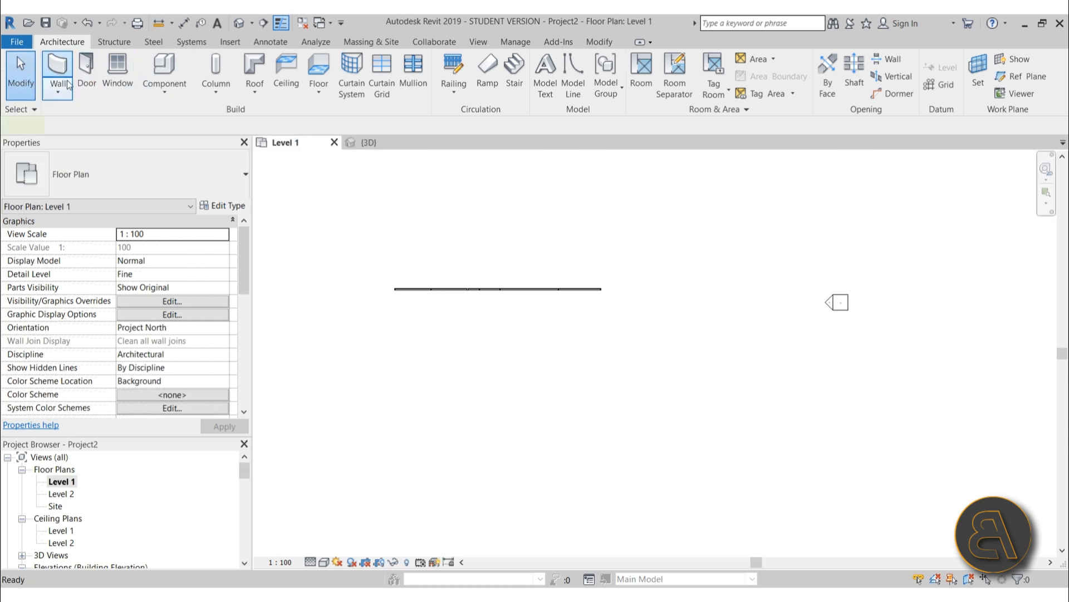
{"action": "left_click", "coordinate": [88, 170]}
{"action": "left_click", "coordinate": [55, 454]}
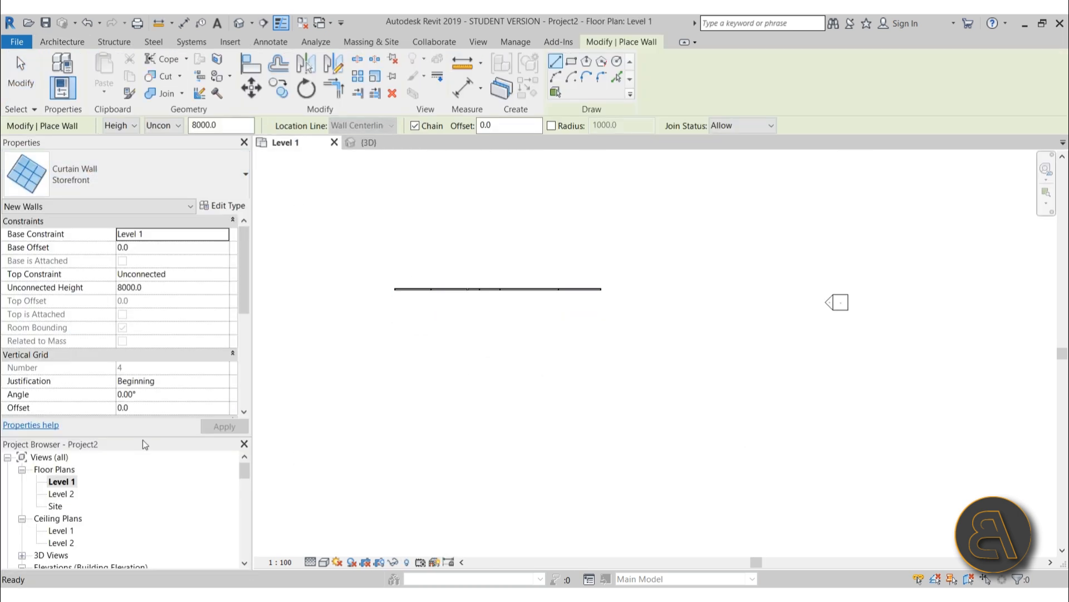
{"action": "left_click", "coordinate": [395, 377]}
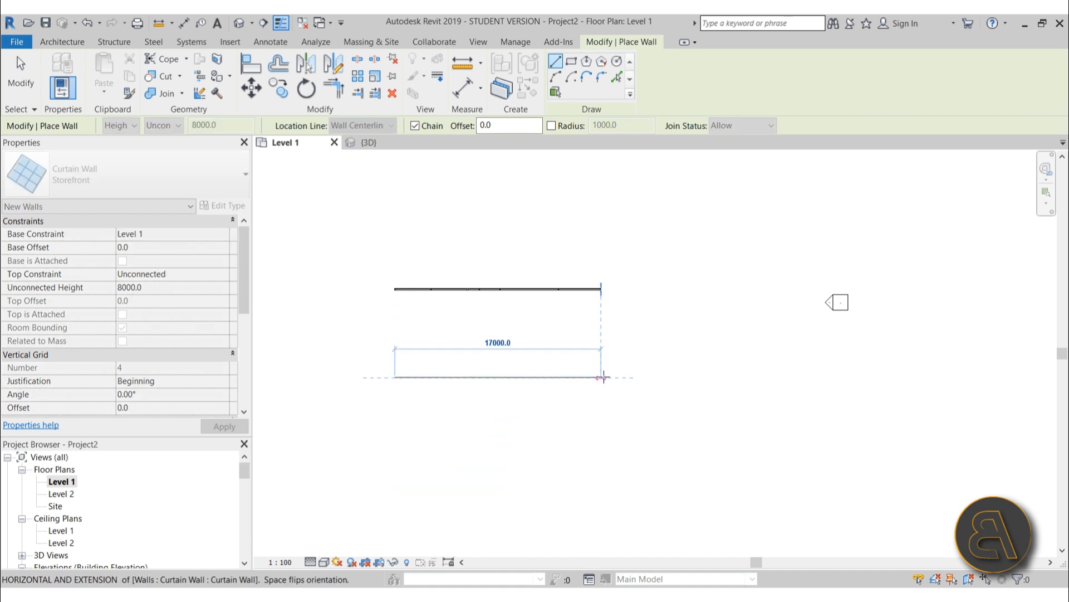
{"action": "scroll", "coordinate": [477, 369], "scroll_direction": "up", "scroll_amount": 4}
{"action": "key", "text": "Escape"}
{"action": "key", "text": "Escape"}
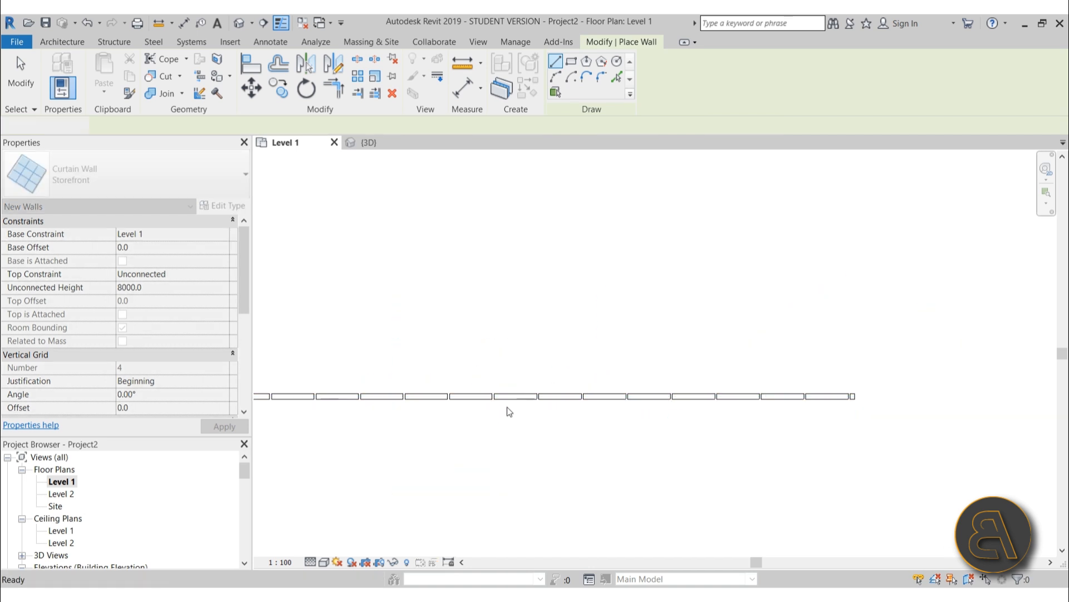
Examine the new Storefront wall's mullion layout in plan and in the 3D view
{"action": "scroll", "coordinate": [447, 402], "scroll_direction": "up", "scroll_amount": 4}
{"action": "scroll", "coordinate": [440, 412], "scroll_direction": "down", "scroll_amount": 5}
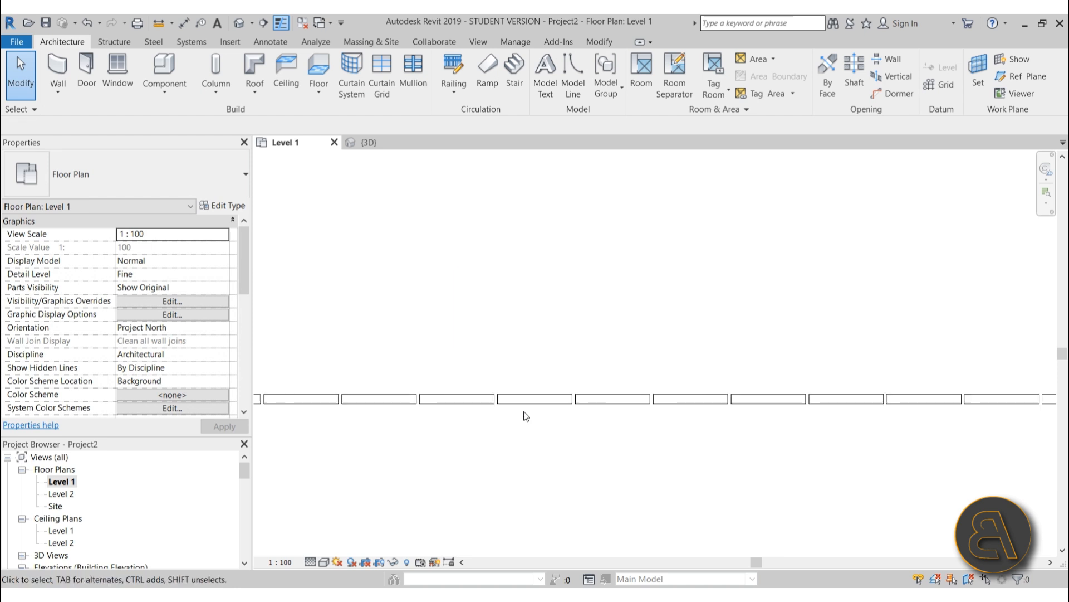
{"action": "left_click", "coordinate": [245, 28]}
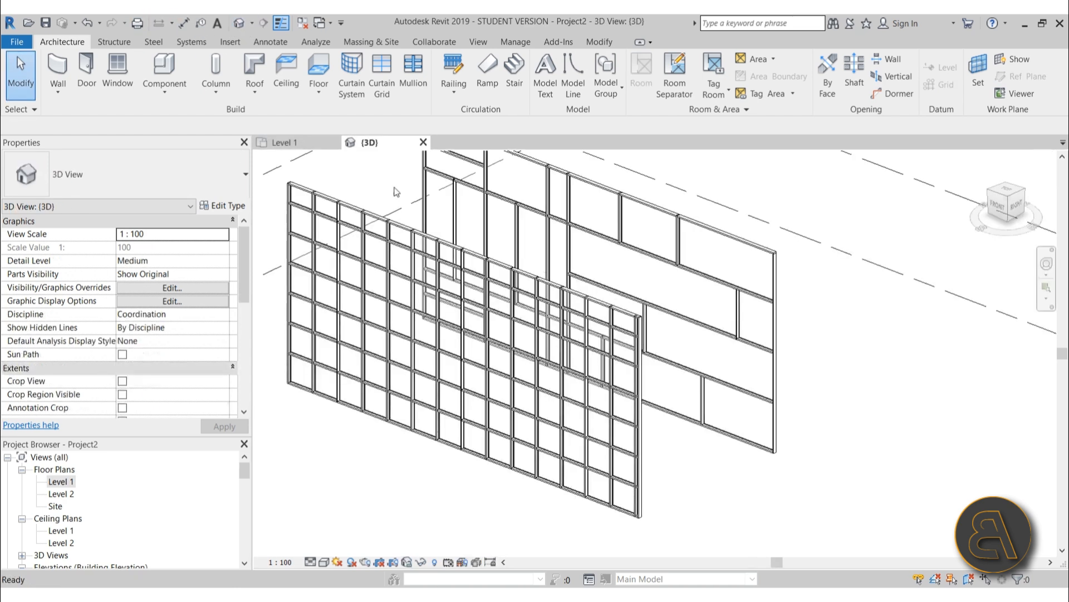
{"action": "scroll", "coordinate": [557, 362], "scroll_direction": "down", "scroll_amount": 3}
{"action": "left_click", "coordinate": [608, 438]}
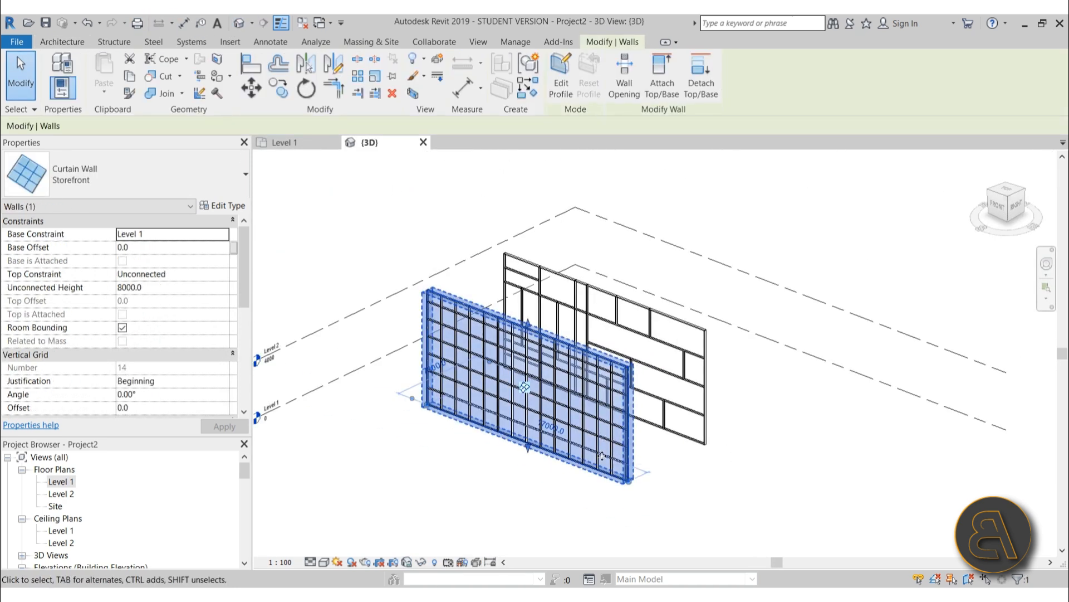
{"action": "left_click", "coordinate": [590, 511]}
{"action": "scroll", "coordinate": [547, 431], "scroll_direction": "up", "scroll_amount": 4}
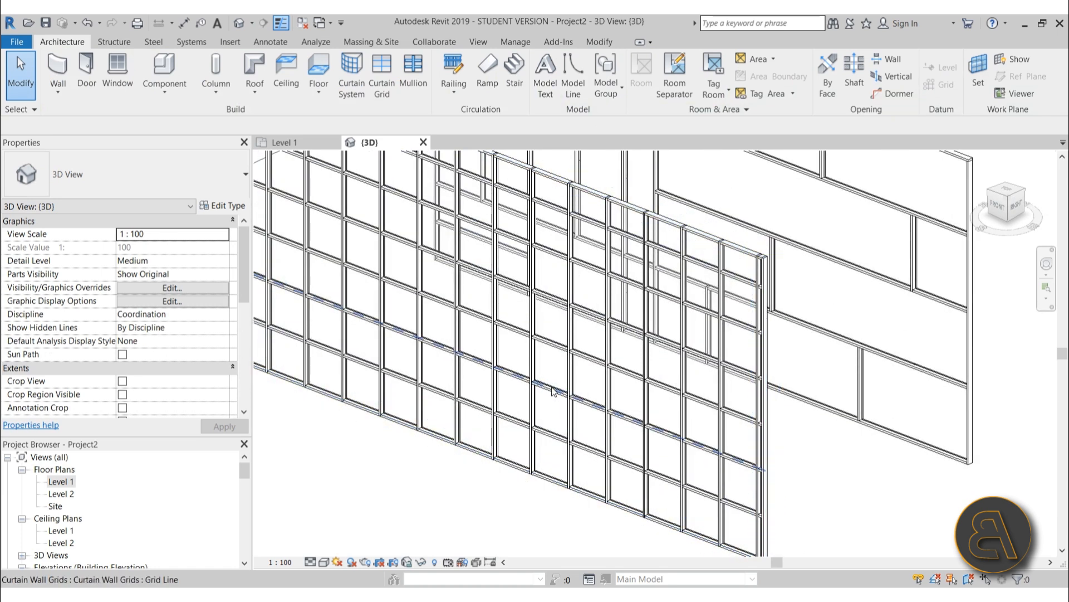
Try to move a horizontal grid line of the Storefront wall upward, and deselect it
{"action": "left_click", "coordinate": [549, 390]}
{"action": "left_click_drag", "start_coordinate": [549, 390], "coordinate": [582, 326]}
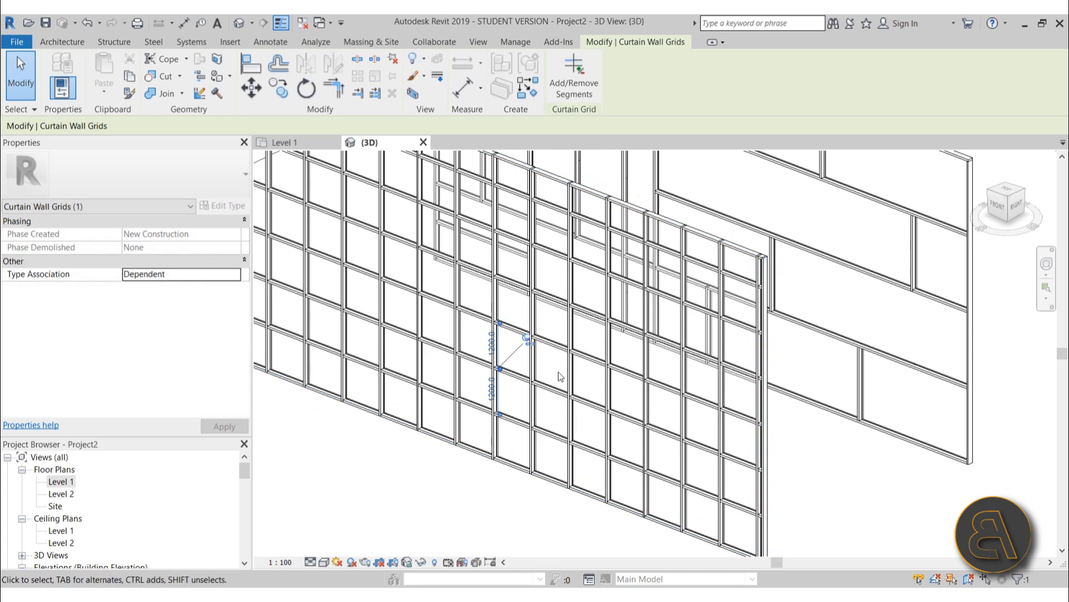
{"action": "left_click", "coordinate": [557, 373]}
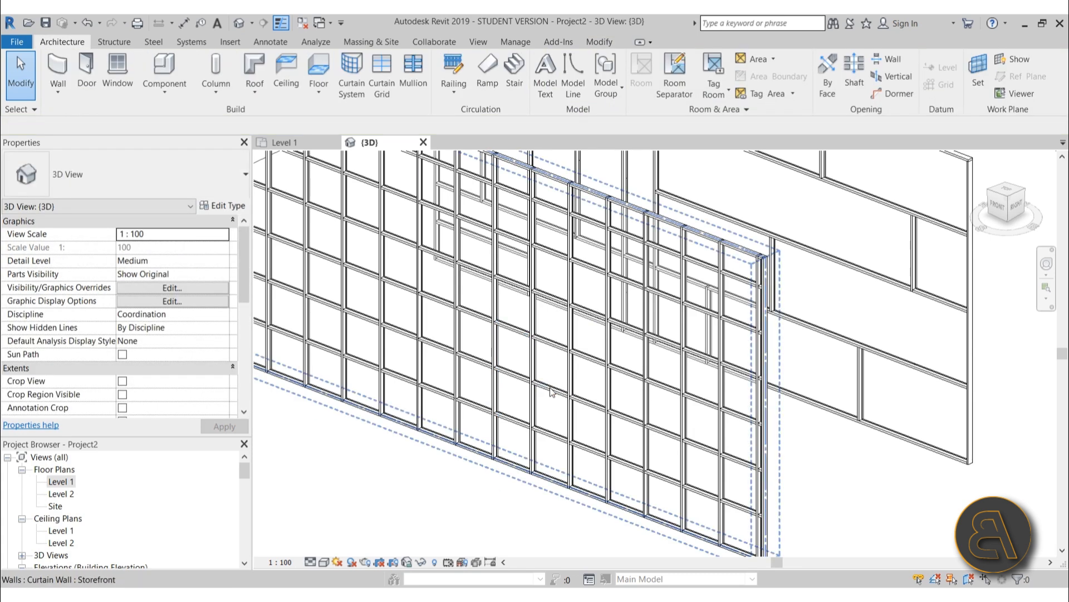
Review the Storefront wall's instance properties and its type settings for grid layout, spacing and mullions, and close them without changes
{"action": "left_click", "coordinate": [771, 400]}
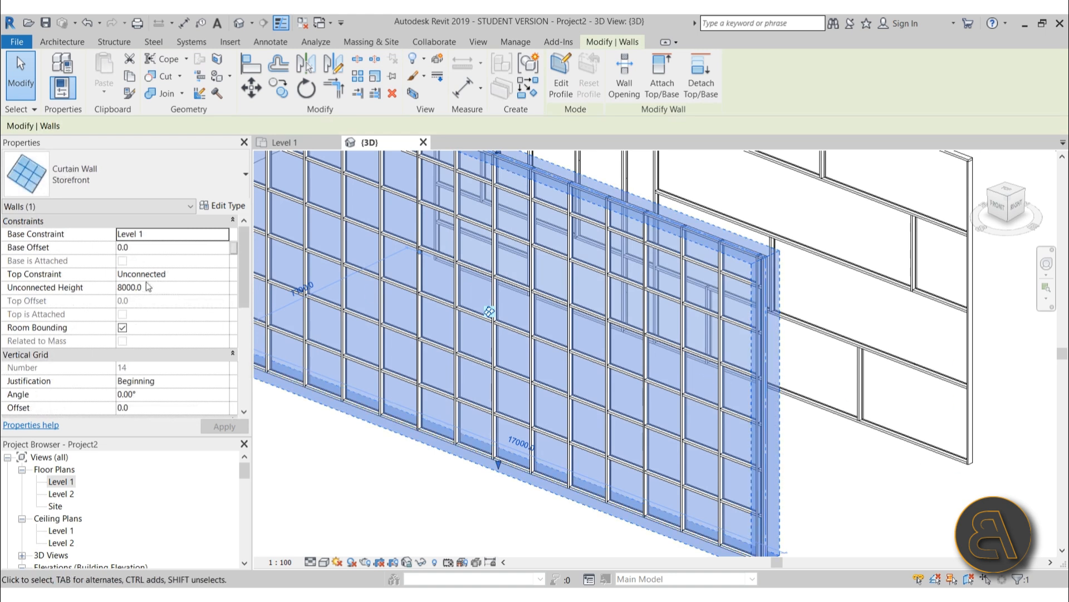
{"action": "scroll", "coordinate": [143, 270], "scroll_direction": "down", "scroll_amount": 2}
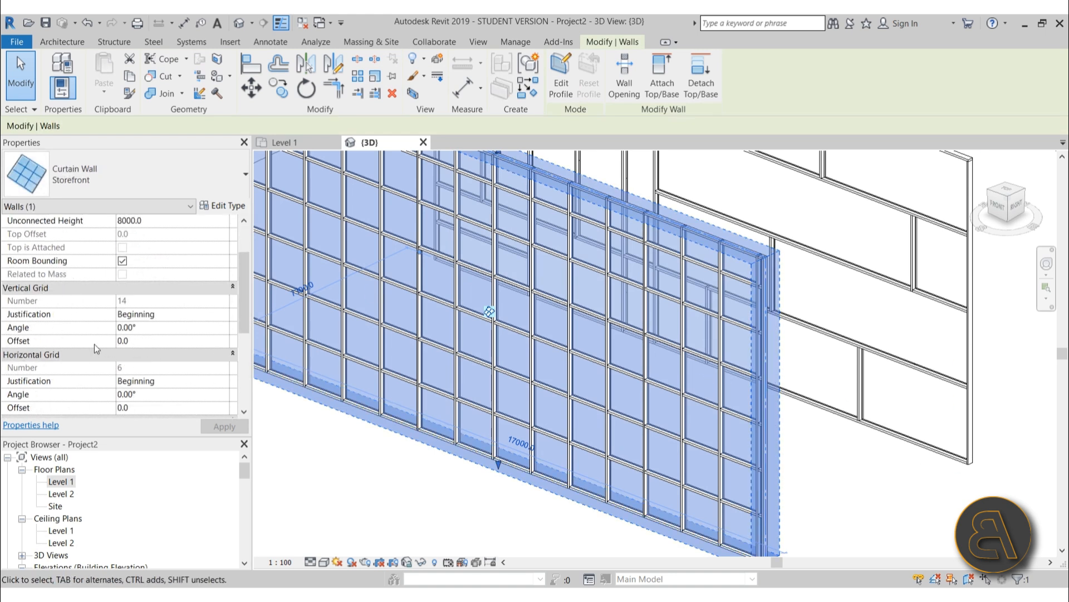
{"action": "left_click", "coordinate": [223, 206]}
{"action": "scroll", "coordinate": [238, 259], "scroll_direction": "down", "scroll_amount": 1}
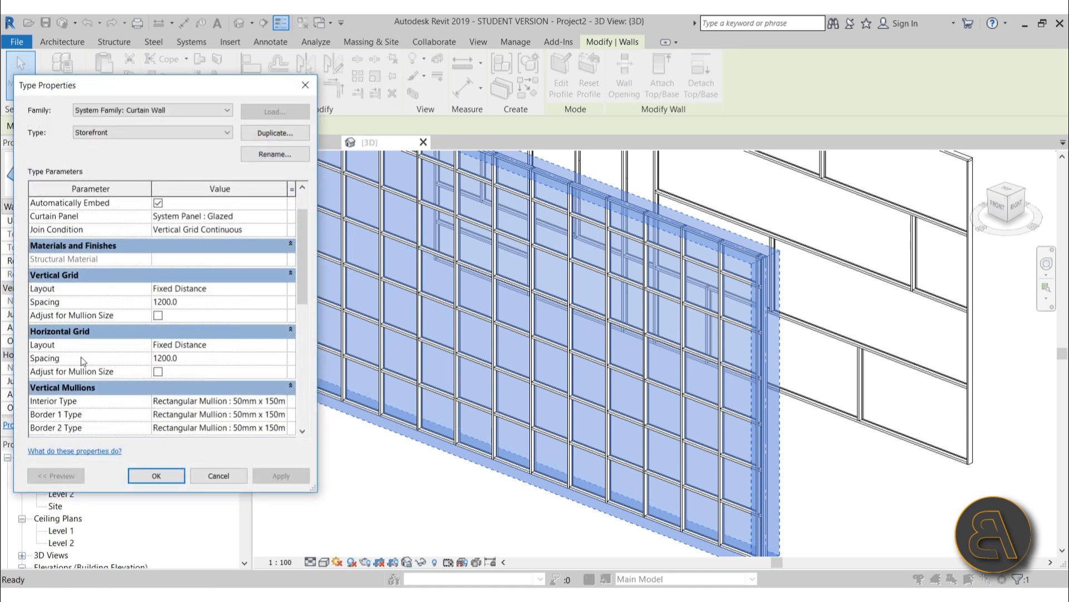
{"action": "scroll", "coordinate": [158, 348], "scroll_direction": "down", "scroll_amount": 2}
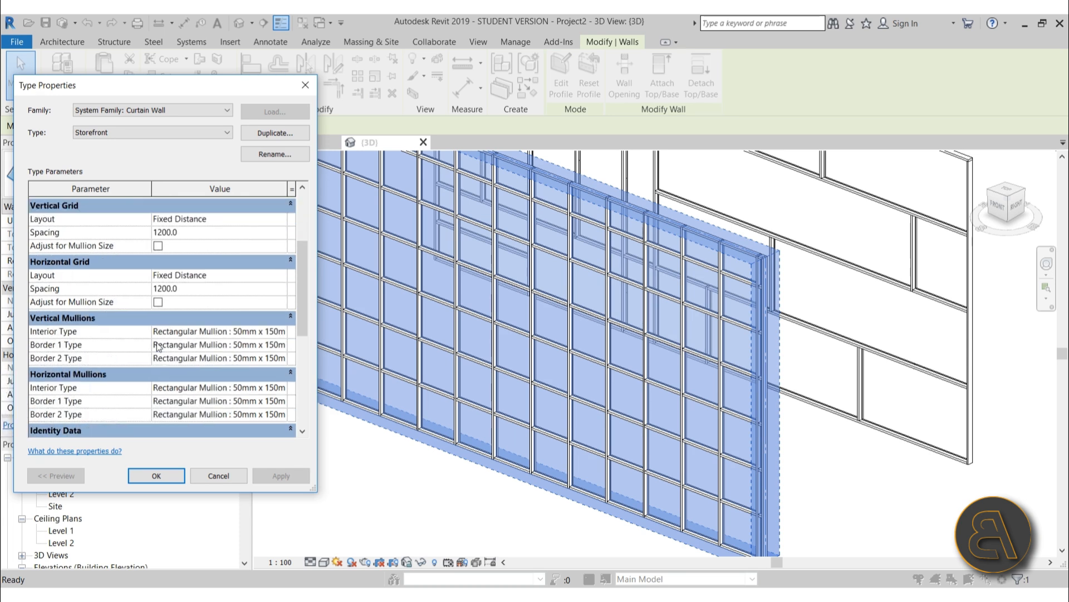
{"action": "scroll", "coordinate": [158, 347], "scroll_direction": "down", "scroll_amount": 2}
{"action": "left_click", "coordinate": [218, 475]}
{"action": "scroll", "coordinate": [512, 400], "scroll_direction": "down", "scroll_amount": 2}
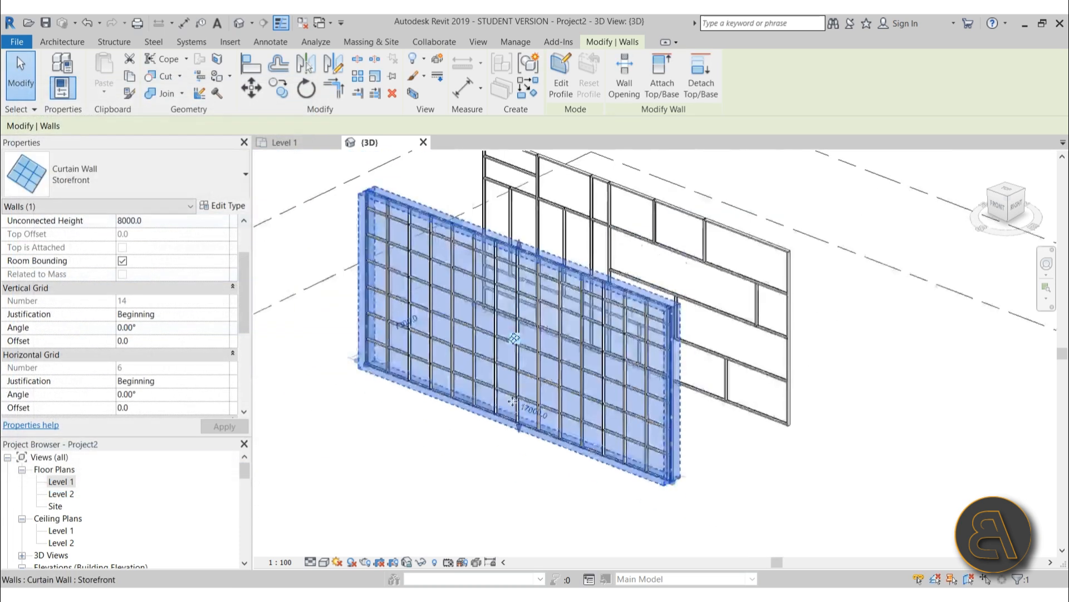
{"action": "scroll", "coordinate": [478, 411], "scroll_direction": "up", "scroll_amount": 2}
{"action": "key", "text": "Escape"}
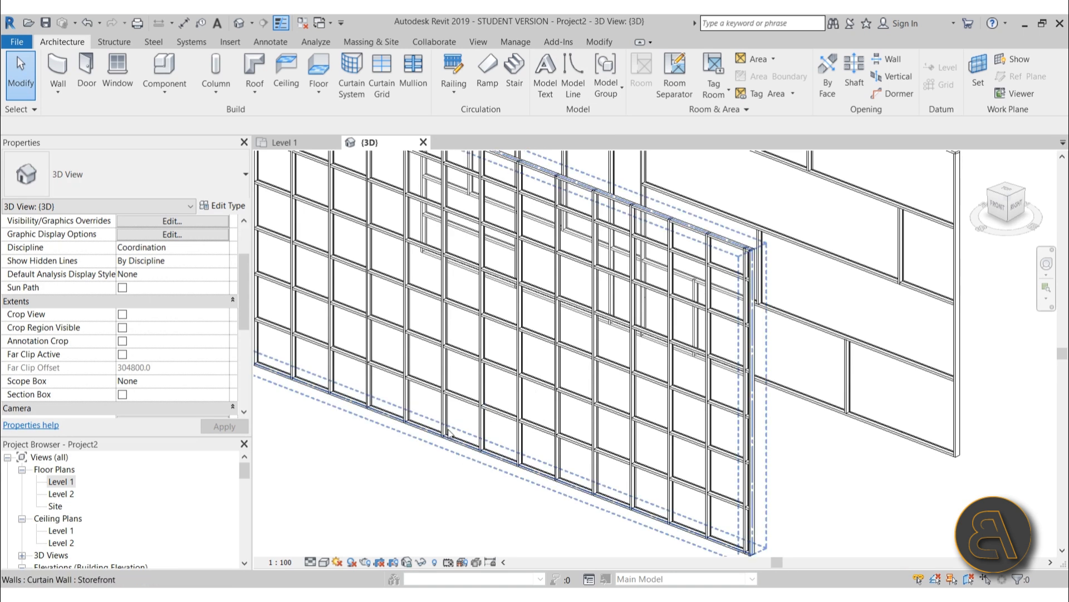
Select a vertical grid line near the middle of the Storefront wall and unpin it
{"action": "scroll", "coordinate": [447, 427], "scroll_direction": "up", "scroll_amount": 5}
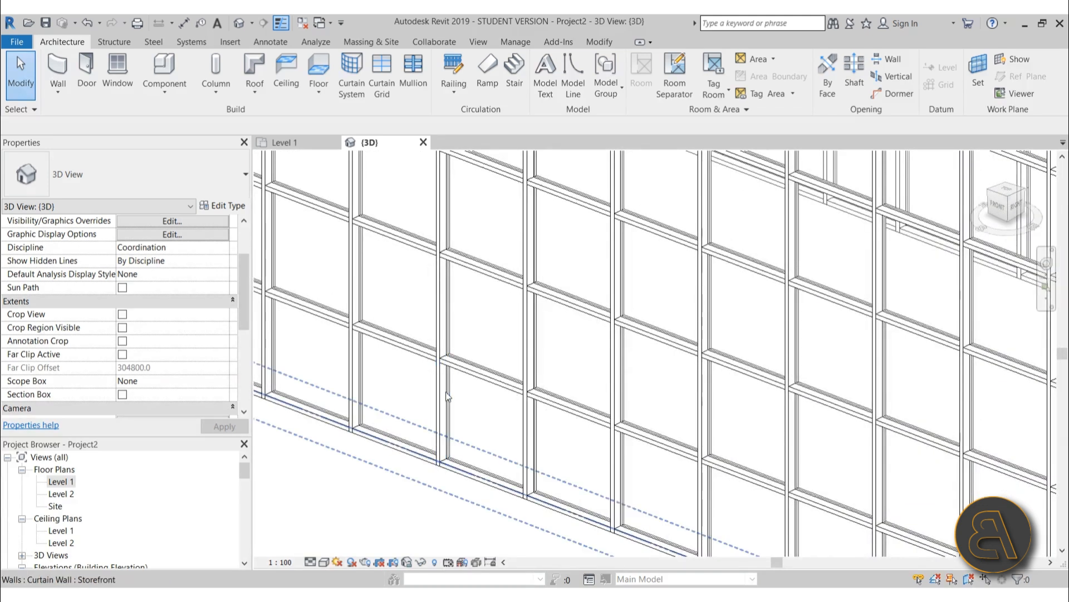
{"action": "left_click", "coordinate": [447, 397]}
{"action": "scroll", "coordinate": [425, 501], "scroll_direction": "down", "scroll_amount": 3}
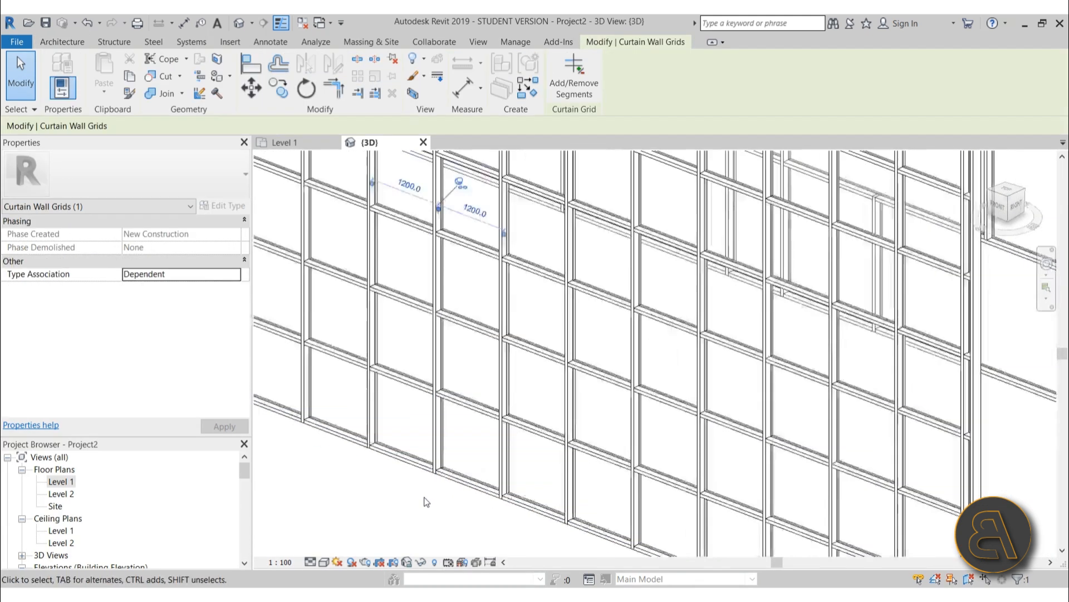
{"action": "scroll", "coordinate": [446, 318], "scroll_direction": "up", "scroll_amount": 3}
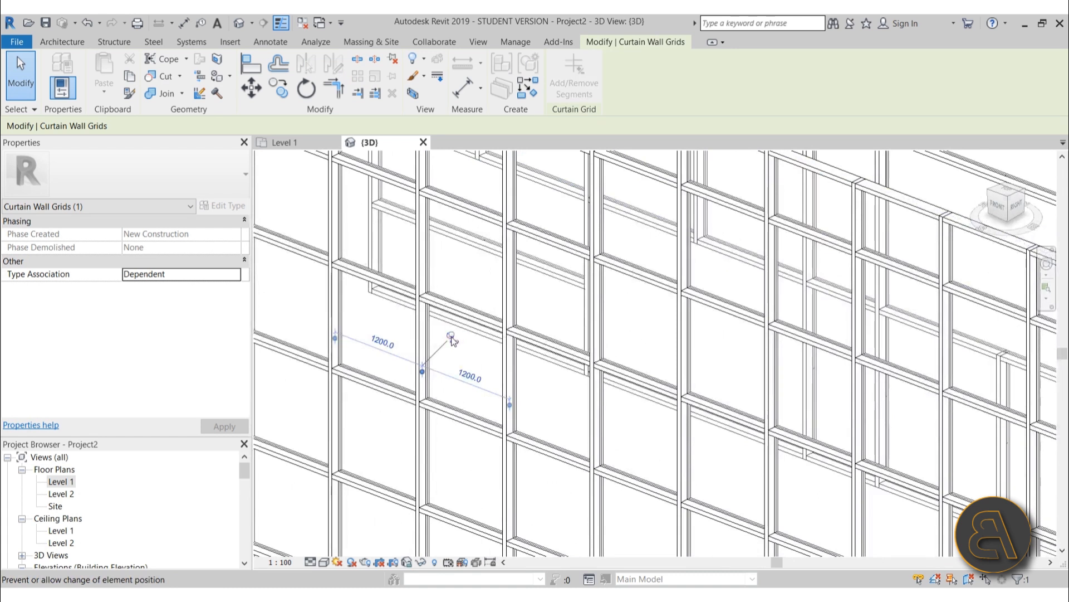
{"action": "left_click", "coordinate": [452, 336]}
{"action": "scroll", "coordinate": [452, 446], "scroll_direction": "down", "scroll_amount": 2}
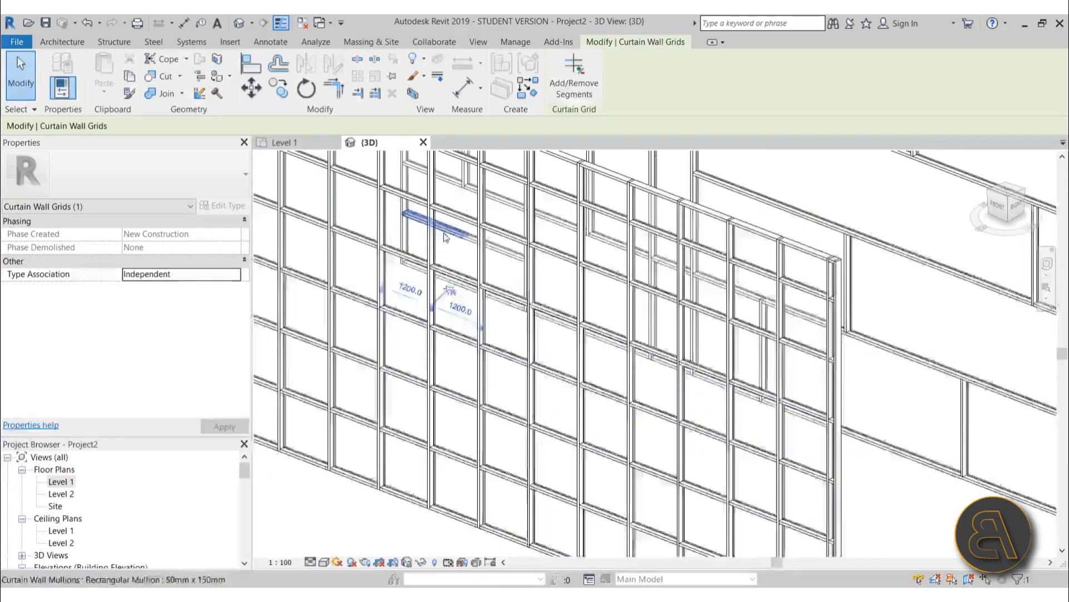
Set the unpinned vertical grid line's distance to the next grid line on its right to 1000 mm
{"action": "scroll", "coordinate": [469, 323], "scroll_direction": "up", "scroll_amount": 3}
{"action": "left_click", "coordinate": [469, 322]}
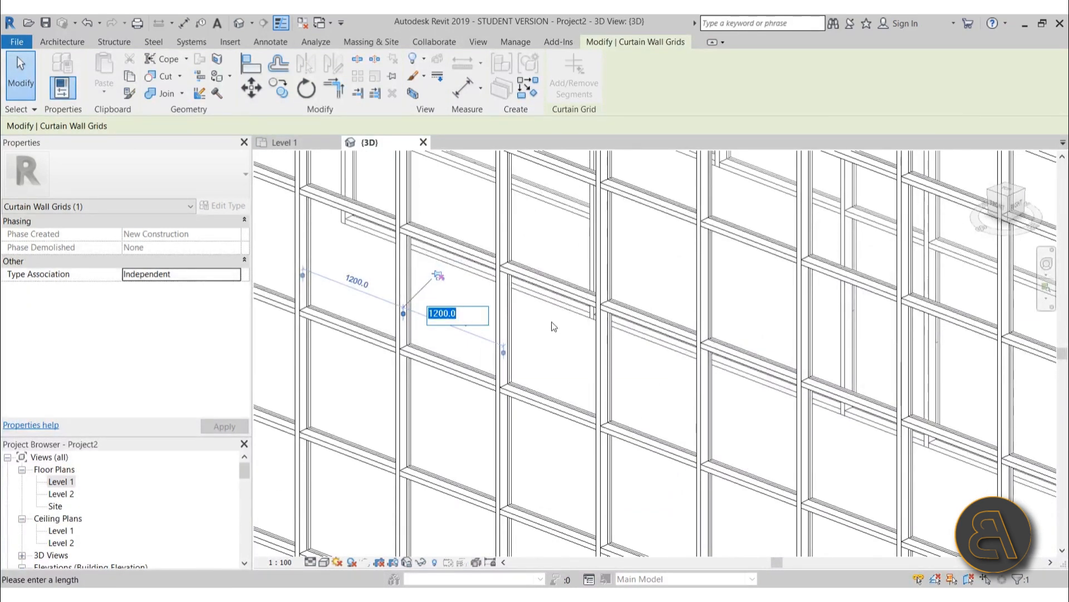
{"action": "type", "text": "1000"}
{"action": "key", "text": "Return"}
{"action": "scroll", "coordinate": [552, 322], "scroll_direction": "down", "scroll_amount": 2}
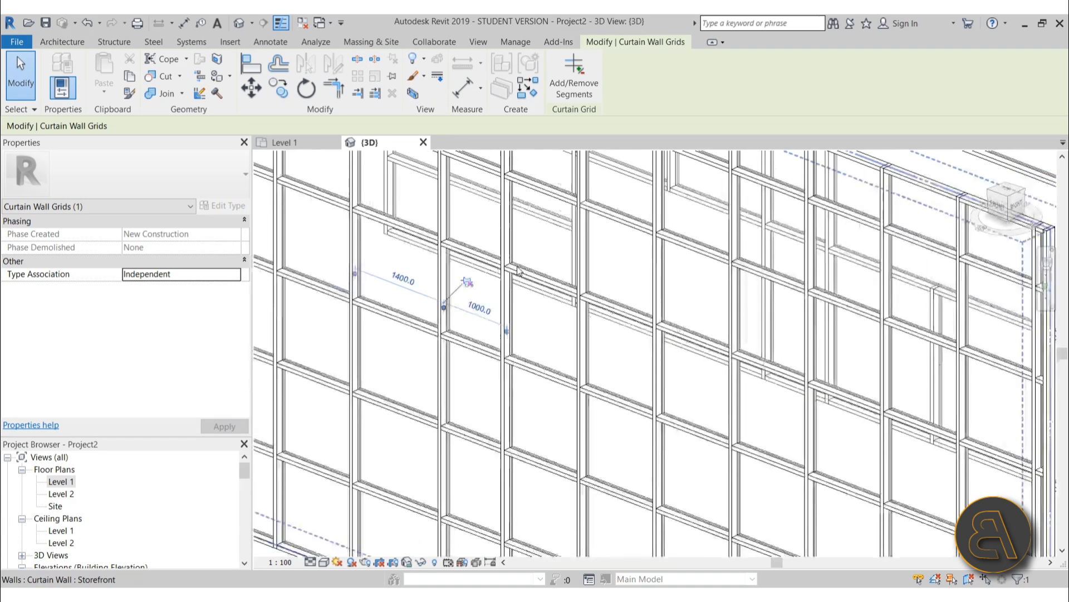
Unpin the Storefront wall's lowest horizontal grid line and set its distance from the wall's base to 1600 mm
{"action": "scroll", "coordinate": [473, 424], "scroll_direction": "up", "scroll_amount": 2}
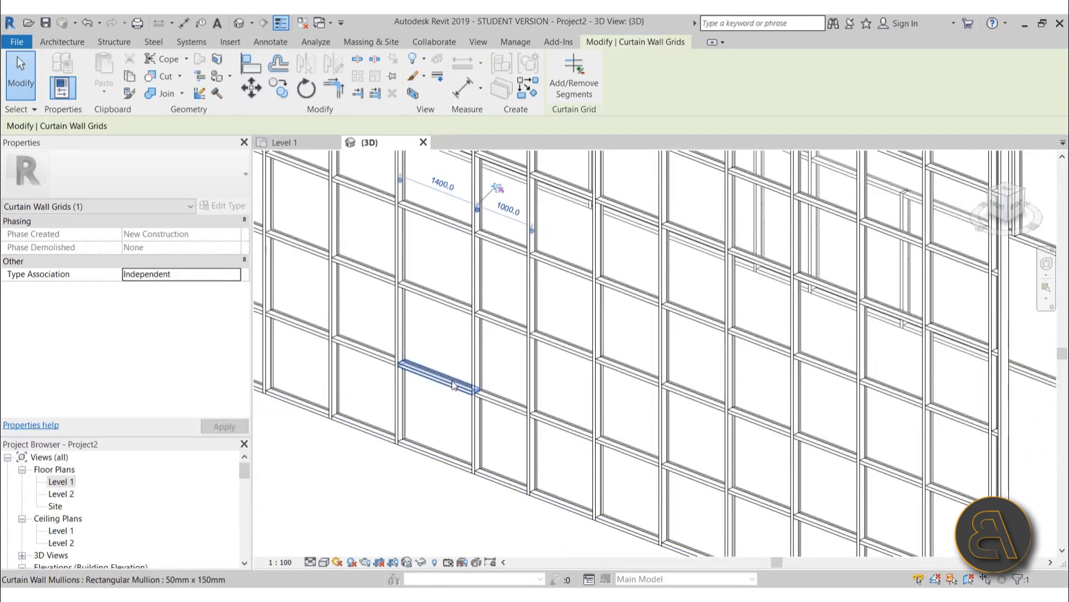
{"action": "left_click", "coordinate": [532, 384]}
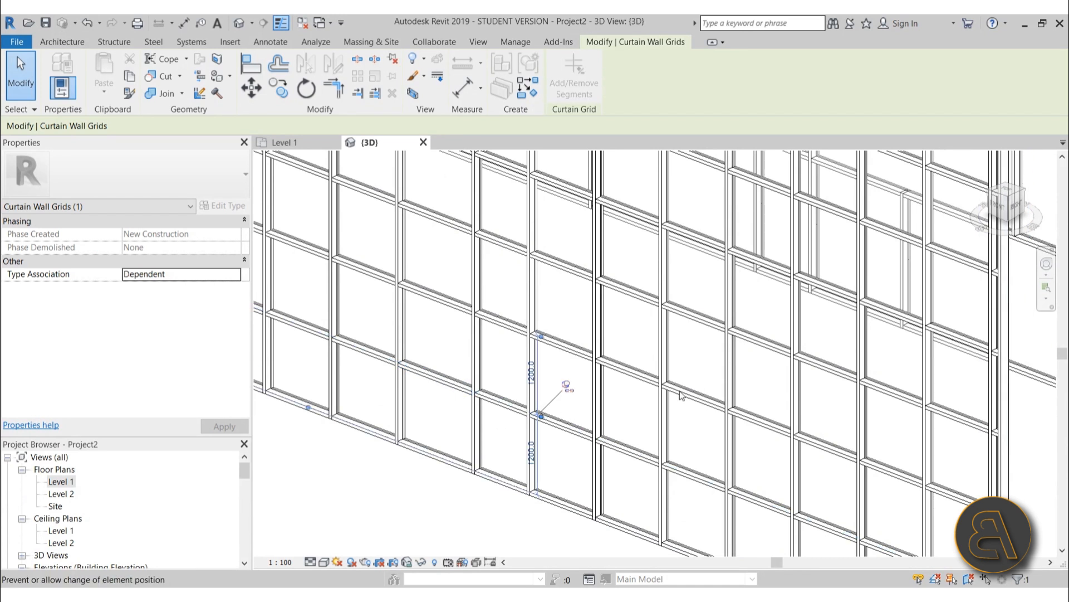
{"action": "left_click", "coordinate": [531, 453]}
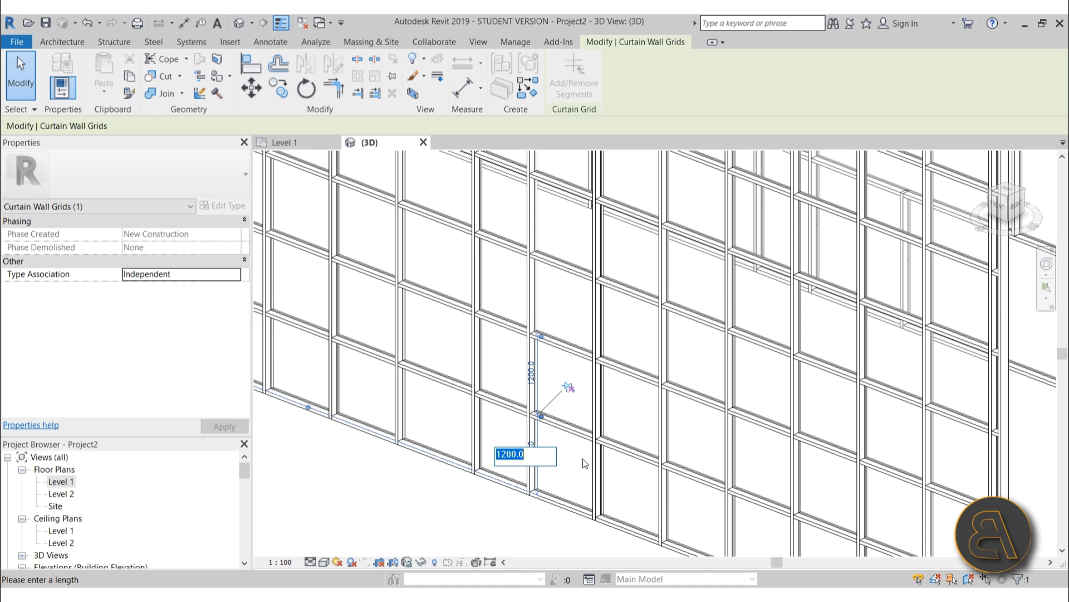
{"action": "type", "text": "1600"}
{"action": "key", "text": "Return"}
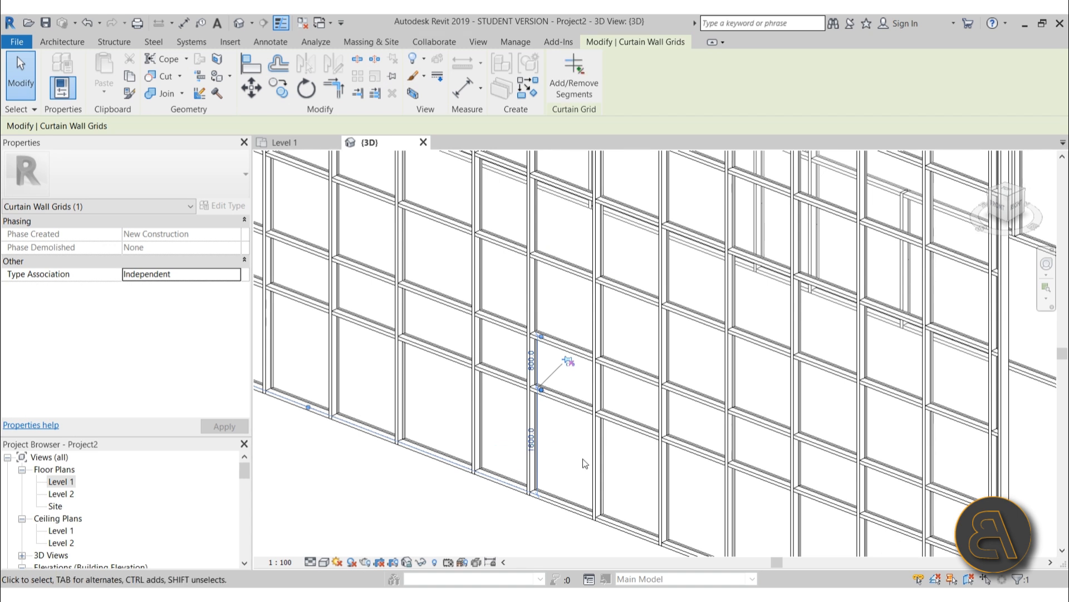
{"action": "key", "text": "Escape"}
Select a vertical mullion in the bottom row near the Storefront wall's right end and toggle the join at its upper end
{"action": "scroll", "coordinate": [510, 403], "scroll_direction": "down", "scroll_amount": 5}
{"action": "left_click", "coordinate": [509, 404]}
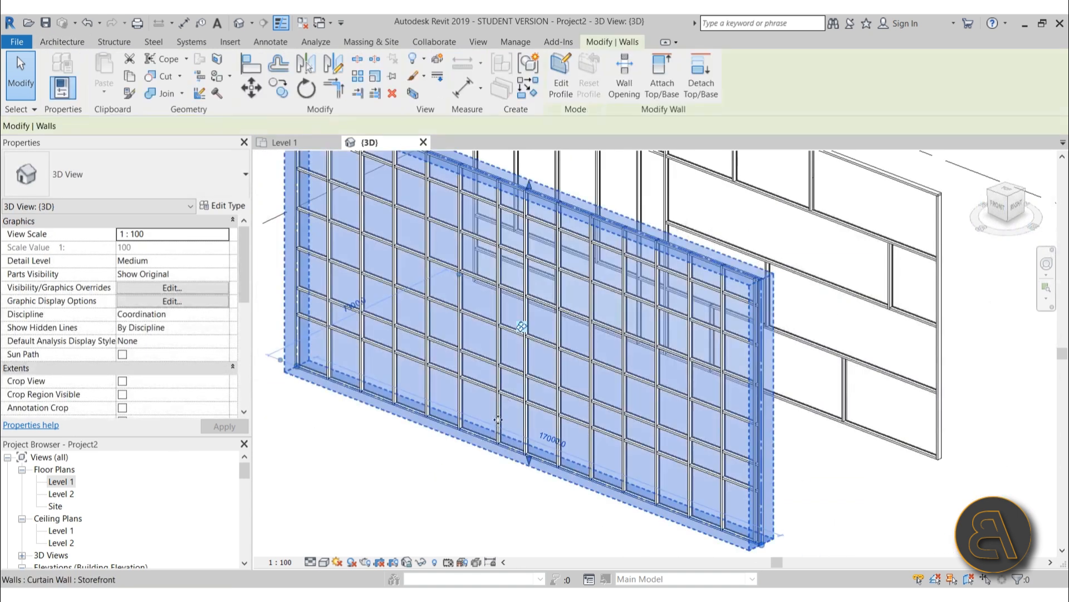
{"action": "scroll", "coordinate": [508, 365], "scroll_direction": "down", "scroll_amount": 2}
{"action": "left_click_drag", "start_coordinate": [670, 480], "coordinate": [718, 514]}
{"action": "left_click", "coordinate": [718, 514]}
{"action": "scroll", "coordinate": [537, 502], "scroll_direction": "up", "scroll_amount": 5}
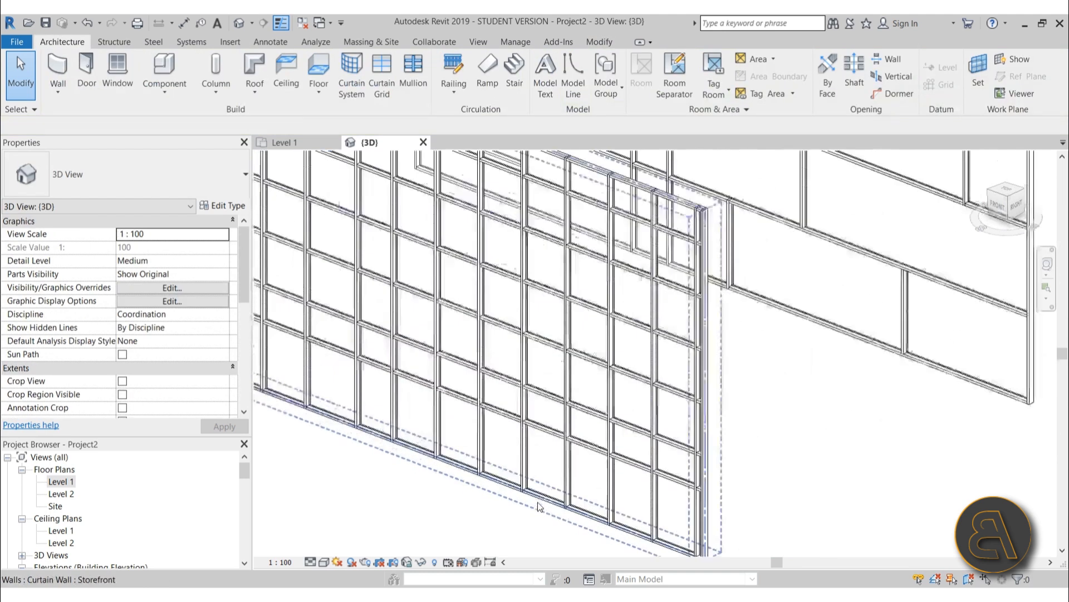
{"action": "left_click", "coordinate": [575, 455]}
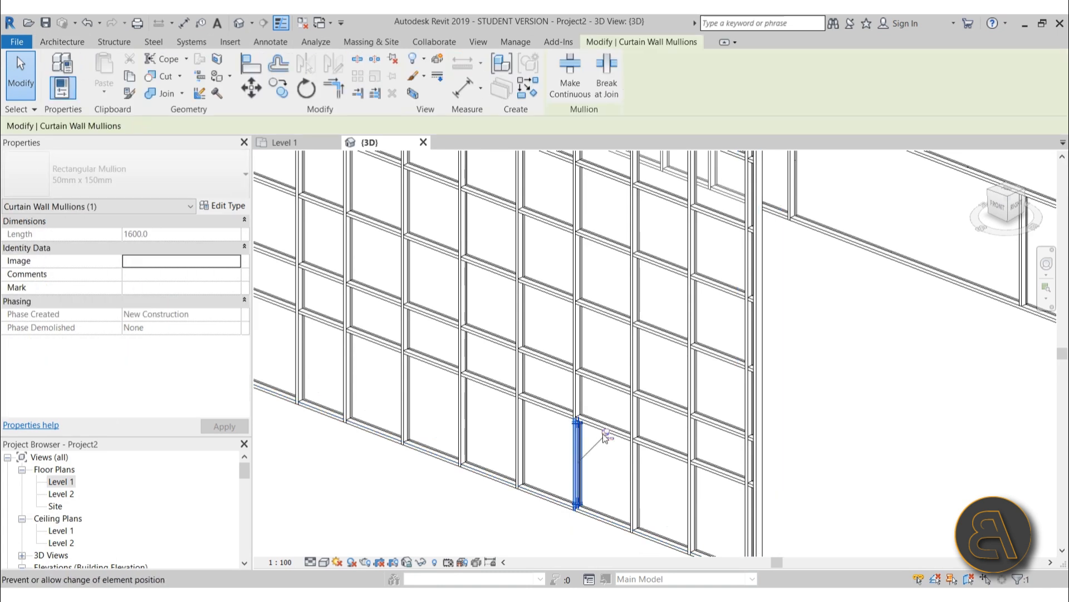
{"action": "scroll", "coordinate": [603, 436], "scroll_direction": "up", "scroll_amount": 3}
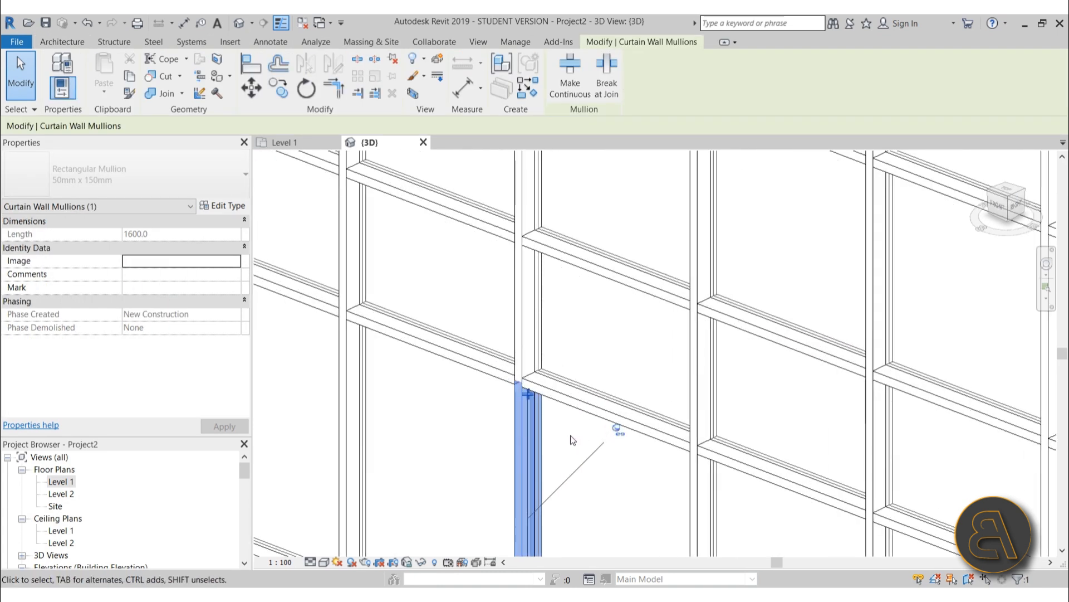
{"action": "left_click", "coordinate": [528, 394]}
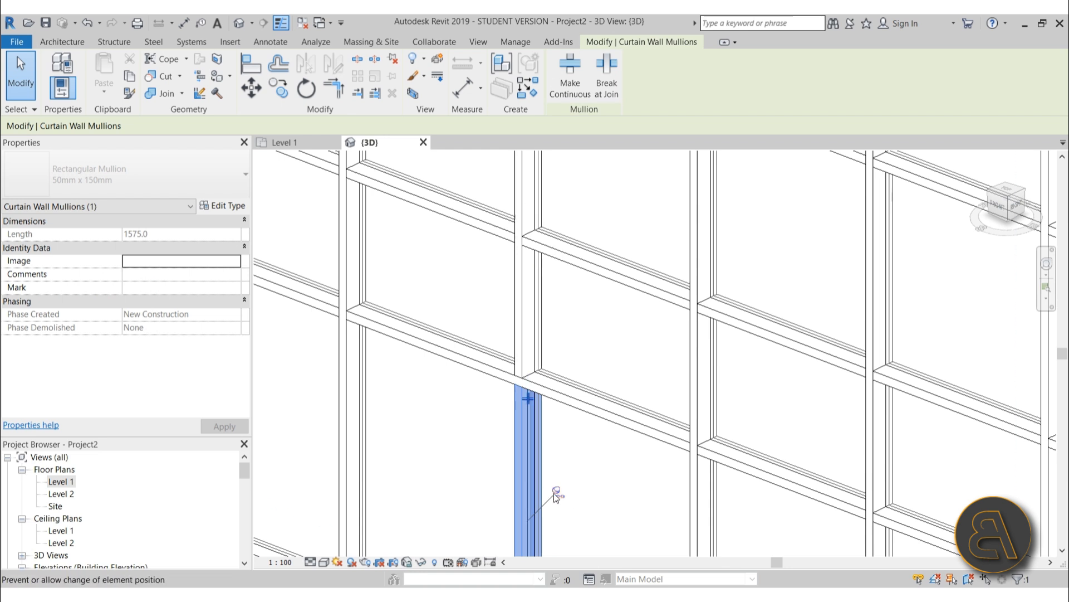
Unpin the selected bottom-row mullion and change its type to Circular Mullion 50mm radius
{"action": "scroll", "coordinate": [547, 357], "scroll_direction": "down", "scroll_amount": 2}
{"action": "scroll", "coordinate": [547, 356], "scroll_direction": "down", "scroll_amount": 1}
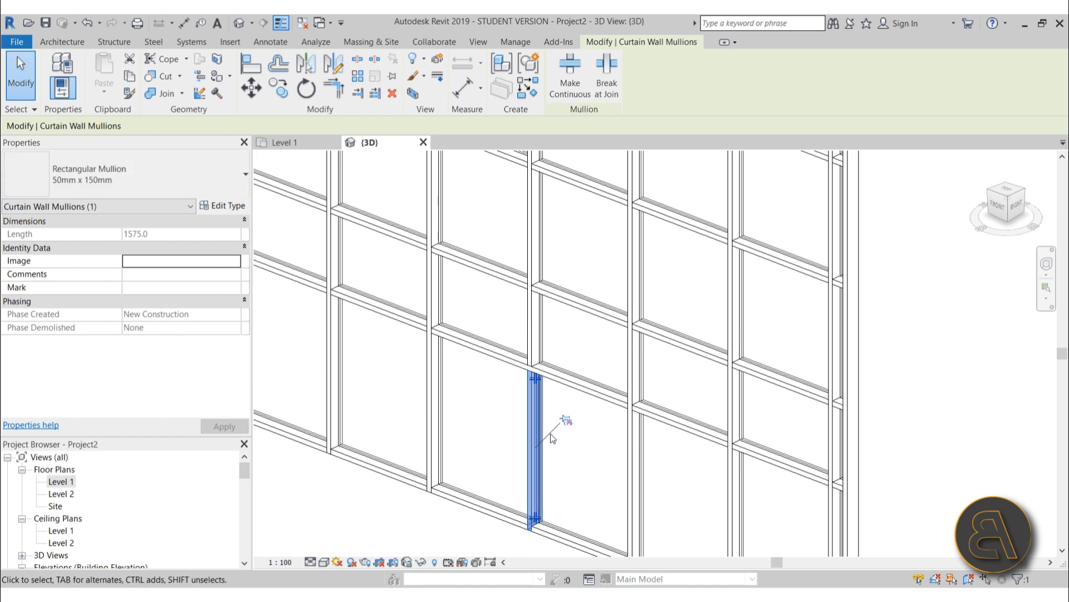
{"action": "left_click", "coordinate": [119, 177]}
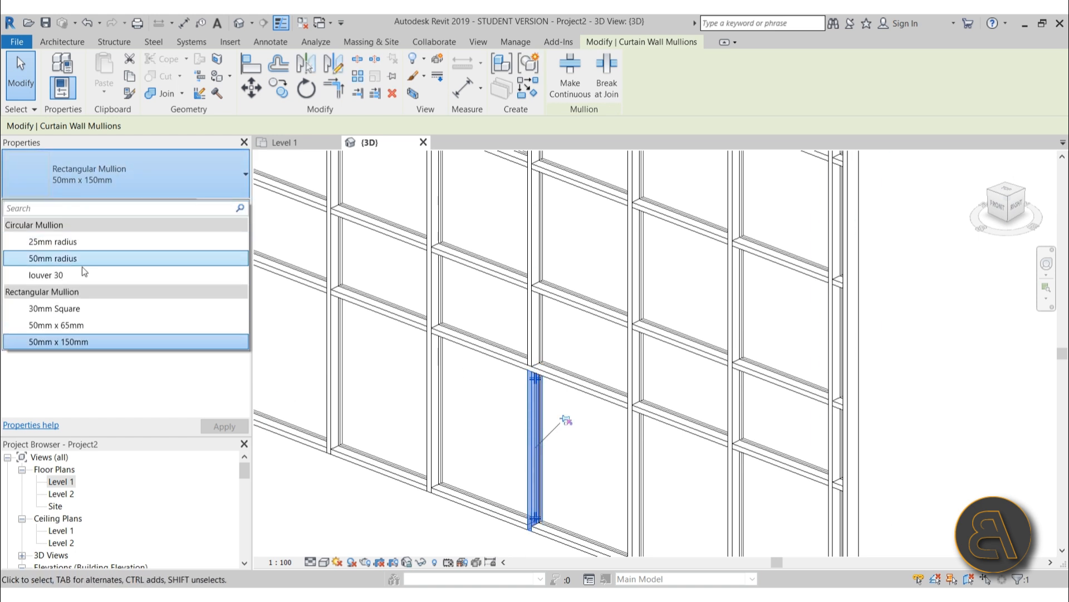
{"action": "left_click", "coordinate": [85, 258]}
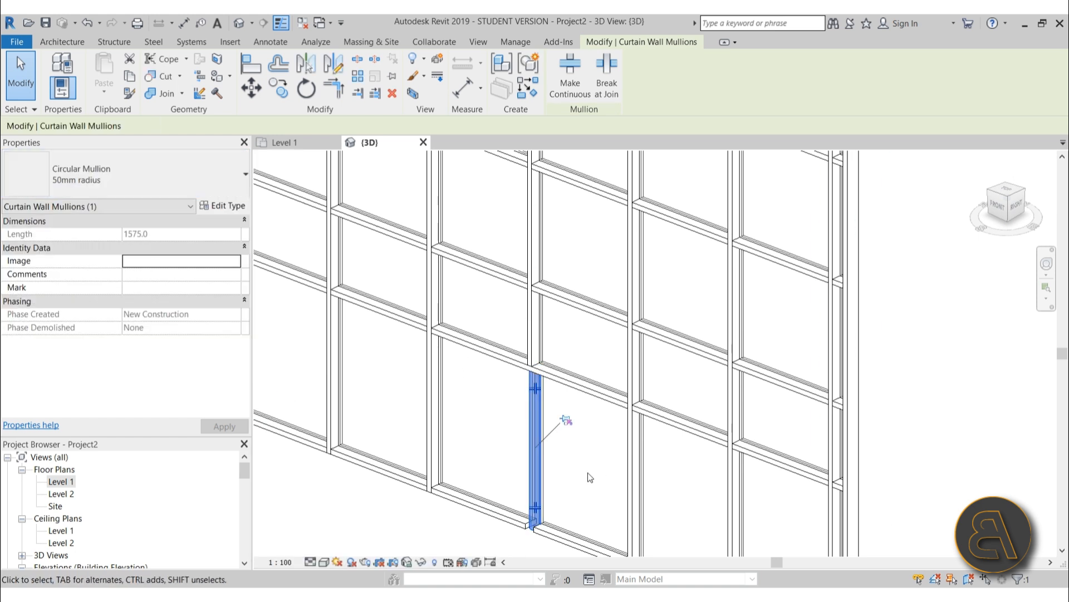
{"action": "key", "text": "Escape"}
{"action": "scroll", "coordinate": [549, 508], "scroll_direction": "up", "scroll_amount": 3}
{"action": "scroll", "coordinate": [567, 247], "scroll_direction": "down", "scroll_amount": 2}
{"action": "middle_click_drag", "start_coordinate": [567, 249], "coordinate": [547, 278]}
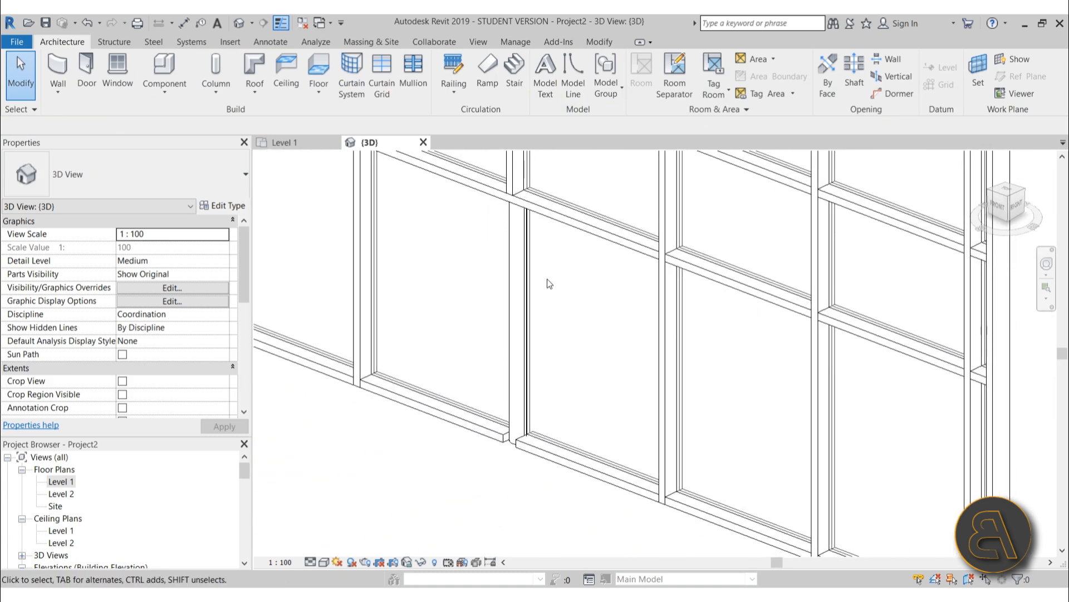
{"action": "scroll", "coordinate": [549, 296], "scroll_direction": "down", "scroll_amount": 5}
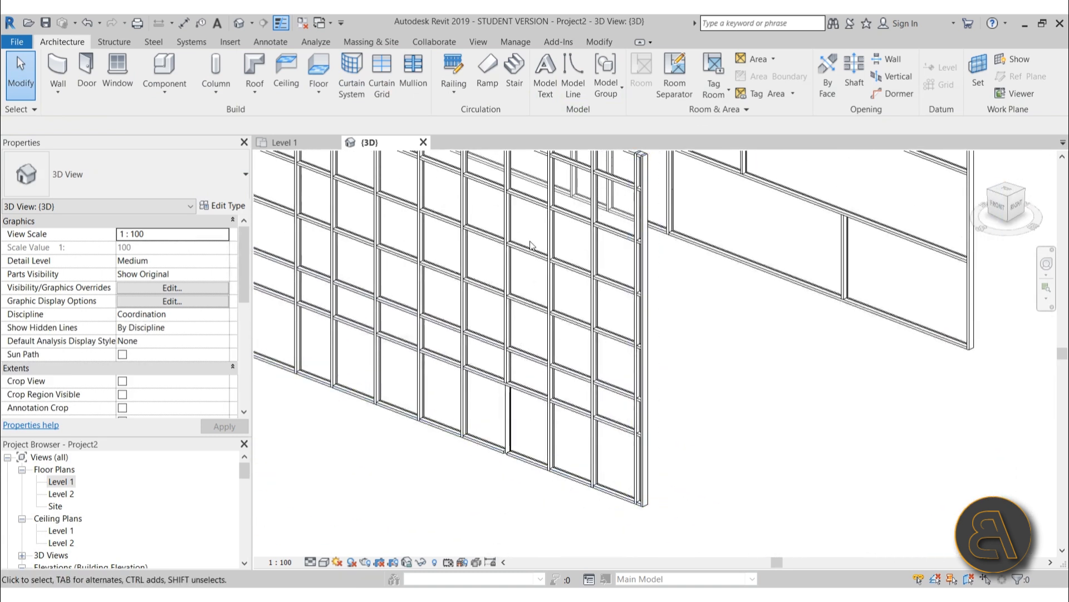
Delete the customized Storefront curtain wall in front
{"action": "middle_click_drag", "start_coordinate": [398, 251], "coordinate": [445, 334]}
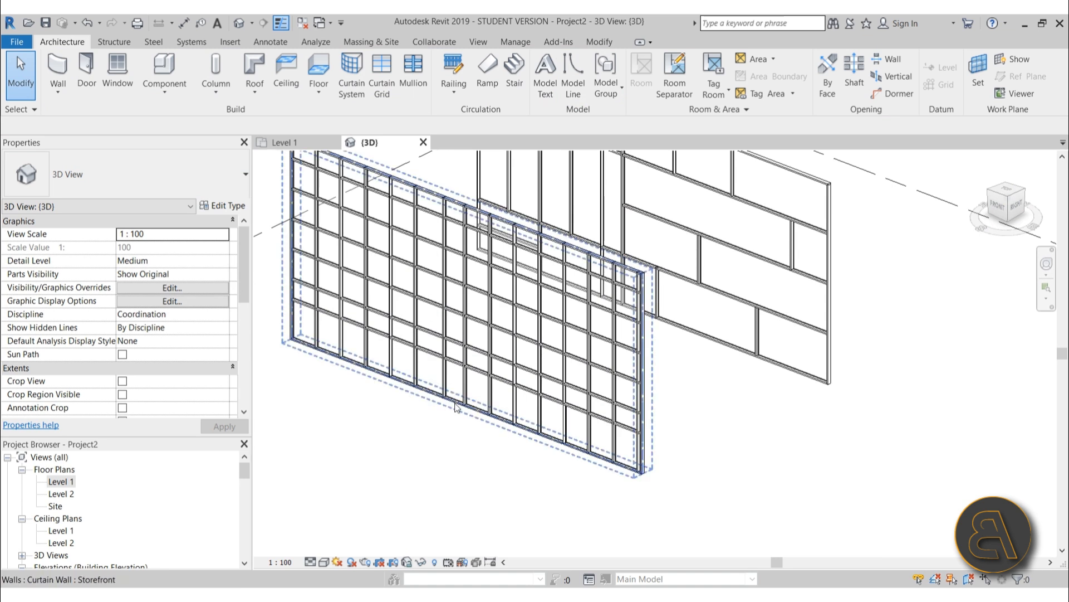
{"action": "left_click", "coordinate": [821, 346]}
{"action": "scroll", "coordinate": [765, 394], "scroll_direction": "down", "scroll_amount": 2}
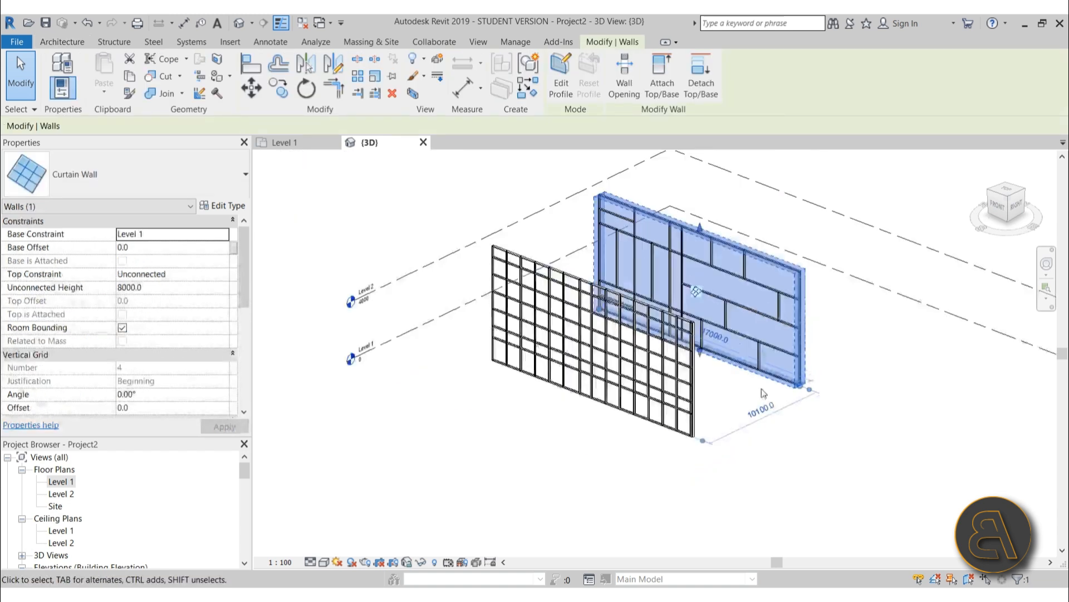
{"action": "middle_click_drag", "start_coordinate": [762, 395], "coordinate": [680, 418], "text": "shift"}
{"action": "left_click", "coordinate": [717, 403]}
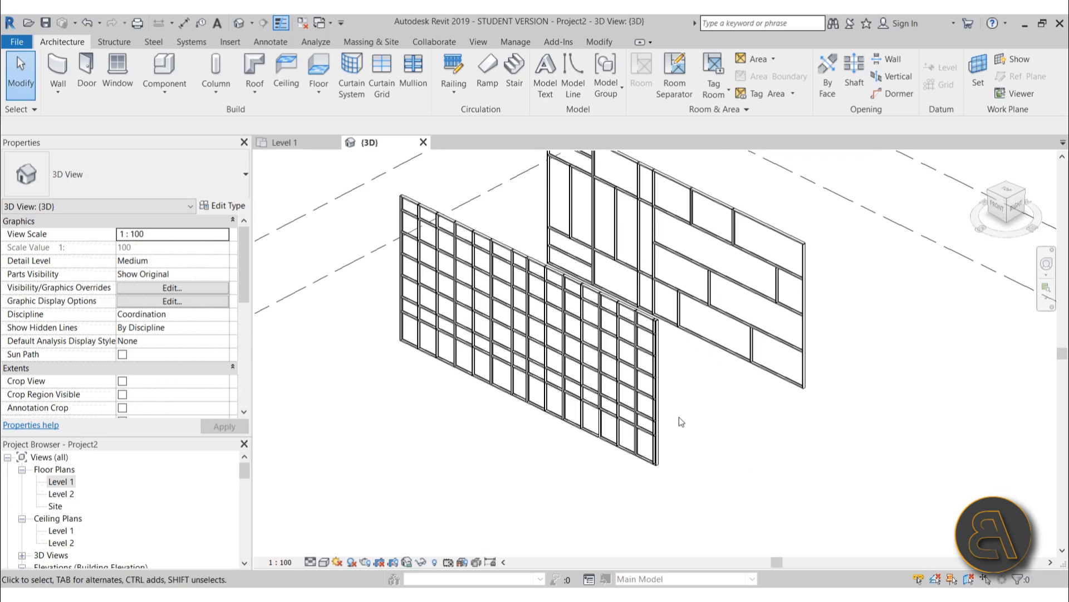
{"action": "left_click", "coordinate": [498, 361]}
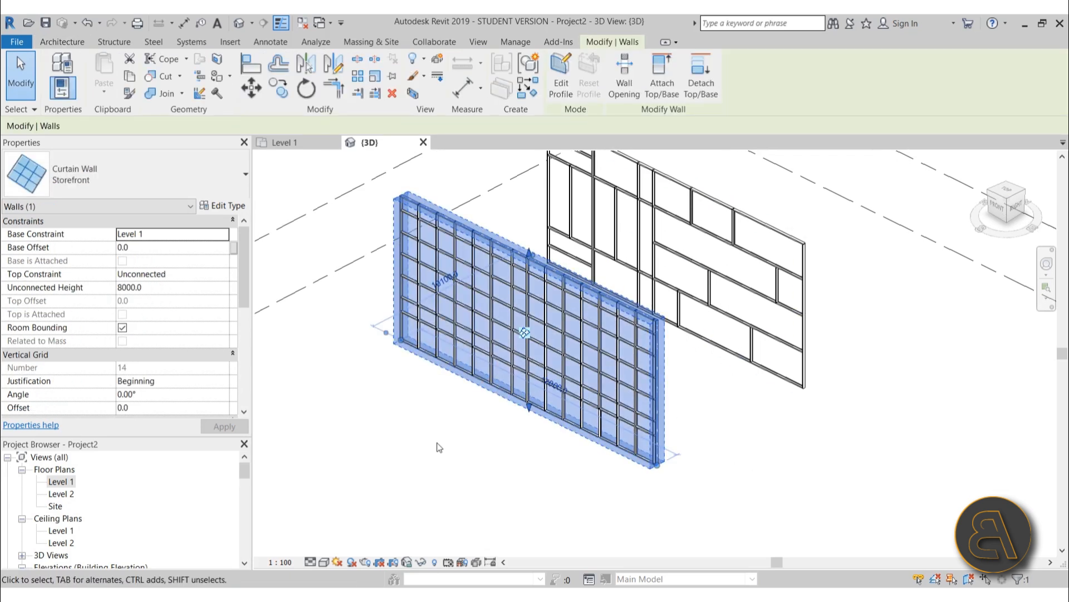
{"action": "key", "text": "Delete"}
Draw a new 8000 mm high Storefront wall on Level 1 in front of the other curtain wall, and stretch its end into line
{"action": "left_click", "coordinate": [58, 79]}
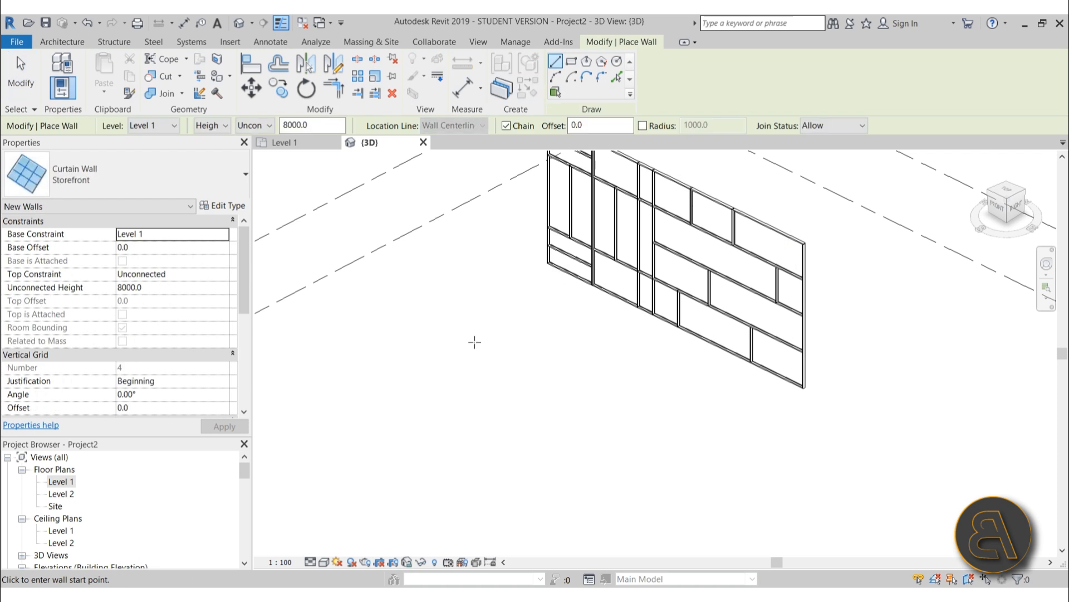
{"action": "left_click", "coordinate": [444, 328]}
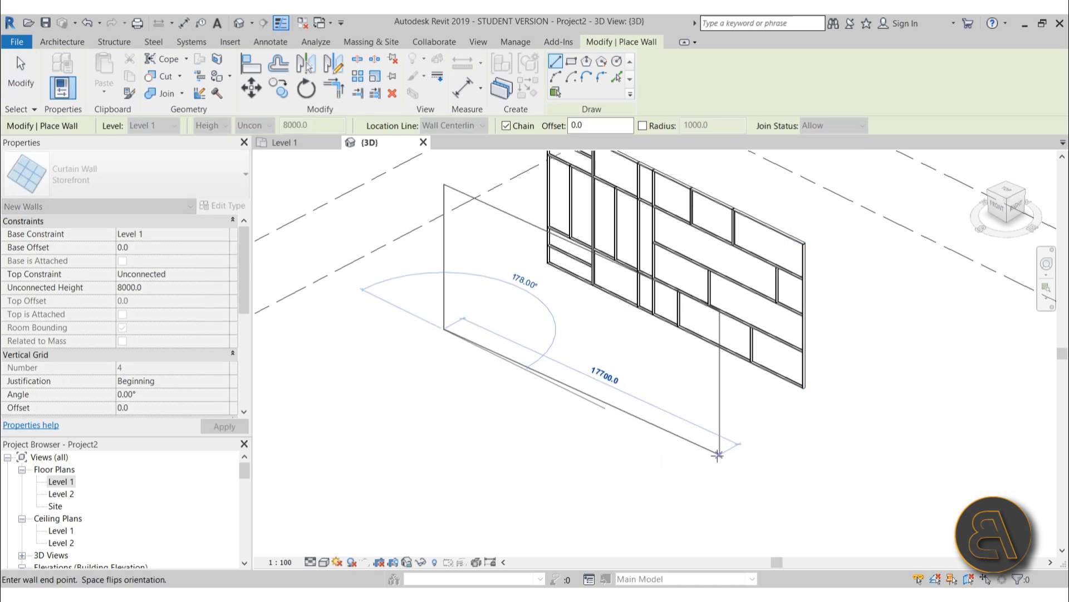
{"action": "left_click", "coordinate": [706, 472]}
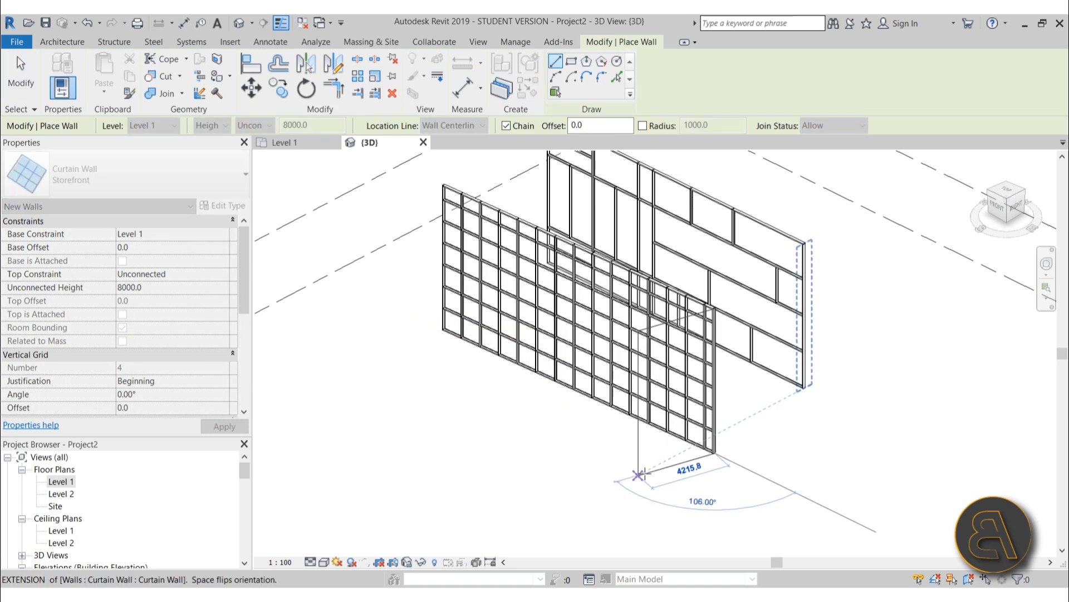
{"action": "key", "text": "Escape"}
{"action": "key", "text": "Escape"}
{"action": "left_click_drag", "start_coordinate": [706, 474], "coordinate": [718, 465]}
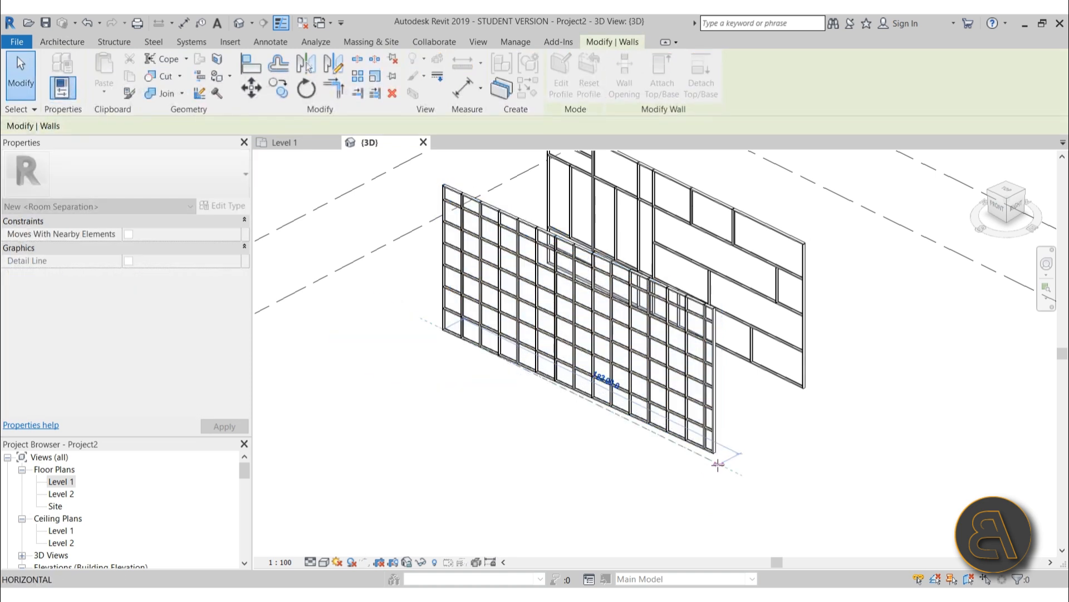
{"action": "left_click", "coordinate": [684, 489]}
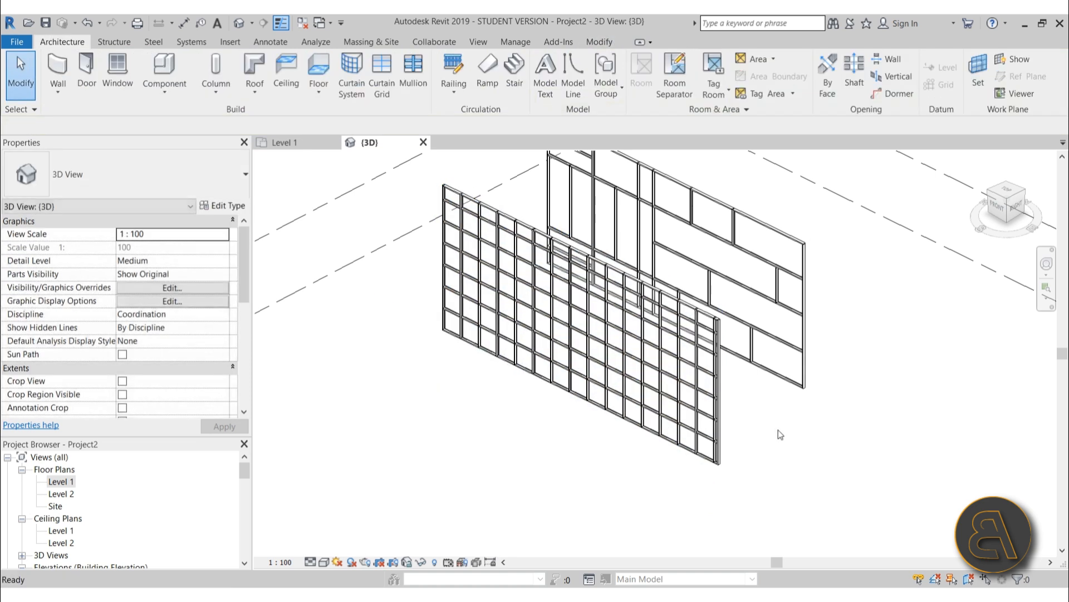
Delete the manually gridded curtain wall behind and adjust the new Storefront wall's right end to leave a narrow last panel
{"action": "left_click", "coordinate": [792, 383]}
{"action": "key", "text": "Delete"}
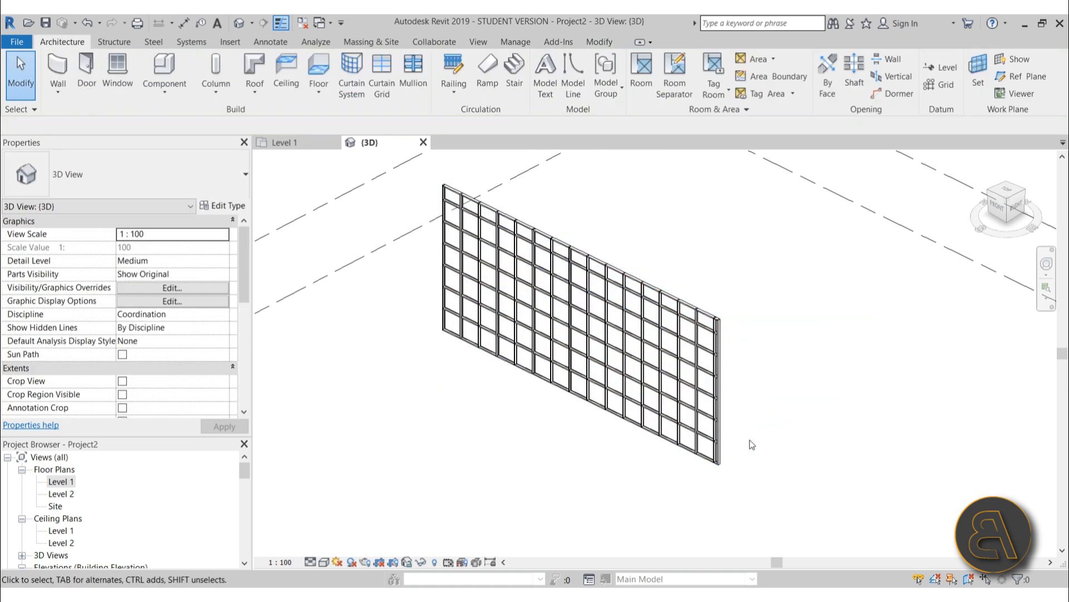
{"action": "scroll", "coordinate": [711, 460], "scroll_direction": "up", "scroll_amount": 4}
{"action": "left_click", "coordinate": [709, 468]}
{"action": "left_click_drag", "start_coordinate": [701, 484], "coordinate": [713, 489]}
{"action": "left_click", "coordinate": [765, 432]}
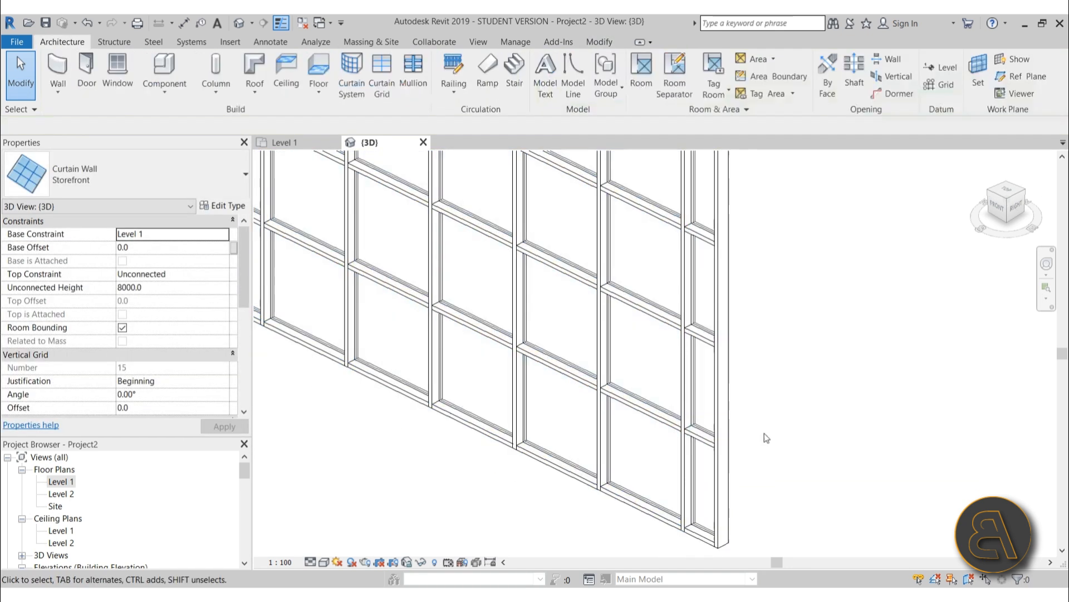
Examine the narrow leftover panel at the Storefront wall's right end and its bottom mullion
{"action": "scroll", "coordinate": [718, 456], "scroll_direction": "up", "scroll_amount": 3}
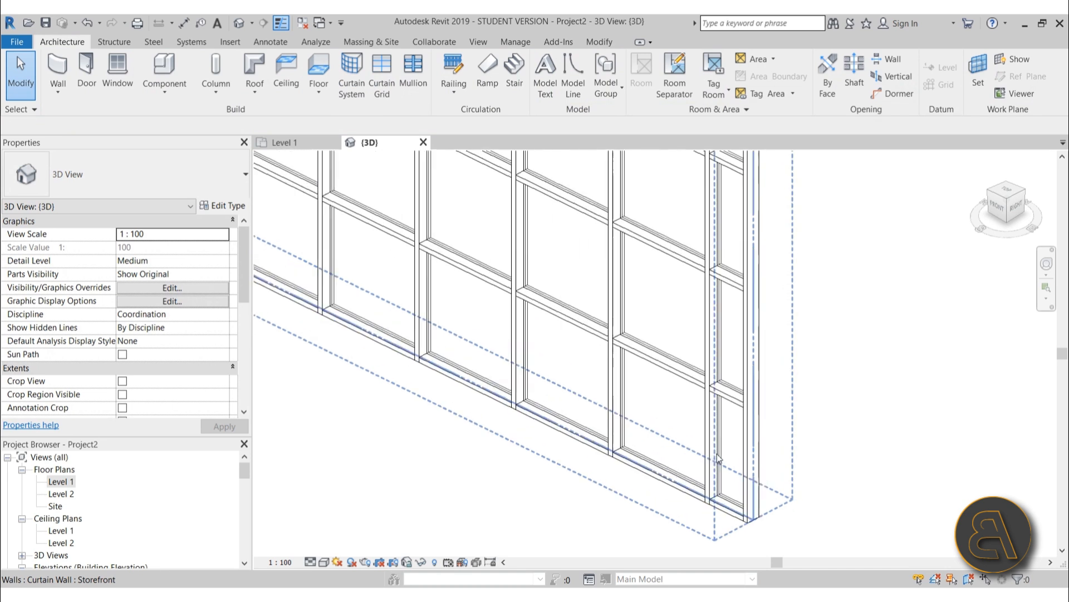
{"action": "left_click", "coordinate": [597, 360]}
{"action": "key", "text": "Escape"}
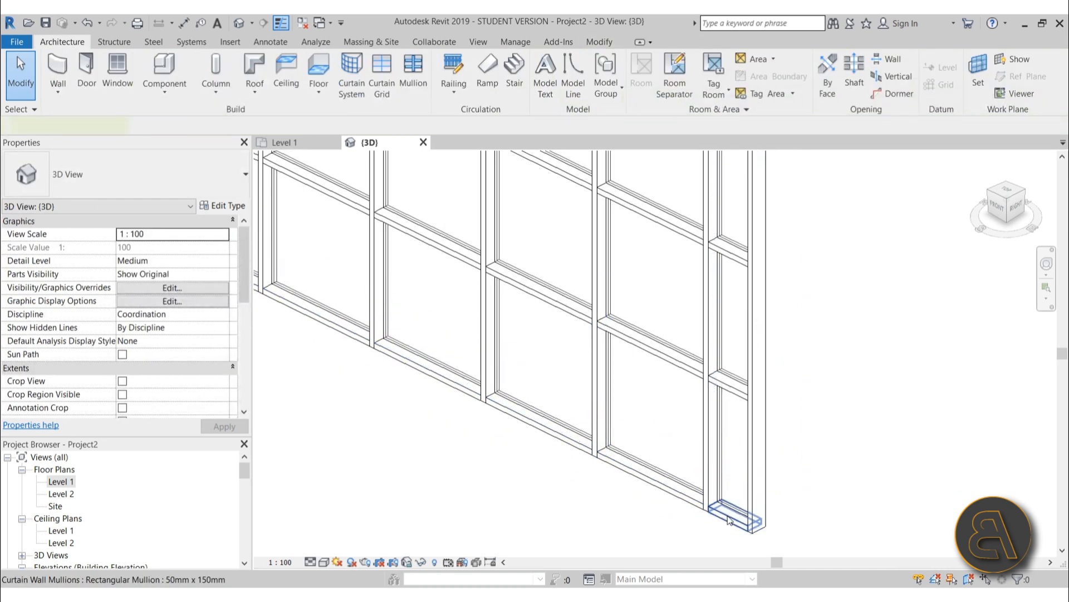
{"action": "left_click", "coordinate": [725, 517]}
{"action": "left_click", "coordinate": [708, 529]}
{"action": "left_click", "coordinate": [727, 520]}
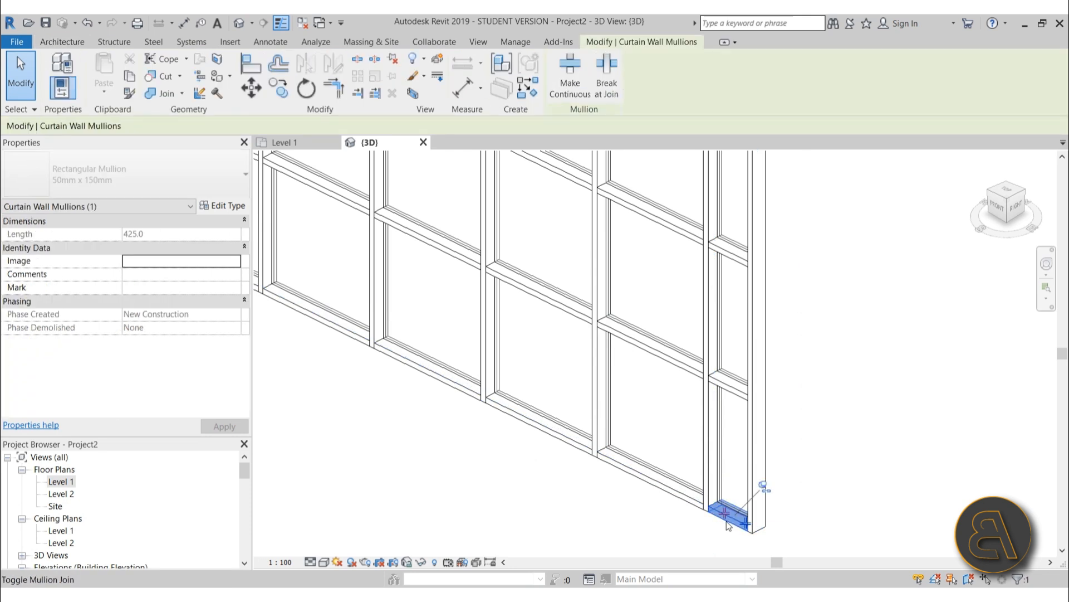
{"action": "left_click", "coordinate": [721, 527]}
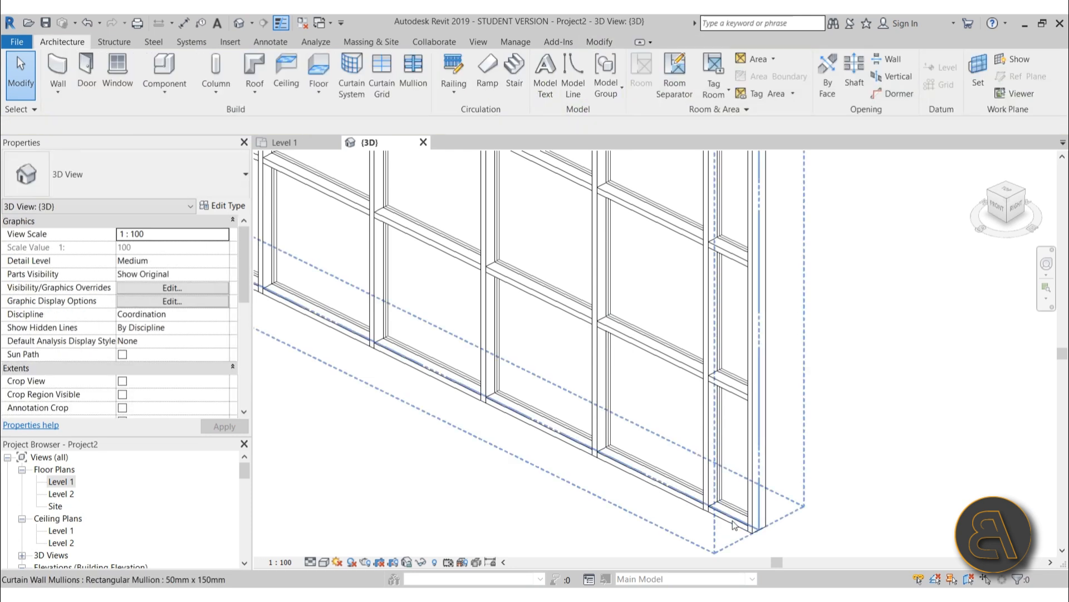
{"action": "left_click", "coordinate": [709, 528]}
{"action": "scroll", "coordinate": [710, 528], "scroll_direction": "down", "scroll_amount": 5}
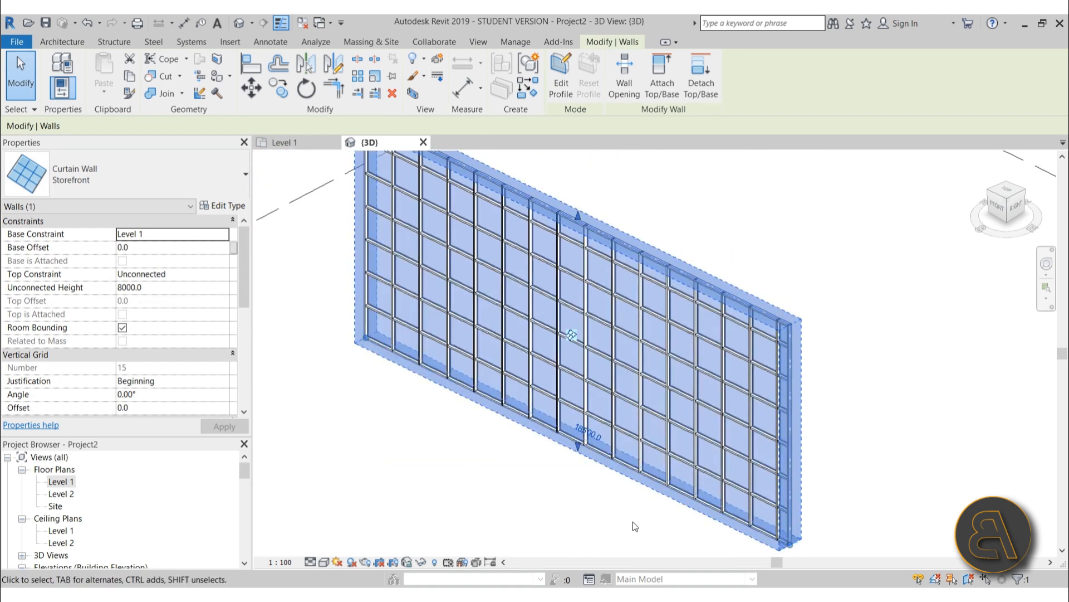
{"action": "left_click", "coordinate": [733, 536]}
{"action": "scroll", "coordinate": [733, 536], "scroll_direction": "up", "scroll_amount": 5}
{"action": "middle_click_drag", "start_coordinate": [770, 534], "coordinate": [547, 393]}
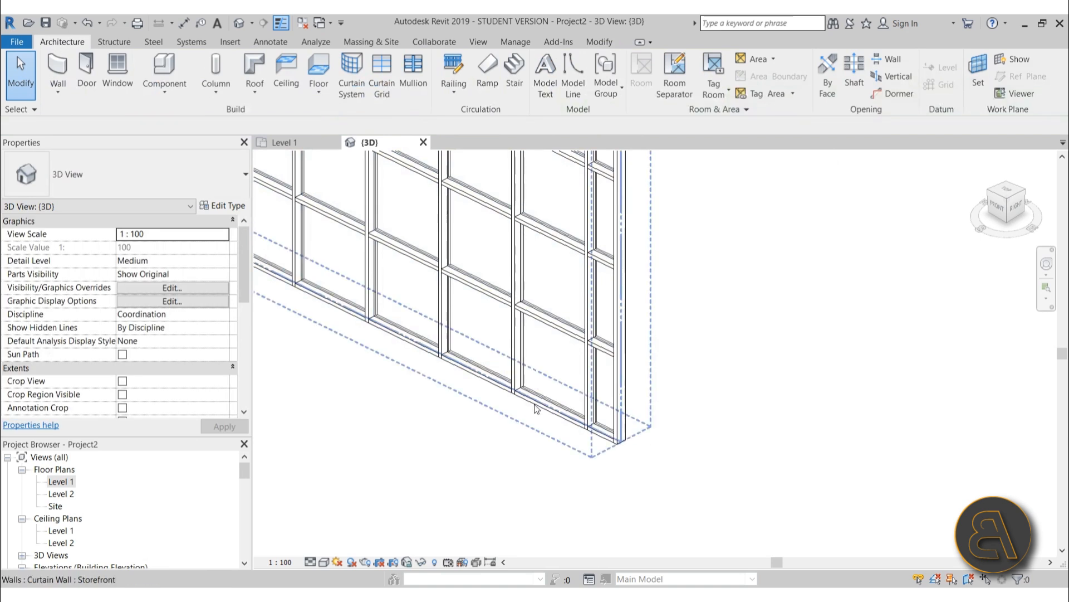
Check the vertical grid layout and spacing in the Storefront wall's type properties, and compare them with the narrow end panel
{"action": "left_click", "coordinate": [535, 407]}
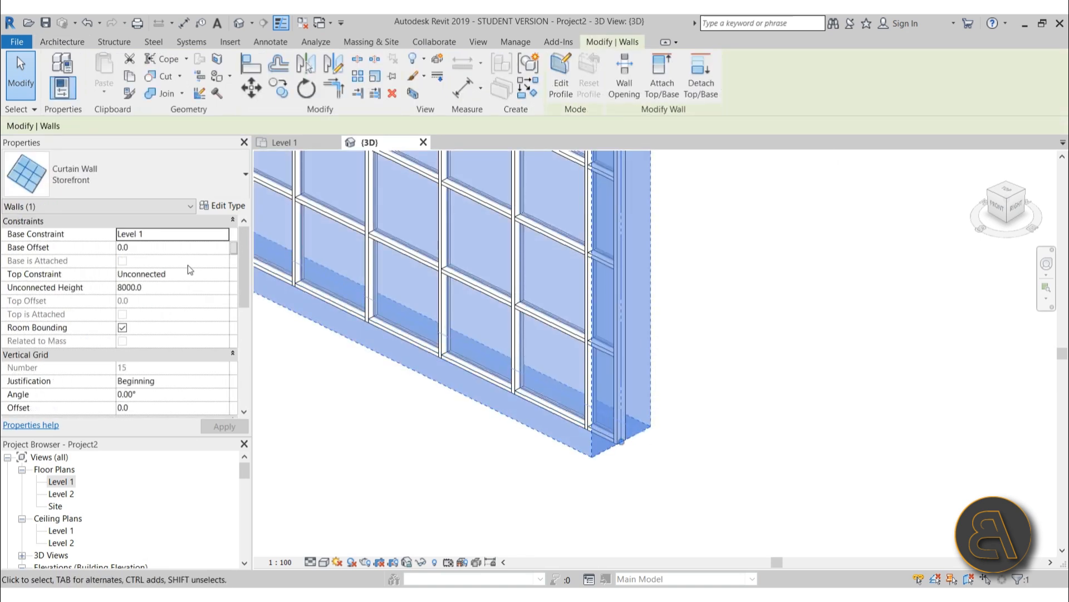
{"action": "left_click", "coordinate": [215, 210]}
{"action": "scroll", "coordinate": [188, 271], "scroll_direction": "down", "scroll_amount": 3}
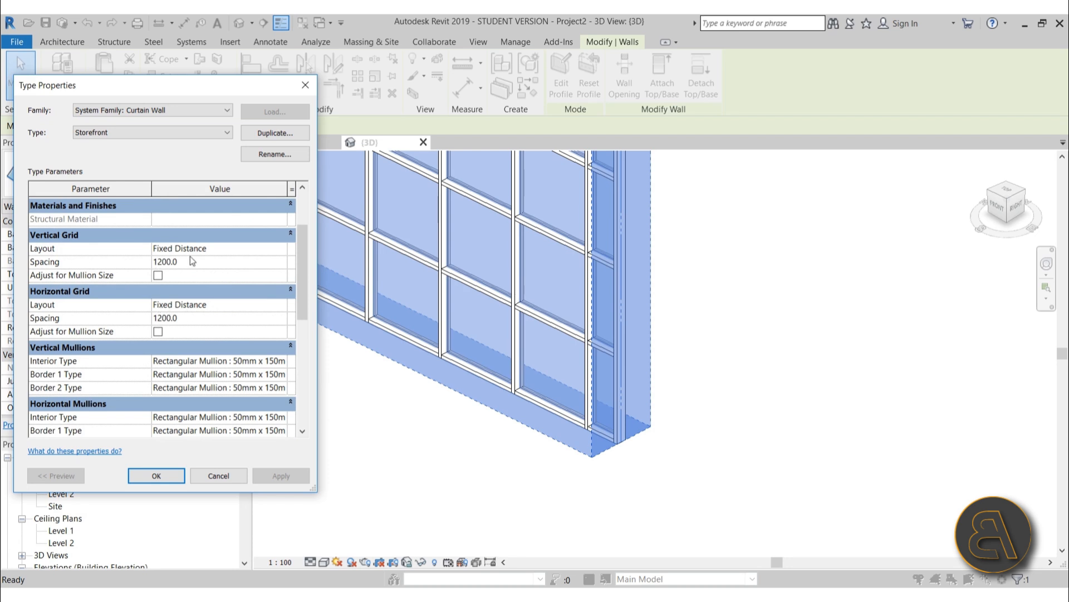
{"action": "left_click", "coordinate": [156, 475]}
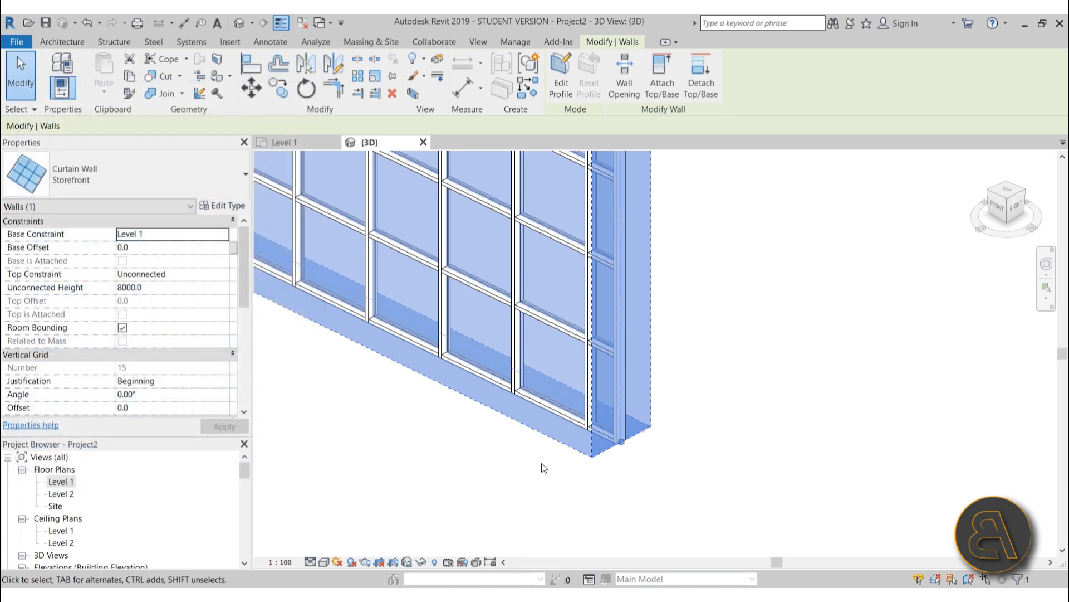
{"action": "scroll", "coordinate": [828, 440], "scroll_direction": "up", "scroll_amount": 2}
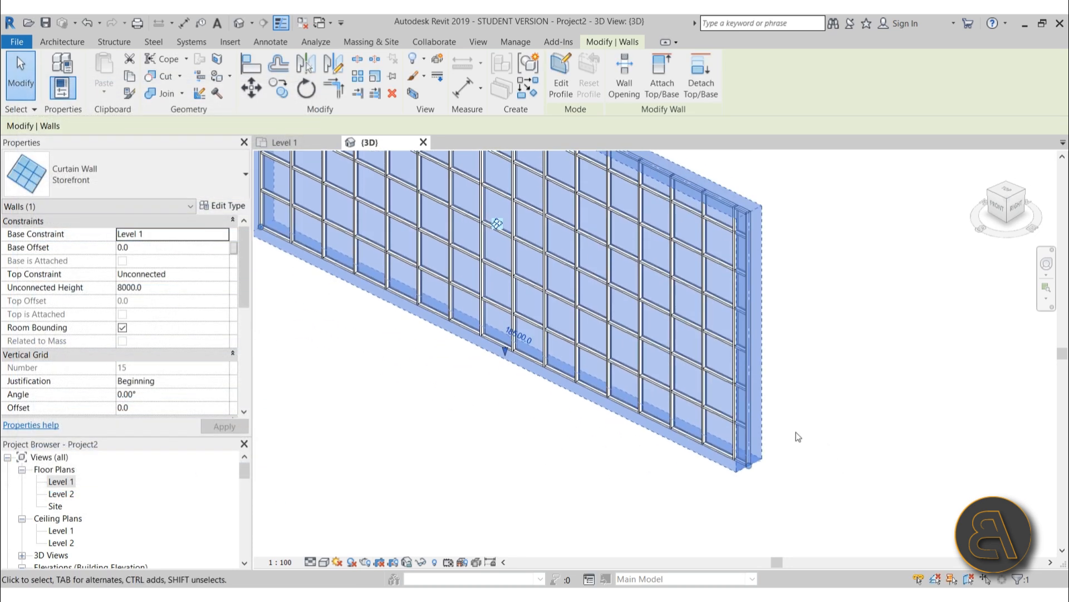
{"action": "scroll", "coordinate": [750, 452], "scroll_direction": "up", "scroll_amount": 2}
{"action": "scroll", "coordinate": [750, 452], "scroll_direction": "up", "scroll_amount": 1}
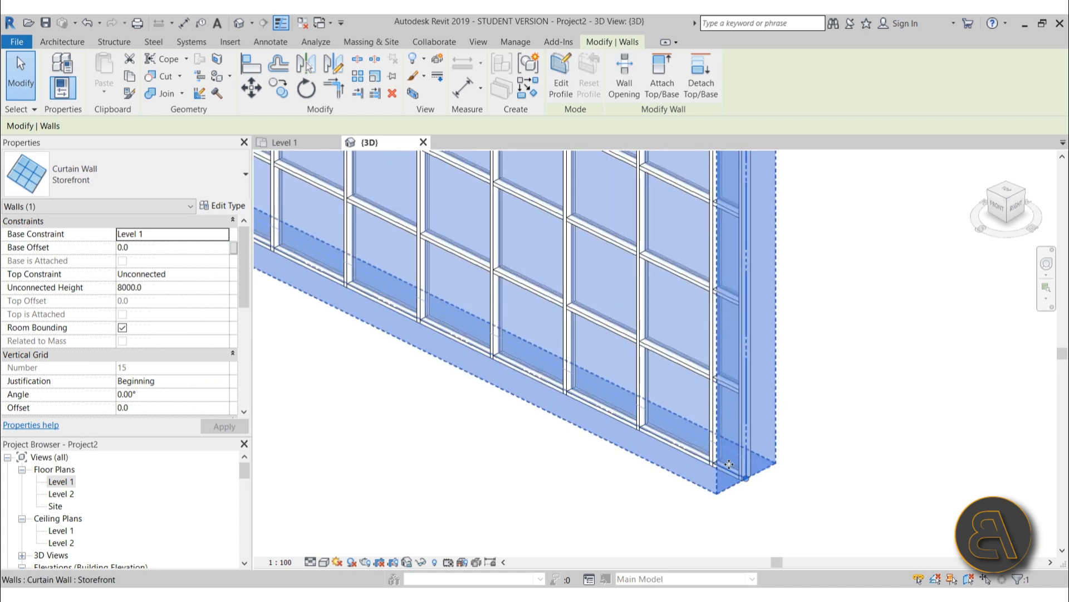
{"action": "scroll", "coordinate": [746, 477], "scroll_direction": "down", "scroll_amount": 4}
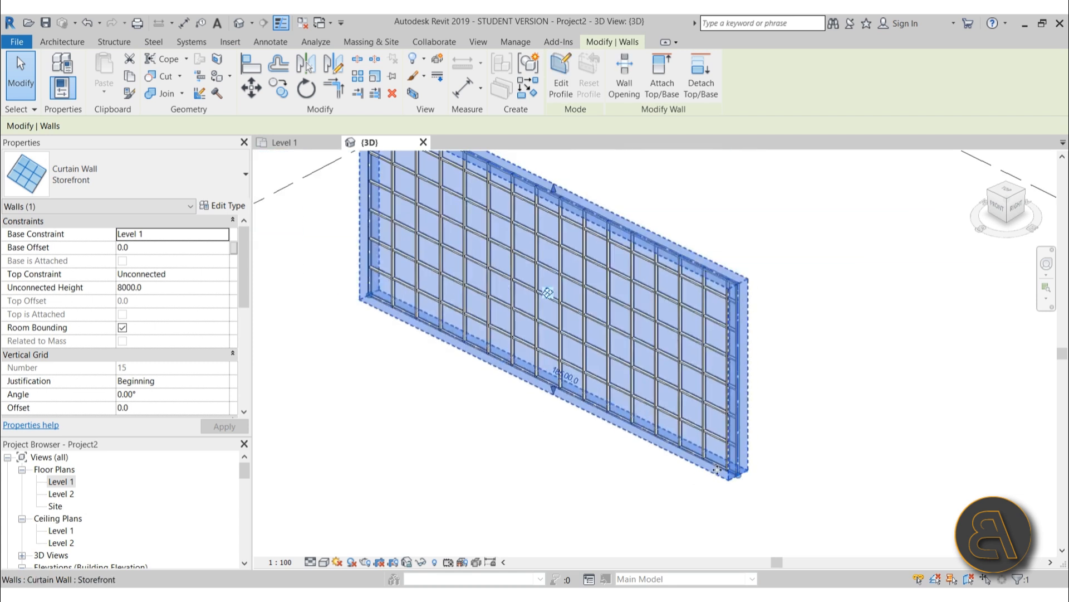
{"action": "scroll", "coordinate": [691, 398], "scroll_direction": "up", "scroll_amount": 2}
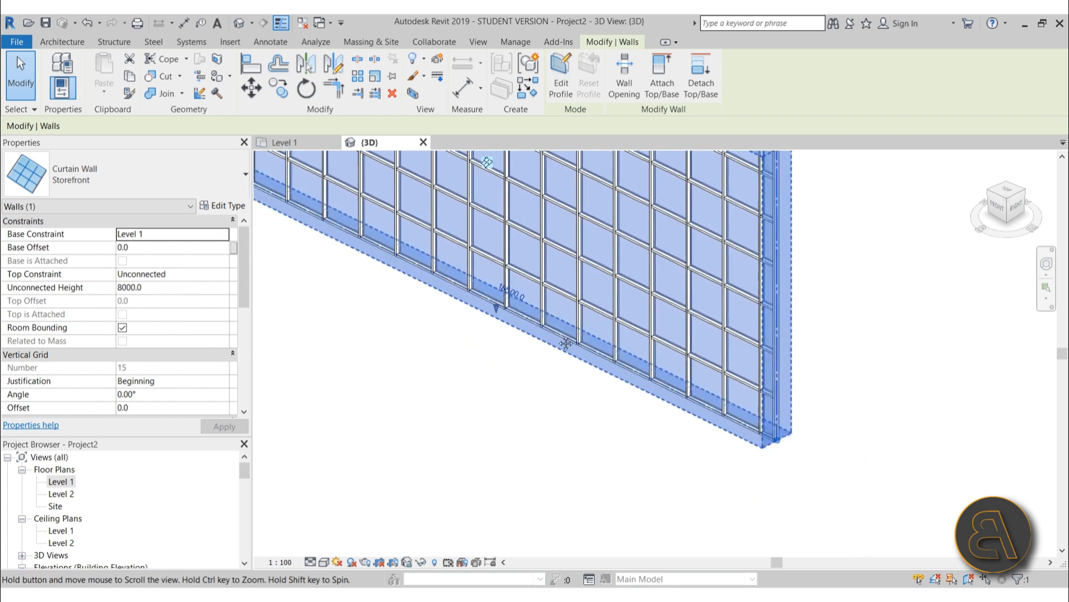
{"action": "scroll", "coordinate": [742, 398], "scroll_direction": "up", "scroll_amount": 2}
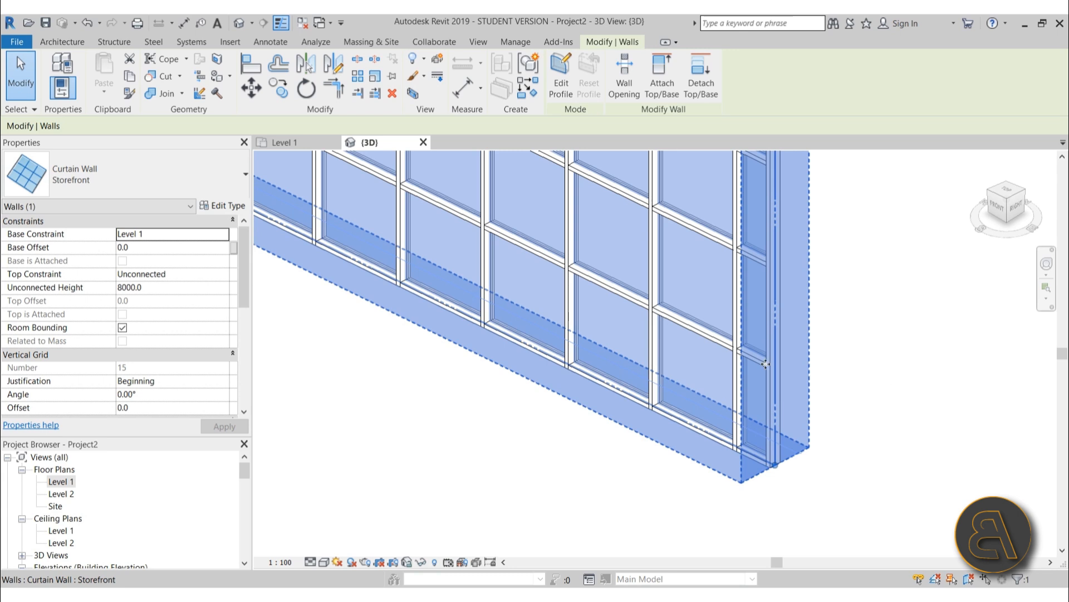
Set the Storefront wall's vertical grid justification to End and check the panels at both ends of the wall
{"action": "left_click", "coordinate": [879, 516]}
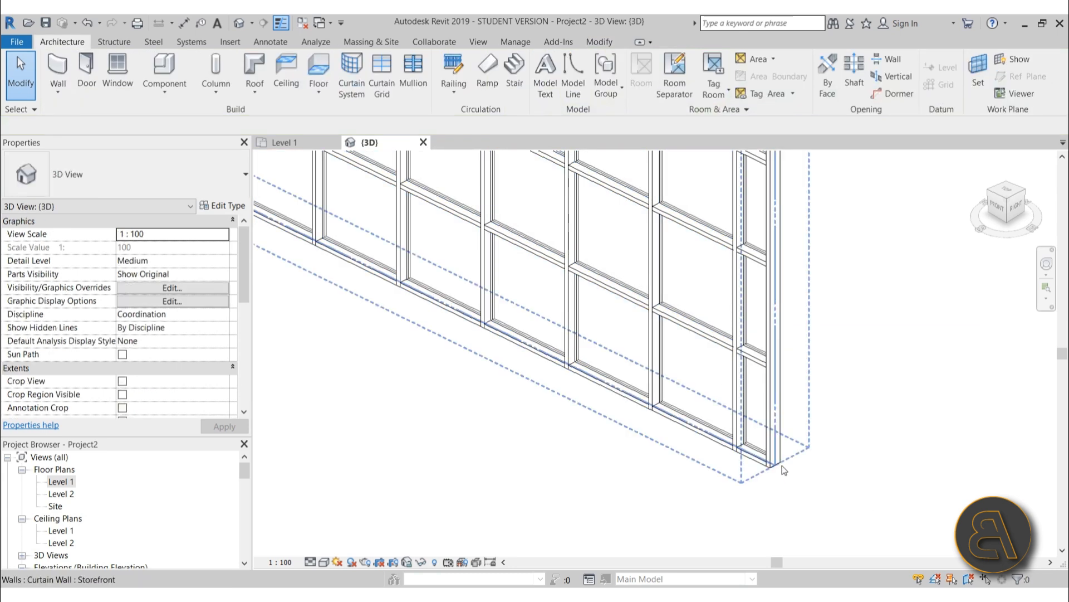
{"action": "scroll", "coordinate": [782, 493], "scroll_direction": "down", "scroll_amount": 3}
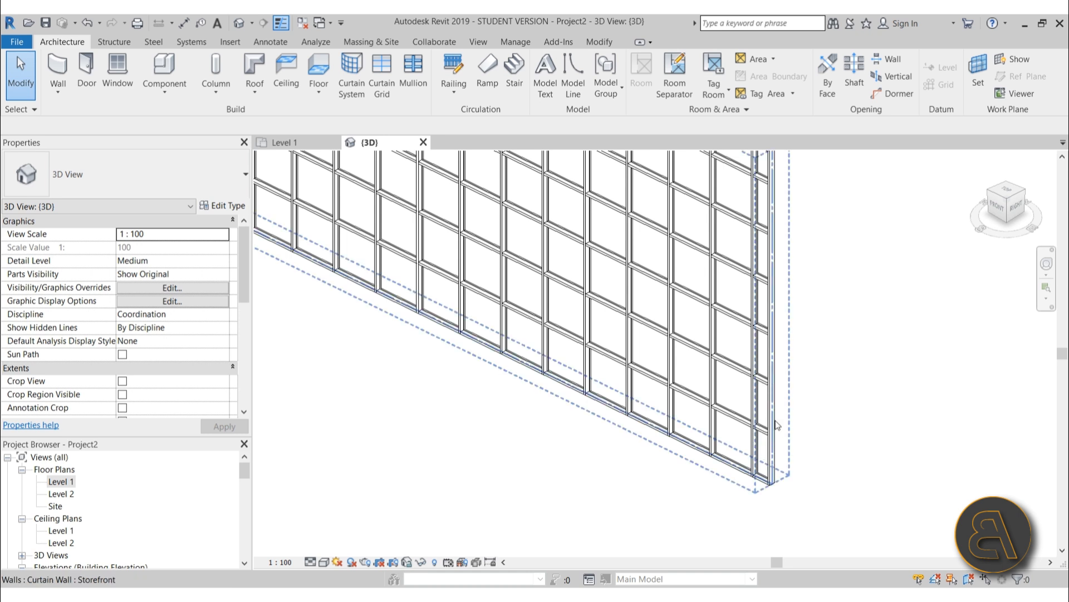
{"action": "left_click", "coordinate": [724, 467]}
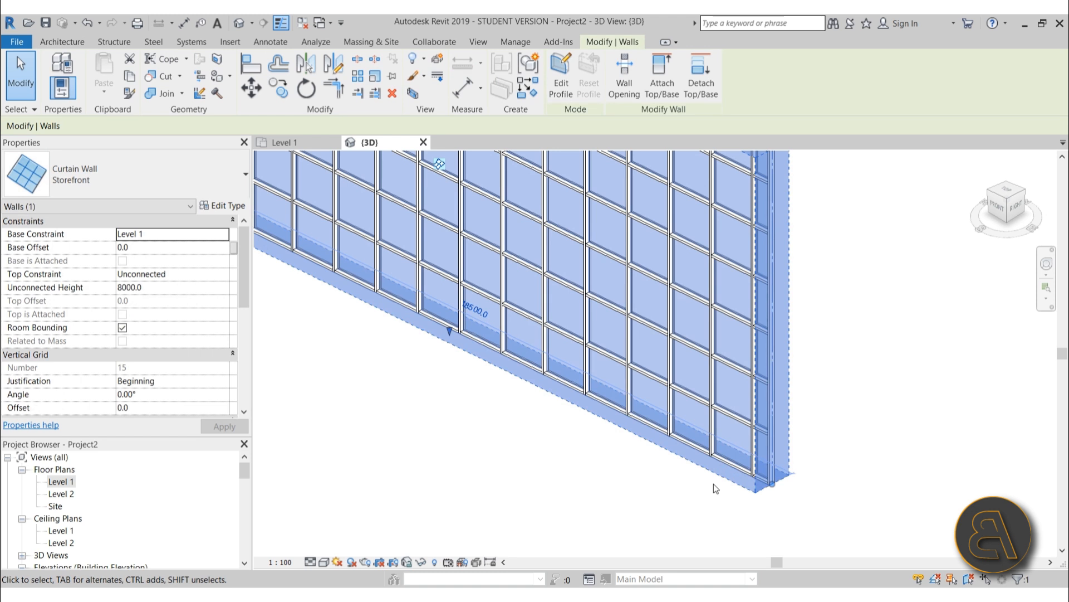
{"action": "scroll", "coordinate": [179, 278], "scroll_direction": "down", "scroll_amount": 3}
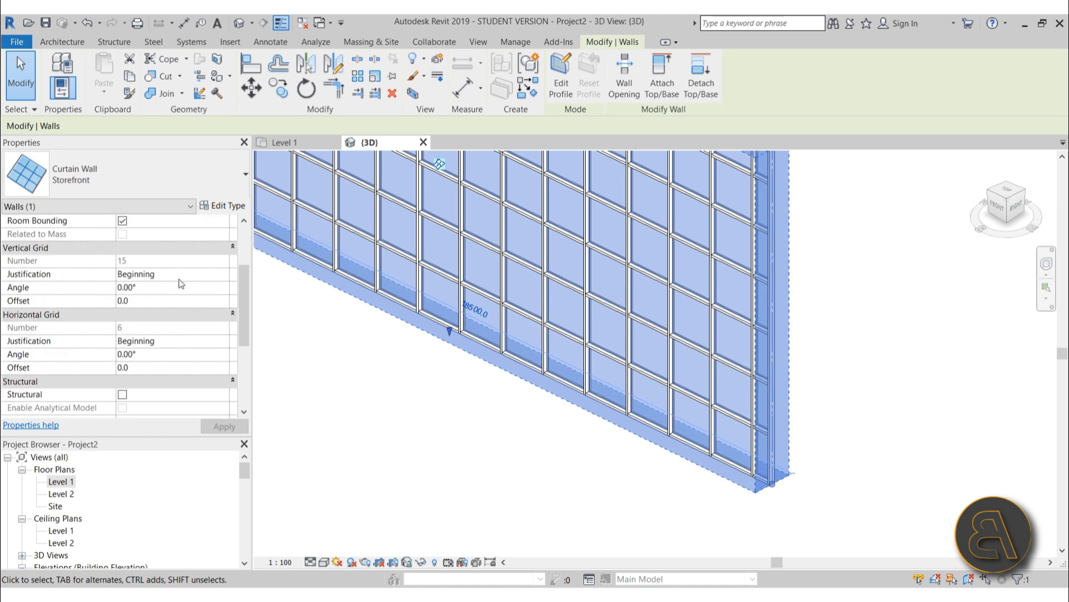
{"action": "middle_click_drag", "start_coordinate": [698, 517], "coordinate": [674, 506], "text": "shift"}
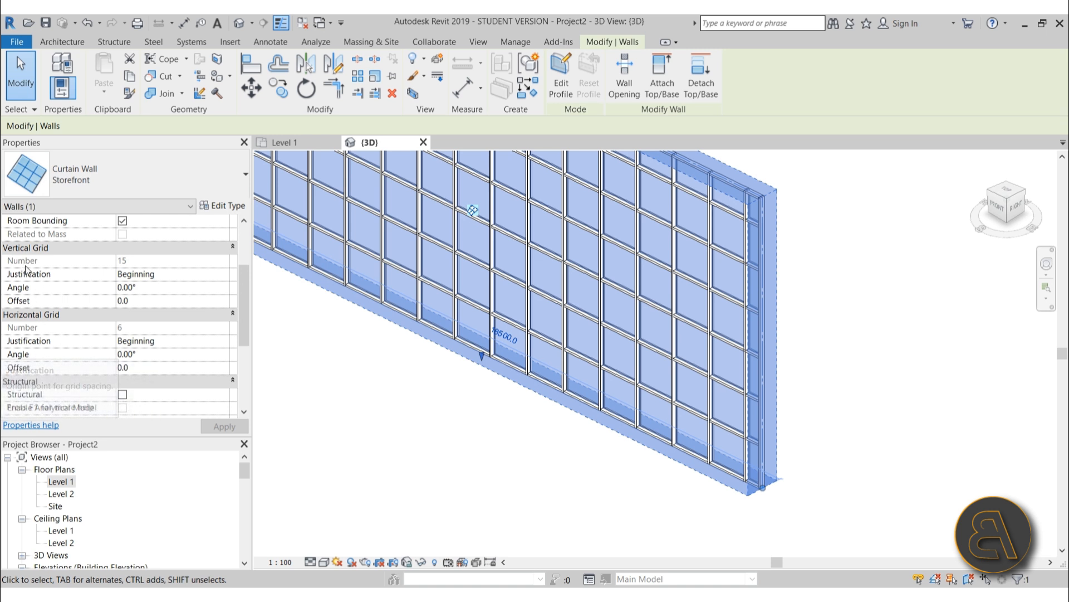
{"action": "left_click", "coordinate": [226, 273]}
{"action": "left_click", "coordinate": [222, 273]}
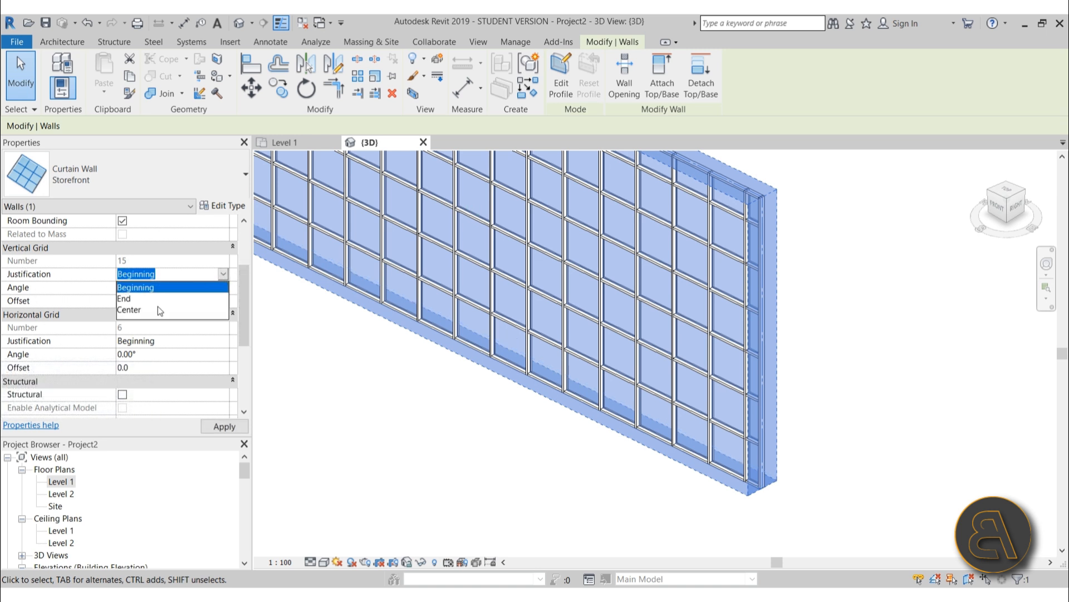
{"action": "left_click", "coordinate": [201, 298]}
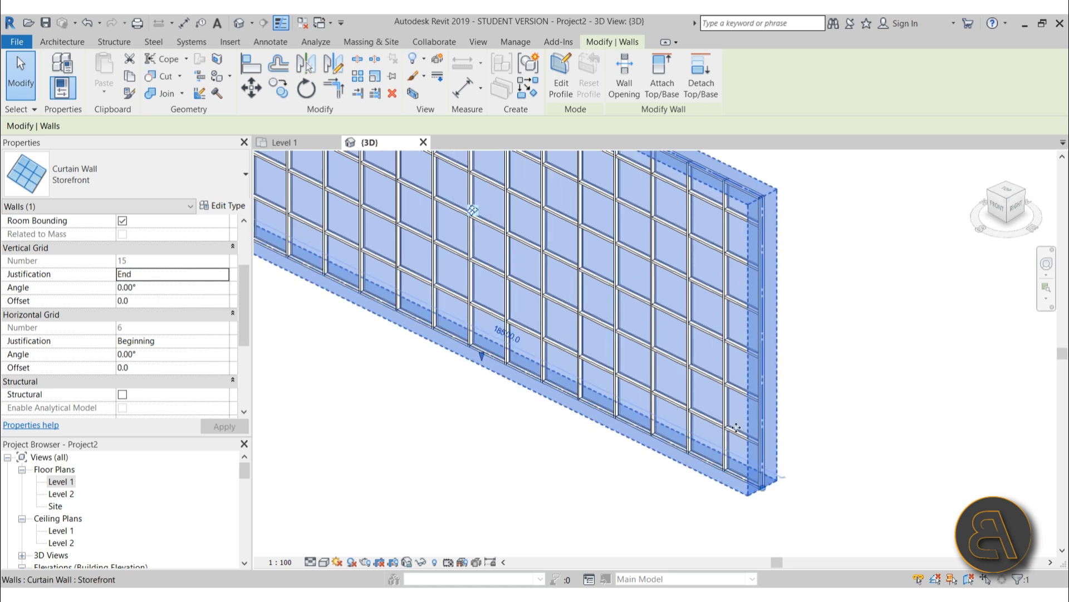
{"action": "scroll", "coordinate": [540, 406], "scroll_direction": "up", "scroll_amount": 6}
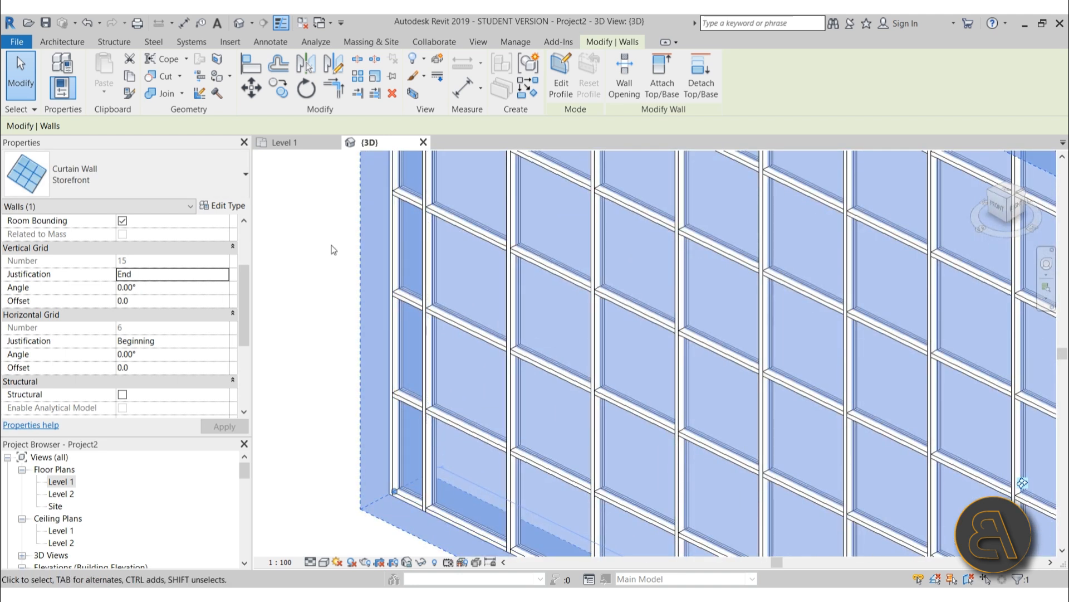
{"action": "scroll", "coordinate": [329, 239], "scroll_direction": "down", "scroll_amount": 3}
Return the Storefront wall's vertical grid justification to Beginning
{"action": "left_click", "coordinate": [229, 279]}
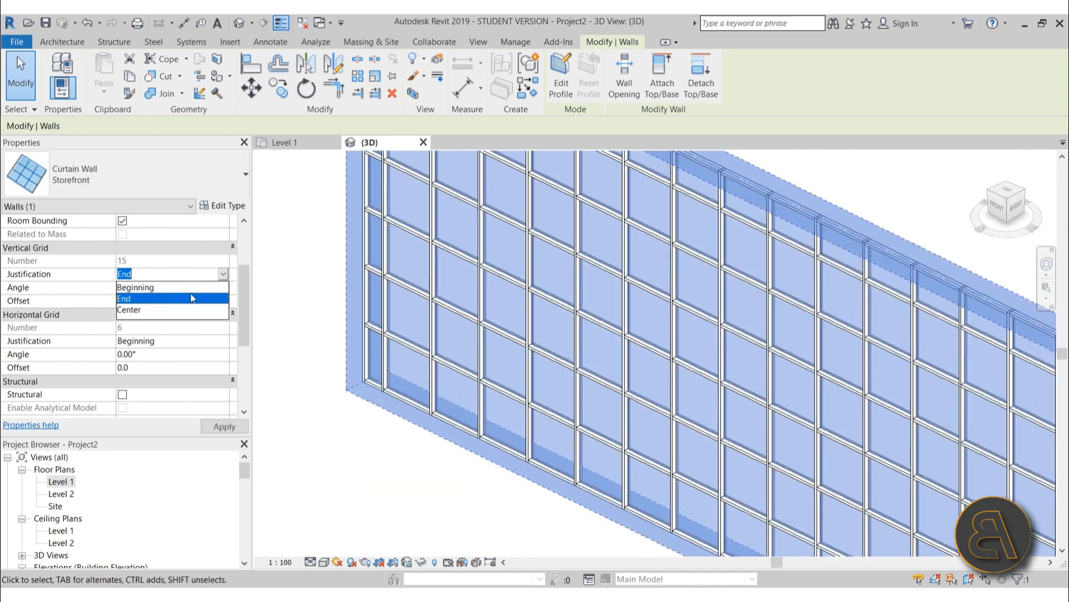
{"action": "left_click", "coordinate": [161, 286]}
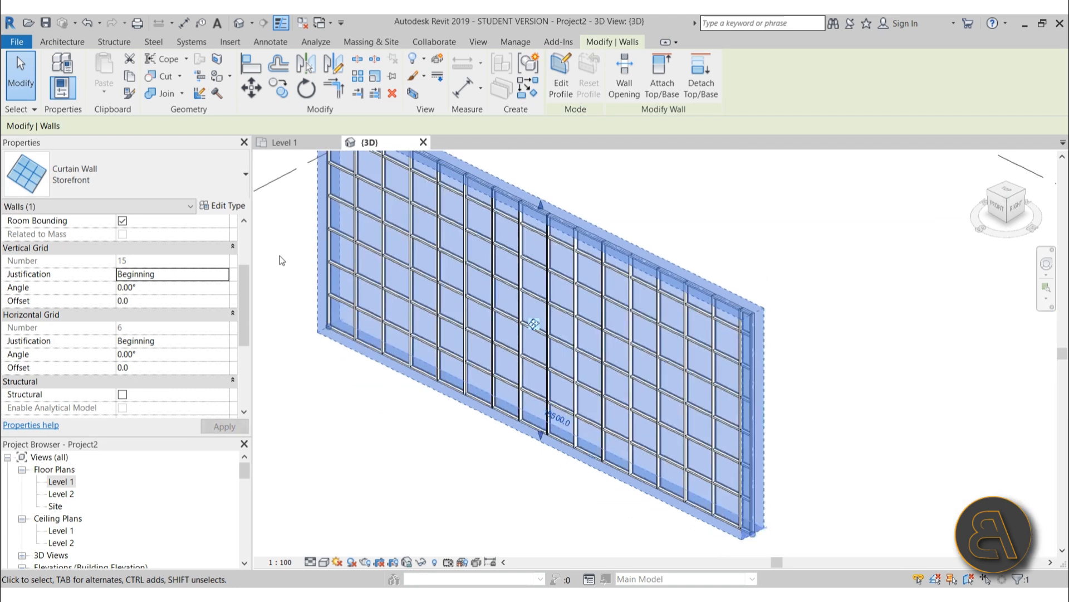
{"action": "scroll", "coordinate": [781, 523], "scroll_direction": "down", "scroll_amount": 2}
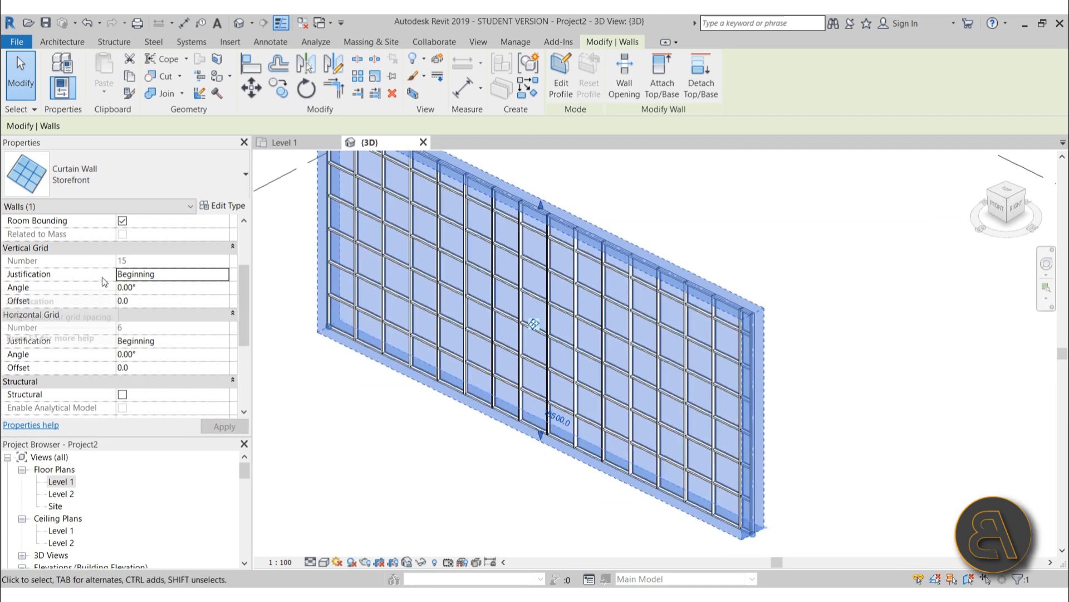
Apply Center justification to the Storefront wall's vertical grid and compare the end panels on both sides
{"action": "left_click", "coordinate": [224, 274]}
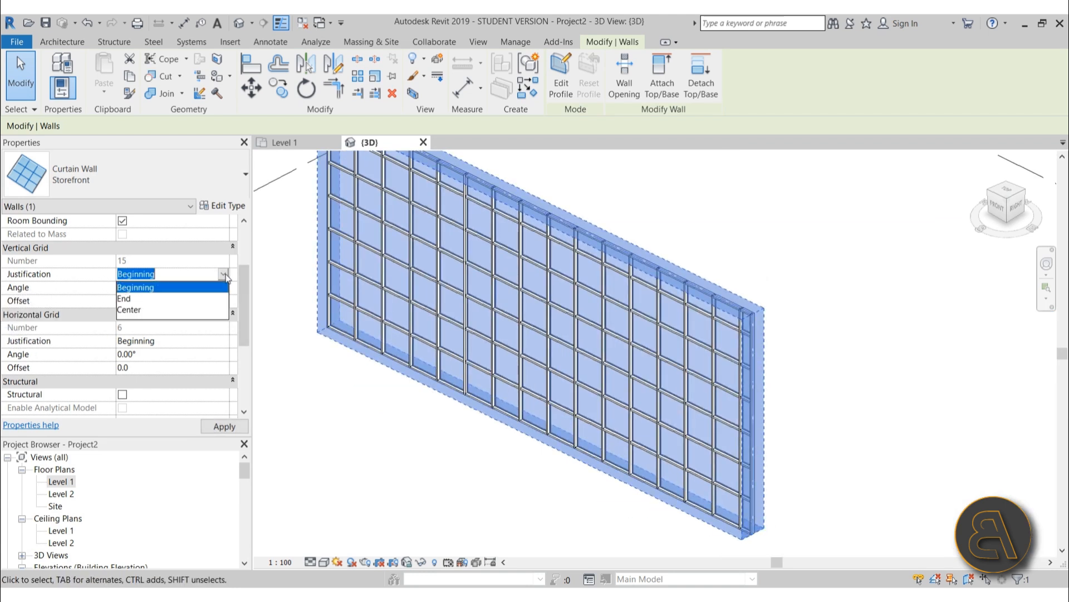
{"action": "left_click", "coordinate": [132, 310]}
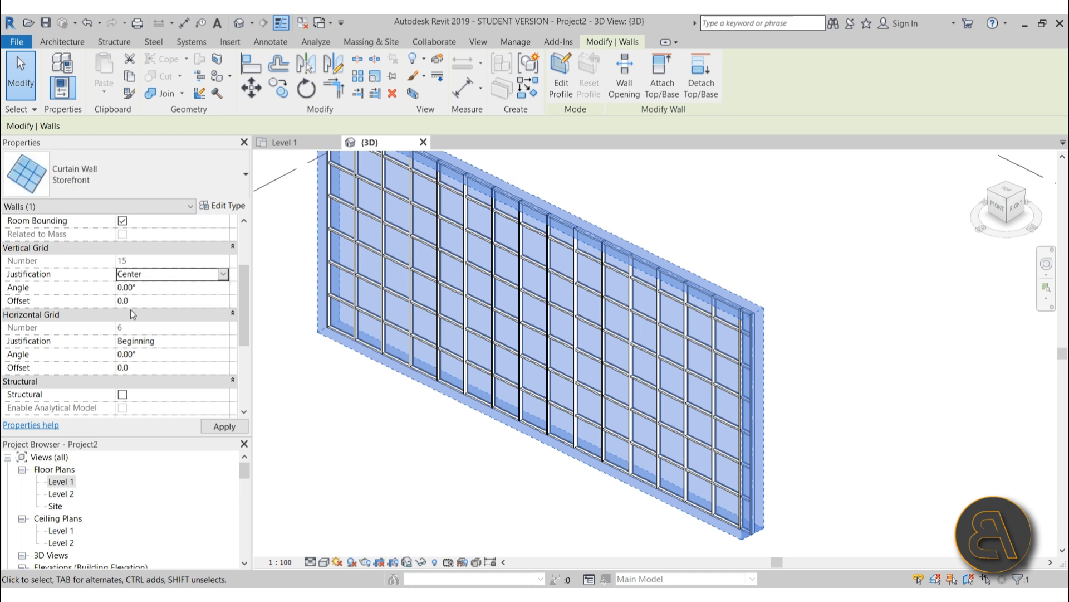
{"action": "left_click", "coordinate": [224, 427]}
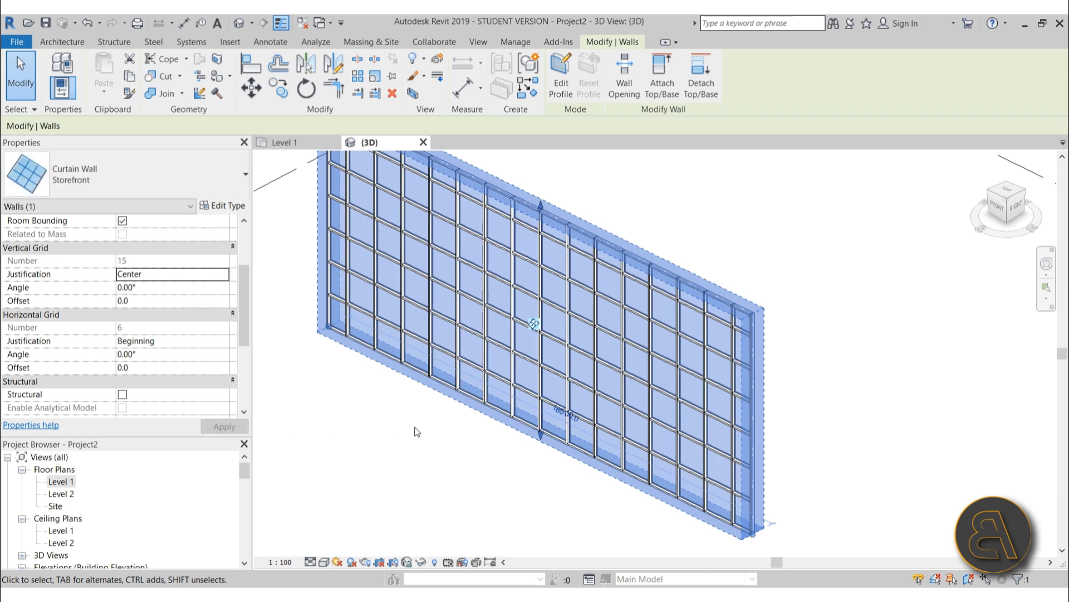
{"action": "left_click", "coordinate": [416, 432]}
{"action": "scroll", "coordinate": [758, 535], "scroll_direction": "up", "scroll_amount": 4}
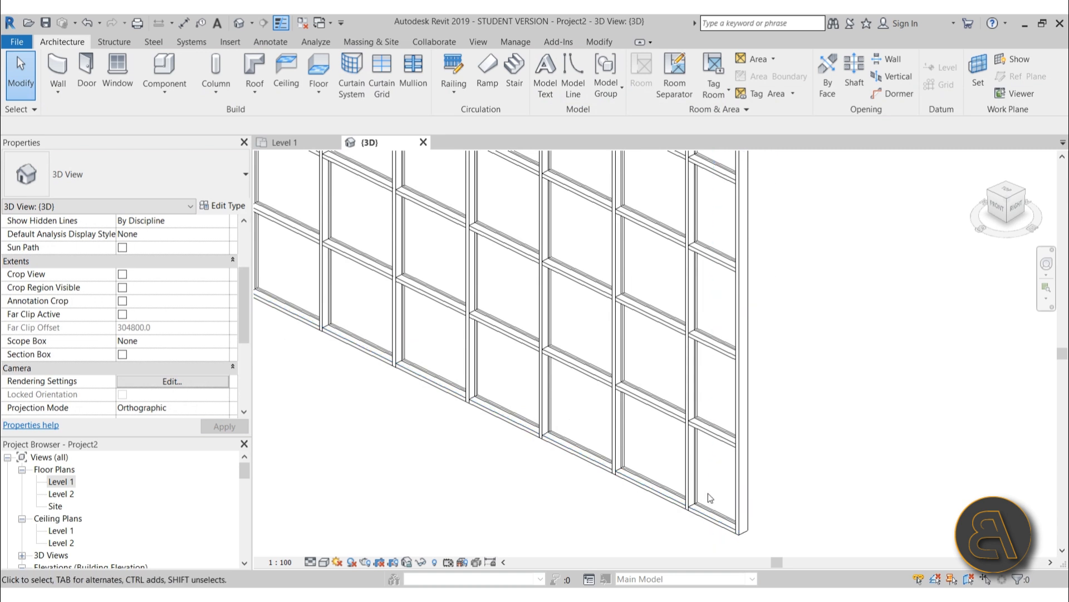
{"action": "scroll", "coordinate": [718, 457], "scroll_direction": "down", "scroll_amount": 4}
{"action": "scroll", "coordinate": [269, 238], "scroll_direction": "up", "scroll_amount": 3}
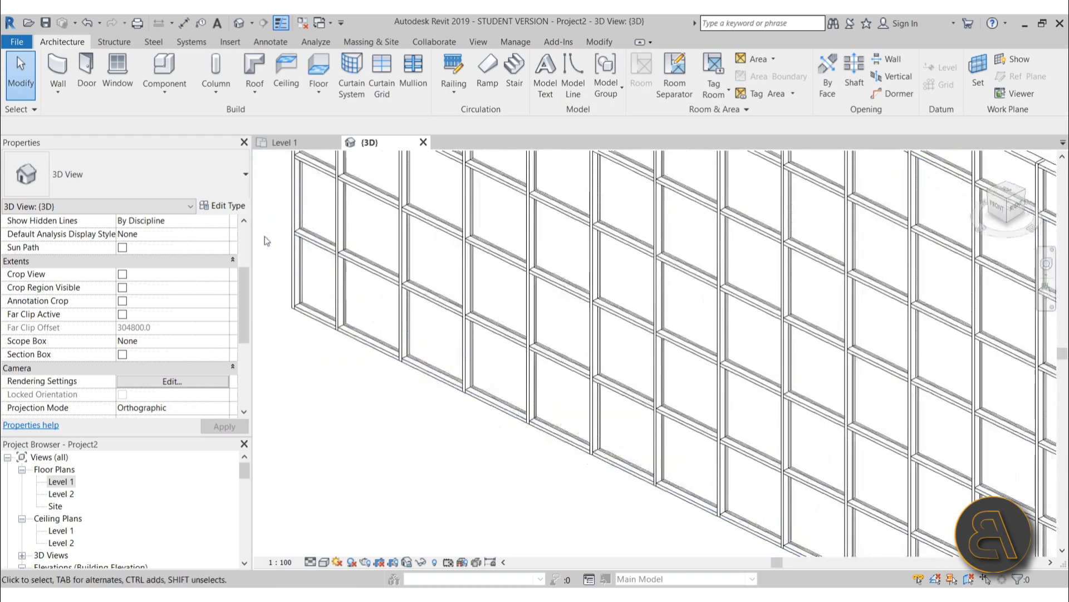
{"action": "scroll", "coordinate": [289, 258], "scroll_direction": "down", "scroll_amount": 4}
{"action": "middle_click_drag", "start_coordinate": [565, 232], "coordinate": [608, 267]}
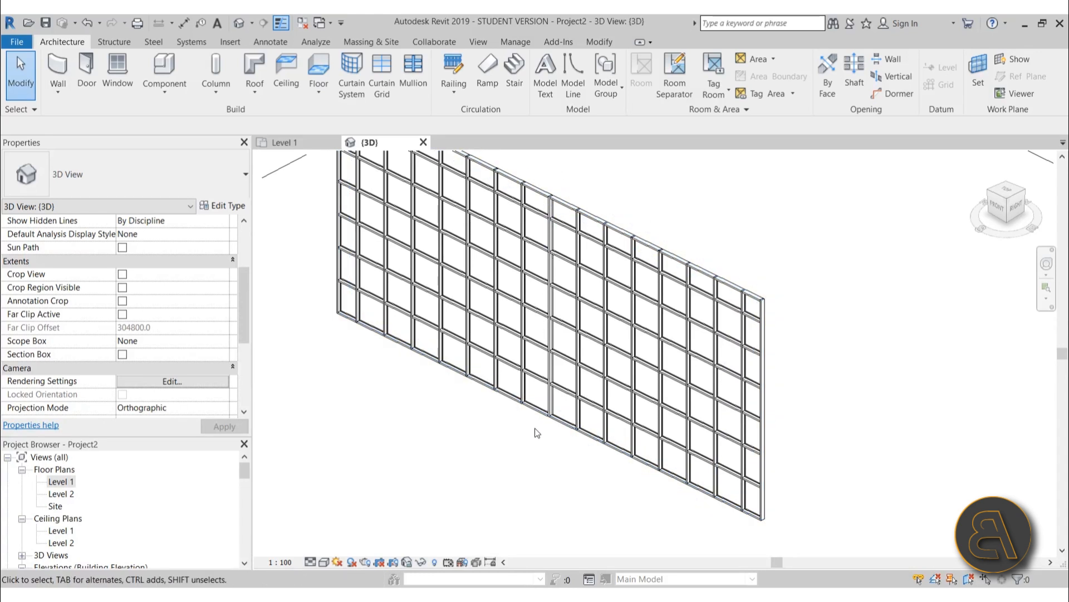
Reselect the Storefront wall, check its first panel column and open the vertical grid justification options
{"action": "left_click", "coordinate": [360, 321]}
{"action": "scroll", "coordinate": [337, 296], "scroll_direction": "up", "scroll_amount": 3}
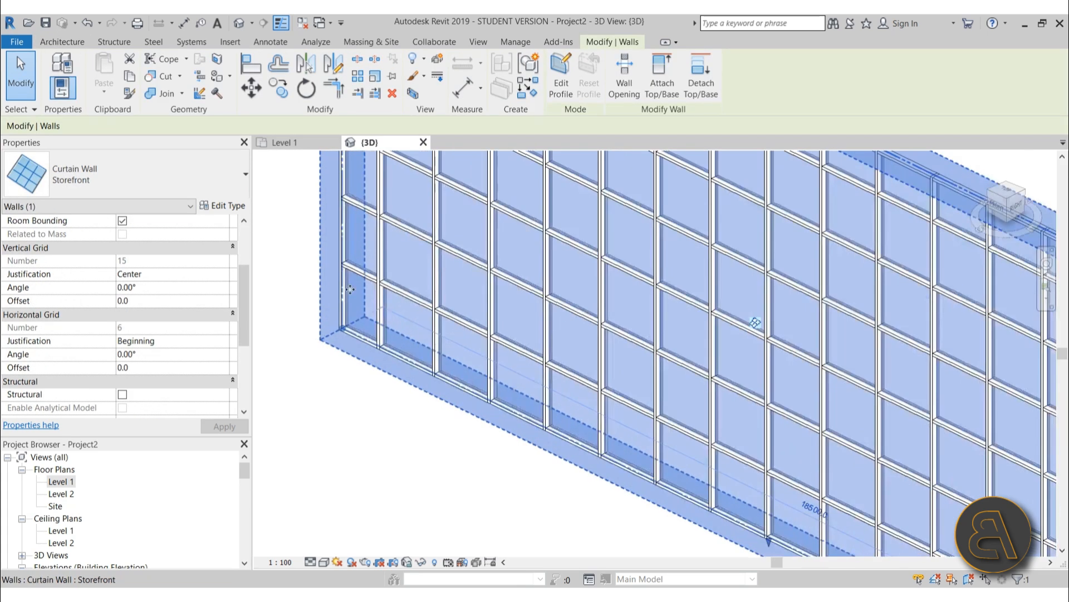
{"action": "scroll", "coordinate": [343, 295], "scroll_direction": "down", "scroll_amount": 1}
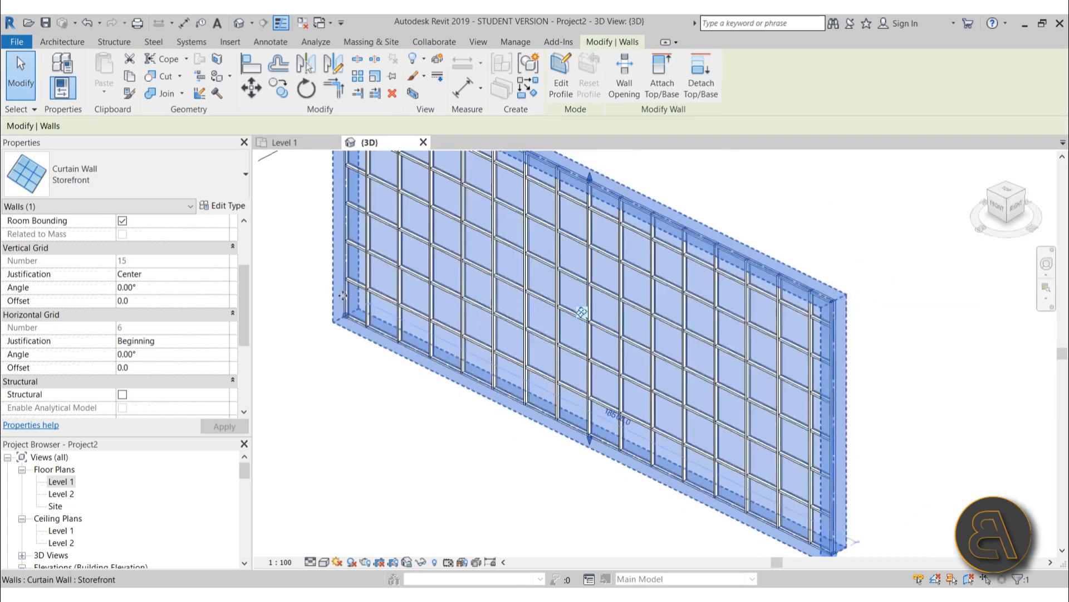
{"action": "left_click", "coordinate": [213, 274]}
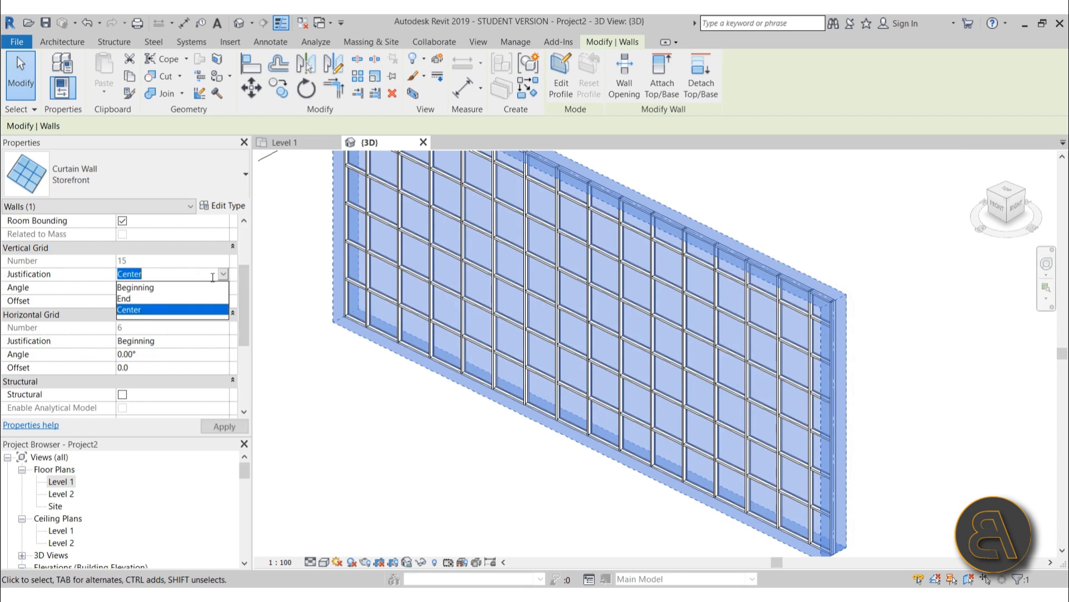
Set the storefront curtain wall's vertical grid justification to End
{"action": "left_click", "coordinate": [124, 299]}
{"action": "left_click", "coordinate": [473, 472]}
{"action": "scroll", "coordinate": [341, 291], "scroll_direction": "up", "scroll_amount": 3}
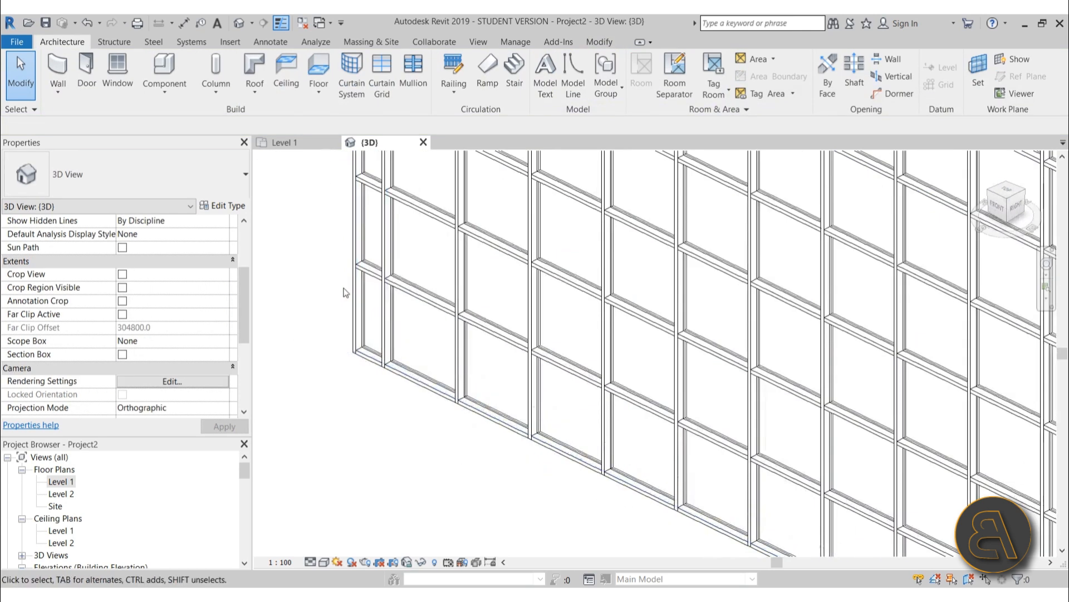
{"action": "scroll", "coordinate": [366, 325], "scroll_direction": "down", "scroll_amount": 4}
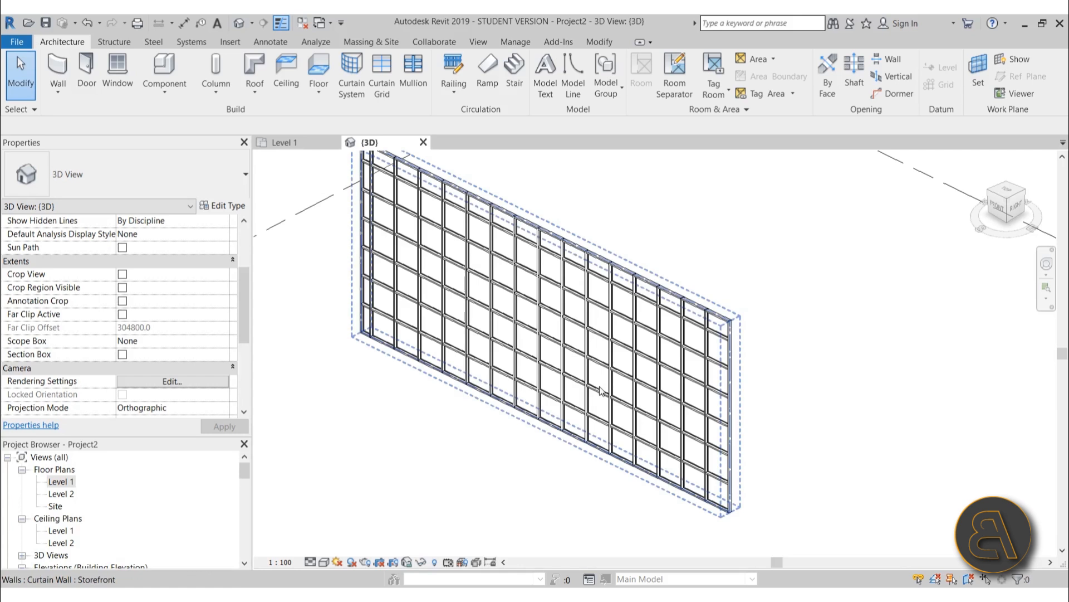
Lower the top edge of the storefront wall slightly, to an unconnected height of about 7798 mm
{"action": "left_click", "coordinate": [600, 384]}
{"action": "scroll", "coordinate": [537, 234], "scroll_direction": "up", "scroll_amount": 3}
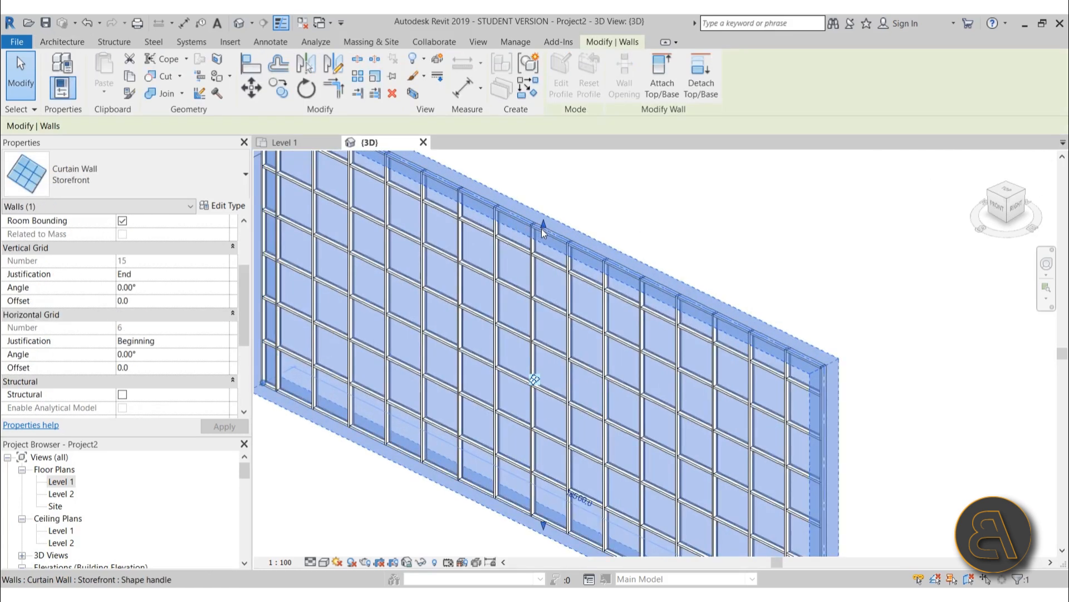
{"action": "left_click_drag", "start_coordinate": [542, 228], "coordinate": [541, 236]}
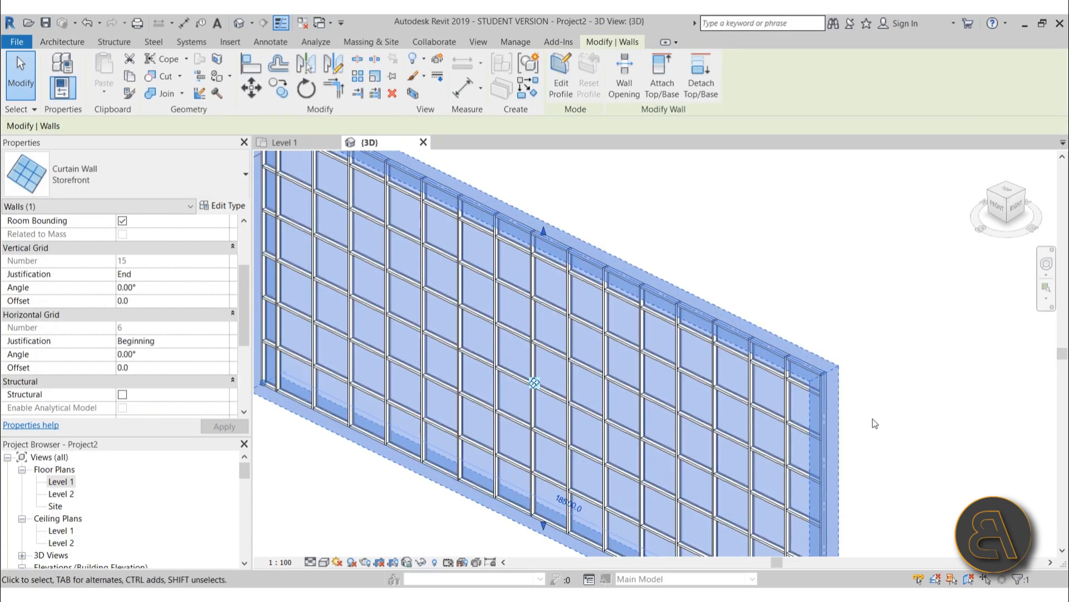
{"action": "left_click", "coordinate": [876, 424]}
{"action": "scroll", "coordinate": [813, 411], "scroll_direction": "up", "scroll_amount": 2}
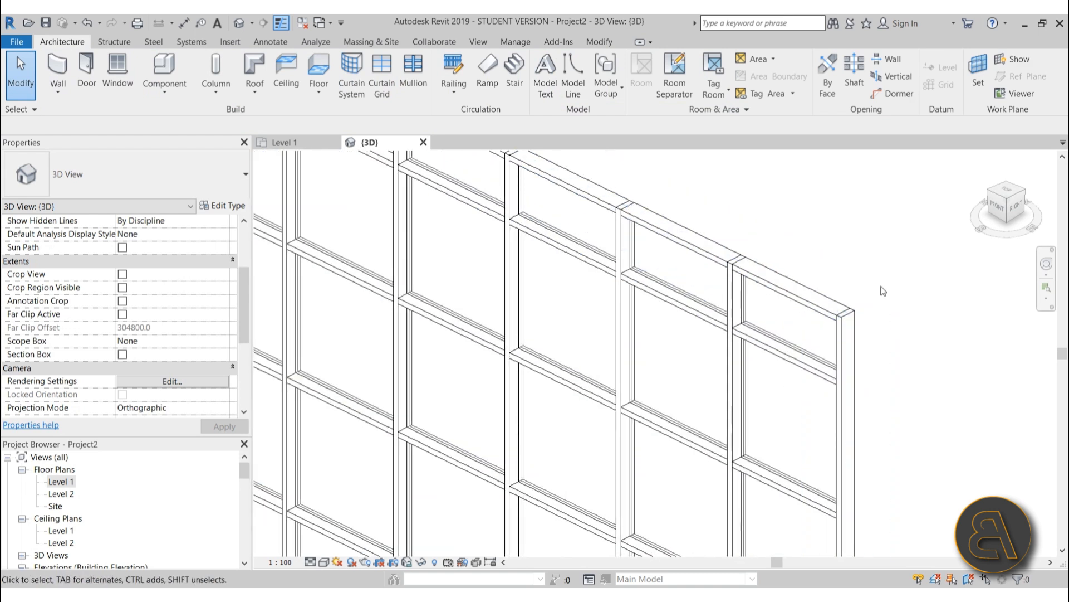
{"action": "scroll", "coordinate": [805, 307], "scroll_direction": "down", "scroll_amount": 4}
{"action": "scroll", "coordinate": [770, 500], "scroll_direction": "up", "scroll_amount": 3}
{"action": "scroll", "coordinate": [669, 445], "scroll_direction": "down", "scroll_amount": 3}
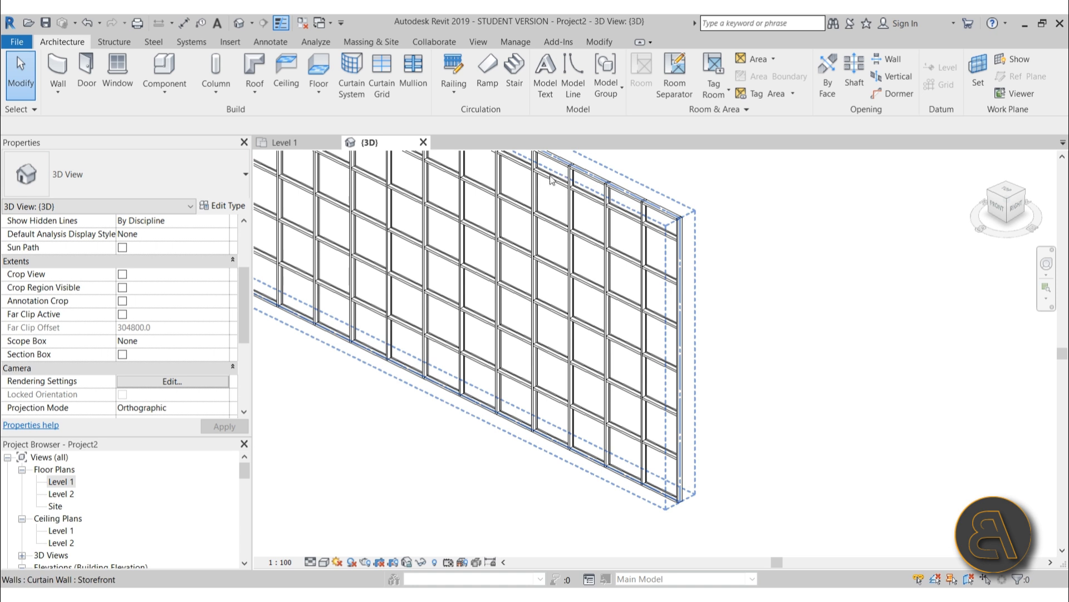
Set the storefront wall's horizontal grid justification to End and check the panel rows along its base
{"action": "middle_click_drag", "start_coordinate": [571, 197], "coordinate": [584, 219]}
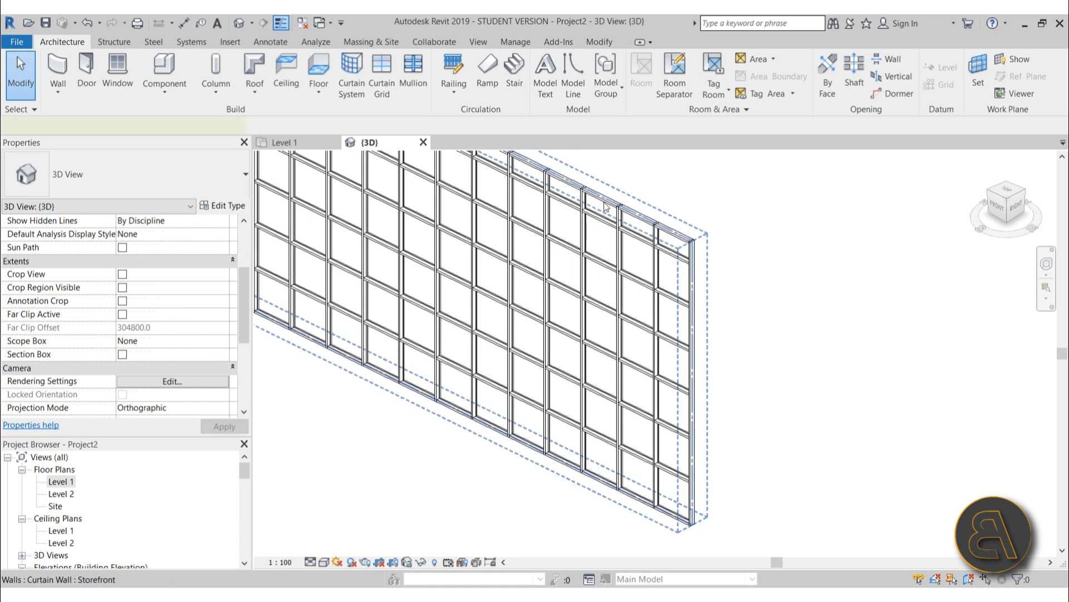
{"action": "left_click", "coordinate": [606, 207]}
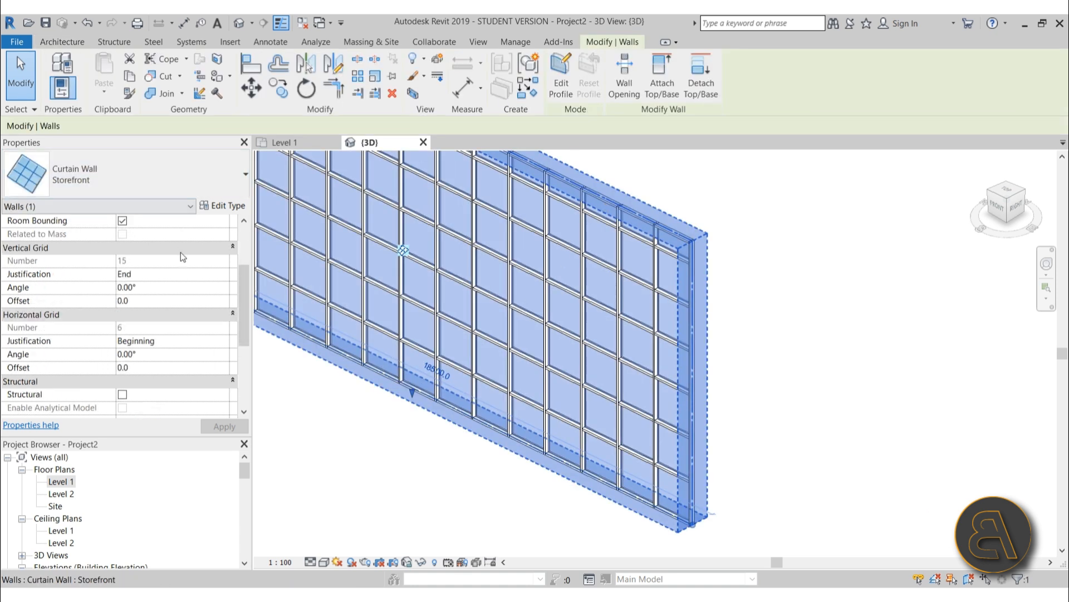
{"action": "left_click", "coordinate": [221, 343]}
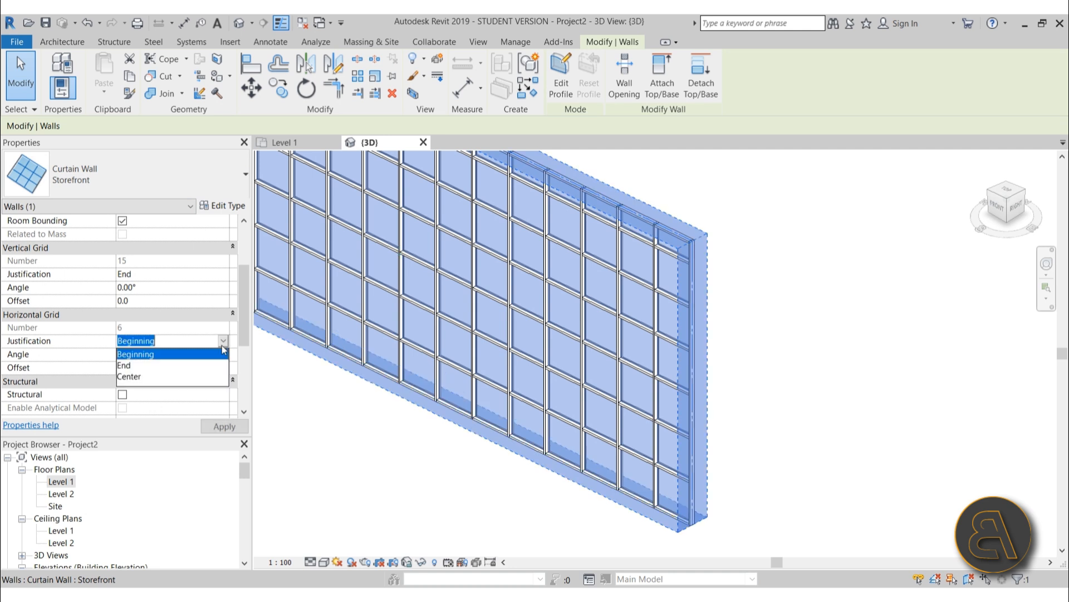
{"action": "left_click", "coordinate": [124, 365]}
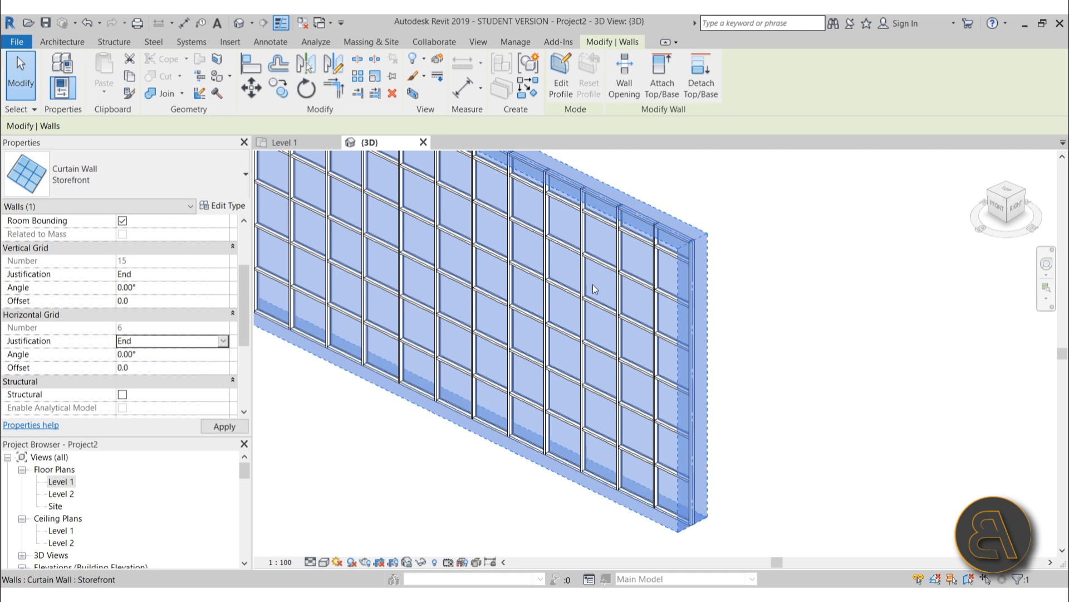
{"action": "left_click", "coordinate": [506, 503]}
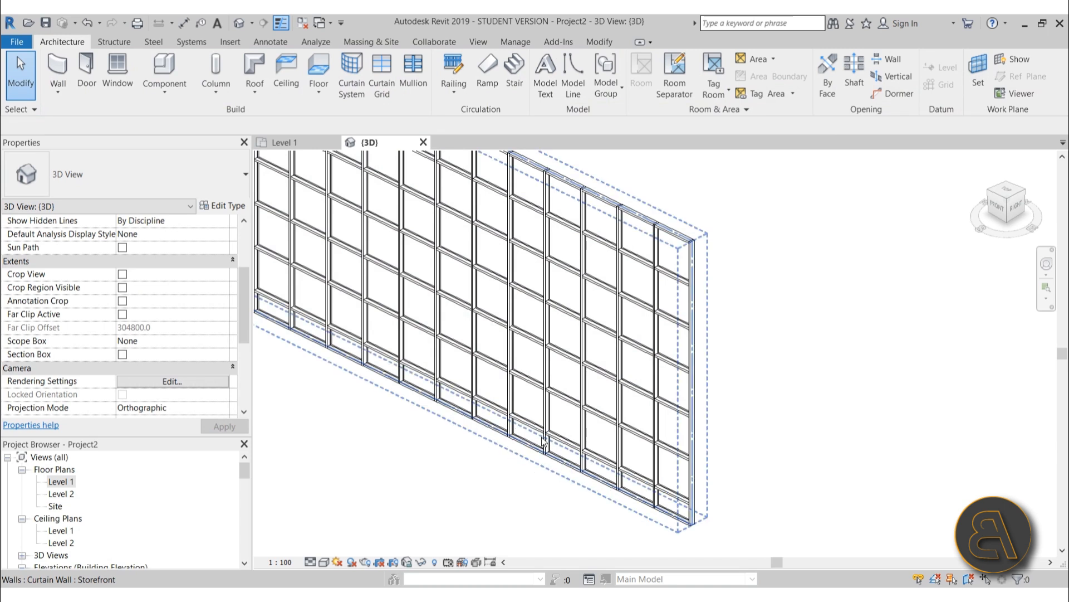
{"action": "scroll", "coordinate": [543, 443], "scroll_direction": "down", "scroll_amount": 5}
{"action": "scroll", "coordinate": [552, 448], "scroll_direction": "up", "scroll_amount": 5}
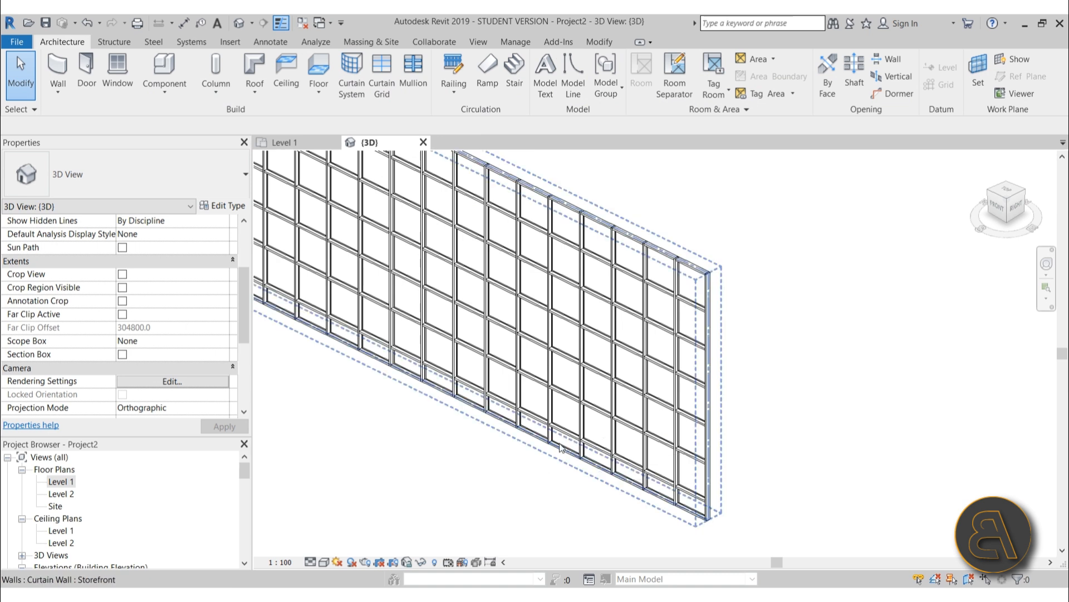
Set the storefront wall's horizontal grid justification to Center and check the panel rows along its upper and lower edges
{"action": "left_click", "coordinate": [518, 395]}
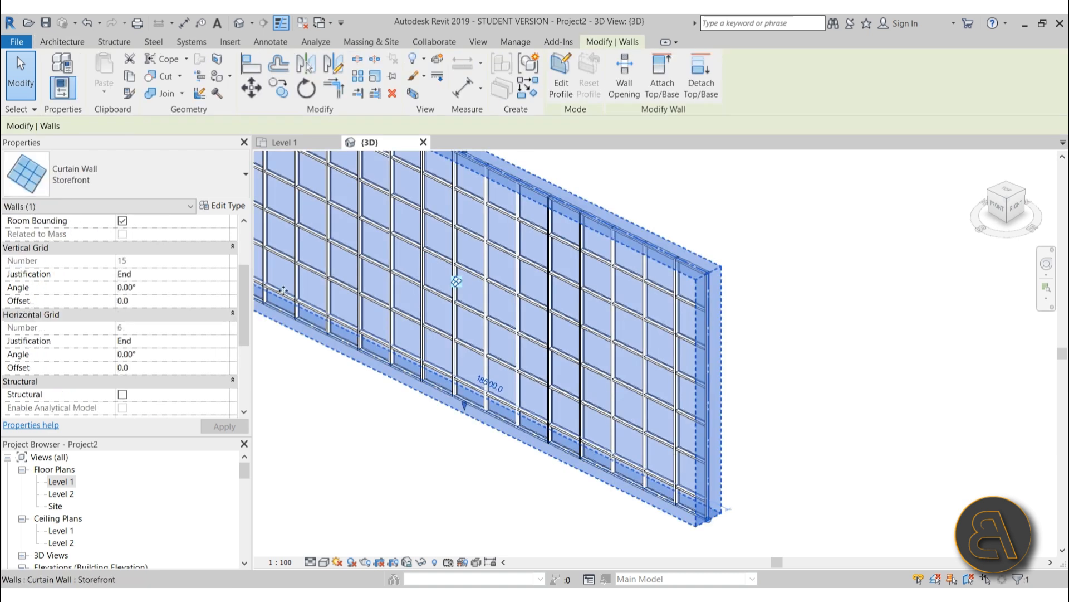
{"action": "left_click", "coordinate": [222, 341]}
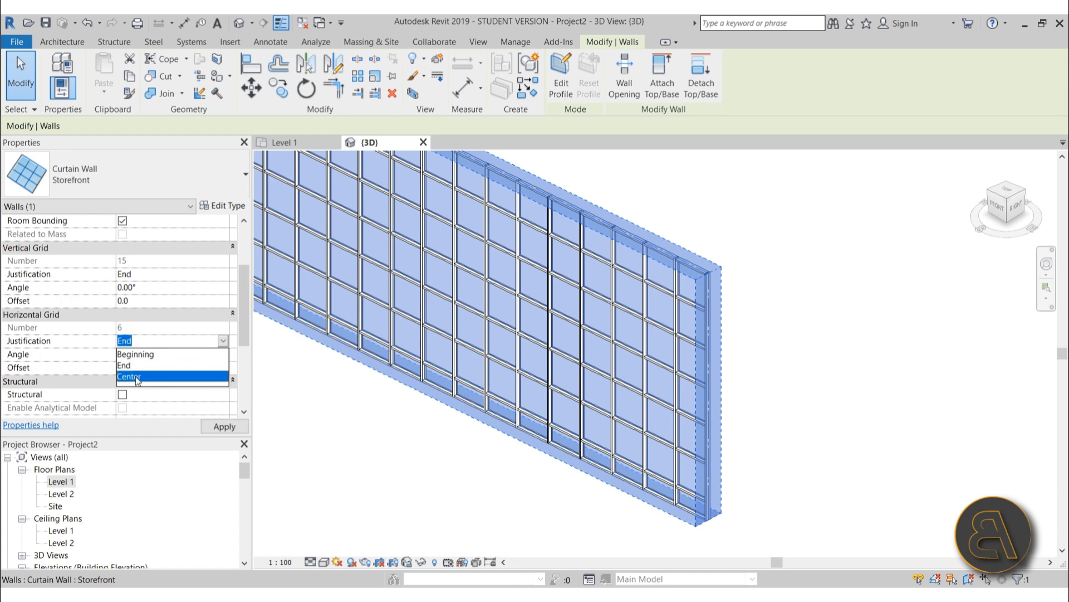
{"action": "left_click", "coordinate": [147, 365]}
{"action": "left_click", "coordinate": [507, 488]}
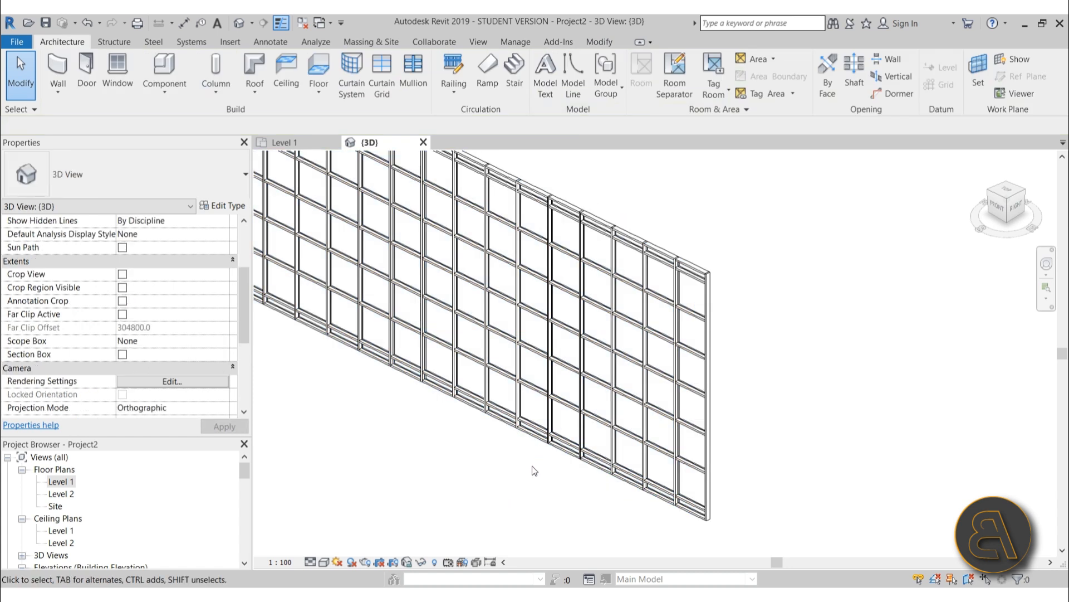
{"action": "scroll", "coordinate": [574, 217], "scroll_direction": "up", "scroll_amount": 5}
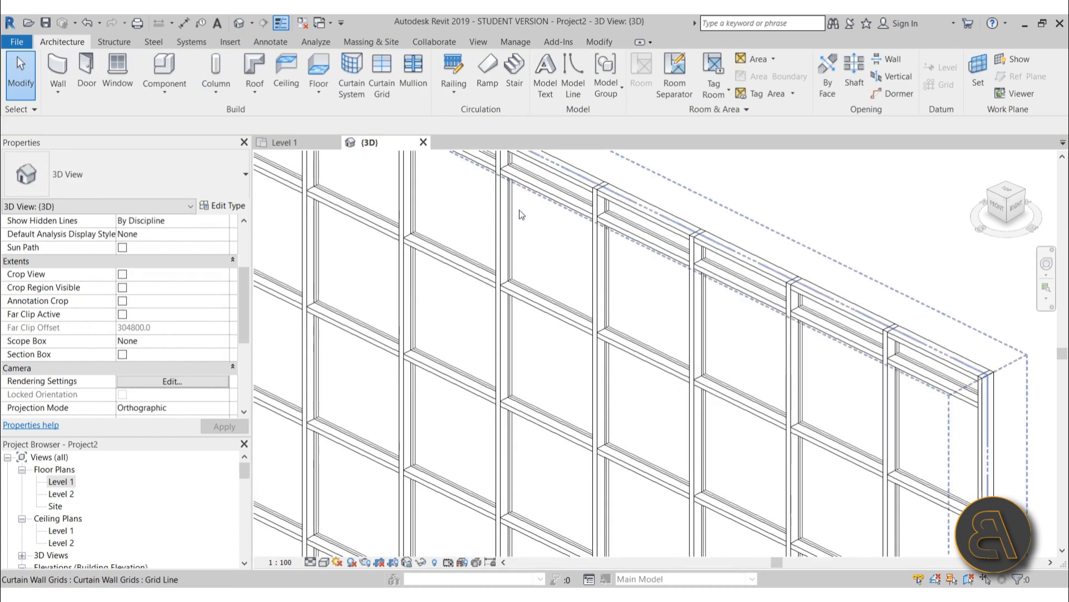
{"action": "scroll", "coordinate": [524, 212], "scroll_direction": "down", "scroll_amount": 5}
{"action": "scroll", "coordinate": [532, 330], "scroll_direction": "up", "scroll_amount": 4}
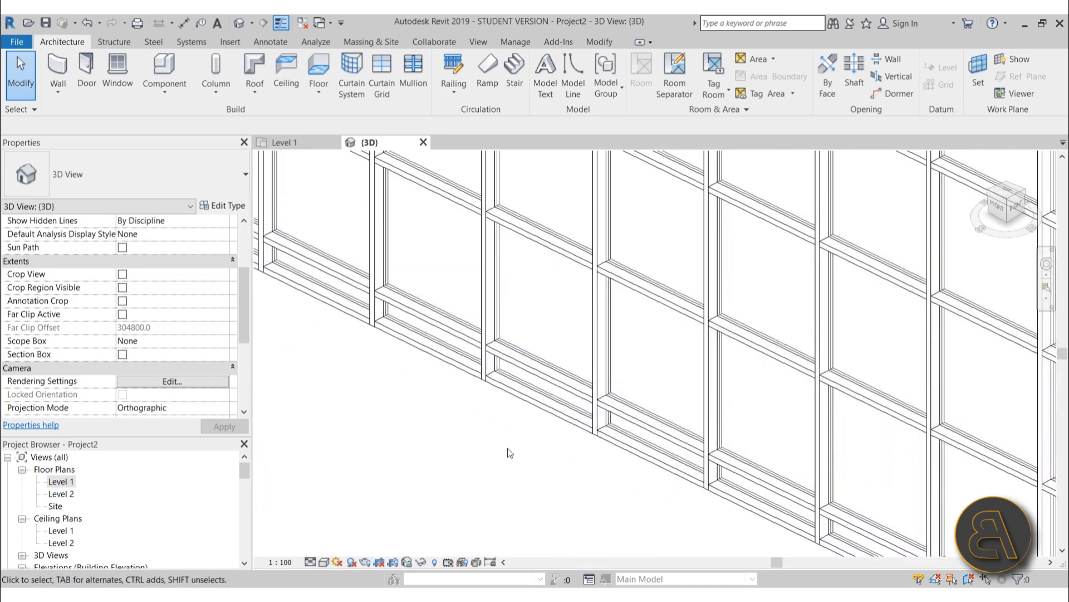
{"action": "scroll", "coordinate": [555, 358], "scroll_direction": "down", "scroll_amount": 5}
{"action": "scroll", "coordinate": [653, 382], "scroll_direction": "down", "scroll_amount": 2}
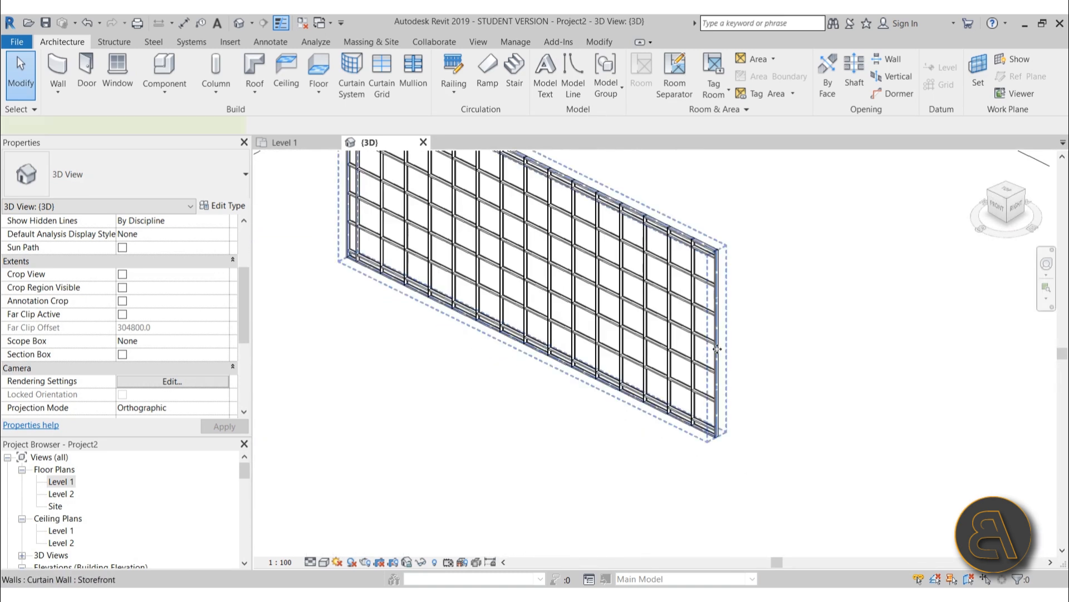
Set the storefront wall's horizontal grid justification to Beginning and apply the change
{"action": "left_click", "coordinate": [718, 349]}
{"action": "left_click", "coordinate": [222, 342]}
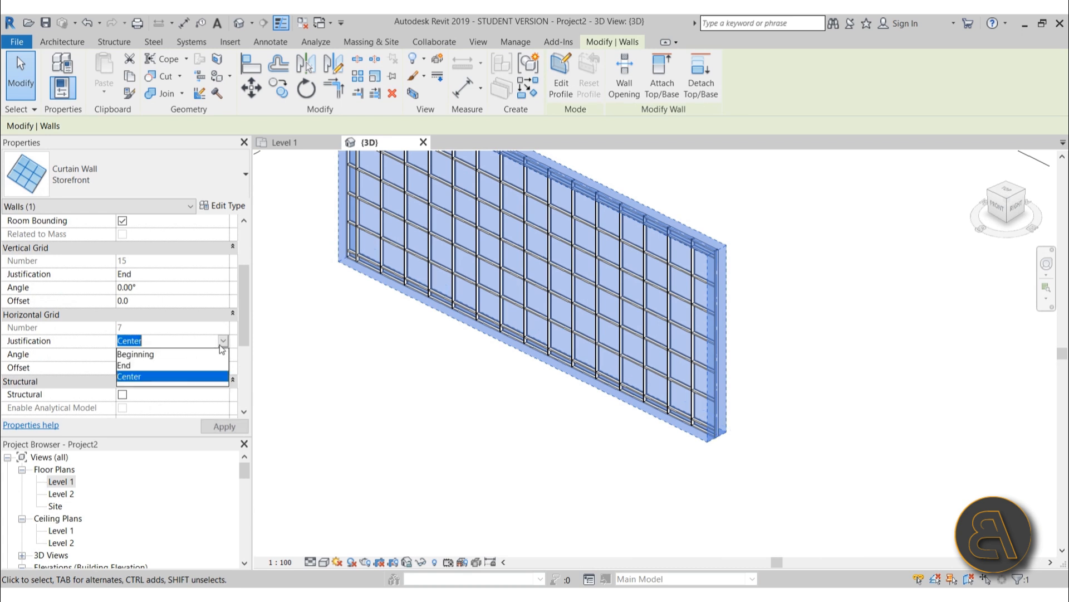
{"action": "left_click", "coordinate": [137, 355]}
{"action": "left_click", "coordinate": [242, 427]}
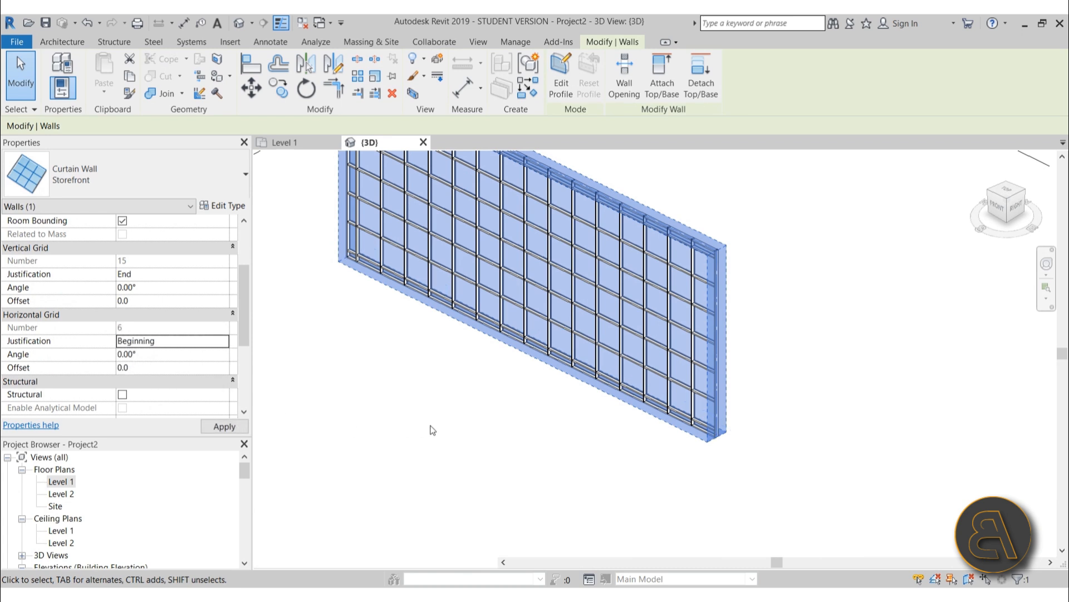
{"action": "left_click", "coordinate": [563, 440]}
{"action": "middle_click_drag", "start_coordinate": [558, 439], "coordinate": [568, 447]}
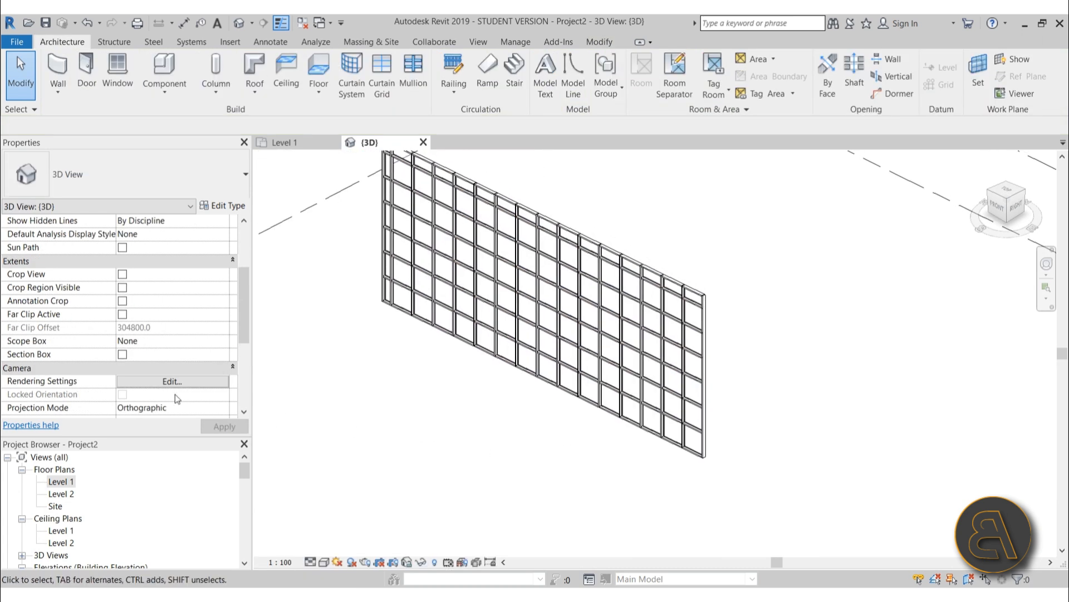
Select the storefront curtain wall and examine its grid, glass panels and mullions up close
{"action": "left_click", "coordinate": [475, 333]}
{"action": "left_click", "coordinate": [488, 369]}
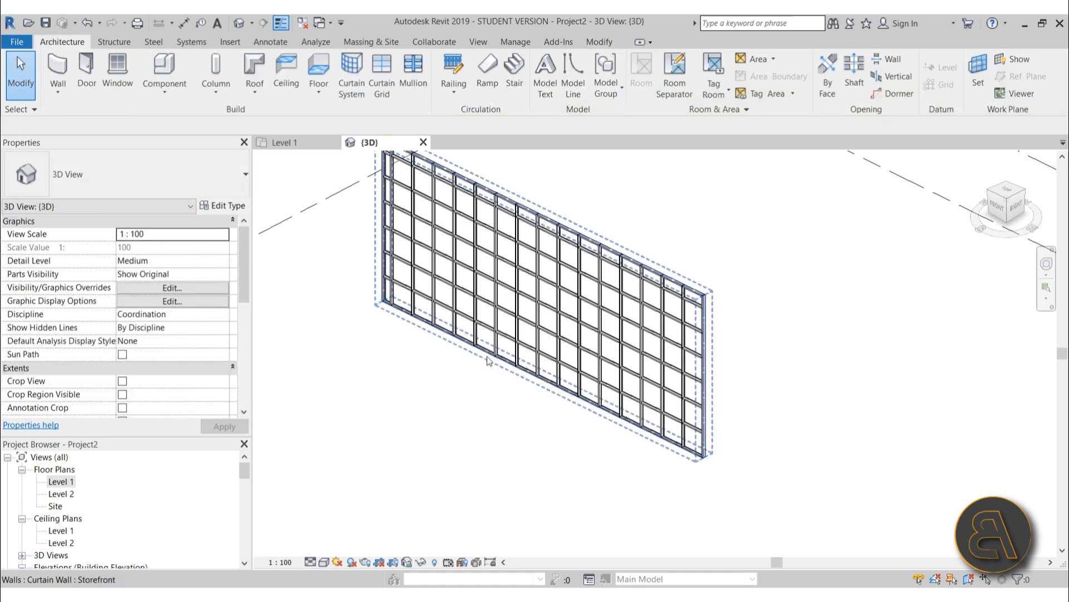
{"action": "left_click", "coordinate": [489, 356]}
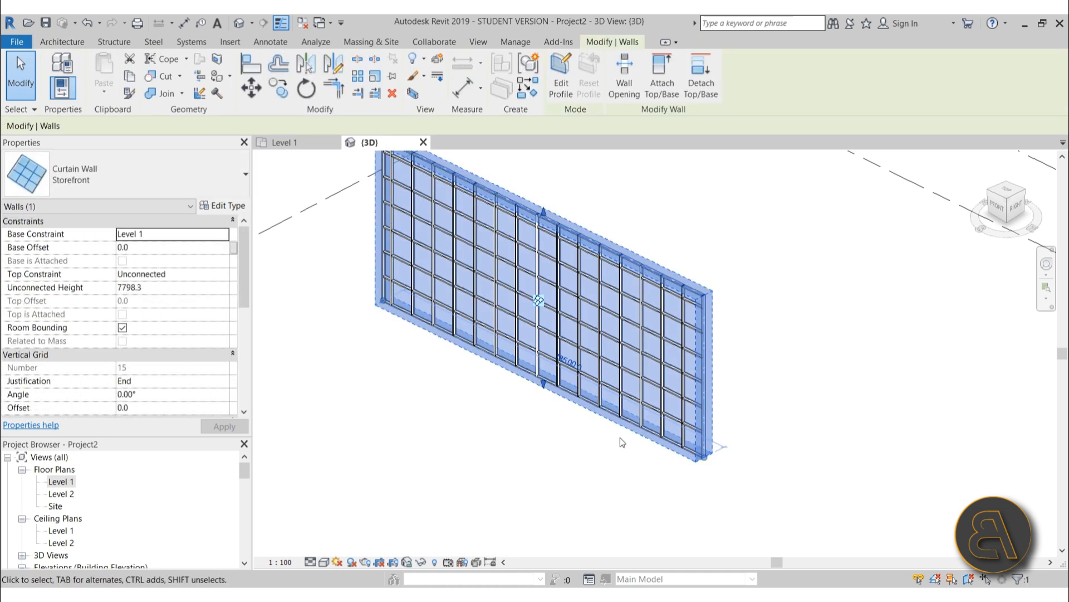
{"action": "scroll", "coordinate": [562, 229], "scroll_direction": "up", "scroll_amount": 3}
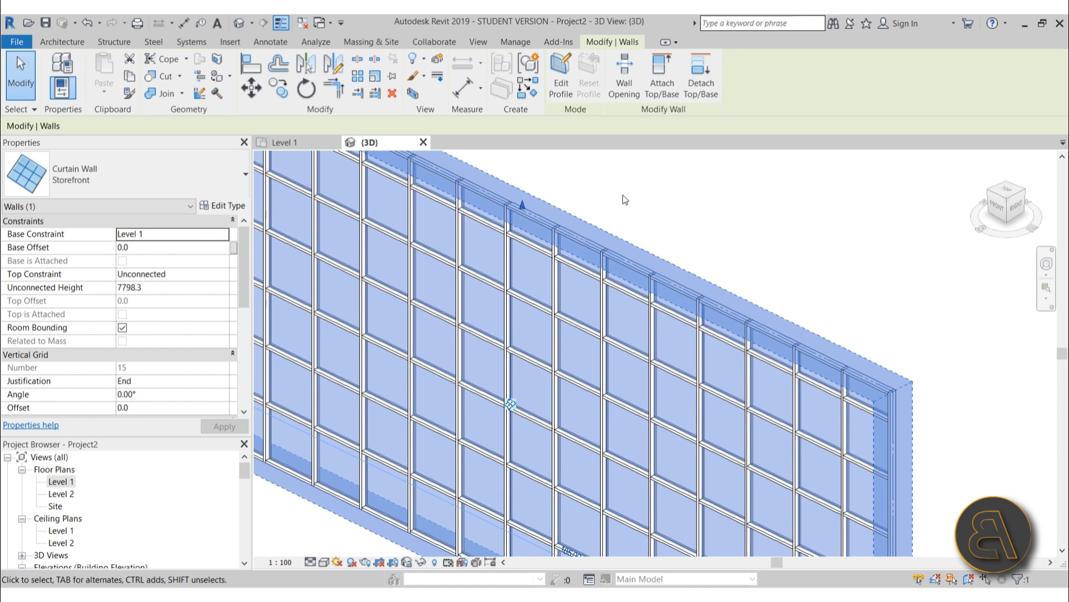
{"action": "scroll", "coordinate": [607, 312], "scroll_direction": "down", "scroll_amount": 3}
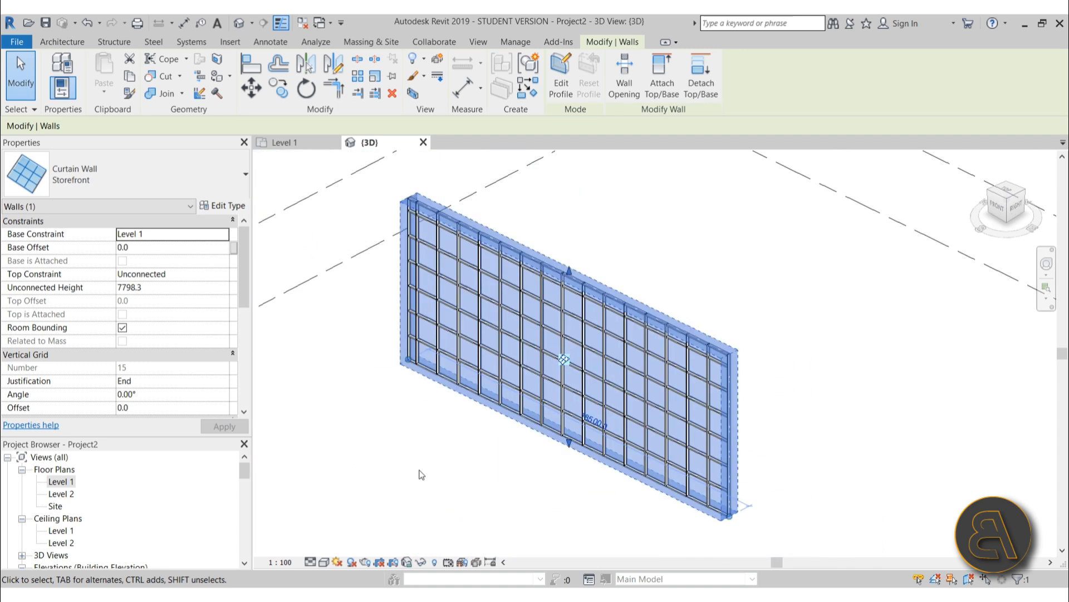
{"action": "scroll", "coordinate": [633, 359], "scroll_direction": "up", "scroll_amount": 3}
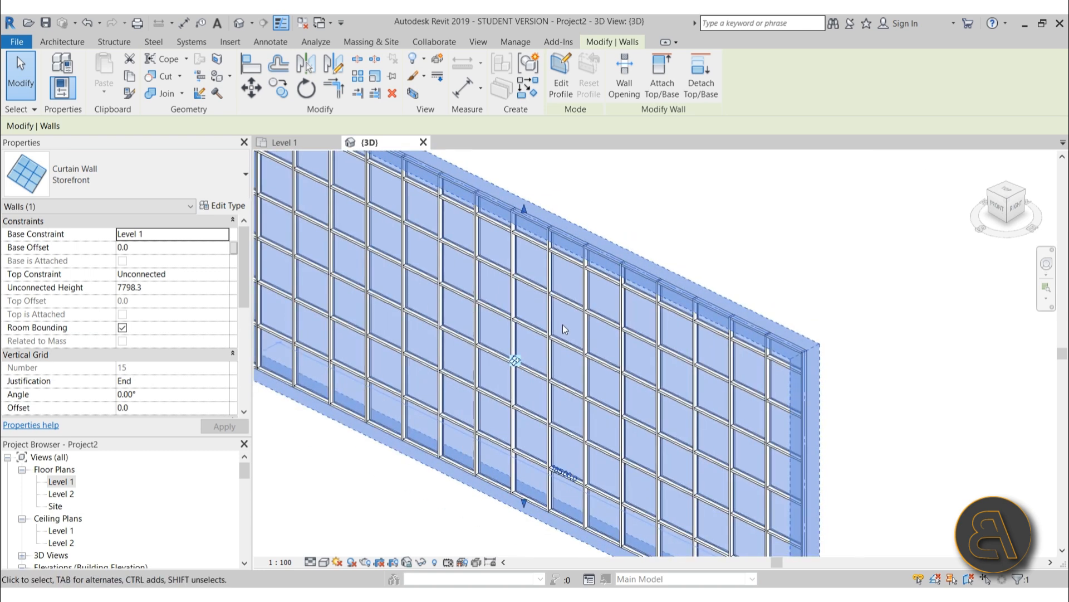
{"action": "scroll", "coordinate": [563, 329], "scroll_direction": "up", "scroll_amount": 6}
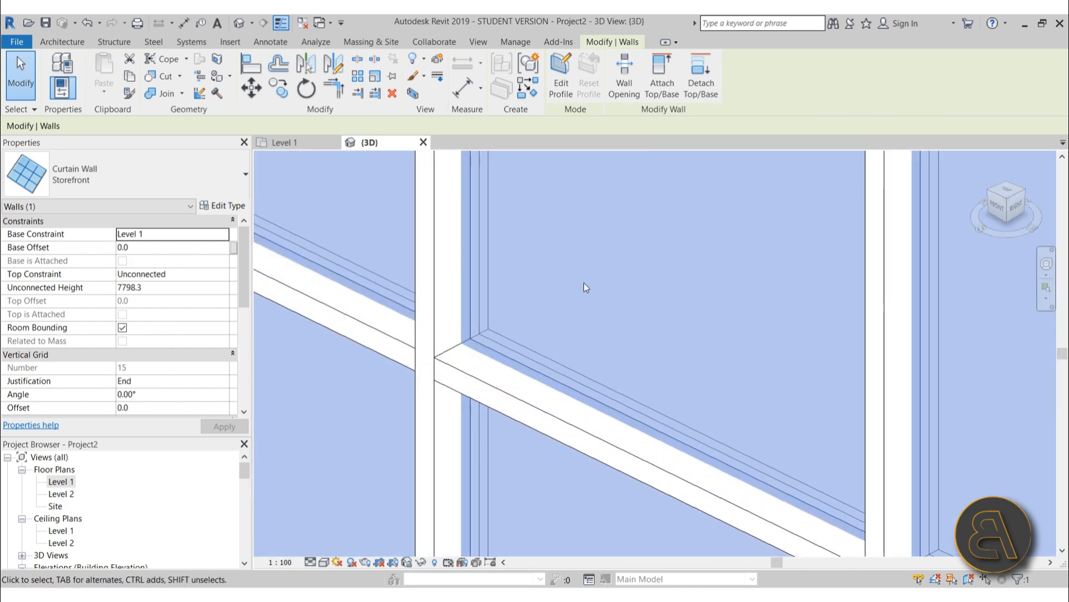
{"action": "scroll", "coordinate": [583, 282], "scroll_direction": "down", "scroll_amount": 8}
Examine the mullion profiles from the back of the wall and check the type of one vertical mullion
{"action": "middle_click_drag", "start_coordinate": [584, 267], "coordinate": [353, 384], "text": "shift"}
{"action": "left_click", "coordinate": [336, 409]}
{"action": "scroll", "coordinate": [669, 237], "scroll_direction": "up", "scroll_amount": 2}
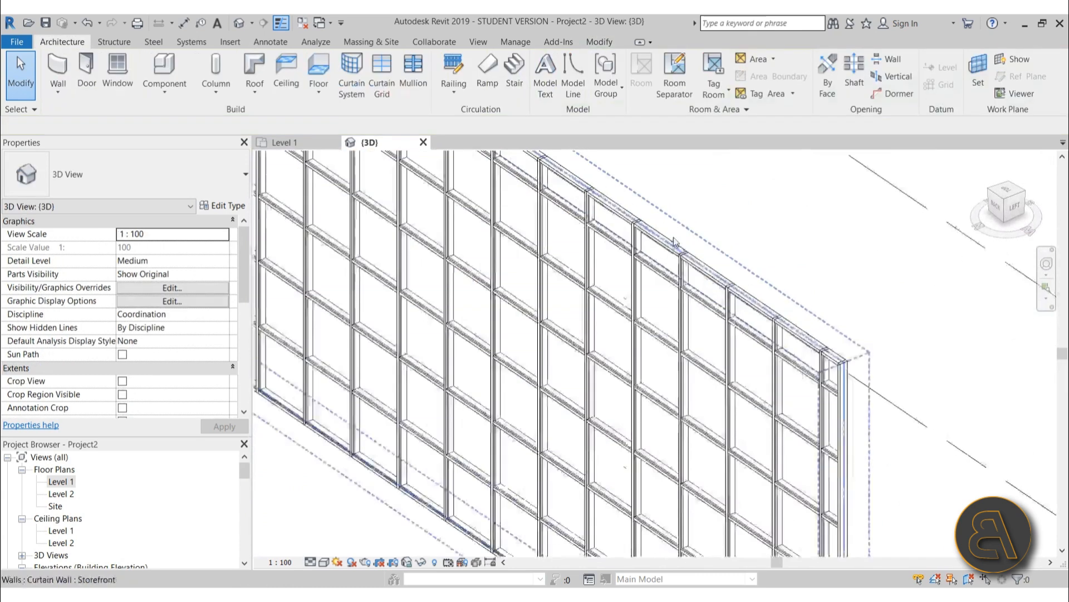
{"action": "scroll", "coordinate": [500, 372], "scroll_direction": "up", "scroll_amount": 3}
{"action": "scroll", "coordinate": [459, 373], "scroll_direction": "up", "scroll_amount": 2}
{"action": "scroll", "coordinate": [404, 324], "scroll_direction": "up", "scroll_amount": 3}
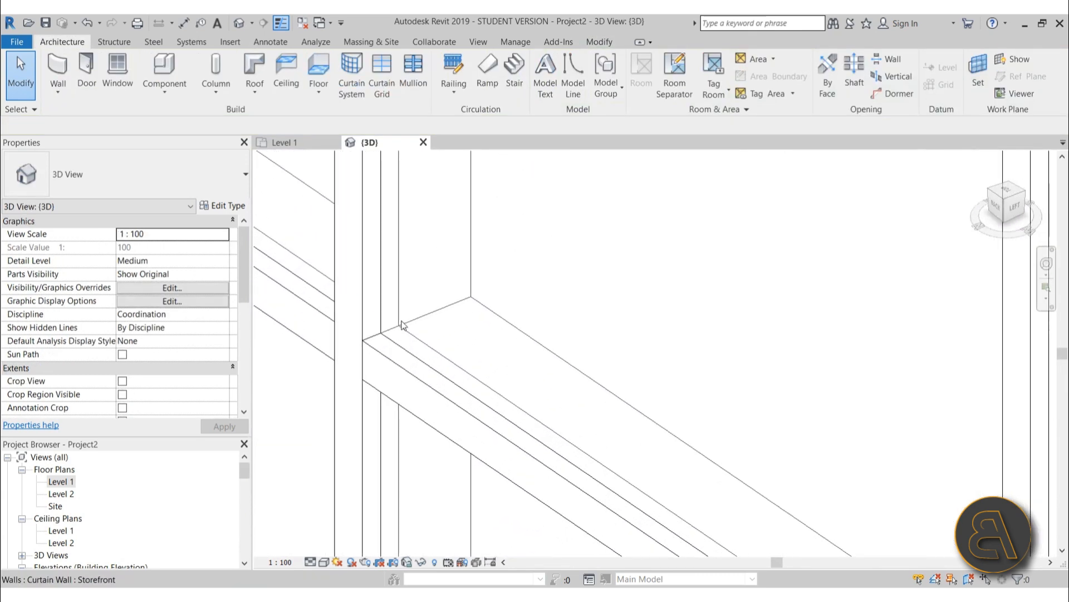
{"action": "scroll", "coordinate": [524, 250], "scroll_direction": "down", "scroll_amount": 5}
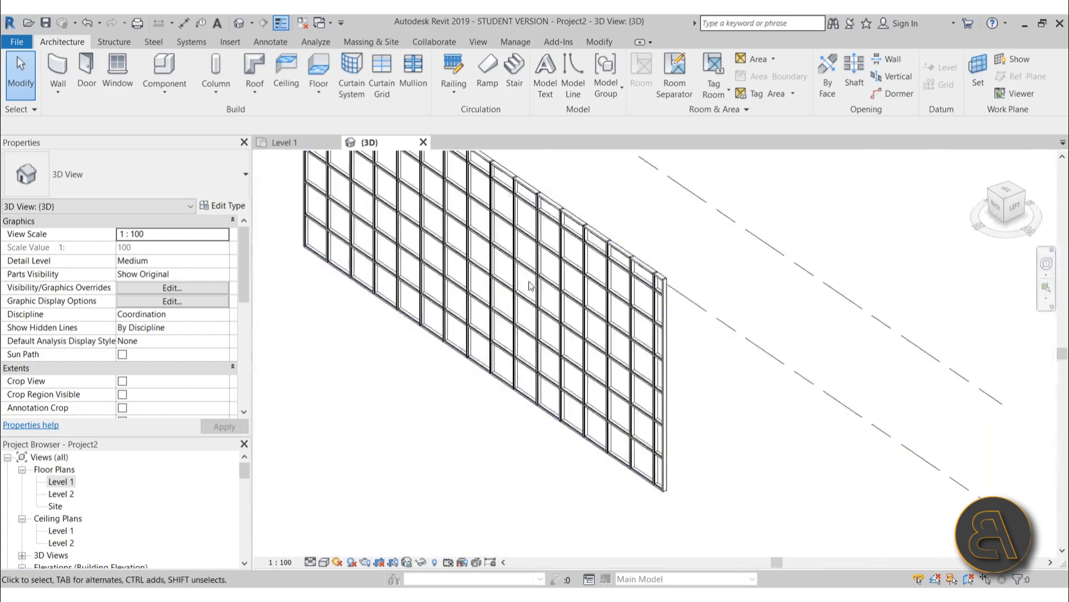
{"action": "scroll", "coordinate": [531, 282], "scroll_direction": "up", "scroll_amount": 5}
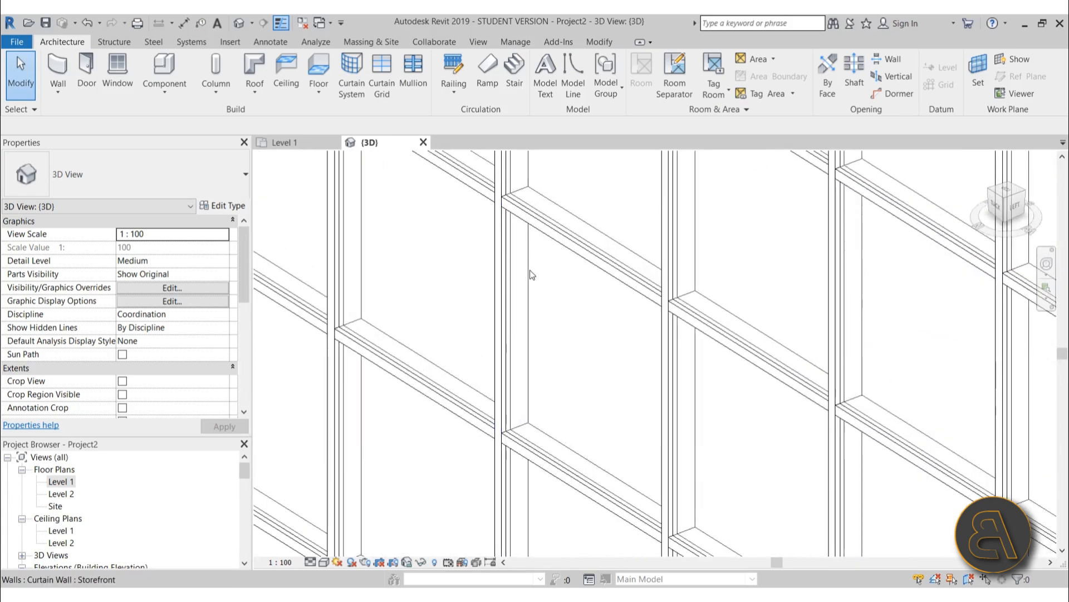
{"action": "left_click", "coordinate": [526, 269]}
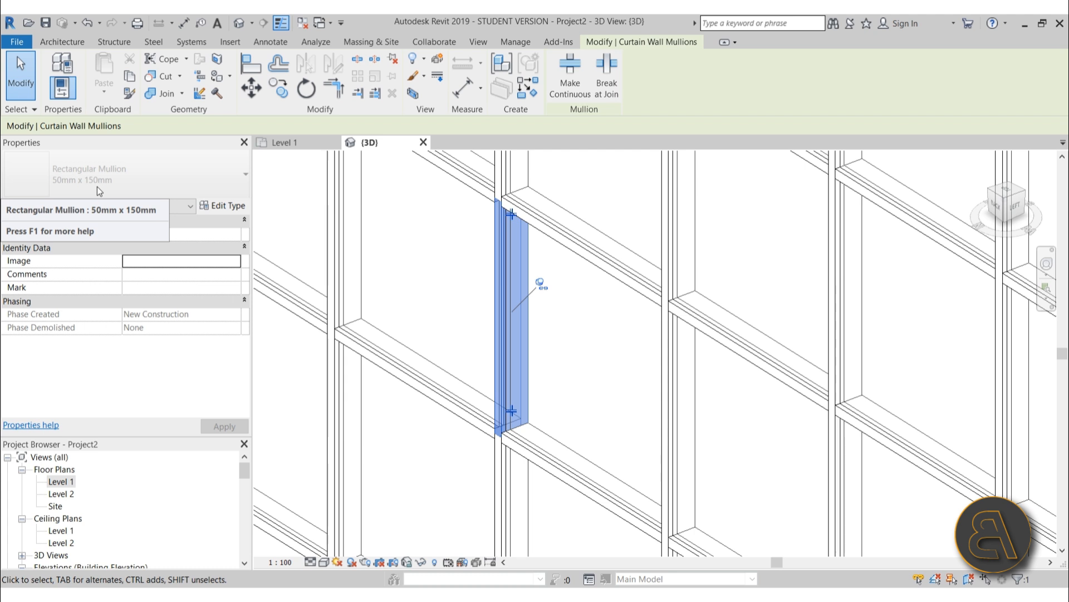
{"action": "left_click", "coordinate": [453, 282]}
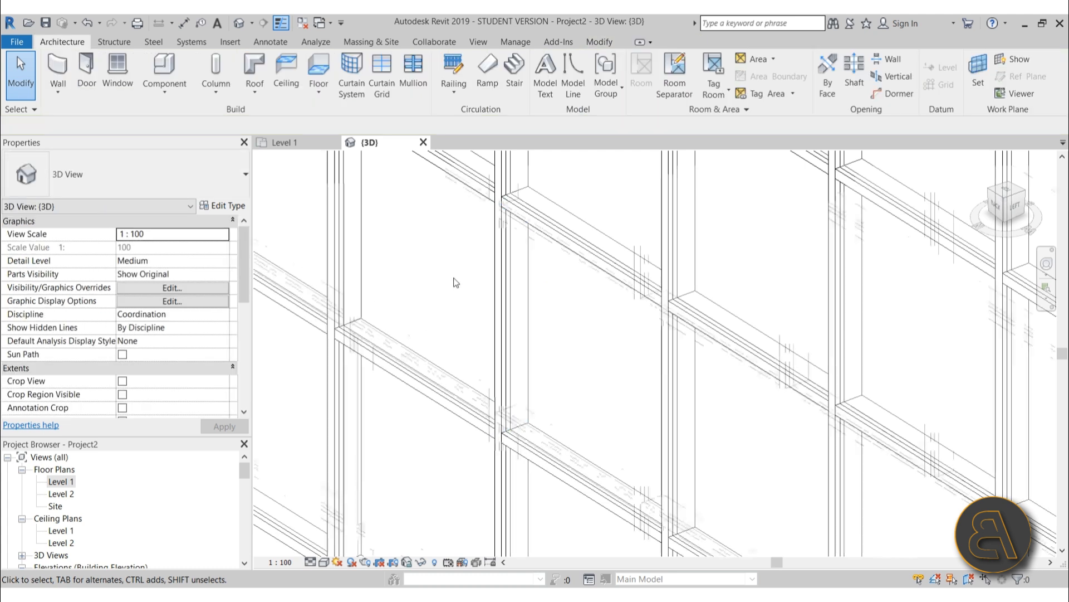
Select the storefront curtain wall and review its type properties down to the mullion settings
{"action": "scroll", "coordinate": [457, 283], "scroll_direction": "down", "scroll_amount": 5}
{"action": "middle_click_drag", "start_coordinate": [479, 289], "coordinate": [555, 336]}
{"action": "scroll", "coordinate": [585, 332], "scroll_direction": "down", "scroll_amount": 2}
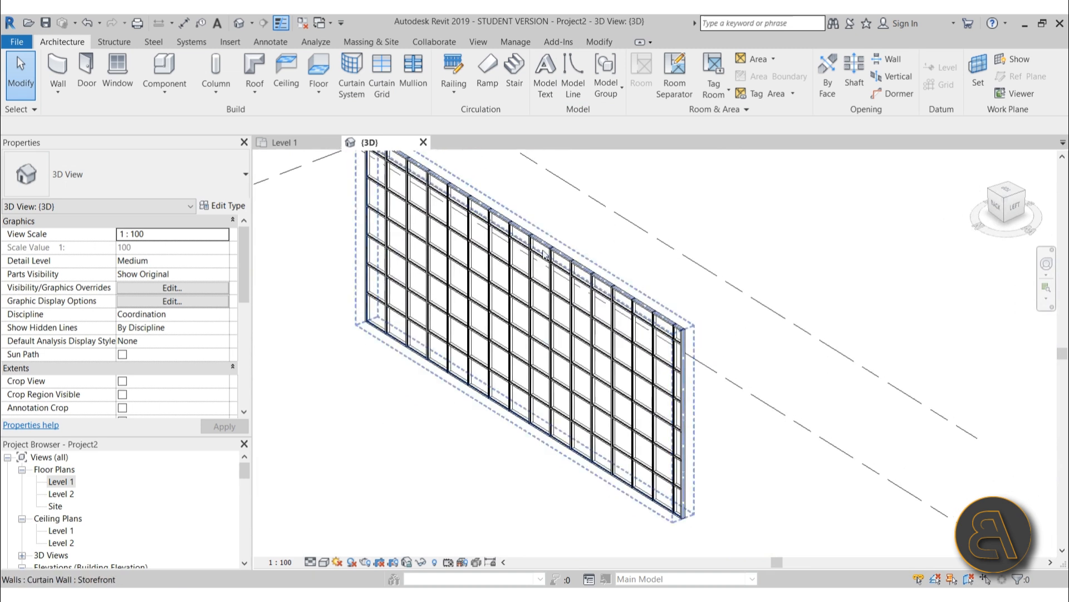
{"action": "scroll", "coordinate": [515, 278], "scroll_direction": "up", "scroll_amount": 5}
{"action": "left_click", "coordinate": [640, 242]}
{"action": "scroll", "coordinate": [529, 256], "scroll_direction": "down", "scroll_amount": 2}
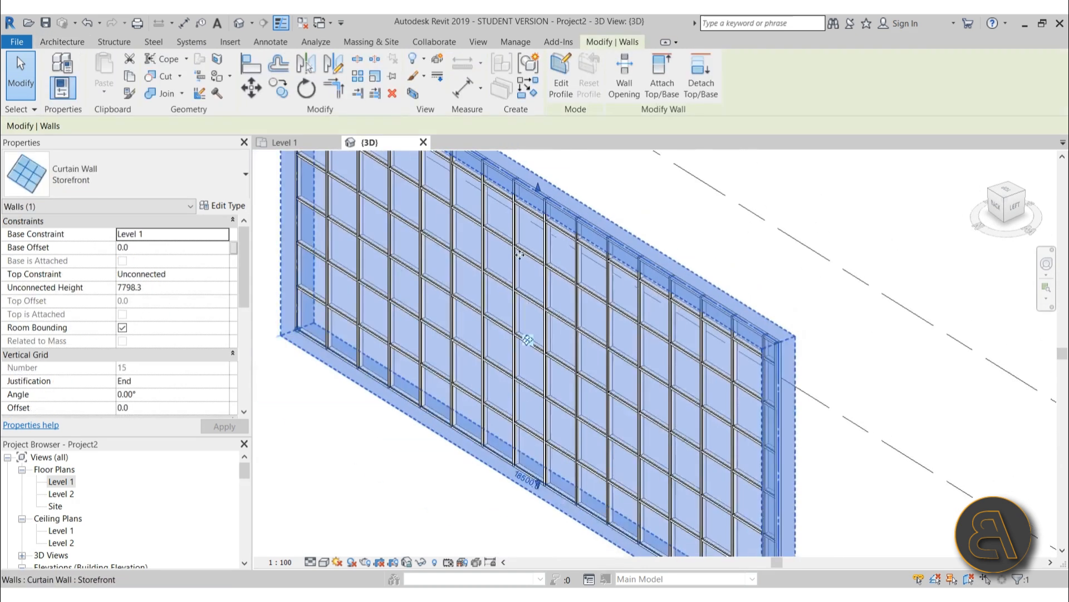
{"action": "middle_click_drag", "start_coordinate": [517, 255], "coordinate": [523, 261]}
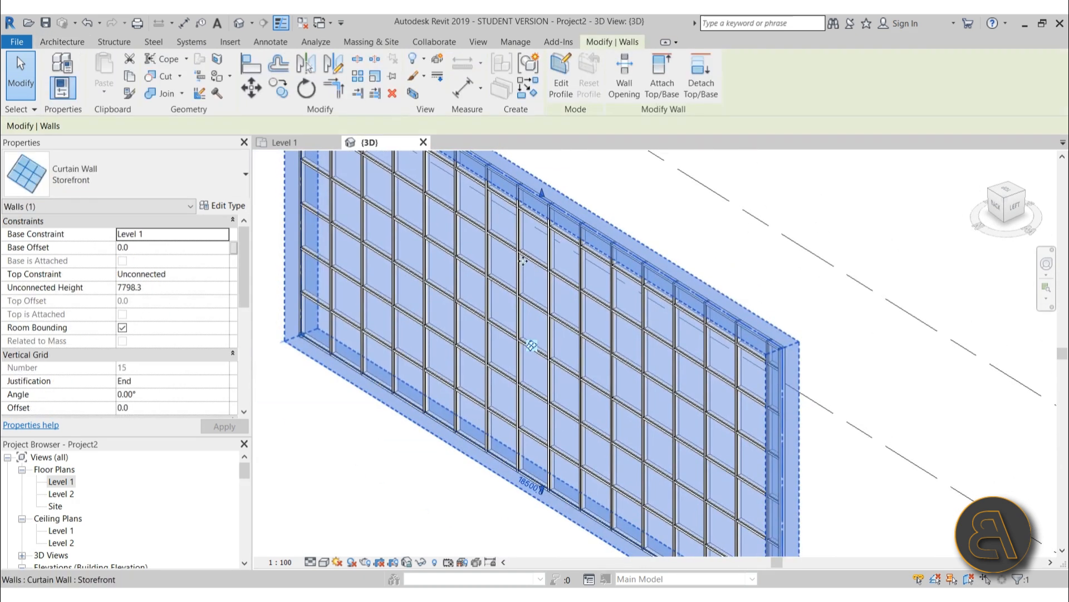
{"action": "left_click", "coordinate": [224, 206]}
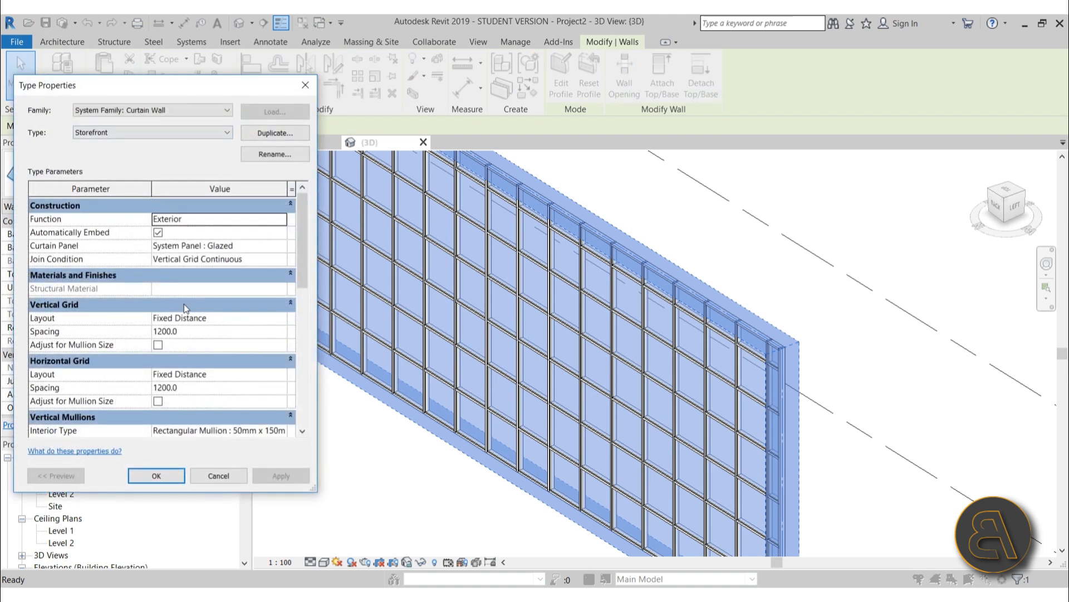
{"action": "scroll", "coordinate": [184, 303], "scroll_direction": "down", "scroll_amount": 5}
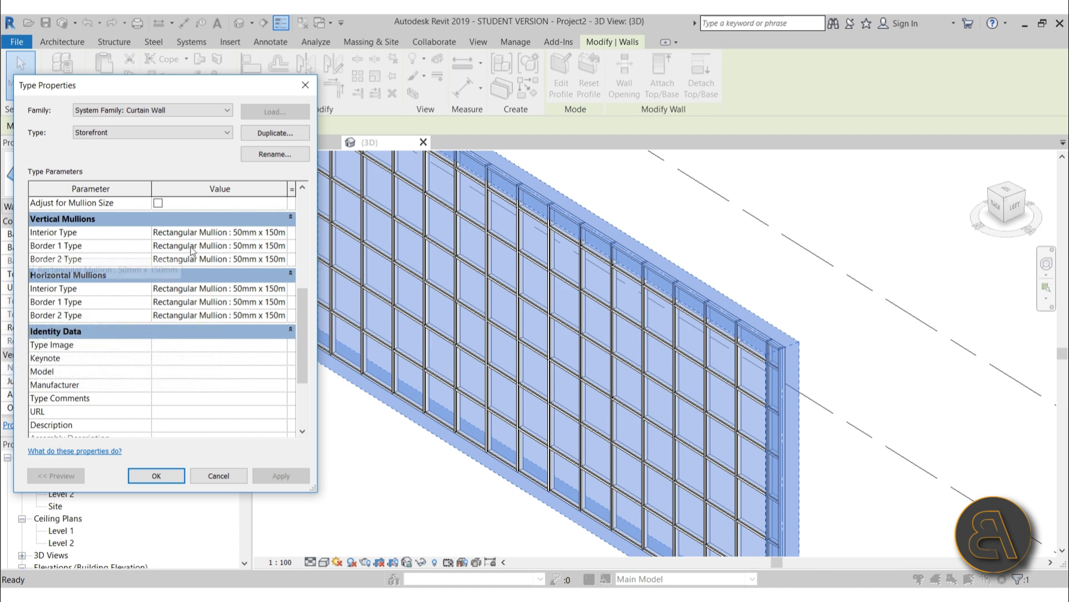
Set the interior types of the vertical and horizontal mullions to Circular Mullion : 25mm radius and inspect the wall
{"action": "left_click", "coordinate": [283, 234]}
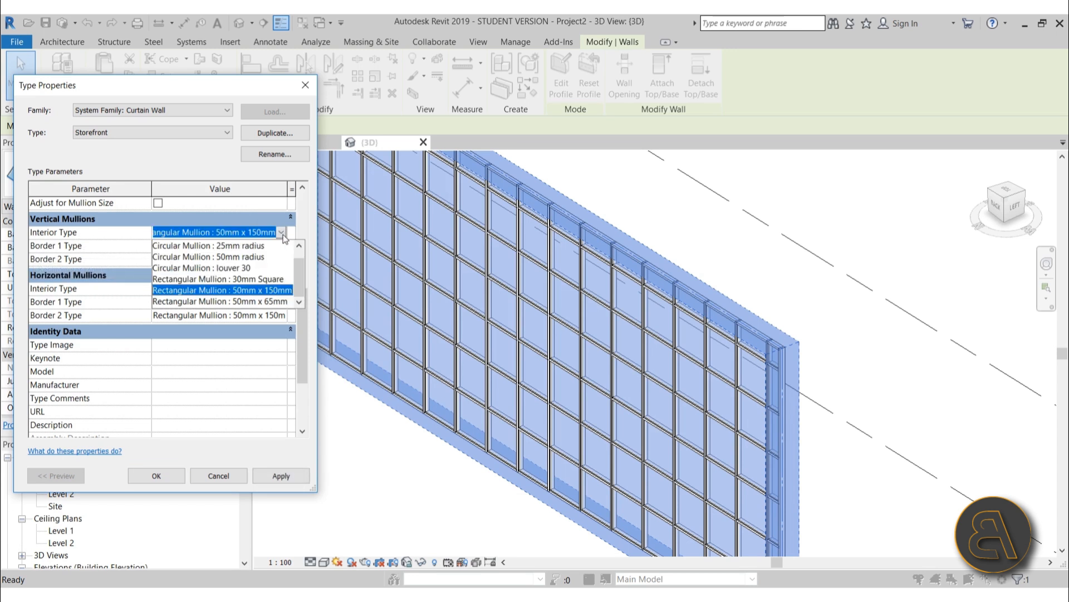
{"action": "scroll", "coordinate": [229, 259], "scroll_direction": "up", "scroll_amount": 1}
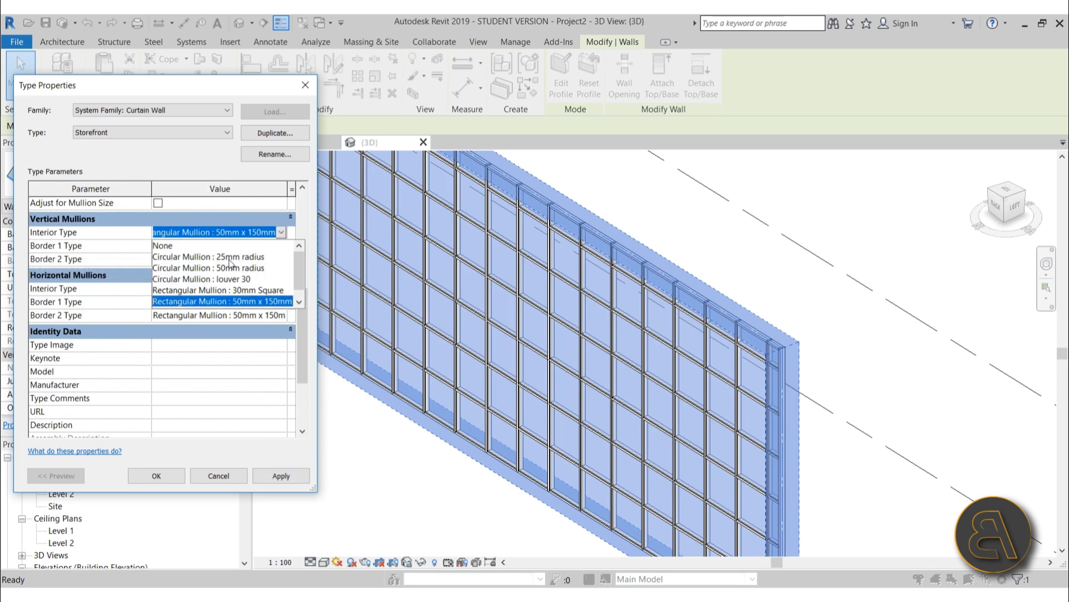
{"action": "left_click", "coordinate": [228, 258]}
{"action": "left_click", "coordinate": [280, 290]}
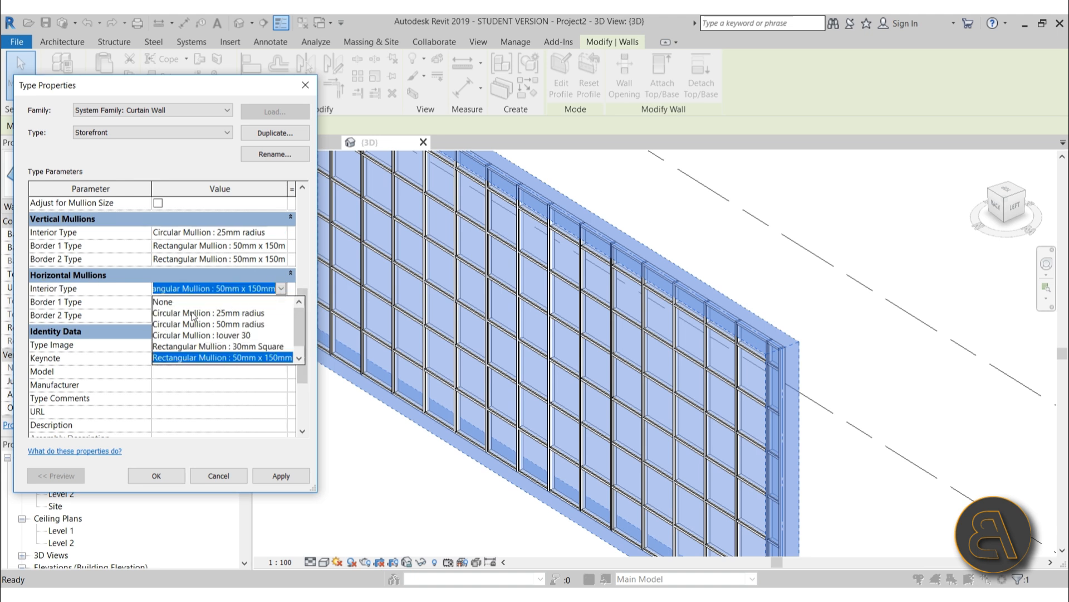
{"action": "left_click", "coordinate": [194, 314]}
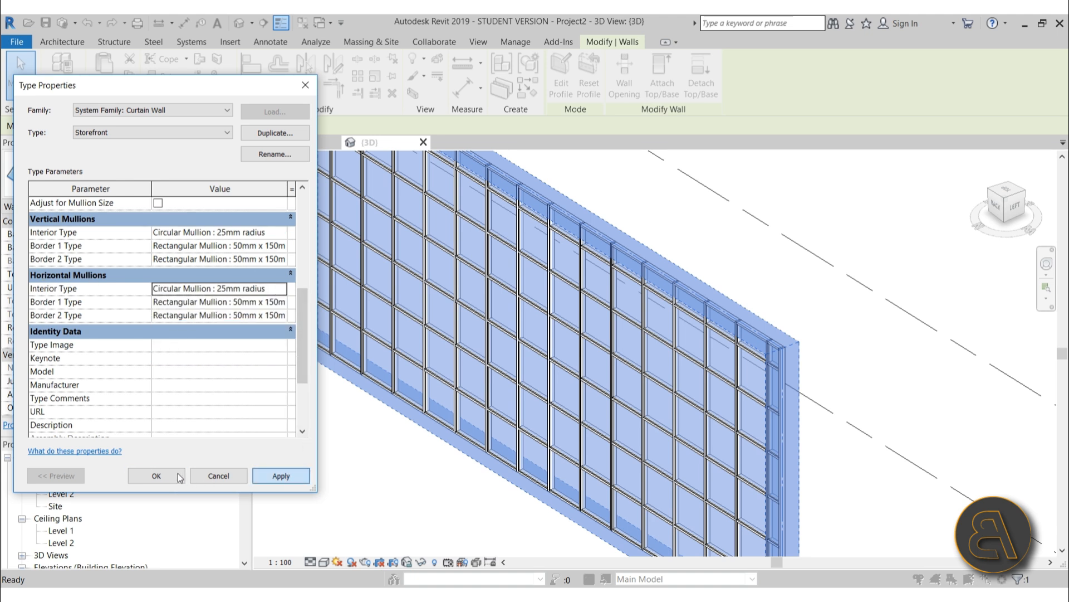
{"action": "left_click", "coordinate": [157, 474]}
{"action": "scroll", "coordinate": [450, 335], "scroll_direction": "down", "scroll_amount": 2}
{"action": "middle_click_drag", "start_coordinate": [458, 410], "coordinate": [480, 381], "text": "shift"}
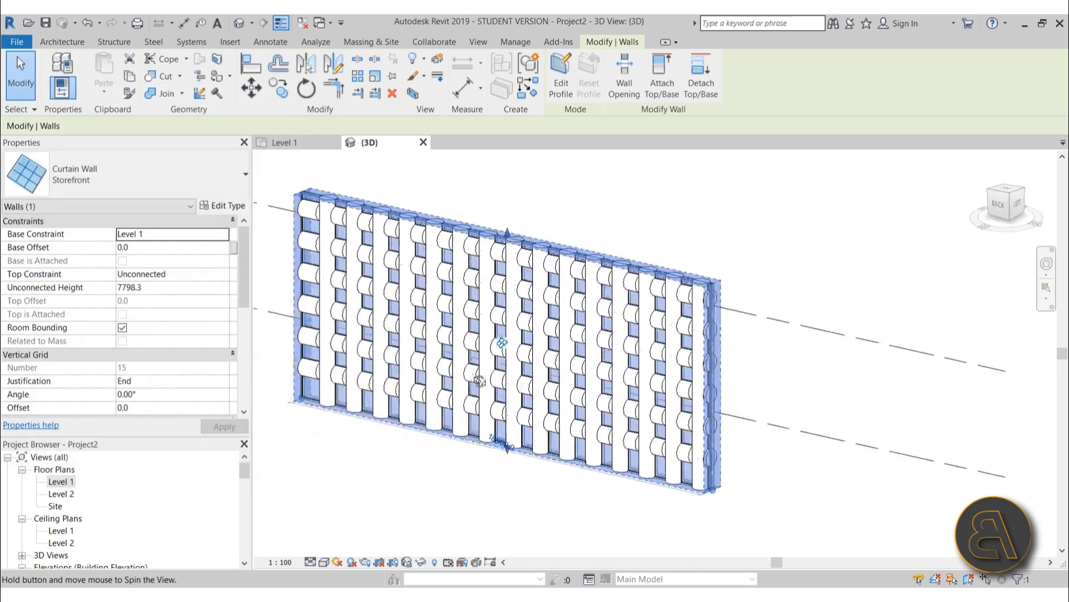
{"action": "scroll", "coordinate": [523, 327], "scroll_direction": "up", "scroll_amount": 6}
{"action": "scroll", "coordinate": [489, 337], "scroll_direction": "down", "scroll_amount": 4}
{"action": "middle_click_drag", "start_coordinate": [489, 338], "coordinate": [487, 356], "text": "shift"}
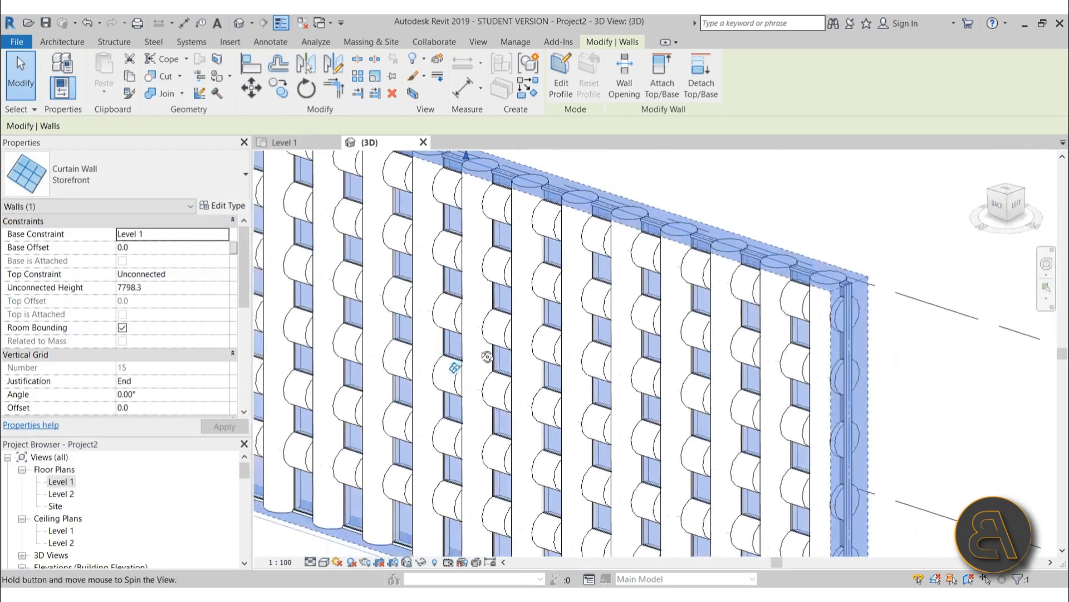
Set the storefront wall's vertical and horizontal interior mullion types to Circular Mullion : 50mm radius and apply the change
{"action": "left_click", "coordinate": [223, 206]}
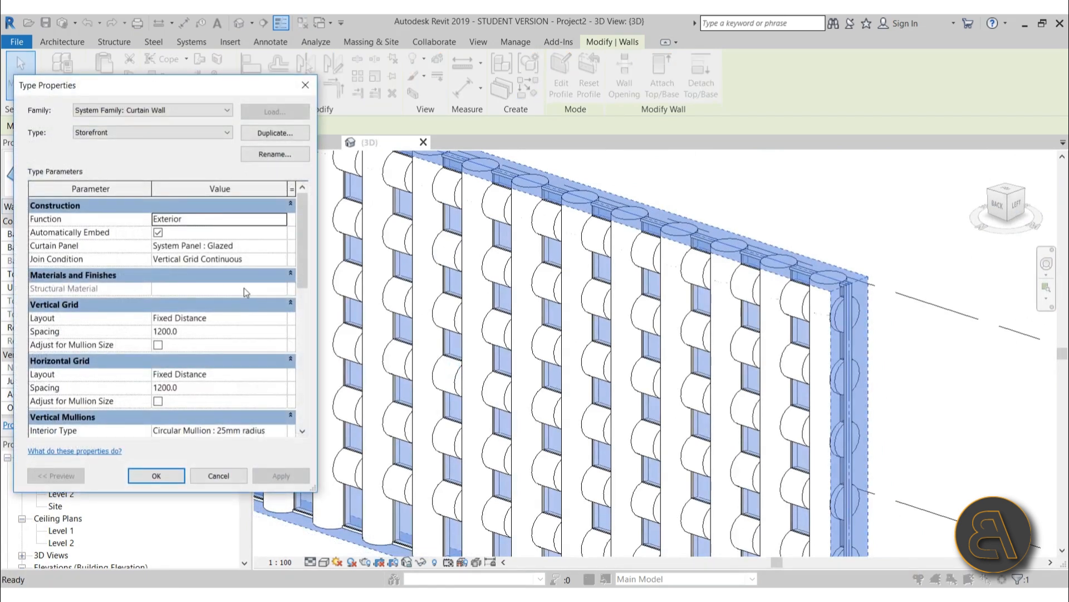
{"action": "scroll", "coordinate": [244, 288], "scroll_direction": "down", "scroll_amount": 3}
{"action": "left_click", "coordinate": [268, 333]}
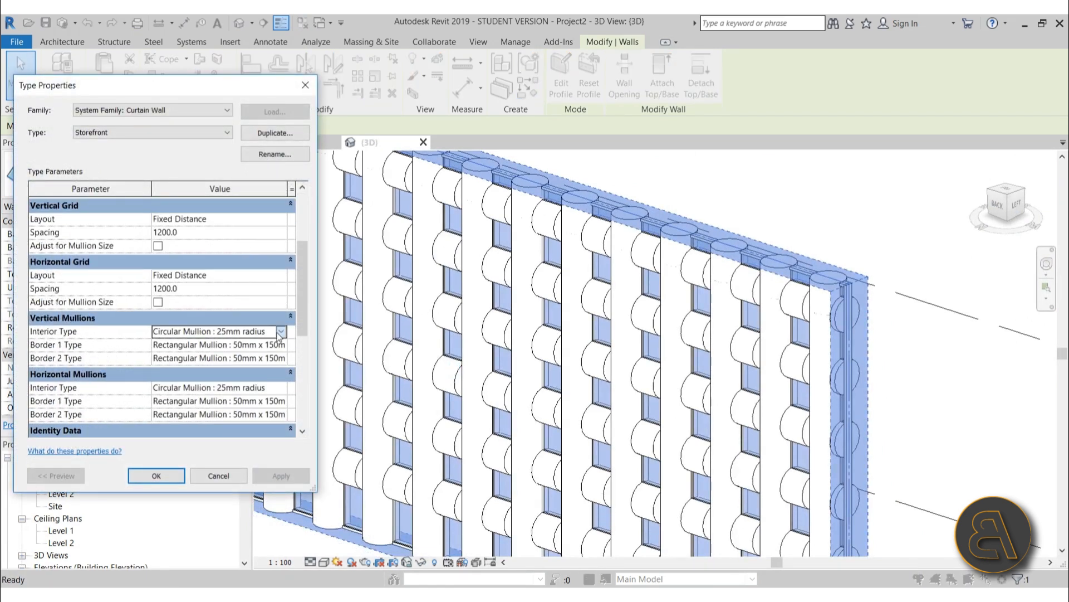
{"action": "left_click", "coordinate": [233, 367]}
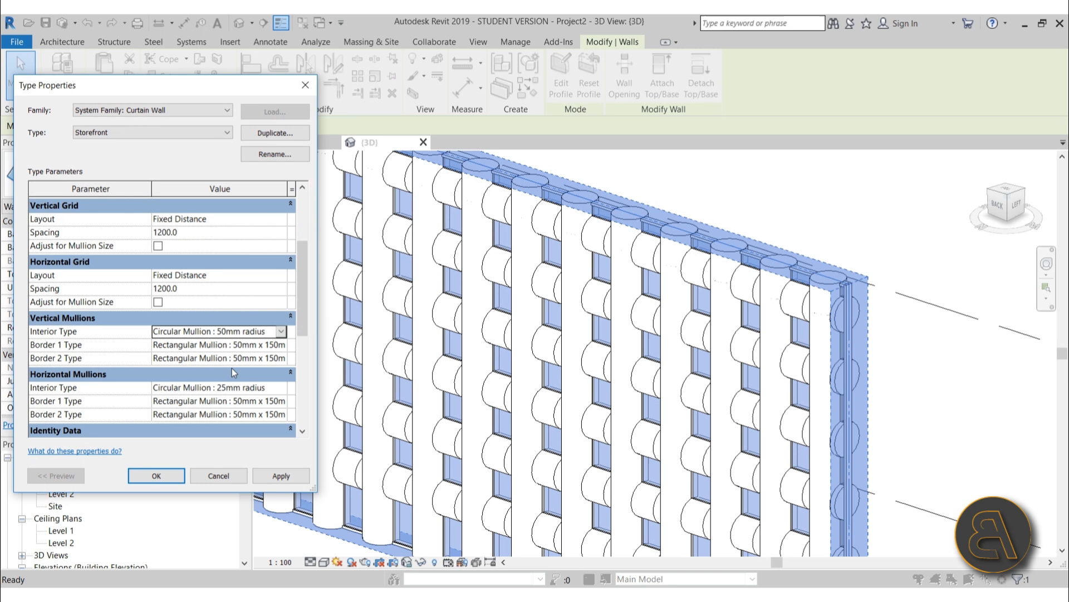
{"action": "left_click", "coordinate": [281, 389]}
{"action": "left_click", "coordinate": [234, 423]}
{"action": "left_click", "coordinate": [280, 478]}
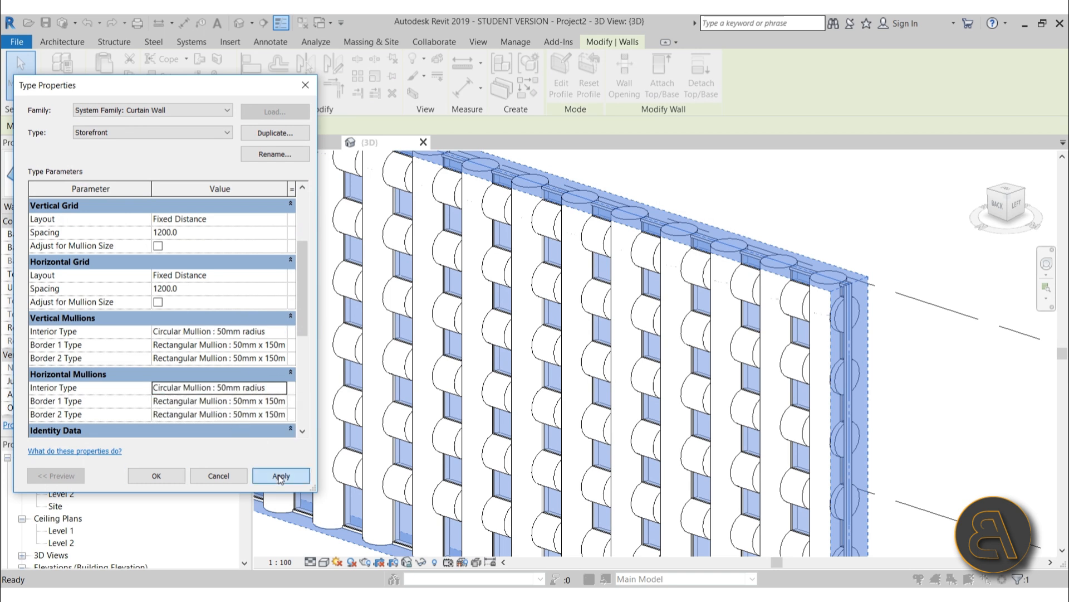
{"action": "left_click", "coordinate": [146, 476]}
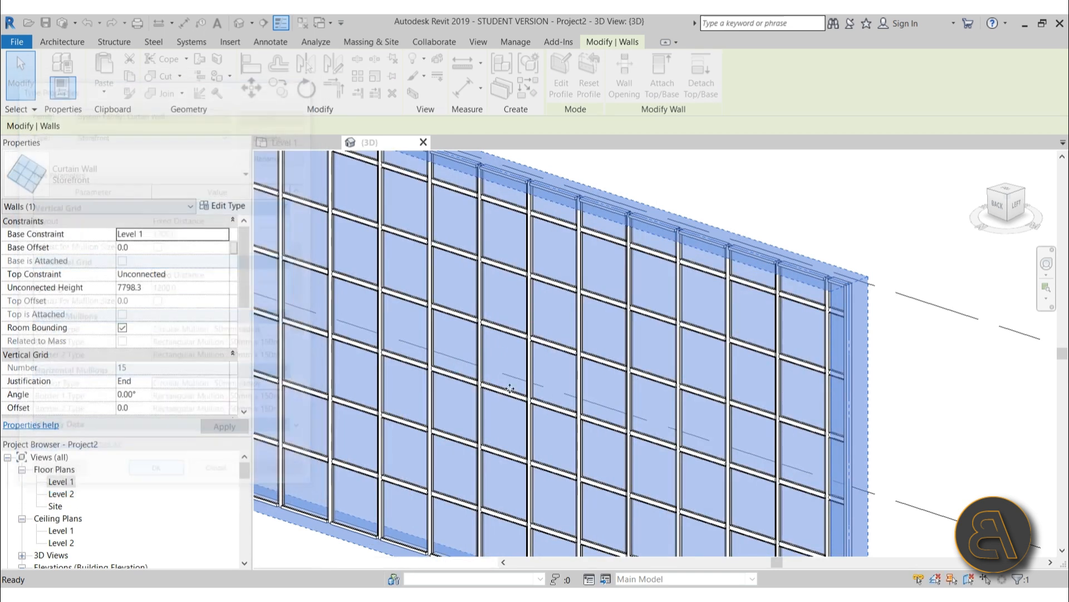
Review the interior and border mullion types assigned in the storefront wall's type properties
{"action": "middle_click_drag", "start_coordinate": [563, 330], "coordinate": [543, 372], "text": "shift"}
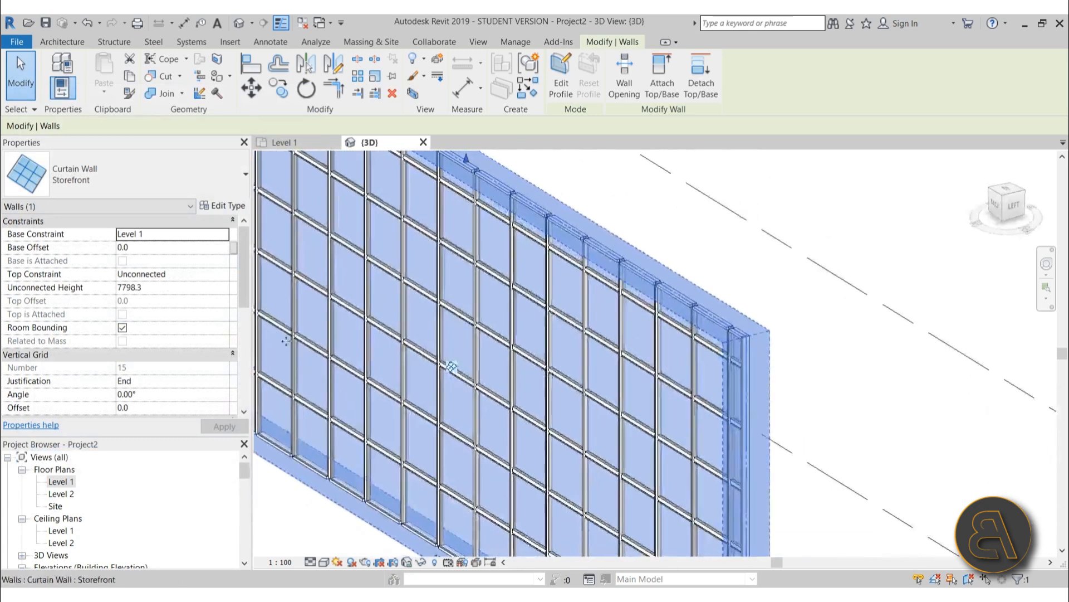
{"action": "left_click", "coordinate": [223, 206]}
{"action": "scroll", "coordinate": [240, 370], "scroll_direction": "down", "scroll_amount": 3}
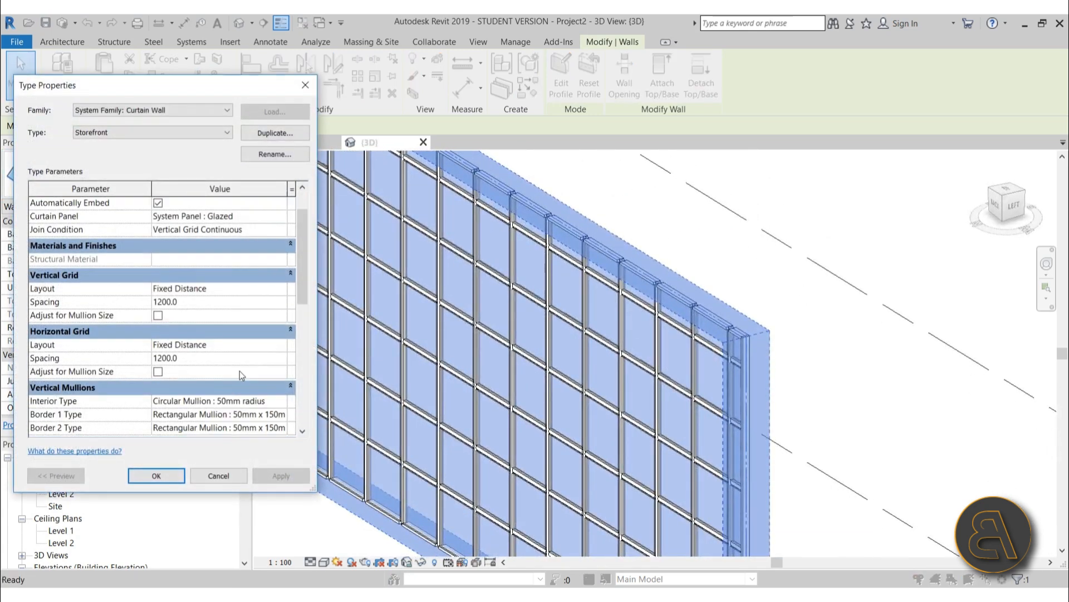
{"action": "scroll", "coordinate": [220, 377], "scroll_direction": "down", "scroll_amount": 4}
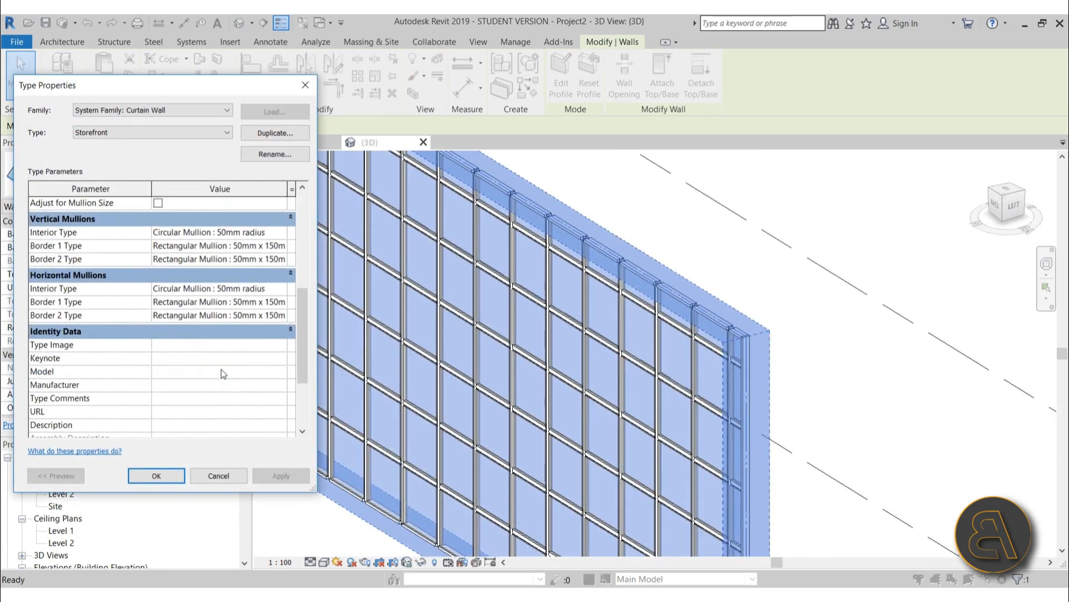
{"action": "scroll", "coordinate": [221, 369], "scroll_direction": "up", "scroll_amount": 3}
{"action": "left_click", "coordinate": [167, 475]}
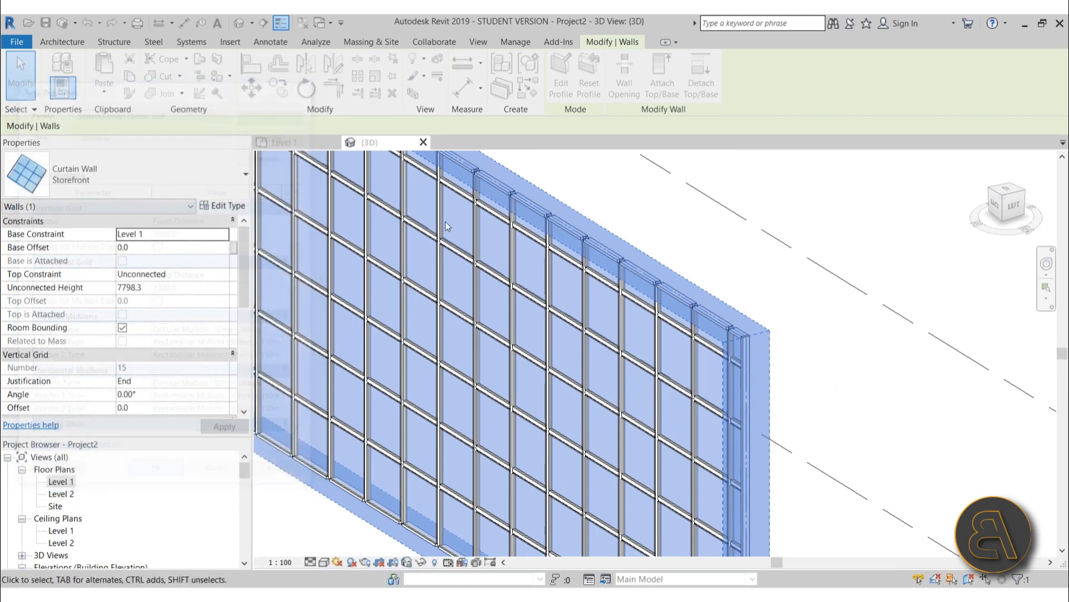
Examine the round interior mullions, their joints and the rectangular border mullions up close along the wall's upper edge and end
{"action": "scroll", "coordinate": [403, 265], "scroll_direction": "up", "scroll_amount": 4}
{"action": "scroll", "coordinate": [403, 265], "scroll_direction": "up", "scroll_amount": 2}
{"action": "scroll", "coordinate": [405, 377], "scroll_direction": "up", "scroll_amount": 3}
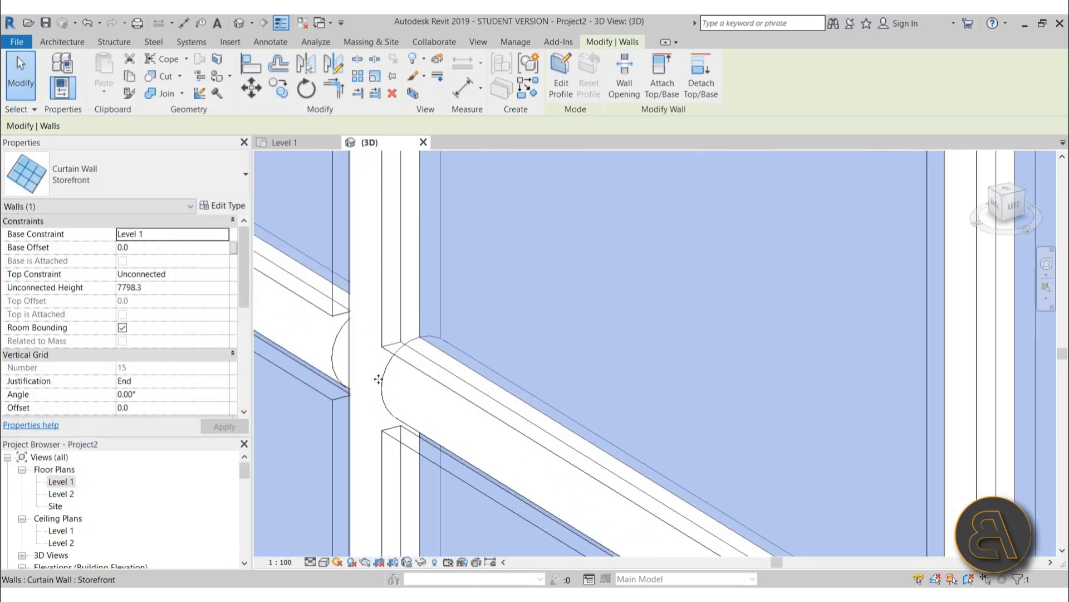
{"action": "scroll", "coordinate": [440, 351], "scroll_direction": "down", "scroll_amount": 5}
{"action": "middle_click_drag", "start_coordinate": [477, 329], "coordinate": [501, 245], "text": "shift"}
{"action": "scroll", "coordinate": [501, 243], "scroll_direction": "up", "scroll_amount": 3}
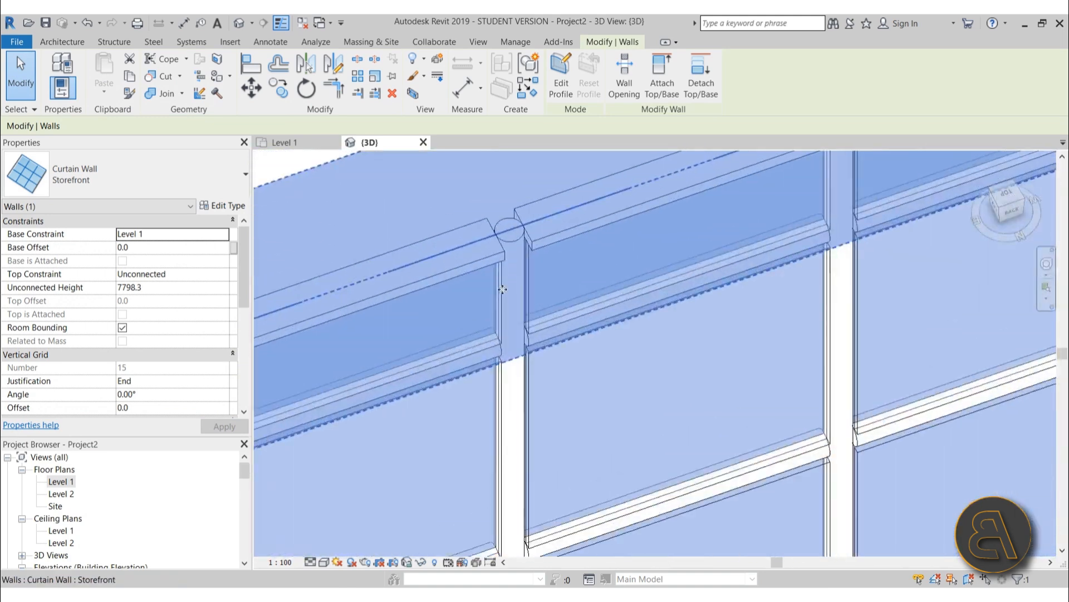
{"action": "scroll", "coordinate": [502, 220], "scroll_direction": "down", "scroll_amount": 4}
{"action": "middle_click_drag", "start_coordinate": [570, 196], "coordinate": [477, 218], "text": "shift"}
{"action": "scroll", "coordinate": [480, 217], "scroll_direction": "up", "scroll_amount": 5}
{"action": "scroll", "coordinate": [616, 222], "scroll_direction": "down", "scroll_amount": 6}
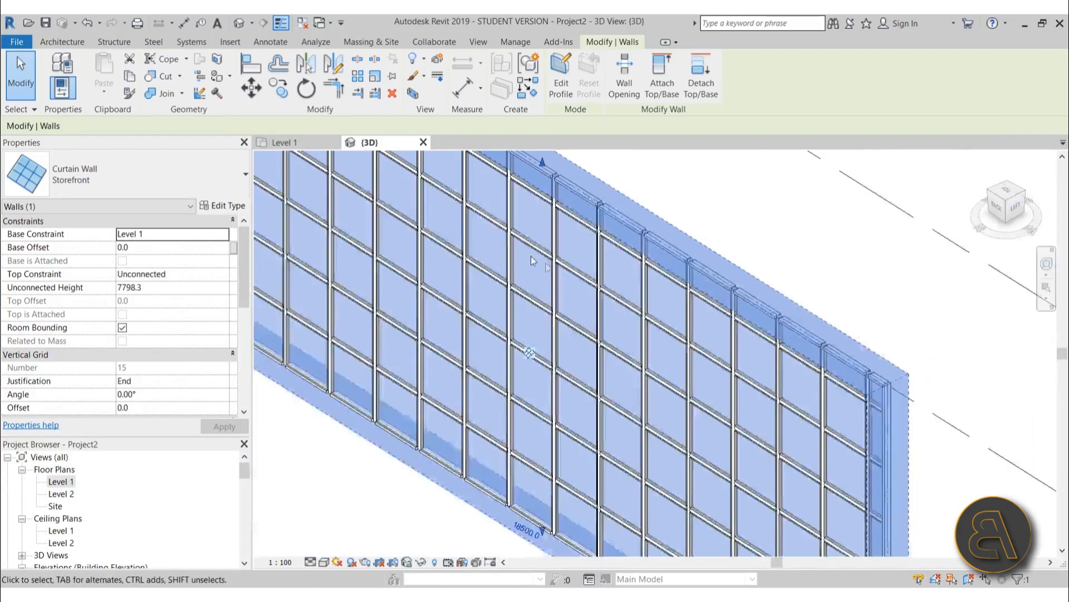
{"action": "scroll", "coordinate": [460, 198], "scroll_direction": "up", "scroll_amount": 2}
{"action": "scroll", "coordinate": [763, 309], "scroll_direction": "up", "scroll_amount": 3}
{"action": "left_click", "coordinate": [604, 215]}
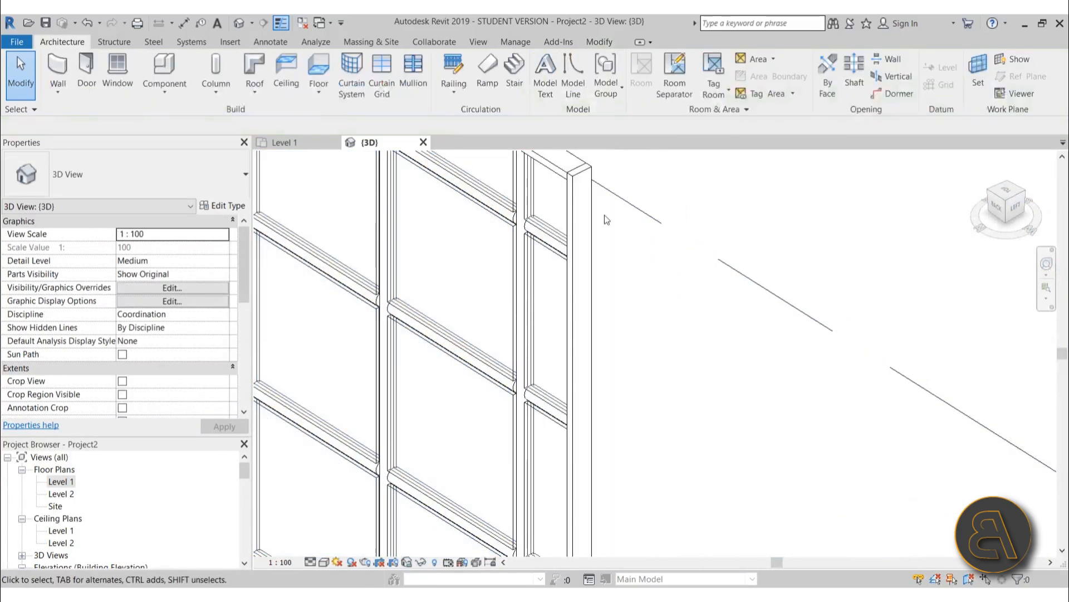
{"action": "scroll", "coordinate": [574, 180], "scroll_direction": "up", "scroll_amount": 3}
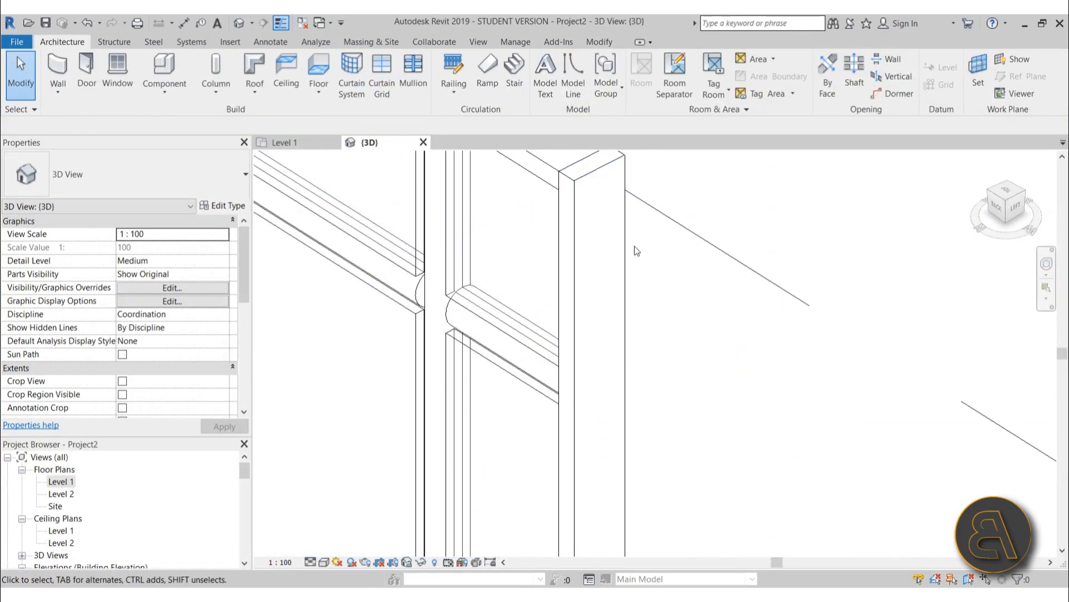
{"action": "scroll", "coordinate": [629, 248], "scroll_direction": "down", "scroll_amount": 2}
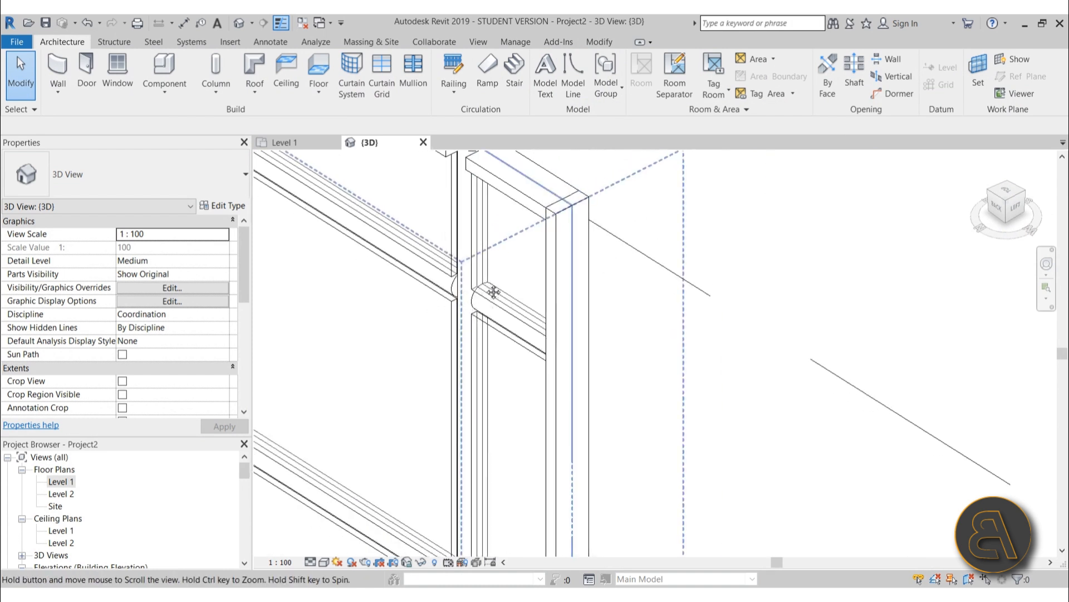
Set the 3D view's visual style to Realistic and inspect the circular mullion joints up close
{"action": "left_click", "coordinate": [324, 562]}
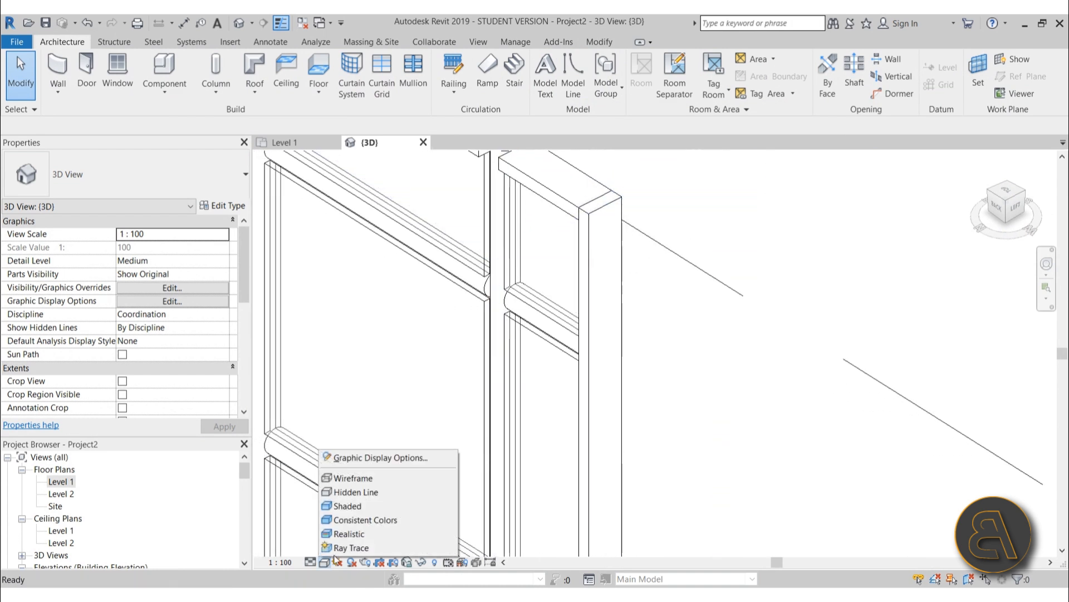
{"action": "left_click", "coordinate": [359, 532]}
{"action": "scroll", "coordinate": [490, 322], "scroll_direction": "up", "scroll_amount": 10}
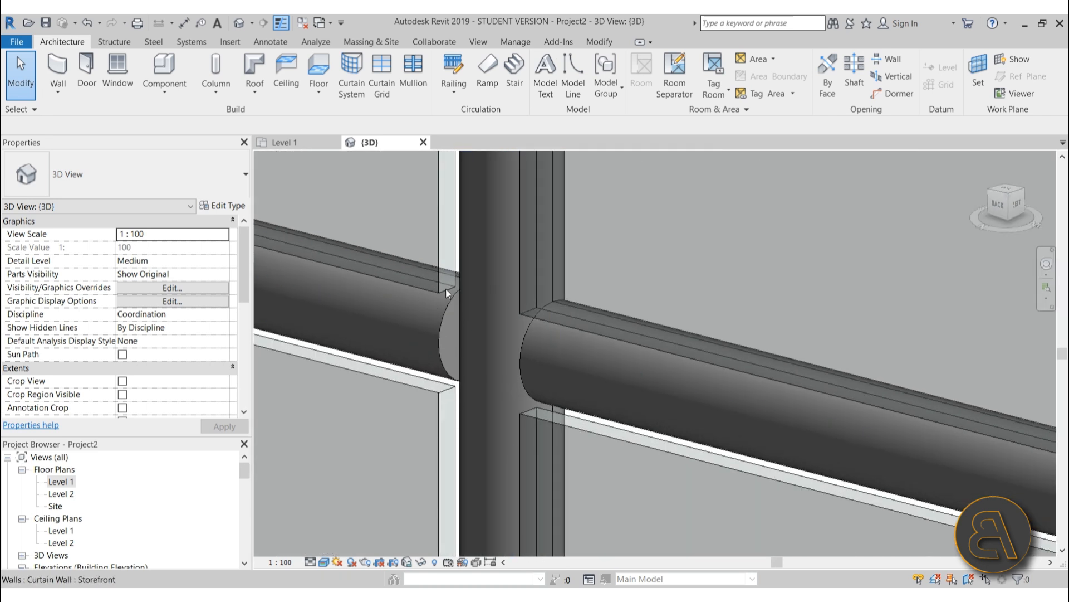
{"action": "scroll", "coordinate": [456, 326], "scroll_direction": "down", "scroll_amount": 4}
{"action": "scroll", "coordinate": [455, 325], "scroll_direction": "down", "scroll_amount": 6}
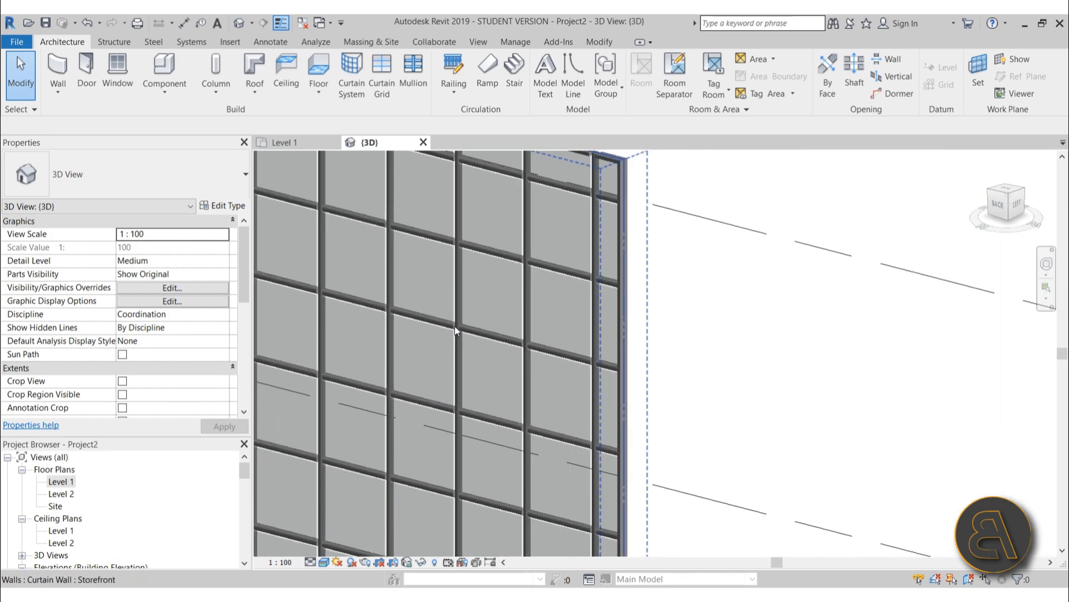
{"action": "middle_click_drag", "start_coordinate": [454, 325], "coordinate": [523, 354]}
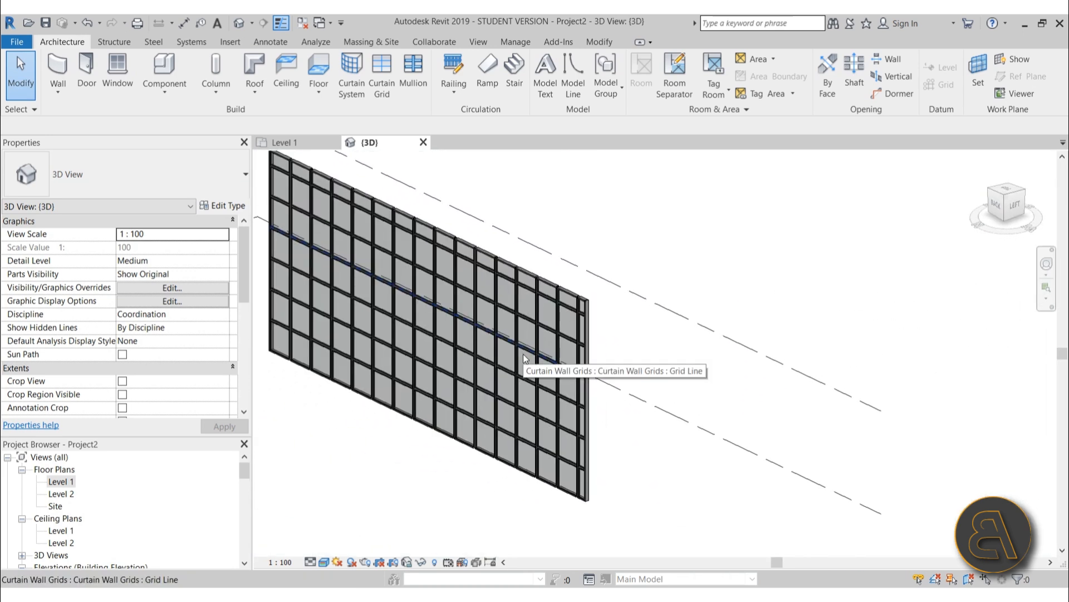
{"action": "scroll", "coordinate": [518, 350], "scroll_direction": "up", "scroll_amount": 10}
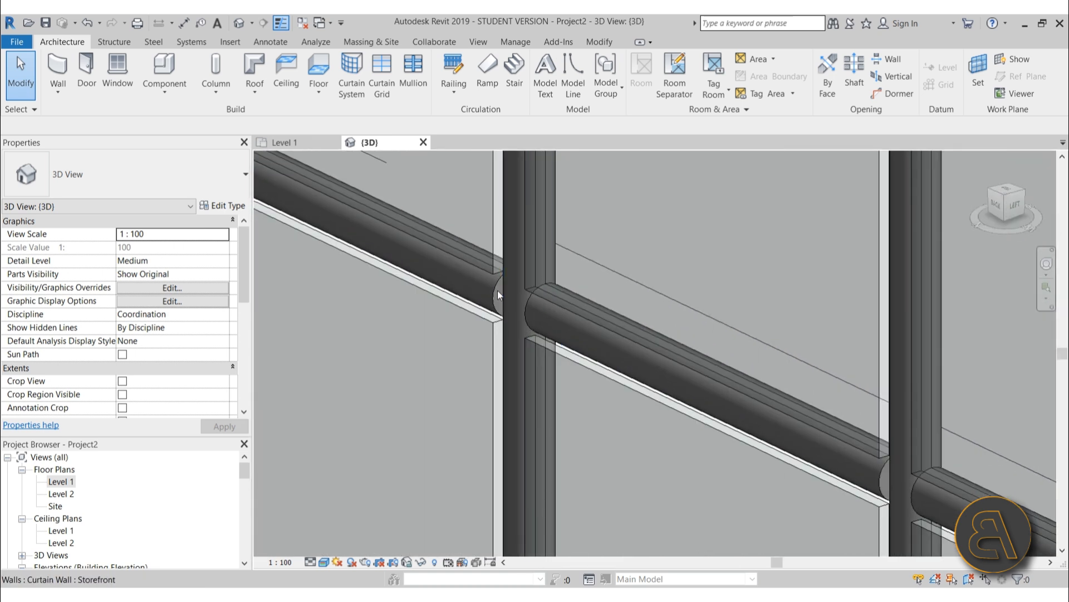
{"action": "scroll", "coordinate": [513, 277], "scroll_direction": "down", "scroll_amount": 5}
{"action": "scroll", "coordinate": [516, 283], "scroll_direction": "down", "scroll_amount": 5}
Set the storefront wall's vertical and horizontal interior mullion types to Rectangular Mullion : 30mm Square and accept the type properties
{"action": "left_click", "coordinate": [557, 240]}
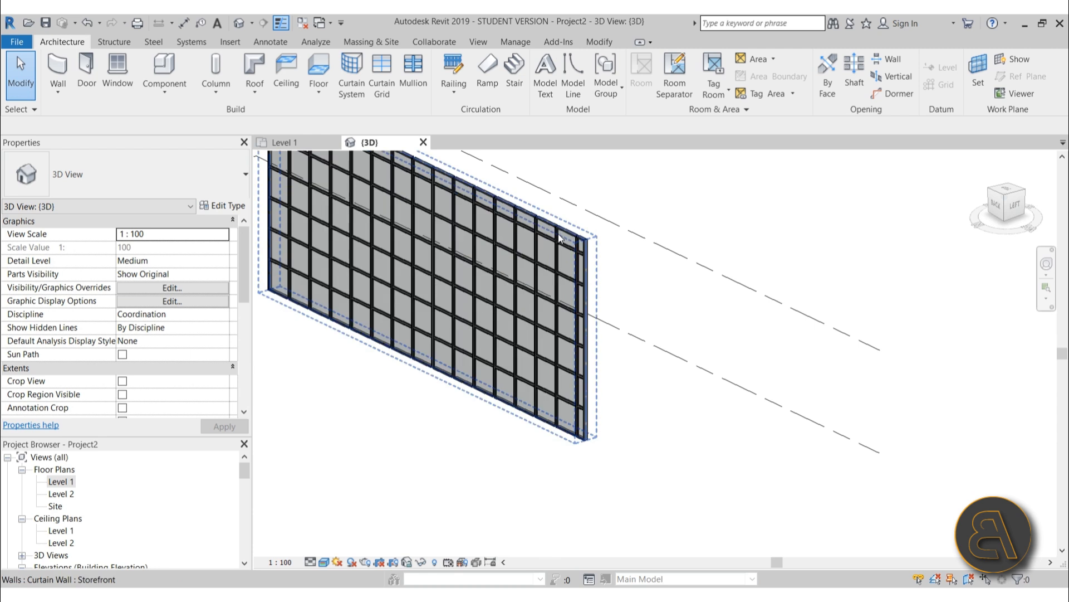
{"action": "left_click", "coordinate": [228, 206]}
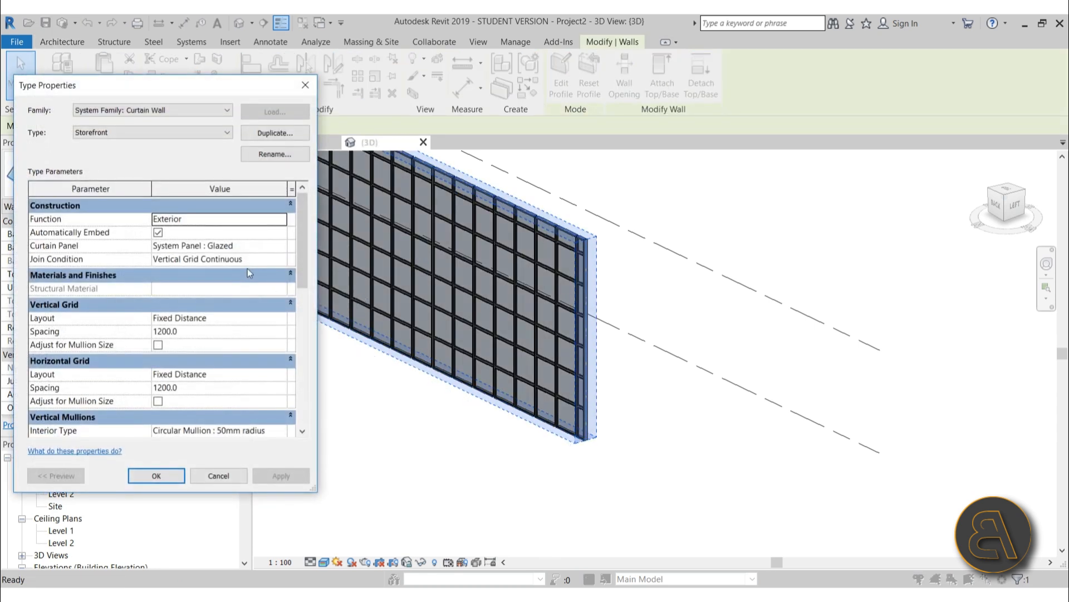
{"action": "scroll", "coordinate": [270, 322], "scroll_direction": "down", "scroll_amount": 3}
{"action": "left_click", "coordinate": [273, 304]}
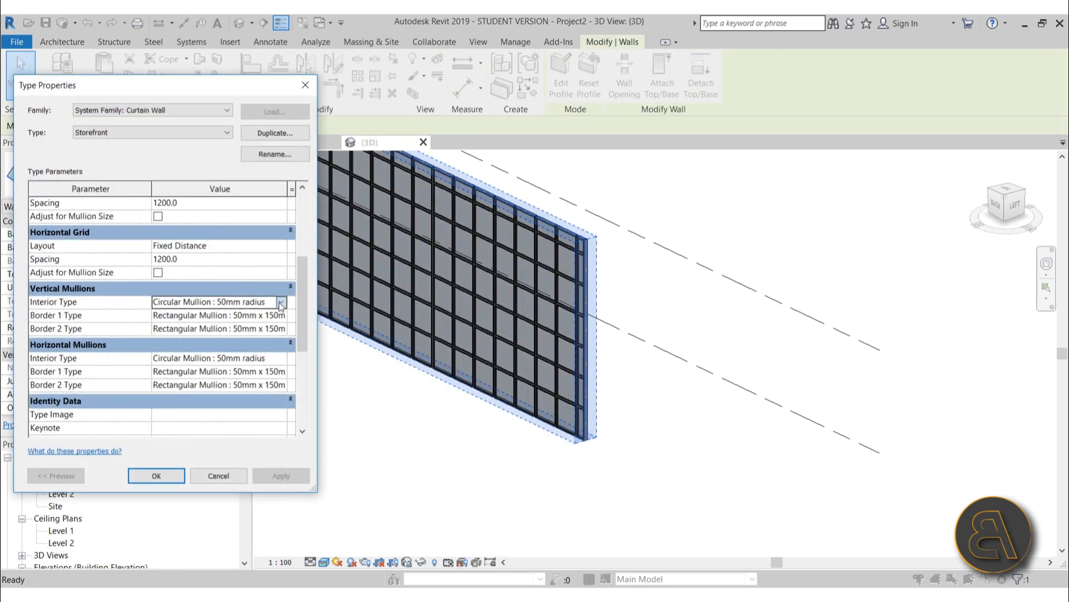
{"action": "left_click", "coordinate": [281, 303]}
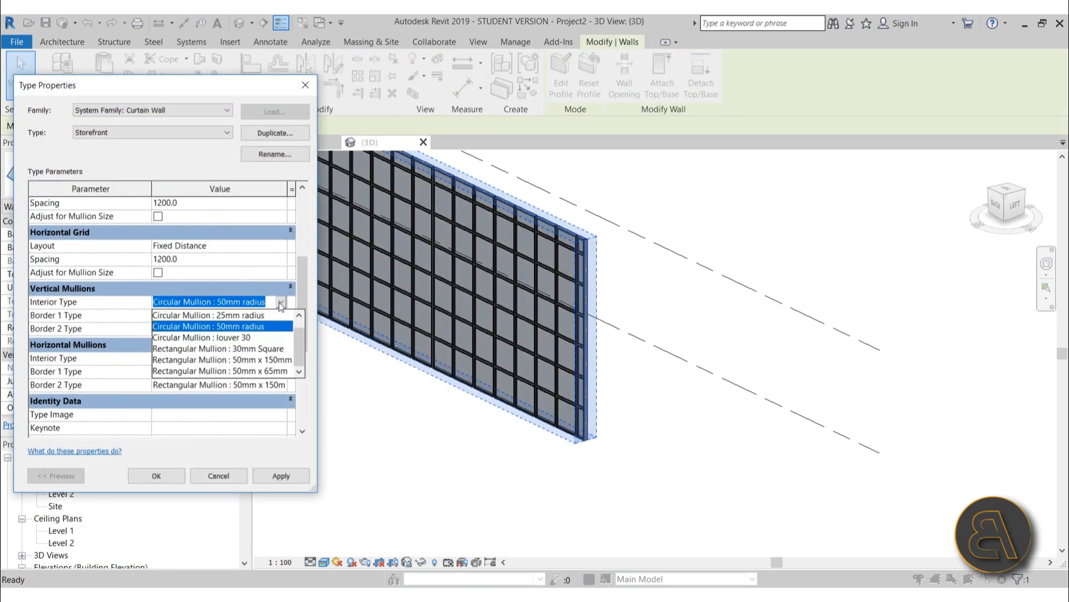
{"action": "left_click", "coordinate": [239, 348]}
{"action": "left_click", "coordinate": [277, 359]}
{"action": "left_click", "coordinate": [282, 358]}
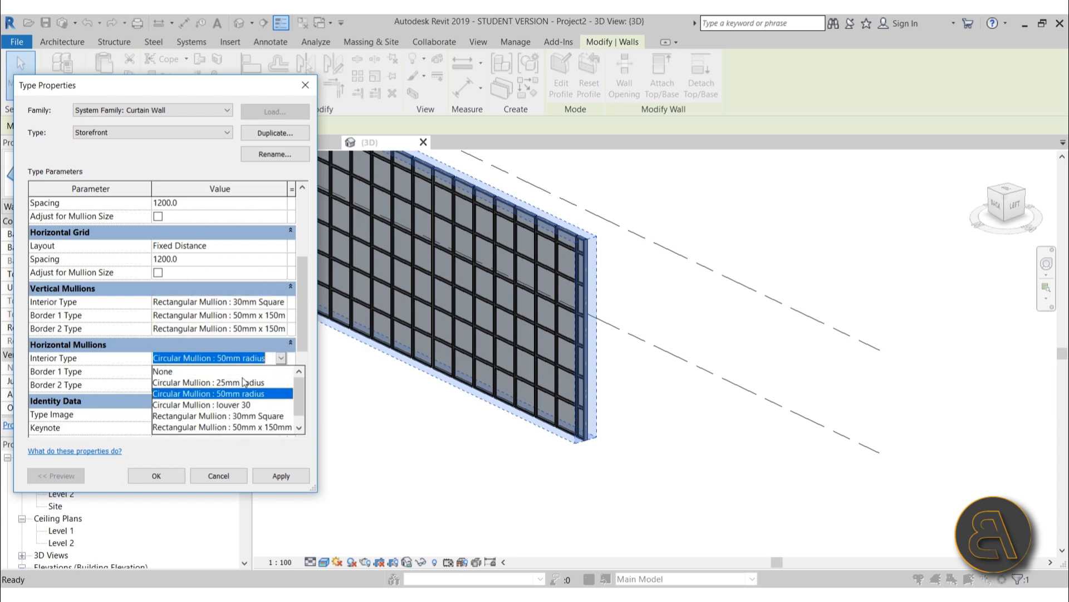
{"action": "left_click", "coordinate": [236, 416]}
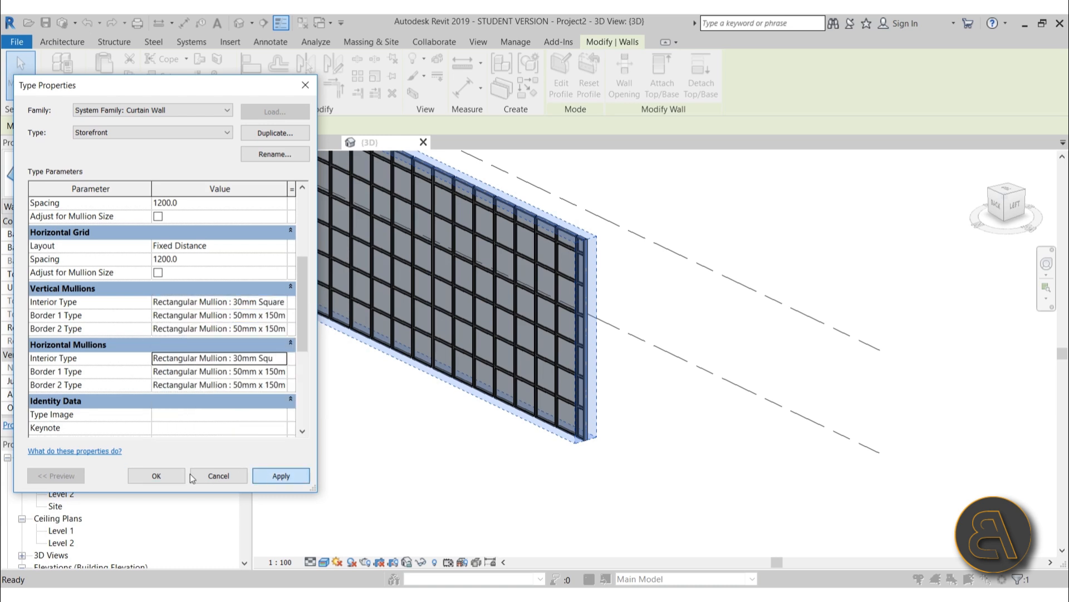
{"action": "left_click", "coordinate": [156, 476]}
Examine the square interior mullion joints and the border mullion joints at the wall's upper end corner up close
{"action": "scroll", "coordinate": [477, 286], "scroll_direction": "up", "scroll_amount": 6}
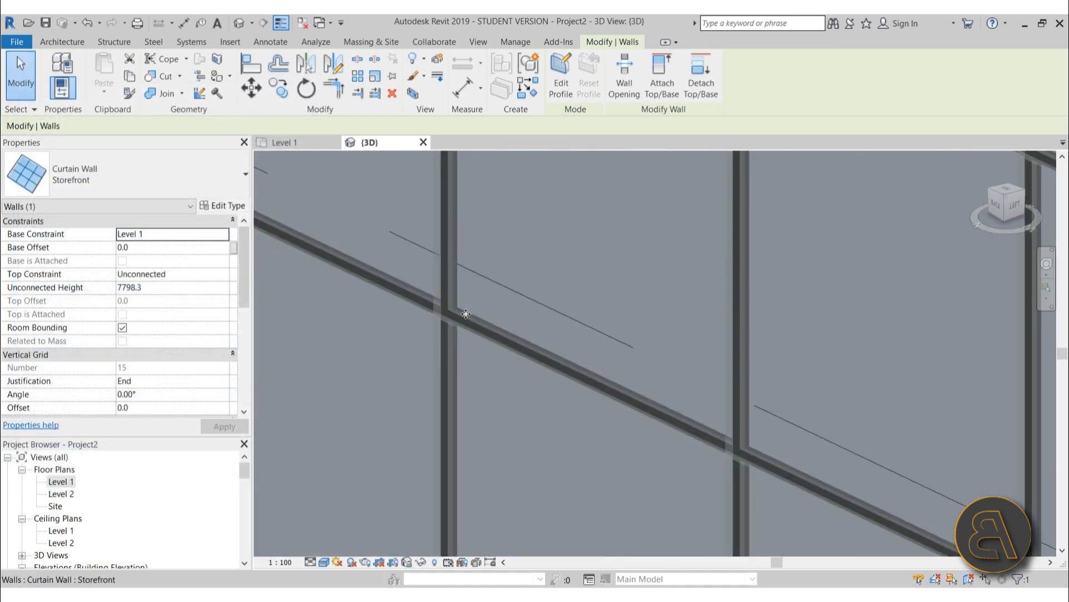
{"action": "scroll", "coordinate": [466, 314], "scroll_direction": "up", "scroll_amount": 4}
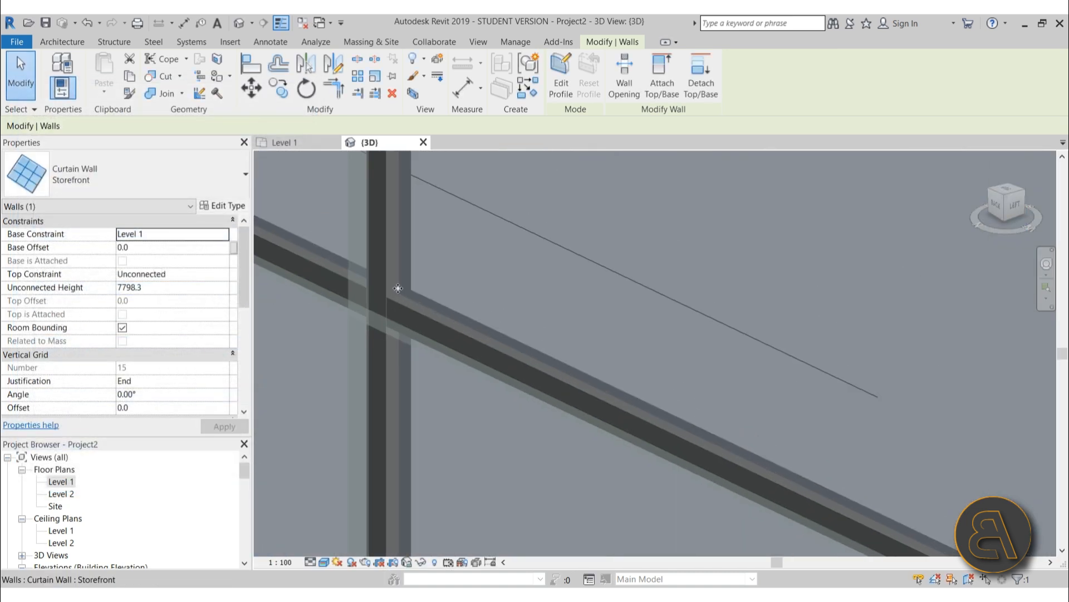
{"action": "scroll", "coordinate": [397, 288], "scroll_direction": "down", "scroll_amount": 8}
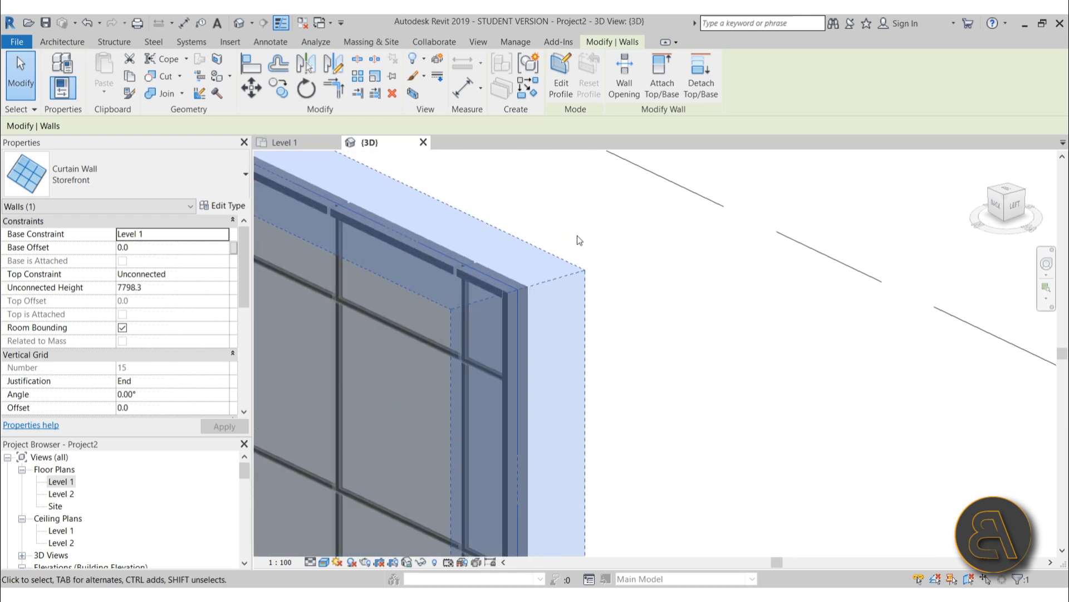
{"action": "scroll", "coordinate": [467, 284], "scroll_direction": "up", "scroll_amount": 4}
{"action": "scroll", "coordinate": [649, 217], "scroll_direction": "down", "scroll_amount": 5}
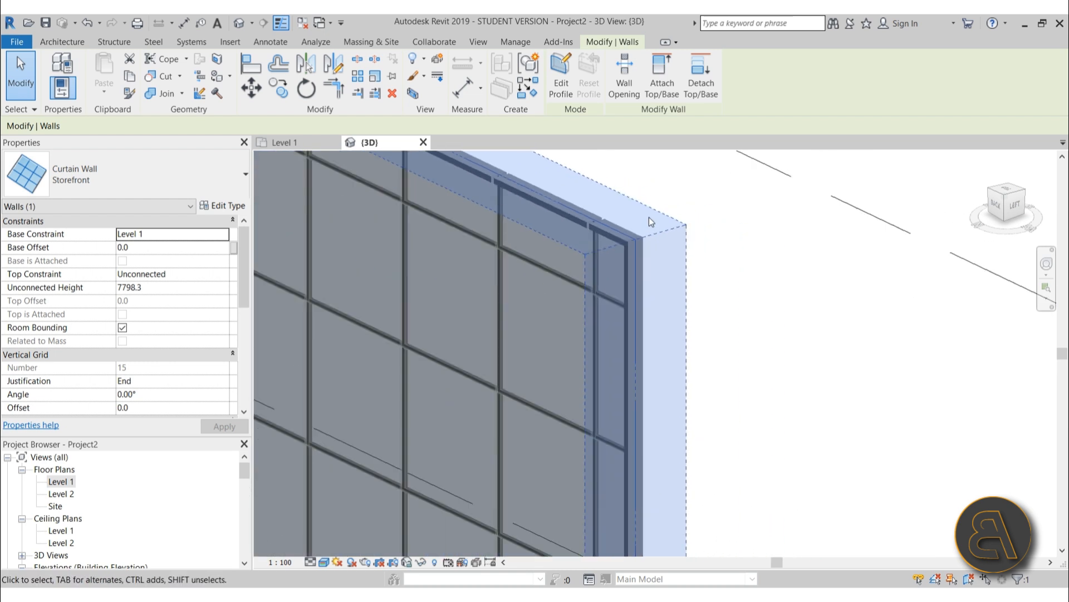
{"action": "middle_click_drag", "start_coordinate": [584, 248], "coordinate": [660, 306]}
{"action": "middle_click_drag", "start_coordinate": [660, 307], "coordinate": [468, 398]}
{"action": "scroll", "coordinate": [616, 227], "scroll_direction": "up", "scroll_amount": 6}
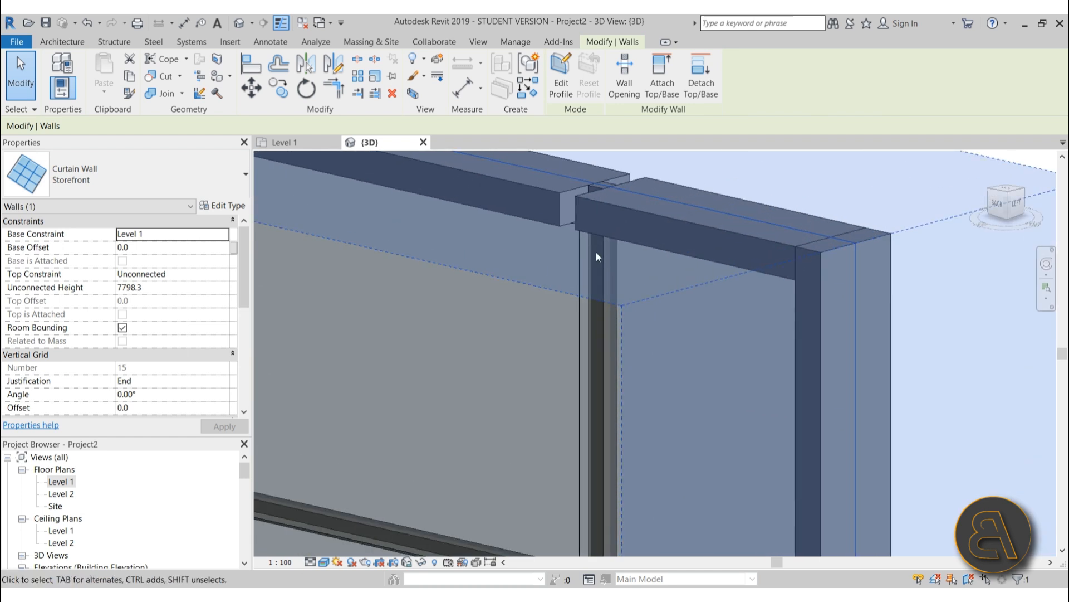
Toggle the upper mullion join of the vertical interior mullion nearest the wall's end so the top border runs through
{"action": "left_click", "coordinate": [739, 190]}
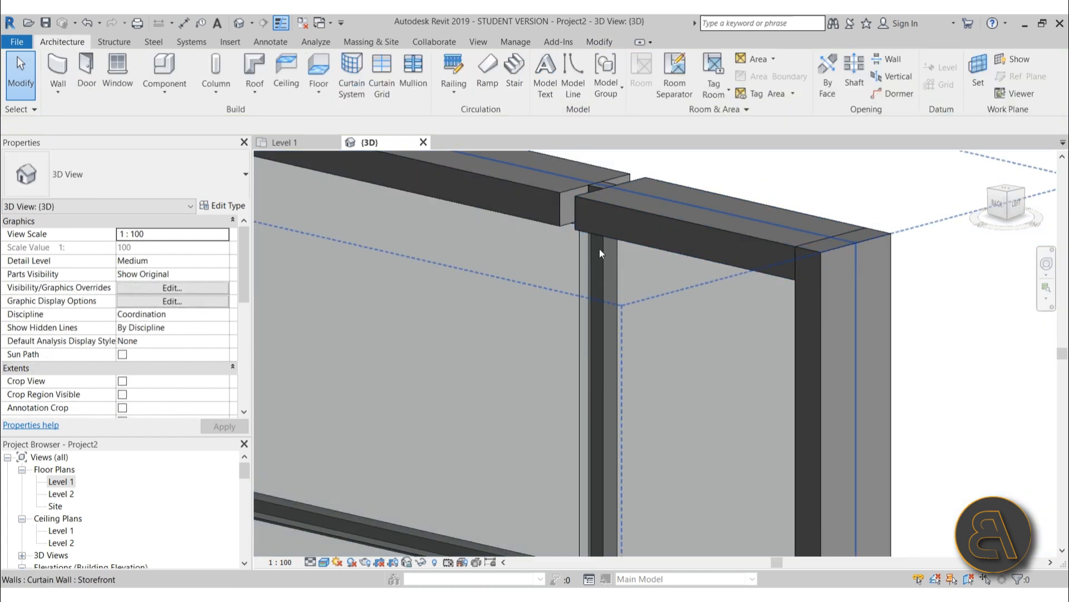
{"action": "key", "text": "Tab"}
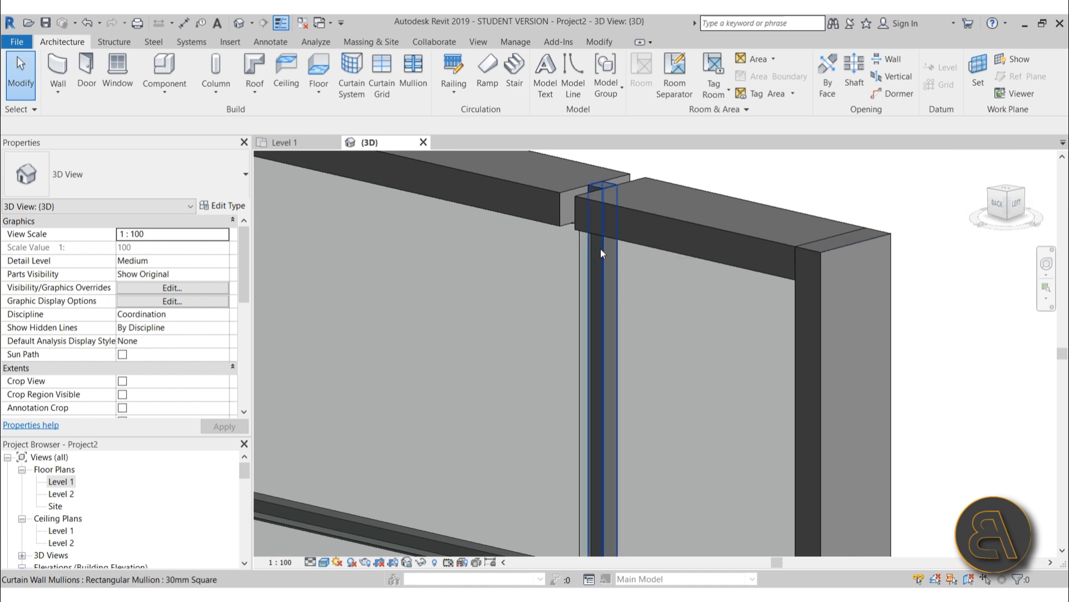
{"action": "left_click", "coordinate": [600, 248]}
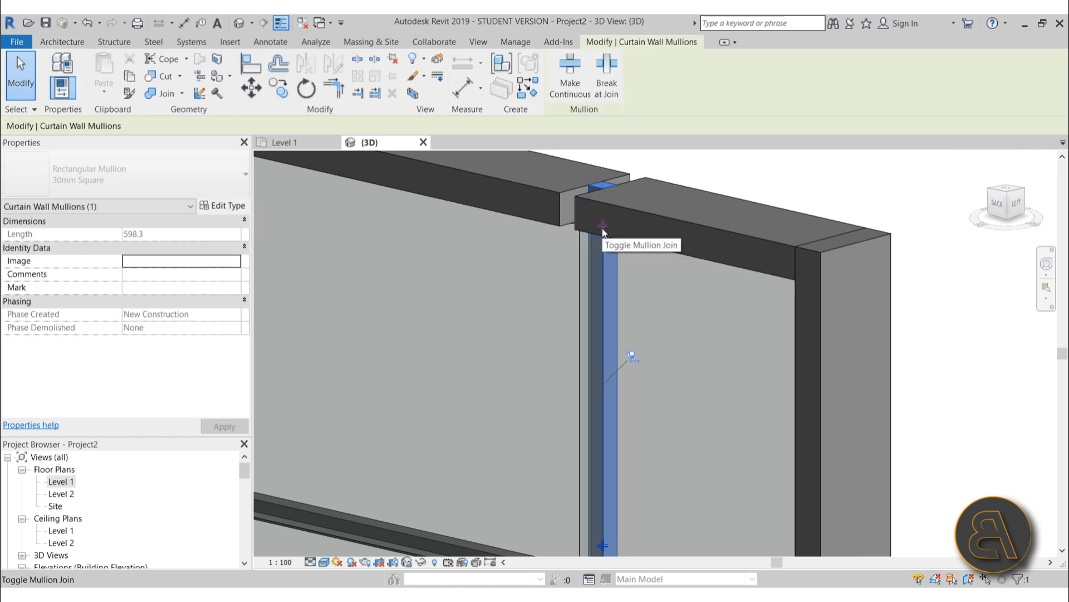
{"action": "left_click", "coordinate": [603, 228]}
Toggle the upper mullion joins of the second and third vertical mullions from the wall's end to continue the top border
{"action": "scroll", "coordinate": [708, 311], "scroll_direction": "down", "scroll_amount": 3}
{"action": "scroll", "coordinate": [517, 222], "scroll_direction": "up", "scroll_amount": 3}
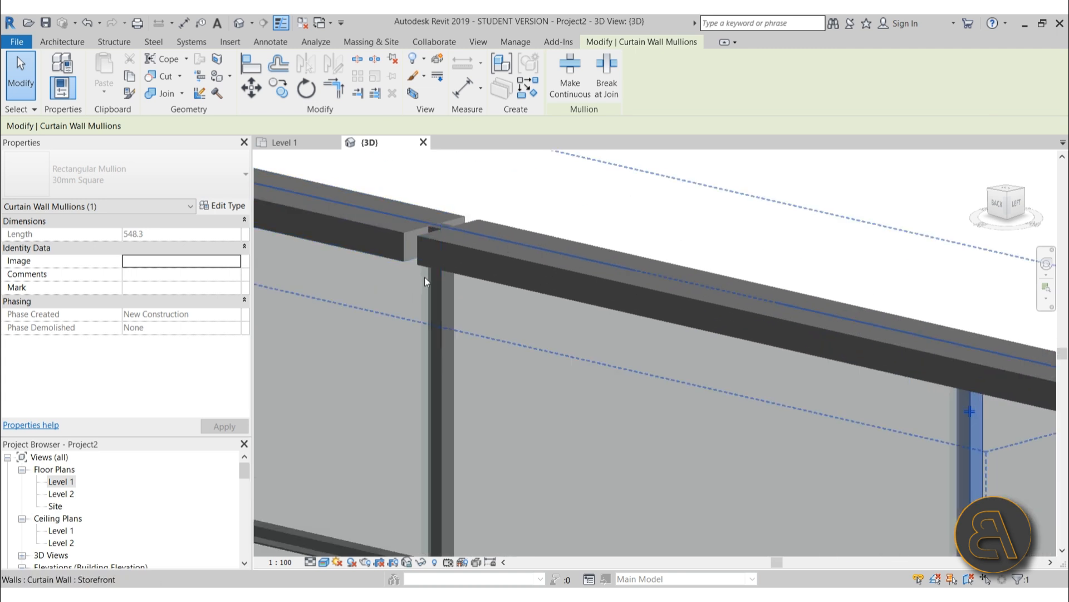
{"action": "left_click", "coordinate": [436, 276]}
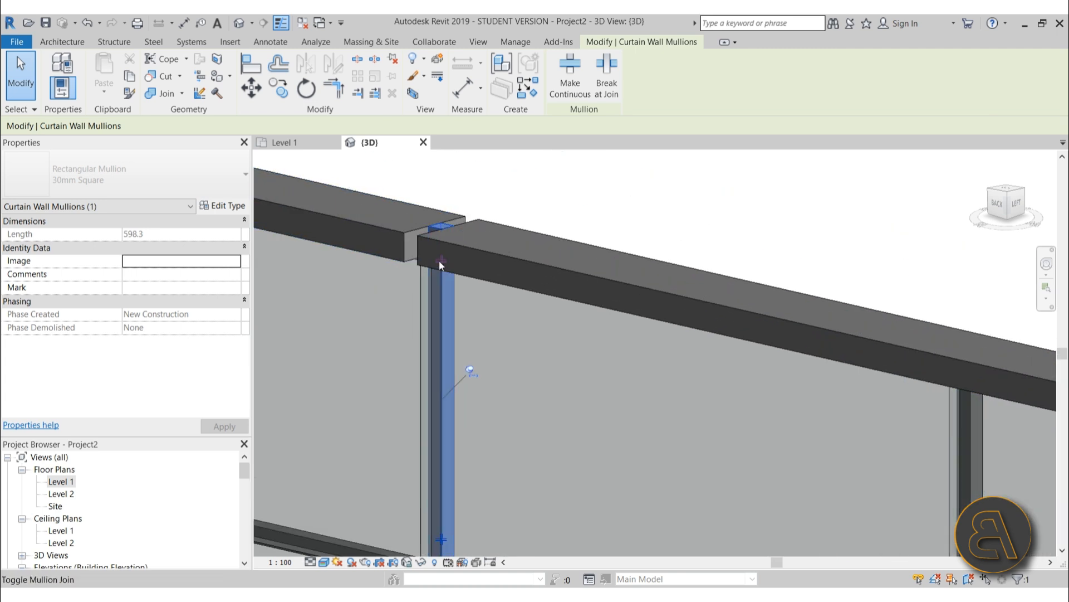
{"action": "left_click", "coordinate": [440, 260]}
{"action": "scroll", "coordinate": [537, 259], "scroll_direction": "down", "scroll_amount": 4}
{"action": "scroll", "coordinate": [570, 256], "scroll_direction": "up", "scroll_amount": 4}
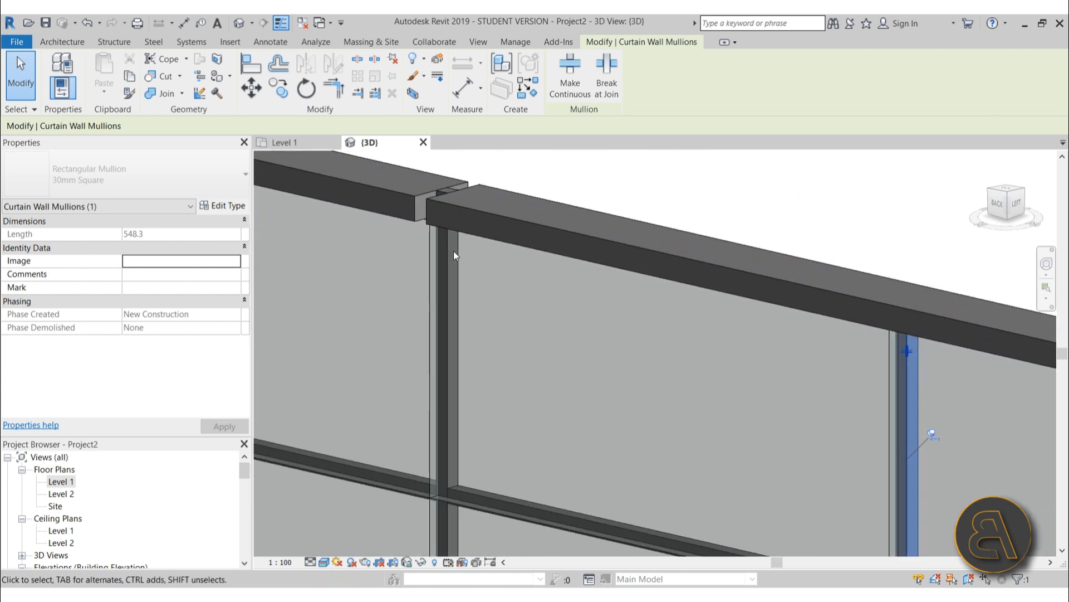
{"action": "left_click", "coordinate": [449, 250]}
{"action": "left_click", "coordinate": [448, 222]}
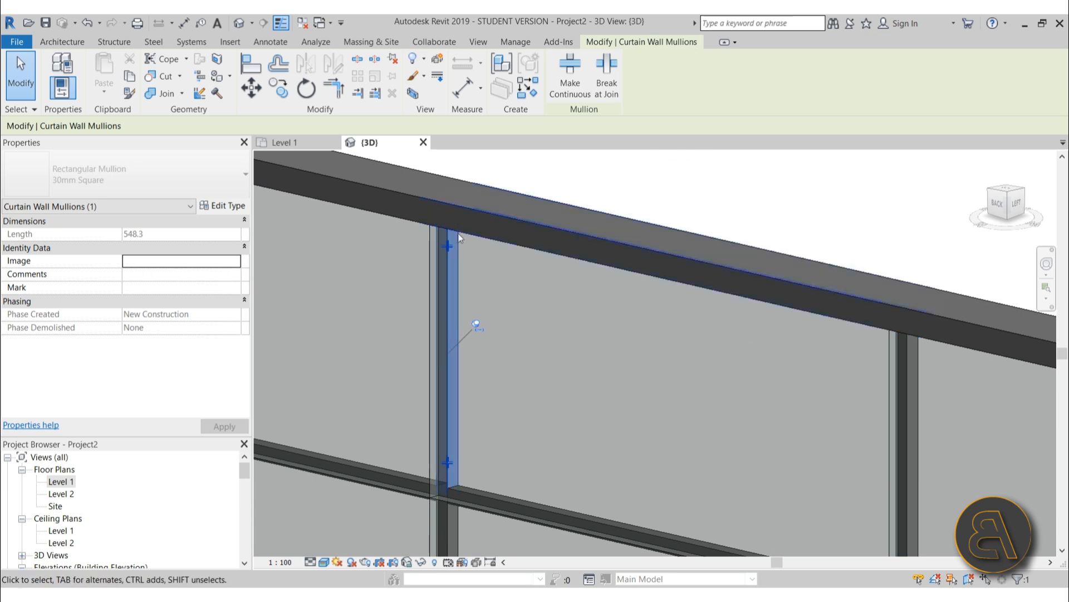
Toggle the upper mullion join of the fourth vertical mullion from the wall's end to close the top border gap
{"action": "scroll", "coordinate": [688, 297], "scroll_direction": "down", "scroll_amount": 3}
{"action": "middle_click_drag", "start_coordinate": [691, 298], "coordinate": [905, 350]}
{"action": "scroll", "coordinate": [560, 243], "scroll_direction": "up", "scroll_amount": 4}
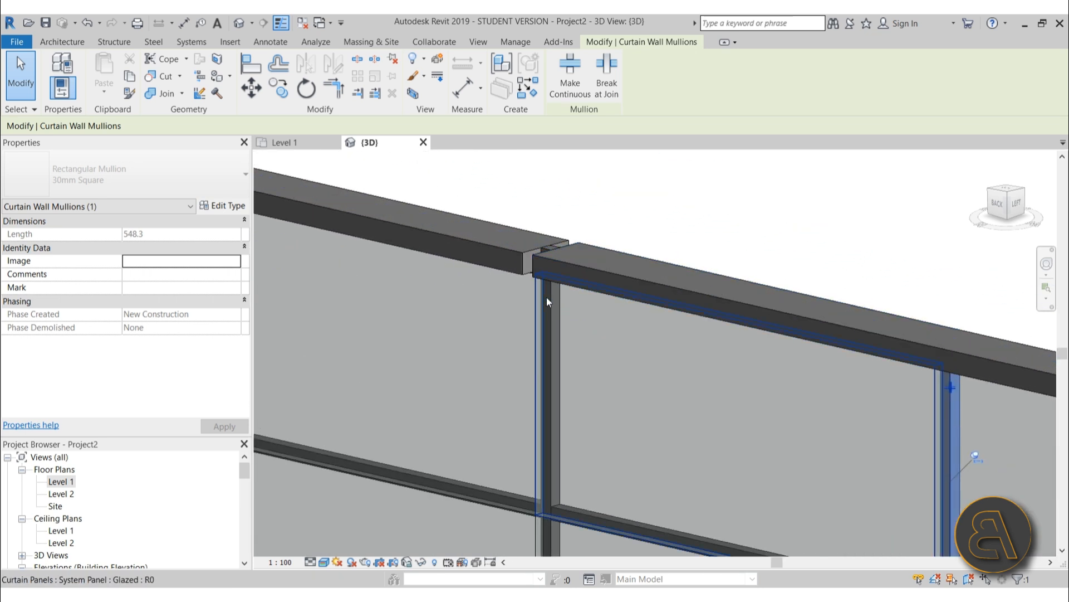
{"action": "left_click", "coordinate": [547, 296]}
{"action": "left_click", "coordinate": [554, 245]}
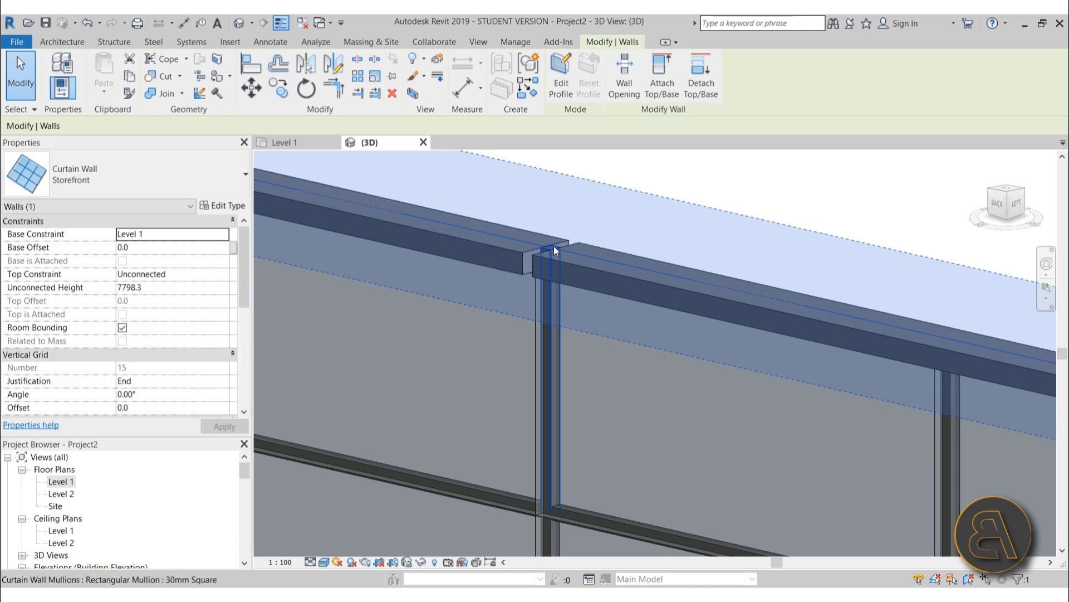
{"action": "left_click", "coordinate": [551, 254]}
Toggle the upper mullion join of the fifth vertical mullion from the wall's end so the top border stays continuous
{"action": "scroll", "coordinate": [554, 256], "scroll_direction": "down", "scroll_amount": 4}
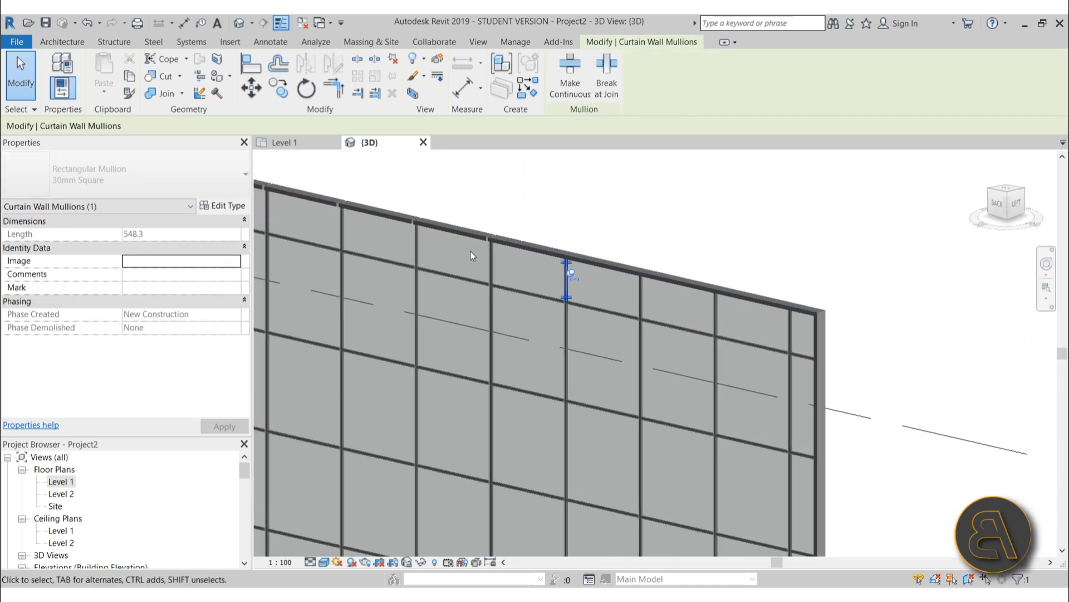
{"action": "scroll", "coordinate": [692, 292], "scroll_direction": "up", "scroll_amount": 5}
{"action": "scroll", "coordinate": [462, 229], "scroll_direction": "down", "scroll_amount": 2}
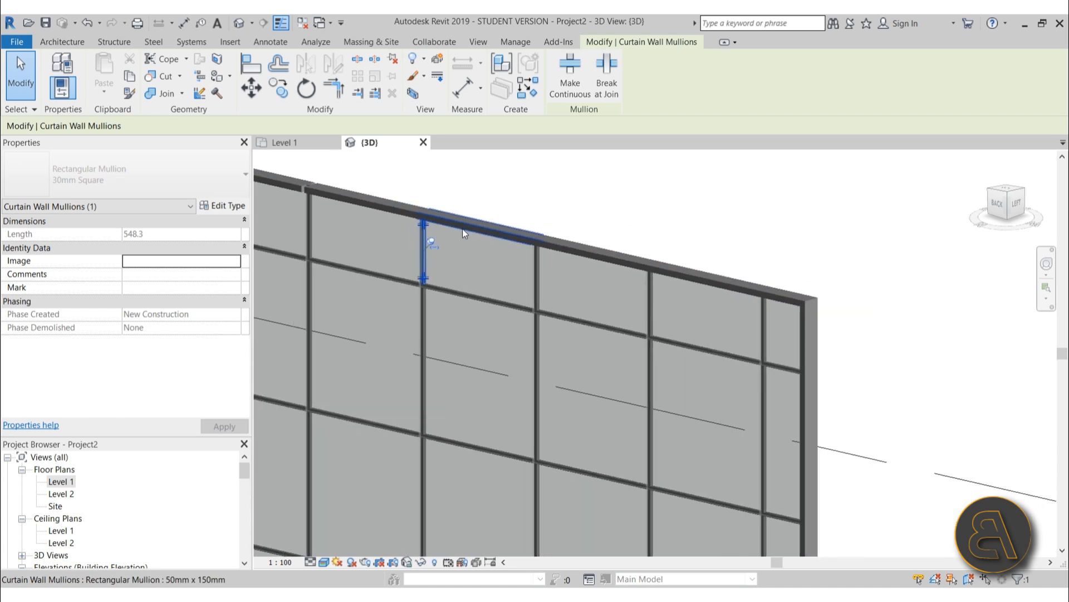
{"action": "middle_click_drag", "start_coordinate": [463, 228], "coordinate": [760, 279]}
{"action": "scroll", "coordinate": [513, 220], "scroll_direction": "up", "scroll_amount": 4}
{"action": "scroll", "coordinate": [769, 274], "scroll_direction": "up", "scroll_amount": 4}
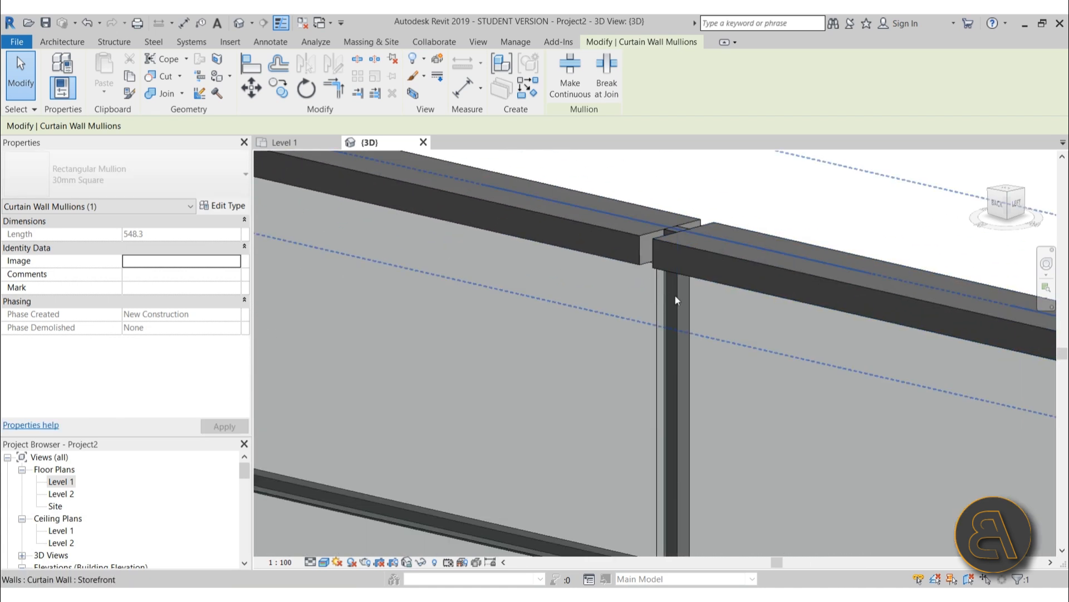
{"action": "left_click", "coordinate": [676, 296]}
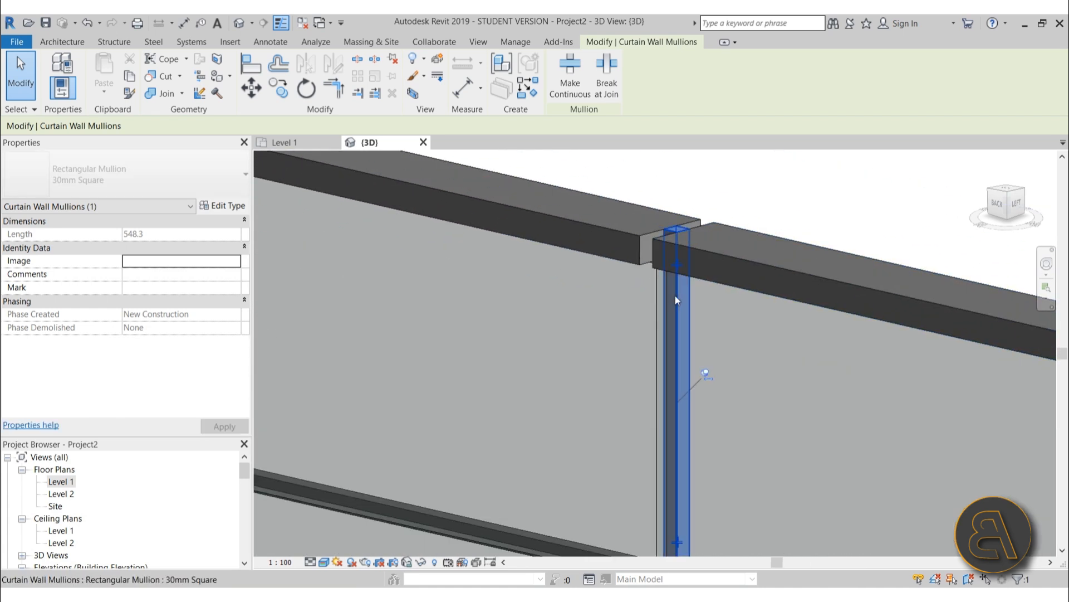
{"action": "left_click", "coordinate": [678, 267]}
Toggle the upper mullion join of the sixth vertical mullion from the wall's end to make the top border continuous there
{"action": "scroll", "coordinate": [714, 218], "scroll_direction": "down", "scroll_amount": 4}
{"action": "middle_click_drag", "start_coordinate": [565, 238], "coordinate": [592, 269]}
{"action": "scroll", "coordinate": [592, 269], "scroll_direction": "up", "scroll_amount": 5}
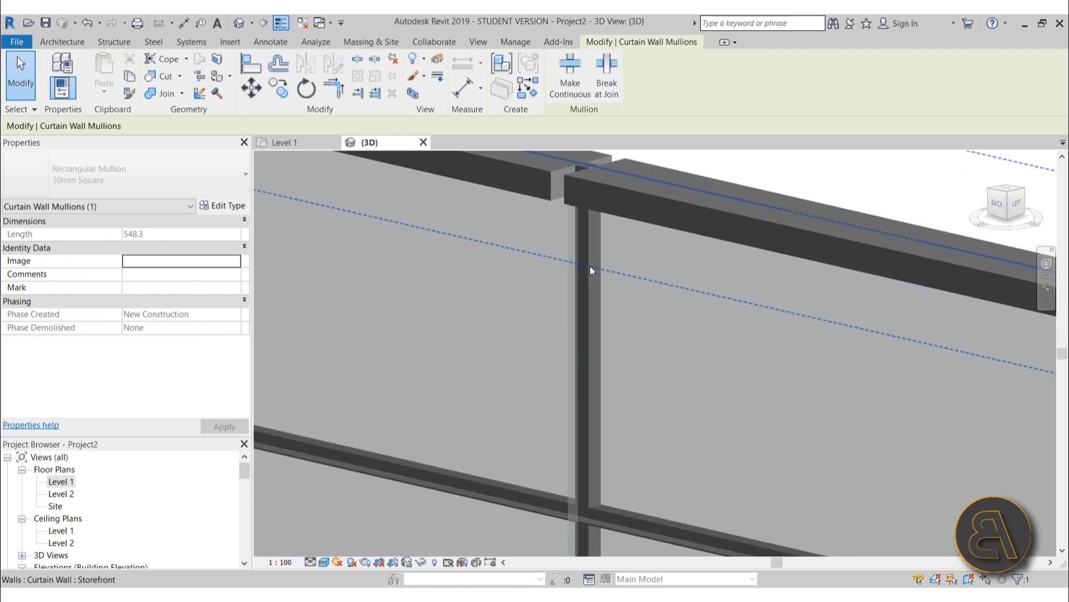
{"action": "left_click", "coordinate": [590, 265]}
{"action": "left_click", "coordinate": [588, 202]}
Look over the whole storefront wall and examine its interior mullions, grid lines and lower border joints up close
{"action": "scroll", "coordinate": [568, 263], "scroll_direction": "down", "scroll_amount": 6}
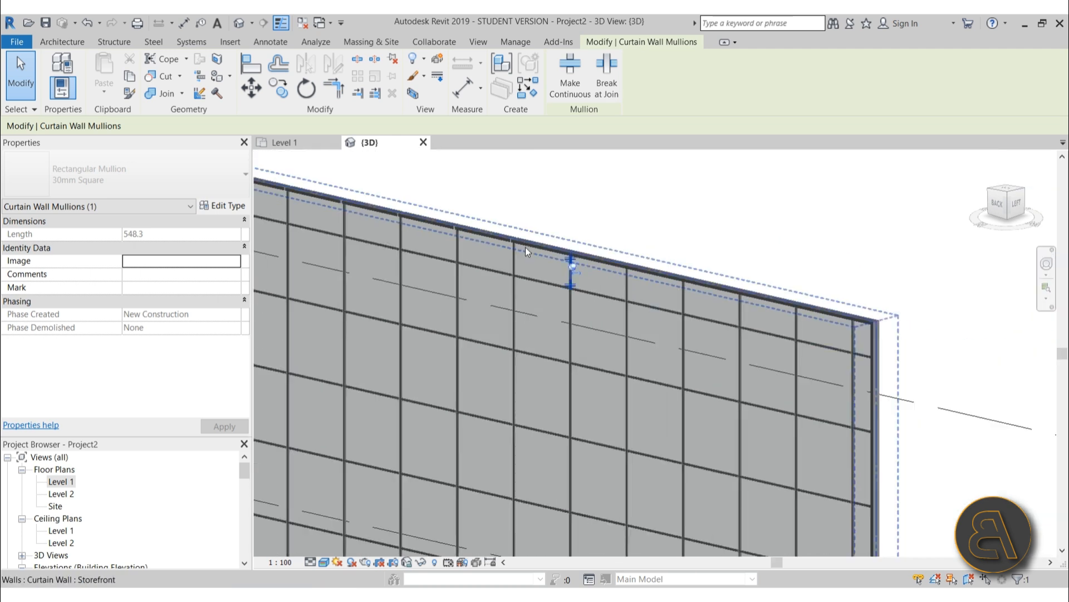
{"action": "left_click", "coordinate": [620, 245]}
{"action": "middle_click_drag", "start_coordinate": [628, 273], "coordinate": [637, 250]}
{"action": "scroll", "coordinate": [618, 259], "scroll_direction": "down", "scroll_amount": 5}
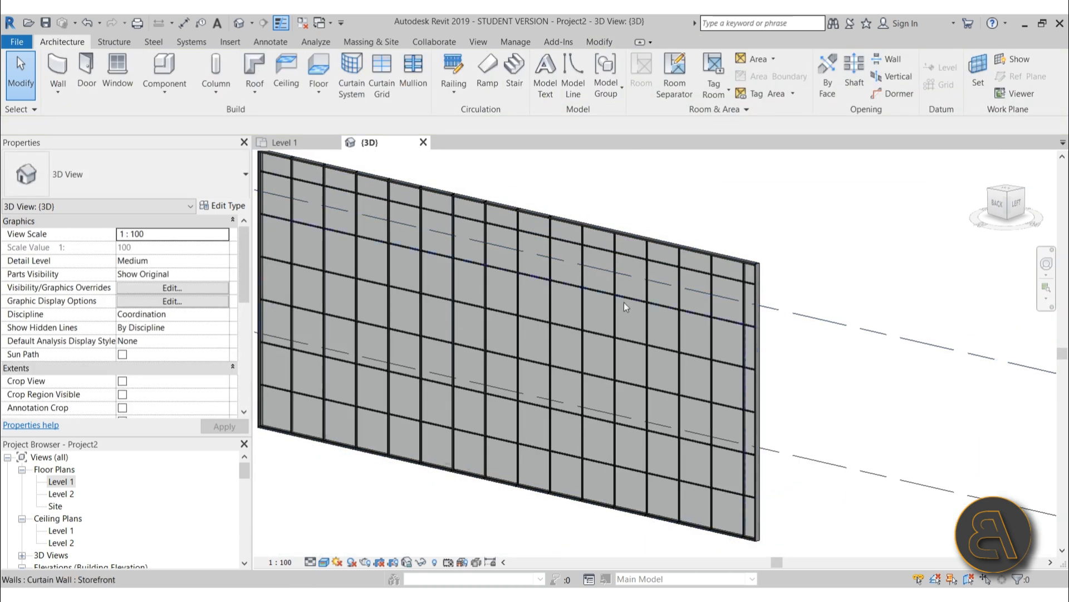
{"action": "middle_click_drag", "start_coordinate": [624, 302], "coordinate": [642, 325]}
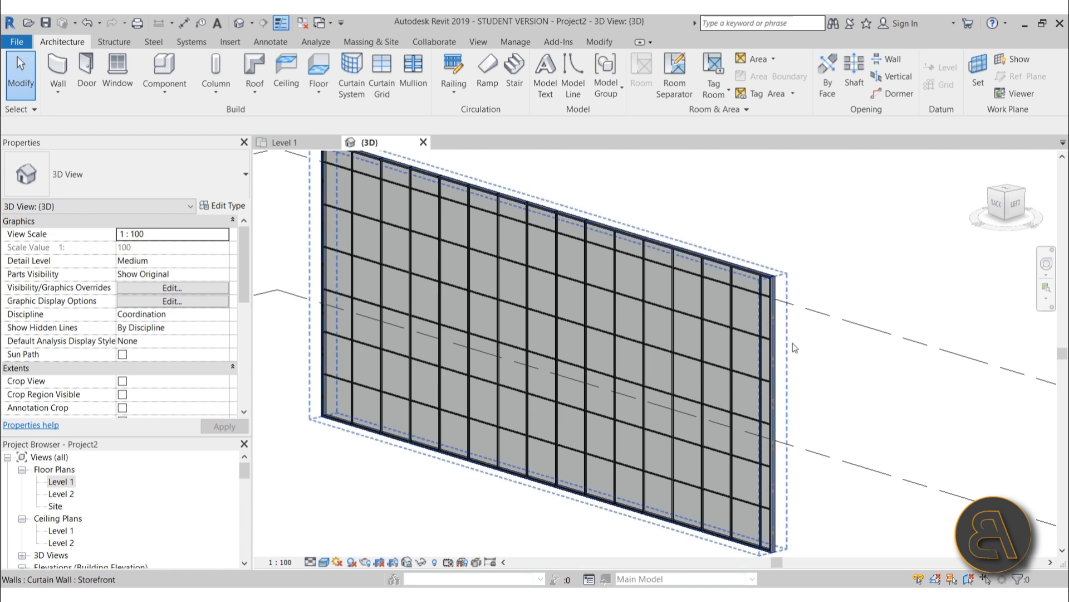
{"action": "middle_click_drag", "start_coordinate": [816, 361], "coordinate": [545, 399]}
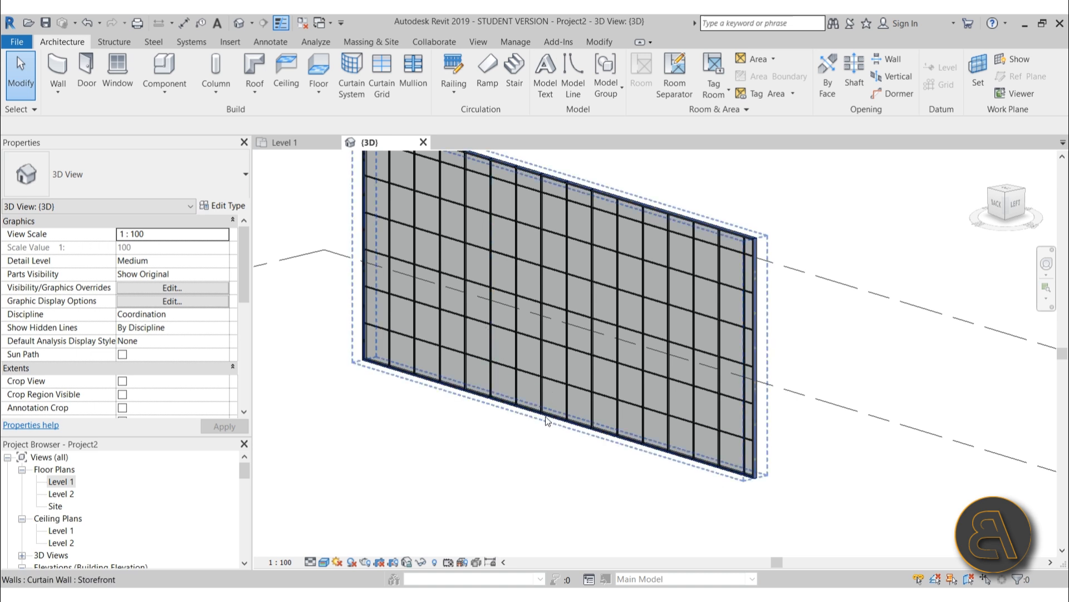
{"action": "scroll", "coordinate": [545, 422], "scroll_direction": "up", "scroll_amount": 4}
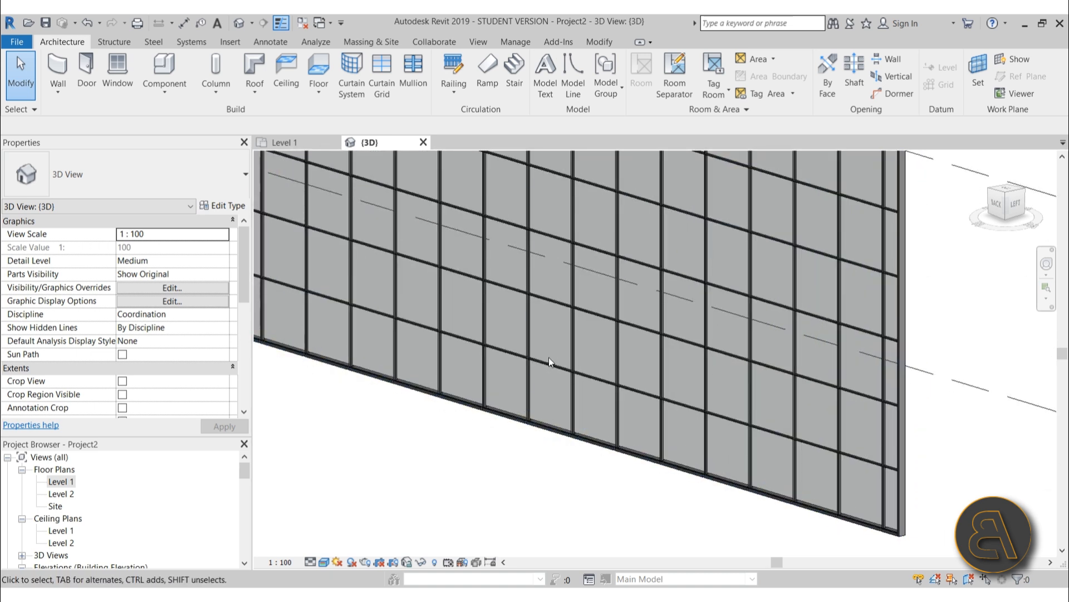
{"action": "middle_click_drag", "start_coordinate": [504, 382], "coordinate": [597, 382]}
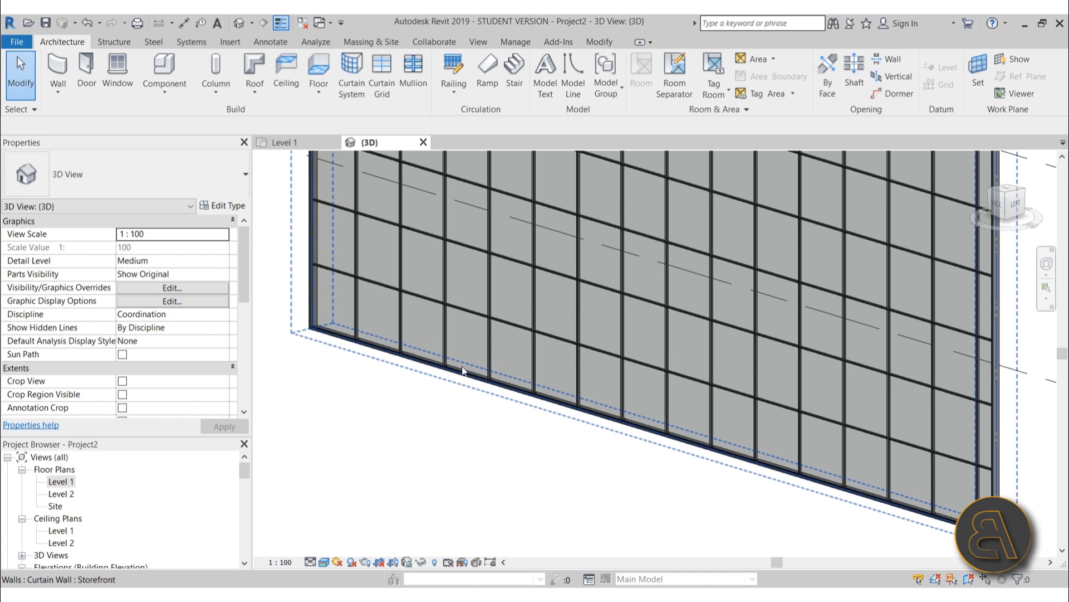
{"action": "scroll", "coordinate": [447, 332], "scroll_direction": "up", "scroll_amount": 4}
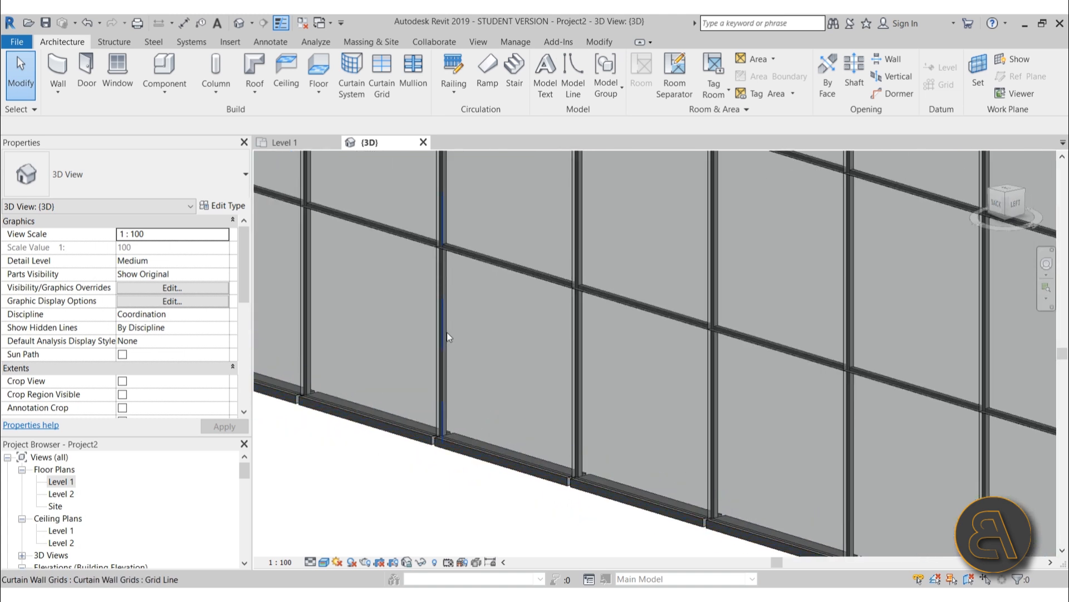
{"action": "key", "text": "Tab"}
{"action": "key", "text": "Tab"}
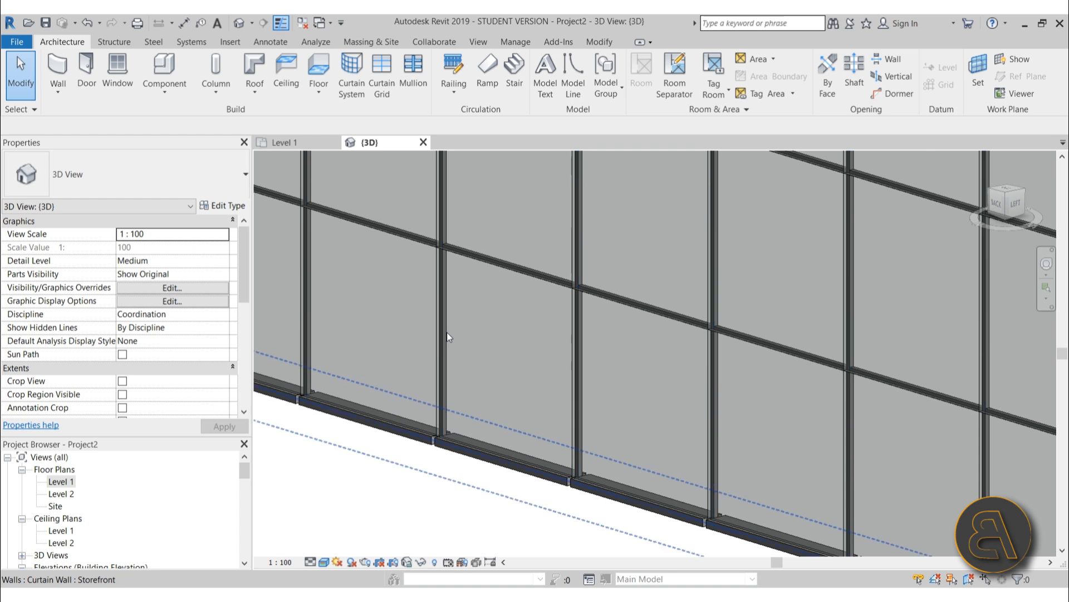
{"action": "key", "text": "Tab"}
{"action": "scroll", "coordinate": [446, 267], "scroll_direction": "up", "scroll_amount": 5}
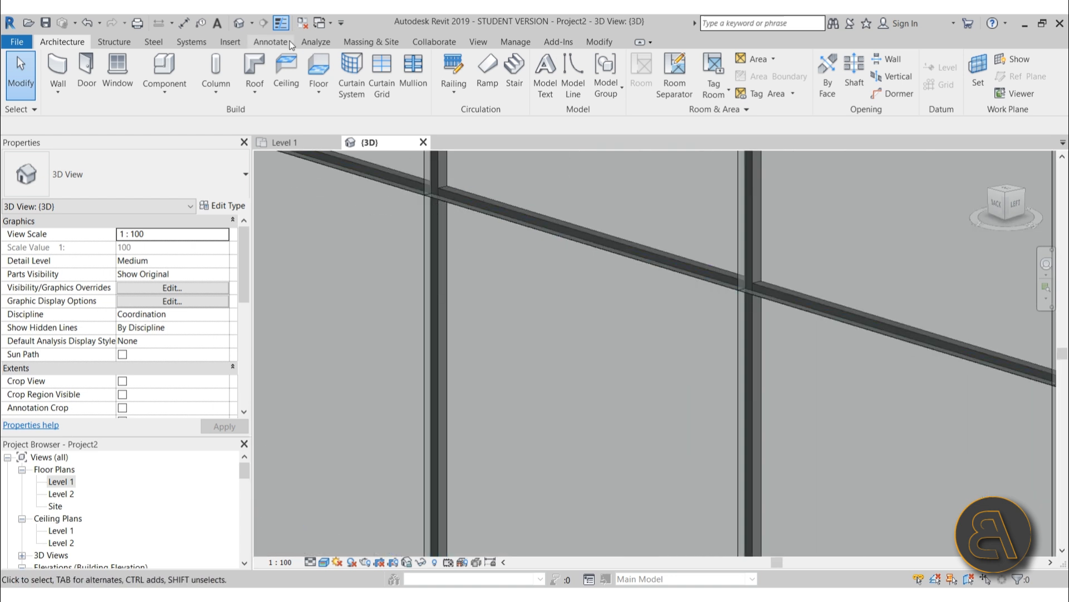
Turn off thin-line display, then select and unpin a single glazed panel in the storefront wall's bottom row
{"action": "left_click", "coordinate": [281, 23]}
{"action": "left_click", "coordinate": [438, 210]}
{"action": "key", "text": "Tab"}
{"action": "key", "text": "Tab"}
{"action": "key", "text": "Tab"}
{"action": "key", "text": "Tab"}
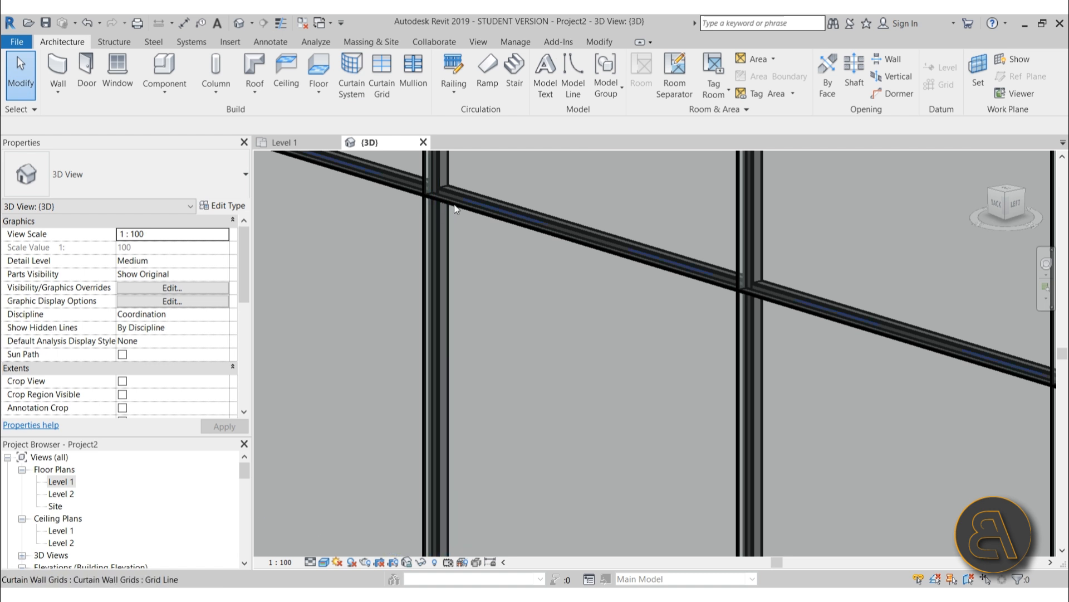
{"action": "left_click", "coordinate": [487, 220]}
{"action": "scroll", "coordinate": [513, 372], "scroll_direction": "down", "scroll_amount": 3}
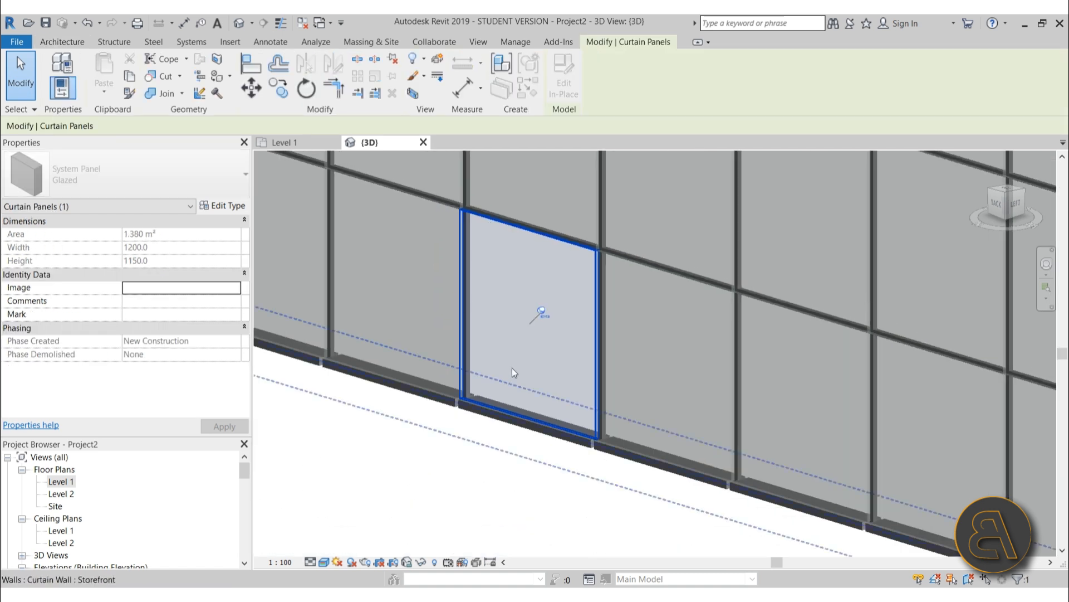
{"action": "scroll", "coordinate": [540, 312], "scroll_direction": "up", "scroll_amount": 5}
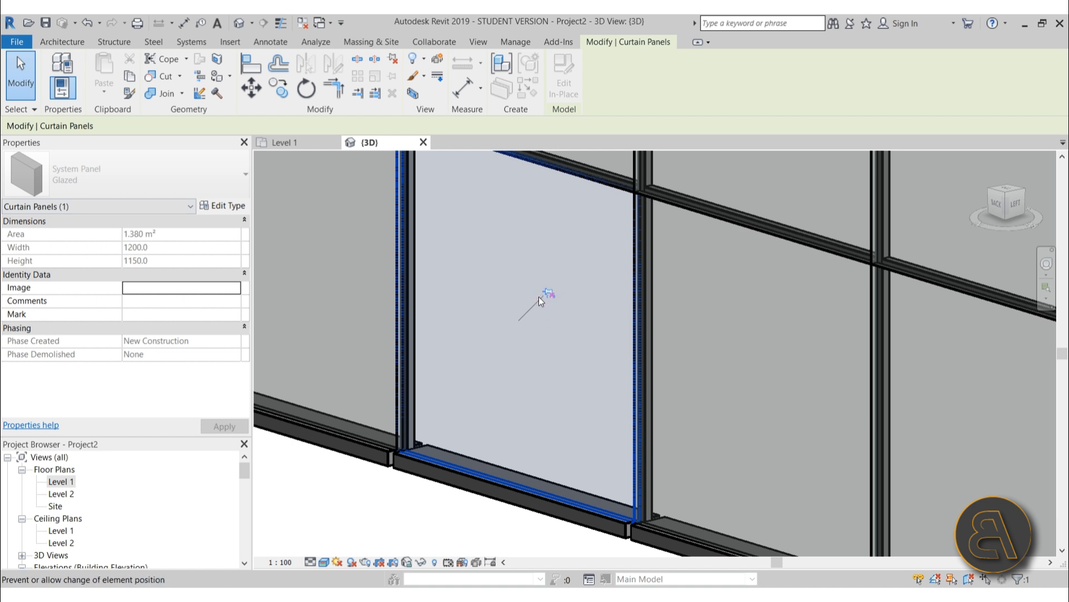
Look through the wall and panel types available for the unpinned glazed panel without choosing one
{"action": "left_click", "coordinate": [81, 171]}
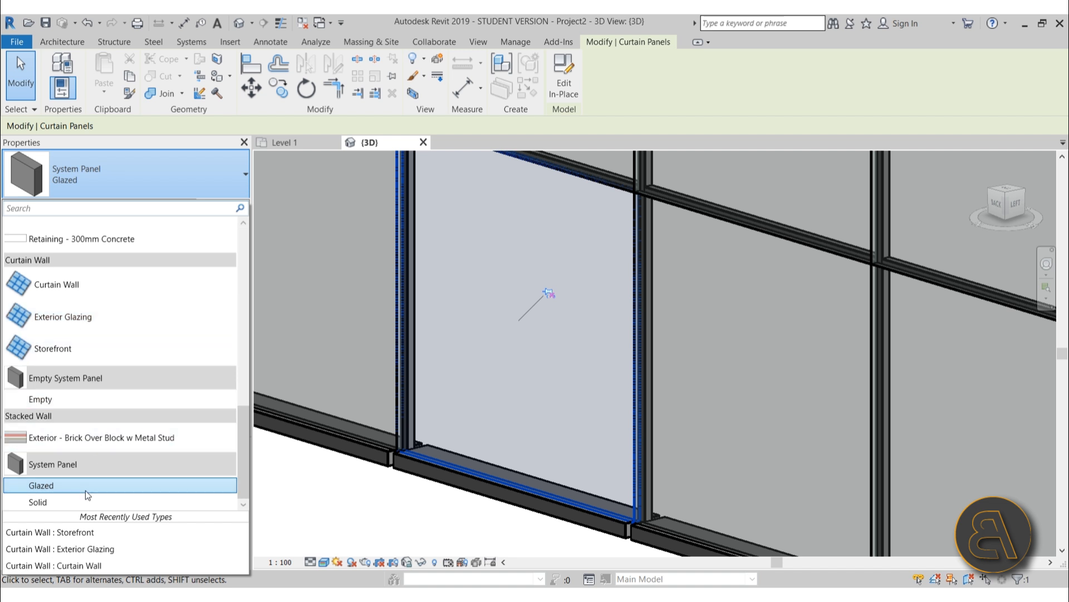
{"action": "scroll", "coordinate": [120, 376], "scroll_direction": "up", "scroll_amount": 6}
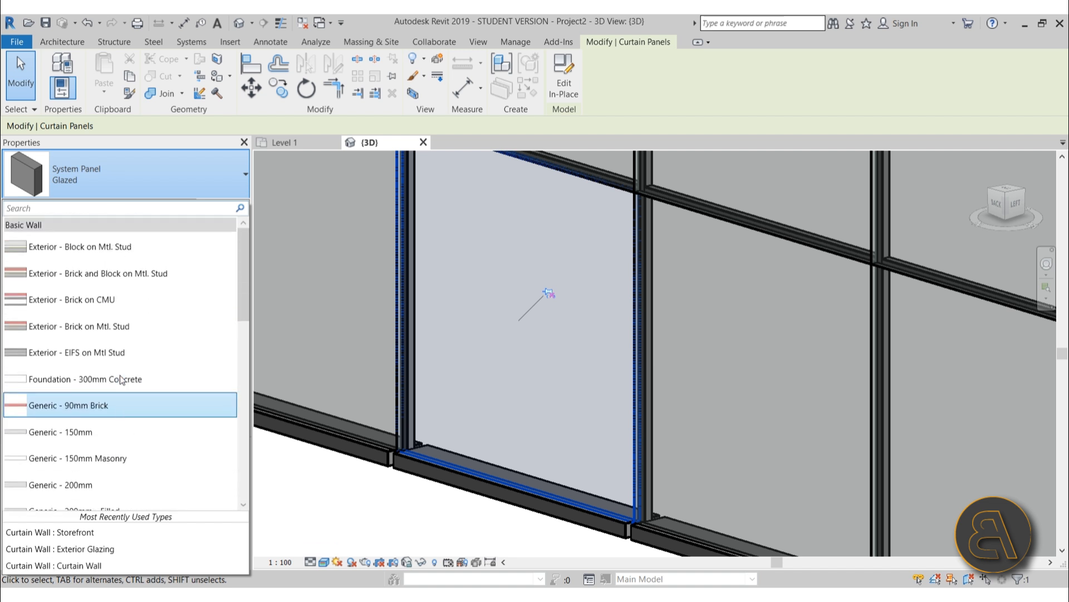
{"action": "scroll", "coordinate": [141, 370], "scroll_direction": "down", "scroll_amount": 5}
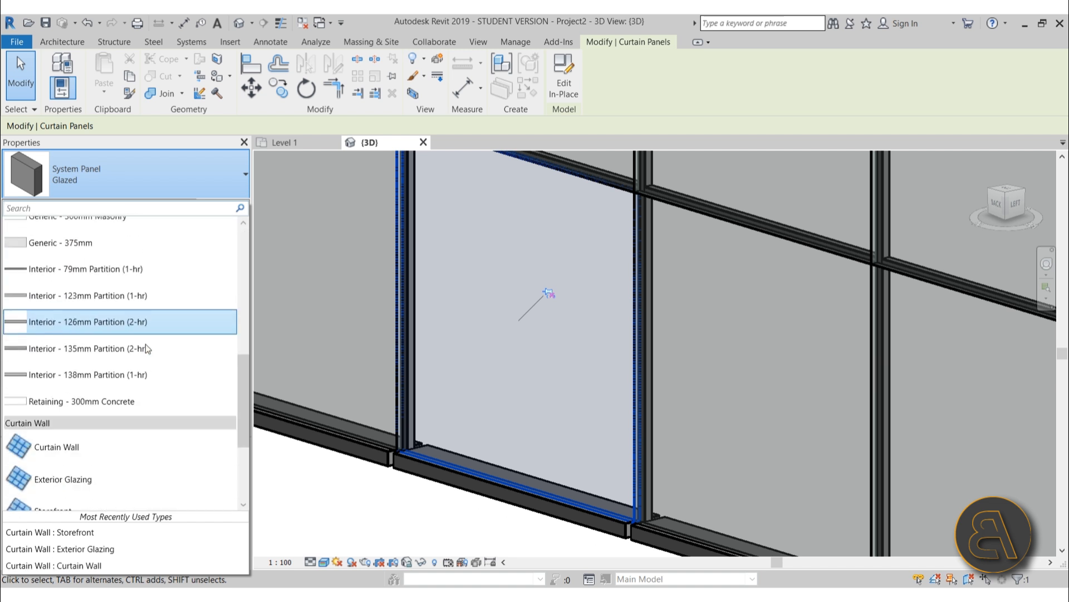
{"action": "scroll", "coordinate": [167, 340], "scroll_direction": "down", "scroll_amount": 2}
{"action": "key", "text": "Escape"}
{"action": "key", "text": "Escape"}
{"action": "scroll", "coordinate": [547, 299], "scroll_direction": "down", "scroll_amount": 10}
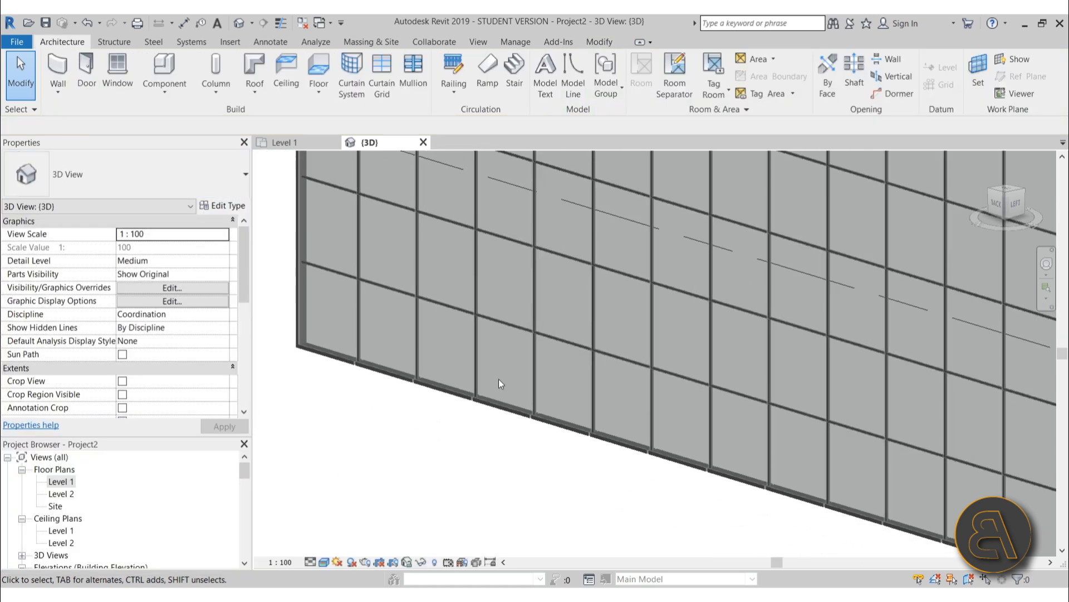
Set the Storefront type's Curtain Panel to Empty System Panel : Empty for the whole wall
{"action": "scroll", "coordinate": [584, 288], "scroll_direction": "up", "scroll_amount": 3}
{"action": "left_click", "coordinate": [610, 245]}
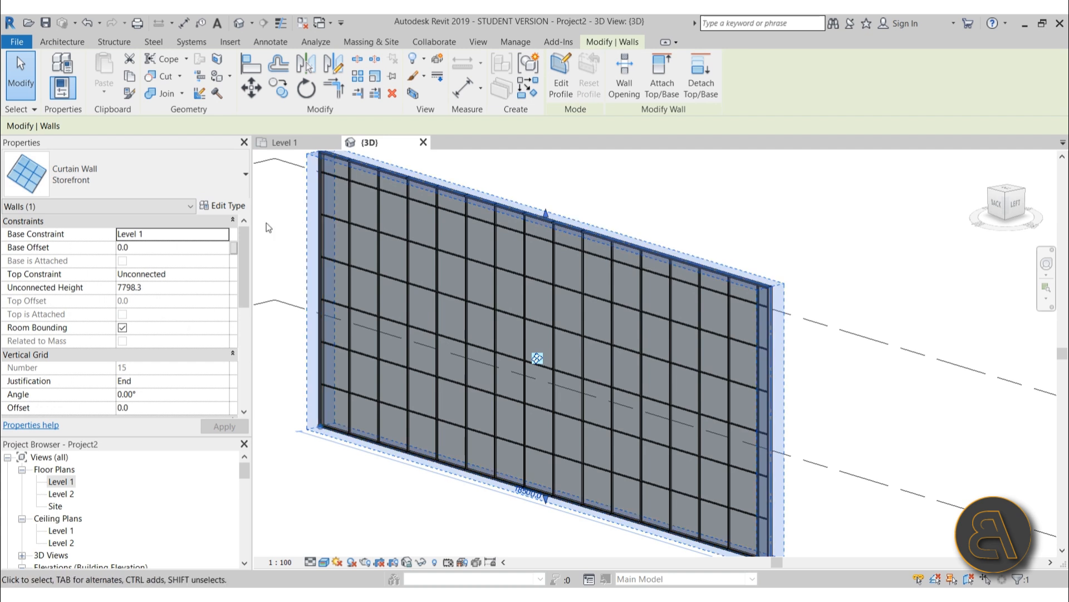
{"action": "left_click", "coordinate": [224, 206]}
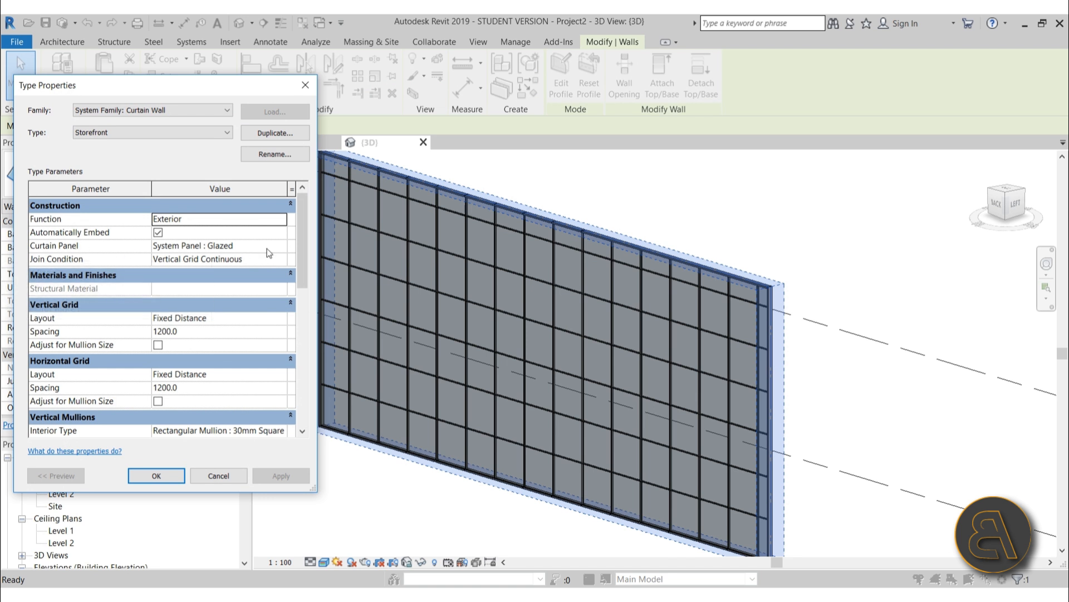
{"action": "left_click", "coordinate": [283, 247]}
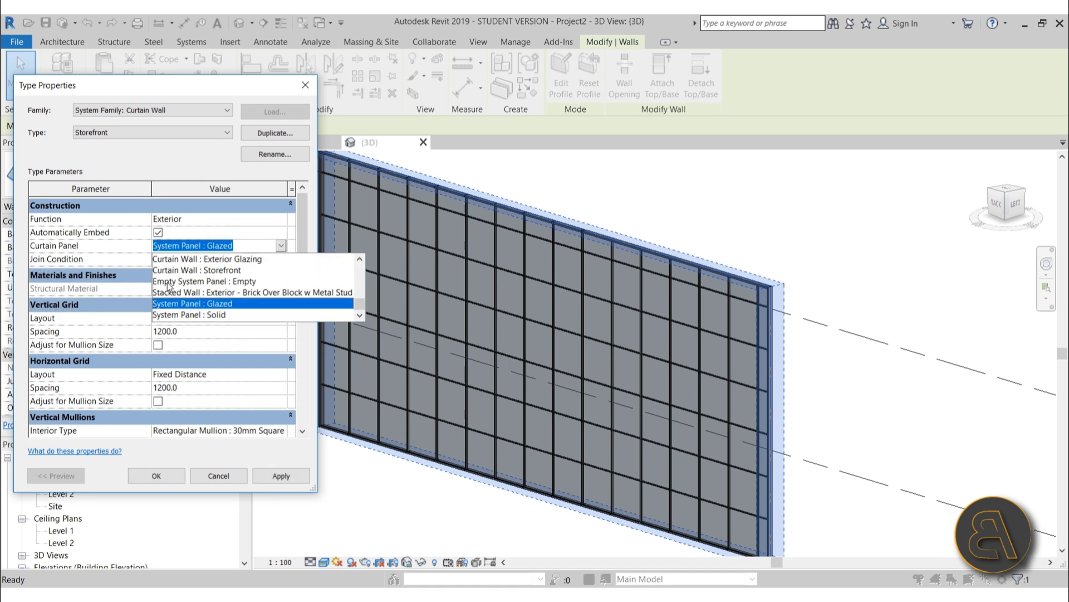
{"action": "left_click", "coordinate": [227, 282]}
{"action": "left_click", "coordinate": [280, 476]}
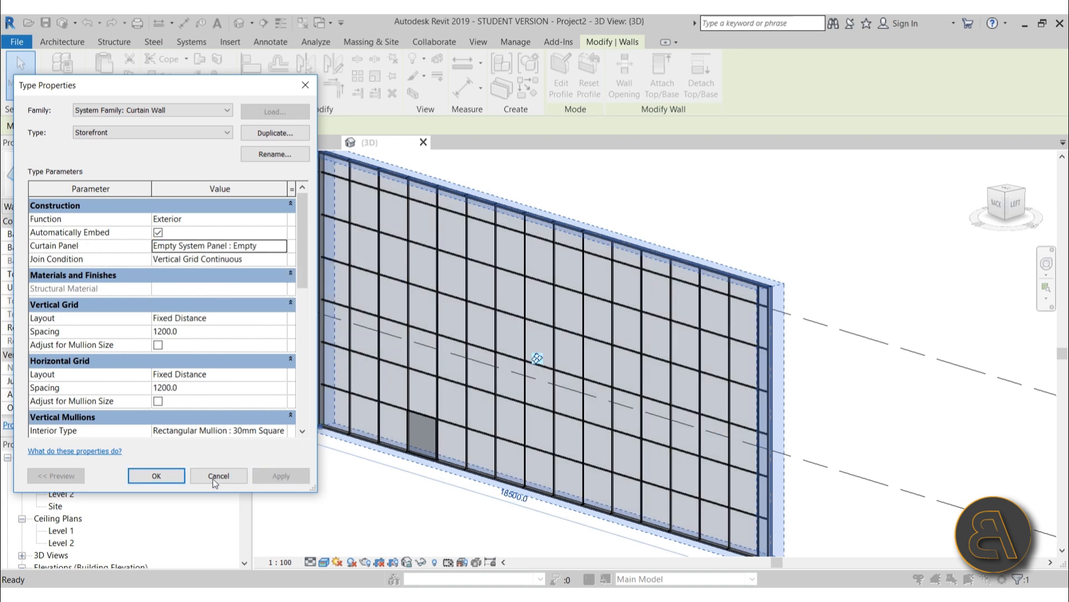
{"action": "left_click", "coordinate": [158, 476]}
{"action": "left_click", "coordinate": [485, 529]}
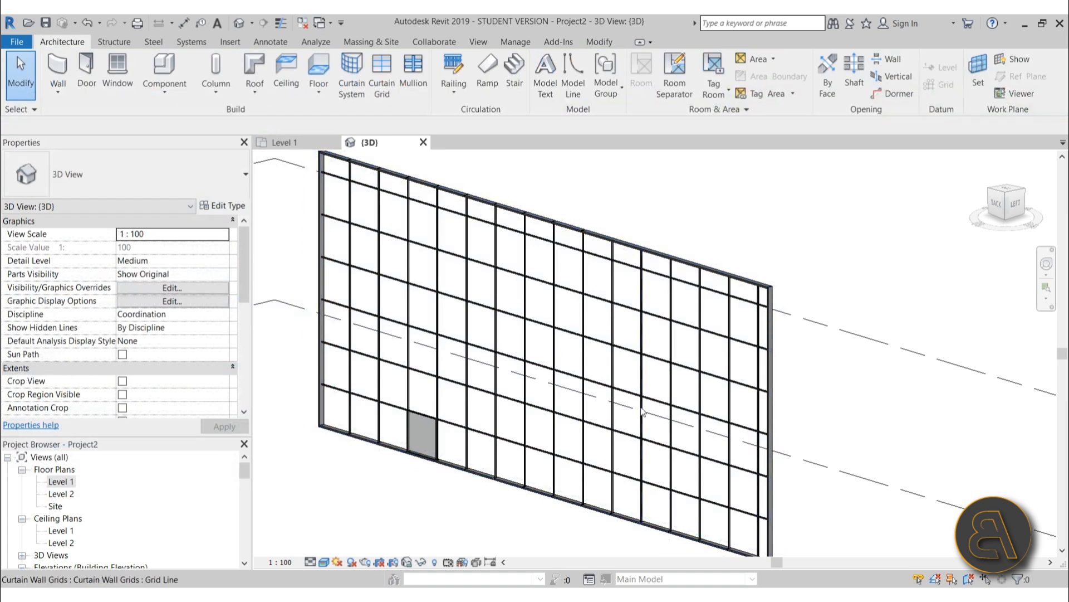
Pin the remaining glazed panel in the bottom row so it follows the wall type's panel setting
{"action": "middle_click_drag", "start_coordinate": [643, 411], "coordinate": [557, 357], "text": "shift"}
{"action": "scroll", "coordinate": [421, 379], "scroll_direction": "up", "scroll_amount": 5}
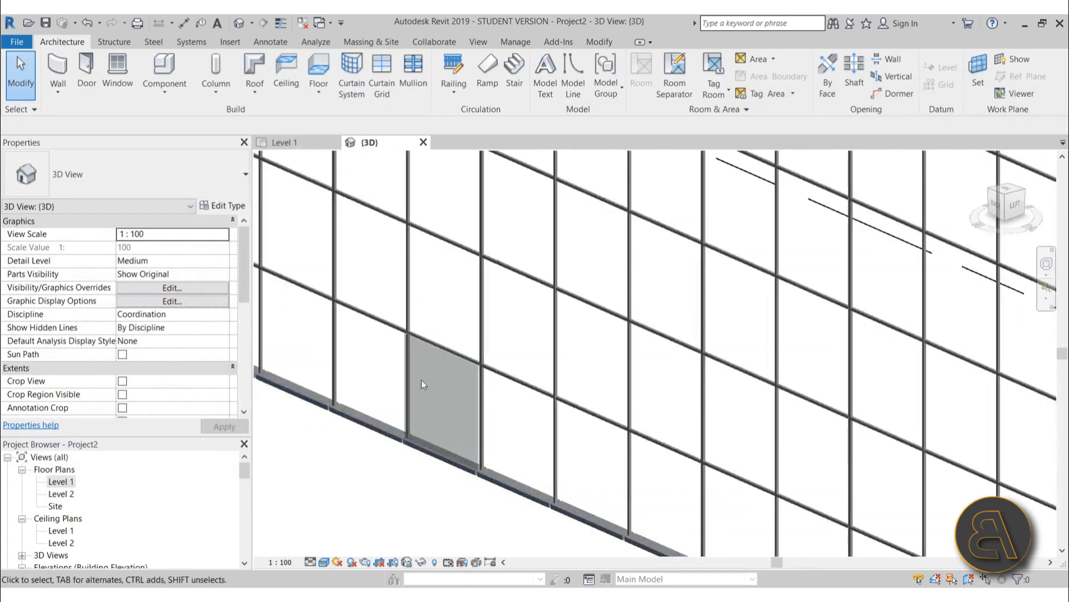
{"action": "key", "text": "Tab"}
{"action": "left_click", "coordinate": [425, 344]}
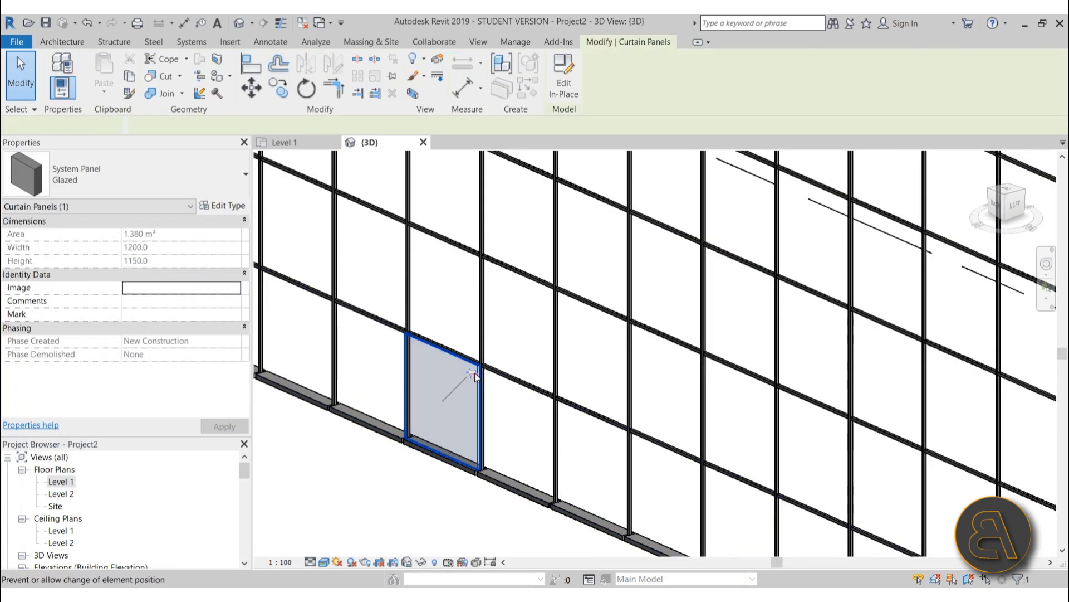
{"action": "key", "text": "Escape"}
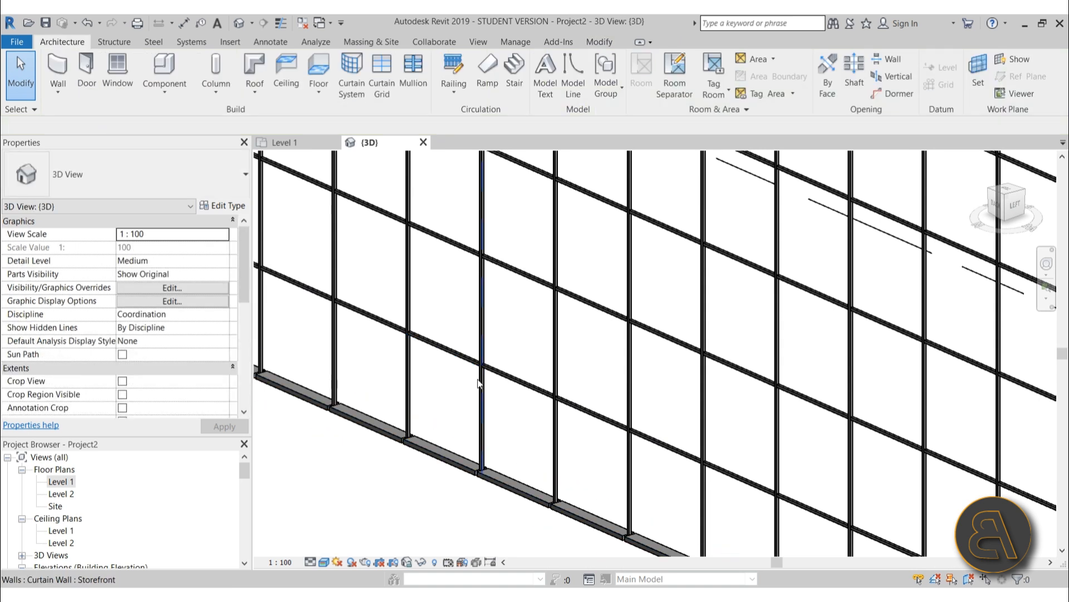
Turn on shadows in the 3D view with the whole storefront wall in sight
{"action": "scroll", "coordinate": [468, 389], "scroll_direction": "down", "scroll_amount": 4}
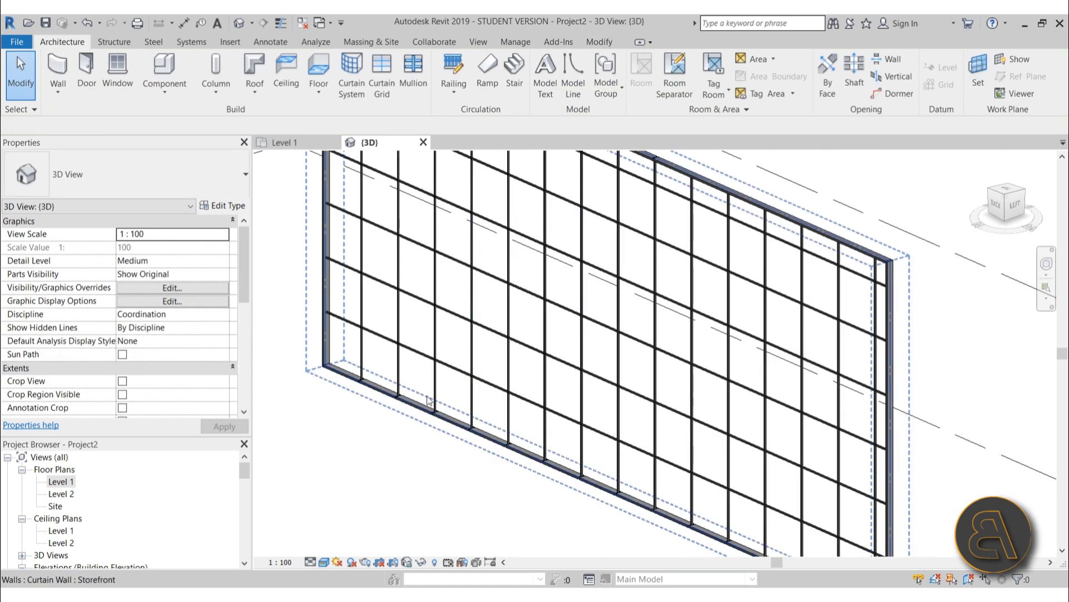
{"action": "scroll", "coordinate": [455, 388], "scroll_direction": "down", "scroll_amount": 2}
{"action": "middle_click_drag", "start_coordinate": [423, 368], "coordinate": [462, 535], "text": "shift"}
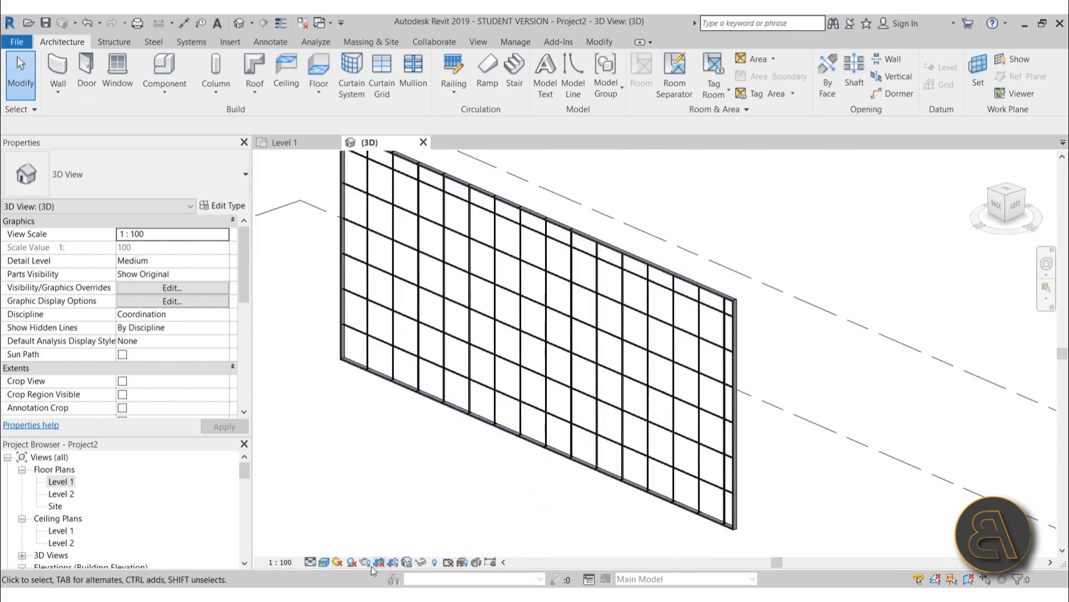
{"action": "middle_click_drag", "start_coordinate": [353, 557], "coordinate": [507, 356], "text": "shift"}
{"action": "scroll", "coordinate": [510, 335], "scroll_direction": "up", "scroll_amount": 5}
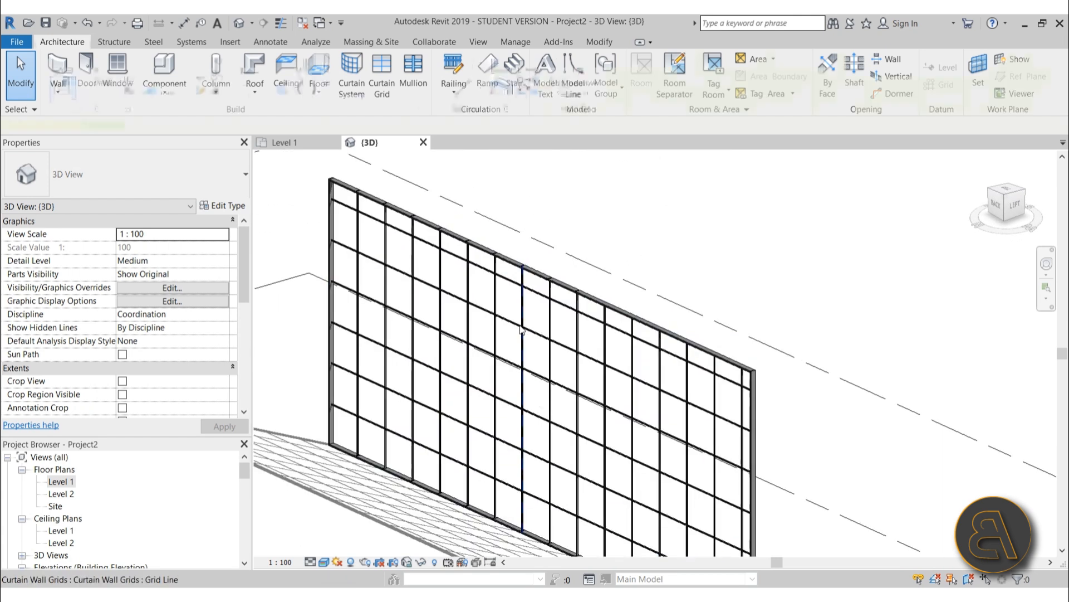
Set the Storefront type's Curtain Panel to System Panel : Solid and check the wall's new panels
{"action": "left_click", "coordinate": [512, 323]}
{"action": "left_click", "coordinate": [526, 278]}
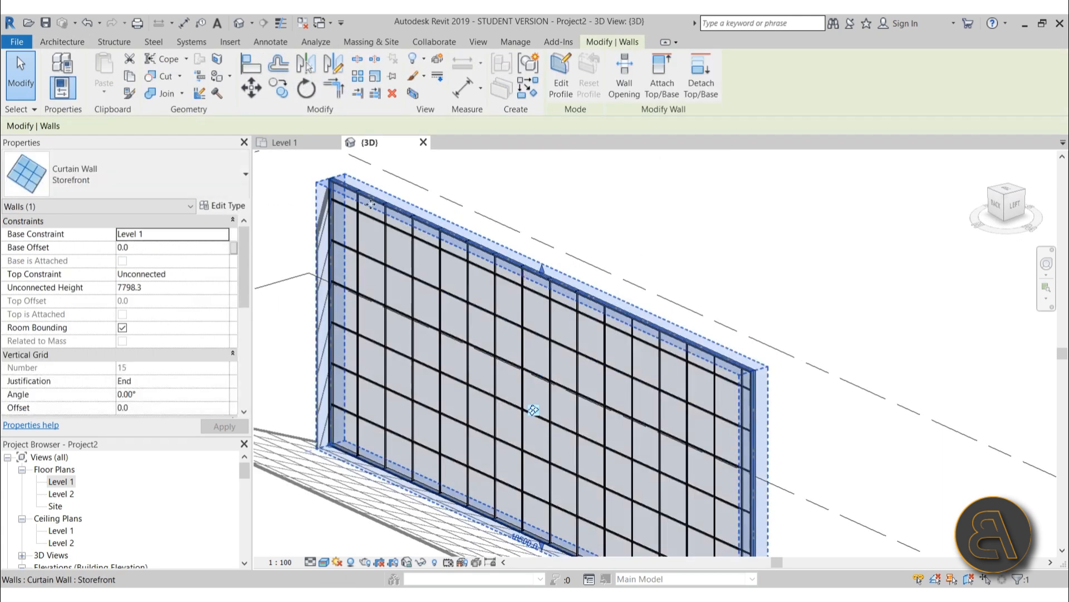
{"action": "left_click", "coordinate": [227, 207]}
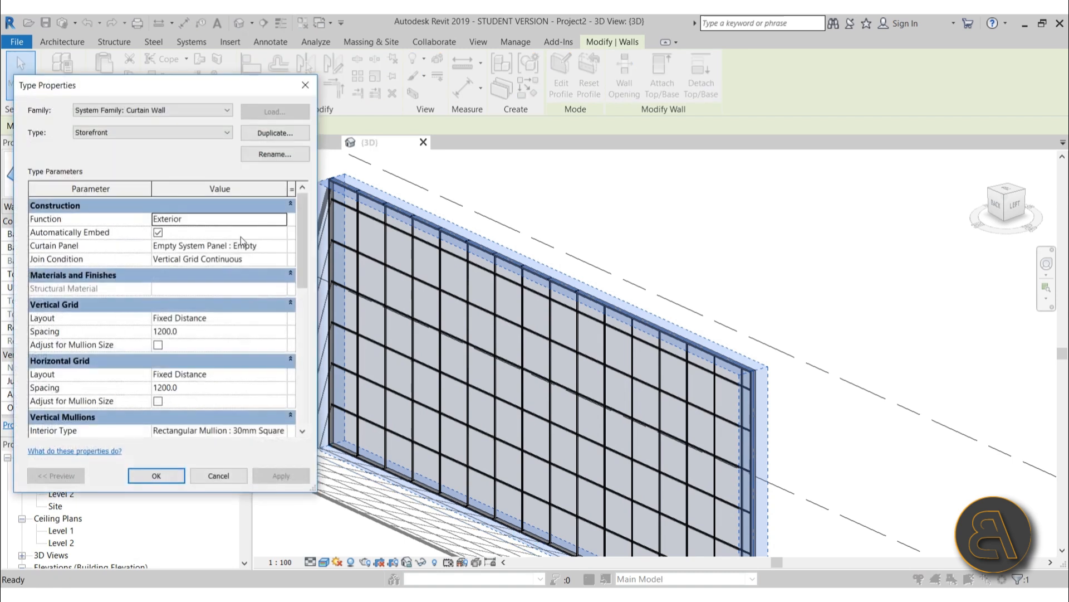
{"action": "left_click", "coordinate": [278, 248]}
{"action": "left_click", "coordinate": [281, 246]}
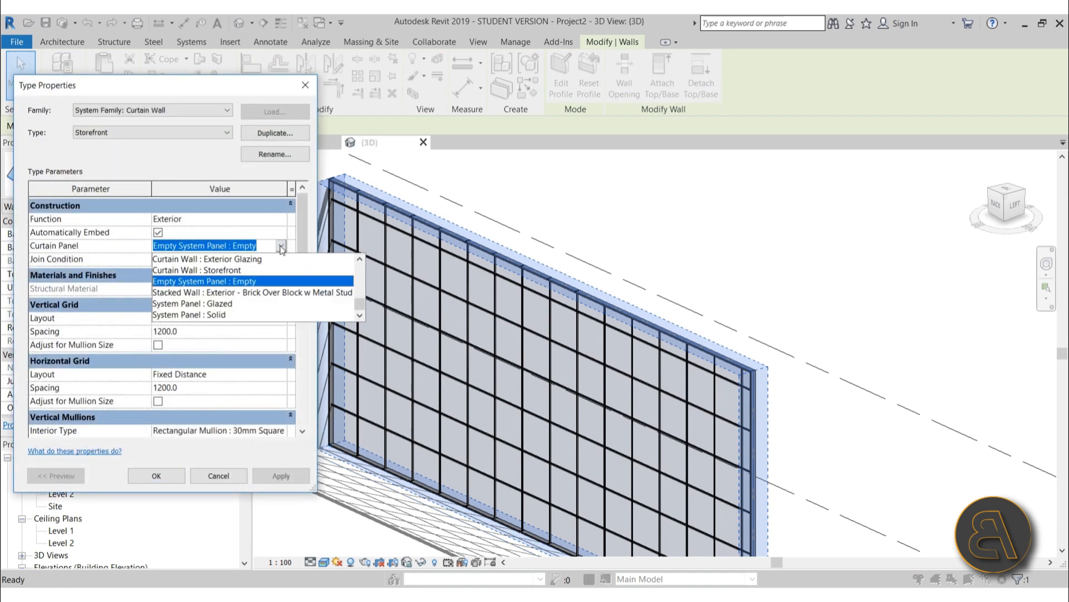
{"action": "left_click", "coordinate": [206, 316]}
{"action": "left_click", "coordinate": [279, 478]}
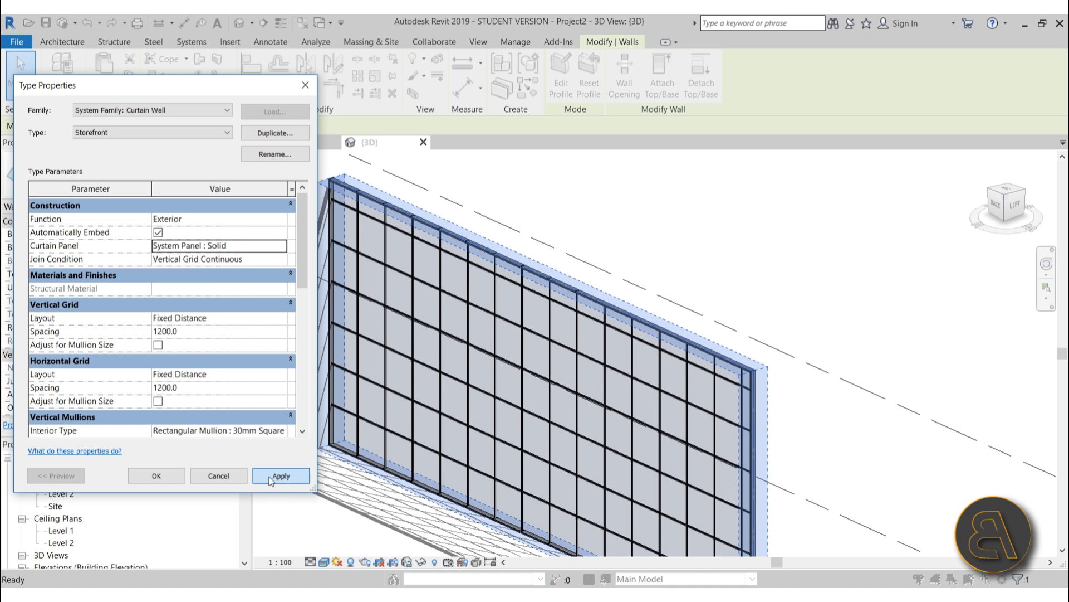
{"action": "left_click", "coordinate": [156, 470]}
{"action": "scroll", "coordinate": [349, 176], "scroll_direction": "up", "scroll_amount": 5}
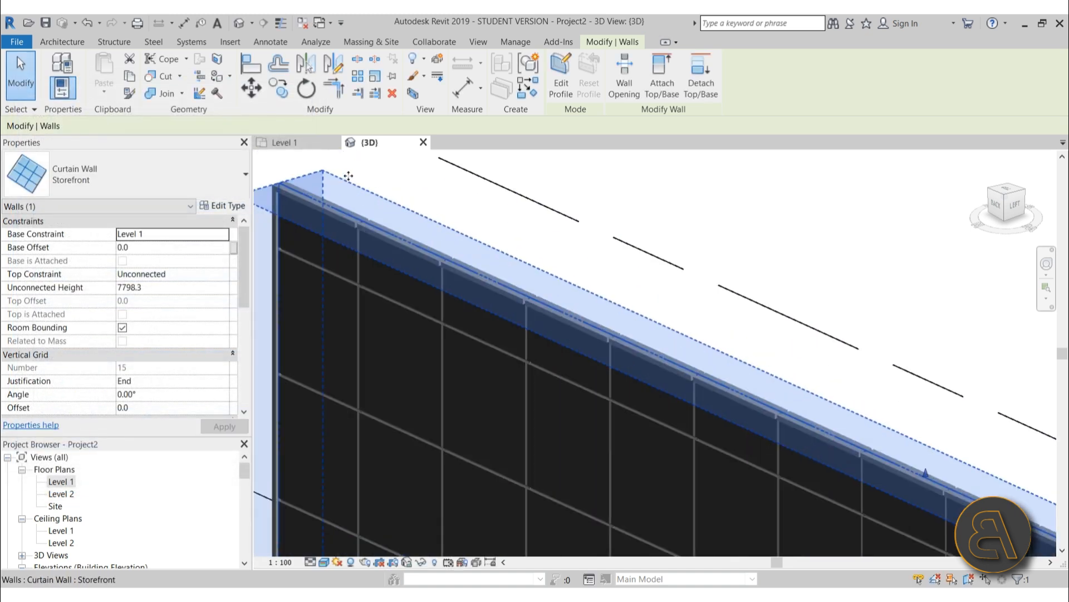
{"action": "scroll", "coordinate": [469, 251], "scroll_direction": "up", "scroll_amount": 5}
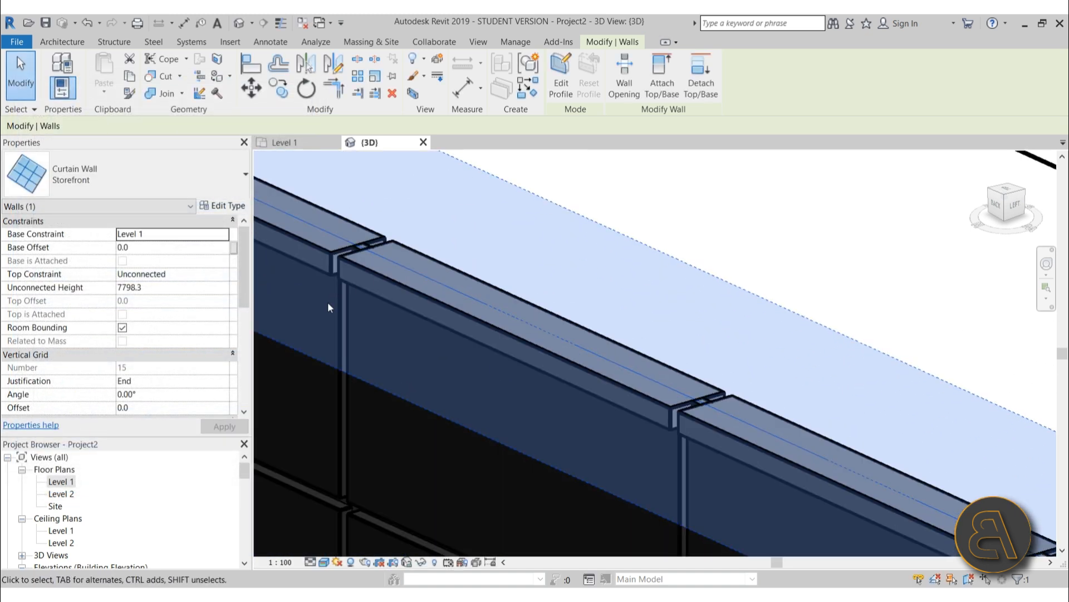
{"action": "scroll", "coordinate": [328, 301], "scroll_direction": "down", "scroll_amount": 10}
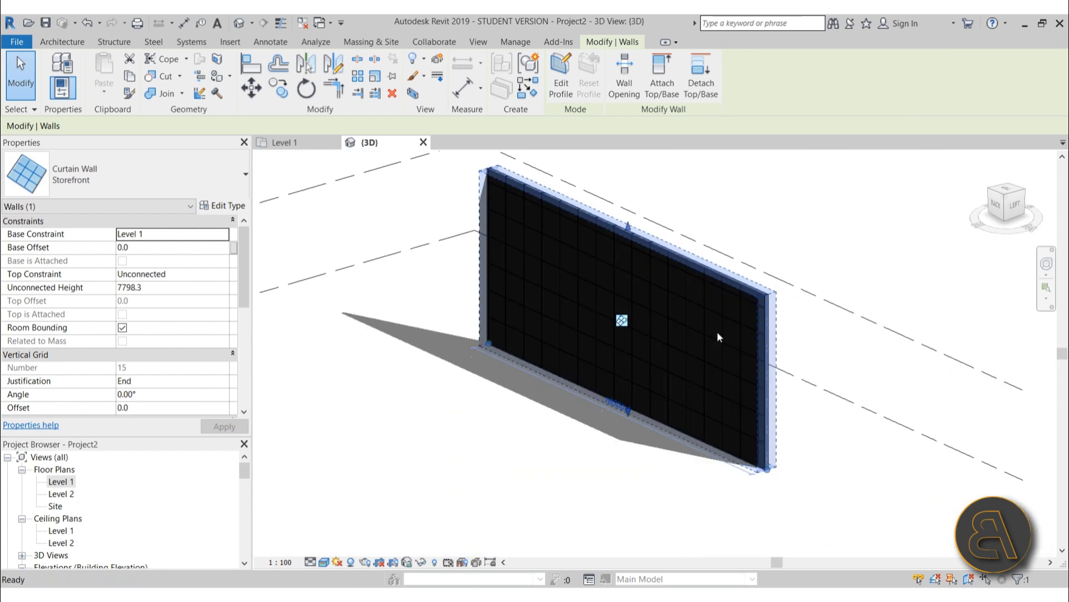
{"action": "middle_click_drag", "start_coordinate": [900, 461], "coordinate": [791, 502], "text": "shift"}
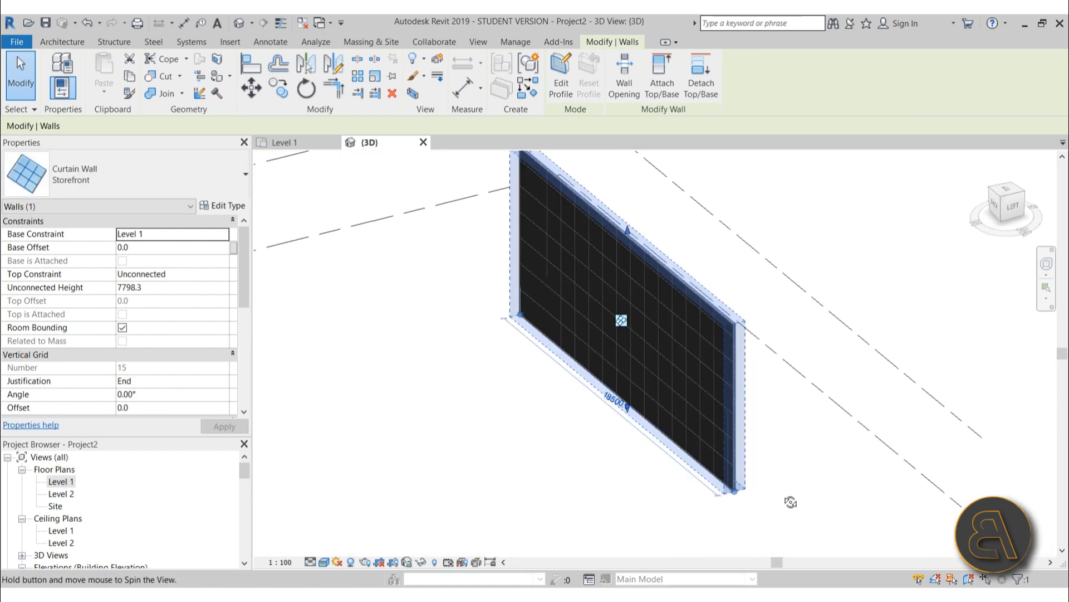
Delete the storefront curtain wall from the model
{"action": "left_click", "coordinate": [424, 367]}
{"action": "left_click", "coordinate": [515, 293]}
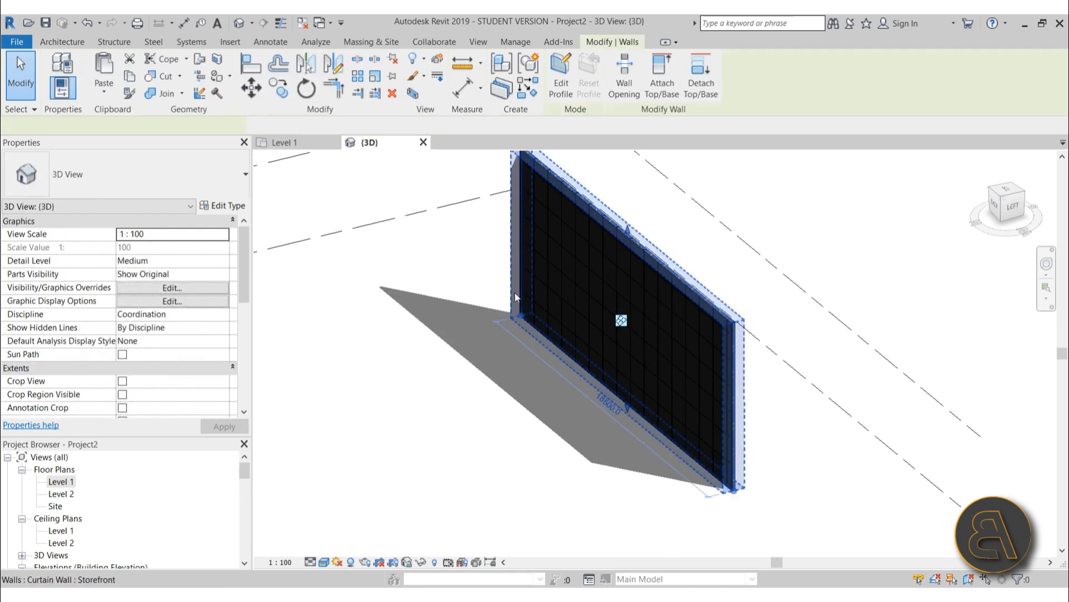
{"action": "left_click", "coordinate": [502, 261]}
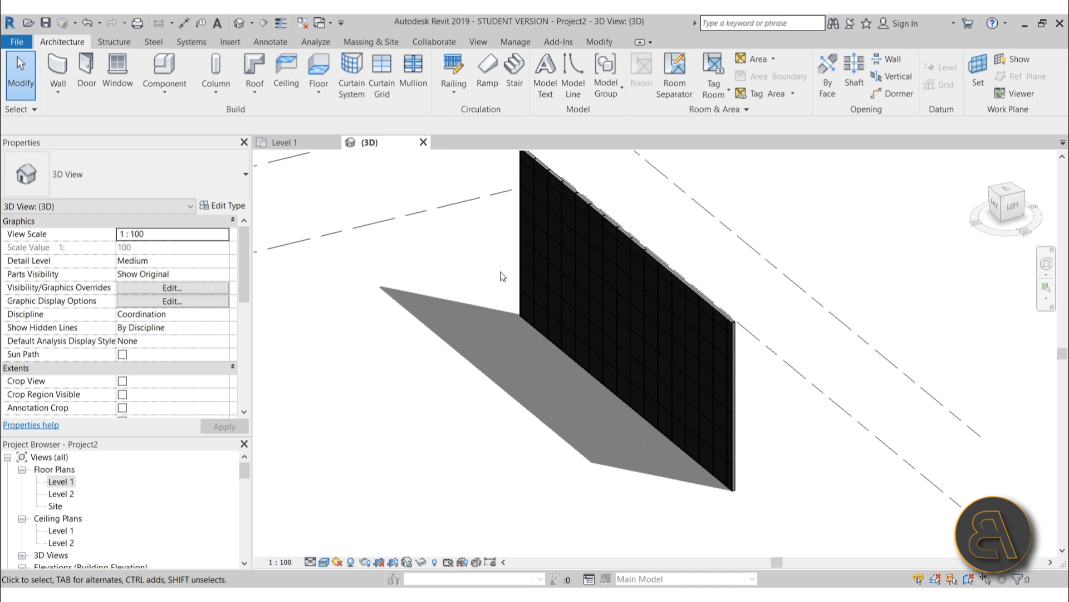
{"action": "left_click", "coordinate": [519, 210]}
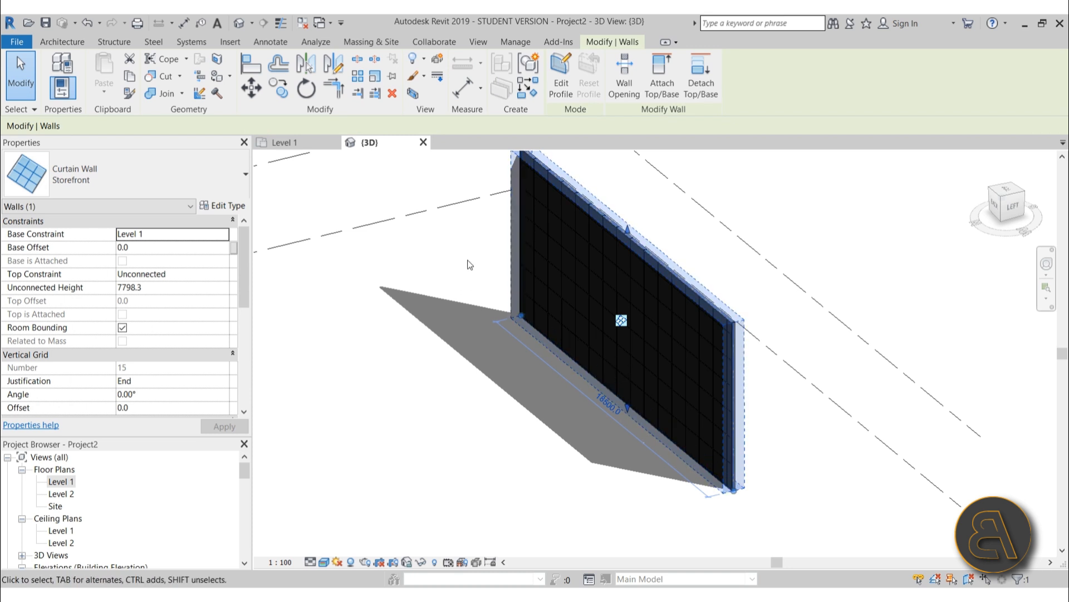
{"action": "key", "text": "Delete"}
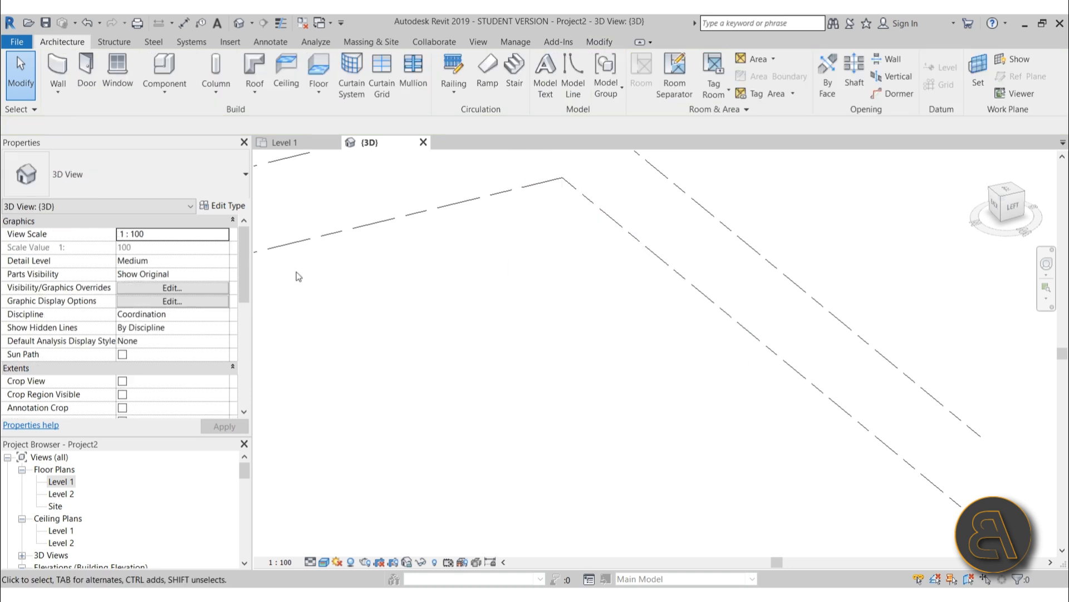
In the Level 1 floor plan, draw a horizontal Exterior - Brick on Mtl. Stud wall about 14000 mm long and select it
{"action": "double_click", "coordinate": [51, 483]}
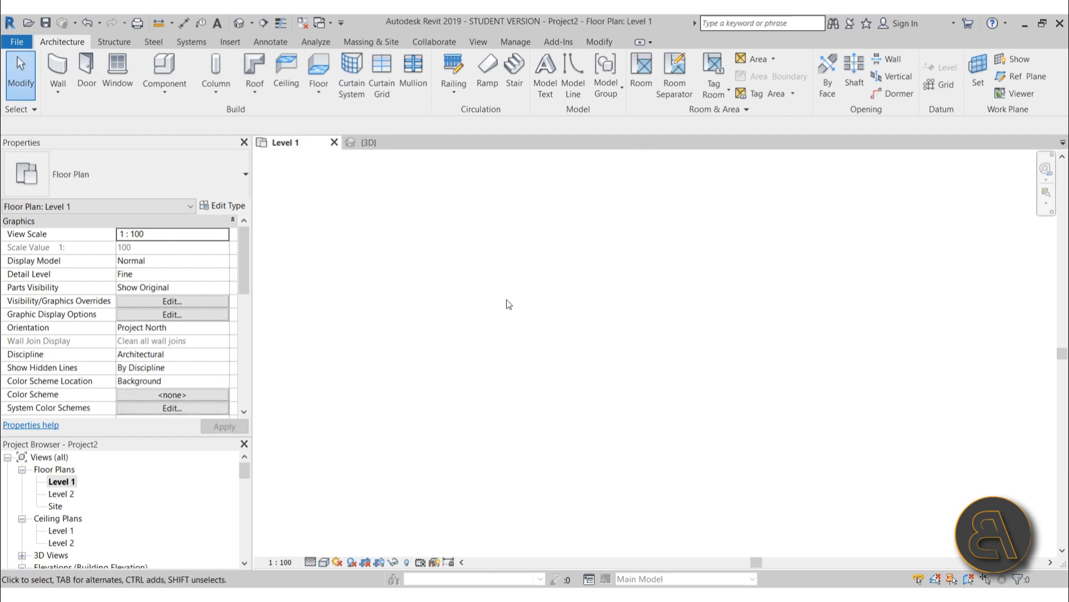
{"action": "left_click", "coordinate": [56, 72]}
{"action": "left_click", "coordinate": [111, 188]}
{"action": "scroll", "coordinate": [113, 363], "scroll_direction": "up", "scroll_amount": 1}
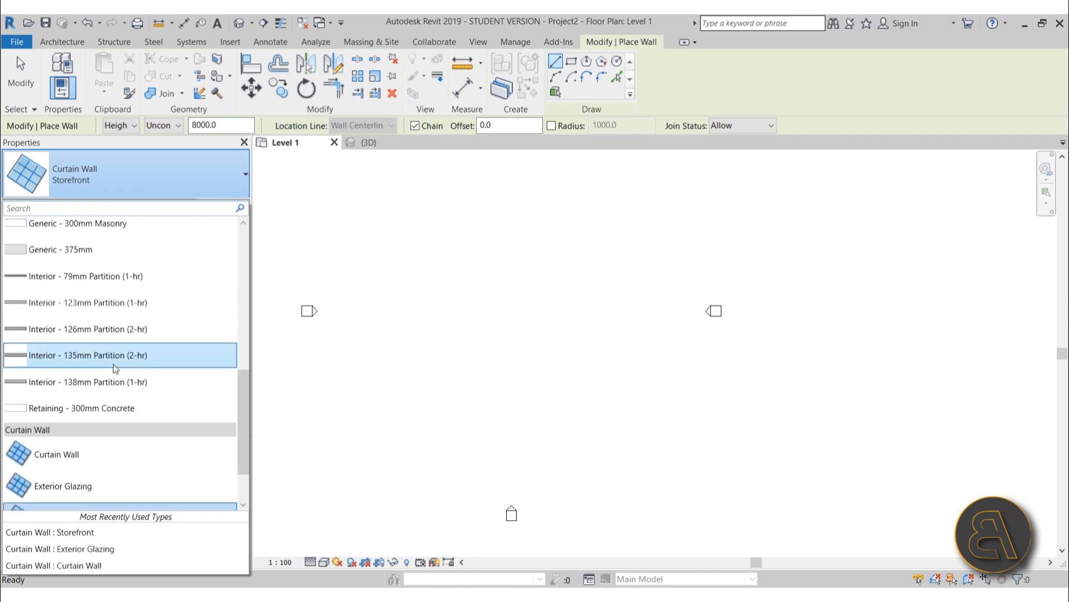
{"action": "scroll", "coordinate": [114, 368], "scroll_direction": "up", "scroll_amount": 5}
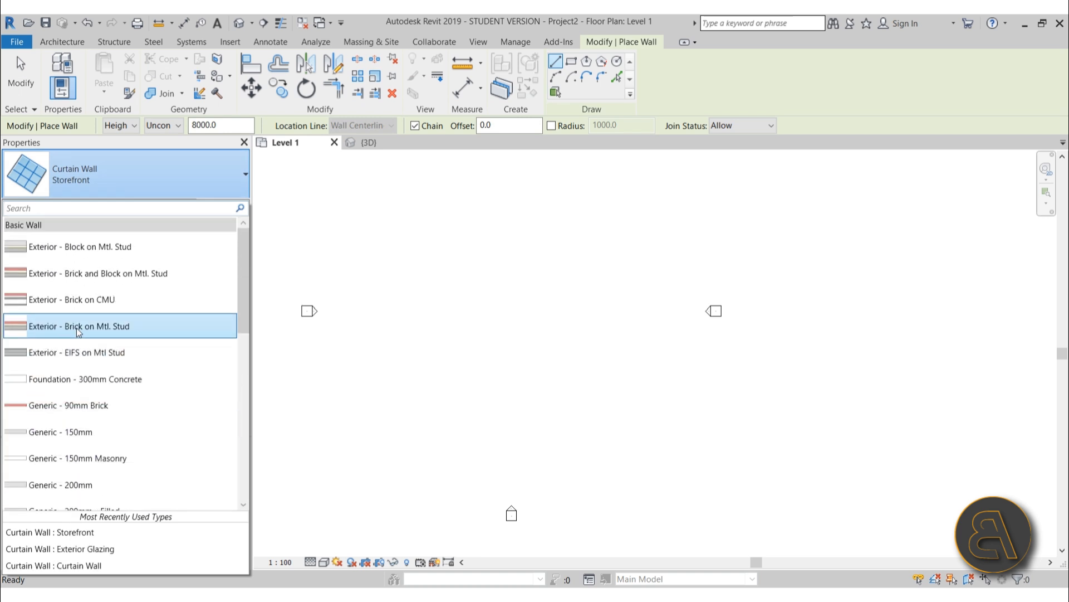
{"action": "left_click", "coordinate": [59, 328]}
{"action": "left_click", "coordinate": [438, 309]}
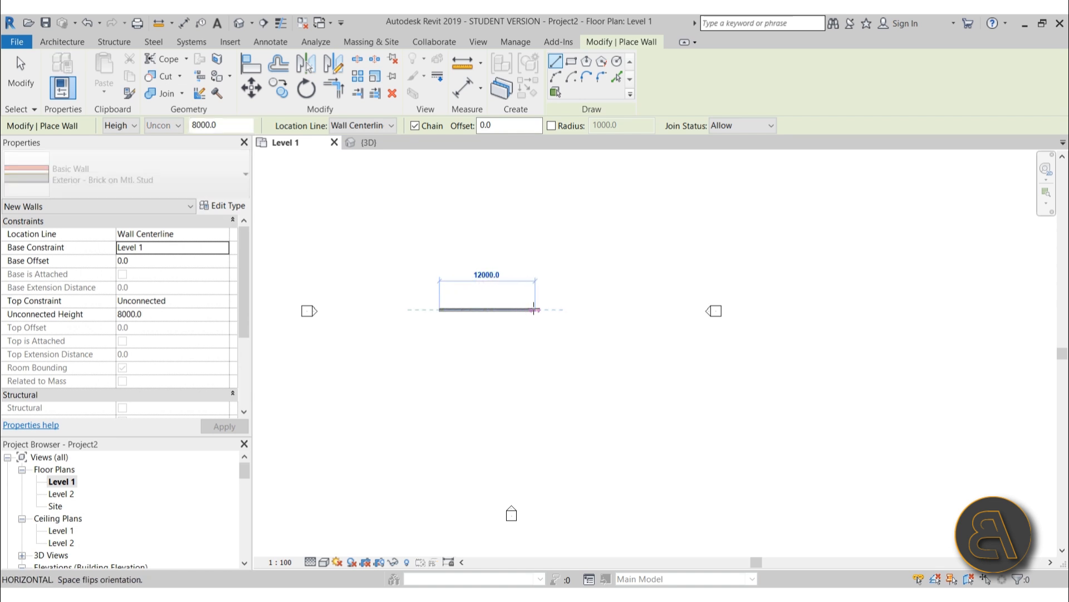
{"action": "left_click", "coordinate": [551, 310]}
{"action": "key", "text": "Escape"}
{"action": "key", "text": "Escape"}
{"action": "scroll", "coordinate": [471, 323], "scroll_direction": "up", "scroll_amount": 4}
{"action": "left_click", "coordinate": [468, 306]}
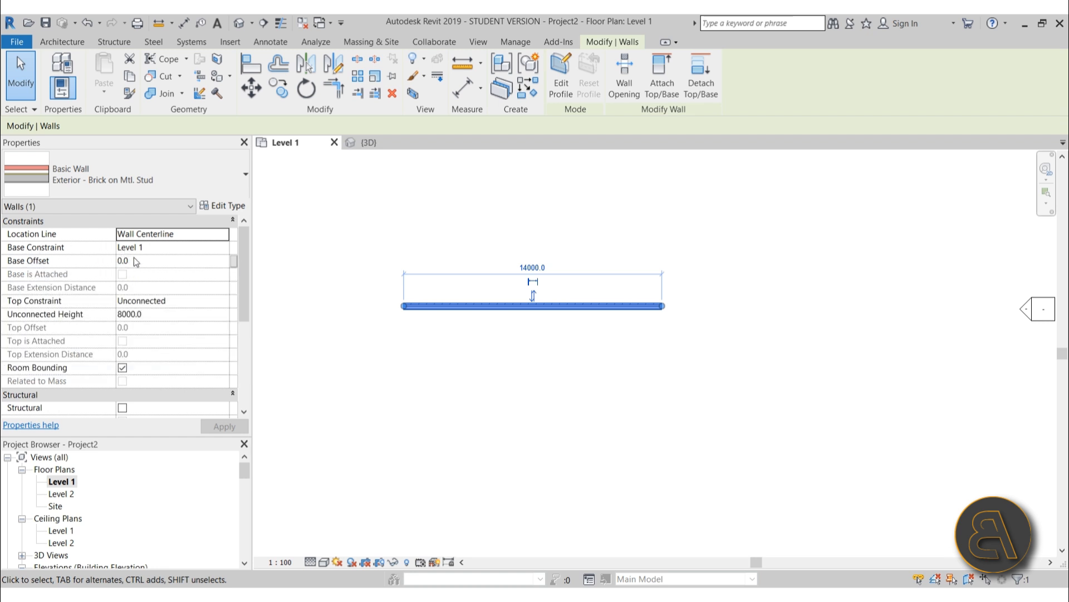
Set the brick wall's Top Constraint to Up to level: Level 2 and inspect its brick face in the 3D view
{"action": "left_click", "coordinate": [215, 303]}
{"action": "left_click", "coordinate": [226, 301]}
{"action": "left_click", "coordinate": [175, 338]}
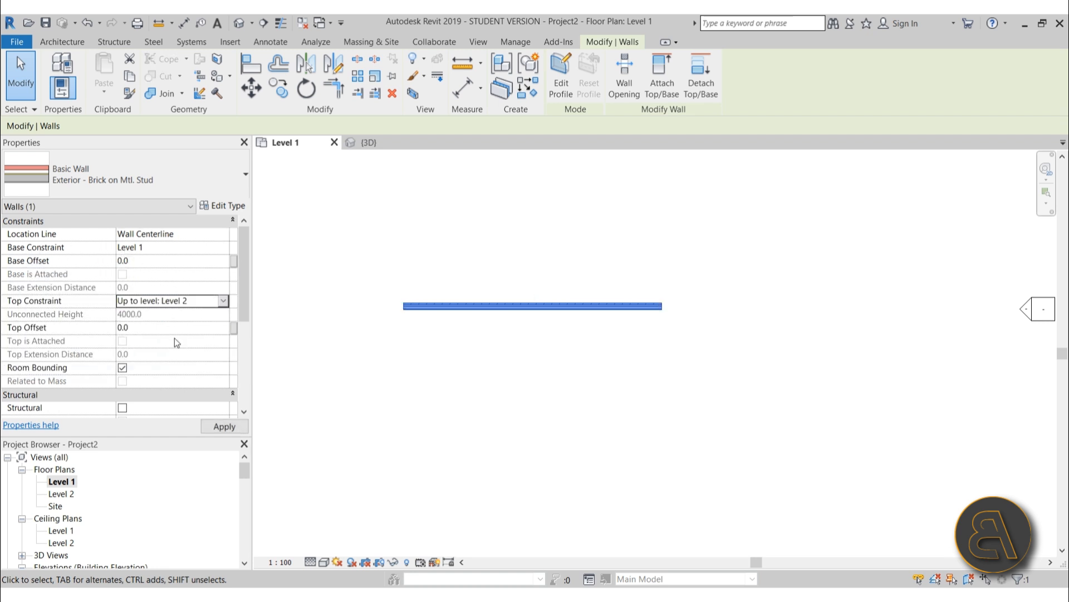
{"action": "left_click", "coordinate": [495, 352]}
{"action": "scroll", "coordinate": [488, 292], "scroll_direction": "up", "scroll_amount": 3}
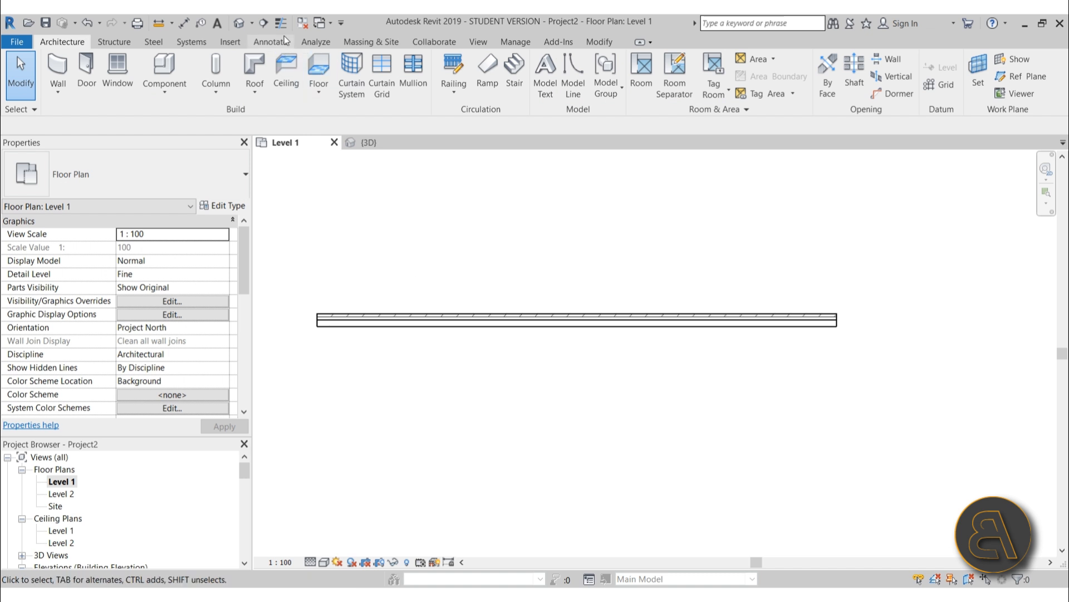
{"action": "left_click", "coordinate": [239, 23]}
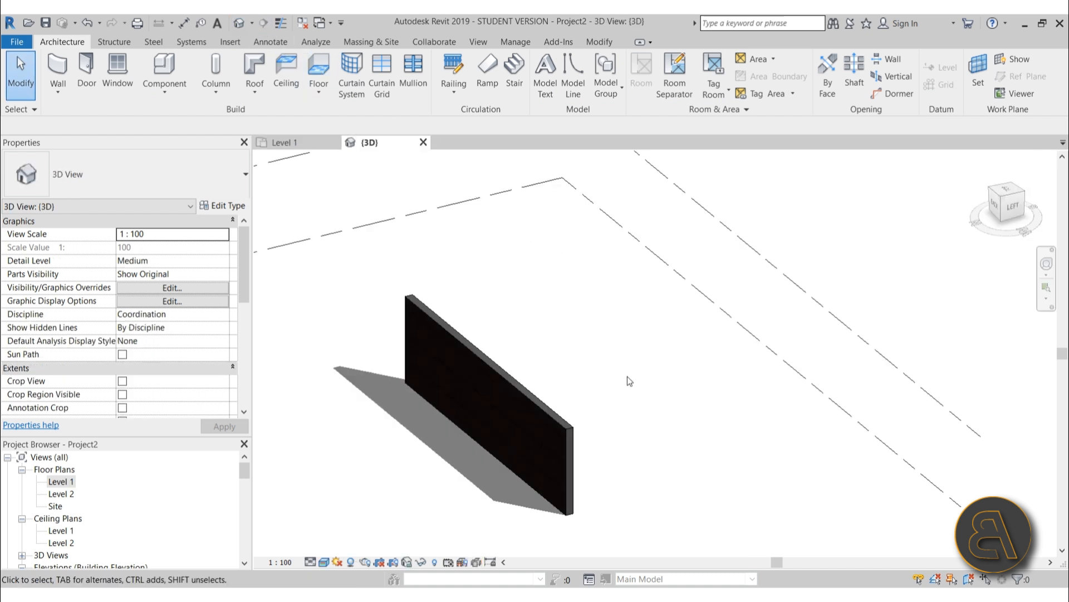
{"action": "middle_click_drag", "start_coordinate": [505, 306], "coordinate": [592, 358], "text": "shift"}
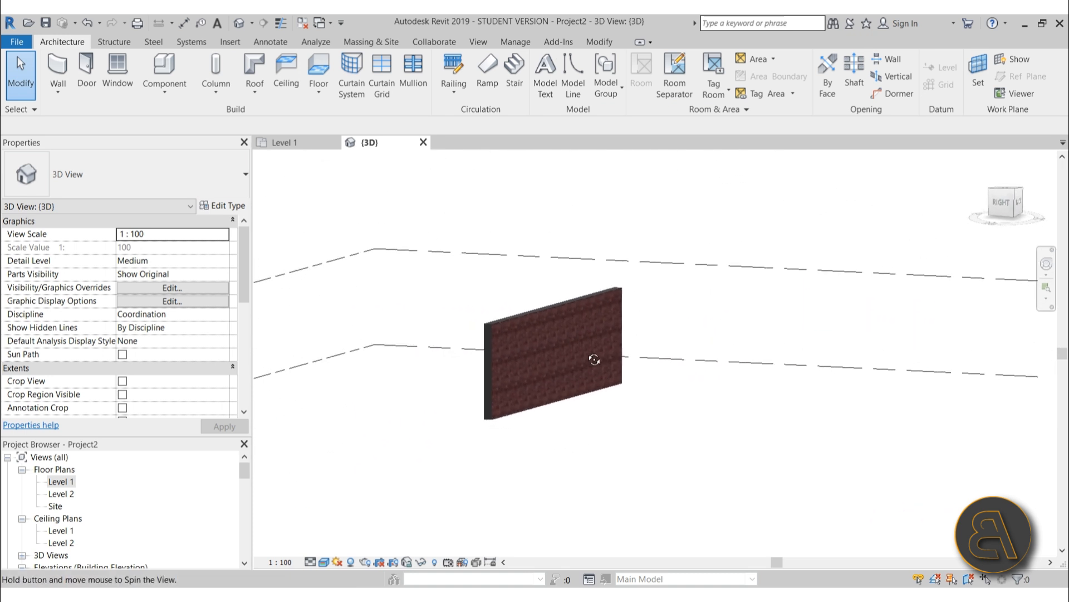
{"action": "scroll", "coordinate": [543, 383], "scroll_direction": "up", "scroll_amount": 3}
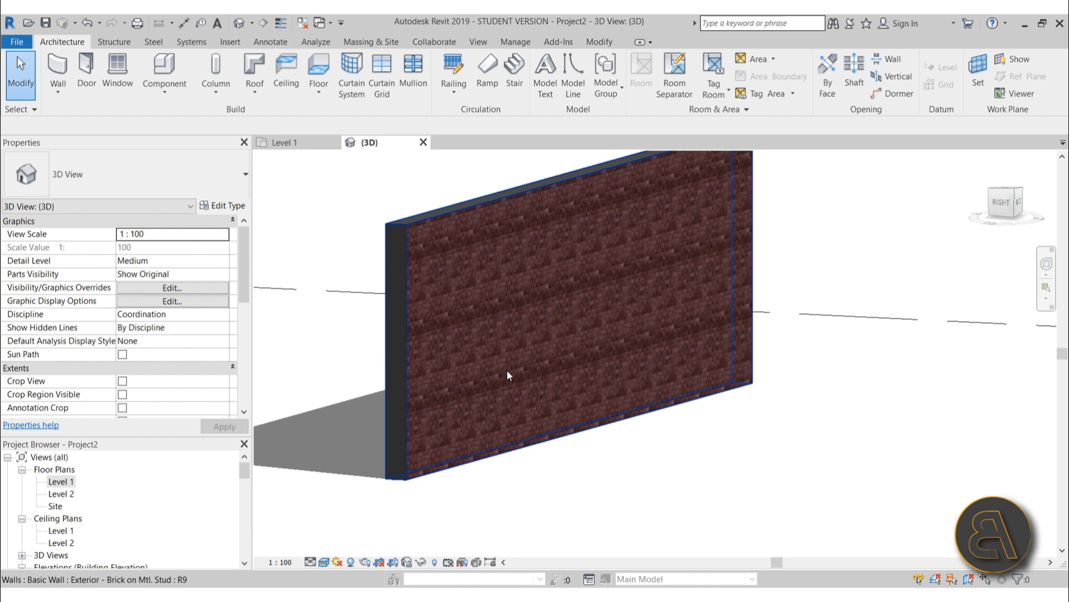
In the Level 1 plan, set up a new Storefront curtain wall up to Level 2 with Base Offset 600 and Top Offset -600
{"action": "double_click", "coordinate": [61, 481]}
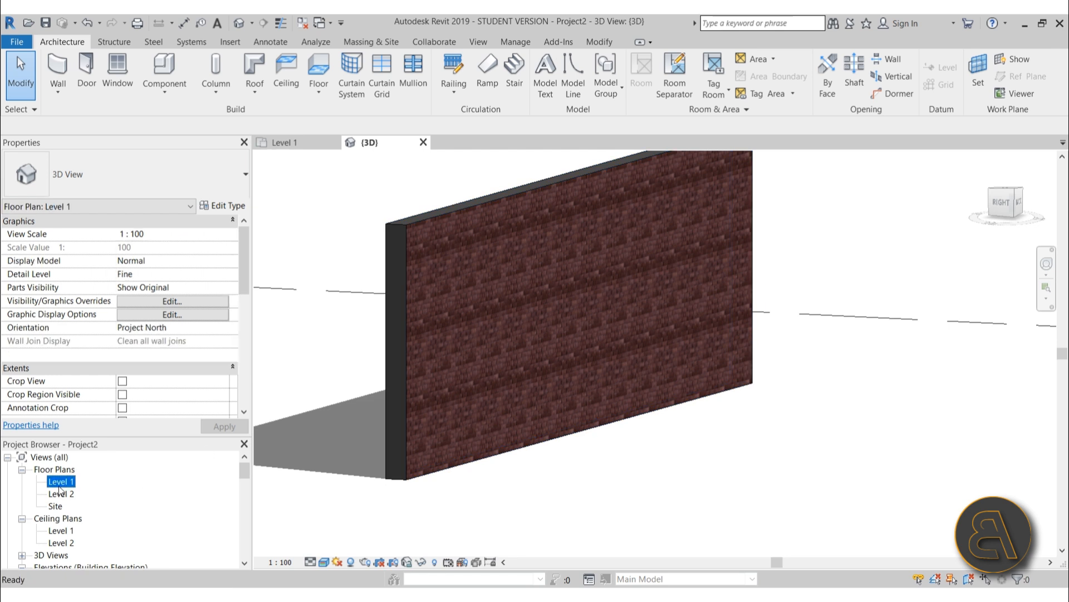
{"action": "left_click", "coordinate": [57, 75]}
{"action": "left_click", "coordinate": [122, 174]}
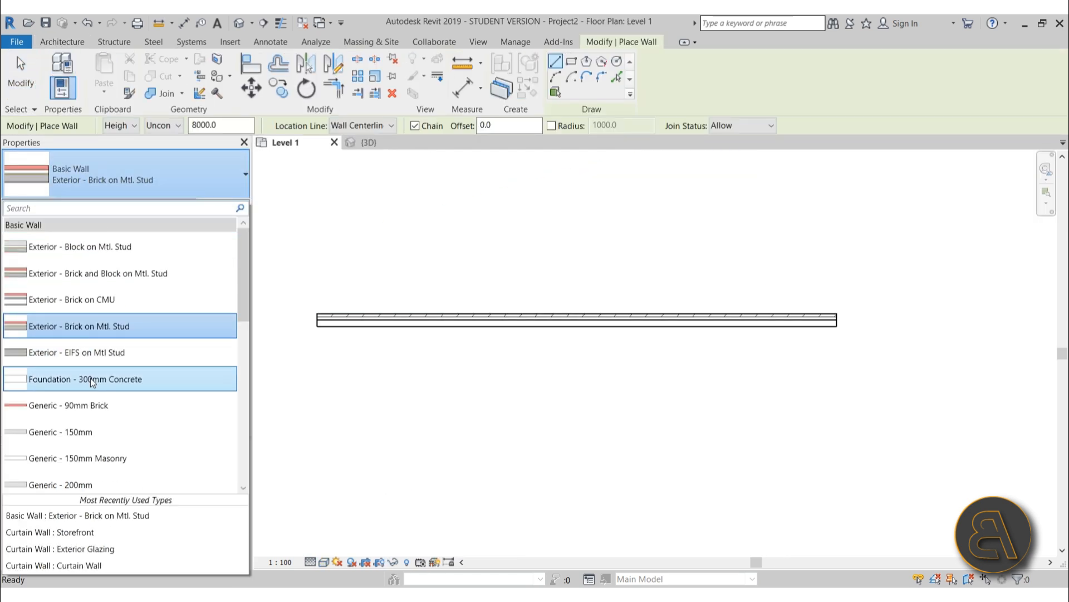
{"action": "scroll", "coordinate": [90, 378], "scroll_direction": "down", "scroll_amount": 2}
{"action": "scroll", "coordinate": [90, 378], "scroll_direction": "down", "scroll_amount": 4}
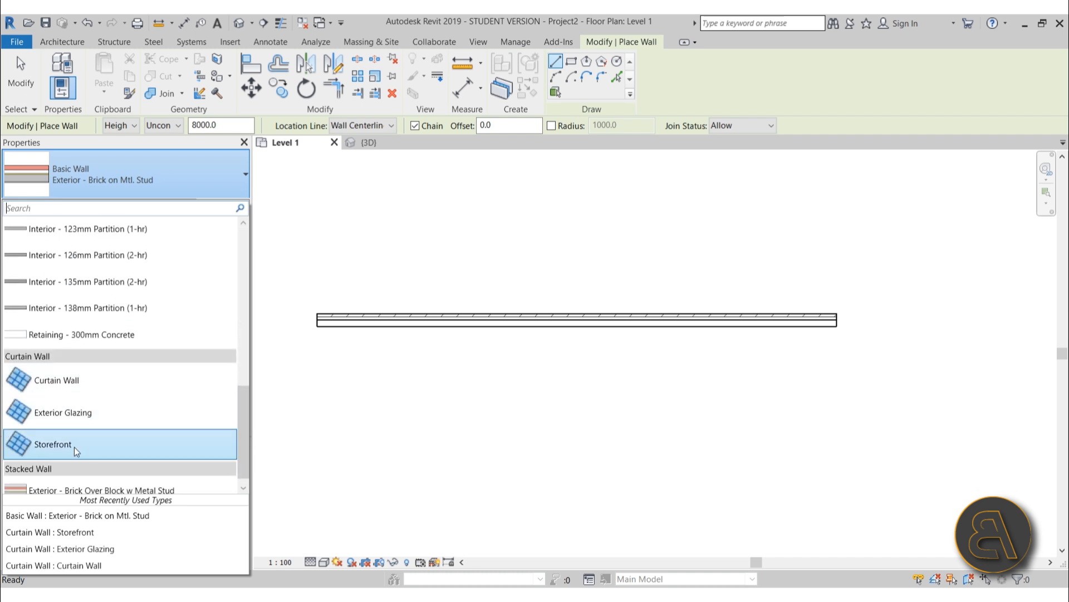
{"action": "left_click", "coordinate": [74, 447]}
{"action": "scroll", "coordinate": [403, 286], "scroll_direction": "up", "scroll_amount": 2}
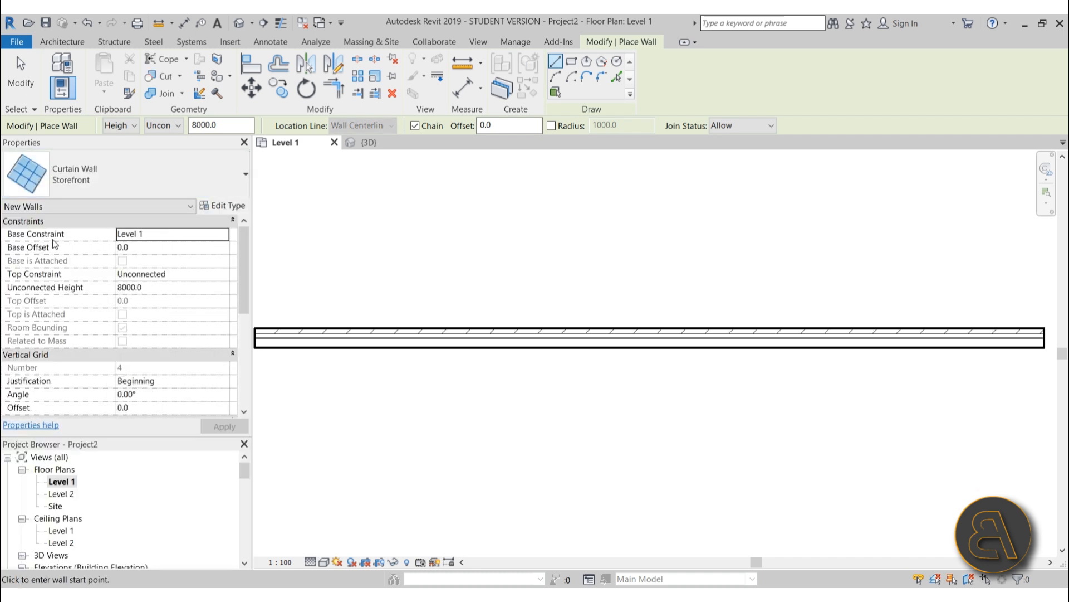
{"action": "left_click", "coordinate": [224, 275]}
{"action": "left_click", "coordinate": [176, 310]}
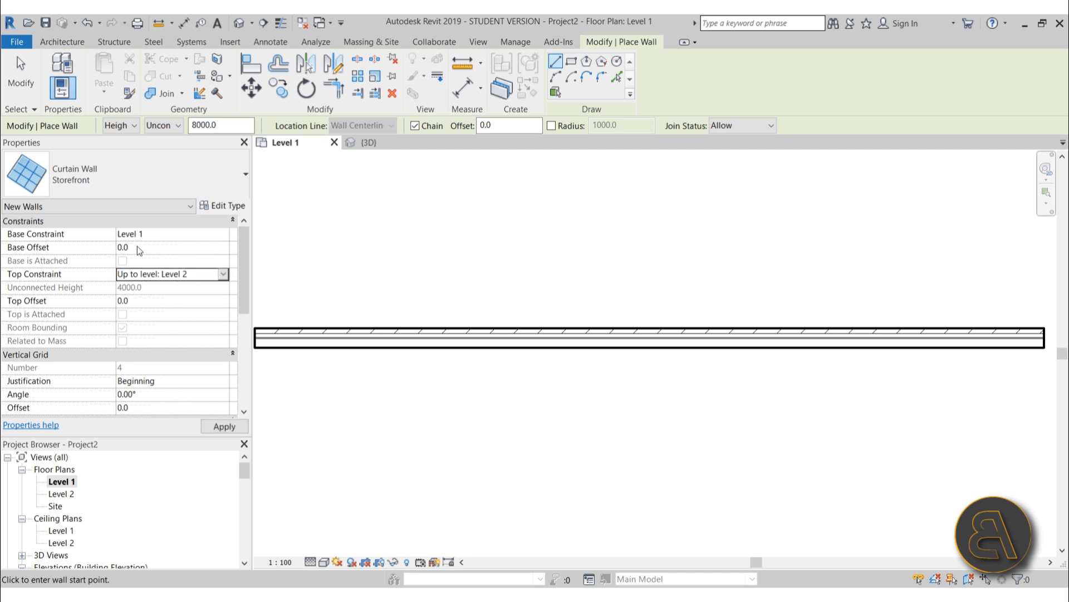
{"action": "left_click", "coordinate": [138, 249]}
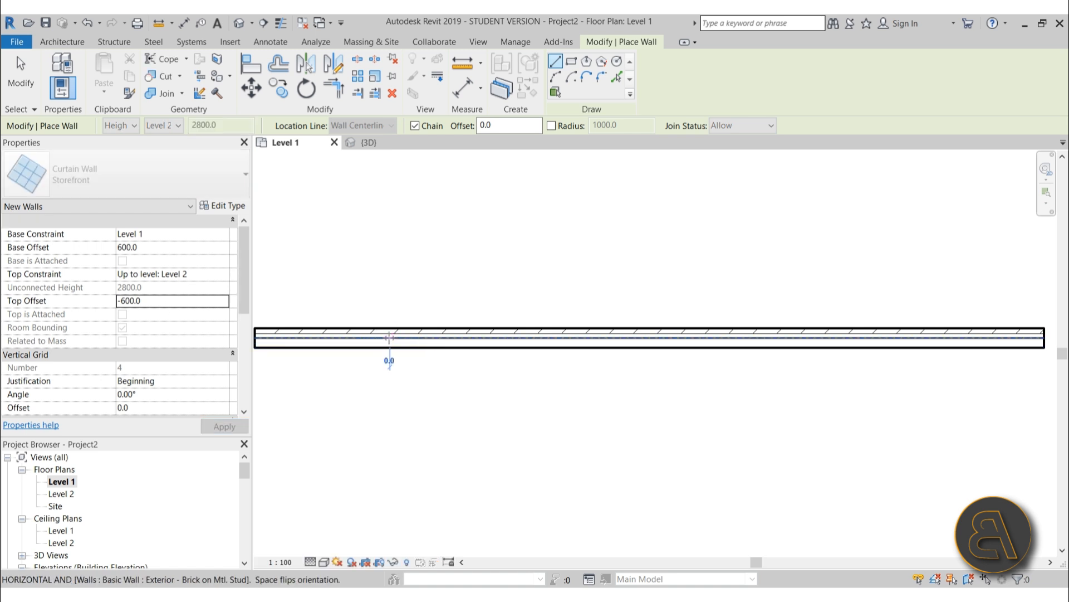
Draw a Storefront wall about 5000 mm long along the brick wall's centerline, about 2400 mm from its end, and inspect it in 3D
{"action": "left_click", "coordinate": [390, 337]}
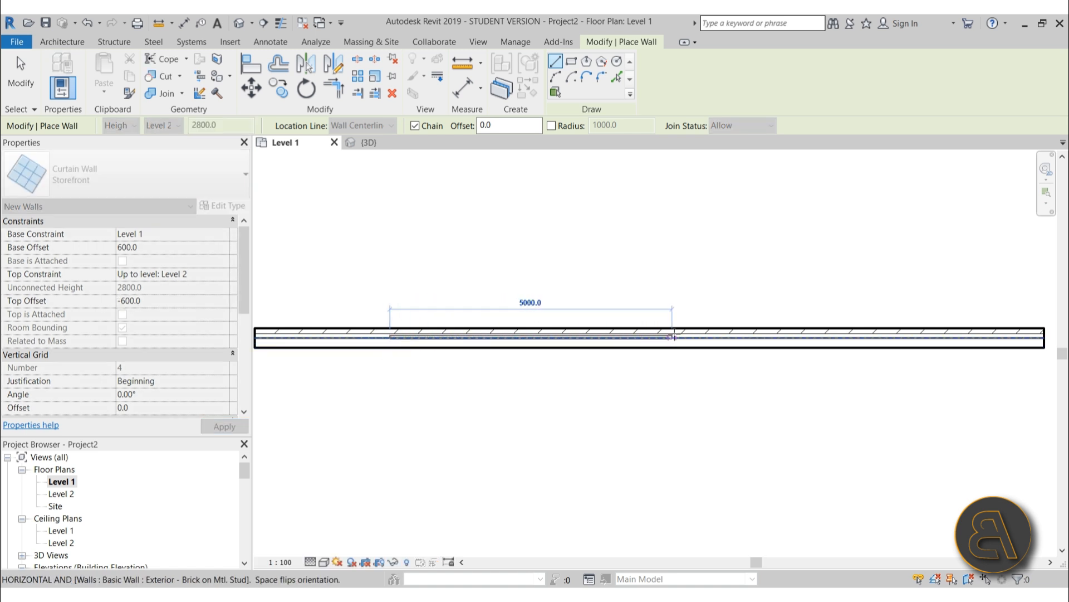
{"action": "left_click", "coordinate": [673, 337]}
{"action": "key", "text": "Escape"}
{"action": "key", "text": "Escape"}
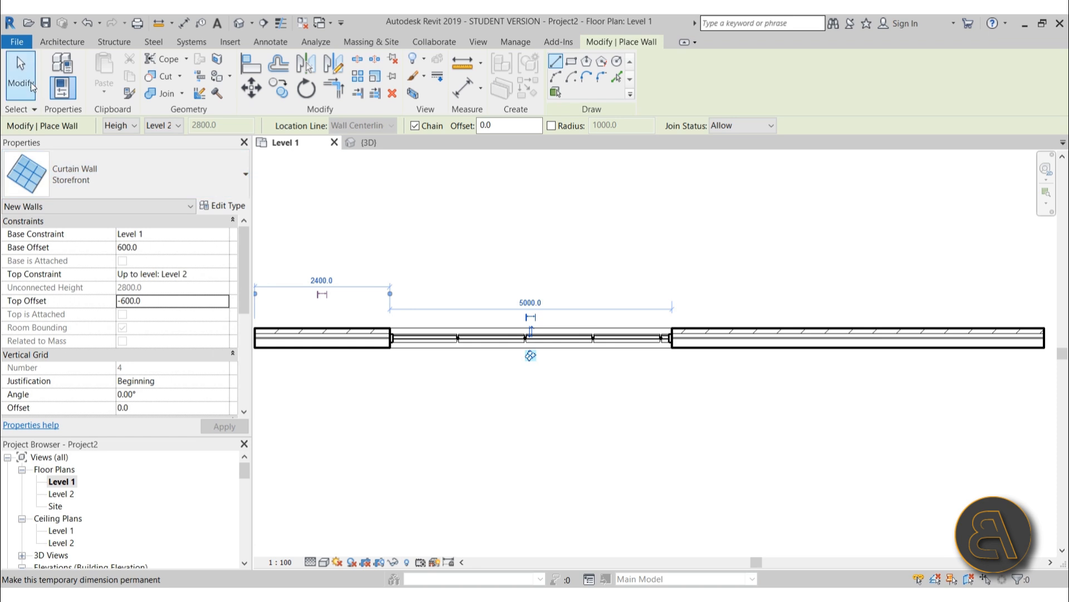
{"action": "left_click", "coordinate": [240, 26]}
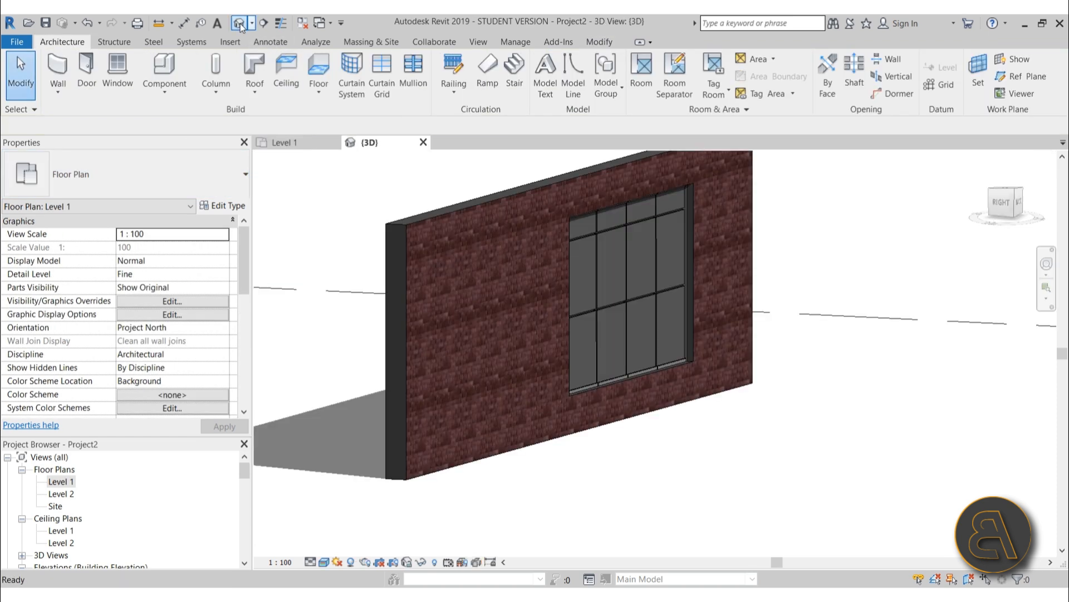
{"action": "middle_click_drag", "start_coordinate": [783, 425], "coordinate": [752, 453], "text": "shift"}
{"action": "scroll", "coordinate": [673, 370], "scroll_direction": "up", "scroll_amount": 5}
{"action": "scroll", "coordinate": [693, 385], "scroll_direction": "up", "scroll_amount": 3}
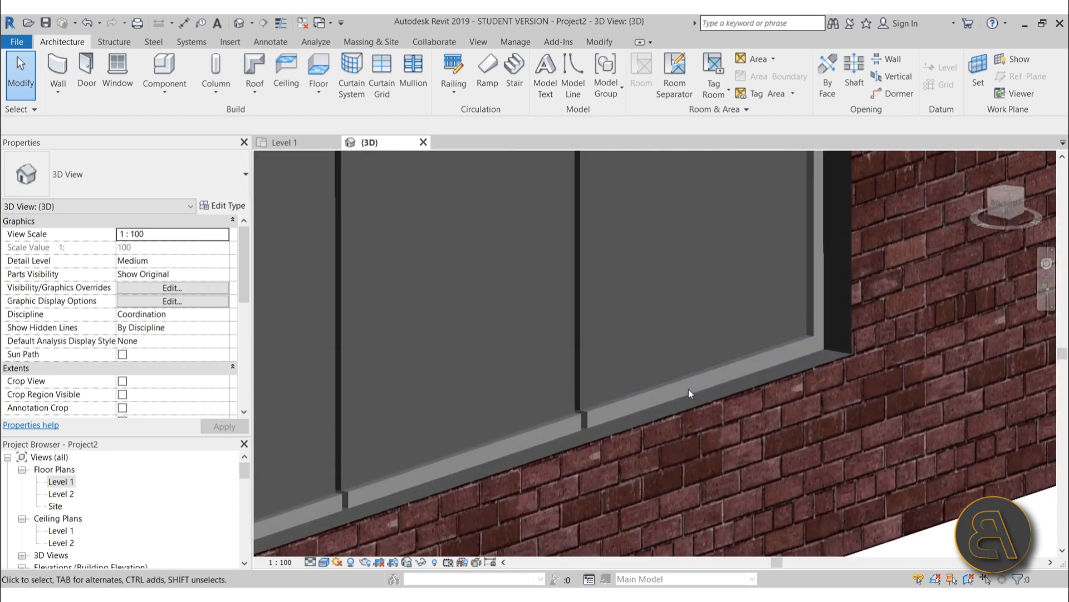
{"action": "scroll", "coordinate": [766, 345], "scroll_direction": "down", "scroll_amount": 3}
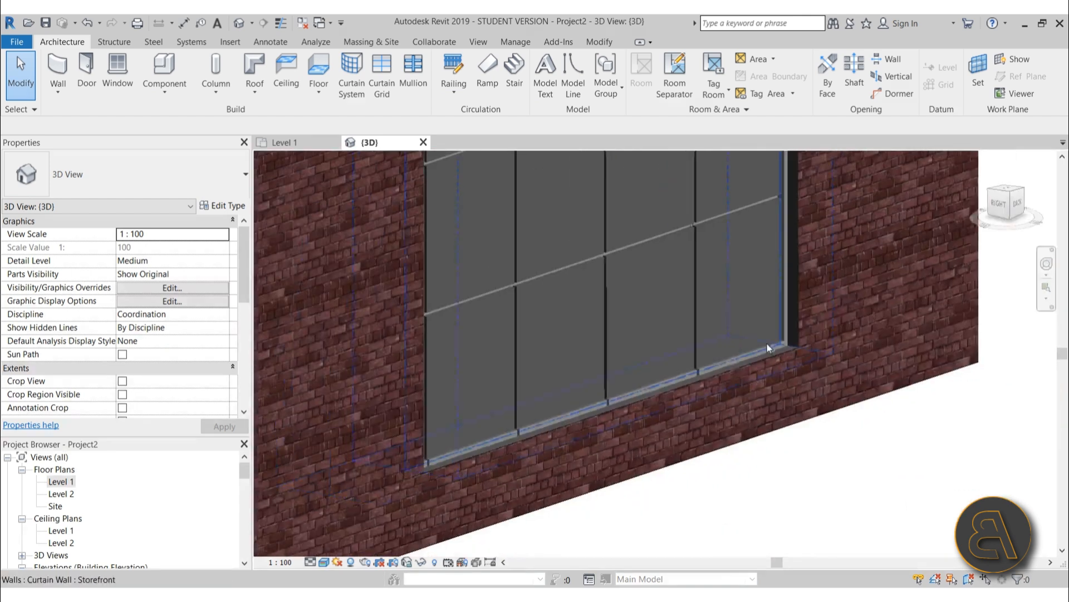
Set the Storefront type's Curtain Panel to System Panel : Glazed
{"action": "left_click", "coordinate": [789, 310]}
{"action": "scroll", "coordinate": [789, 309], "scroll_direction": "down", "scroll_amount": 4}
{"action": "scroll", "coordinate": [612, 299], "scroll_direction": "up", "scroll_amount": 2}
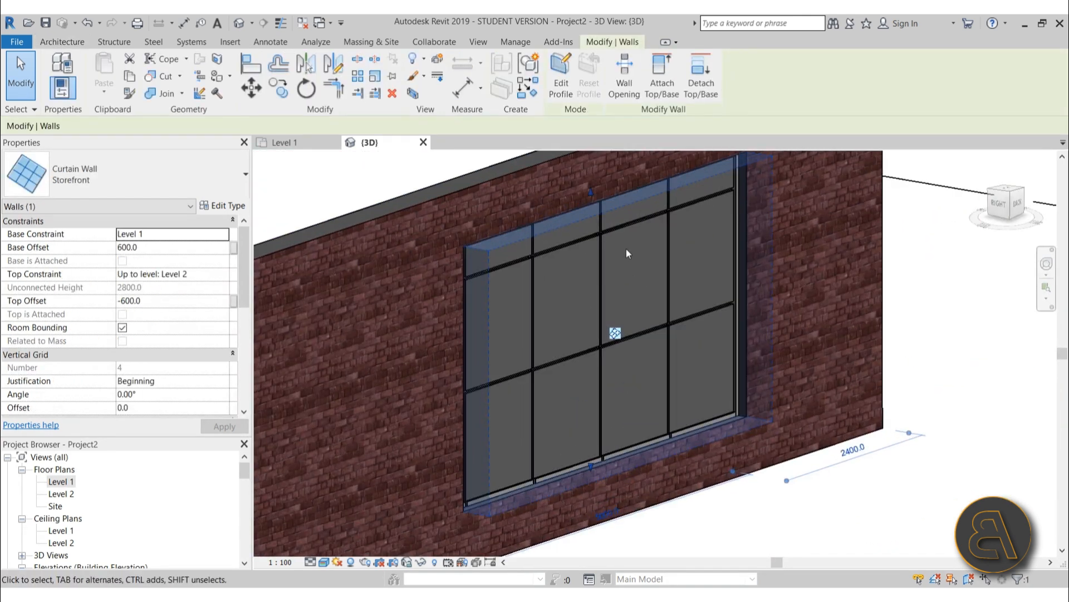
{"action": "middle_click_drag", "start_coordinate": [596, 282], "coordinate": [585, 249], "text": "shift"}
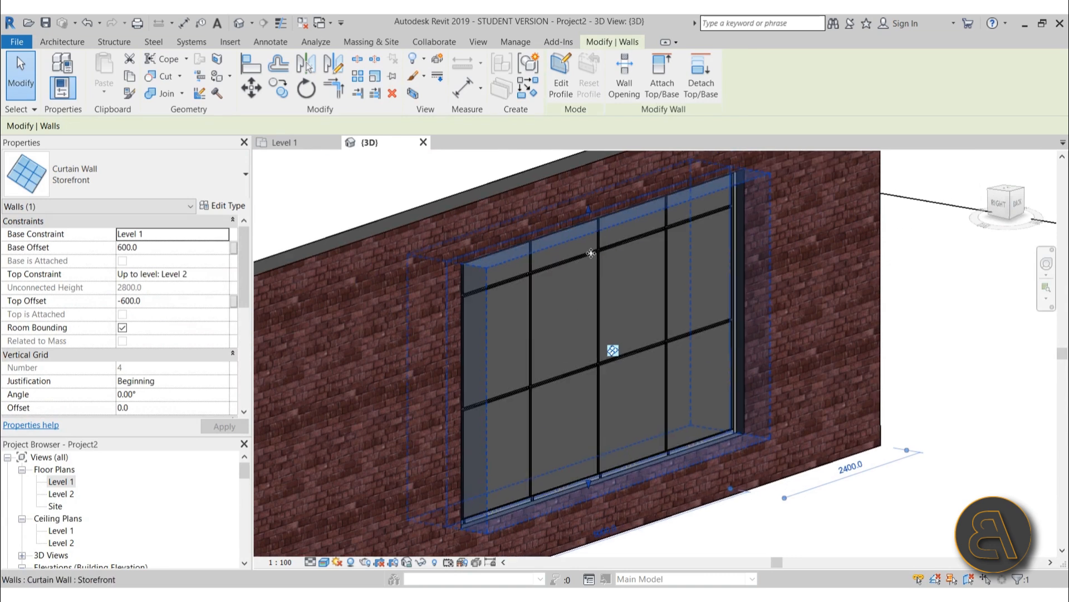
{"action": "left_click", "coordinate": [228, 207]}
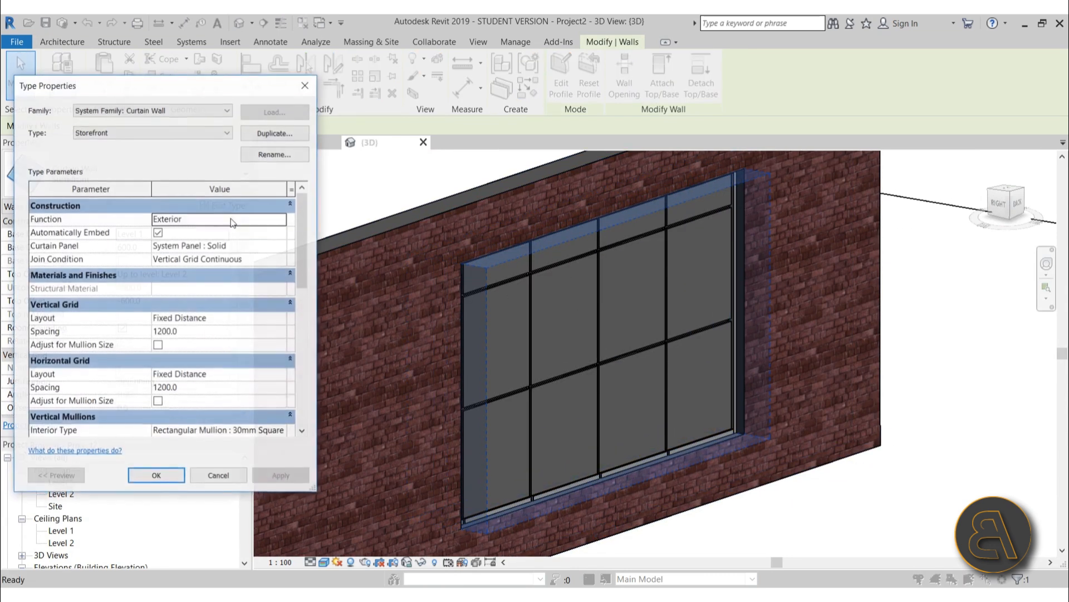
{"action": "left_click", "coordinate": [276, 247]}
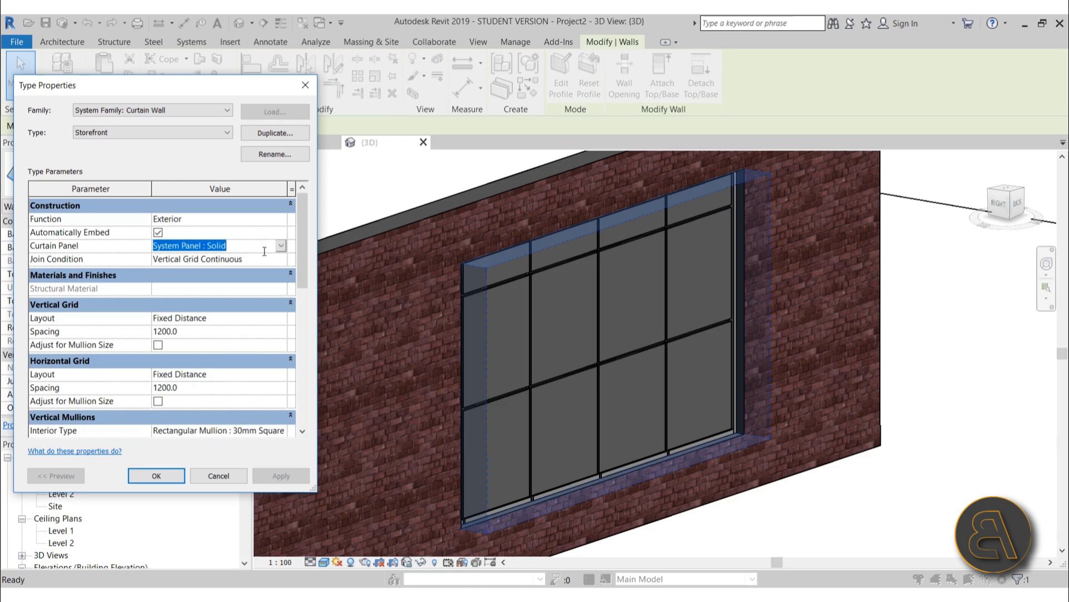
{"action": "left_click", "coordinate": [280, 247]}
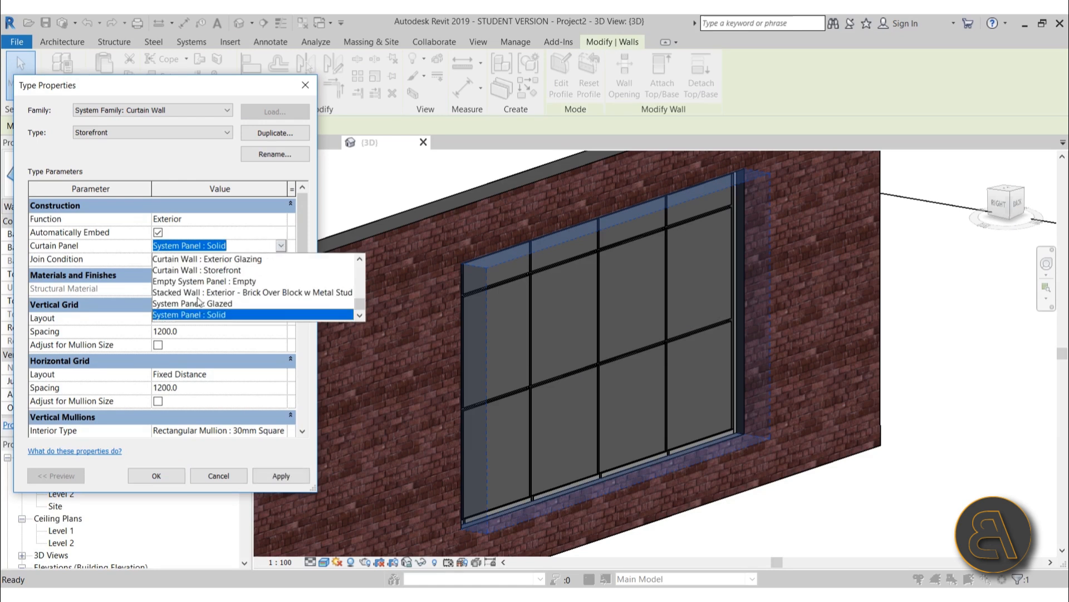
{"action": "left_click", "coordinate": [177, 303]}
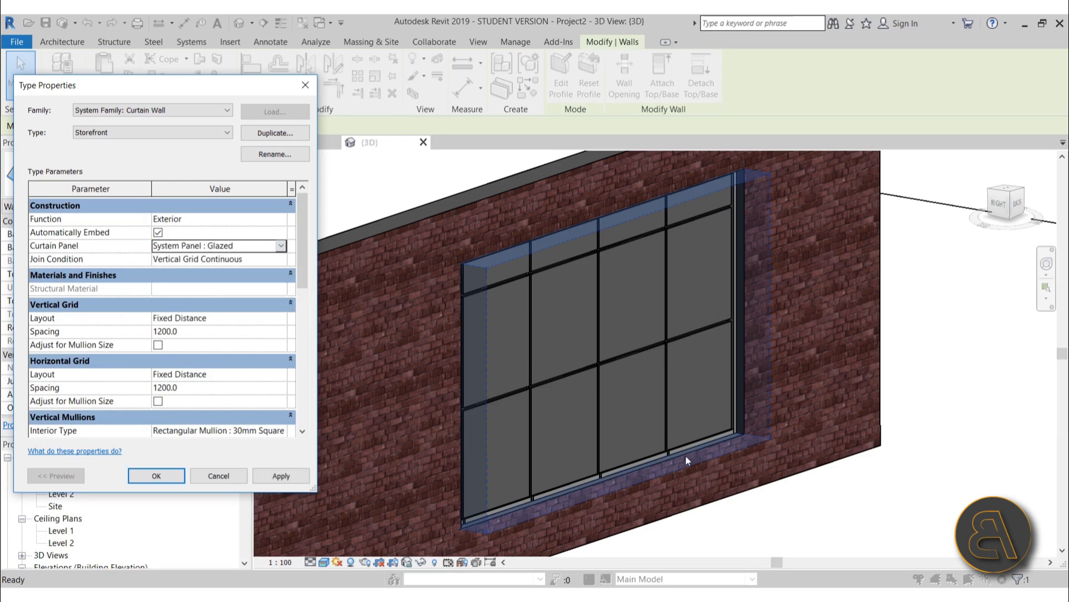
{"action": "left_click", "coordinate": [279, 478]}
{"action": "left_click", "coordinate": [165, 476]}
{"action": "left_click", "coordinate": [356, 201]}
{"action": "scroll", "coordinate": [455, 192], "scroll_direction": "down", "scroll_amount": 1}
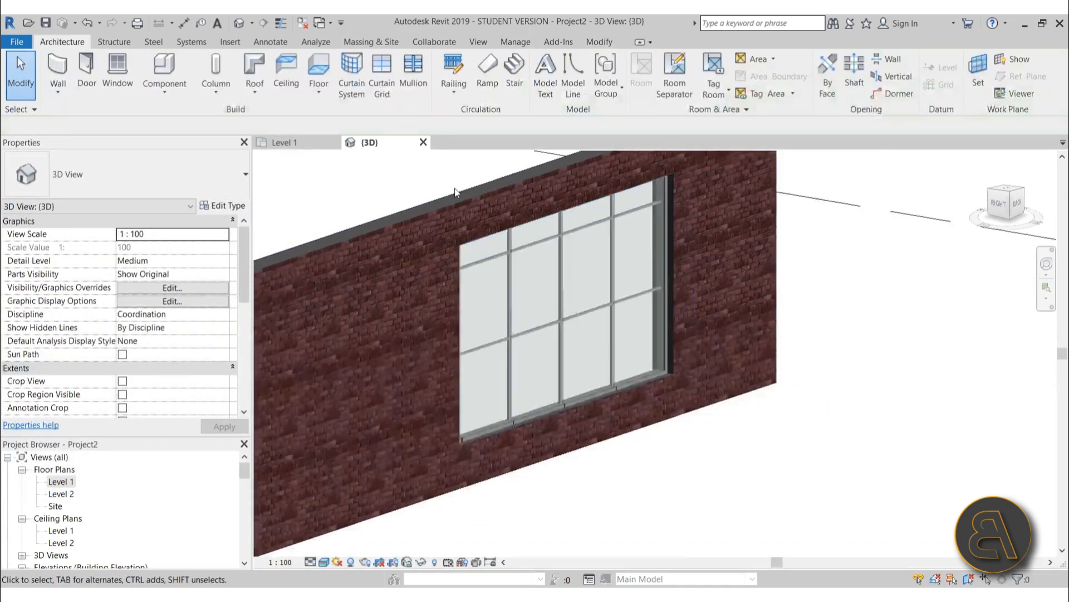
Stretch the storefront's base down by eye to about the bottom edge of the brick wall
{"action": "middle_click_drag", "start_coordinate": [455, 192], "coordinate": [573, 368], "text": "shift"}
{"action": "scroll", "coordinate": [499, 327], "scroll_direction": "up", "scroll_amount": 1}
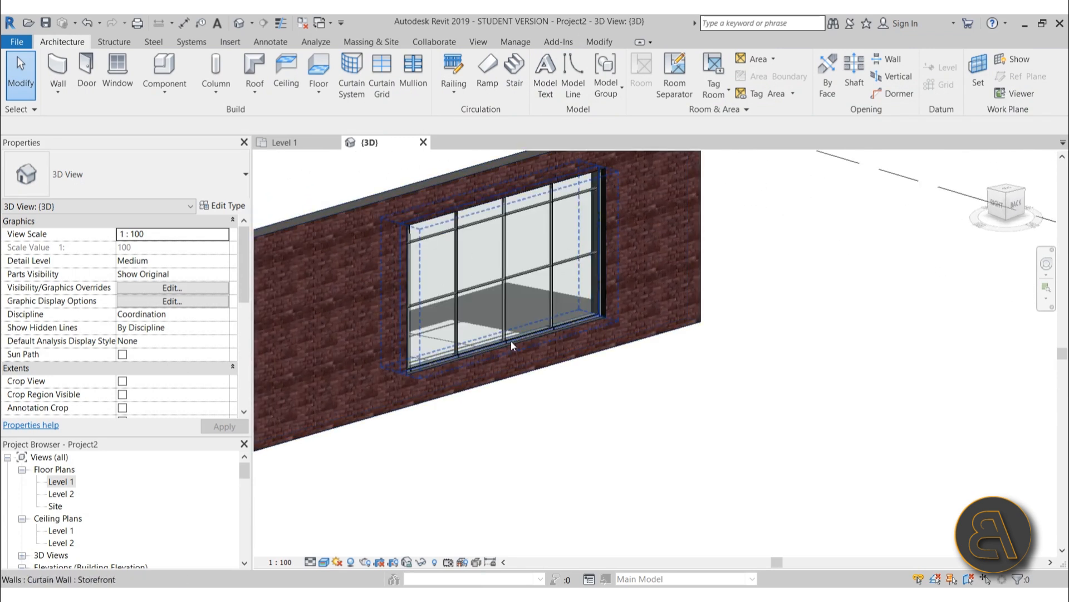
{"action": "left_click", "coordinate": [511, 340]}
{"action": "scroll", "coordinate": [501, 359], "scroll_direction": "up", "scroll_amount": 2}
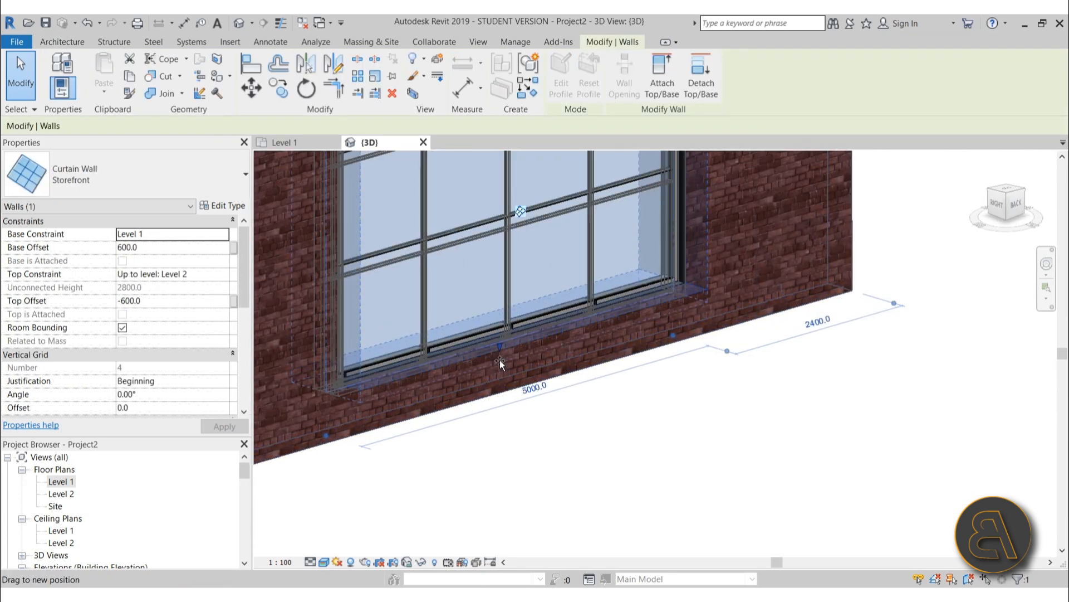
{"action": "left_click_drag", "start_coordinate": [500, 367], "coordinate": [500, 394]}
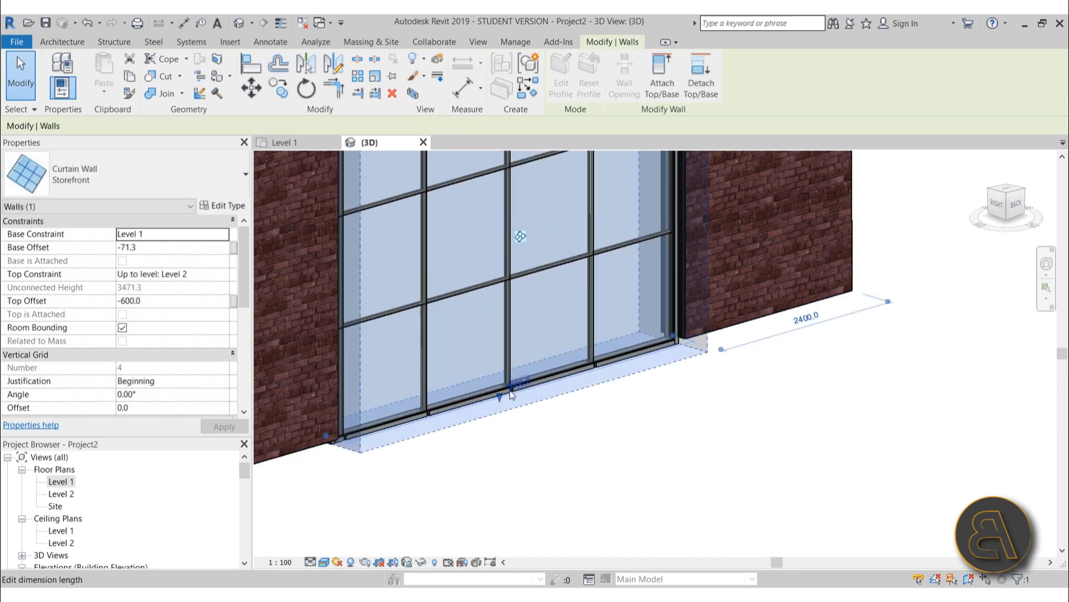
{"action": "left_click", "coordinate": [510, 390]}
{"action": "key", "text": "Escape"}
{"action": "left_click_drag", "start_coordinate": [497, 386], "coordinate": [493, 388]}
{"action": "left_click", "coordinate": [516, 419]}
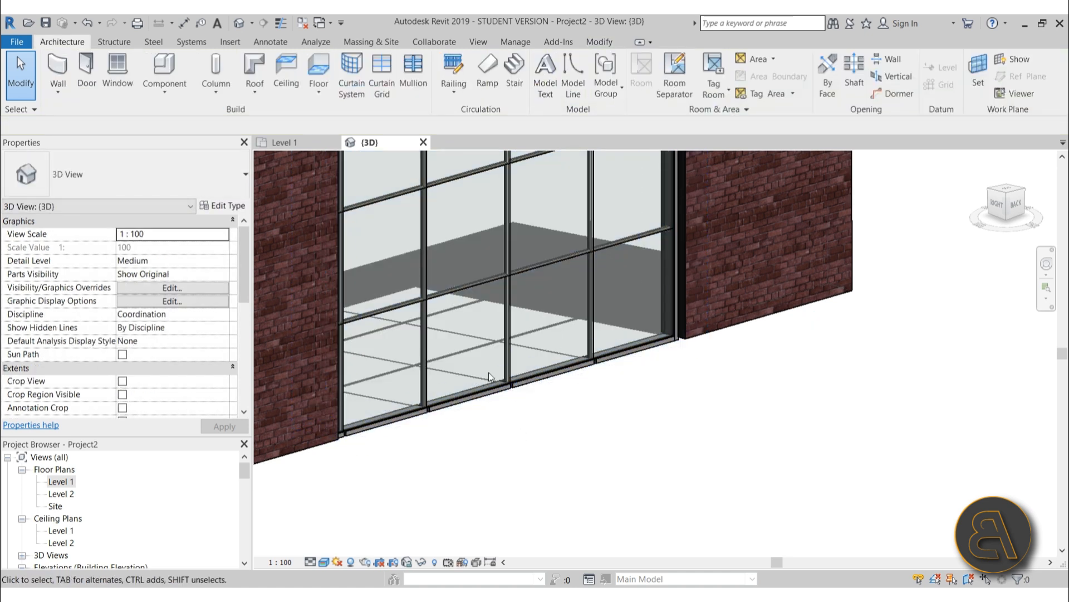
Set the storefront wall's Base Offset to 0
{"action": "left_click", "coordinate": [506, 337]}
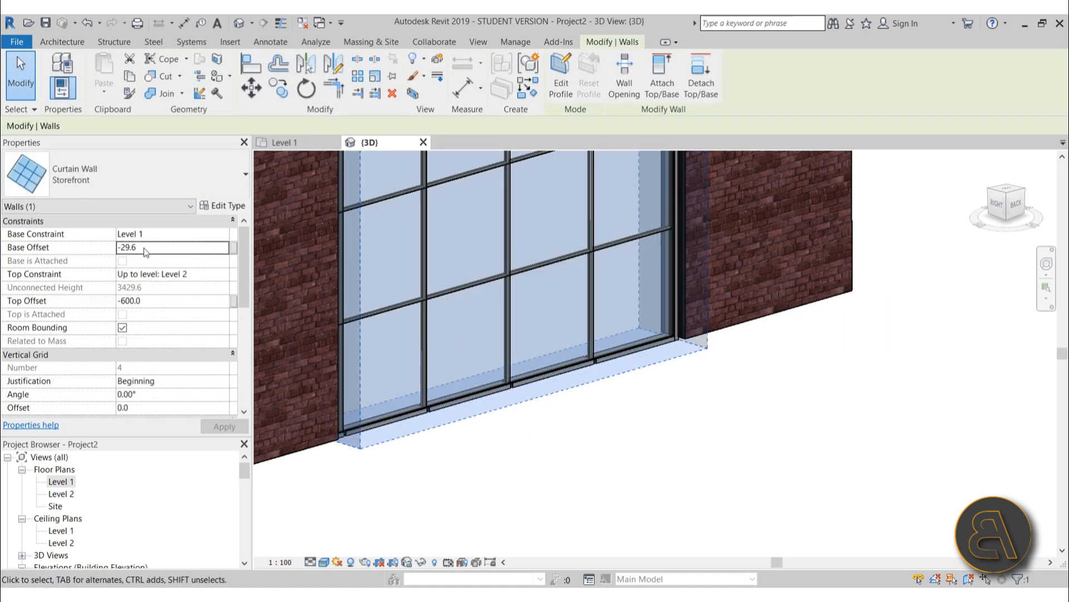
{"action": "left_click", "coordinate": [144, 247]}
{"action": "key", "text": "Return"}
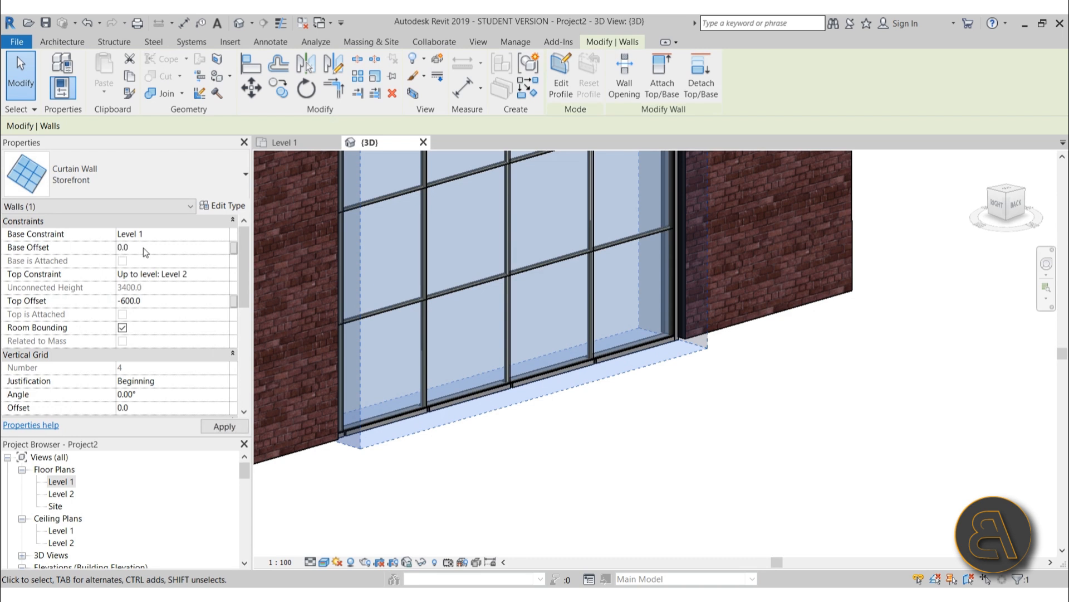
{"action": "left_click", "coordinate": [593, 461]}
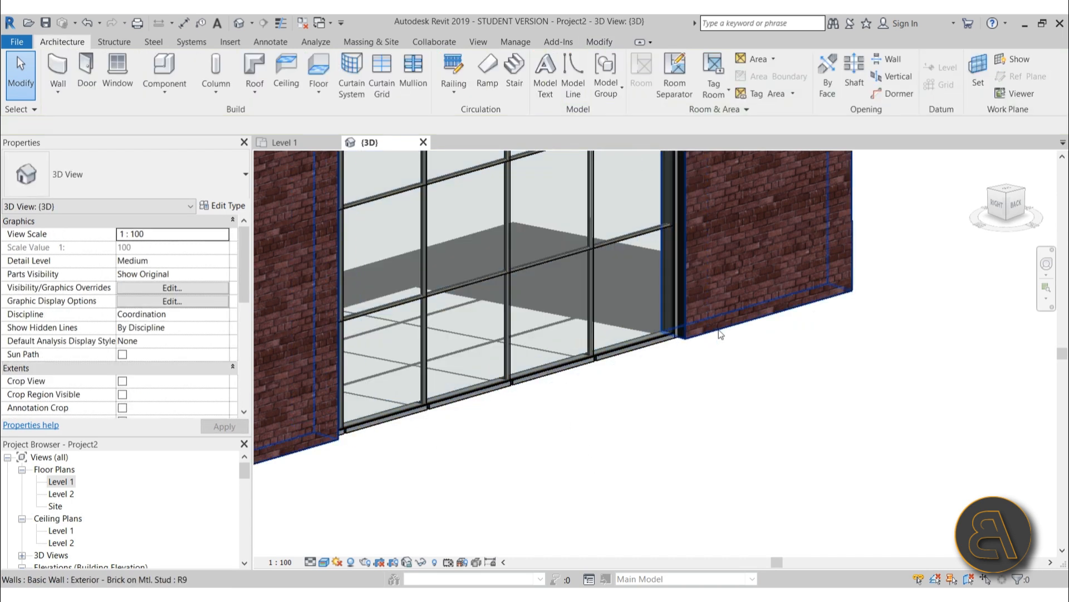
Delete the 50mm x 150mm side mullion segment and the neighbouring 30mm Square vertical mullion segment in the storefront's middle row
{"action": "scroll", "coordinate": [657, 404], "scroll_direction": "down", "scroll_amount": 3}
{"action": "scroll", "coordinate": [655, 323], "scroll_direction": "up", "scroll_amount": 2}
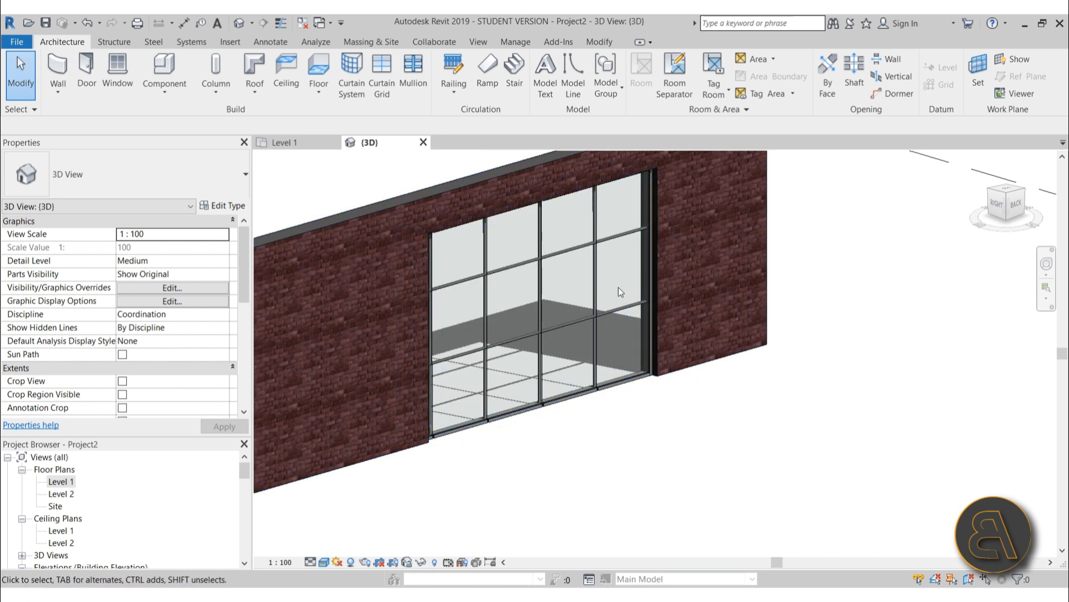
{"action": "scroll", "coordinate": [643, 254], "scroll_direction": "up", "scroll_amount": 3}
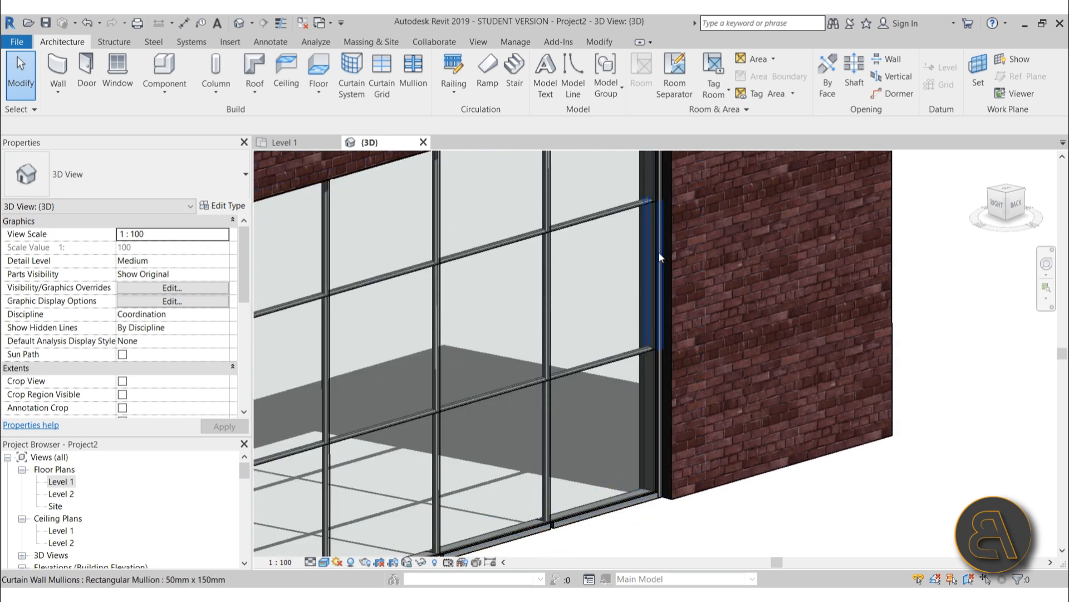
{"action": "left_click", "coordinate": [660, 258]}
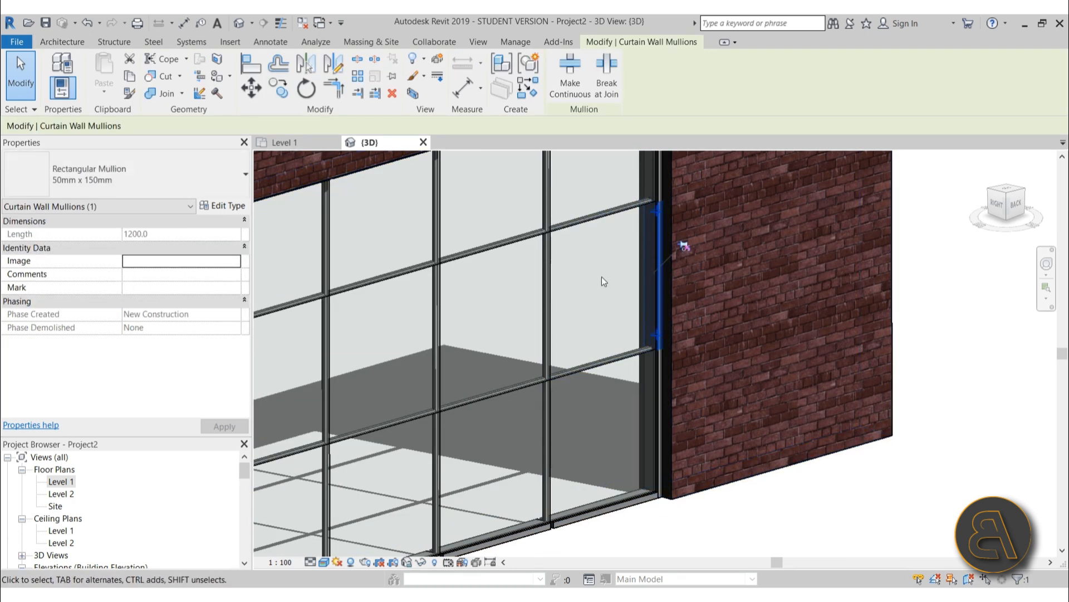
{"action": "key", "text": "Escape"}
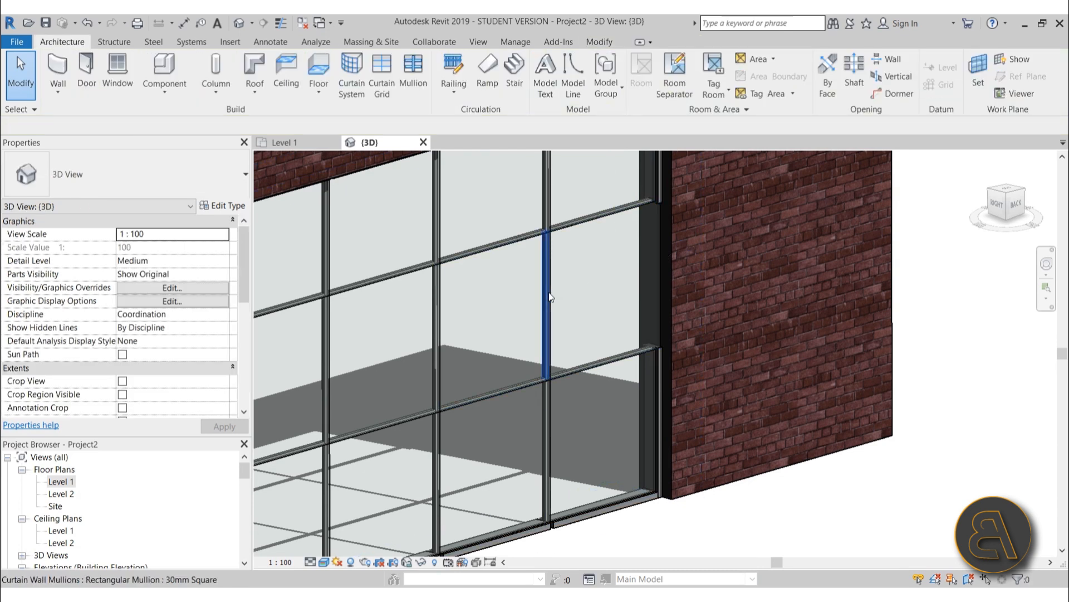
{"action": "left_click", "coordinate": [548, 296]}
{"action": "left_click", "coordinate": [574, 280]}
{"action": "key", "text": "Delete"}
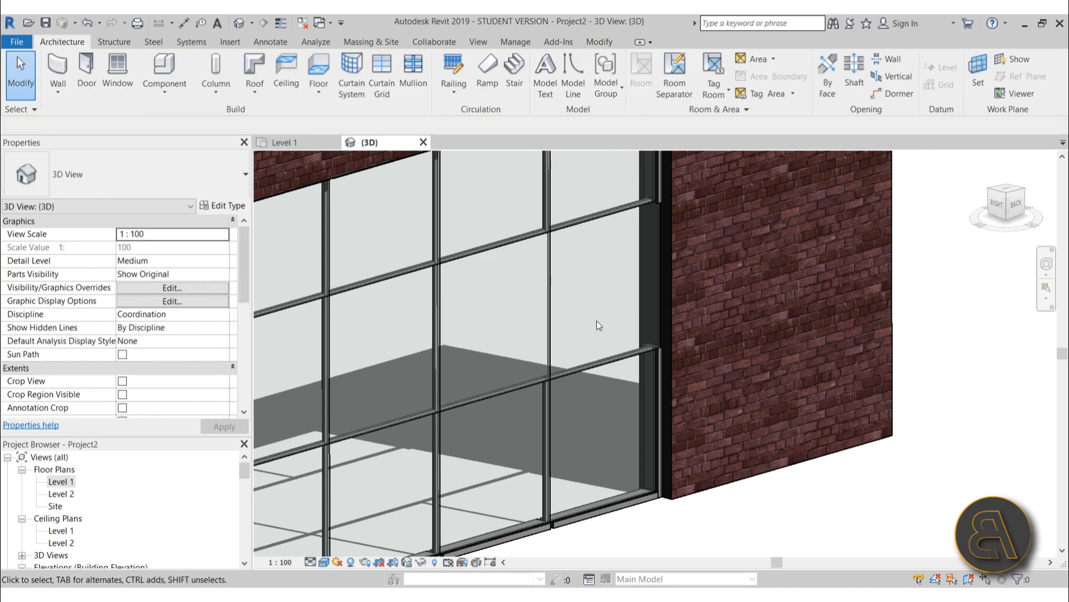
Unpin and delete the next two 30mm Square vertical mullion segments in the storefront's middle row
{"action": "left_click", "coordinate": [436, 323]}
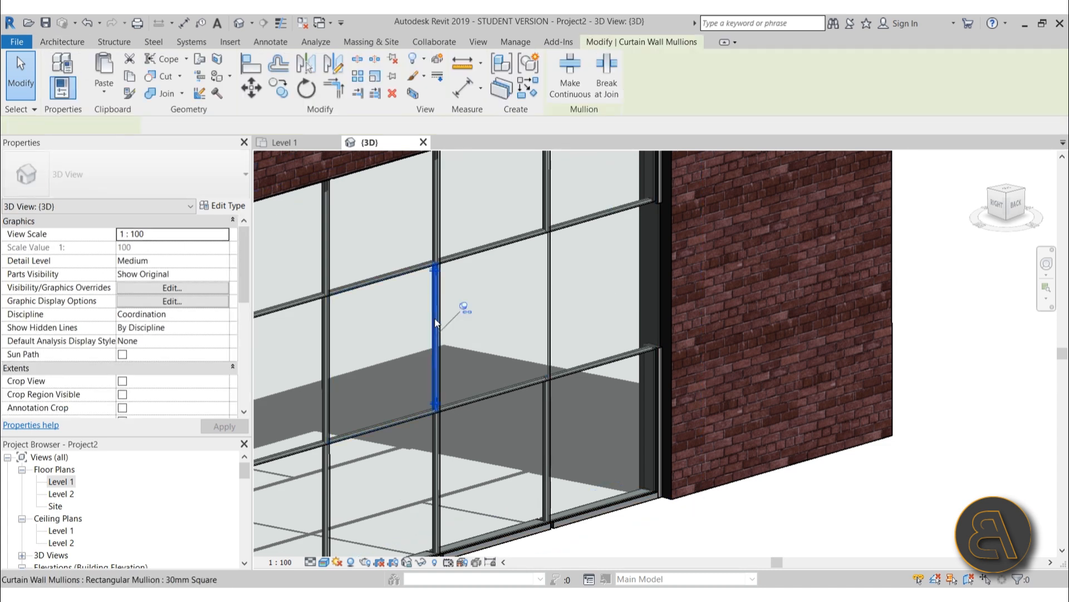
{"action": "left_click", "coordinate": [467, 306]}
{"action": "key", "text": "Delete"}
{"action": "middle_click_drag", "start_coordinate": [497, 302], "coordinate": [618, 266]}
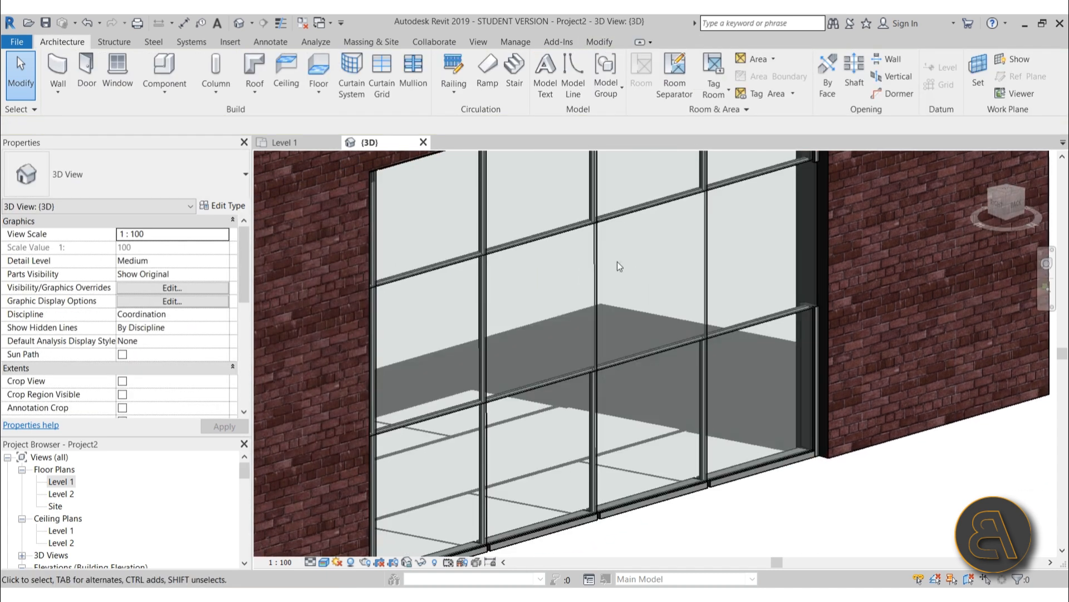
{"action": "key", "text": "Tab"}
{"action": "key", "text": "Tab"}
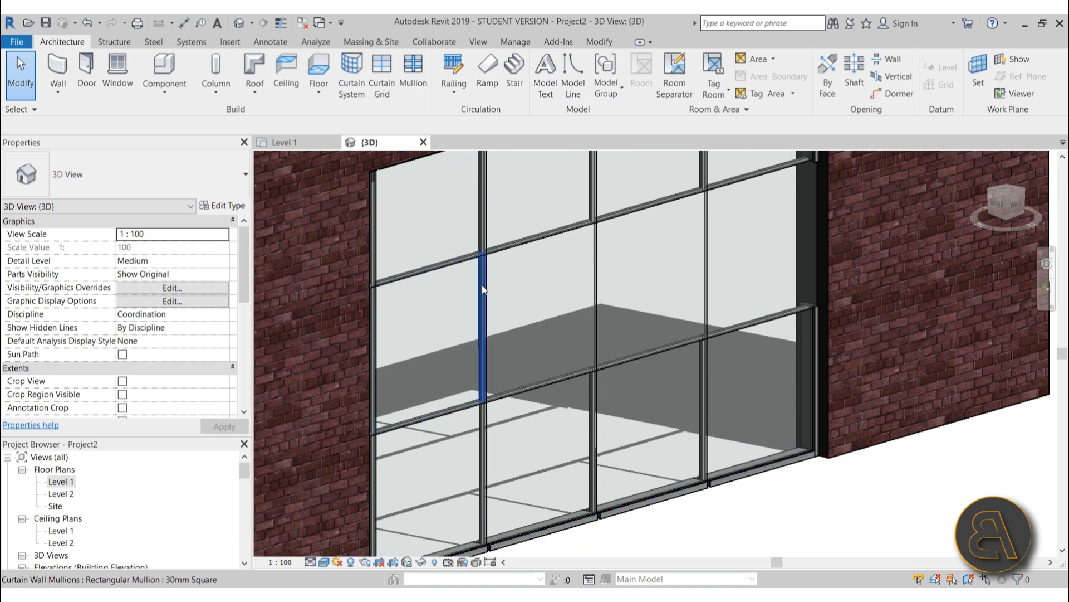
{"action": "left_click", "coordinate": [482, 285]}
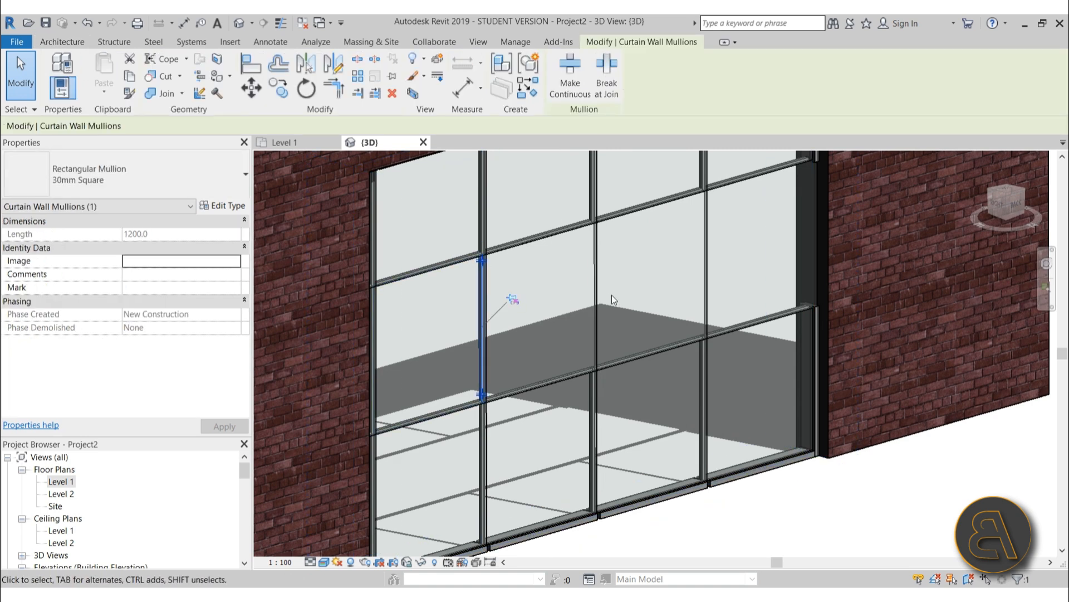
{"action": "key", "text": "Delete"}
{"action": "scroll", "coordinate": [568, 301], "scroll_direction": "down", "scroll_amount": 4}
{"action": "scroll", "coordinate": [474, 301], "scroll_direction": "up", "scroll_amount": 2}
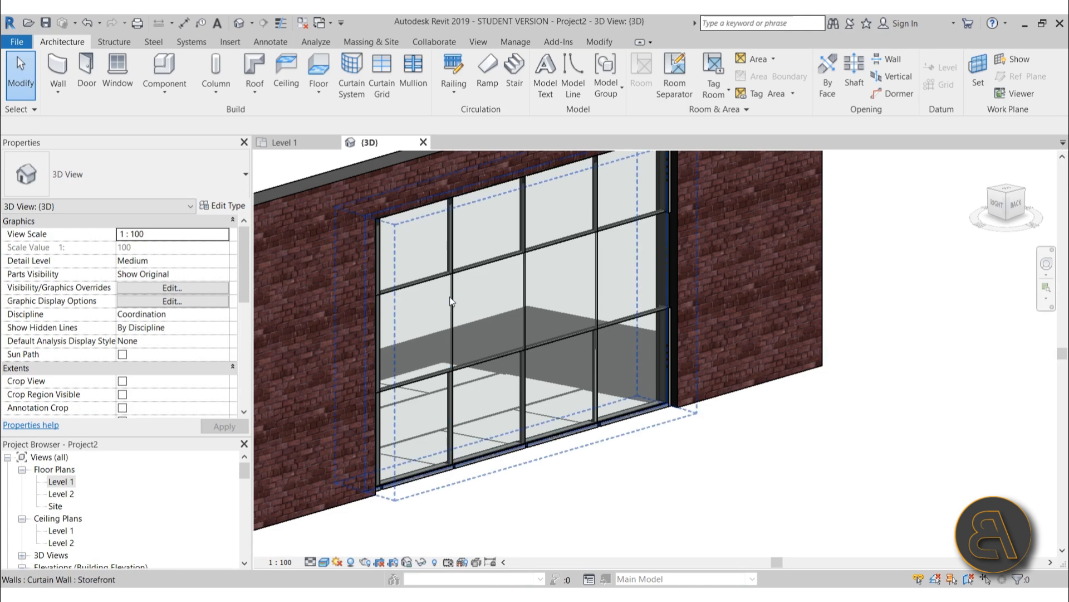
{"action": "key", "text": "Tab"}
{"action": "left_click", "coordinate": [448, 301]}
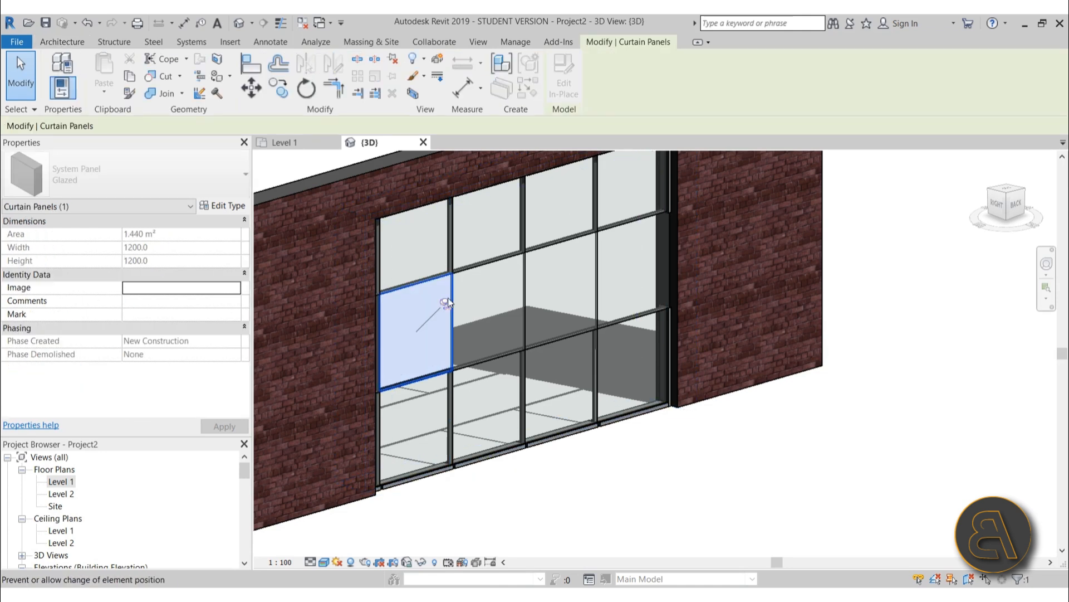
{"action": "right_click", "coordinate": [415, 299]}
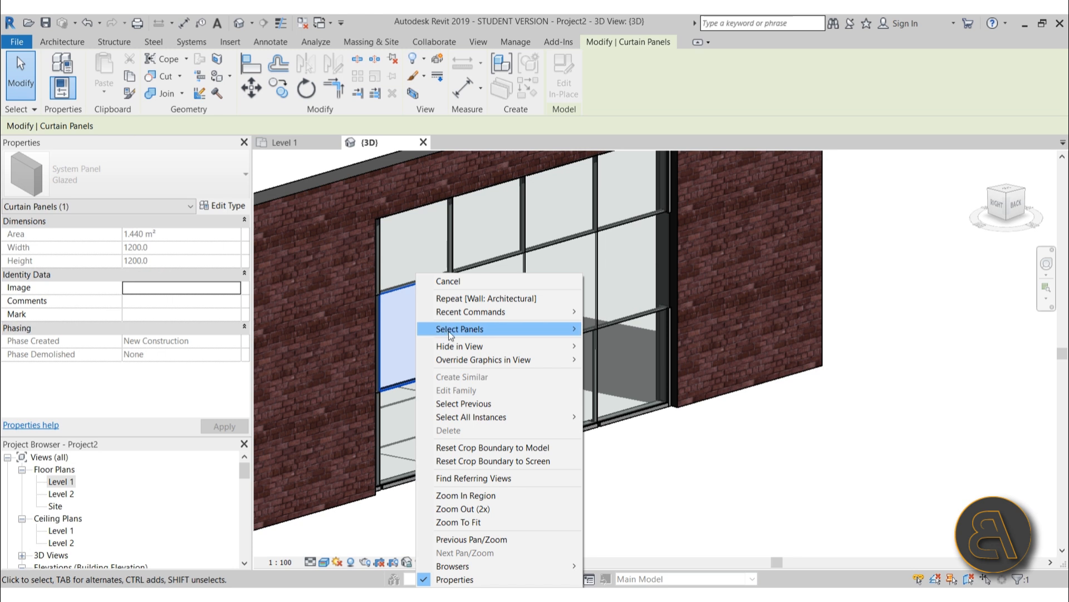
{"action": "mouse_move", "coordinate": [449, 330]}
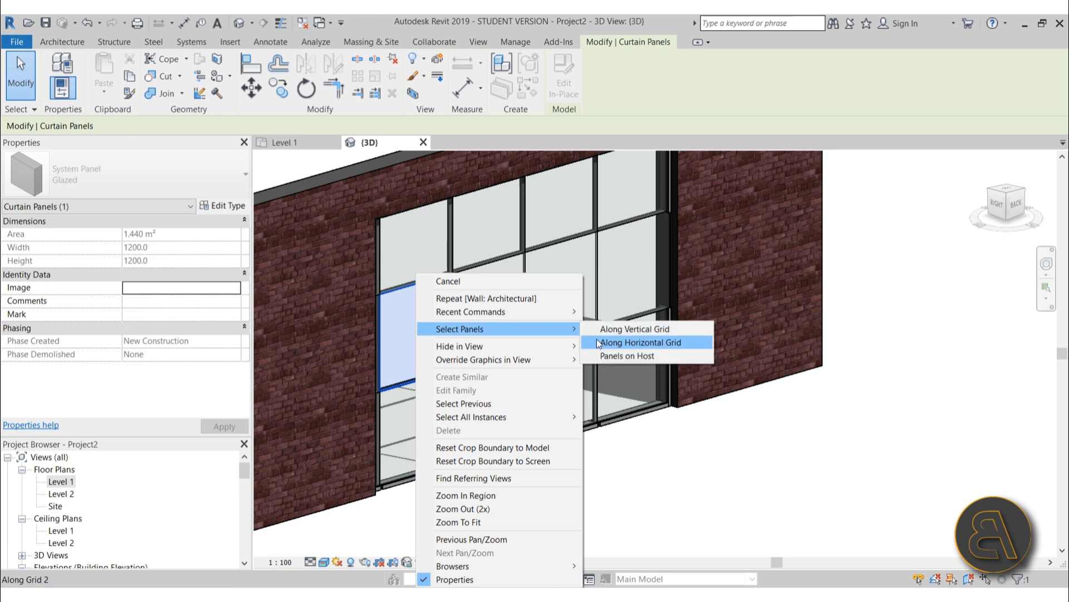
{"action": "left_click", "coordinate": [635, 342]}
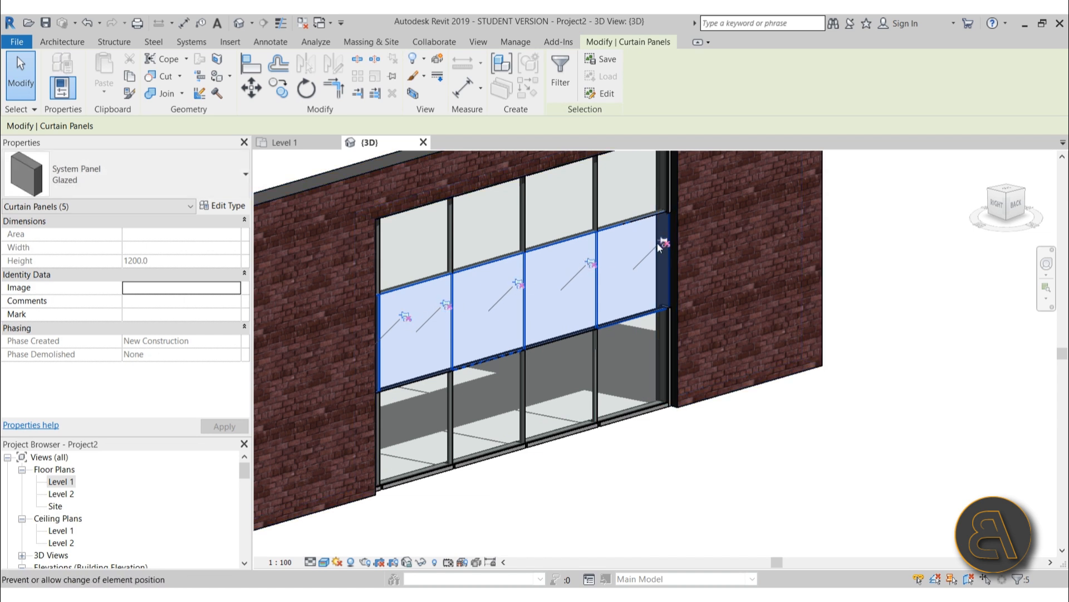
Delete the middle row's remaining end mullion segments: the 50mm x 150mm one beside the corner and the 30mm Square one at the opposite end
{"action": "middle_click_drag", "start_coordinate": [653, 246], "coordinate": [430, 280], "text": "shift"}
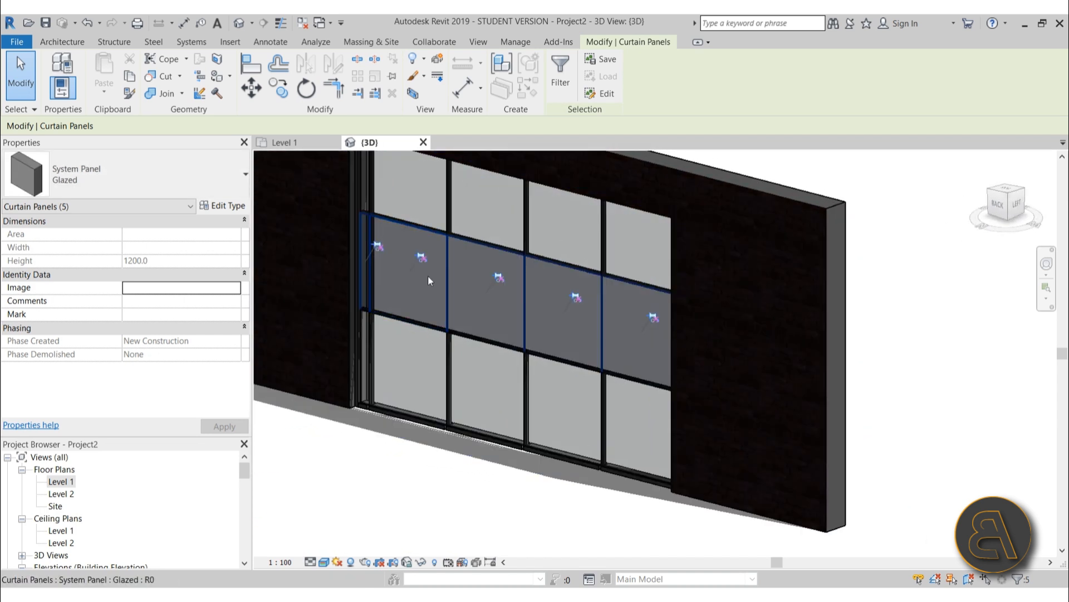
{"action": "left_click", "coordinate": [377, 454]}
{"action": "scroll", "coordinate": [358, 223], "scroll_direction": "up", "scroll_amount": 6}
{"action": "left_click", "coordinate": [371, 304]}
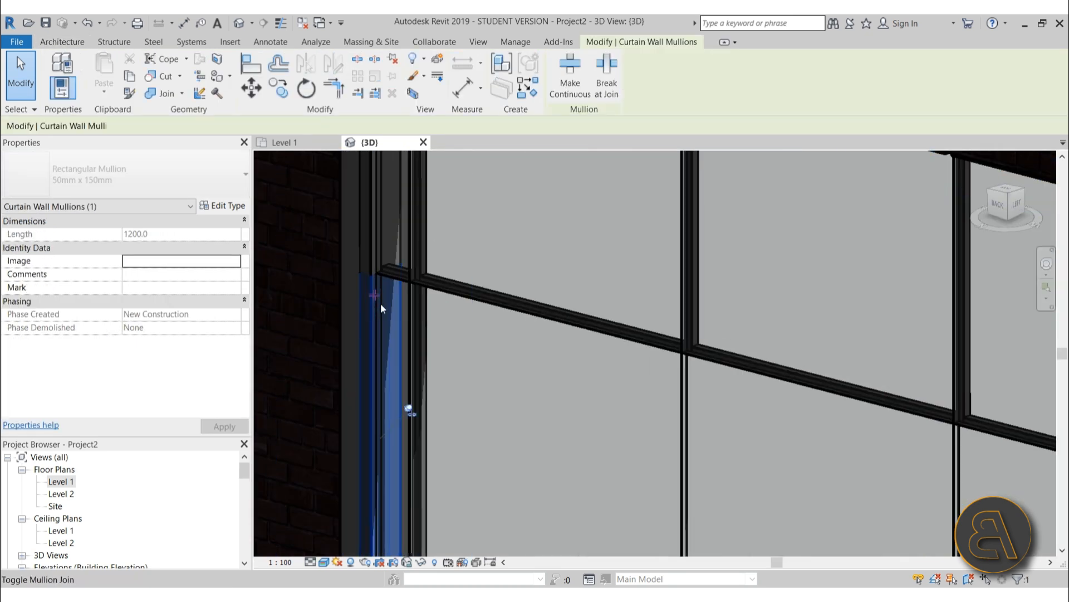
{"action": "left_click", "coordinate": [499, 366]}
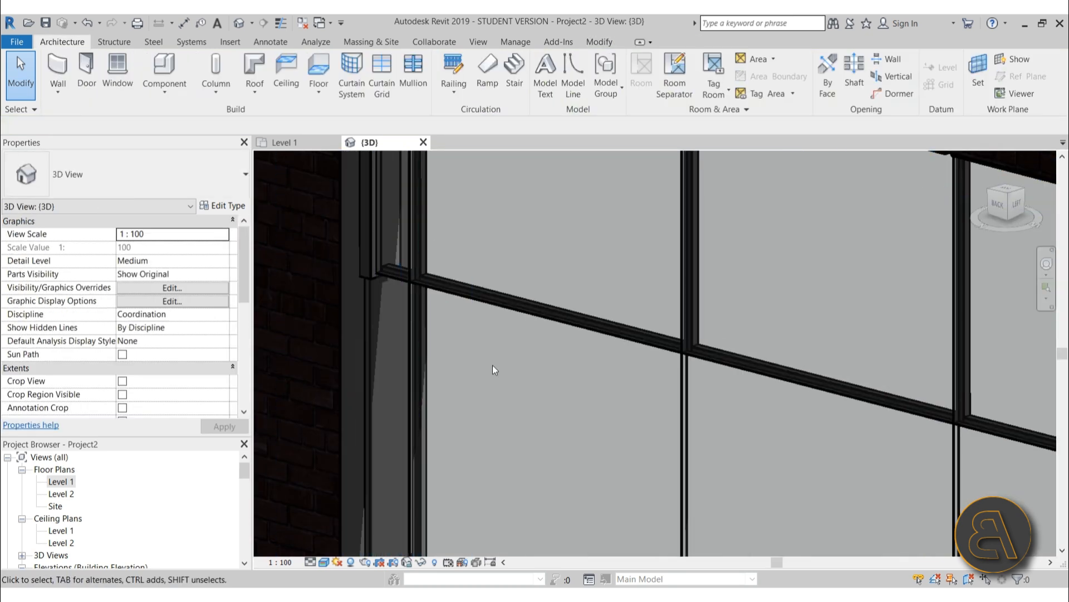
{"action": "scroll", "coordinate": [437, 309], "scroll_direction": "down", "scroll_amount": 5}
{"action": "middle_click_drag", "start_coordinate": [437, 310], "coordinate": [590, 350], "text": "shift"}
{"action": "scroll", "coordinate": [417, 410], "scroll_direction": "up", "scroll_amount": 3}
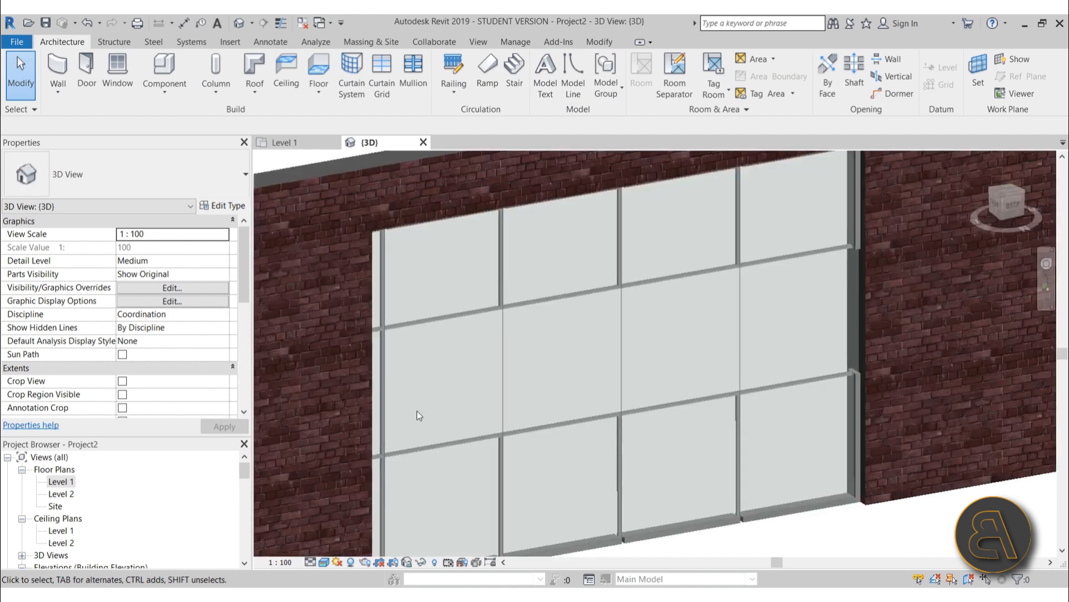
{"action": "left_click", "coordinate": [378, 398]}
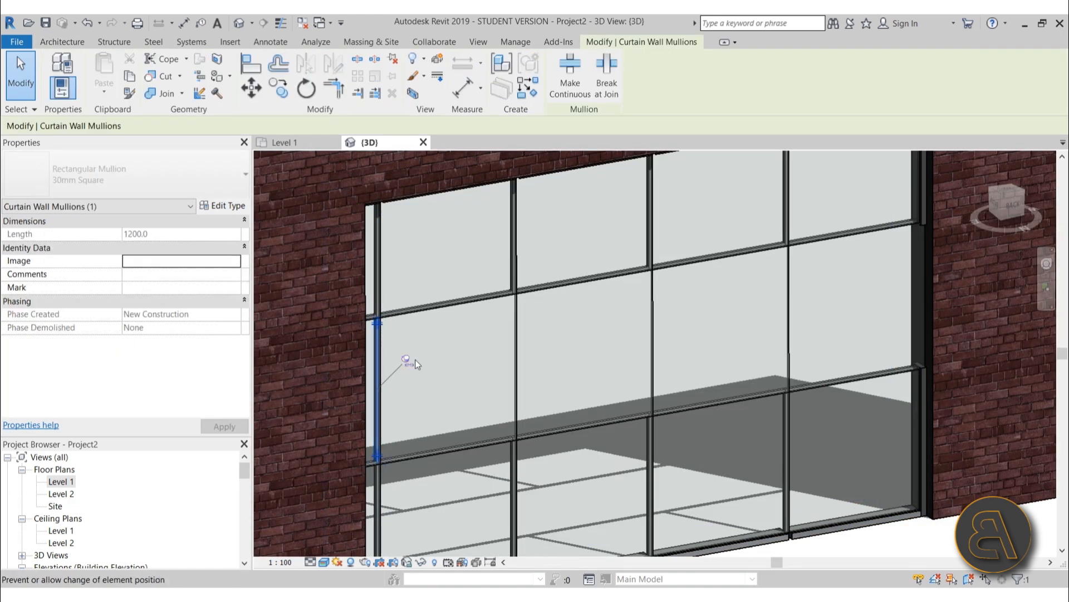
{"action": "left_click", "coordinate": [472, 349]}
Change all glazed panels along the middle row's horizontal grid to the wall type Exterior - Brick on Mtl. Stud
{"action": "key", "text": "Tab"}
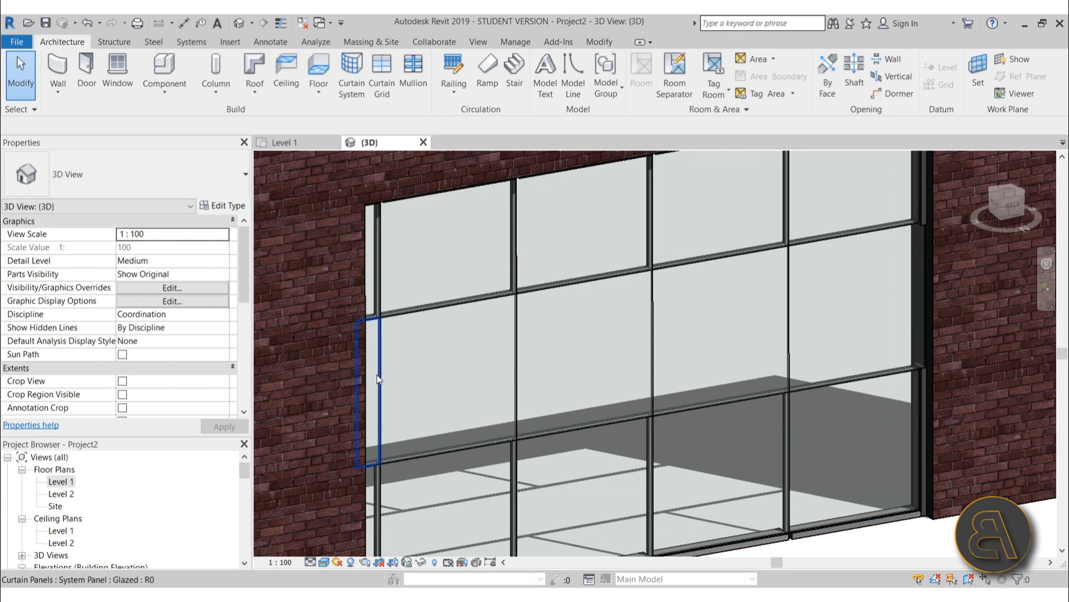
{"action": "left_click", "coordinate": [390, 367]}
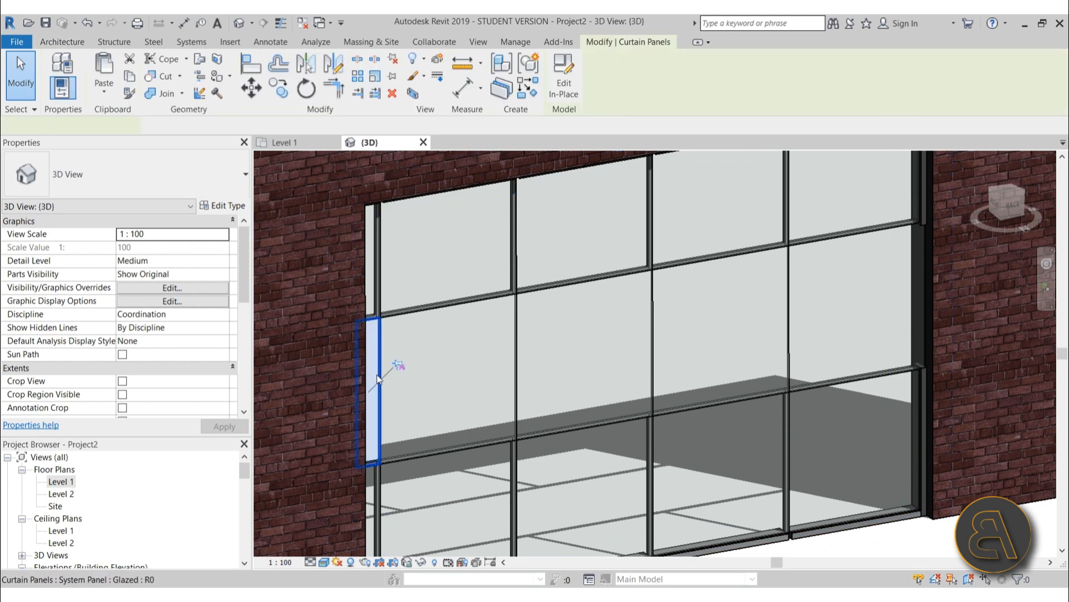
{"action": "right_click", "coordinate": [407, 335]}
{"action": "mouse_move", "coordinate": [471, 81]}
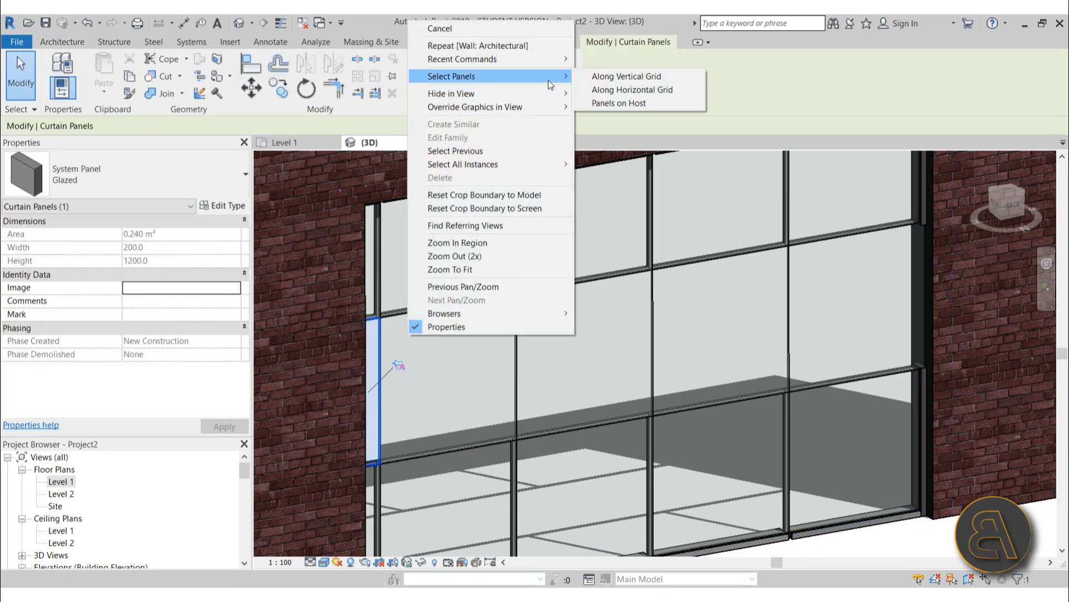
{"action": "left_click", "coordinate": [597, 90]}
{"action": "scroll", "coordinate": [588, 311], "scroll_direction": "down", "scroll_amount": 3}
{"action": "scroll", "coordinate": [574, 295], "scroll_direction": "up", "scroll_amount": 3}
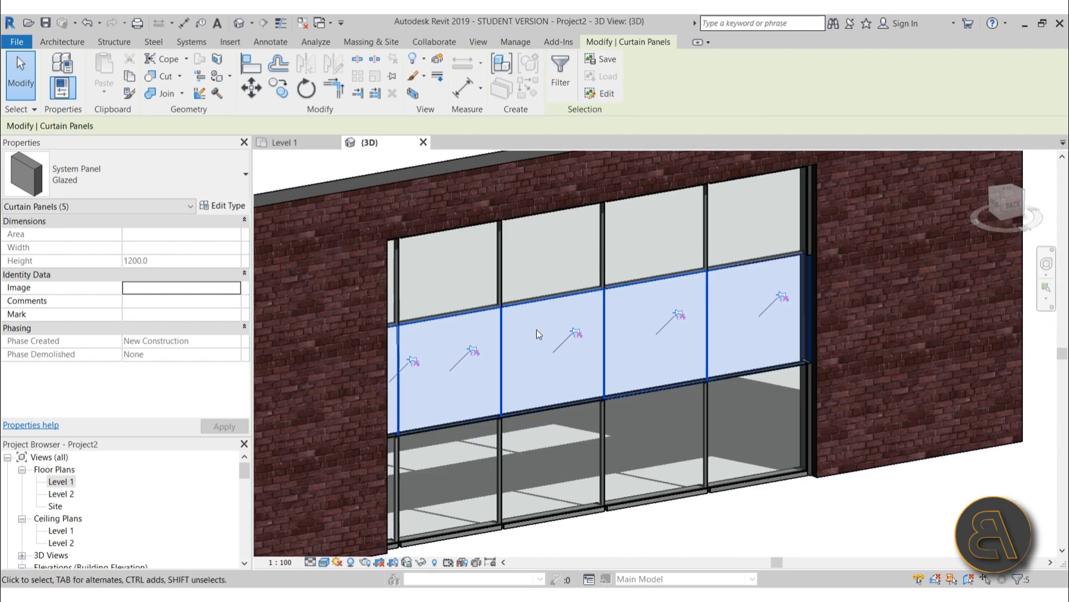
{"action": "scroll", "coordinate": [560, 322], "scroll_direction": "down", "scroll_amount": 2}
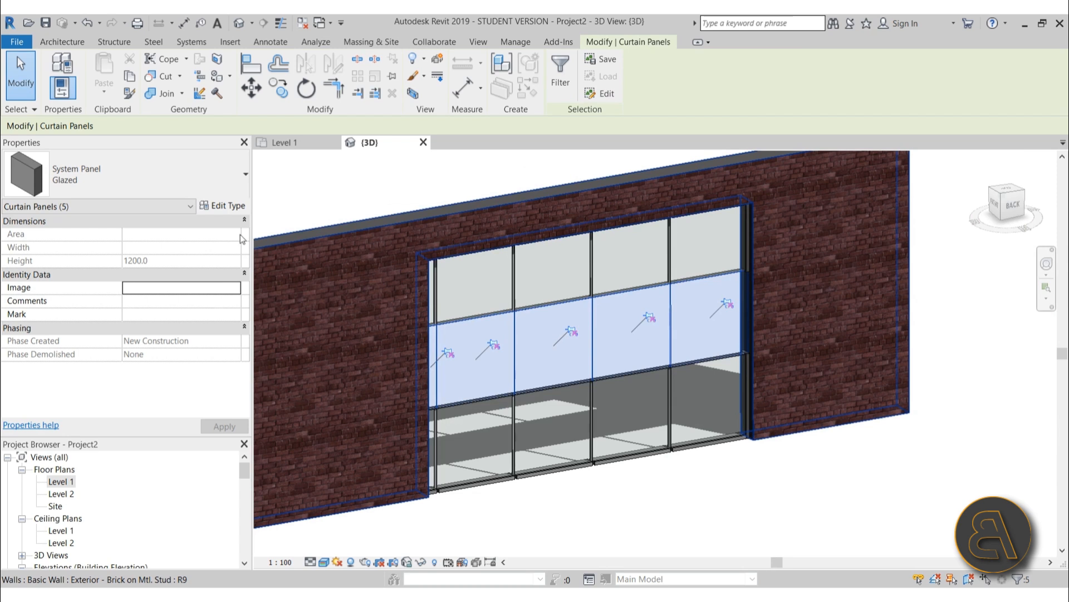
{"action": "left_click", "coordinate": [171, 189]}
{"action": "scroll", "coordinate": [141, 366], "scroll_direction": "up", "scroll_amount": 10}
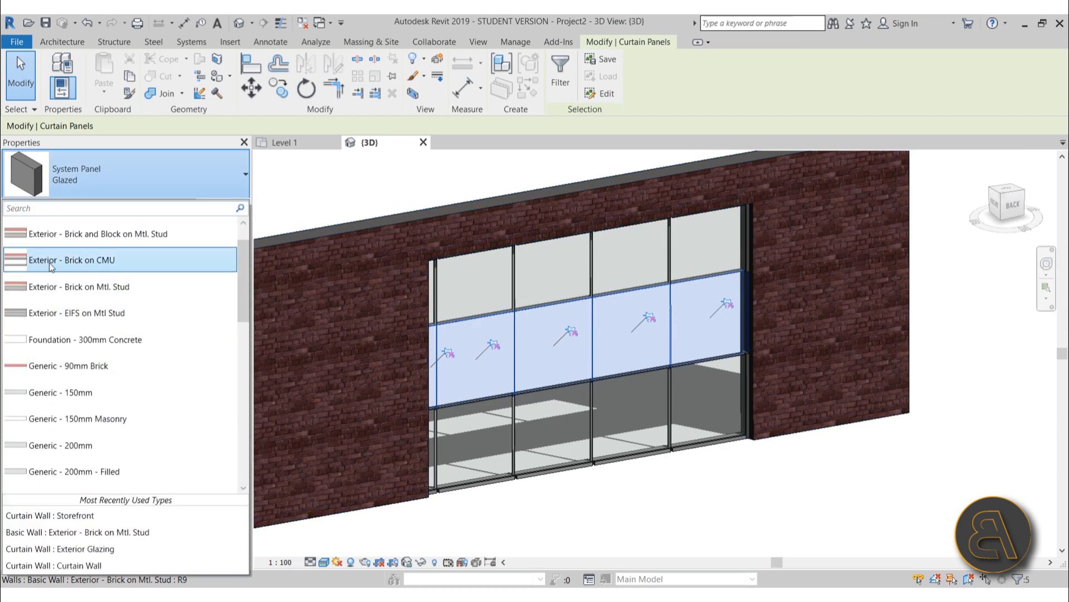
{"action": "left_click", "coordinate": [74, 293]}
{"action": "left_click", "coordinate": [819, 531]}
Lengthen the storefront by eye at its left end, adding a bay slightly narrower than the others
{"action": "middle_click_drag", "start_coordinate": [824, 502], "coordinate": [855, 479], "text": "shift"}
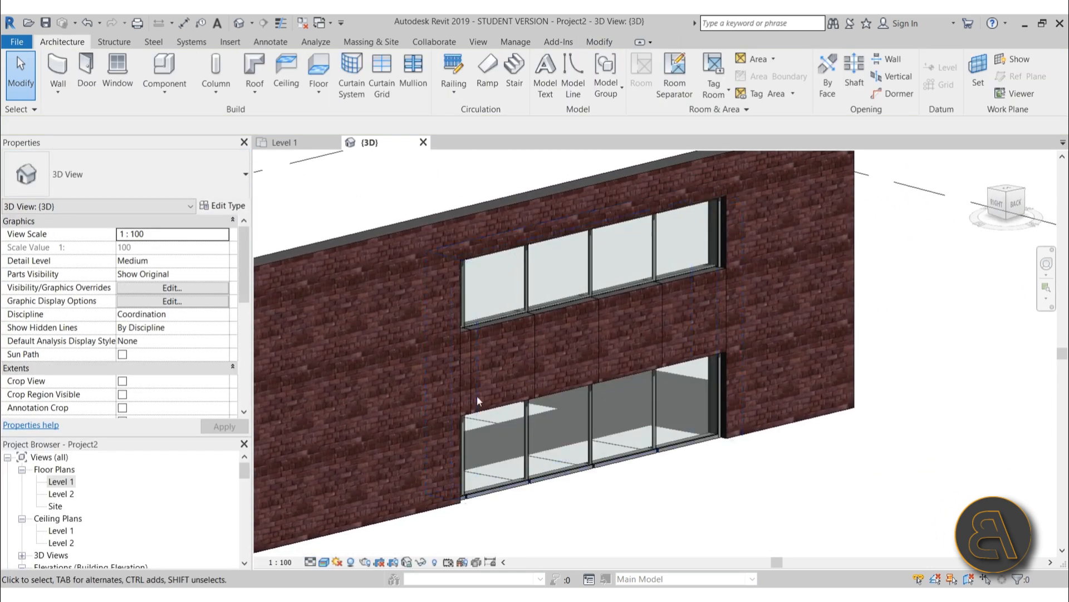
{"action": "scroll", "coordinate": [467, 362], "scroll_direction": "up", "scroll_amount": 3}
{"action": "scroll", "coordinate": [440, 326], "scroll_direction": "down", "scroll_amount": 5}
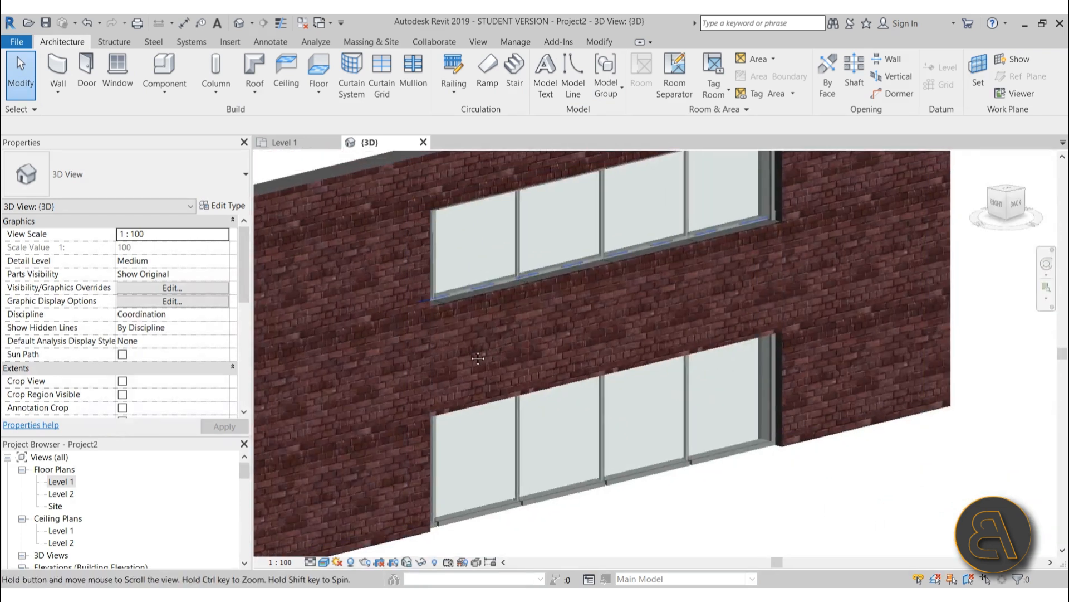
{"action": "scroll", "coordinate": [827, 244], "scroll_direction": "down", "scroll_amount": 3}
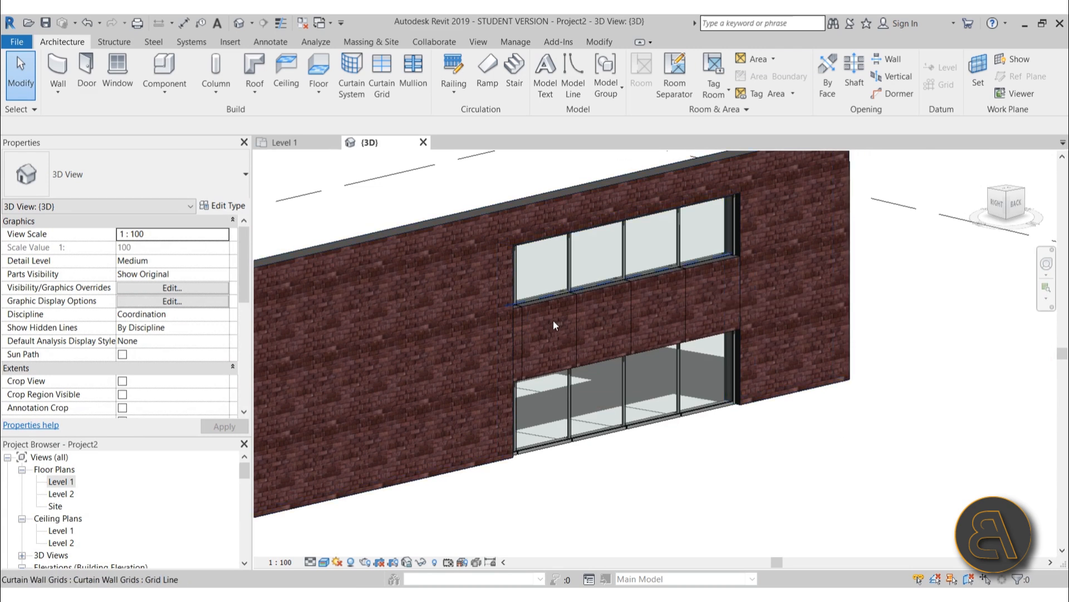
{"action": "left_click", "coordinate": [621, 393]}
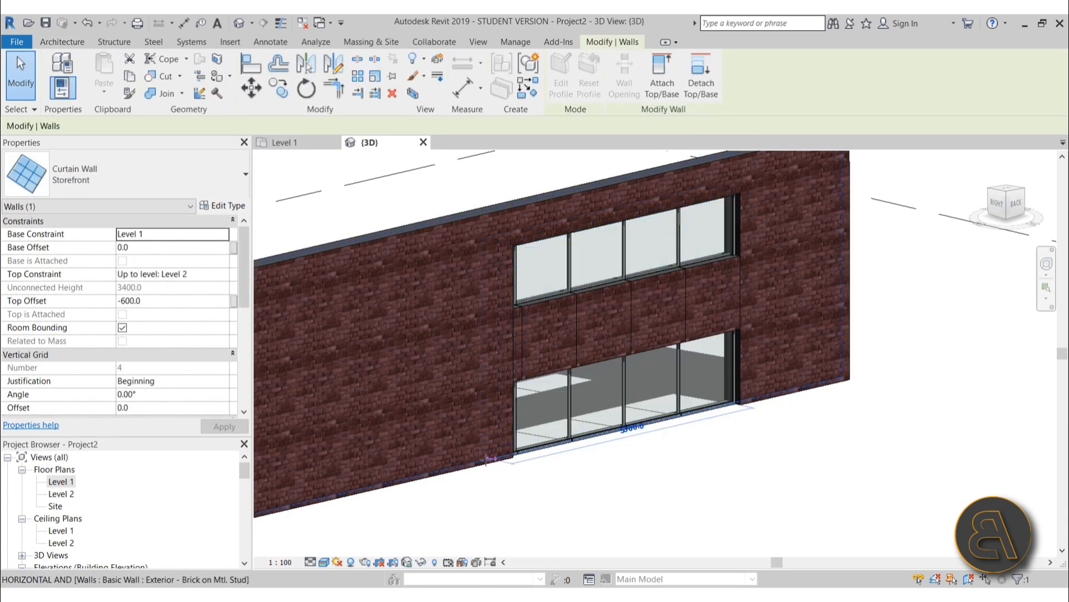
{"action": "left_click_drag", "start_coordinate": [486, 458], "coordinate": [477, 462]}
{"action": "left_click", "coordinate": [579, 508]}
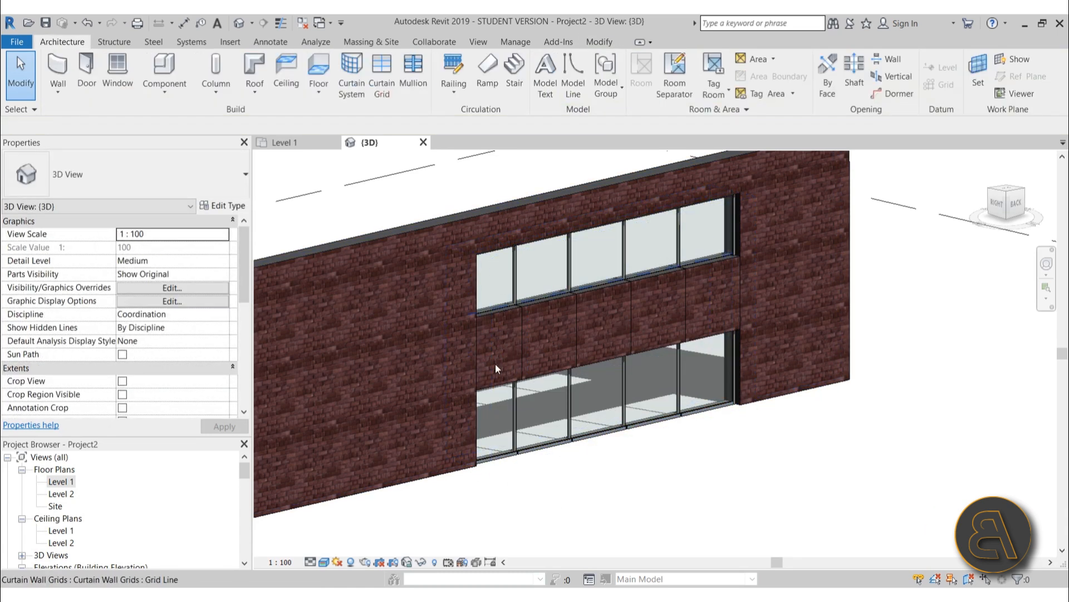
Shorten the storefront by eye from its left end to slightly more than three full bays
{"action": "left_click", "coordinate": [492, 457]}
{"action": "left_click_drag", "start_coordinate": [476, 462], "coordinate": [562, 444]}
{"action": "left_click", "coordinate": [641, 472]}
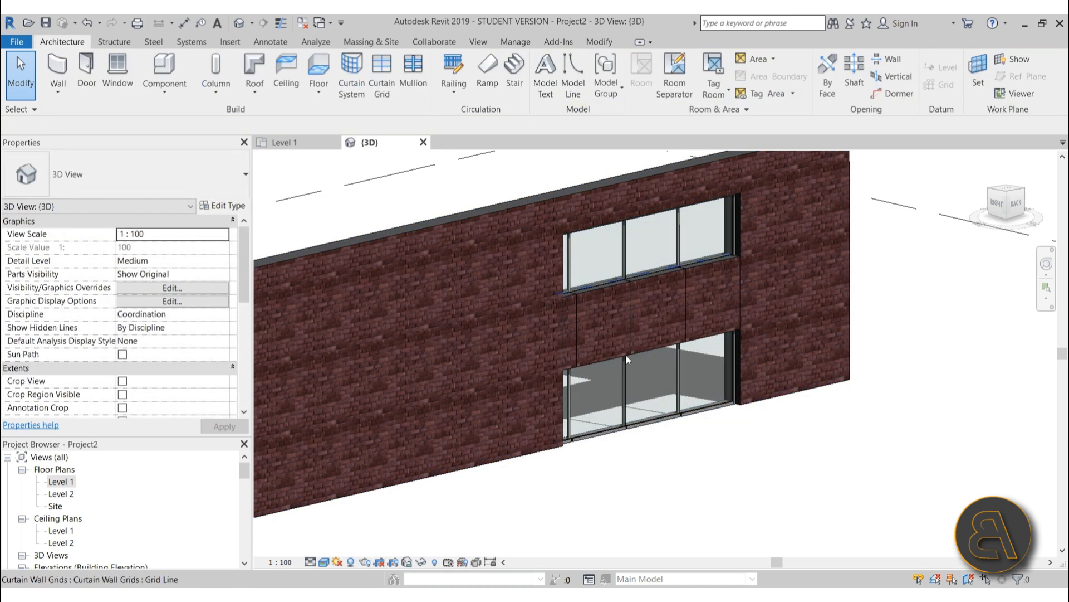
Unpin the storefront's upper horizontal grid line and lower it to about 1700 mm below the top
{"action": "left_click", "coordinate": [635, 271]}
{"action": "left_click", "coordinate": [649, 265]}
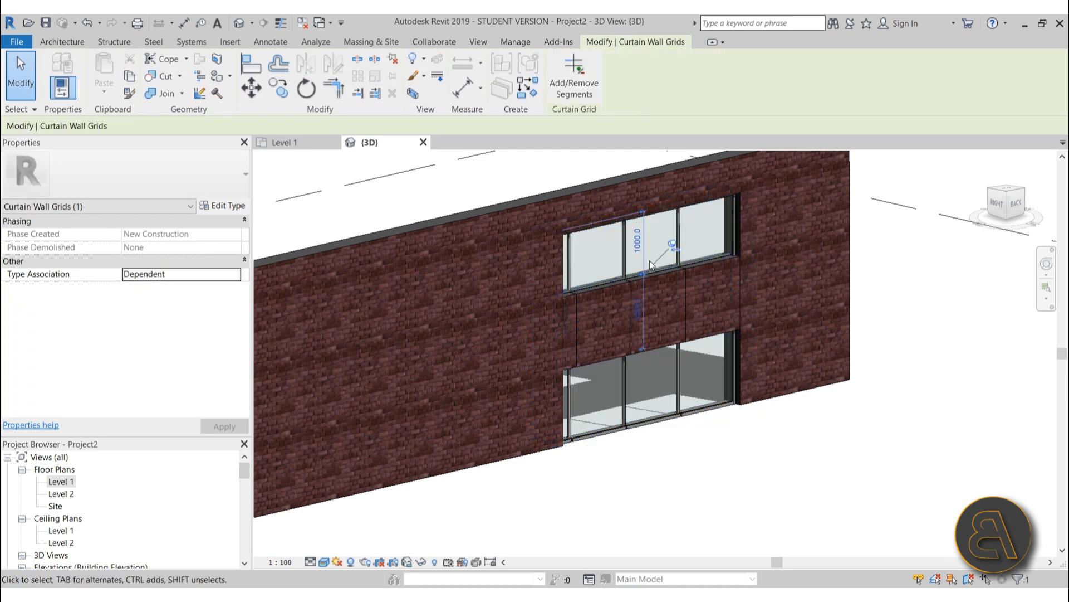
{"action": "left_click", "coordinate": [672, 244]}
{"action": "left_click_drag", "start_coordinate": [619, 278], "coordinate": [594, 323]}
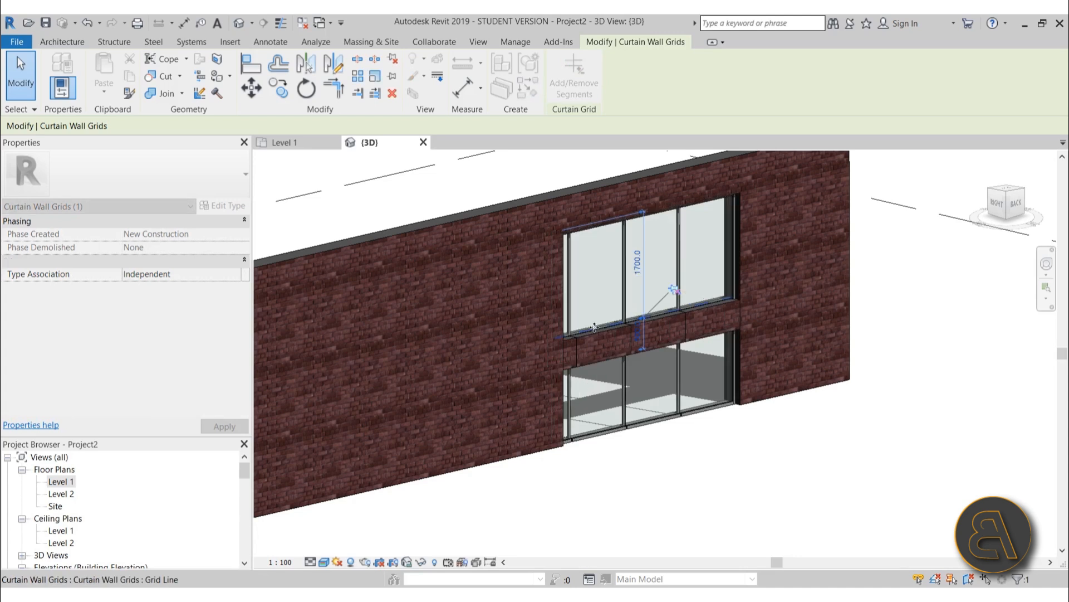
{"action": "left_click", "coordinate": [744, 457]}
In the Level 1 floor plan, draw a 3300 mm Storefront curtain wall within the brick wall beside the existing storefront, without saving the project
{"action": "middle_click_drag", "start_coordinate": [699, 440], "coordinate": [687, 350], "text": "shift"}
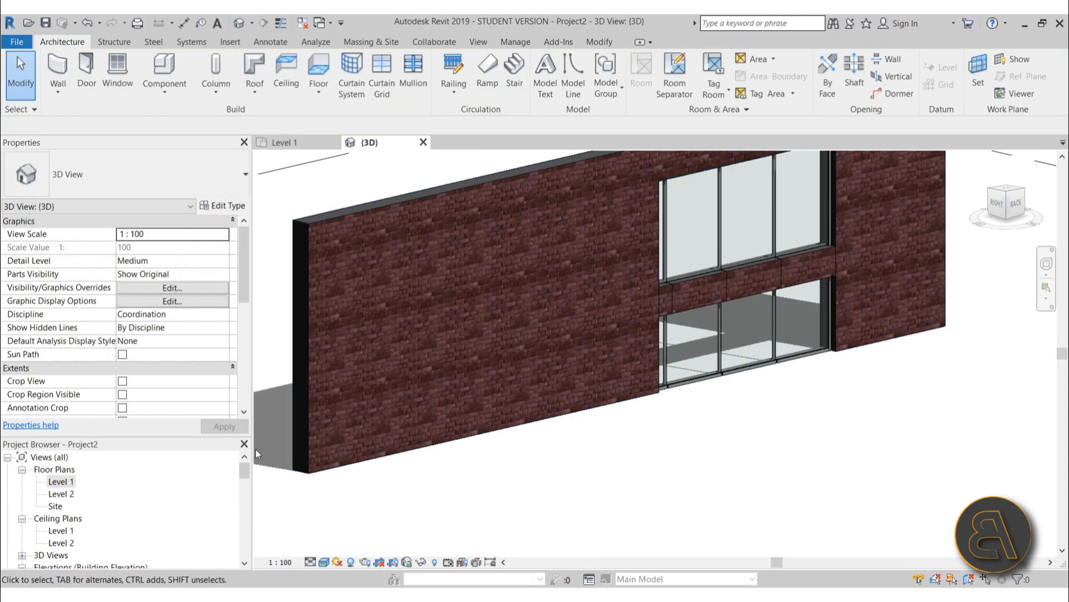
{"action": "double_click", "coordinate": [60, 482]}
{"action": "scroll", "coordinate": [537, 286], "scroll_direction": "down", "scroll_amount": 2}
{"action": "middle_click_drag", "start_coordinate": [446, 313], "coordinate": [270, 327]}
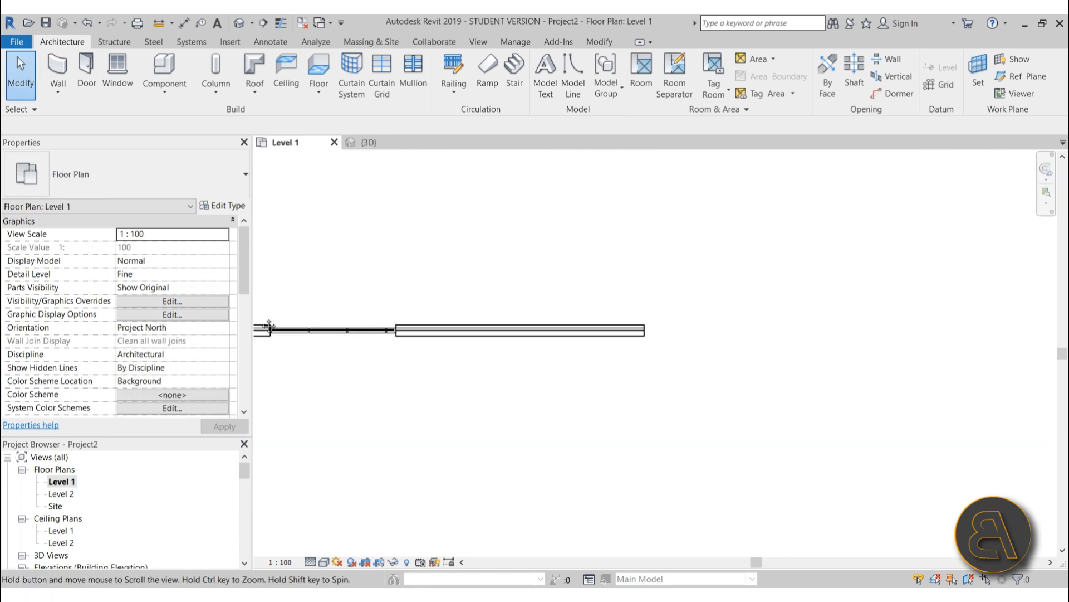
{"action": "scroll", "coordinate": [502, 311], "scroll_direction": "up", "scroll_amount": 2}
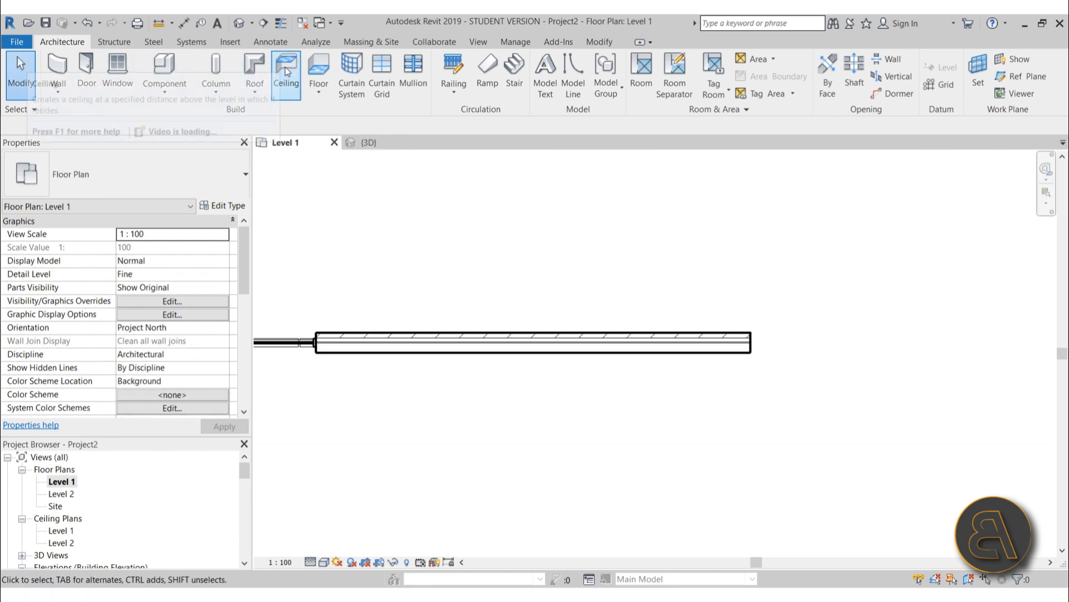
{"action": "left_click", "coordinate": [56, 70]}
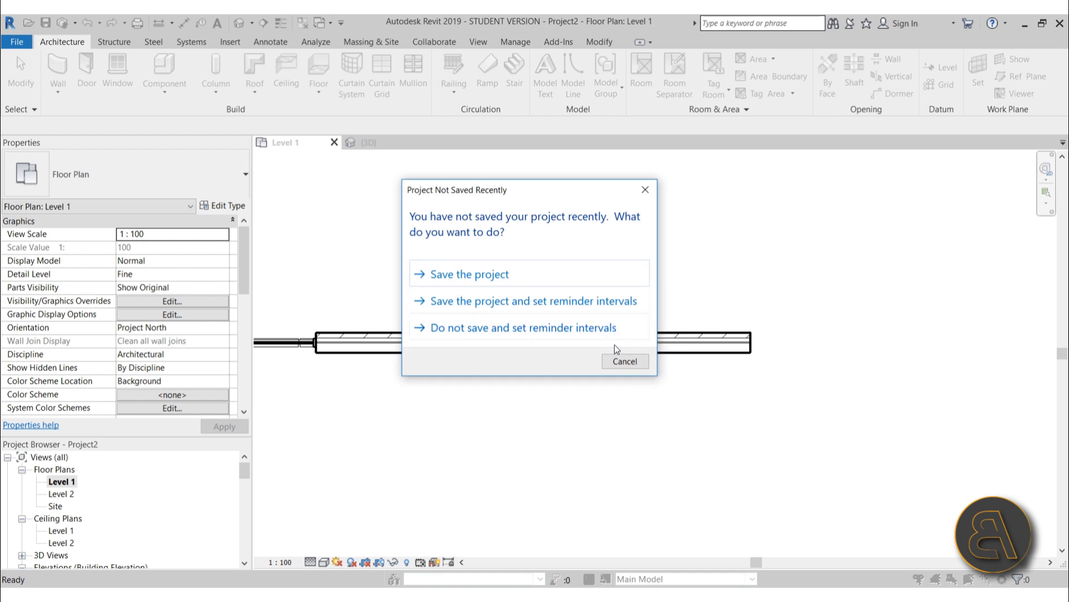
{"action": "left_click", "coordinate": [623, 359]}
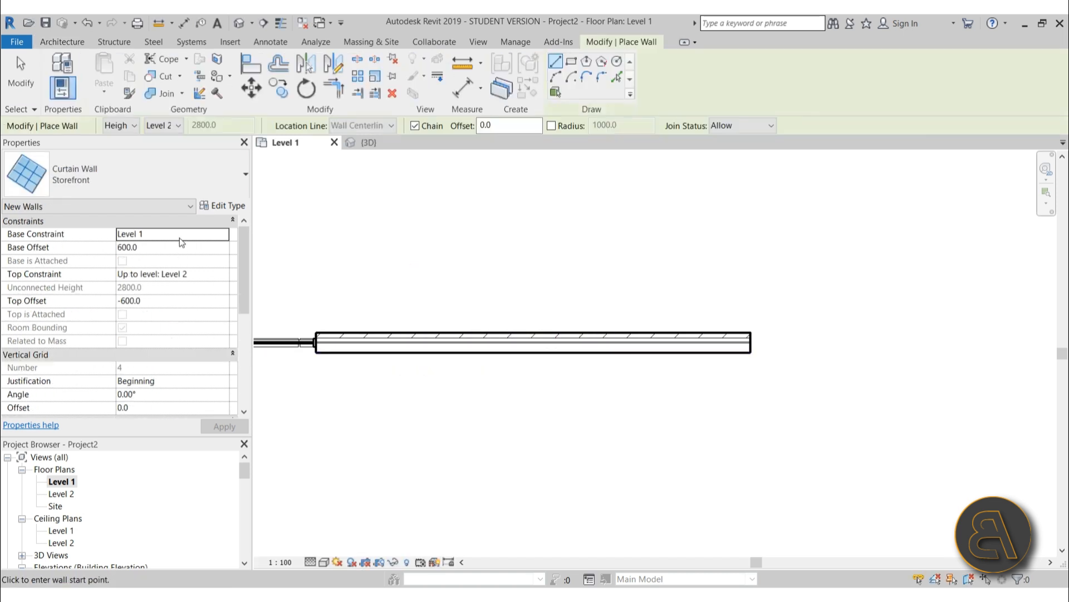
{"action": "left_click", "coordinate": [411, 341]}
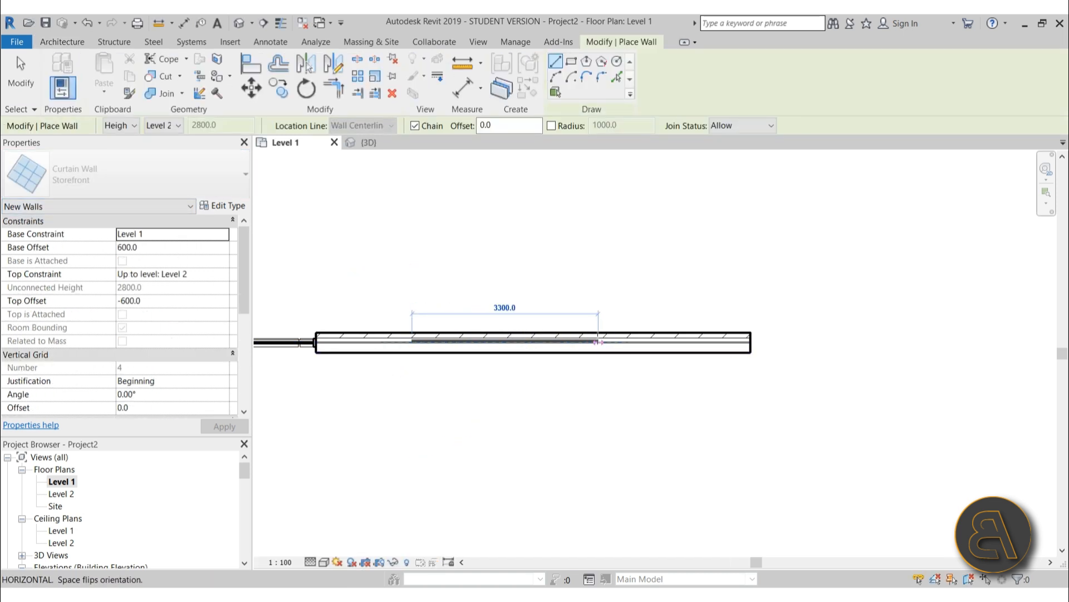
{"action": "left_click", "coordinate": [598, 341]}
{"action": "left_click", "coordinate": [21, 84]}
{"action": "scroll", "coordinate": [591, 346], "scroll_direction": "up", "scroll_amount": 2}
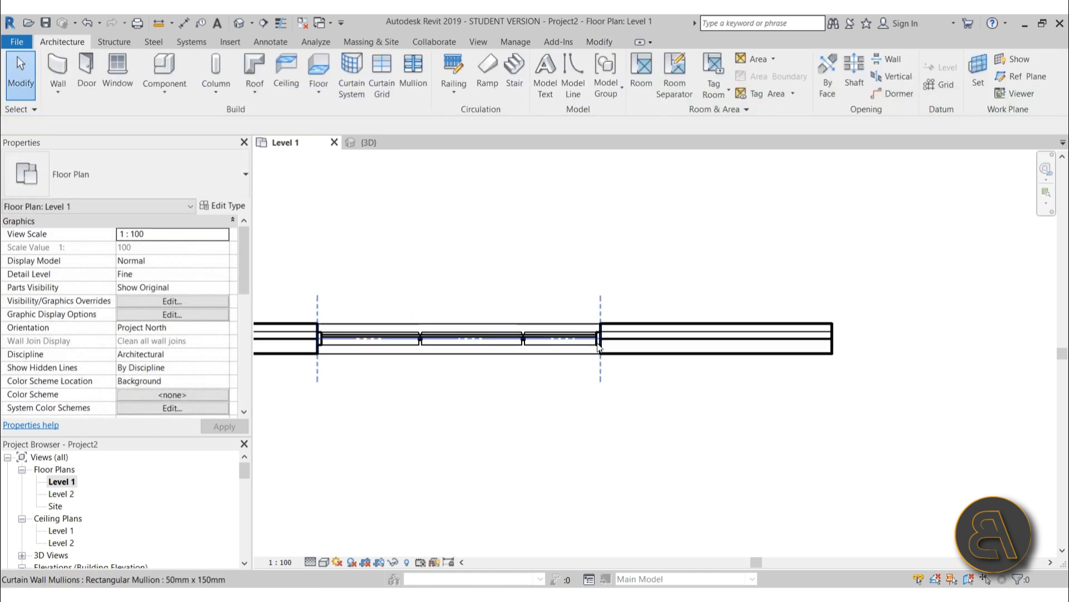
Set the new 3300 mm storefront's base offset to 0
{"action": "left_click", "coordinate": [582, 341]}
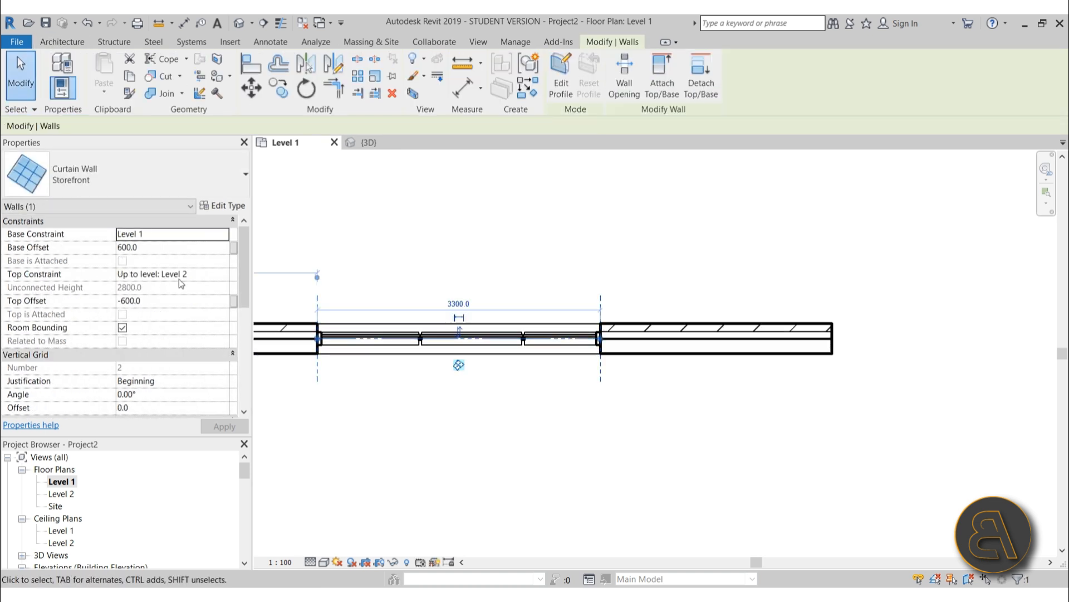
{"action": "left_click", "coordinate": [200, 250]}
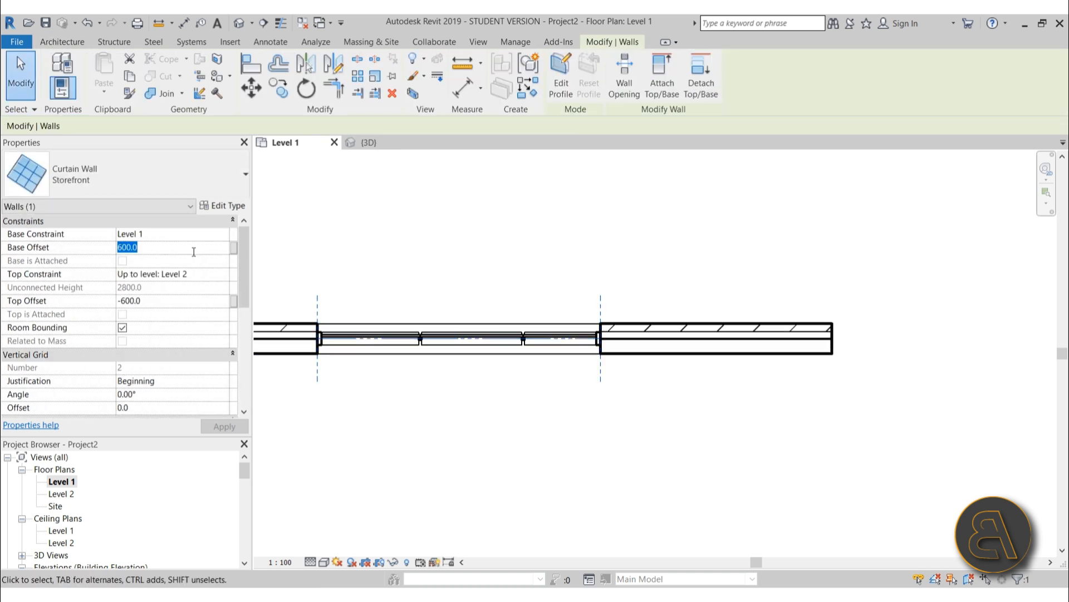
{"action": "left_click", "coordinate": [583, 443]}
From the 3D view, set the Storefront type's vertical grid spacing to 1000 and its horizontal grid spacing to 2000
{"action": "left_click", "coordinate": [239, 26]}
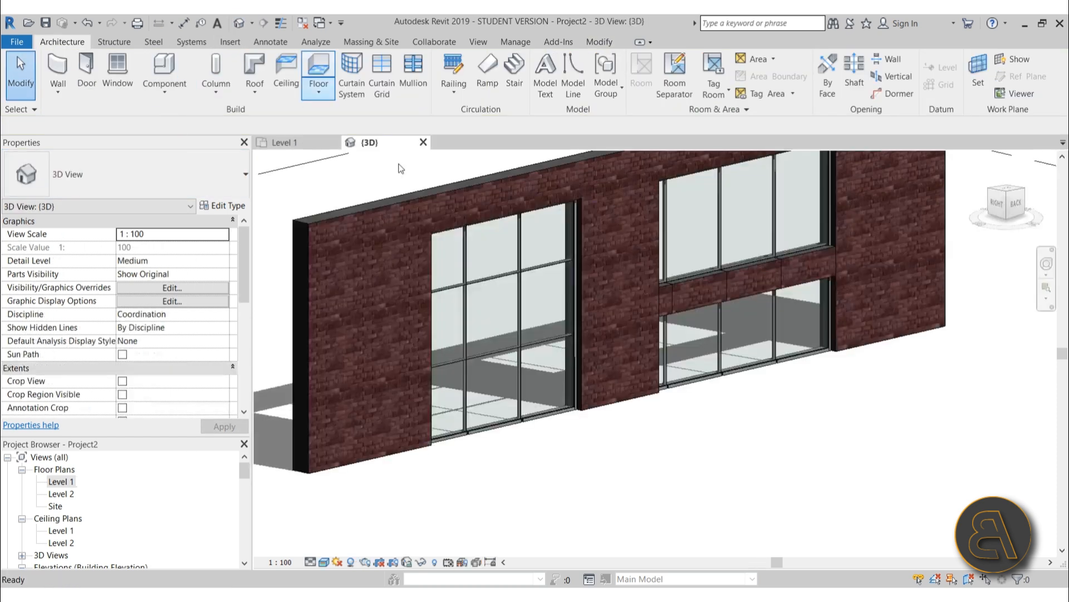
{"action": "left_click", "coordinate": [523, 360]}
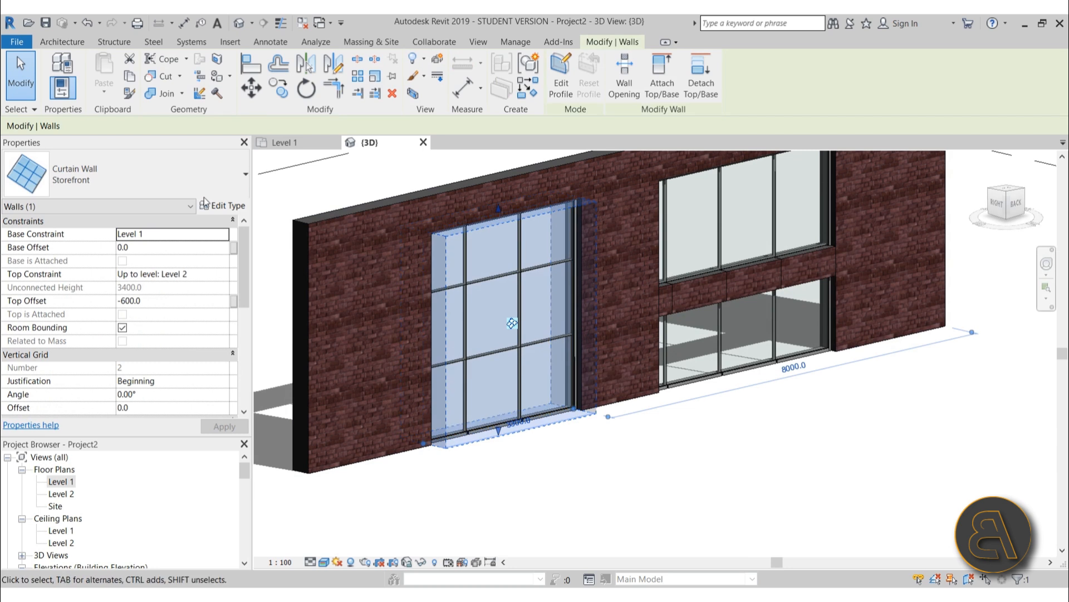
{"action": "left_click", "coordinate": [228, 206]}
{"action": "scroll", "coordinate": [262, 327], "scroll_direction": "down", "scroll_amount": 2}
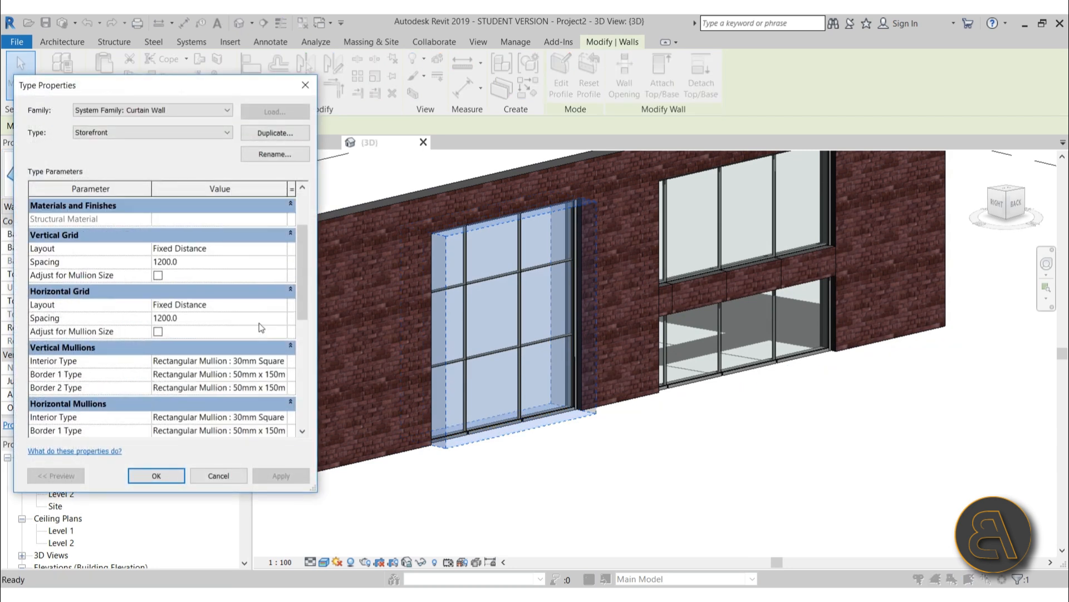
{"action": "left_click", "coordinate": [189, 261]}
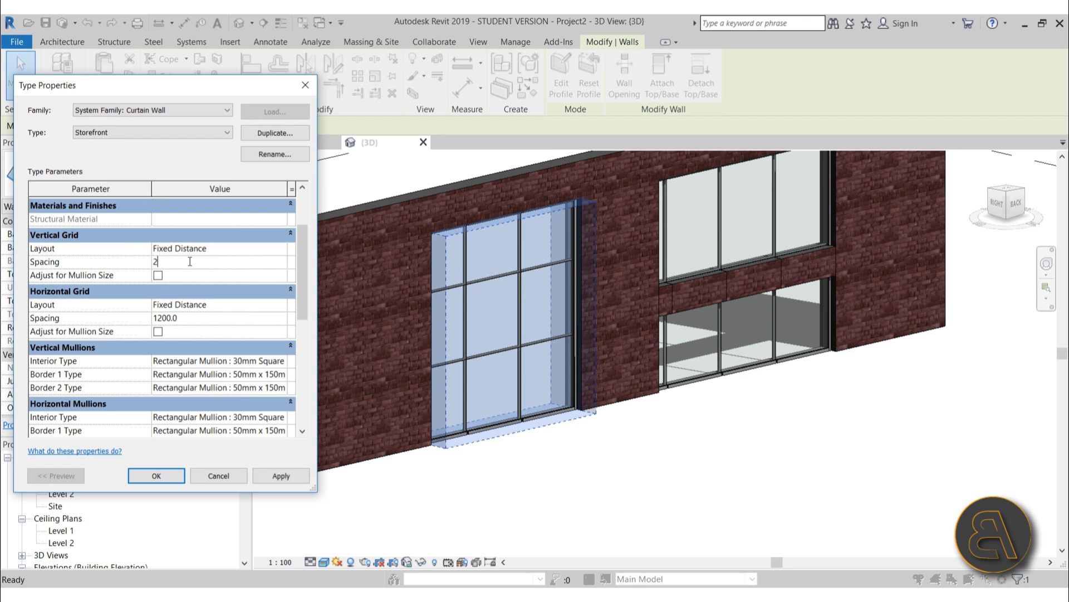
{"action": "type", "text": "1000"}
{"action": "left_click", "coordinate": [293, 474]}
{"action": "left_click", "coordinate": [156, 475]}
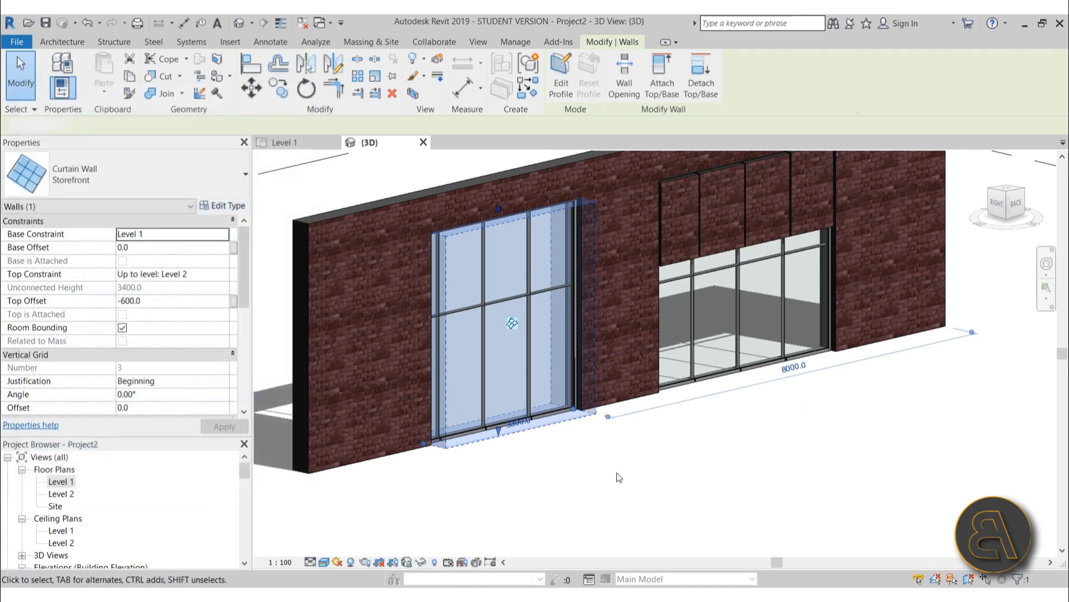
{"action": "left_click", "coordinate": [616, 475]}
Lower both horizontal grid lines of the storefront with brick panels by eye, extending the brick panels downwards
{"action": "scroll", "coordinate": [659, 281], "scroll_direction": "up", "scroll_amount": 2}
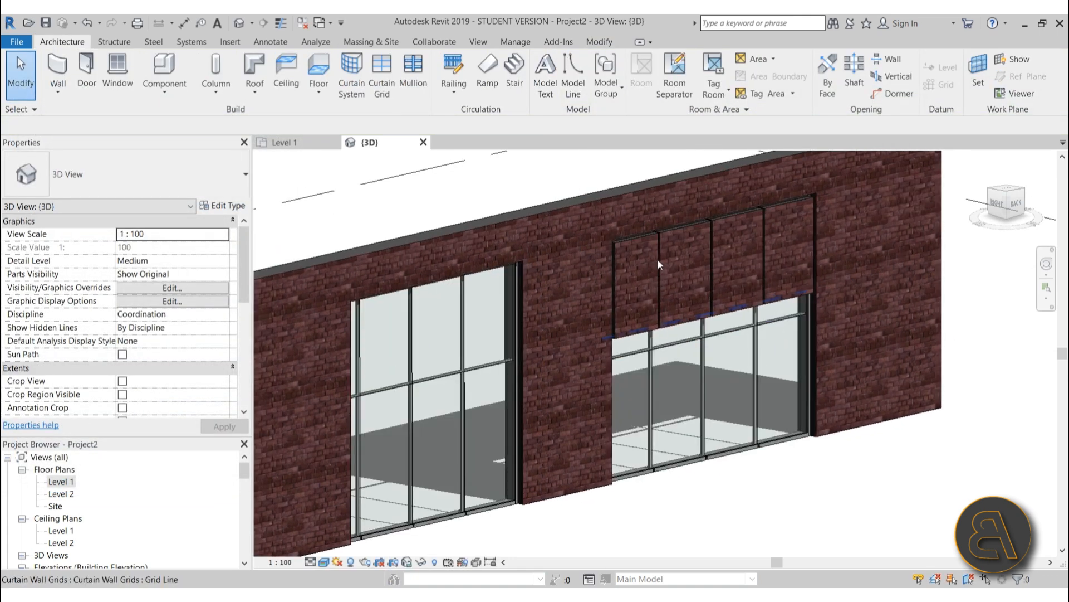
{"action": "left_click", "coordinate": [656, 346]}
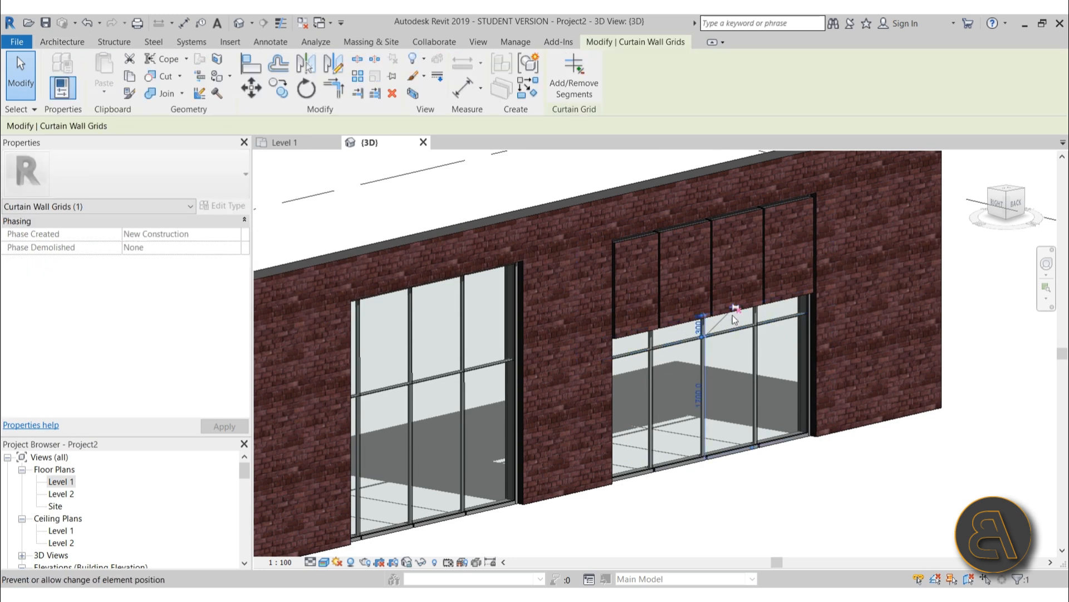
{"action": "left_click_drag", "start_coordinate": [681, 340], "coordinate": [683, 390]}
{"action": "left_click", "coordinate": [677, 342]}
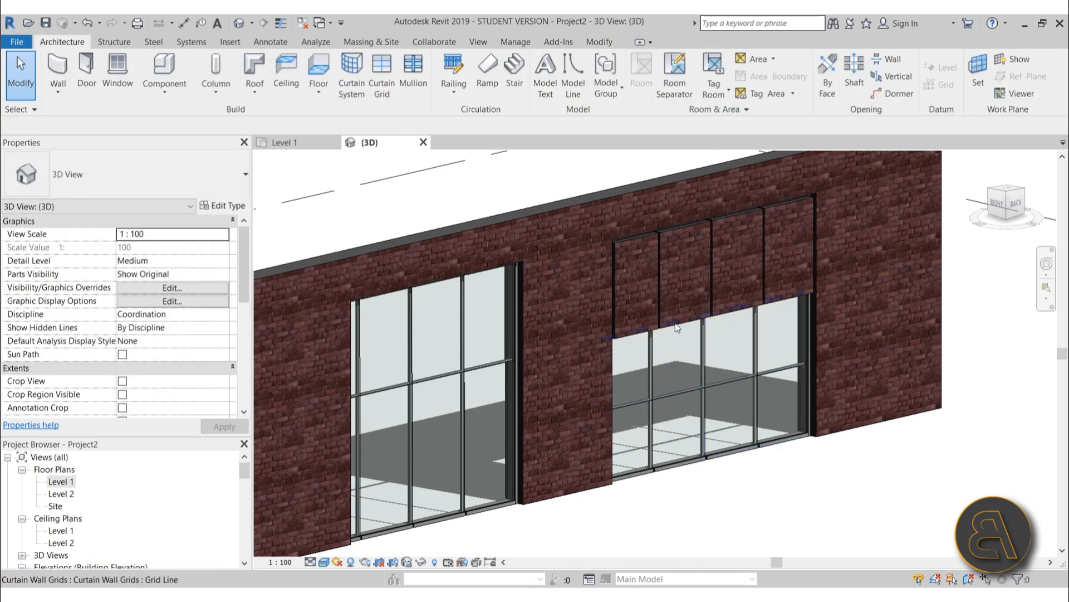
{"action": "left_click", "coordinate": [675, 322]}
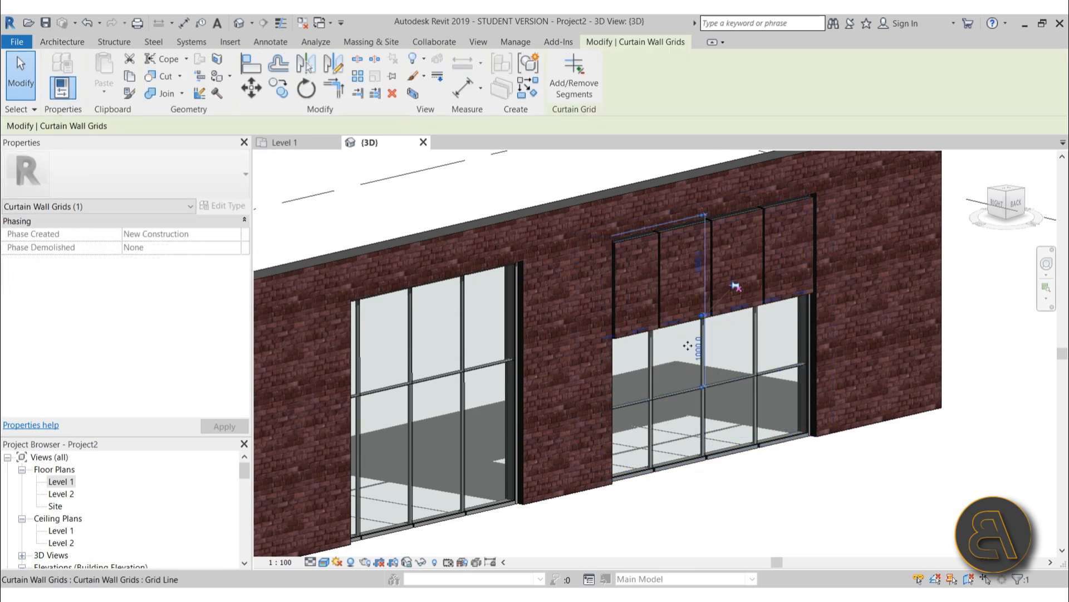
{"action": "left_click_drag", "start_coordinate": [688, 321], "coordinate": [691, 363]}
{"action": "key", "text": "Escape"}
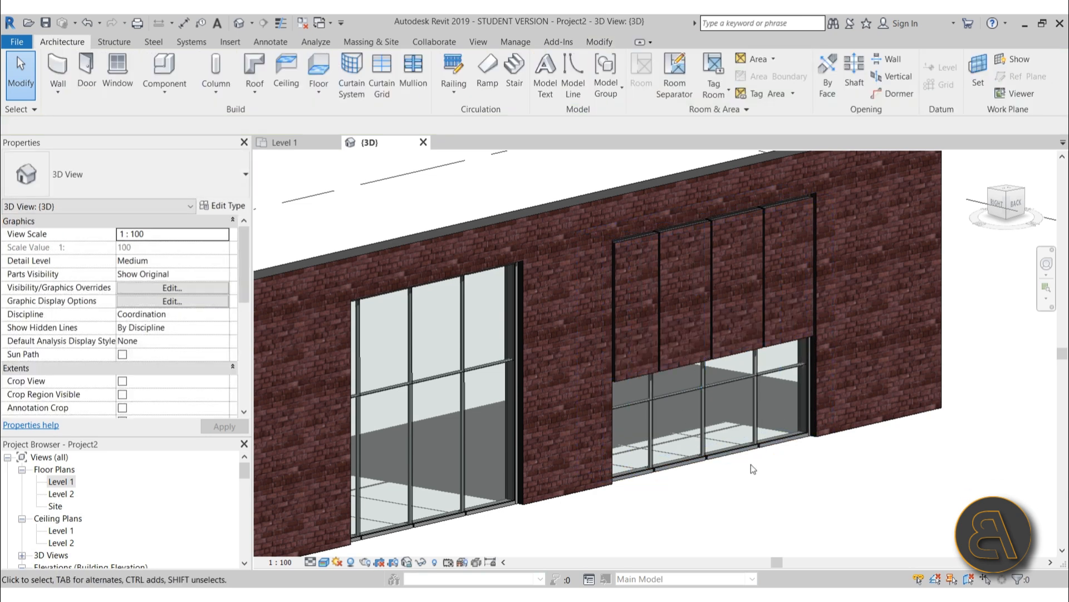
Delete the storefront with brick panels, leaving only the 3300 mm storefront in the wall
{"action": "left_click", "coordinate": [702, 452]}
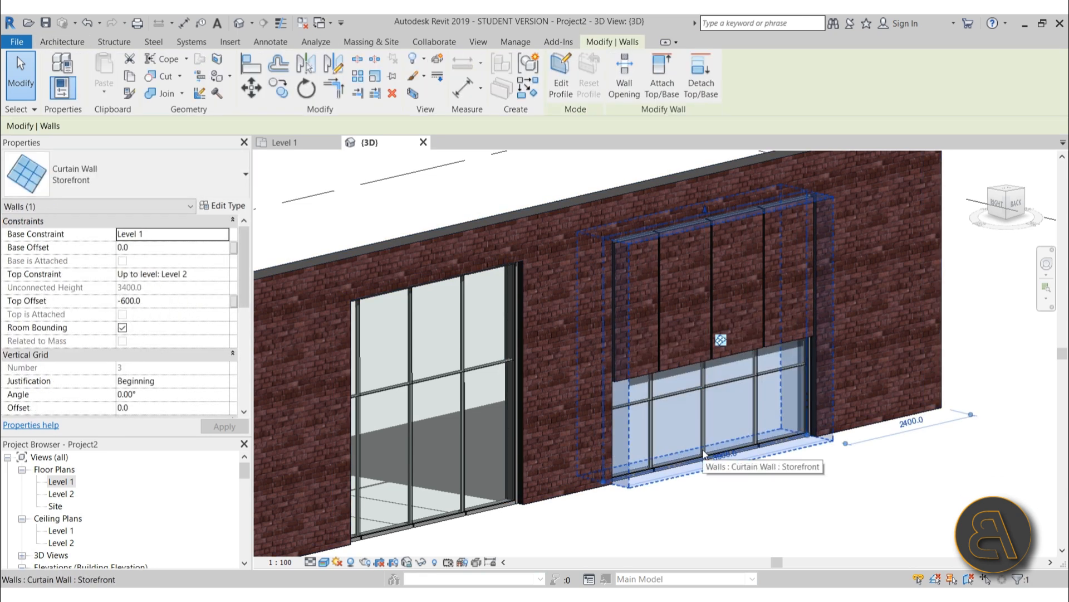
{"action": "key", "text": "Delete"}
{"action": "scroll", "coordinate": [623, 288], "scroll_direction": "down", "scroll_amount": 2}
{"action": "scroll", "coordinate": [612, 307], "scroll_direction": "up", "scroll_amount": 1}
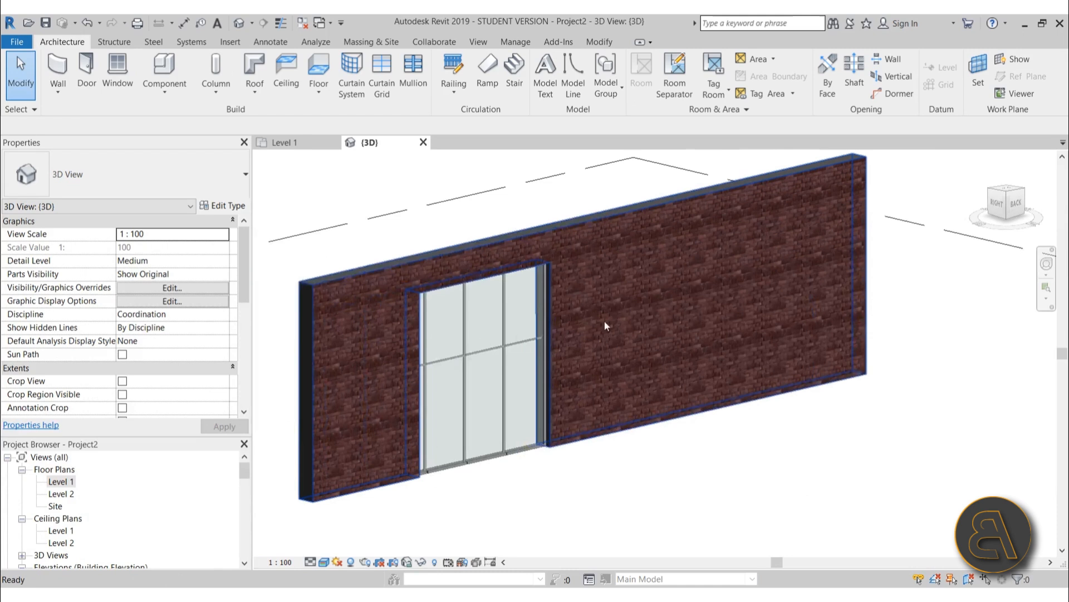
{"action": "left_click", "coordinate": [517, 450]}
{"action": "scroll", "coordinate": [481, 419], "scroll_direction": "up", "scroll_amount": 3}
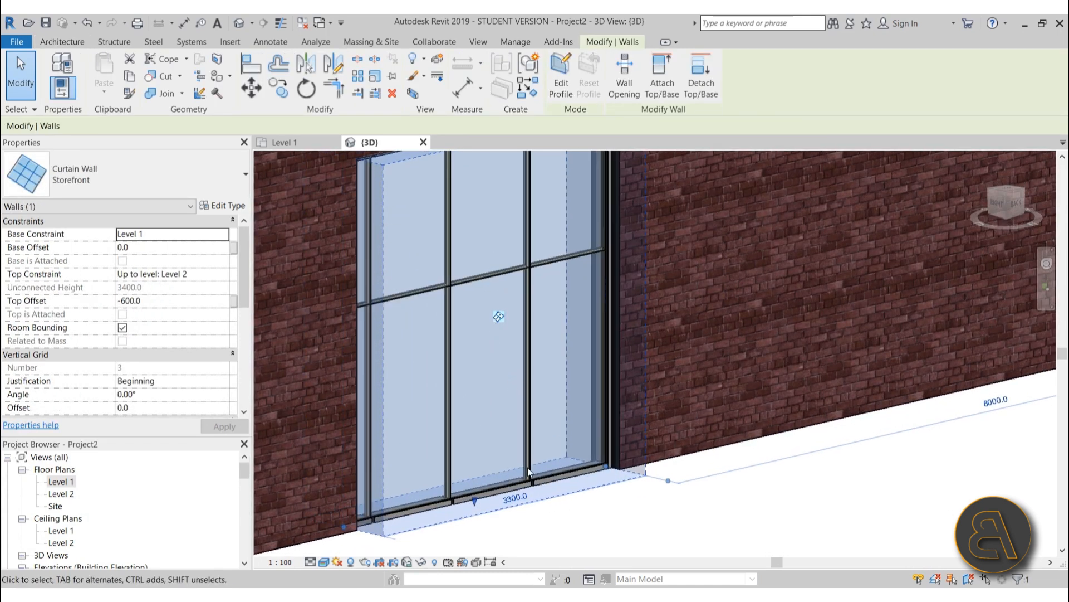
{"action": "left_click", "coordinate": [627, 564]}
{"action": "scroll", "coordinate": [406, 341], "scroll_direction": "down", "scroll_amount": 3}
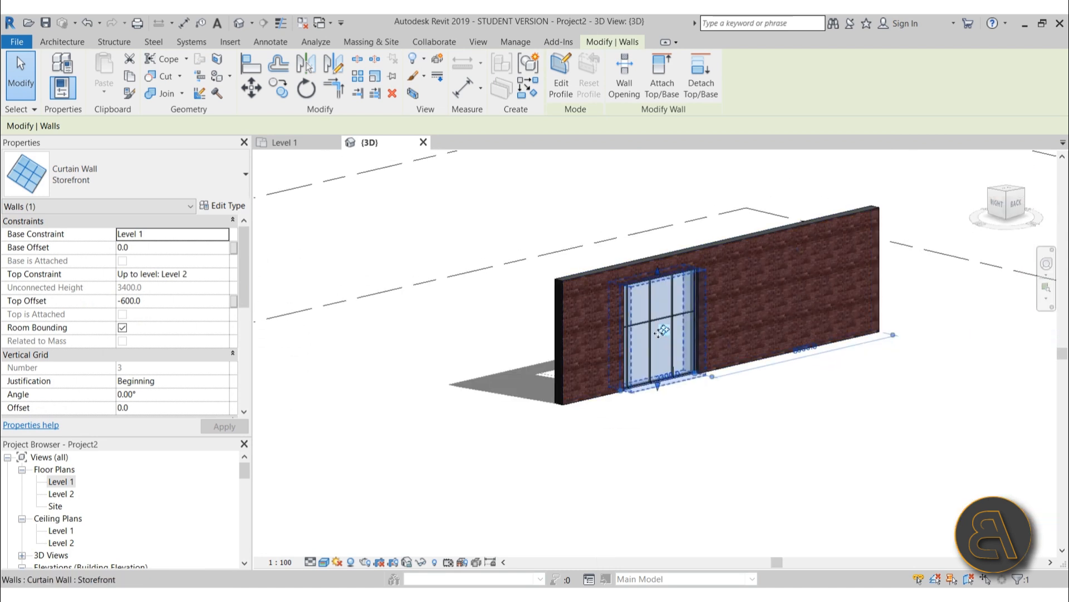
{"action": "scroll", "coordinate": [696, 340], "scroll_direction": "up", "scroll_amount": 3}
{"action": "left_click", "coordinate": [701, 513]}
In the Level 1 floor plan, try to place an M_Single-Flush 0915 x 2134mm door in the storefront's middle full-width bay, deleting the conflicting elements
{"action": "double_click", "coordinate": [66, 482]}
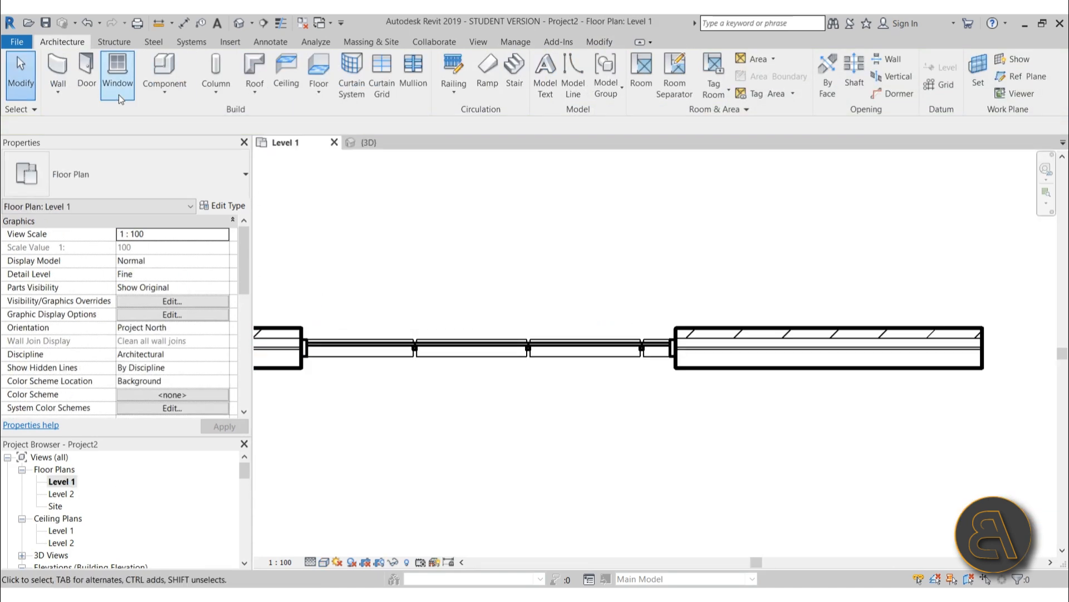
{"action": "left_click", "coordinate": [86, 68]}
{"action": "scroll", "coordinate": [525, 300], "scroll_direction": "down", "scroll_amount": 2}
{"action": "middle_click_drag", "start_coordinate": [525, 304], "coordinate": [534, 317]}
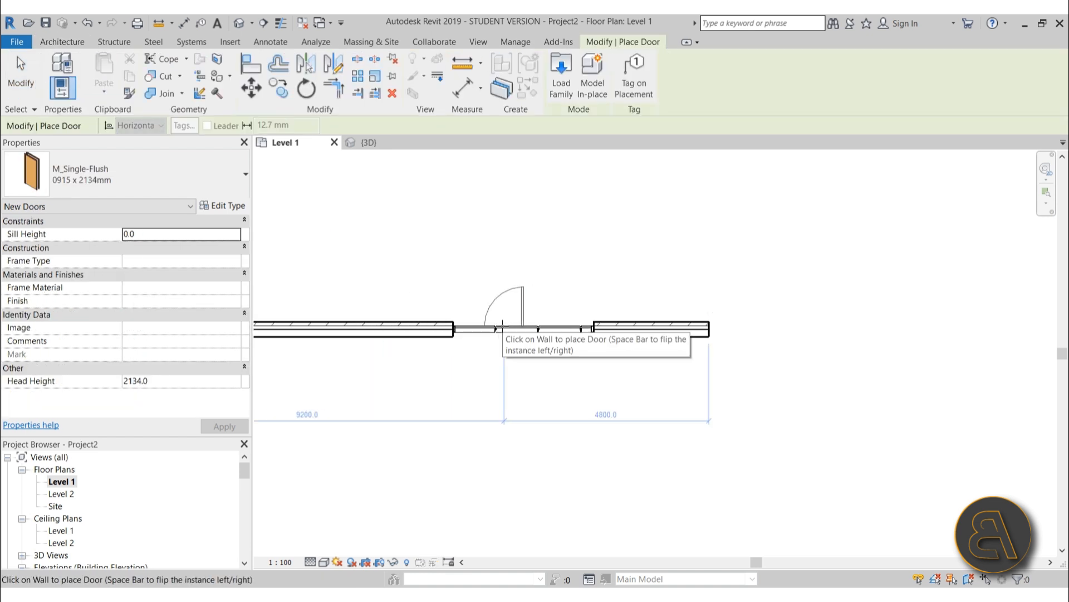
{"action": "scroll", "coordinate": [513, 329], "scroll_direction": "up", "scroll_amount": 3}
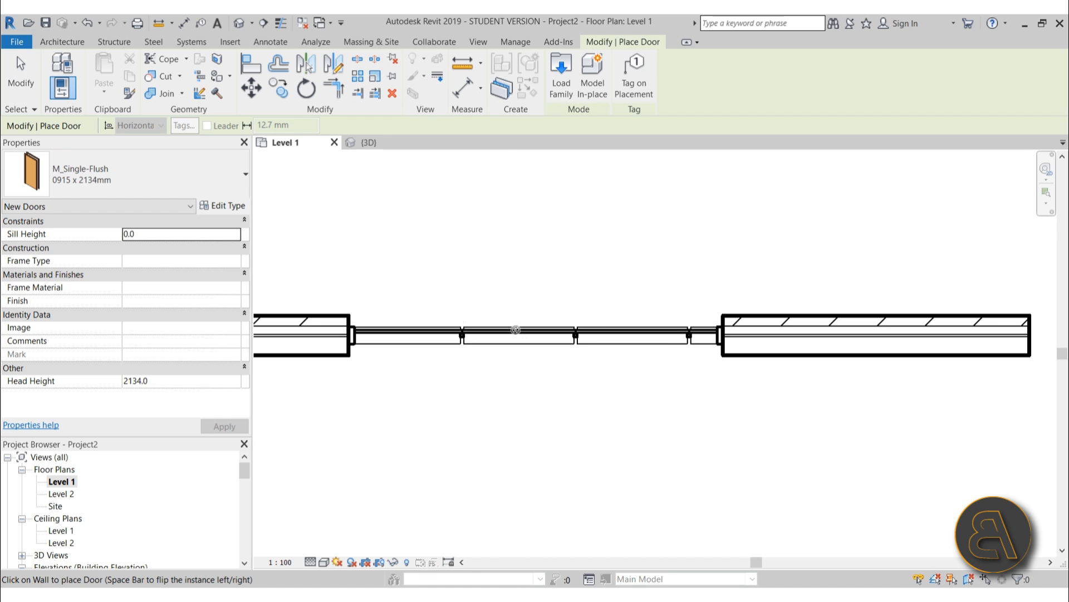
{"action": "left_click", "coordinate": [516, 329]}
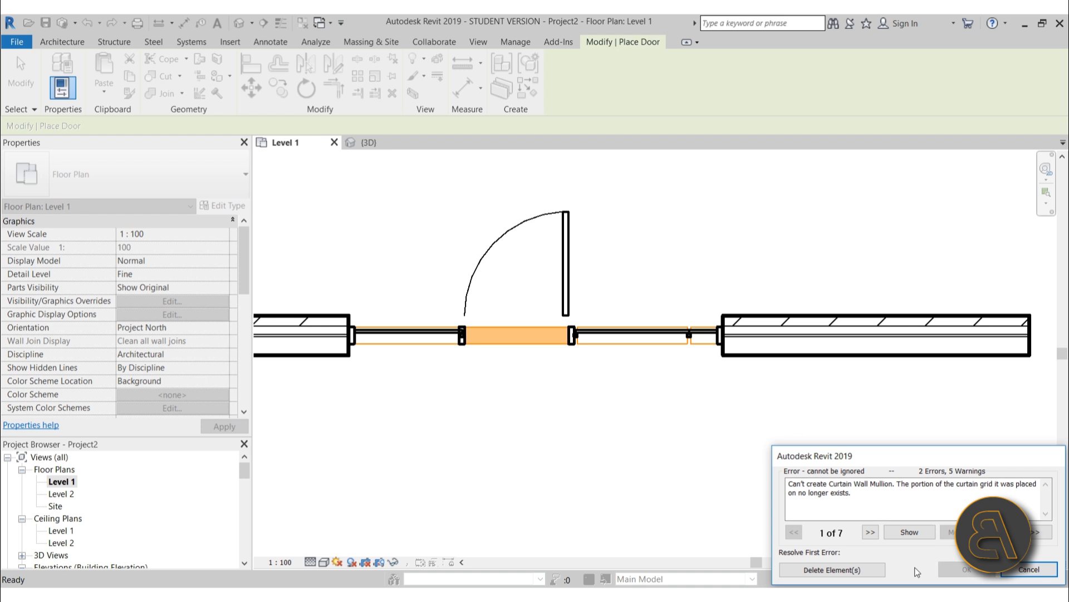
{"action": "left_click", "coordinate": [832, 571]}
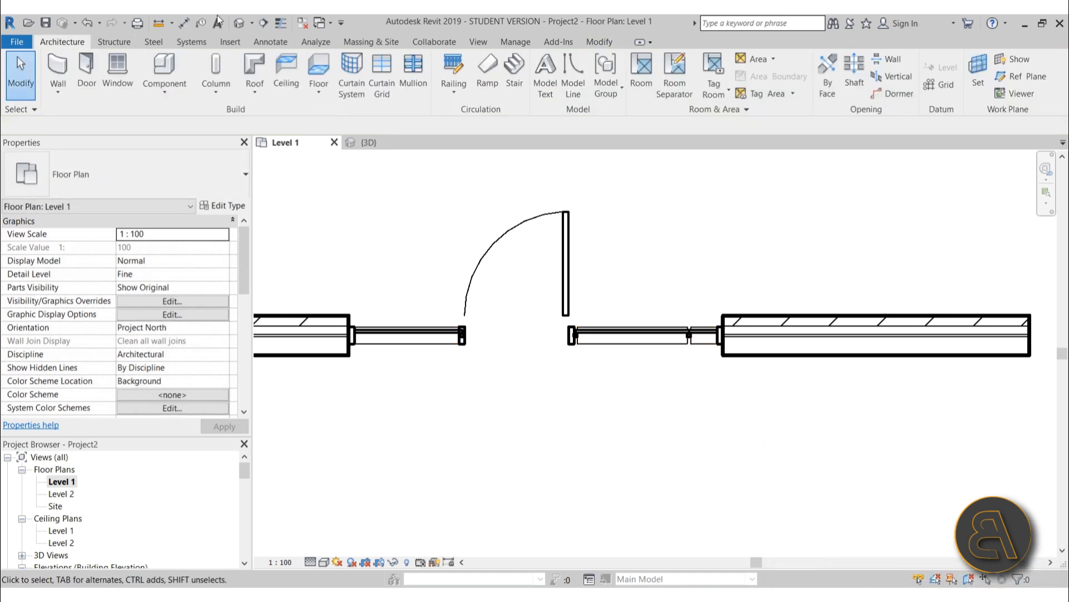
In the 3D view, delete the single-flush door from the storefront along with the conflicting elements, and undo the last change
{"action": "left_click", "coordinate": [243, 27]}
{"action": "middle_click_drag", "start_coordinate": [763, 461], "coordinate": [767, 389], "text": "shift"}
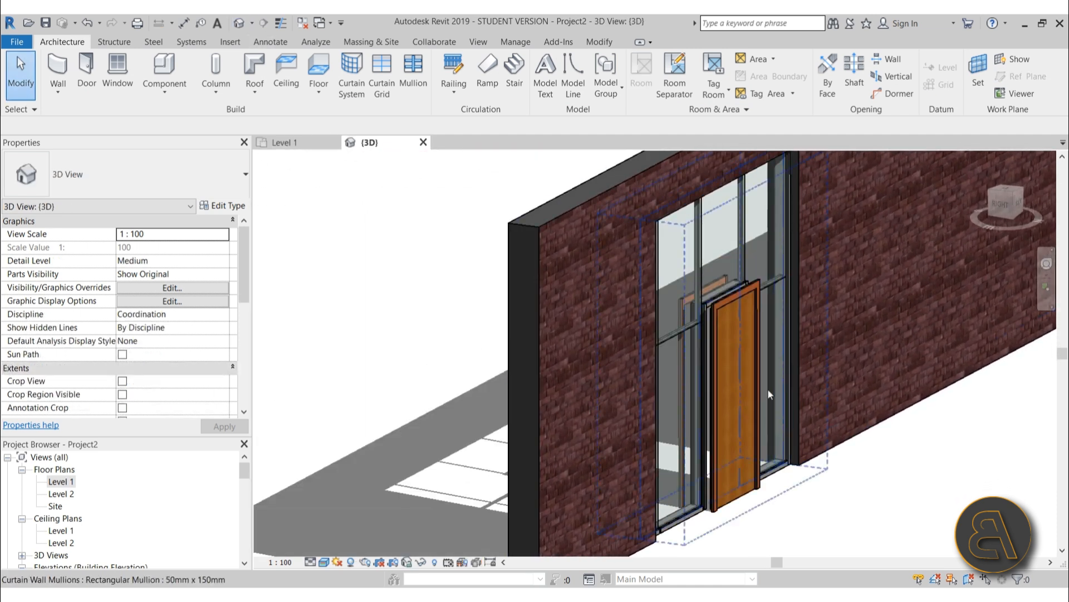
{"action": "left_click", "coordinate": [741, 294]}
{"action": "key", "text": "Delete"}
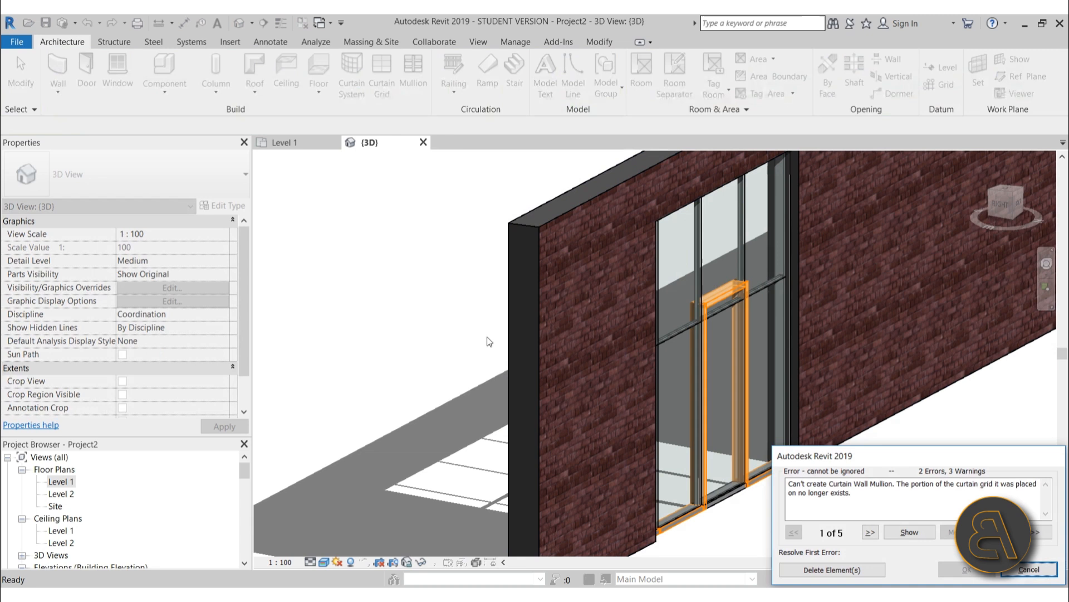
{"action": "left_click", "coordinate": [864, 575]}
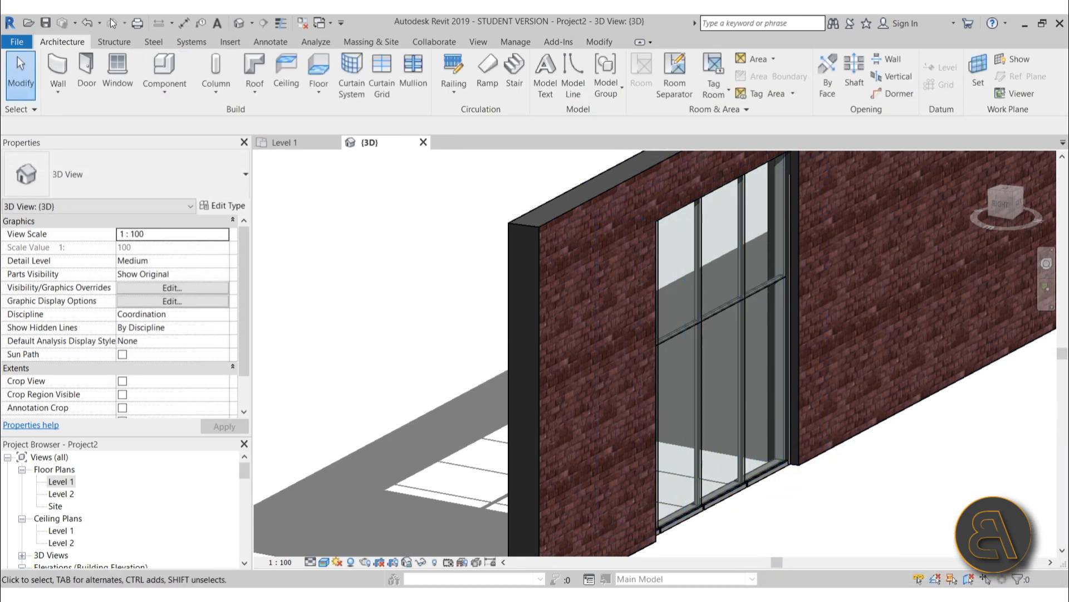
{"action": "left_click", "coordinate": [83, 28]}
Unpin and delete the 50mm x 150mm bottom mullion beneath the storefront's middle full-width bay
{"action": "middle_click_drag", "start_coordinate": [794, 425], "coordinate": [705, 404], "text": "shift"}
{"action": "scroll", "coordinate": [527, 332], "scroll_direction": "up", "scroll_amount": 5}
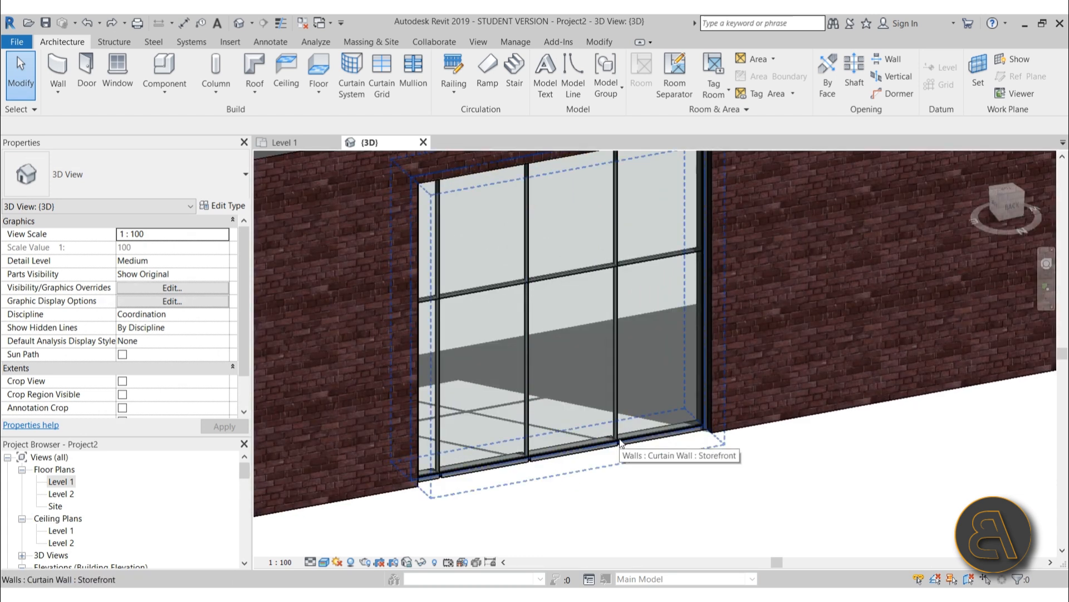
{"action": "scroll", "coordinate": [582, 459], "scroll_direction": "up", "scroll_amount": 3}
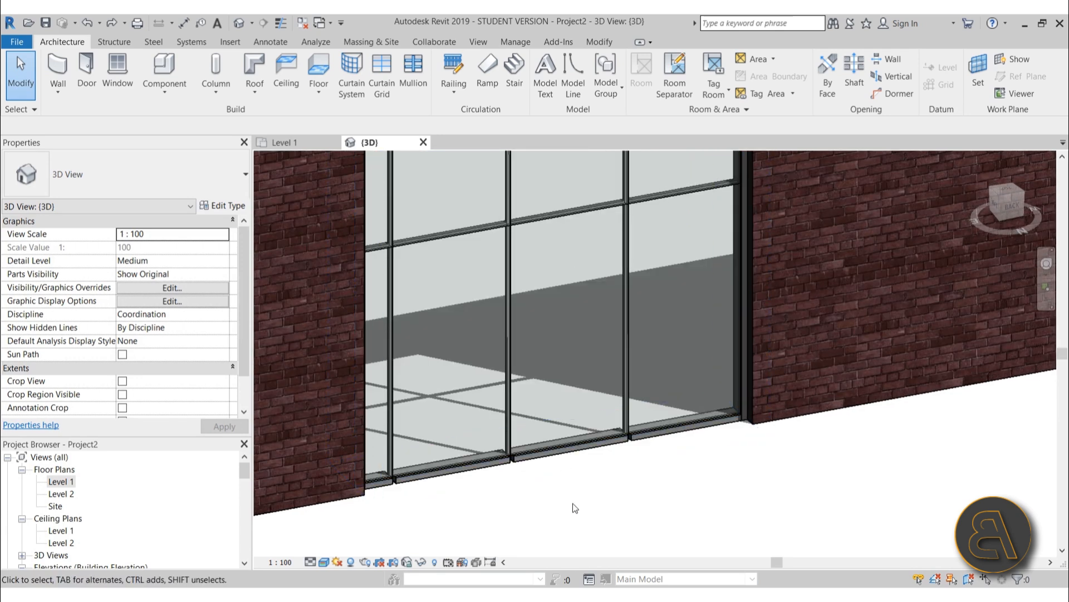
{"action": "key", "text": "Tab"}
{"action": "left_click", "coordinate": [568, 453]}
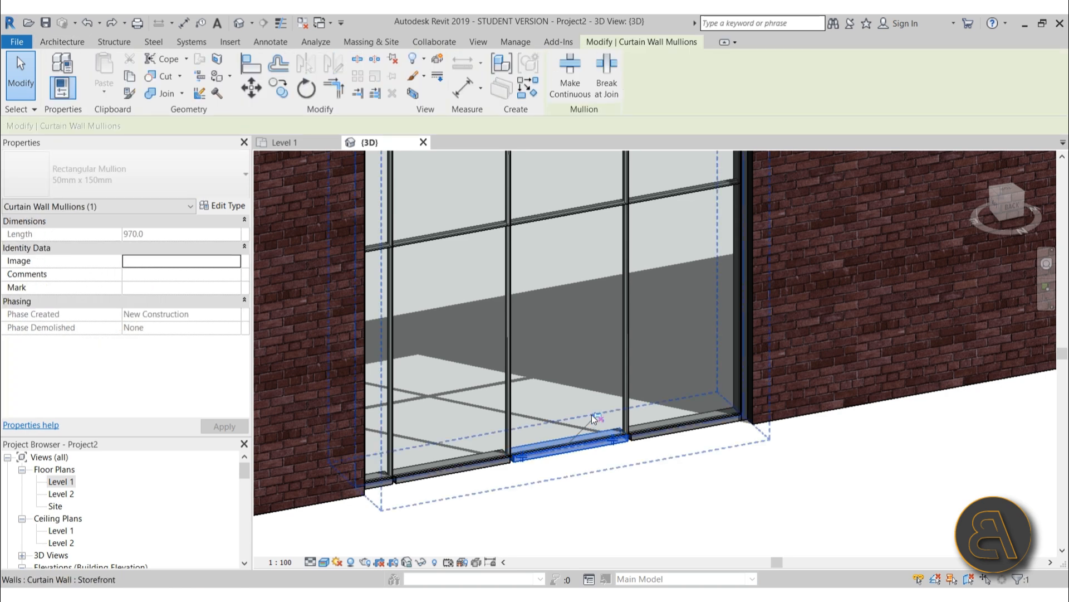
{"action": "key", "text": "Delete"}
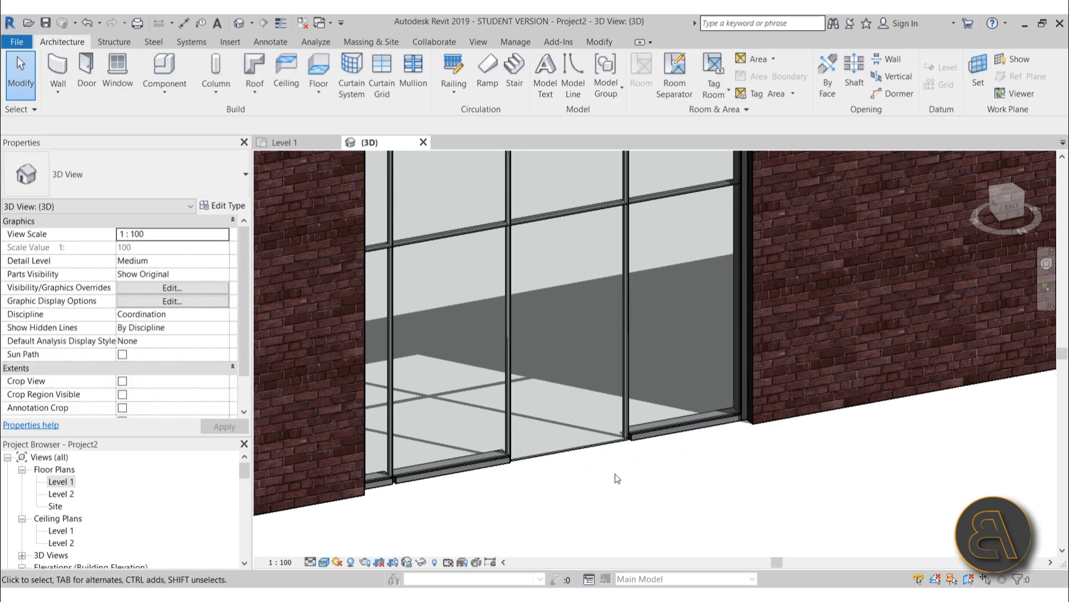
Unpin the lower glazed panel above the removed mullion and check which panel types are available for it
{"action": "scroll", "coordinate": [601, 447], "scroll_direction": "down", "scroll_amount": 2}
{"action": "middle_click_drag", "start_coordinate": [601, 447], "coordinate": [564, 460]}
{"action": "scroll", "coordinate": [559, 400], "scroll_direction": "up", "scroll_amount": 3}
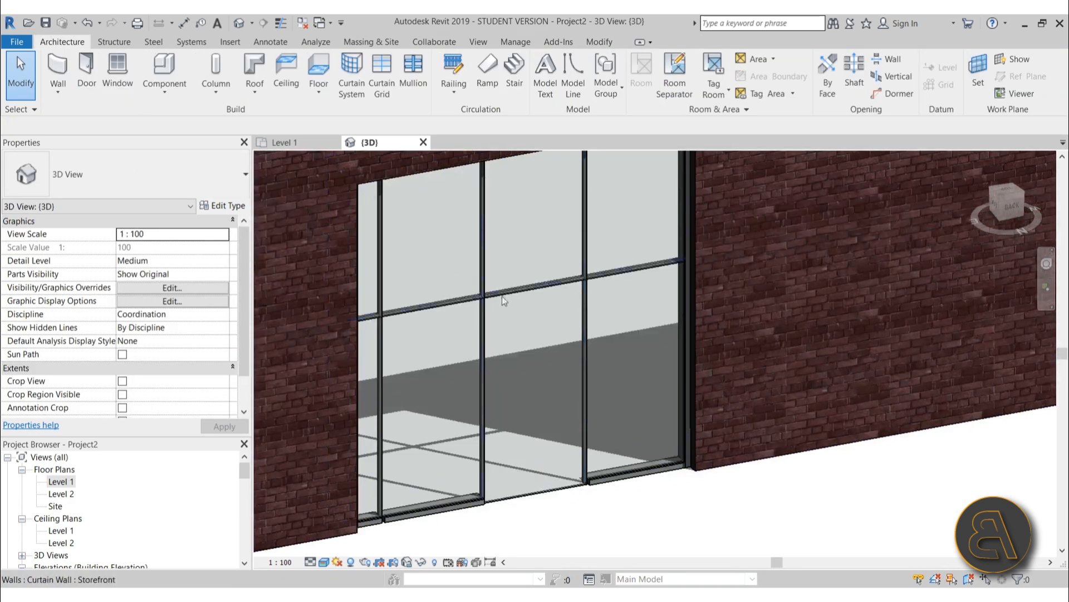
{"action": "left_click", "coordinate": [536, 493]}
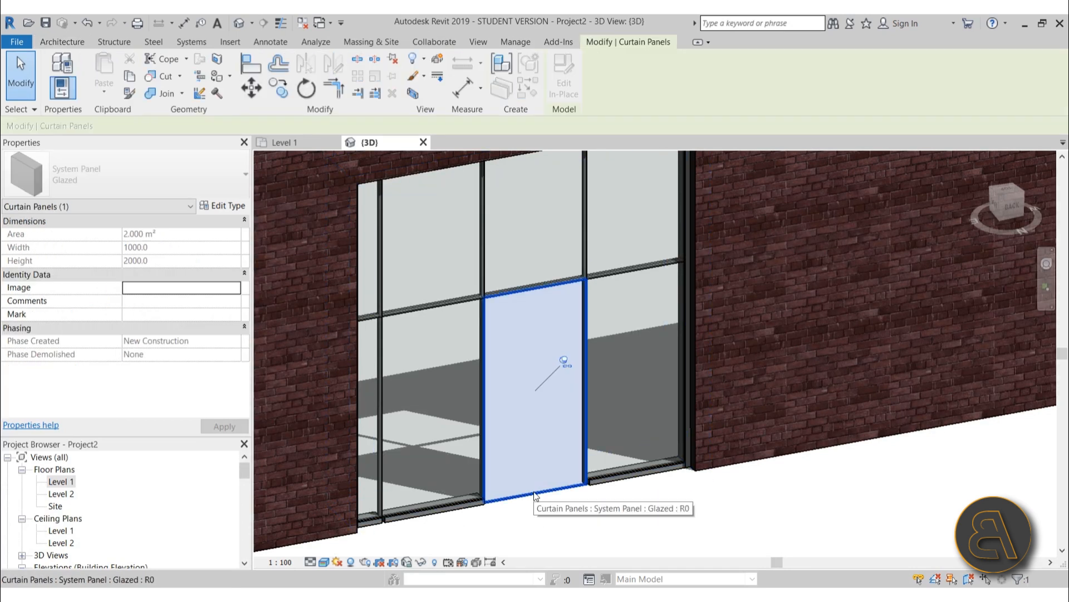
{"action": "left_click", "coordinate": [159, 177]}
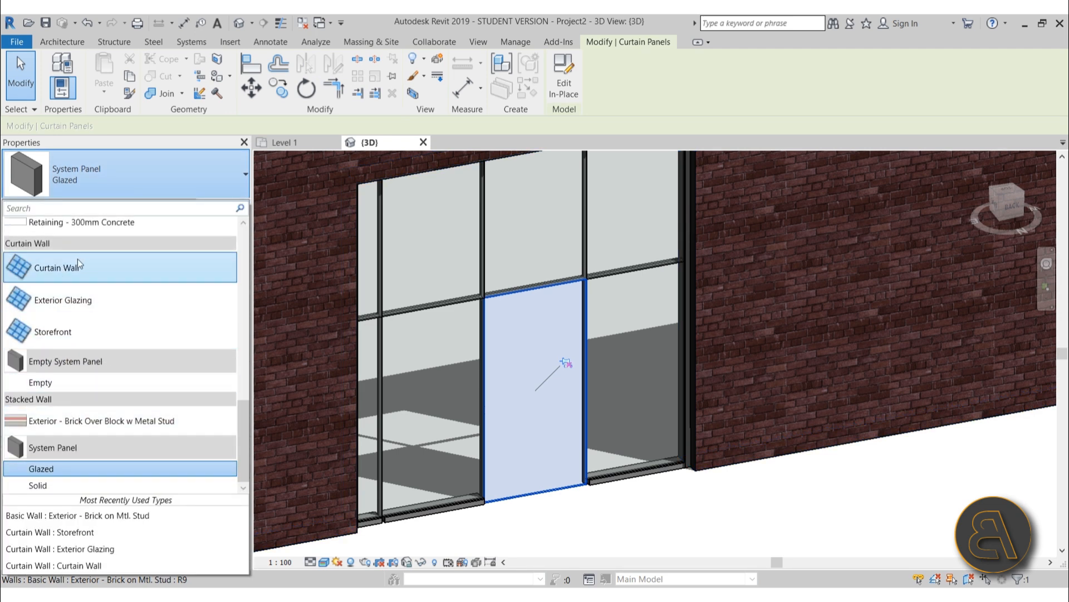
{"action": "left_click", "coordinate": [626, 454]}
{"action": "left_click", "coordinate": [596, 516]}
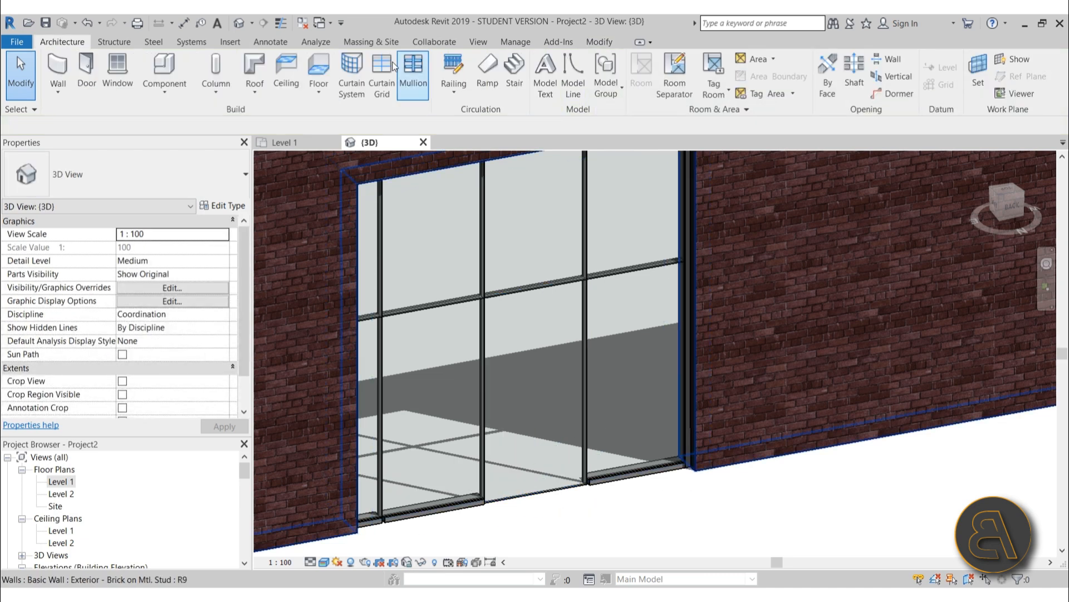
Start loading a family and open the Doors folder of the US Metric library
{"action": "left_click", "coordinate": [230, 43]}
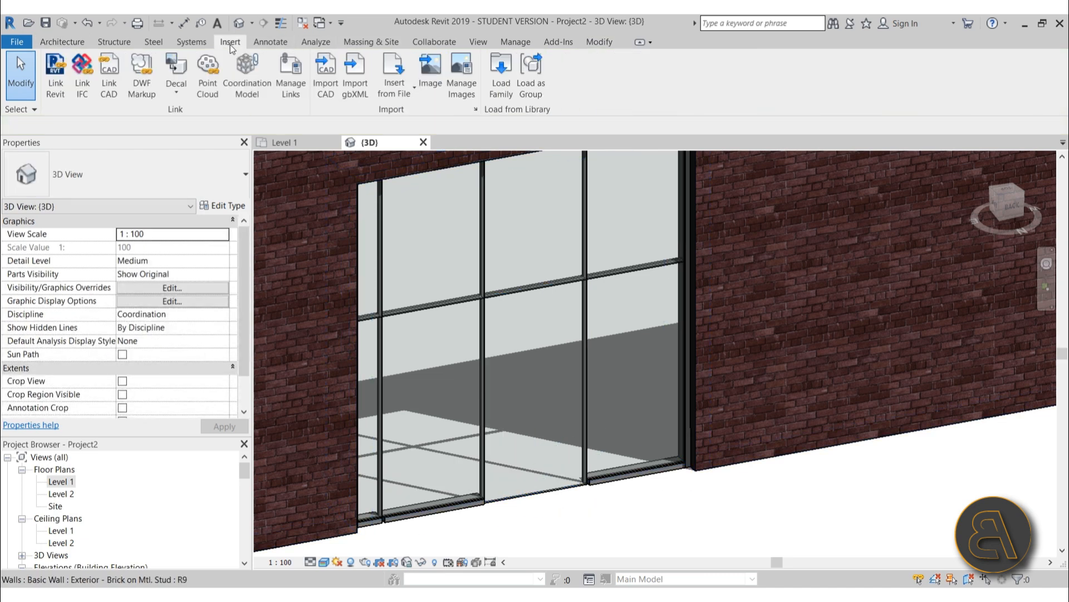
{"action": "left_click", "coordinate": [498, 98]}
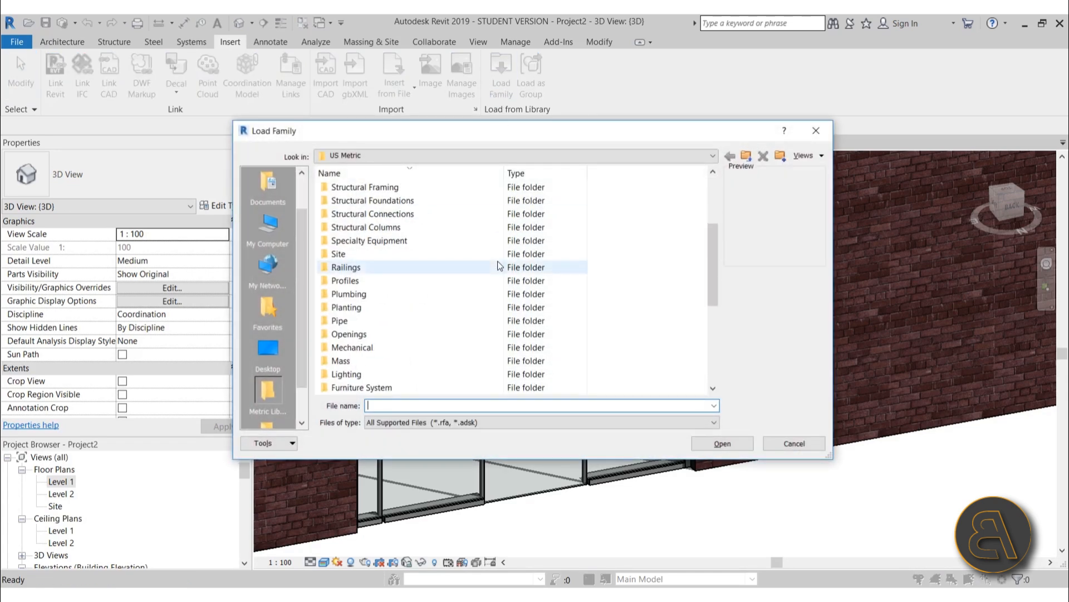
{"action": "scroll", "coordinate": [498, 266], "scroll_direction": "down", "scroll_amount": 3}
{"action": "scroll", "coordinate": [390, 281], "scroll_direction": "down", "scroll_amount": 2}
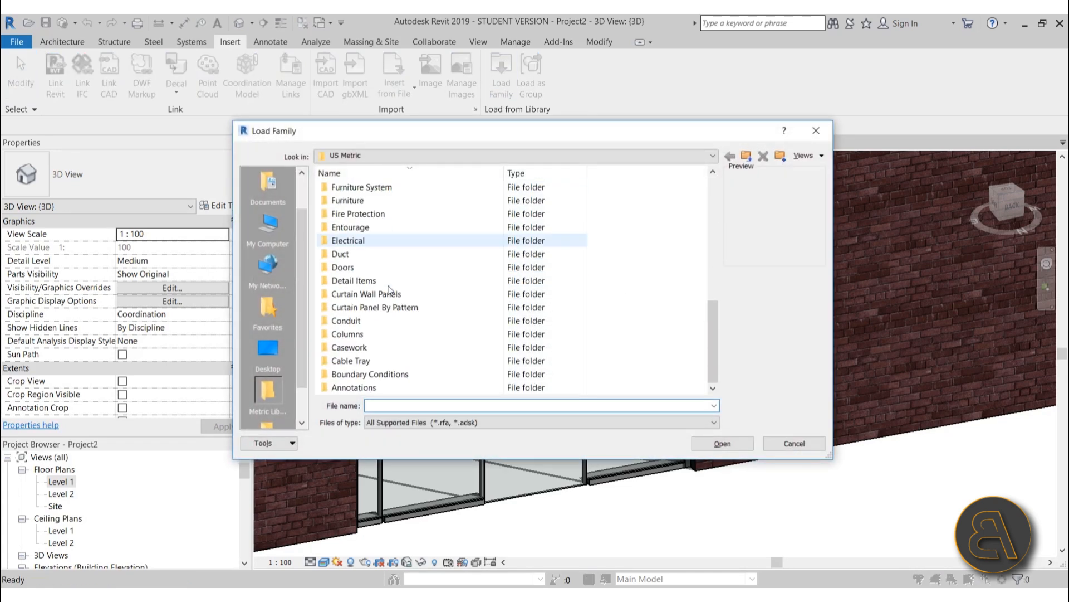
{"action": "double_click", "coordinate": [348, 269]}
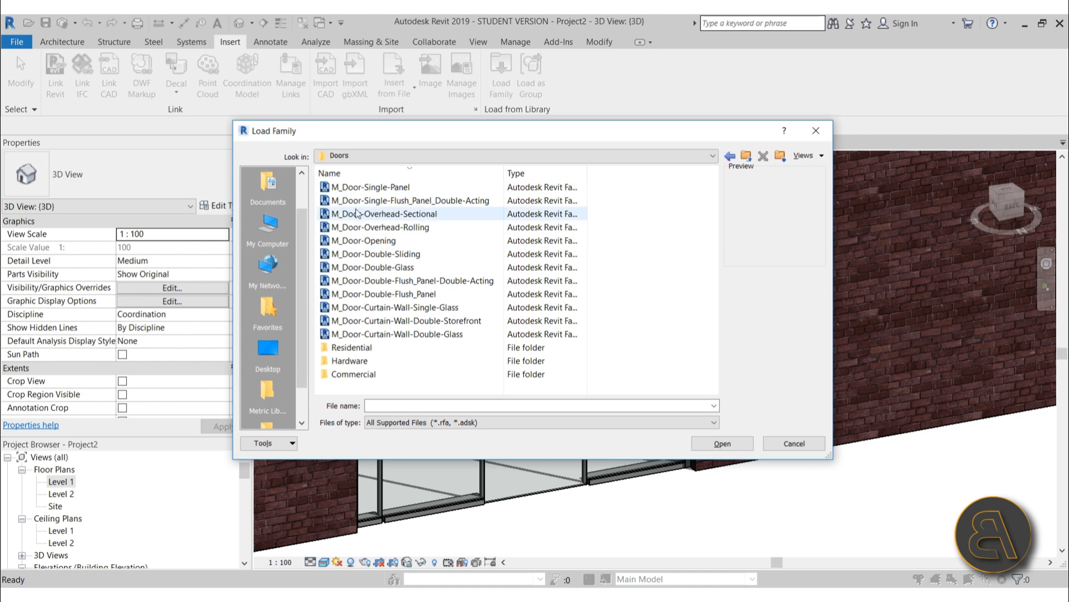
Preview the door families in the Doors folder, from M_Door-Single-Panel through M_Door-Curtain-Wall-Double-Glass
{"action": "left_click", "coordinate": [351, 188]}
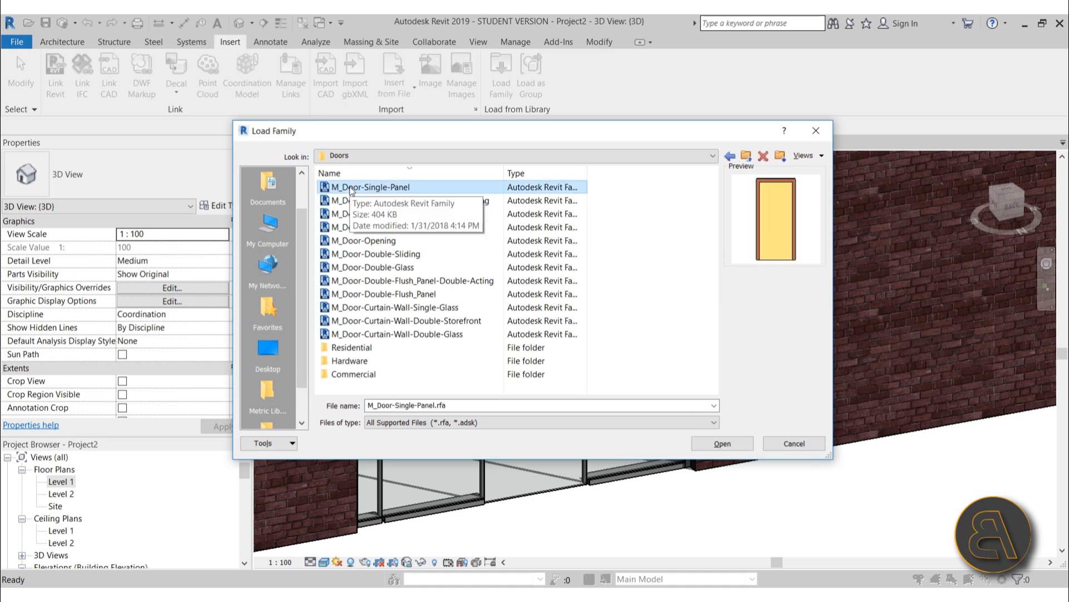
{"action": "key", "text": "Down"}
{"action": "key", "text": "Down"}
{"action": "key", "text": "Down"}
{"action": "key", "text": "Down"}
{"action": "key", "text": "Down"}
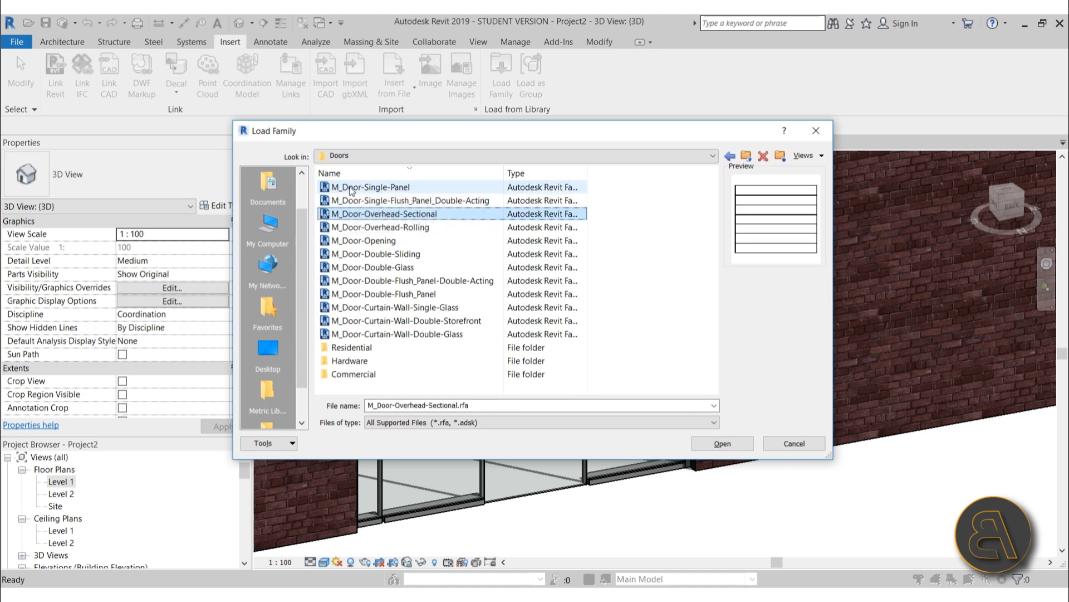
{"action": "key", "text": "Down"}
{"action": "key", "text": "Down"}
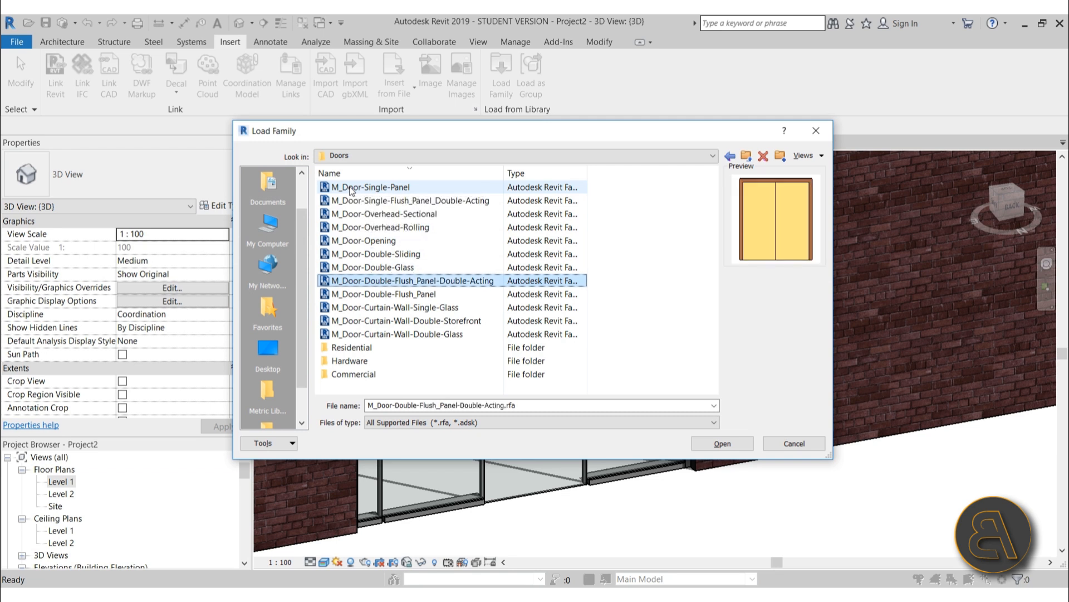
{"action": "key", "text": "Down"}
{"action": "key", "text": "Down"}
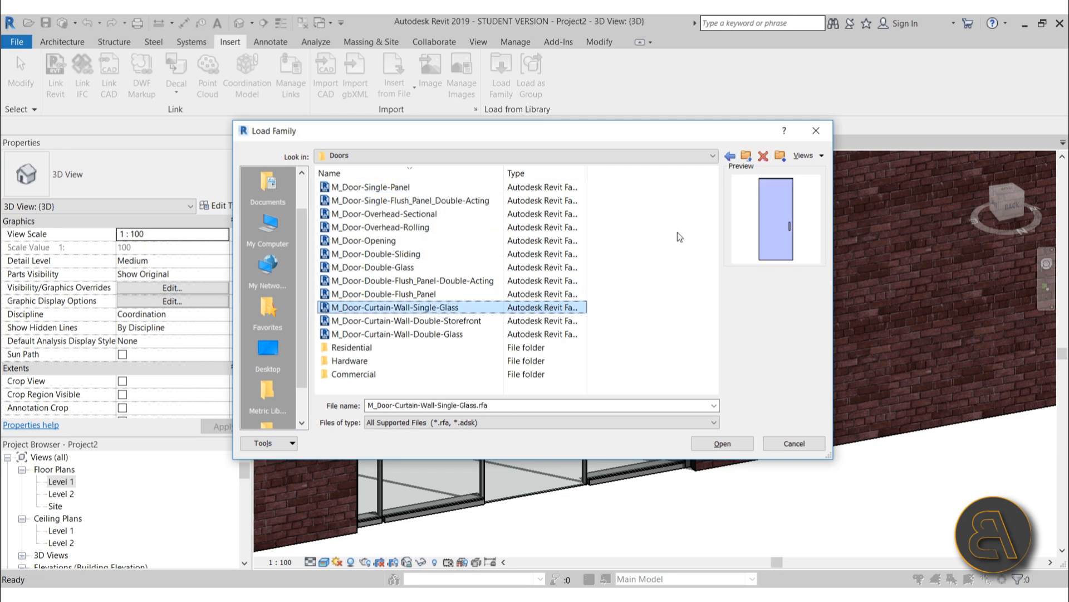
{"action": "key", "text": "Up"}
{"action": "key", "text": "Down"}
{"action": "key", "text": "Down"}
{"action": "key", "text": "Down"}
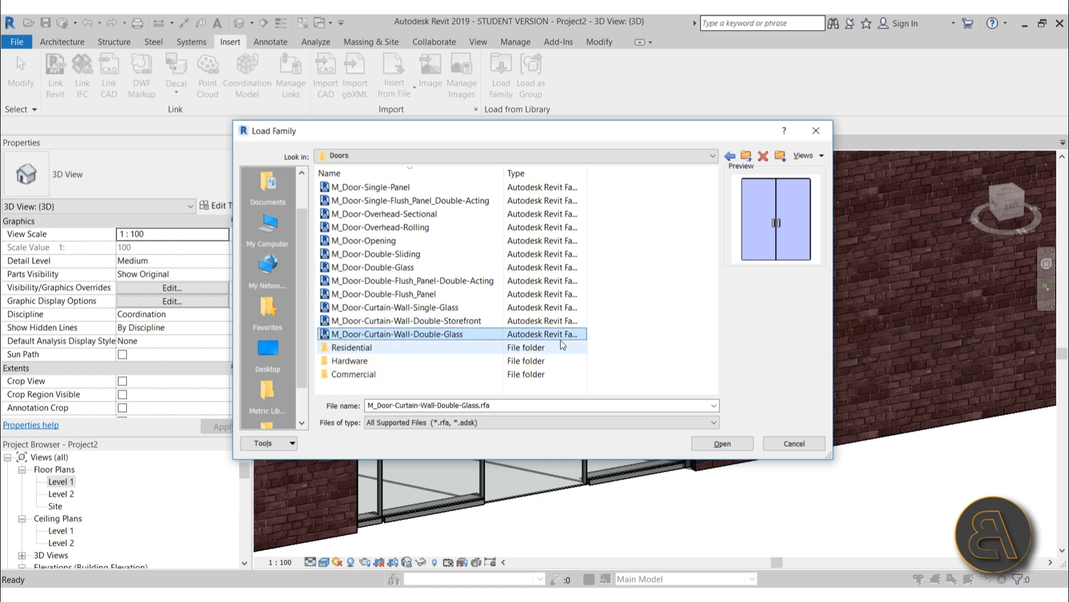
Load the M_Door-Curtain-Wall-Single-Glass family and swap the lower glazed panel in the storefront's middle full-width bay for it
{"action": "left_click", "coordinate": [413, 312]}
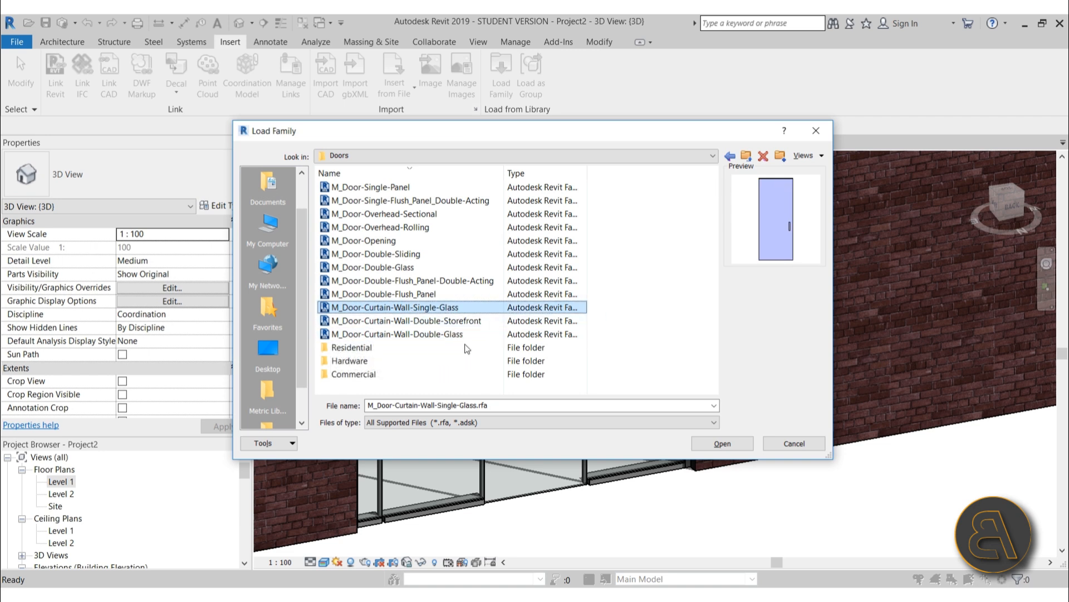
{"action": "left_click", "coordinate": [721, 444]}
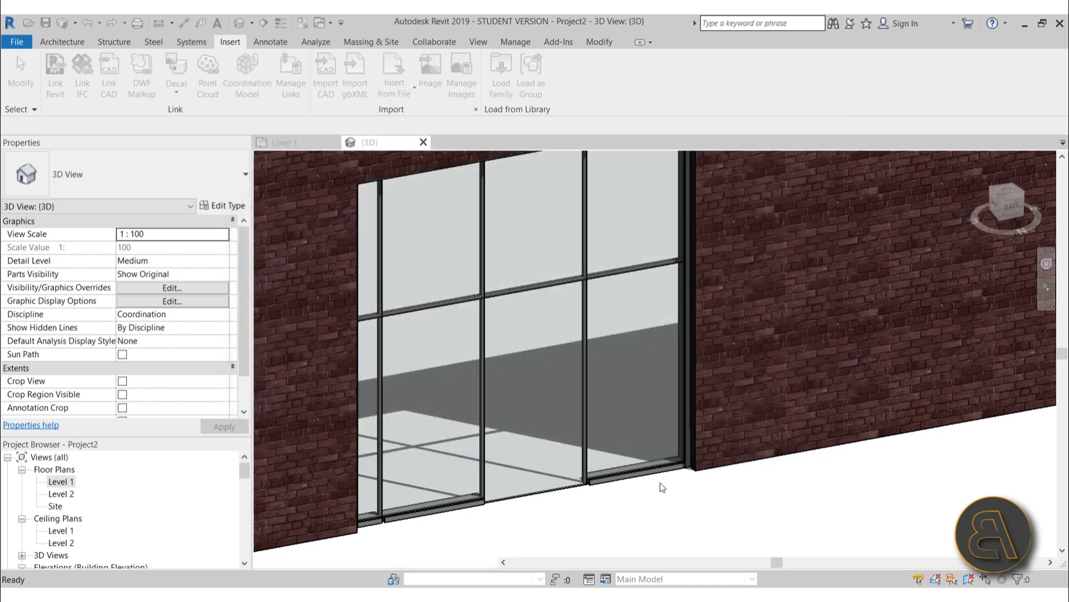
{"action": "left_click", "coordinate": [525, 496]}
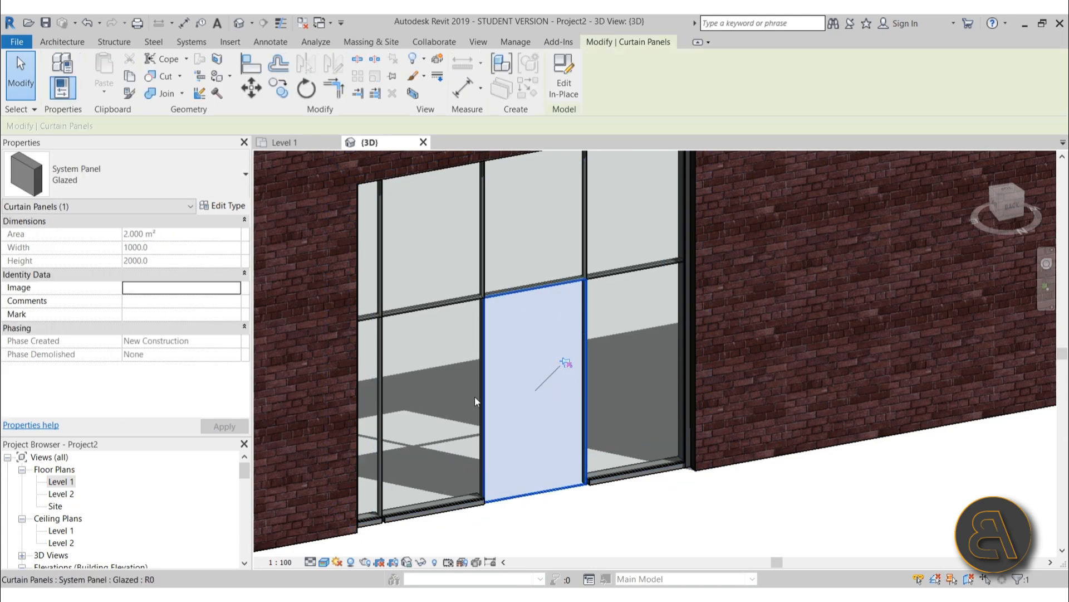
{"action": "left_click", "coordinate": [130, 188]}
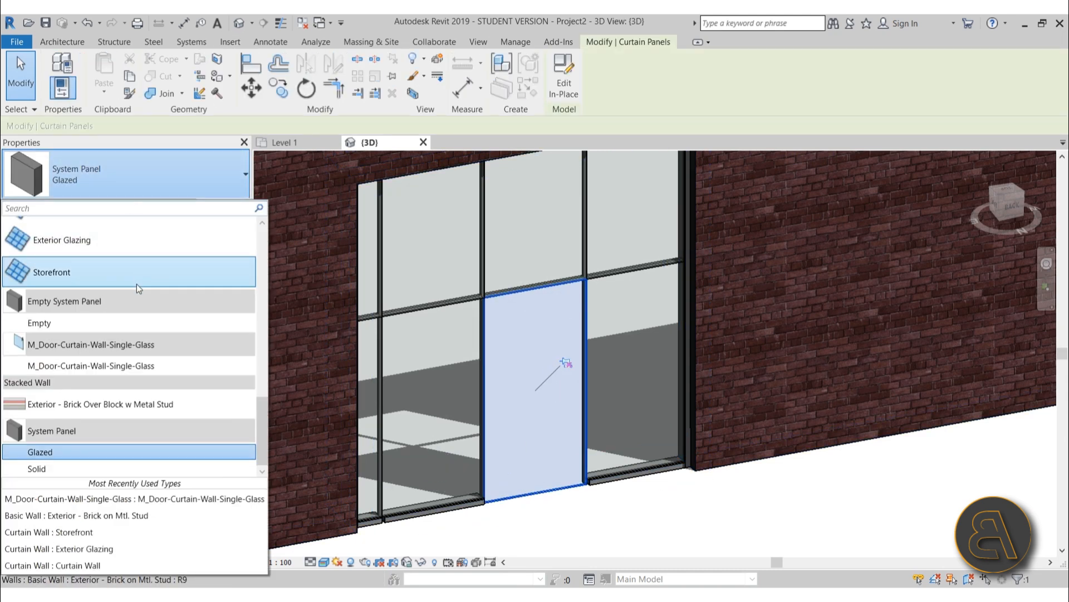
{"action": "left_click", "coordinate": [98, 369]}
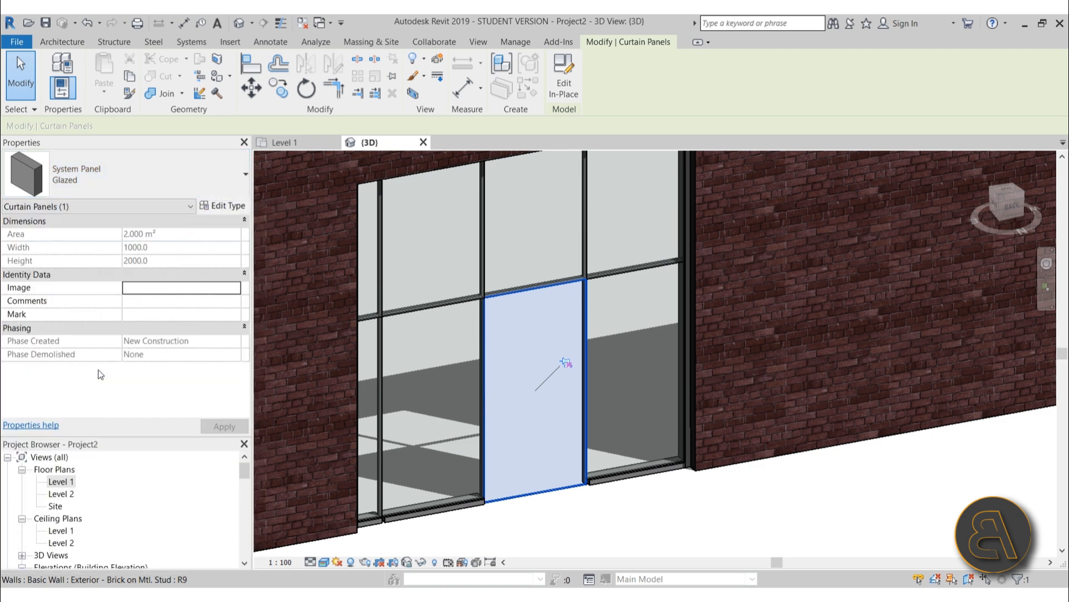
{"action": "left_click", "coordinate": [637, 516]}
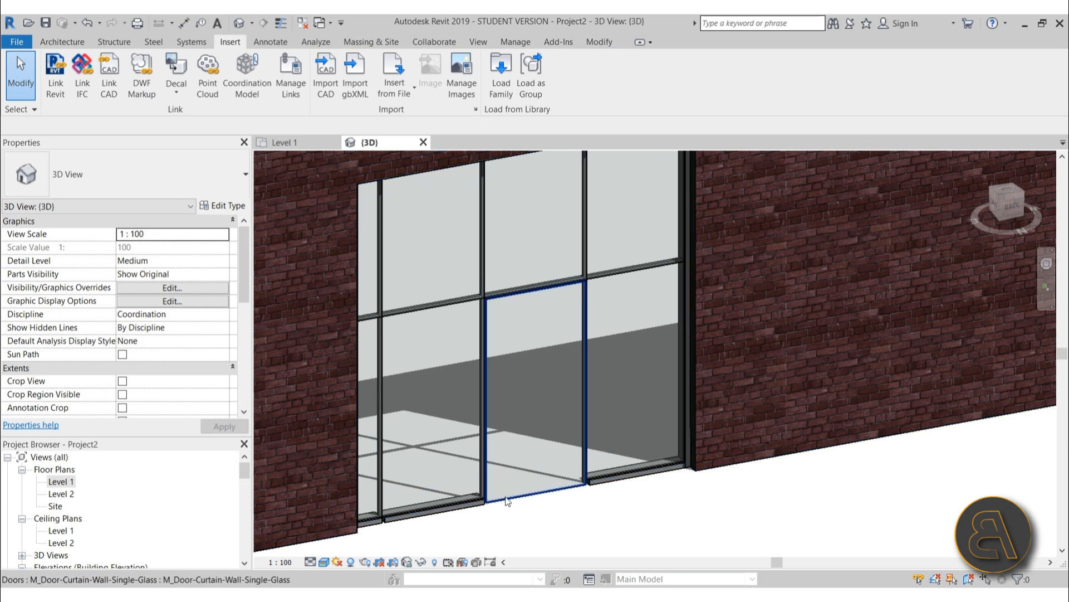
Set the 3D view's detail level to Fine and inspect the curtain wall door's handle up close
{"action": "left_click", "coordinate": [311, 562]}
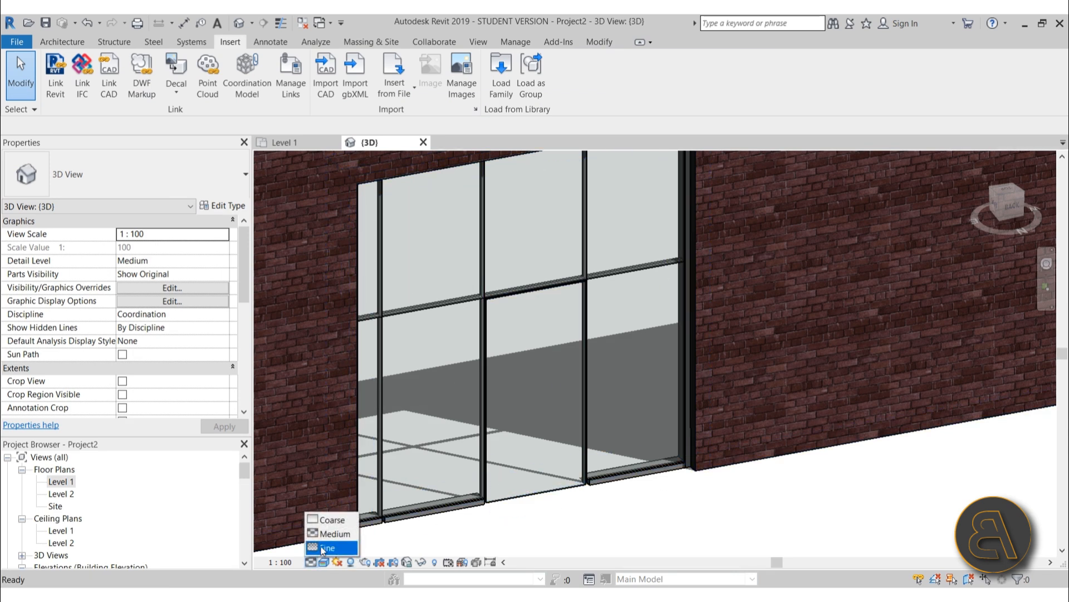
{"action": "left_click", "coordinate": [329, 547]}
{"action": "left_click", "coordinate": [543, 492]}
{"action": "left_click", "coordinate": [622, 523]}
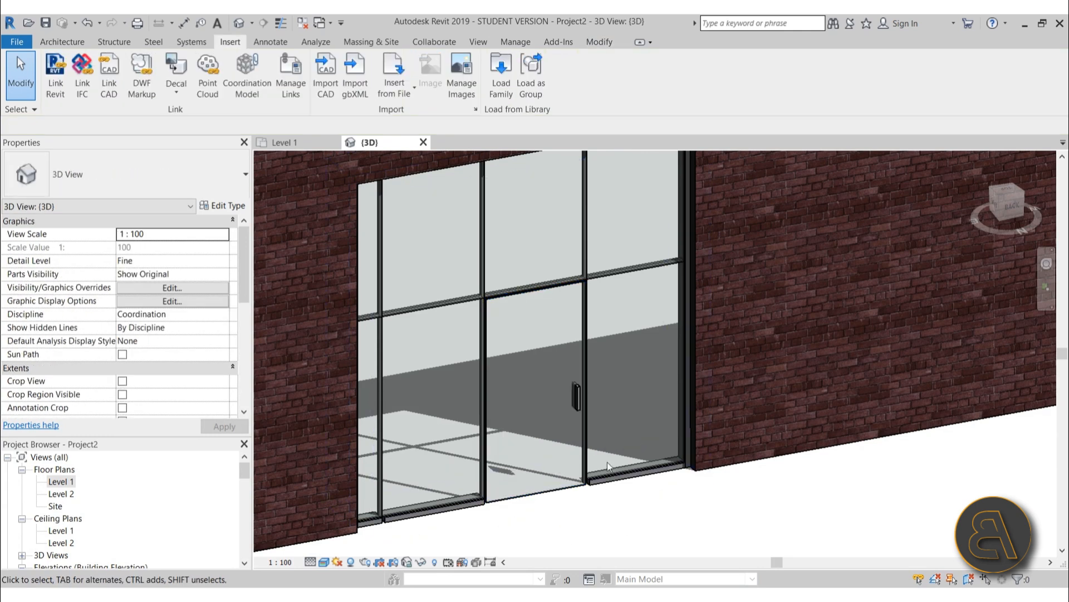
{"action": "scroll", "coordinate": [495, 249], "scroll_direction": "up", "scroll_amount": 10}
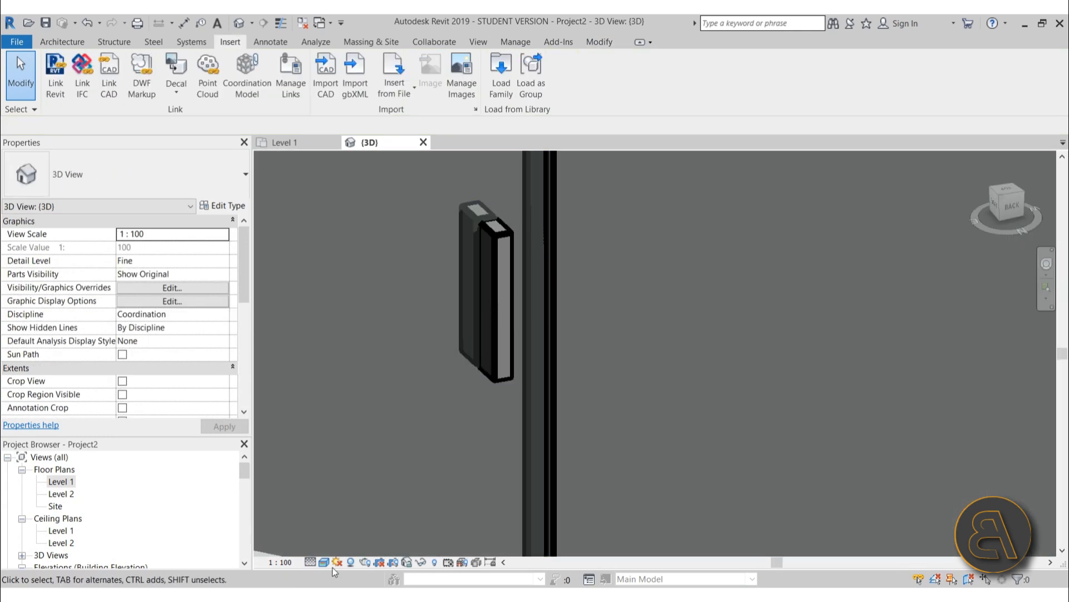
In the Level 1 floor plan, flip the curtain wall door's hand and facing, and flip both back
{"action": "double_click", "coordinate": [61, 481]}
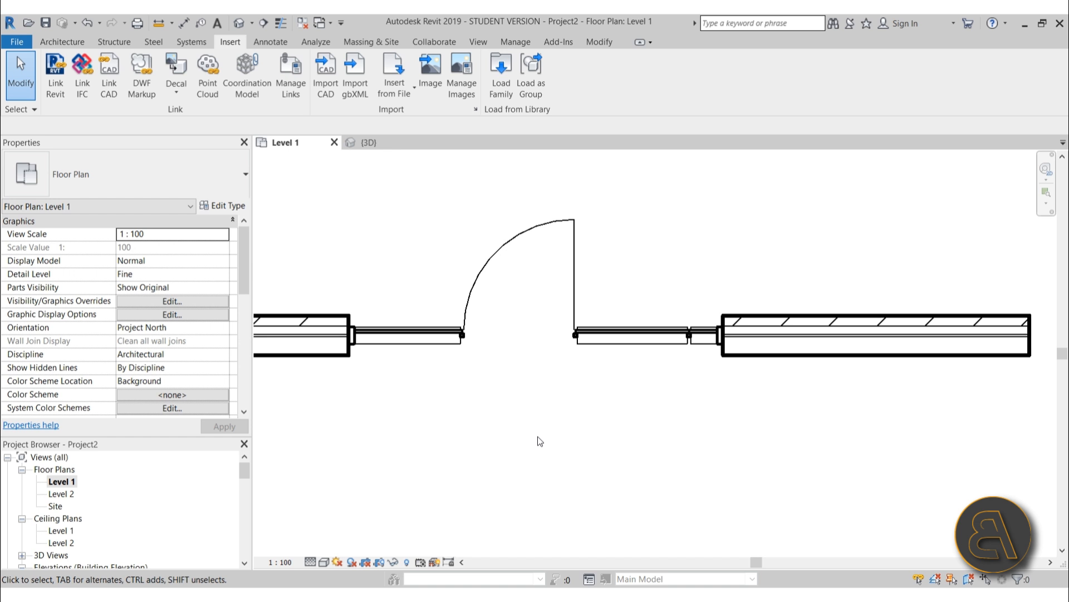
{"action": "left_click", "coordinate": [575, 243]}
{"action": "left_click", "coordinate": [500, 269]}
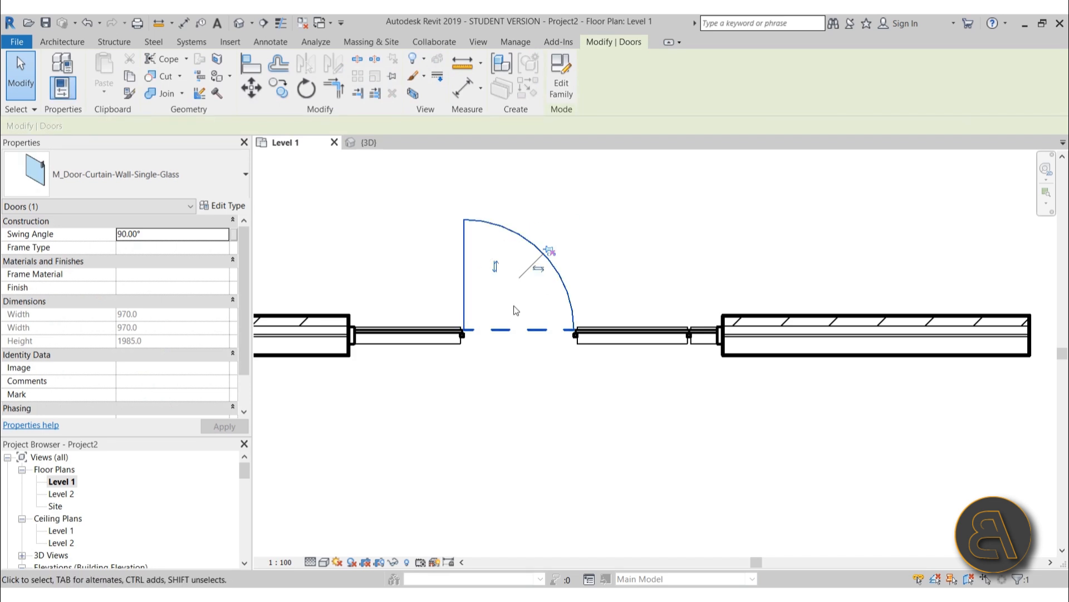
{"action": "left_click", "coordinate": [538, 268]}
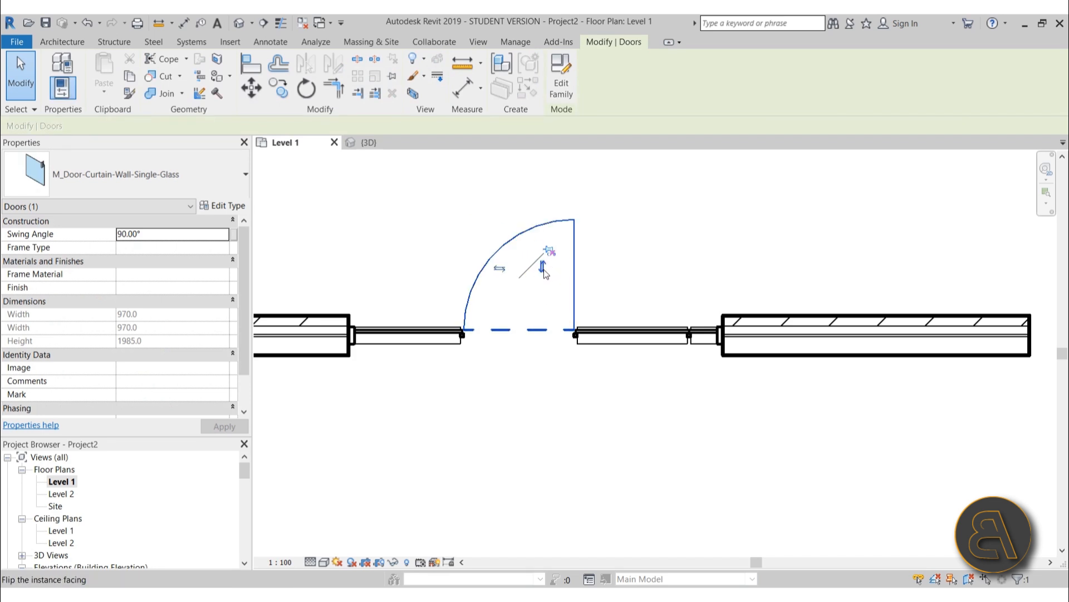
{"action": "left_click", "coordinate": [543, 269]}
{"action": "left_click", "coordinate": [541, 405]}
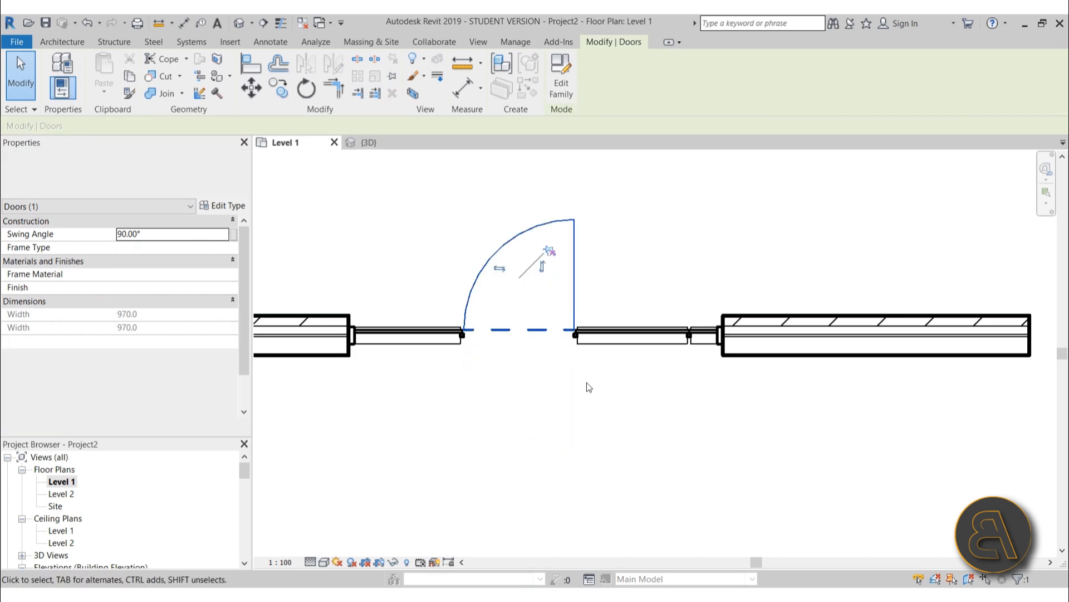
{"action": "left_click", "coordinate": [591, 440]}
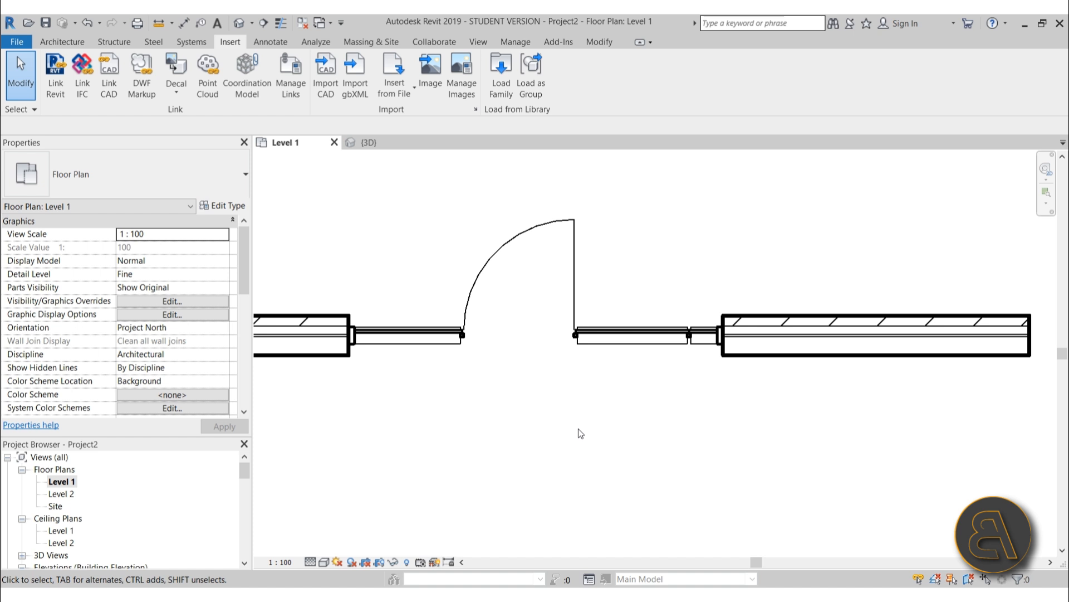
Unpin the vertical grid line on the door's latch side, nudge it to narrow the door bay to 880 mm, and return it to 1000 mm
{"action": "left_click", "coordinate": [464, 357]}
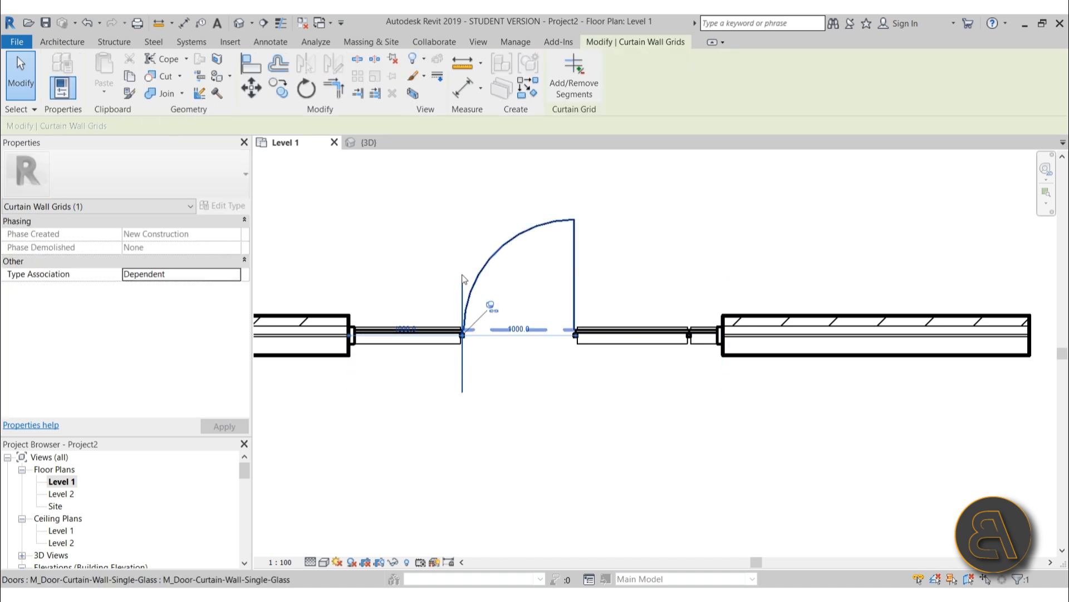
{"action": "left_click", "coordinate": [492, 307]}
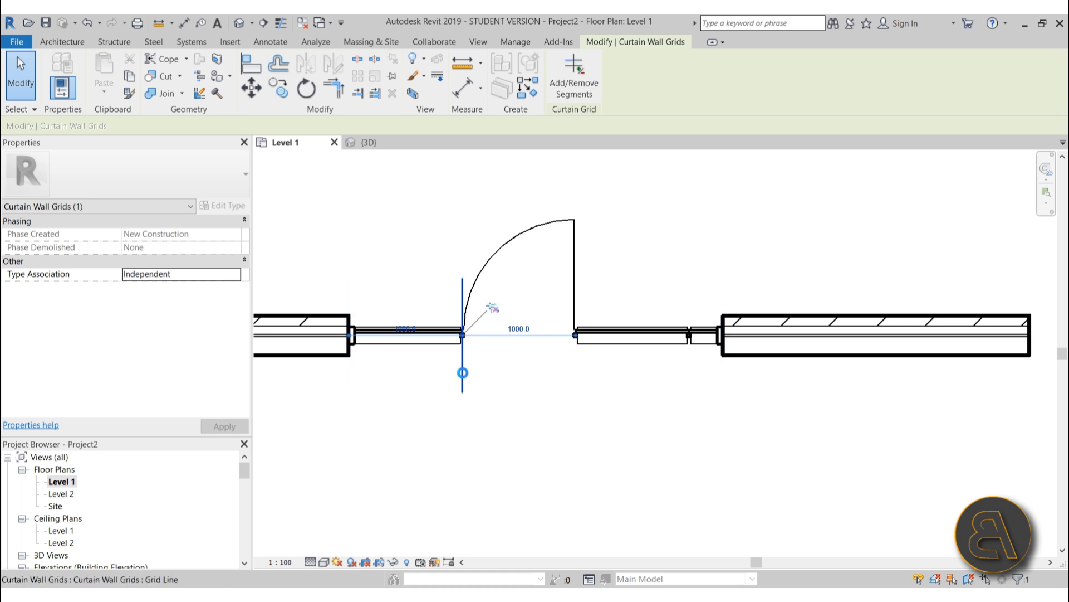
{"action": "left_click_drag", "start_coordinate": [463, 373], "coordinate": [464, 378]}
{"action": "key", "text": "Right"}
{"action": "key", "text": "Right"}
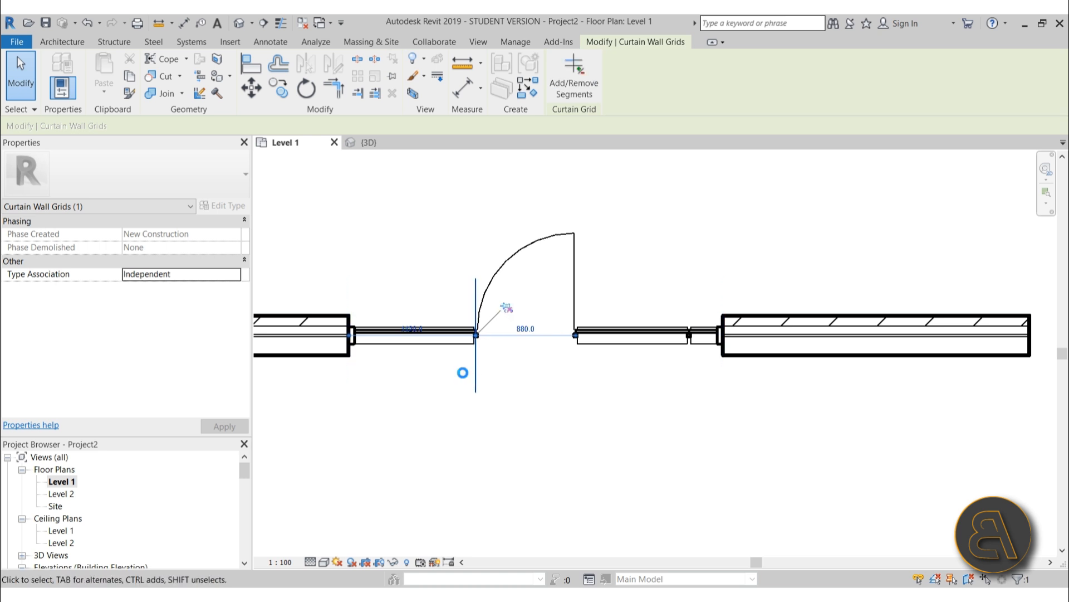
{"action": "key", "text": "Left"}
{"action": "key", "text": "Left"}
{"action": "key", "text": "Left"}
{"action": "key", "text": "Left"}
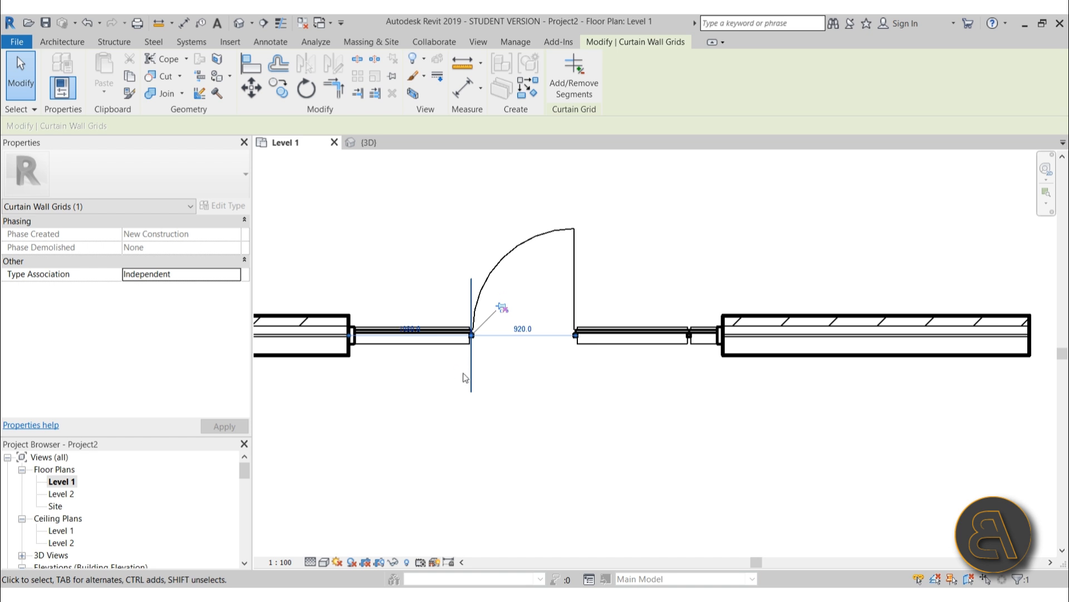
{"action": "key", "text": "Left"}
{"action": "key", "text": "Left"}
{"action": "key", "text": "Left"}
{"action": "key", "text": "Left"}
{"action": "left_click", "coordinate": [345, 213]}
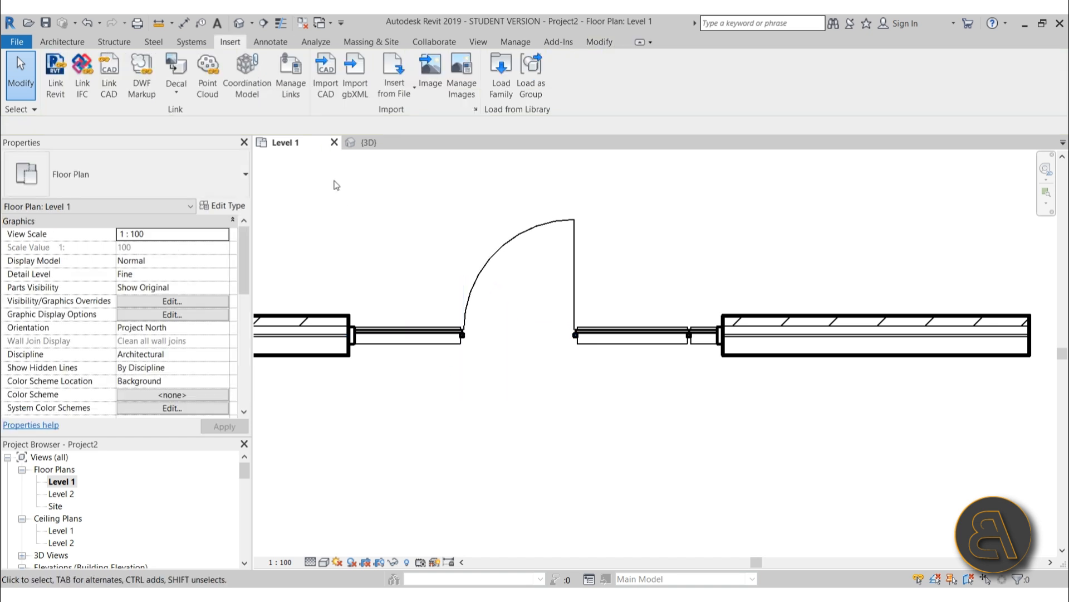
In the 3D view, nudge the horizontal grid line above the door up to 2045 mm and lower it again
{"action": "left_click", "coordinate": [239, 23]}
{"action": "scroll", "coordinate": [545, 323], "scroll_direction": "down", "scroll_amount": 2}
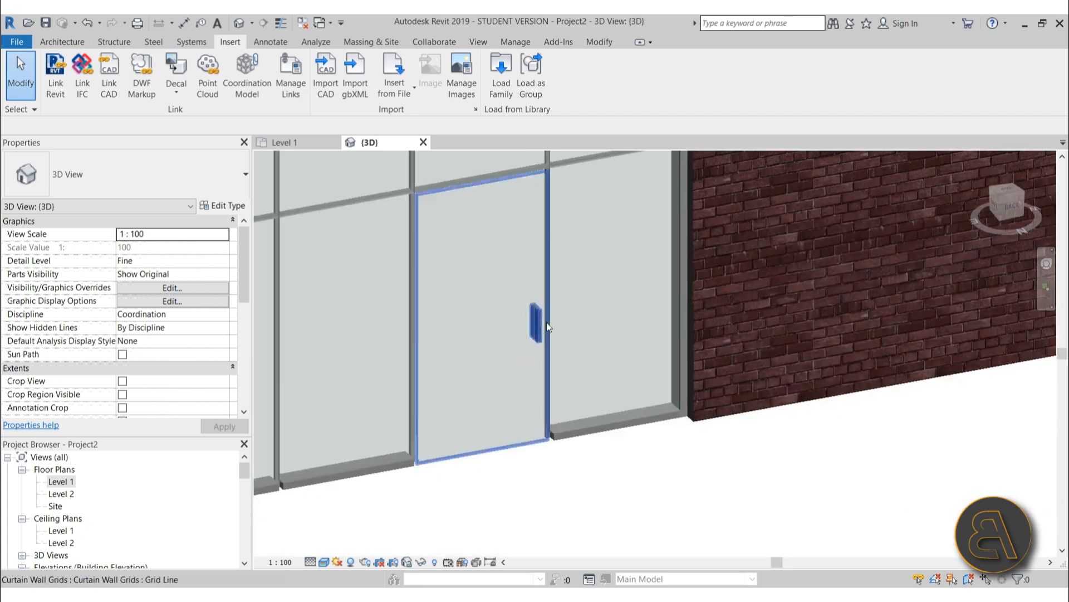
{"action": "scroll", "coordinate": [546, 322], "scroll_direction": "up", "scroll_amount": 2}
{"action": "left_click", "coordinate": [550, 319]}
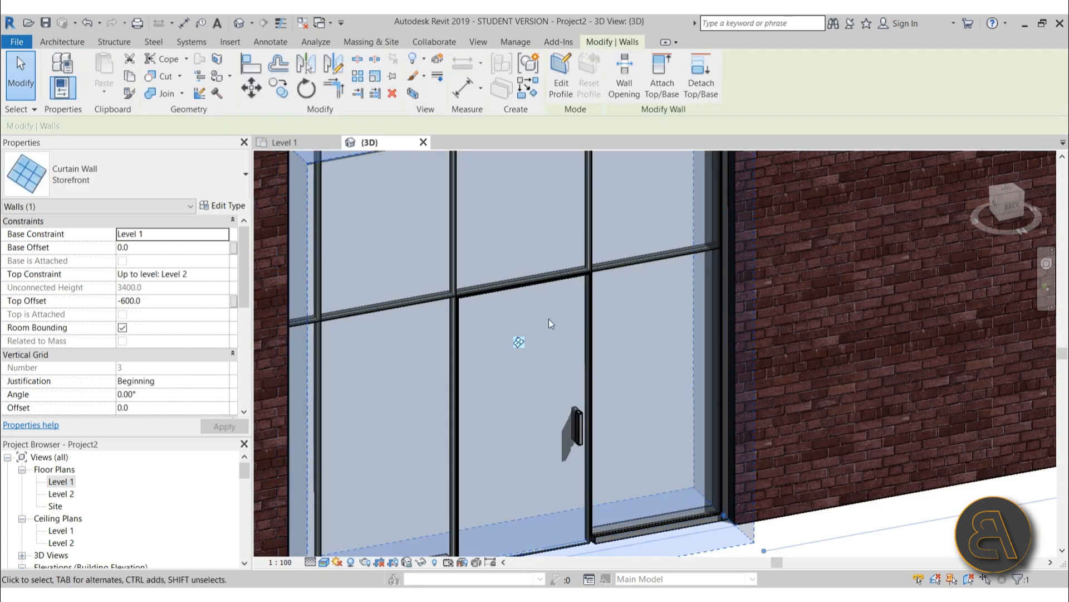
{"action": "key", "text": "Escape"}
{"action": "left_click", "coordinate": [543, 282]}
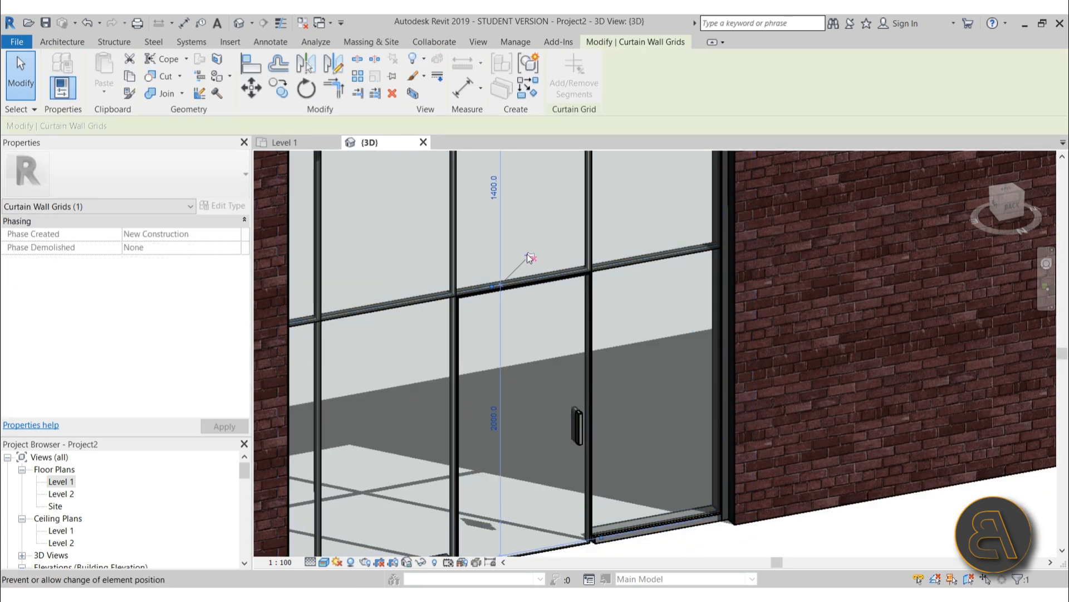
{"action": "key", "text": "Up"}
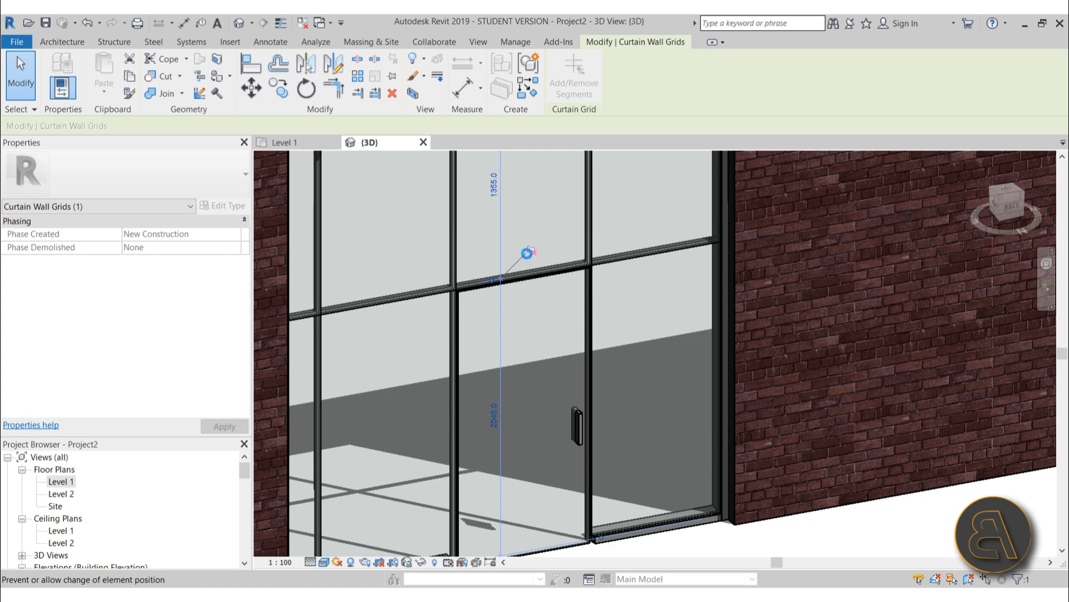
{"action": "key", "text": "Up"}
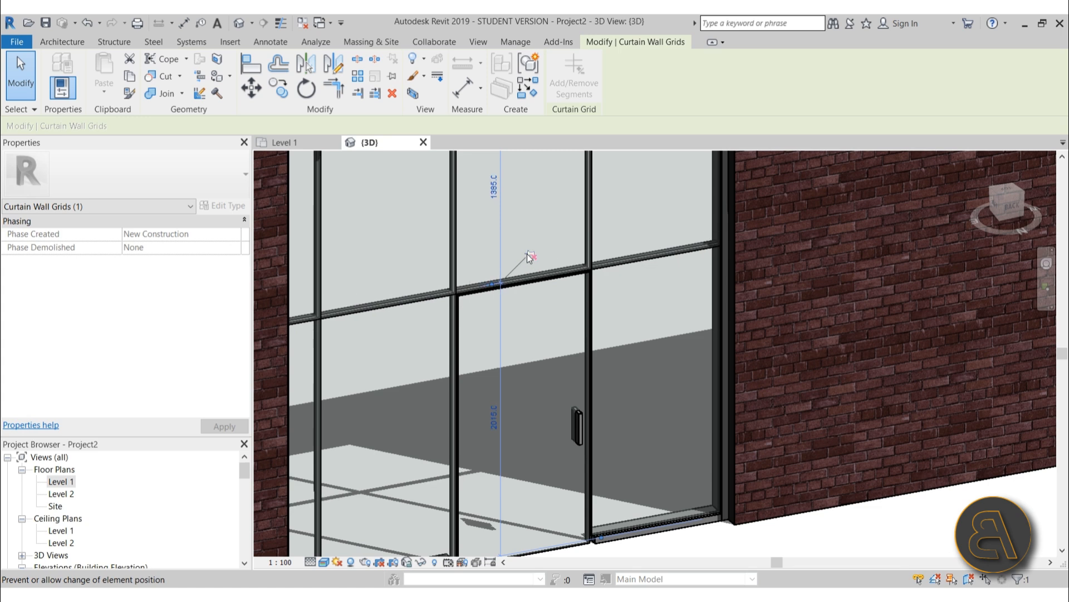
{"action": "key", "text": "Escape"}
In the Level 1 floor plan, unpin the vertical grid line on the door's hinge side and move it outward for a 1480 mm bay
{"action": "scroll", "coordinate": [552, 258], "scroll_direction": "down", "scroll_amount": 3}
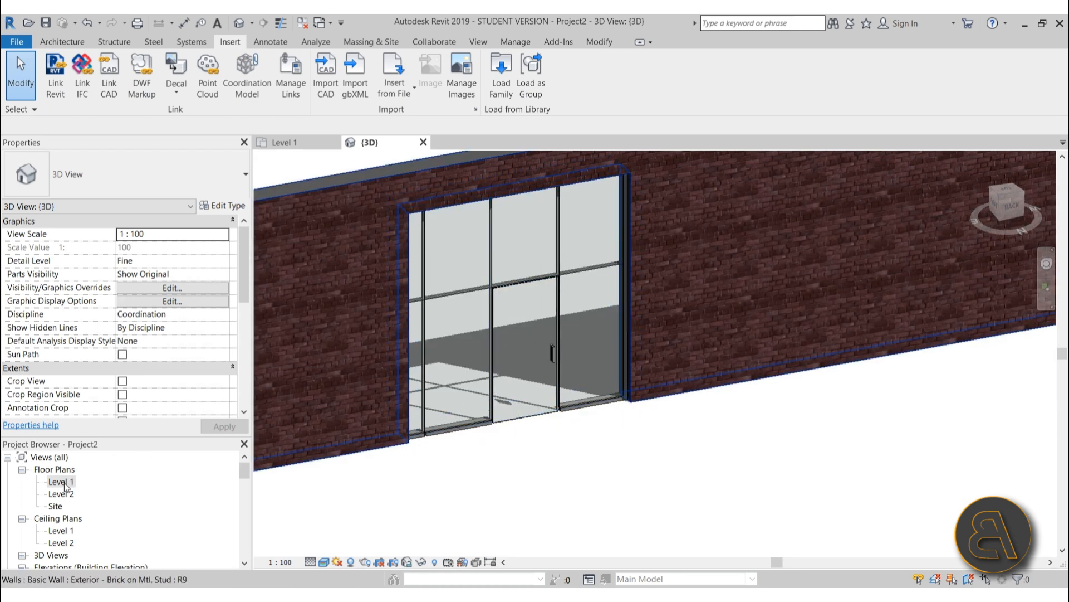
{"action": "double_click", "coordinate": [62, 483]}
{"action": "left_click", "coordinate": [575, 356]}
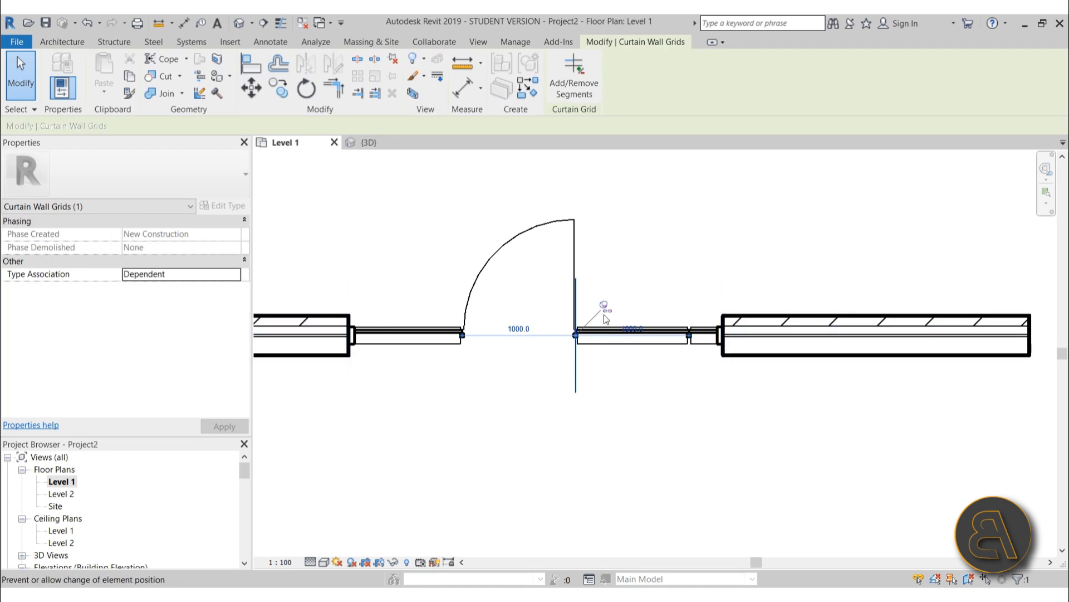
{"action": "left_click", "coordinate": [605, 315]}
{"action": "left_click", "coordinate": [581, 378]}
{"action": "left_click", "coordinate": [576, 378]}
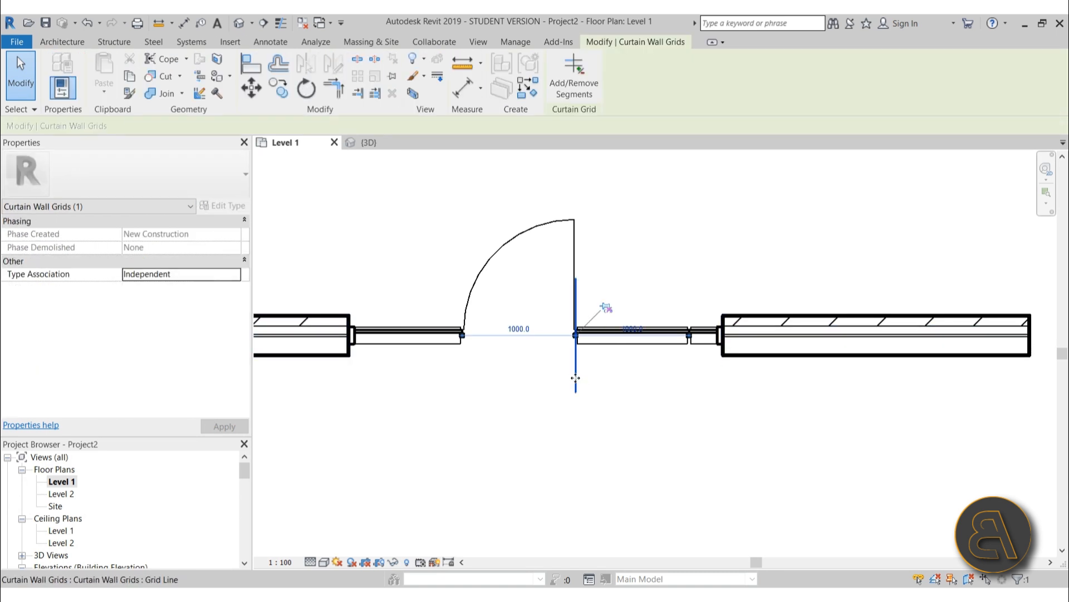
{"action": "left_click_drag", "start_coordinate": [576, 378], "coordinate": [629, 369]}
Move the vertical grid line on the door's other side outward until the door is 1770 mm wide
{"action": "left_click", "coordinate": [462, 370]}
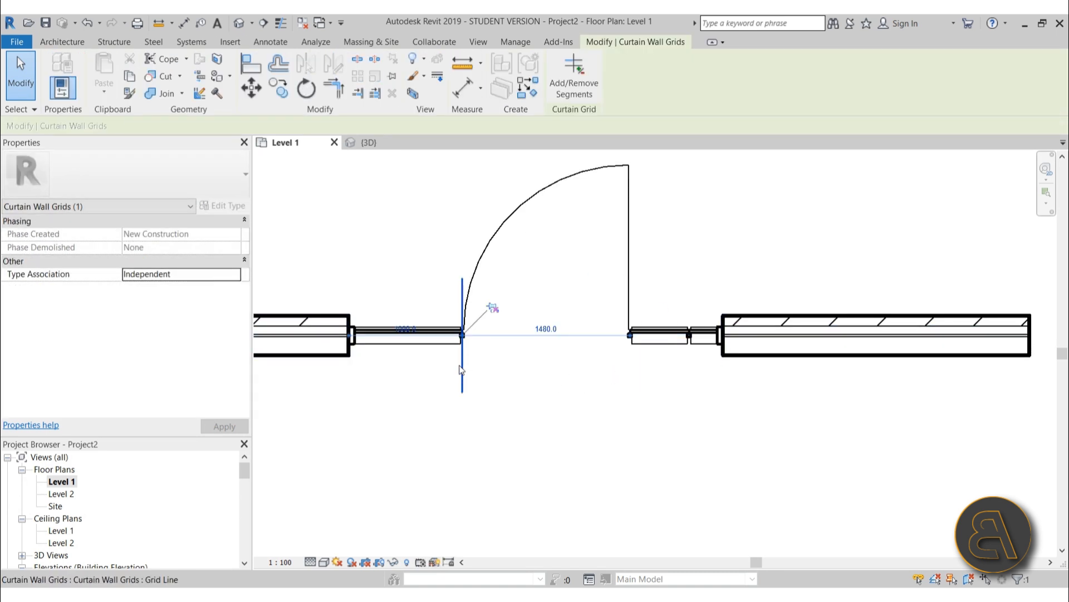
{"action": "left_click_drag", "start_coordinate": [462, 359], "coordinate": [445, 361]}
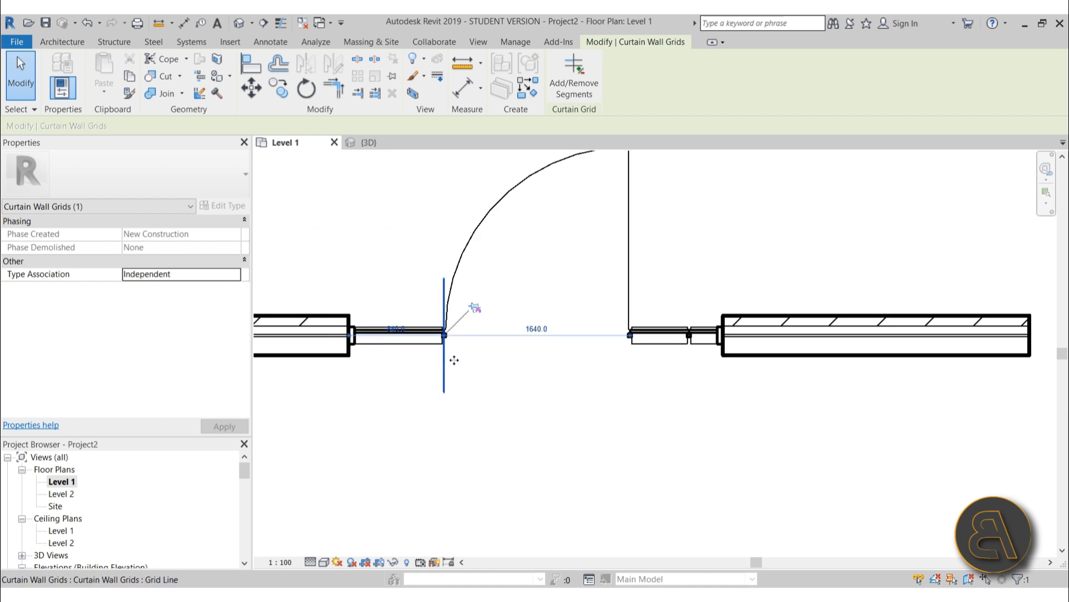
{"action": "key", "text": "Left"}
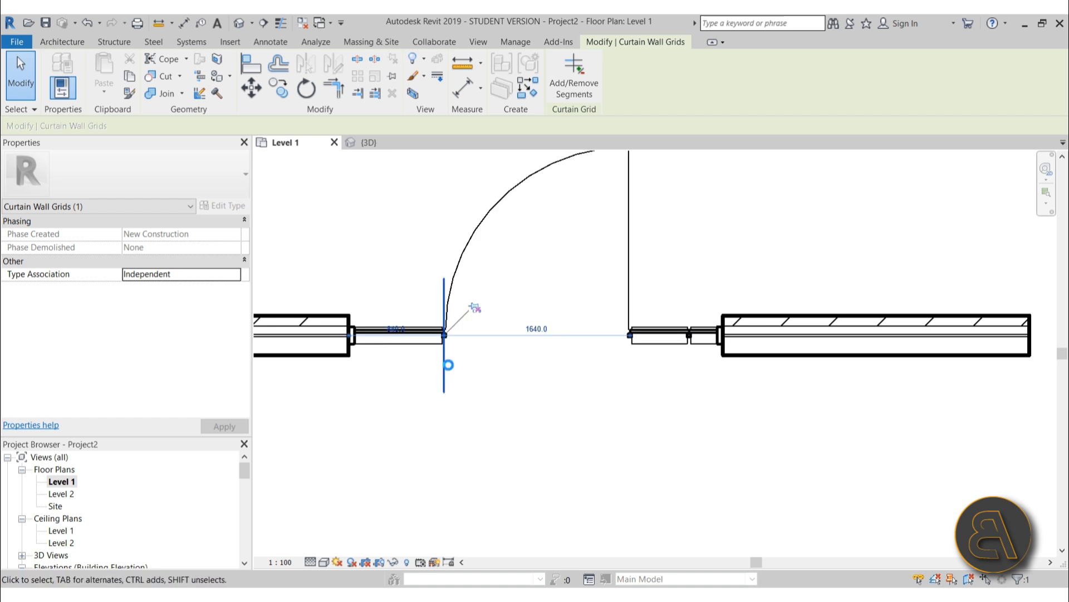
{"action": "key", "text": "Left"}
{"action": "key", "text": "Left"}
{"action": "key", "text": "Left"}
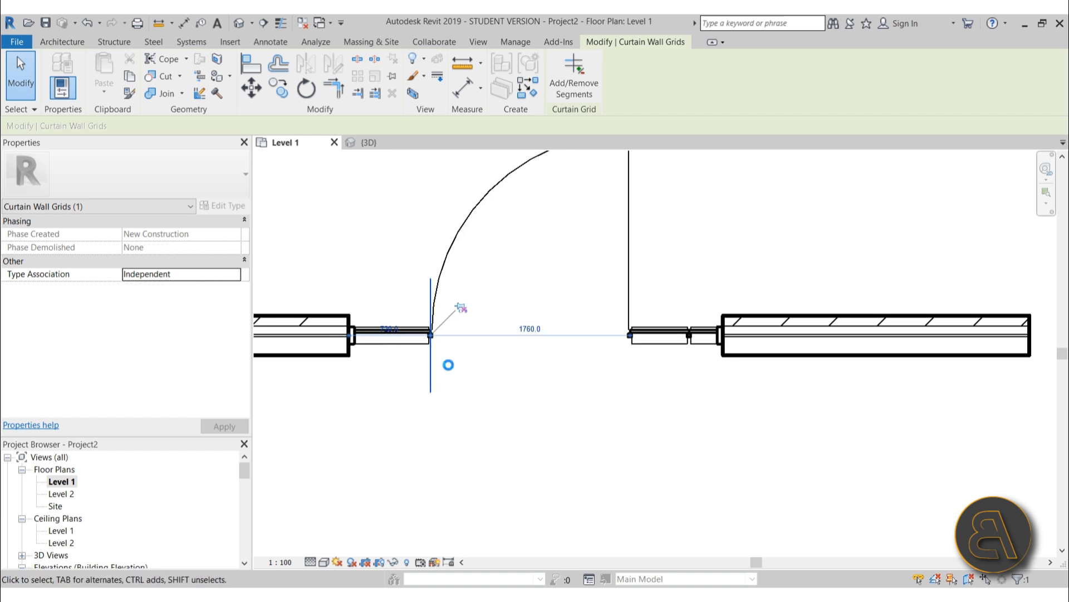
Load the door family M_Door-Curtain-Wall-Double-Storefront from the Doors library folder
{"action": "left_click", "coordinate": [526, 426]}
{"action": "scroll", "coordinate": [555, 400], "scroll_direction": "down", "scroll_amount": 2}
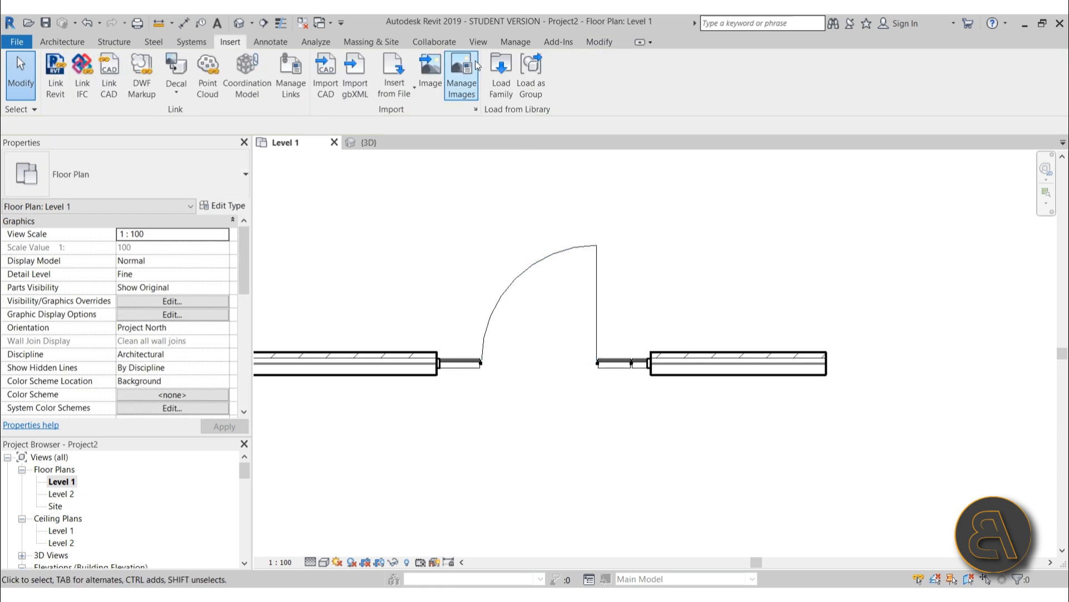
{"action": "left_click", "coordinate": [499, 89]}
{"action": "left_click", "coordinate": [353, 323]}
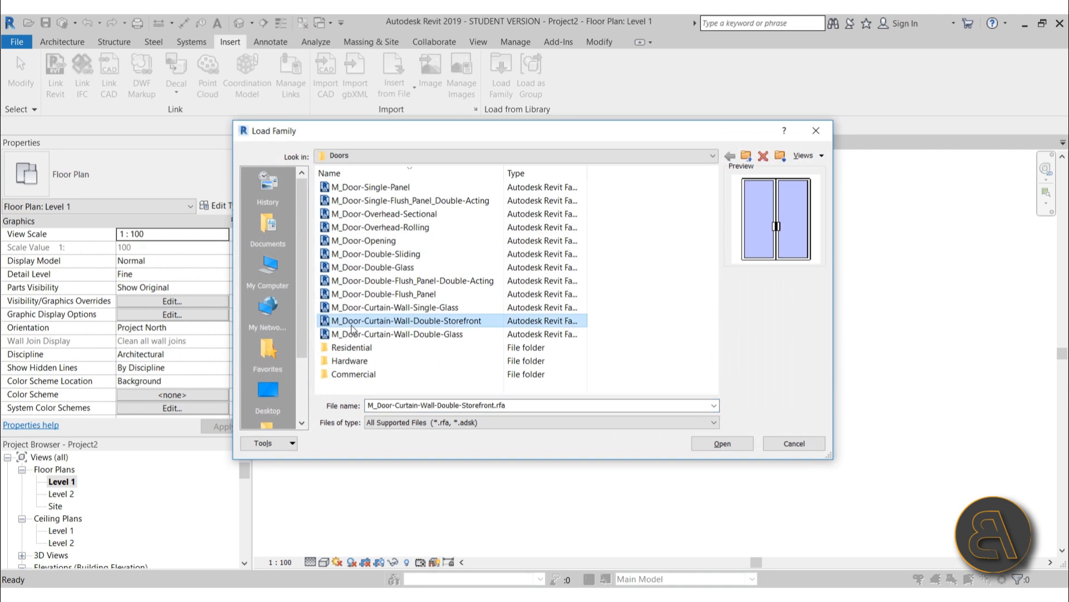
{"action": "left_click", "coordinate": [724, 445]}
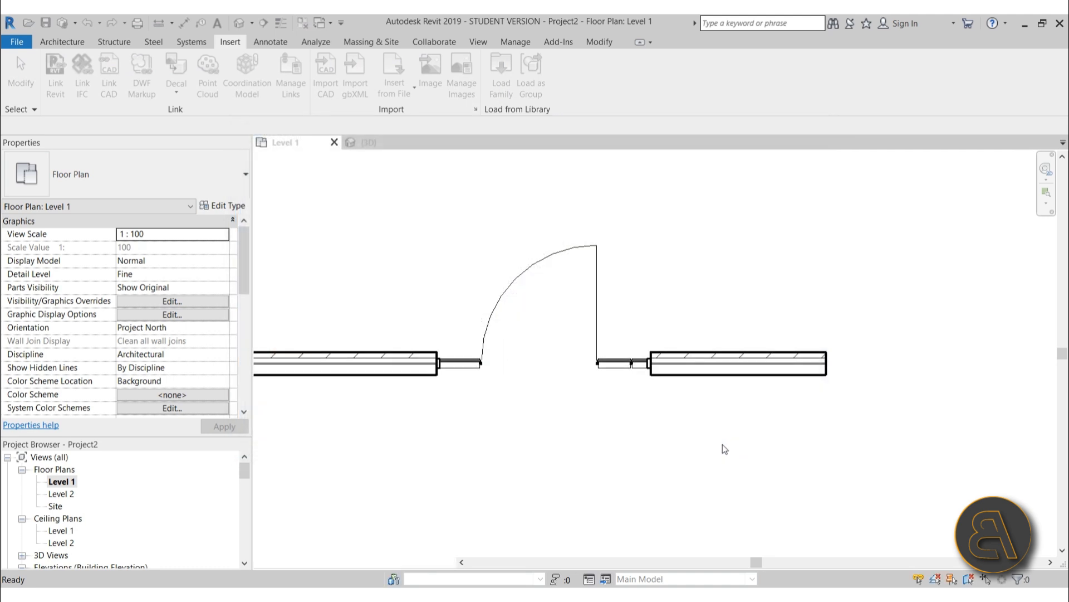
Change the single glass curtain wall door to the M_Door-Curtain-Wall-Double-Storefront type
{"action": "left_click", "coordinate": [600, 286]}
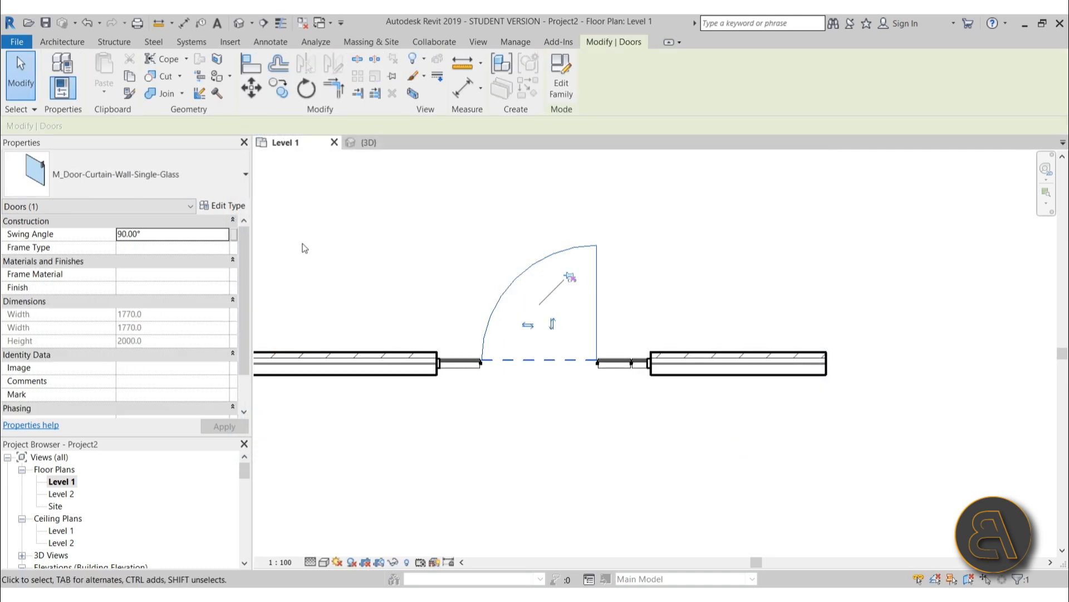
{"action": "left_click", "coordinate": [132, 181]}
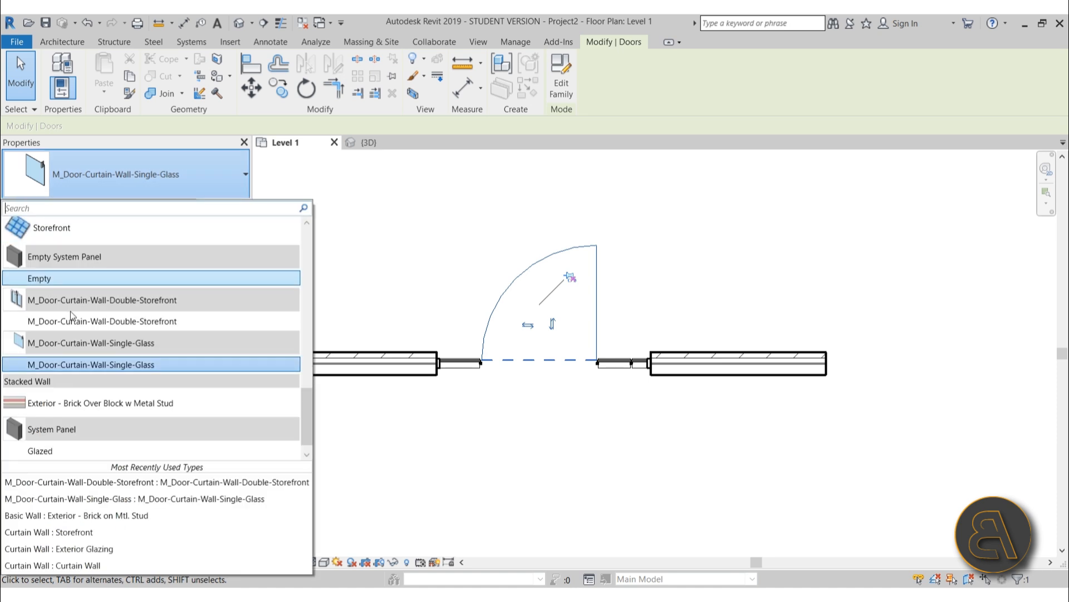
{"action": "left_click", "coordinate": [48, 326]}
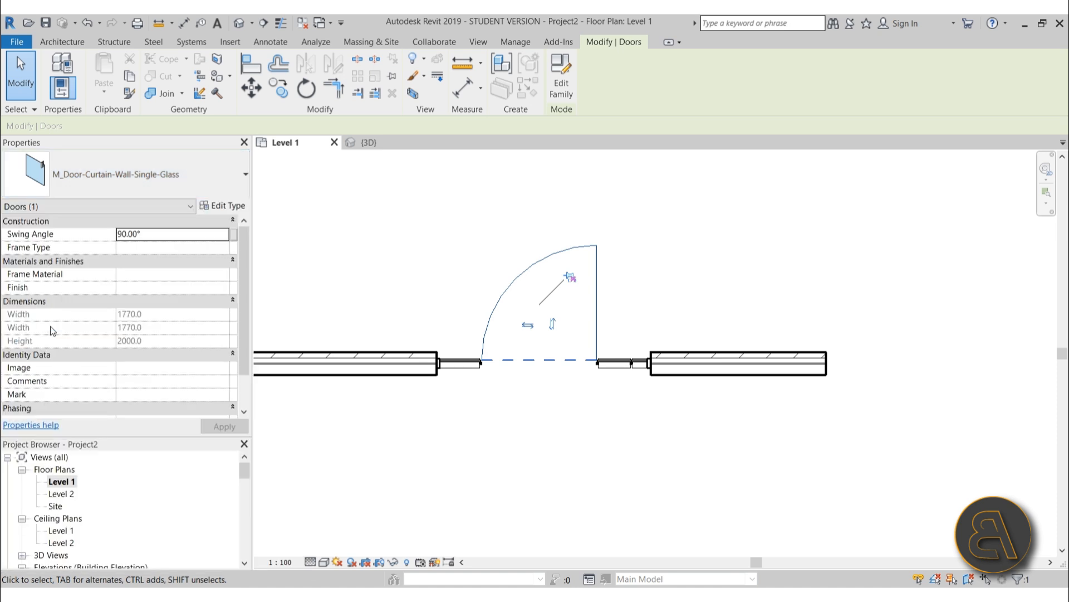
{"action": "left_click", "coordinate": [617, 442]}
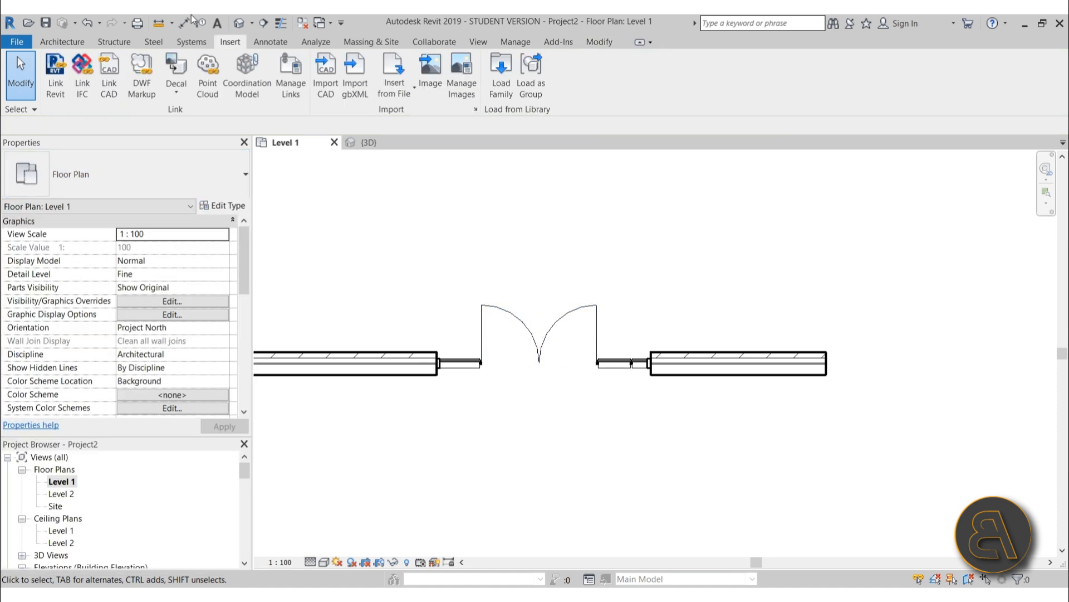
In the 3D view, toggle the join at the foot of the vertical mullion nearest the brick jamb so the bottom mullion runs through
{"action": "left_click", "coordinate": [239, 23]}
{"action": "scroll", "coordinate": [546, 306], "scroll_direction": "up", "scroll_amount": 3}
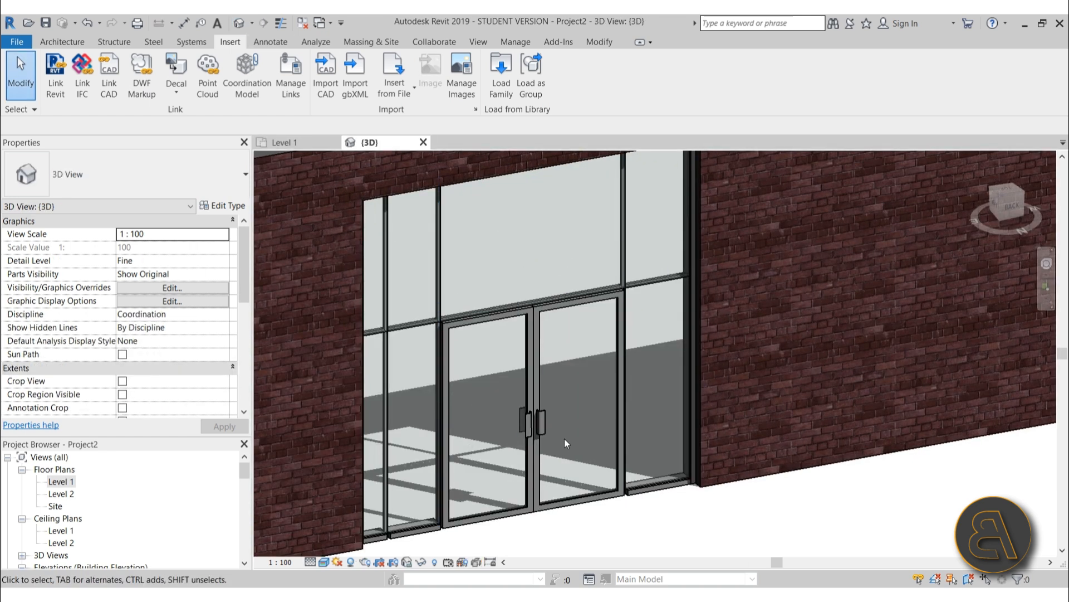
{"action": "middle_click_drag", "start_coordinate": [564, 439], "coordinate": [564, 403]}
{"action": "scroll", "coordinate": [397, 511], "scroll_direction": "up", "scroll_amount": 4}
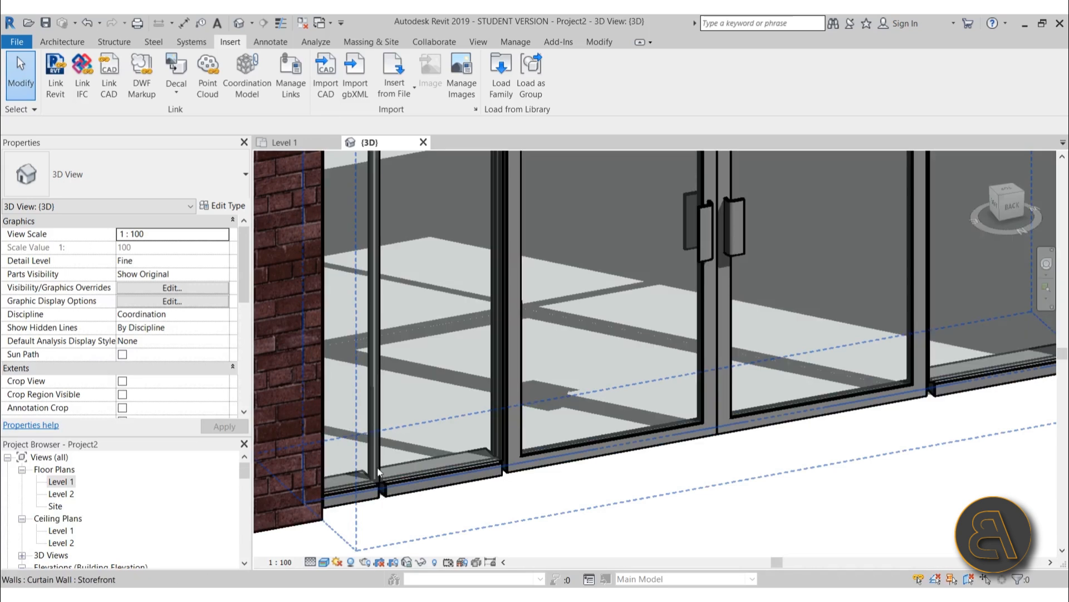
{"action": "left_click", "coordinate": [377, 460]}
{"action": "key", "text": "Escape"}
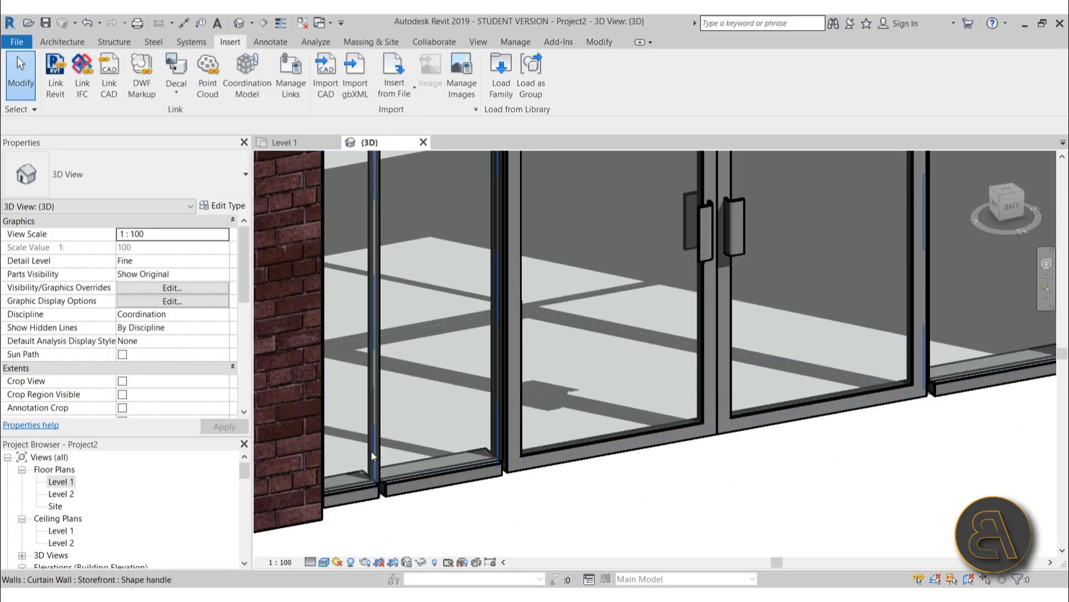
{"action": "left_click", "coordinate": [369, 417]}
{"action": "key", "text": "Escape"}
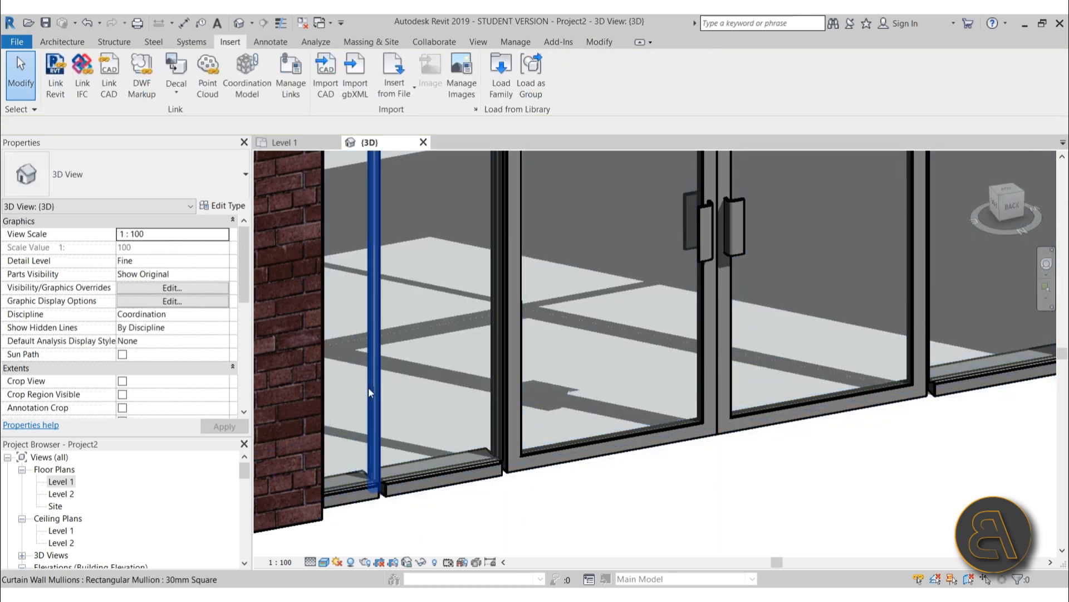
{"action": "left_click", "coordinate": [370, 387]}
{"action": "left_click", "coordinate": [382, 480]}
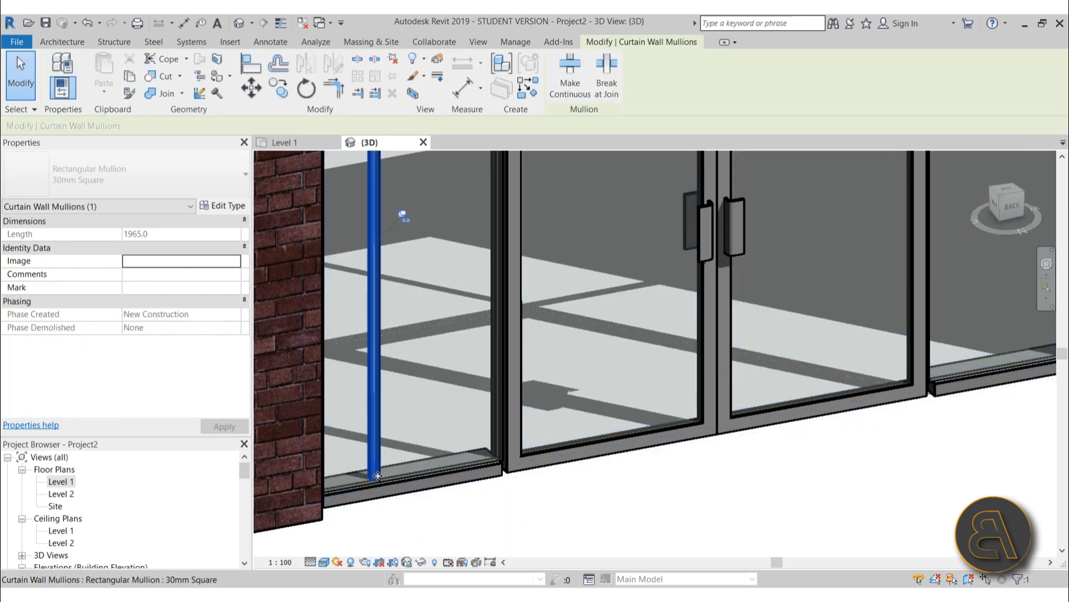
{"action": "left_click", "coordinate": [451, 519]}
{"action": "scroll", "coordinate": [460, 508], "scroll_direction": "down", "scroll_amount": 3}
{"action": "scroll", "coordinate": [461, 511], "scroll_direction": "down", "scroll_amount": 2}
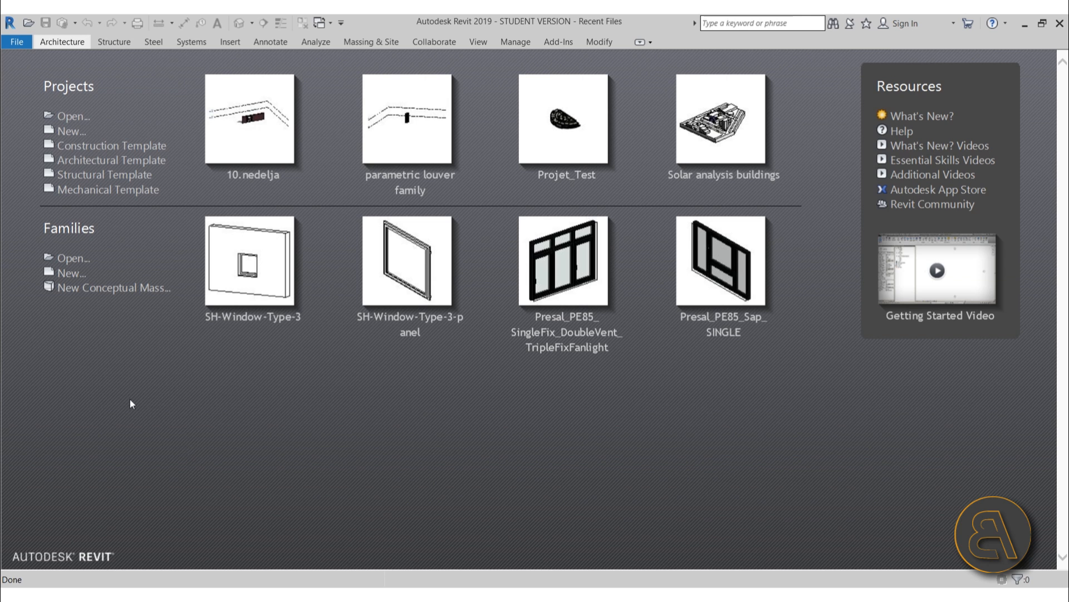
Create a new family from the Metric Profile-Mullion template
{"action": "left_click", "coordinate": [73, 273]}
{"action": "scroll", "coordinate": [363, 239], "scroll_direction": "down", "scroll_amount": 15}
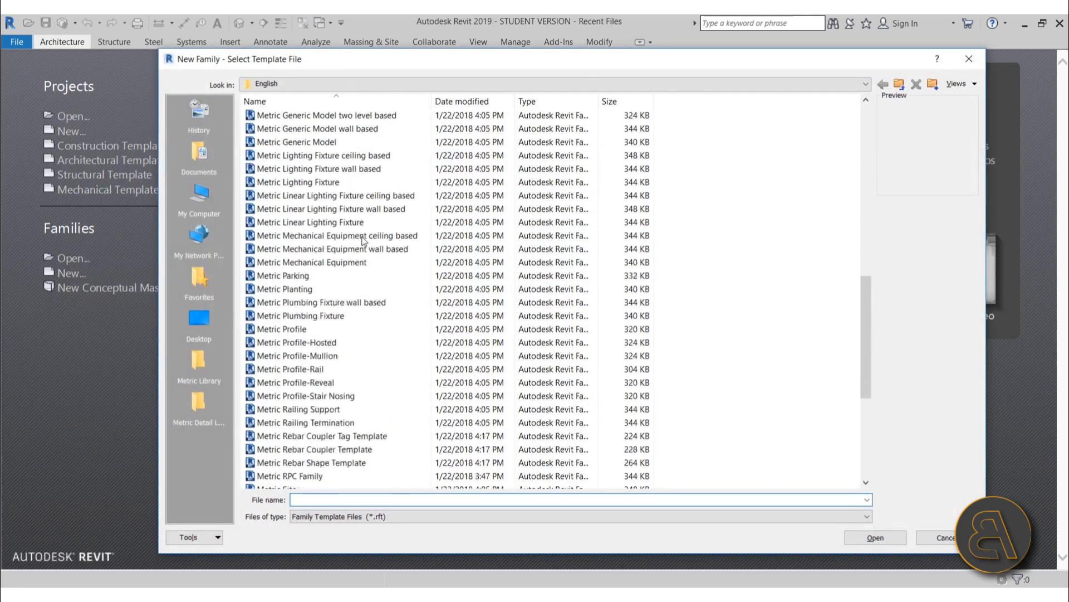
{"action": "scroll", "coordinate": [363, 239], "scroll_direction": "down", "scroll_amount": 2}
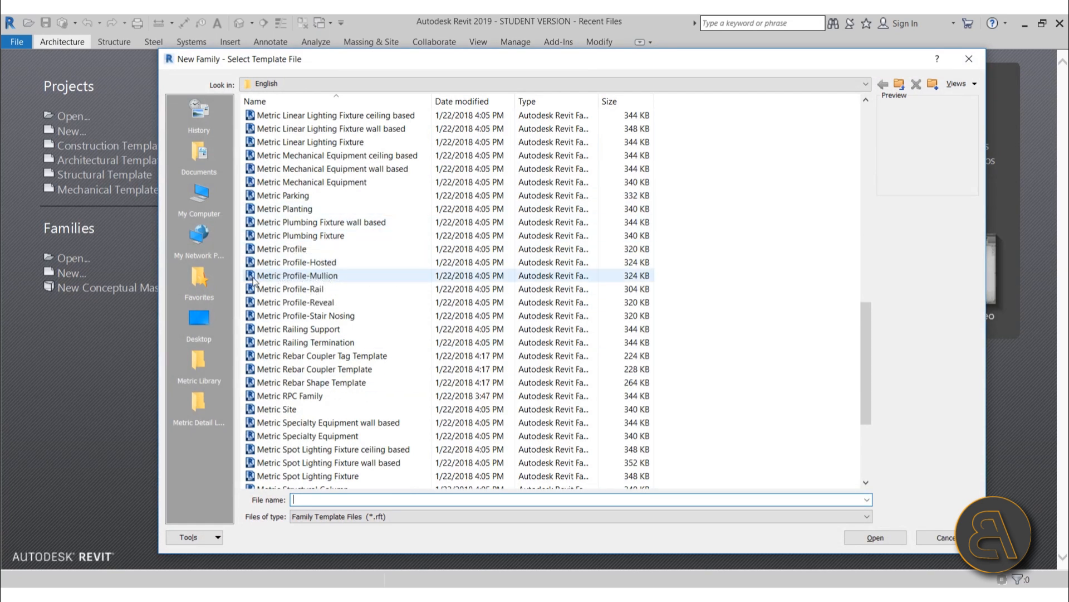
{"action": "left_click", "coordinate": [308, 278]}
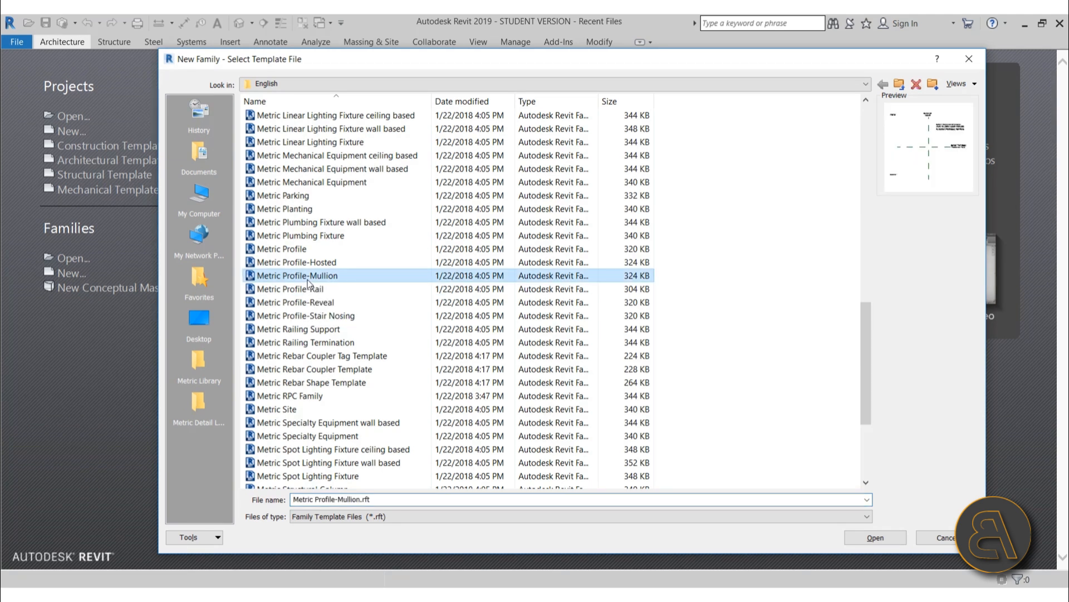
{"action": "left_click", "coordinate": [874, 538]}
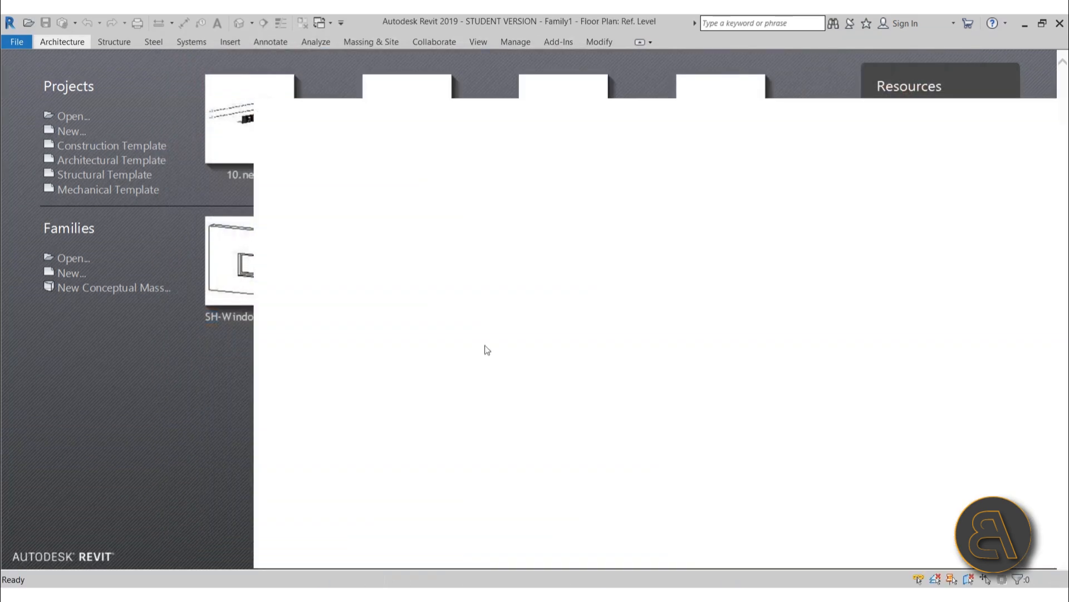
Draw picked profile lines offset 8 mm to both sides of the horizontal and vertical center reference planes
{"action": "middle_click_drag", "start_coordinate": [614, 377], "coordinate": [427, 368]}
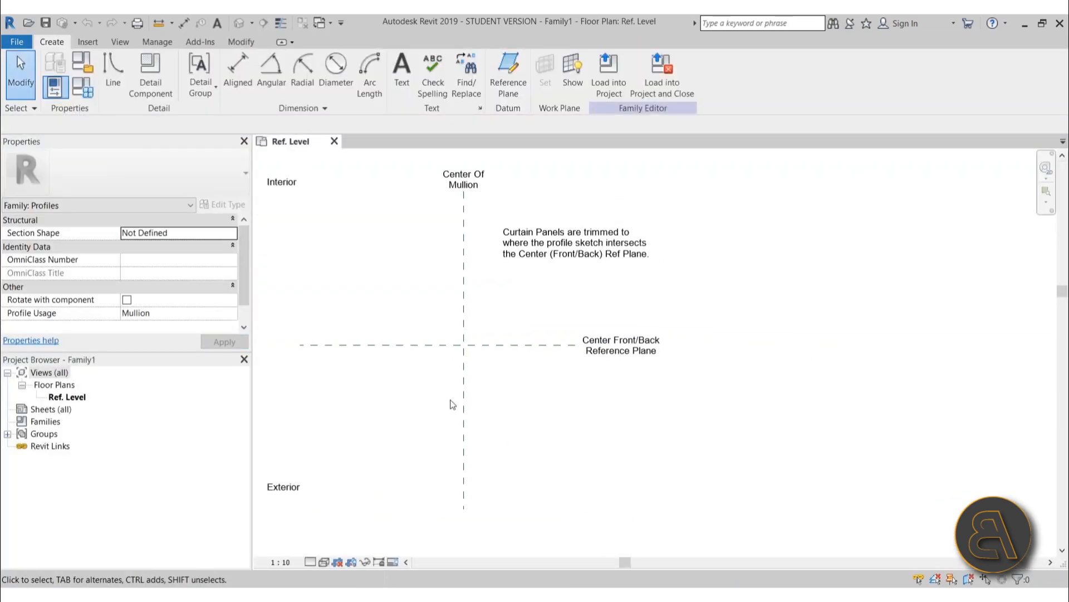
{"action": "middle_click_drag", "start_coordinate": [460, 408], "coordinate": [526, 406]}
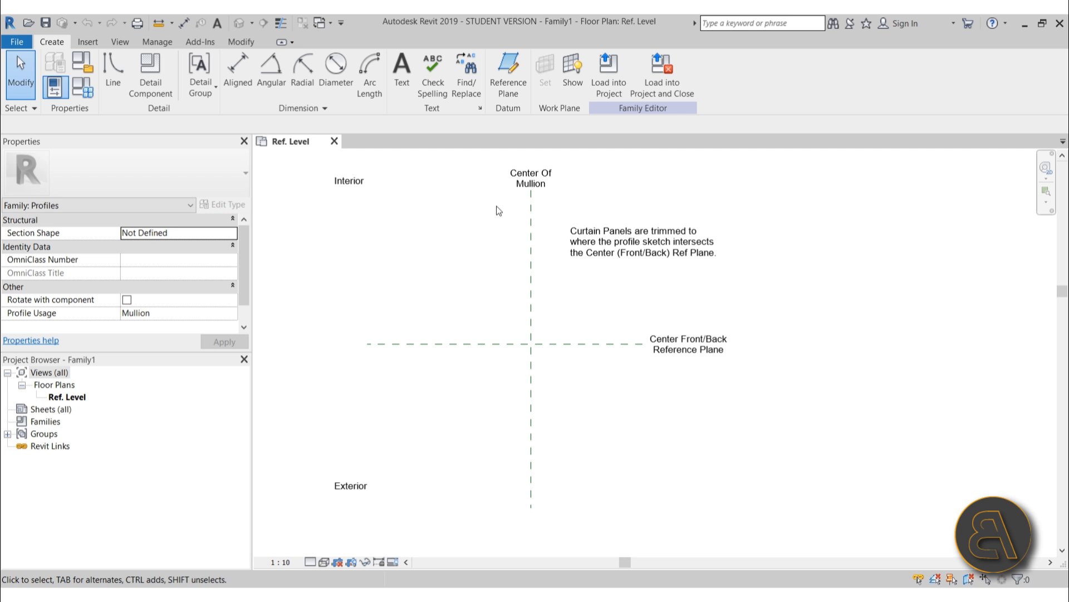
{"action": "scroll", "coordinate": [536, 356], "scroll_direction": "up", "scroll_amount": 3}
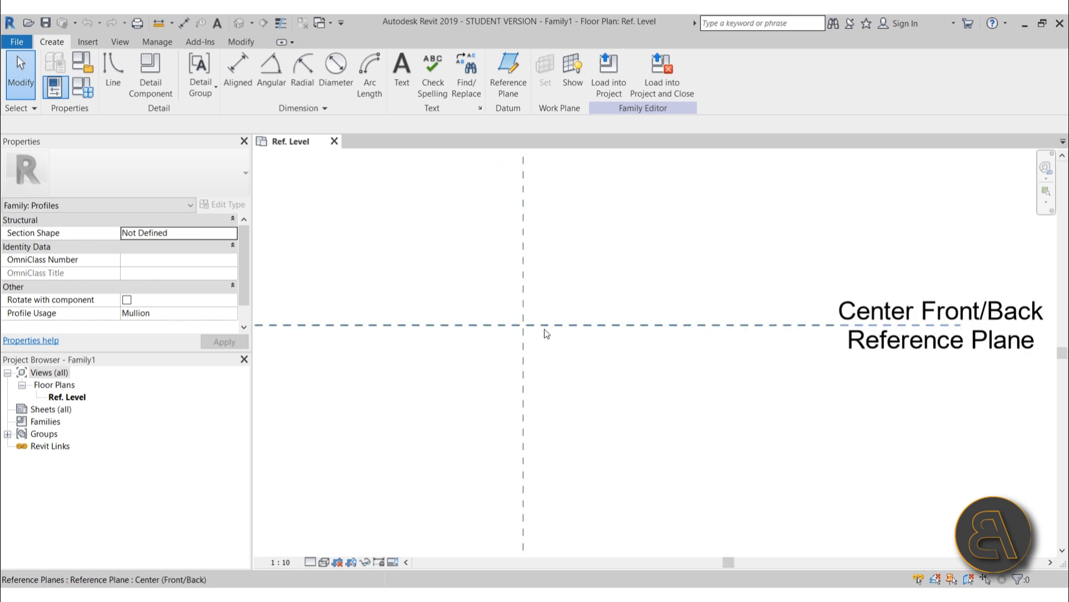
{"action": "scroll", "coordinate": [545, 332], "scroll_direction": "up", "scroll_amount": 1}
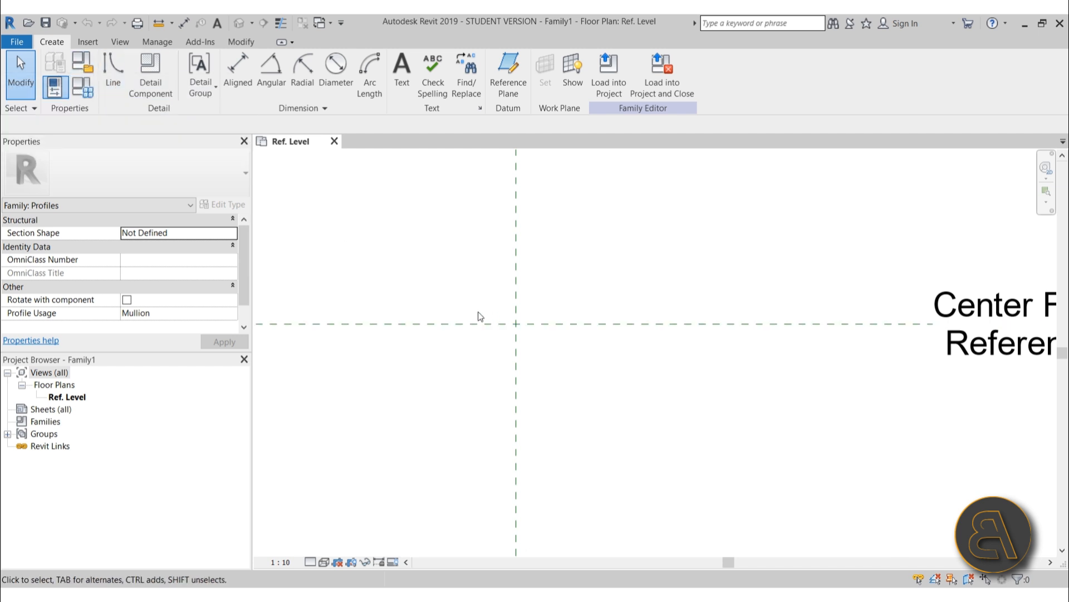
{"action": "scroll", "coordinate": [580, 312], "scroll_direction": "down", "scroll_amount": 4}
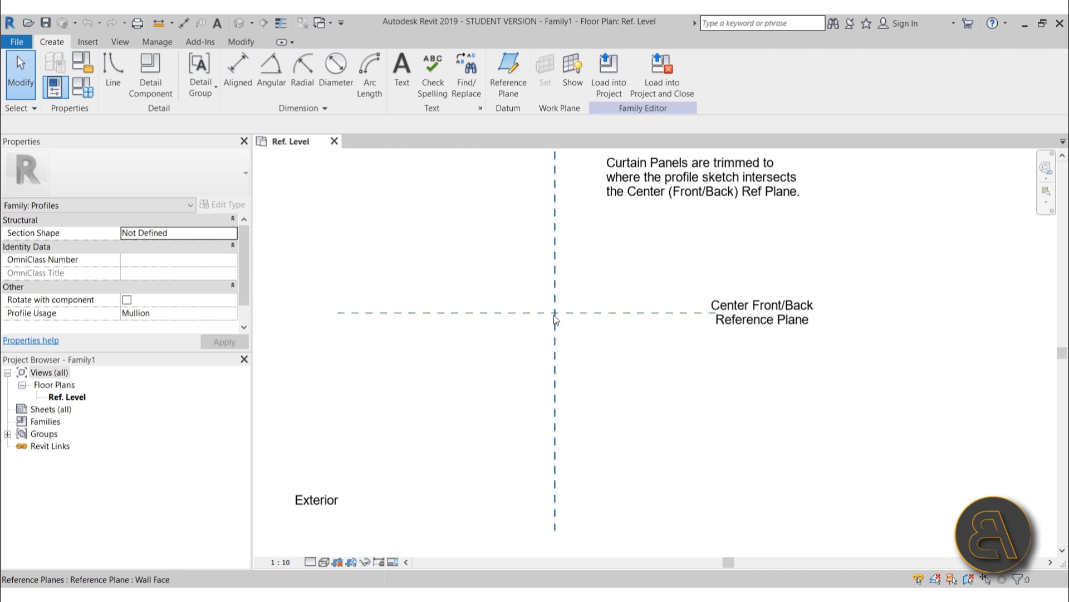
{"action": "scroll", "coordinate": [560, 310], "scroll_direction": "up", "scroll_amount": 4}
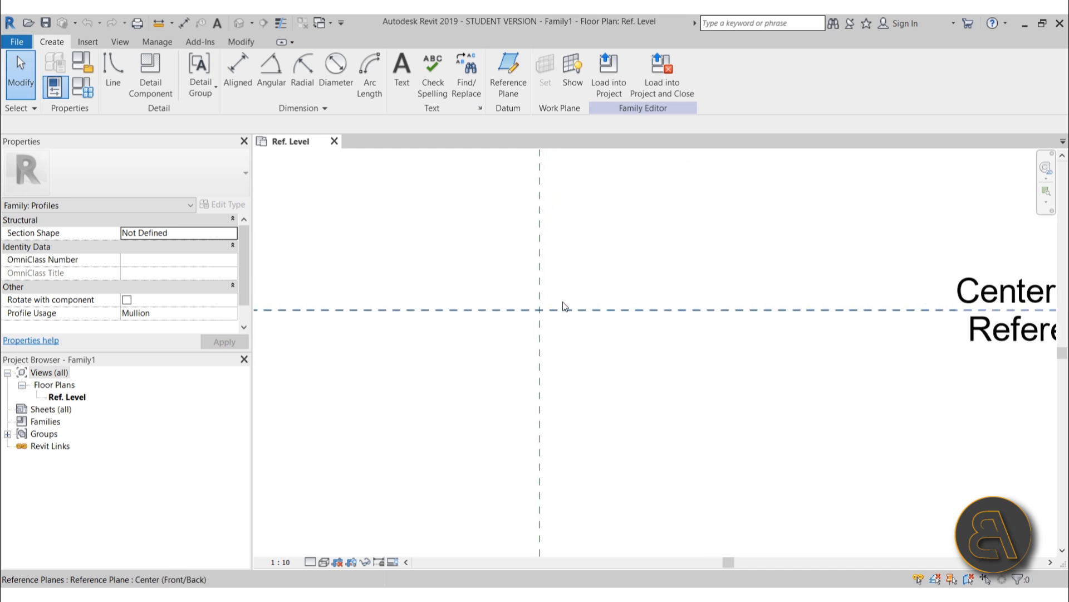
{"action": "left_click", "coordinate": [117, 89]}
{"action": "left_click", "coordinate": [507, 92]}
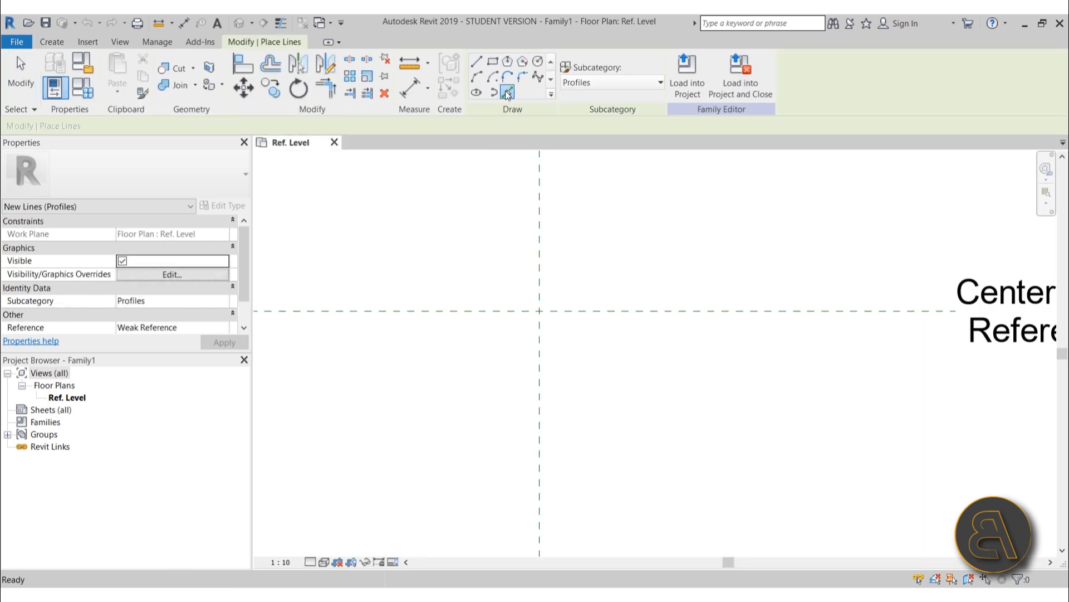
{"action": "left_click", "coordinate": [168, 125]}
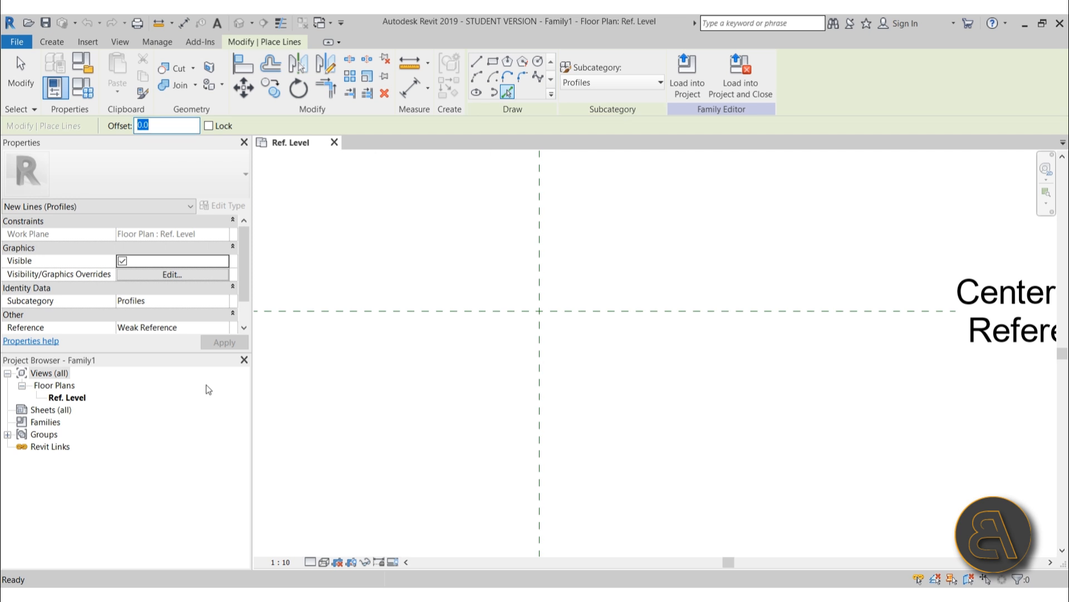
{"action": "left_click", "coordinate": [517, 307]}
{"action": "left_click", "coordinate": [516, 318]}
{"action": "scroll", "coordinate": [561, 279], "scroll_direction": "up", "scroll_amount": 3}
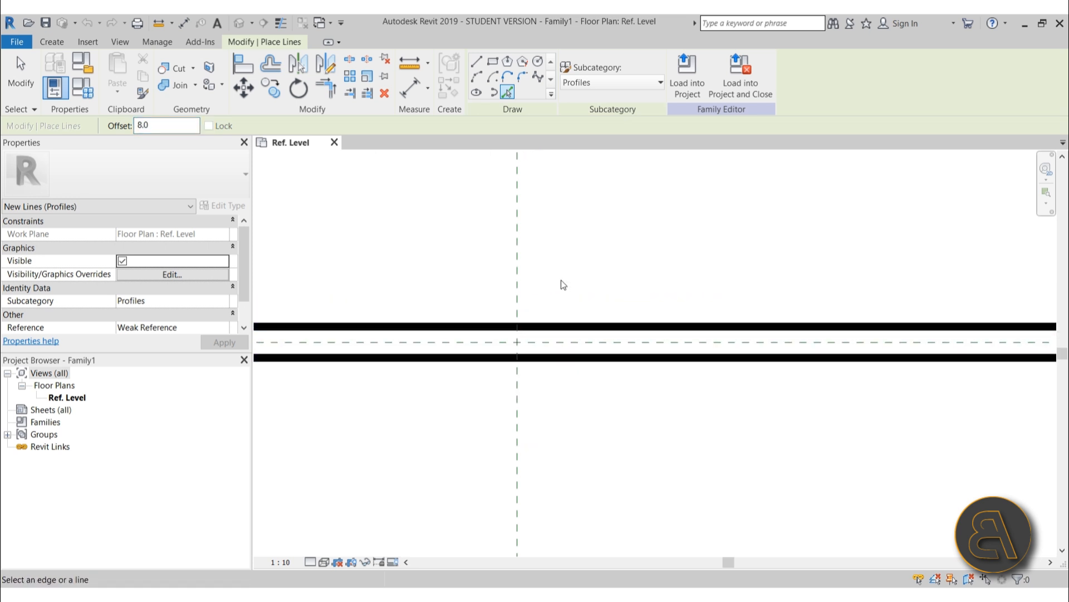
{"action": "left_click", "coordinate": [518, 298]}
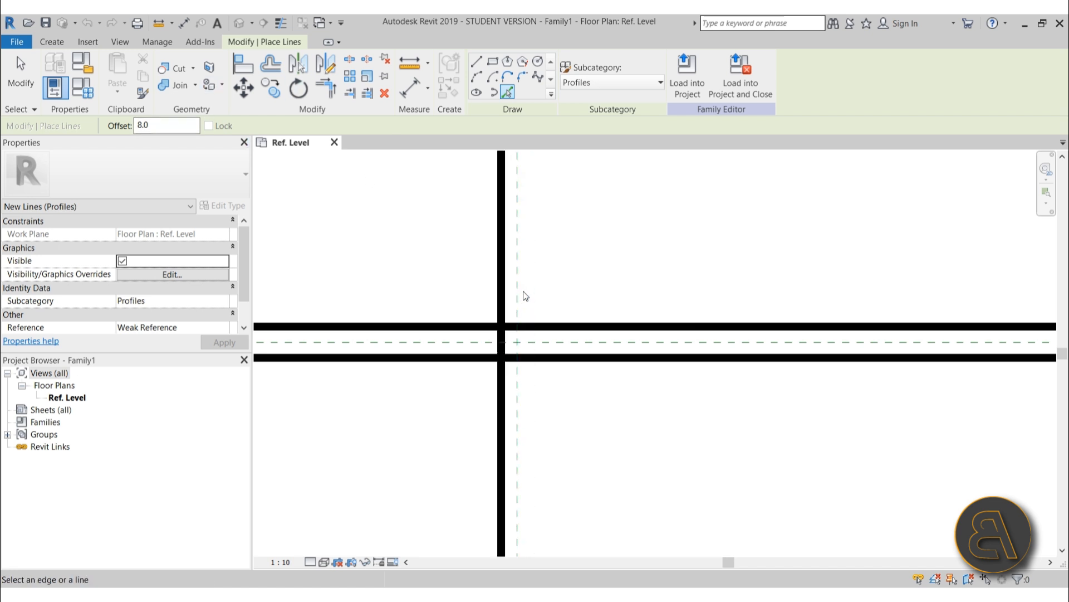
{"action": "left_click", "coordinate": [521, 297]}
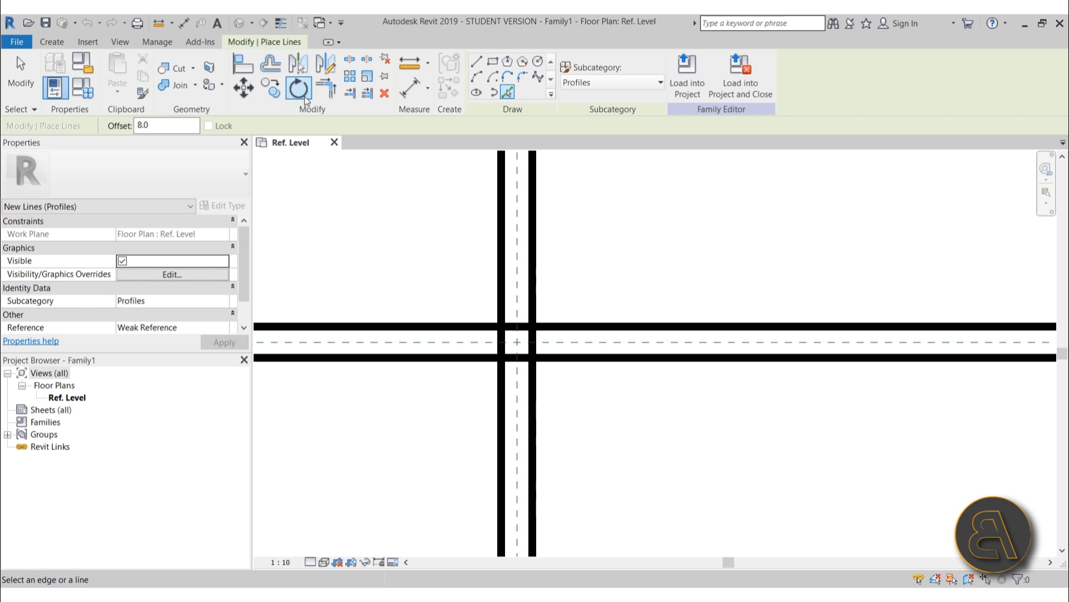
Draw picked profile lines offset 20 mm to both sides of the vertical center reference plane
{"action": "double_click", "coordinate": [187, 127]}
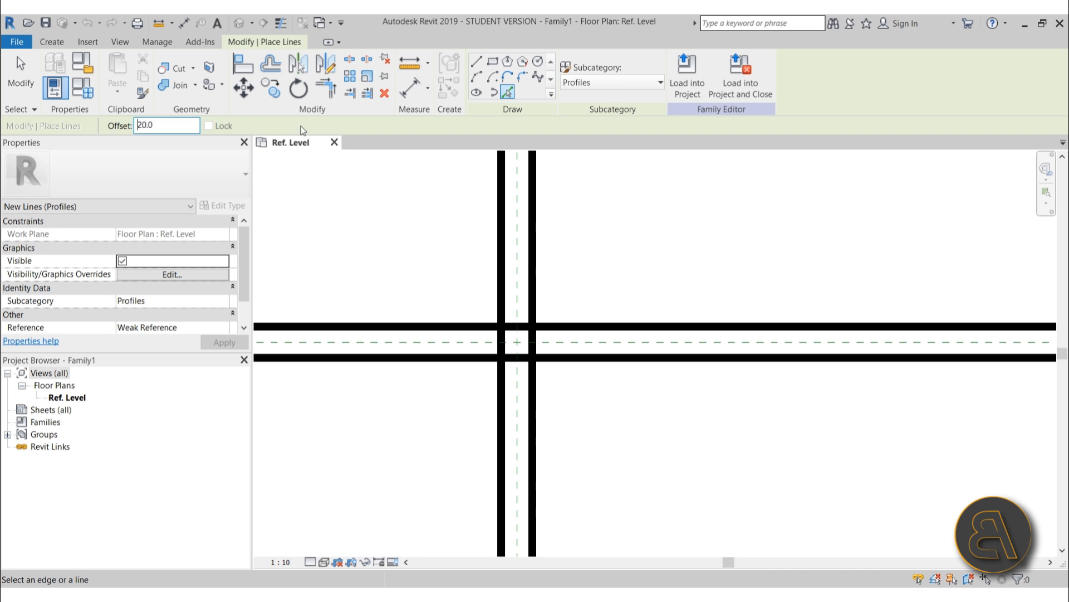
{"action": "left_click", "coordinate": [518, 273]}
{"action": "left_click", "coordinate": [519, 277]}
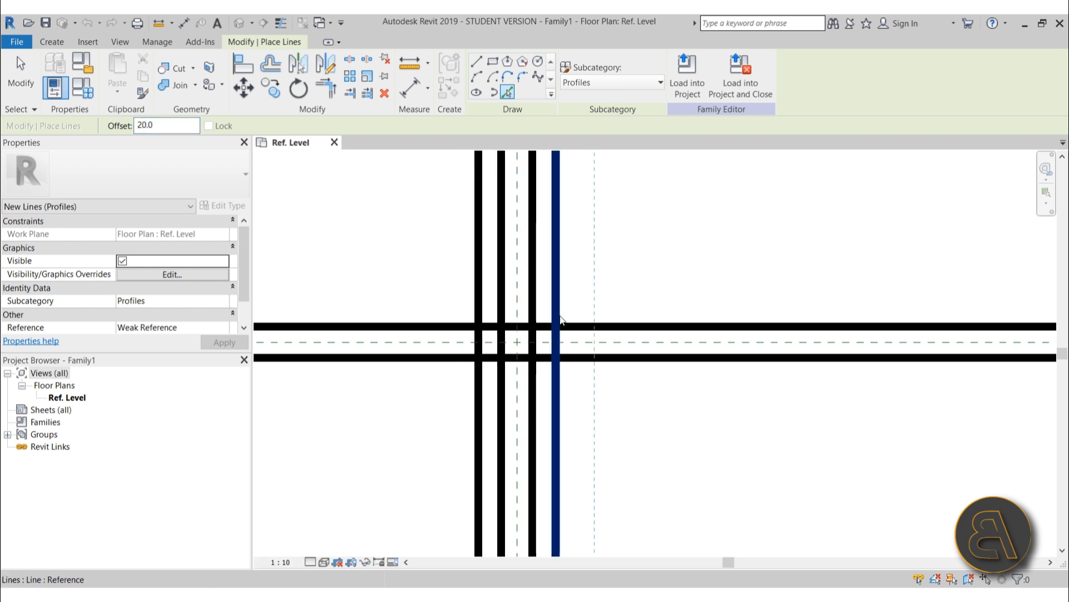
{"action": "scroll", "coordinate": [573, 363], "scroll_direction": "down", "scroll_amount": 2}
{"action": "key", "text": "Escape"}
{"action": "middle_click_drag", "start_coordinate": [574, 291], "coordinate": [552, 327]}
{"action": "scroll", "coordinate": [552, 326], "scroll_direction": "up", "scroll_amount": 2}
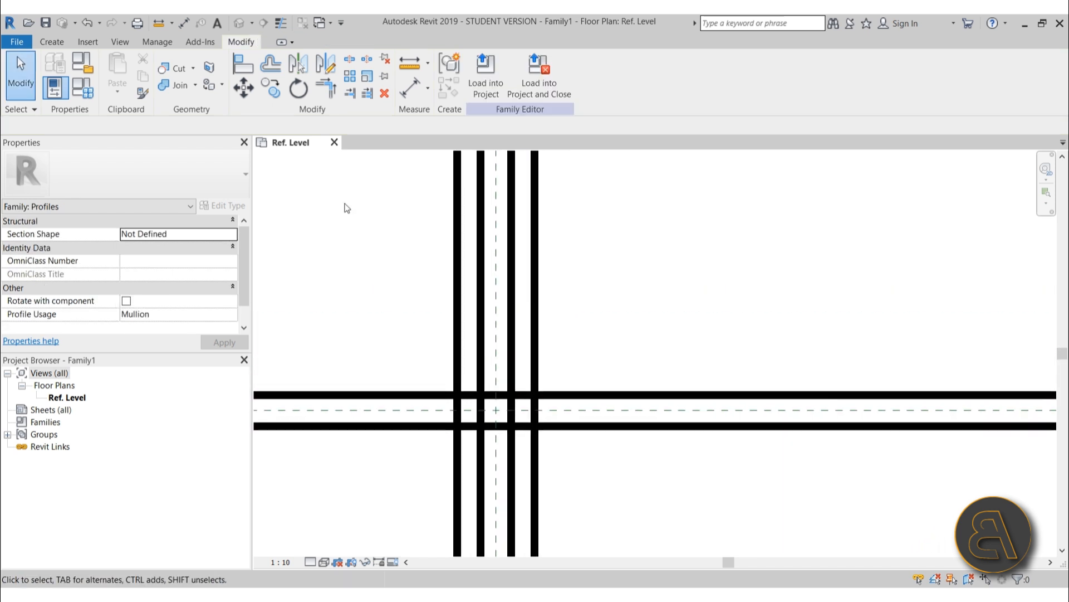
Draw an arc of about 25 mm radius between the two outer vertical lines, above the horizontal lines and peaking on the vertical center plane
{"action": "left_click", "coordinate": [53, 45]}
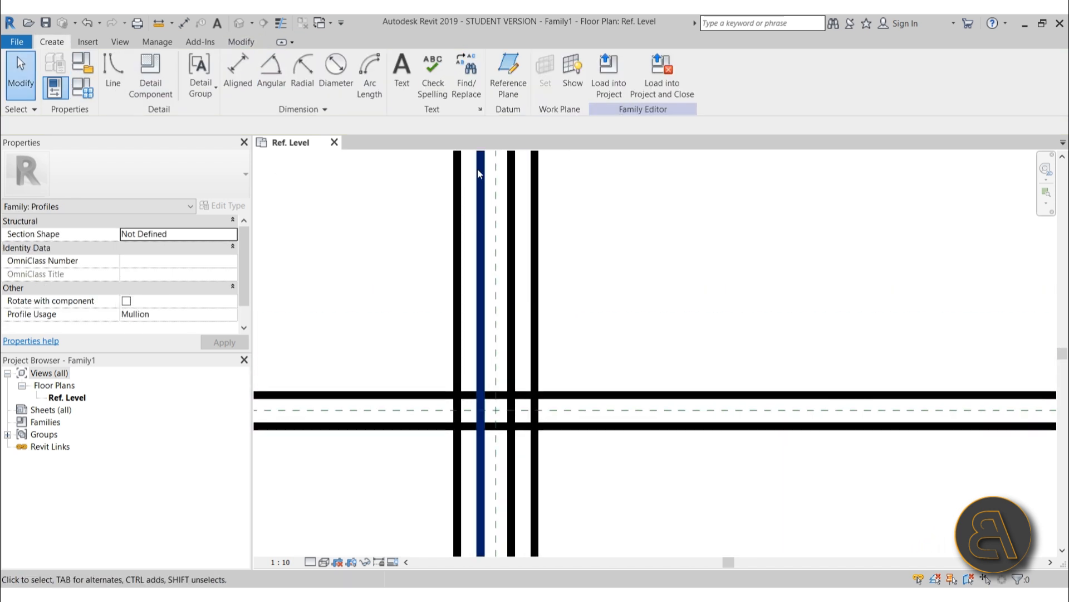
{"action": "left_click", "coordinate": [113, 69]}
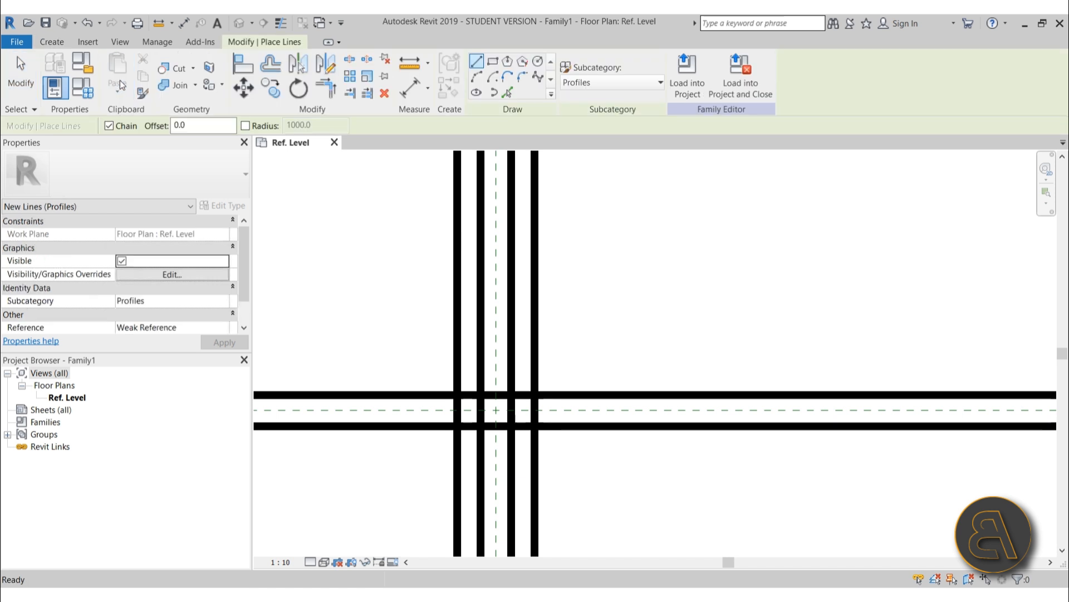
{"action": "left_click", "coordinate": [476, 76]}
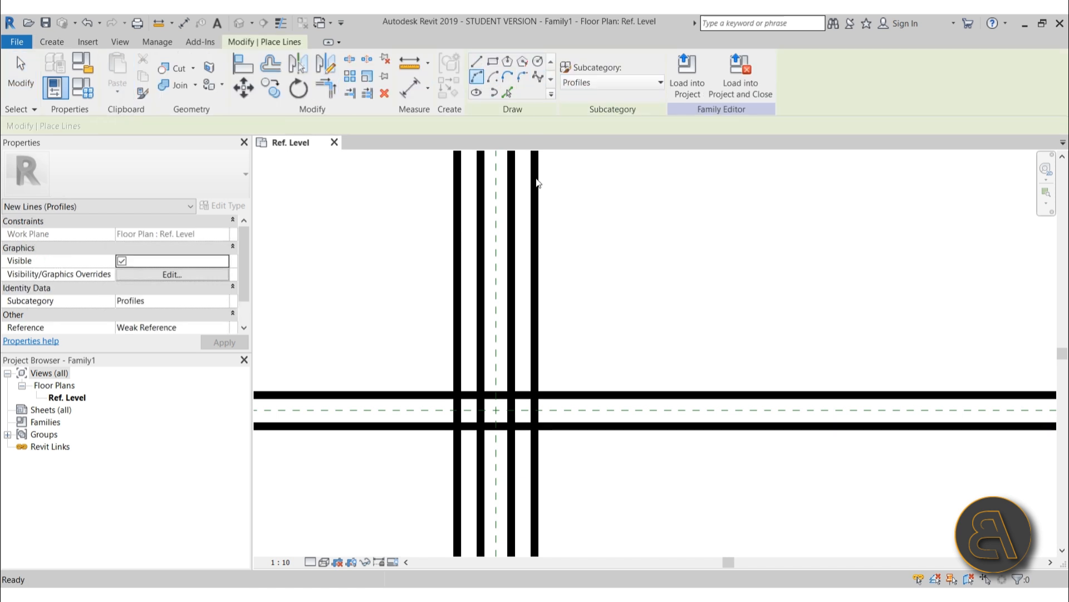
{"action": "left_click", "coordinate": [457, 358]}
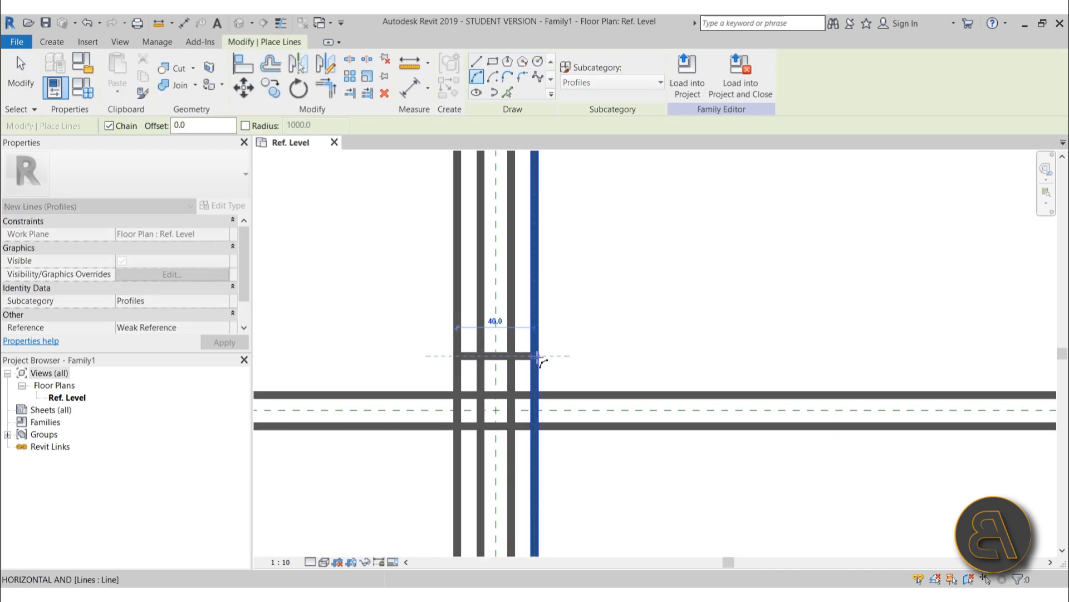
{"action": "left_click", "coordinate": [535, 358]}
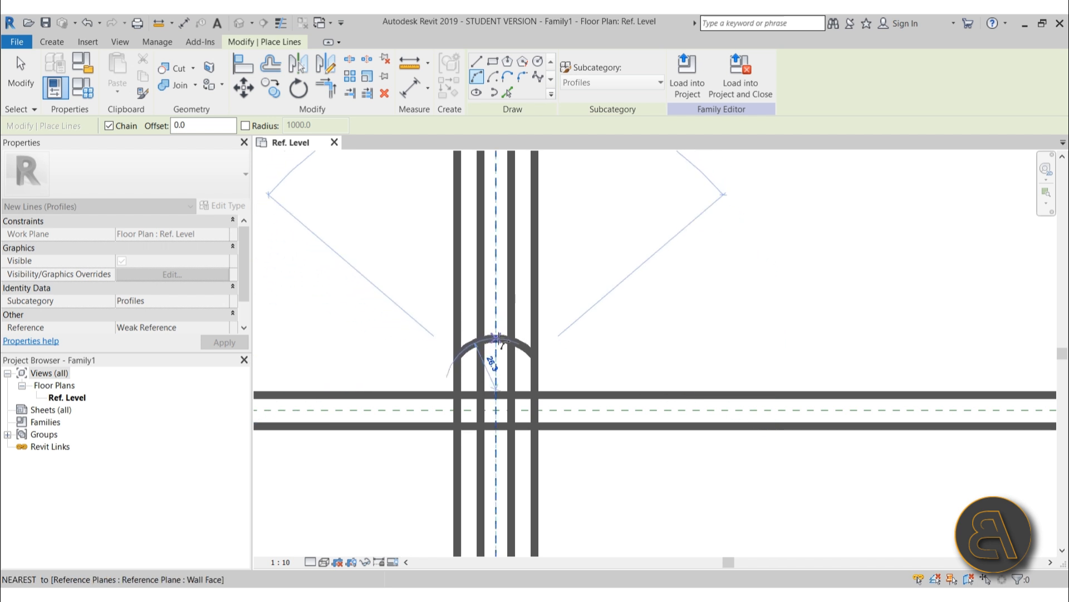
{"action": "left_click", "coordinate": [497, 336]}
{"action": "key", "text": "Escape"}
{"action": "key", "text": "Escape"}
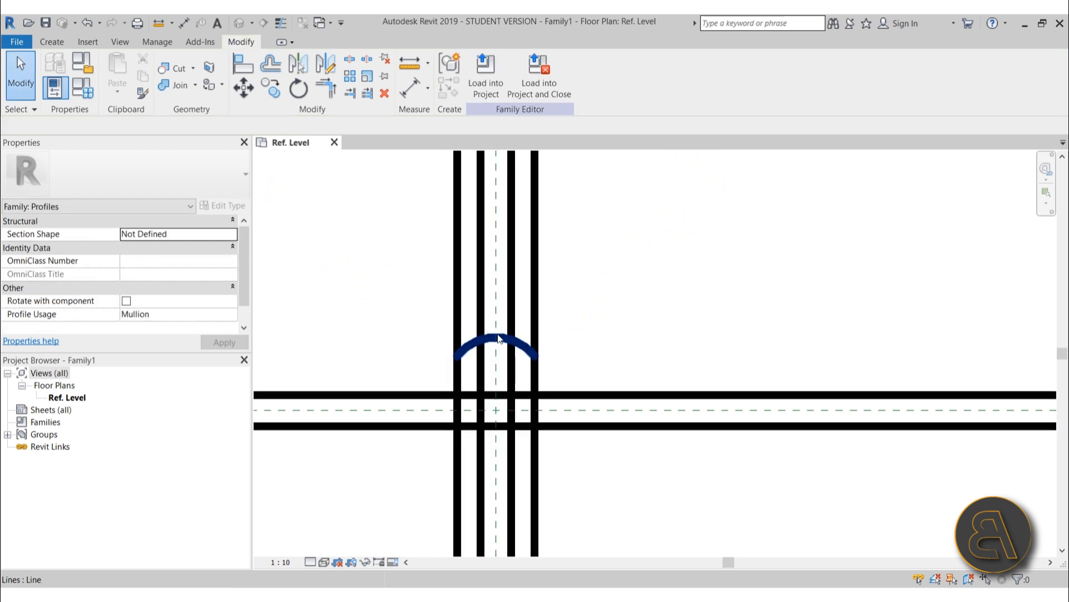
{"action": "left_click", "coordinate": [497, 337]}
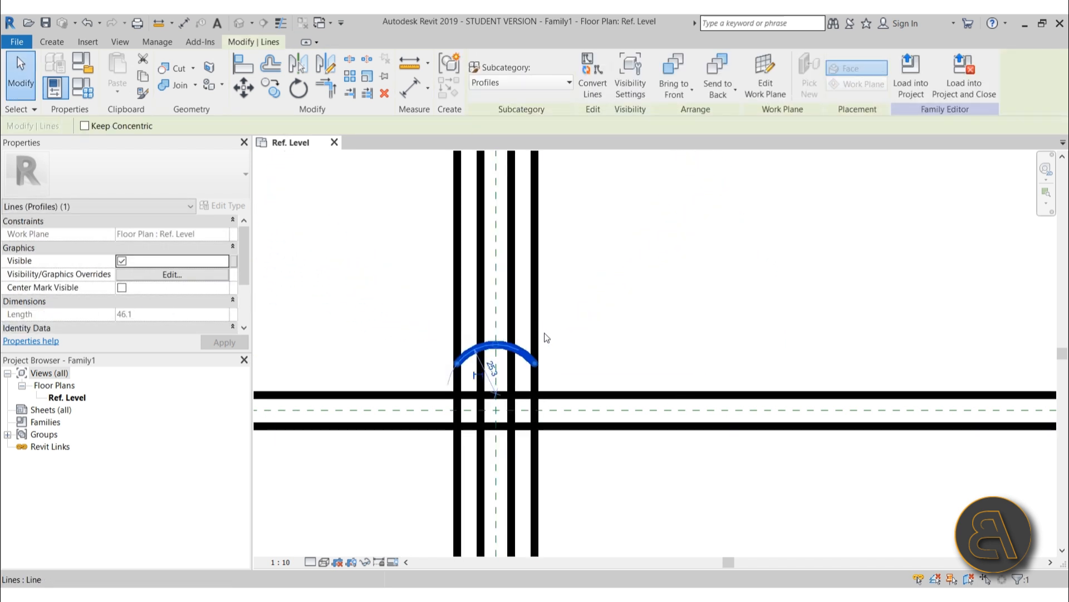
{"action": "left_click", "coordinate": [571, 334]}
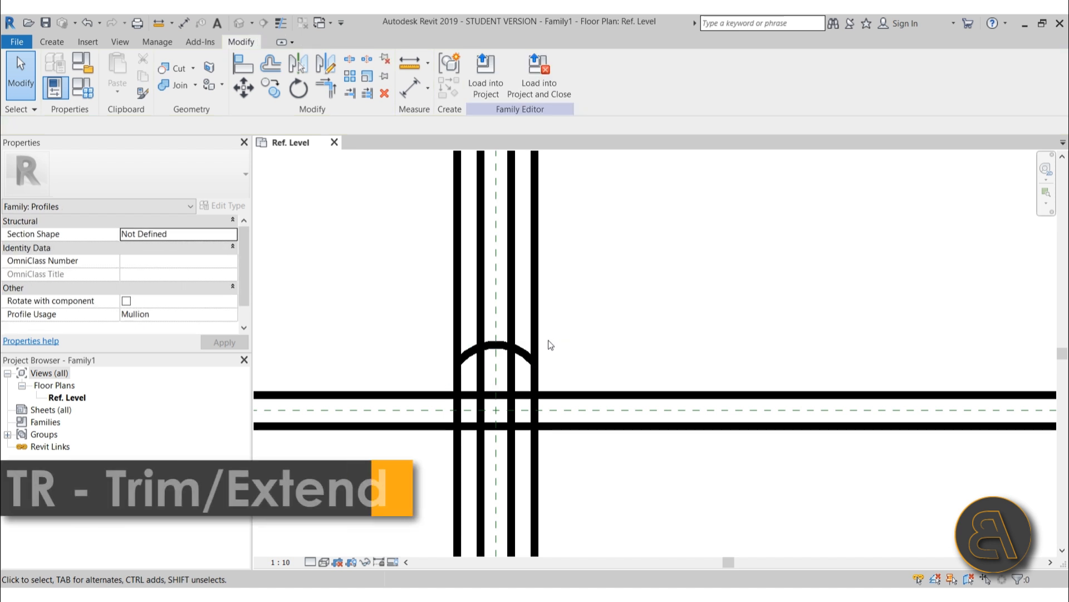
Trim the two outer vertical lines to the ends of the arc, keeping the parts below it
{"action": "key", "text": "t"}
{"action": "key", "text": "r"}
{"action": "left_click", "coordinate": [468, 361]}
{"action": "left_click", "coordinate": [457, 379]}
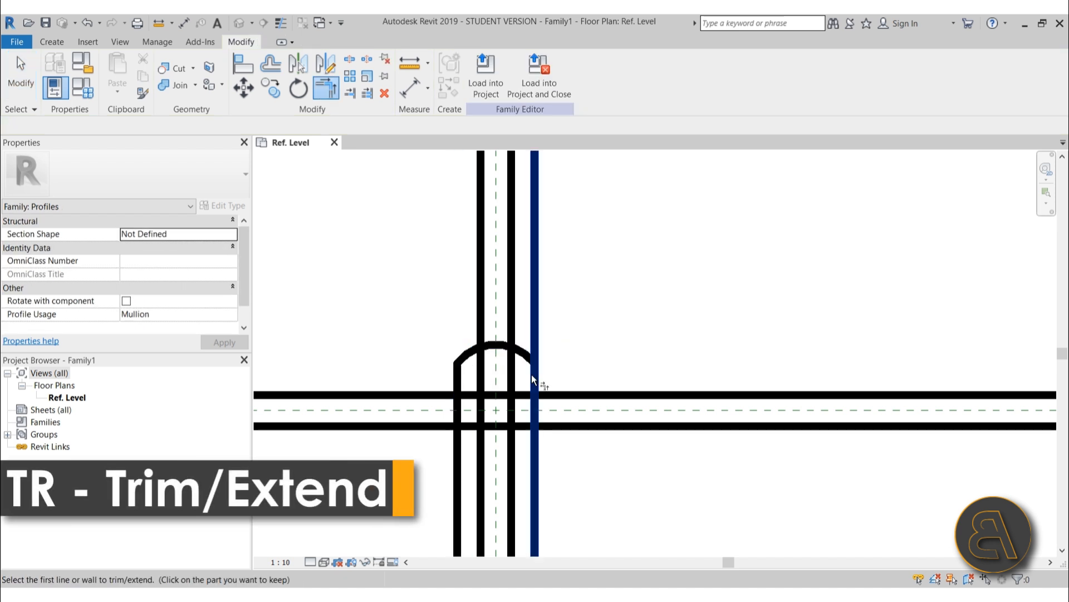
{"action": "left_click", "coordinate": [533, 376]}
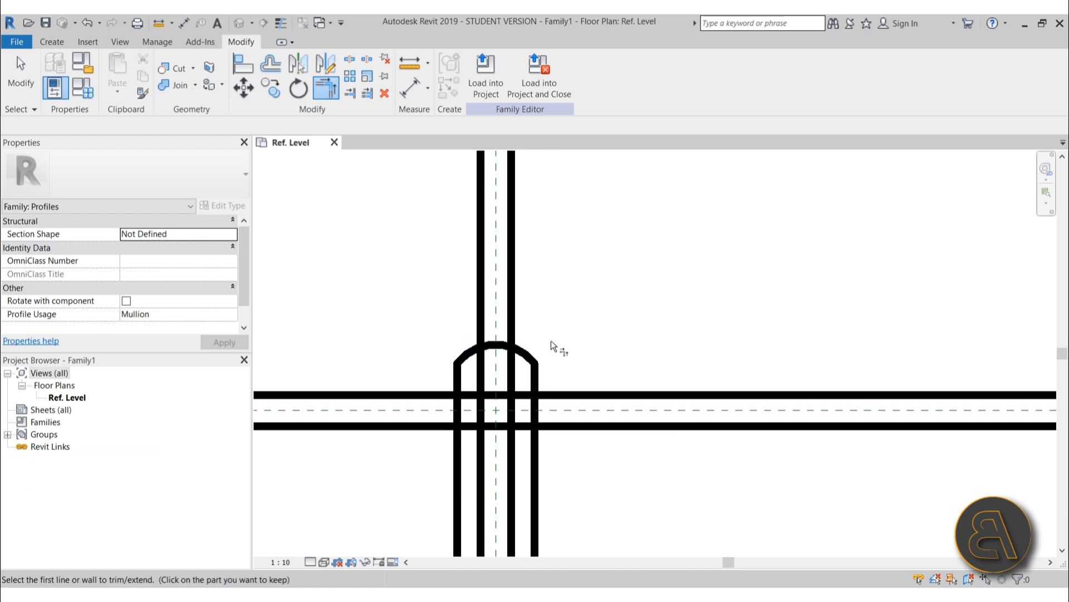
Draw a horizontal line between the two outer vertical lines below the center and shift it slightly up, about 61 mm from the horizontal center plane
{"action": "scroll", "coordinate": [551, 335], "scroll_direction": "down", "scroll_amount": 2}
{"action": "scroll", "coordinate": [552, 295], "scroll_direction": "up", "scroll_amount": 3}
{"action": "scroll", "coordinate": [551, 328], "scroll_direction": "down", "scroll_amount": 2}
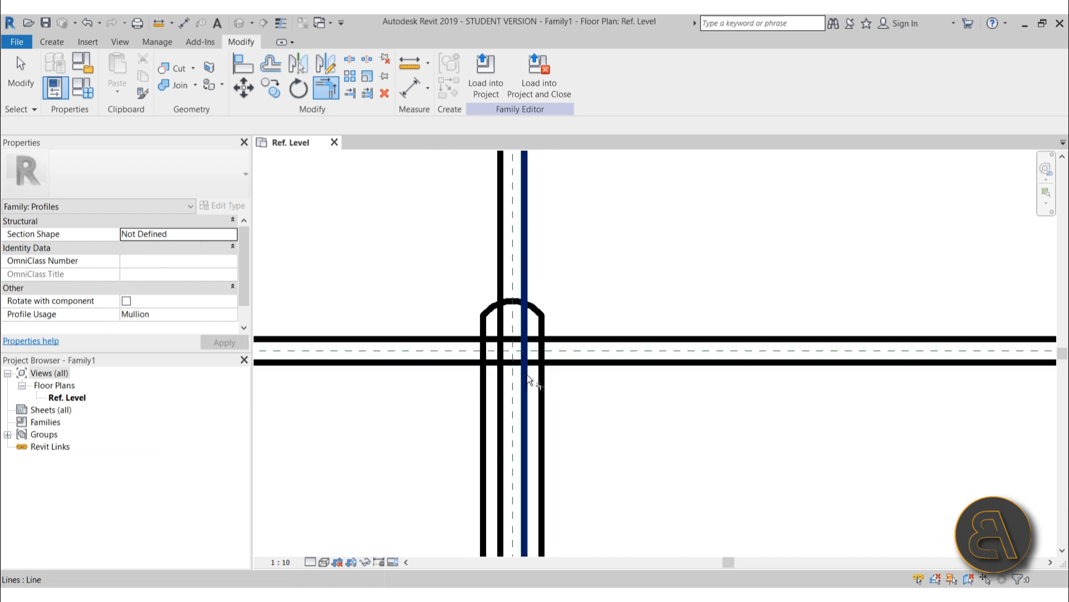
{"action": "scroll", "coordinate": [527, 374], "scroll_direction": "up", "scroll_amount": 3}
{"action": "scroll", "coordinate": [446, 387], "scroll_direction": "down", "scroll_amount": 3}
{"action": "scroll", "coordinate": [443, 393], "scroll_direction": "up", "scroll_amount": 2}
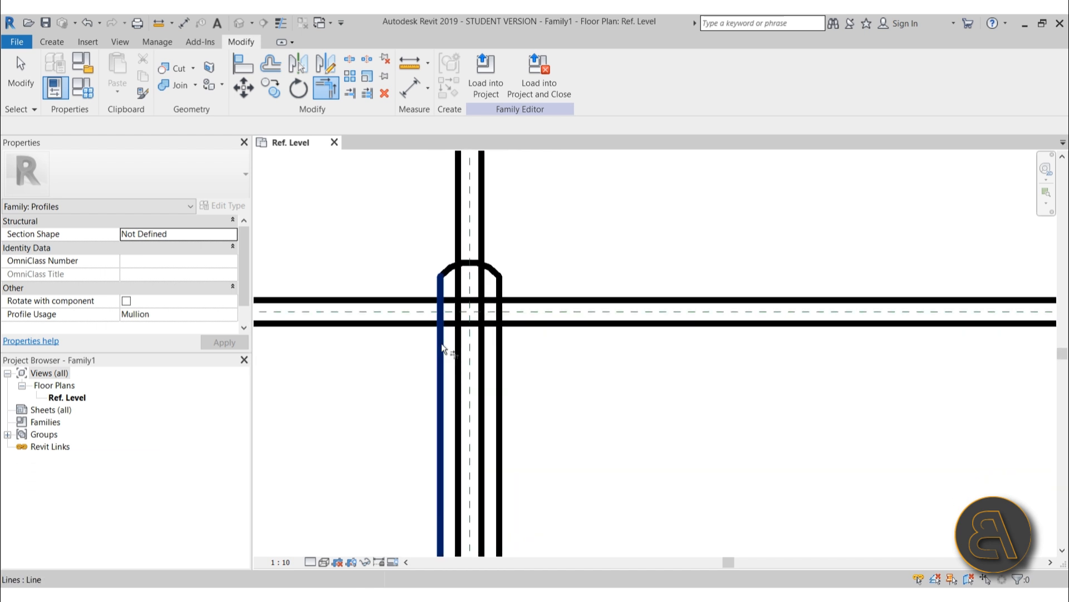
{"action": "left_click", "coordinate": [52, 43]}
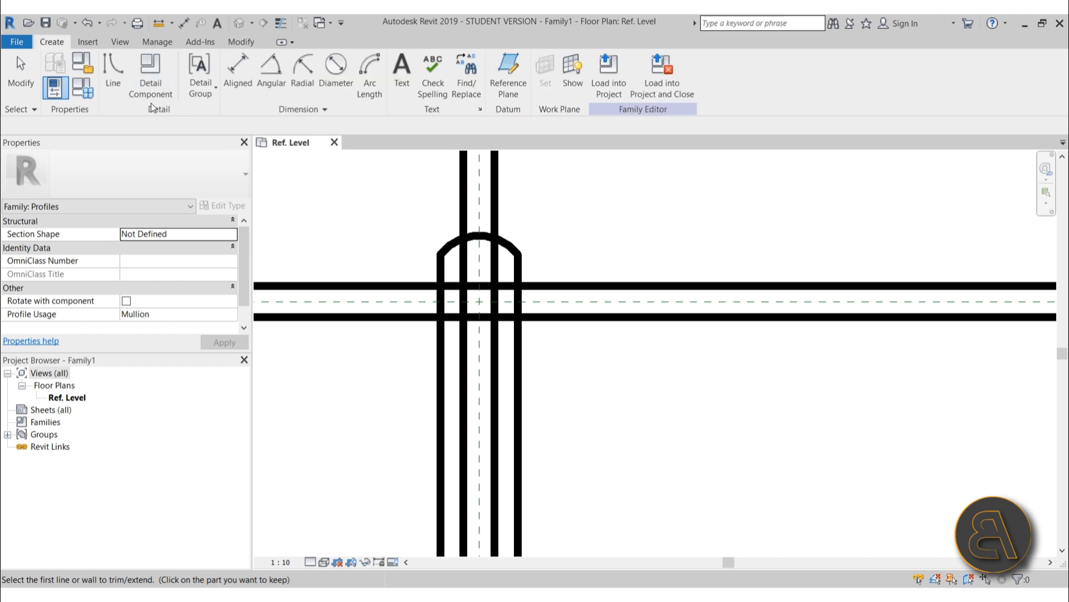
{"action": "left_click", "coordinate": [114, 77]}
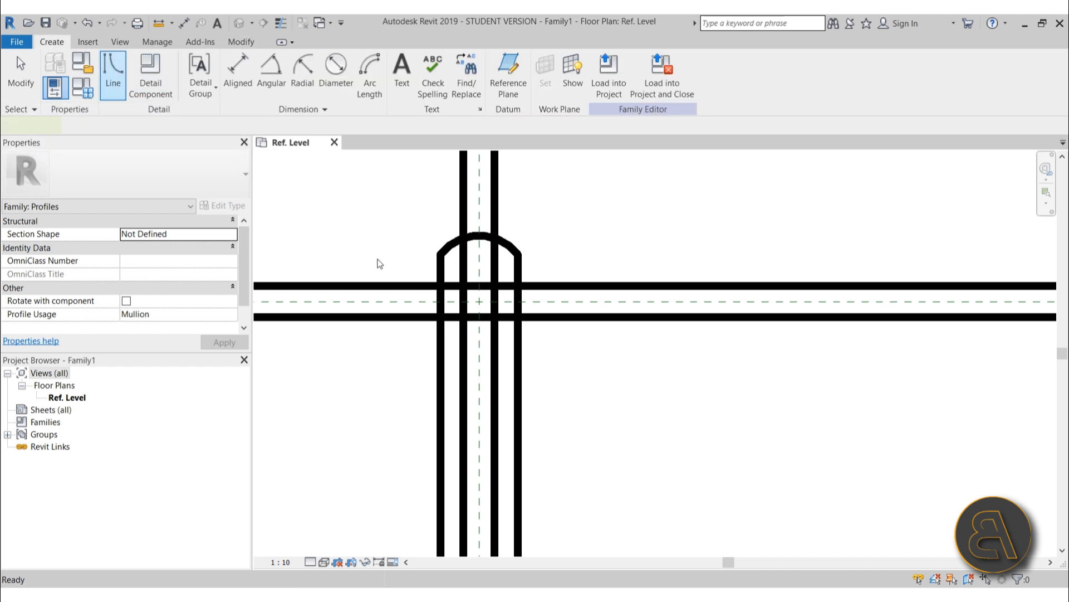
{"action": "left_click", "coordinate": [440, 443]}
{"action": "left_click", "coordinate": [518, 443]}
{"action": "key", "text": "Escape"}
{"action": "key", "text": "Escape"}
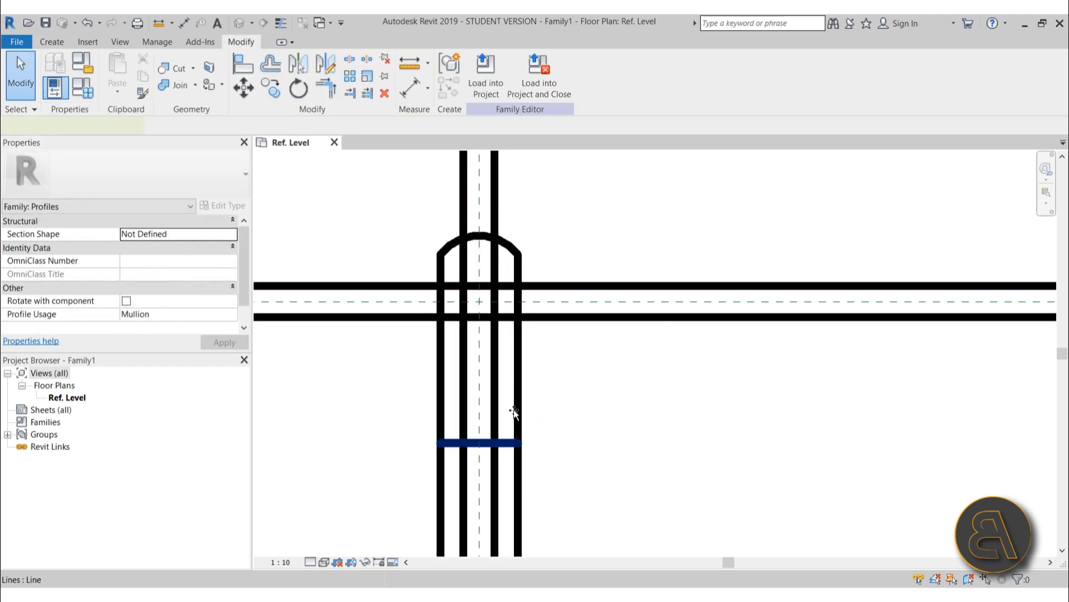
{"action": "left_click_drag", "start_coordinate": [514, 443], "coordinate": [513, 420]}
{"action": "scroll", "coordinate": [445, 369], "scroll_direction": "up", "scroll_amount": 1}
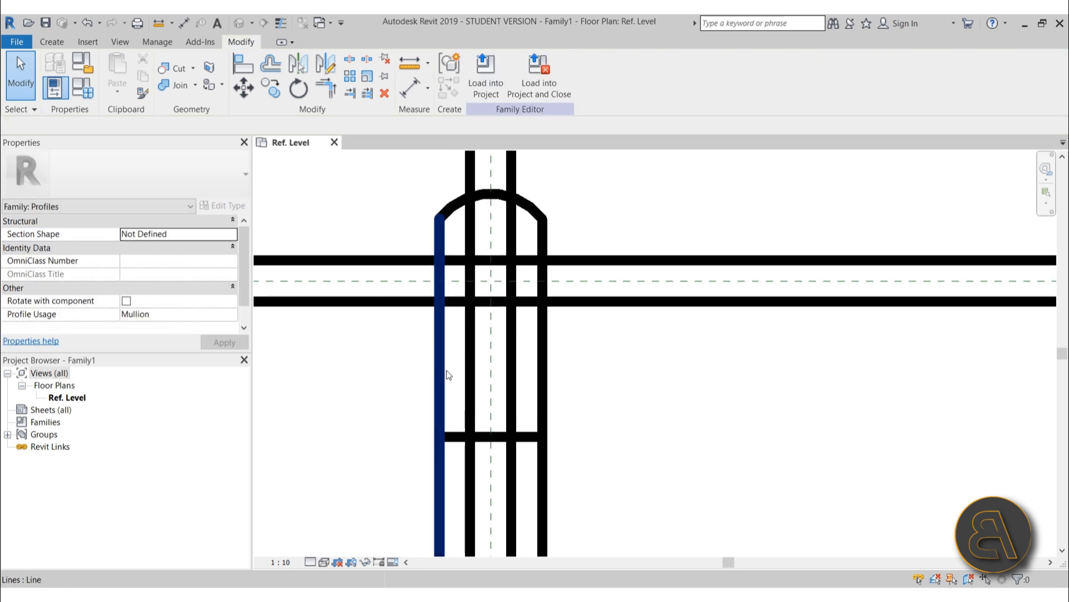
Set the distance from the short horizontal line to the horizontal center reference plane to 80 mm
{"action": "left_click", "coordinate": [461, 438]}
{"action": "left_click_drag", "start_coordinate": [434, 302], "coordinate": [434, 281]}
{"action": "left_click", "coordinate": [411, 366]}
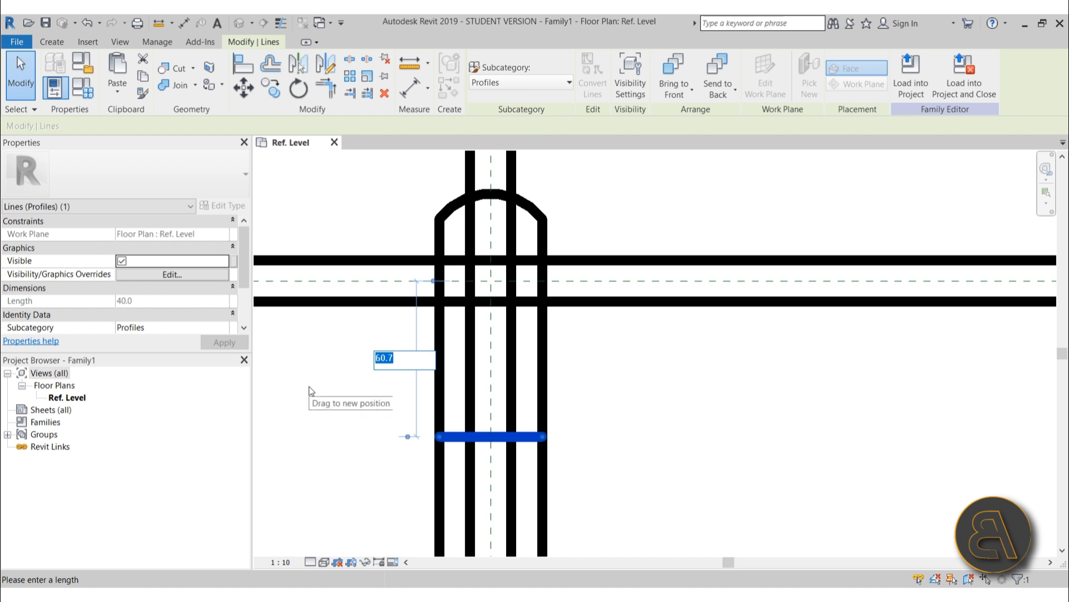
{"action": "type", "text": "80"}
{"action": "key", "text": "Return"}
{"action": "left_click", "coordinate": [311, 391]}
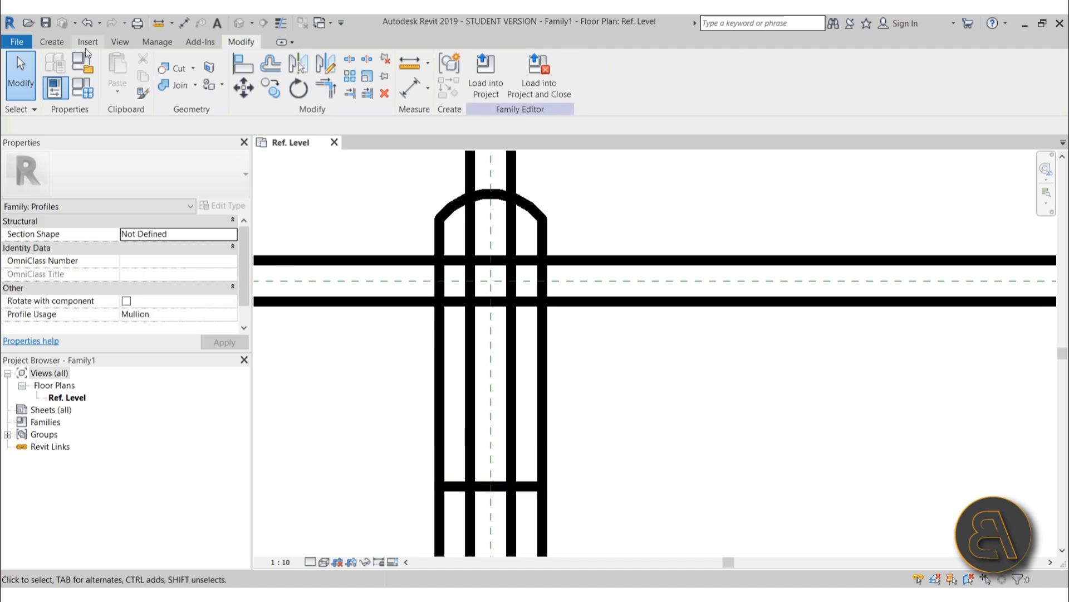
Turn on thin lines and draw 45° diagonals from the inner verticals' intersections with the lower line to the outer verticals
{"action": "left_click", "coordinate": [286, 27]}
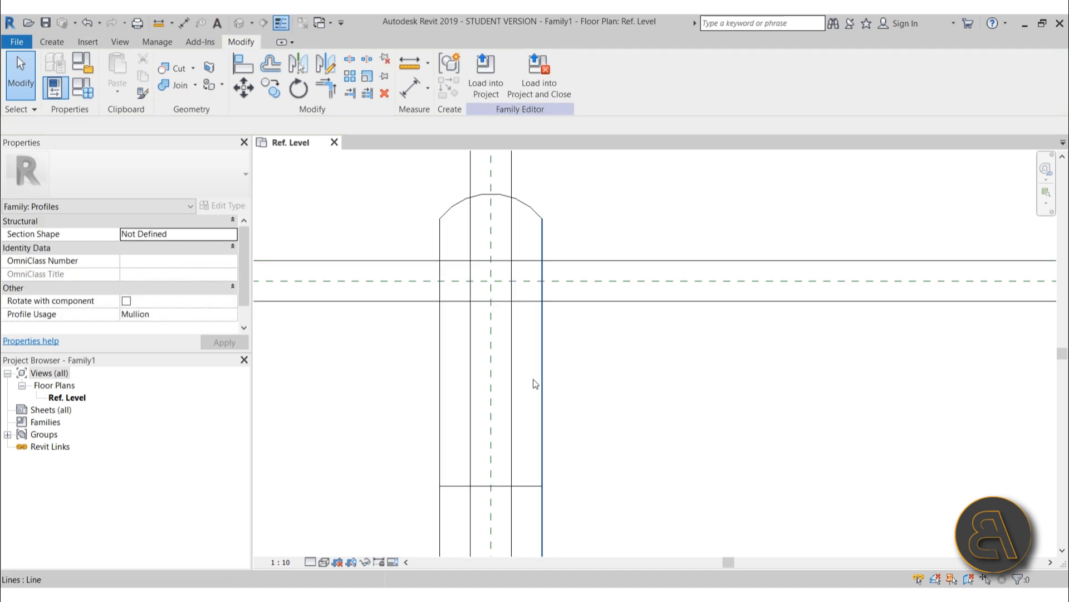
{"action": "left_click", "coordinate": [52, 42]}
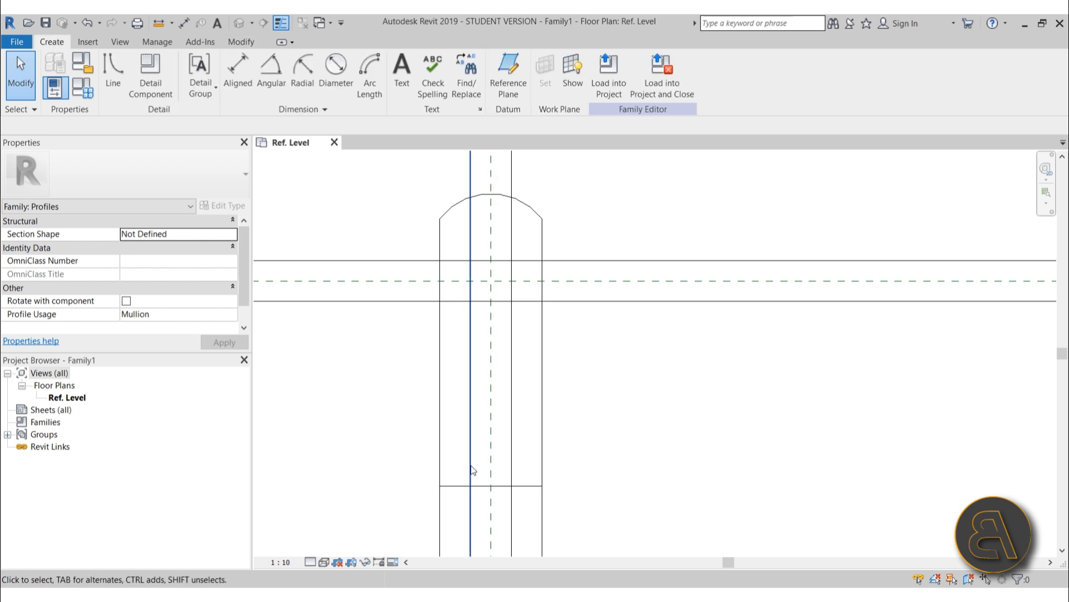
{"action": "left_click", "coordinate": [109, 69]}
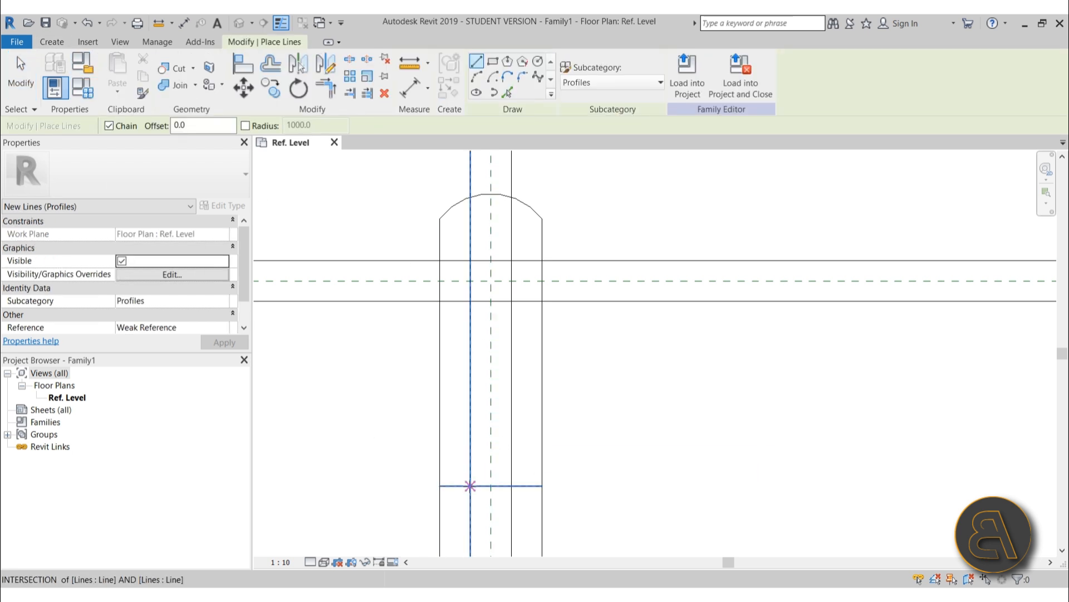
{"action": "left_click", "coordinate": [470, 486]}
{"action": "left_click", "coordinate": [439, 455]}
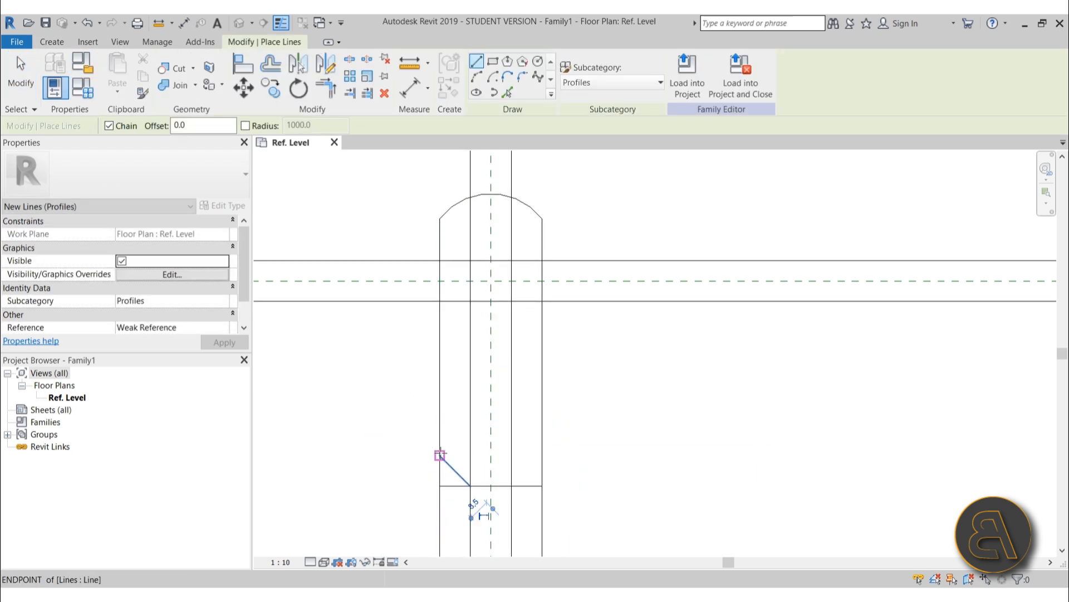
{"action": "key", "text": "Escape"}
{"action": "left_click", "coordinate": [511, 486]}
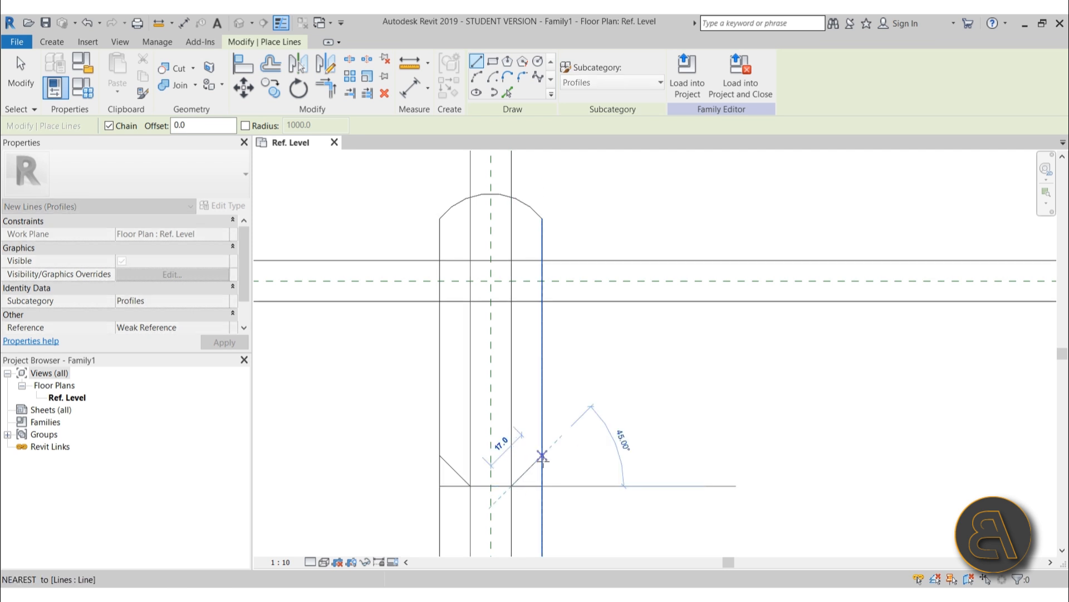
{"action": "left_click", "coordinate": [542, 456]}
{"action": "key", "text": "Escape"}
{"action": "key", "text": "Escape"}
Split both outer vertical lines between the two long horizontal lines
{"action": "middle_click_drag", "start_coordinate": [507, 307], "coordinate": [482, 358]}
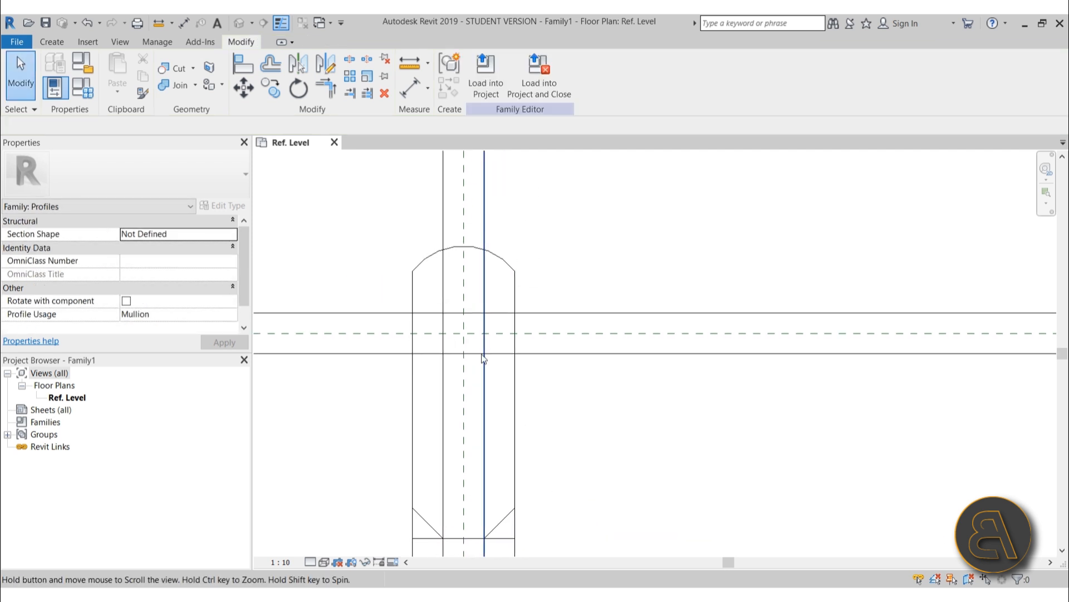
{"action": "scroll", "coordinate": [465, 305], "scroll_direction": "up", "scroll_amount": 2}
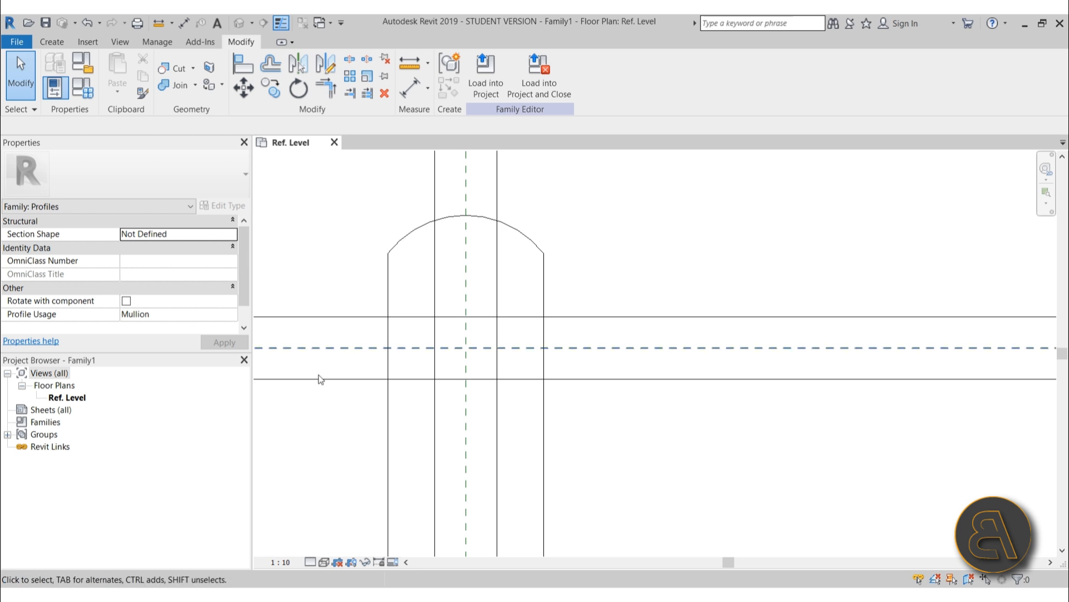
{"action": "key", "text": "s"}
{"action": "key", "text": "l"}
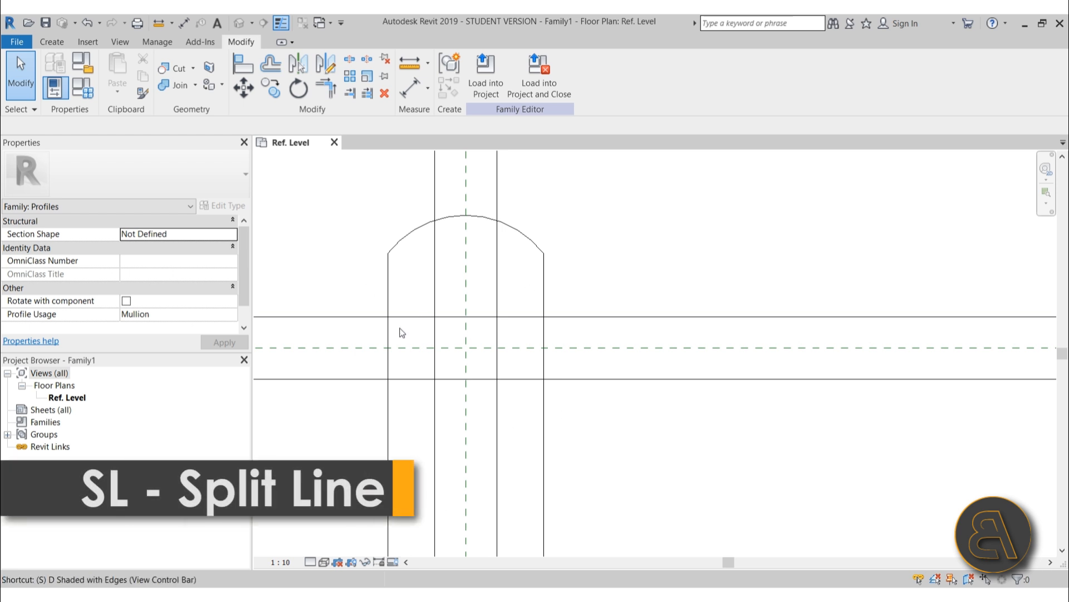
{"action": "left_click", "coordinate": [388, 340]}
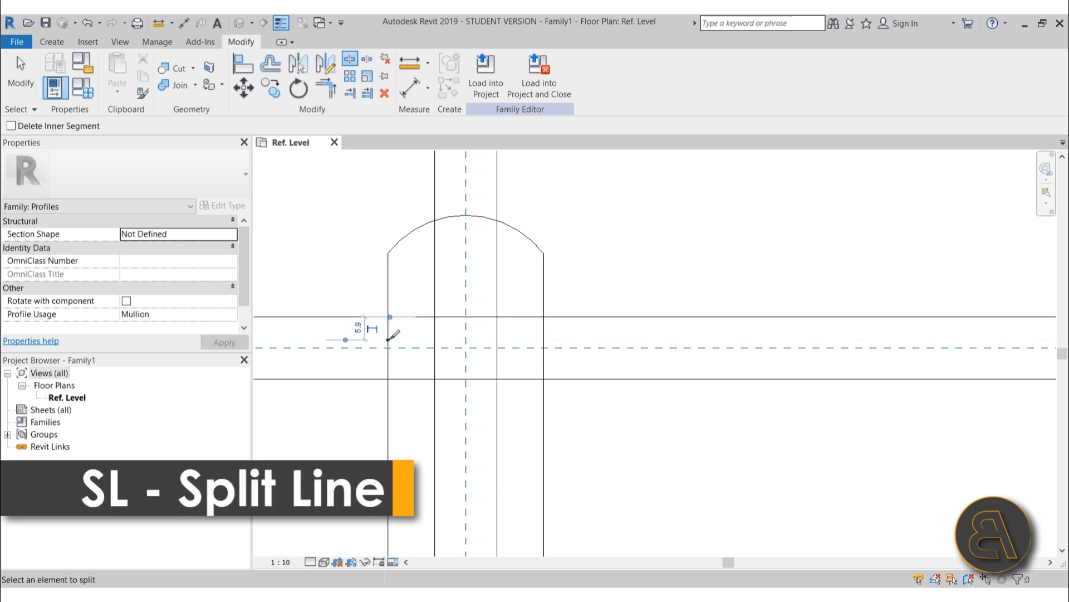
{"action": "left_click", "coordinate": [544, 339]}
{"action": "key", "text": "Escape"}
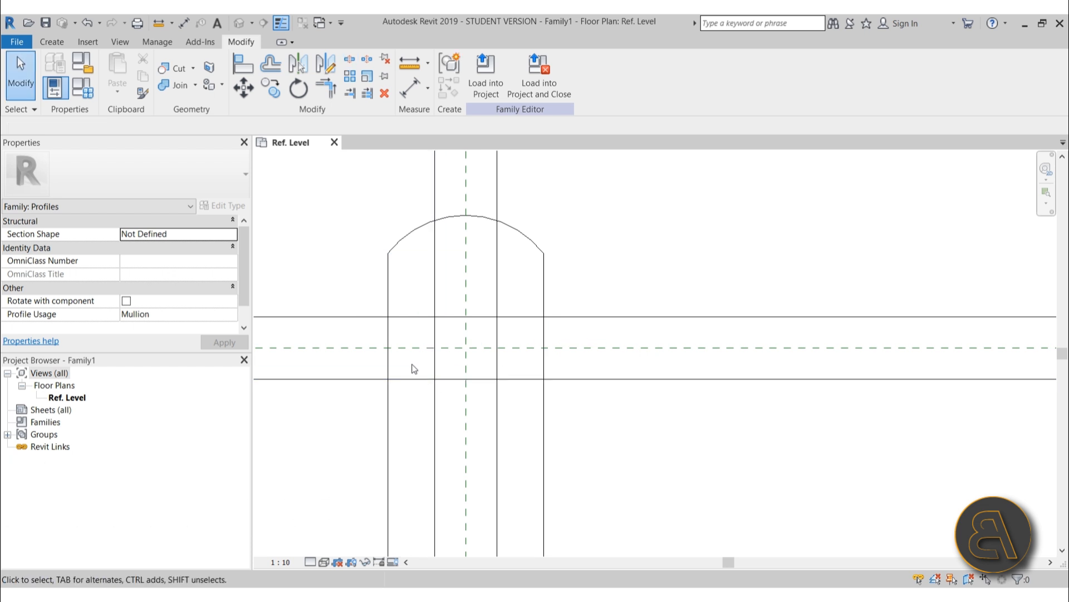
Trim the two long horizontal lines and the split outer verticals into corners, separating the domed upper part from the lower part
{"action": "key", "text": "t"}
{"action": "key", "text": "r"}
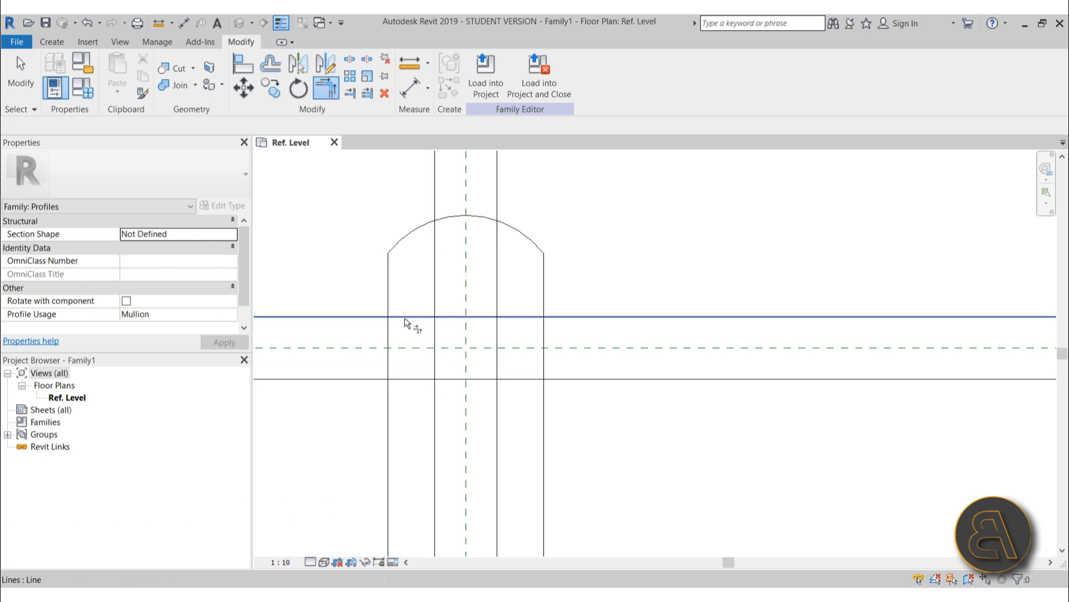
{"action": "left_click", "coordinate": [405, 318]}
{"action": "left_click", "coordinate": [389, 307]}
{"action": "left_click", "coordinate": [393, 379]}
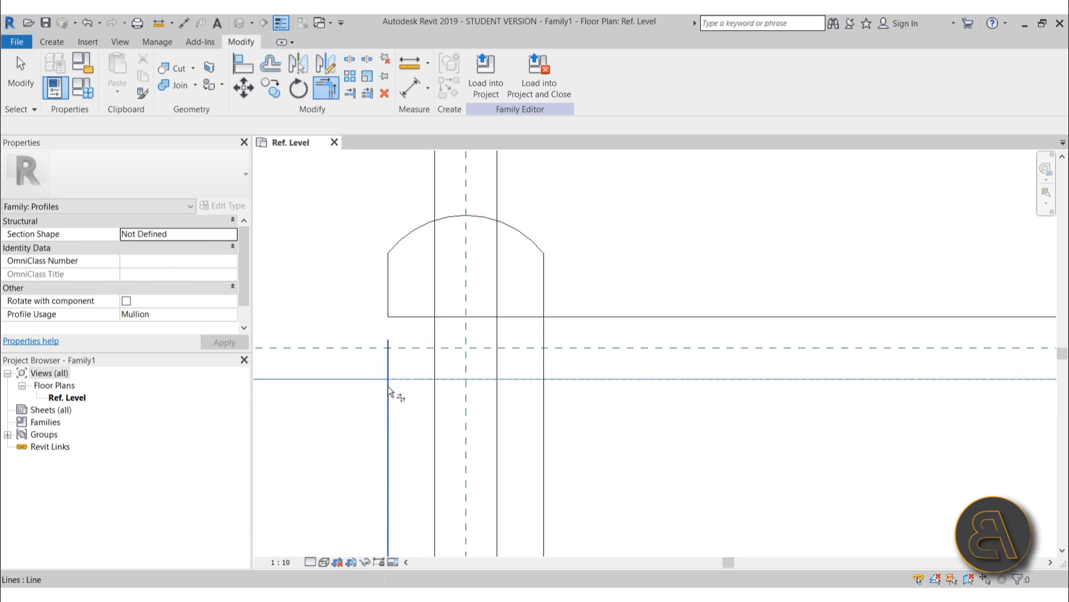
{"action": "left_click", "coordinate": [387, 386]}
{"action": "left_click", "coordinate": [534, 316]}
{"action": "left_click", "coordinate": [543, 306]}
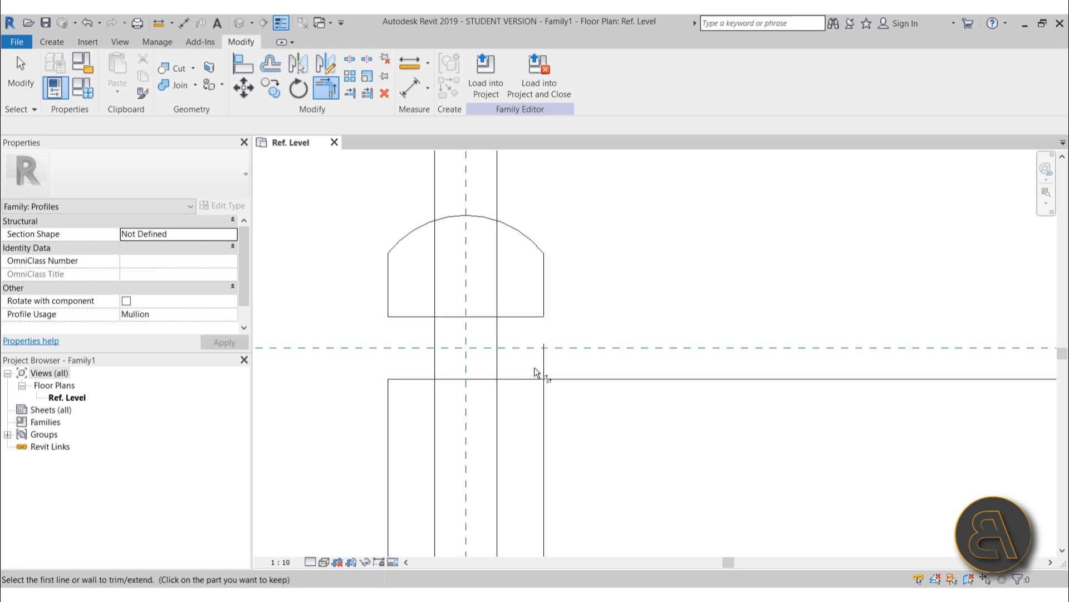
{"action": "left_click", "coordinate": [539, 379]}
{"action": "left_click", "coordinate": [544, 384]}
{"action": "key", "text": "Escape"}
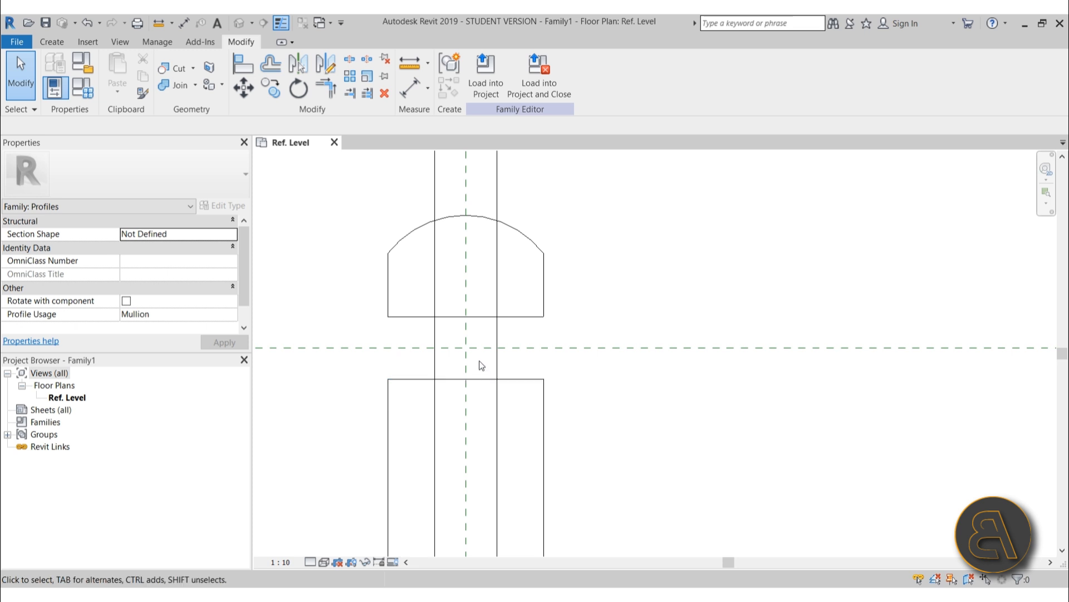
Split the domed part's lower edge and the lower part's upper edge between the two inner verticals
{"action": "key", "text": "s"}
{"action": "key", "text": "l"}
{"action": "left_click", "coordinate": [475, 316]}
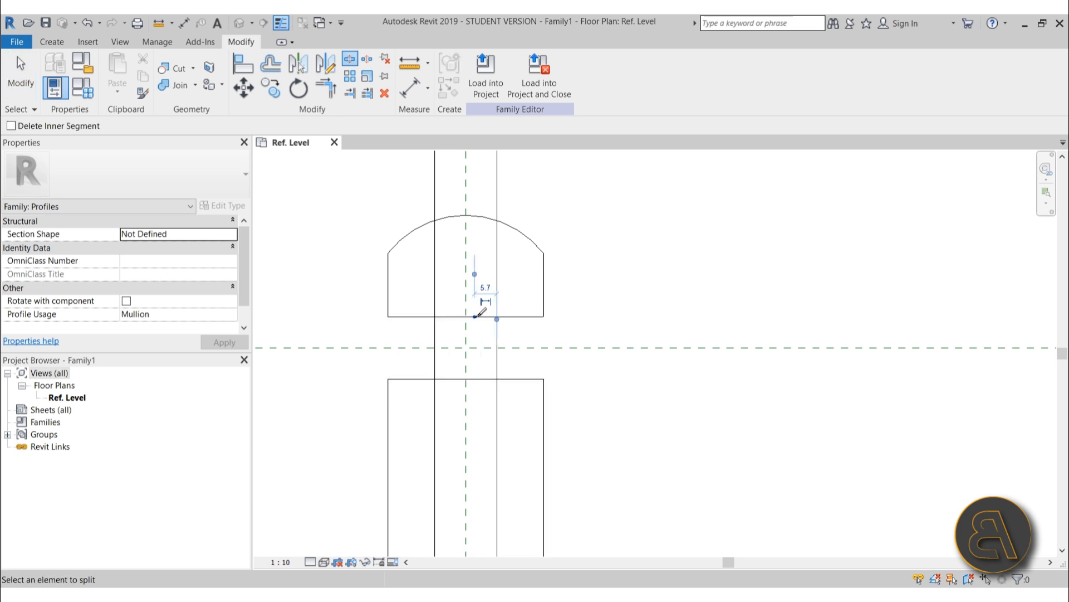
{"action": "left_click", "coordinate": [477, 378]}
{"action": "key", "text": "Escape"}
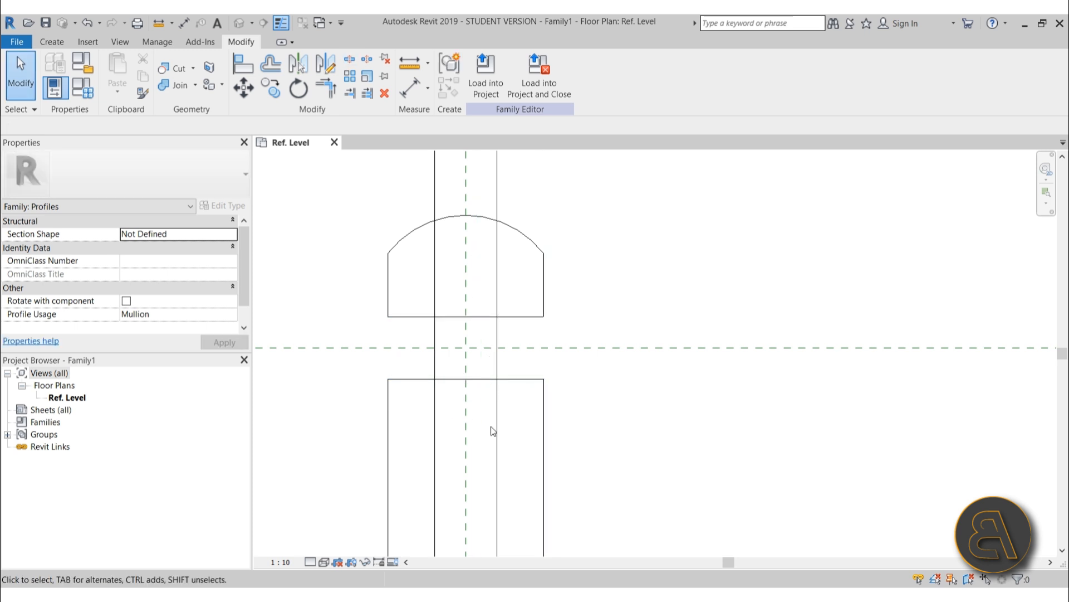
Trim the split horizontal lines with both inner verticals into corners, forming a narrow neck between the domed and lower parts
{"action": "key", "text": "t"}
{"action": "key", "text": "r"}
{"action": "left_click", "coordinate": [509, 378]}
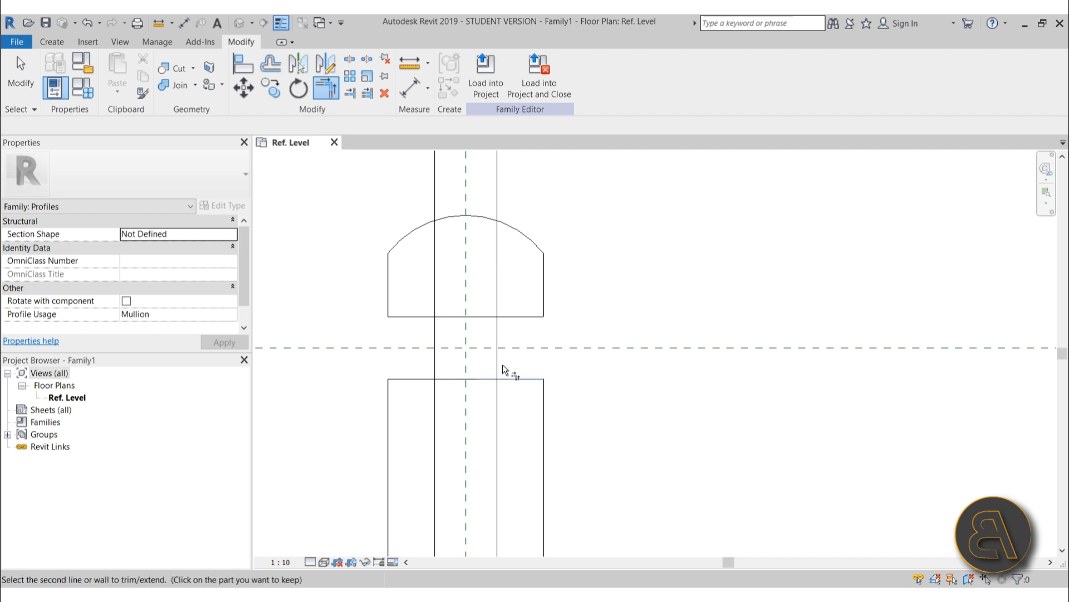
{"action": "left_click", "coordinate": [499, 345]}
{"action": "left_click", "coordinate": [503, 319]}
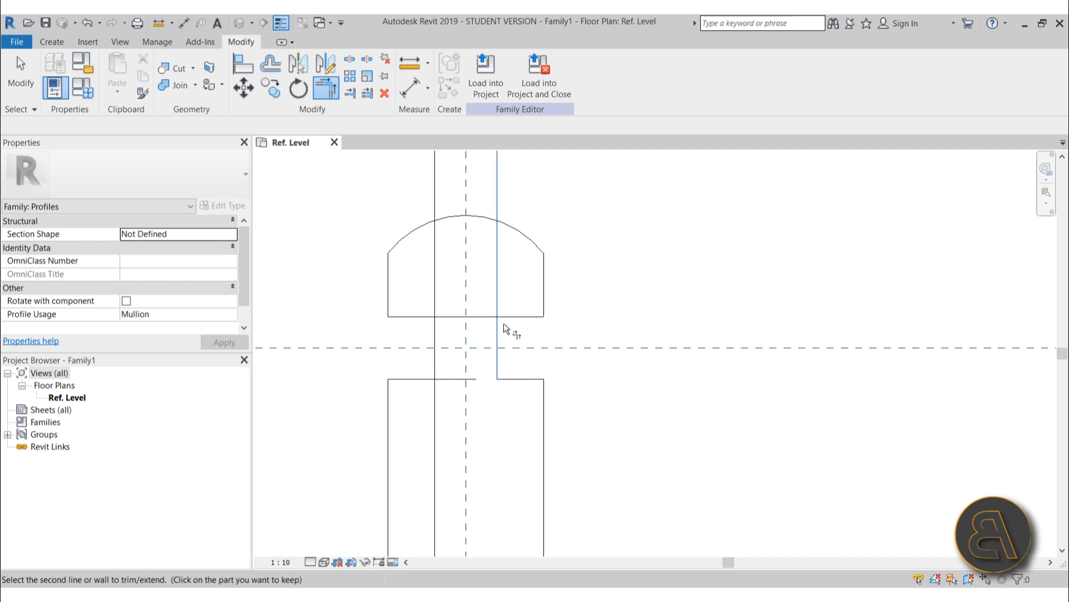
{"action": "left_click", "coordinate": [434, 332]}
{"action": "left_click", "coordinate": [425, 317]}
{"action": "left_click", "coordinate": [435, 360]}
{"action": "left_click", "coordinate": [426, 380]}
{"action": "scroll", "coordinate": [509, 250], "scroll_direction": "down", "scroll_amount": 3}
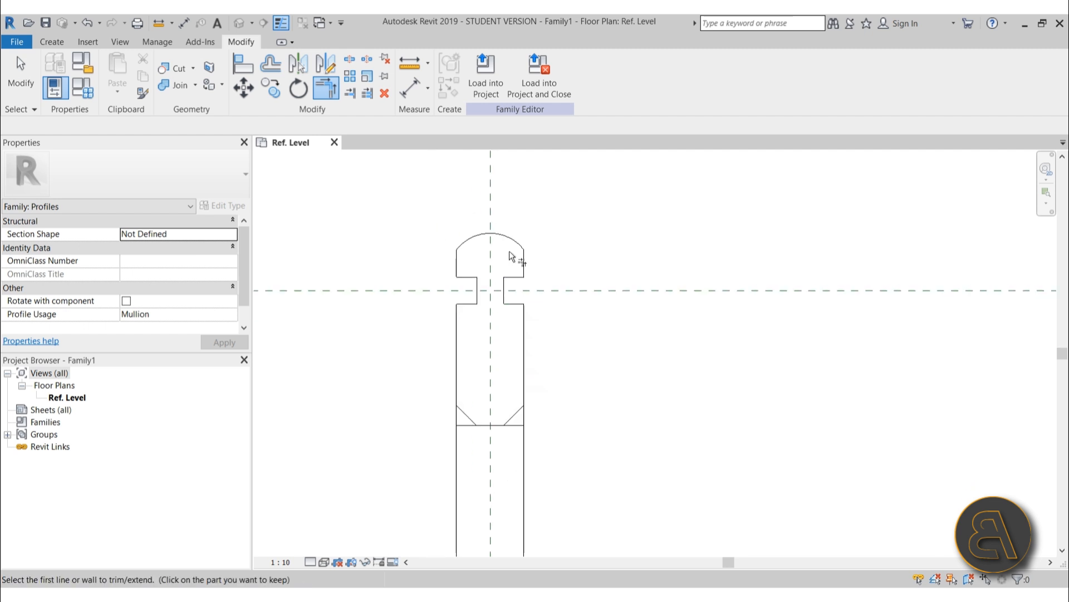
{"action": "key", "text": "Escape"}
{"action": "key", "text": "Escape"}
Trim both 45° diagonals with the outer verticals and the bottom line to form the lower part's chamfered corners
{"action": "scroll", "coordinate": [471, 407], "scroll_direction": "up", "scroll_amount": 3}
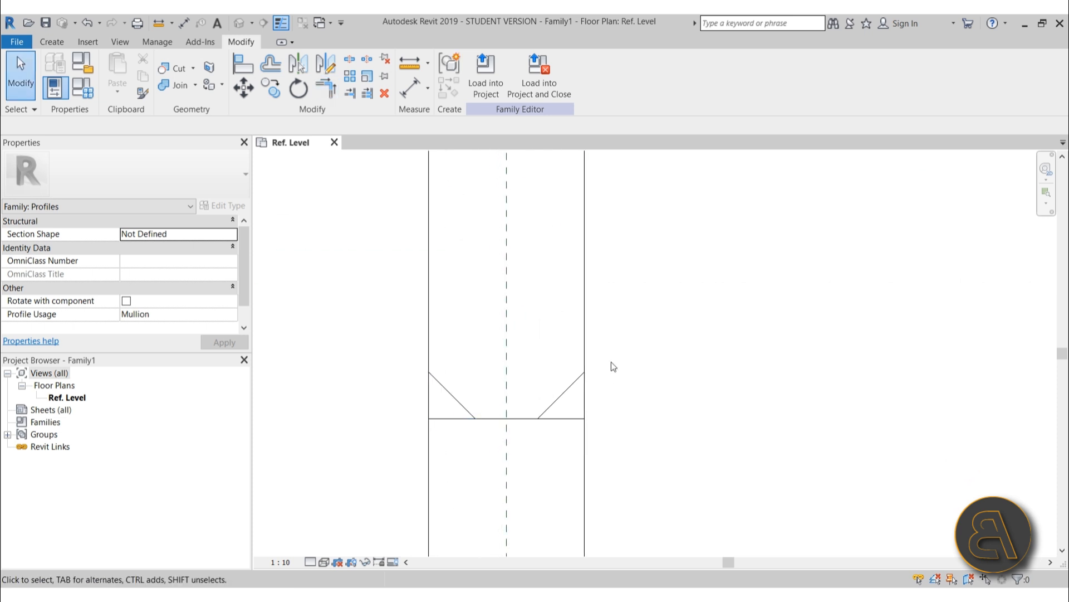
{"action": "key", "text": "t"}
{"action": "key", "text": "r"}
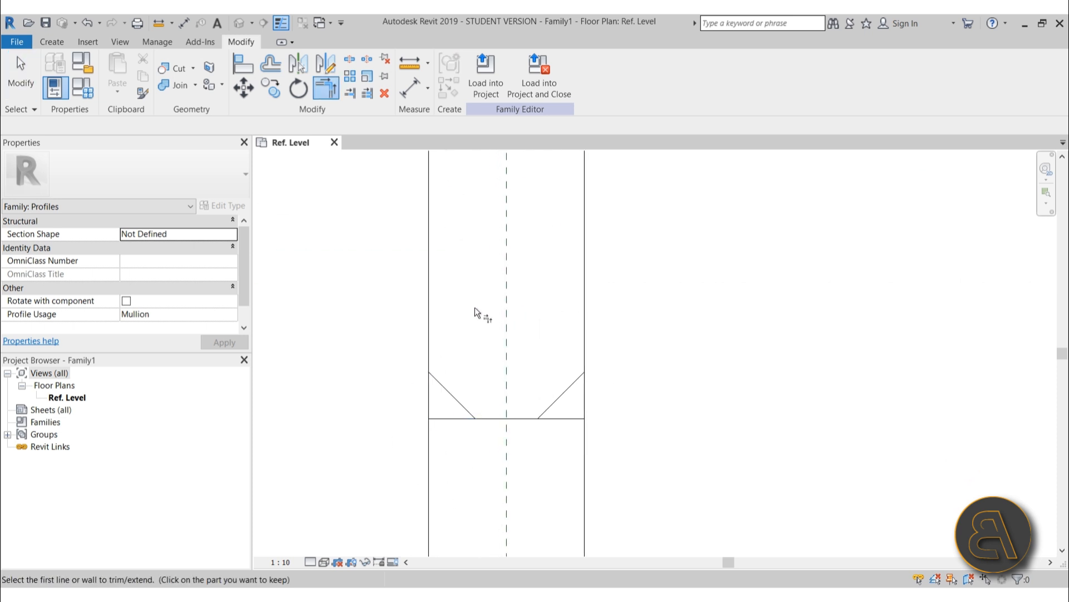
{"action": "left_click", "coordinate": [445, 390]}
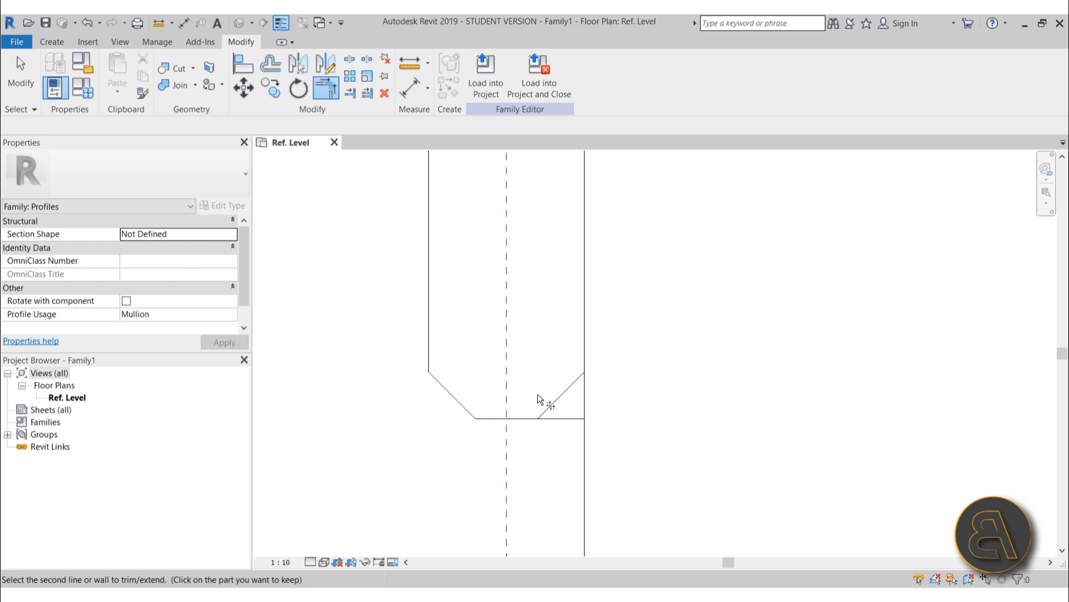
{"action": "left_click", "coordinate": [585, 345]}
{"action": "key", "text": "Escape"}
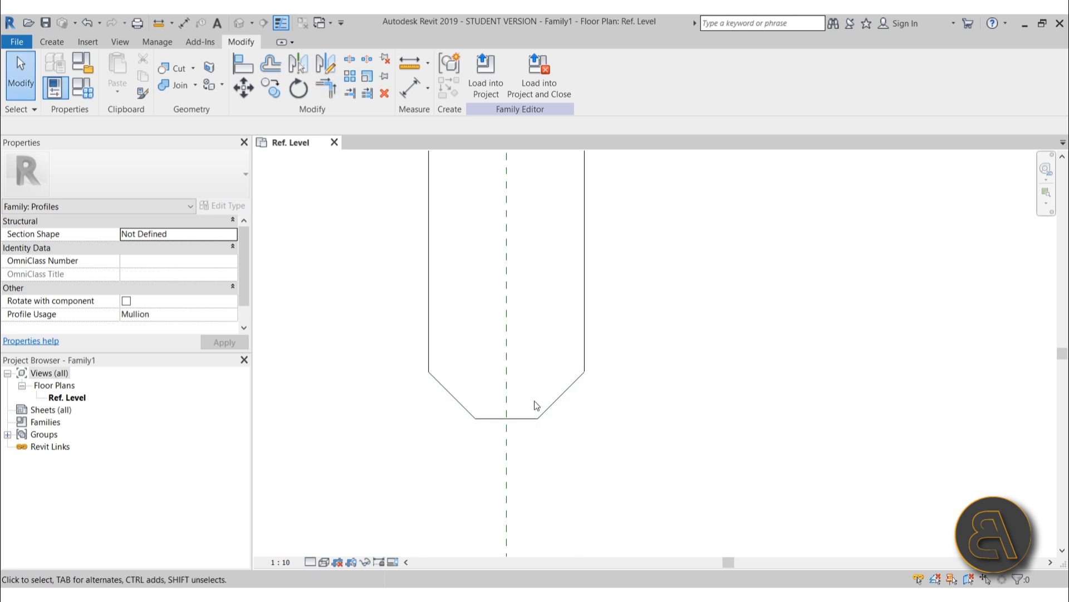
Examine the whole mullion profile outline, from the chamfered base to the neck and domed head
{"action": "scroll", "coordinate": [534, 270], "scroll_direction": "down", "scroll_amount": 3}
{"action": "middle_click_drag", "start_coordinate": [533, 269], "coordinate": [478, 389]}
{"action": "scroll", "coordinate": [469, 301], "scroll_direction": "up", "scroll_amount": 2}
{"action": "scroll", "coordinate": [480, 275], "scroll_direction": "down", "scroll_amount": 2}
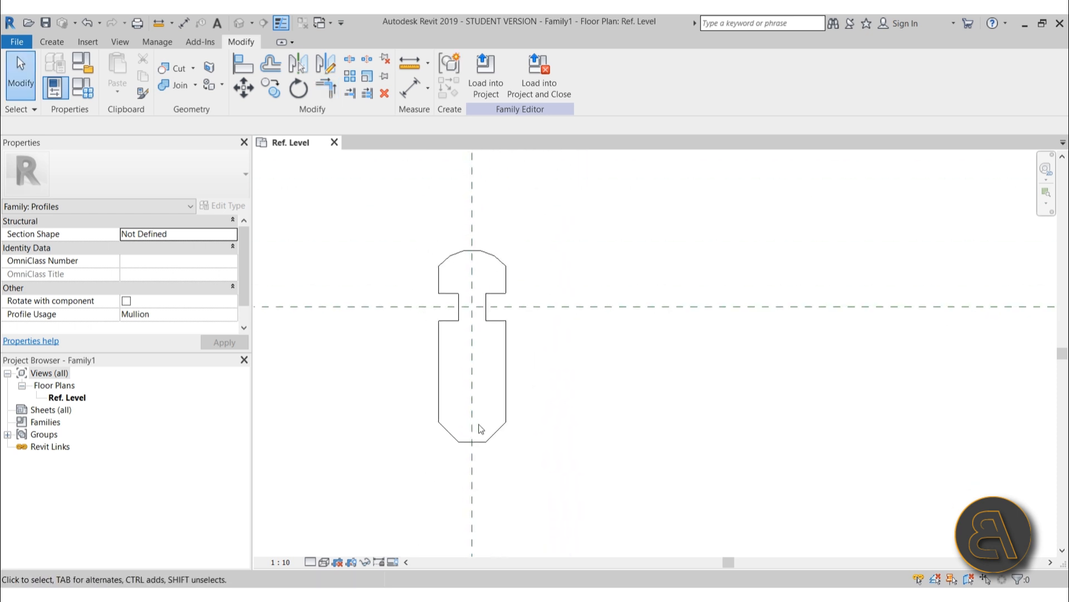
{"action": "scroll", "coordinate": [479, 425], "scroll_direction": "up", "scroll_amount": 3}
{"action": "left_click_drag", "start_coordinate": [483, 468], "coordinate": [484, 442]}
{"action": "left_click", "coordinate": [493, 386]}
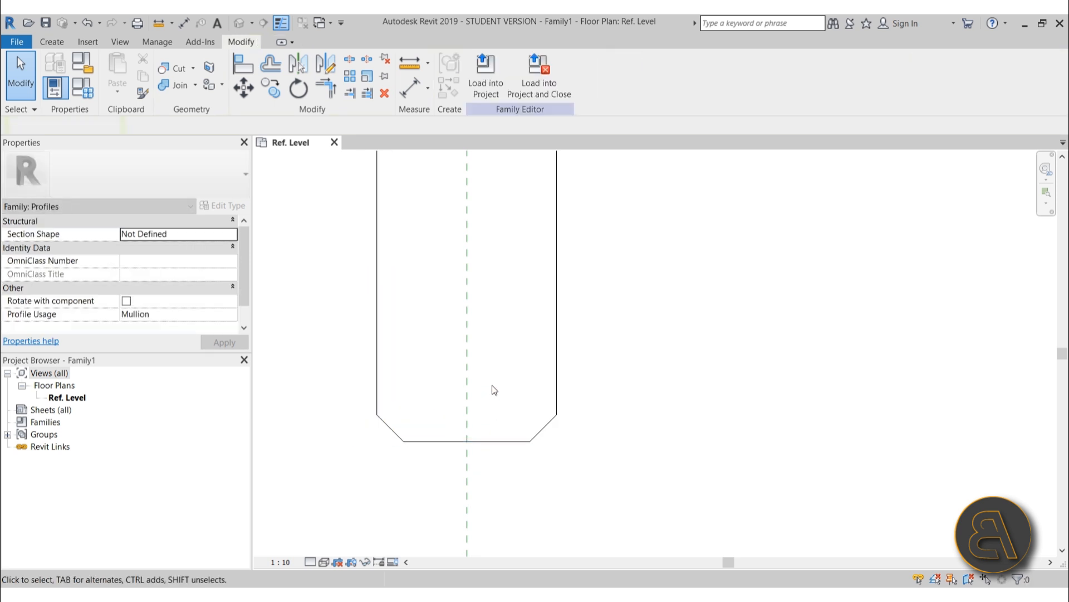
{"action": "scroll", "coordinate": [496, 379], "scroll_direction": "down", "scroll_amount": 2}
{"action": "scroll", "coordinate": [490, 323], "scroll_direction": "up", "scroll_amount": 1}
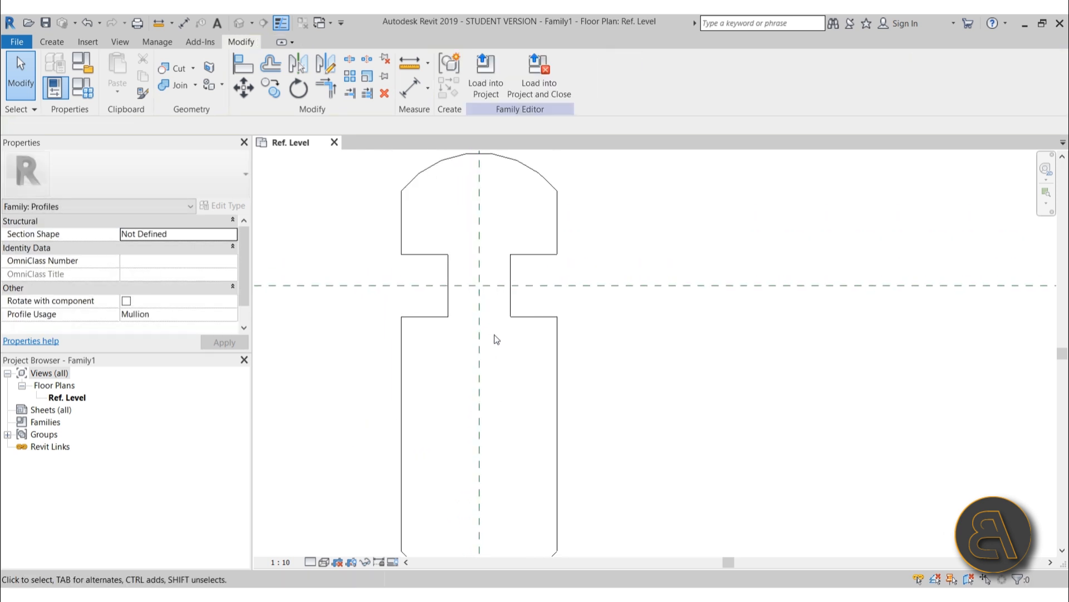
{"action": "scroll", "coordinate": [497, 339], "scroll_direction": "down", "scroll_amount": 2}
{"action": "middle_click_drag", "start_coordinate": [504, 351], "coordinate": [498, 342]}
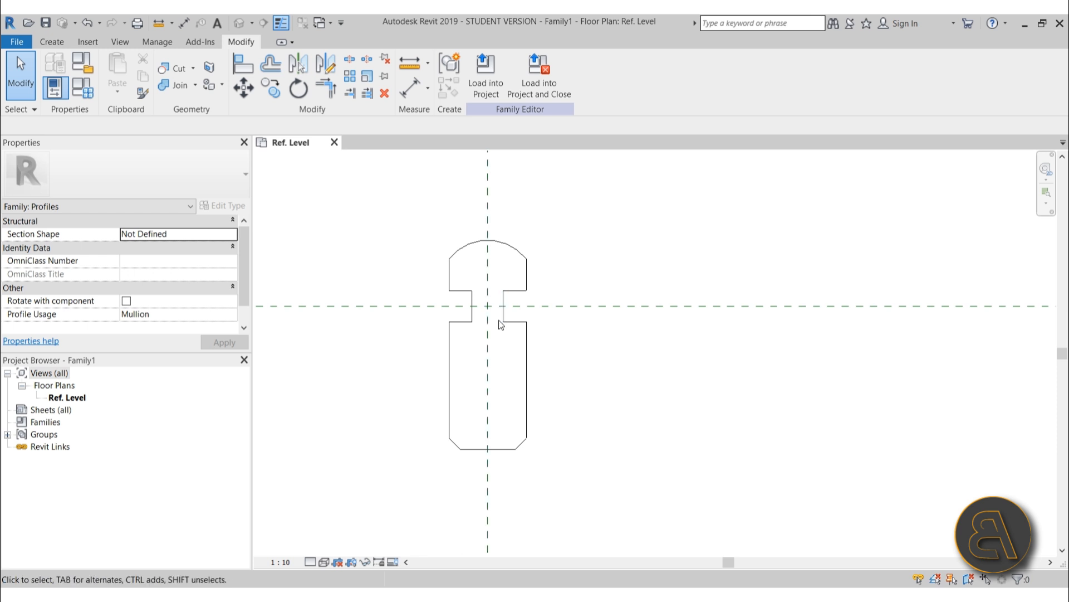
{"action": "scroll", "coordinate": [498, 323], "scroll_direction": "up", "scroll_amount": 3}
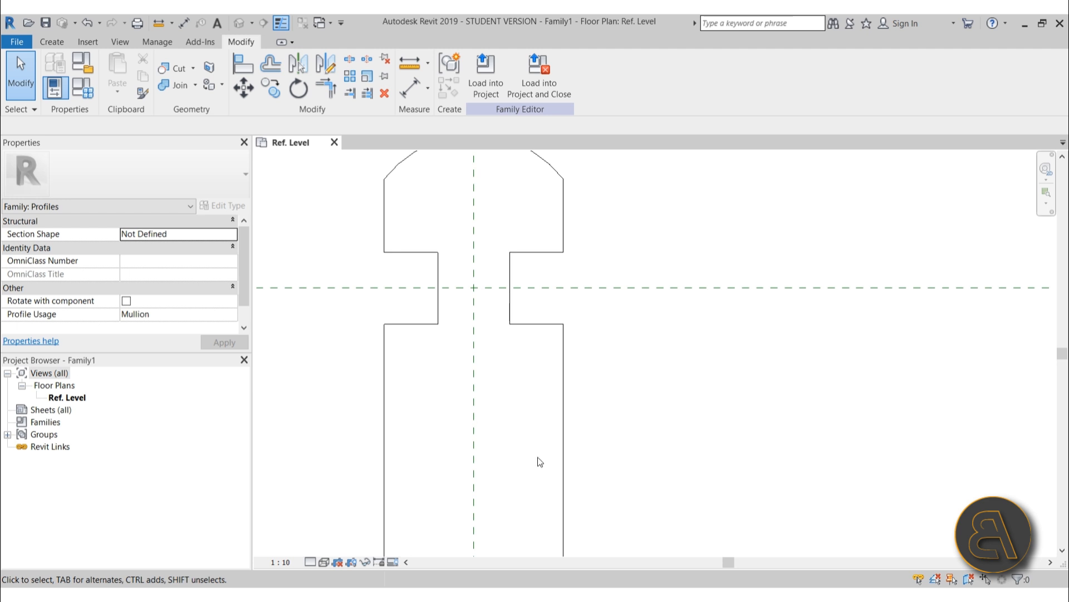
{"action": "scroll", "coordinate": [536, 395], "scroll_direction": "down", "scroll_amount": 1}
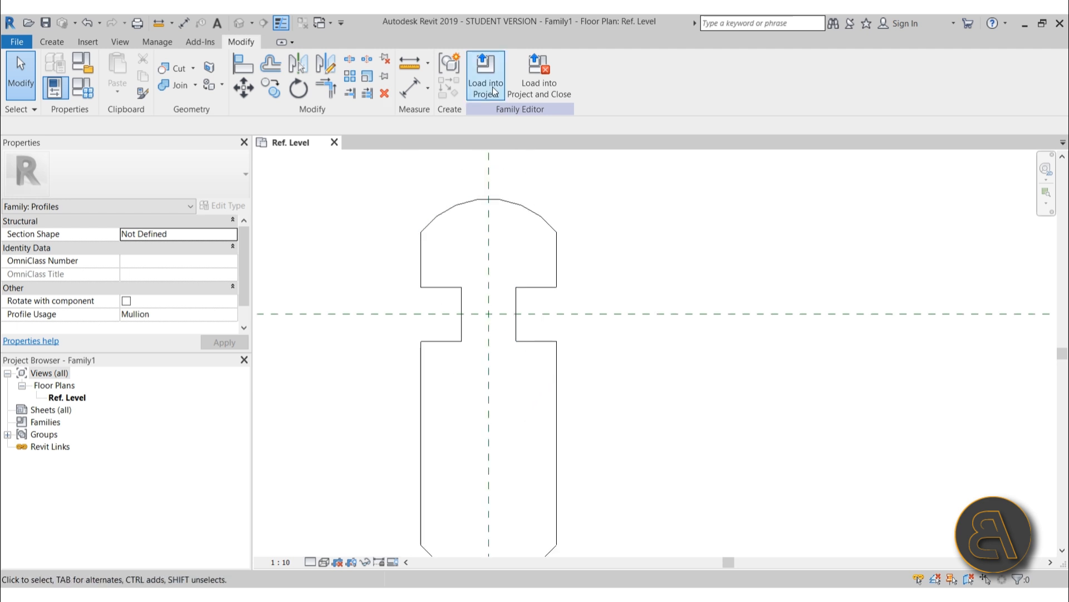
Draw a profile line offset 3.0 mm inward along the left edge of the profile's lower part
{"action": "left_click", "coordinate": [58, 48]}
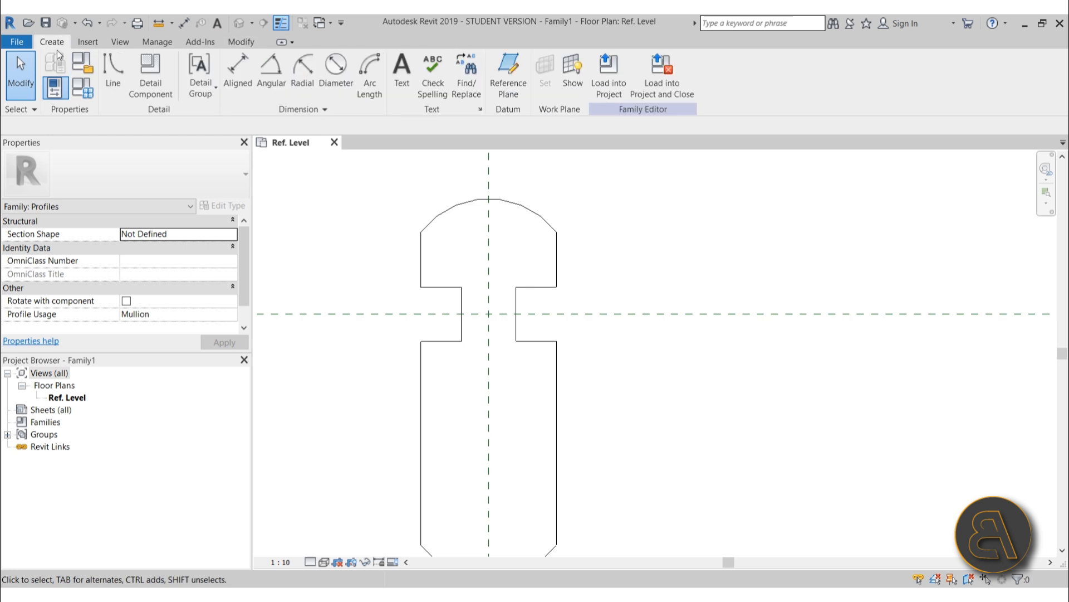
{"action": "left_click", "coordinate": [113, 84]}
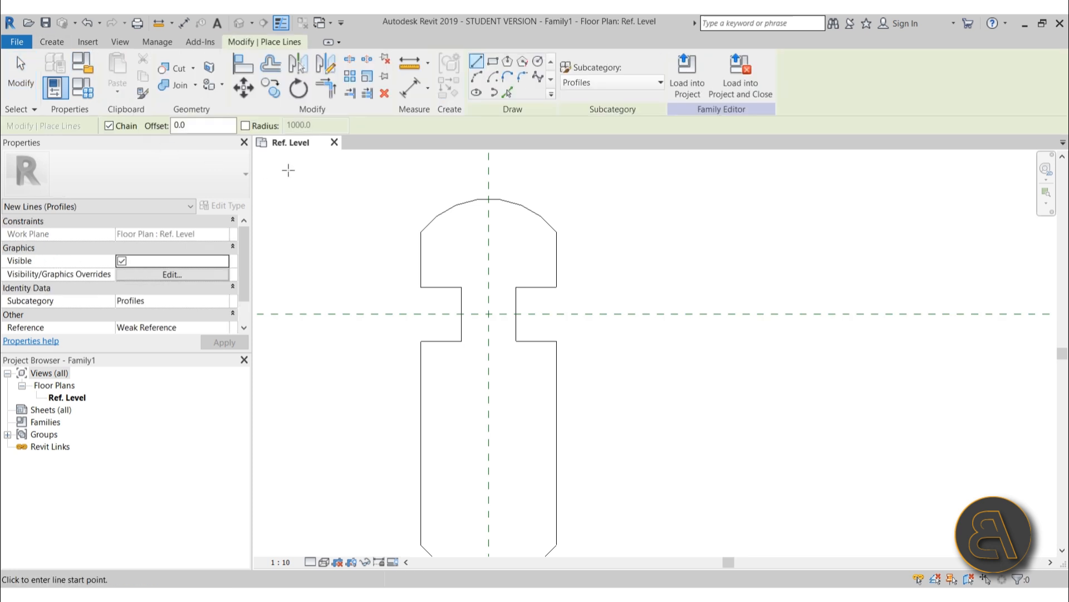
{"action": "left_click", "coordinate": [507, 92]}
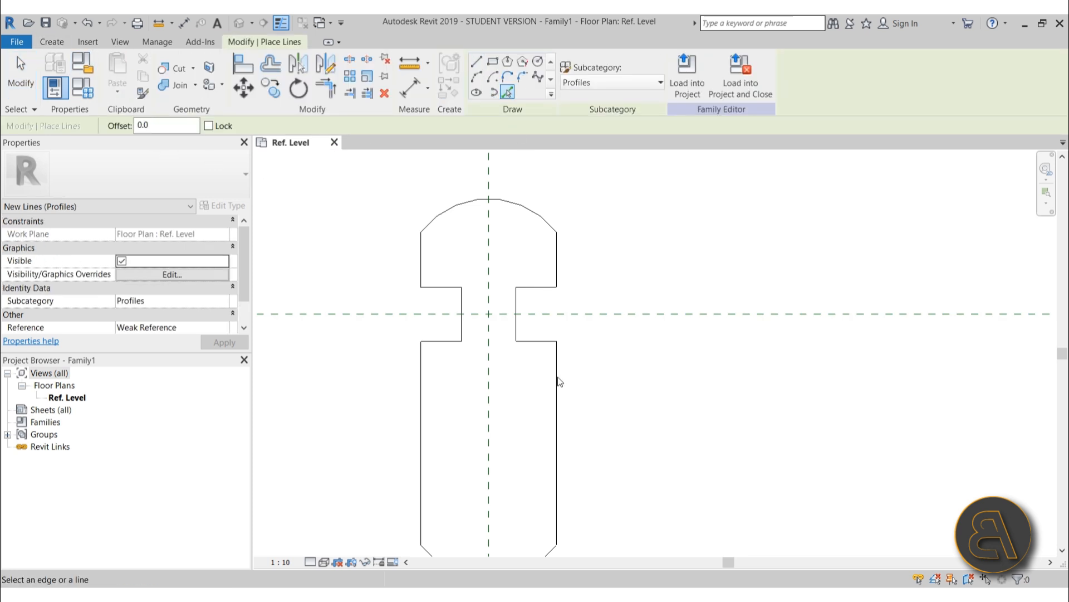
{"action": "left_click", "coordinate": [478, 66]}
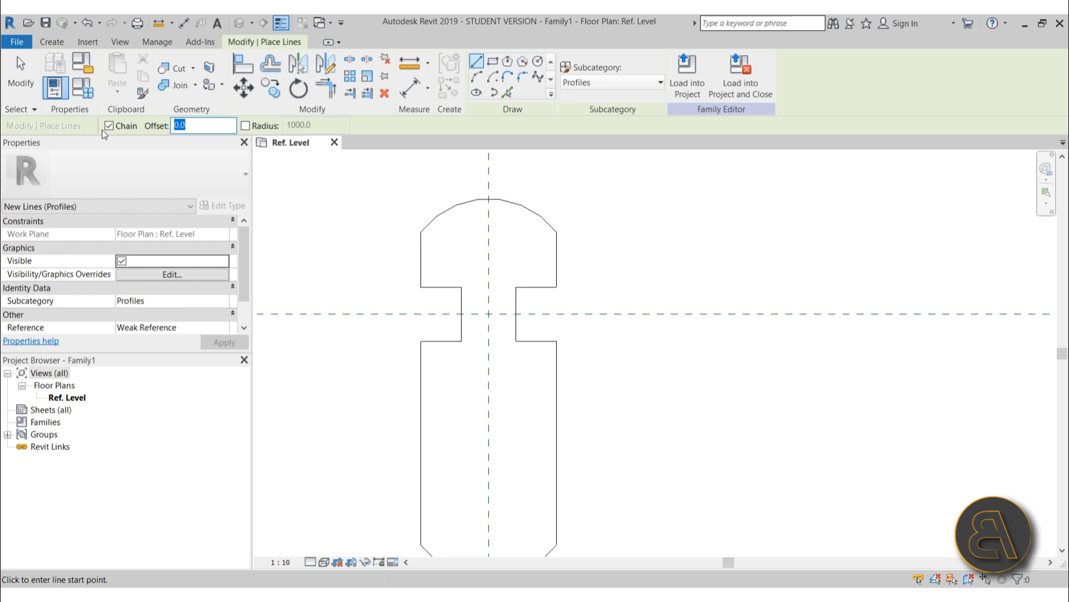
{"action": "type", "text": "3.0"}
{"action": "left_click", "coordinate": [421, 341]}
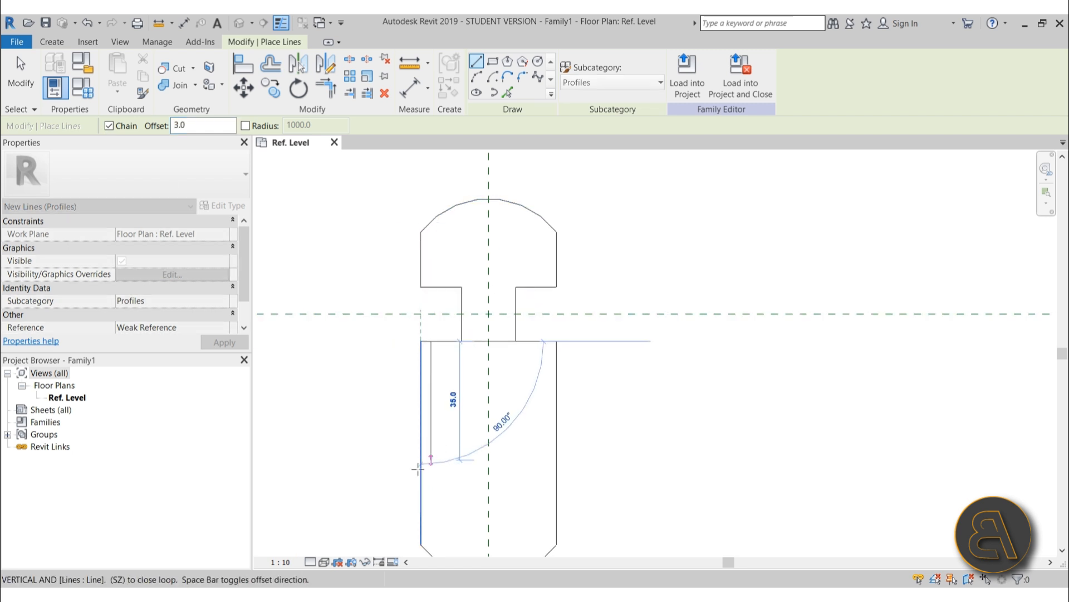
{"action": "left_click", "coordinate": [422, 544]}
Continue the 3.0 mm inward offset chain along both chamfers and the bottom, right and top edges of the lower part
{"action": "middle_click_drag", "start_coordinate": [448, 494], "coordinate": [389, 259]}
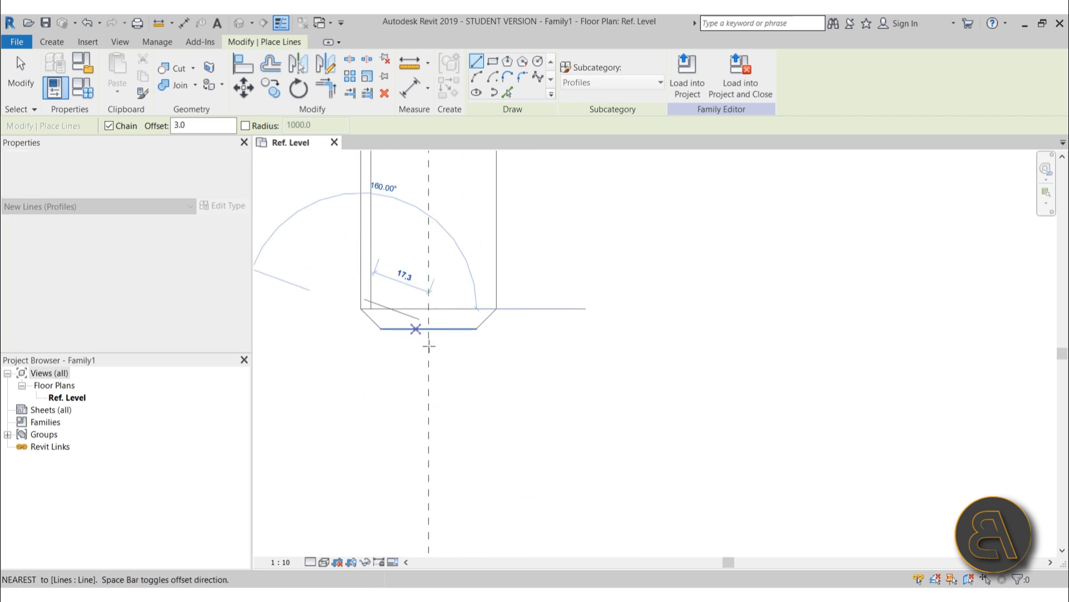
{"action": "left_click", "coordinate": [381, 329]}
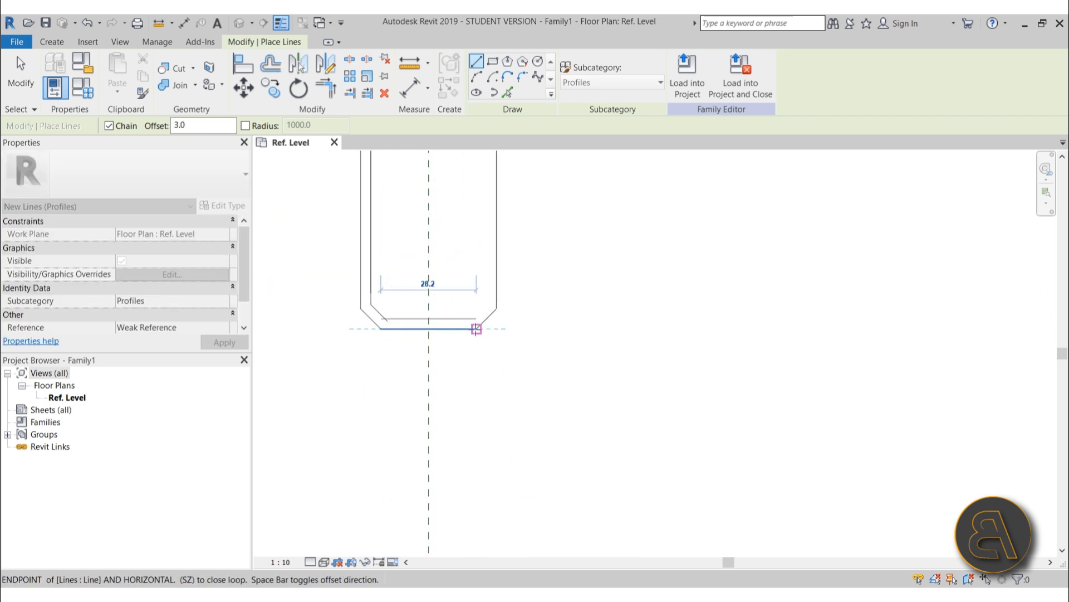
{"action": "left_click", "coordinate": [476, 329]}
{"action": "left_click", "coordinate": [496, 309]}
{"action": "middle_click_drag", "start_coordinate": [512, 225], "coordinate": [501, 419]}
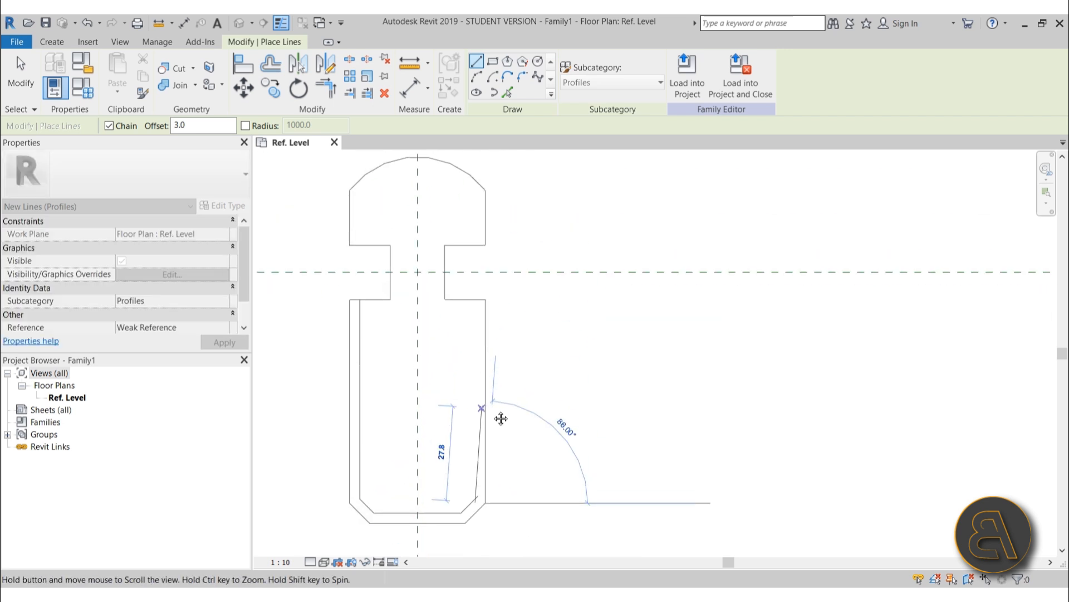
{"action": "left_click", "coordinate": [484, 300]}
{"action": "left_click", "coordinate": [359, 301]}
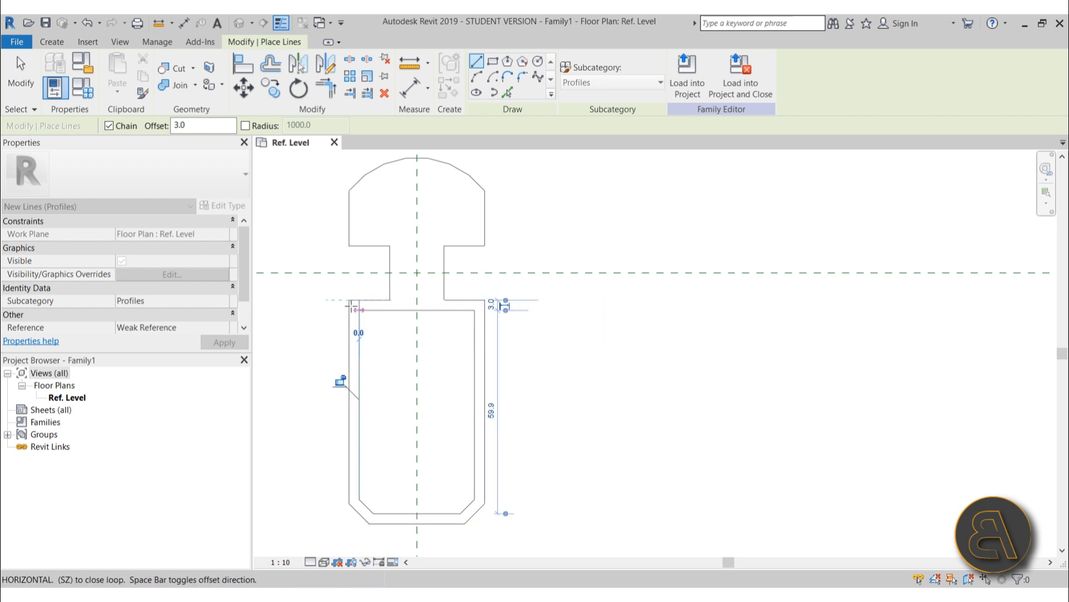
Trim the inner outline's top line and left vertical into a corner to close the hollow loop
{"action": "key", "text": "Escape"}
{"action": "key", "text": "Escape"}
{"action": "key", "text": "t"}
{"action": "key", "text": "r"}
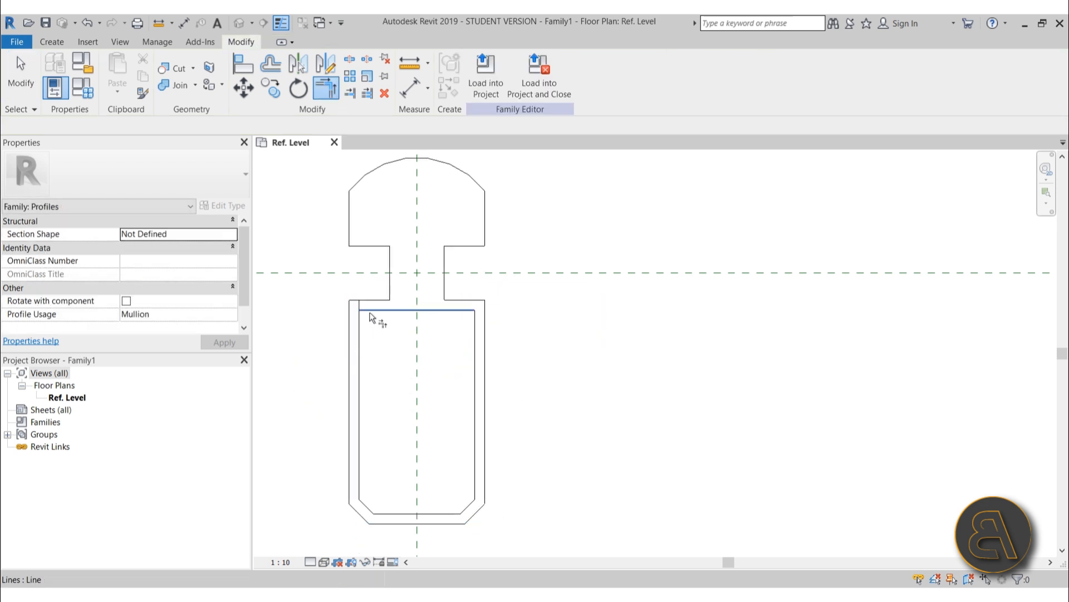
{"action": "left_click", "coordinate": [370, 310]}
{"action": "left_click", "coordinate": [364, 323]}
{"action": "key", "text": "Escape"}
{"action": "scroll", "coordinate": [410, 341], "scroll_direction": "down", "scroll_amount": 2}
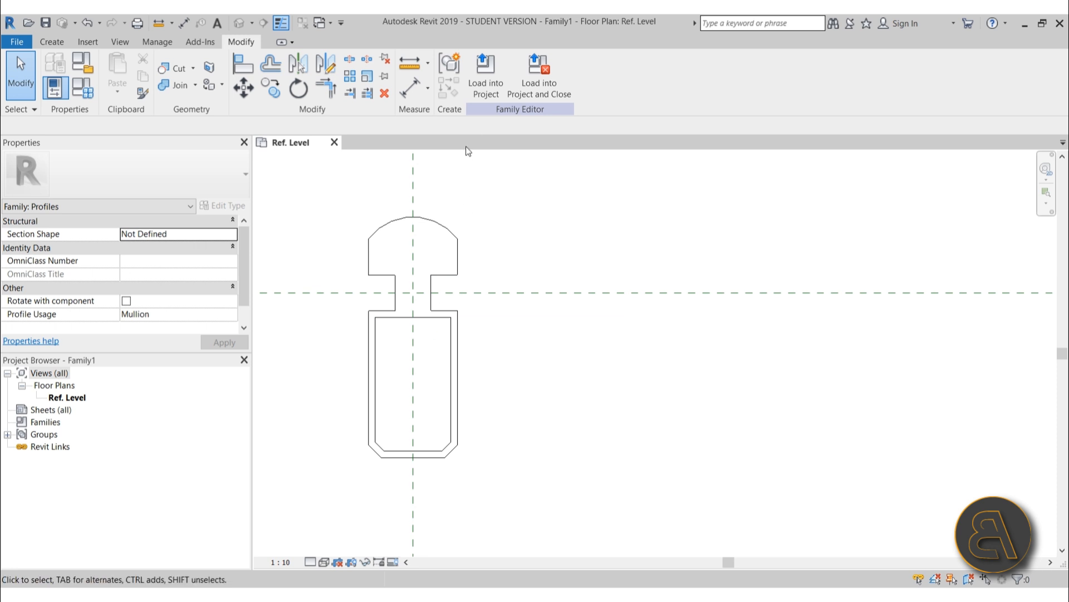
Try to load the profile into a project, and create a new project using a template other than Construction Template
{"action": "left_click", "coordinate": [493, 92]}
{"action": "left_click", "coordinate": [620, 310]}
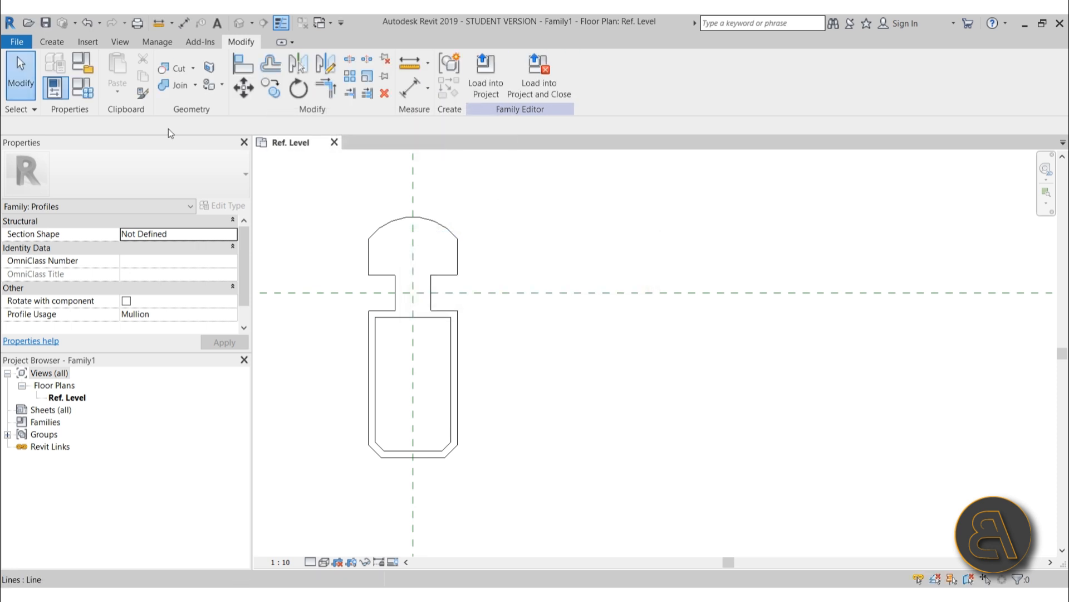
{"action": "left_click", "coordinate": [17, 42]}
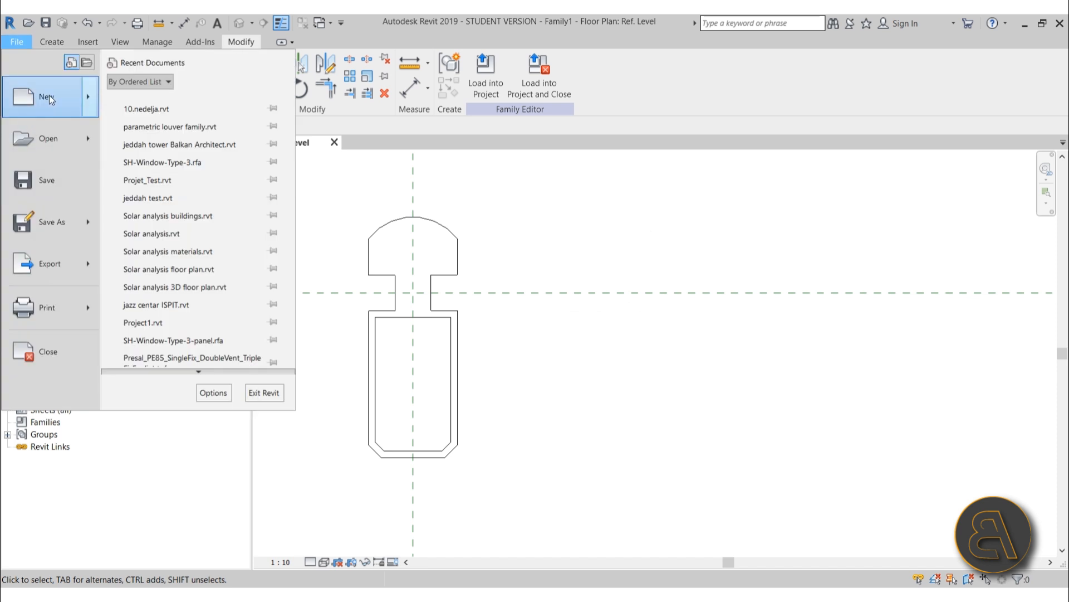
{"action": "mouse_move", "coordinate": [49, 95]}
{"action": "left_click", "coordinate": [156, 75]}
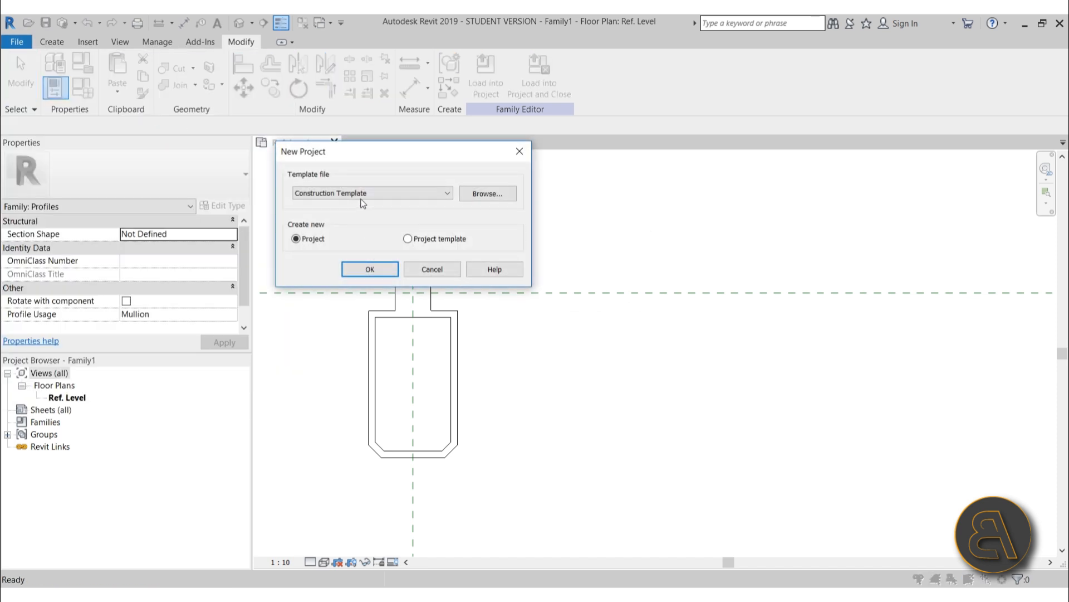
{"action": "left_click", "coordinate": [333, 195]}
{"action": "left_click", "coordinate": [334, 221]}
{"action": "left_click", "coordinate": [356, 269]}
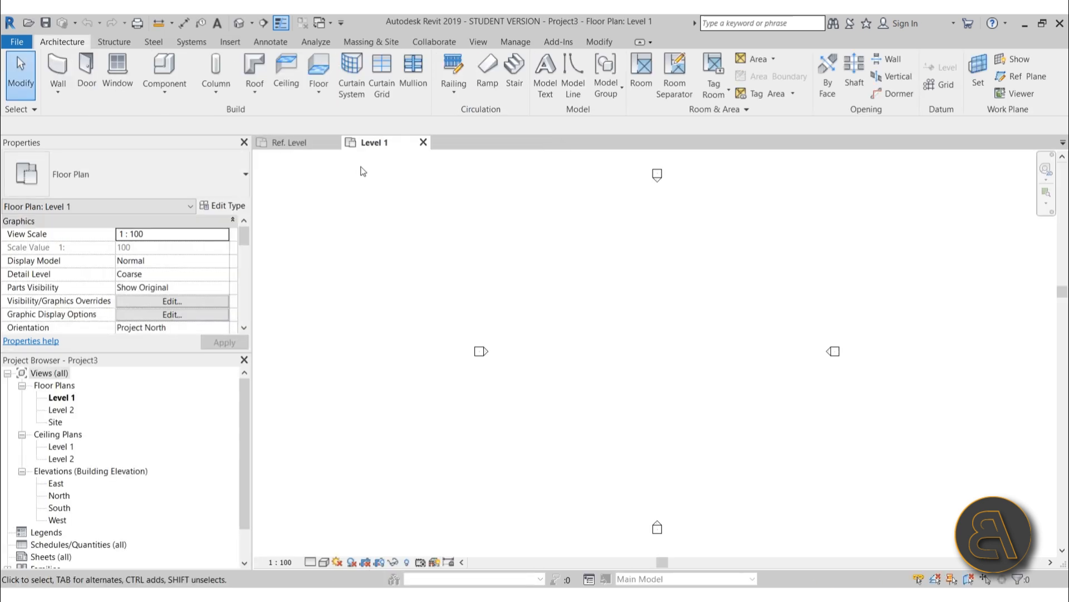
Load the profile family into the new project and return to its Level 1 plan after rechecking the profile's outline
{"action": "left_click", "coordinate": [299, 144]}
{"action": "left_click", "coordinate": [479, 91]}
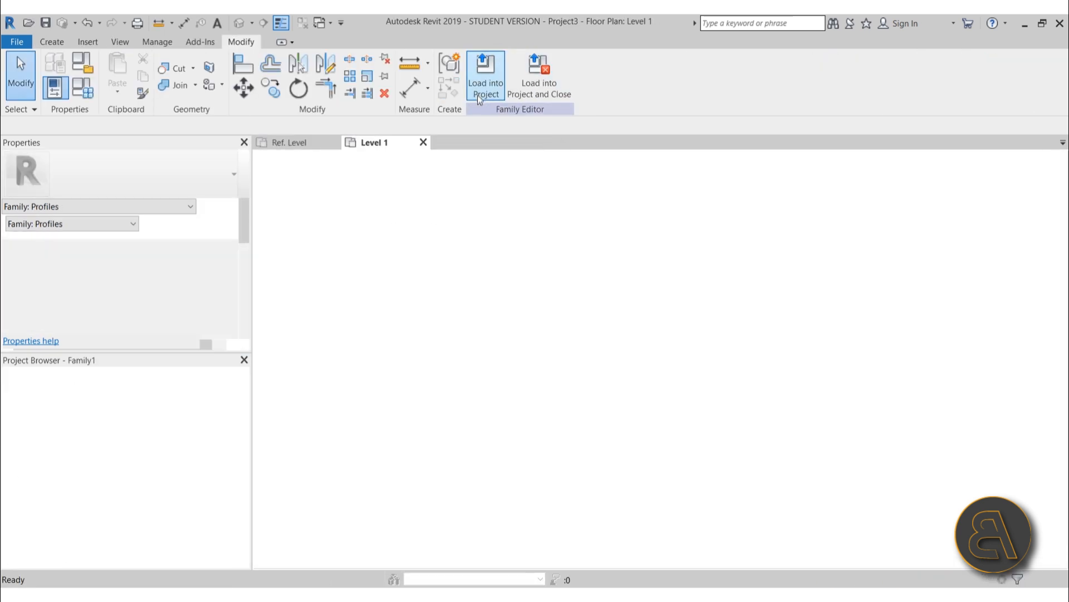
{"action": "left_click", "coordinate": [312, 142]}
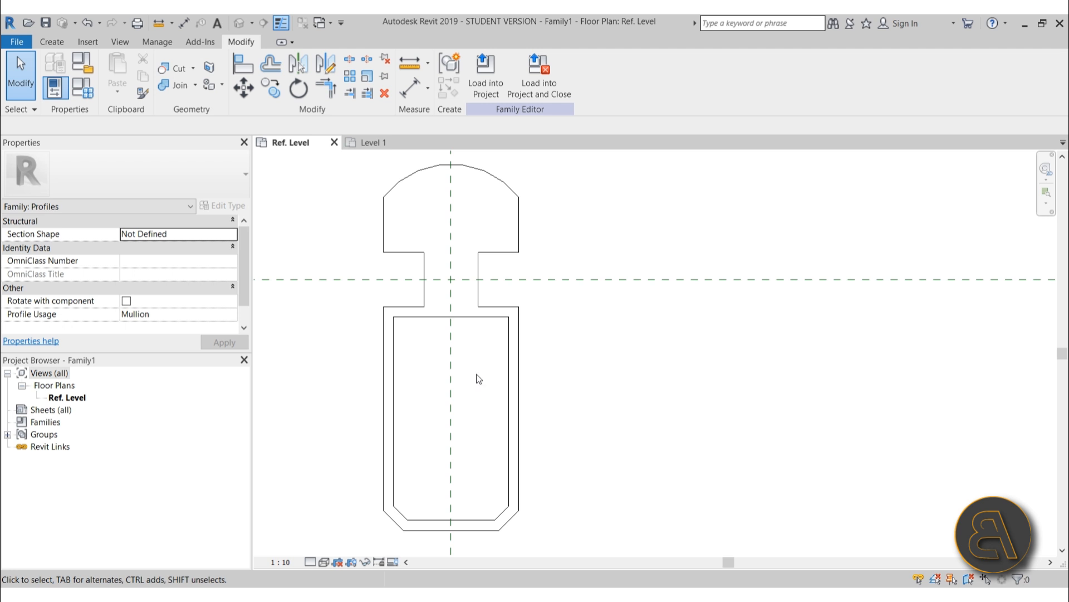
{"action": "scroll", "coordinate": [427, 347], "scroll_direction": "up", "scroll_amount": 2}
{"action": "scroll", "coordinate": [389, 358], "scroll_direction": "down", "scroll_amount": 2}
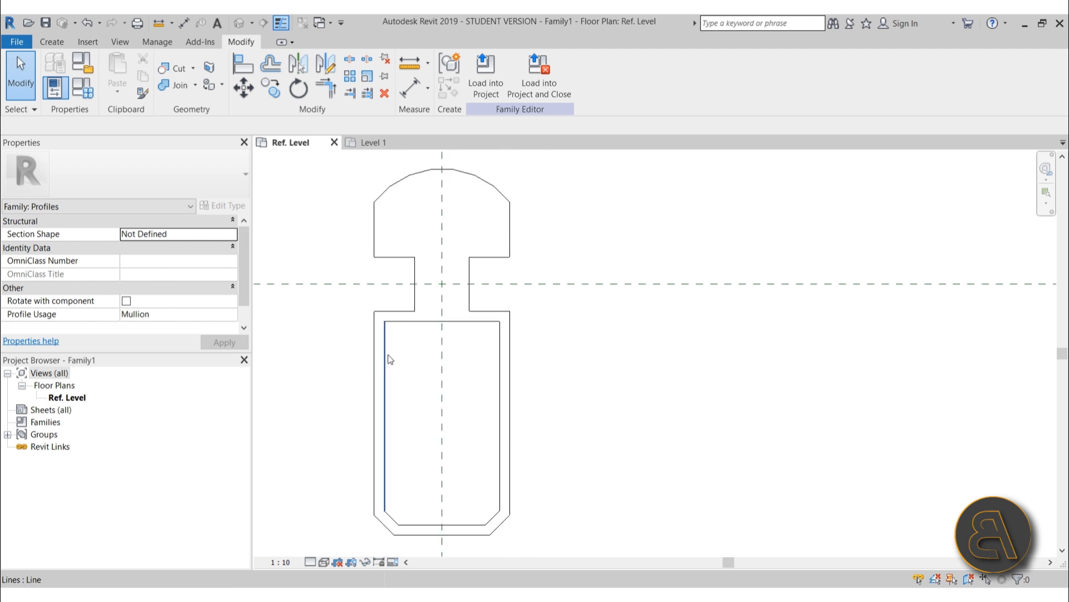
{"action": "scroll", "coordinate": [487, 350], "scroll_direction": "up", "scroll_amount": 2}
{"action": "scroll", "coordinate": [393, 358], "scroll_direction": "down", "scroll_amount": 3}
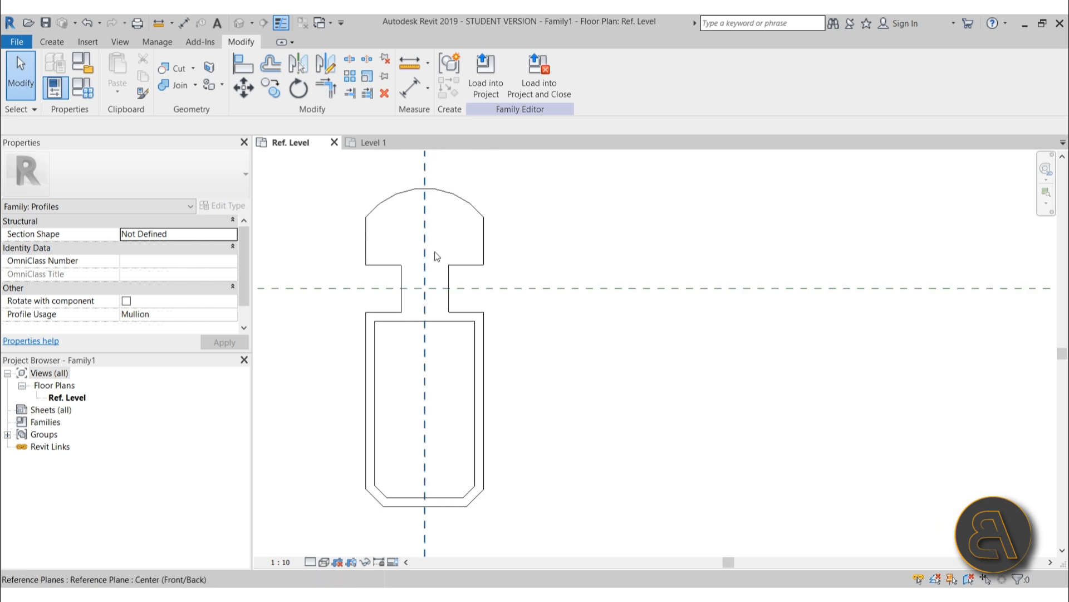
{"action": "left_click", "coordinate": [375, 144]}
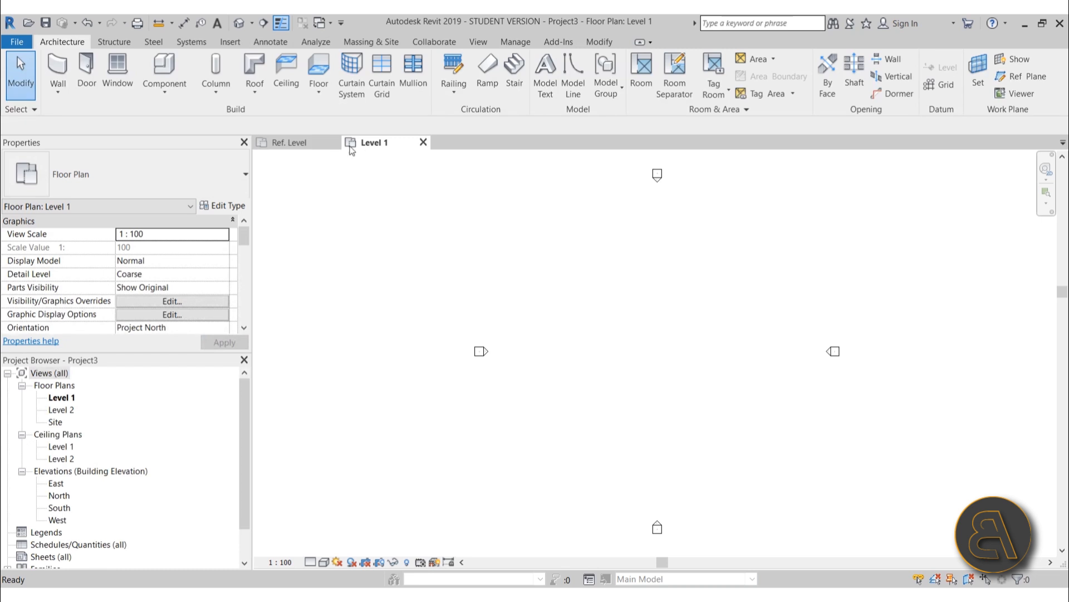
Return to the profile family and delete the entire inner offset outline from the lower part of the mullion
{"action": "left_click", "coordinate": [289, 143]}
{"action": "middle_click_drag", "start_coordinate": [516, 434], "coordinate": [578, 362]}
{"action": "key", "text": "Tab"}
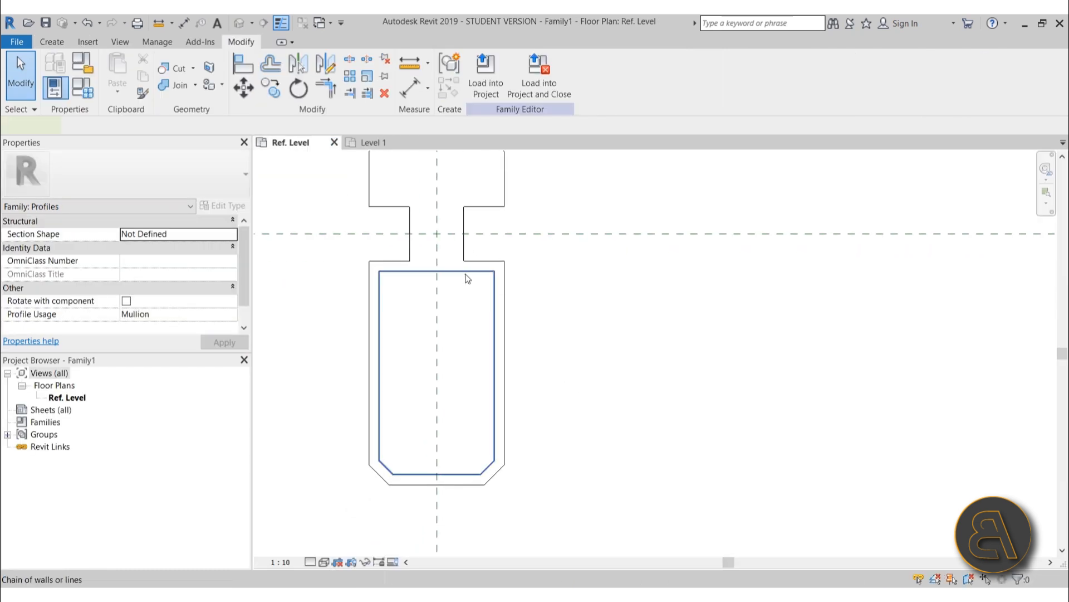
{"action": "left_click", "coordinate": [466, 273]}
{"action": "key", "text": "Delete"}
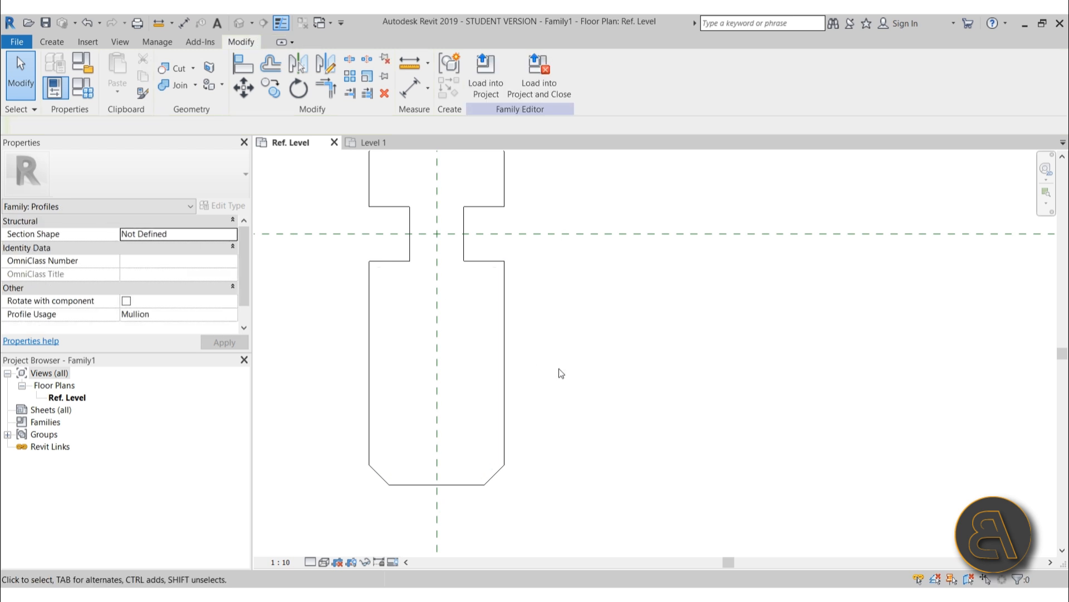
Reload the solid mullion profile into the project, overwriting the existing version and its parameter values
{"action": "scroll", "coordinate": [561, 370], "scroll_direction": "down", "scroll_amount": 2}
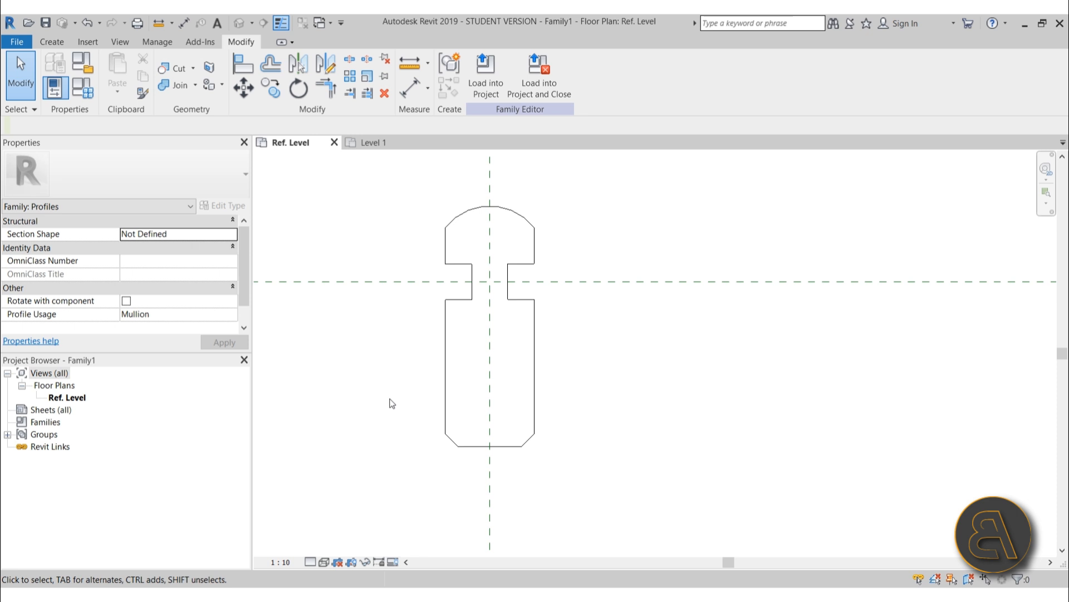
{"action": "left_click", "coordinate": [483, 89]}
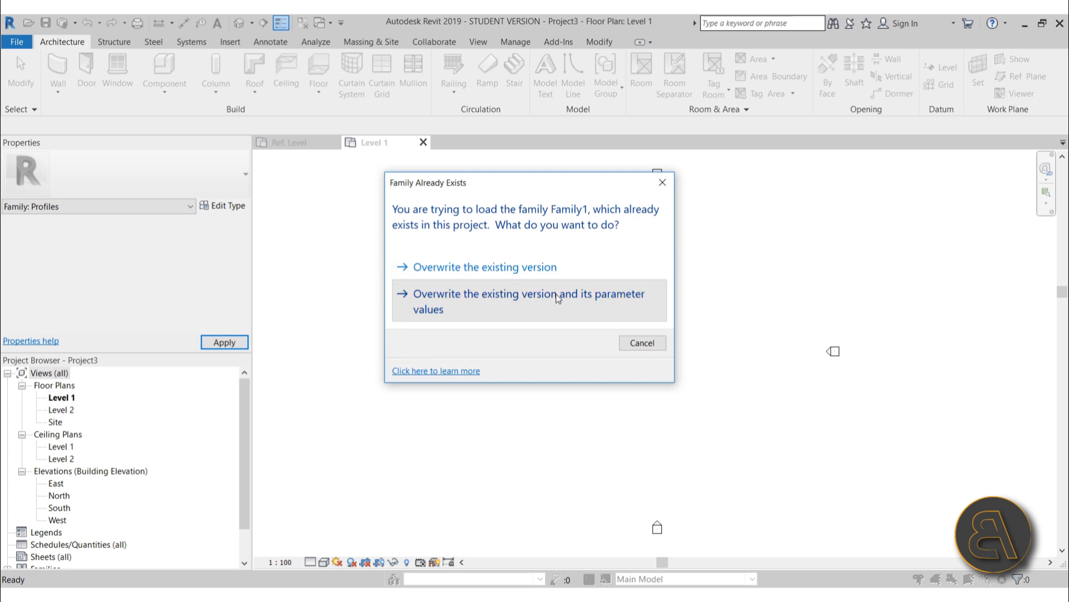
{"action": "left_click", "coordinate": [556, 294]}
Measure the height of the glazing notch between its lower and upper edges in the mullion profile family
{"action": "left_click", "coordinate": [285, 143]}
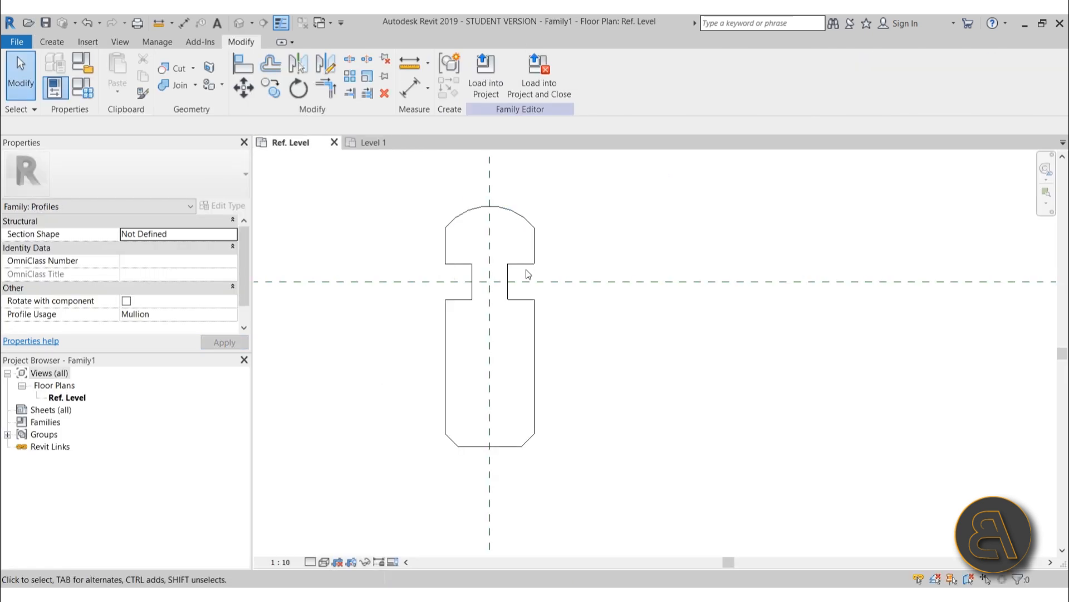
{"action": "scroll", "coordinate": [458, 263], "scroll_direction": "up", "scroll_amount": 3}
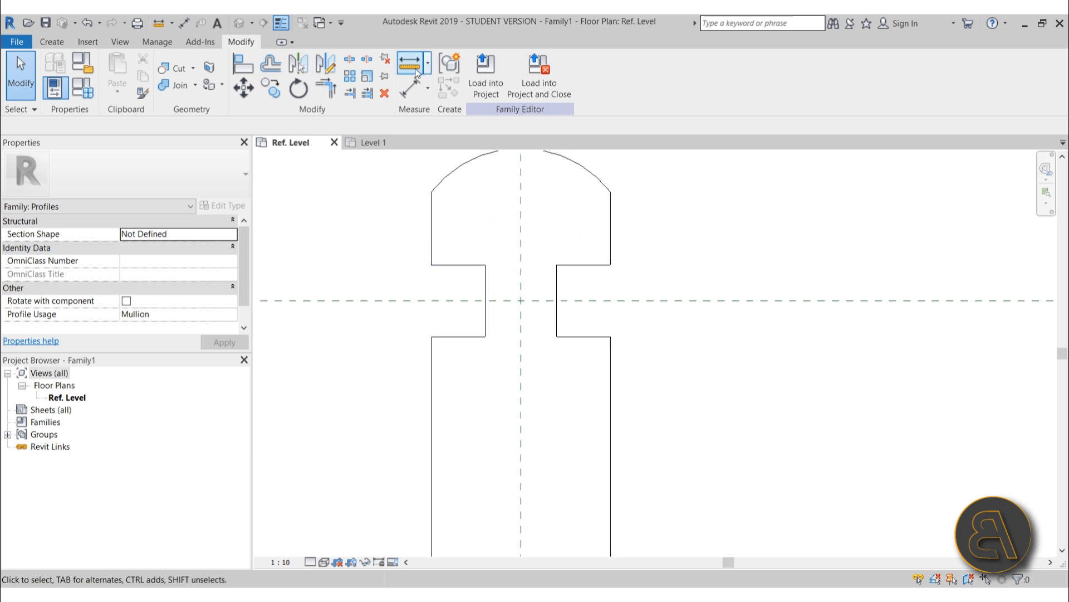
{"action": "left_click", "coordinate": [417, 73]}
{"action": "left_click", "coordinate": [458, 336]}
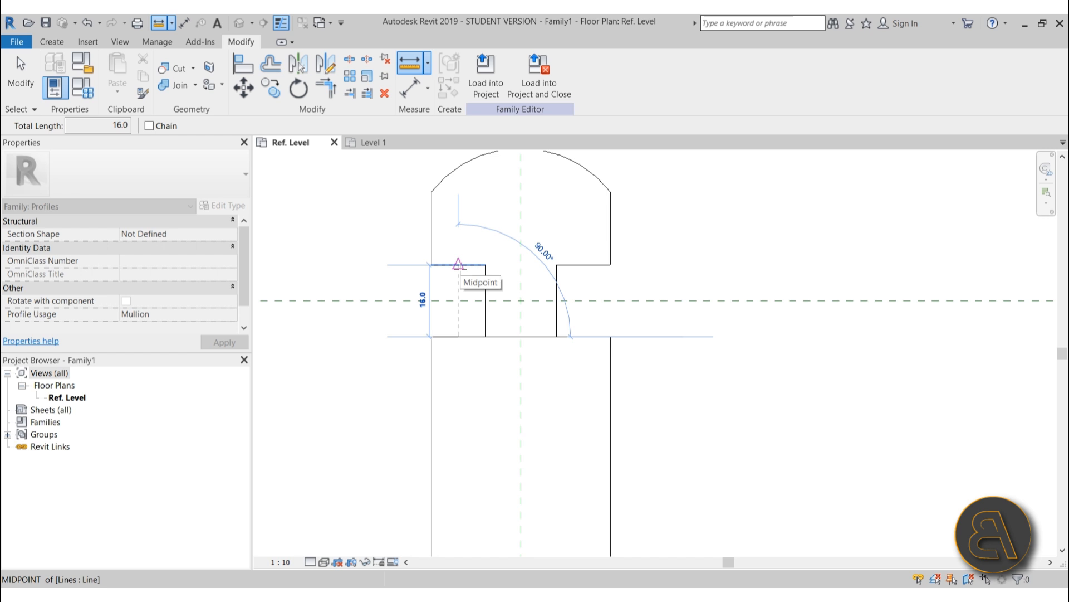
{"action": "left_click", "coordinate": [458, 265]}
{"action": "key", "text": "Escape"}
{"action": "key", "text": "Escape"}
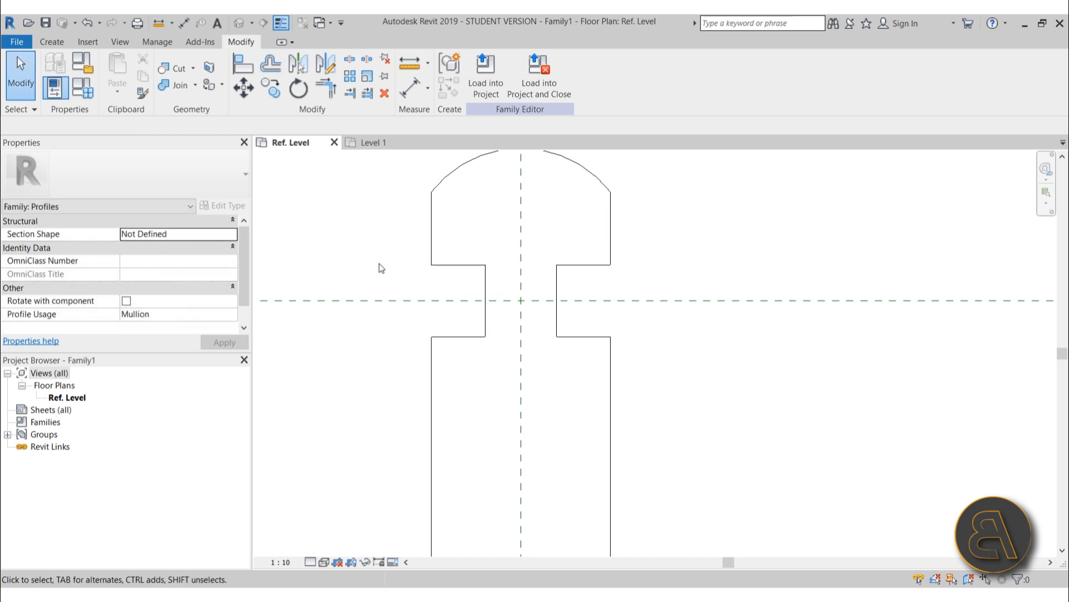
Create a new family from the Metric Curtain Wall Panel template
{"action": "left_click", "coordinate": [17, 42]}
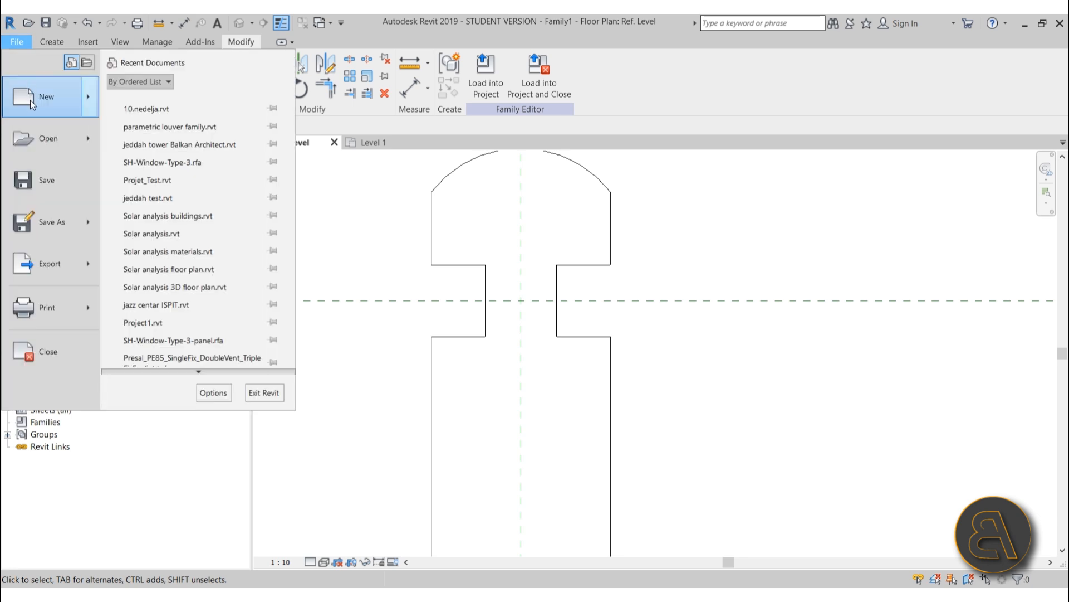
{"action": "mouse_move", "coordinate": [30, 100]}
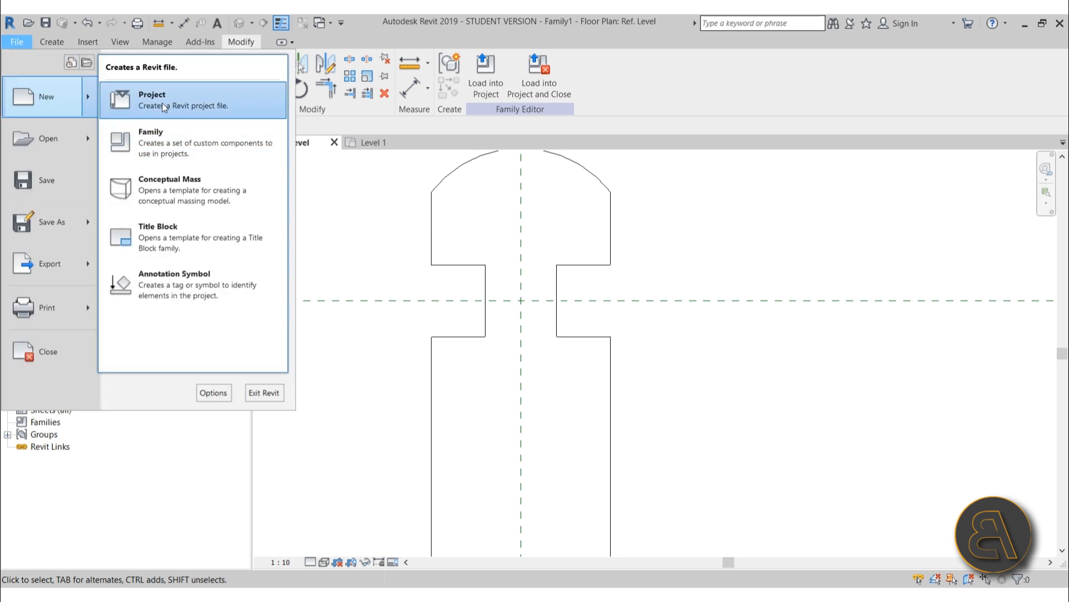
{"action": "left_click", "coordinate": [163, 137]}
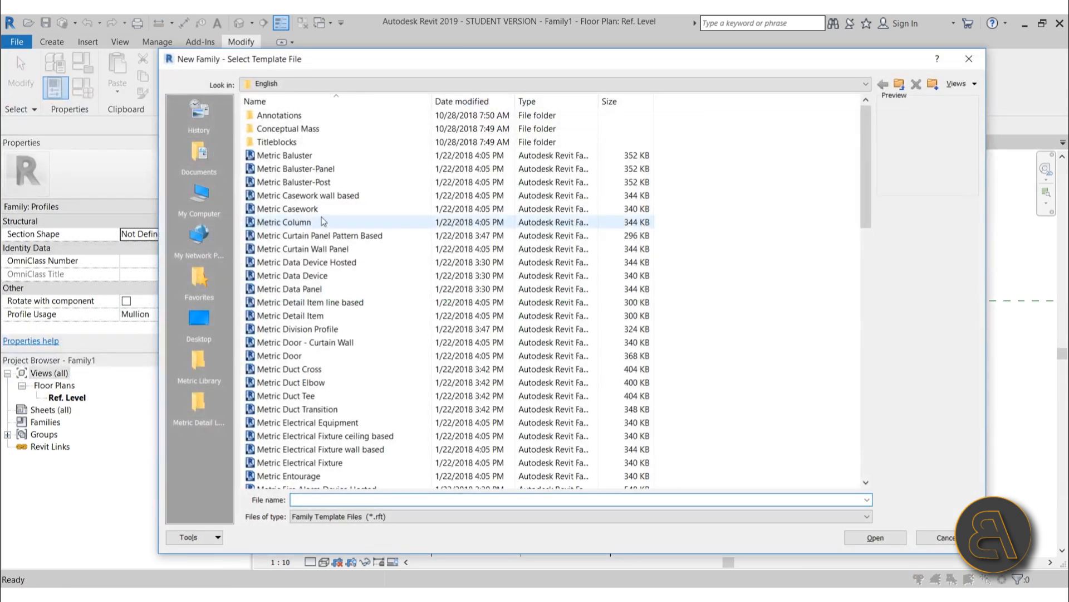
{"action": "scroll", "coordinate": [323, 221], "scroll_direction": "down", "scroll_amount": 1}
{"action": "scroll", "coordinate": [320, 222], "scroll_direction": "up", "scroll_amount": 1}
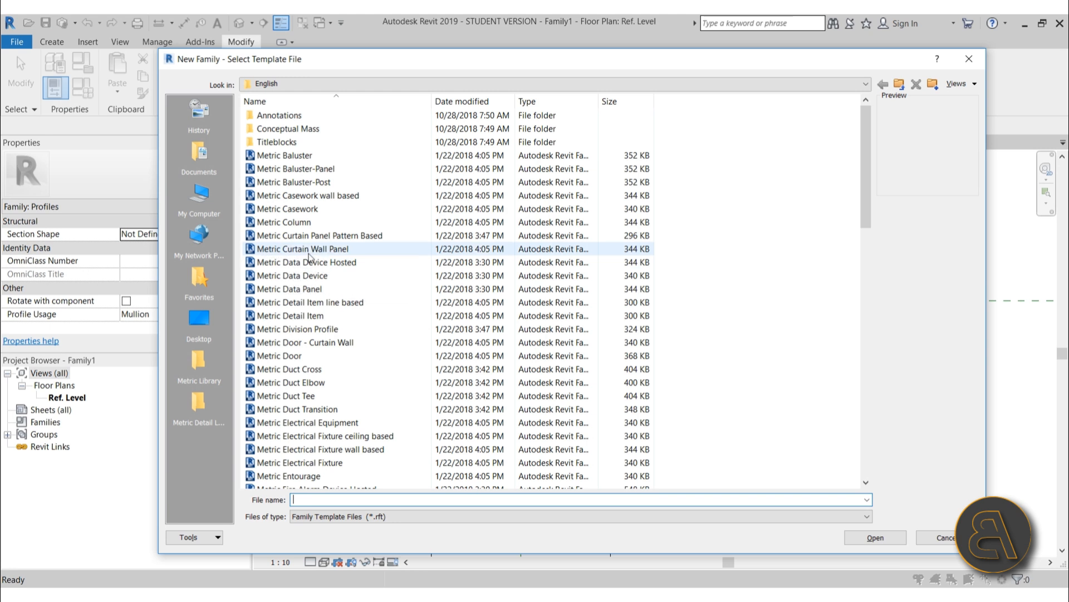
{"action": "left_click", "coordinate": [353, 251]}
{"action": "left_click", "coordinate": [875, 538]}
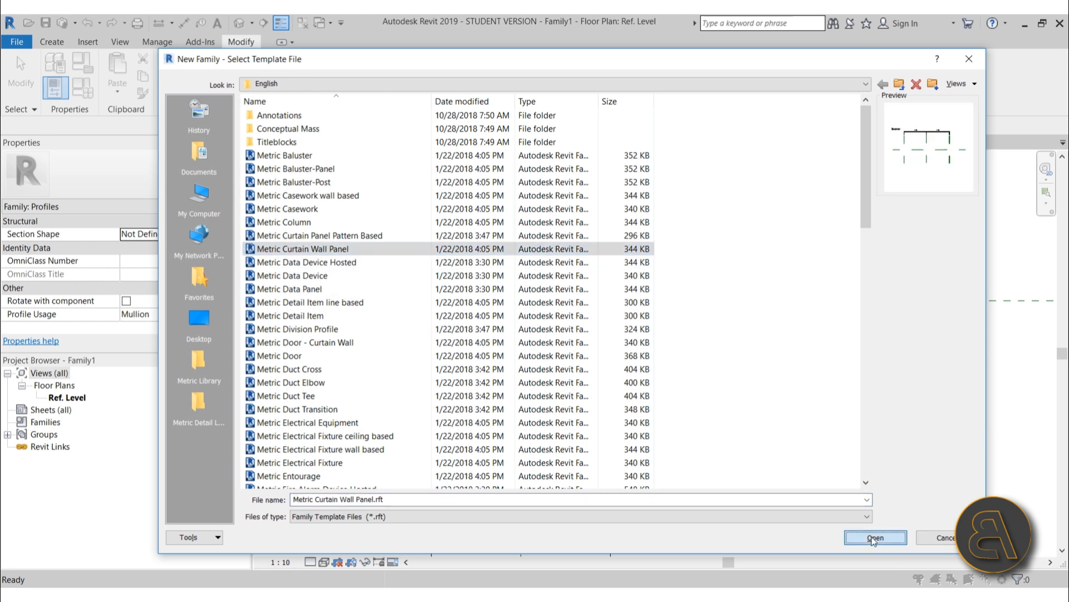
Examine the panel template's reference planes in plan and in the Interior and Exterior elevations, ending in the Ref. Level floor plan
{"action": "scroll", "coordinate": [518, 315], "scroll_direction": "down", "scroll_amount": 2}
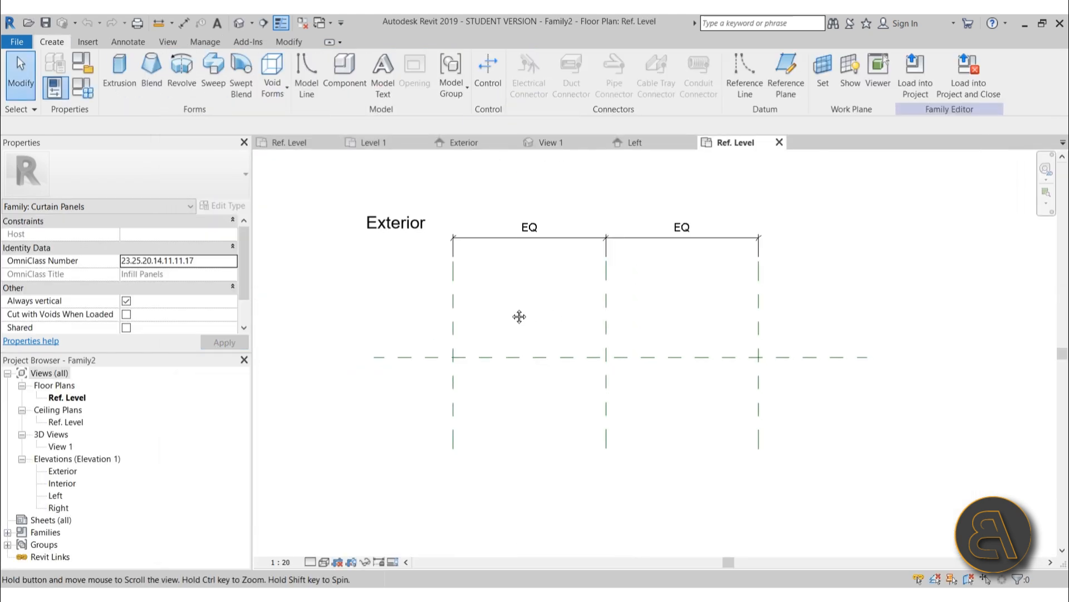
{"action": "scroll", "coordinate": [420, 291], "scroll_direction": "down", "scroll_amount": 3}
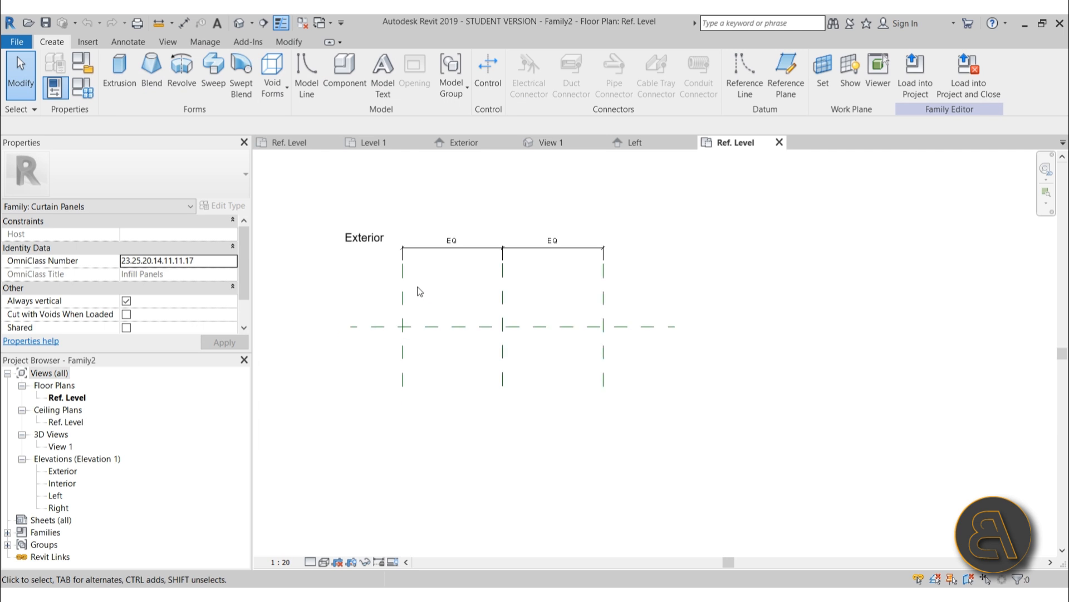
{"action": "double_click", "coordinate": [60, 484]}
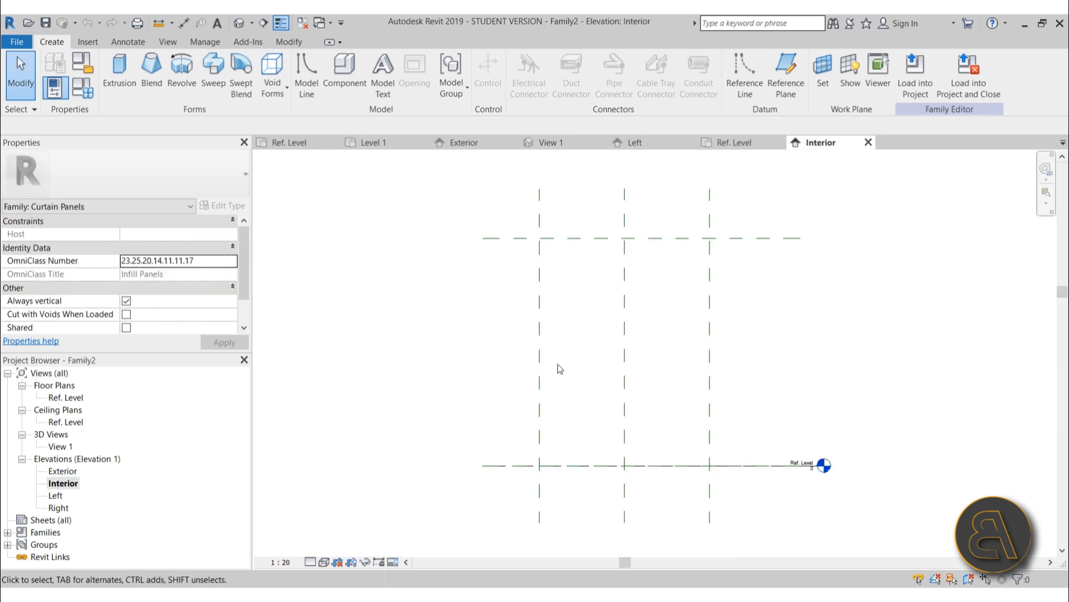
{"action": "scroll", "coordinate": [579, 341], "scroll_direction": "down", "scroll_amount": 2}
{"action": "middle_click_drag", "start_coordinate": [578, 342], "coordinate": [485, 357]}
{"action": "scroll", "coordinate": [485, 356], "scroll_direction": "up", "scroll_amount": 2}
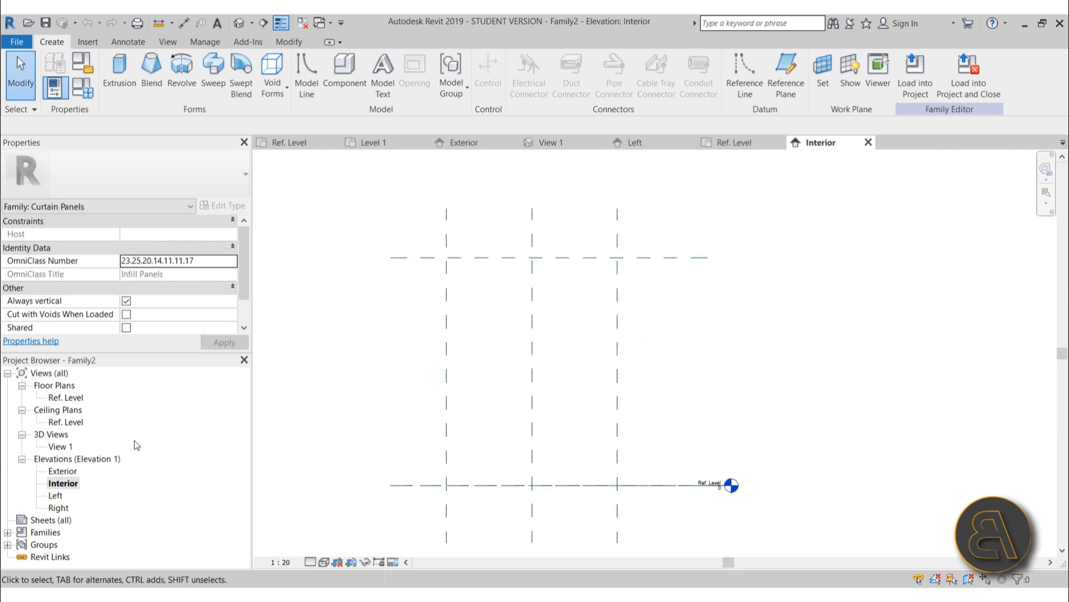
{"action": "double_click", "coordinate": [62, 470]}
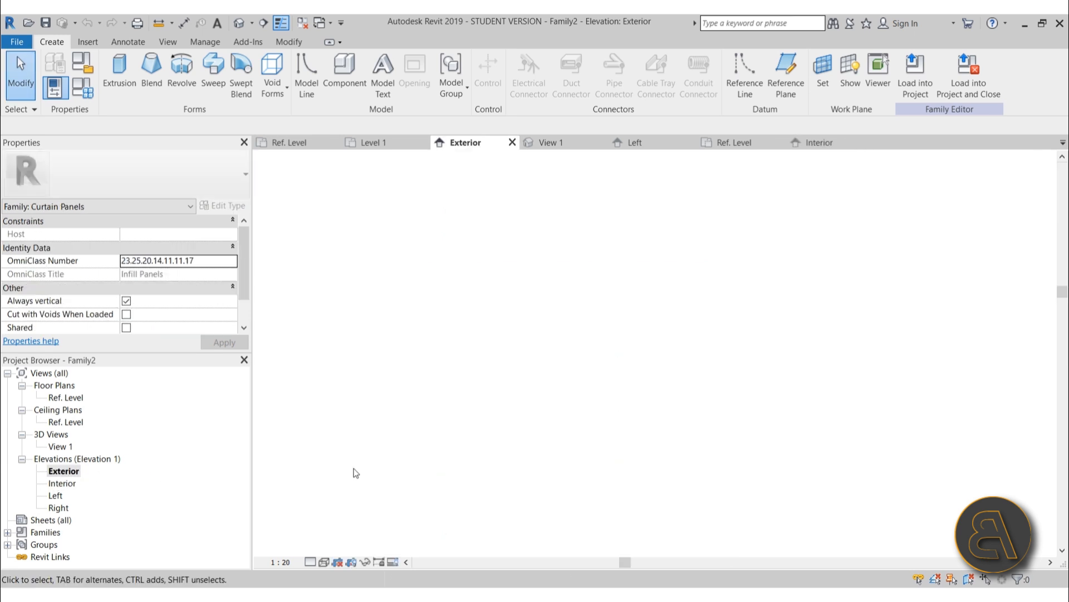
{"action": "double_click", "coordinate": [67, 398]}
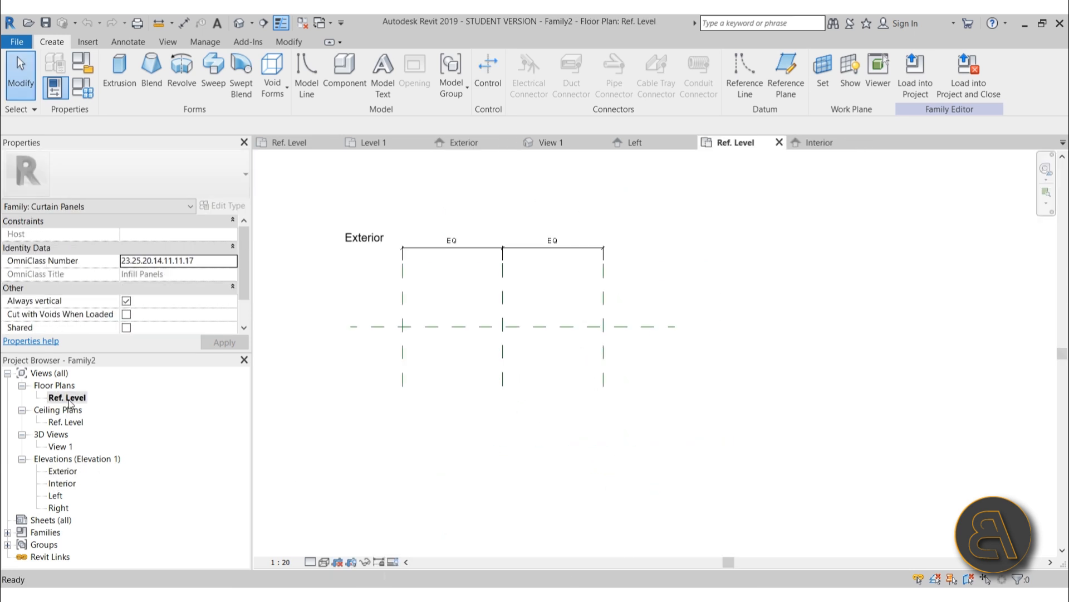
{"action": "scroll", "coordinate": [402, 326], "scroll_direction": "up", "scroll_amount": 2}
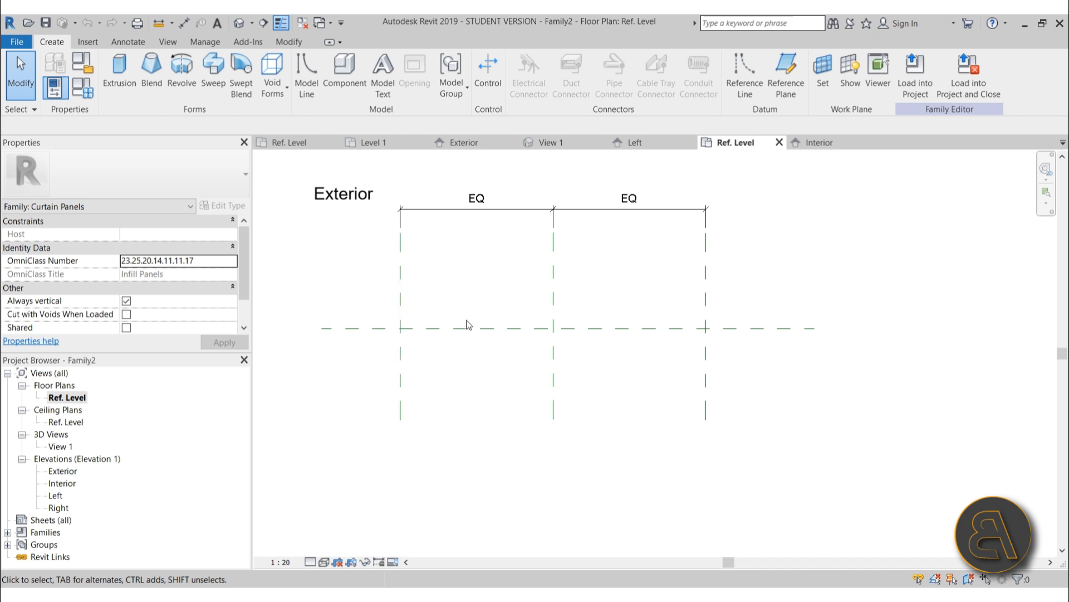
Start an extrusion and sketch a thin rectangle from the left to the right reference plane, just on the exterior side of the Center (Front/Back) plane
{"action": "scroll", "coordinate": [468, 325], "scroll_direction": "down", "scroll_amount": 3}
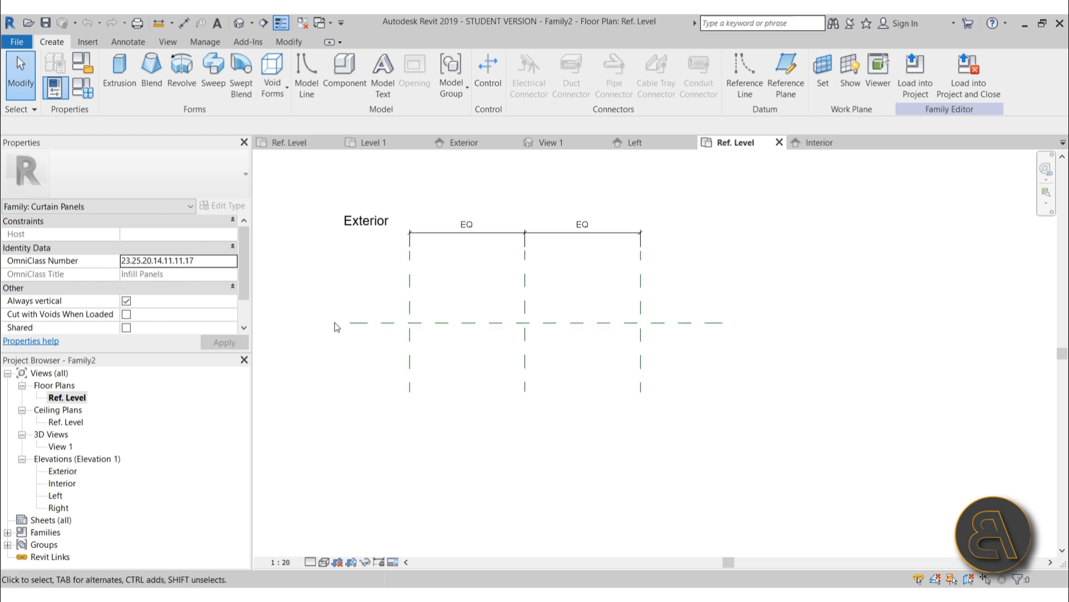
{"action": "left_click", "coordinate": [119, 72]}
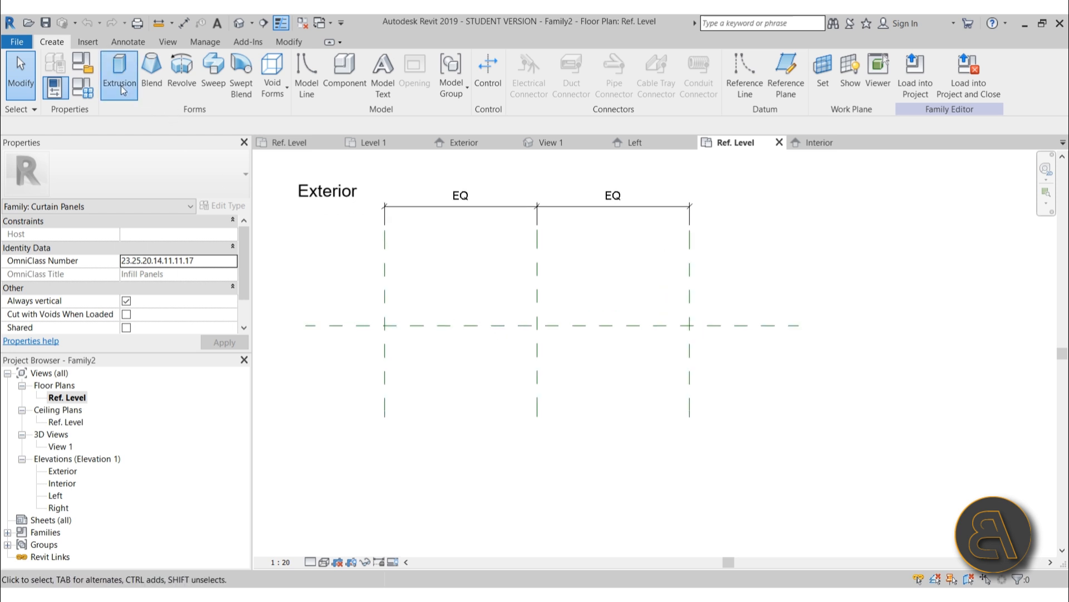
{"action": "scroll", "coordinate": [412, 312], "scroll_direction": "up", "scroll_amount": 5}
{"action": "left_click", "coordinate": [522, 61]}
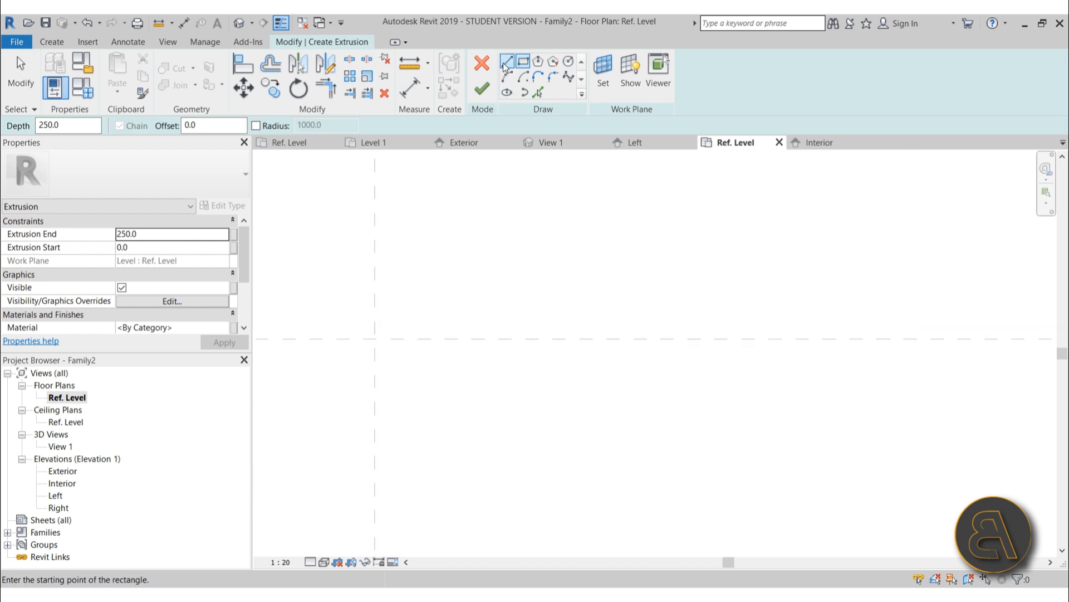
{"action": "left_click", "coordinate": [506, 62]}
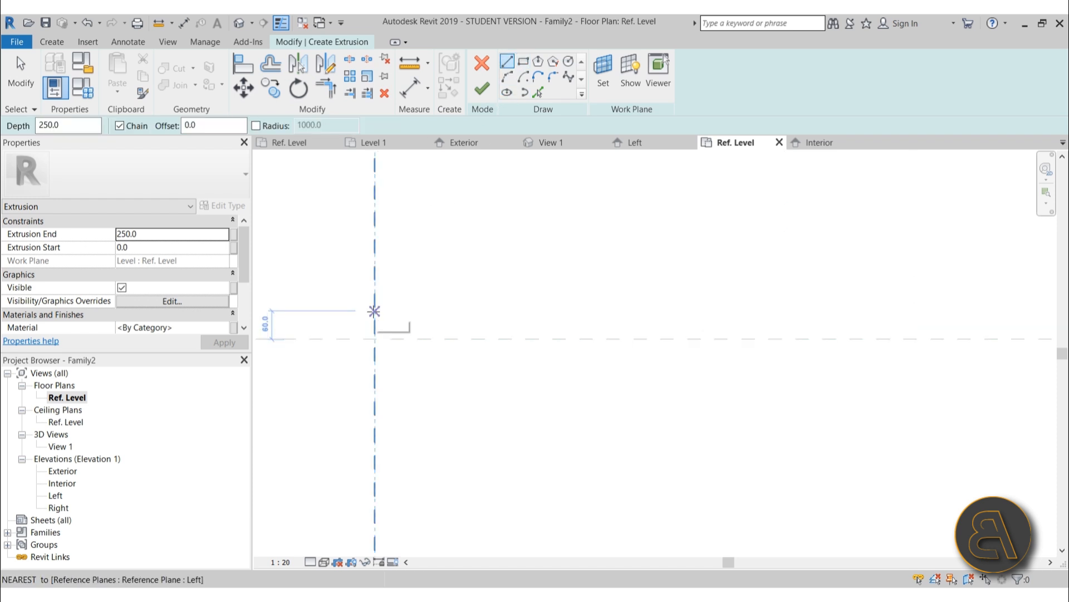
{"action": "mouse_move", "coordinate": [375, 330]}
{"action": "middle_mouse_down"}
{"action": "mouse_move", "coordinate": [381, 345]}
{"action": "mouse_move", "coordinate": [540, 307]}
{"action": "mouse_move", "coordinate": [586, 321]}
{"action": "mouse_move", "coordinate": [724, 315]}
{"action": "middle_mouse_up"}
{"action": "scroll", "coordinate": [547, 312], "scroll_direction": "up", "scroll_amount": 3}
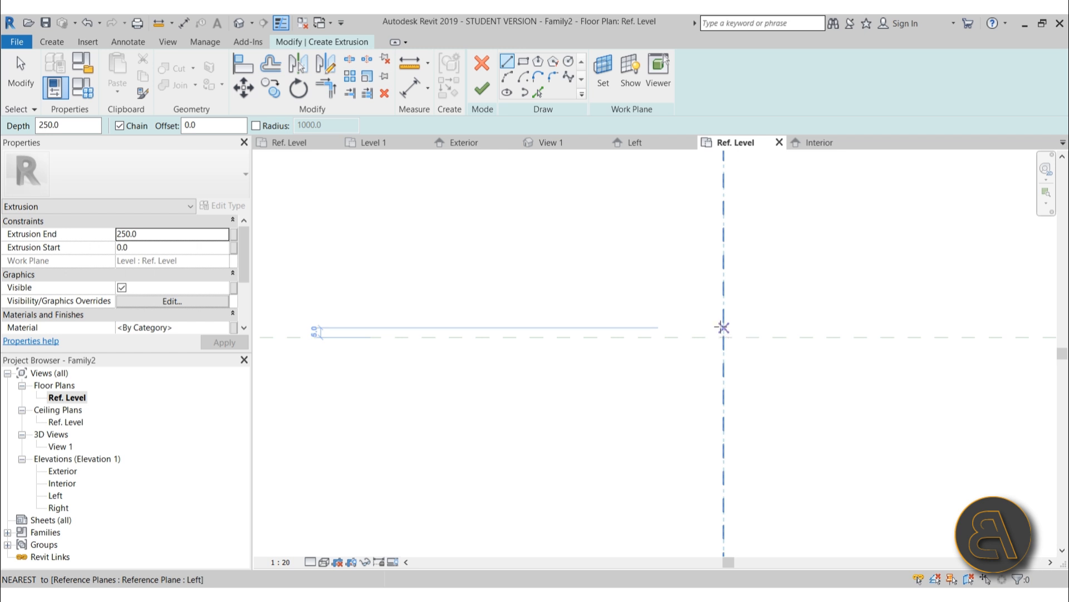
{"action": "scroll", "coordinate": [720, 321], "scroll_direction": "up", "scroll_amount": 3}
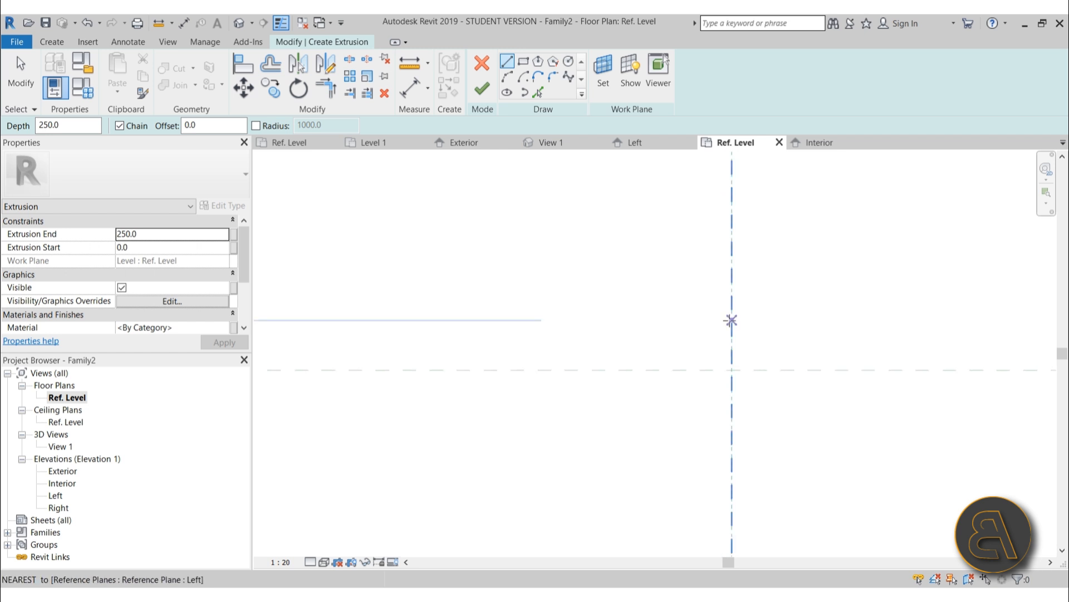
{"action": "key", "text": "Escape"}
{"action": "left_click", "coordinate": [523, 62]}
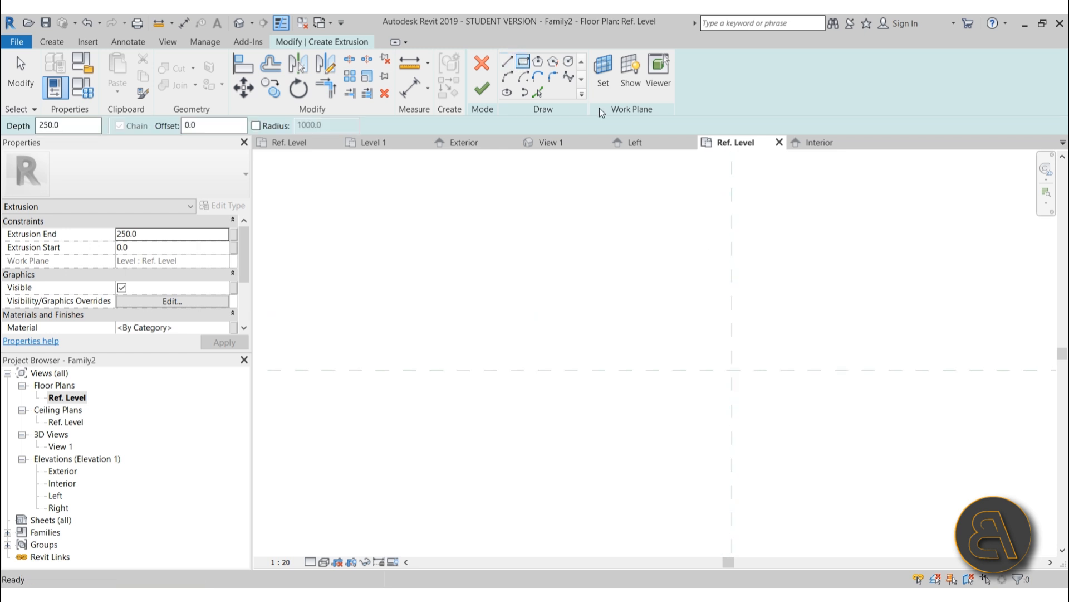
{"action": "left_click", "coordinate": [731, 335]}
{"action": "middle_click_drag", "start_coordinate": [925, 367], "coordinate": [382, 329]}
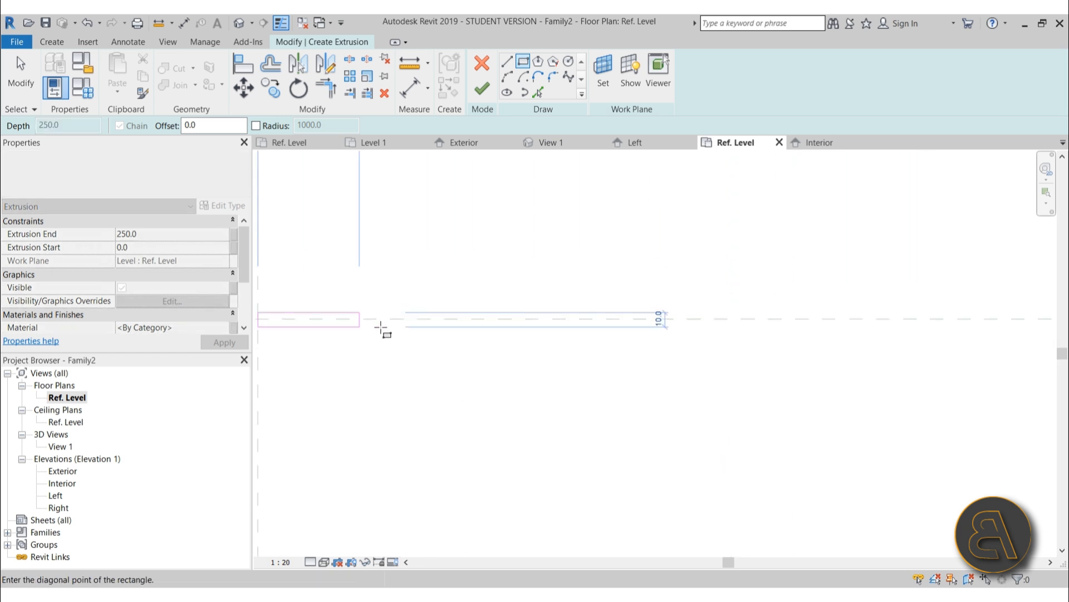
{"action": "middle_click_drag", "start_coordinate": [759, 318], "coordinate": [274, 313]}
{"action": "scroll", "coordinate": [274, 313], "scroll_direction": "down", "scroll_amount": 5}
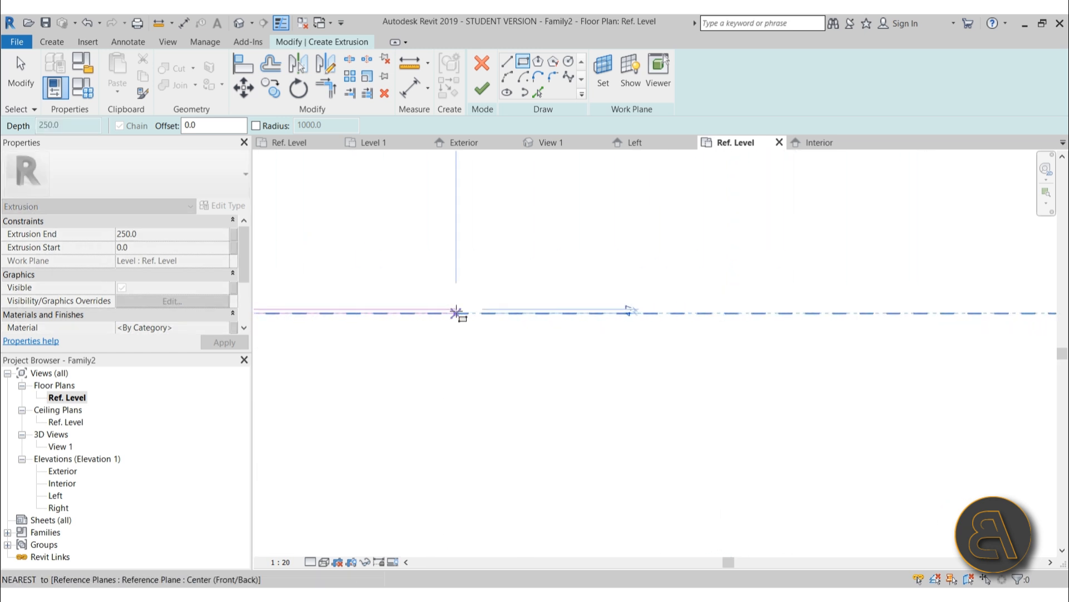
{"action": "scroll", "coordinate": [446, 367], "scroll_direction": "down", "scroll_amount": 4}
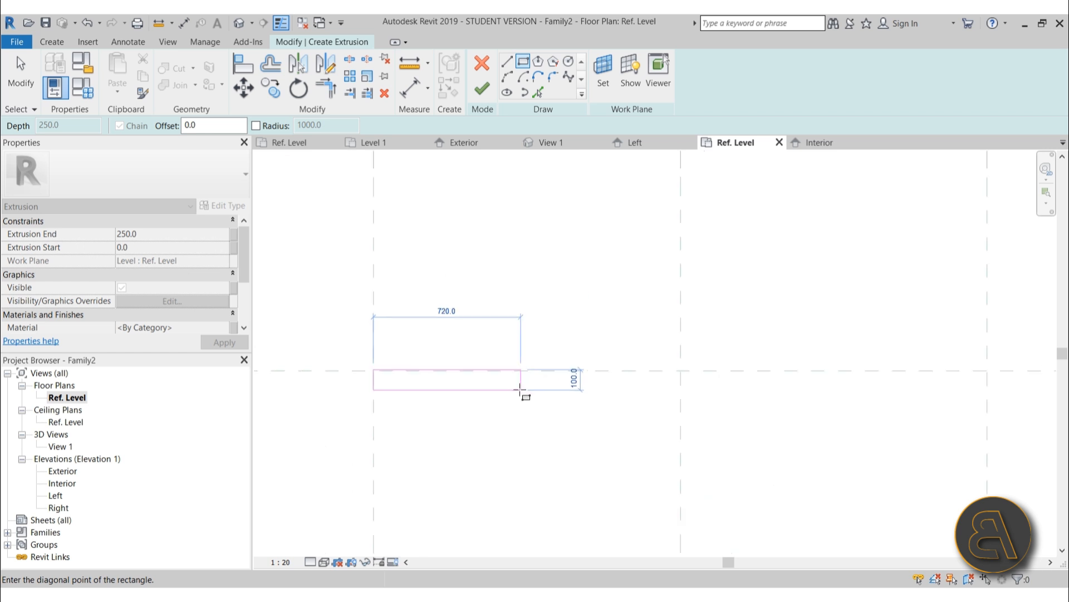
{"action": "middle_click_drag", "start_coordinate": [495, 409], "coordinate": [313, 382]}
{"action": "scroll", "coordinate": [315, 382], "scroll_direction": "down", "scroll_amount": 2}
{"action": "scroll", "coordinate": [656, 346], "scroll_direction": "up", "scroll_amount": 8}
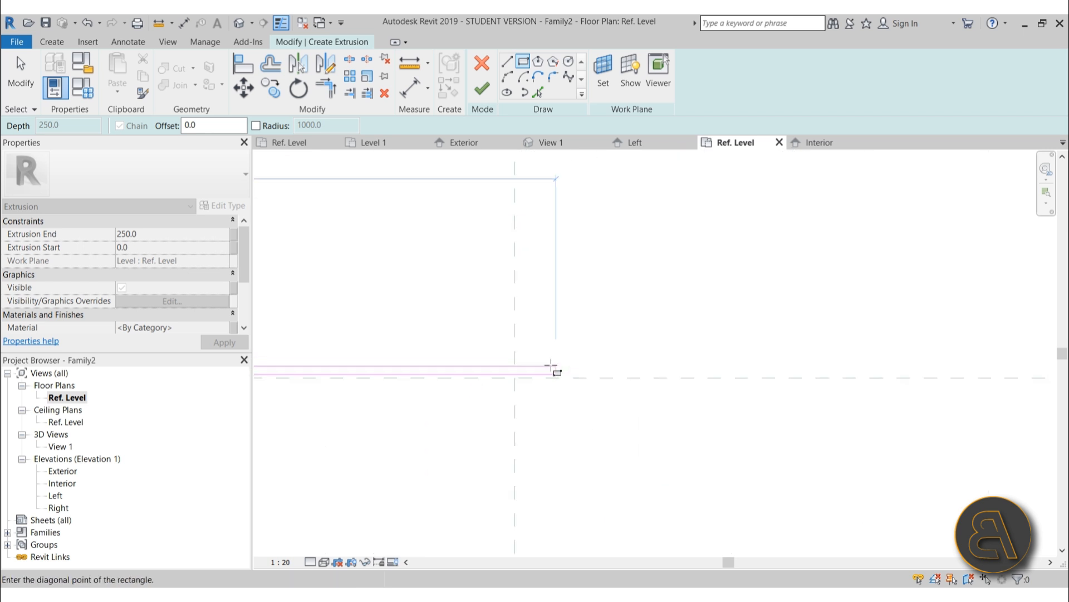
{"action": "scroll", "coordinate": [504, 385], "scroll_direction": "up", "scroll_amount": 2}
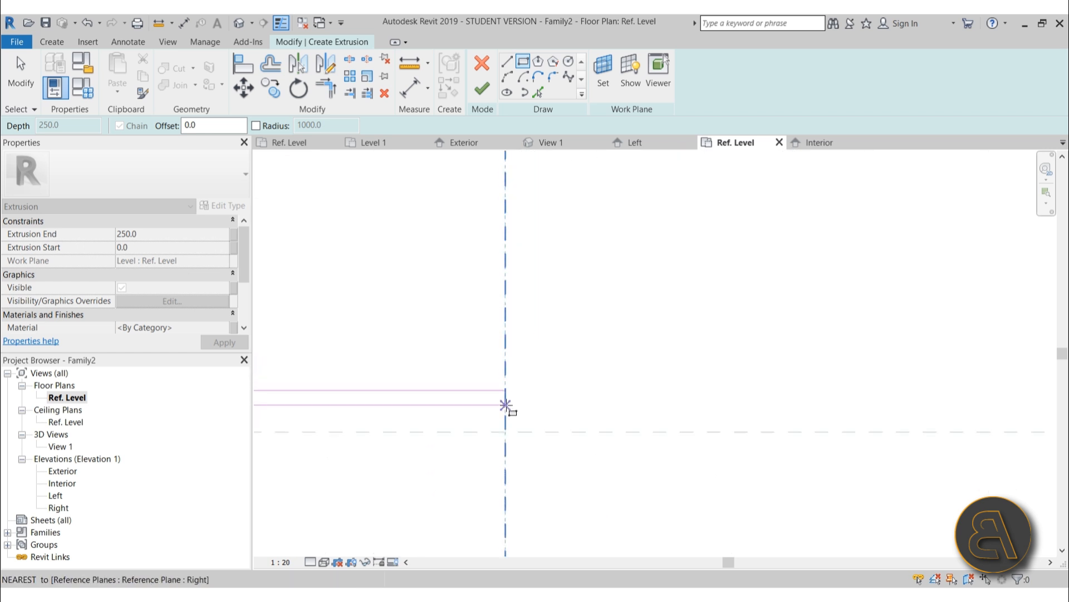
{"action": "left_click", "coordinate": [505, 403]}
{"action": "key", "text": "Escape"}
Set the rectangle's outer long edge 8 mm from the Center (Front/Back) reference plane
{"action": "middle_click_drag", "start_coordinate": [358, 400], "coordinate": [556, 392]}
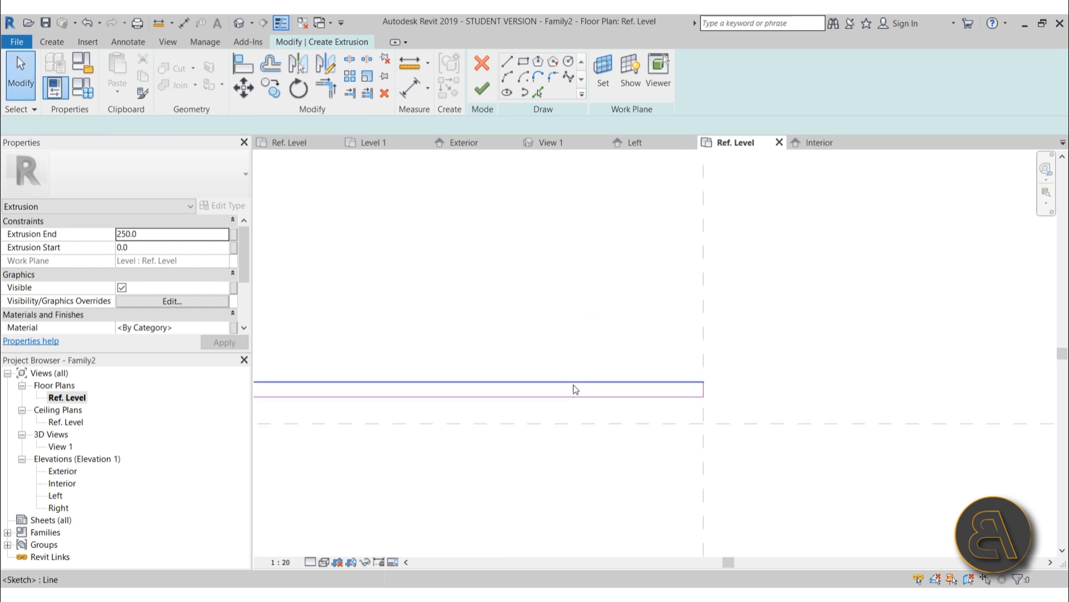
{"action": "left_click", "coordinate": [574, 382]}
{"action": "left_click_drag", "start_coordinate": [854, 398], "coordinate": [858, 429]}
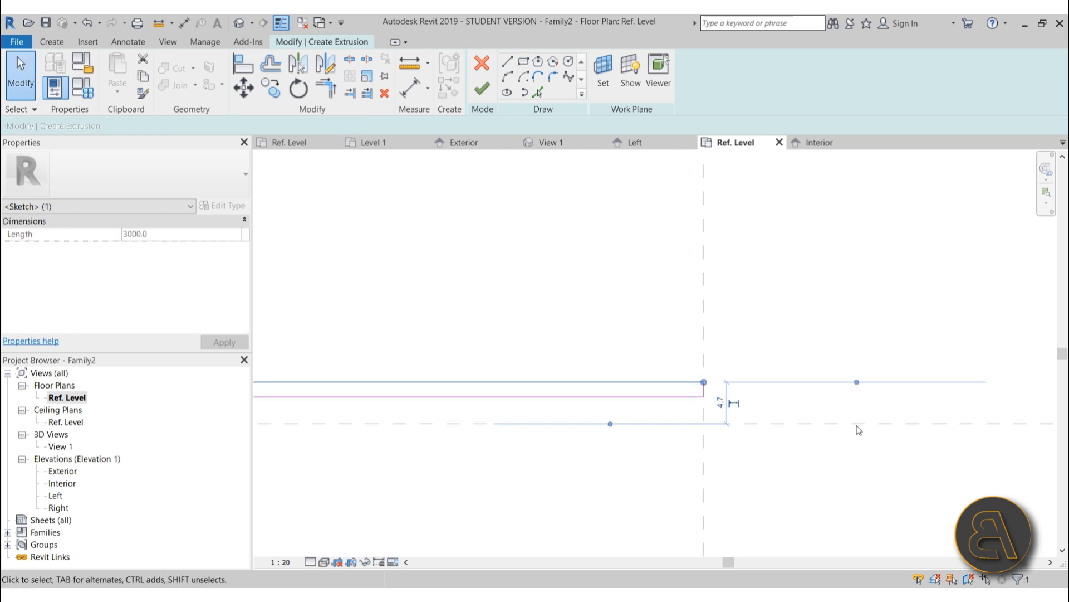
{"action": "left_click", "coordinate": [720, 402]}
{"action": "type", "text": "8"}
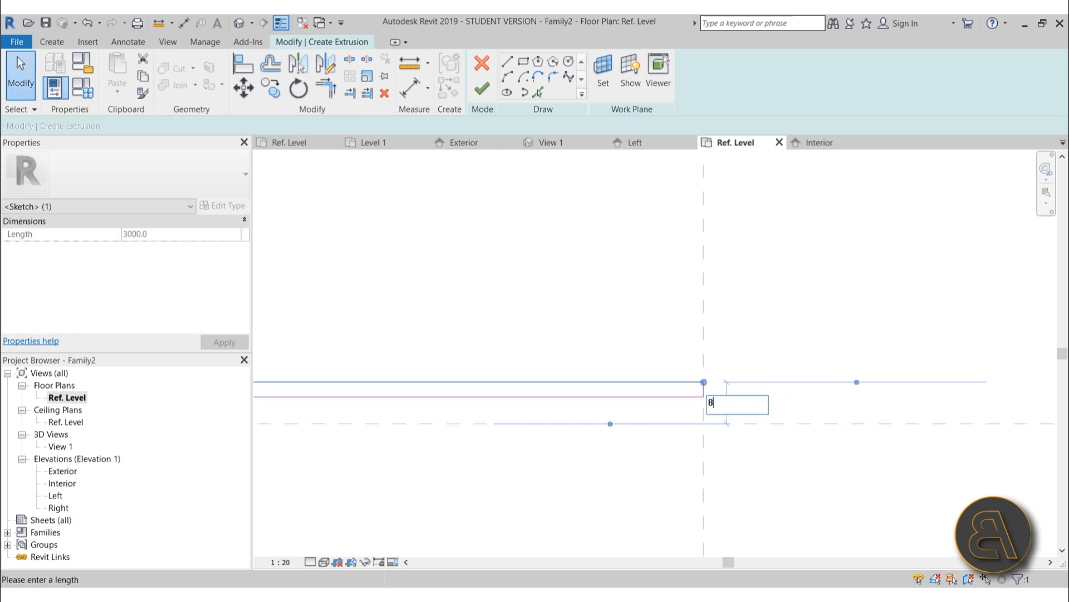
{"action": "key", "text": "Return"}
{"action": "left_click", "coordinate": [746, 328]}
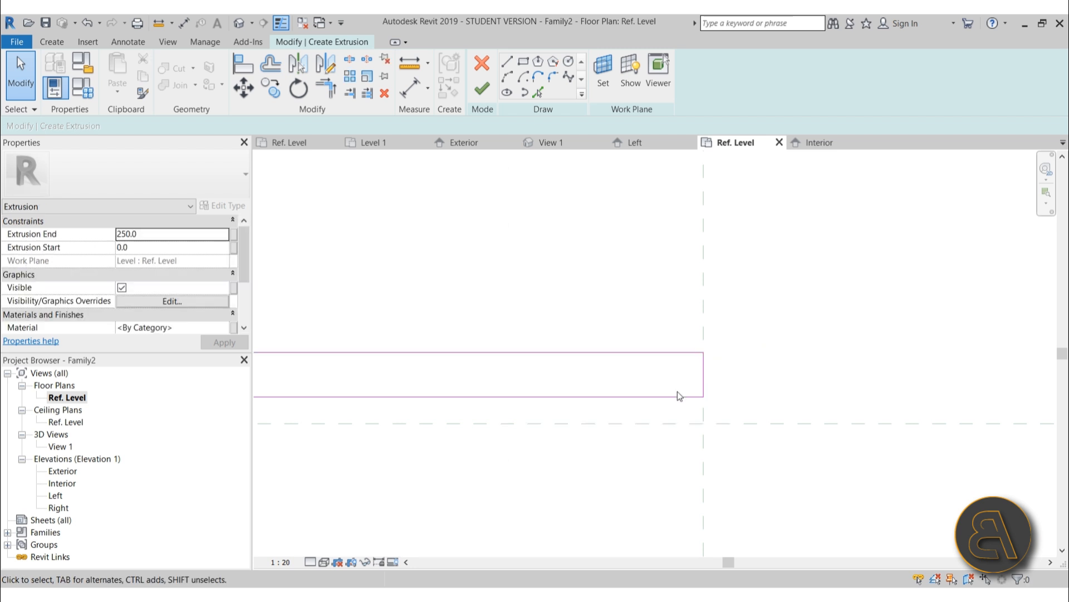
Move the rectangle's inner long edge to make the profile 3 mm thick
{"action": "left_click", "coordinate": [677, 397]}
{"action": "left_click", "coordinate": [722, 374]}
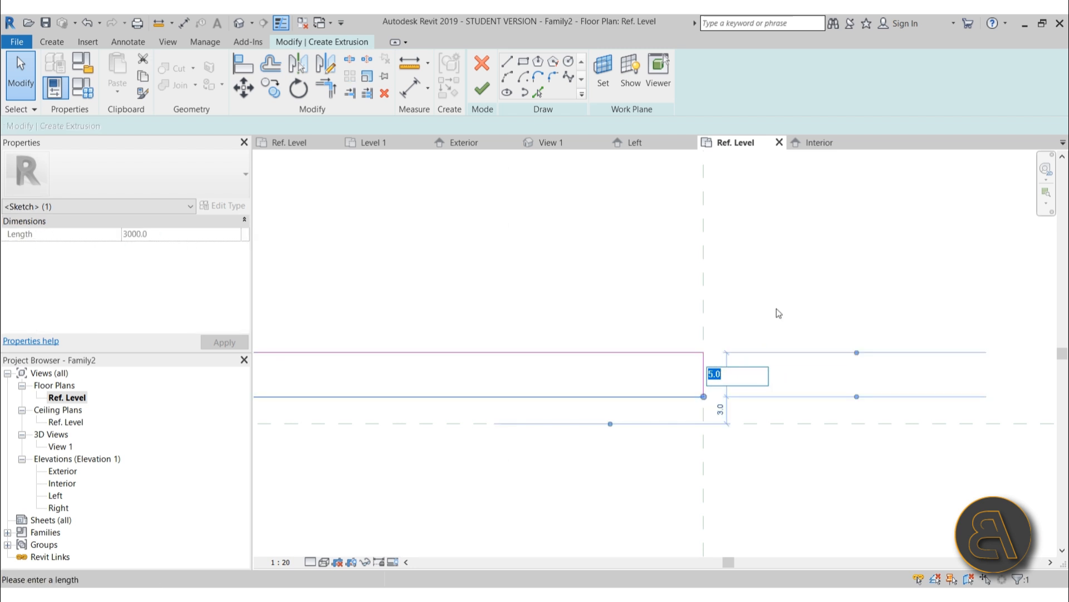
{"action": "type", "text": "4"}
{"action": "key", "text": "Return"}
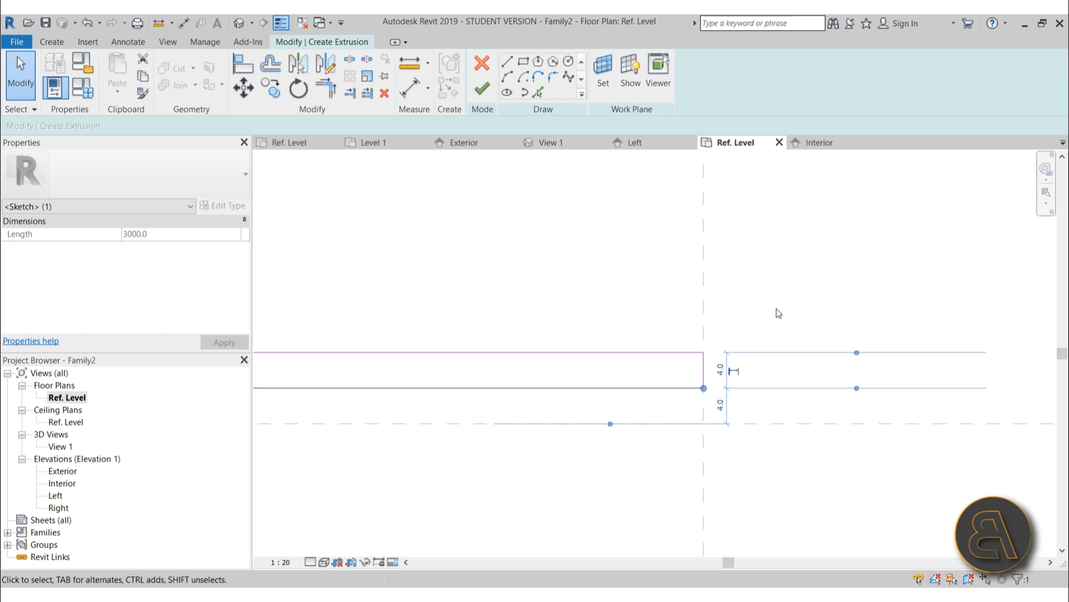
{"action": "left_click", "coordinate": [721, 369]}
{"action": "type", "text": "3"}
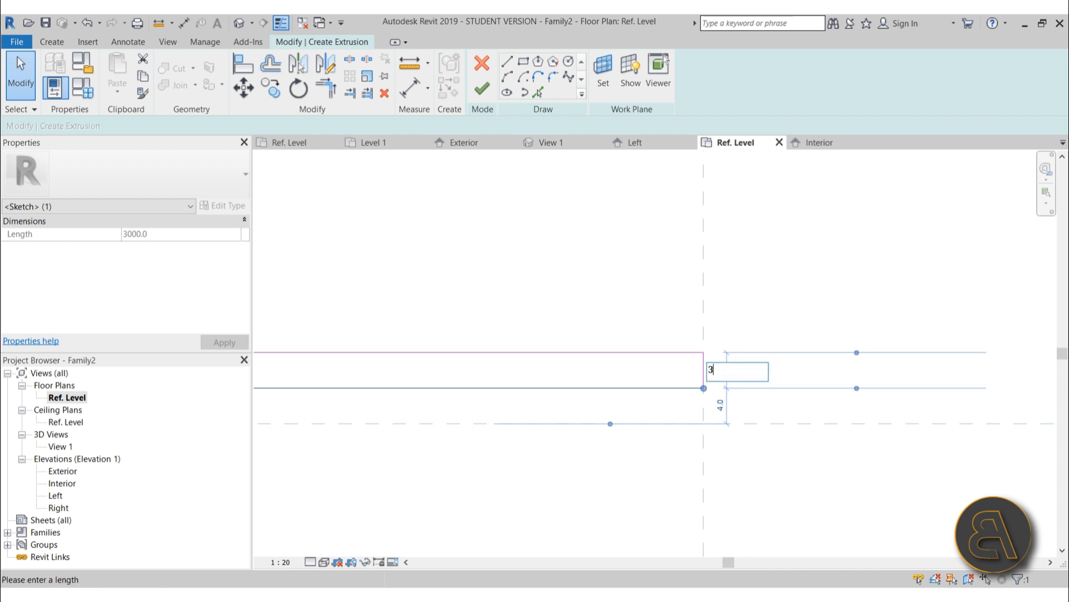
{"action": "key", "text": "Return"}
{"action": "left_click", "coordinate": [741, 309]}
Mirror a copy of the whole rectangle about the Center (Front/Back) reference plane
{"action": "scroll", "coordinate": [798, 314], "scroll_direction": "down", "scroll_amount": 8}
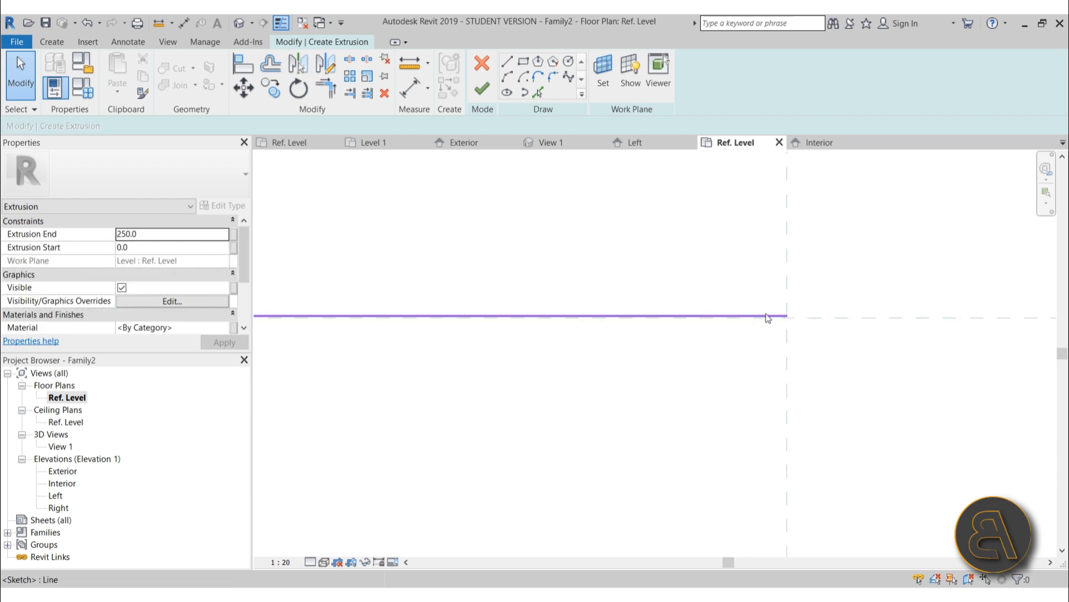
{"action": "mouse_move", "coordinate": [536, 317]}
{"action": "middle_mouse_down"}
{"action": "mouse_move", "coordinate": [450, 313]}
{"action": "mouse_move", "coordinate": [587, 321]}
{"action": "middle_mouse_up"}
{"action": "scroll", "coordinate": [546, 316], "scroll_direction": "down", "scroll_amount": 3}
{"action": "scroll", "coordinate": [496, 310], "scroll_direction": "down", "scroll_amount": 1}
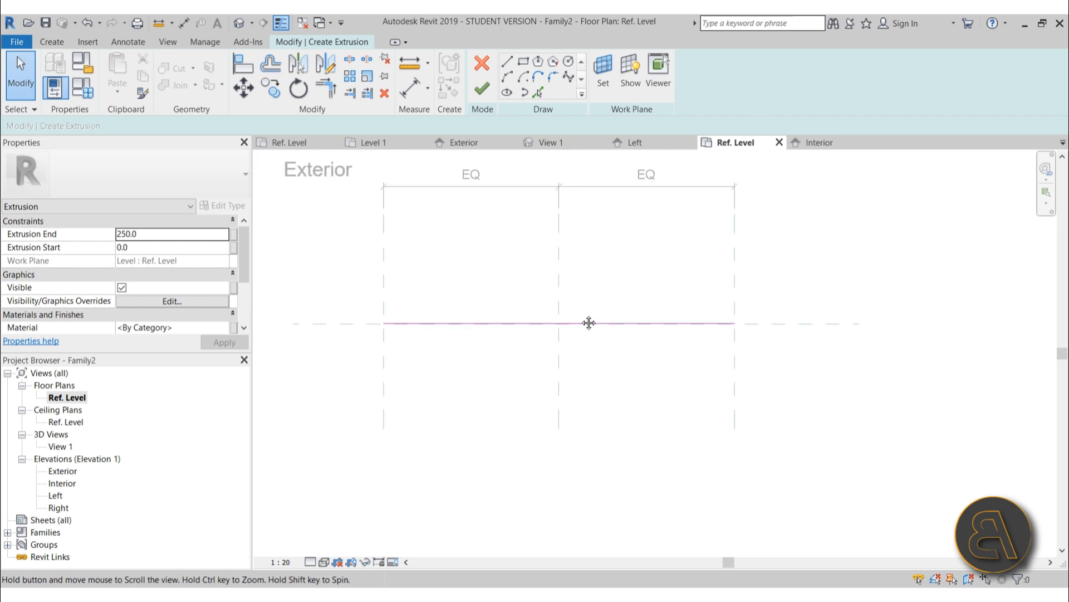
{"action": "left_click_drag", "start_coordinate": [351, 313], "coordinate": [824, 351]}
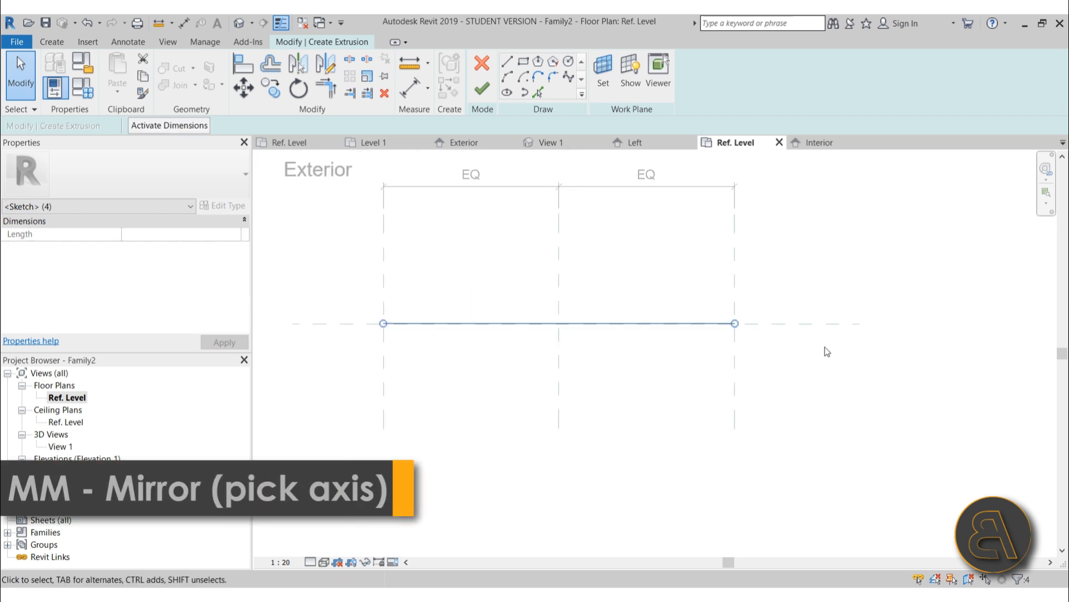
{"action": "key", "text": "m"}
{"action": "key", "text": "m"}
{"action": "scroll", "coordinate": [752, 324], "scroll_direction": "up", "scroll_amount": 4}
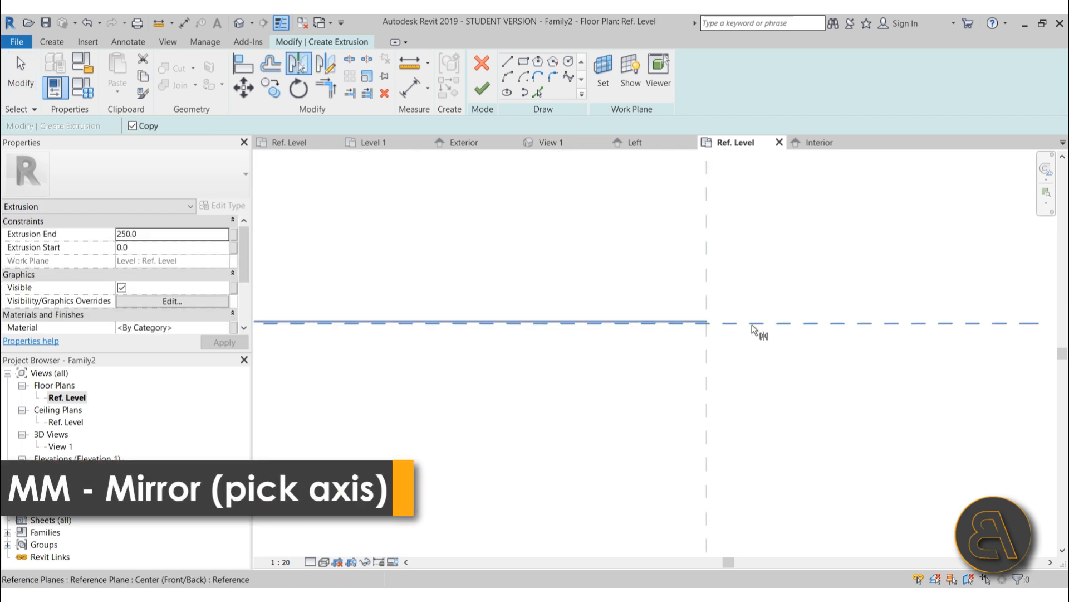
{"action": "left_click", "coordinate": [747, 322]}
{"action": "left_click", "coordinate": [706, 341]}
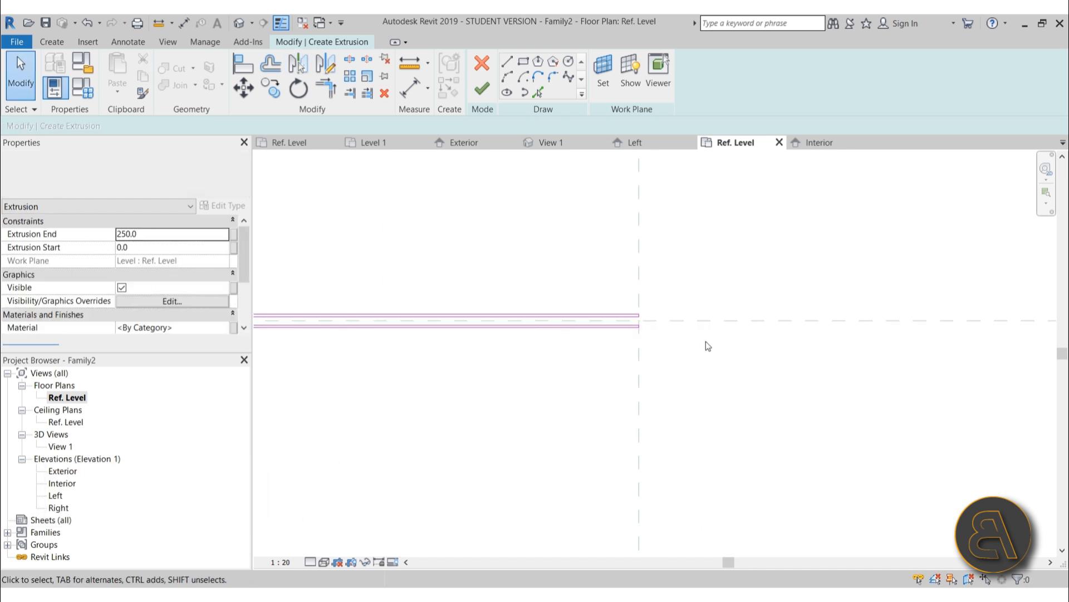
Lock the right end edges of both rectangles to the right reference plane
{"action": "scroll", "coordinate": [669, 336], "scroll_direction": "up", "scroll_amount": 3}
{"action": "scroll", "coordinate": [574, 280], "scroll_direction": "up", "scroll_amount": 5}
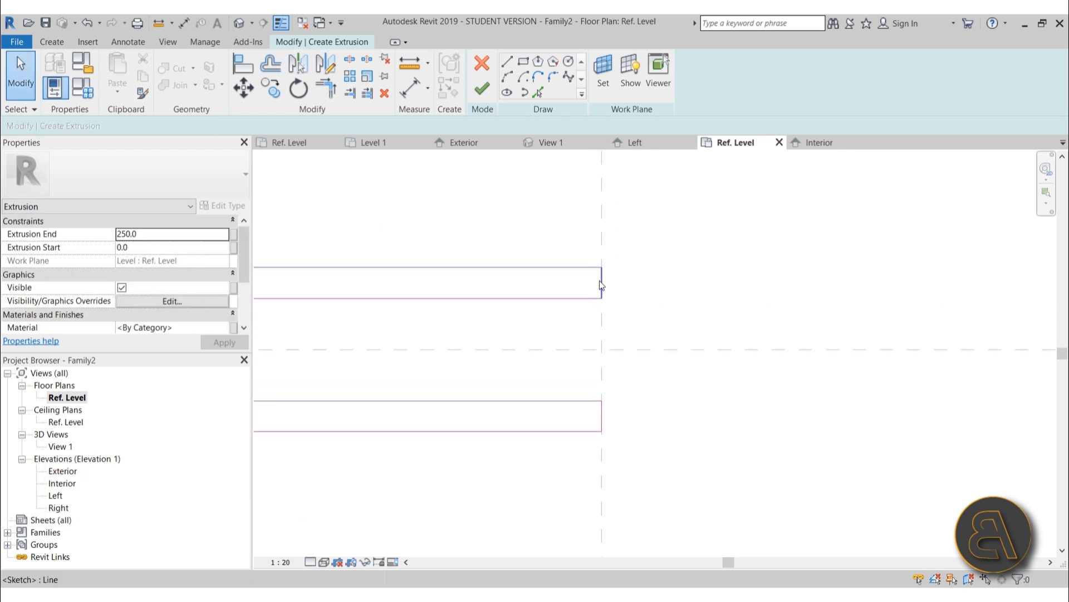
{"action": "left_click", "coordinate": [590, 284]}
{"action": "left_click_drag", "start_coordinate": [591, 287], "coordinate": [601, 286]}
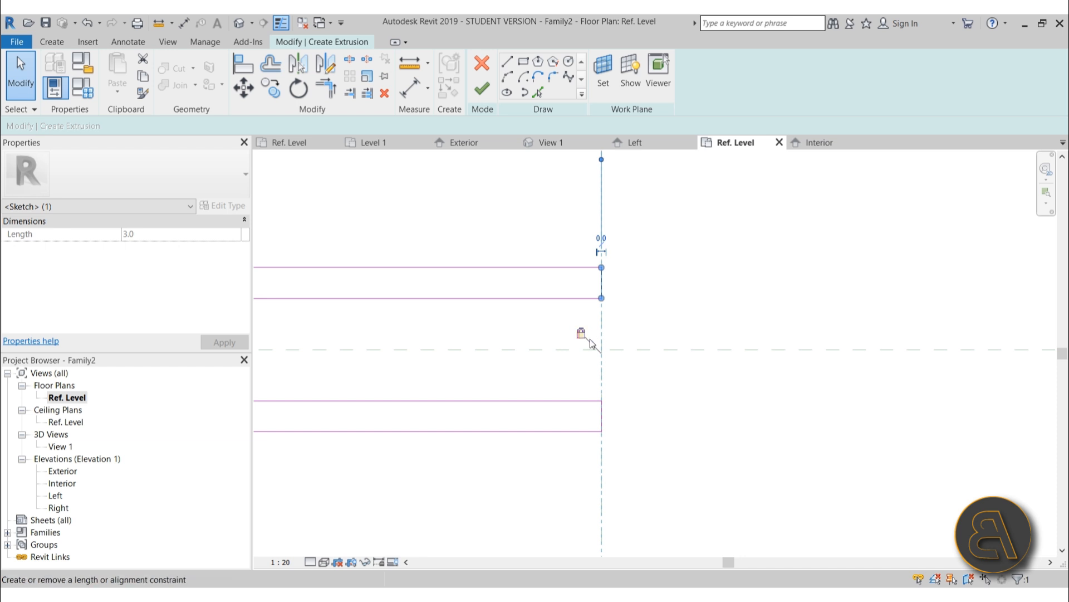
{"action": "mouse_move", "coordinate": [604, 416]}
{"action": "left_mouse_down"}
{"action": "mouse_move", "coordinate": [557, 415]}
{"action": "mouse_move", "coordinate": [602, 410]}
{"action": "left_mouse_up"}
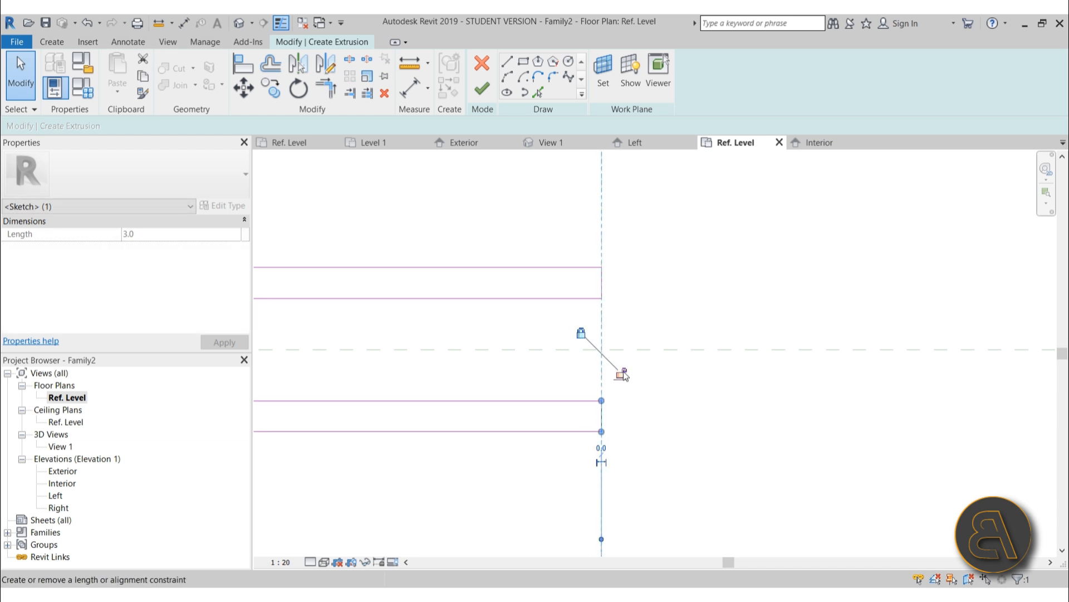
{"action": "scroll", "coordinate": [729, 349], "scroll_direction": "down", "scroll_amount": 6}
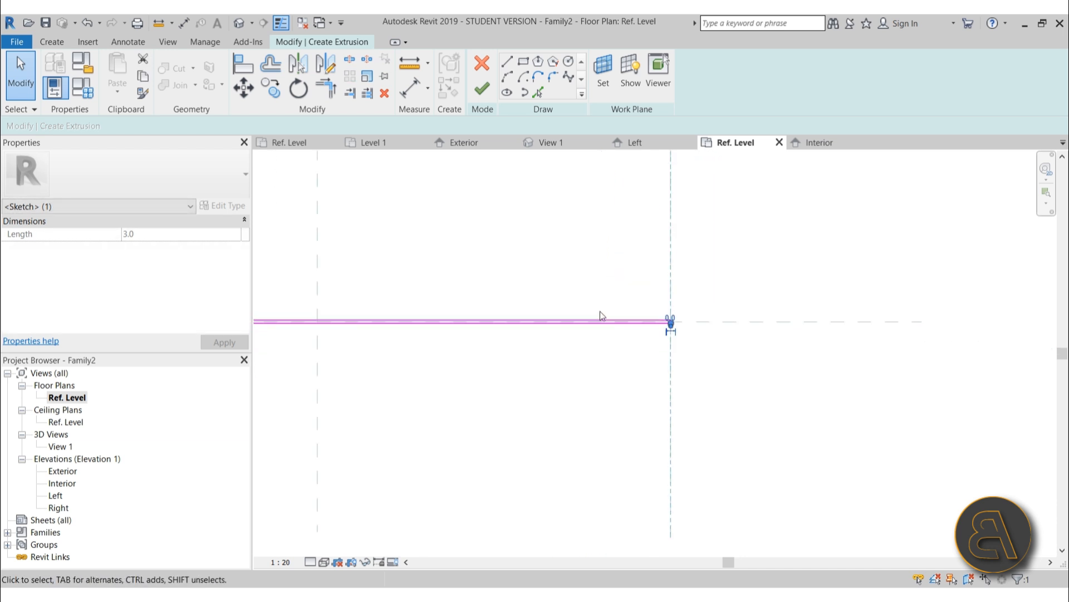
Lock the left end edges of both rectangles to the left reference plane and finish the extrusion sketch
{"action": "scroll", "coordinate": [509, 313], "scroll_direction": "up", "scroll_amount": 6}
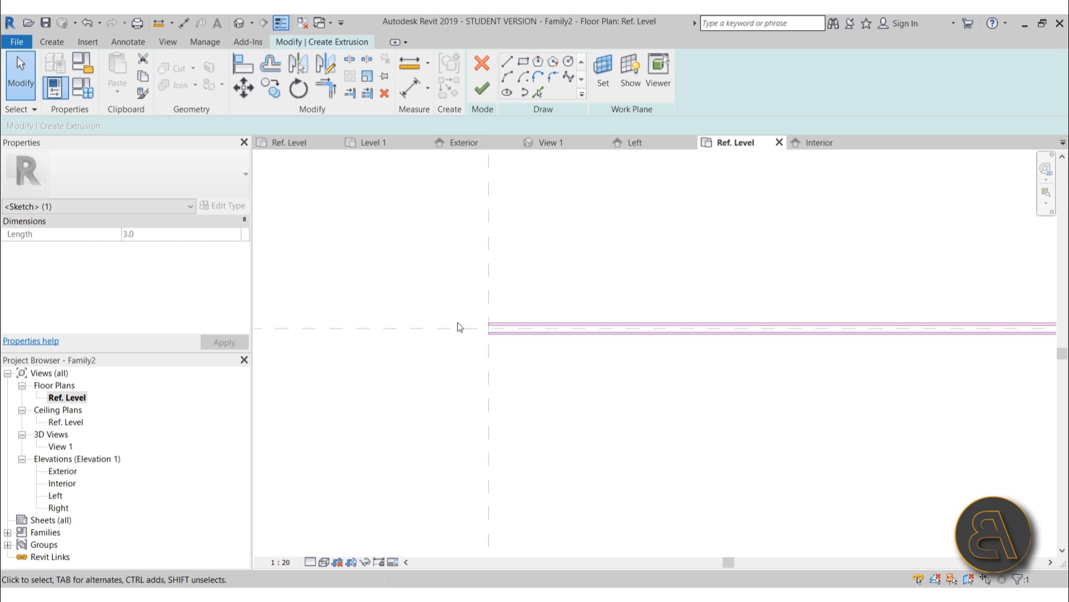
{"action": "scroll", "coordinate": [509, 334], "scroll_direction": "up", "scroll_amount": 2}
{"action": "left_click", "coordinate": [500, 328]}
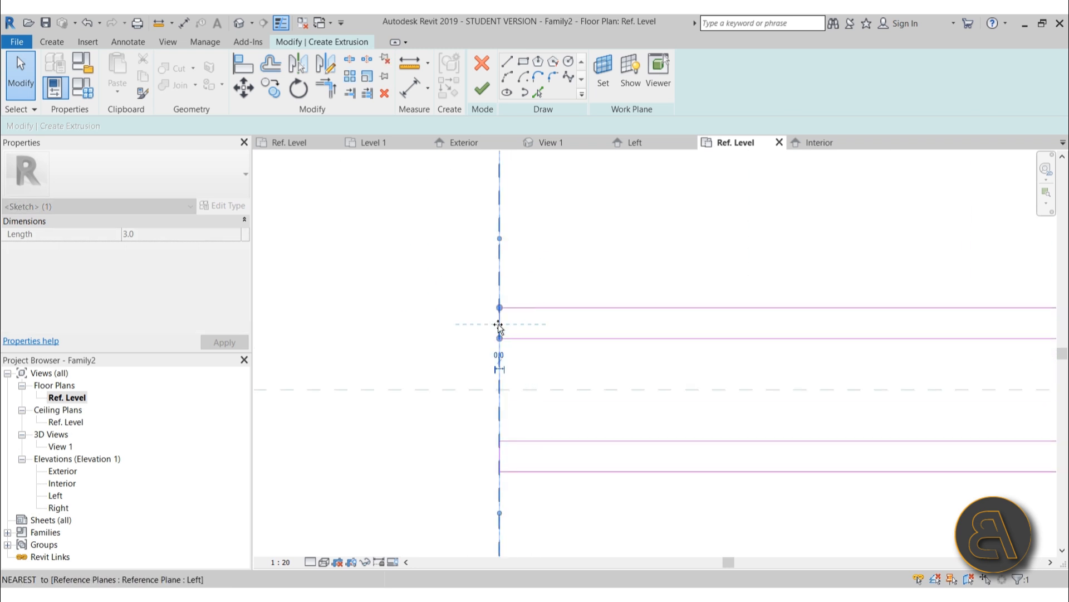
{"action": "left_click", "coordinate": [519, 372]}
{"action": "left_click", "coordinate": [501, 458]}
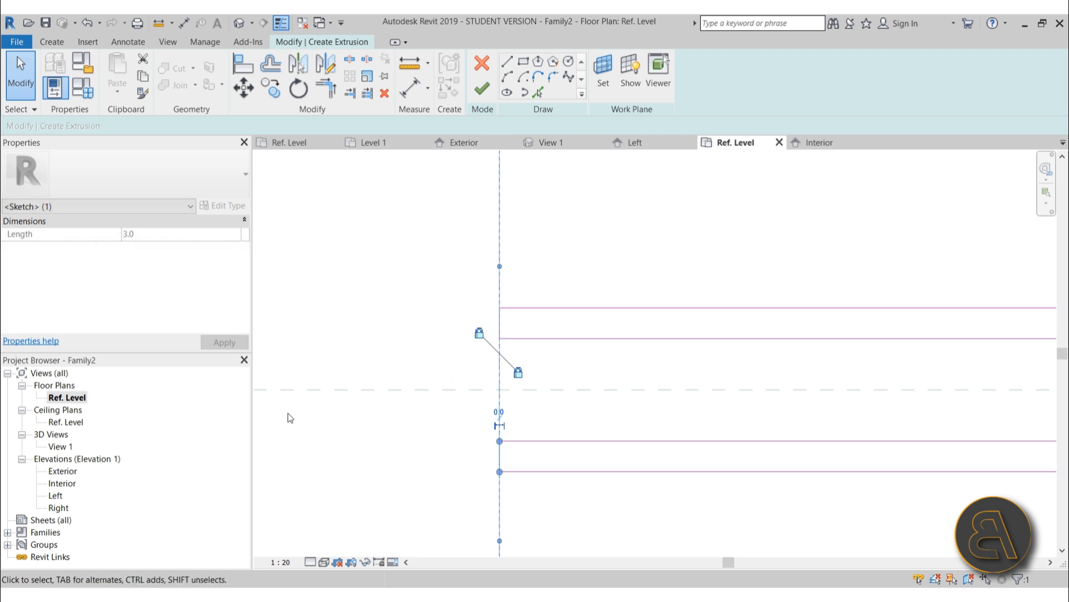
{"action": "left_click", "coordinate": [483, 88]}
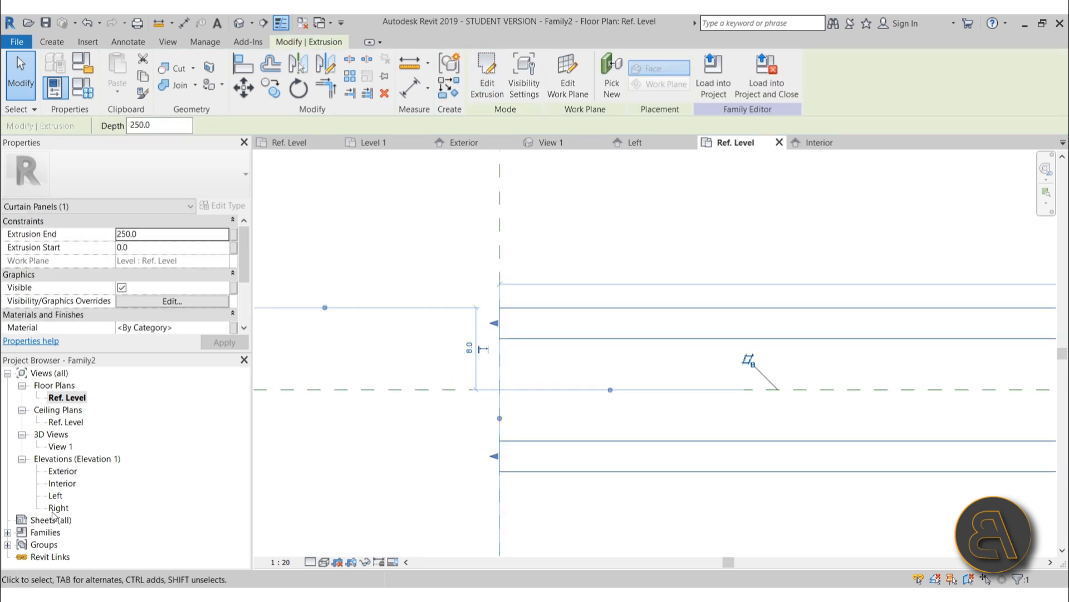
In the Interior elevation, stretch the extrusion up to the 4000 mm top reference plane and lock its top there and its base to Ref. Level
{"action": "double_click", "coordinate": [61, 483]}
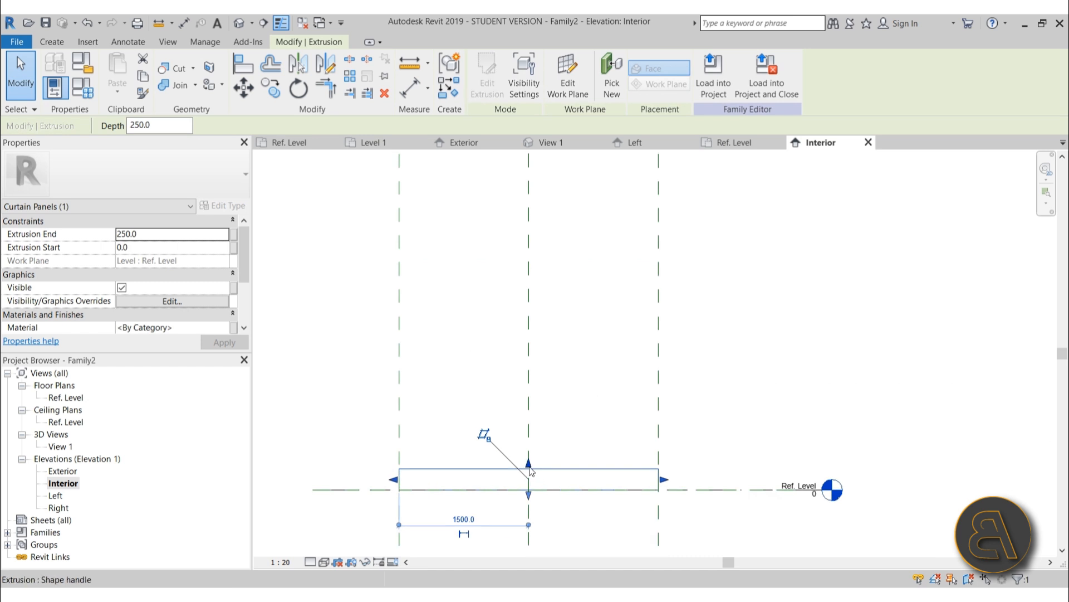
{"action": "left_click_drag", "start_coordinate": [532, 468], "coordinate": [529, 208]}
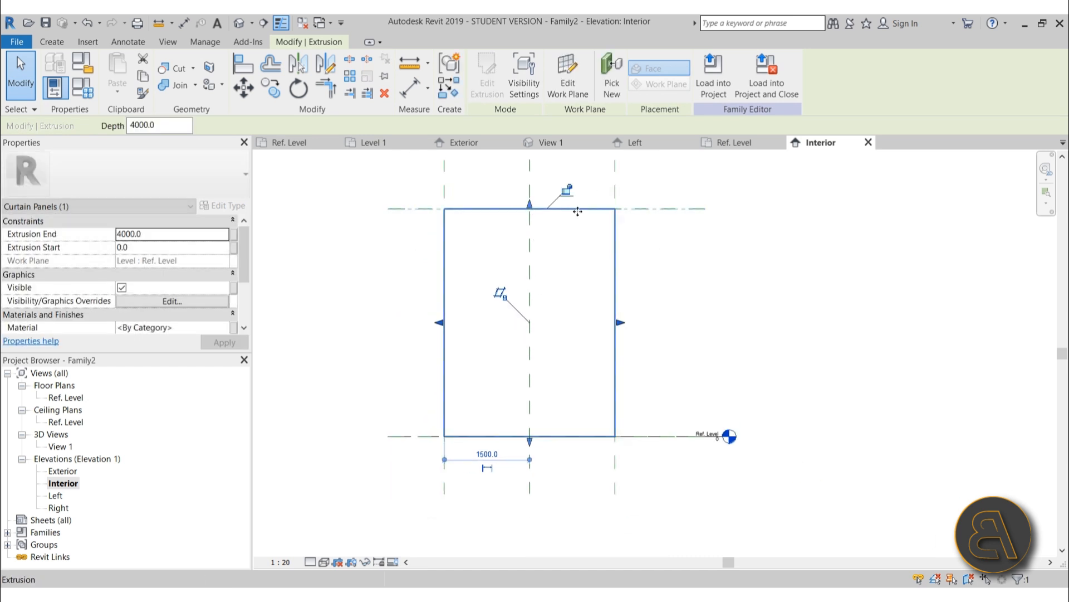
{"action": "mouse_move", "coordinate": [530, 450]}
{"action": "left_mouse_down"}
{"action": "mouse_move", "coordinate": [530, 387]}
{"action": "mouse_move", "coordinate": [530, 436]}
{"action": "left_mouse_up"}
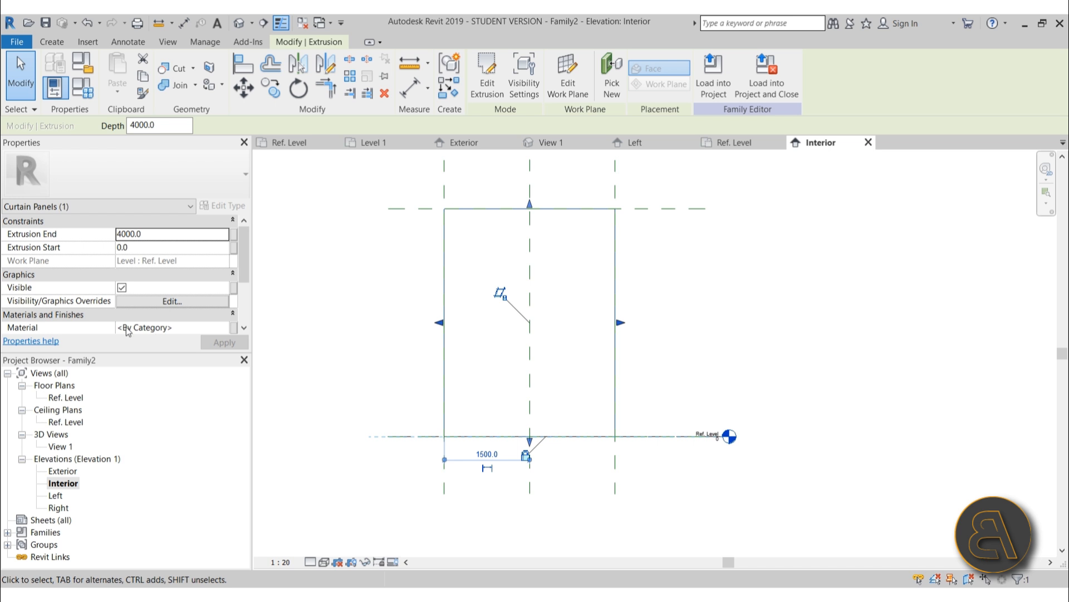
Assign the Glass material to the panel extrusion after browsing the AEC Materials glass library for alternatives
{"action": "left_click", "coordinate": [228, 331]}
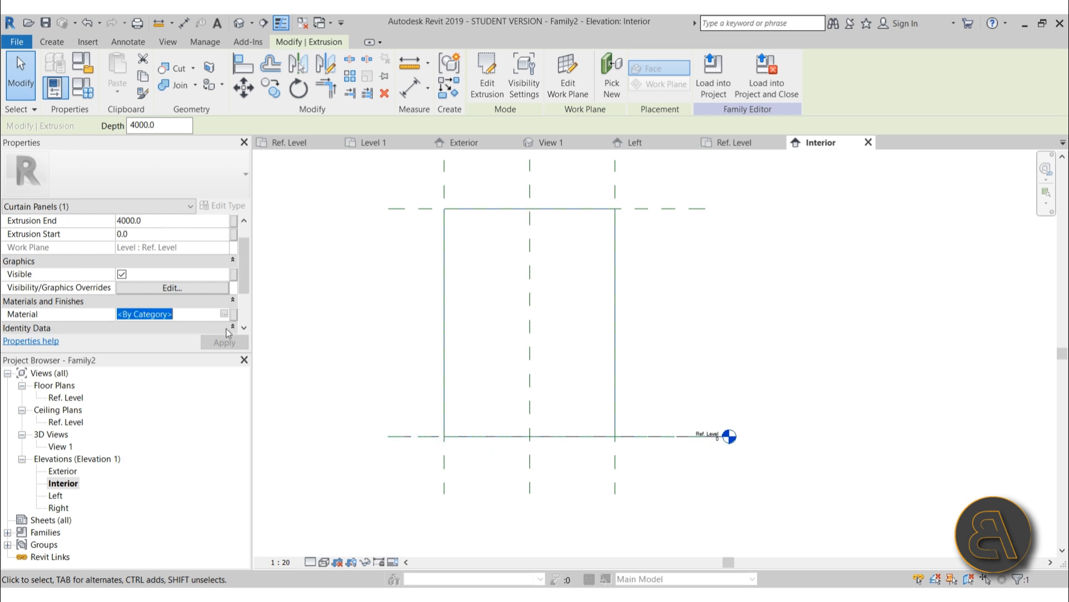
{"action": "left_click", "coordinate": [224, 314]}
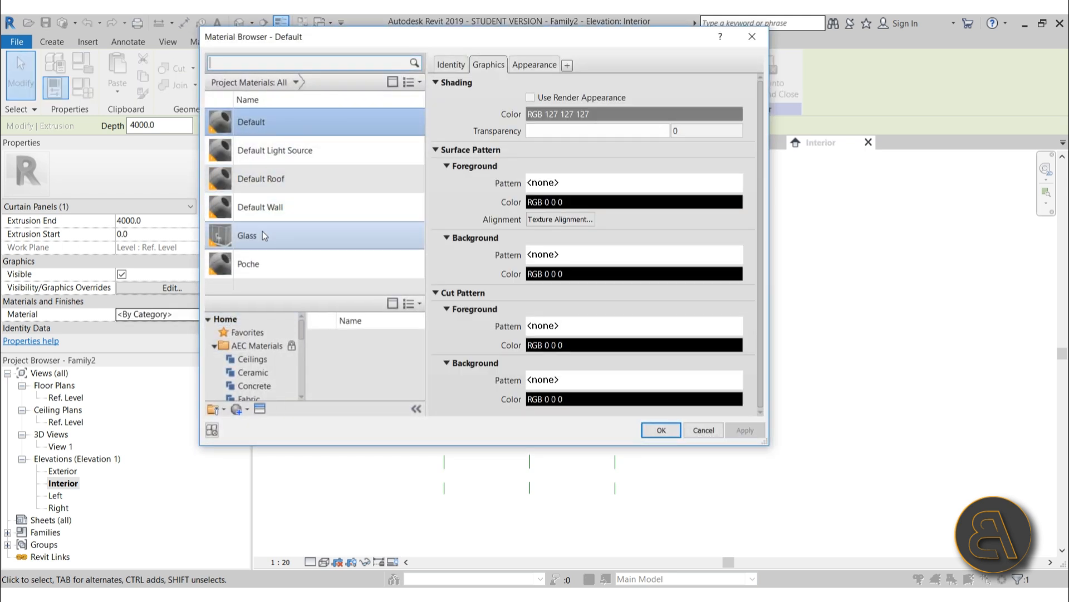
{"action": "left_click", "coordinate": [262, 233]}
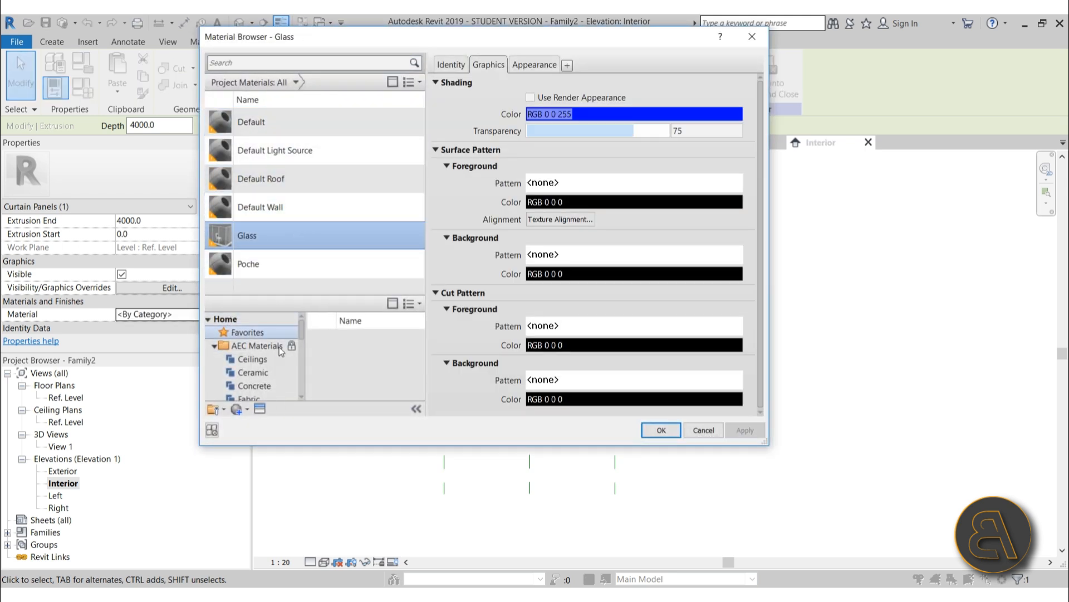
{"action": "scroll", "coordinate": [269, 353], "scroll_direction": "down", "scroll_amount": 1}
{"action": "scroll", "coordinate": [251, 357], "scroll_direction": "down", "scroll_amount": 1}
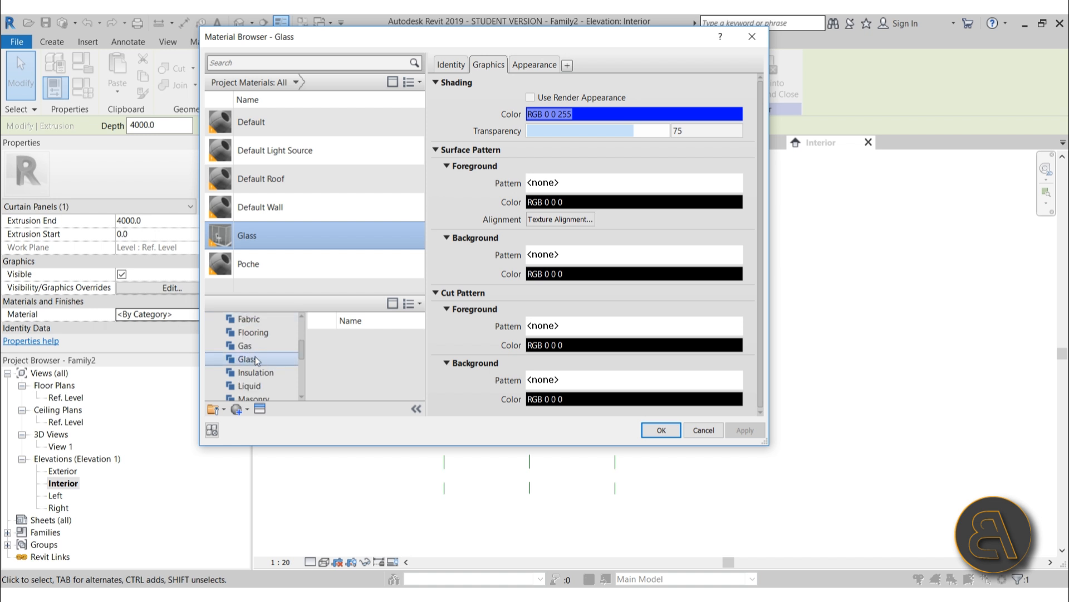
{"action": "left_click", "coordinate": [256, 360]}
{"action": "scroll", "coordinate": [390, 379], "scroll_direction": "down", "scroll_amount": 4}
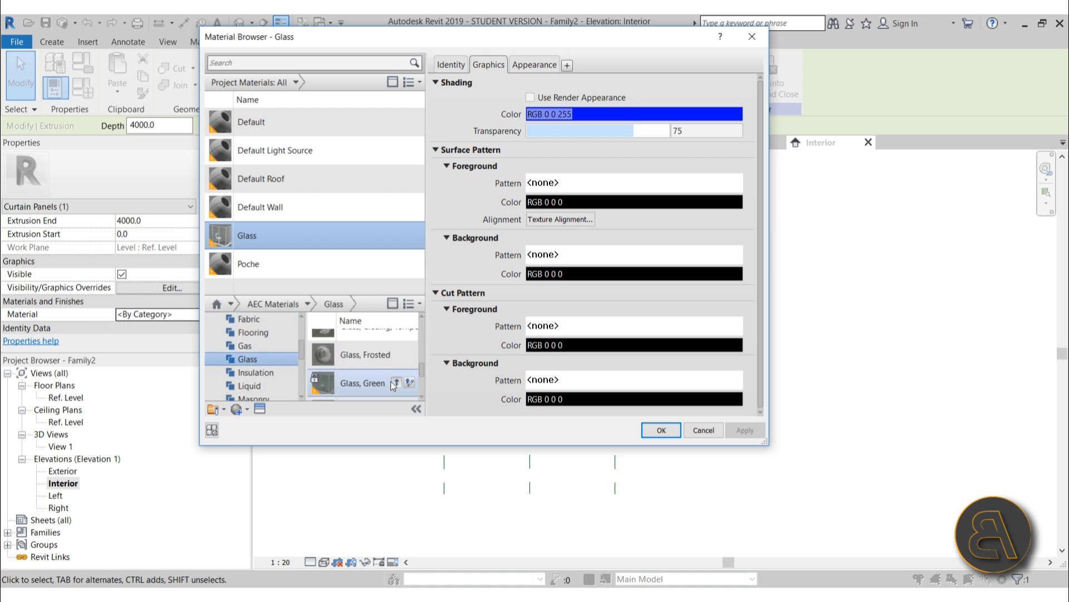
{"action": "scroll", "coordinate": [379, 370], "scroll_direction": "down", "scroll_amount": 3}
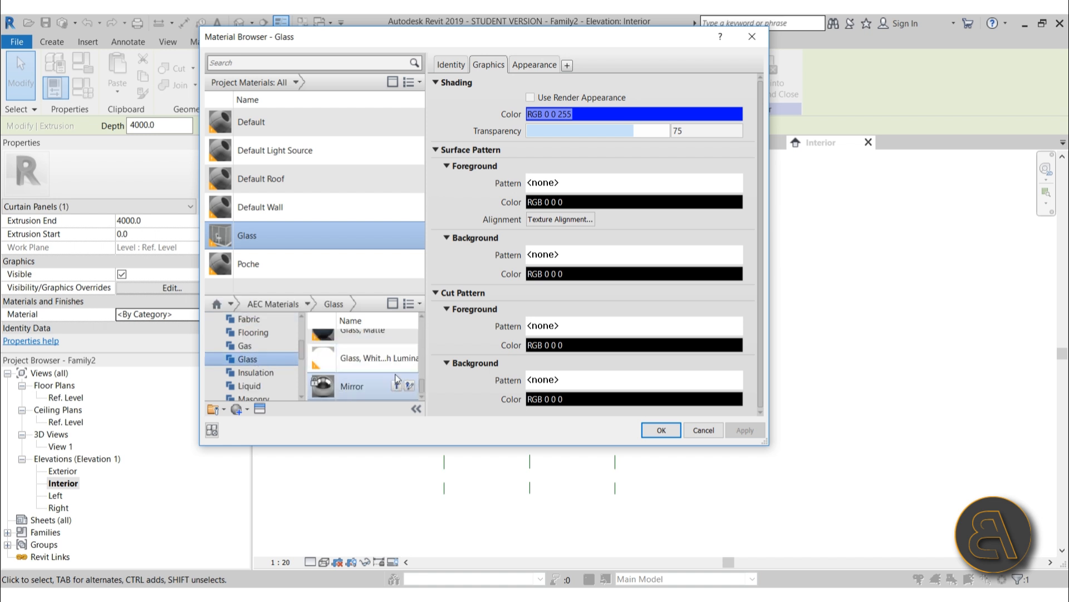
{"action": "scroll", "coordinate": [390, 373], "scroll_direction": "up", "scroll_amount": 3}
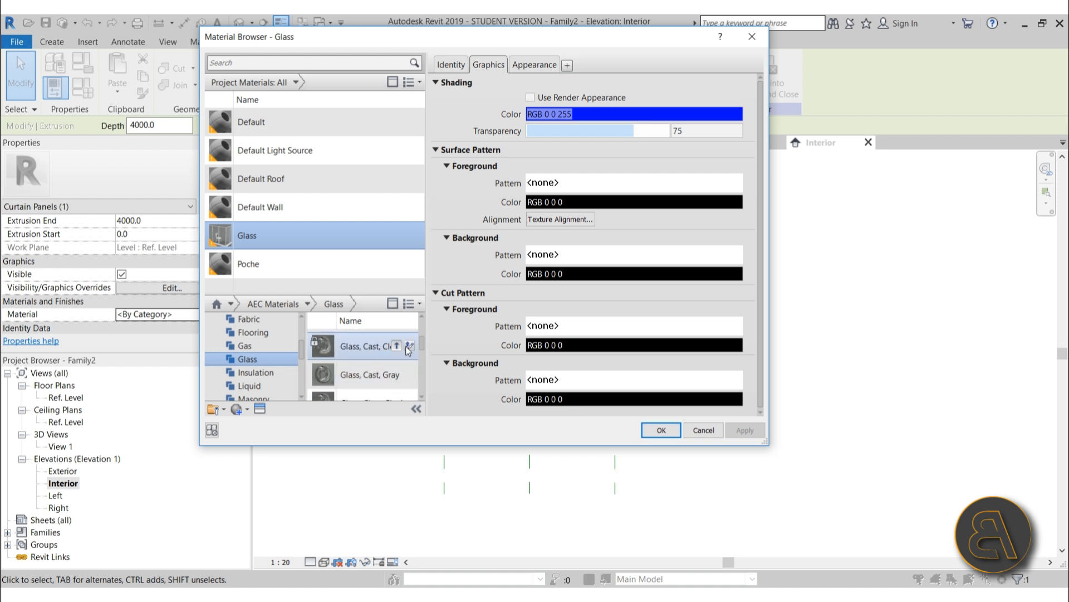
{"action": "scroll", "coordinate": [378, 343], "scroll_direction": "up", "scroll_amount": 1}
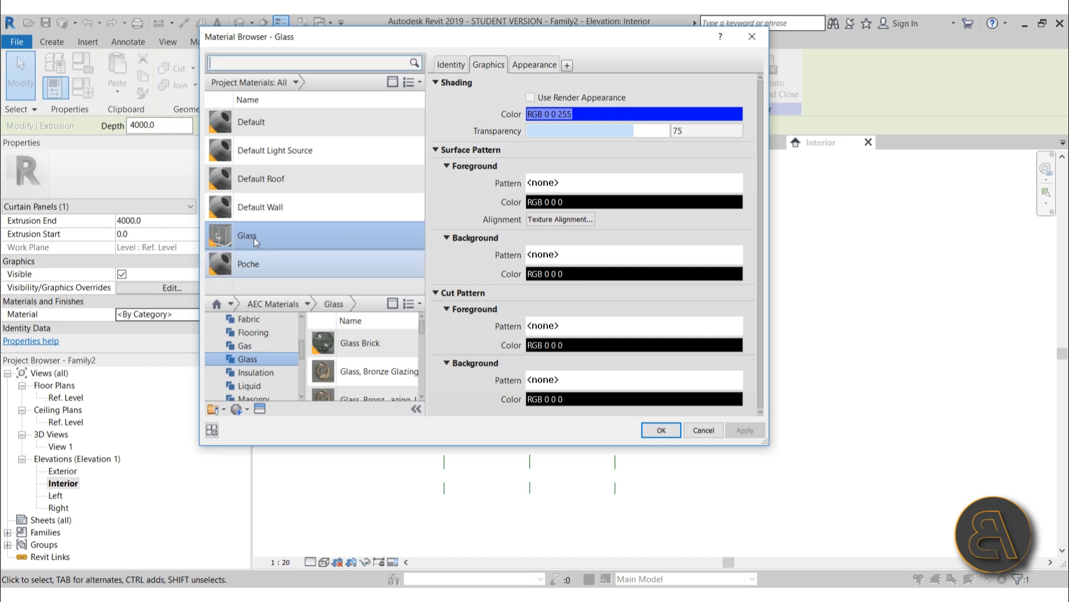
{"action": "key", "text": "Return"}
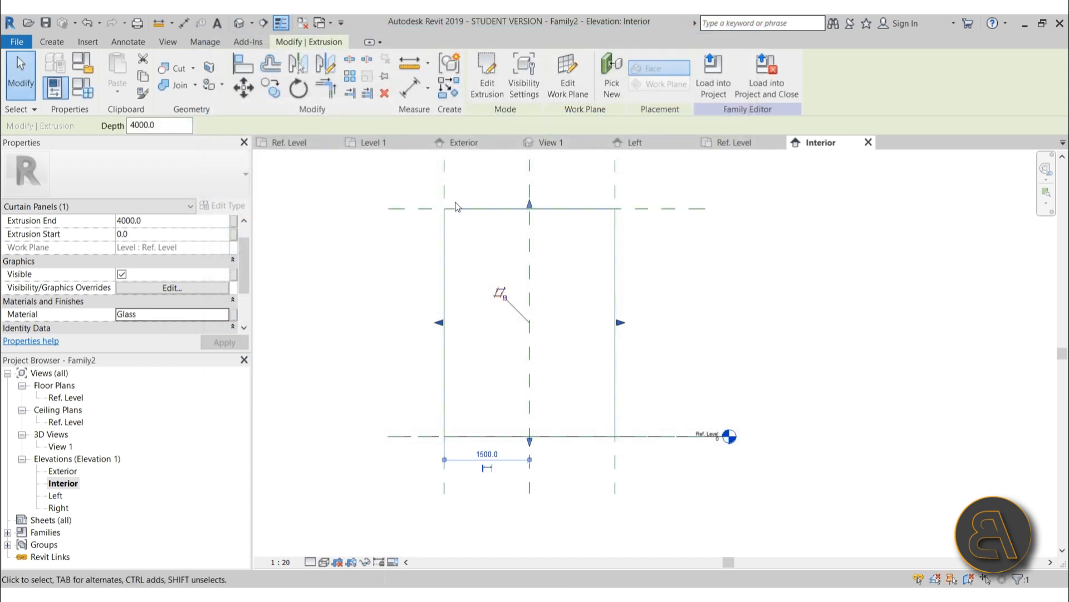
Open the default 3D view and examine the top corner of the two parallel glass panes up close
{"action": "left_click", "coordinate": [239, 23]}
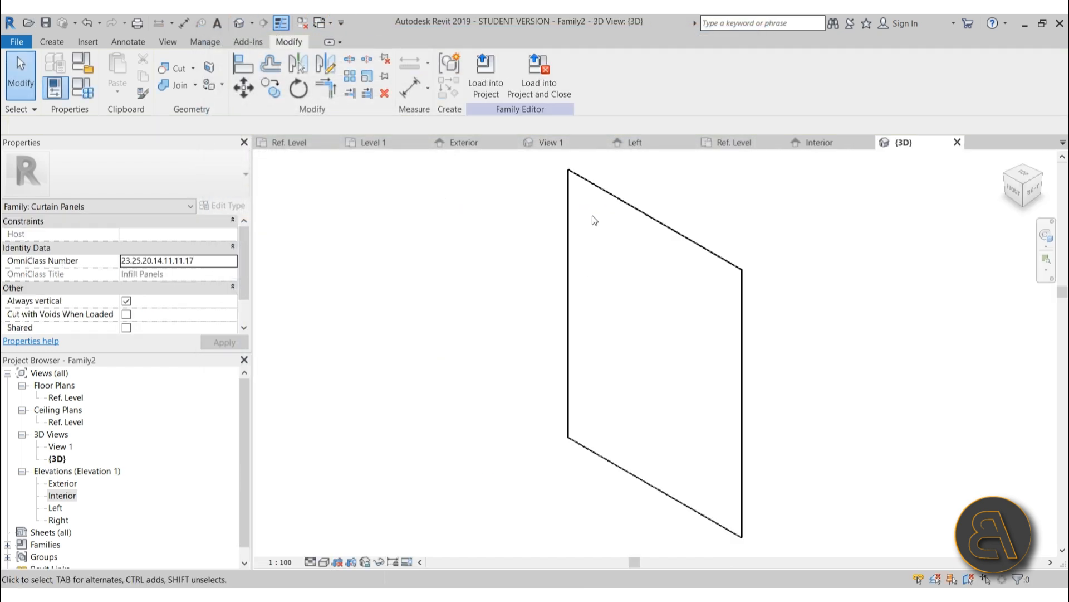
{"action": "scroll", "coordinate": [815, 280], "scroll_direction": "up", "scroll_amount": 5}
{"action": "scroll", "coordinate": [737, 329], "scroll_direction": "up", "scroll_amount": 2}
{"action": "scroll", "coordinate": [590, 346], "scroll_direction": "up", "scroll_amount": 3}
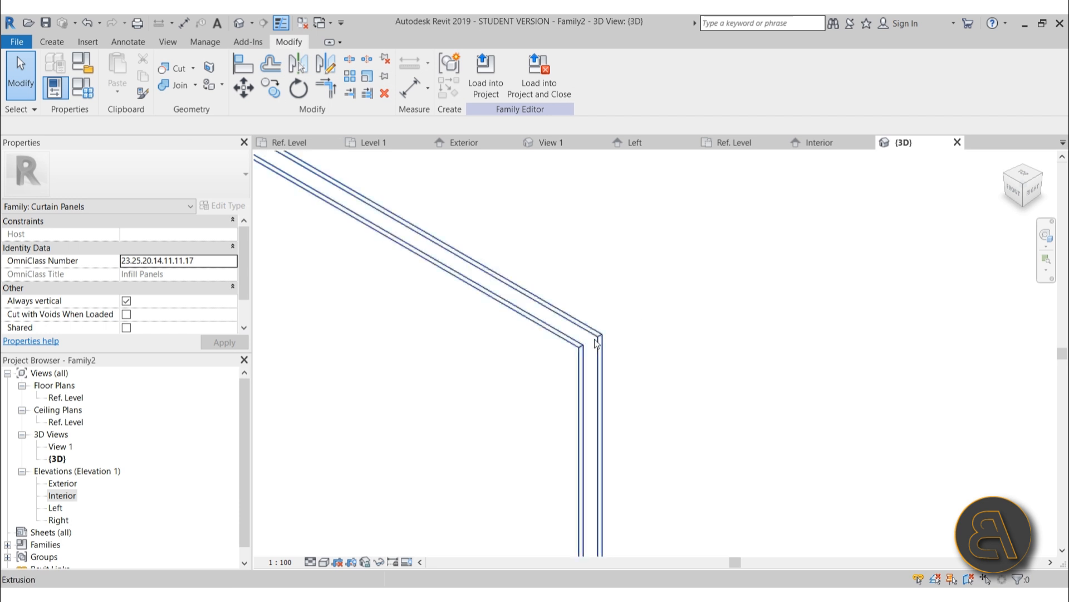
{"action": "scroll", "coordinate": [592, 346], "scroll_direction": "down", "scroll_amount": 5}
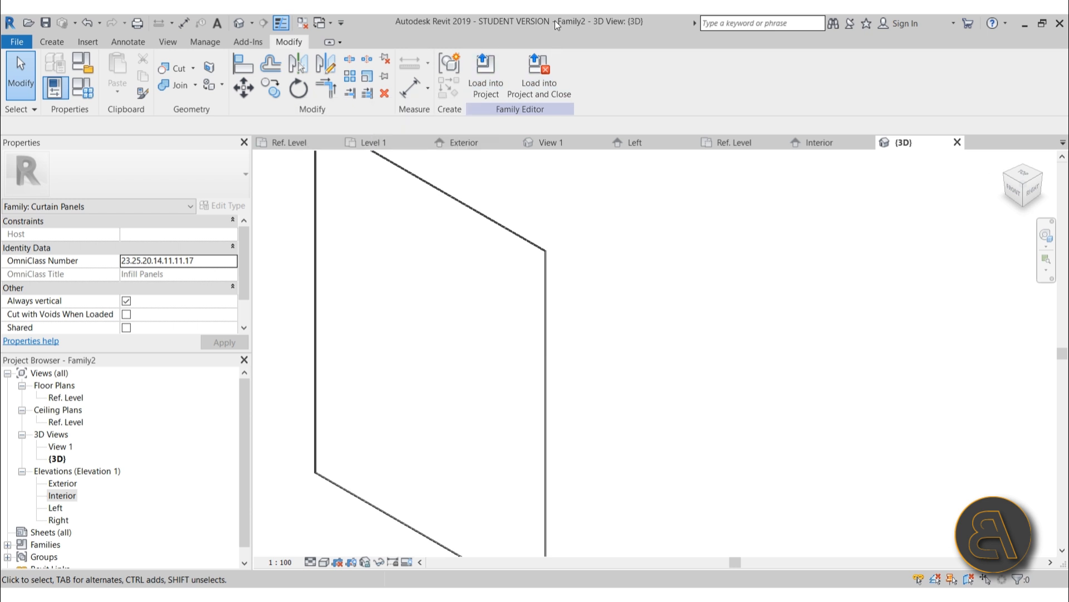
Load the curtain panel family into Project3 only
{"action": "left_click", "coordinate": [287, 143]}
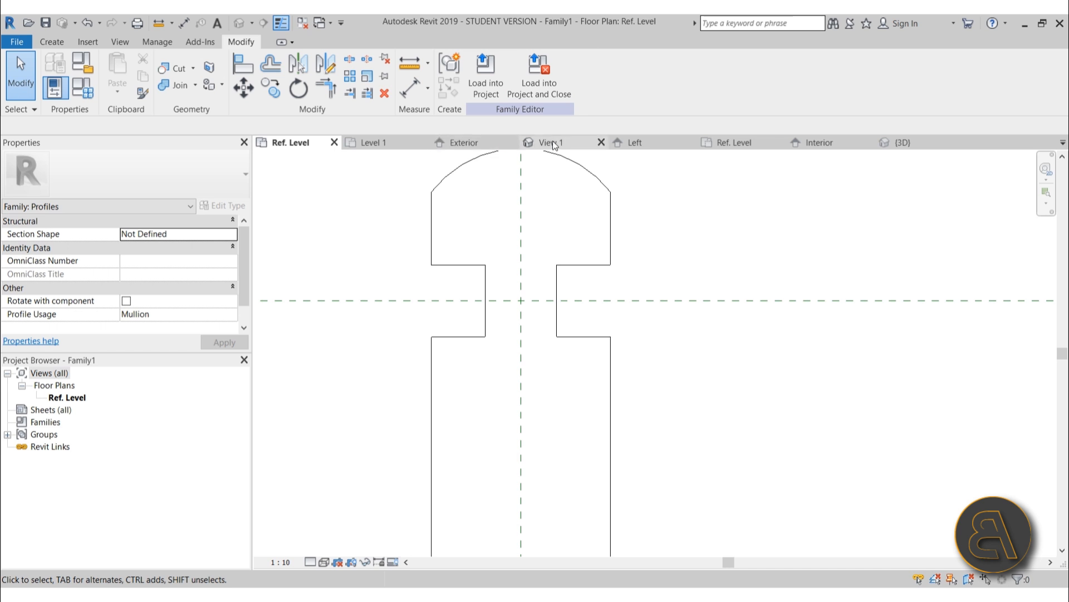
{"action": "left_click", "coordinate": [484, 144]}
{"action": "left_click", "coordinate": [543, 143]}
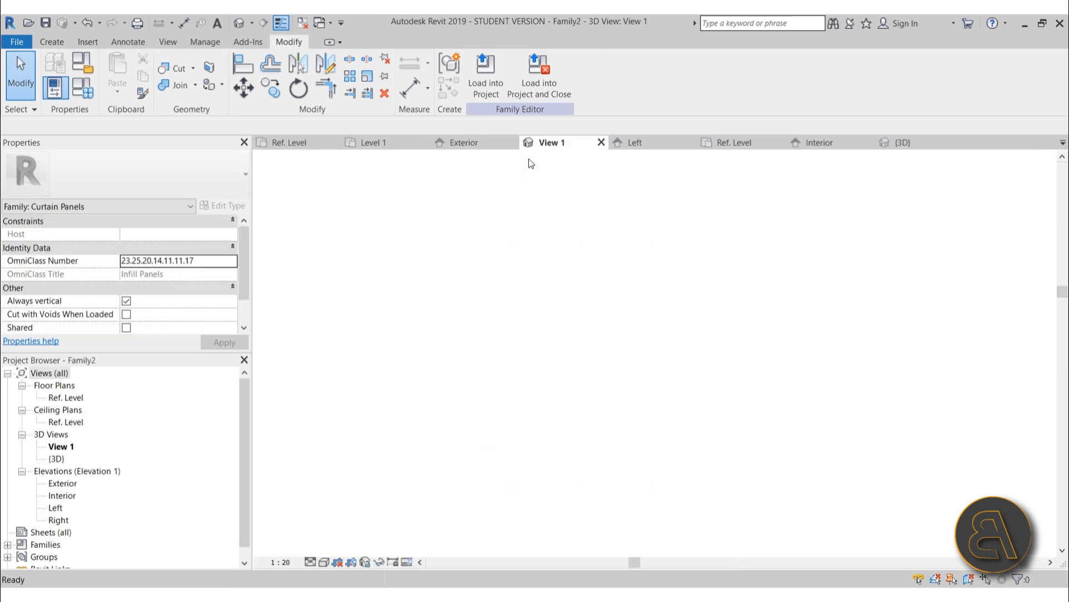
{"action": "left_click", "coordinate": [489, 93]}
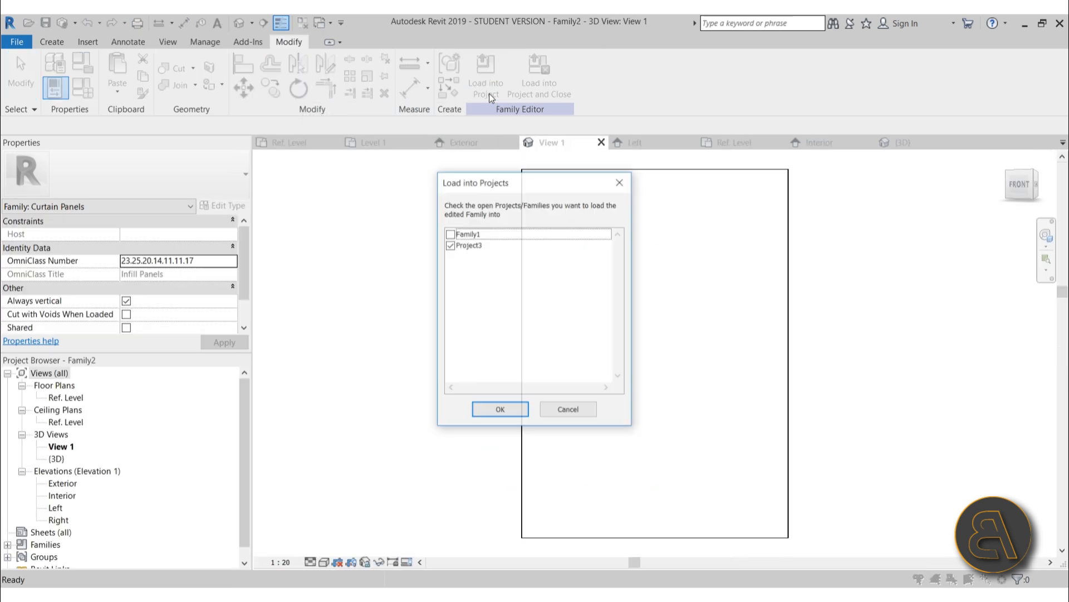
{"action": "left_click", "coordinate": [468, 245]}
{"action": "left_click", "coordinate": [500, 410]}
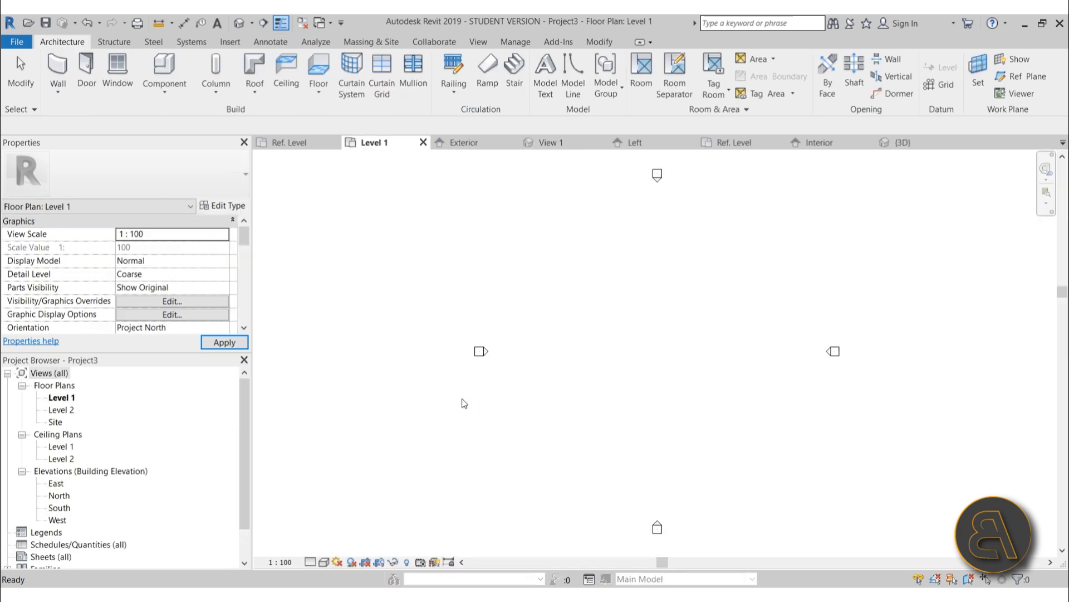
Check the project's Curtain Panels families for the loaded Family2 and its type
{"action": "middle_click_drag", "start_coordinate": [483, 301], "coordinate": [411, 304]}
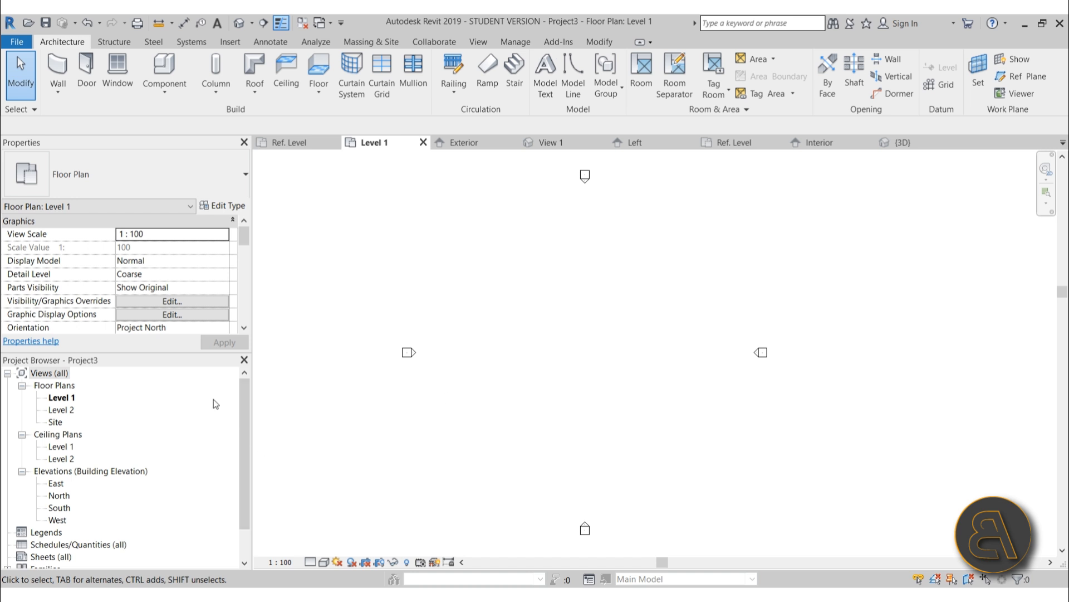
{"action": "scroll", "coordinate": [173, 404], "scroll_direction": "down", "scroll_amount": 1}
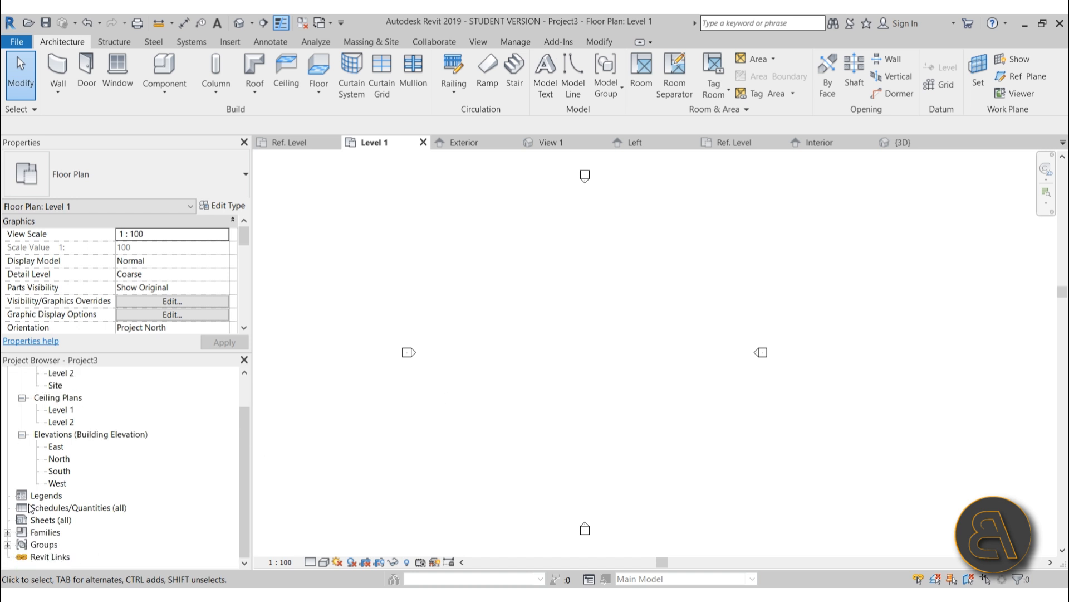
{"action": "left_click", "coordinate": [21, 533]}
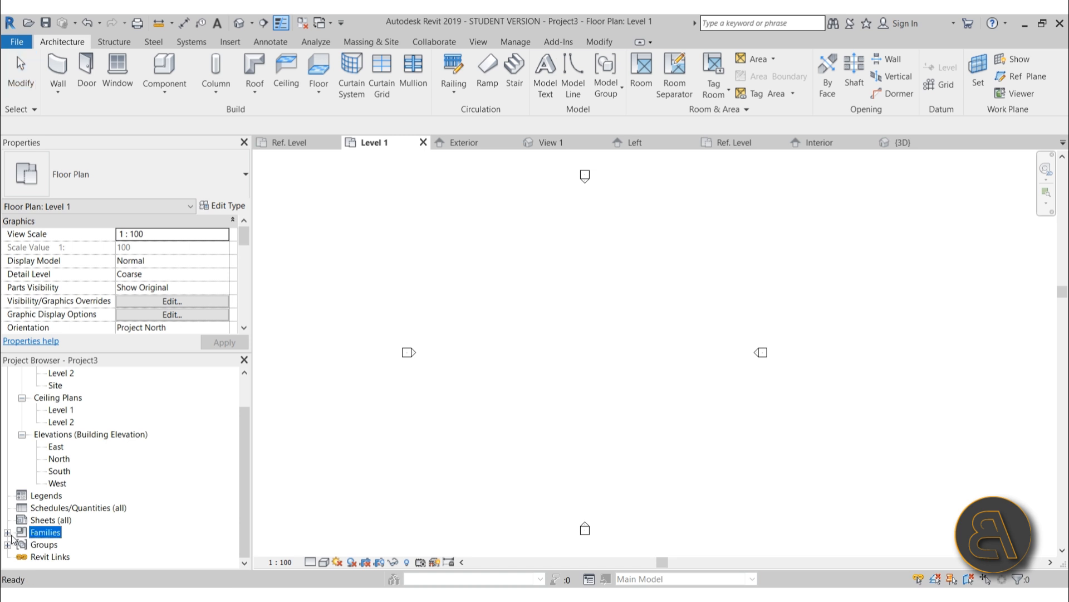
{"action": "left_click", "coordinate": [8, 531]}
{"action": "scroll", "coordinate": [152, 409], "scroll_direction": "down", "scroll_amount": 1}
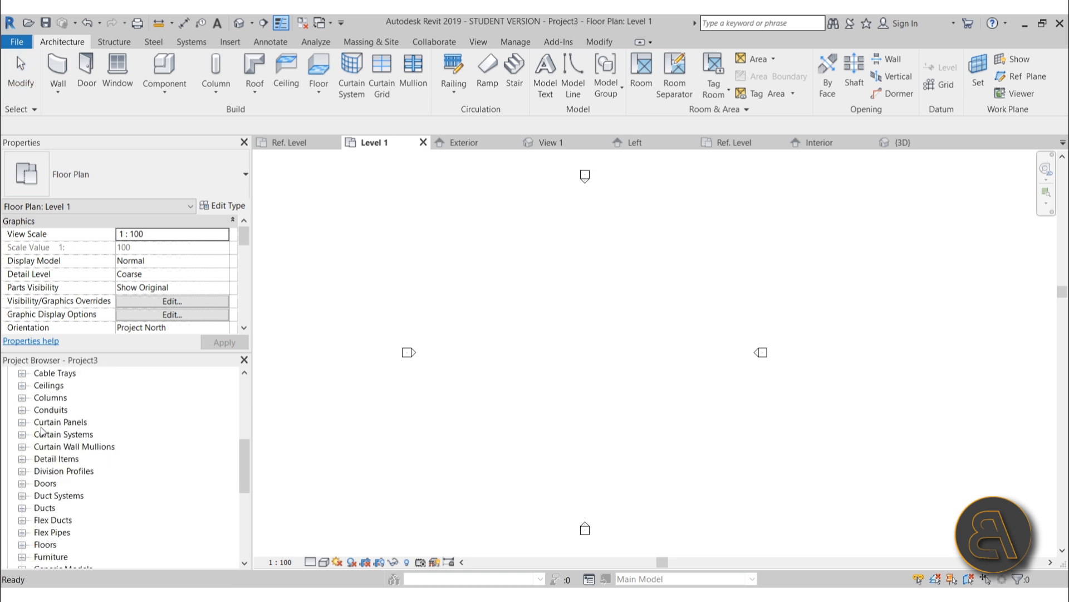
{"action": "left_click", "coordinate": [22, 422]}
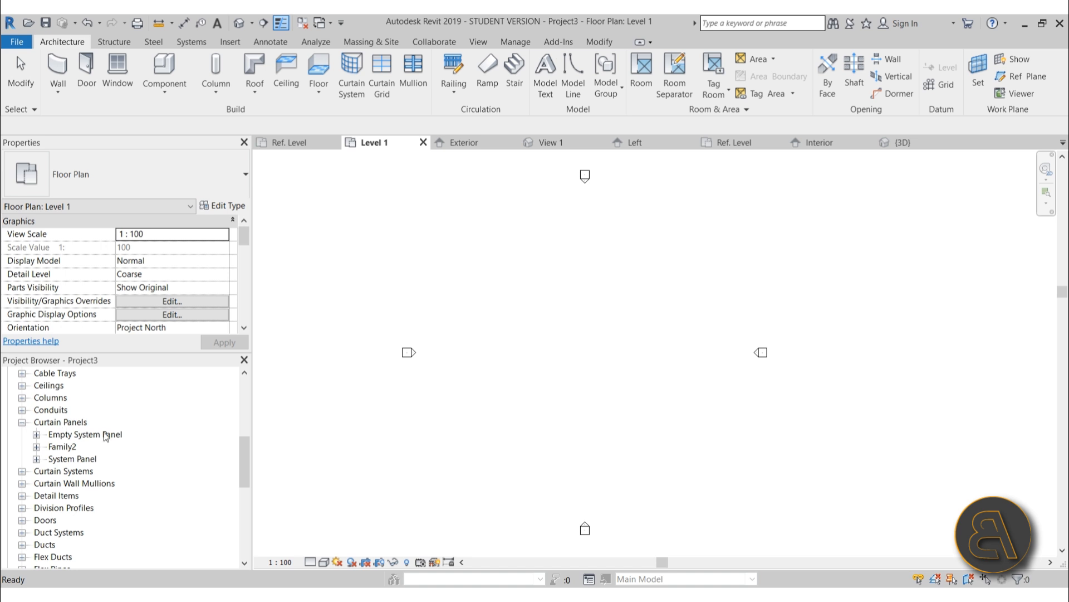
{"action": "left_click", "coordinate": [59, 450]}
{"action": "left_click", "coordinate": [36, 447]}
{"action": "left_click", "coordinate": [78, 458]}
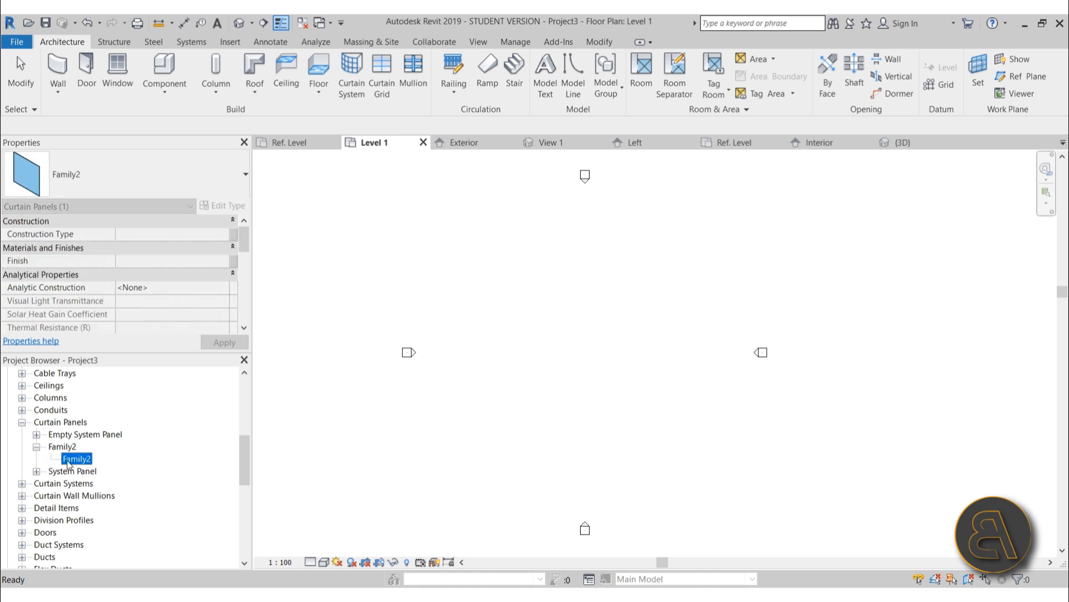
{"action": "left_click", "coordinate": [36, 447]}
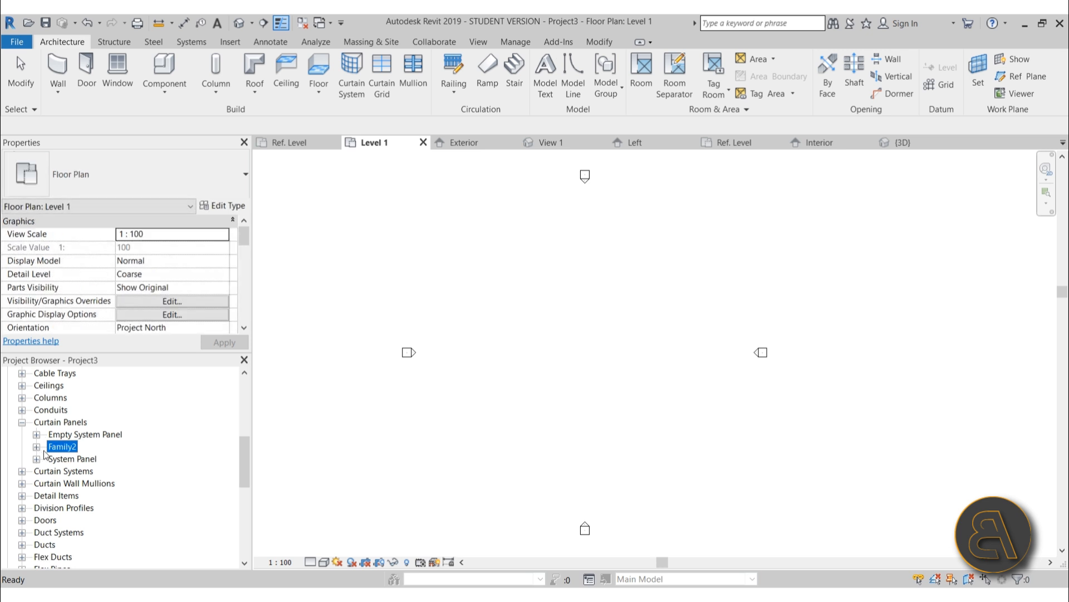
Duplicate the 50mm x 65mm Rectangular Mullion type among the Curtain Wall Mullions and name the copy "new mullion"
{"action": "scroll", "coordinate": [126, 432], "scroll_direction": "down", "scroll_amount": 5}
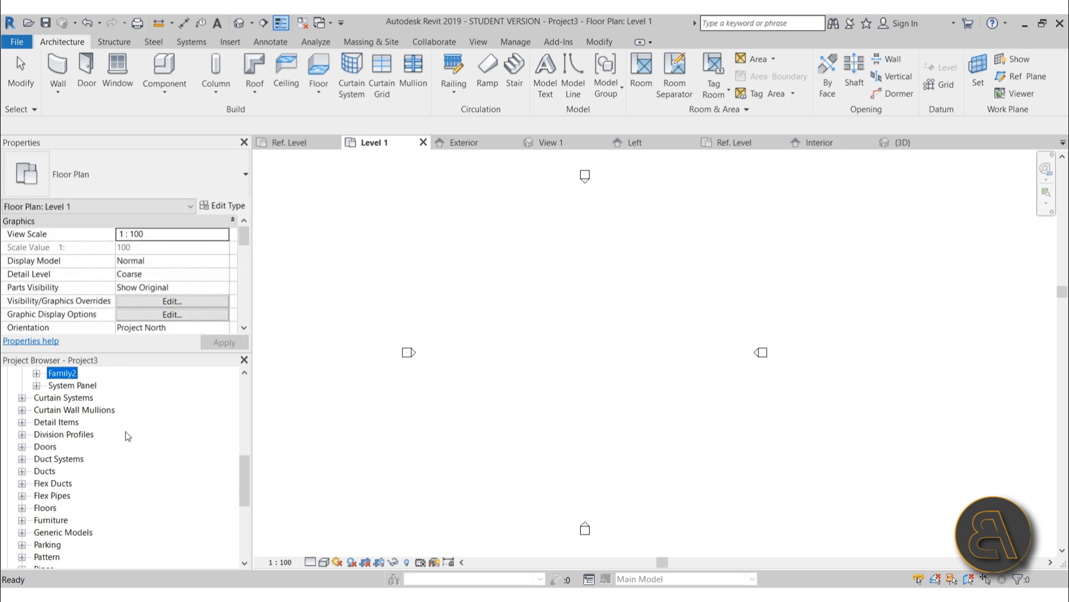
{"action": "scroll", "coordinate": [126, 436], "scroll_direction": "down", "scroll_amount": 3}
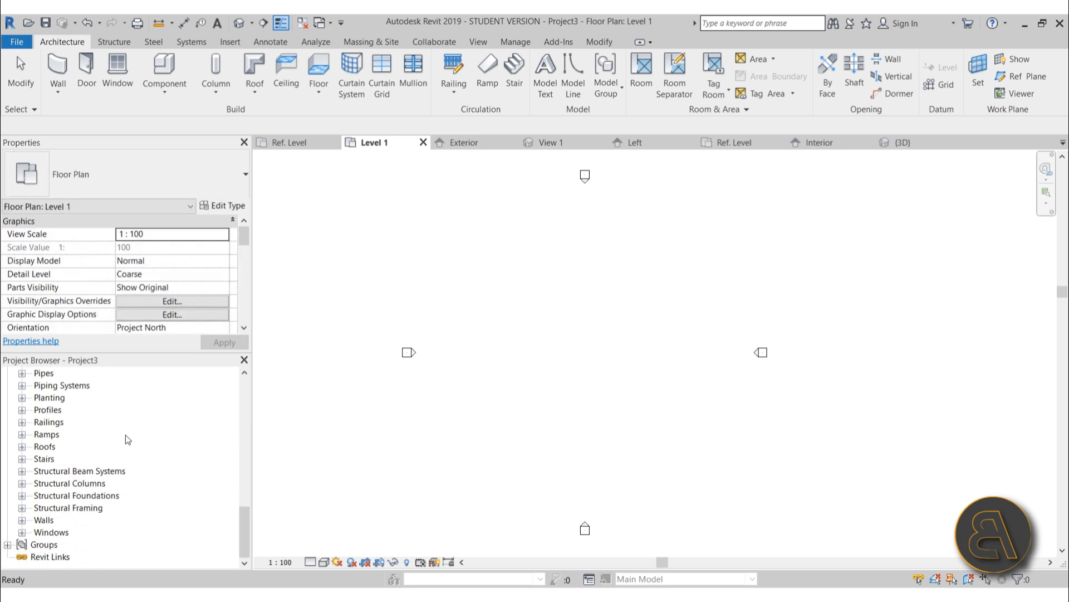
{"action": "scroll", "coordinate": [125, 435], "scroll_direction": "up", "scroll_amount": 1}
{"action": "scroll", "coordinate": [125, 435], "scroll_direction": "down", "scroll_amount": 1}
{"action": "scroll", "coordinate": [125, 435], "scroll_direction": "up", "scroll_amount": 3}
{"action": "scroll", "coordinate": [126, 436], "scroll_direction": "up", "scroll_amount": 3}
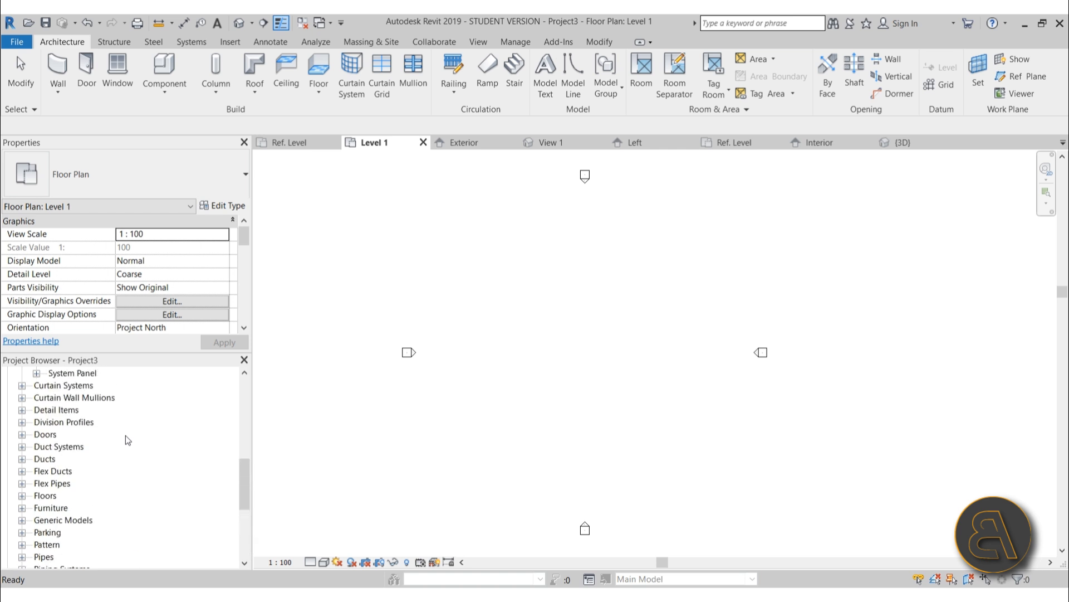
{"action": "left_click", "coordinate": [21, 435]}
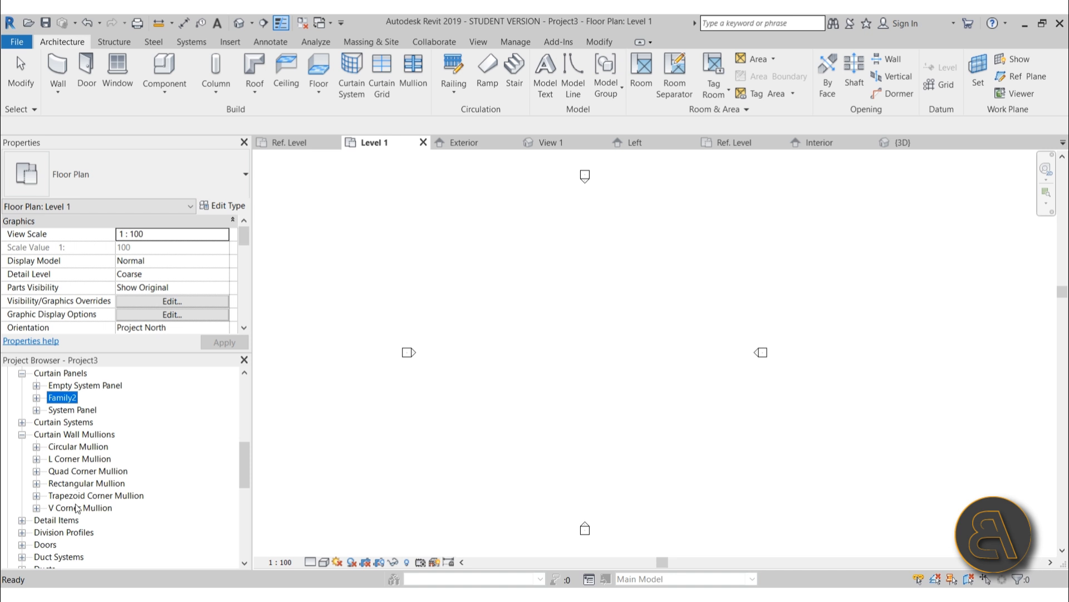
{"action": "left_click", "coordinate": [37, 483]}
{"action": "scroll", "coordinate": [162, 433], "scroll_direction": "down", "scroll_amount": 1}
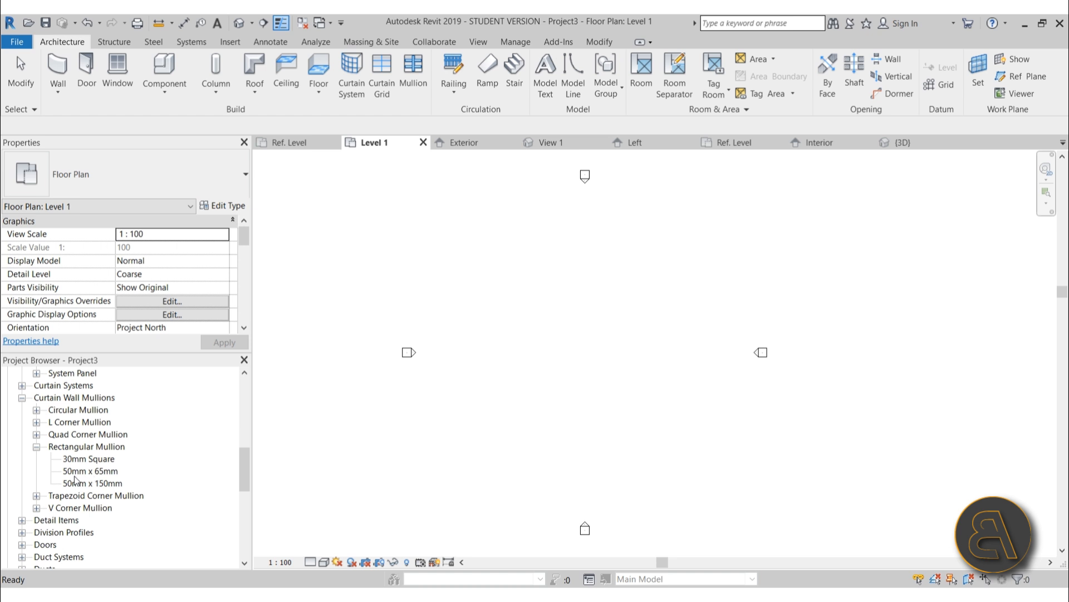
{"action": "left_click", "coordinate": [75, 475]}
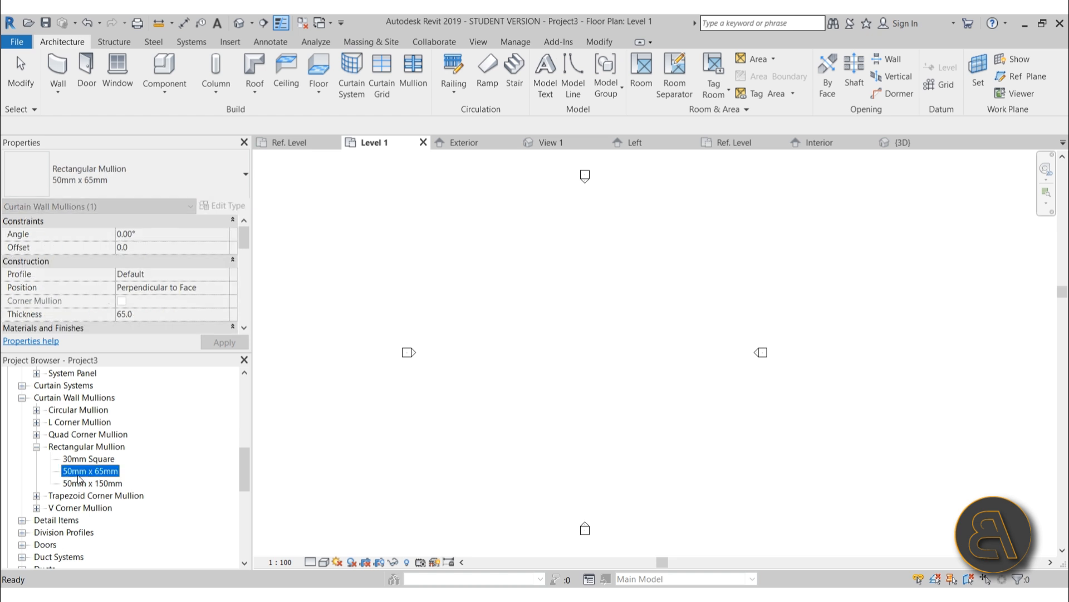
{"action": "right_click", "coordinate": [78, 479]}
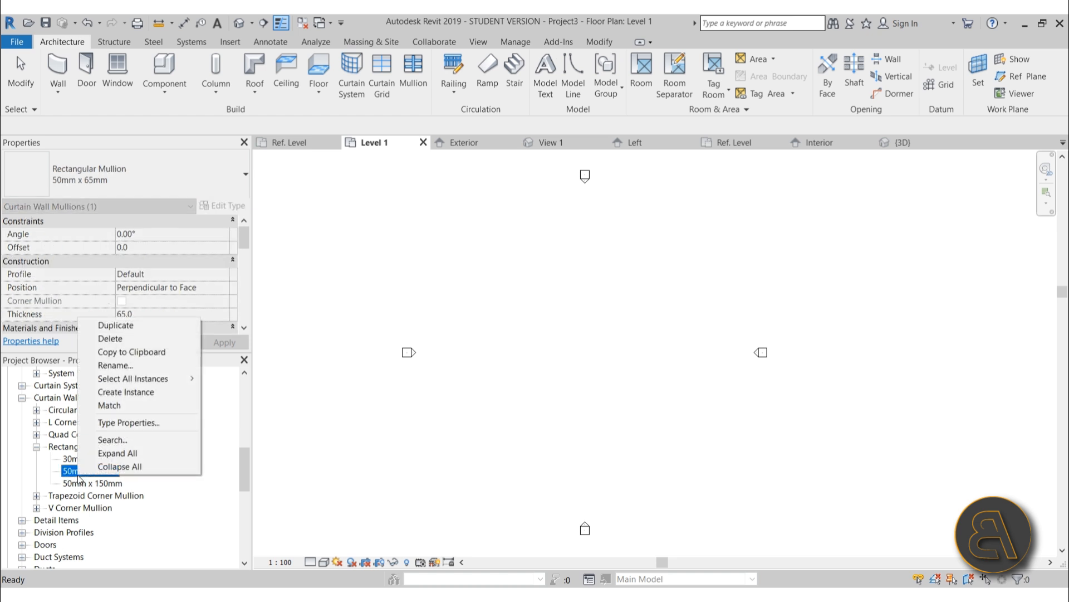
{"action": "left_click", "coordinate": [126, 323]}
{"action": "type", "text": "new mullion"}
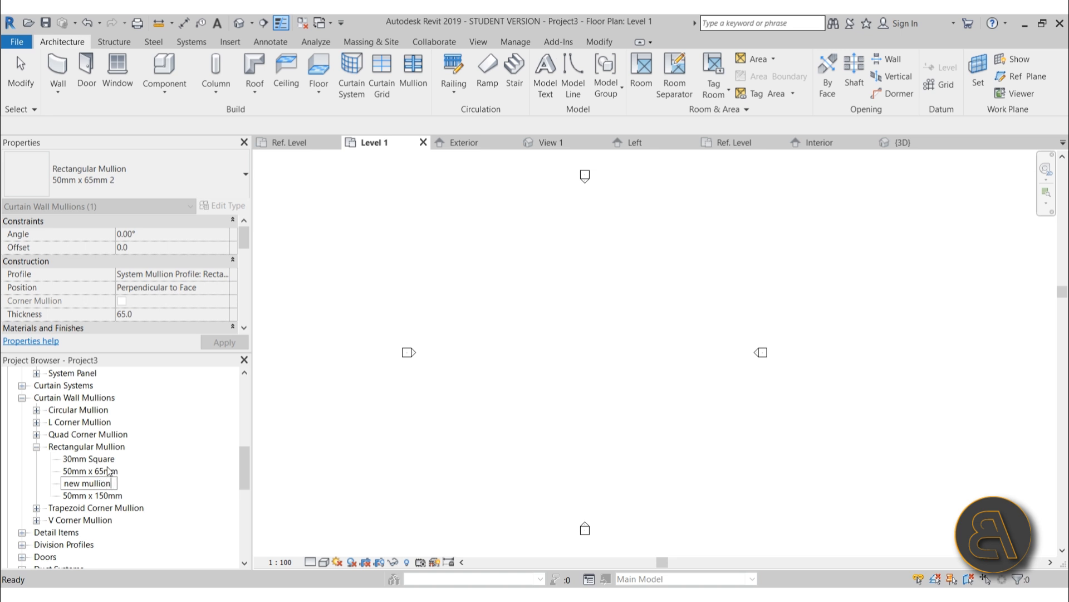
{"action": "key", "text": "Return"}
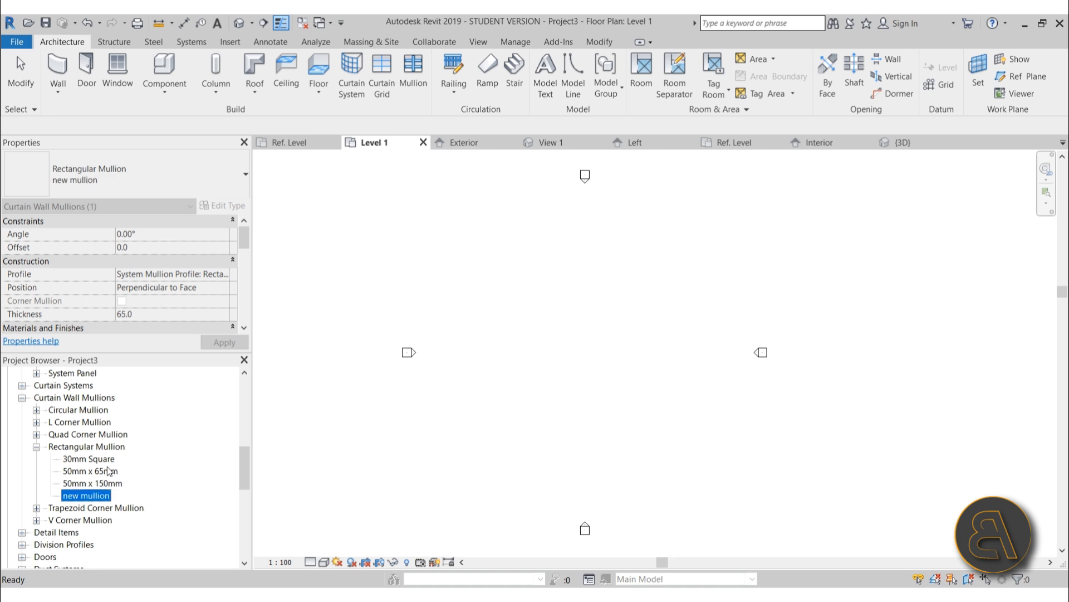
Set the profile of the "new mullion" type to Family1 : Family1 in its type properties
{"action": "right_click", "coordinate": [98, 498]}
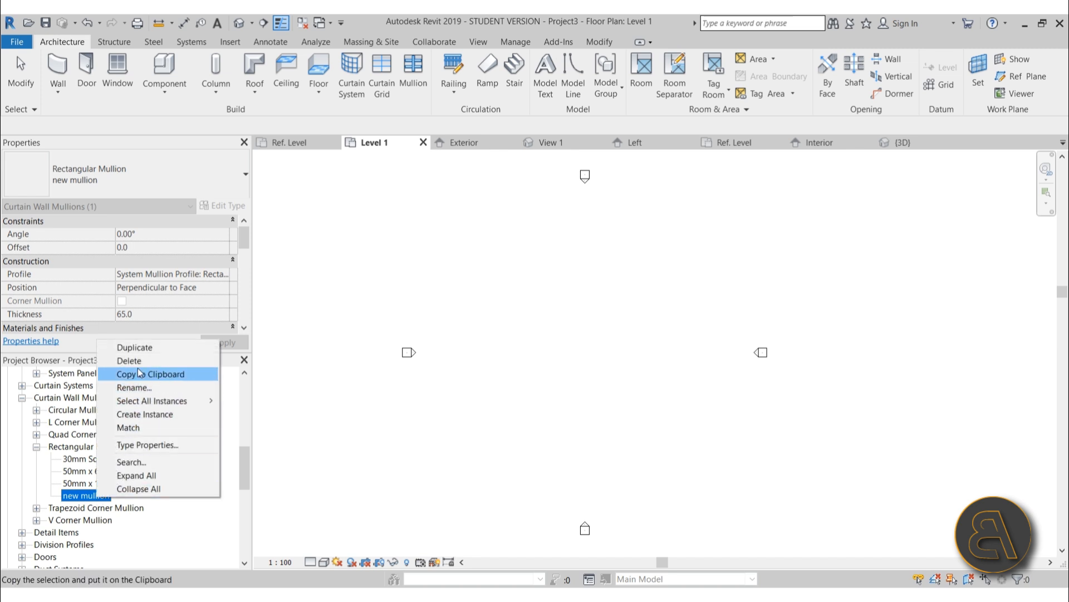
{"action": "double_click", "coordinate": [78, 496]}
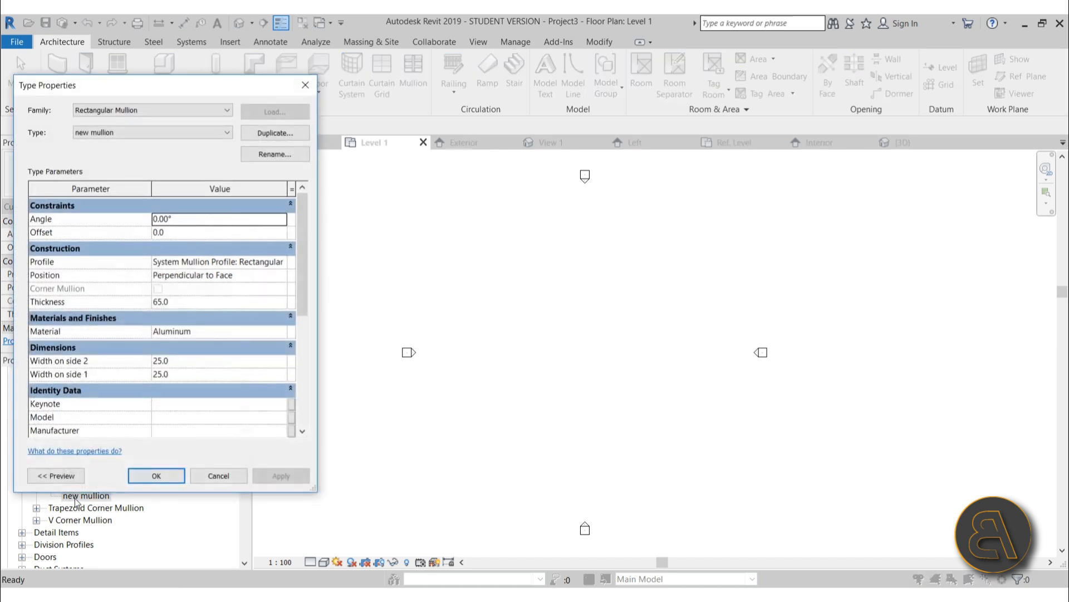
{"action": "left_click_drag", "start_coordinate": [149, 92], "coordinate": [365, 122]}
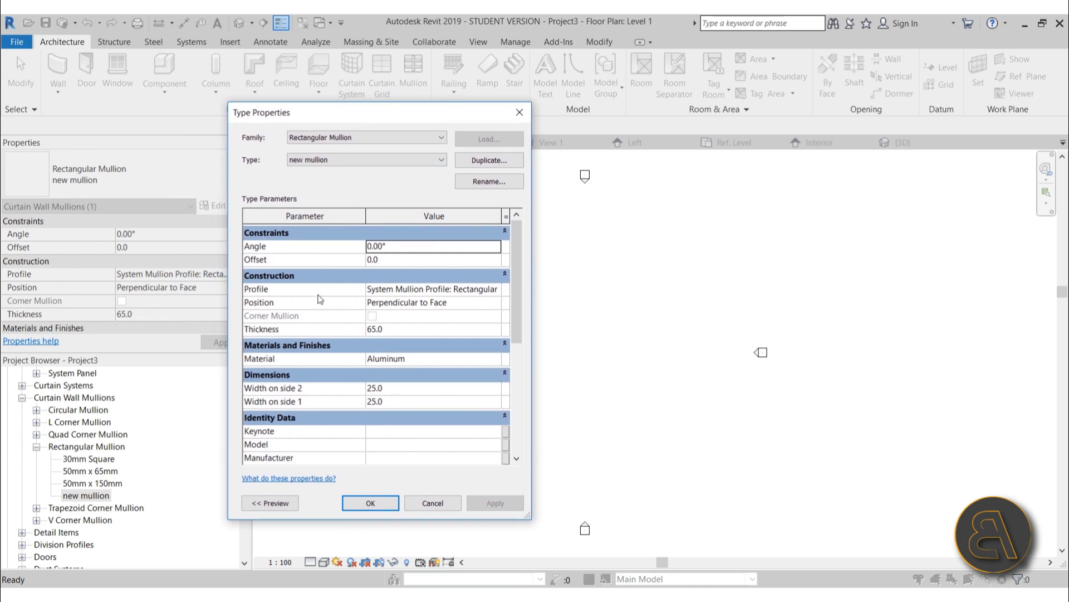
{"action": "left_click", "coordinate": [498, 293]}
{"action": "left_click", "coordinate": [412, 314]}
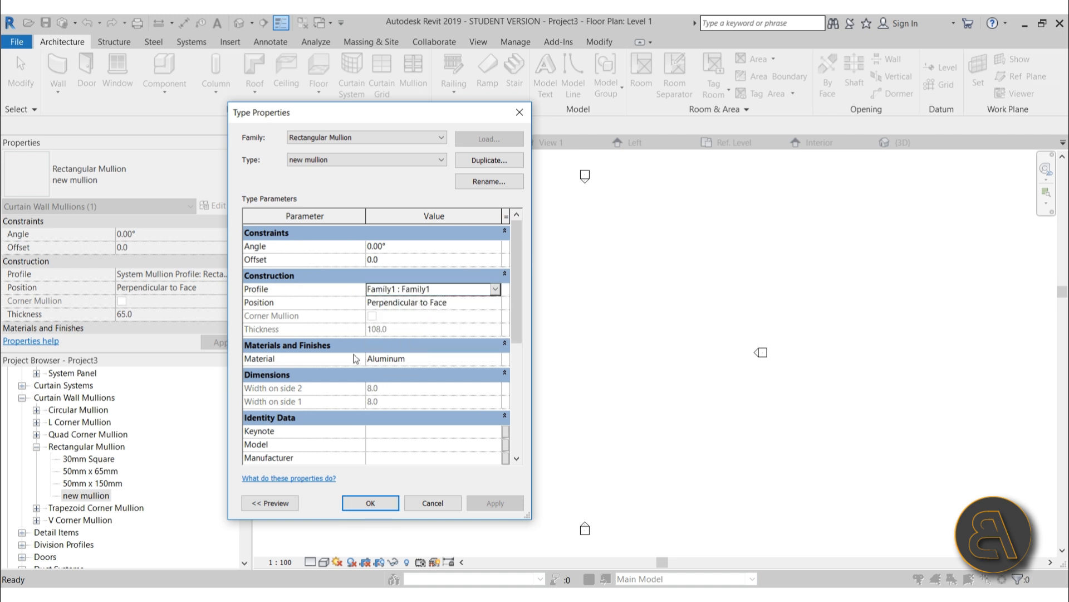
{"action": "left_click", "coordinate": [371, 503]}
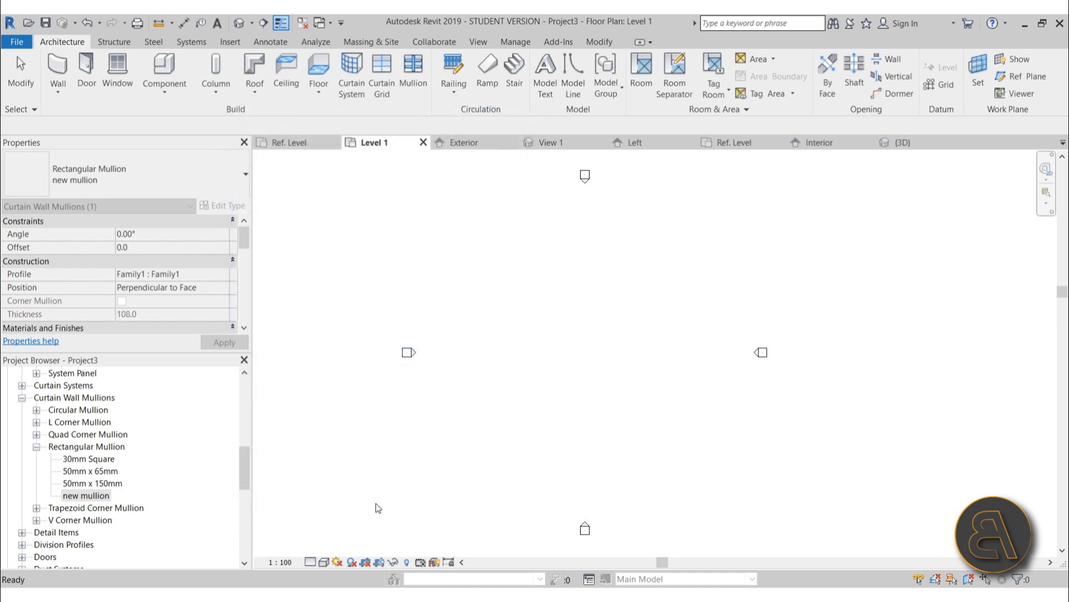
Duplicate the Storefront curtain wall type as "new curtain wall" and set its curtain panel to Family2 : Family2
{"action": "left_click", "coordinate": [57, 73]}
{"action": "left_click", "coordinate": [112, 173]}
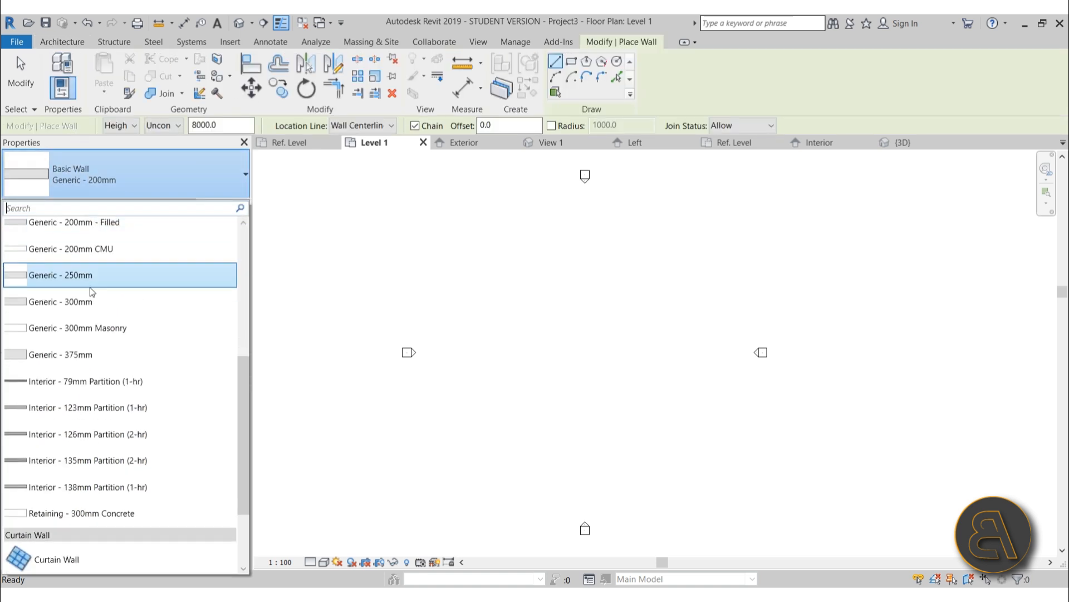
{"action": "scroll", "coordinate": [89, 390], "scroll_direction": "down", "scroll_amount": 3}
{"action": "left_click", "coordinate": [72, 516]}
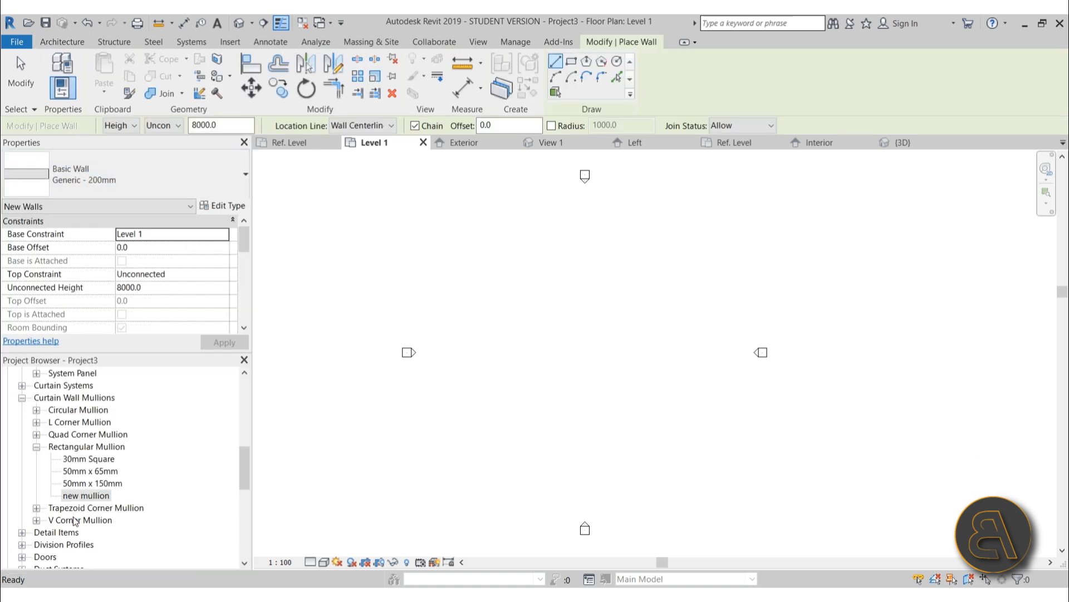
{"action": "left_click", "coordinate": [223, 205]}
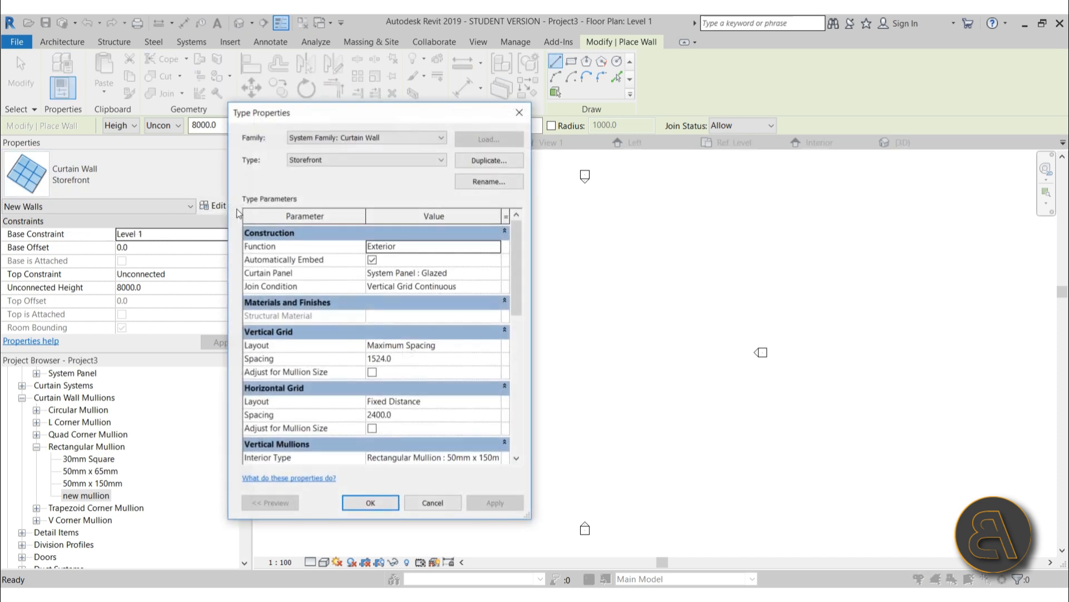
{"action": "left_click", "coordinate": [490, 161]}
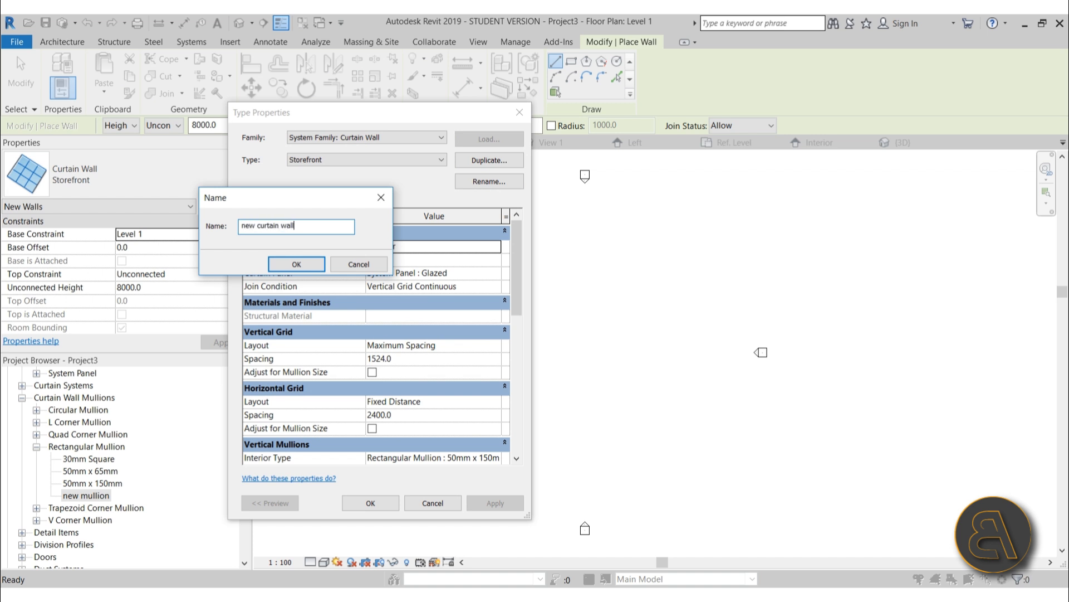
{"action": "key", "text": "Return"}
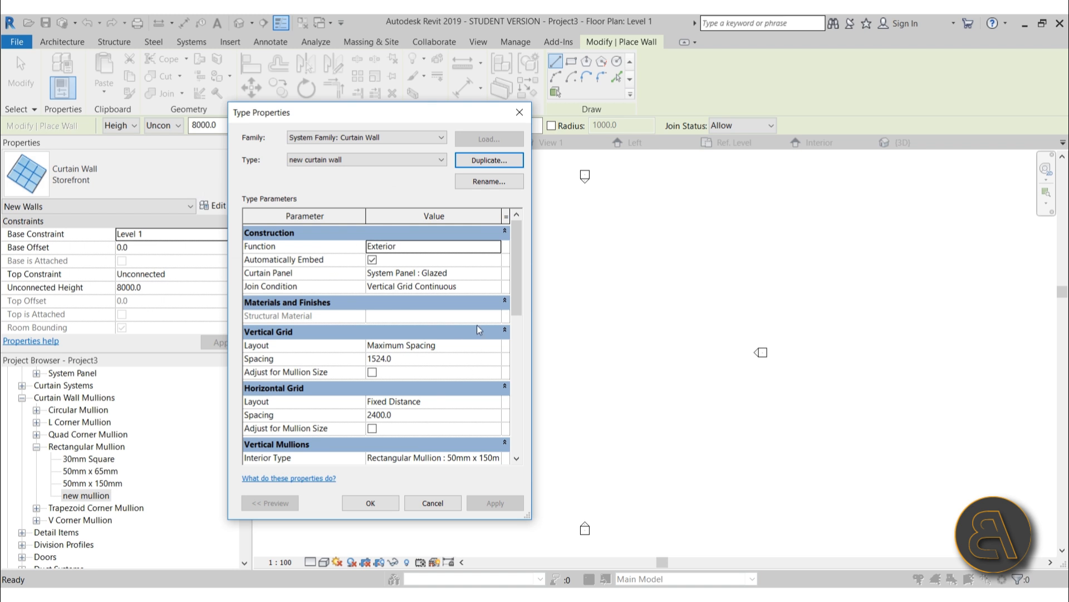
{"action": "left_click", "coordinate": [496, 274]}
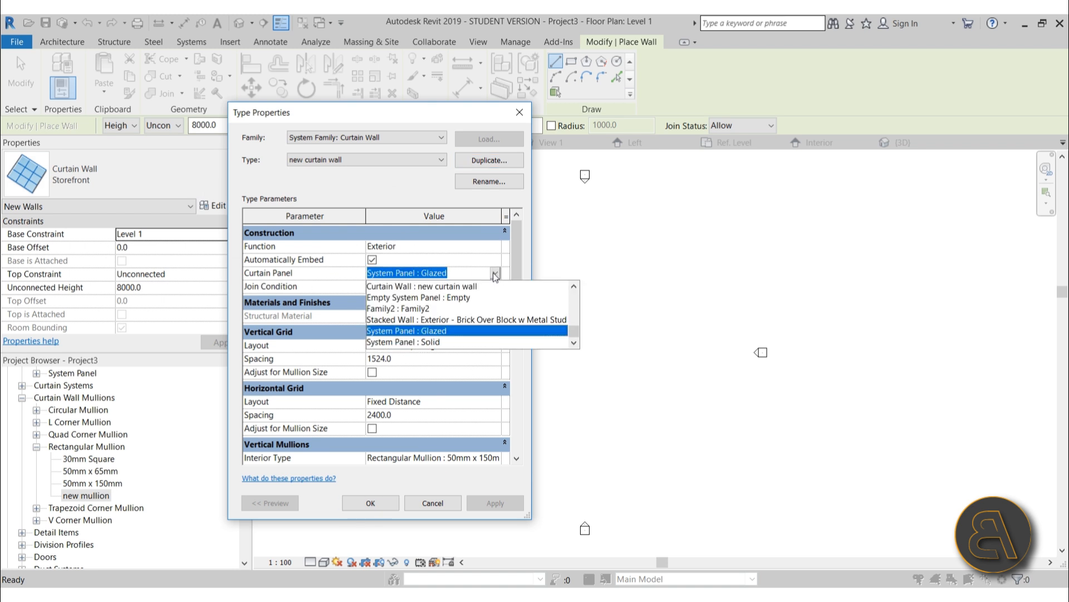
{"action": "left_click", "coordinate": [444, 308]}
Assign Rectangular Mullion : new mullion as the interior type of both the vertical and horizontal mullions in the new curtain wall type
{"action": "scroll", "coordinate": [462, 339], "scroll_direction": "down", "scroll_amount": 4}
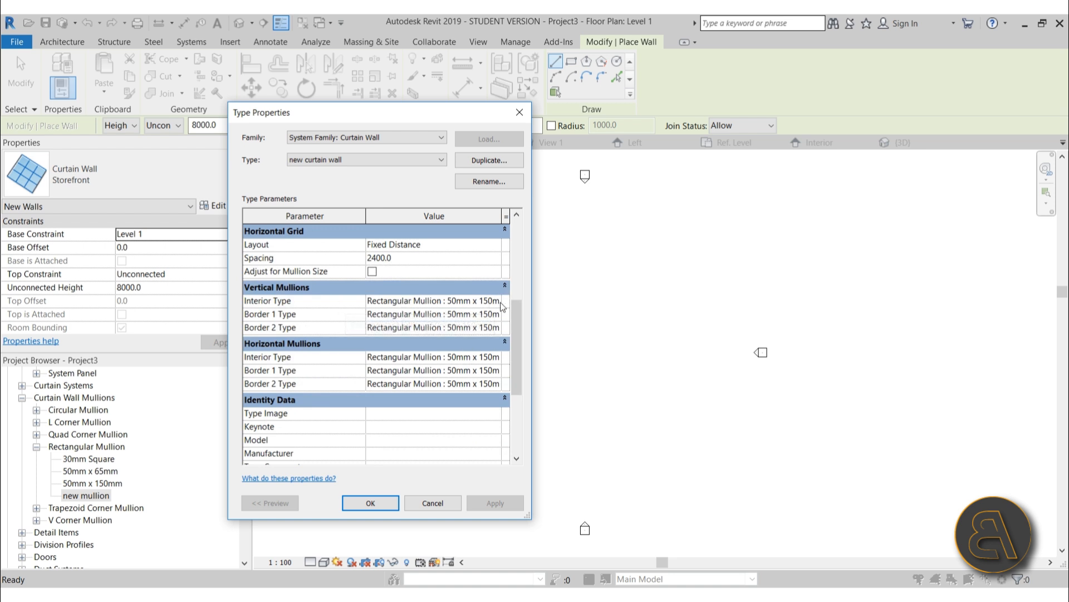
{"action": "left_click", "coordinate": [494, 314]}
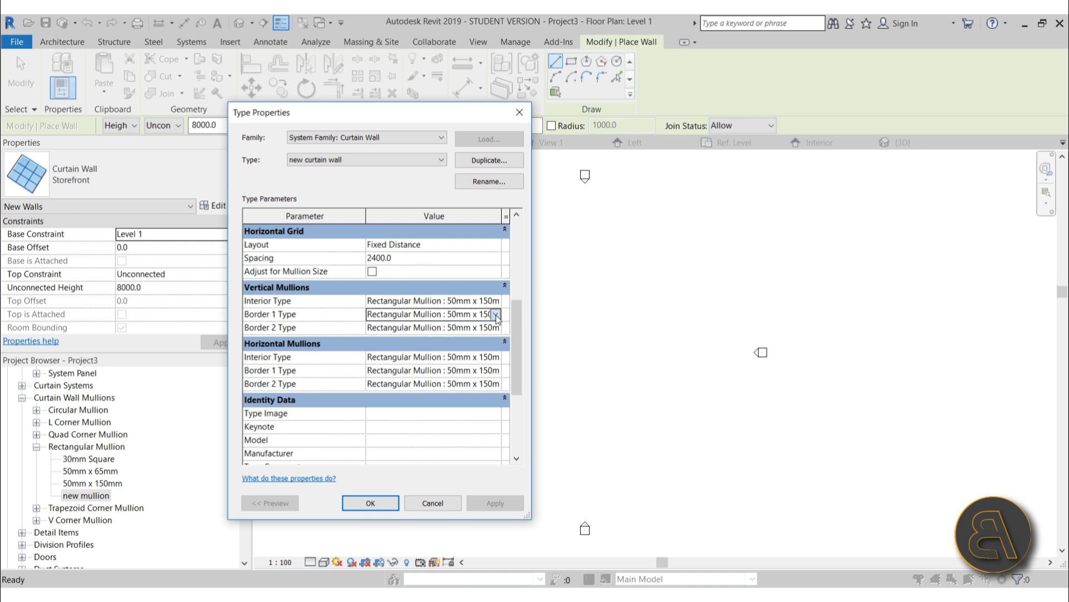
{"action": "left_click", "coordinate": [494, 314]}
{"action": "left_click", "coordinate": [490, 301]}
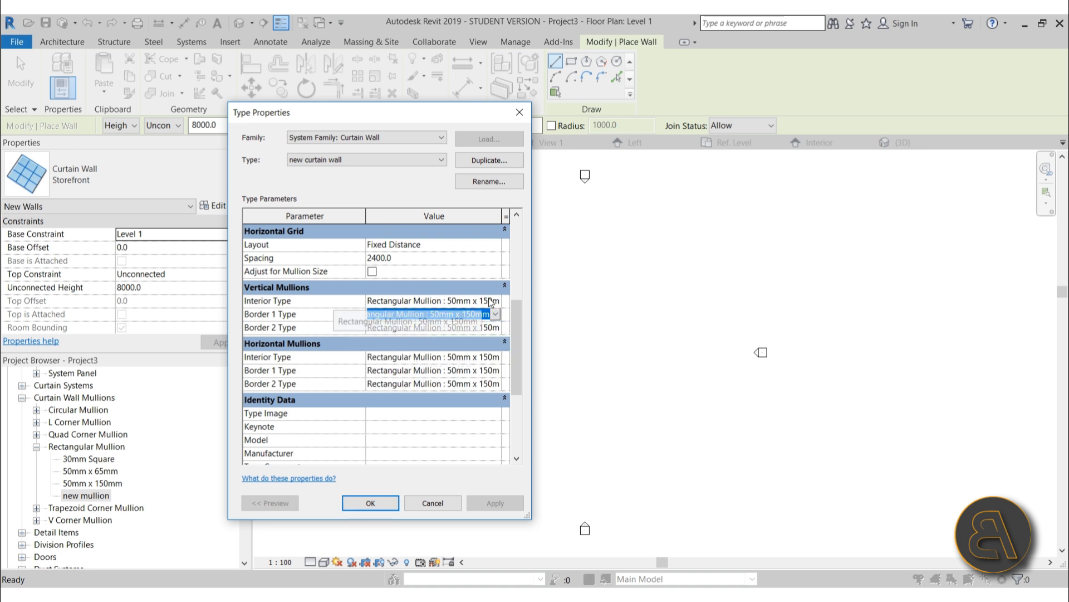
{"action": "left_click", "coordinate": [493, 301]}
{"action": "scroll", "coordinate": [454, 340], "scroll_direction": "down", "scroll_amount": 1}
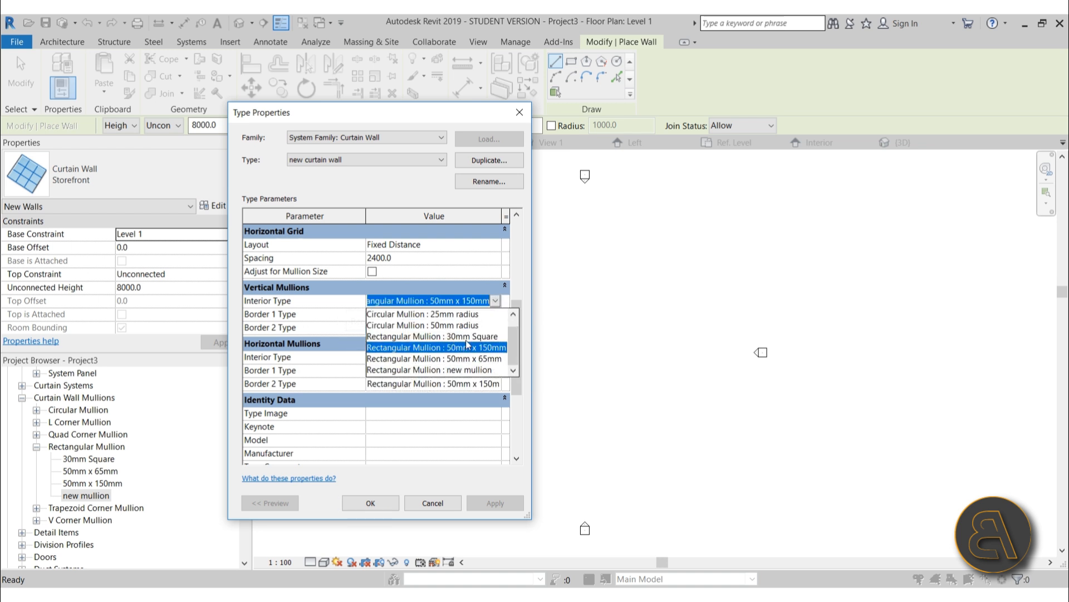
{"action": "left_click", "coordinate": [447, 371]}
{"action": "left_click", "coordinate": [497, 359]}
{"action": "left_click", "coordinate": [495, 357]}
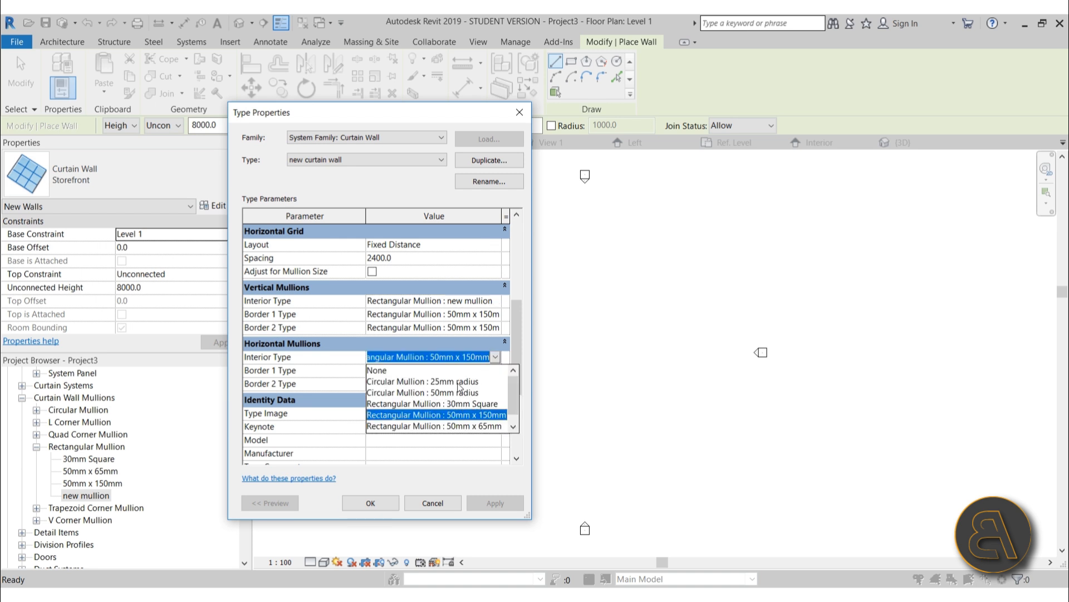
{"action": "scroll", "coordinate": [459, 392], "scroll_direction": "down", "scroll_amount": 1}
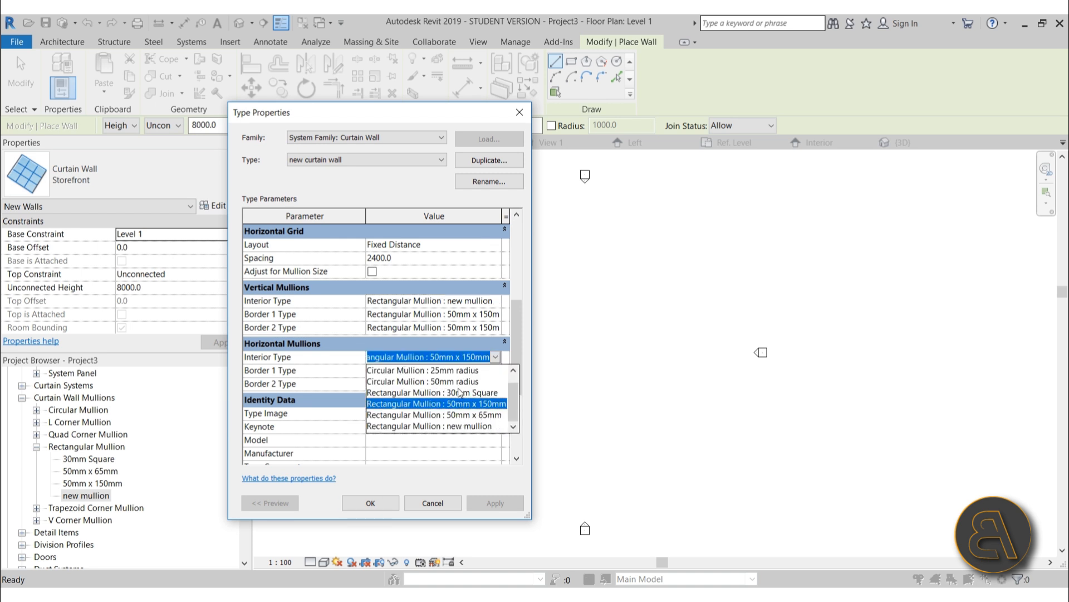
{"action": "left_click", "coordinate": [458, 427]}
{"action": "left_click", "coordinate": [385, 504]}
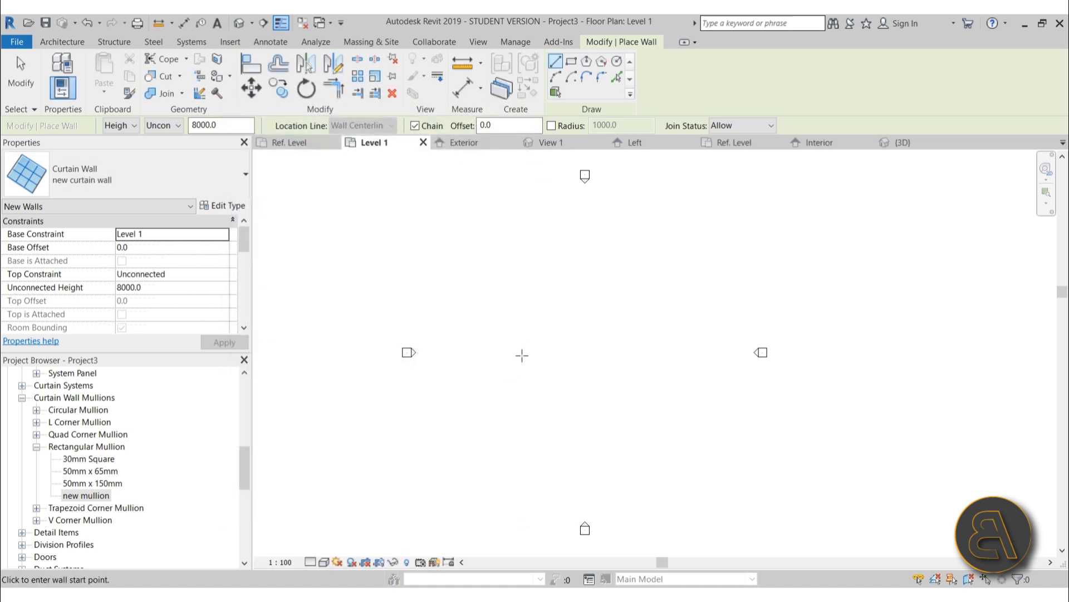
Draw a straight horizontal segment of the new curtain wall between the elevation markers on the Level 1 plan
{"action": "left_click", "coordinate": [534, 350]}
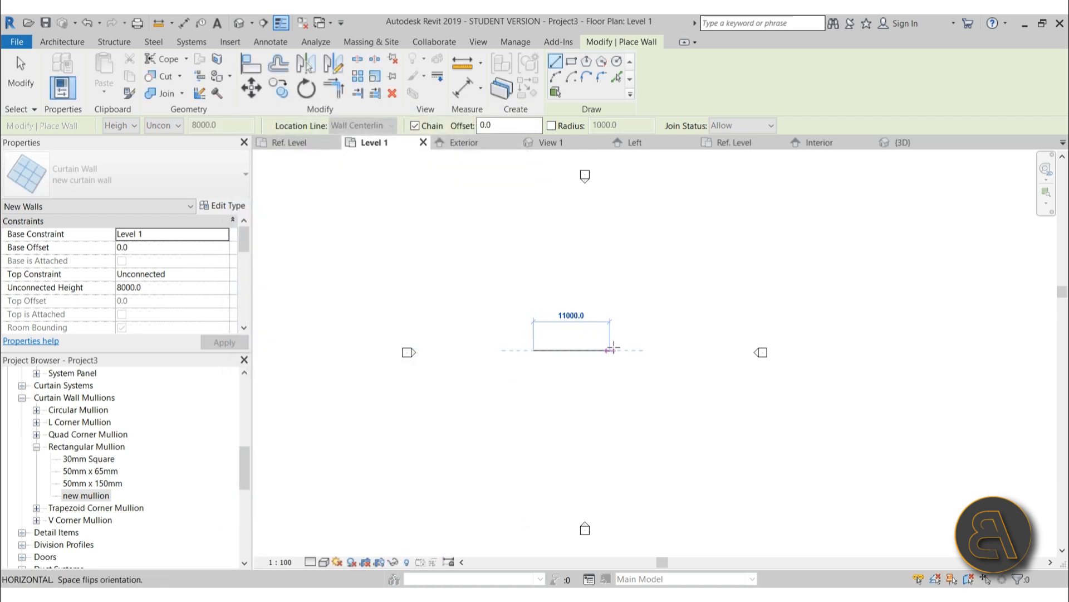
{"action": "left_click", "coordinate": [626, 350]}
{"action": "key", "text": "Escape"}
{"action": "key", "text": "Escape"}
Examine up close in plan how the double glass panels slot into an interior vertical mullion
{"action": "scroll", "coordinate": [582, 343], "scroll_direction": "up", "scroll_amount": 4}
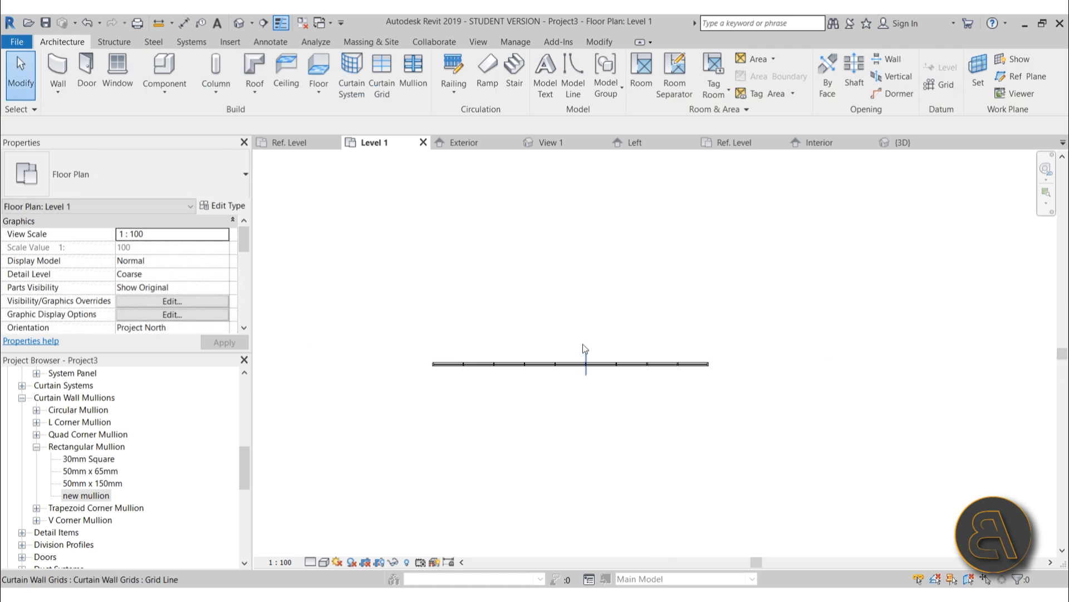
{"action": "scroll", "coordinate": [582, 344], "scroll_direction": "up", "scroll_amount": 5}
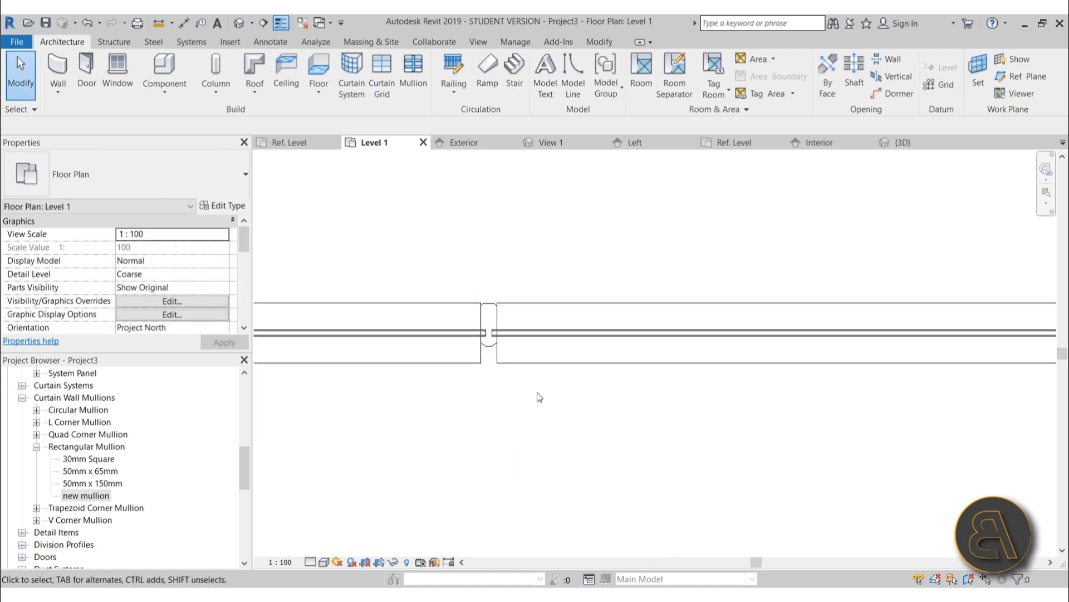
{"action": "scroll", "coordinate": [486, 366], "scroll_direction": "up", "scroll_amount": 4}
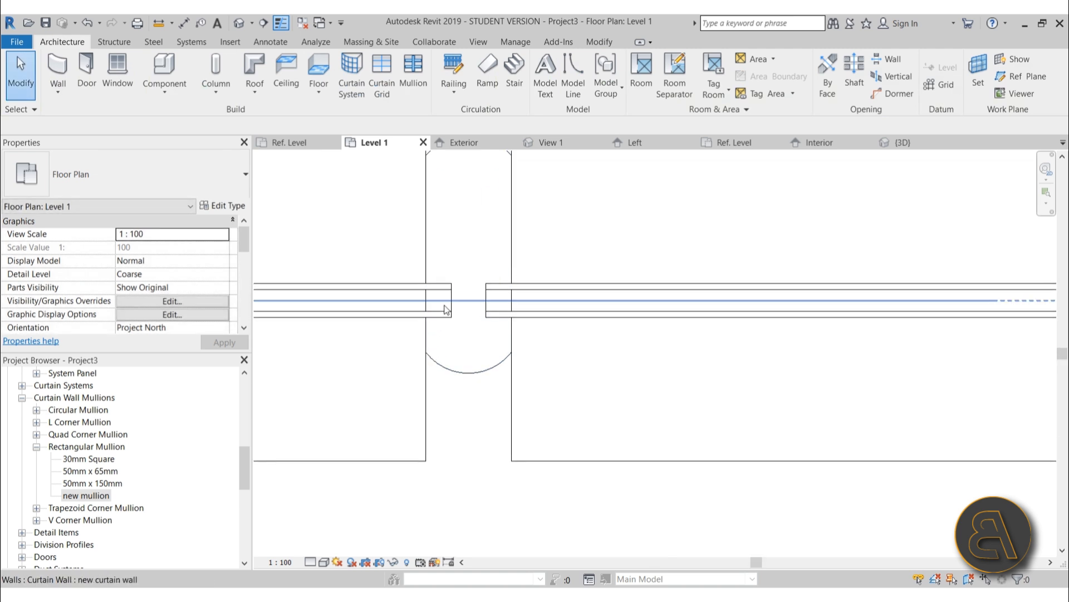
{"action": "left_click", "coordinate": [444, 369]}
{"action": "left_click", "coordinate": [461, 421]}
{"action": "left_click", "coordinate": [399, 316]}
{"action": "scroll", "coordinate": [423, 323], "scroll_direction": "up", "scroll_amount": 2}
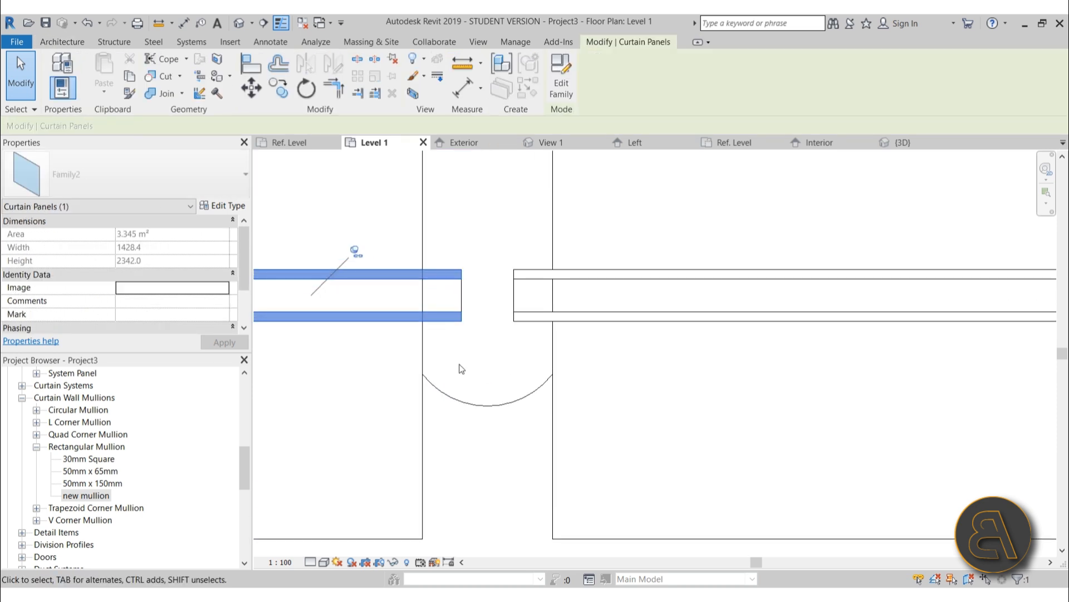
{"action": "scroll", "coordinate": [462, 368], "scroll_direction": "down", "scroll_amount": 2}
{"action": "key", "text": "Escape"}
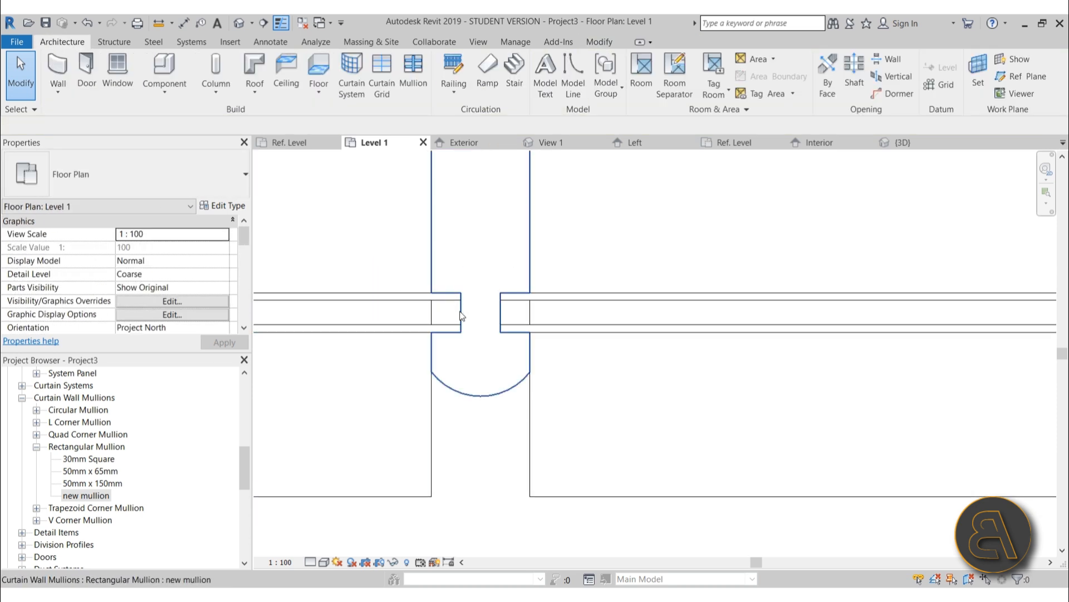
Open the default 3D view and examine a junction of interior vertical and horizontal mullions up close
{"action": "left_click", "coordinate": [239, 23]}
{"action": "scroll", "coordinate": [648, 309], "scroll_direction": "up", "scroll_amount": 8}
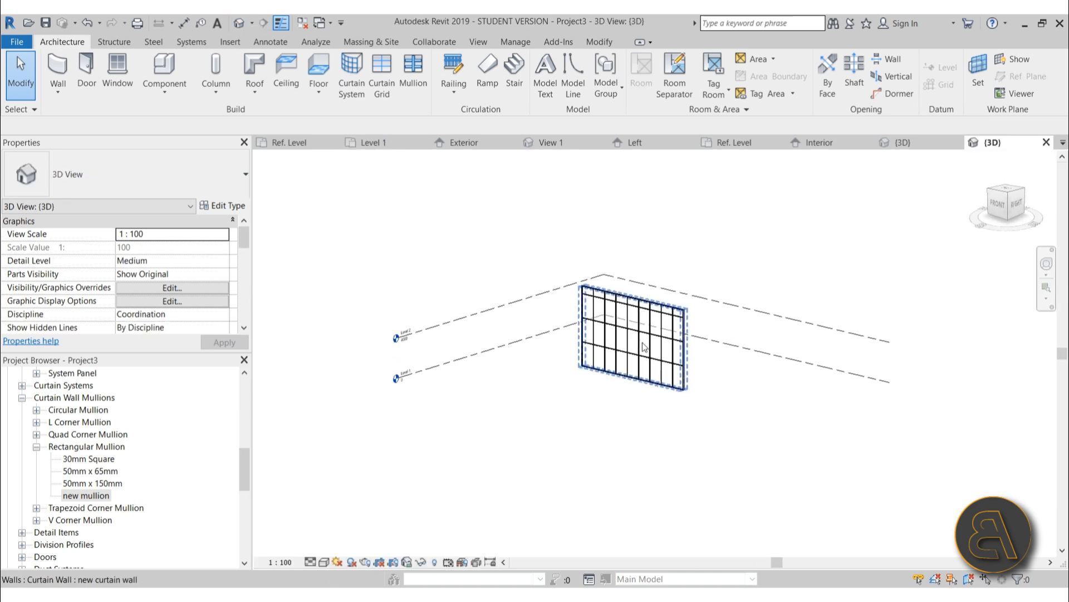
{"action": "scroll", "coordinate": [580, 332], "scroll_direction": "up", "scroll_amount": 6}
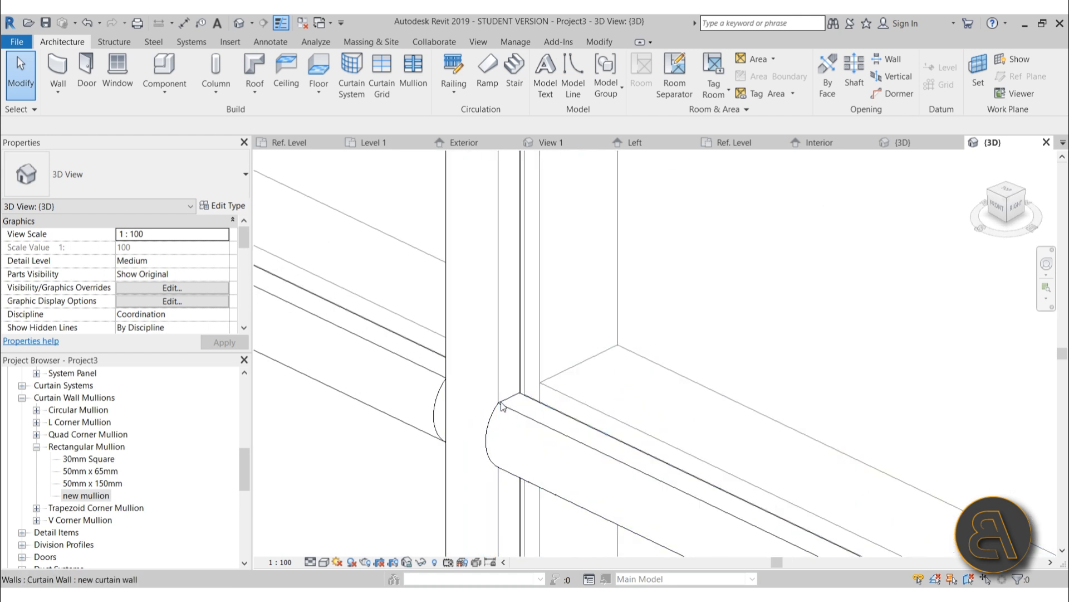
{"action": "scroll", "coordinate": [529, 401], "scroll_direction": "up", "scroll_amount": 3}
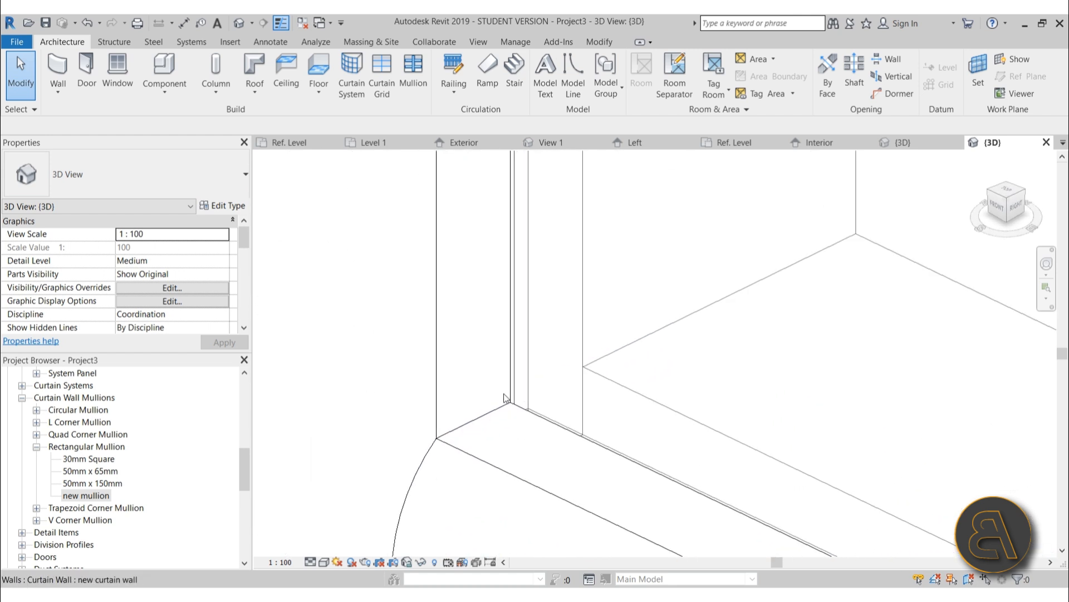
{"action": "scroll", "coordinate": [523, 358], "scroll_direction": "down", "scroll_amount": 8}
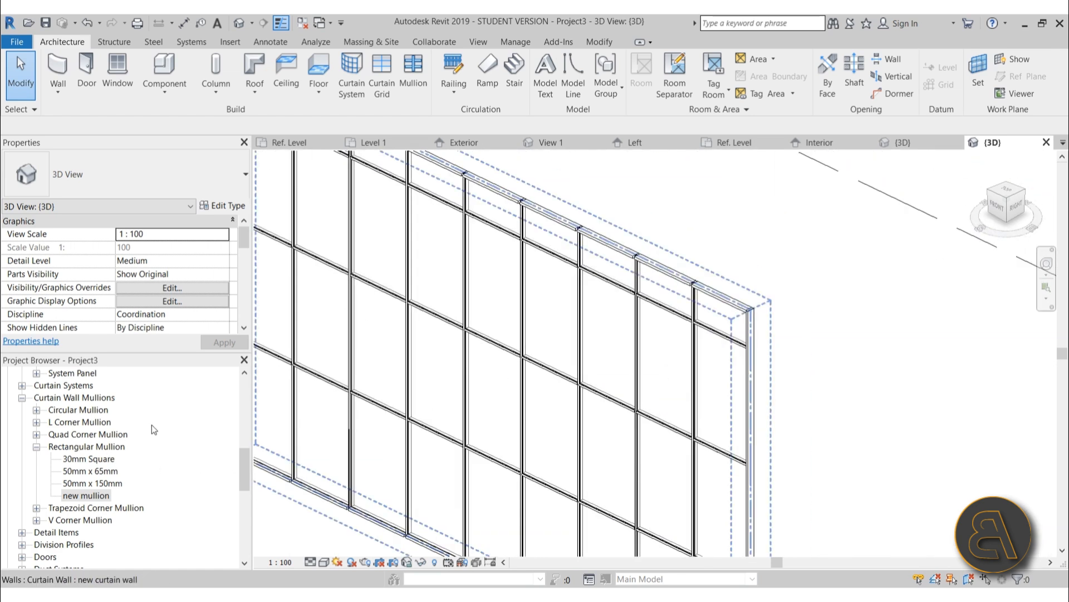
Return to the Level 1 floor plan and examine the mullion profile and glass joints along the curtain wall
{"action": "scroll", "coordinate": [112, 453], "scroll_direction": "up", "scroll_amount": 10}
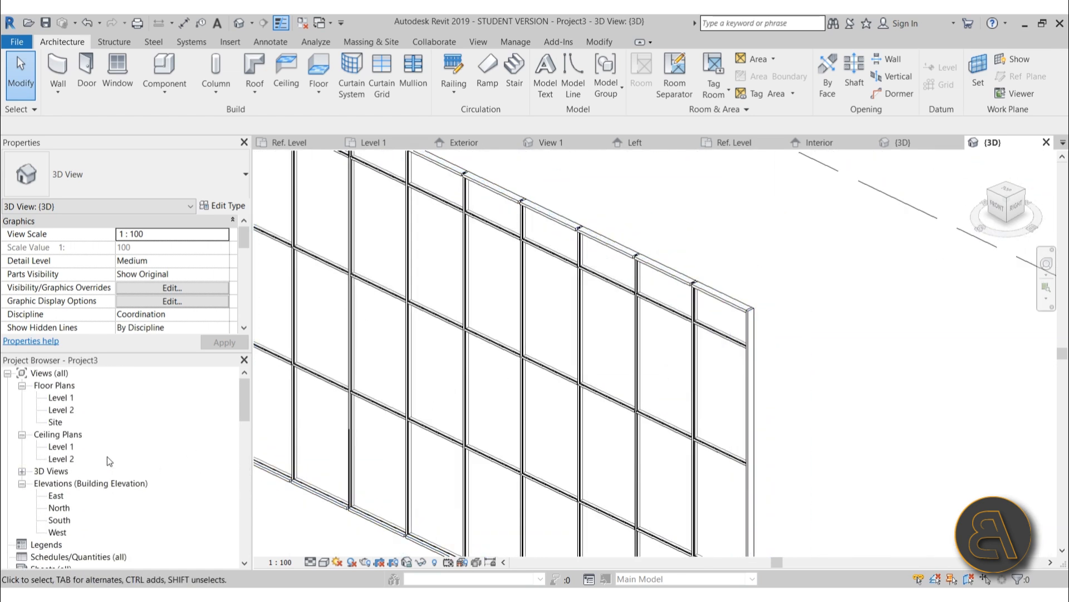
{"action": "double_click", "coordinate": [61, 397]}
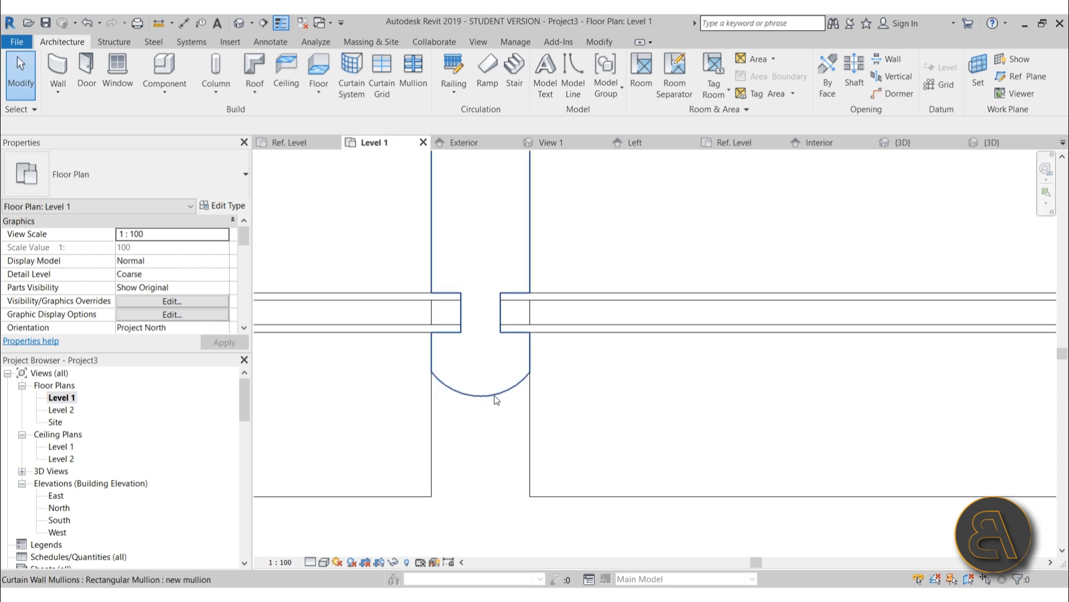
{"action": "scroll", "coordinate": [494, 396], "scroll_direction": "down", "scroll_amount": 16}
{"action": "middle_click_drag", "start_coordinate": [549, 497], "coordinate": [774, 464]}
{"action": "scroll", "coordinate": [775, 464], "scroll_direction": "down", "scroll_amount": 2}
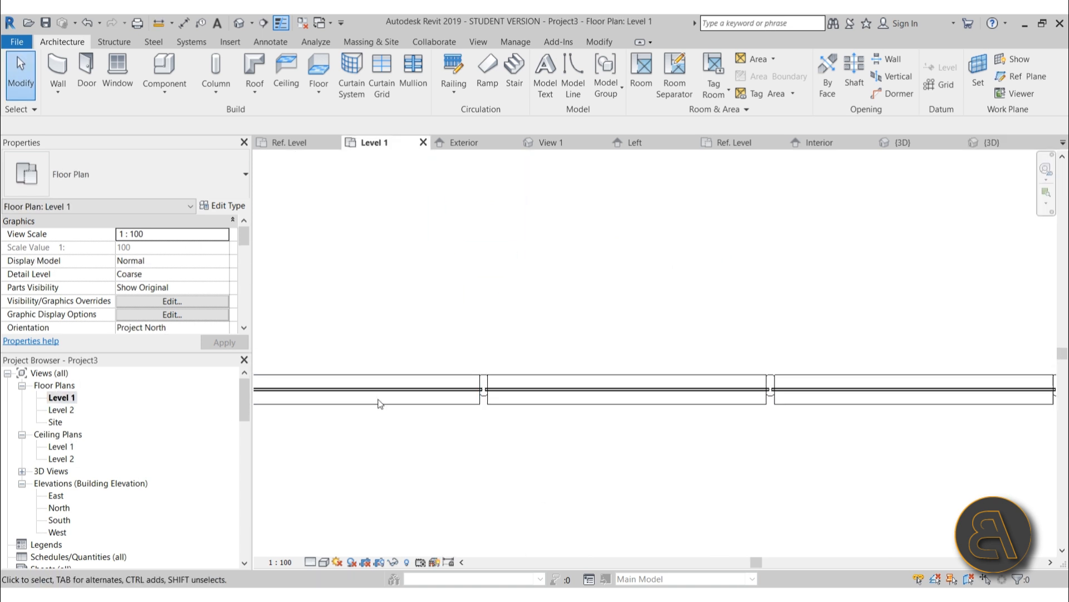
{"action": "scroll", "coordinate": [379, 403], "scroll_direction": "up", "scroll_amount": 3}
{"action": "scroll", "coordinate": [641, 415], "scroll_direction": "up", "scroll_amount": 3}
{"action": "scroll", "coordinate": [490, 359], "scroll_direction": "up", "scroll_amount": 2}
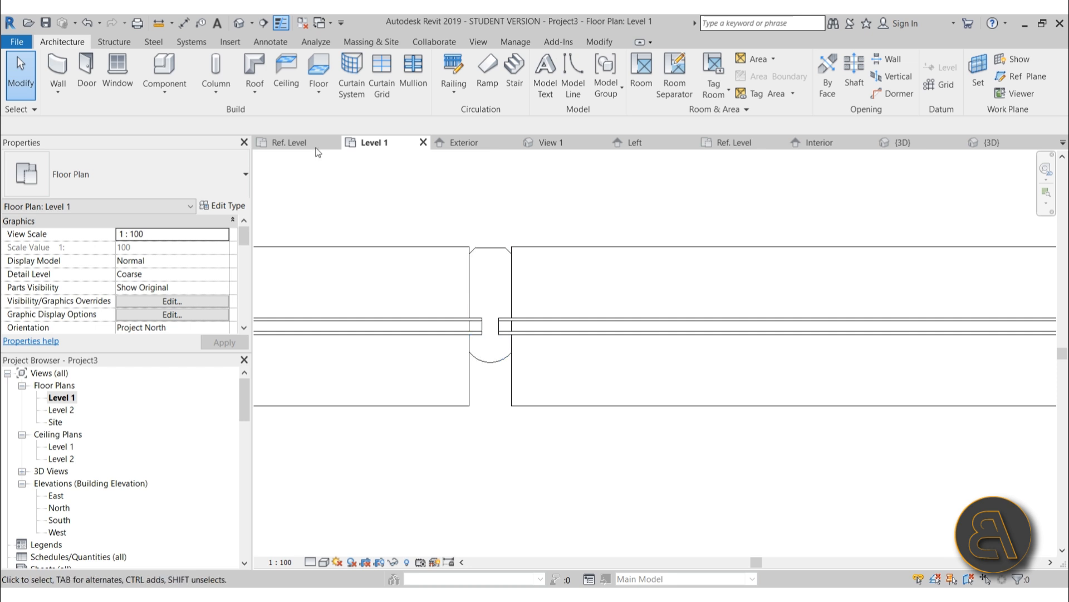
Return to the 3D view and inspect an interior vertical mullion where it meets the wall's bottom border mullion
{"action": "left_click", "coordinate": [239, 22]}
{"action": "scroll", "coordinate": [567, 321], "scroll_direction": "down", "scroll_amount": 4}
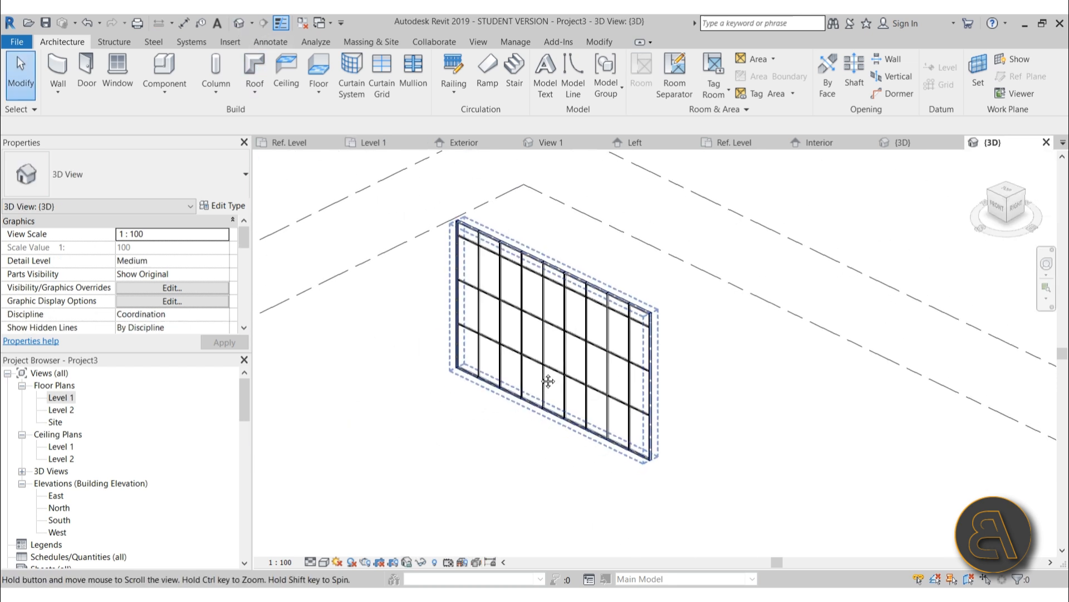
{"action": "scroll", "coordinate": [418, 346], "scroll_direction": "up", "scroll_amount": 5}
{"action": "scroll", "coordinate": [449, 361], "scroll_direction": "up", "scroll_amount": 2}
{"action": "scroll", "coordinate": [449, 361], "scroll_direction": "up", "scroll_amount": 3}
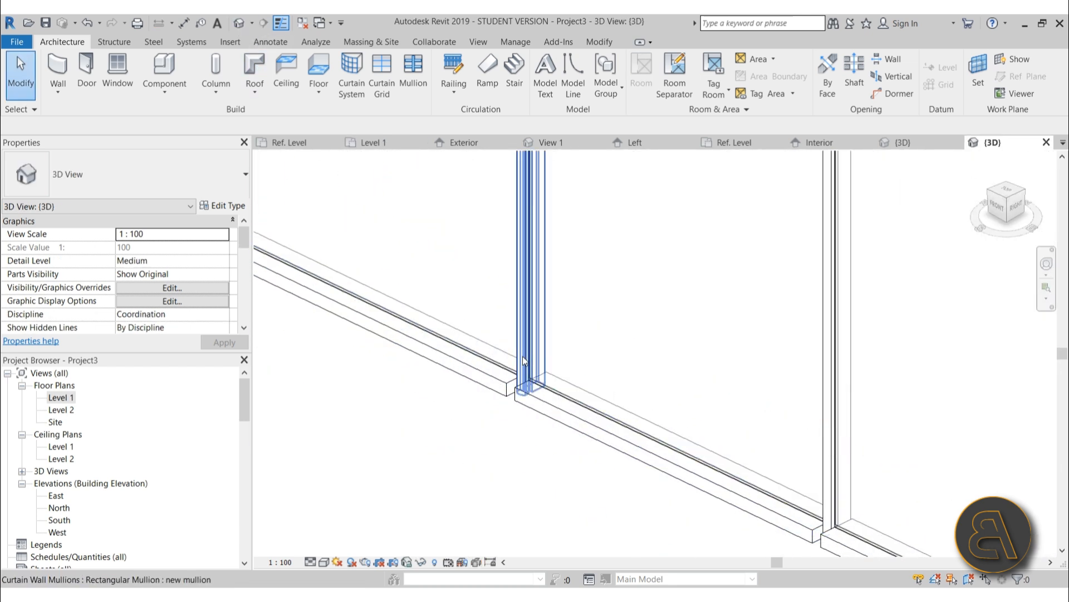
{"action": "left_click", "coordinate": [530, 372]}
{"action": "scroll", "coordinate": [573, 382], "scroll_direction": "down", "scroll_amount": 4}
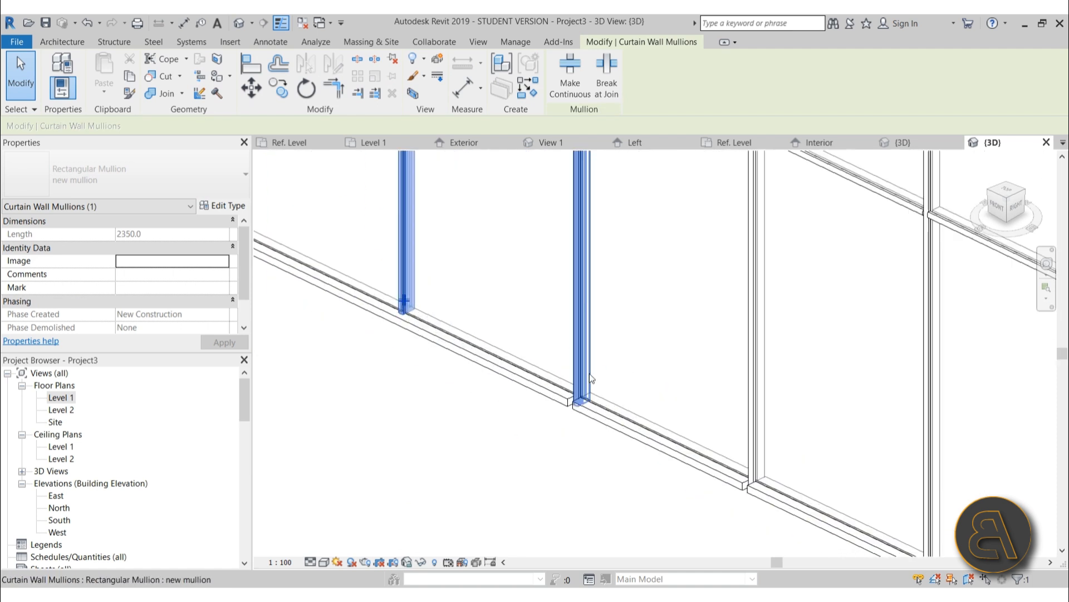
Toggle the bottom joins of the first interior vertical mullions so the bottom border mullion runs continuous beneath them
{"action": "left_click", "coordinate": [575, 355]}
{"action": "key", "text": "Escape"}
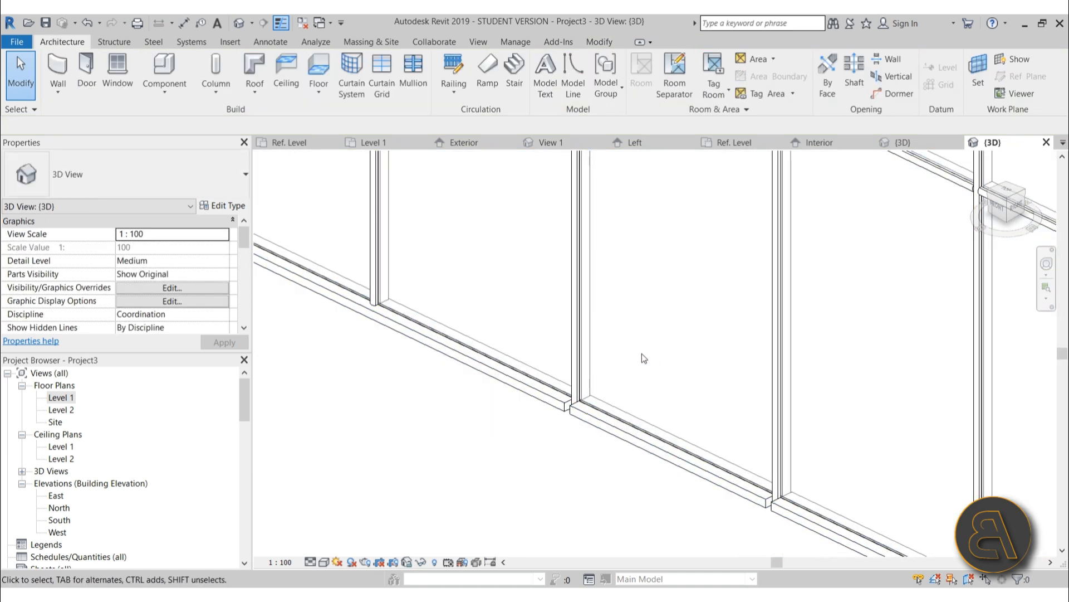
{"action": "left_click", "coordinate": [578, 353]}
{"action": "left_click", "coordinate": [582, 391]}
{"action": "scroll", "coordinate": [673, 390], "scroll_direction": "down", "scroll_amount": 3}
{"action": "middle_click_drag", "start_coordinate": [673, 389], "coordinate": [465, 296]}
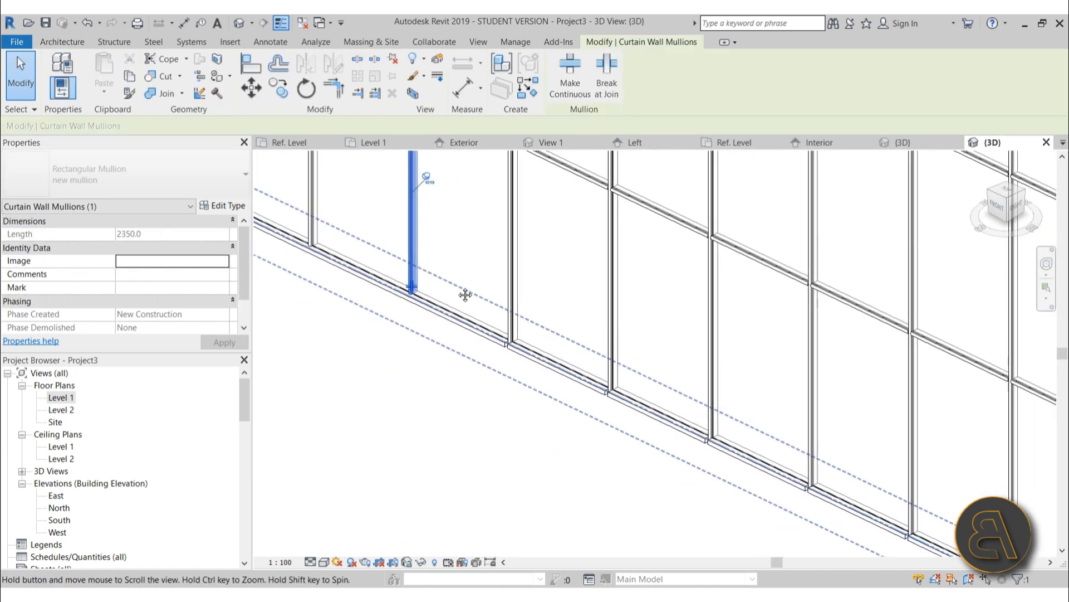
{"action": "scroll", "coordinate": [516, 316], "scroll_direction": "up", "scroll_amount": 2}
Toggle the bottom joins of the next four interior vertical mullions so the 50mm x 150mm border mullion runs through
{"action": "left_click", "coordinate": [516, 314]}
{"action": "key", "text": "Escape"}
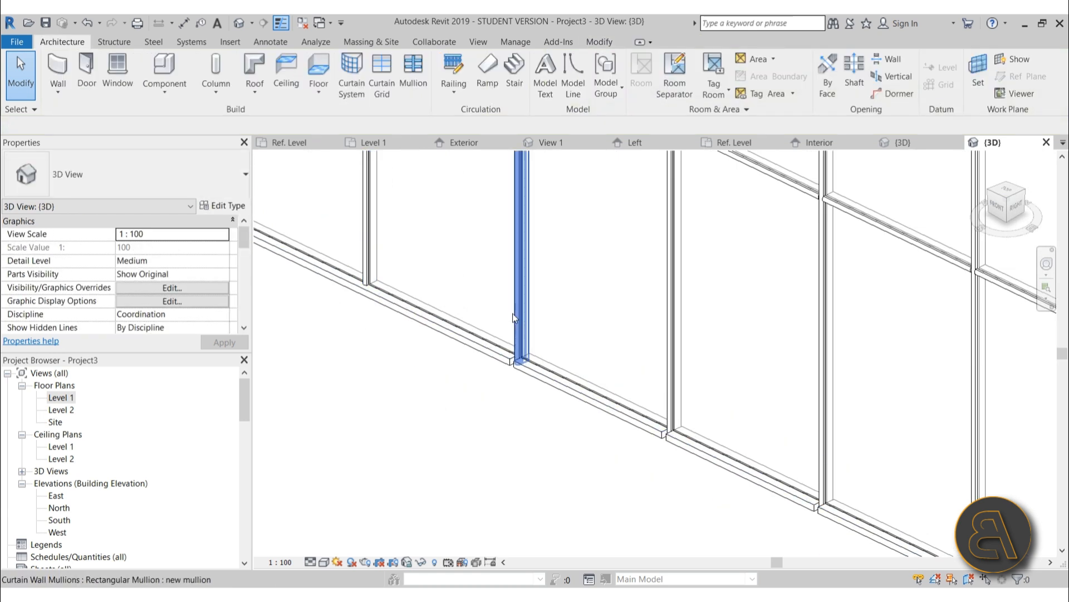
{"action": "left_click", "coordinate": [513, 313]}
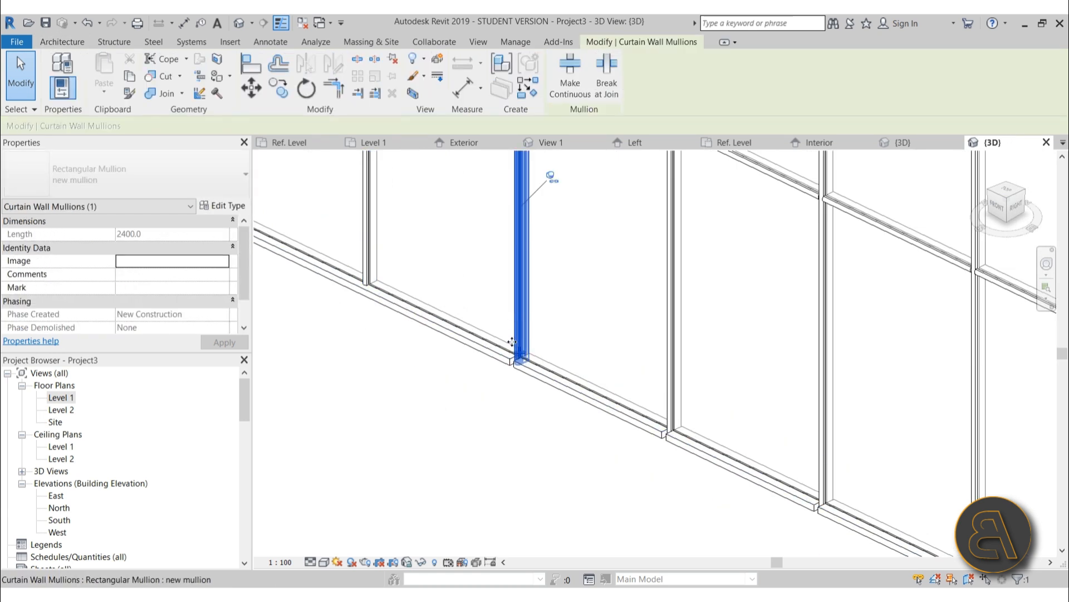
{"action": "left_click", "coordinate": [671, 384]}
{"action": "middle_click_drag", "start_coordinate": [781, 432], "coordinate": [437, 281]}
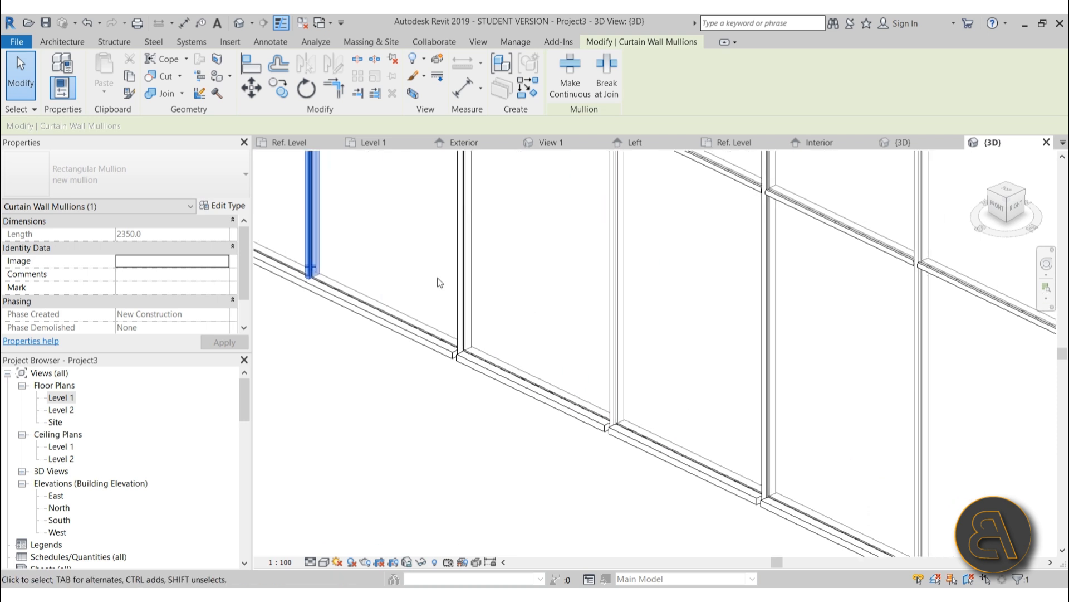
{"action": "left_click", "coordinate": [463, 323]}
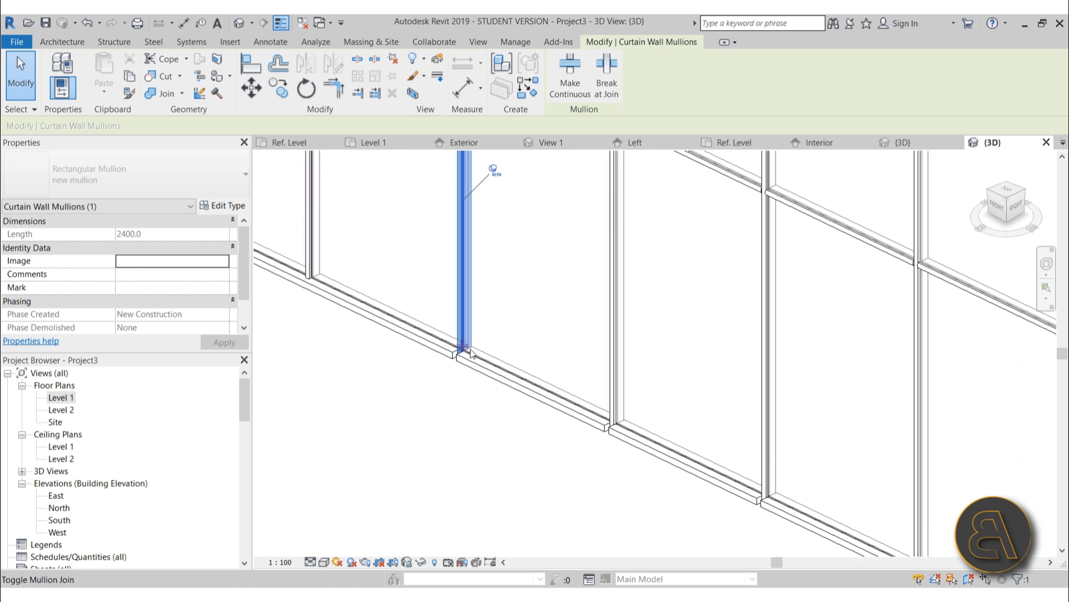
{"action": "left_click", "coordinate": [619, 415]}
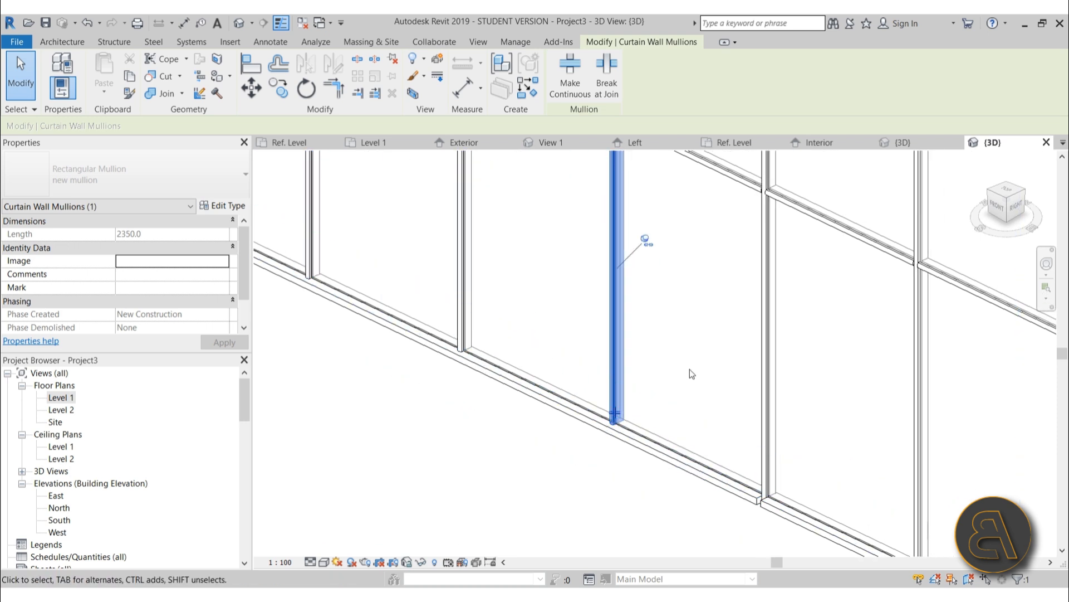
Toggle the bottom joins of the remaining vertical mullions so the bottom border stays continuous up to the wall's end mullion
{"action": "middle_click_drag", "start_coordinate": [693, 373], "coordinate": [478, 298]}
{"action": "scroll", "coordinate": [477, 298], "scroll_direction": "down", "scroll_amount": 2}
{"action": "left_click", "coordinate": [514, 326]}
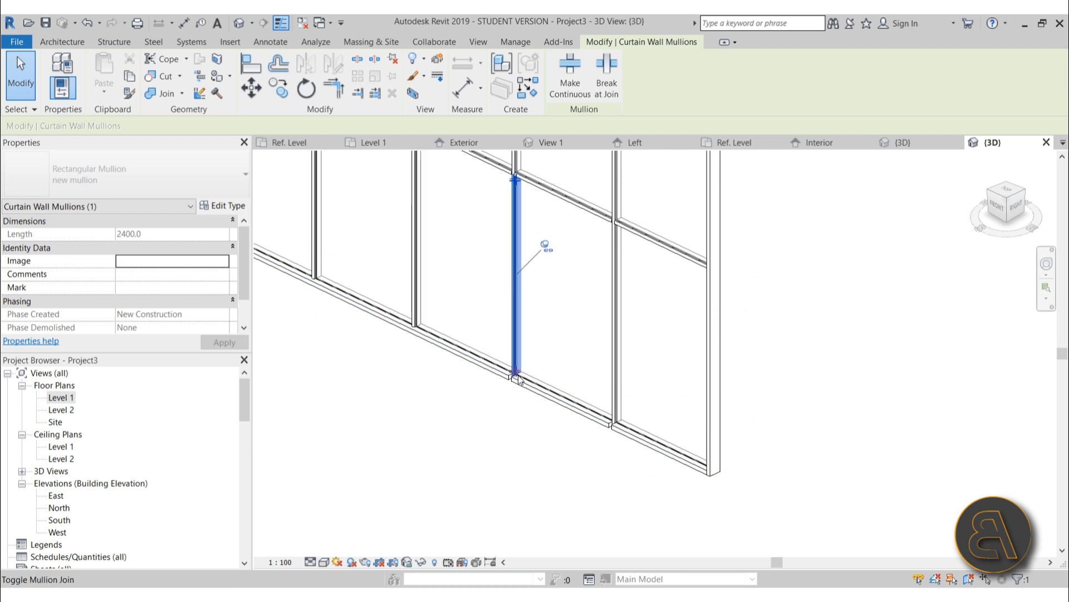
{"action": "left_click", "coordinate": [613, 379]}
{"action": "left_click", "coordinate": [598, 359]}
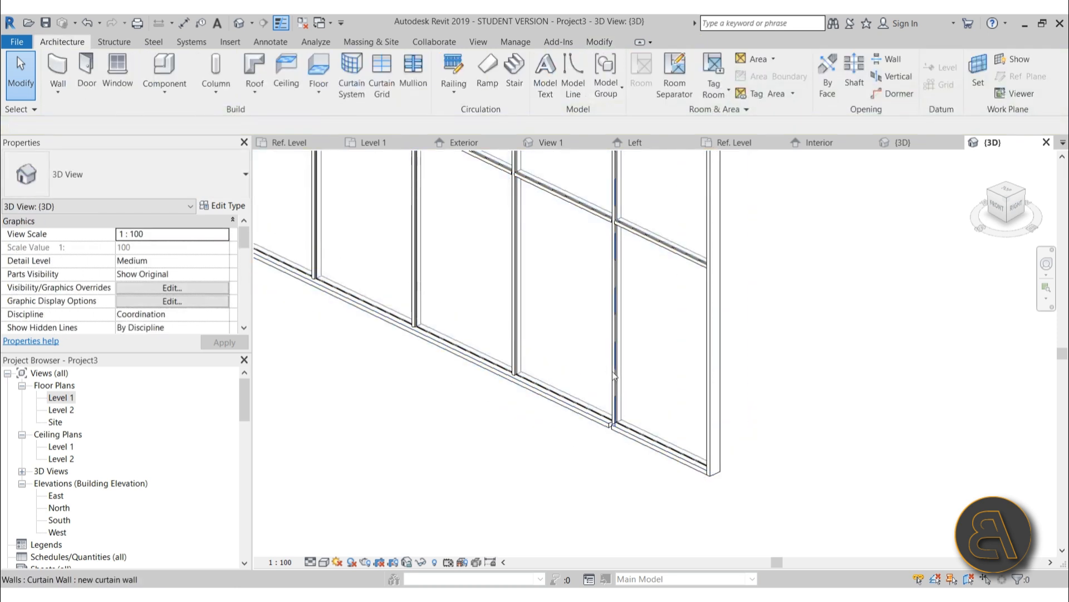
{"action": "left_click", "coordinate": [614, 374]}
{"action": "key", "text": "Escape"}
{"action": "key", "text": "Tab"}
{"action": "key", "text": "Tab"}
{"action": "left_click", "coordinate": [611, 368]}
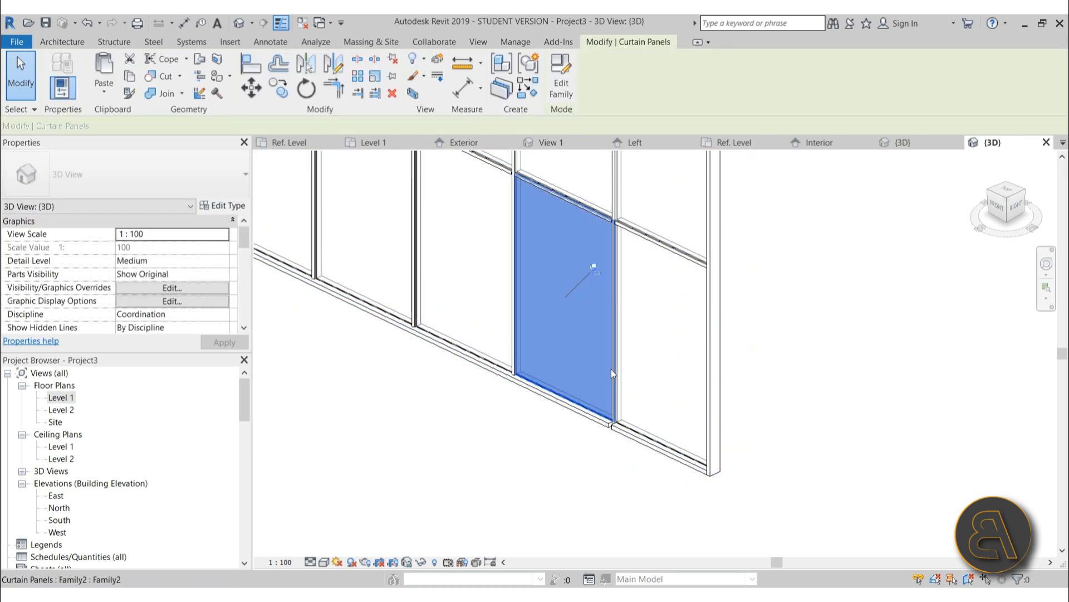
{"action": "left_click", "coordinate": [636, 370]}
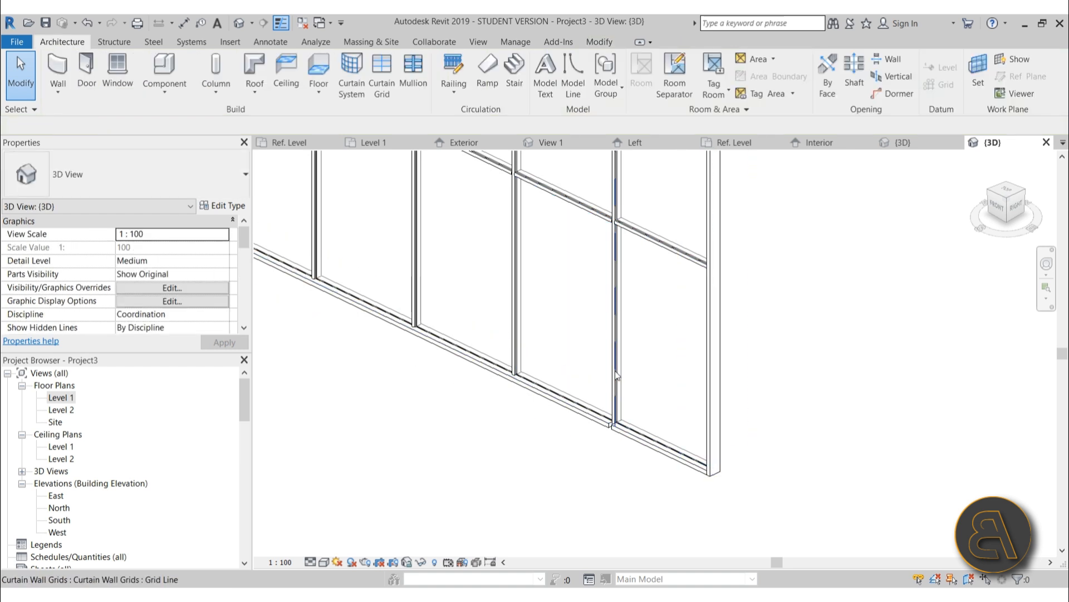
{"action": "left_click", "coordinate": [615, 370]}
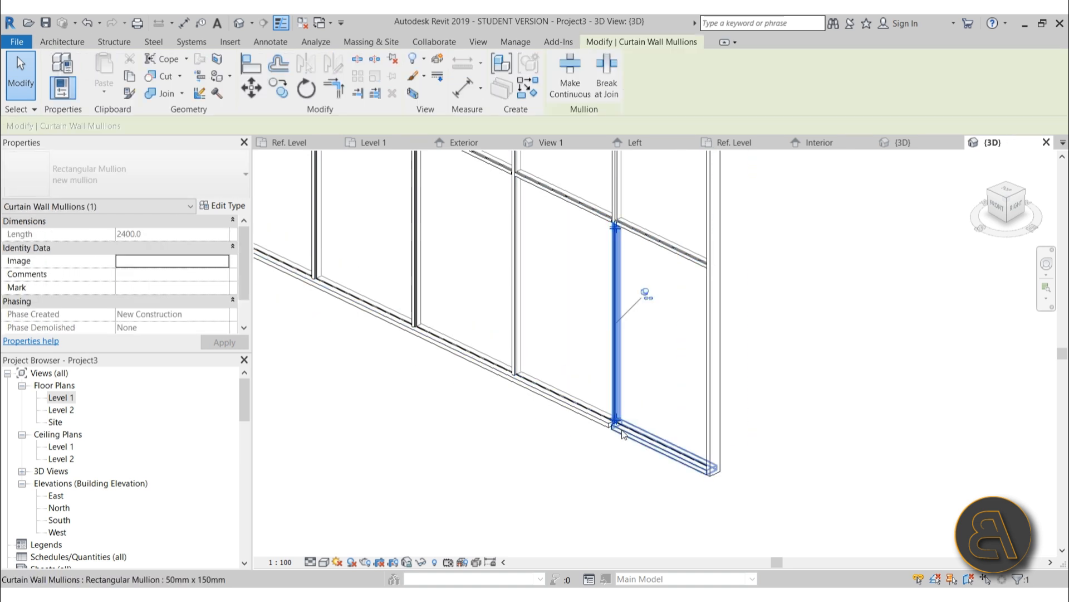
{"action": "left_click", "coordinate": [516, 459]}
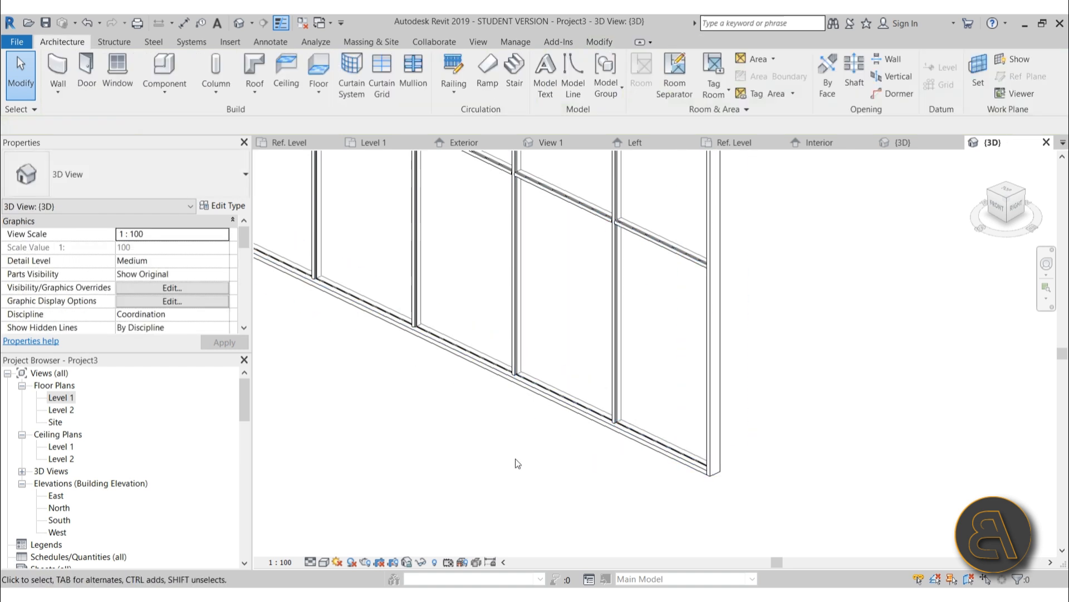
Examine an interior mullion's glass joint in the Level 1 floor plan, and view its profile family's Ref. Level
{"action": "double_click", "coordinate": [58, 397]}
{"action": "scroll", "coordinate": [508, 418], "scroll_direction": "down", "scroll_amount": 5}
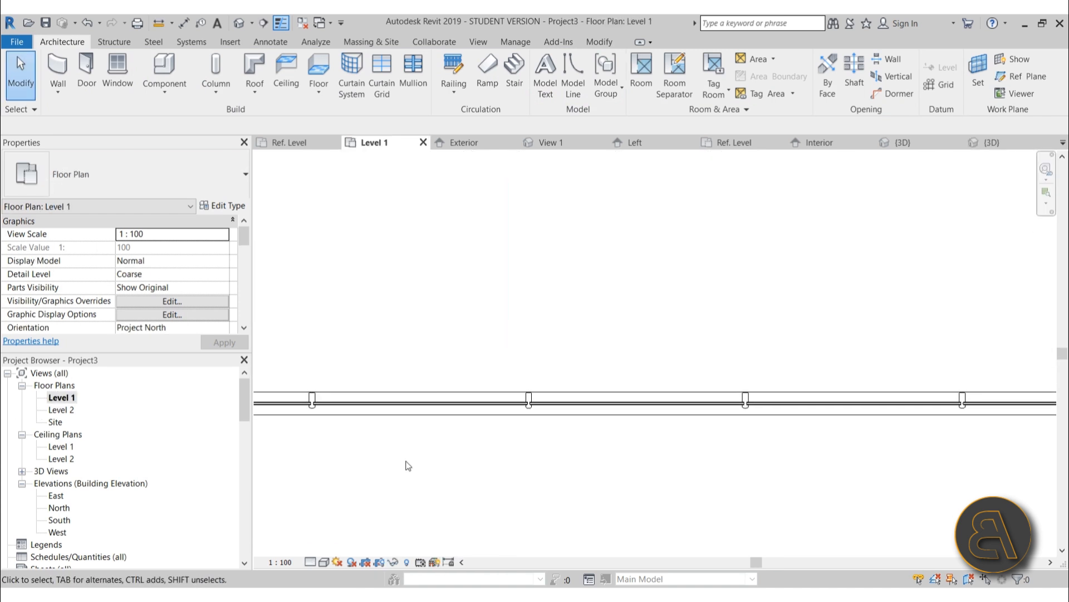
{"action": "scroll", "coordinate": [659, 411], "scroll_direction": "up", "scroll_amount": 6}
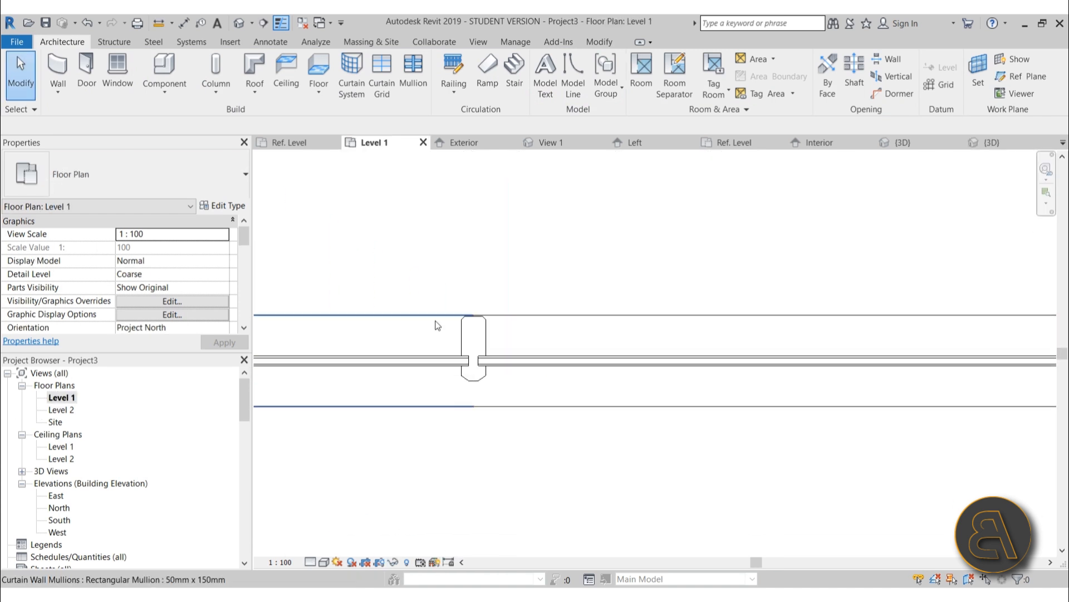
{"action": "scroll", "coordinate": [485, 342], "scroll_direction": "up", "scroll_amount": 3}
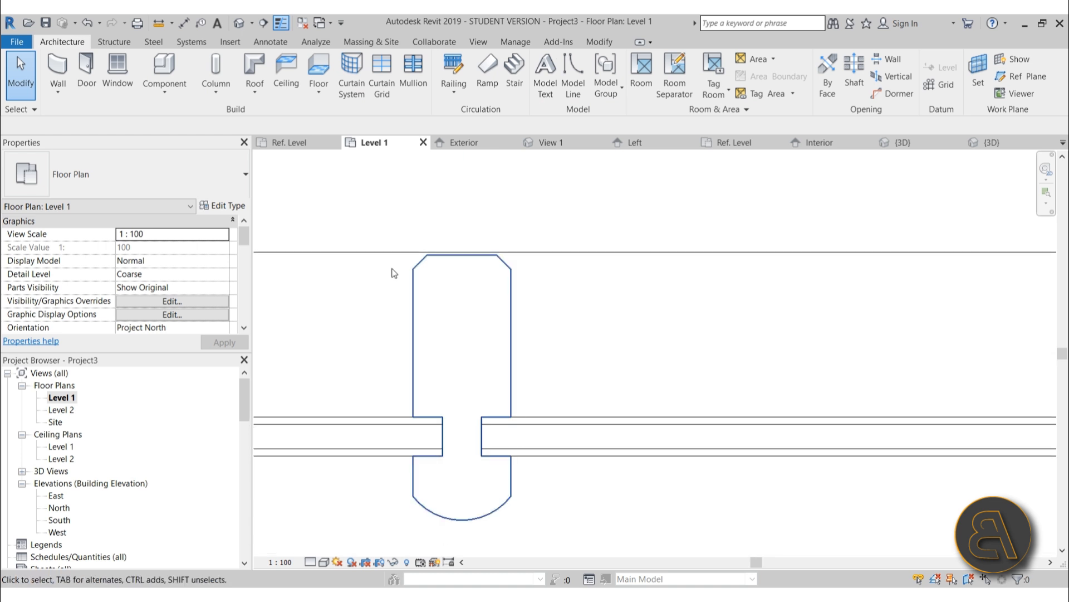
{"action": "left_click", "coordinate": [445, 142]}
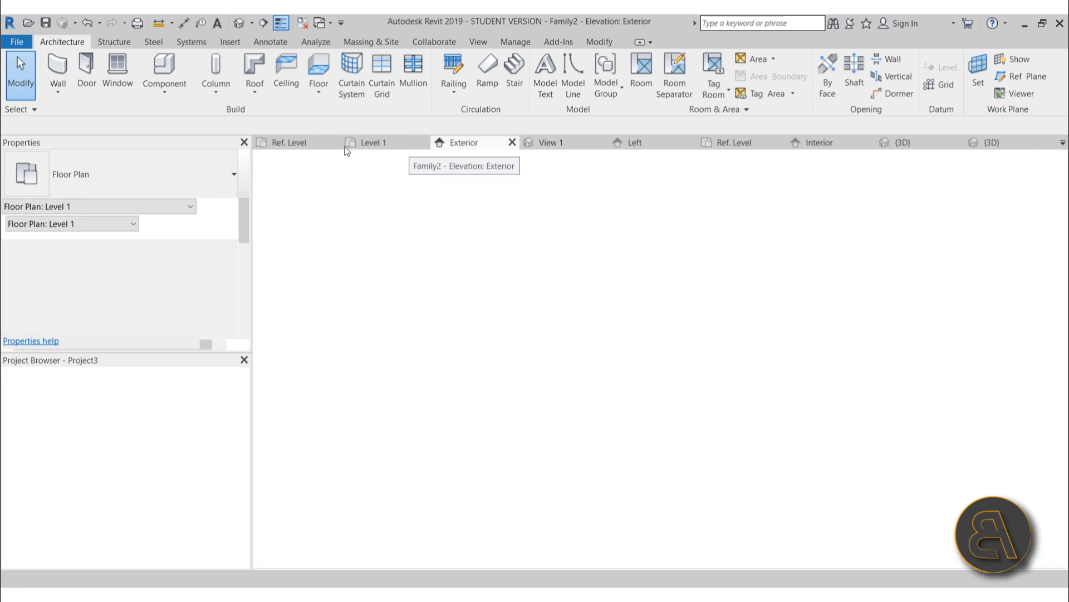
{"action": "left_click", "coordinate": [301, 143]}
{"action": "scroll", "coordinate": [501, 323], "scroll_direction": "down", "scroll_amount": 8}
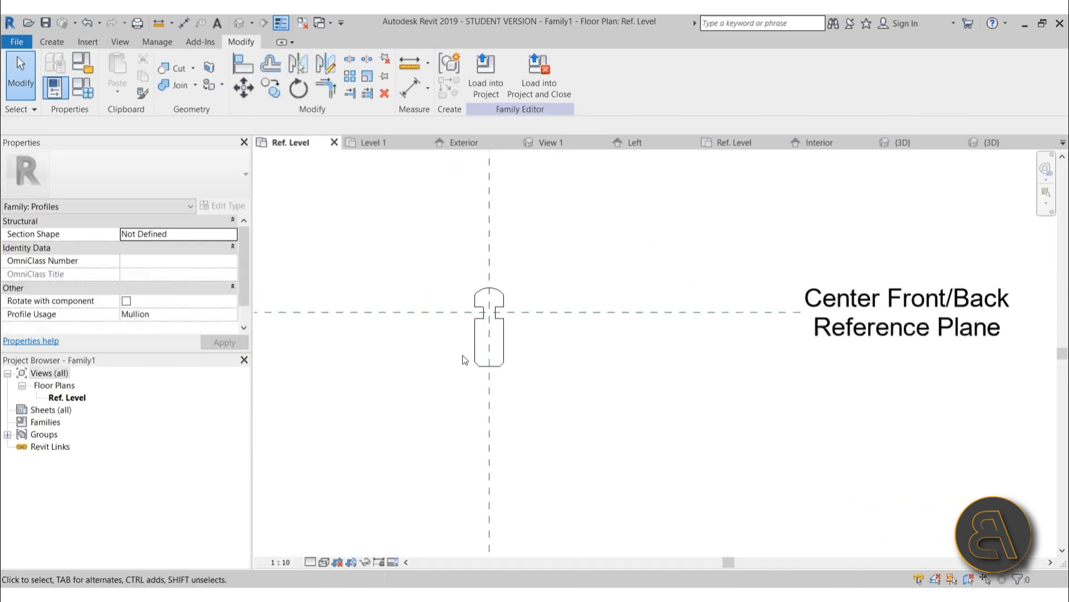
Create a new family from the Metric Detail Item template
{"action": "left_click", "coordinate": [21, 45]}
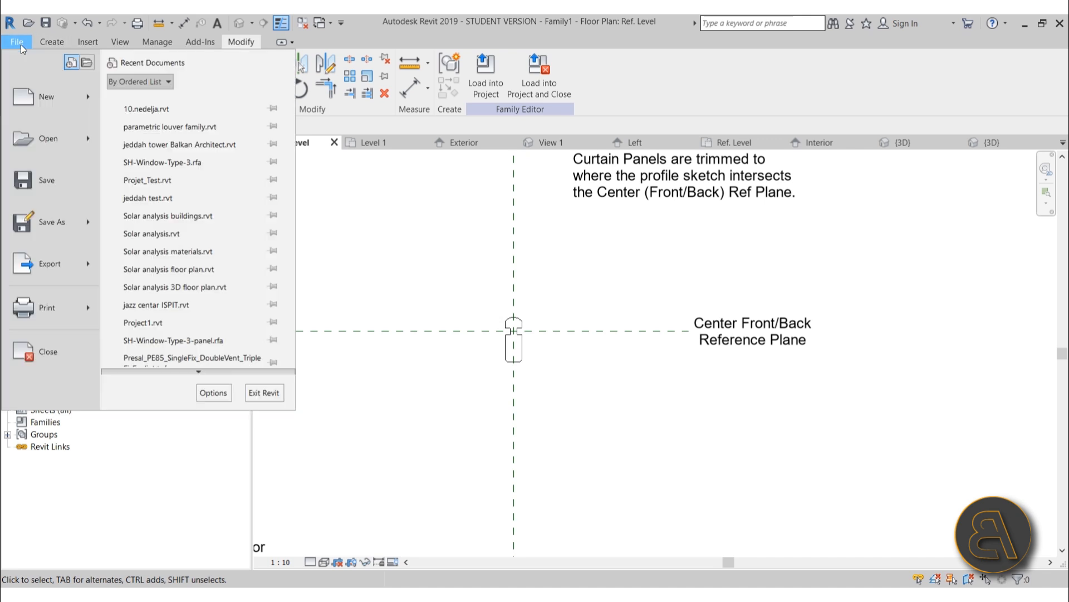
{"action": "mouse_move", "coordinate": [32, 108]}
{"action": "left_click", "coordinate": [176, 152]}
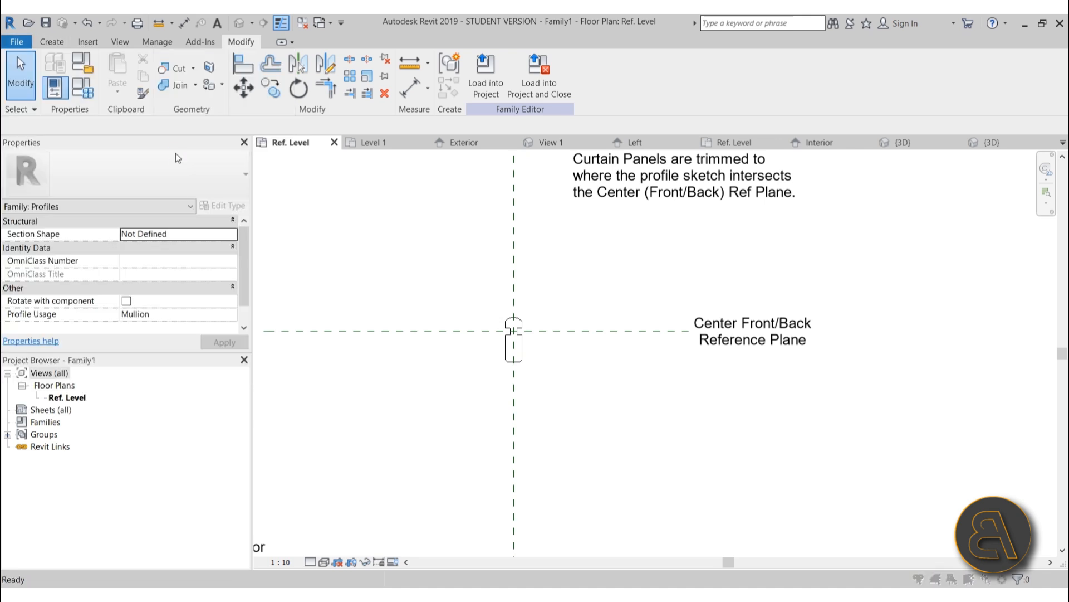
{"action": "scroll", "coordinate": [401, 267], "scroll_direction": "down", "scroll_amount": 9}
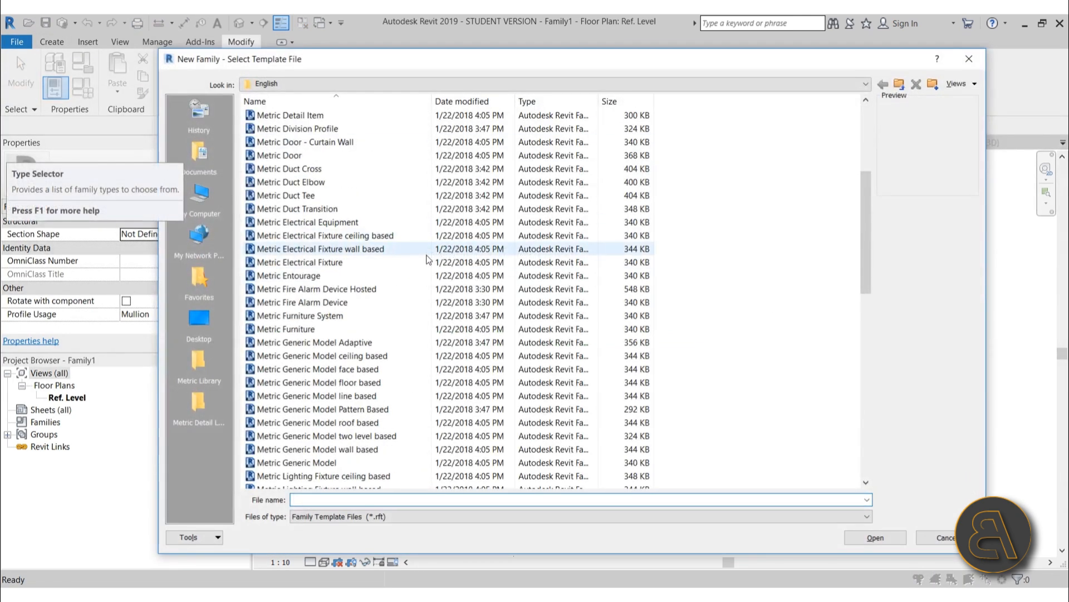
{"action": "scroll", "coordinate": [406, 285], "scroll_direction": "up", "scroll_amount": 9}
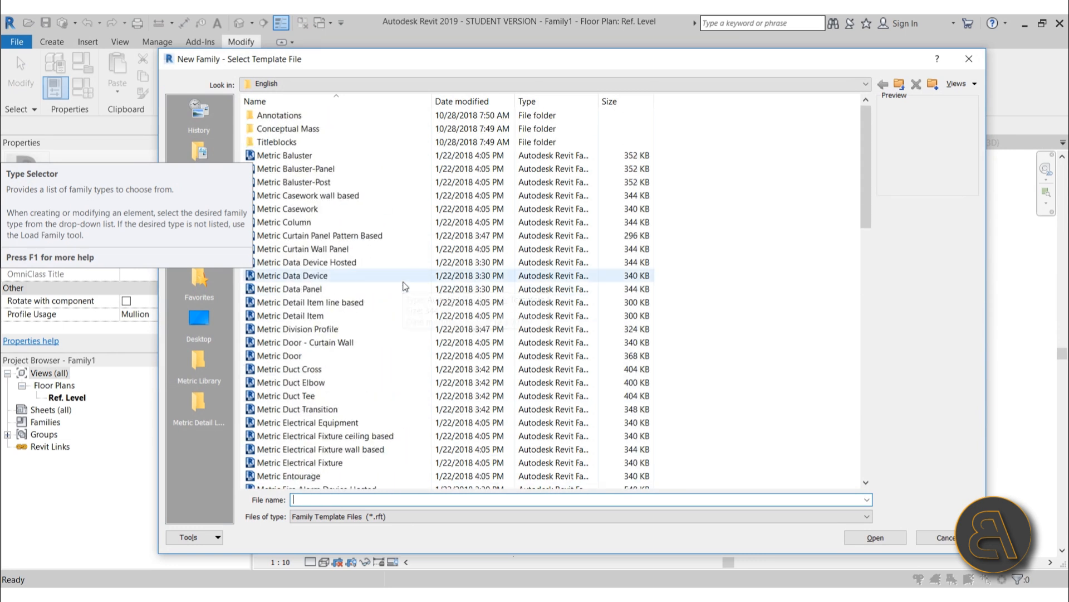
{"action": "scroll", "coordinate": [404, 286], "scroll_direction": "down", "scroll_amount": 1}
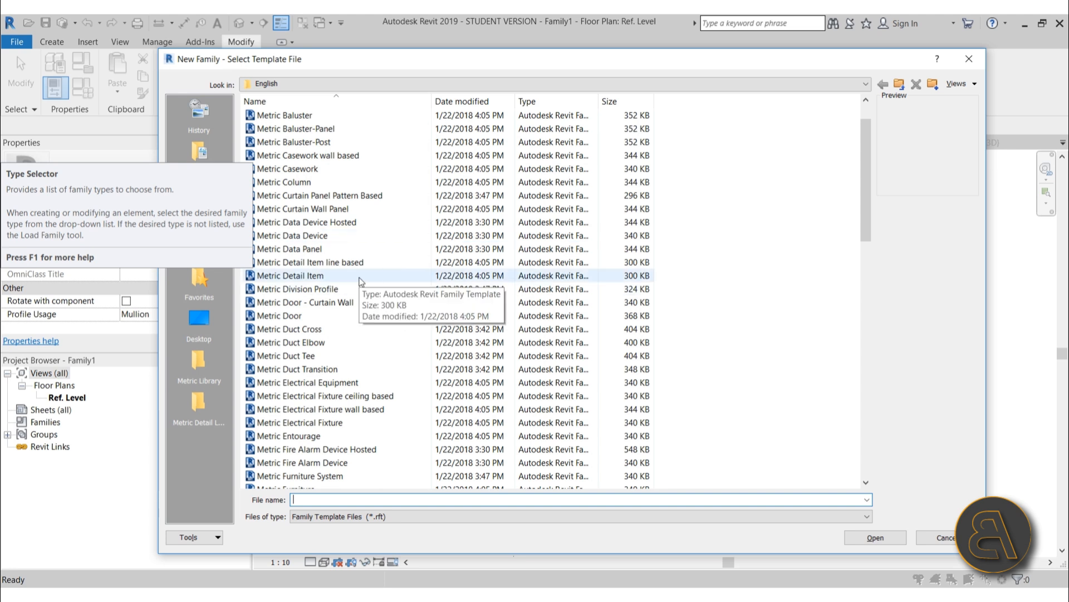
{"action": "left_click", "coordinate": [318, 277]}
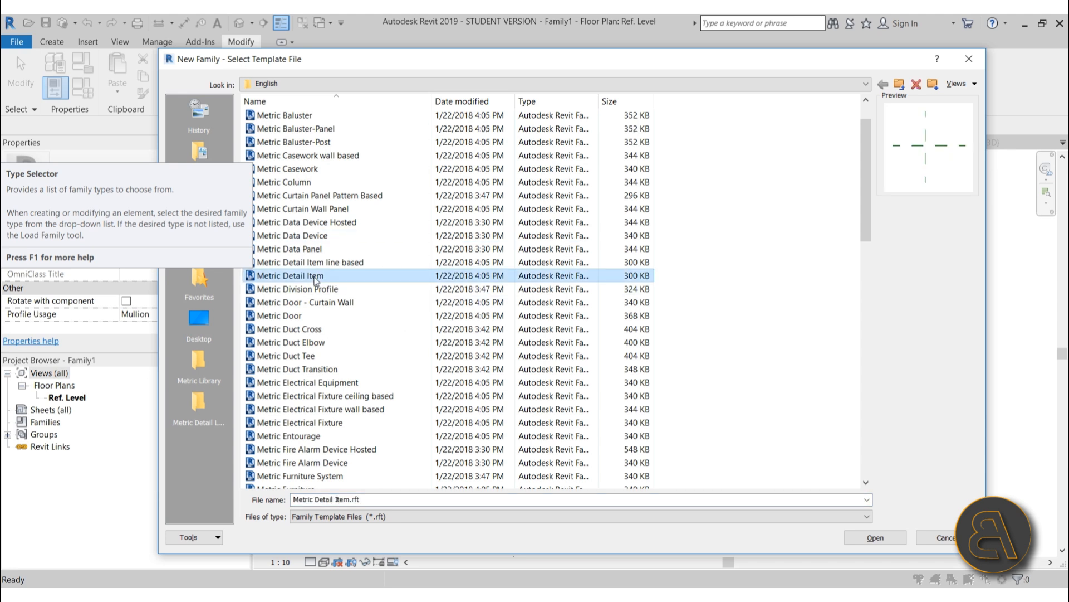
{"action": "left_click", "coordinate": [875, 538]}
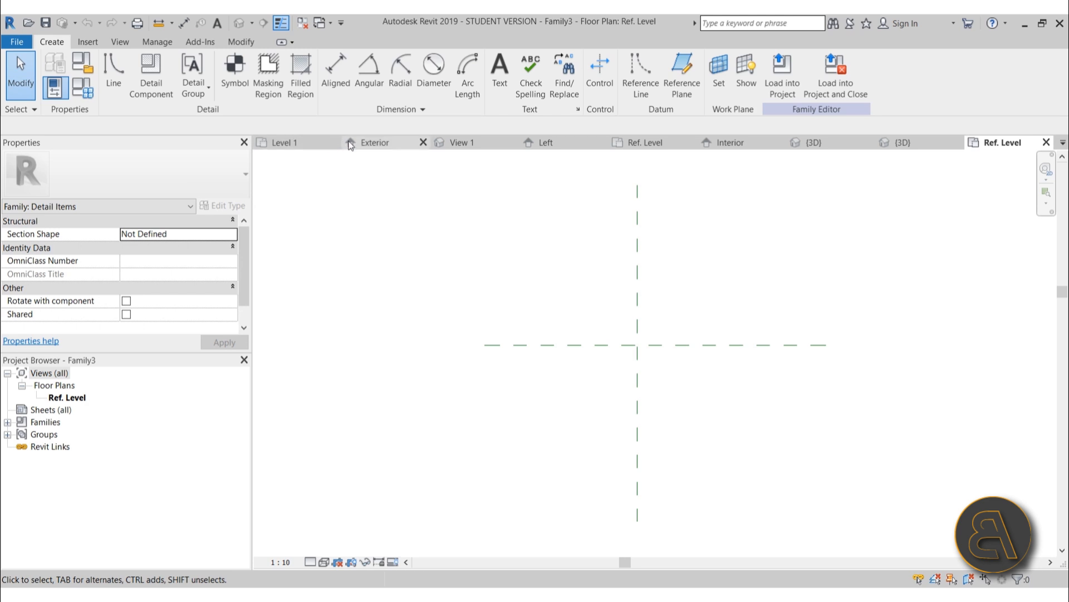
Return to the Level 1 floor plan and look through the open project and panel family views for the mullion profile
{"action": "left_click", "coordinate": [350, 144]}
{"action": "left_click", "coordinate": [305, 143]}
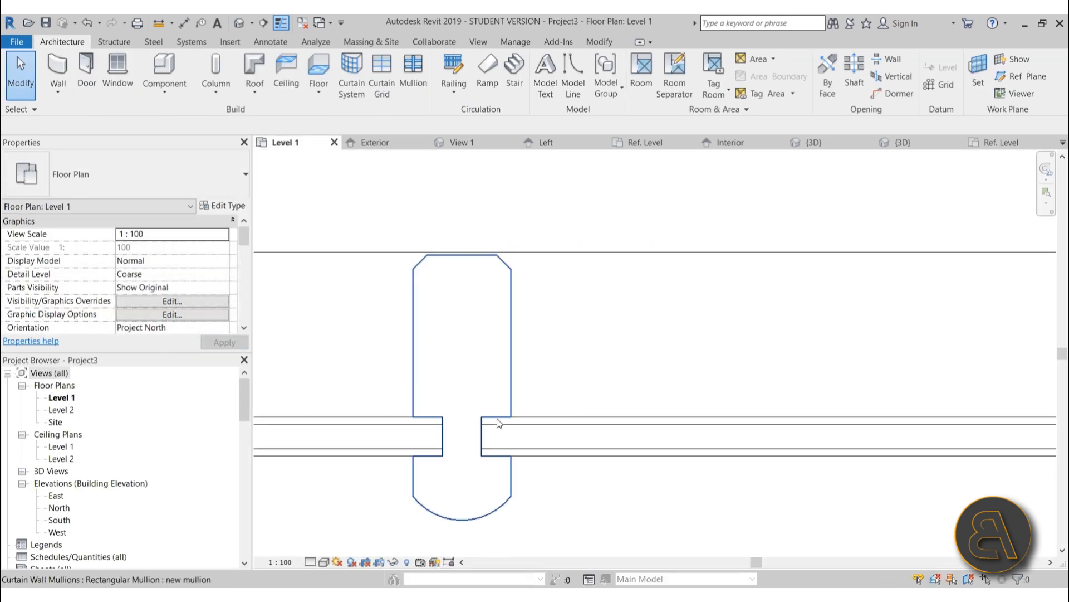
{"action": "scroll", "coordinate": [499, 423], "scroll_direction": "down", "scroll_amount": 2}
{"action": "left_click", "coordinate": [566, 146]}
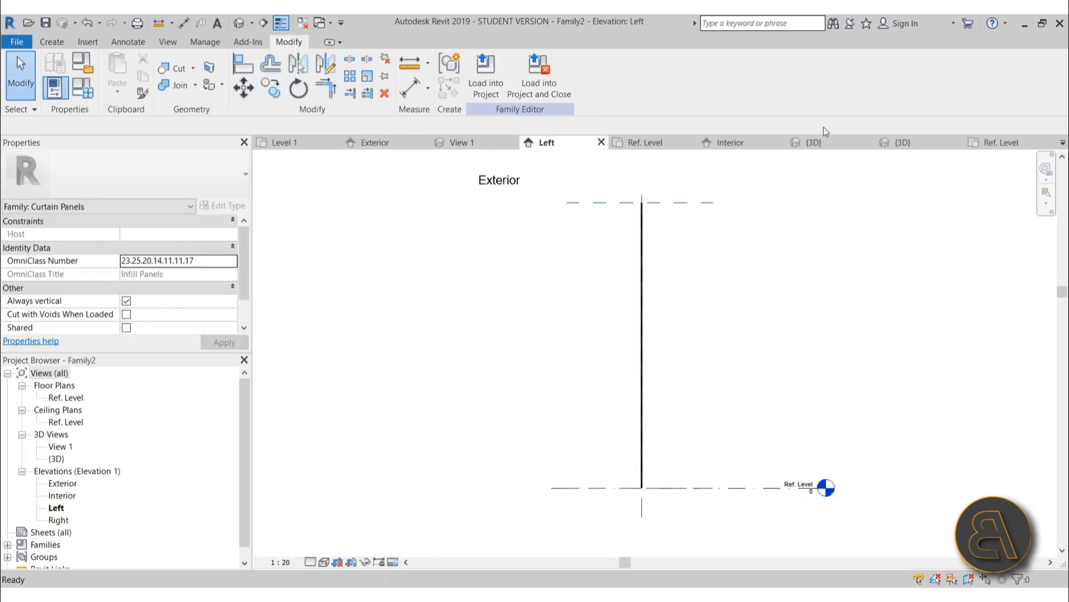
{"action": "left_click", "coordinate": [941, 144]}
{"action": "left_click", "coordinate": [835, 143]}
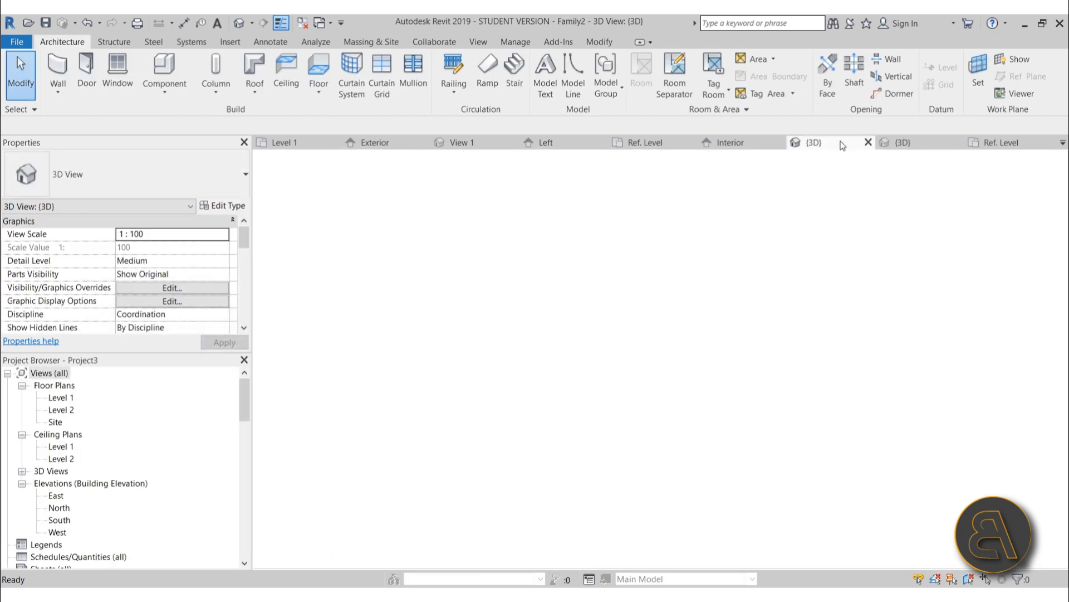
{"action": "left_click", "coordinate": [746, 143]}
{"action": "left_click", "coordinate": [654, 146]}
{"action": "left_click", "coordinate": [572, 145]}
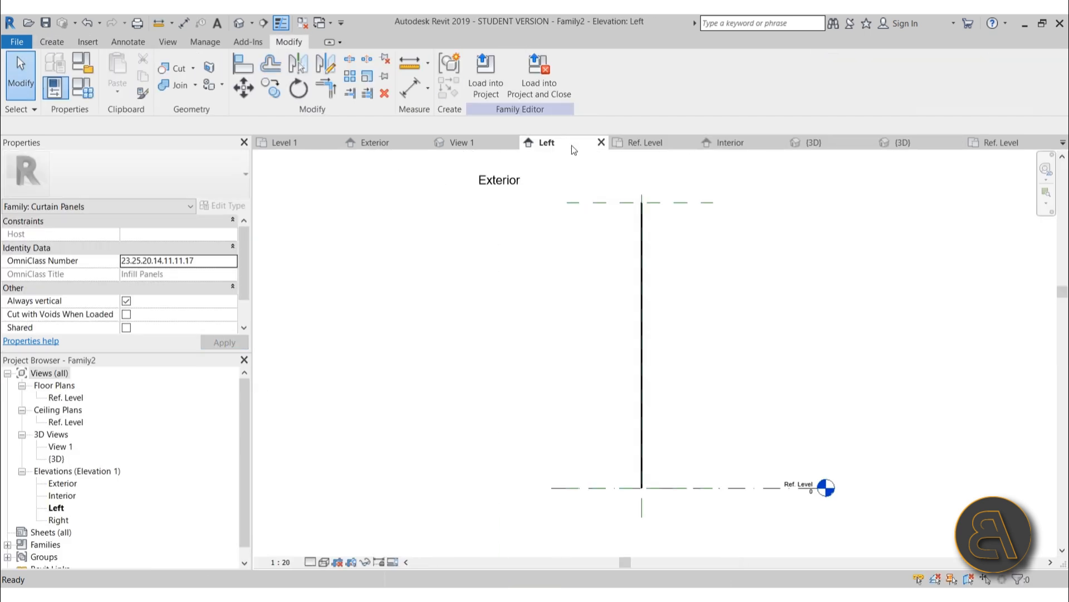
{"action": "left_click", "coordinate": [468, 147]}
{"action": "left_click", "coordinate": [392, 148]}
{"action": "left_click", "coordinate": [284, 148]}
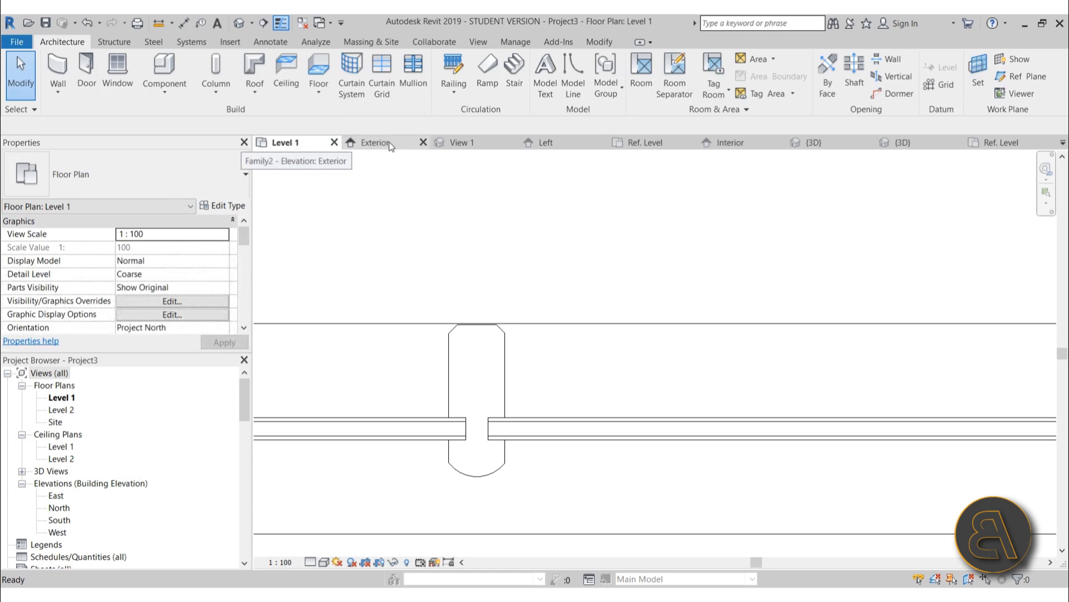
Close the curtain panel family's Exterior elevation view and return to the Level 1 floor plan
{"action": "left_click", "coordinate": [359, 144]}
{"action": "left_click", "coordinate": [423, 142]}
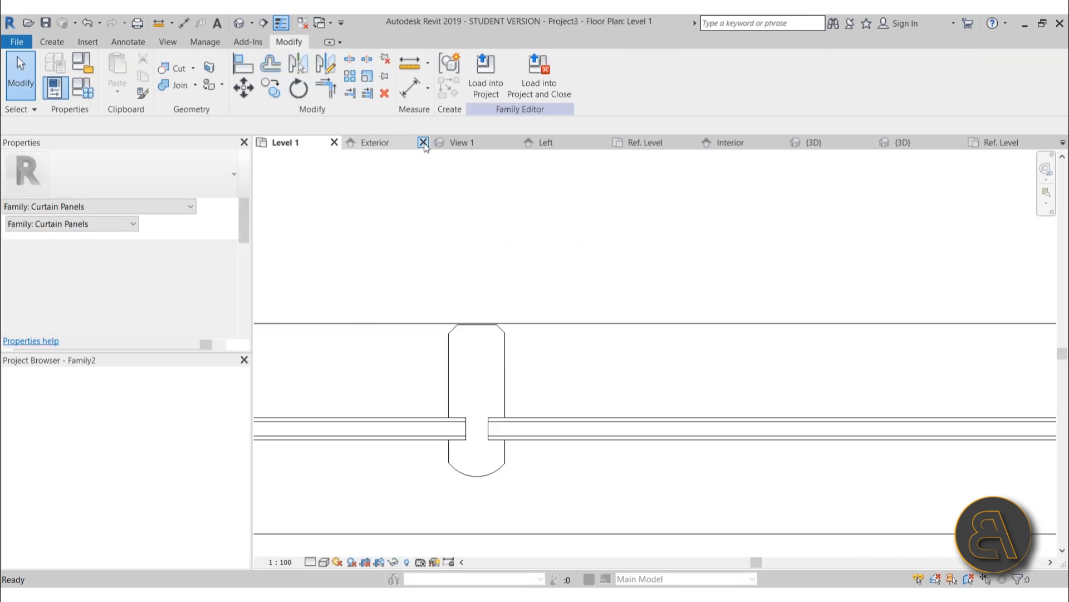
{"action": "left_click", "coordinate": [456, 146]}
{"action": "left_click", "coordinate": [405, 143]}
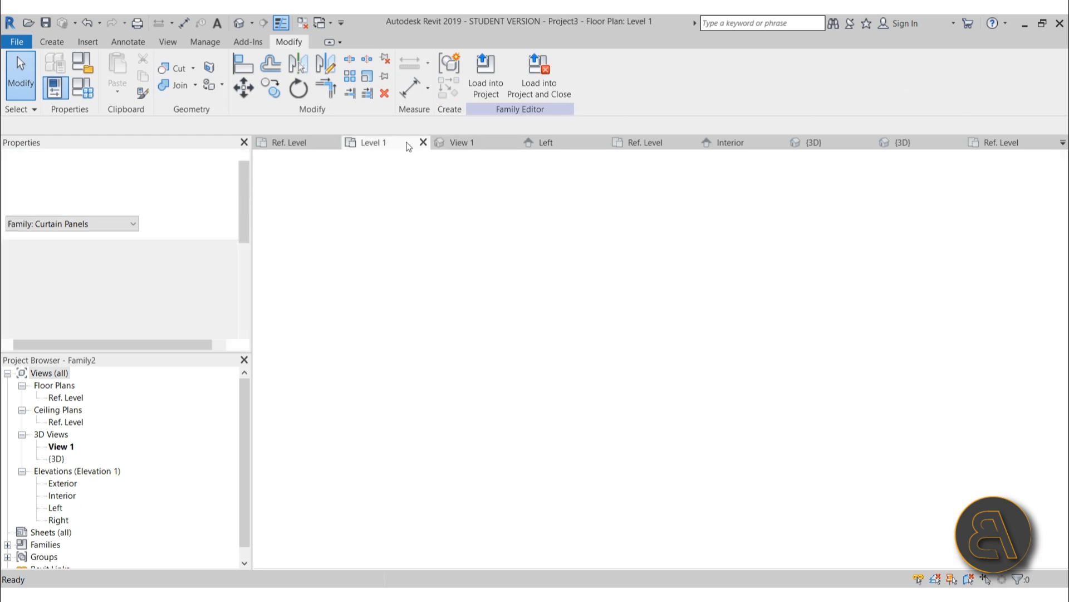
Examine the mullion profile in its family's Ref. Level view and switch back to the detail item family's Ref. Level view
{"action": "left_click", "coordinate": [323, 143]}
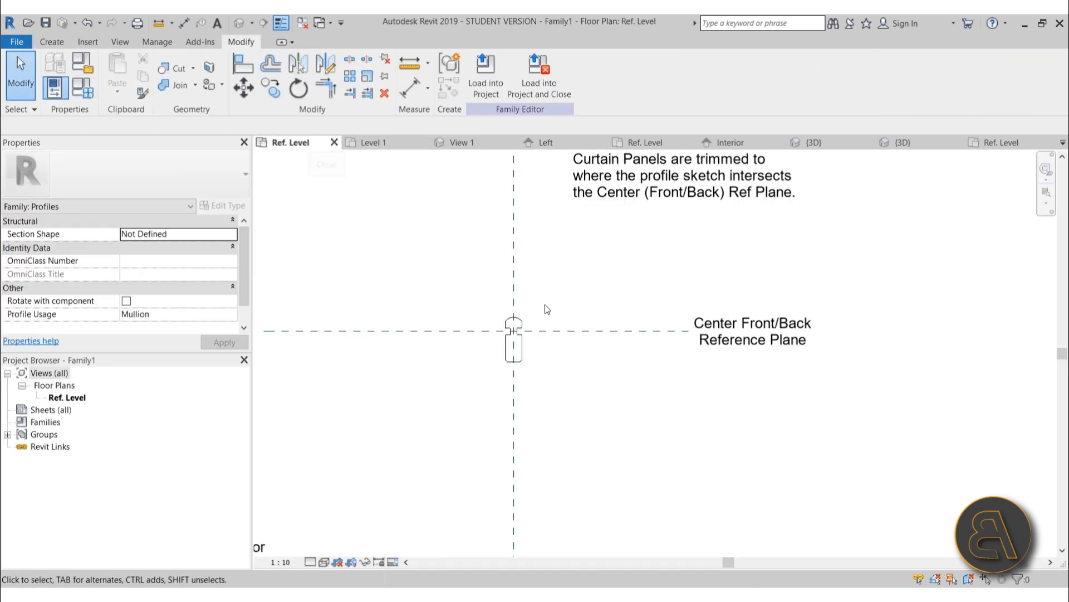
{"action": "scroll", "coordinate": [544, 312], "scroll_direction": "up", "scroll_amount": 3}
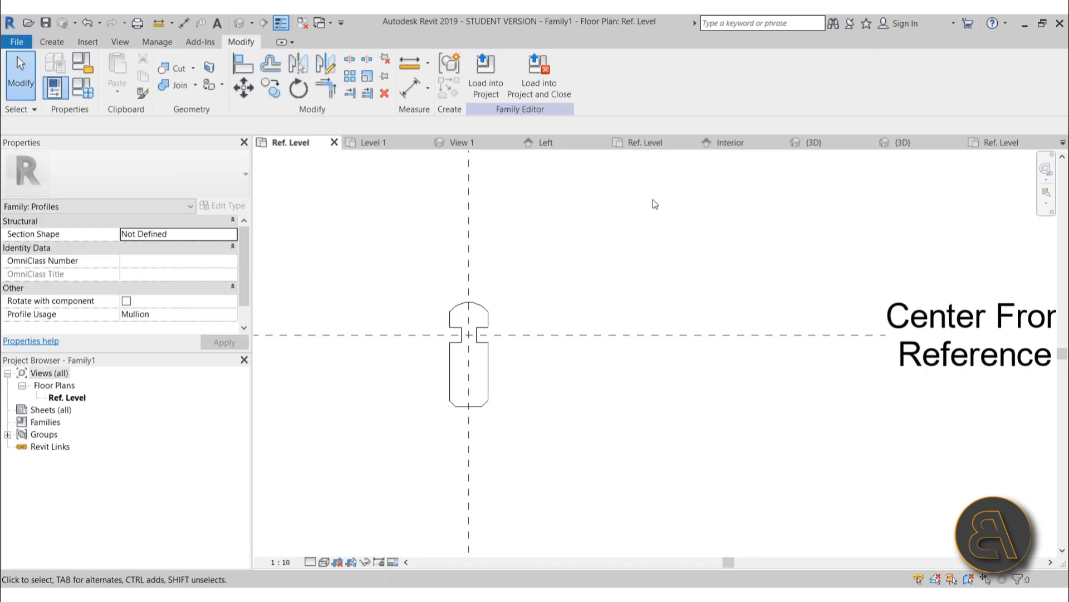
{"action": "left_click", "coordinate": [1028, 142]}
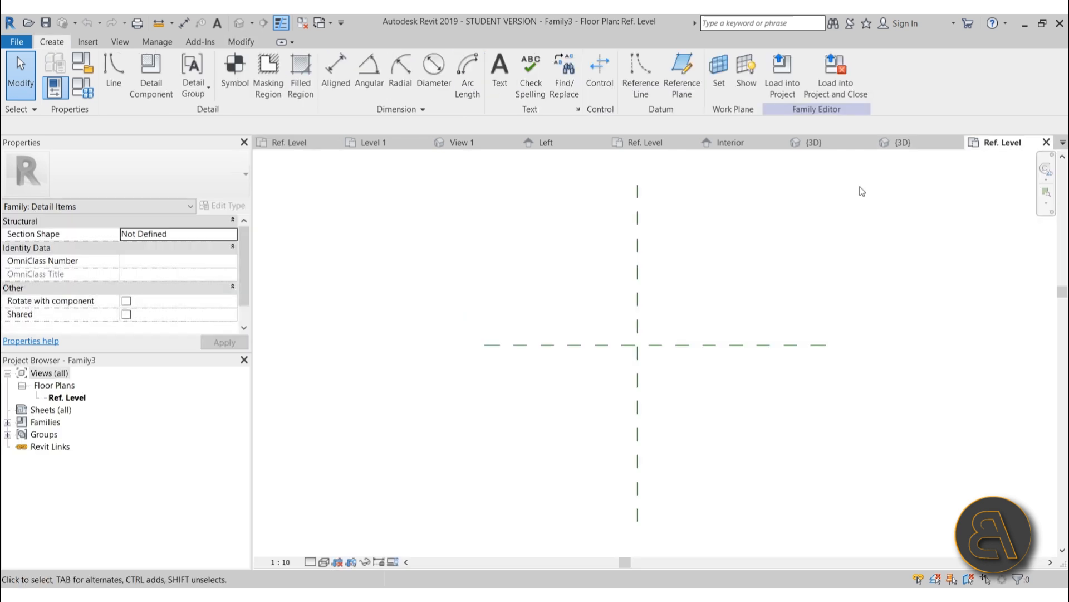
Copy the entire mullion profile outline from the profile family and return to the detail item family's Ref. Level view
{"action": "left_click_drag", "start_coordinate": [972, 150], "coordinate": [352, 154]}
{"action": "left_click", "coordinate": [306, 146]}
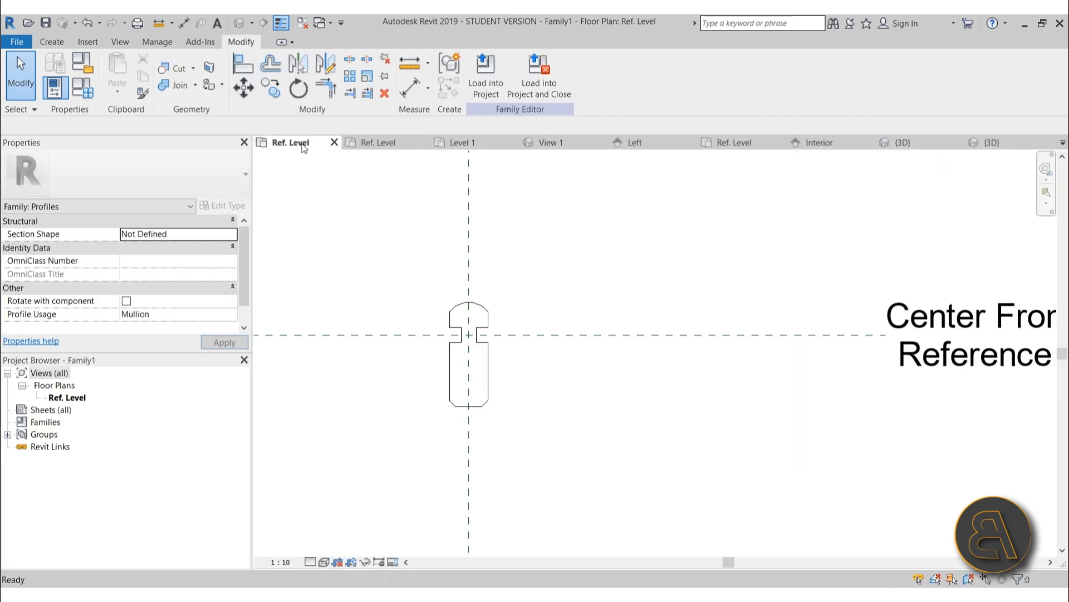
{"action": "left_click_drag", "start_coordinate": [419, 266], "coordinate": [504, 436]}
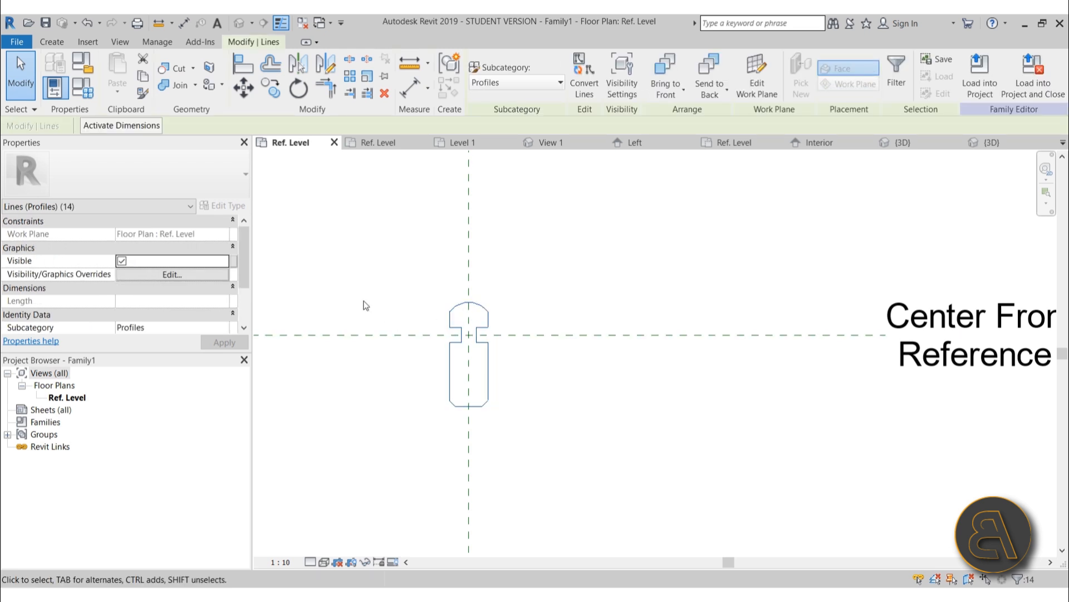
{"action": "left_click", "coordinate": [376, 146]}
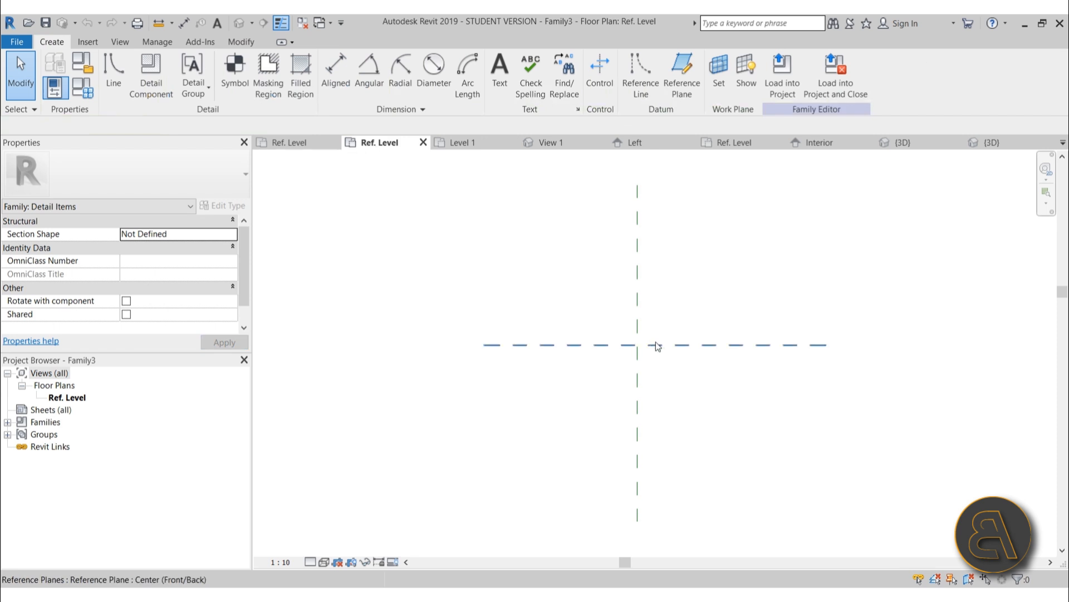
Paste the copied mullion outline into the detail item family, aligned to the current view
{"action": "middle_click_drag", "start_coordinate": [650, 348], "coordinate": [523, 351]}
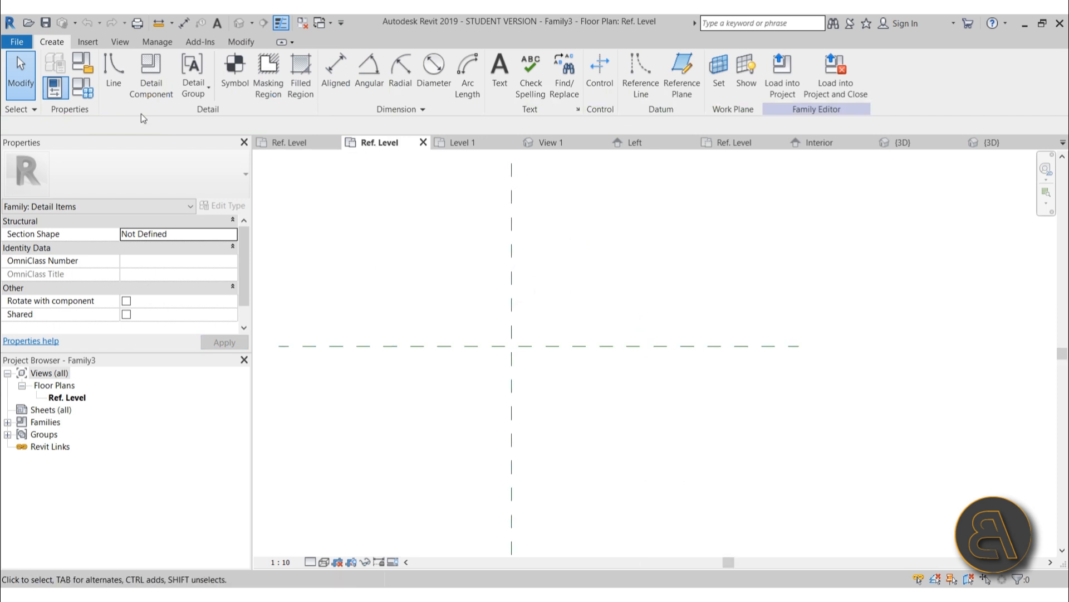
{"action": "left_click", "coordinate": [241, 43]}
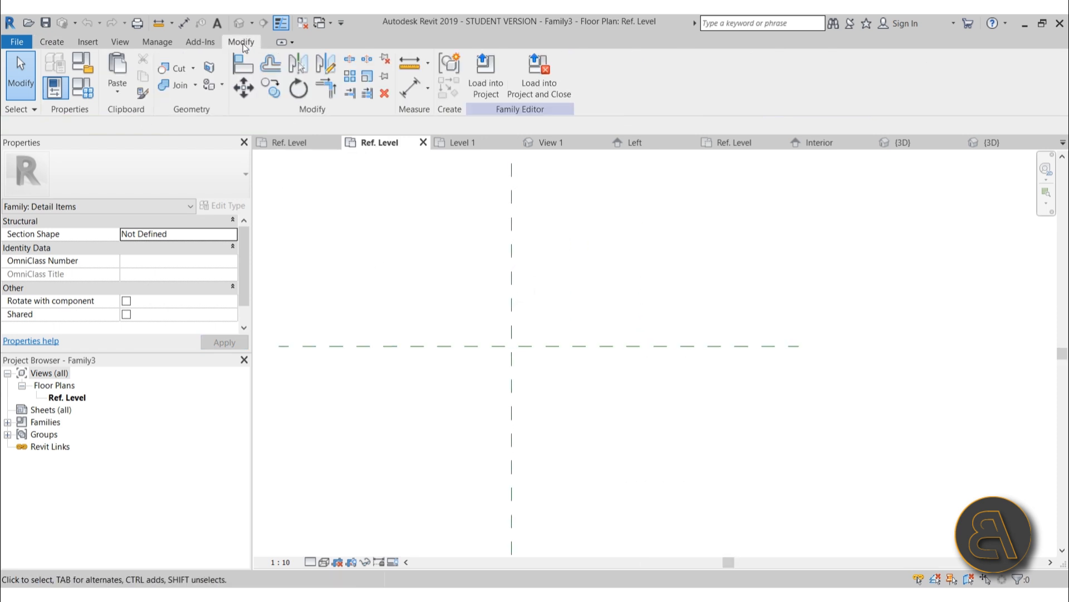
{"action": "left_click", "coordinate": [117, 89]}
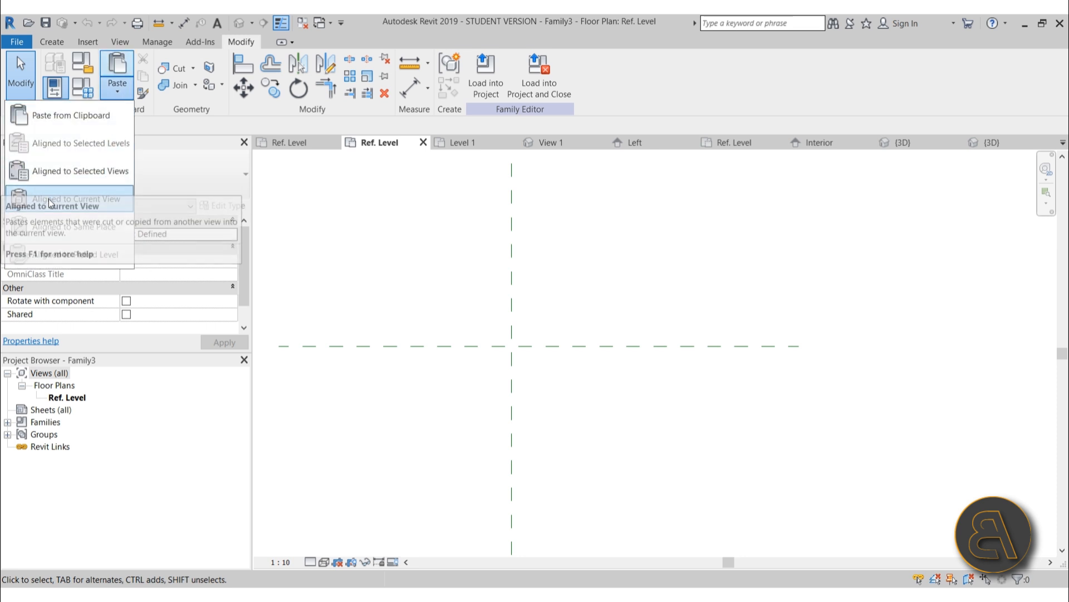
{"action": "left_click", "coordinate": [39, 209]}
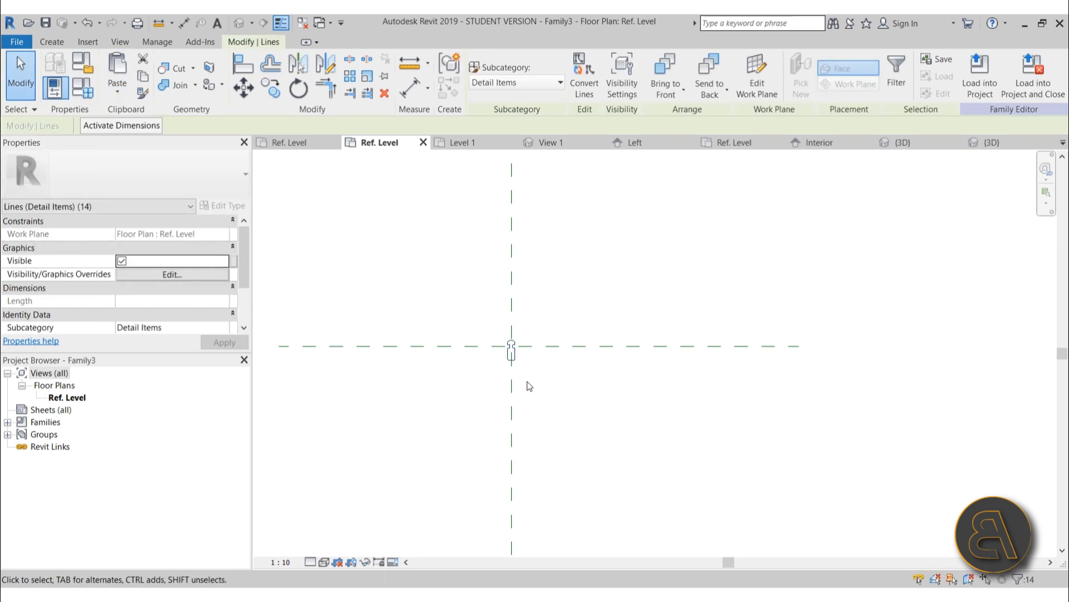
{"action": "scroll", "coordinate": [520, 347], "scroll_direction": "up", "scroll_amount": 2}
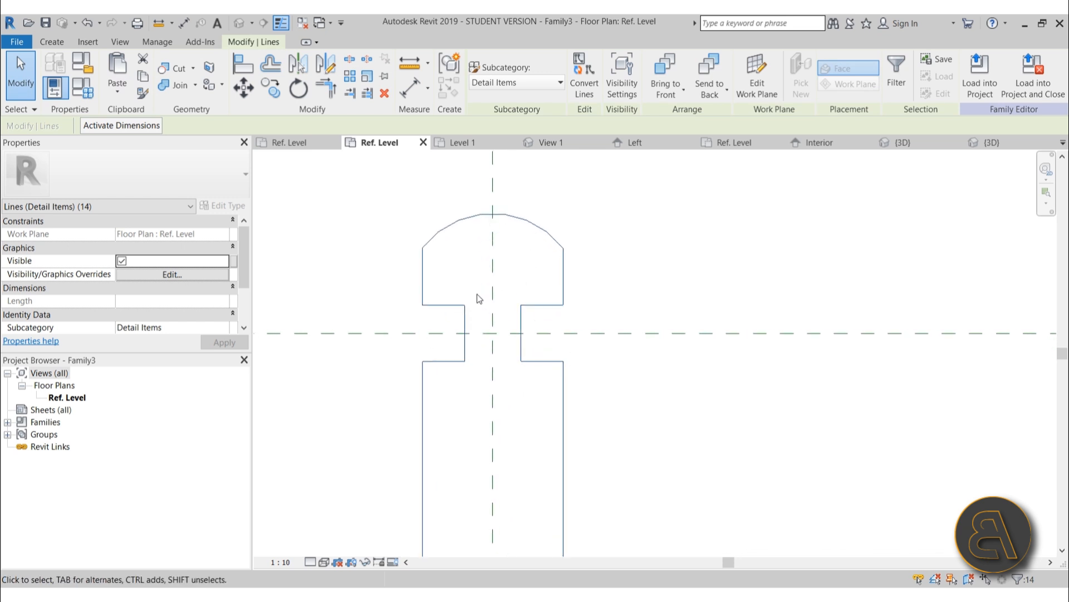
{"action": "left_click", "coordinate": [289, 143]}
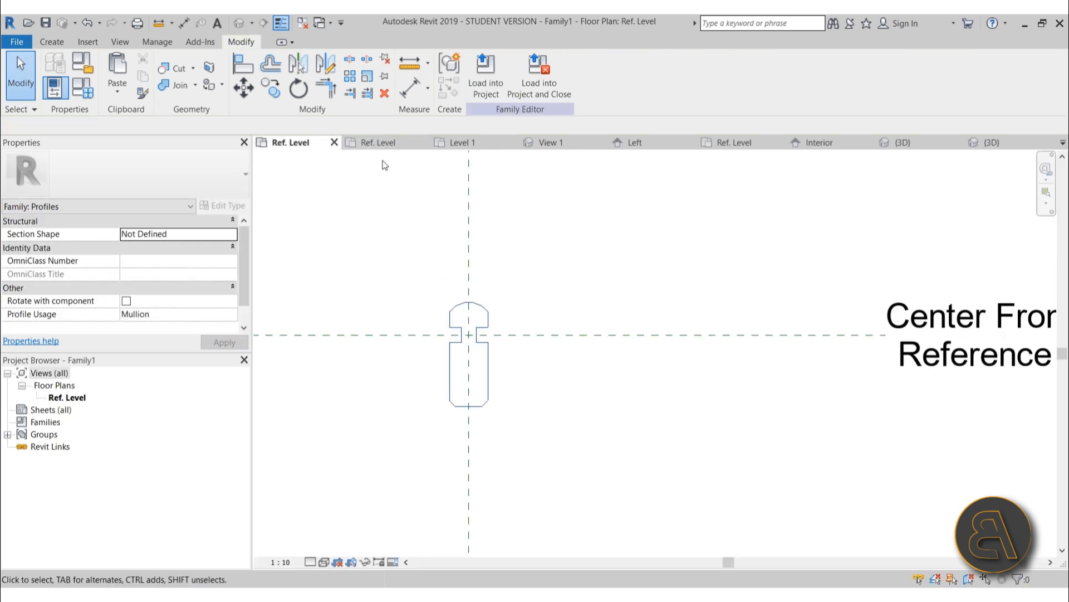
{"action": "left_click", "coordinate": [379, 143]}
{"action": "left_click", "coordinate": [295, 143]}
{"action": "left_click", "coordinate": [53, 41]}
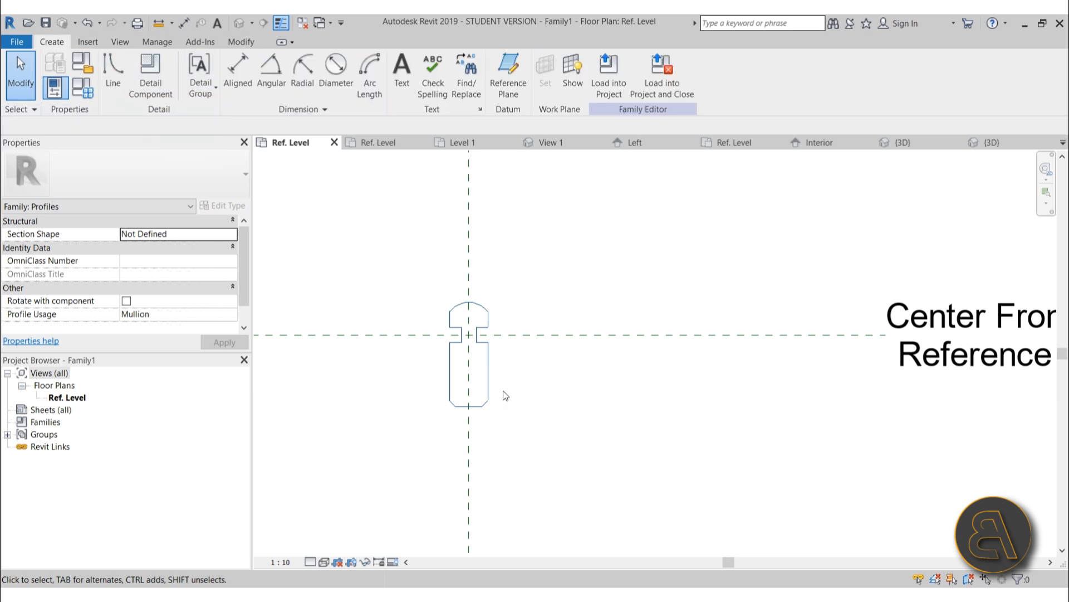
{"action": "left_click", "coordinate": [372, 142]}
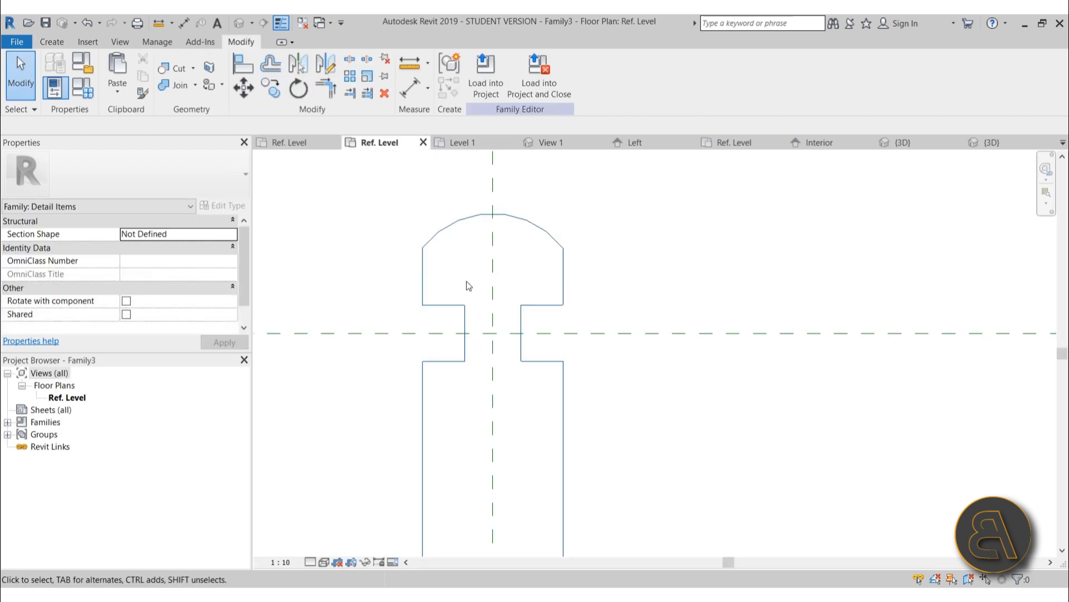
Add inner wall lines by picking the mullion outline's arc and connected edges with an inward offset of 3.0
{"action": "left_click", "coordinate": [52, 42]}
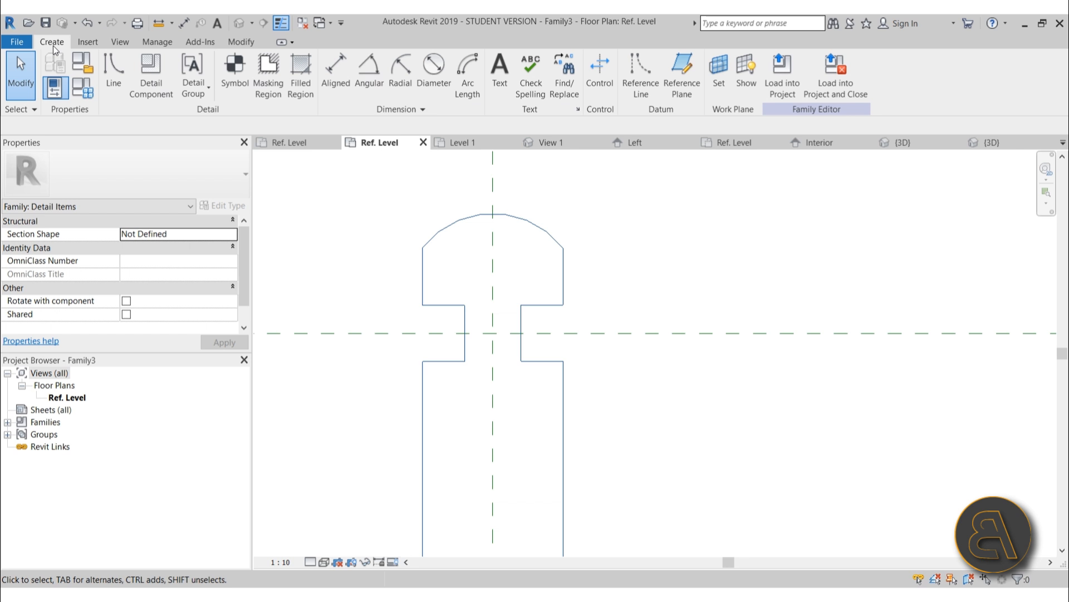
{"action": "left_click", "coordinate": [124, 91]}
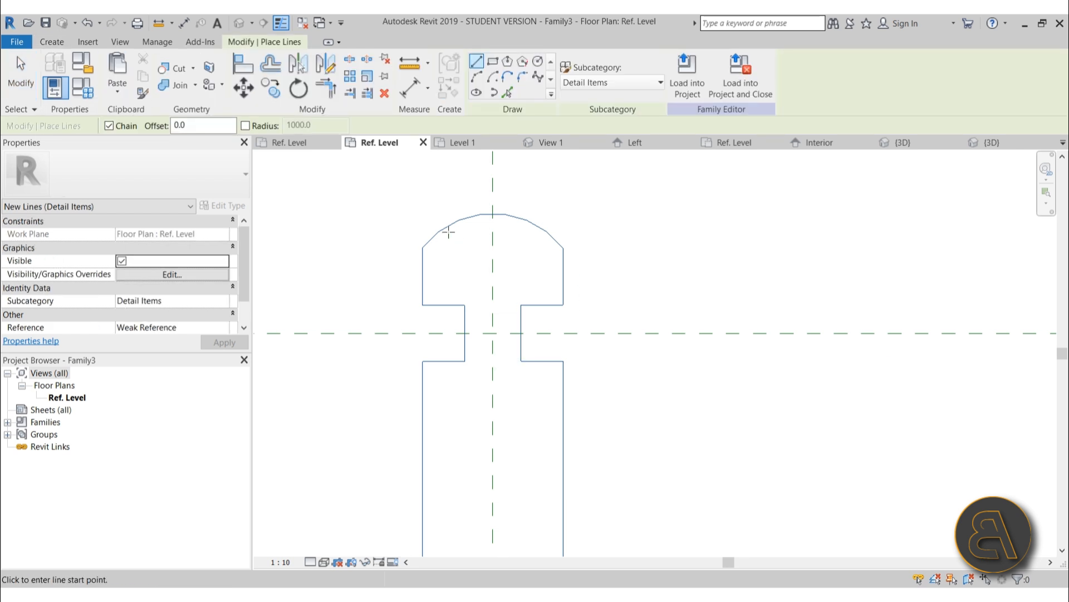
{"action": "left_click", "coordinate": [507, 93]}
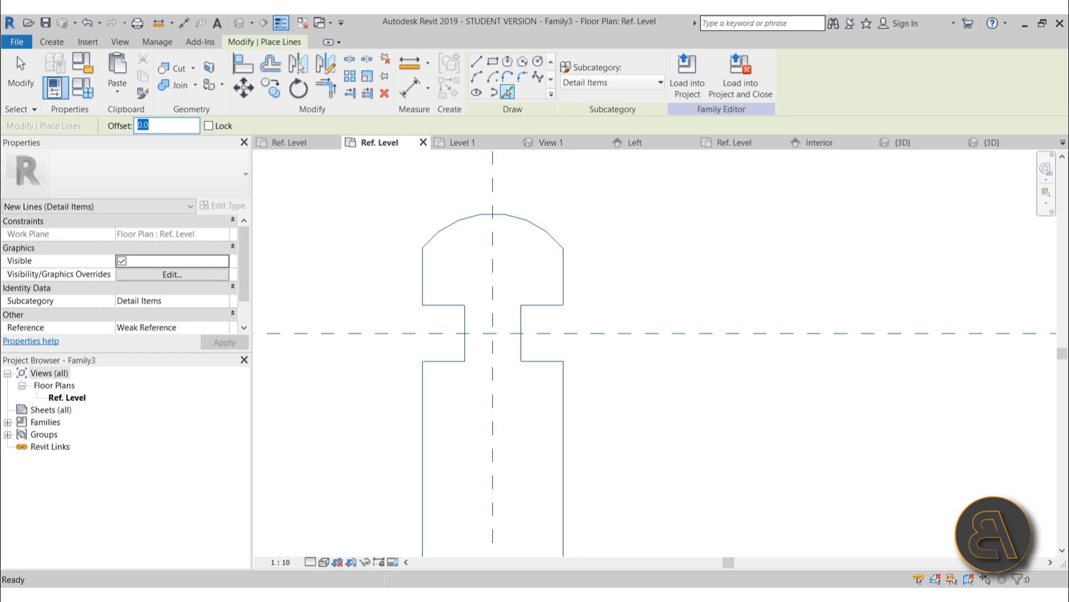
{"action": "type", "text": "3.0"}
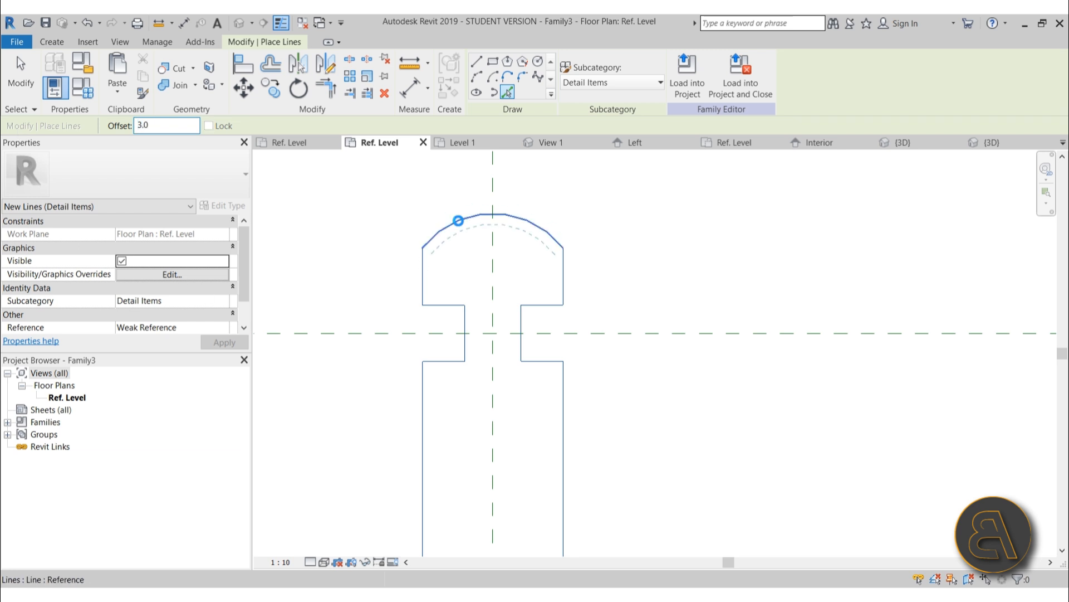
{"action": "left_click", "coordinate": [458, 221]}
{"action": "key", "text": "Tab"}
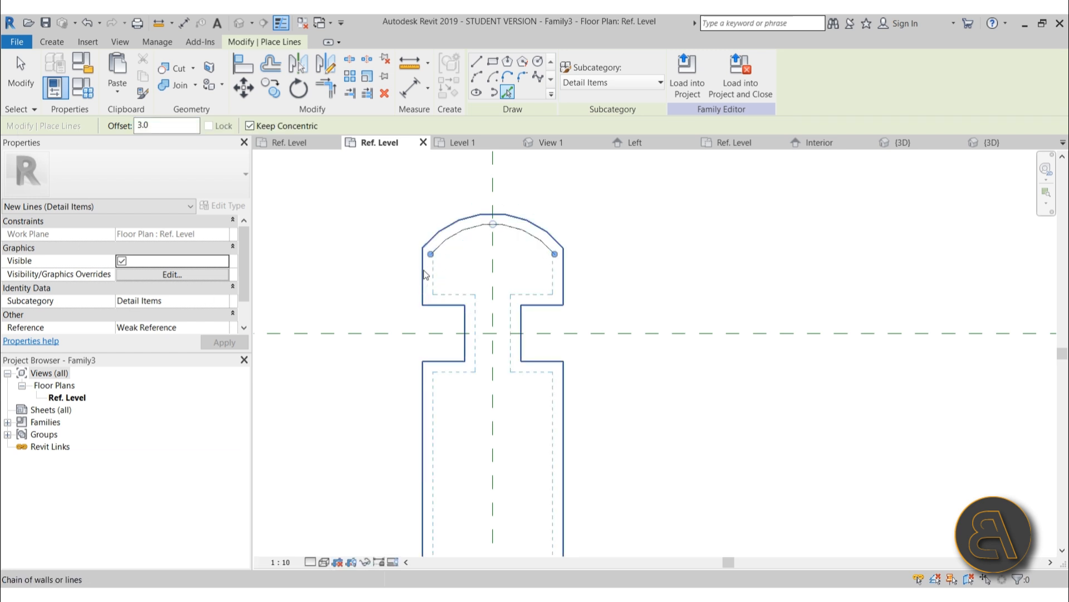
{"action": "left_click", "coordinate": [423, 273]}
{"action": "key", "text": "Escape"}
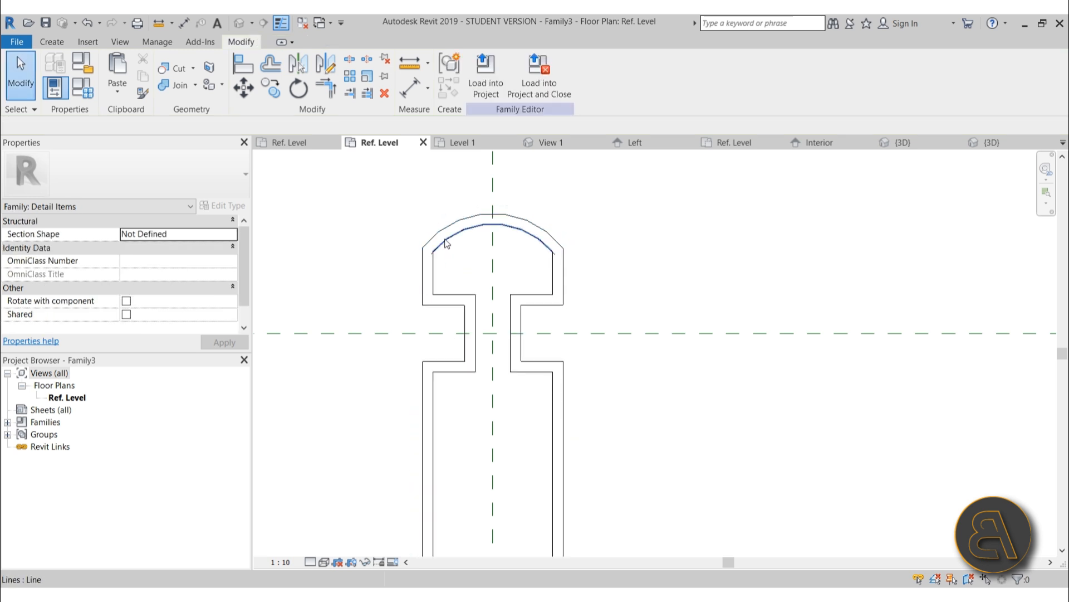
Trim the inner arc and the inner vertical lines into clean corners on both sides of the mullion head
{"action": "left_click", "coordinate": [454, 236]}
{"action": "key", "text": "Escape"}
{"action": "scroll", "coordinate": [427, 255], "scroll_direction": "up", "scroll_amount": 2}
{"action": "scroll", "coordinate": [448, 255], "scroll_direction": "up", "scroll_amount": 3}
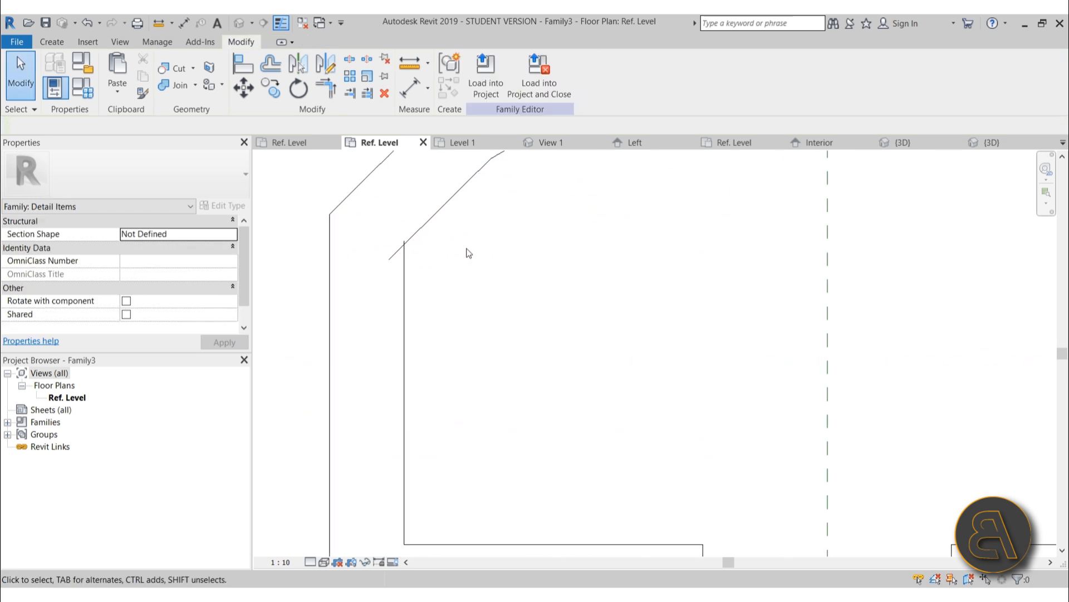
{"action": "key", "text": "t"}
{"action": "key", "text": "r"}
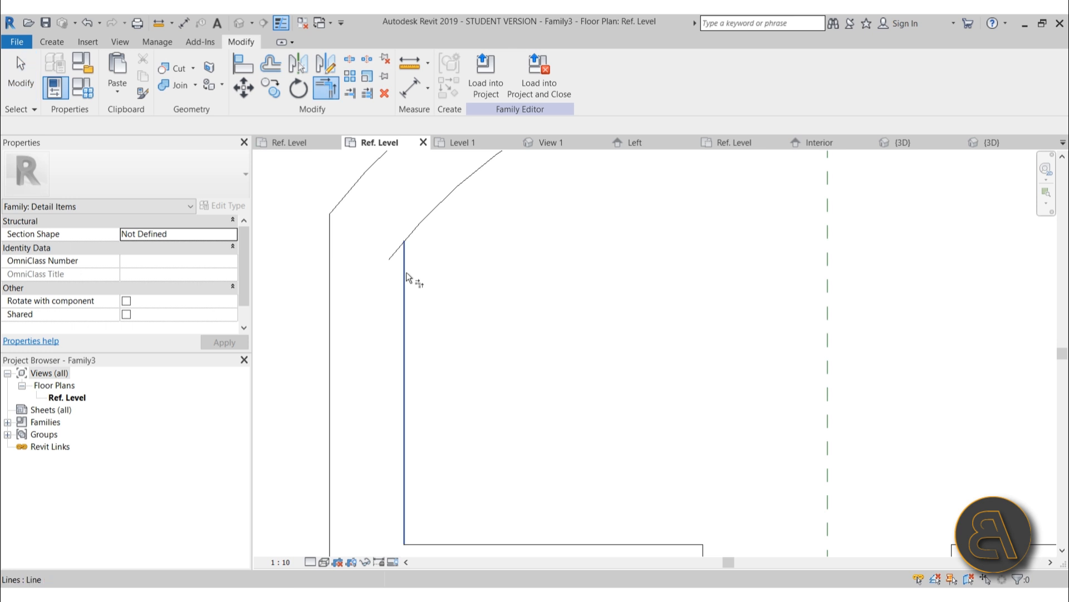
{"action": "scroll", "coordinate": [421, 283], "scroll_direction": "down", "scroll_amount": 2}
{"action": "scroll", "coordinate": [421, 289], "scroll_direction": "down", "scroll_amount": 3}
{"action": "scroll", "coordinate": [624, 273], "scroll_direction": "up", "scroll_amount": 3}
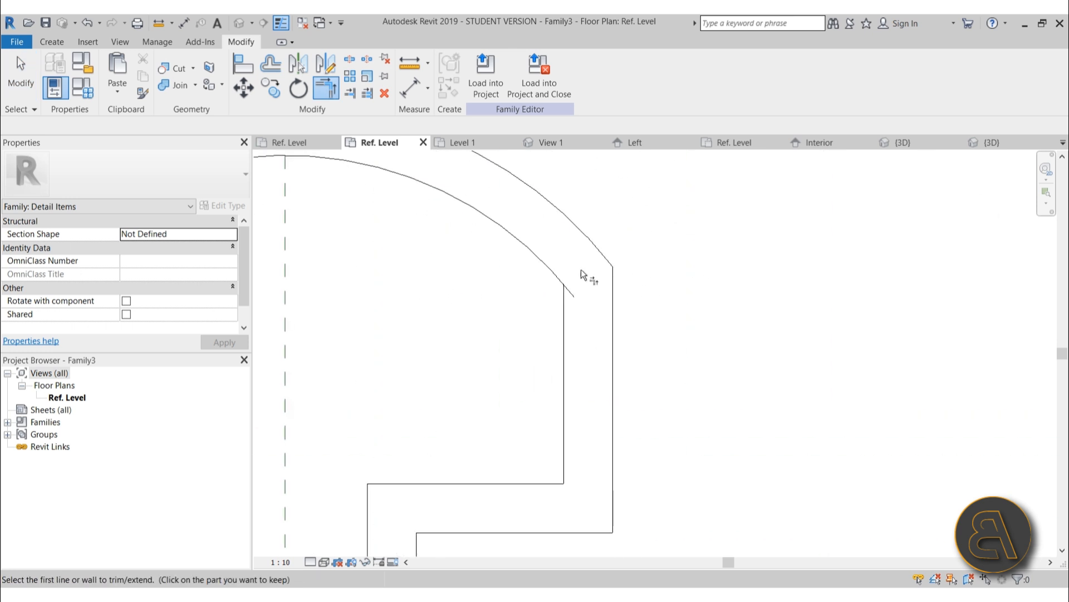
{"action": "left_click", "coordinate": [556, 282]}
{"action": "left_click", "coordinate": [561, 296]}
{"action": "scroll", "coordinate": [610, 273], "scroll_direction": "down", "scroll_amount": 4}
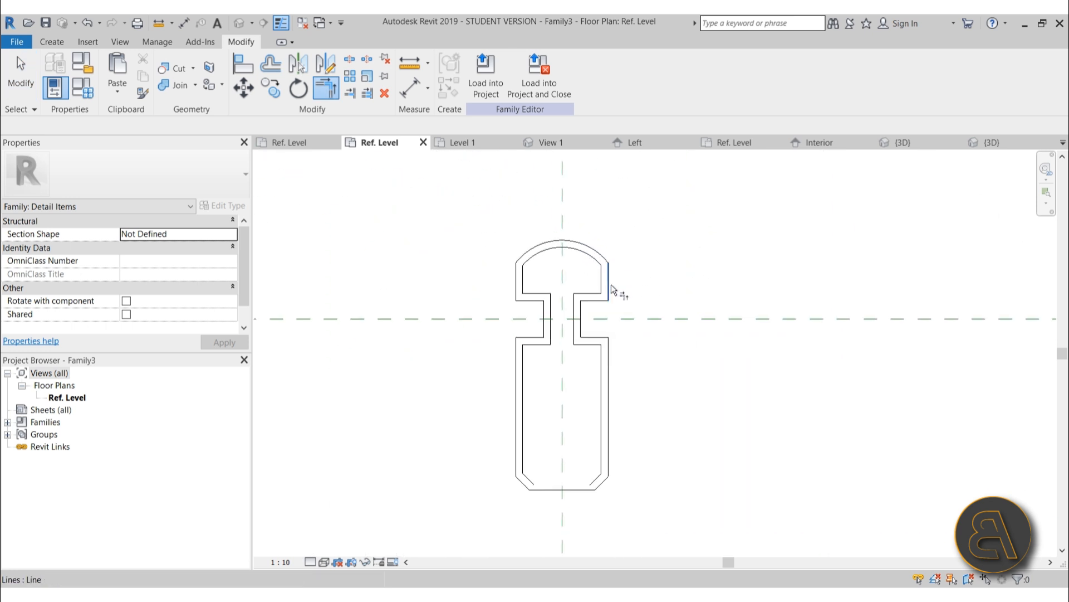
Draw a horizontal line between the two inner chamfer ends to close the inner outline at the mullion's base
{"action": "scroll", "coordinate": [597, 426], "scroll_direction": "up", "scroll_amount": 3}
{"action": "key", "text": "Escape"}
{"action": "left_click", "coordinate": [607, 405]}
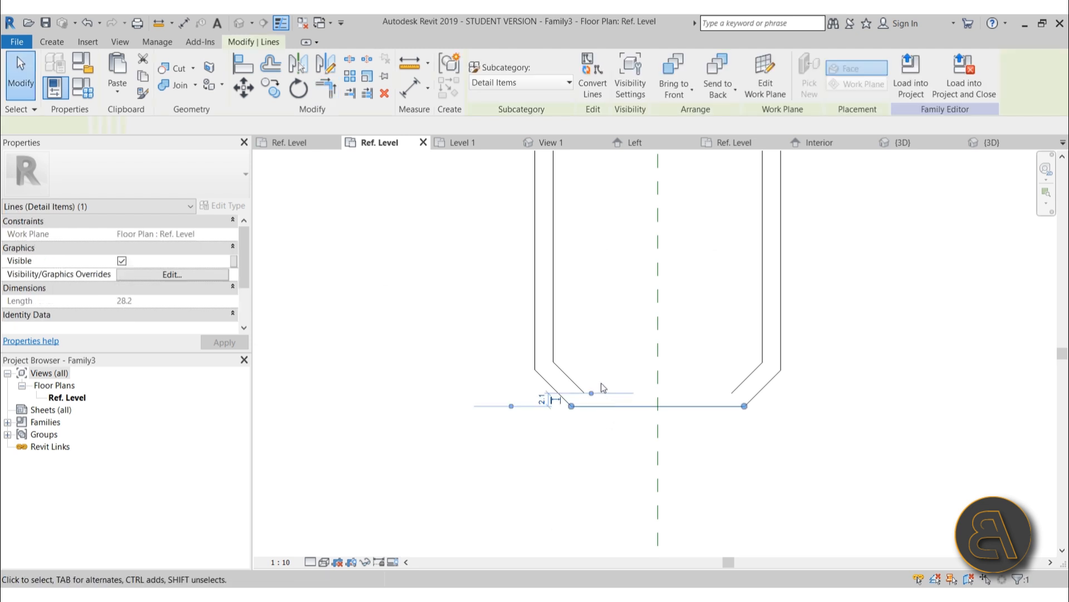
{"action": "key", "text": "Escape"}
{"action": "left_click", "coordinate": [48, 41]}
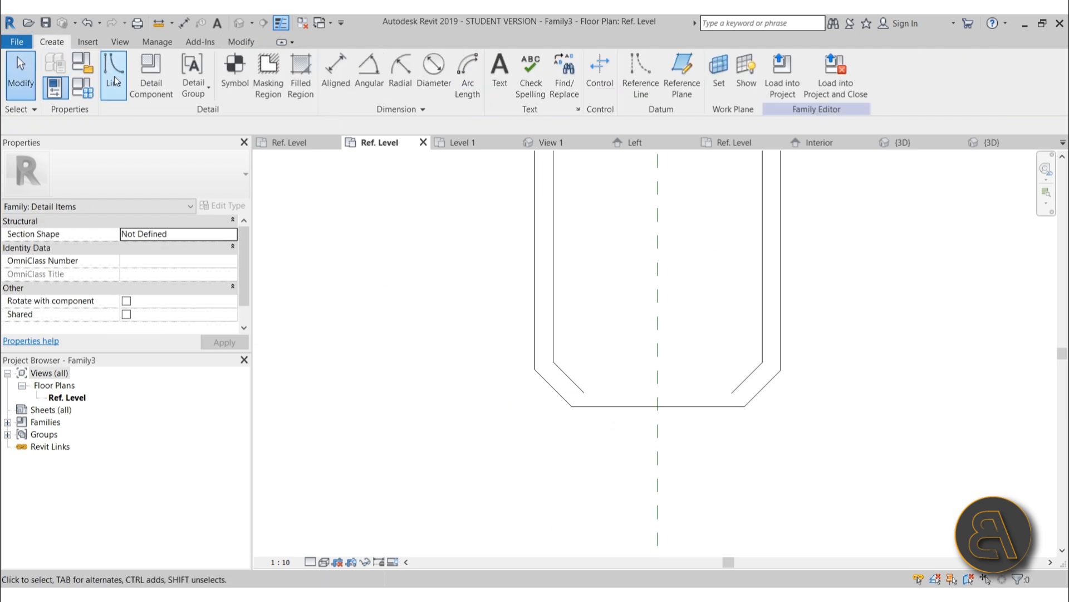
{"action": "left_click", "coordinate": [113, 78]}
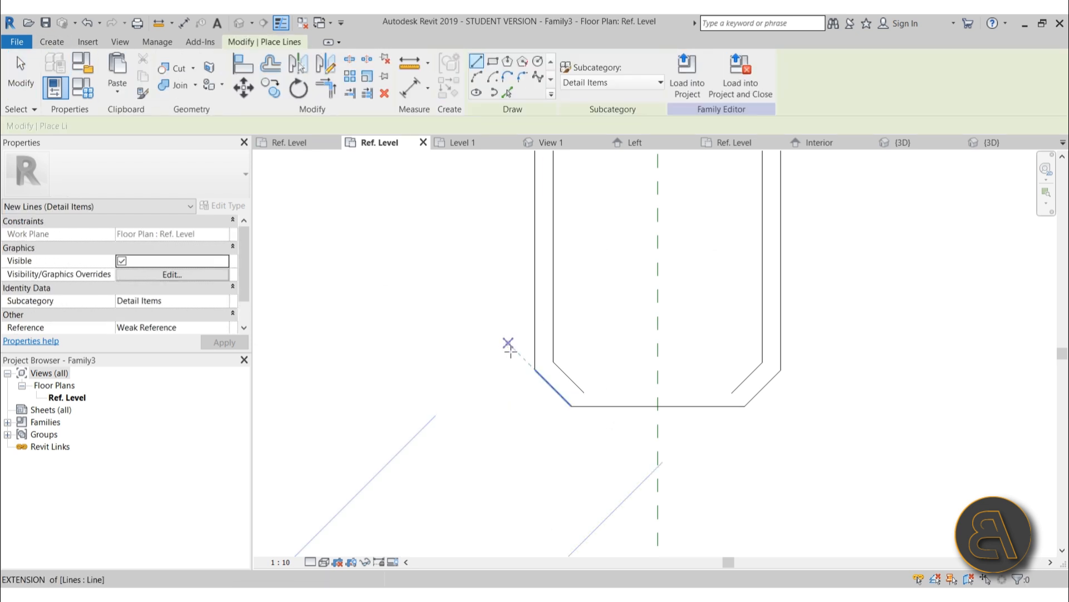
{"action": "left_click", "coordinate": [583, 390]}
{"action": "left_click", "coordinate": [733, 390]}
{"action": "key", "text": "Escape"}
Extend the left inner and outer horizontal lines above and below the neck across to the right inner neck line
{"action": "scroll", "coordinate": [674, 325], "scroll_direction": "down", "scroll_amount": 1}
{"action": "scroll", "coordinate": [673, 324], "scroll_direction": "down", "scroll_amount": 4}
{"action": "middle_click_drag", "start_coordinate": [674, 325], "coordinate": [463, 438]}
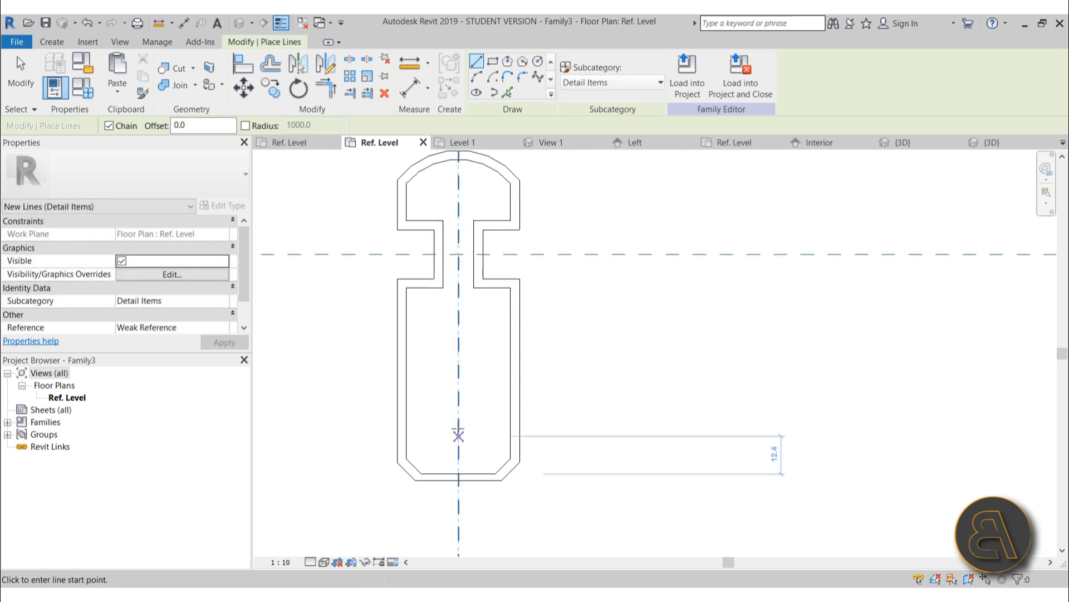
{"action": "scroll", "coordinate": [417, 339], "scroll_direction": "up", "scroll_amount": 3}
{"action": "middle_click_drag", "start_coordinate": [441, 352], "coordinate": [429, 495]}
{"action": "scroll", "coordinate": [441, 397], "scroll_direction": "up", "scroll_amount": 2}
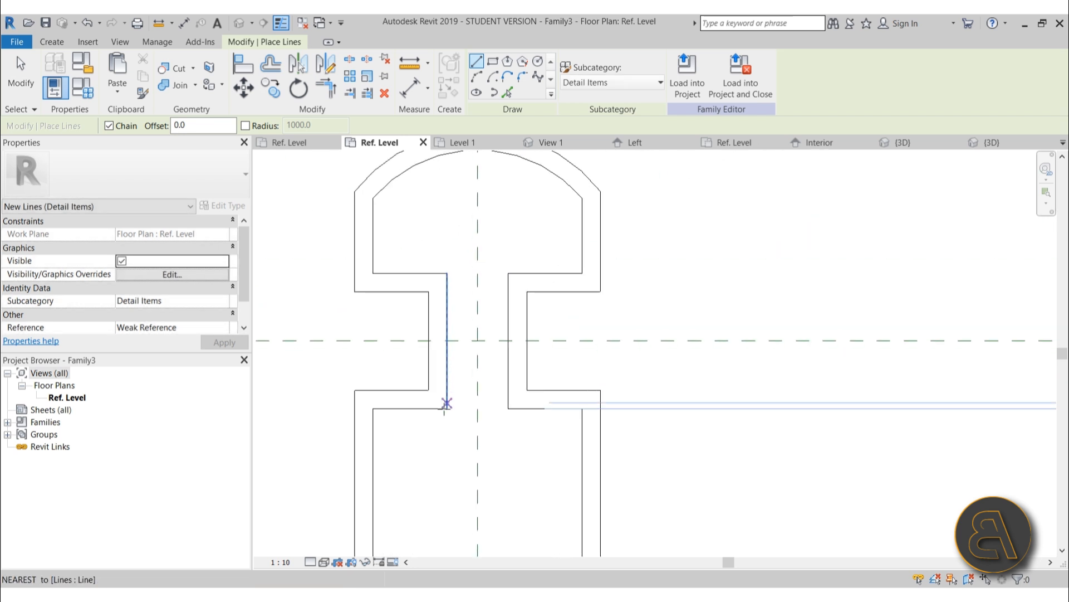
{"action": "key", "text": "Escape"}
{"action": "left_click", "coordinate": [422, 391]}
{"action": "left_click_drag", "start_coordinate": [428, 390], "coordinate": [508, 390]}
{"action": "key", "text": "Escape"}
{"action": "left_click", "coordinate": [422, 290]}
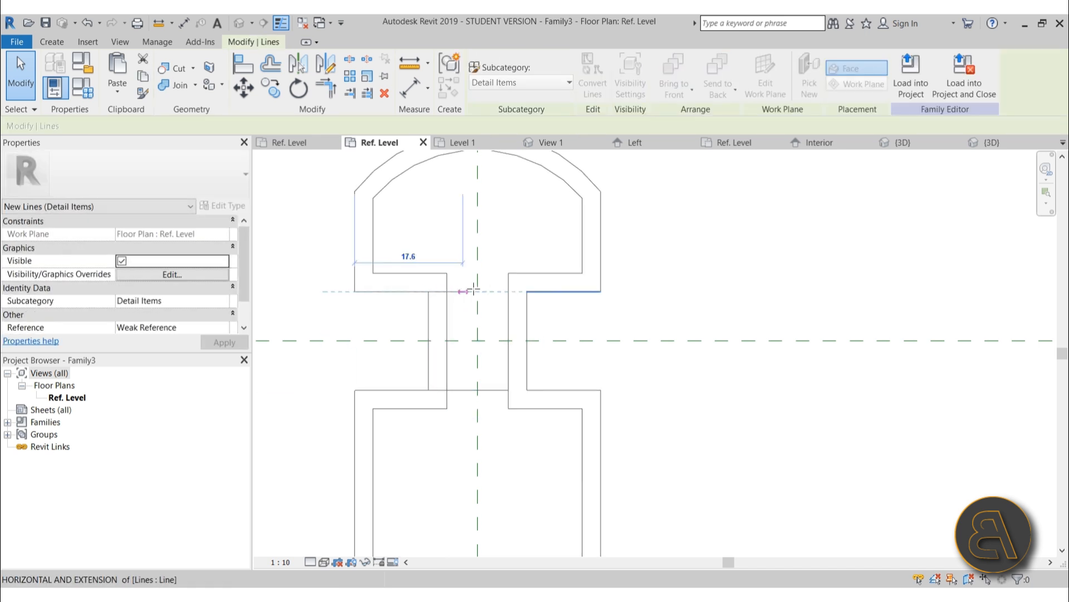
{"action": "left_click_drag", "start_coordinate": [429, 291], "coordinate": [447, 273]}
{"action": "key", "text": "Escape"}
{"action": "left_click", "coordinate": [518, 274]}
{"action": "key", "text": "Escape"}
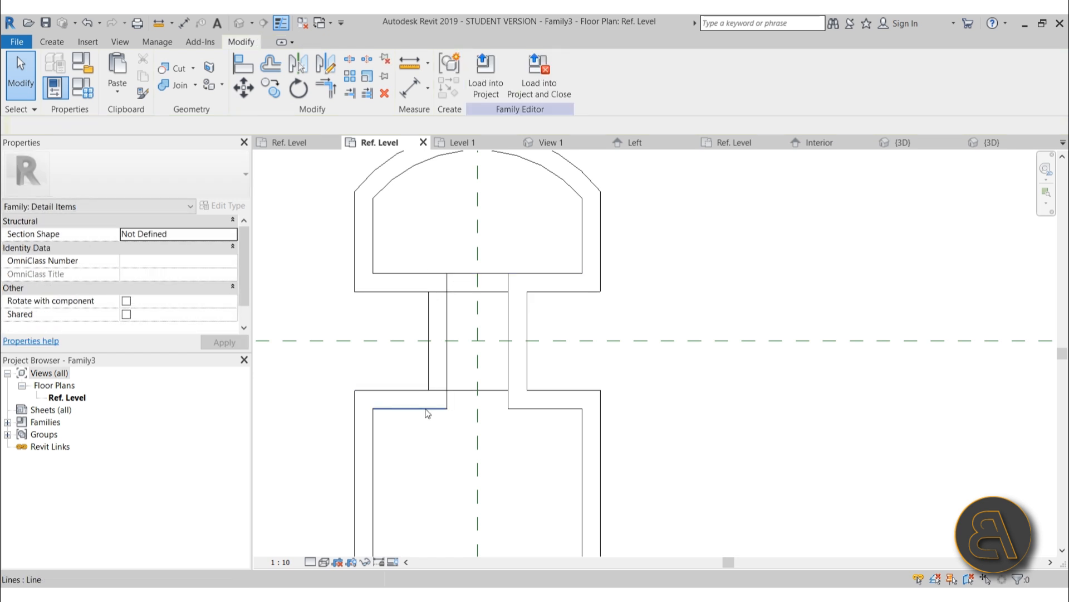
{"action": "left_click", "coordinate": [427, 409]}
{"action": "mouse_move", "coordinate": [446, 408]}
{"action": "left_mouse_down"}
{"action": "mouse_move", "coordinate": [508, 408]}
{"action": "mouse_move", "coordinate": [445, 412]}
{"action": "mouse_move", "coordinate": [446, 387]}
{"action": "left_mouse_up"}
{"action": "key", "text": "Escape"}
Shorten both inner vertical neck lines at each end so they stop at the outer horizontal lines
{"action": "scroll", "coordinate": [450, 399], "scroll_direction": "up", "scroll_amount": 1}
{"action": "left_click", "coordinate": [446, 399]}
{"action": "key", "text": "Escape"}
{"action": "left_click", "coordinate": [528, 406]}
{"action": "left_click_drag", "start_coordinate": [527, 411], "coordinate": [527, 387]}
{"action": "key", "text": "Escape"}
{"action": "left_click", "coordinate": [530, 243]}
{"action": "left_click_drag", "start_coordinate": [528, 233], "coordinate": [527, 257]}
{"action": "key", "text": "Escape"}
{"action": "left_click", "coordinate": [446, 267]}
{"action": "left_click_drag", "start_coordinate": [447, 233], "coordinate": [446, 257]}
{"action": "key", "text": "Escape"}
Split the horizontal lines within the neck's left wall and trim them into corners with its vertical lines
{"action": "key", "text": "s"}
{"action": "key", "text": "l"}
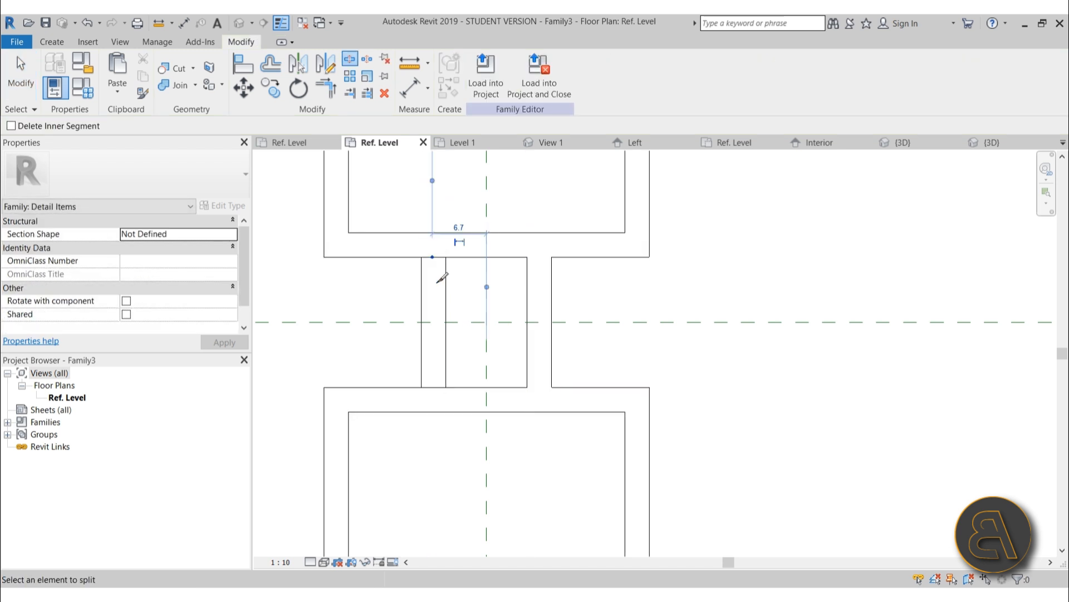
{"action": "key", "text": "Escape"}
{"action": "key", "text": "t"}
{"action": "key", "text": "r"}
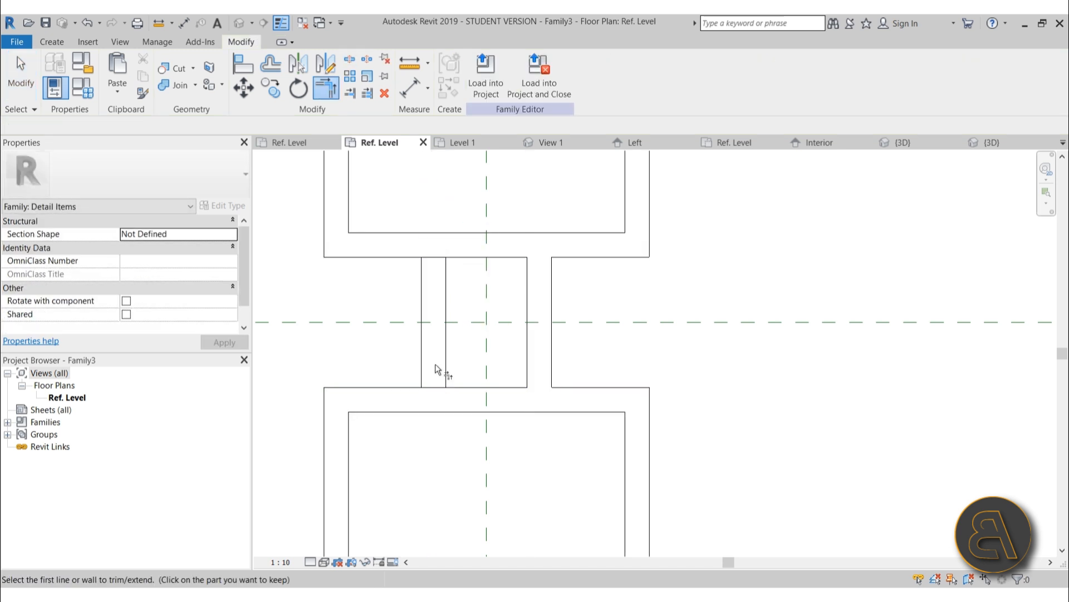
{"action": "left_click", "coordinate": [422, 378]}
{"action": "left_click", "coordinate": [411, 387]}
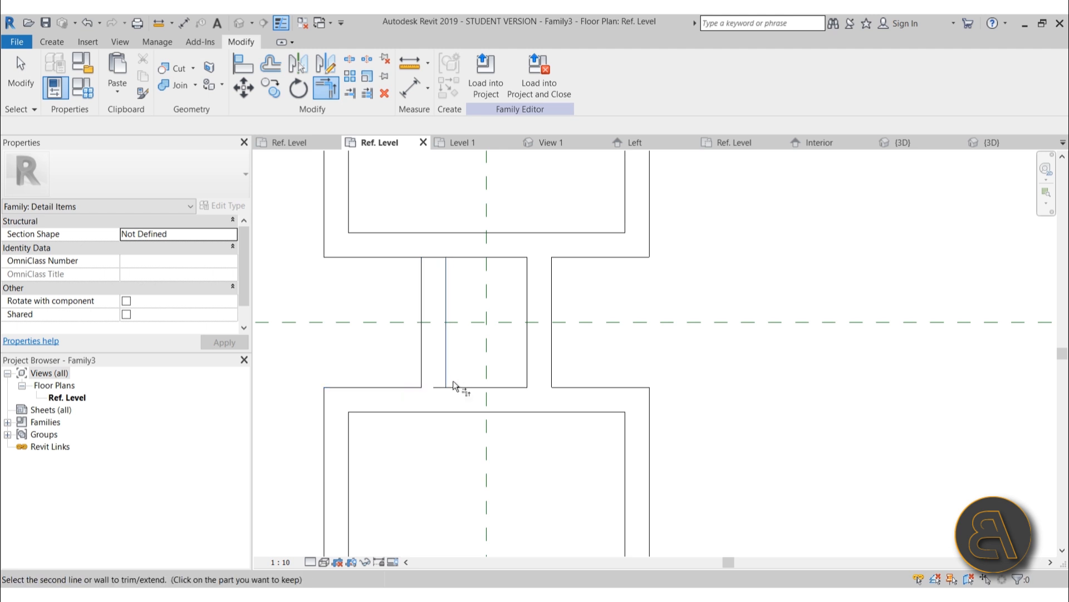
{"action": "left_click", "coordinate": [424, 272]}
{"action": "left_click", "coordinate": [410, 260]}
{"action": "scroll", "coordinate": [413, 265], "scroll_direction": "down", "scroll_amount": 4}
{"action": "key", "text": "Escape"}
Draw a vertical line inside the mullion head from the inner arc to its base, about 15.8 from the left inner edge
{"action": "scroll", "coordinate": [428, 286], "scroll_direction": "up", "scroll_amount": 5}
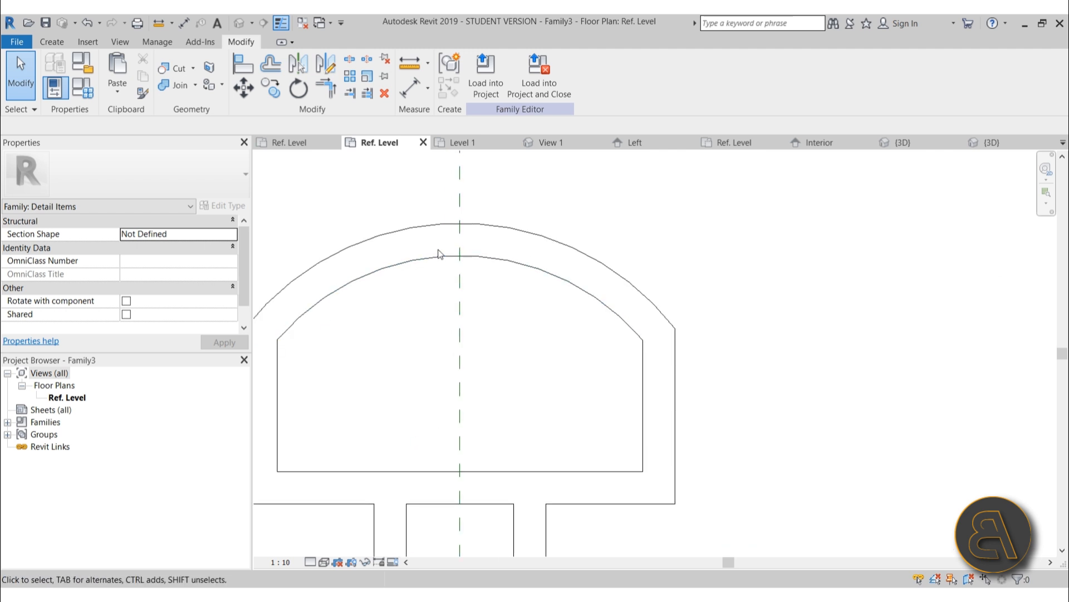
{"action": "left_click", "coordinate": [52, 42]}
{"action": "left_click", "coordinate": [115, 75]}
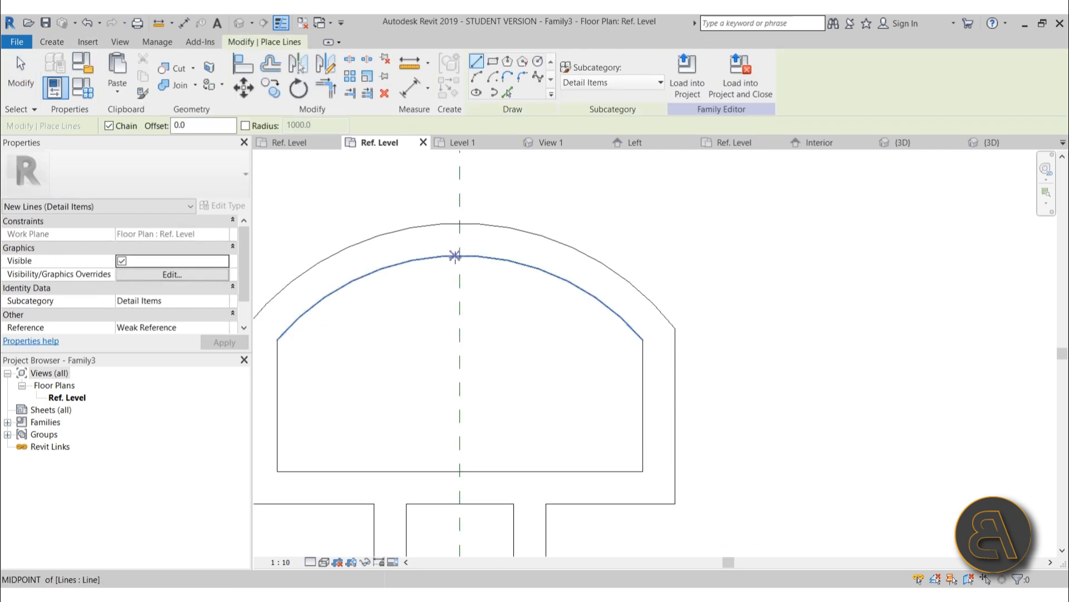
{"action": "left_click", "coordinate": [447, 256]}
{"action": "left_click", "coordinate": [448, 466]}
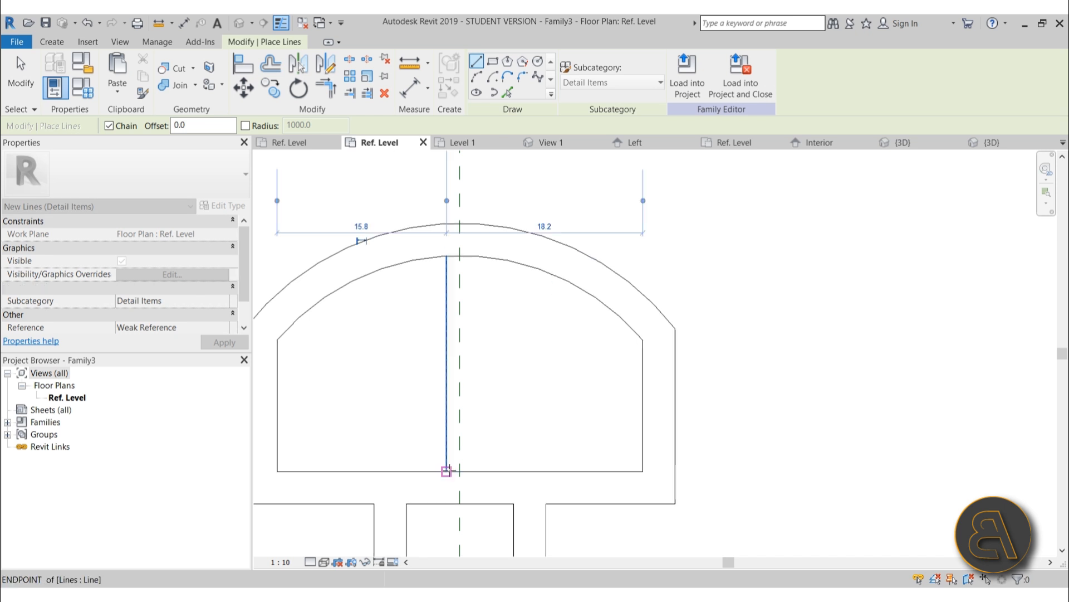
{"action": "key", "text": "Escape"}
{"action": "key", "text": "Escape"}
Mirror a copy of the vertical line inside the mullion head about the Center (Left/Right) reference plane
{"action": "key", "text": "m"}
{"action": "key", "text": "m"}
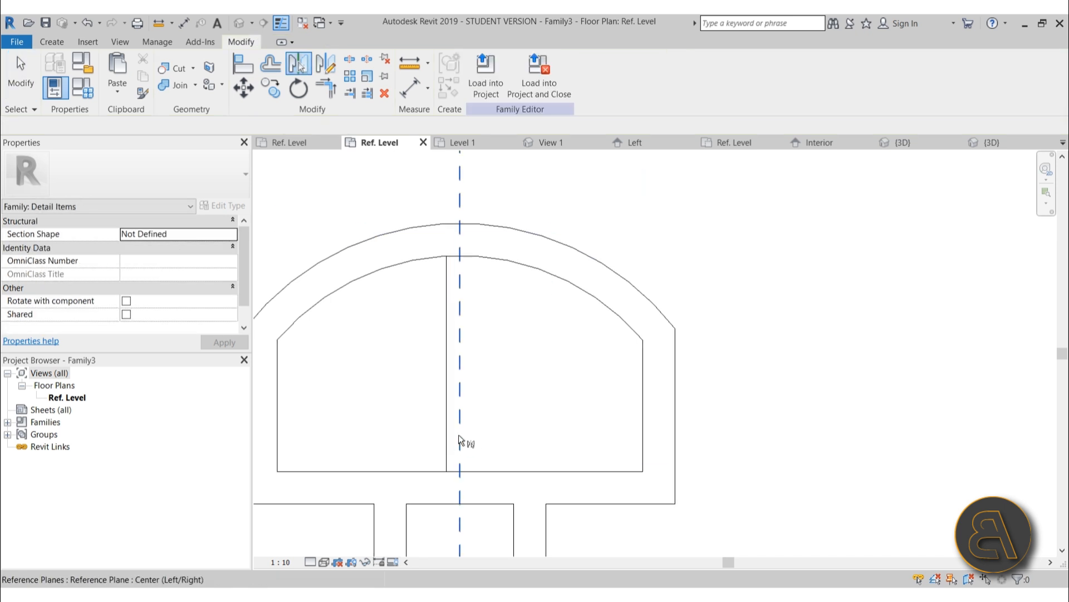
{"action": "key", "text": "Escape"}
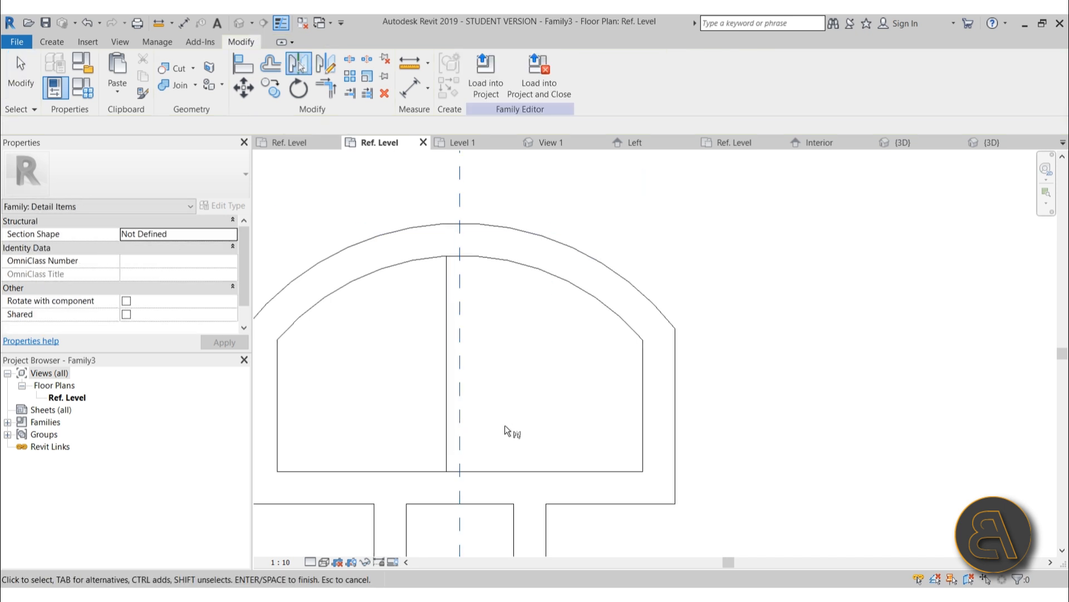
{"action": "left_click", "coordinate": [449, 429]}
{"action": "key", "text": "m"}
{"action": "key", "text": "m"}
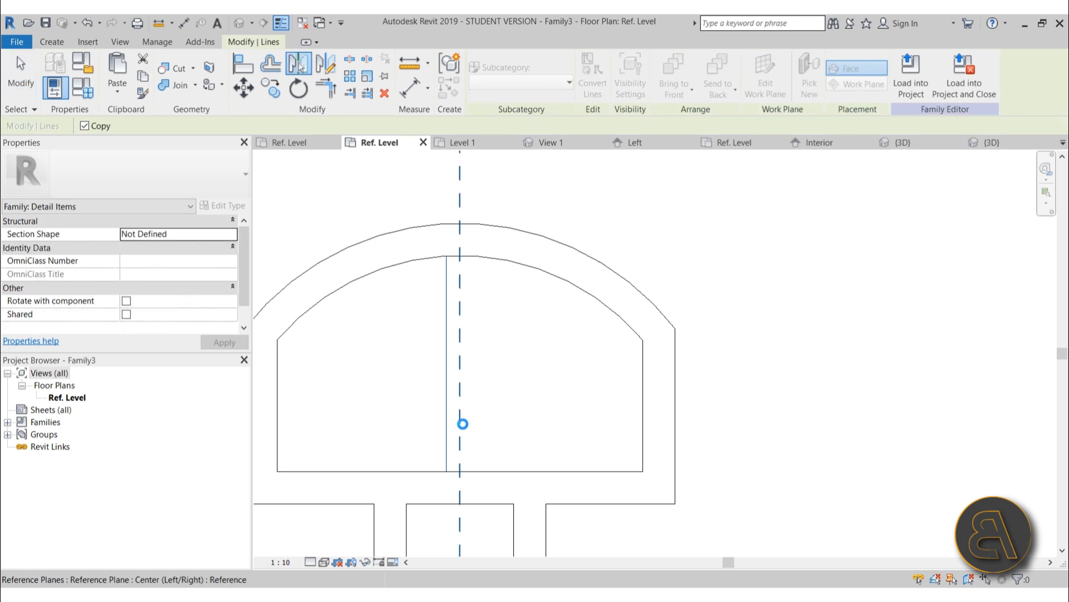
{"action": "left_click", "coordinate": [459, 423]}
{"action": "key", "text": "Escape"}
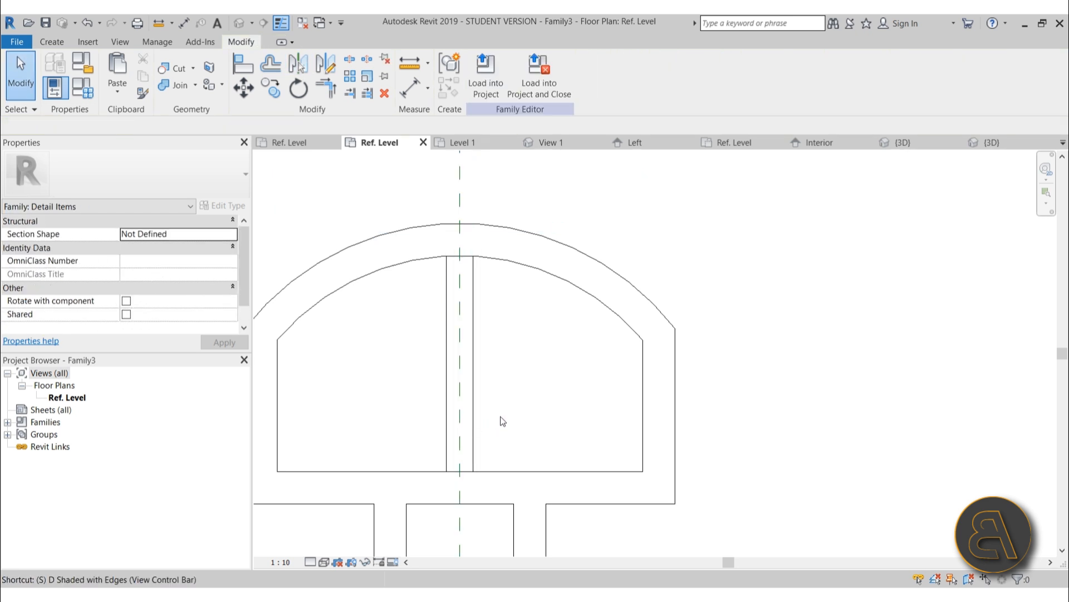
Split the inner arc and base line between the head's two vertical lines and trim them into corners, forming two separate chambers
{"action": "key", "text": "s"}
{"action": "key", "text": "l"}
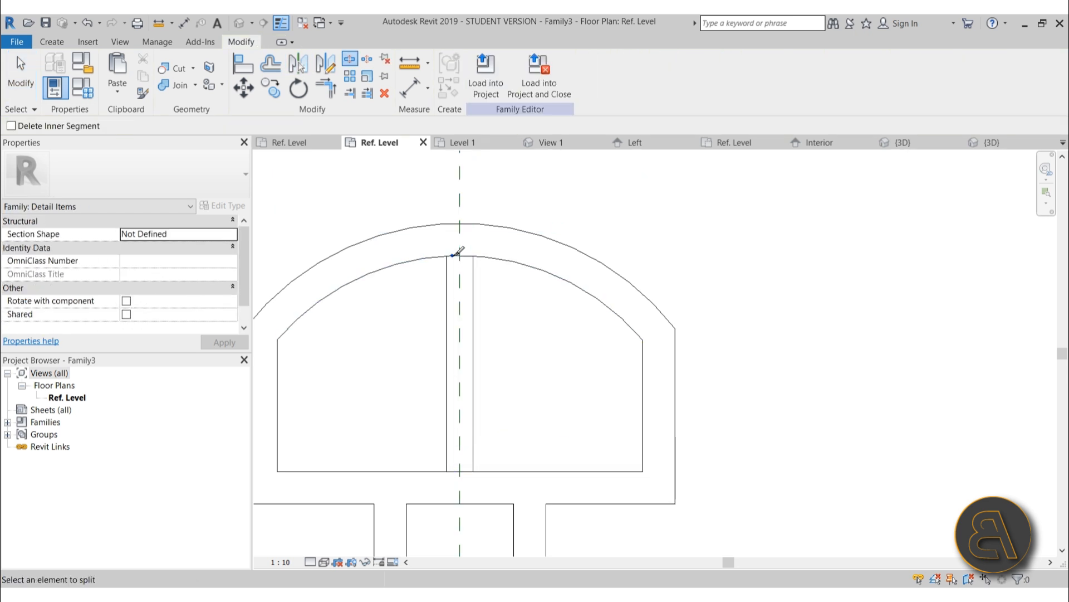
{"action": "key", "text": "Escape"}
{"action": "key", "text": "t"}
{"action": "key", "text": "r"}
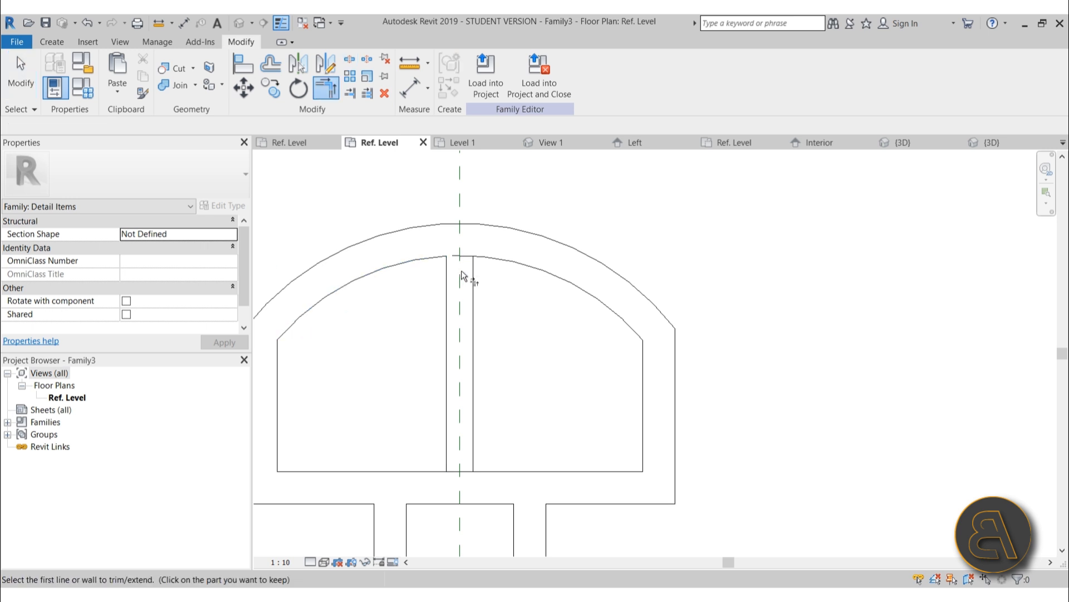
{"action": "left_click", "coordinate": [484, 264]}
{"action": "left_click", "coordinate": [475, 276]}
{"action": "left_click", "coordinate": [436, 471]}
{"action": "scroll", "coordinate": [456, 193], "scroll_direction": "down", "scroll_amount": 4}
{"action": "key", "text": "Escape"}
Load the hollow section detail item into Family1 only and place one instance over the mullion profile
{"action": "scroll", "coordinate": [523, 286], "scroll_direction": "down", "scroll_amount": 2}
{"action": "middle_click_drag", "start_coordinate": [508, 345], "coordinate": [500, 325]}
{"action": "scroll", "coordinate": [494, 326], "scroll_direction": "up", "scroll_amount": 2}
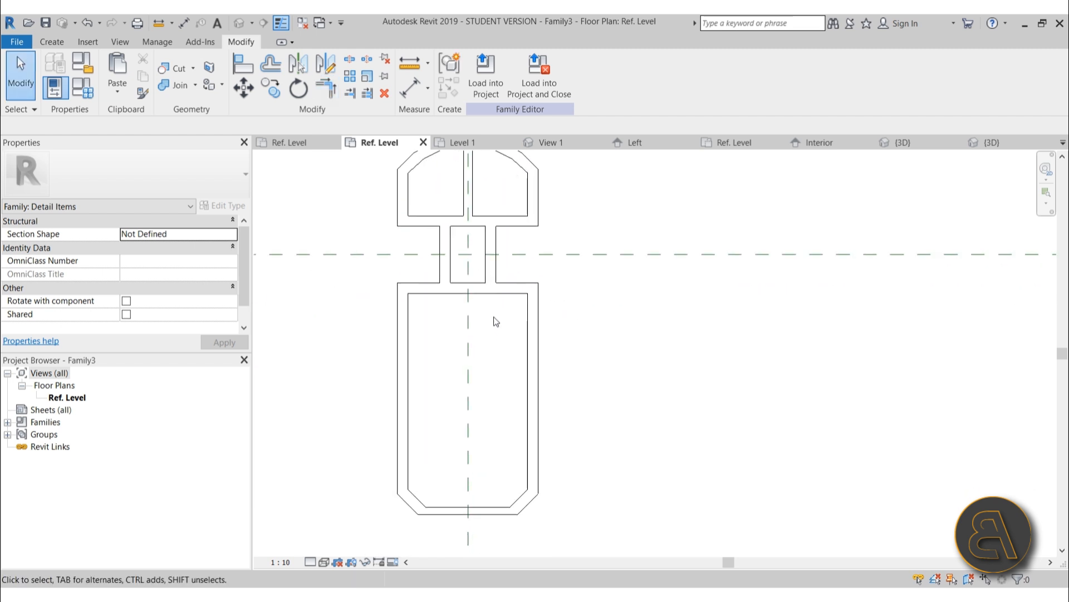
{"action": "scroll", "coordinate": [556, 313], "scroll_direction": "down", "scroll_amount": 3}
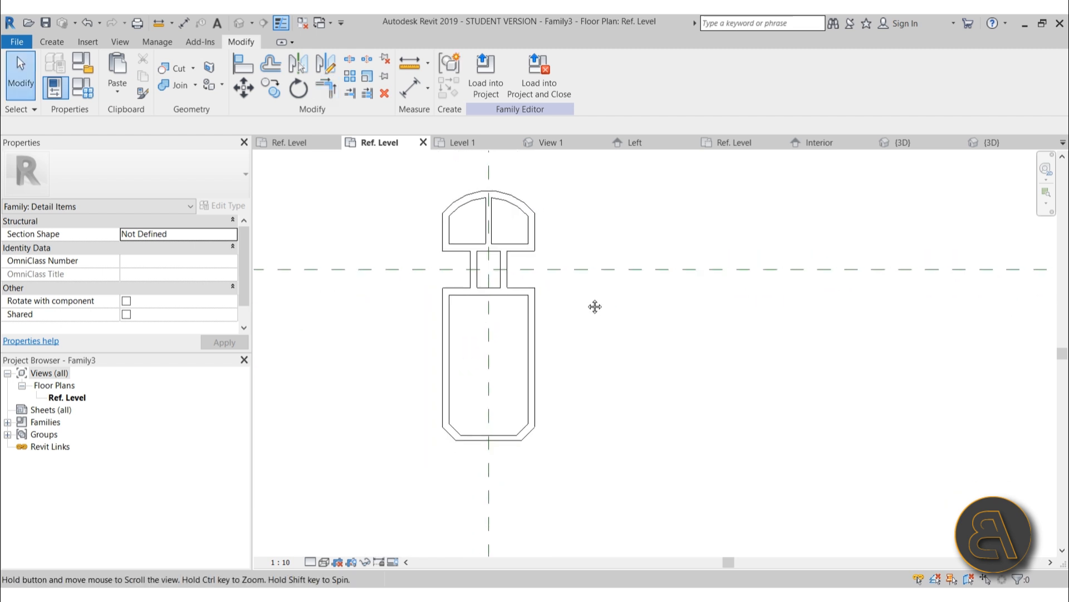
{"action": "scroll", "coordinate": [530, 249], "scroll_direction": "up", "scroll_amount": 2}
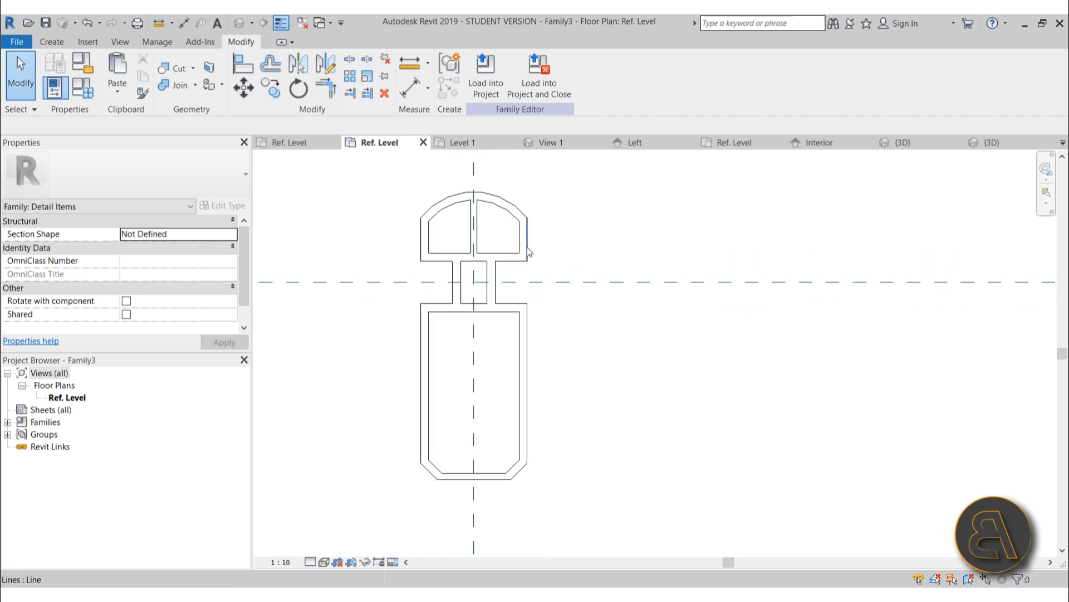
{"action": "left_click", "coordinate": [479, 98]}
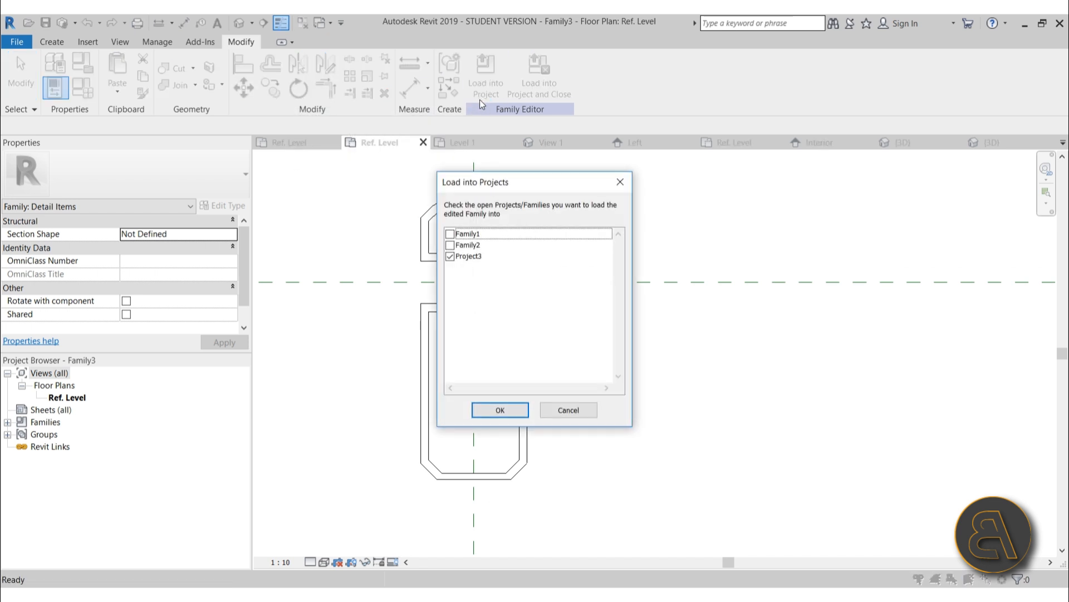
{"action": "left_click", "coordinate": [455, 238]}
{"action": "left_click", "coordinate": [461, 258]}
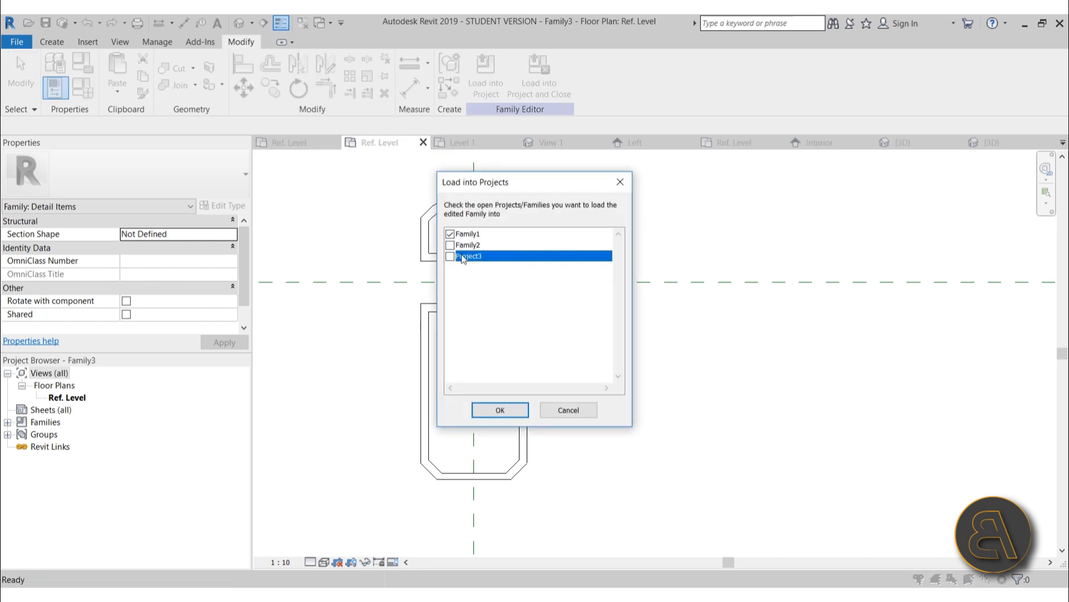
{"action": "left_click", "coordinate": [489, 413]}
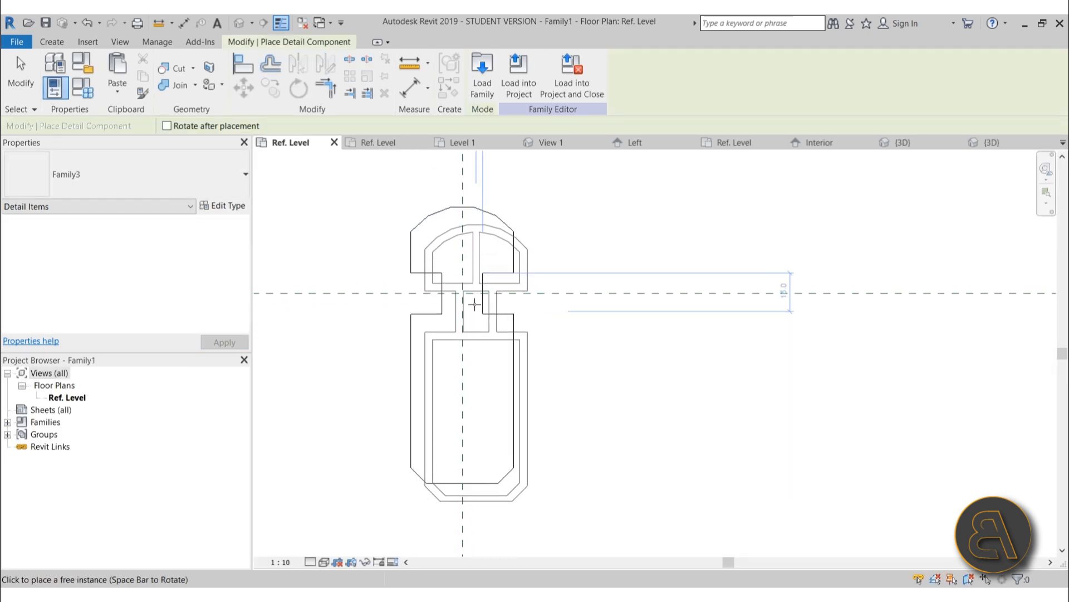
{"action": "left_click", "coordinate": [462, 296]}
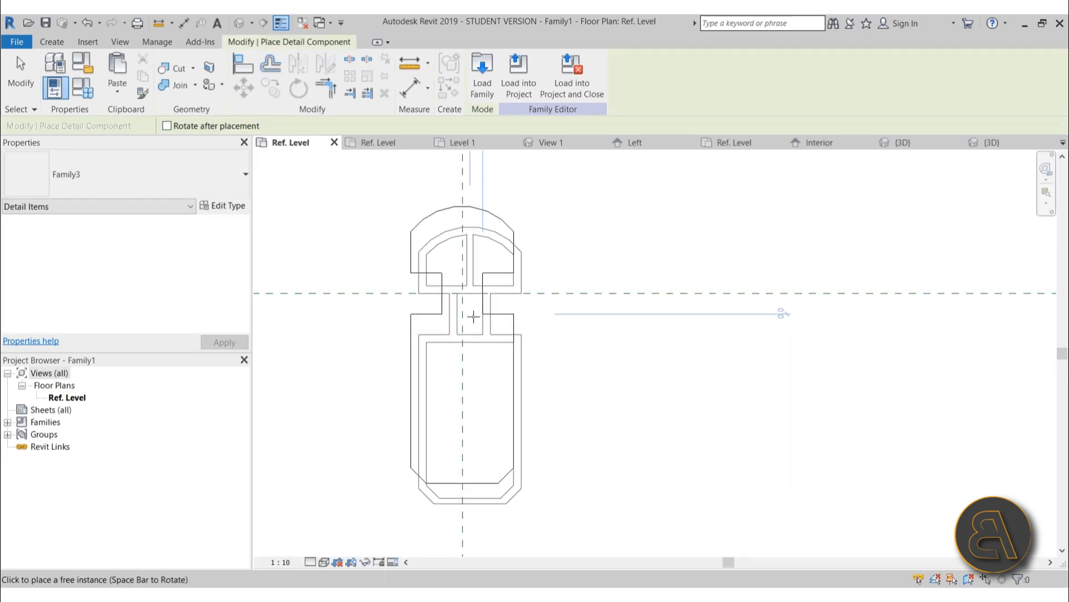
{"action": "key", "text": "Escape"}
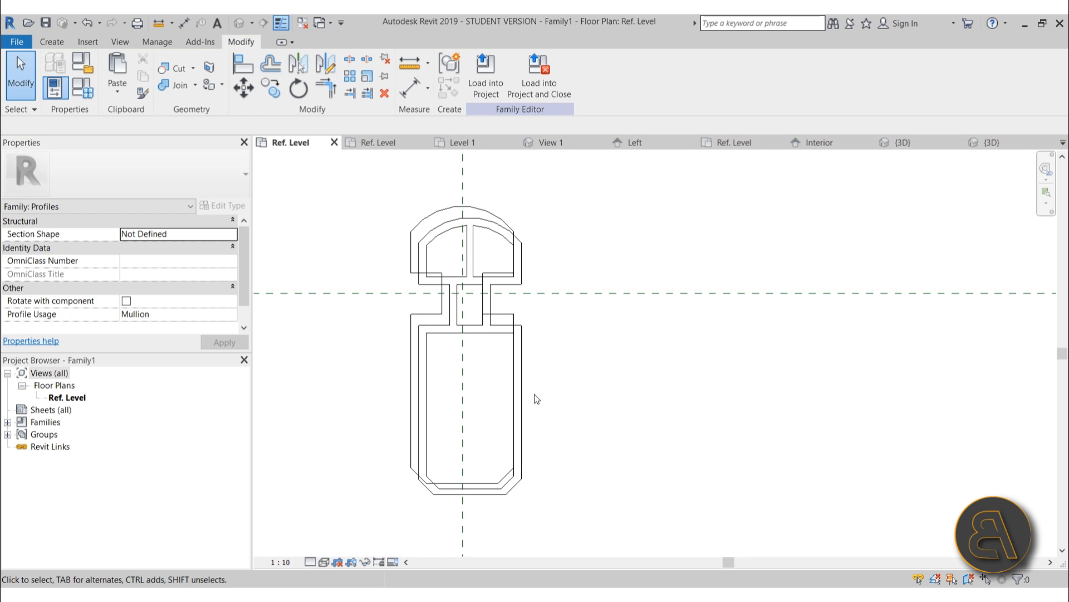
Align the placed detail item's centre lines with the profile's vertical and horizontal centre reference planes
{"action": "key", "text": "l"}
{"action": "scroll", "coordinate": [534, 393], "scroll_direction": "down", "scroll_amount": 1}
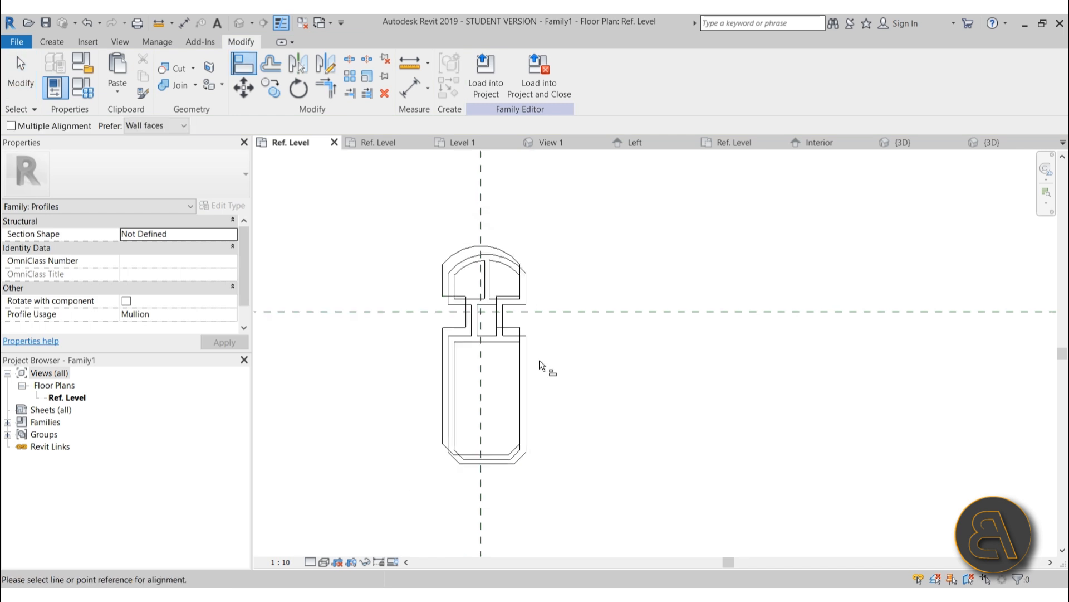
{"action": "left_click", "coordinate": [482, 207]}
{"action": "left_click", "coordinate": [489, 363]}
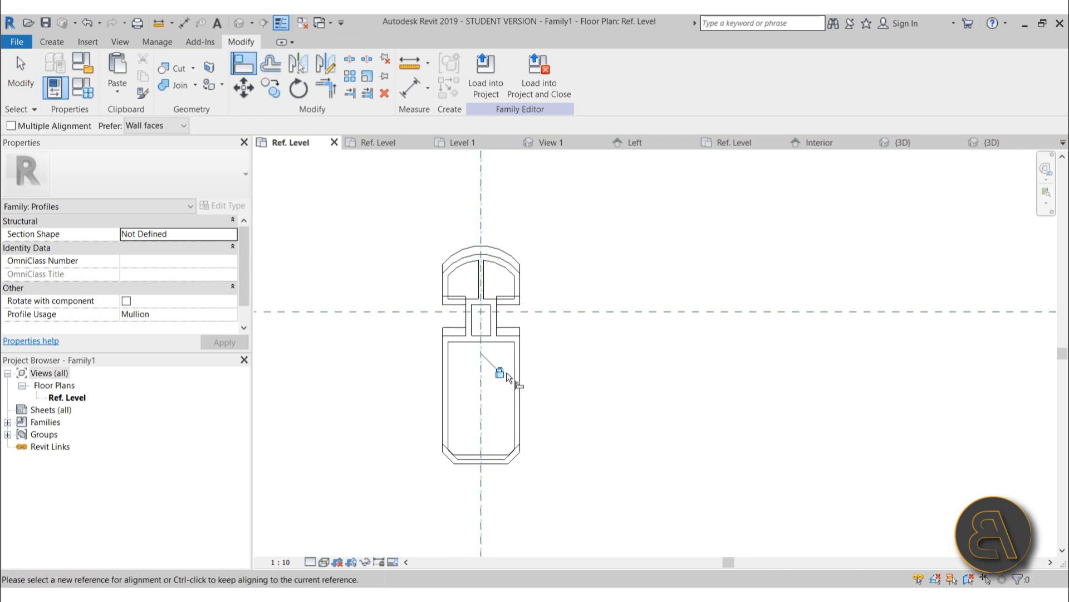
{"action": "left_click", "coordinate": [417, 313]}
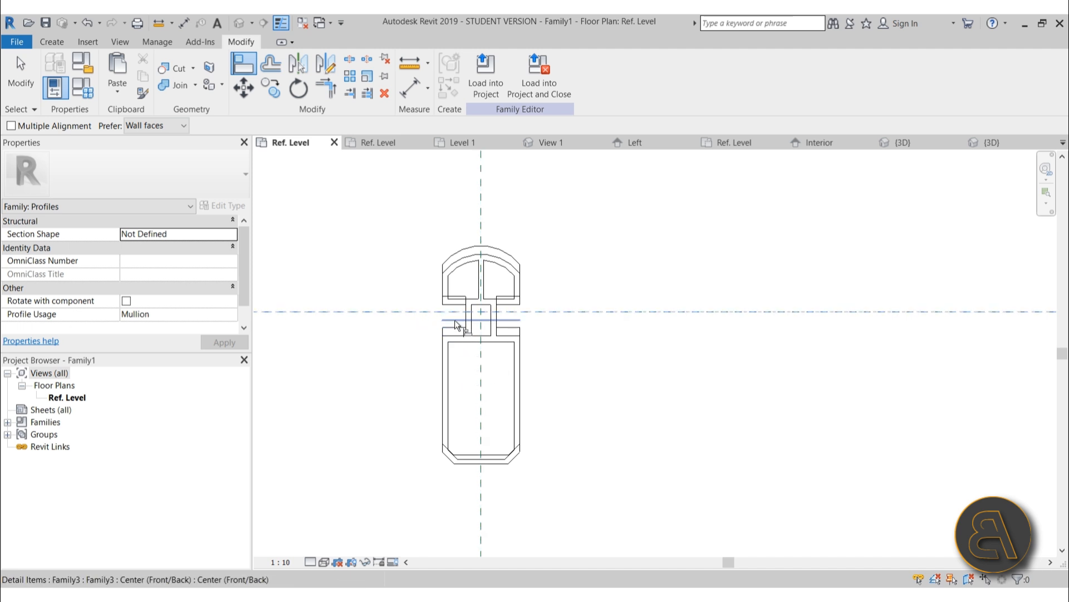
{"action": "left_click", "coordinate": [454, 319]}
{"action": "left_click", "coordinate": [634, 331]}
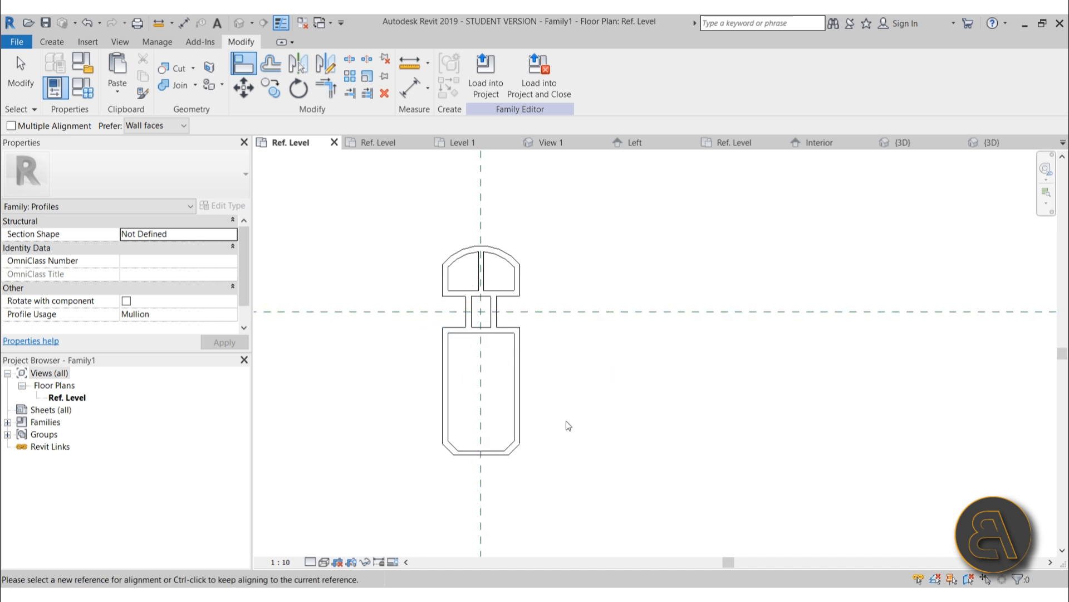
{"action": "key", "text": "Escape"}
{"action": "key", "text": "Escape"}
{"action": "left_click", "coordinate": [478, 338]}
{"action": "key", "text": "Escape"}
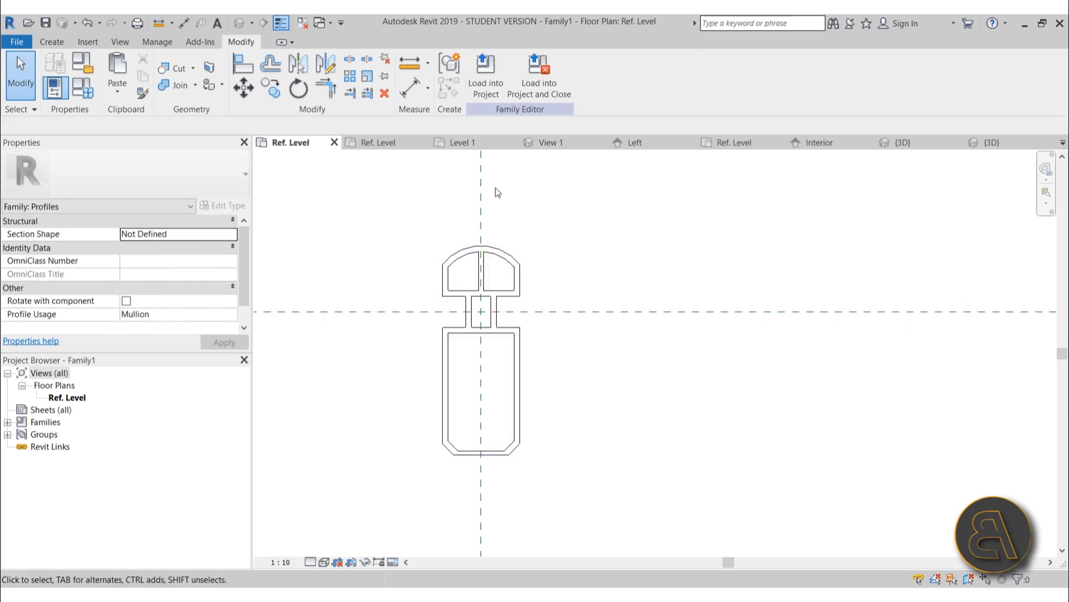
Load the Family1 mullion profile into Project3 and overwrite the existing version
{"action": "left_click", "coordinate": [486, 85]}
{"action": "left_click", "coordinate": [450, 257]}
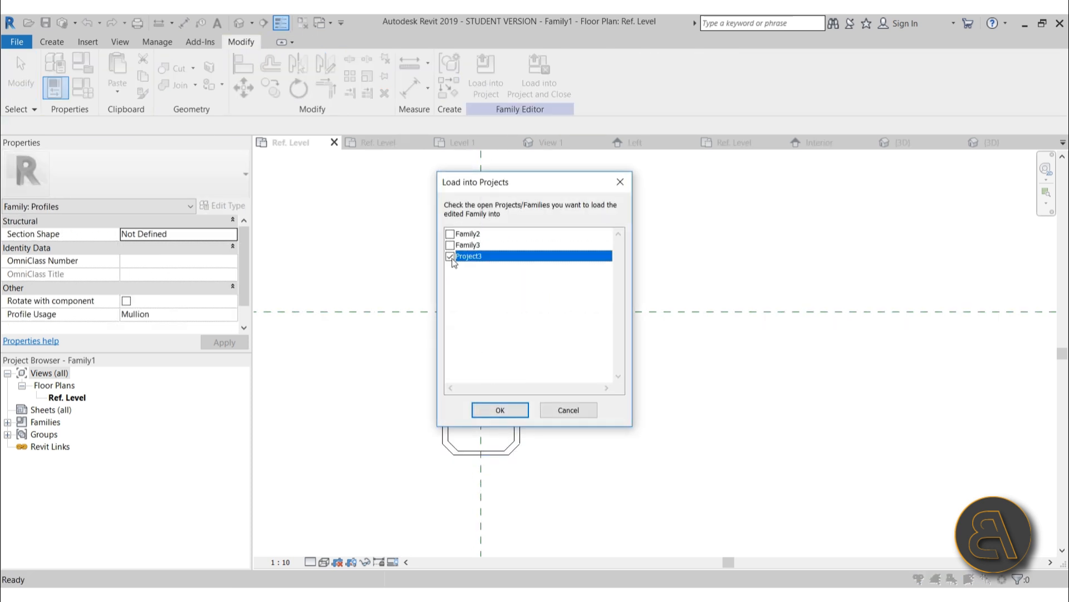
{"action": "left_click", "coordinate": [500, 411]}
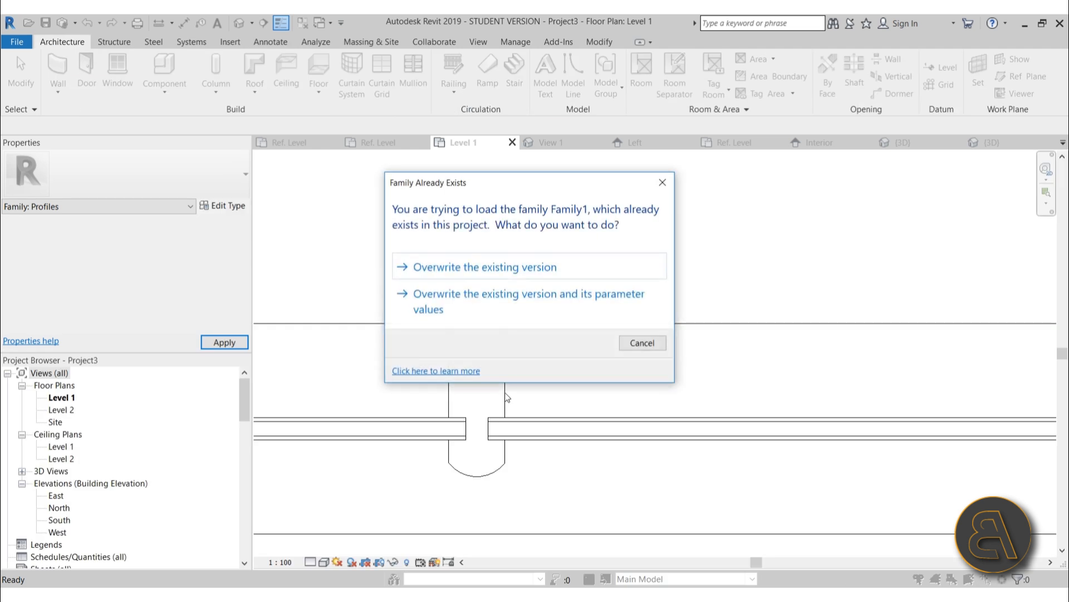
{"action": "left_click", "coordinate": [459, 267]}
Examine the hollow mullion sections along the curtain wall in the Level 1 plan
{"action": "scroll", "coordinate": [480, 442], "scroll_direction": "down", "scroll_amount": 2}
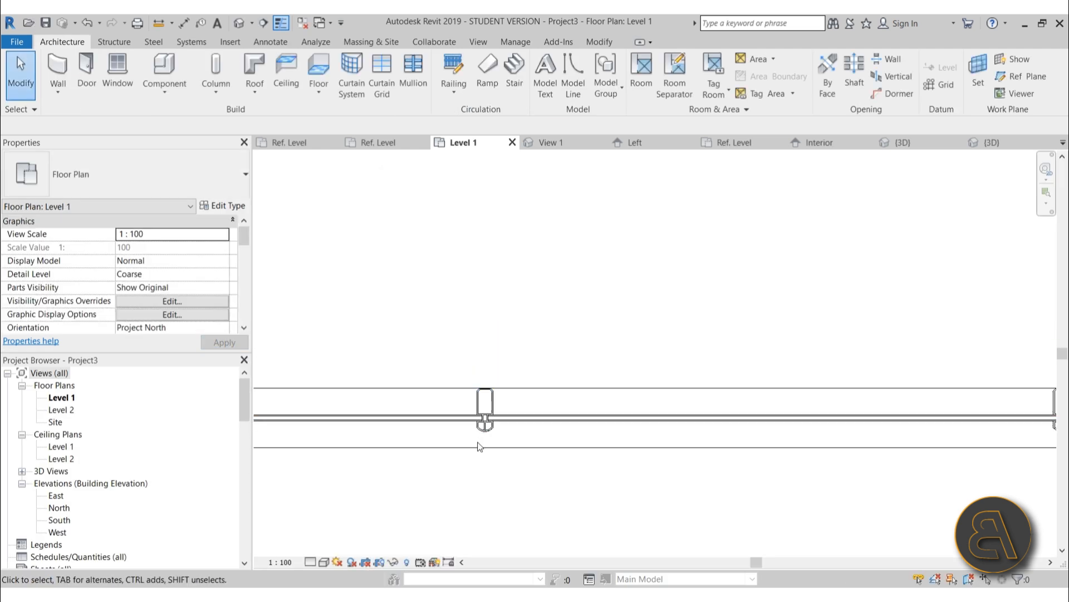
{"action": "scroll", "coordinate": [485, 426], "scroll_direction": "up", "scroll_amount": 2}
{"action": "scroll", "coordinate": [501, 437], "scroll_direction": "down", "scroll_amount": 5}
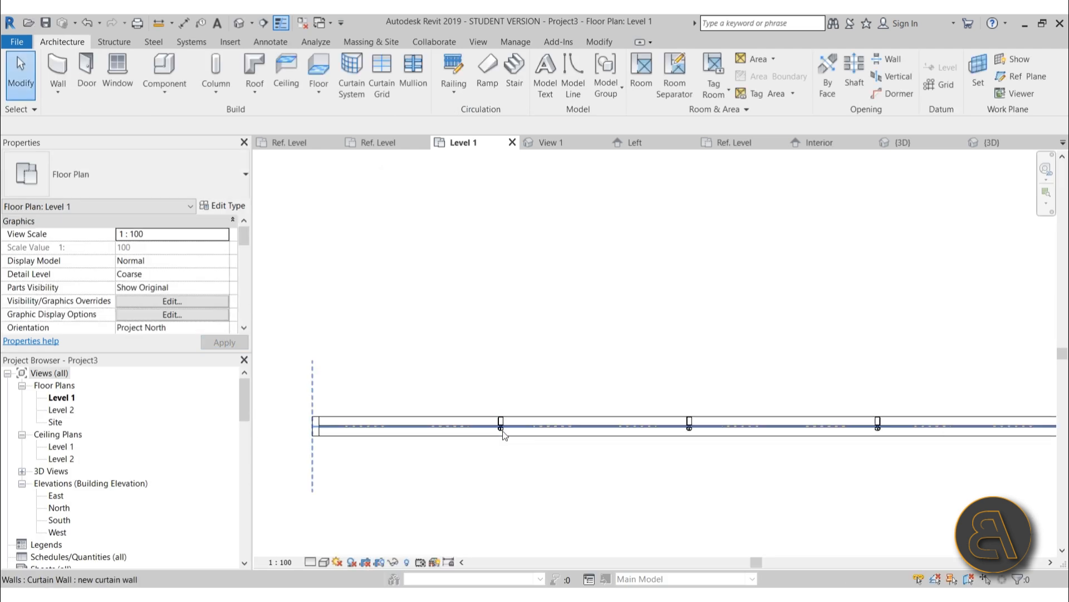
{"action": "middle_click_drag", "start_coordinate": [501, 437], "coordinate": [446, 436]}
{"action": "scroll", "coordinate": [557, 392], "scroll_direction": "up", "scroll_amount": 3}
{"action": "scroll", "coordinate": [563, 432], "scroll_direction": "up", "scroll_amount": 2}
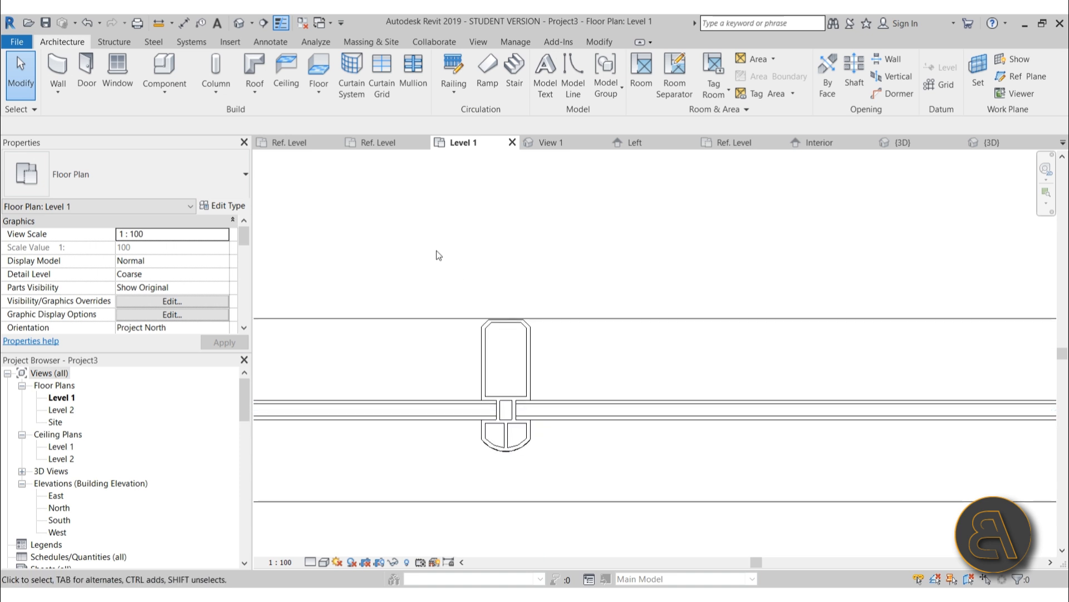
{"action": "scroll", "coordinate": [423, 256], "scroll_direction": "down", "scroll_amount": 4}
{"action": "scroll", "coordinate": [473, 306], "scroll_direction": "down", "scroll_amount": 4}
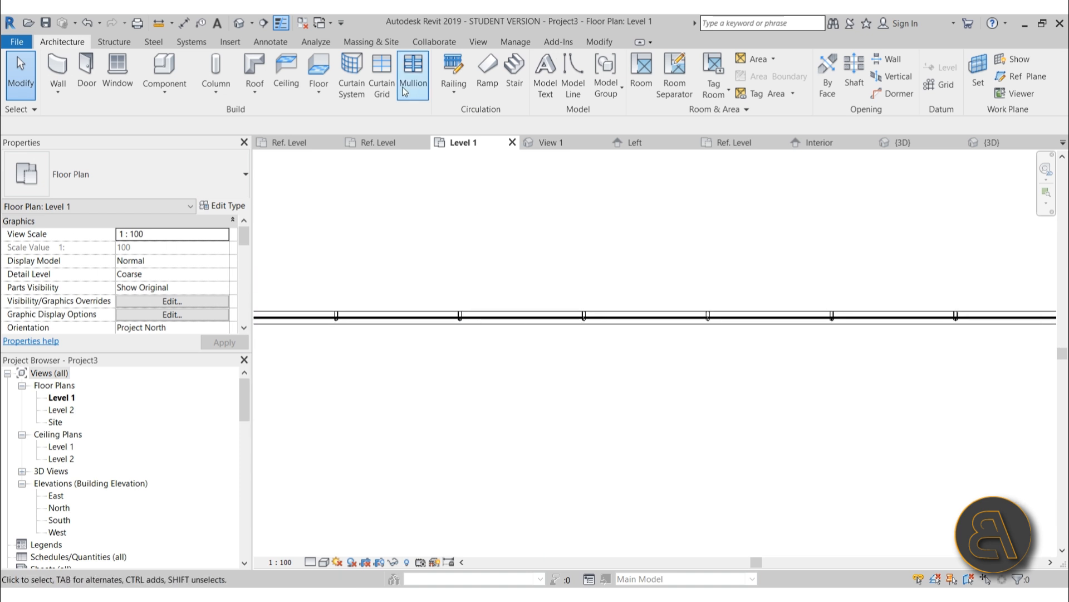
Draw a section line crossing the curtain wall between two mullions in the Level 1 plan
{"action": "left_click", "coordinate": [263, 23]}
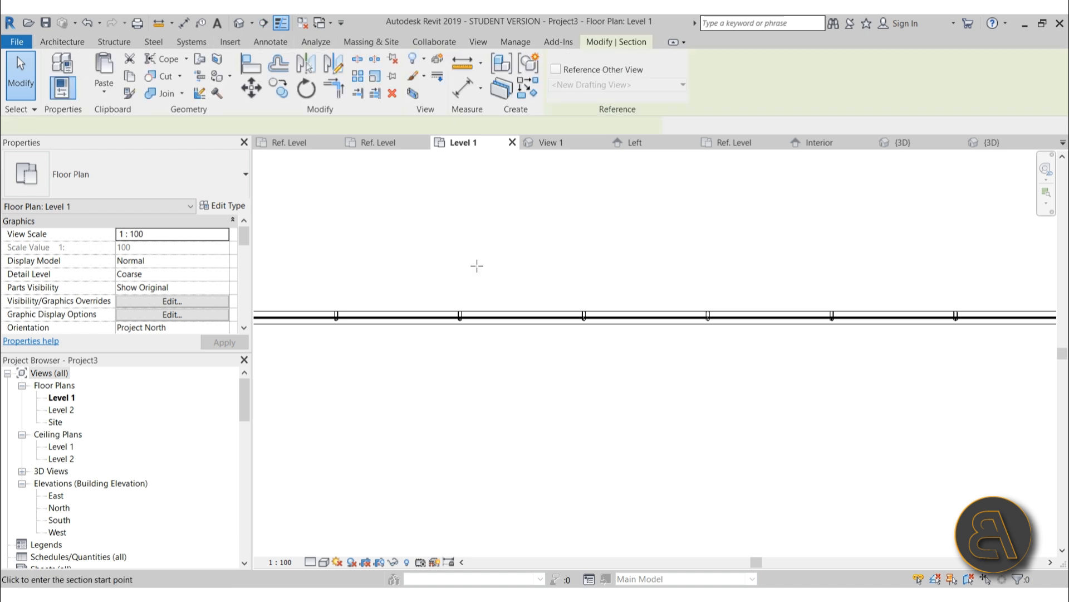
{"action": "left_click", "coordinate": [396, 255]}
{"action": "left_click", "coordinate": [396, 397]}
{"action": "key", "text": "Escape"}
{"action": "key", "text": "Escape"}
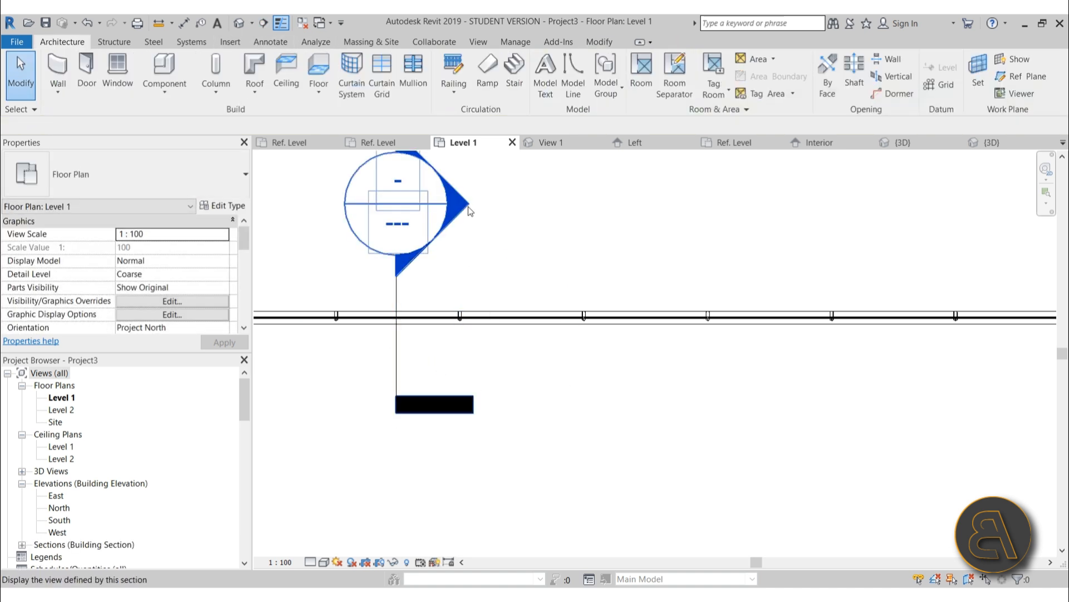
Open the new section view and examine the horizontal mullion's hollow profile
{"action": "double_click", "coordinate": [468, 209]}
{"action": "scroll", "coordinate": [663, 335], "scroll_direction": "up", "scroll_amount": 6}
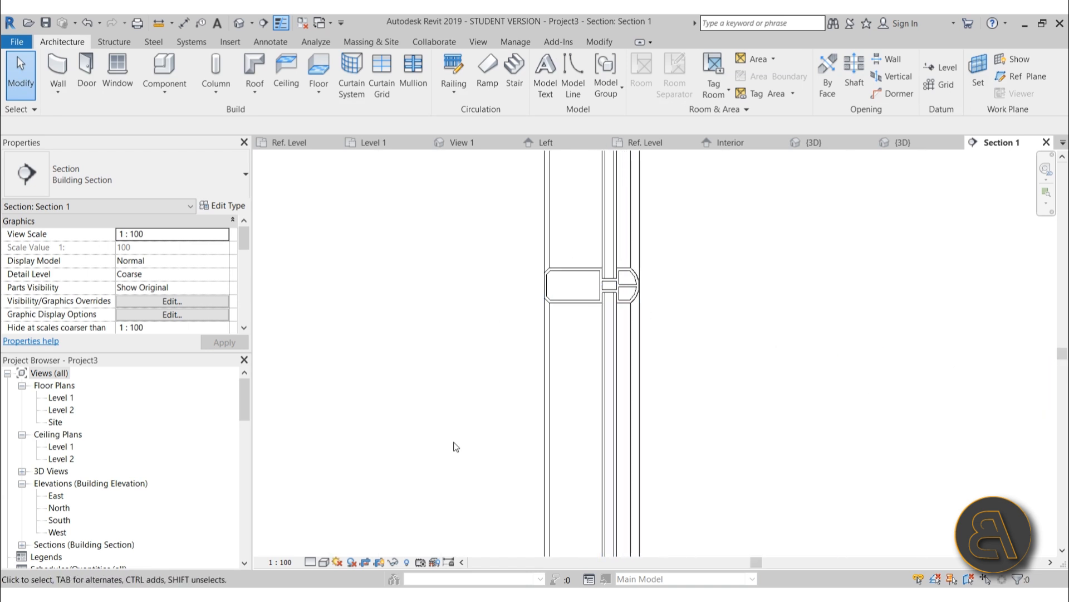
{"action": "scroll", "coordinate": [602, 433], "scroll_direction": "down", "scroll_amount": 5}
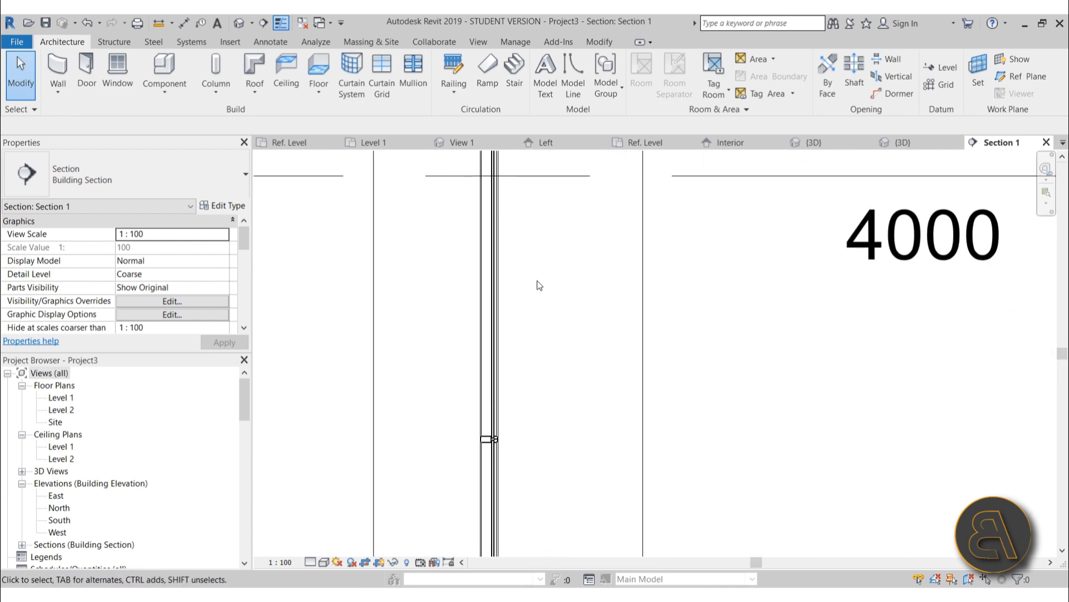
{"action": "scroll", "coordinate": [541, 312], "scroll_direction": "down", "scroll_amount": 2}
Look through the open project and family views, return to Section 1, and close one of the {3D} views
{"action": "left_click", "coordinate": [365, 143]}
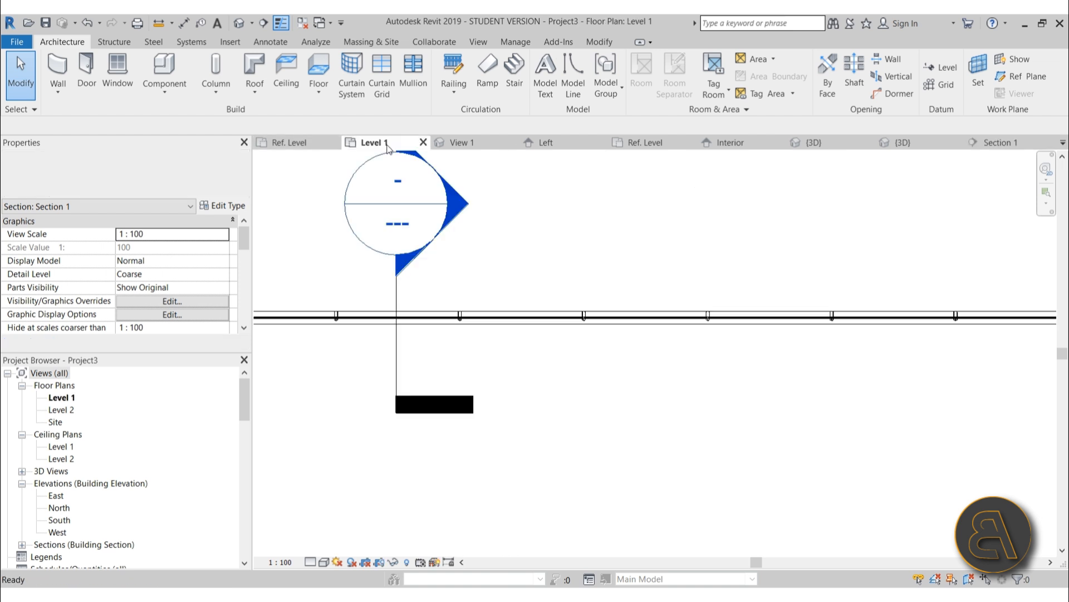
{"action": "left_click", "coordinate": [288, 143]}
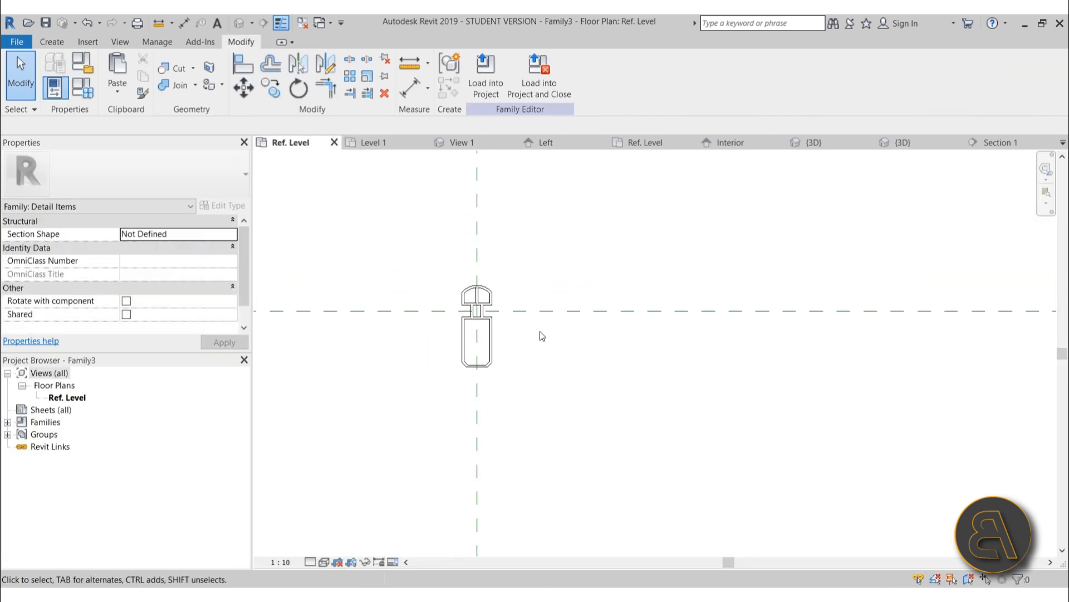
{"action": "scroll", "coordinate": [542, 336], "scroll_direction": "down", "scroll_amount": 5}
{"action": "left_click", "coordinate": [560, 146]}
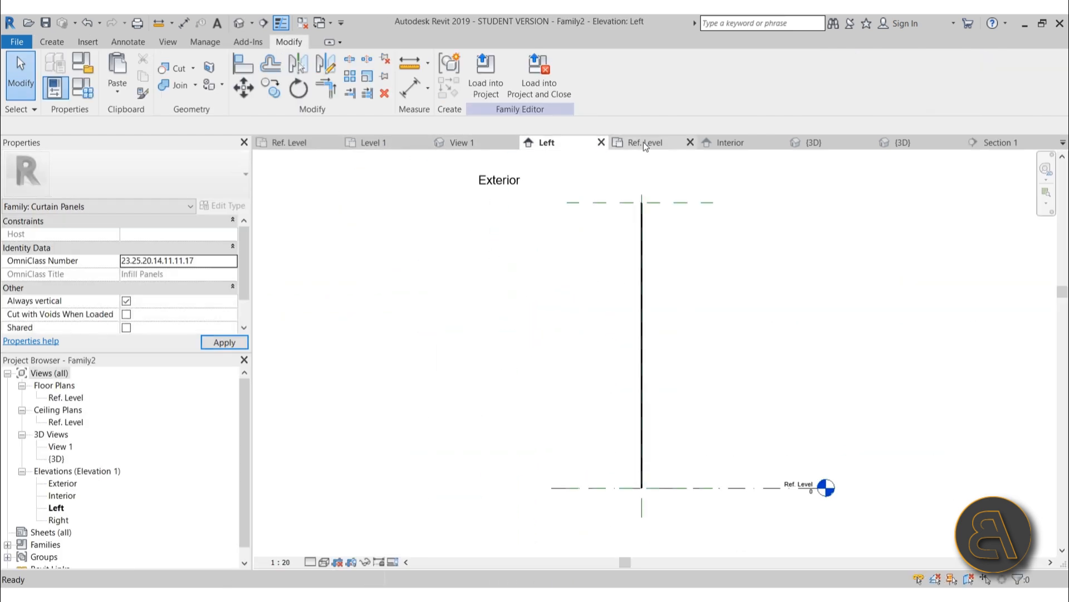
{"action": "left_click", "coordinate": [645, 144]}
{"action": "left_click", "coordinate": [731, 143]}
{"action": "left_click", "coordinate": [812, 143]}
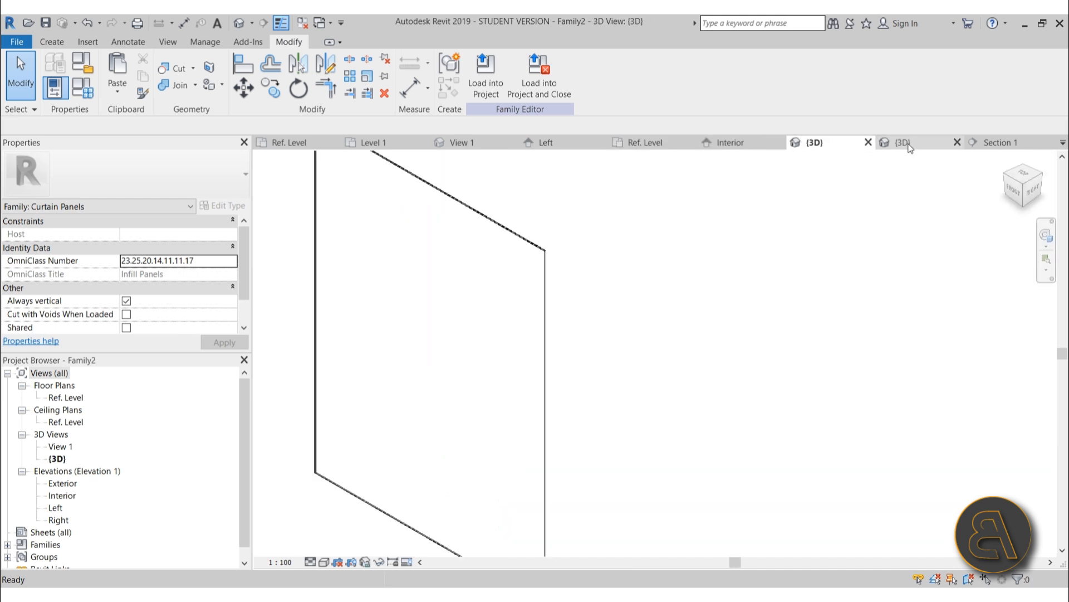
{"action": "left_click", "coordinate": [900, 143]}
{"action": "left_click", "coordinate": [999, 144]}
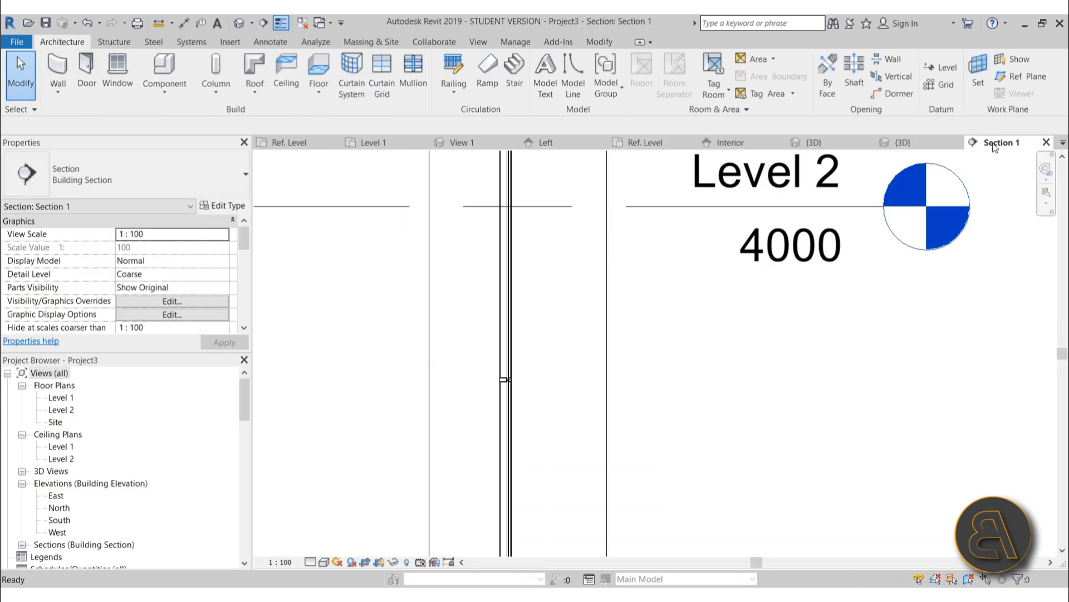
{"action": "left_click", "coordinate": [933, 146]}
{"action": "left_click", "coordinate": [957, 142]}
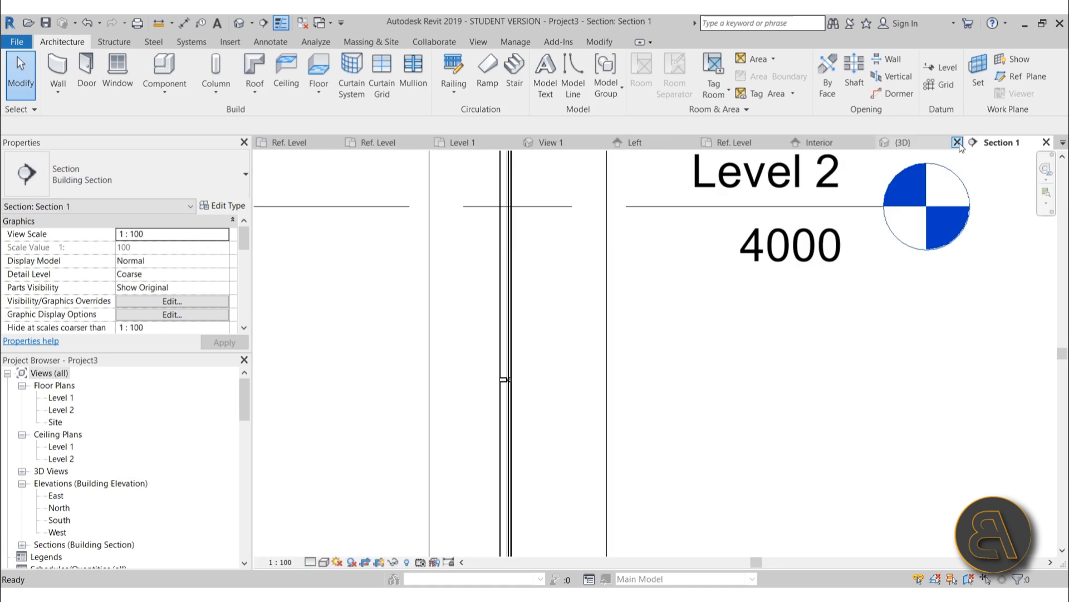
Close the remaining {3D} and Section 1 views and return to the mullion profile family's Ref. Level view
{"action": "left_click", "coordinate": [957, 143]}
{"action": "left_click", "coordinate": [956, 143]}
{"action": "left_click", "coordinate": [301, 144]}
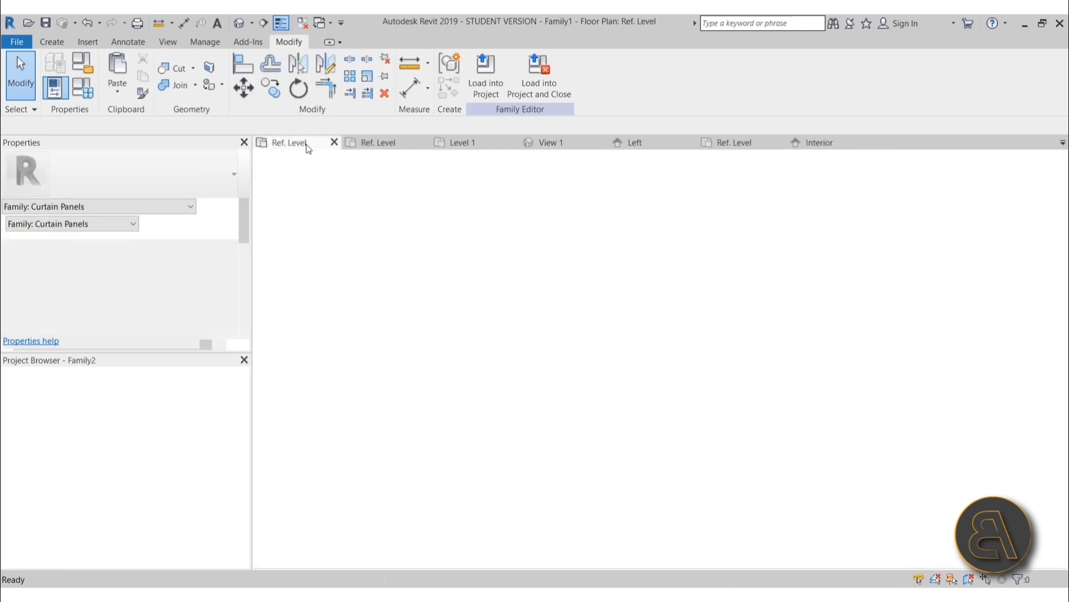
Turn off Coarse detail visibility for the nested hollow detail item in the mullion profile
{"action": "scroll", "coordinate": [493, 335], "scroll_direction": "down", "scroll_amount": 5}
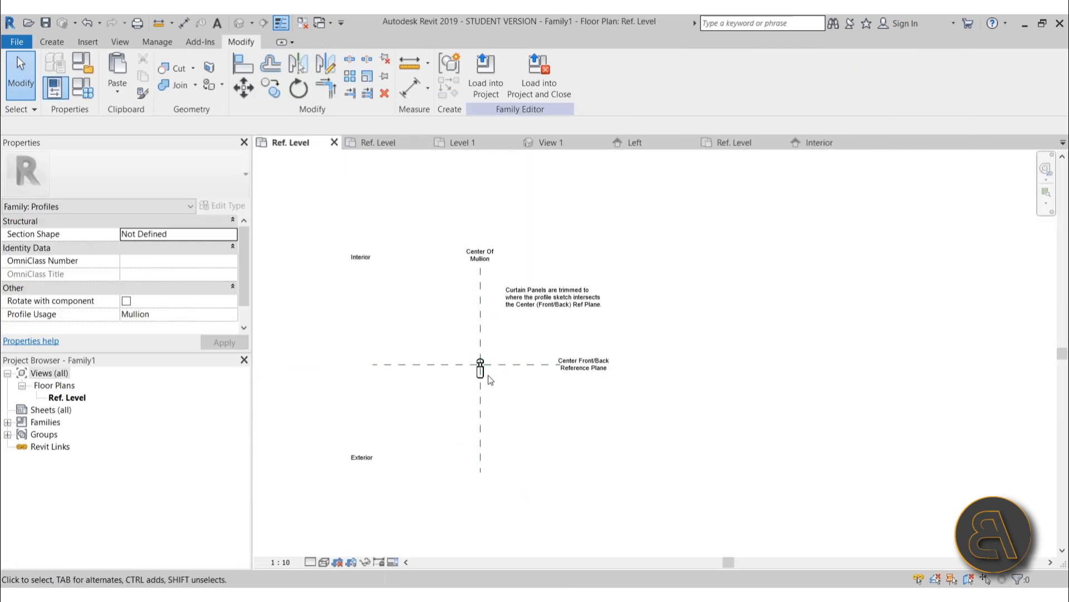
{"action": "scroll", "coordinate": [493, 334], "scroll_direction": "up", "scroll_amount": 4}
{"action": "left_click", "coordinate": [493, 334]}
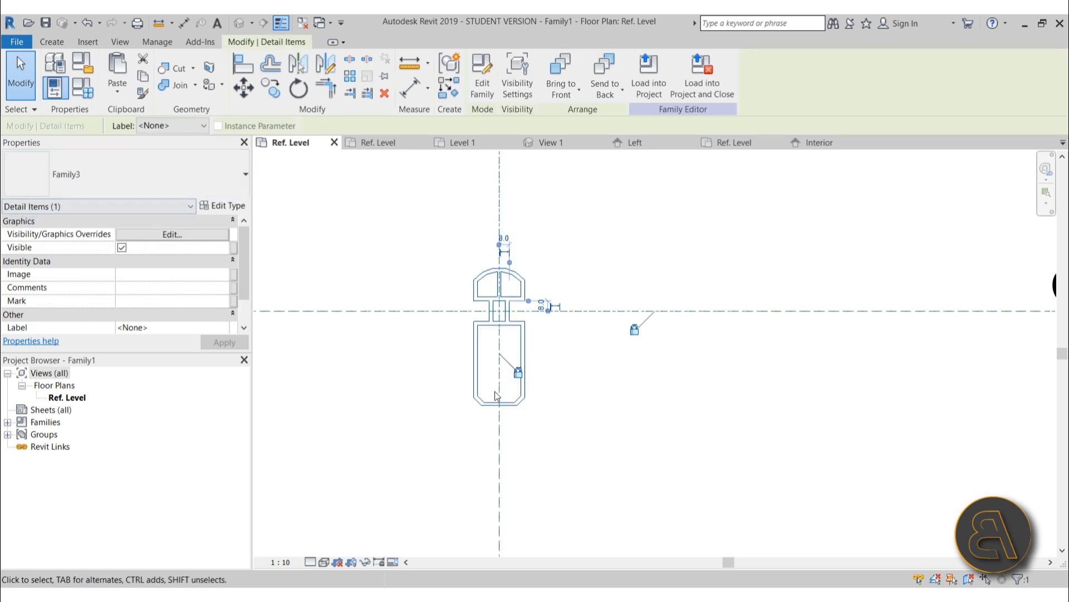
{"action": "left_click", "coordinate": [516, 95]}
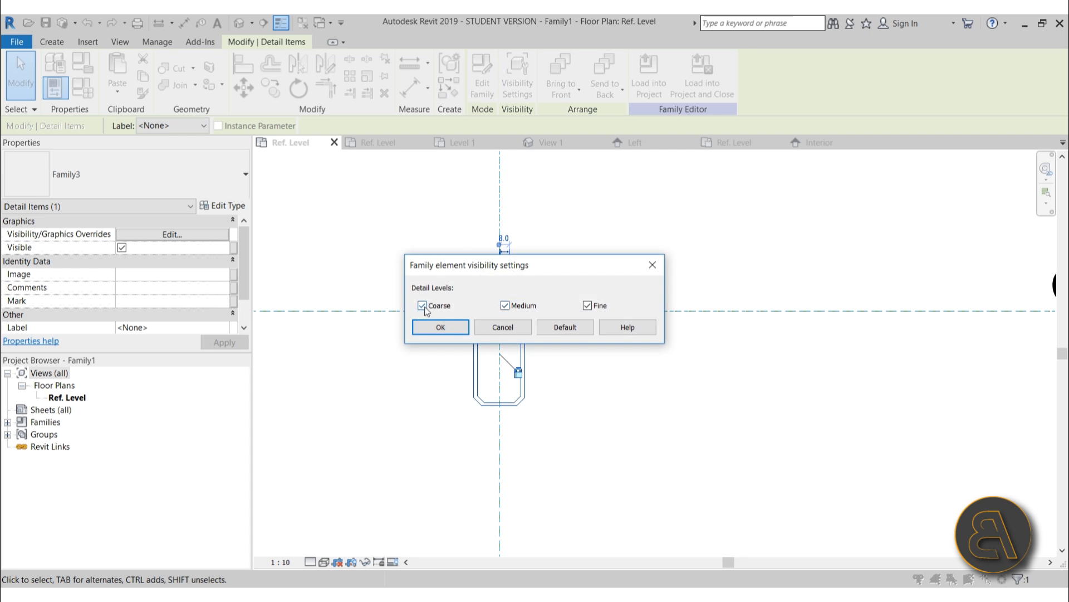
{"action": "left_click", "coordinate": [428, 307]}
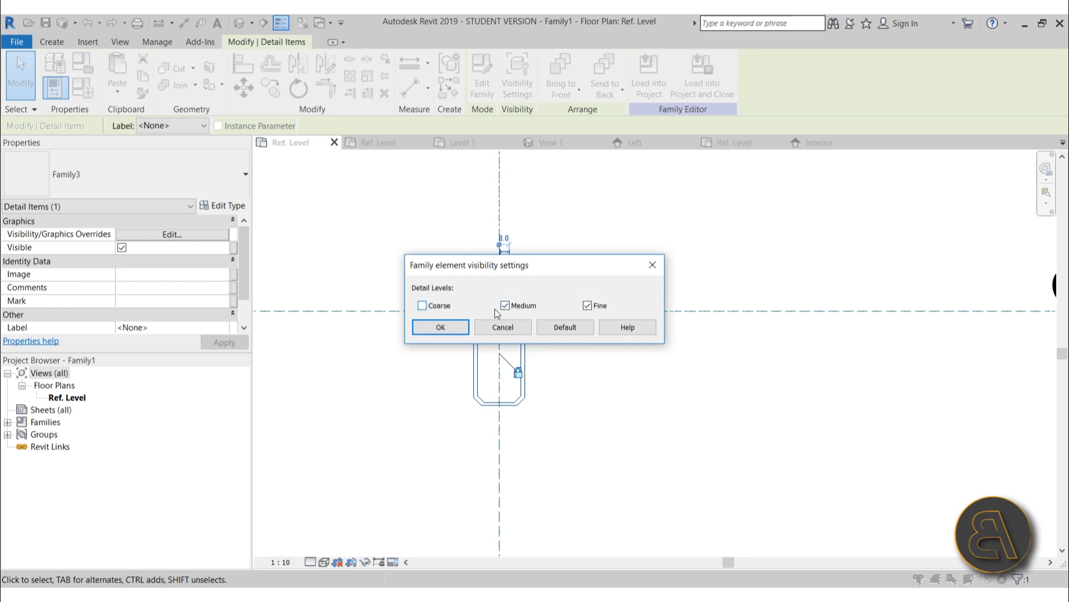
{"action": "left_click", "coordinate": [441, 328]}
{"action": "left_click", "coordinate": [576, 426]}
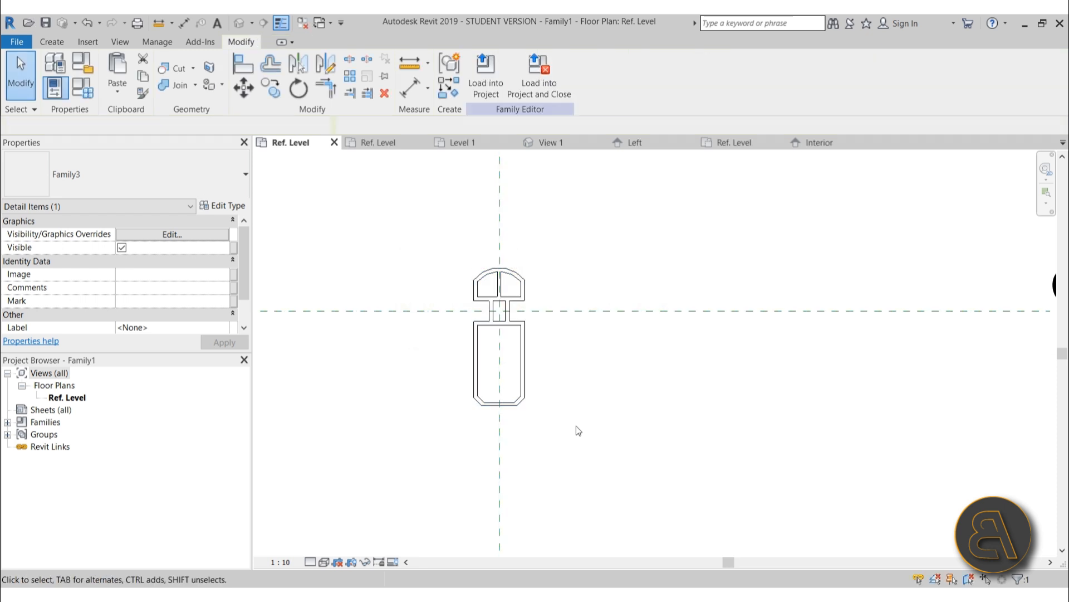
Load the mullion profile family into Project3 only, overwriting the existing version and its parameter values
{"action": "left_click", "coordinate": [496, 95]}
{"action": "left_click", "coordinate": [482, 259]}
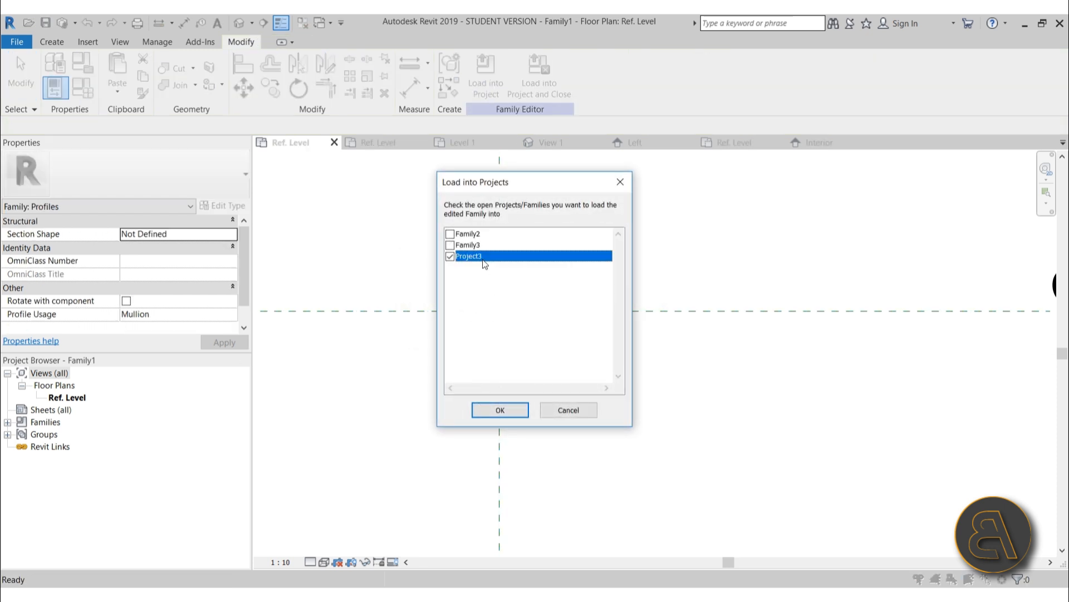
{"action": "left_click", "coordinate": [491, 408]}
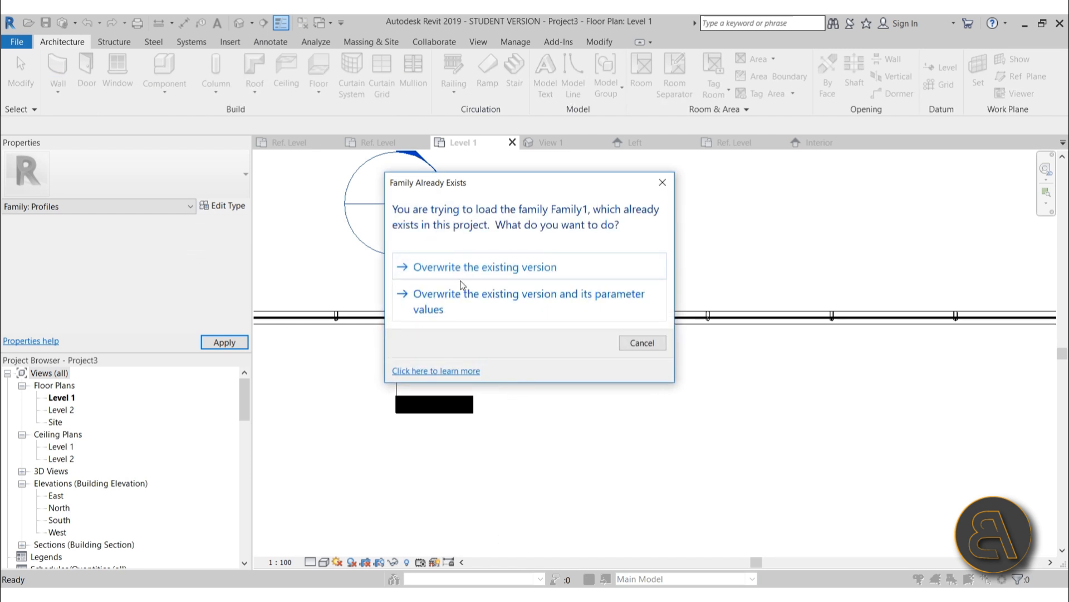
{"action": "left_click", "coordinate": [459, 294]}
Compare the mullion in the Level 1 plan at Fine, Medium and Coarse detail levels
{"action": "scroll", "coordinate": [461, 311], "scroll_direction": "up", "scroll_amount": 5}
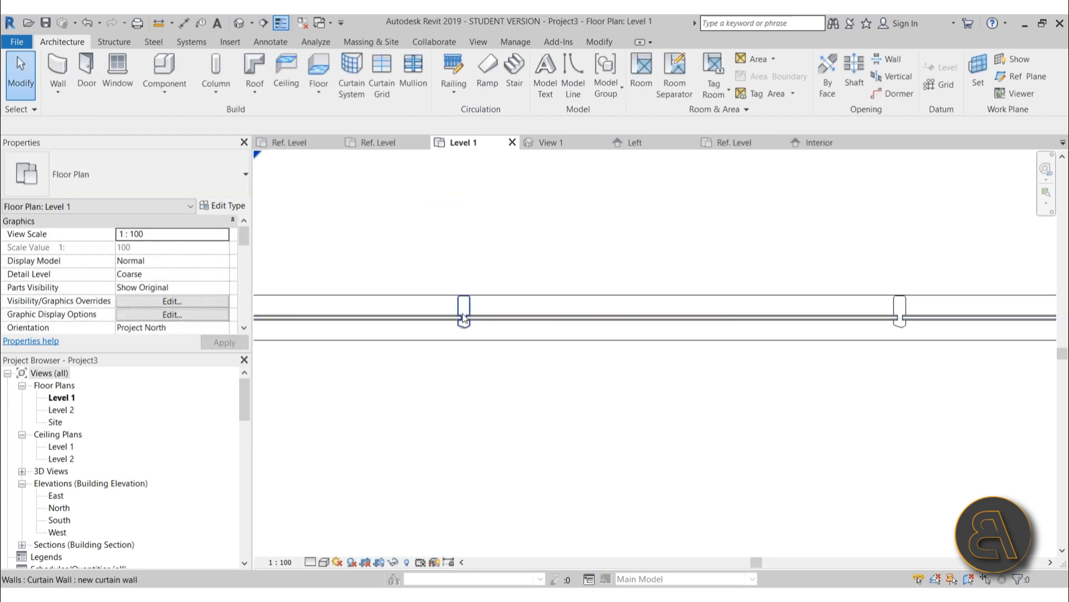
{"action": "scroll", "coordinate": [481, 359], "scroll_direction": "up", "scroll_amount": 2}
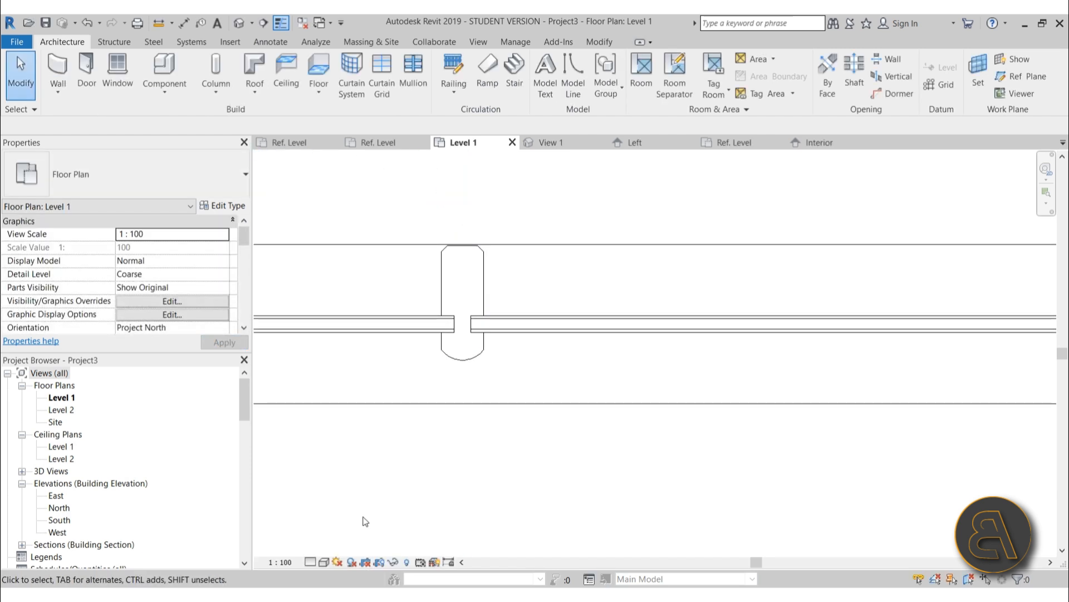
{"action": "left_click", "coordinate": [311, 563]}
{"action": "left_click", "coordinate": [328, 549]}
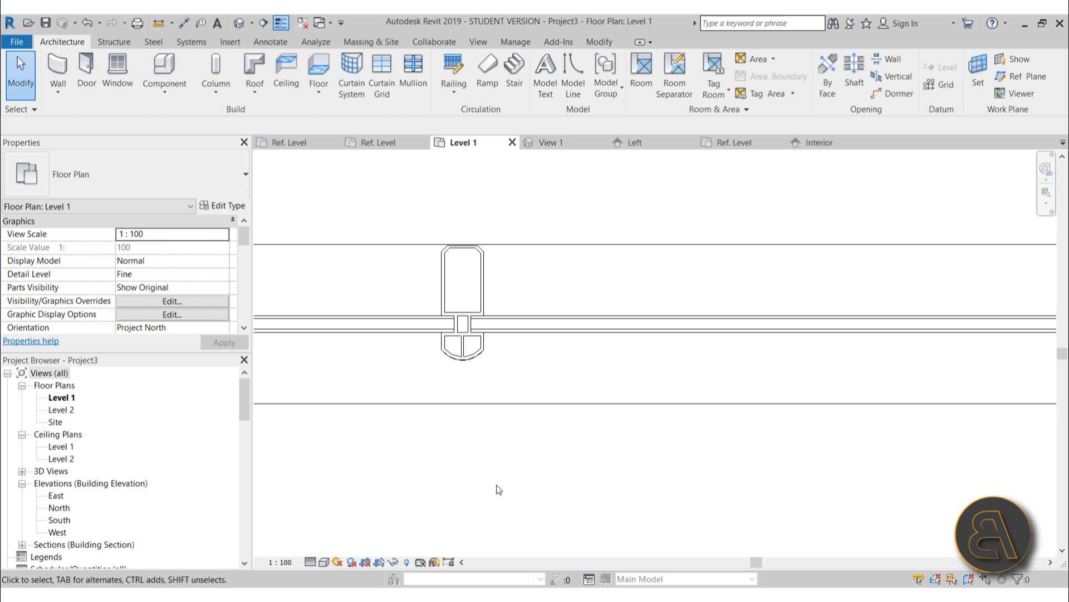
{"action": "left_click", "coordinate": [317, 561]}
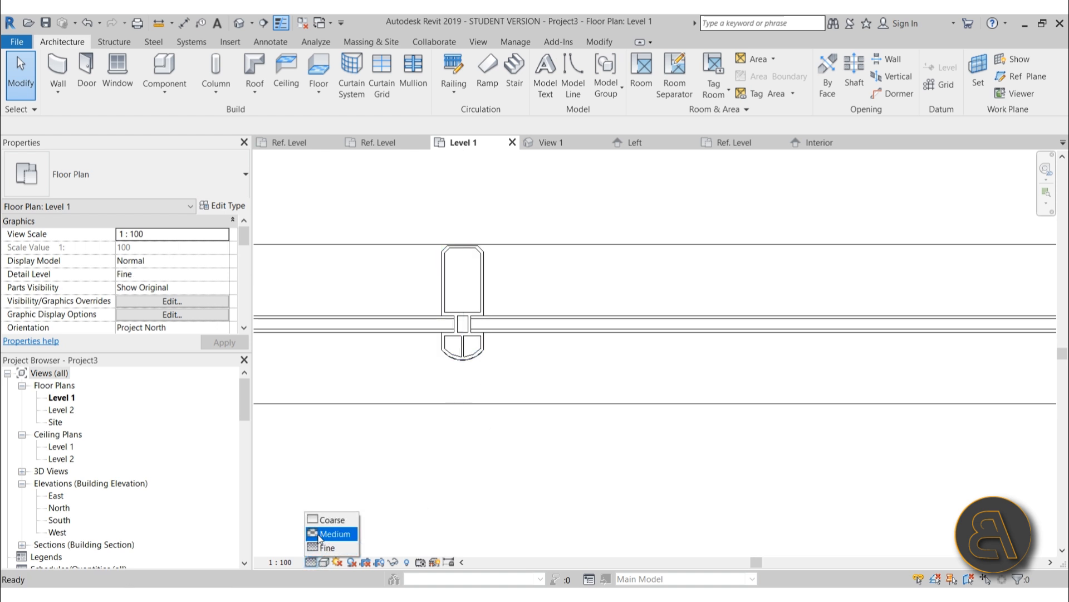
{"action": "left_click", "coordinate": [329, 535]}
{"action": "left_click", "coordinate": [310, 562]}
{"action": "left_click", "coordinate": [316, 520]}
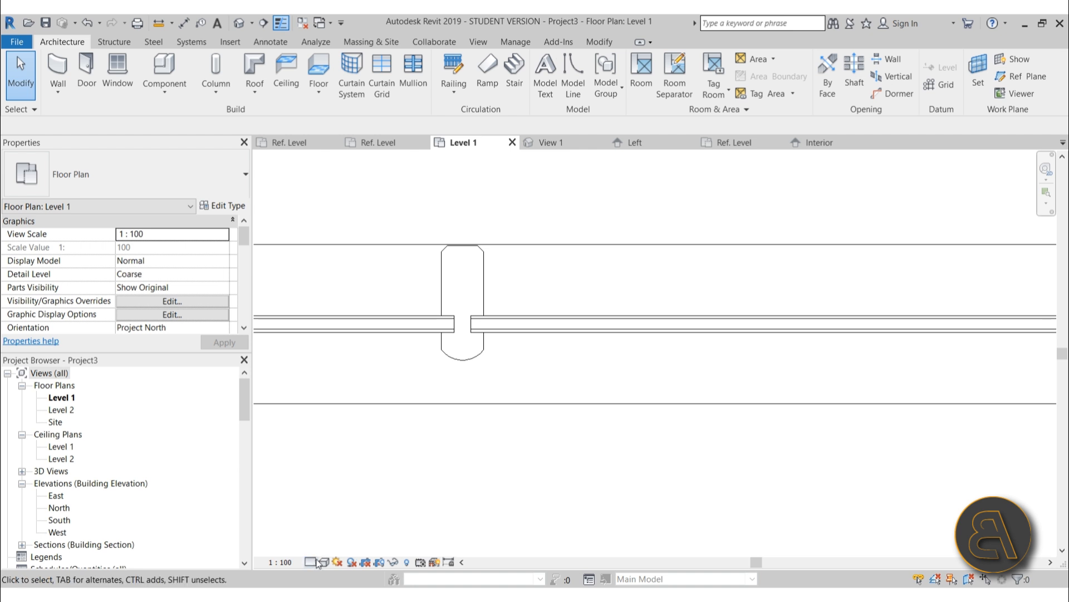
Set the Level 1 plan to Fine detail level and examine the mullion's hollow section up close
{"action": "left_click", "coordinate": [310, 561]}
{"action": "left_click", "coordinate": [328, 547]}
{"action": "scroll", "coordinate": [451, 362], "scroll_direction": "down", "scroll_amount": 3}
{"action": "scroll", "coordinate": [460, 355], "scroll_direction": "up", "scroll_amount": 5}
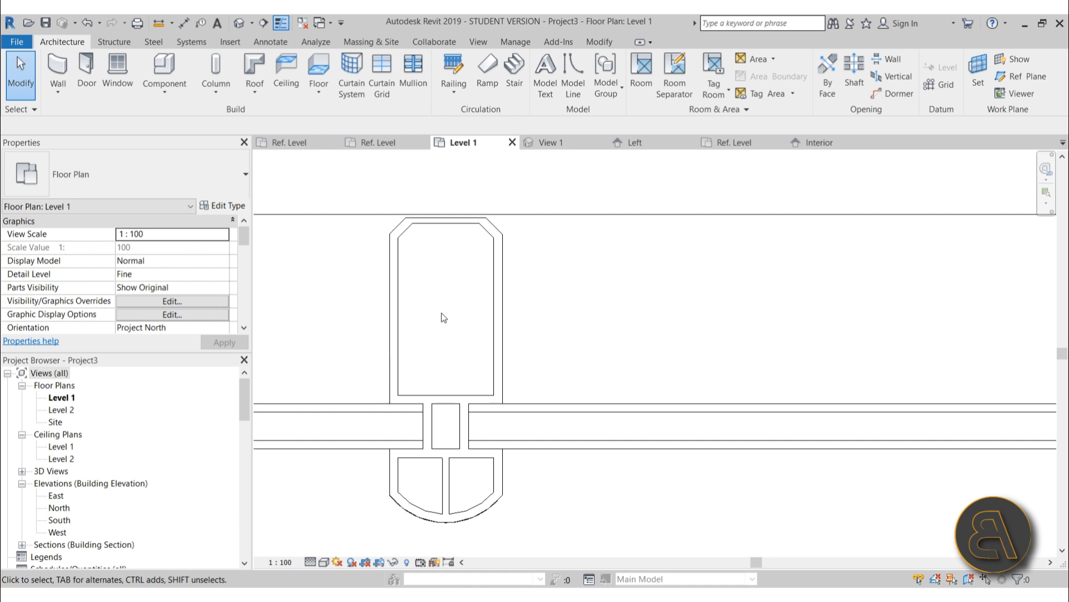
{"action": "scroll", "coordinate": [433, 422], "scroll_direction": "down", "scroll_amount": 5}
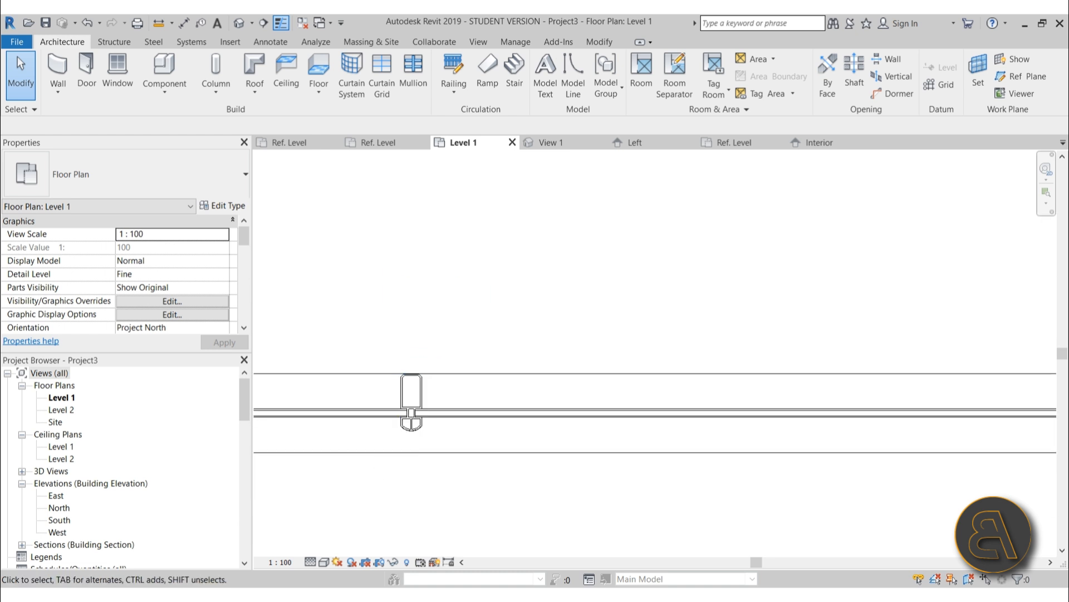
Return the Level 1 plan to Coarse detail level and inspect the mullion's simplified outline
{"action": "left_click", "coordinate": [310, 562]}
{"action": "left_click", "coordinate": [316, 520]}
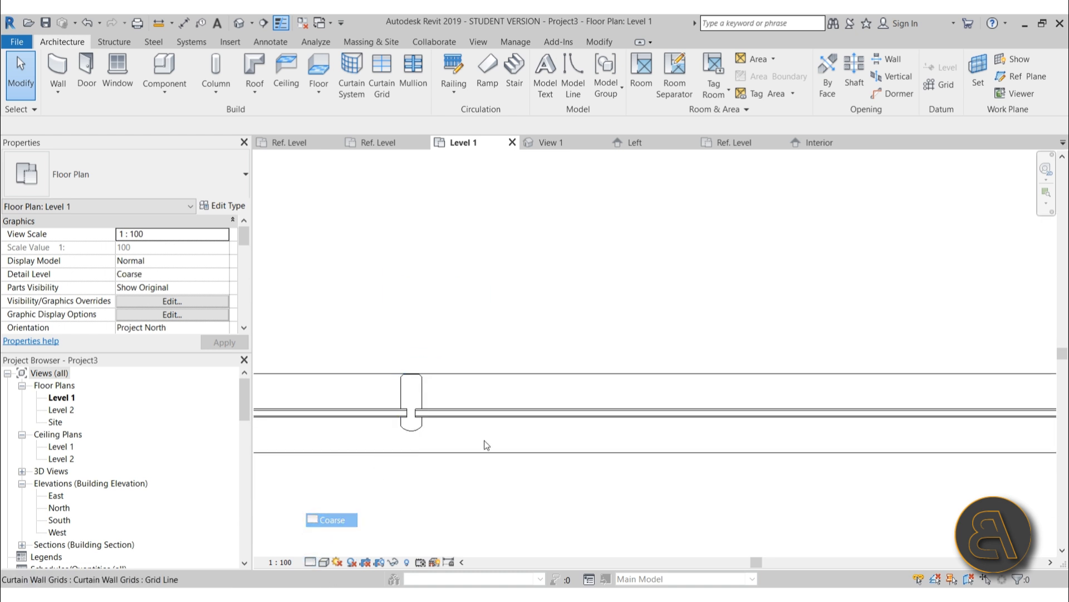
{"action": "scroll", "coordinate": [450, 385], "scroll_direction": "up", "scroll_amount": 4}
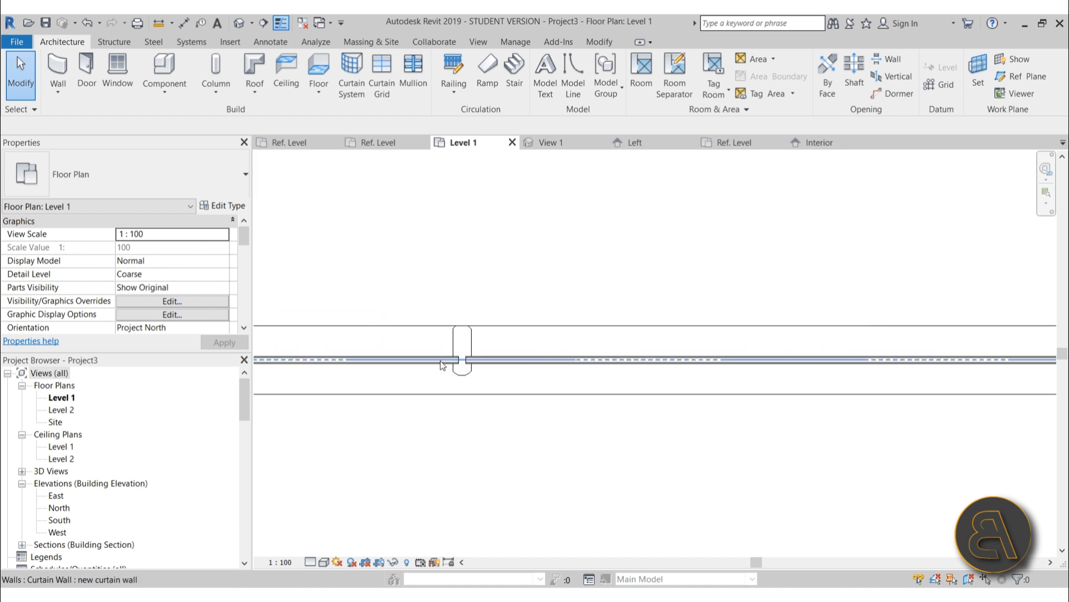
{"action": "scroll", "coordinate": [475, 316], "scroll_direction": "up", "scroll_amount": 1}
{"action": "left_click", "coordinate": [446, 330]}
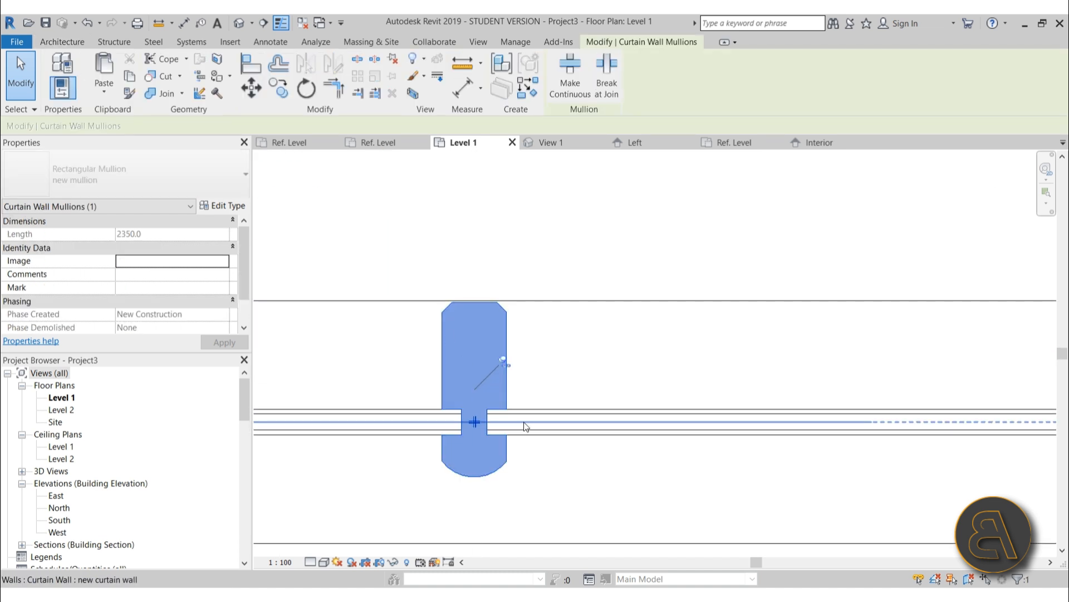
{"action": "left_click", "coordinate": [508, 249]}
{"action": "scroll", "coordinate": [518, 398], "scroll_direction": "up", "scroll_amount": 3}
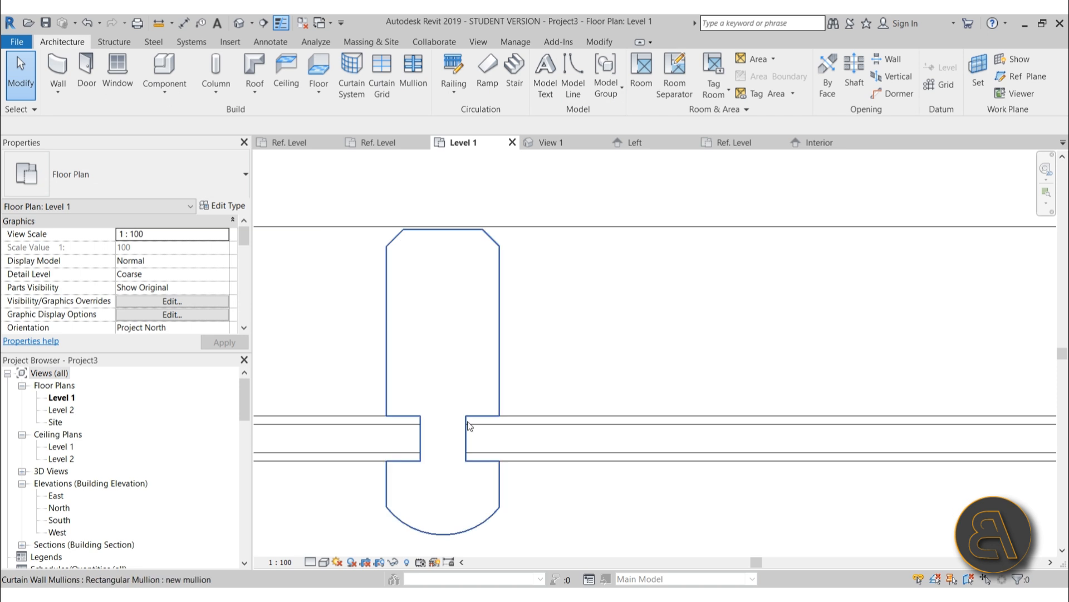
Open the default 3D view and look over the curtain wall
{"action": "scroll", "coordinate": [480, 429], "scroll_direction": "down", "scroll_amount": 10}
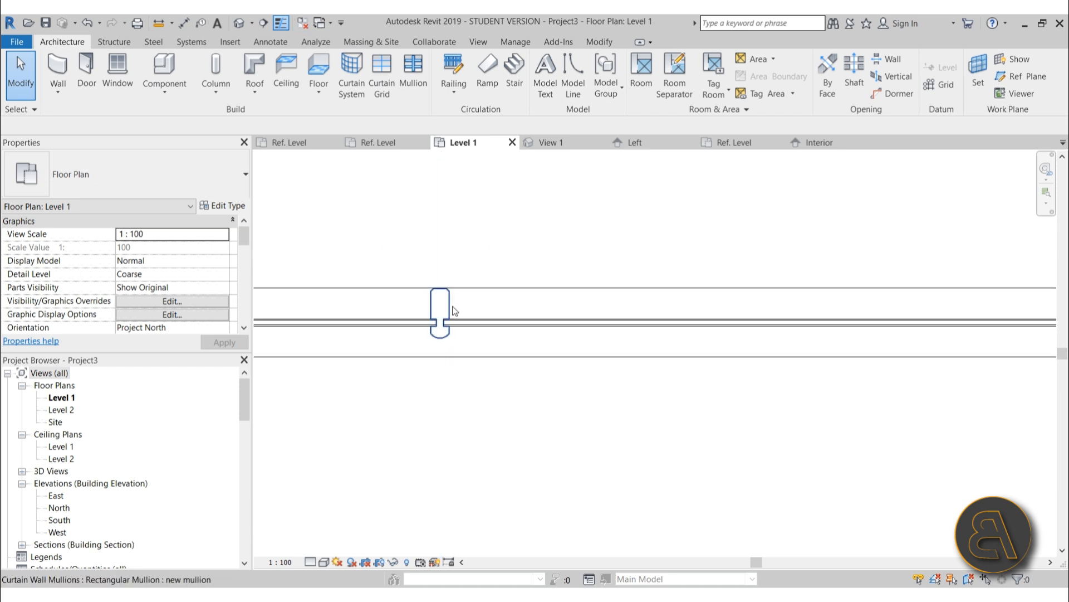
{"action": "left_click", "coordinate": [239, 23]}
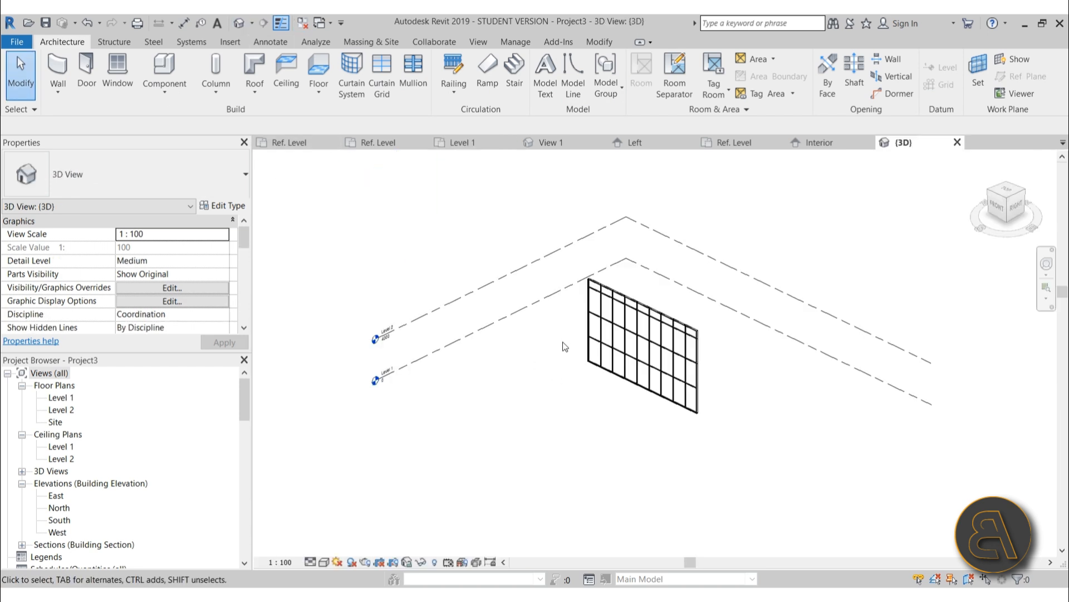
{"action": "scroll", "coordinate": [616, 310], "scroll_direction": "up", "scroll_amount": 8}
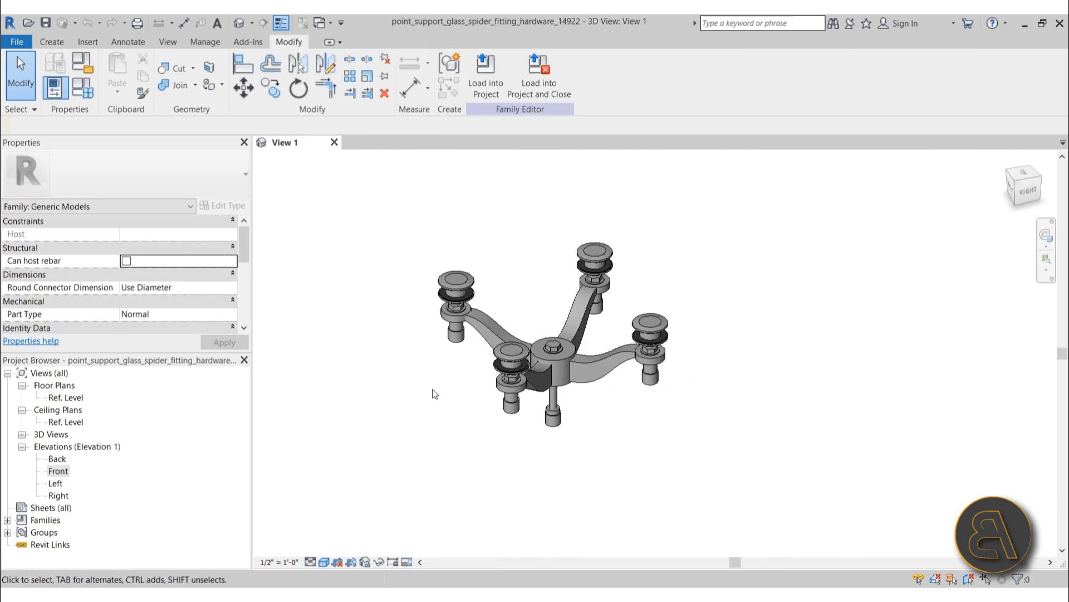
Examine the glass spider fitting family from several 3D angles and in its Ref. Level plan
{"action": "middle_click_drag", "start_coordinate": [535, 316], "coordinate": [497, 379], "text": "shift"}
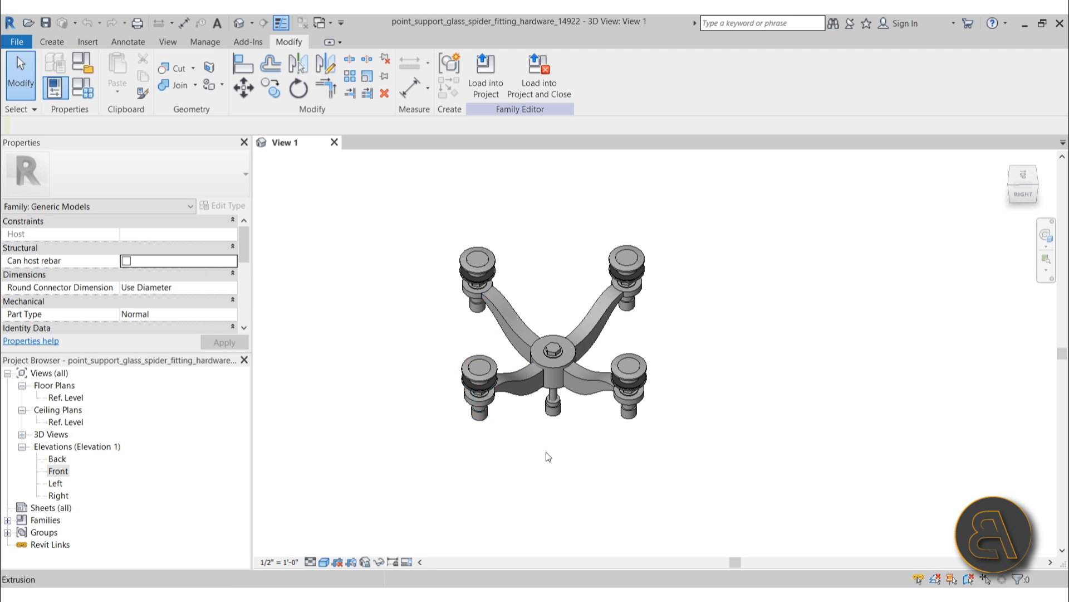
{"action": "middle_click_drag", "start_coordinate": [546, 454], "coordinate": [573, 423], "text": "shift"}
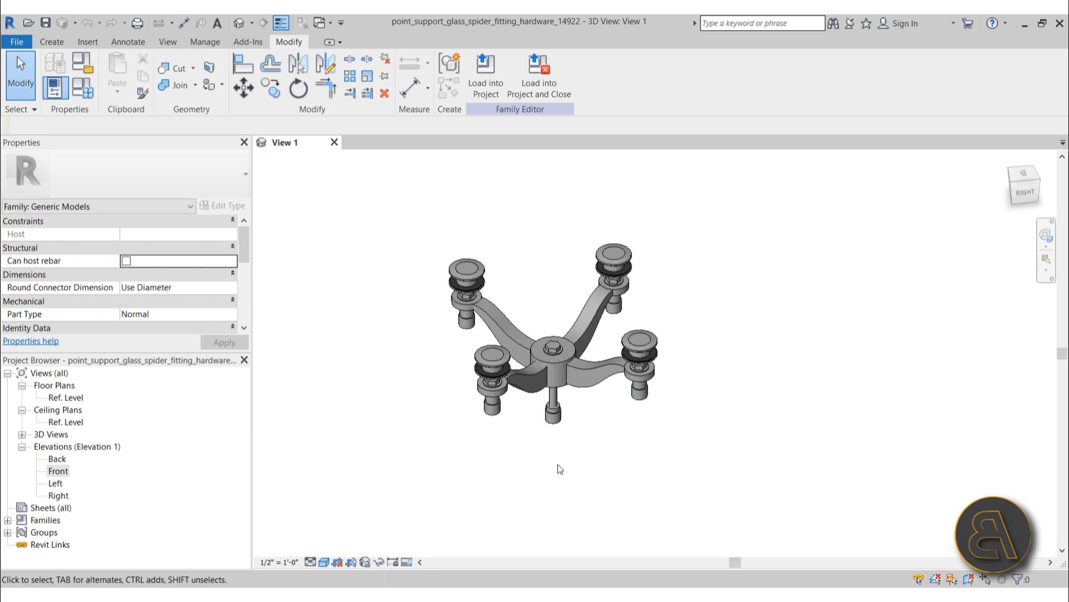
{"action": "middle_click_drag", "start_coordinate": [633, 454], "coordinate": [646, 407], "text": "shift"}
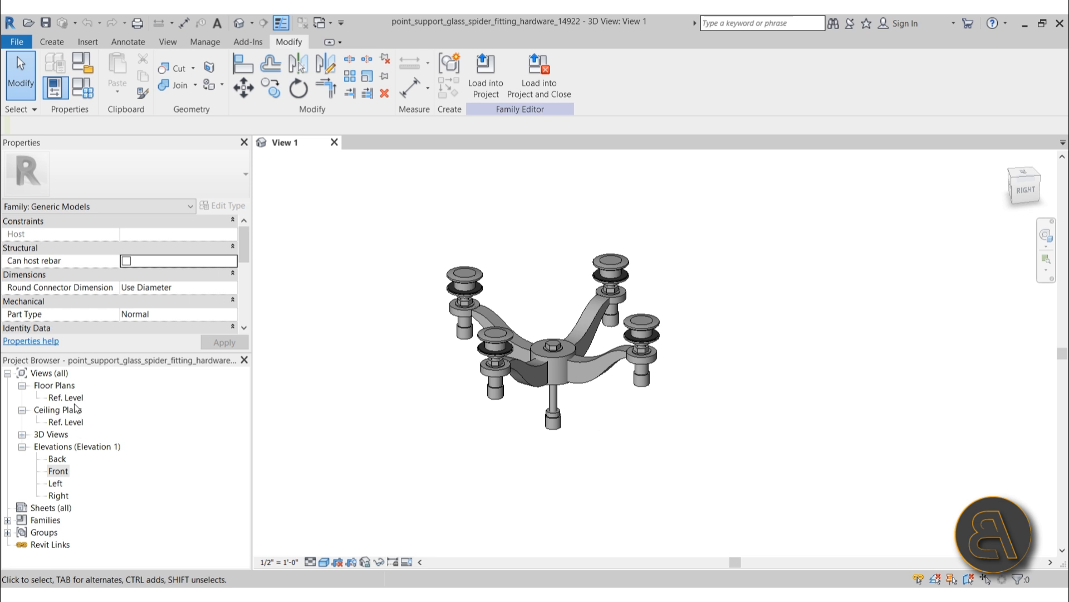
{"action": "double_click", "coordinate": [77, 409]}
{"action": "double_click", "coordinate": [66, 397]}
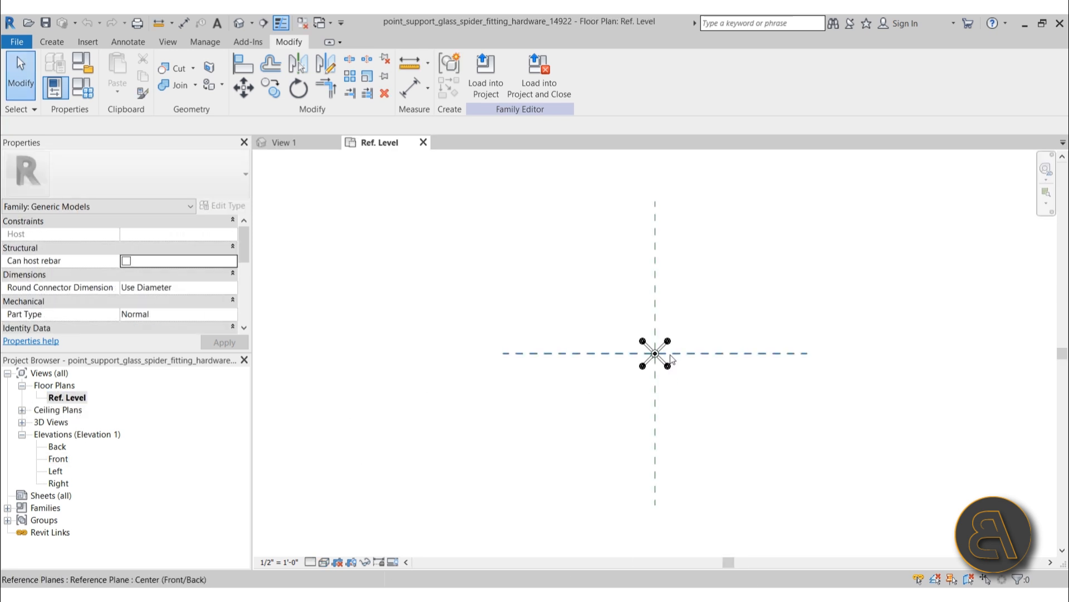
{"action": "scroll", "coordinate": [672, 359], "scroll_direction": "up", "scroll_amount": 3}
Open the fitting's Front elevation and inspect the upper horizontal reference plane relative to the connectors
{"action": "double_click", "coordinate": [58, 458]}
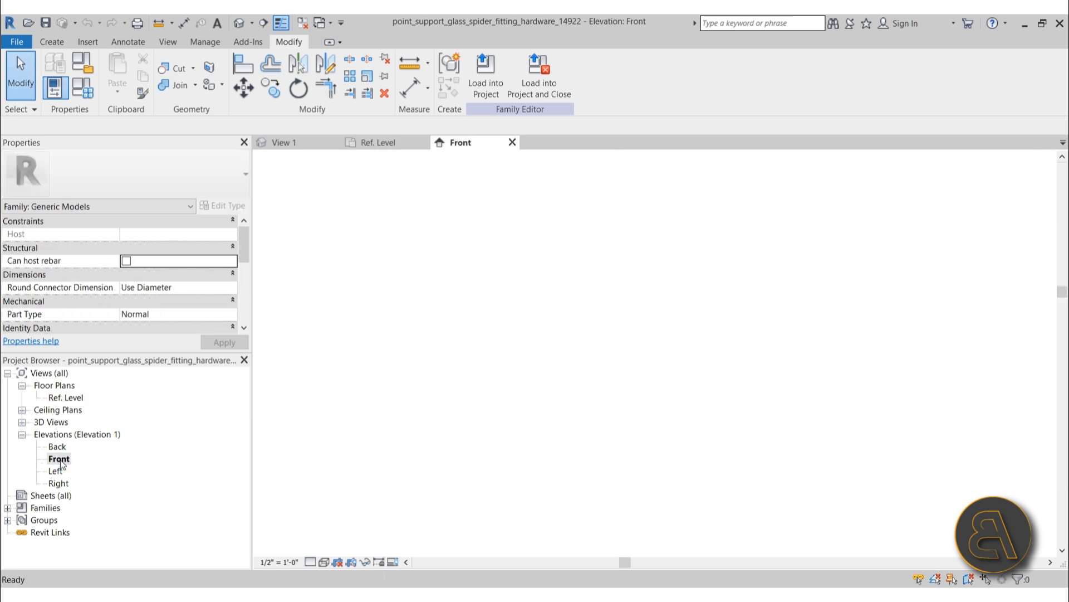
{"action": "scroll", "coordinate": [688, 471], "scroll_direction": "up", "scroll_amount": 3}
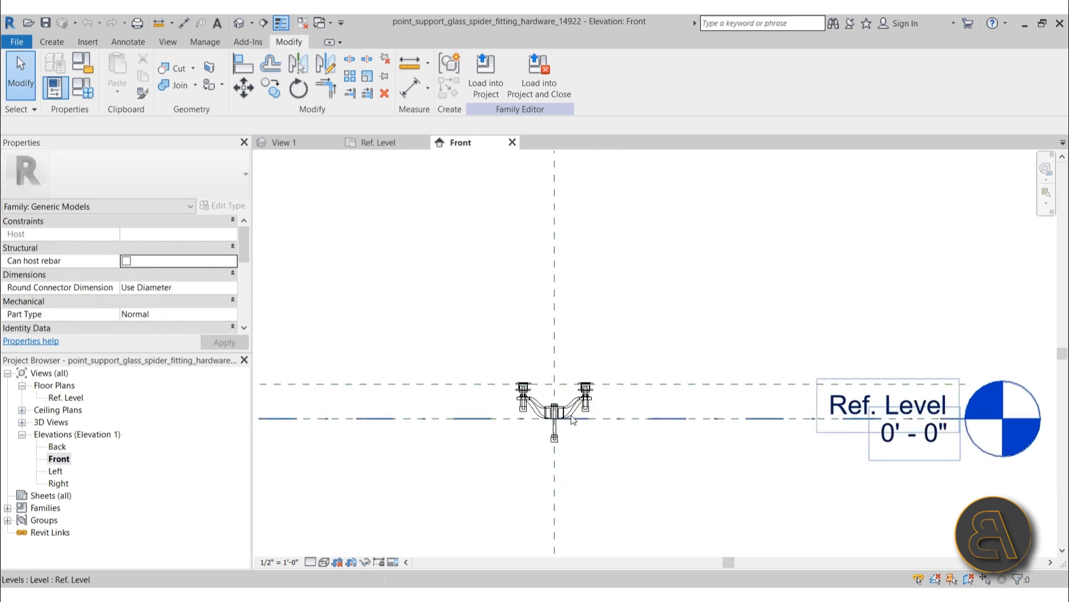
{"action": "left_click", "coordinate": [446, 385]}
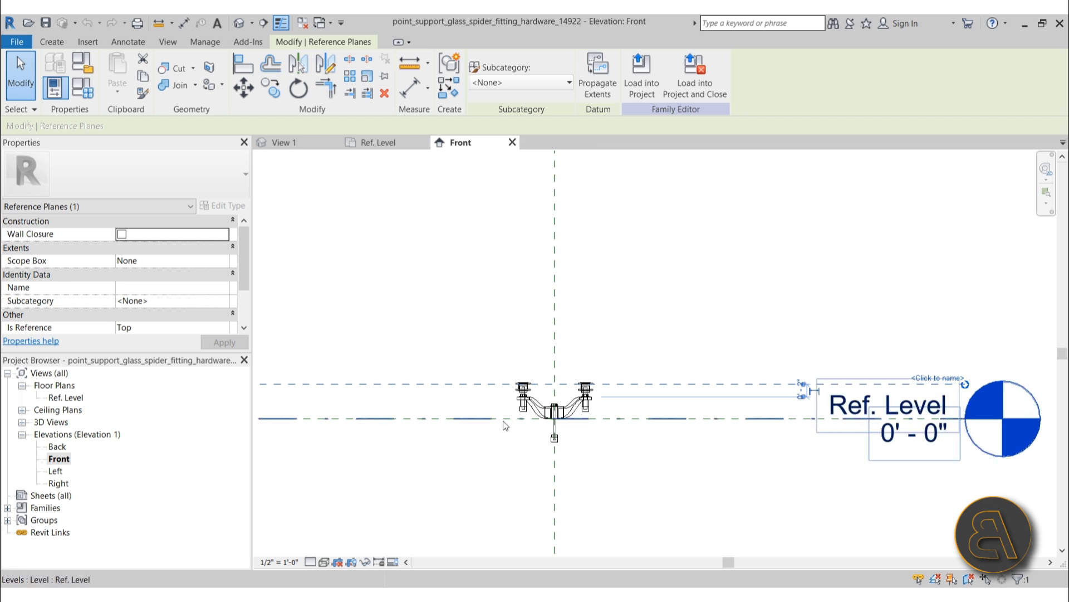
{"action": "middle_click_drag", "start_coordinate": [628, 452], "coordinate": [629, 422]}
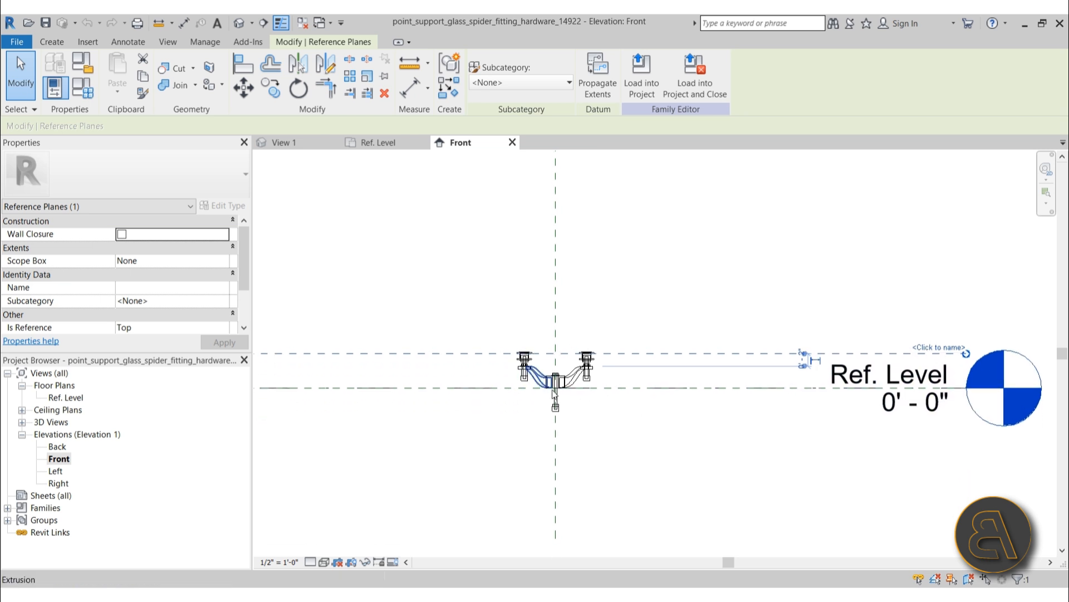
{"action": "left_click", "coordinate": [650, 434]}
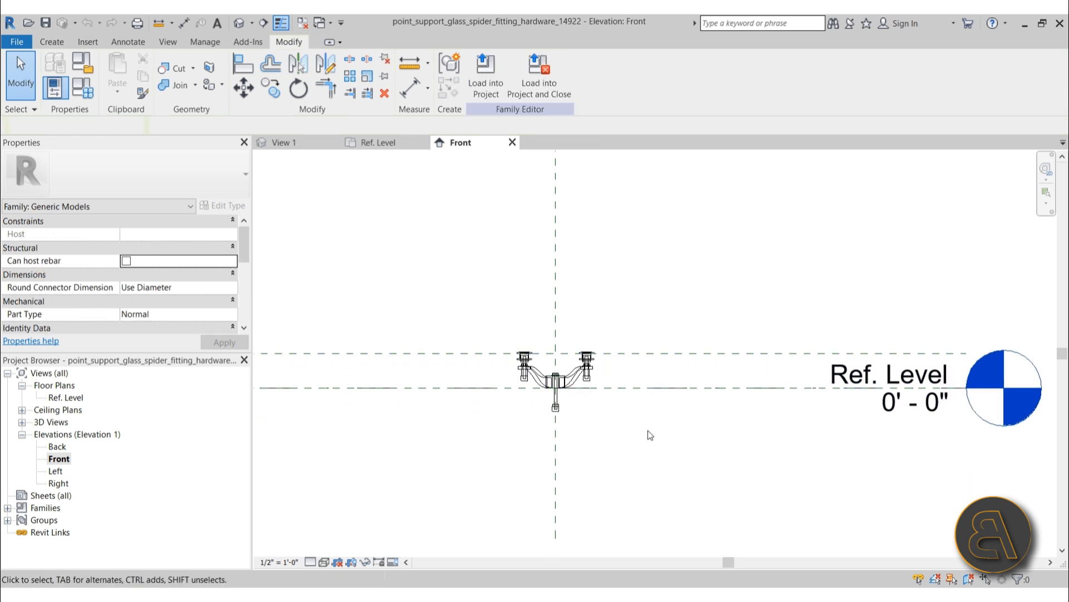
Check the fitting's Work Plane-Based setting in its family category and parameters, and close the Front elevation
{"action": "left_click", "coordinate": [92, 97]}
{"action": "left_click", "coordinate": [324, 425]}
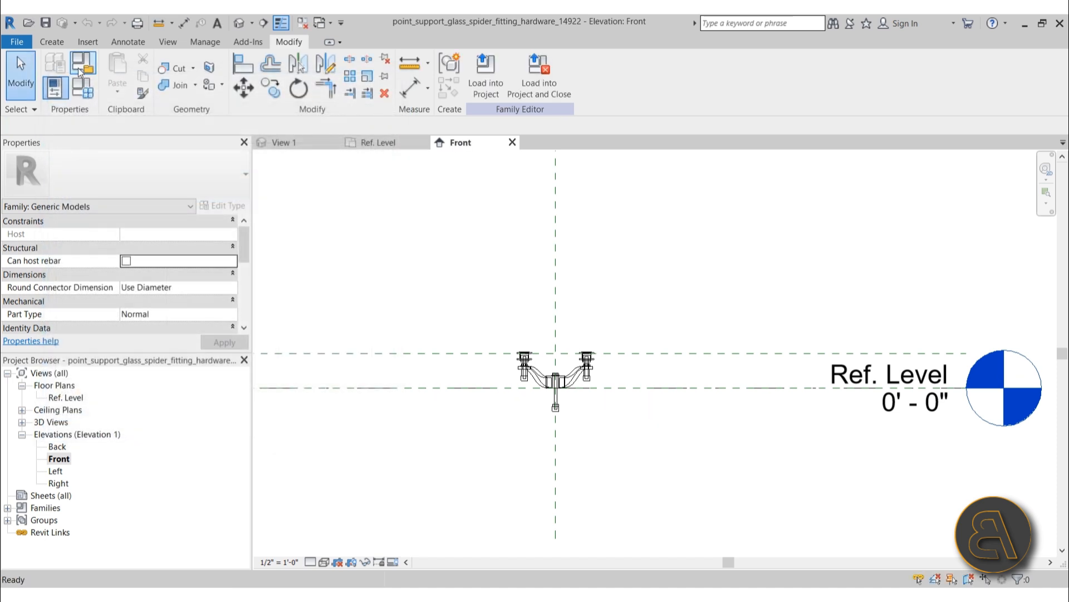
{"action": "left_click", "coordinate": [55, 88]}
{"action": "left_click_drag", "start_coordinate": [352, 150], "coordinate": [270, 147]}
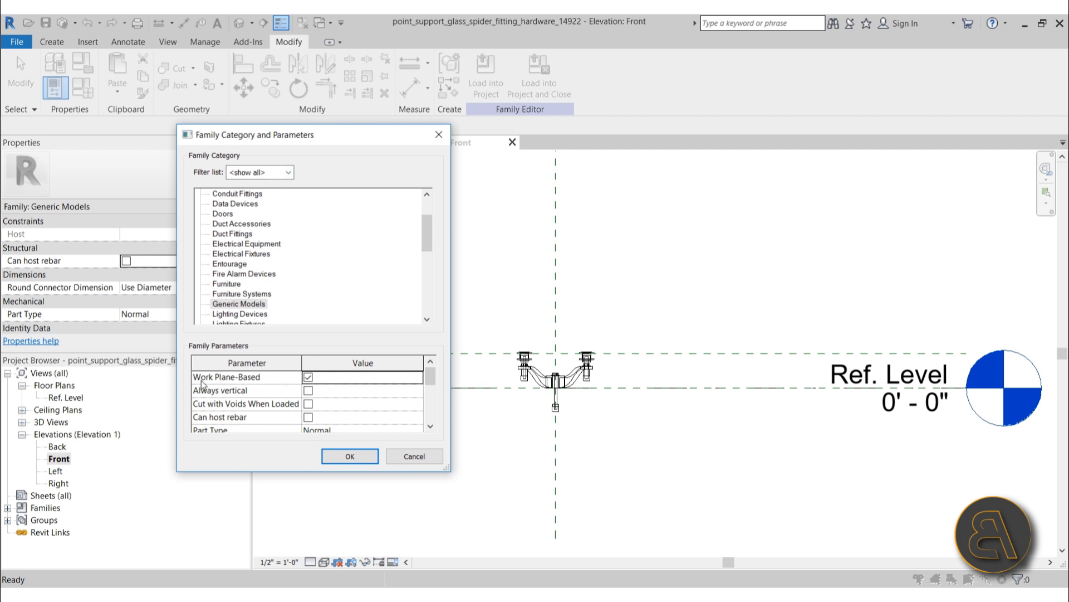
{"action": "left_click", "coordinate": [351, 457]}
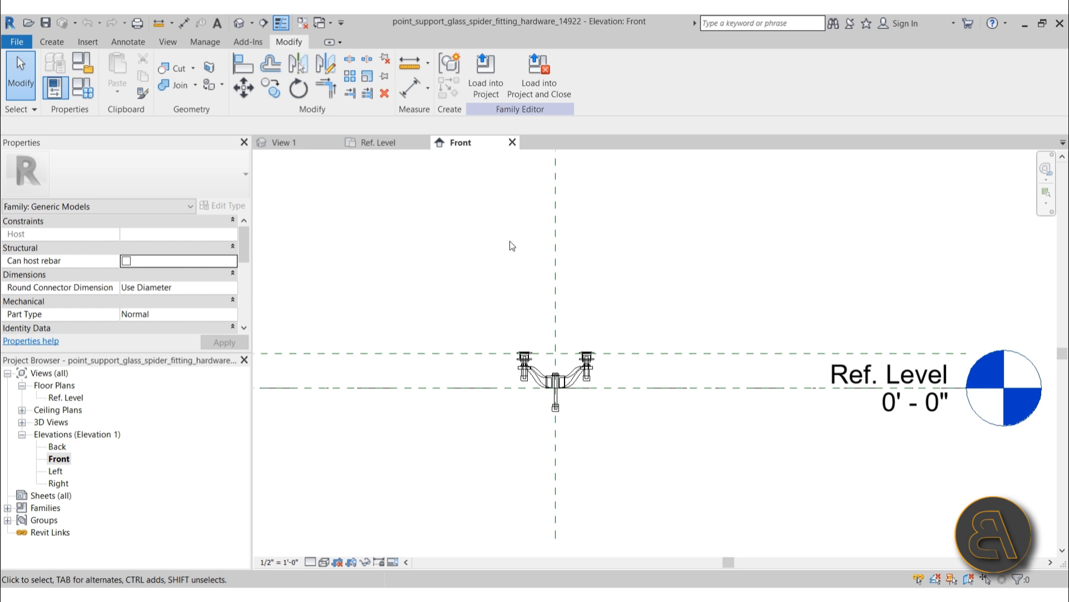
{"action": "left_click", "coordinate": [512, 142]}
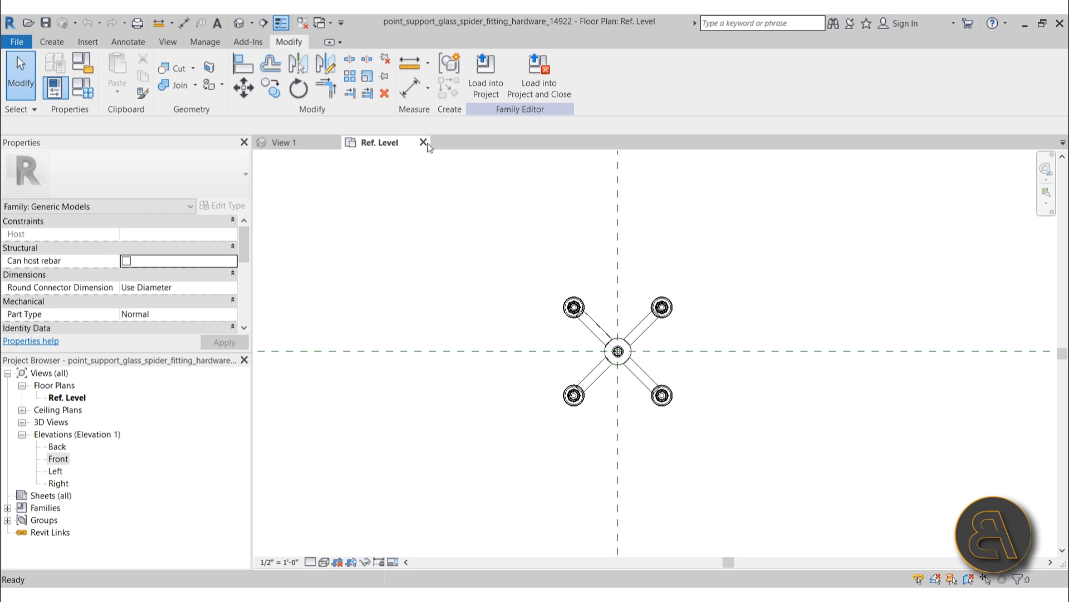
Close the fitting family's Ref. Level plan and create a new project from a template
{"action": "left_click", "coordinate": [424, 142]}
{"action": "left_click", "coordinate": [17, 41]}
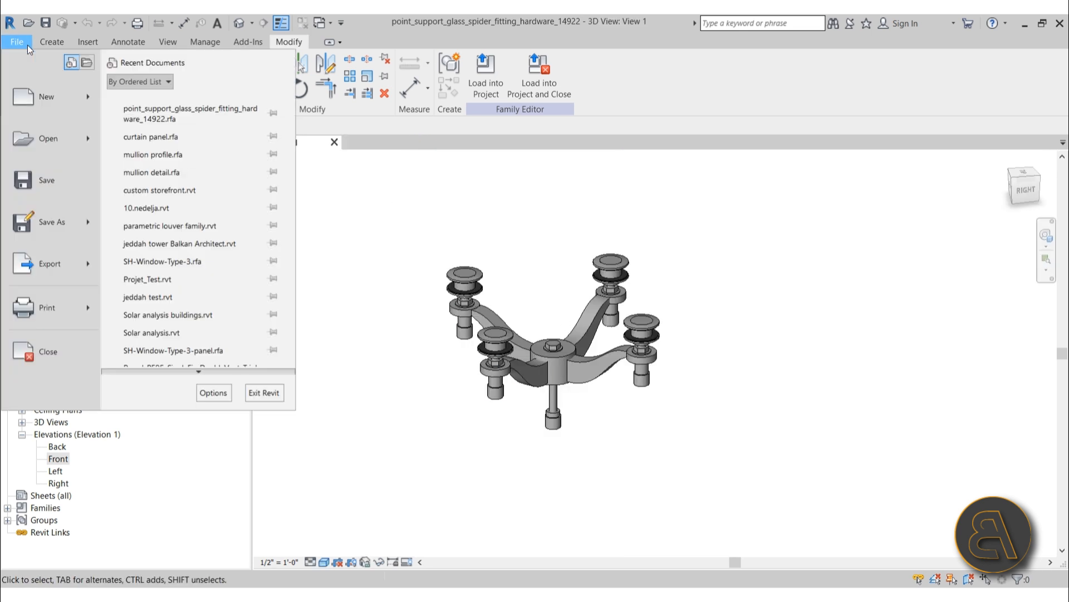
{"action": "mouse_move", "coordinate": [54, 97]}
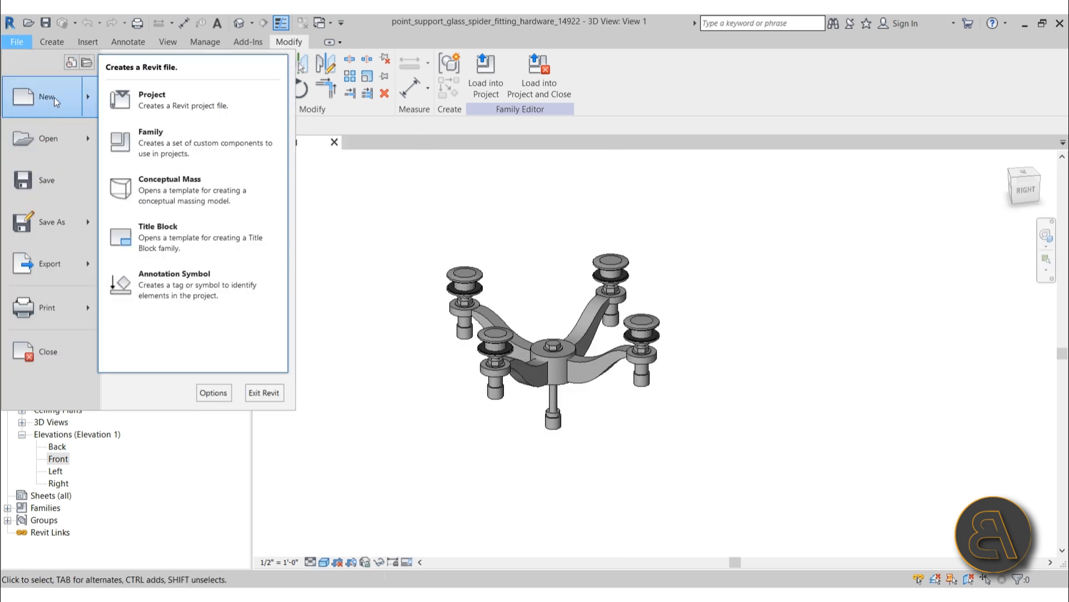
{"action": "left_click", "coordinate": [152, 111]}
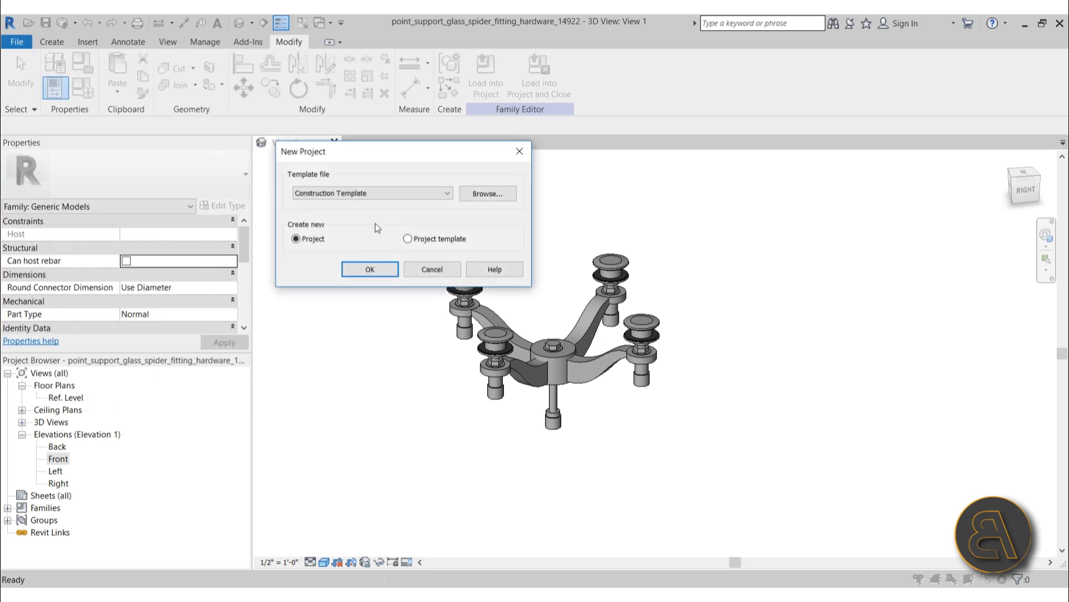
{"action": "left_click", "coordinate": [351, 195]}
{"action": "left_click", "coordinate": [346, 224]}
{"action": "left_click", "coordinate": [370, 269]}
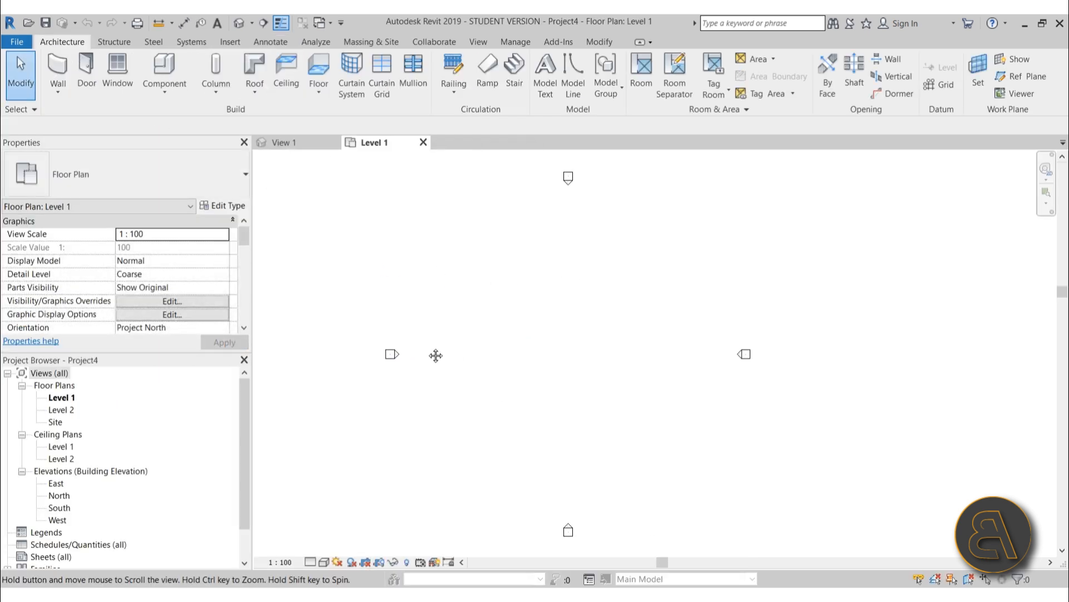
Draw a horizontal Exterior Glazing curtain wall 14000 mm long with an 8000 mm unconnected height in the Level 1 plan
{"action": "left_click", "coordinate": [58, 70]}
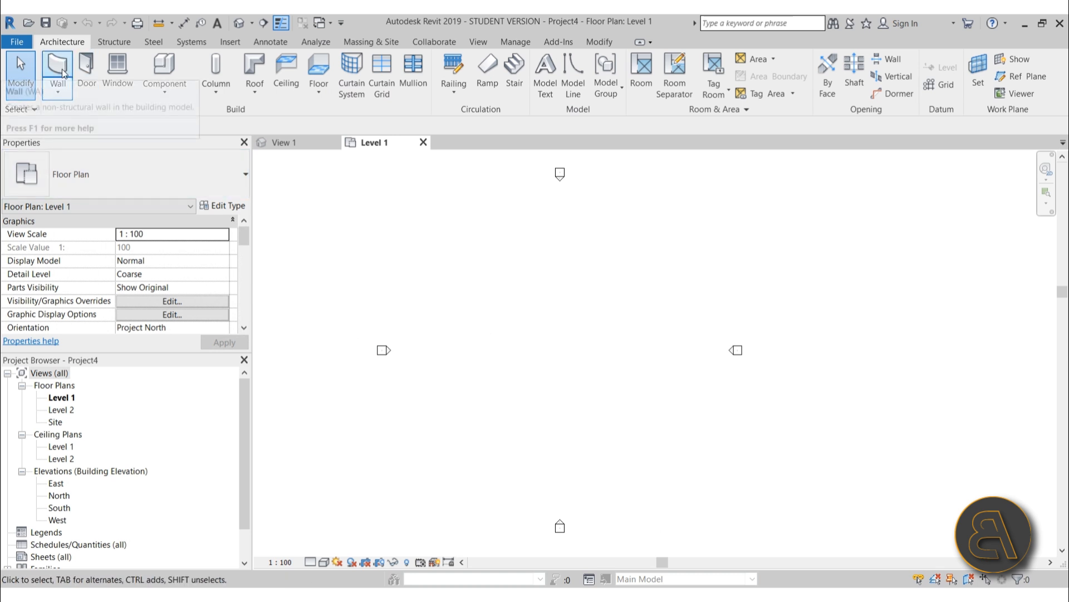
{"action": "left_click", "coordinate": [120, 181]}
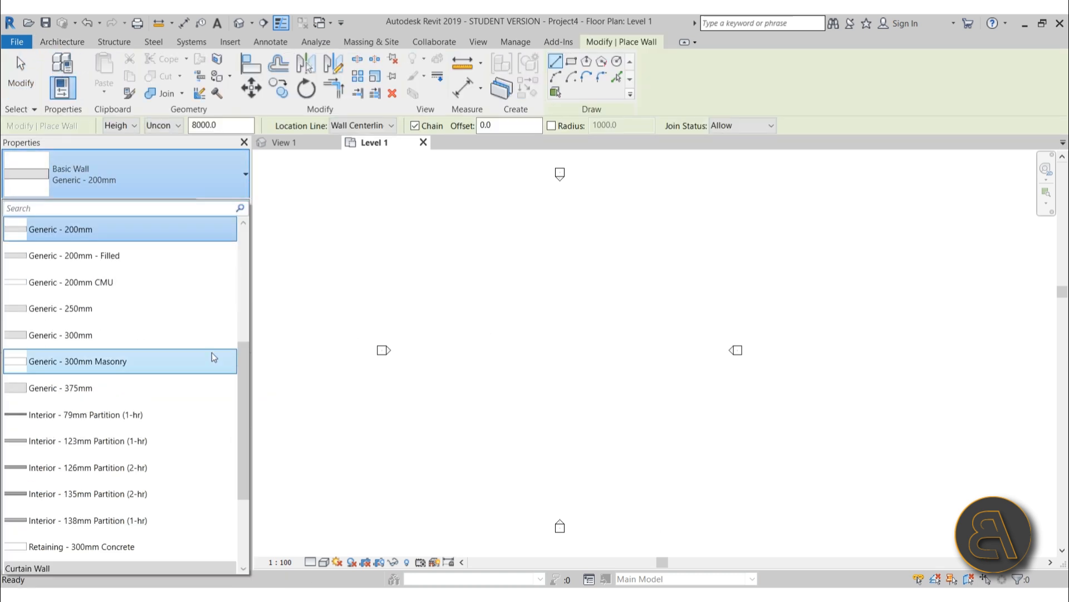
{"action": "left_click", "coordinate": [175, 189]}
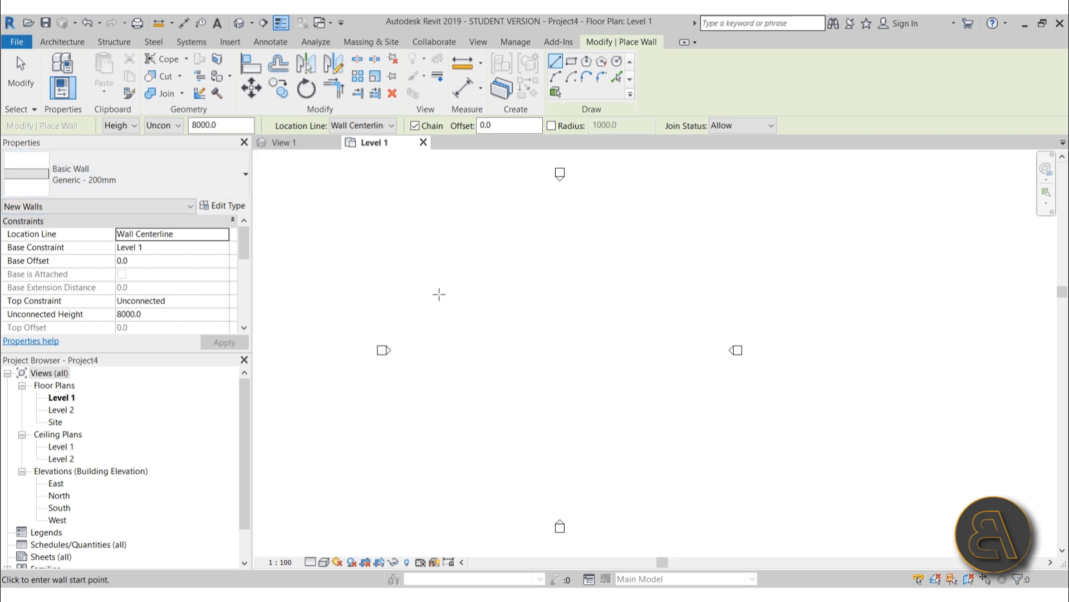
{"action": "left_click", "coordinate": [158, 167]}
{"action": "scroll", "coordinate": [78, 376], "scroll_direction": "down", "scroll_amount": 3}
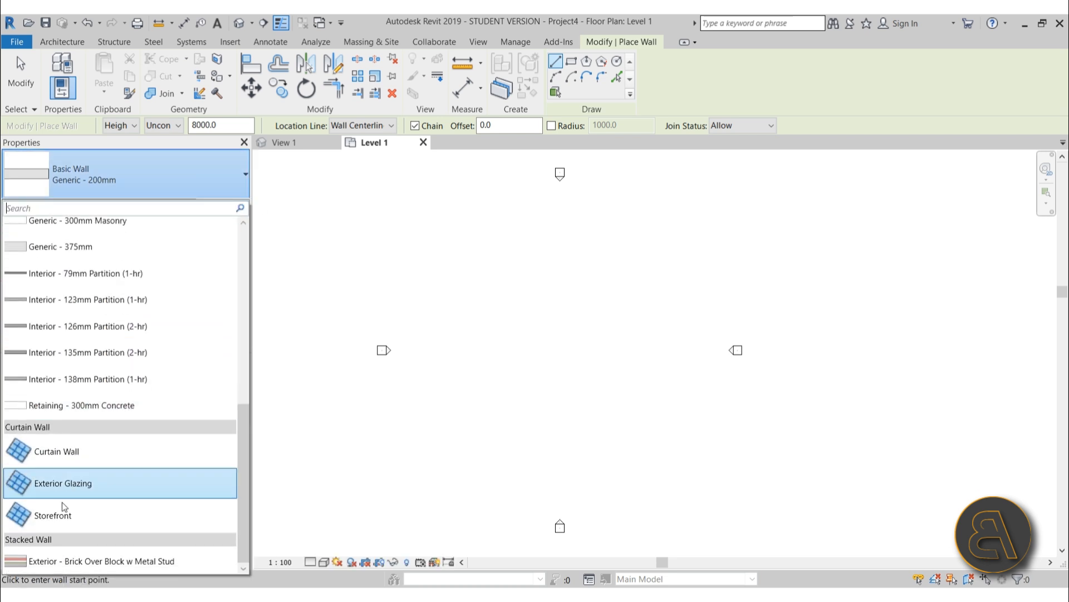
{"action": "left_click", "coordinate": [60, 484]}
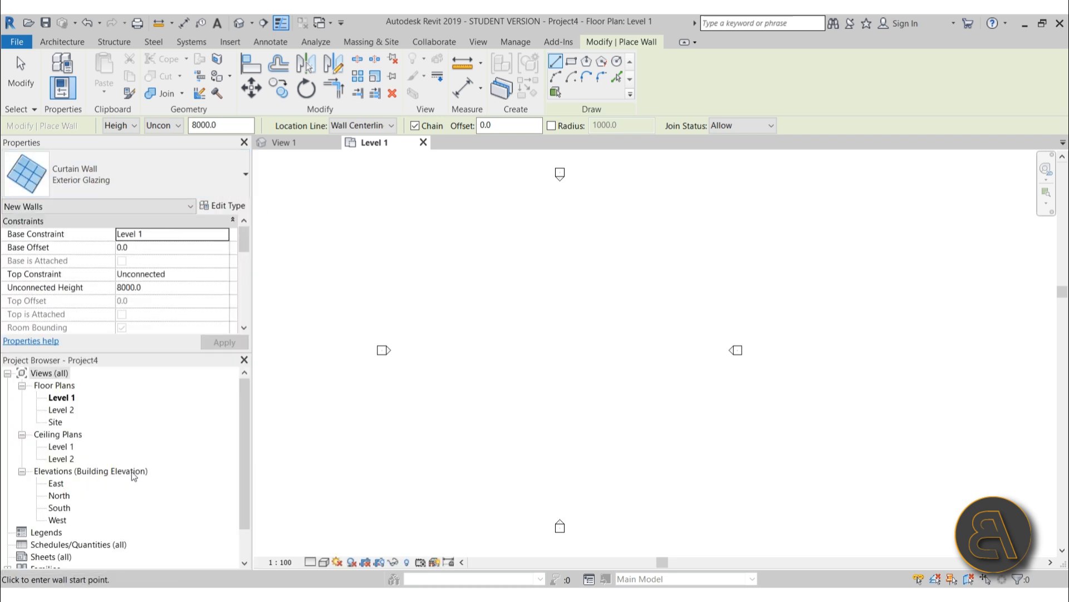
{"action": "left_click", "coordinate": [599, 348]}
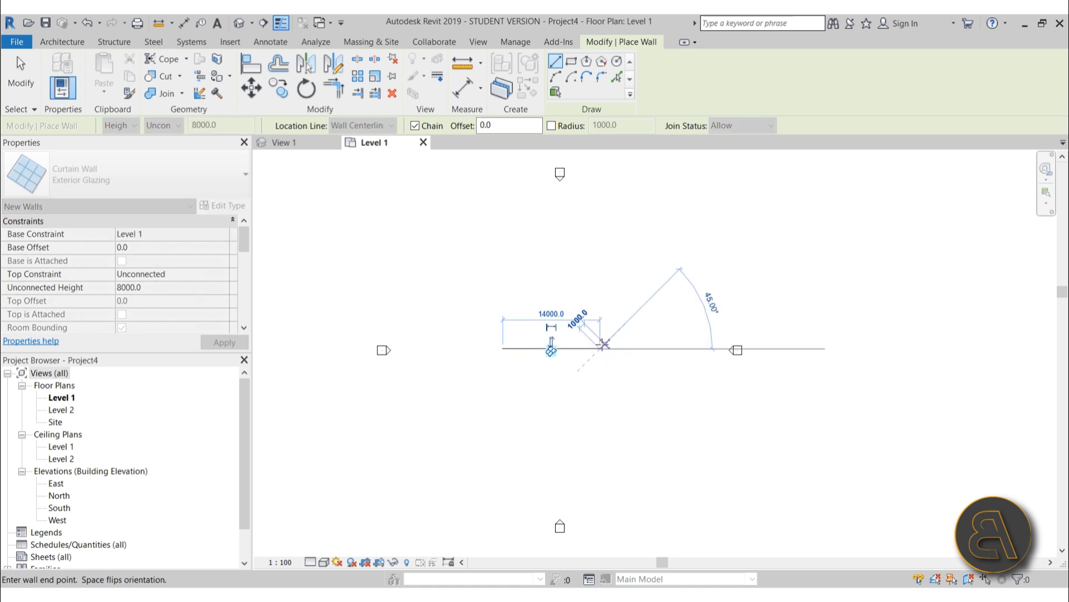
{"action": "scroll", "coordinate": [537, 332], "scroll_direction": "up", "scroll_amount": 5}
{"action": "key", "text": "Escape"}
{"action": "key", "text": "Escape"}
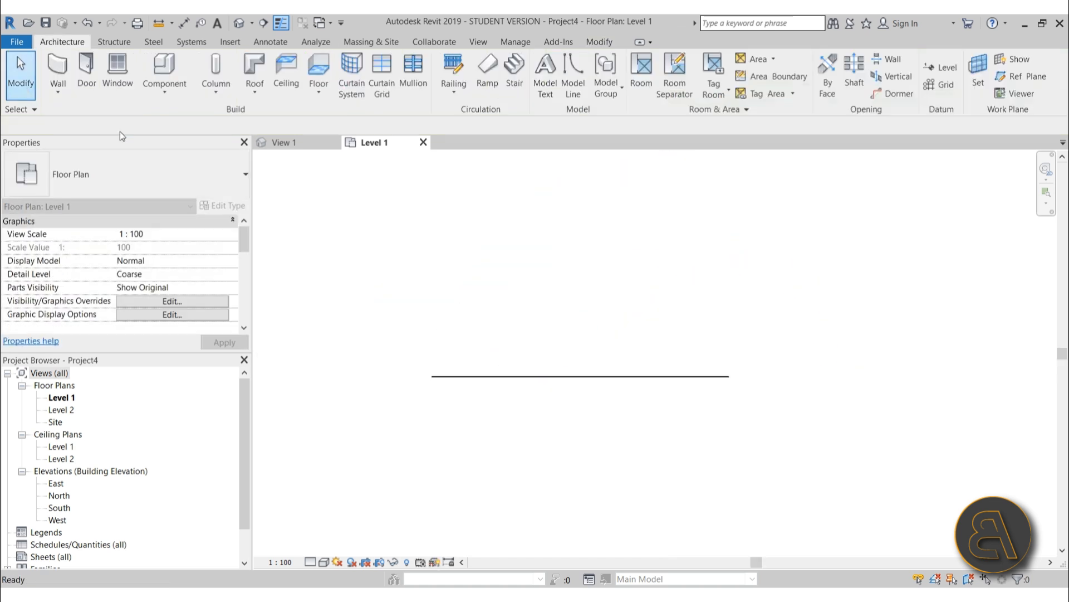
Examine the new curtain wall up close in the Level 1 plan and in the South elevation
{"action": "scroll", "coordinate": [501, 390], "scroll_direction": "up", "scroll_amount": 4}
{"action": "left_click", "coordinate": [476, 312]}
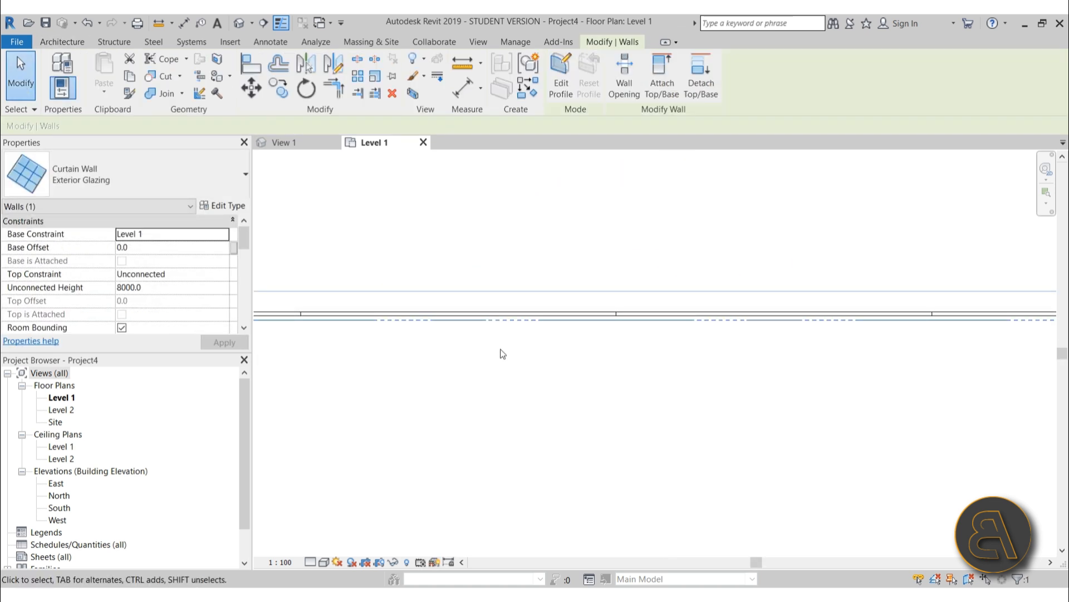
{"action": "scroll", "coordinate": [496, 313], "scroll_direction": "down", "scroll_amount": 2}
{"action": "scroll", "coordinate": [574, 345], "scroll_direction": "down", "scroll_amount": 2}
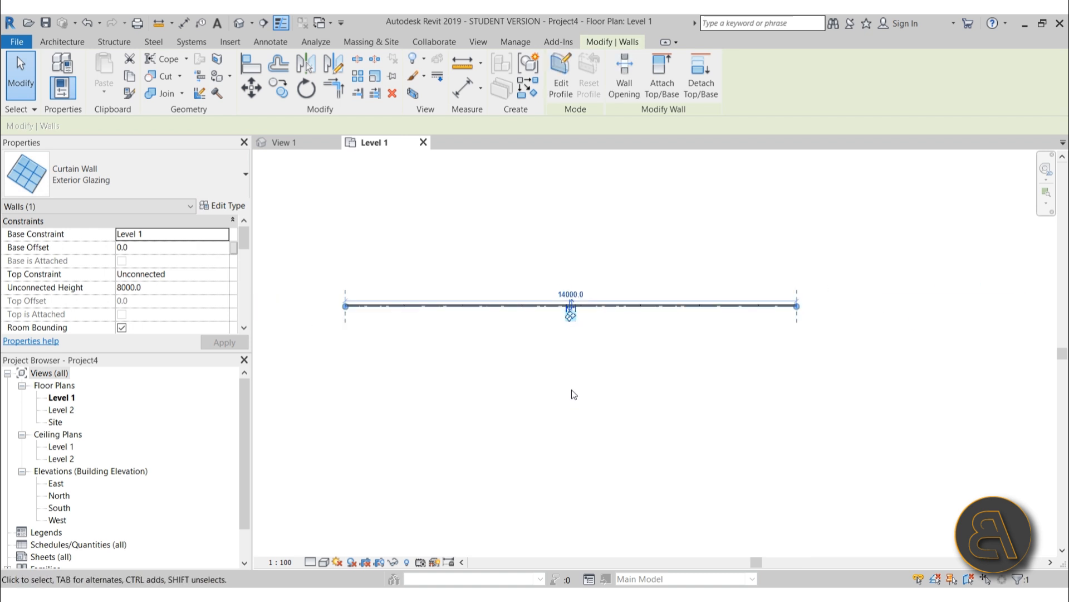
{"action": "left_click", "coordinate": [571, 389]}
{"action": "double_click", "coordinate": [59, 508]}
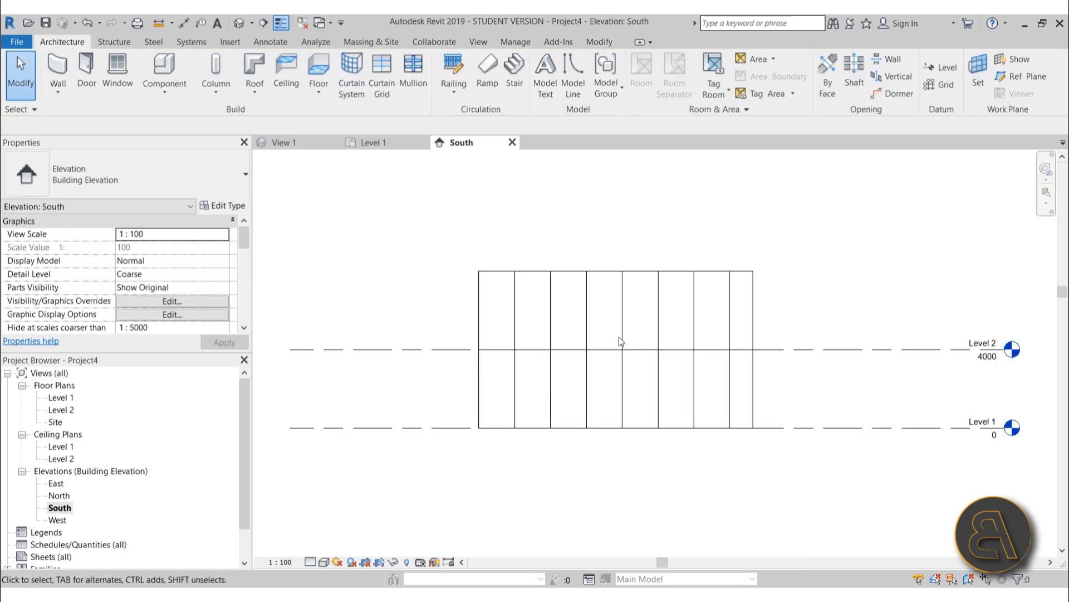
{"action": "scroll", "coordinate": [550, 360], "scroll_direction": "up", "scroll_amount": 3}
{"action": "scroll", "coordinate": [454, 333], "scroll_direction": "down", "scroll_amount": 4}
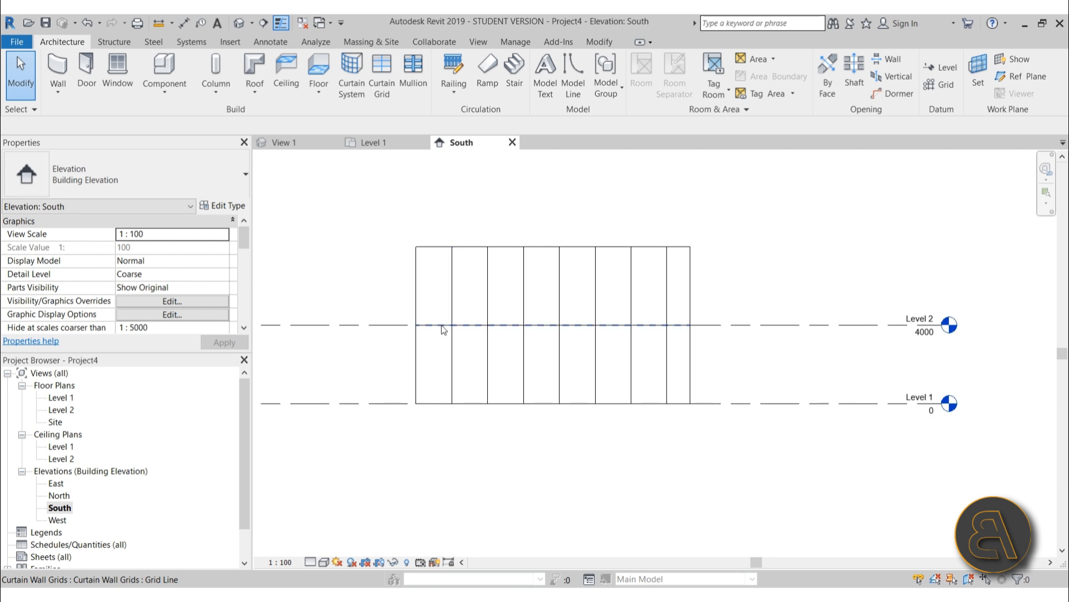
Set the Exterior Glazing curtain wall type's horizontal grid spacing to 2000 mm
{"action": "left_click", "coordinate": [435, 247]}
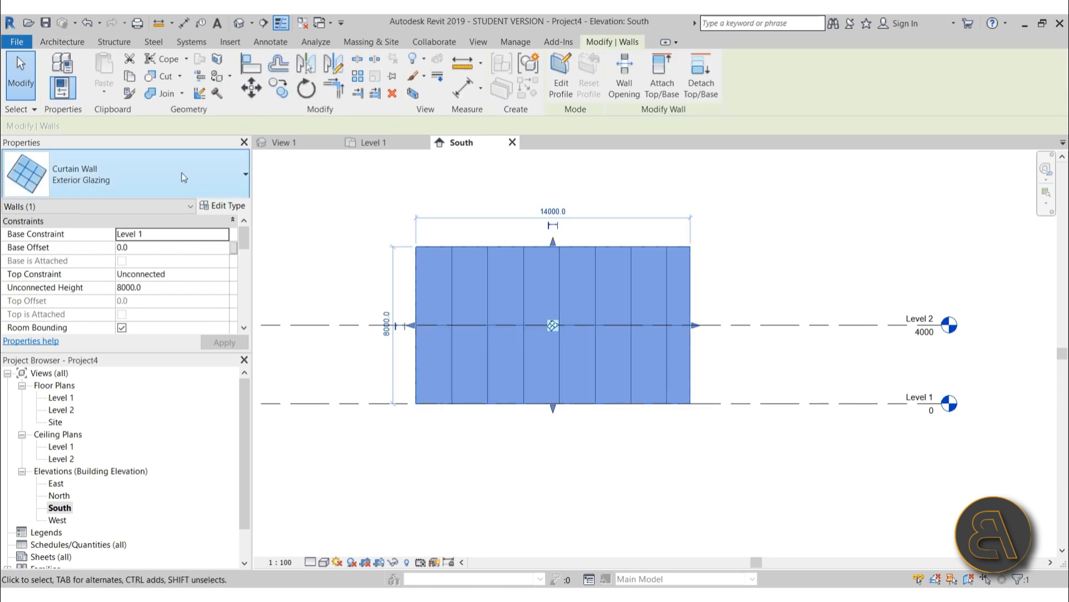
{"action": "left_click", "coordinate": [224, 207]}
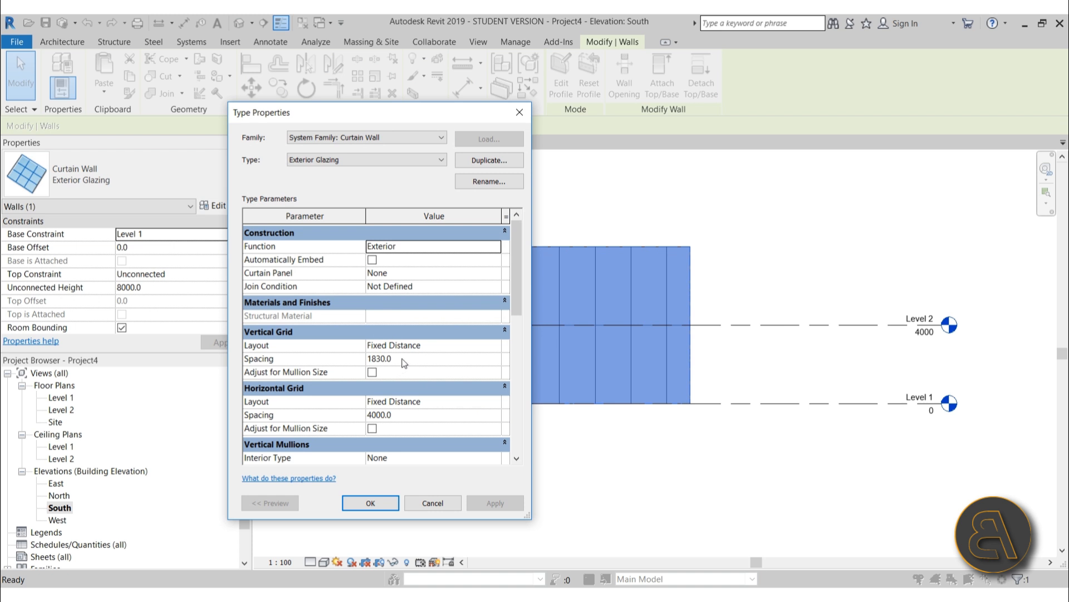
{"action": "left_click", "coordinate": [403, 359]}
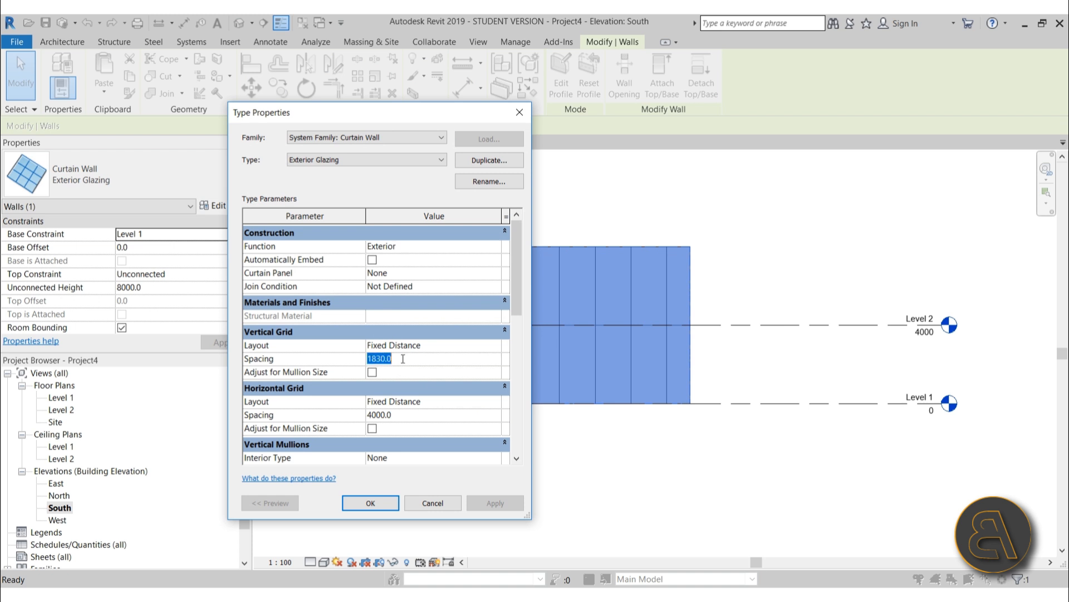
{"action": "left_click", "coordinate": [415, 417]}
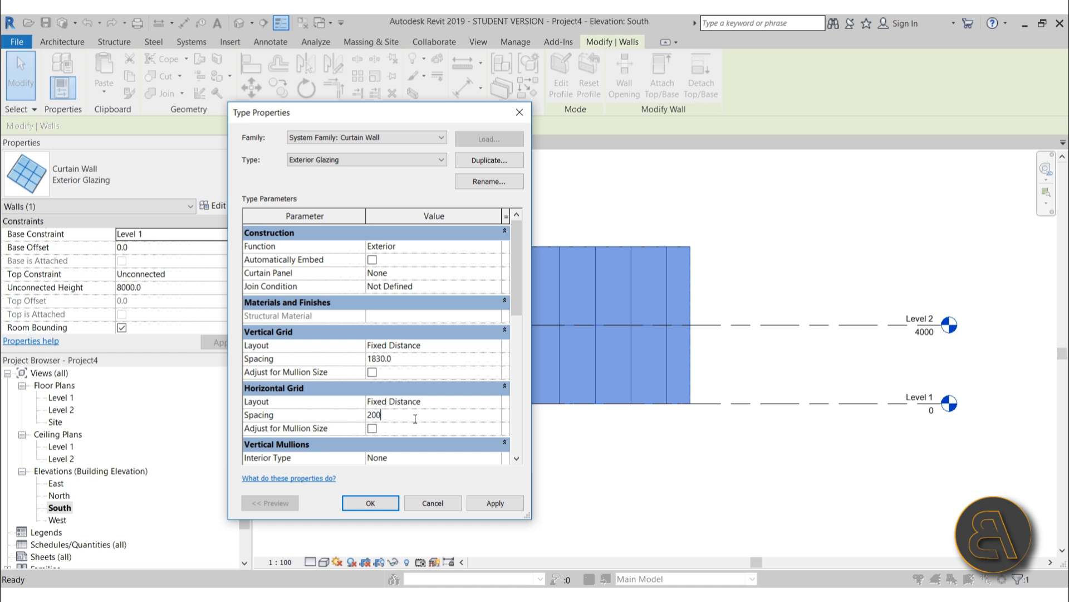
{"action": "type", "text": "2000"}
{"action": "key", "text": "Return"}
{"action": "left_click", "coordinate": [478, 502]}
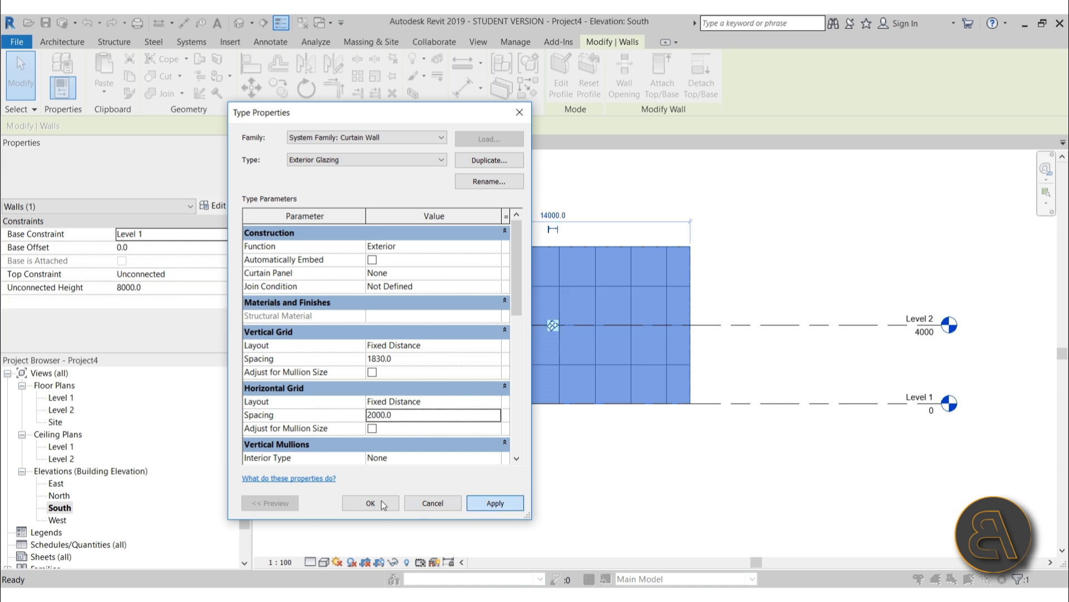
{"action": "left_click", "coordinate": [370, 502]}
{"action": "left_click", "coordinate": [565, 449]}
Inspect the curtain wall's grid in the South elevation and its glass line in the Level 1 plan
{"action": "scroll", "coordinate": [438, 278], "scroll_direction": "up", "scroll_amount": 3}
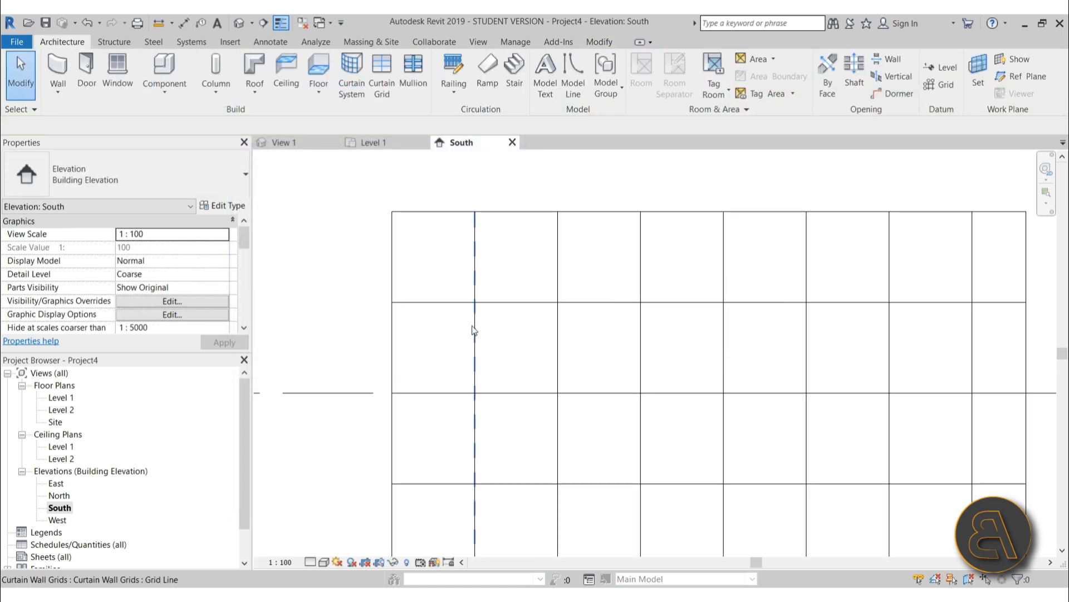
{"action": "scroll", "coordinate": [421, 262], "scroll_direction": "up", "scroll_amount": 2}
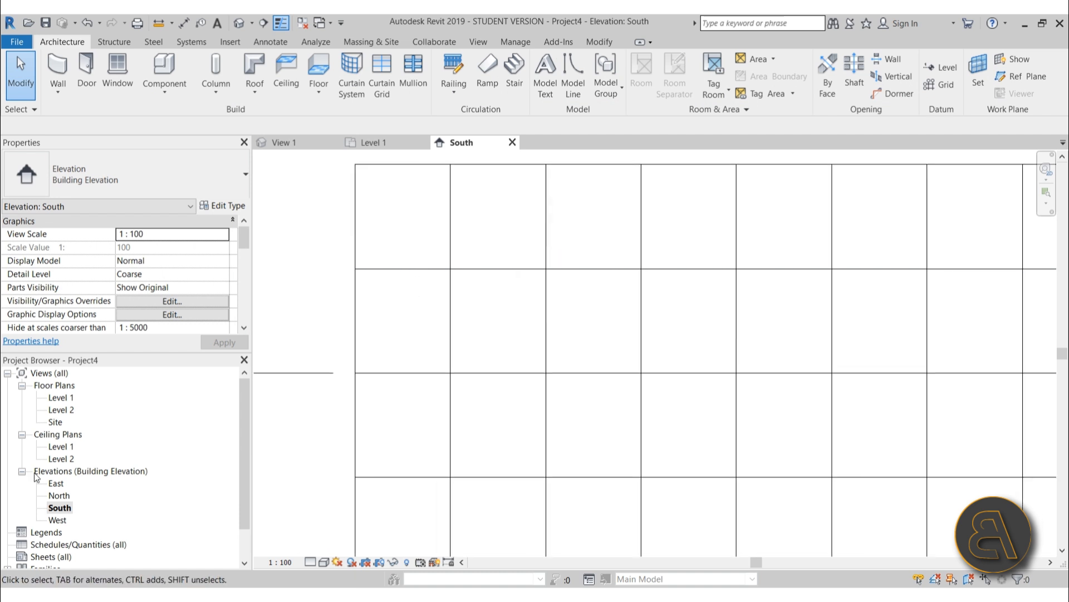
{"action": "double_click", "coordinate": [59, 398]}
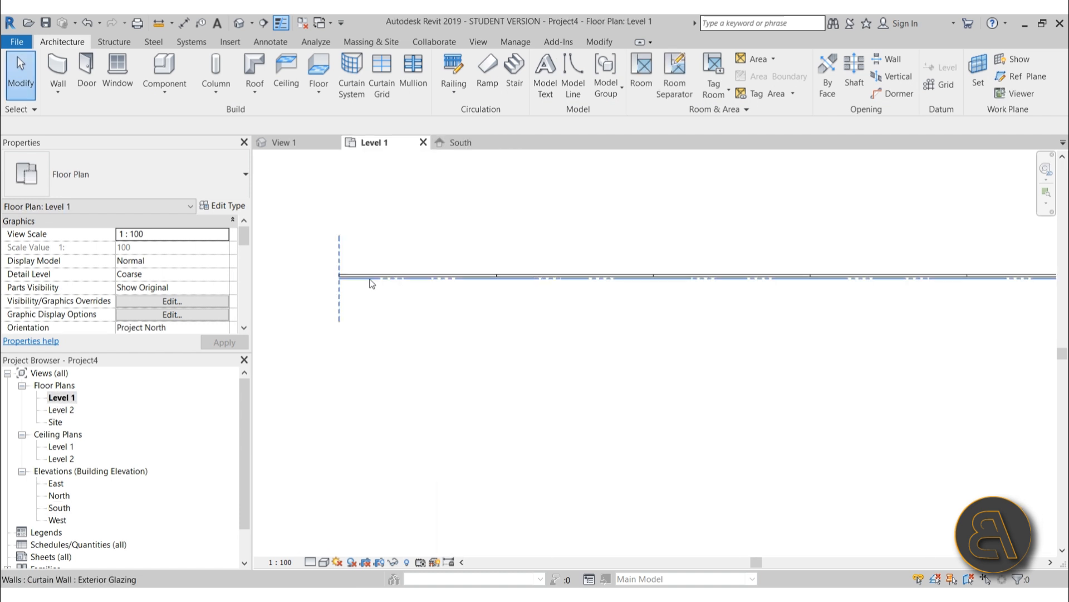
{"action": "left_click", "coordinate": [379, 278]}
{"action": "scroll", "coordinate": [394, 288], "scroll_direction": "up", "scroll_amount": 3}
{"action": "scroll", "coordinate": [378, 336], "scroll_direction": "down", "scroll_amount": 3}
{"action": "middle_click_drag", "start_coordinate": [518, 351], "coordinate": [420, 348]}
{"action": "key", "text": "Escape"}
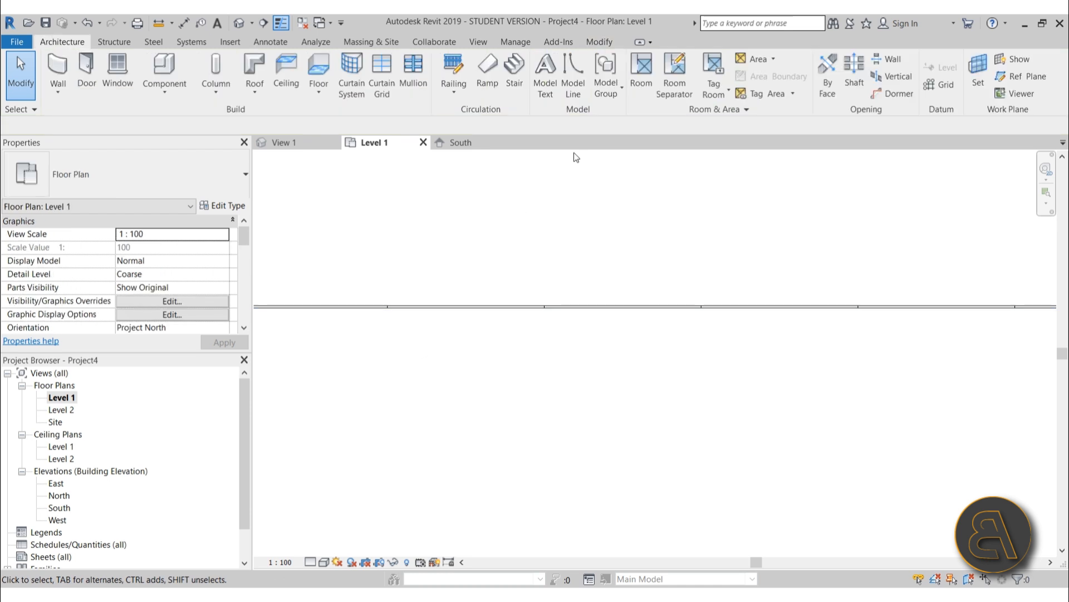
Draw a horizontal reference plane along the glass face, from the first panel's outer endpoint to beyond the wall's opposite end
{"action": "left_click", "coordinate": [1030, 83]}
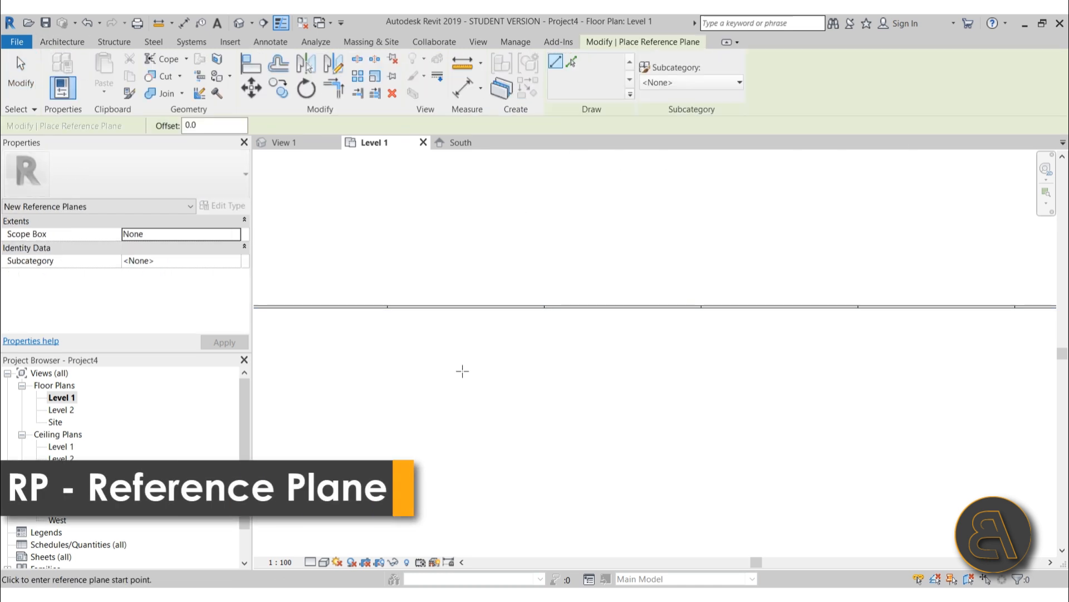
{"action": "middle_click_drag", "start_coordinate": [327, 365], "coordinate": [579, 378]}
{"action": "scroll", "coordinate": [468, 305], "scroll_direction": "up", "scroll_amount": 4}
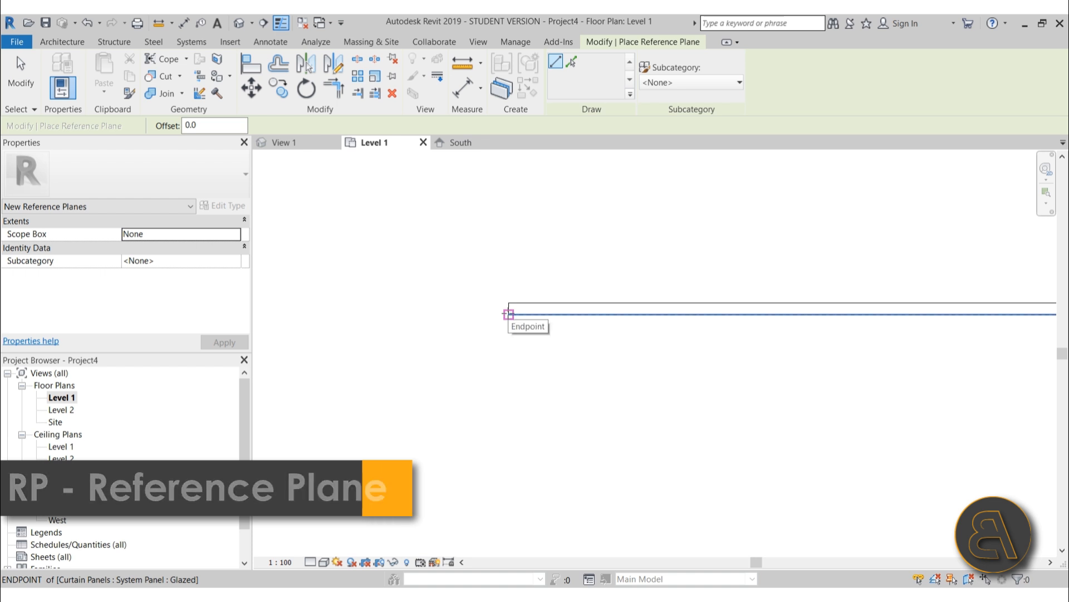
{"action": "left_click", "coordinate": [508, 316]}
{"action": "scroll", "coordinate": [768, 356], "scroll_direction": "down", "scroll_amount": 3}
{"action": "middle_click_drag", "start_coordinate": [786, 366], "coordinate": [311, 345]}
{"action": "scroll", "coordinate": [311, 345], "scroll_direction": "down", "scroll_amount": 3}
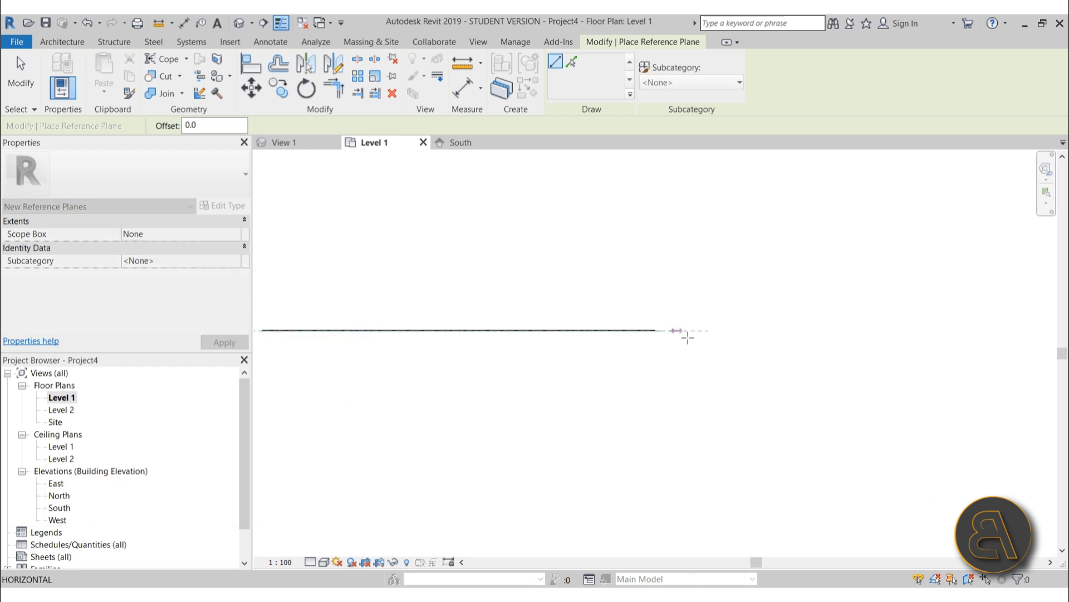
{"action": "left_click", "coordinate": [717, 332]}
{"action": "key", "text": "Escape"}
{"action": "key", "text": "Escape"}
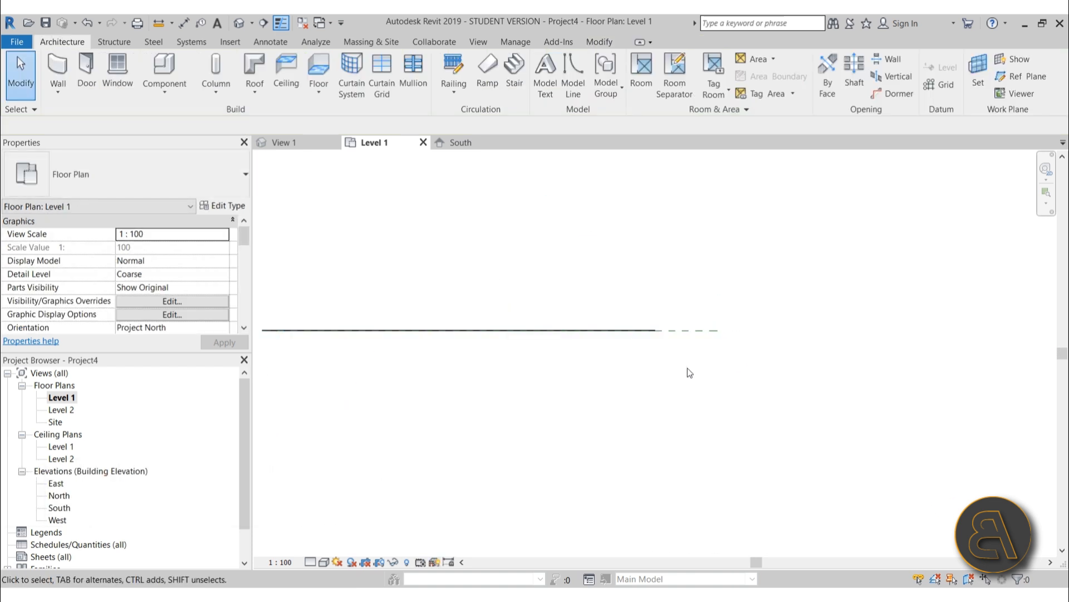
Name the reference plane along the curtain wall "spider host"
{"action": "left_click", "coordinate": [699, 332]}
{"action": "left_click", "coordinate": [697, 340]}
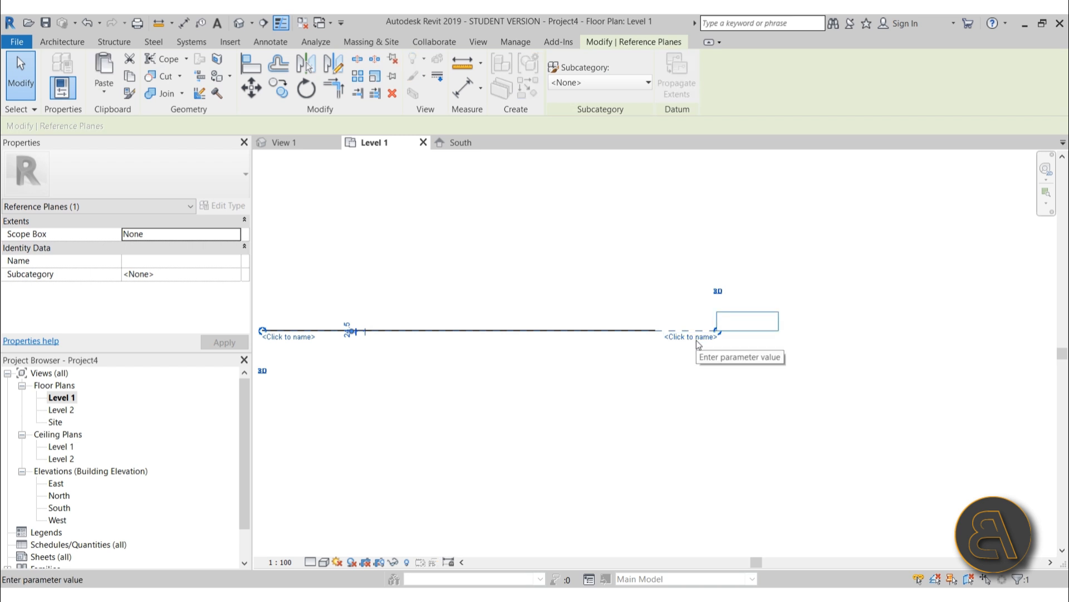
{"action": "type", "text": "Spide"}
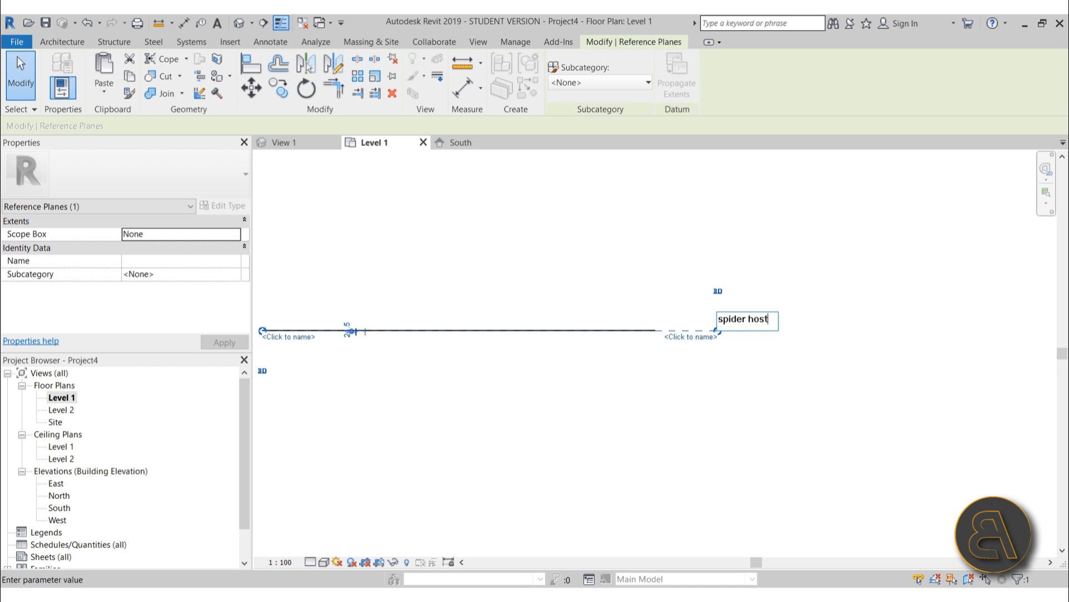
{"action": "type", "text": "r host"}
{"action": "key", "text": "Return"}
{"action": "key", "text": "Escape"}
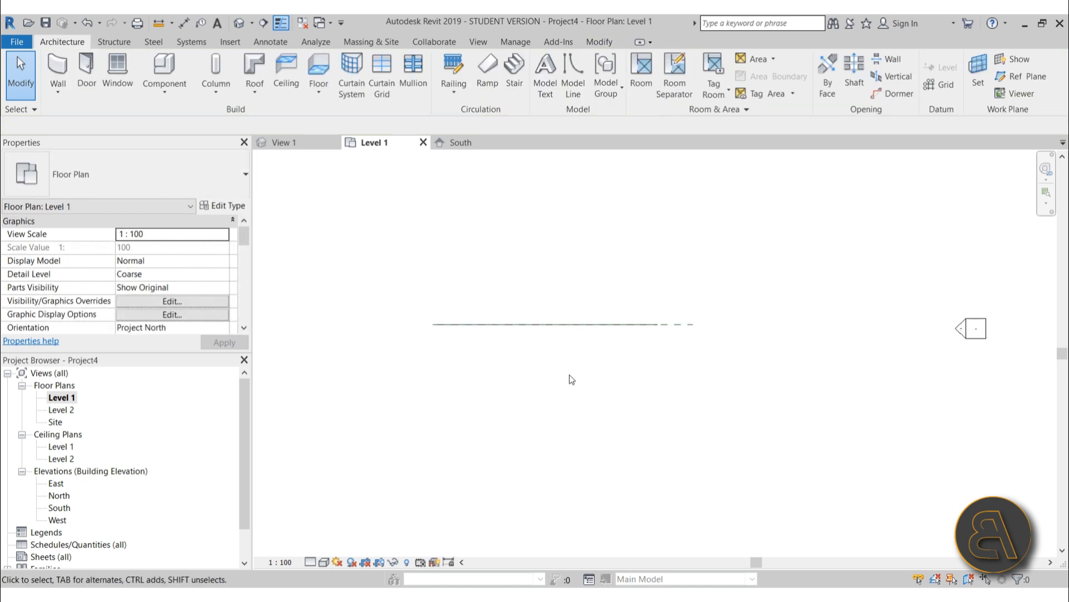
Load the glass spider fitting family into Project4 and open the project's South elevation
{"action": "double_click", "coordinate": [58, 509]}
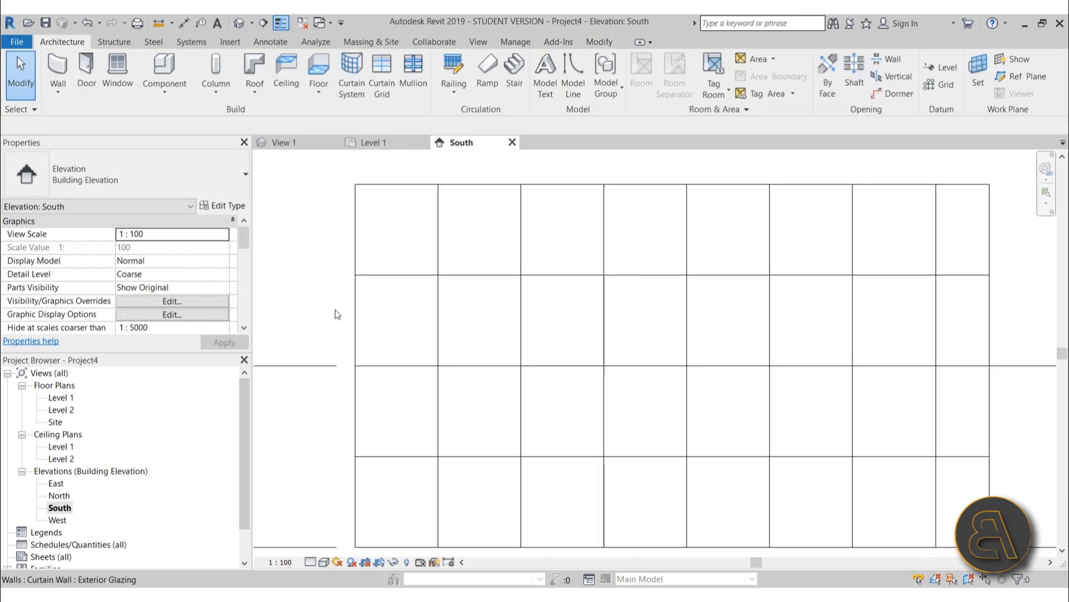
{"action": "left_click", "coordinate": [285, 143]}
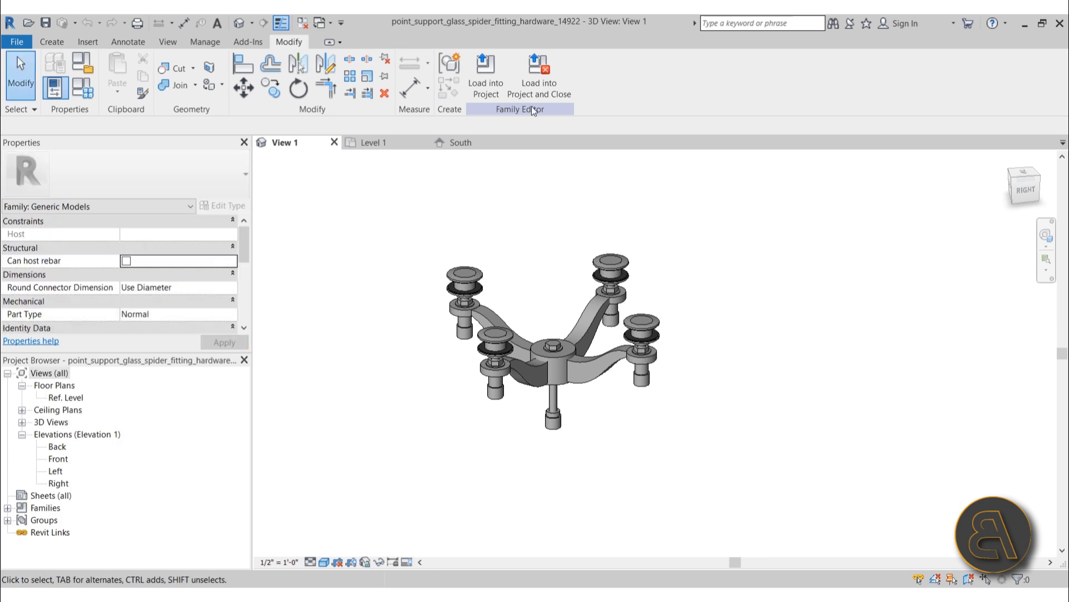
{"action": "left_click", "coordinate": [488, 99]}
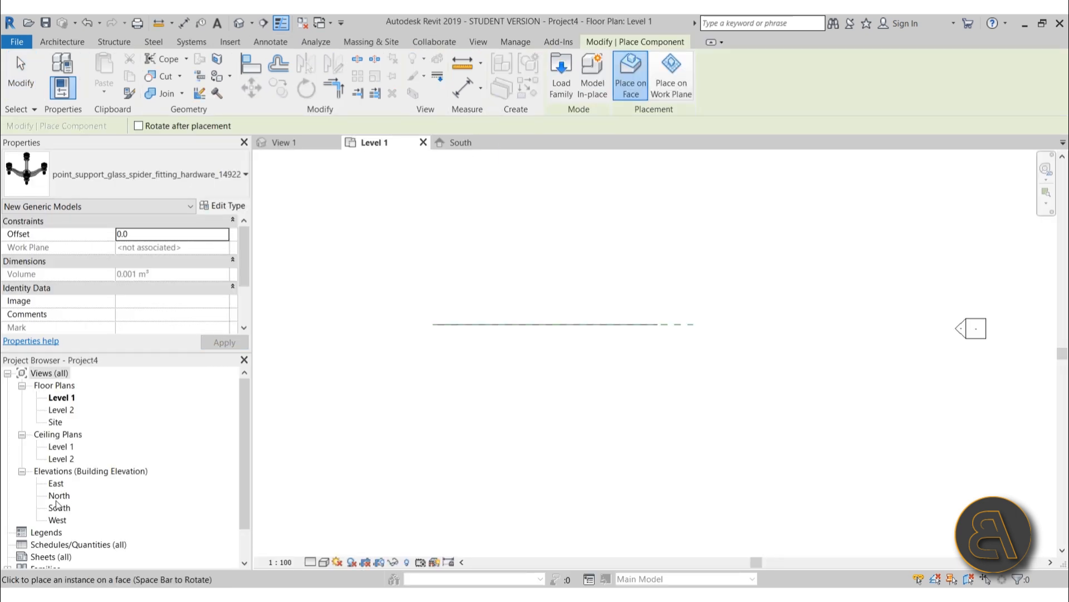
{"action": "double_click", "coordinate": [58, 507]}
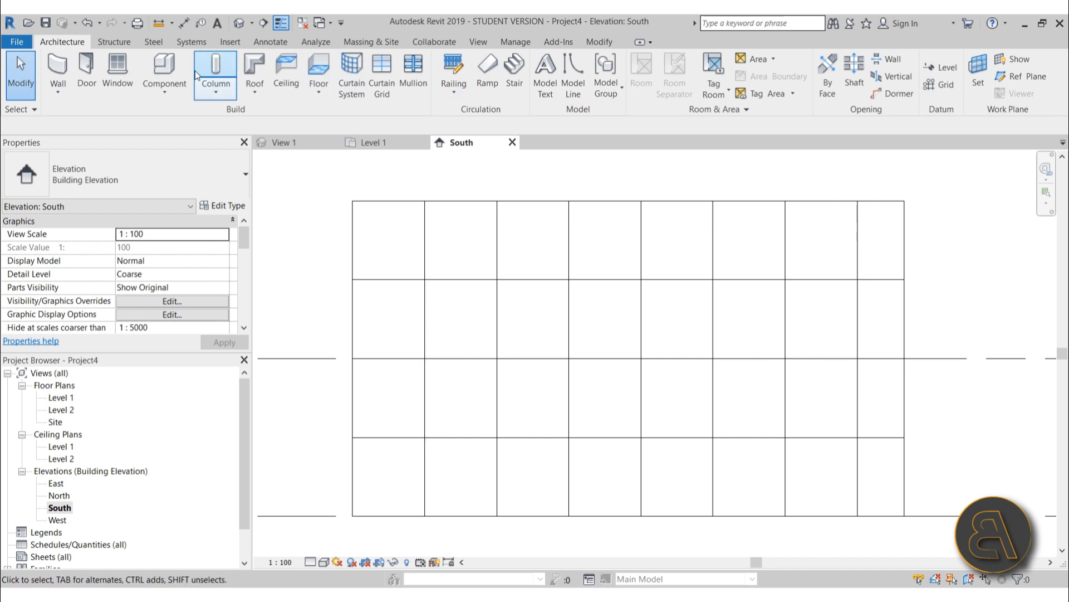
Place a glass spider fitting on the "spider host" work plane at the curtain wall's upper, first interior grid intersection in the South elevation
{"action": "left_click", "coordinate": [171, 72]}
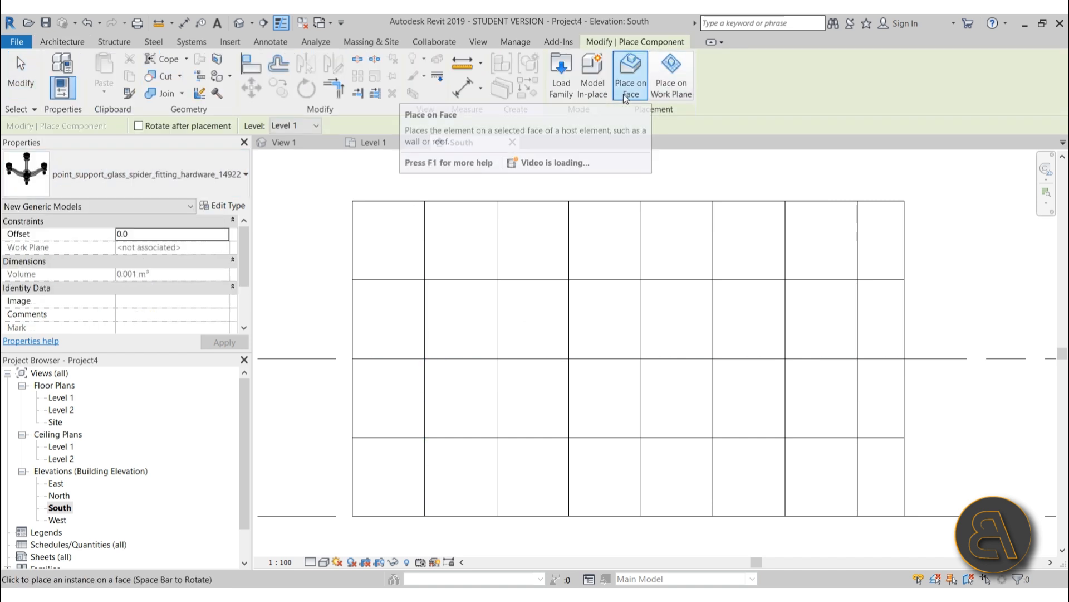
{"action": "left_click", "coordinate": [667, 88]}
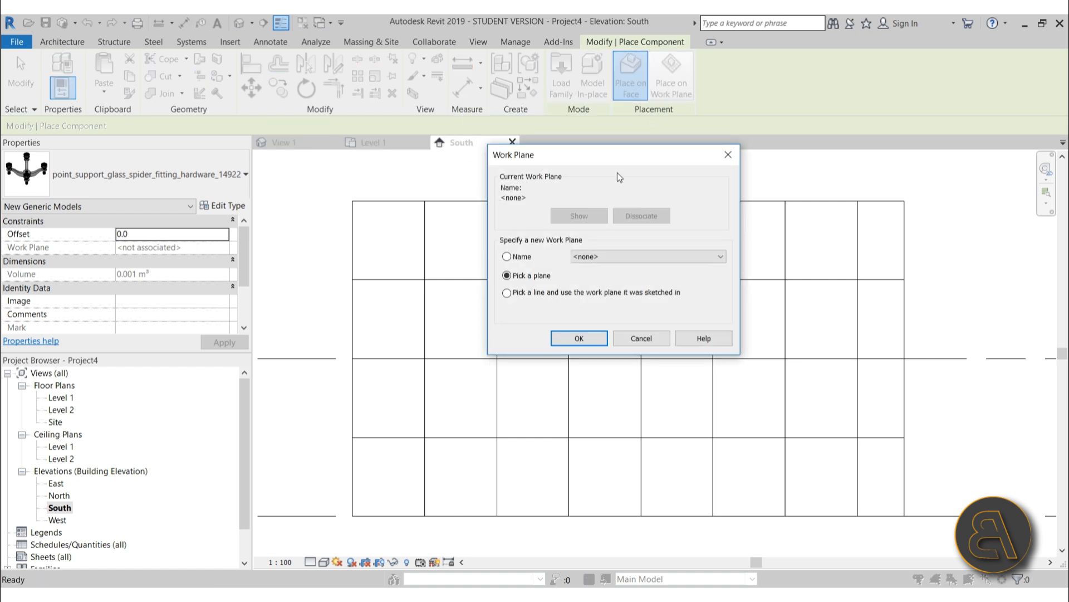
{"action": "left_click", "coordinate": [586, 258]}
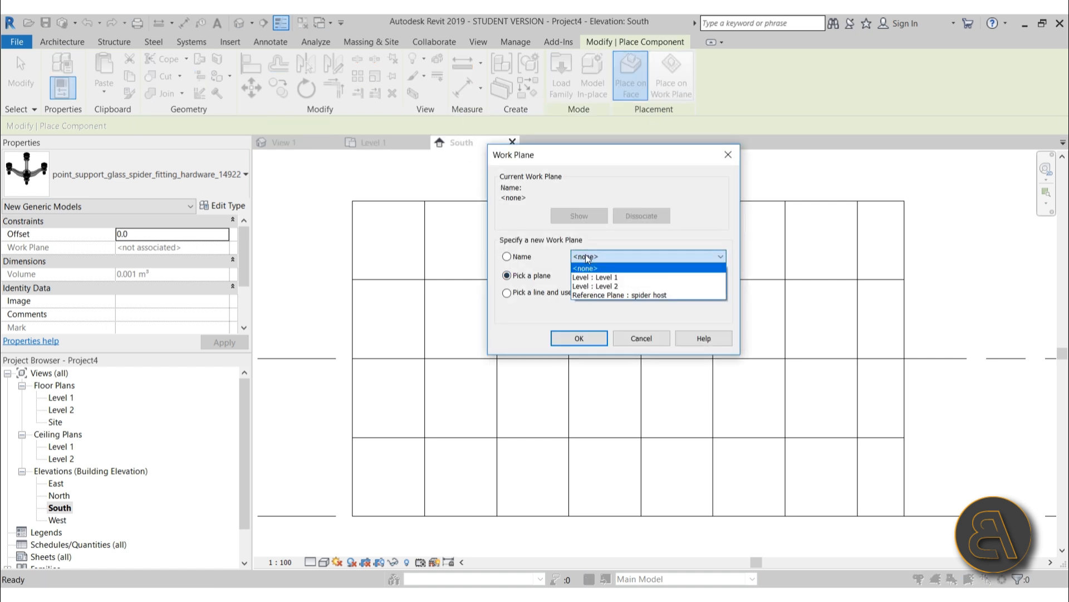
{"action": "left_click", "coordinate": [593, 298]}
{"action": "left_click", "coordinate": [579, 339]}
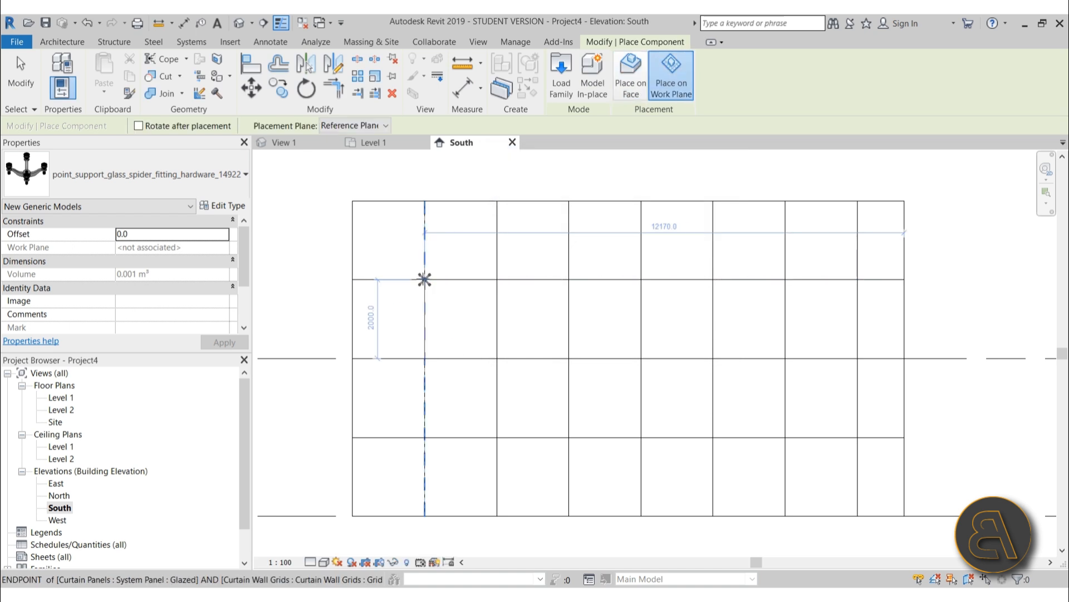
{"action": "scroll", "coordinate": [425, 279], "scroll_direction": "up", "scroll_amount": 4}
{"action": "scroll", "coordinate": [428, 281], "scroll_direction": "up", "scroll_amount": 3}
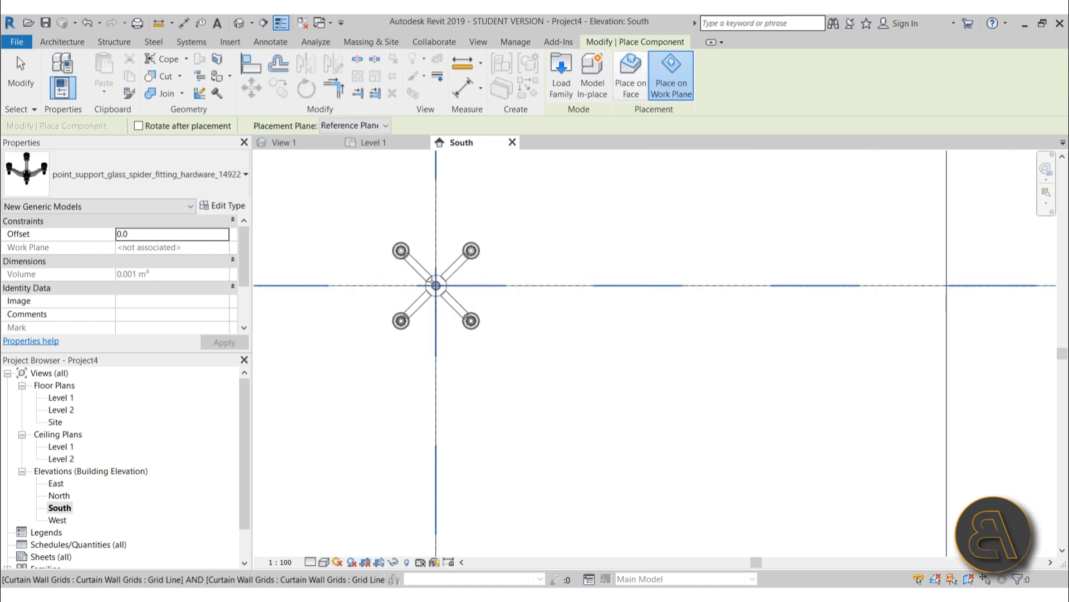
{"action": "left_click", "coordinate": [432, 281]}
{"action": "key", "text": "Escape"}
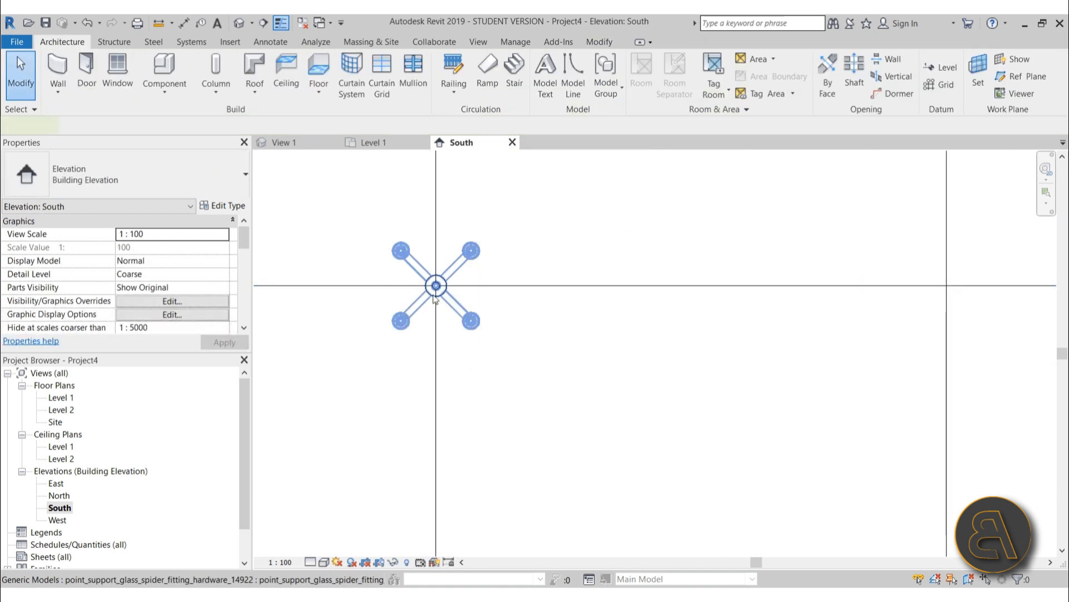
Check how the placed spider fitting sits relative to the glass in the 3D view and the Site plan
{"action": "left_click", "coordinate": [435, 299]}
{"action": "left_click", "coordinate": [235, 26]}
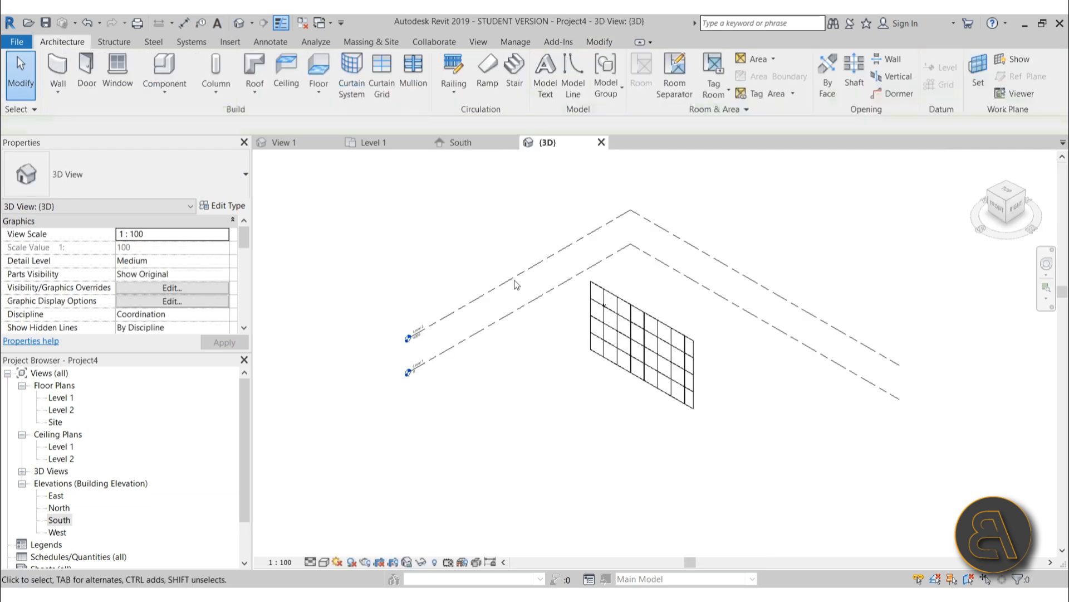
{"action": "scroll", "coordinate": [610, 305], "scroll_direction": "up", "scroll_amount": 8}
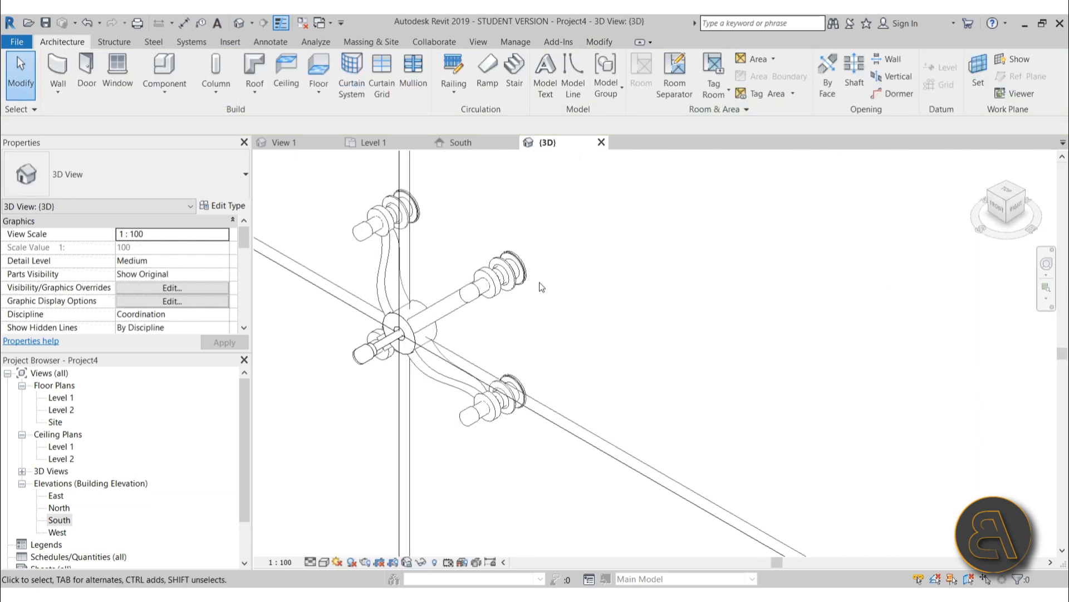
{"action": "scroll", "coordinate": [536, 285], "scroll_direction": "down", "scroll_amount": 5}
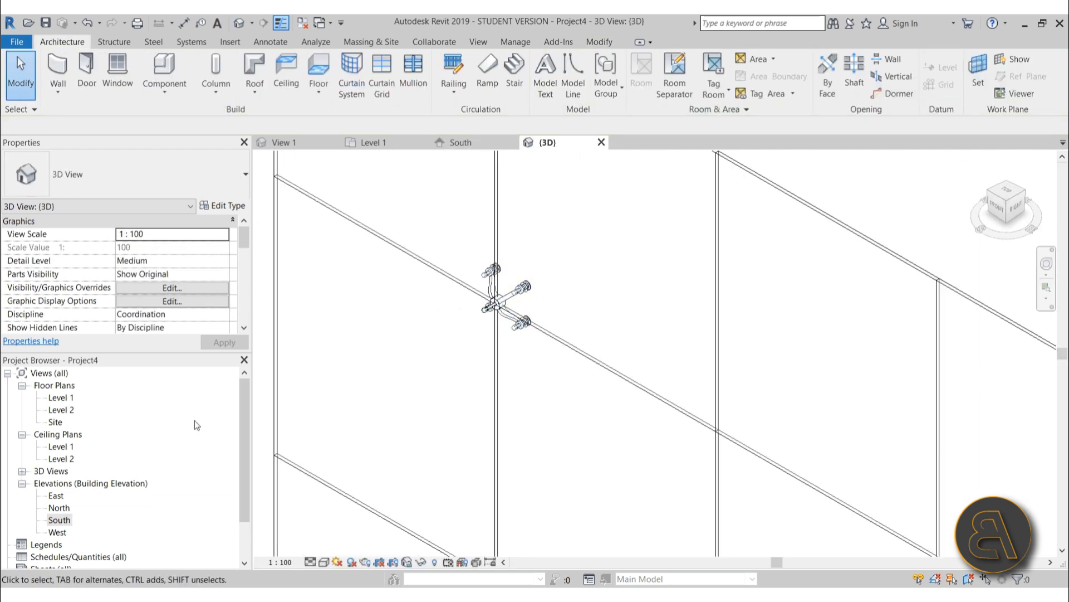
{"action": "double_click", "coordinate": [59, 398]}
{"action": "double_click", "coordinate": [56, 422]}
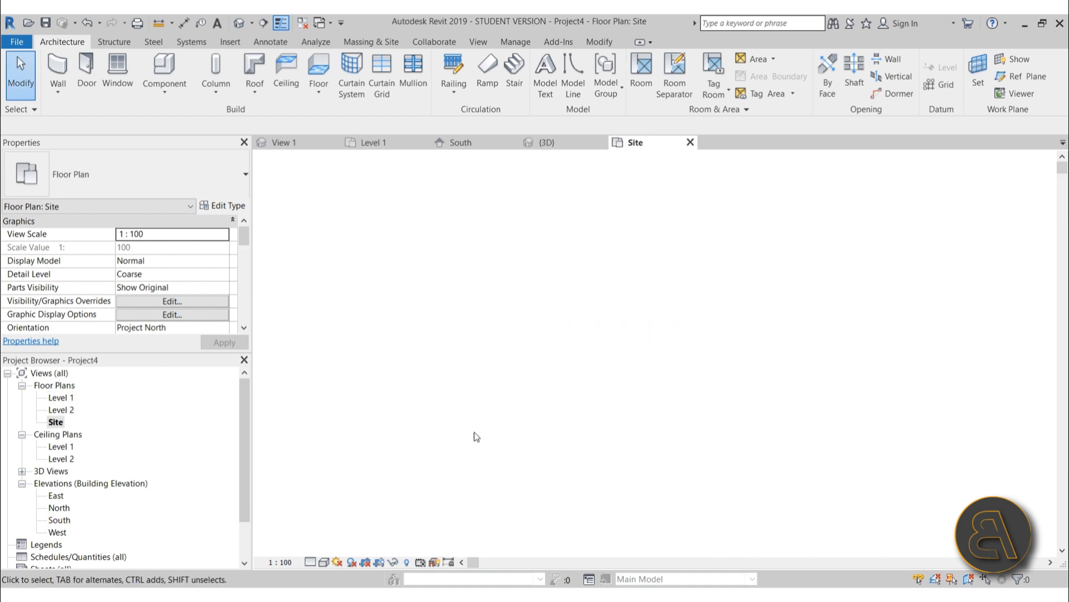
{"action": "scroll", "coordinate": [504, 296], "scroll_direction": "up", "scroll_amount": 4}
{"action": "scroll", "coordinate": [412, 362], "scroll_direction": "up", "scroll_amount": 5}
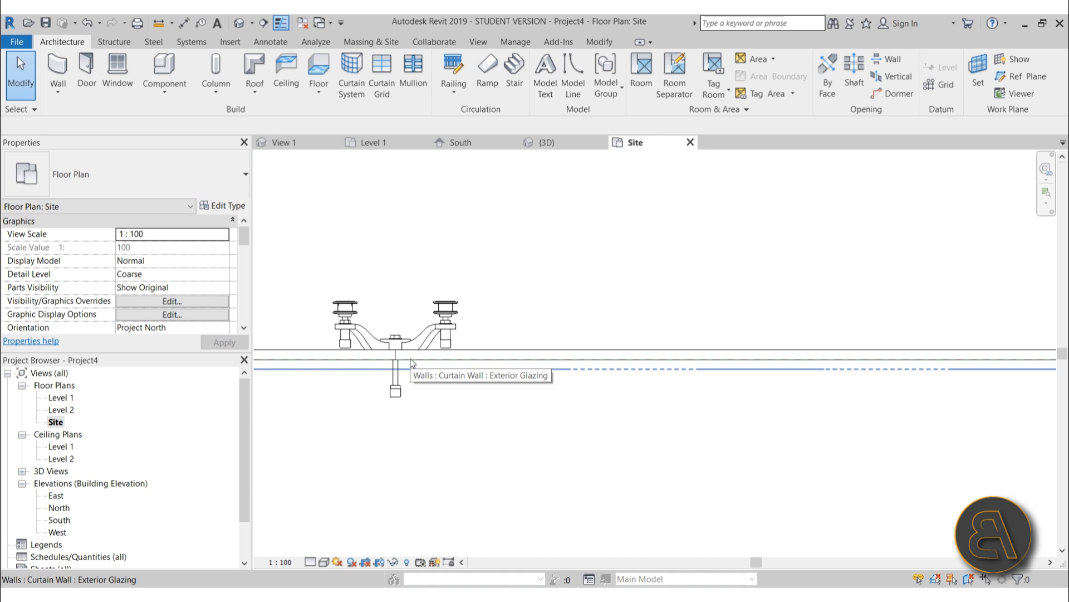
{"action": "scroll", "coordinate": [412, 362], "scroll_direction": "down", "scroll_amount": 3}
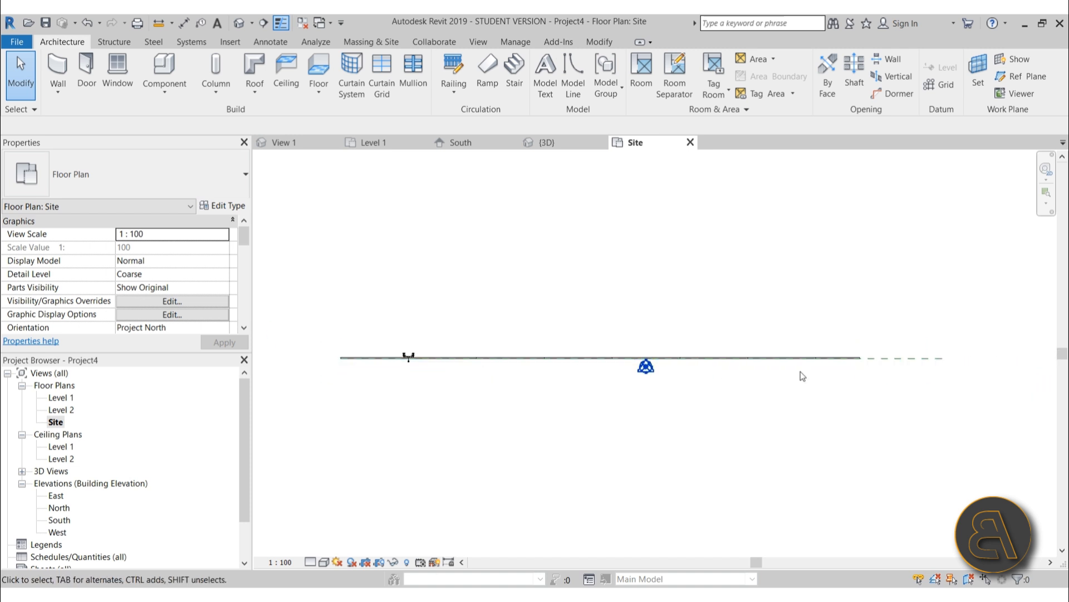
Move the "spider host" reference plane perpendicular to the curtain wall so the fitting's clamping discs meet the glass
{"action": "left_click", "coordinate": [413, 361]}
{"action": "scroll", "coordinate": [393, 357], "scroll_direction": "up", "scroll_amount": 5}
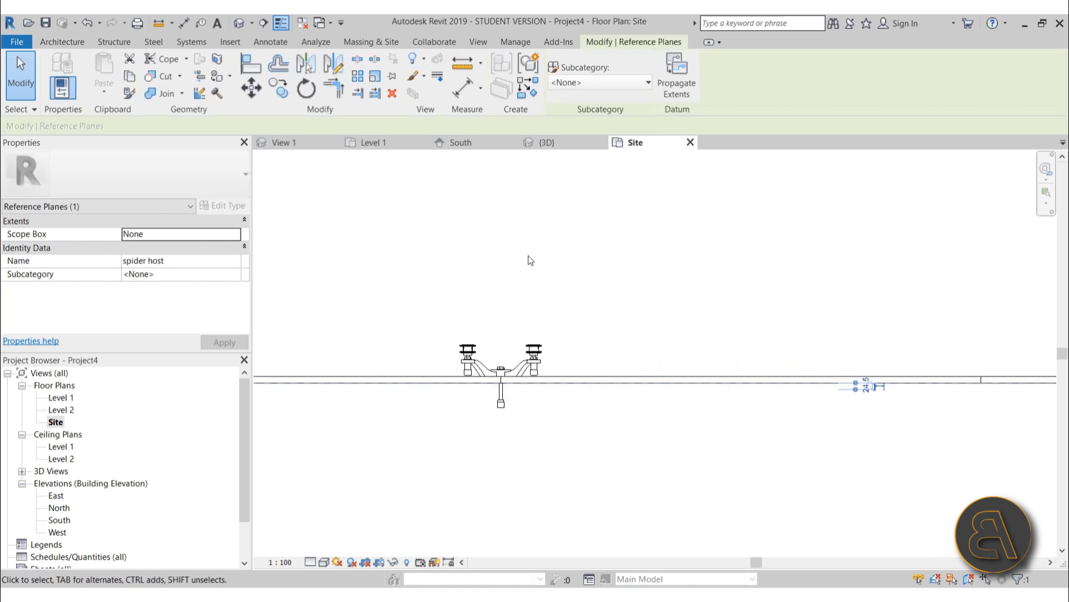
{"action": "scroll", "coordinate": [483, 369], "scroll_direction": "up", "scroll_amount": 4}
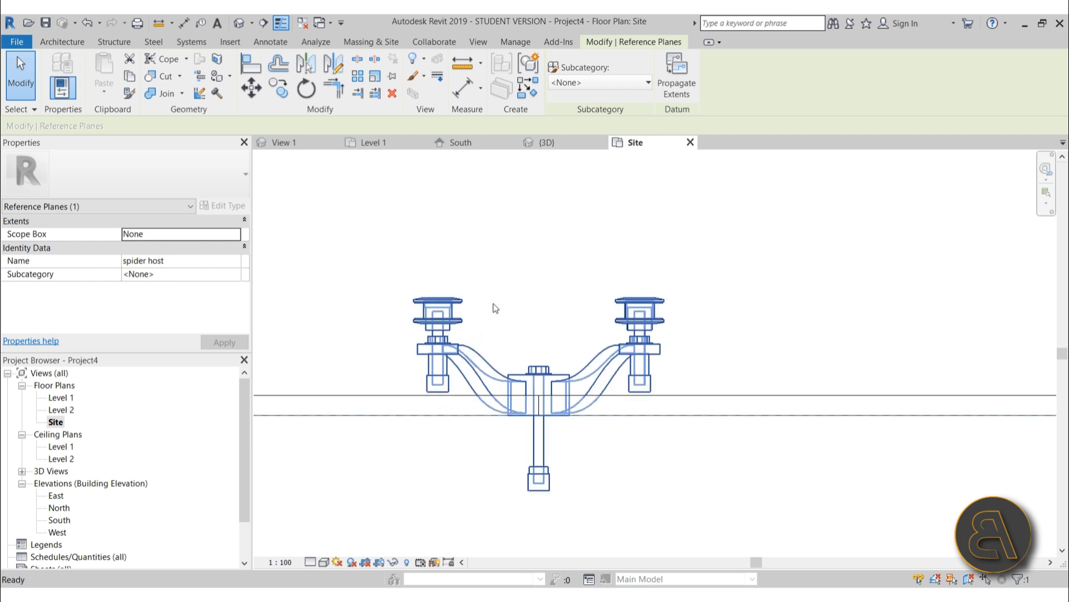
{"action": "key", "text": "m"}
{"action": "key", "text": "v"}
{"action": "scroll", "coordinate": [421, 309], "scroll_direction": "up", "scroll_amount": 3}
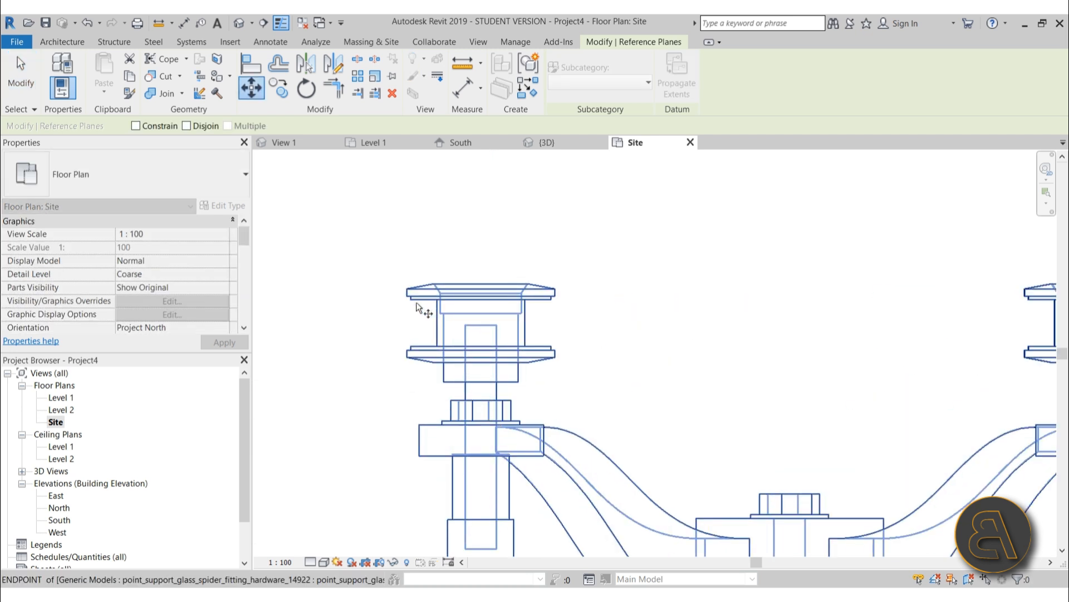
{"action": "left_click", "coordinate": [557, 294]}
{"action": "scroll", "coordinate": [546, 393], "scroll_direction": "down", "scroll_amount": 1}
{"action": "scroll", "coordinate": [548, 405], "scroll_direction": "down", "scroll_amount": 2}
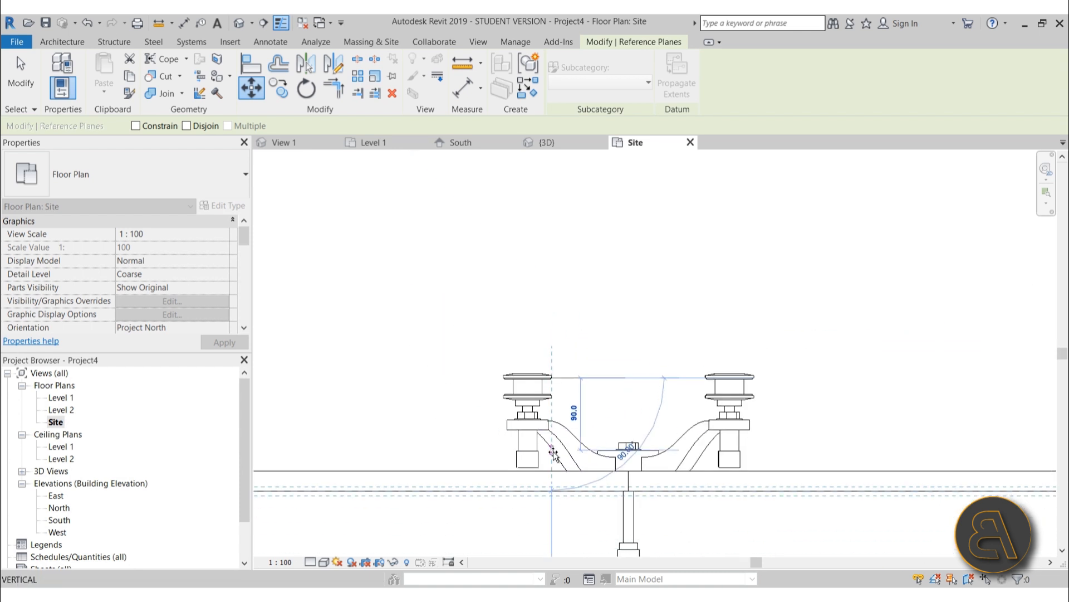
{"action": "left_click", "coordinate": [554, 473]}
{"action": "left_click", "coordinate": [571, 341]}
{"action": "scroll", "coordinate": [561, 324], "scroll_direction": "down", "scroll_amount": 4}
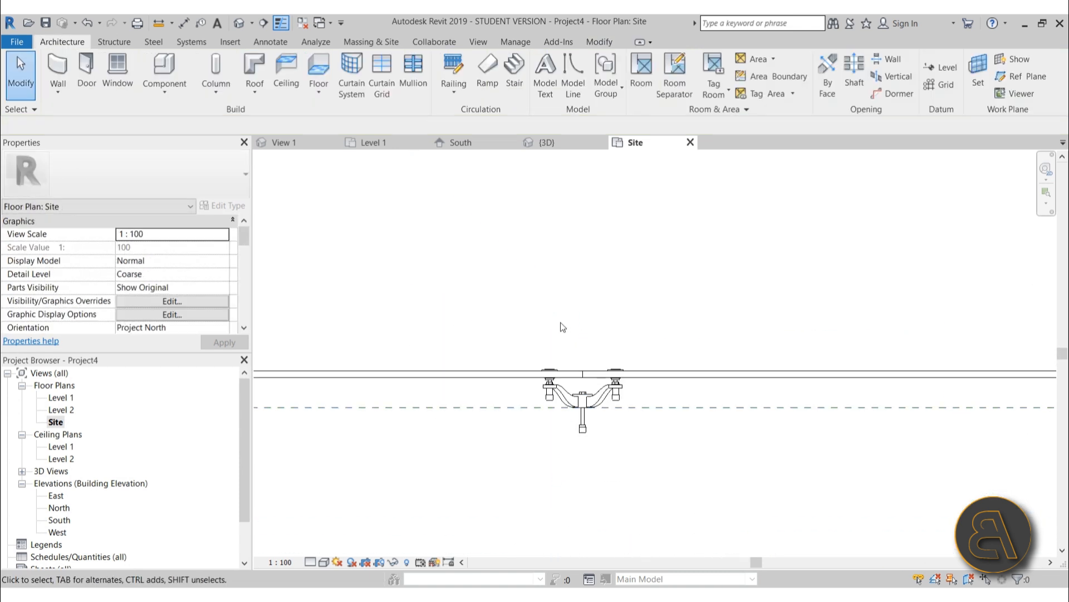
{"action": "scroll", "coordinate": [564, 431], "scroll_direction": "up", "scroll_amount": 4}
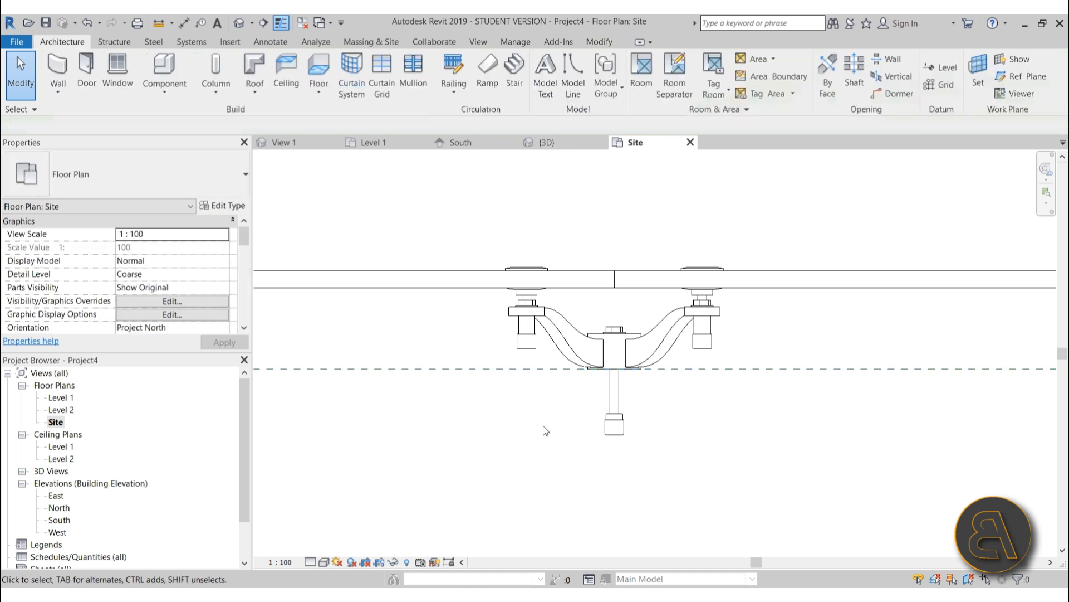
{"action": "scroll", "coordinate": [496, 365], "scroll_direction": "down", "scroll_amount": 5}
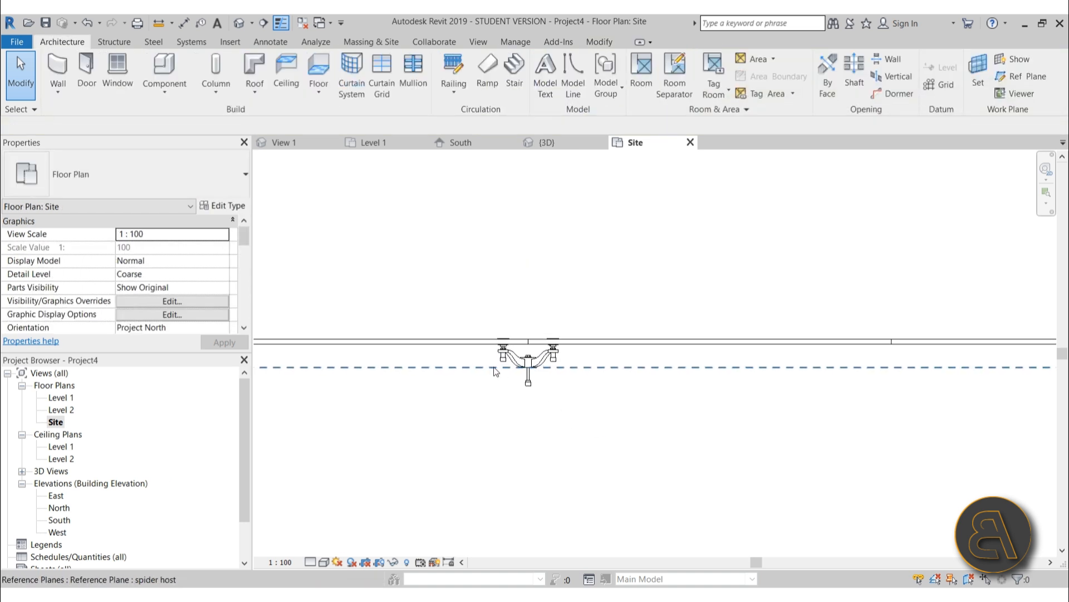
In the South elevation, align the spider fitting's centre to the upper horizontal grid line and lock the alignment
{"action": "double_click", "coordinate": [58, 520]}
{"action": "left_click", "coordinate": [435, 287]}
{"action": "scroll", "coordinate": [635, 390], "scroll_direction": "down", "scroll_amount": 4}
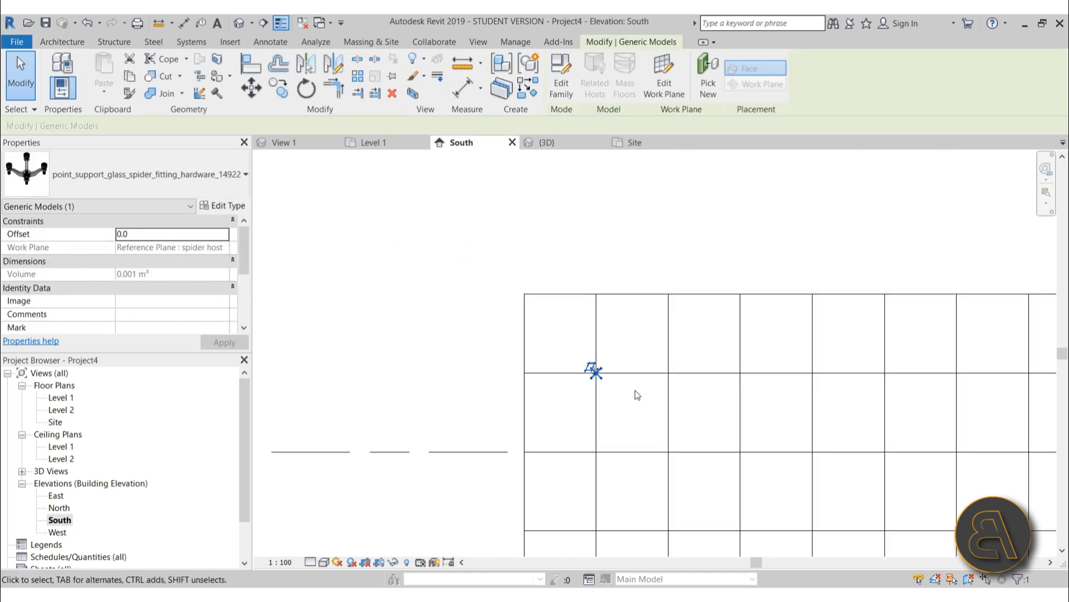
{"action": "scroll", "coordinate": [507, 320], "scroll_direction": "up", "scroll_amount": 4}
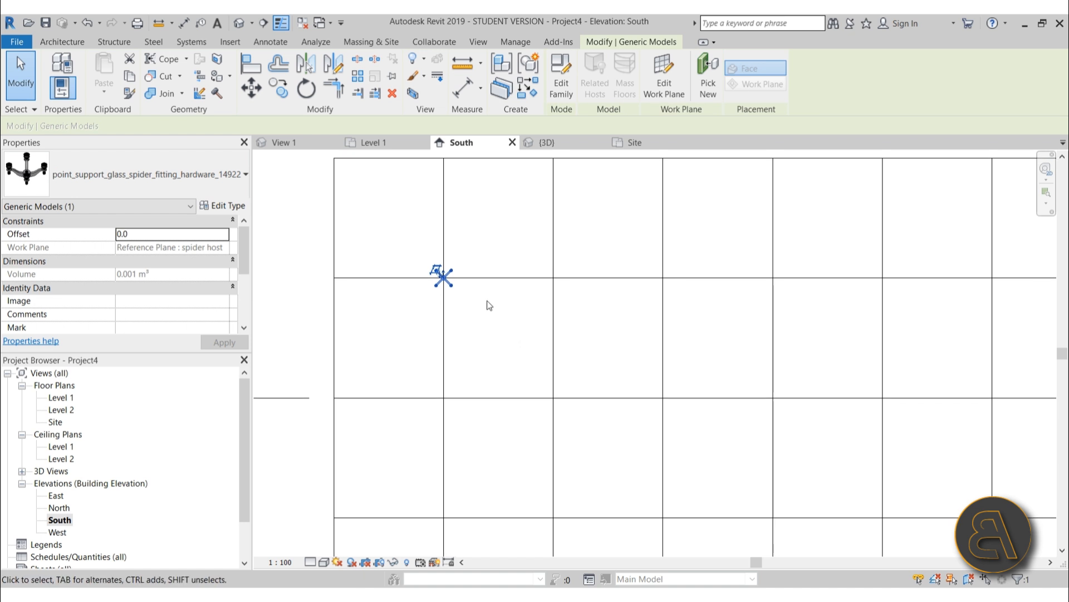
{"action": "scroll", "coordinate": [455, 284], "scroll_direction": "up", "scroll_amount": 4}
{"action": "key", "text": "Escape"}
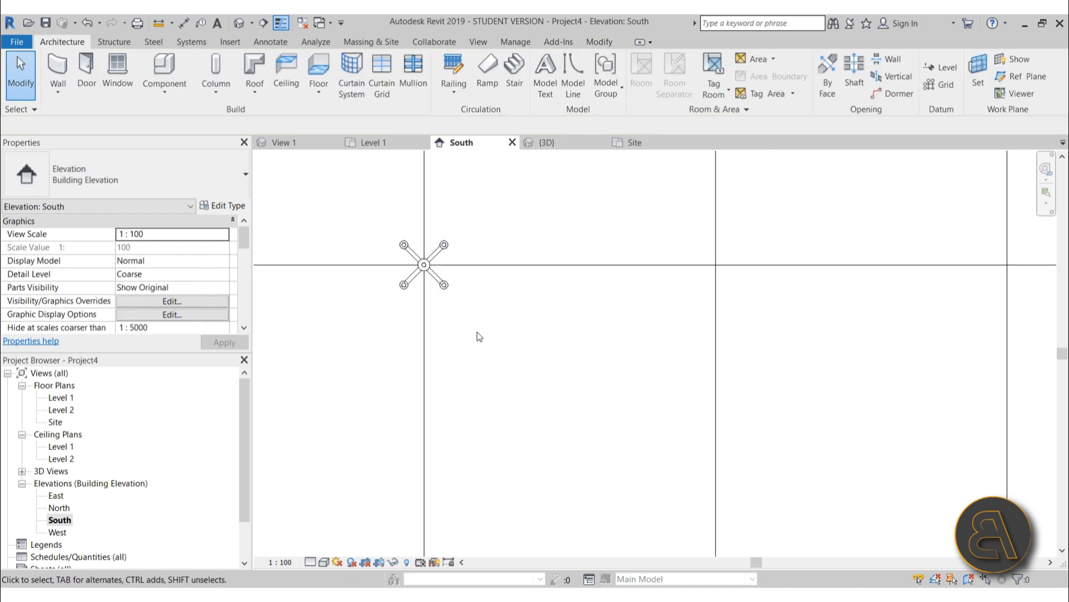
{"action": "key", "text": "a"}
{"action": "key", "text": "l"}
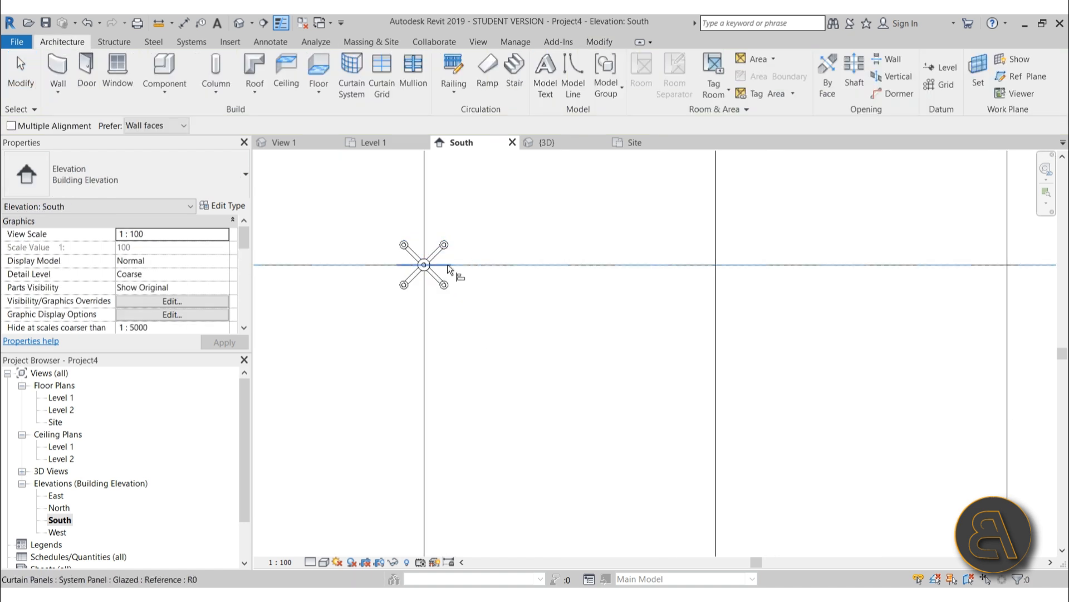
{"action": "left_click", "coordinate": [431, 265]}
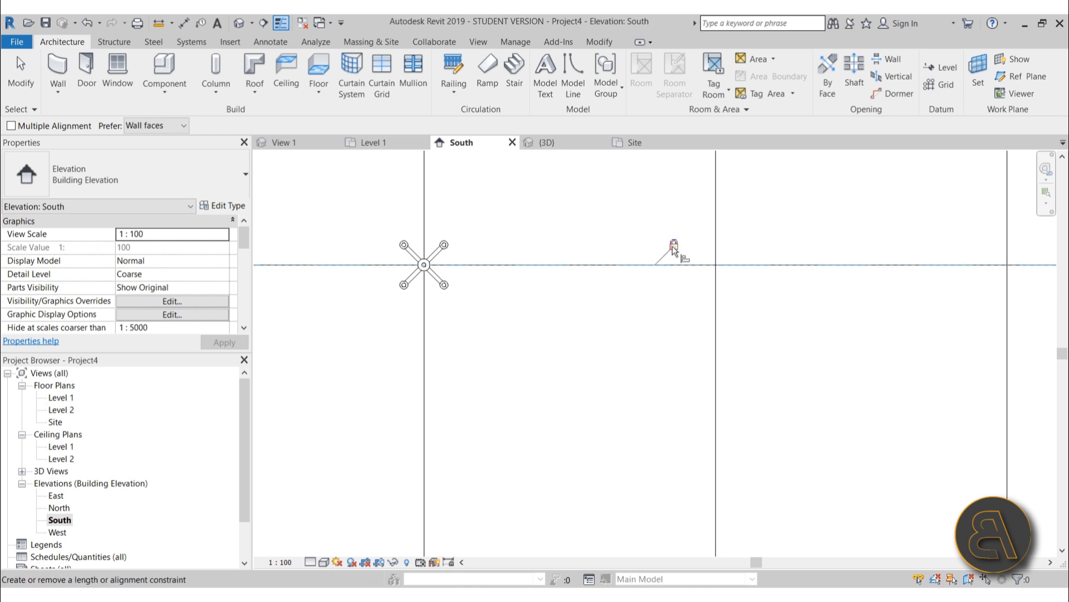
Align the spider fitting's centre to the first interior vertical grid line and lock the alignment
{"action": "left_click", "coordinate": [425, 220]}
{"action": "left_click", "coordinate": [425, 267]}
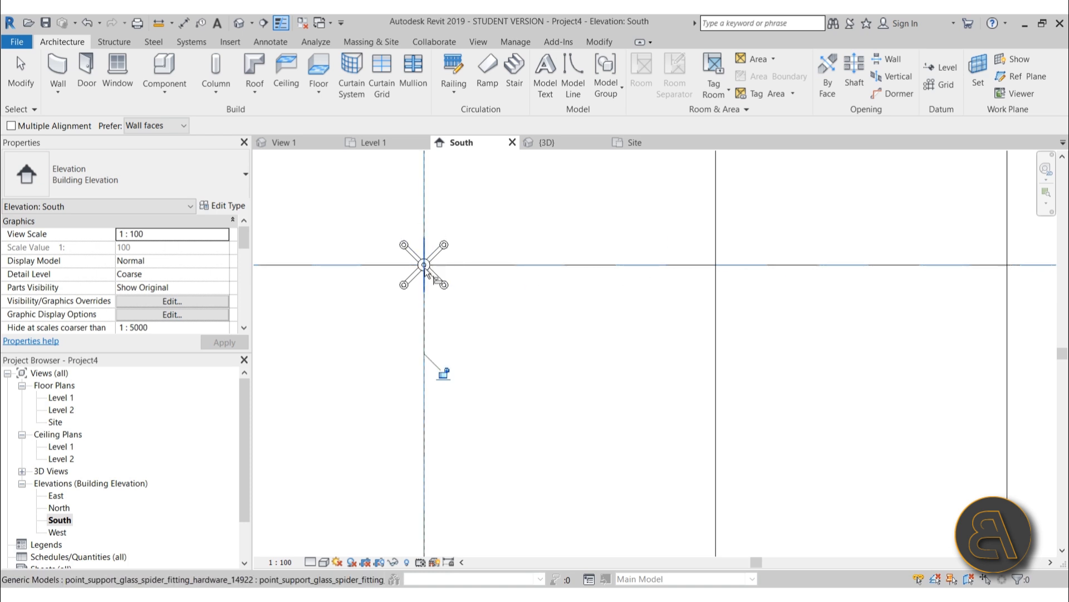
{"action": "scroll", "coordinate": [415, 295], "scroll_direction": "down", "scroll_amount": 1}
{"action": "key", "text": "Escape"}
{"action": "key", "text": "Escape"}
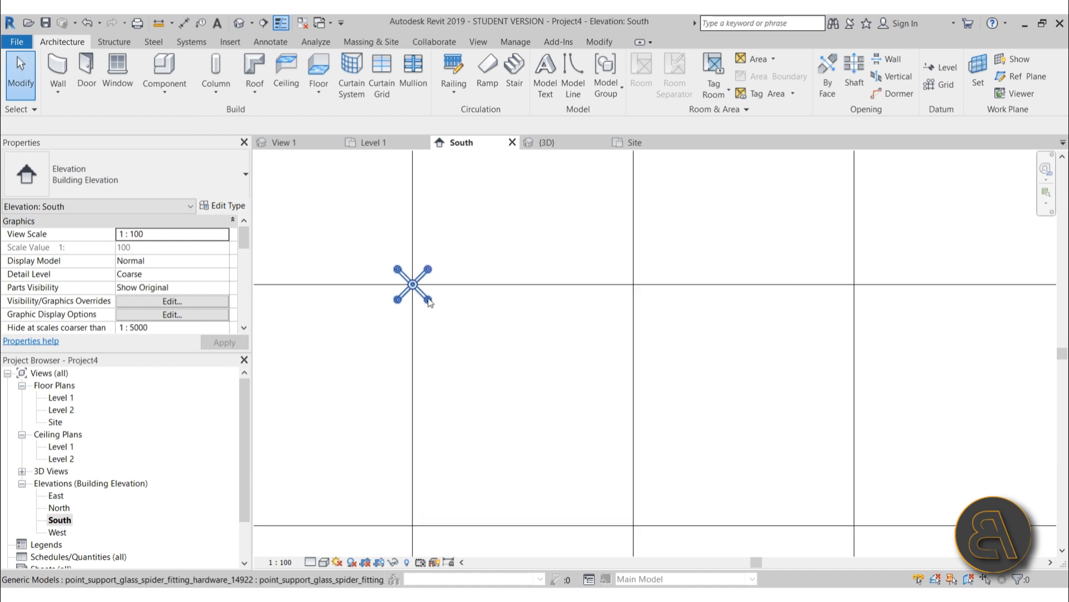
Examine the whole curtain wall and its alignment locks with the spider fitting in the South elevation
{"action": "scroll", "coordinate": [486, 295], "scroll_direction": "down", "scroll_amount": 2}
{"action": "left_click", "coordinate": [519, 202]}
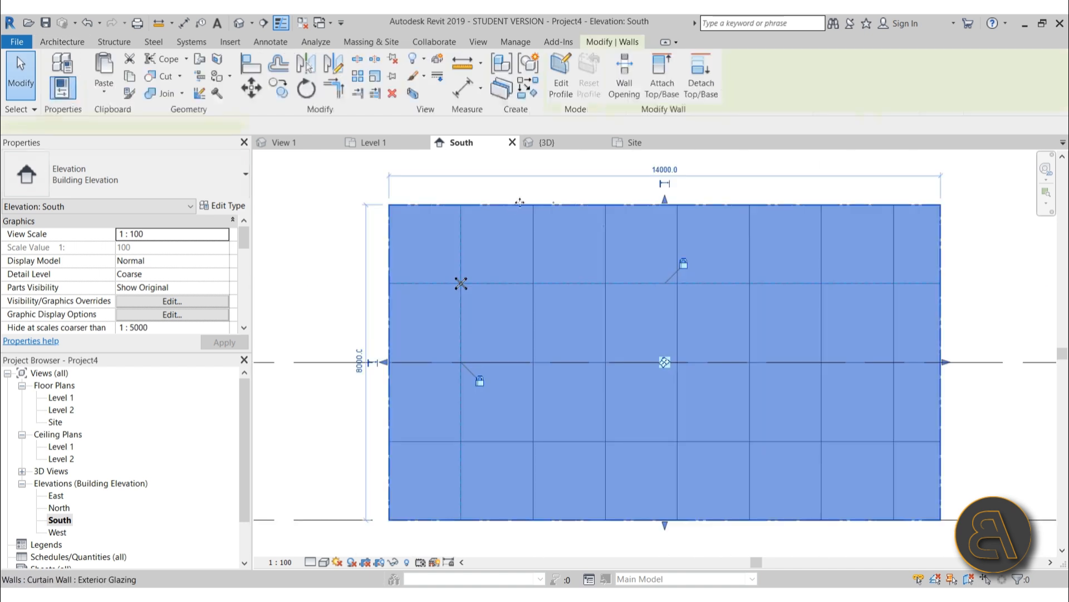
{"action": "scroll", "coordinate": [621, 274], "scroll_direction": "down", "scroll_amount": 2}
{"action": "middle_click_drag", "start_coordinate": [621, 274], "coordinate": [590, 298]}
{"action": "left_click", "coordinate": [618, 246]}
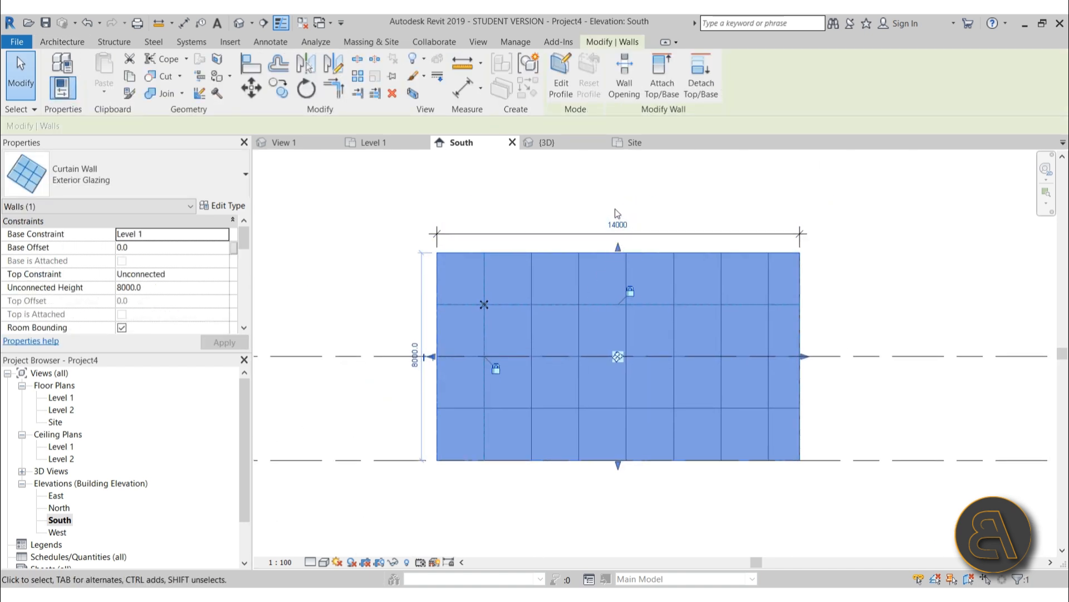
{"action": "left_click", "coordinate": [615, 209]}
{"action": "left_click", "coordinate": [590, 224]}
{"action": "left_click", "coordinate": [583, 200]}
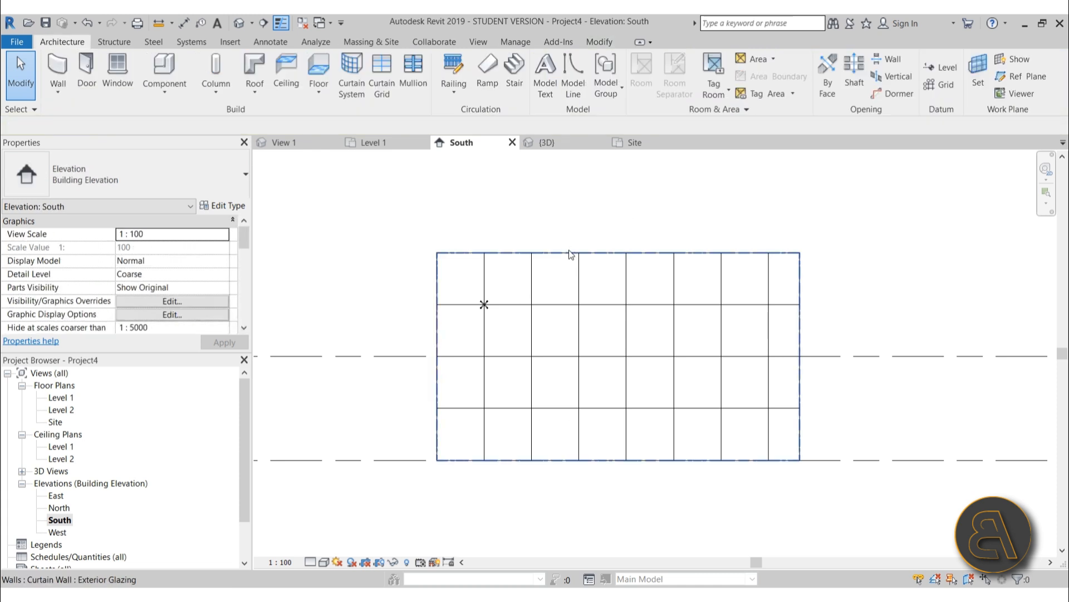
{"action": "left_click", "coordinate": [569, 251]}
{"action": "scroll", "coordinate": [473, 313], "scroll_direction": "up", "scroll_amount": 5}
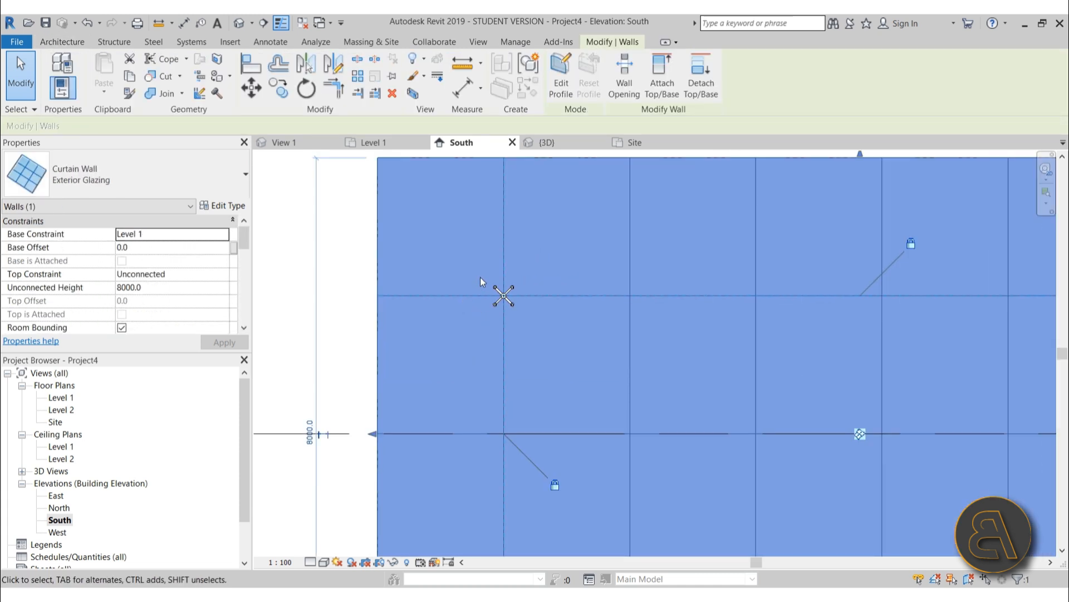
{"action": "key", "text": "Escape"}
Test the fitting's lock by moving the upper horizontal grid line up 500 mm, and undo the move
{"action": "left_click", "coordinate": [569, 299]}
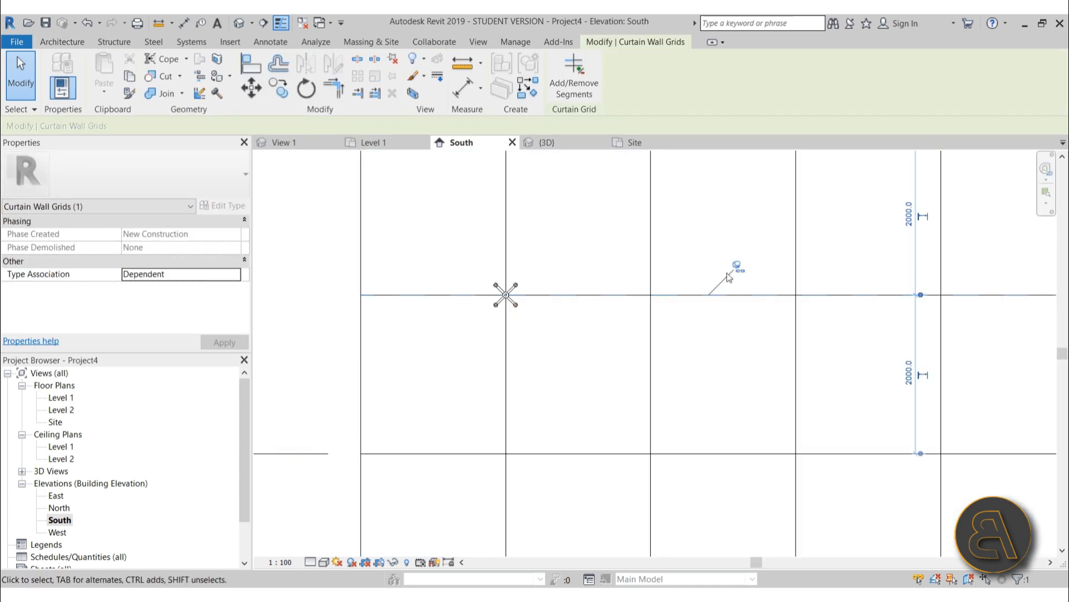
{"action": "left_click_drag", "start_coordinate": [585, 296], "coordinate": [584, 254]}
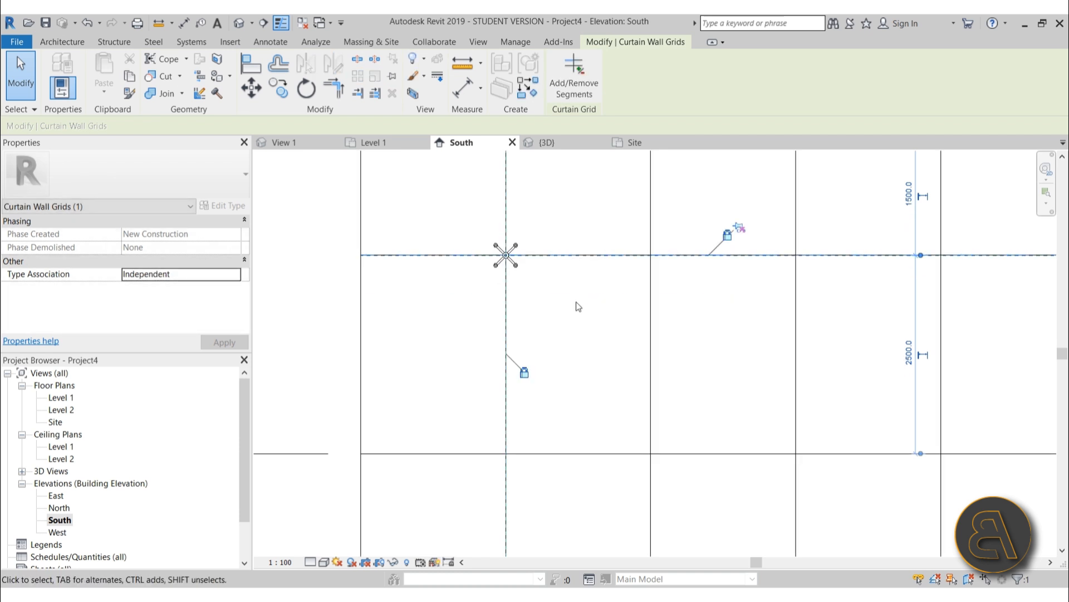
{"action": "key", "text": "Escape"}
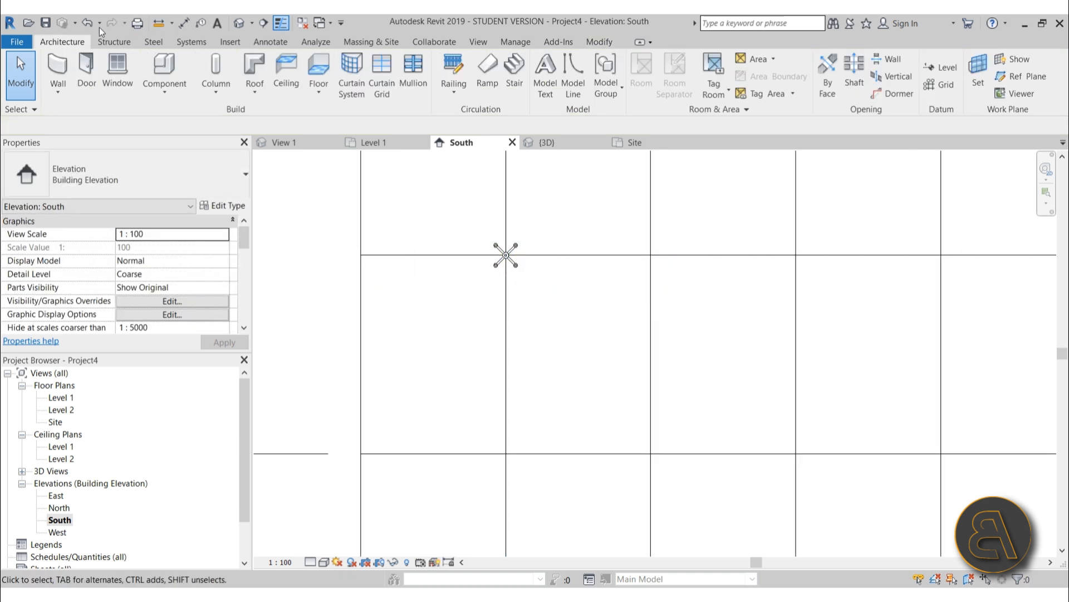
{"action": "left_click", "coordinate": [85, 26]}
Copy the locked spider fitting straight down to the middle horizontal grid line on the same vertical grid line
{"action": "left_click", "coordinate": [501, 298]}
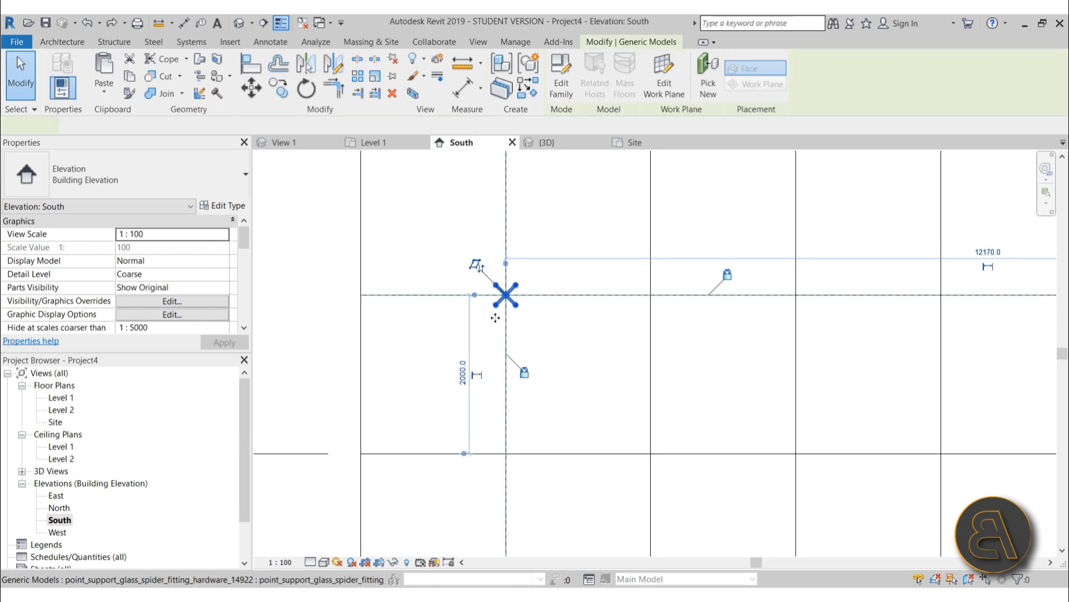
{"action": "key", "text": "c"}
{"action": "key", "text": "o"}
{"action": "left_click", "coordinate": [553, 296]}
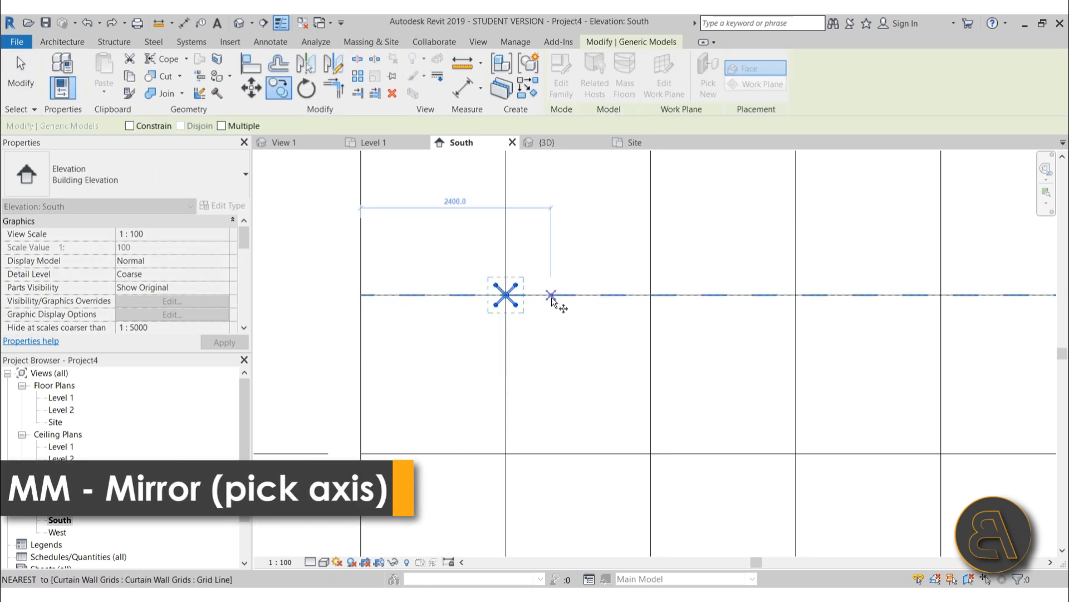
{"action": "left_click", "coordinate": [554, 452]}
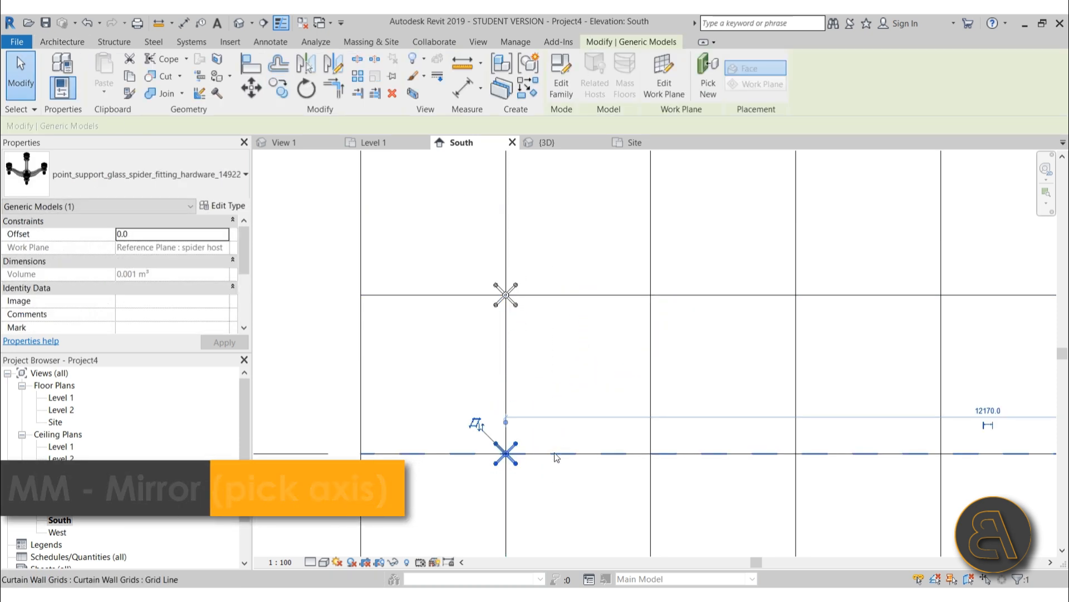
{"action": "key", "text": "Escape"}
{"action": "key", "text": "z"}
{"action": "key", "text": "f"}
Place spider fittings on the "spider host" reference plane at the second vertical line's three grid intersections and the first line's lowest intersection
{"action": "left_click", "coordinate": [158, 69]}
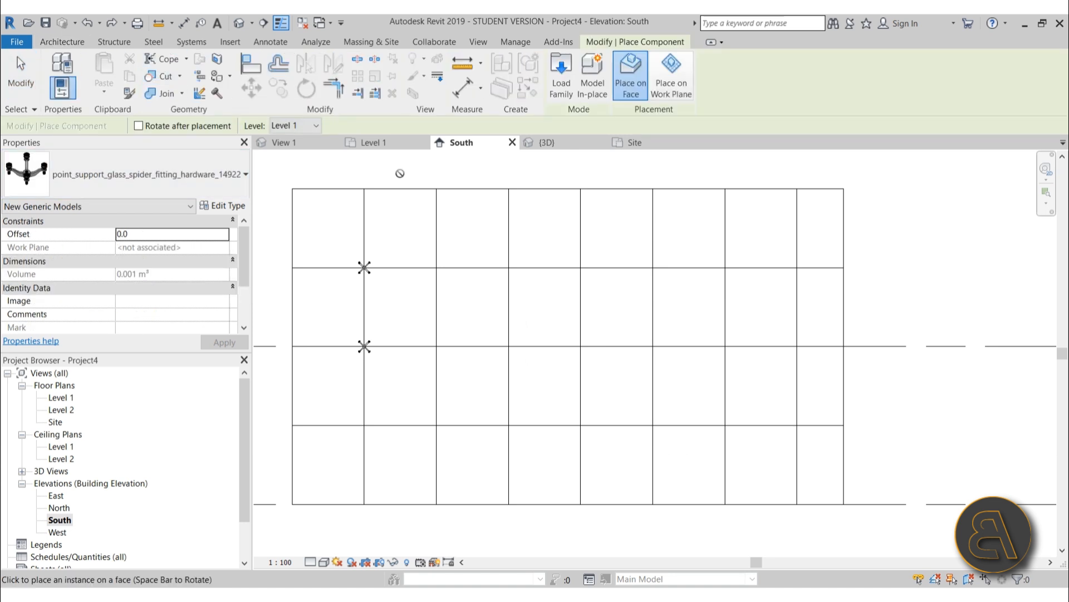
{"action": "left_click", "coordinate": [681, 95]}
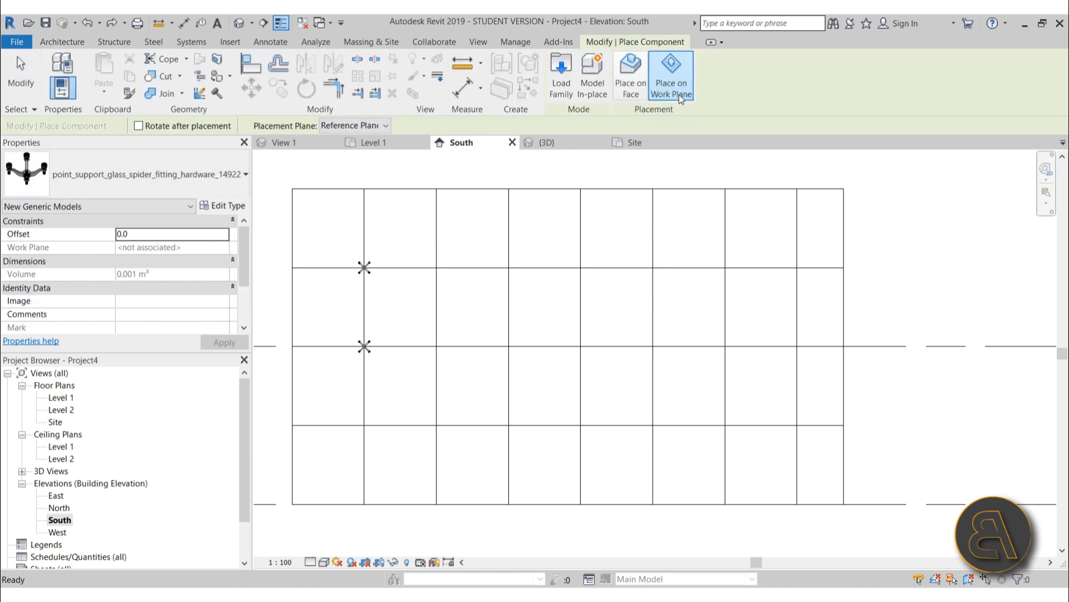
{"action": "left_click", "coordinate": [334, 125]}
{"action": "left_click", "coordinate": [374, 150]}
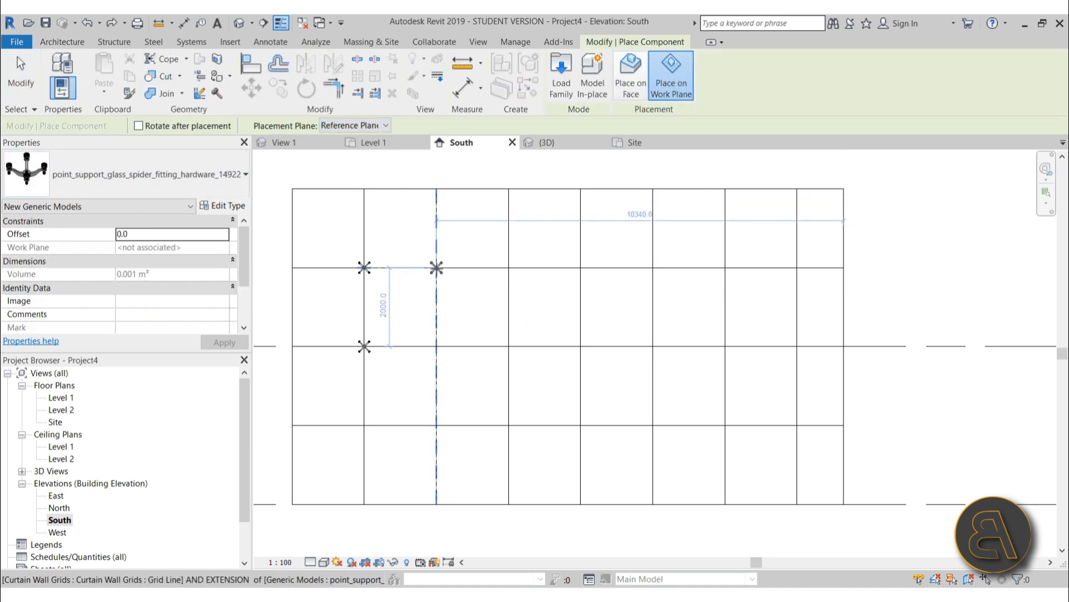
{"action": "left_click", "coordinate": [436, 268]}
{"action": "left_click", "coordinate": [436, 346]}
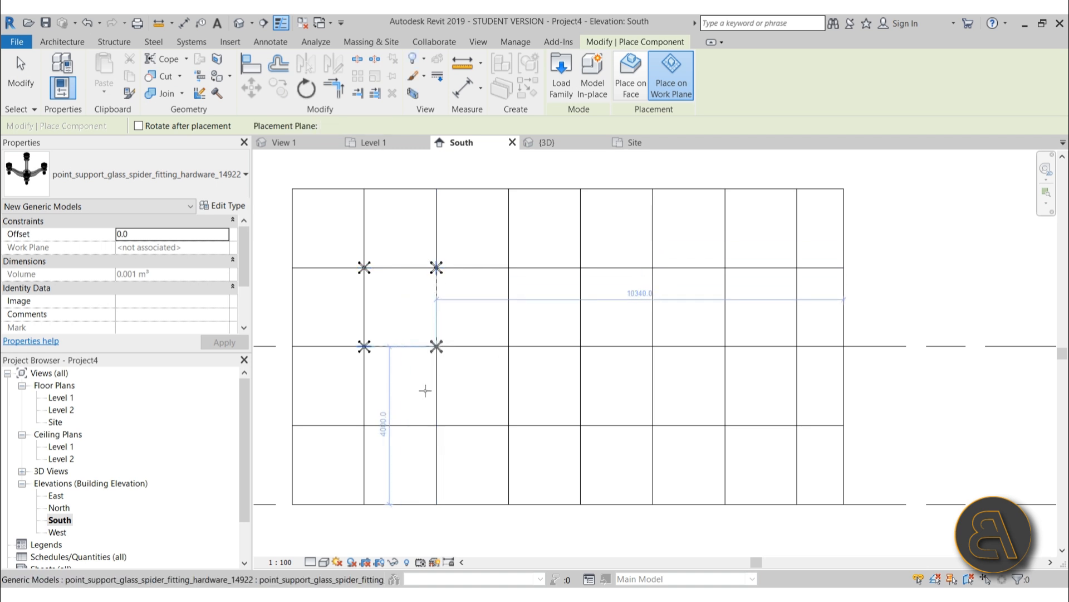
{"action": "left_click", "coordinate": [364, 425]}
{"action": "left_click", "coordinate": [436, 425]}
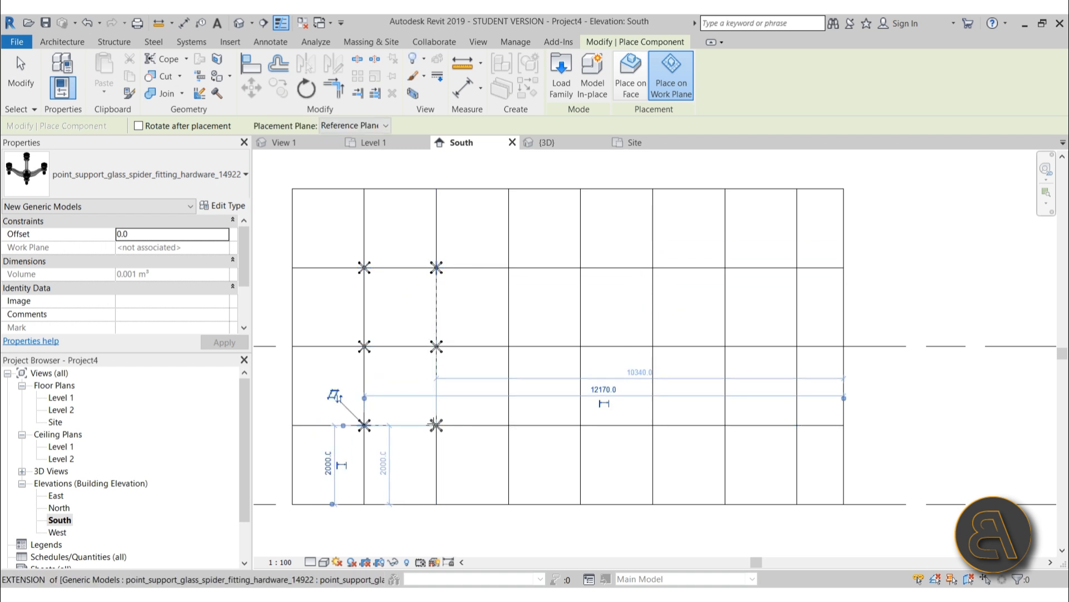
Examine the placed spider fittings on the curtain wall in the 3D view
{"action": "left_click", "coordinate": [239, 23]}
{"action": "scroll", "coordinate": [407, 286], "scroll_direction": "down", "scroll_amount": 5}
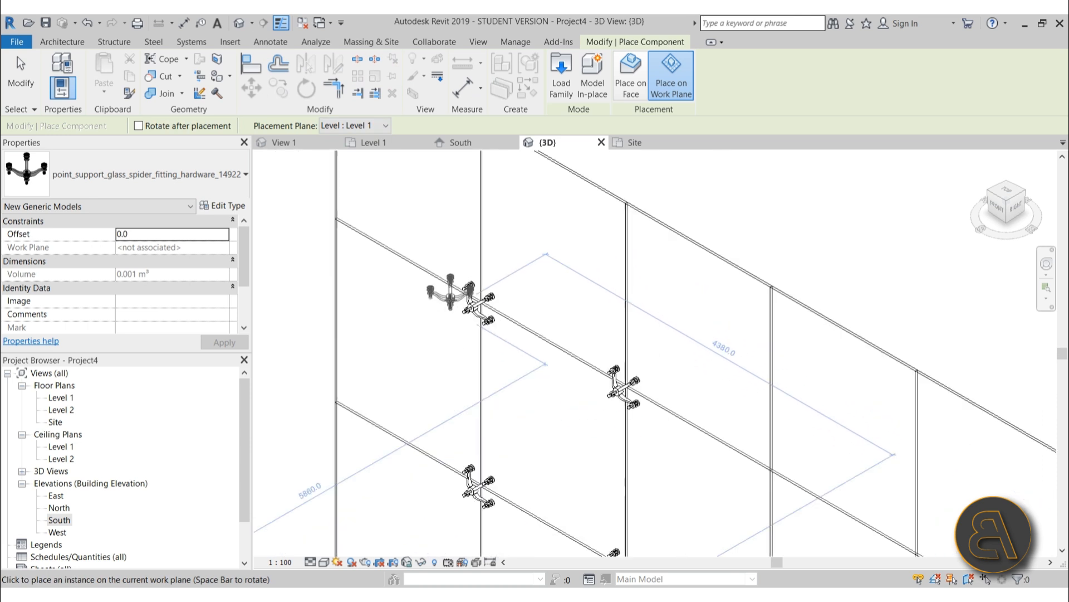
{"action": "scroll", "coordinate": [589, 374], "scroll_direction": "up", "scroll_amount": 3}
{"action": "scroll", "coordinate": [588, 375], "scroll_direction": "up", "scroll_amount": 4}
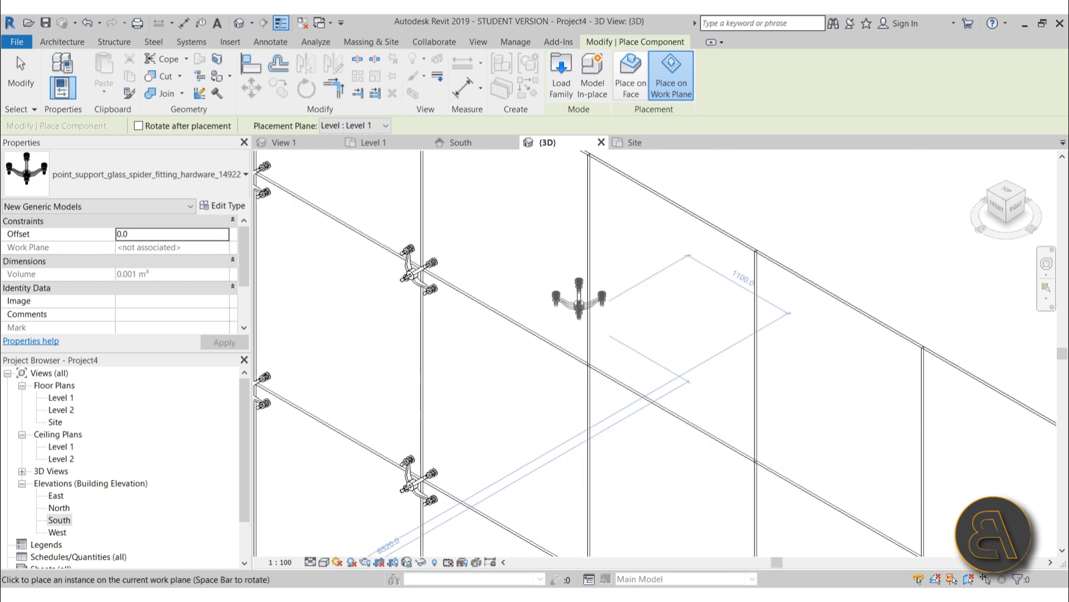
{"action": "scroll", "coordinate": [580, 303], "scroll_direction": "down", "scroll_amount": 5}
{"action": "middle_click_drag", "start_coordinate": [569, 343], "coordinate": [559, 310]}
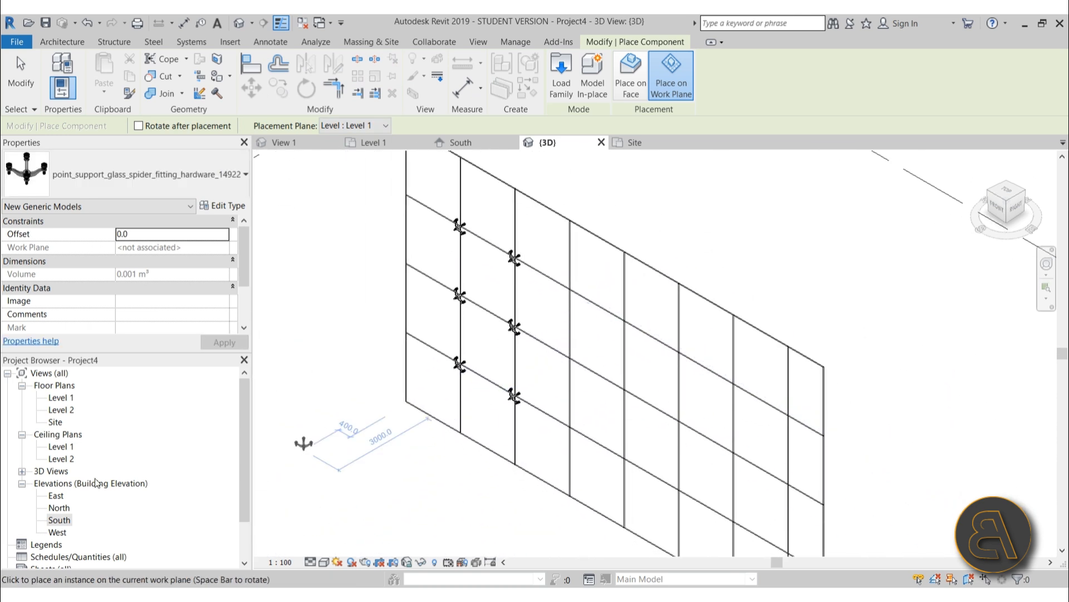
In the South elevation, place spider fittings on the "spider host" plane at the third interior vertical line's three grid intersections
{"action": "double_click", "coordinate": [59, 520]}
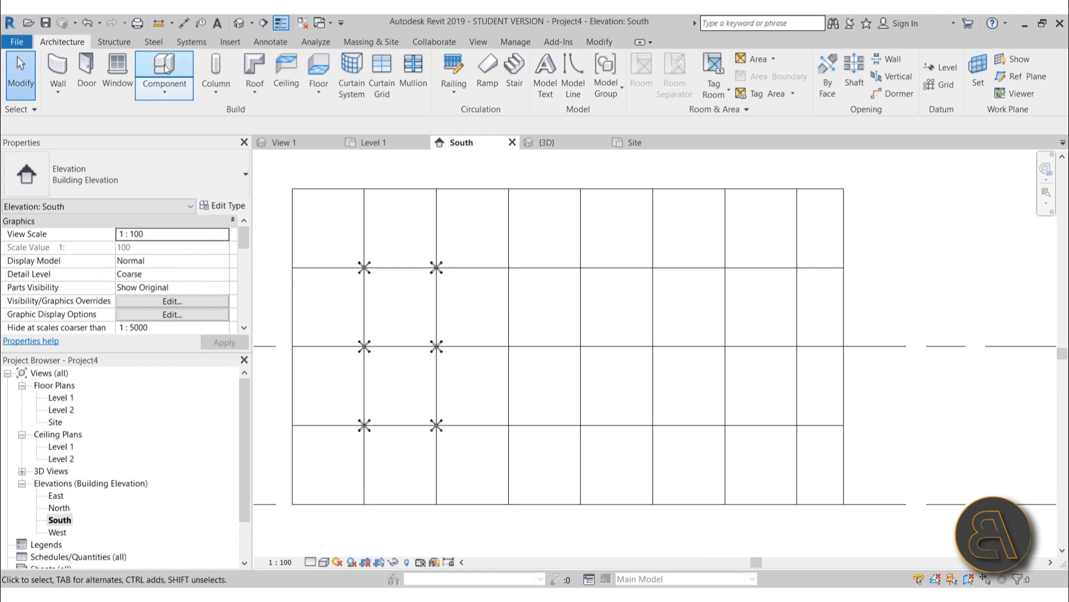
{"action": "left_click", "coordinate": [168, 67]}
{"action": "scroll", "coordinate": [507, 219], "scroll_direction": "up", "scroll_amount": 2}
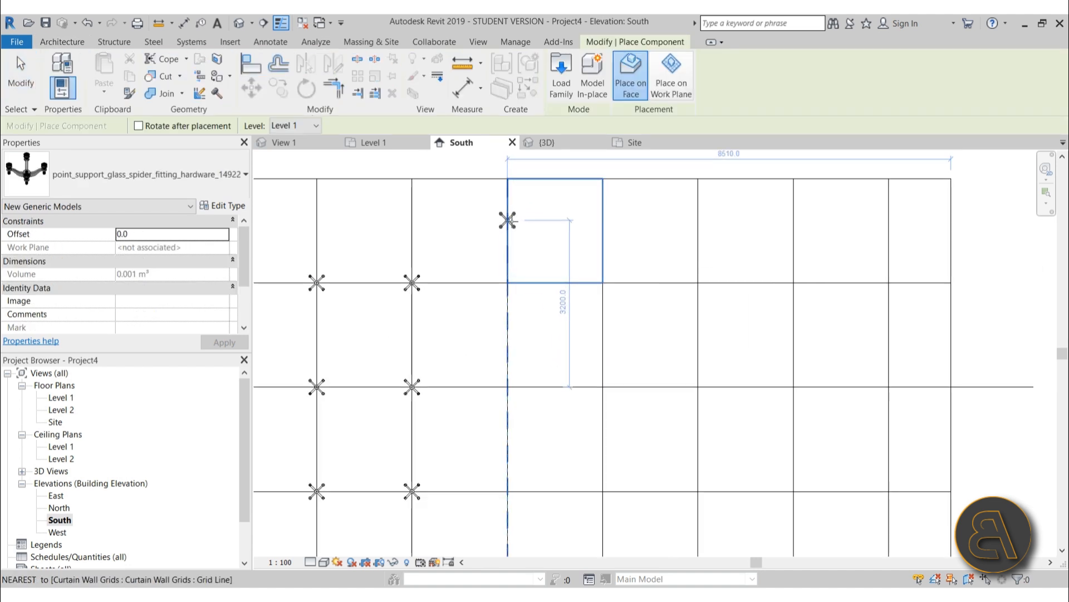
{"action": "left_click", "coordinate": [683, 85]}
{"action": "left_click", "coordinate": [377, 127]}
{"action": "left_click", "coordinate": [378, 148]}
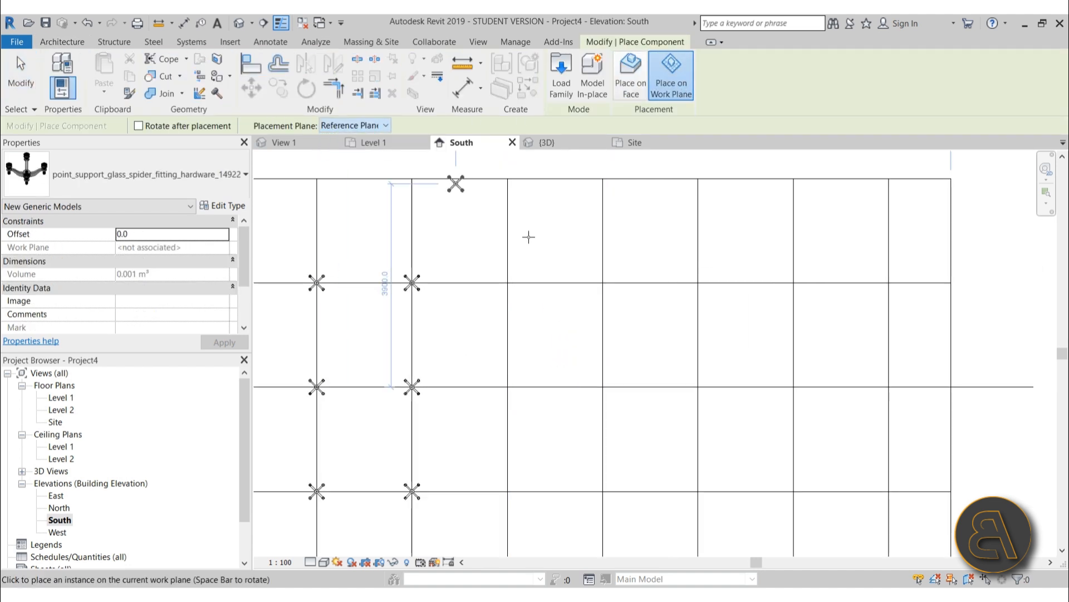
{"action": "left_click", "coordinate": [507, 386]}
{"action": "left_click", "coordinate": [508, 491]}
Place spider fittings at the three horizontal grid intersections of both the fourth and fifth interior vertical lines
{"action": "scroll", "coordinate": [551, 422], "scroll_direction": "down", "scroll_amount": 3}
{"action": "middle_click_drag", "start_coordinate": [532, 381], "coordinate": [485, 289]}
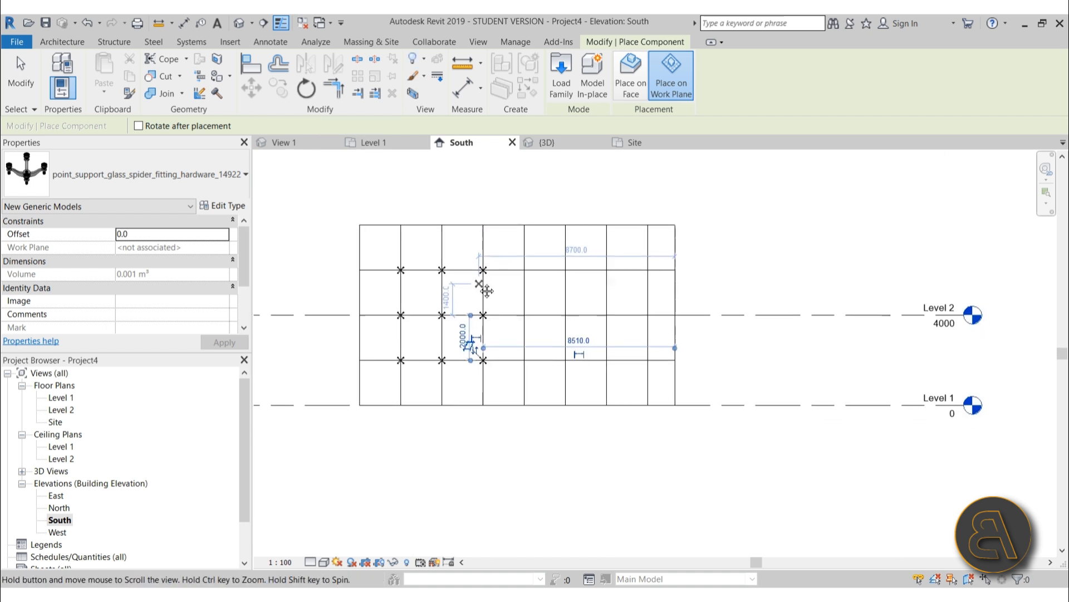
{"action": "scroll", "coordinate": [504, 268], "scroll_direction": "up", "scroll_amount": 2}
{"action": "left_click", "coordinate": [543, 271]}
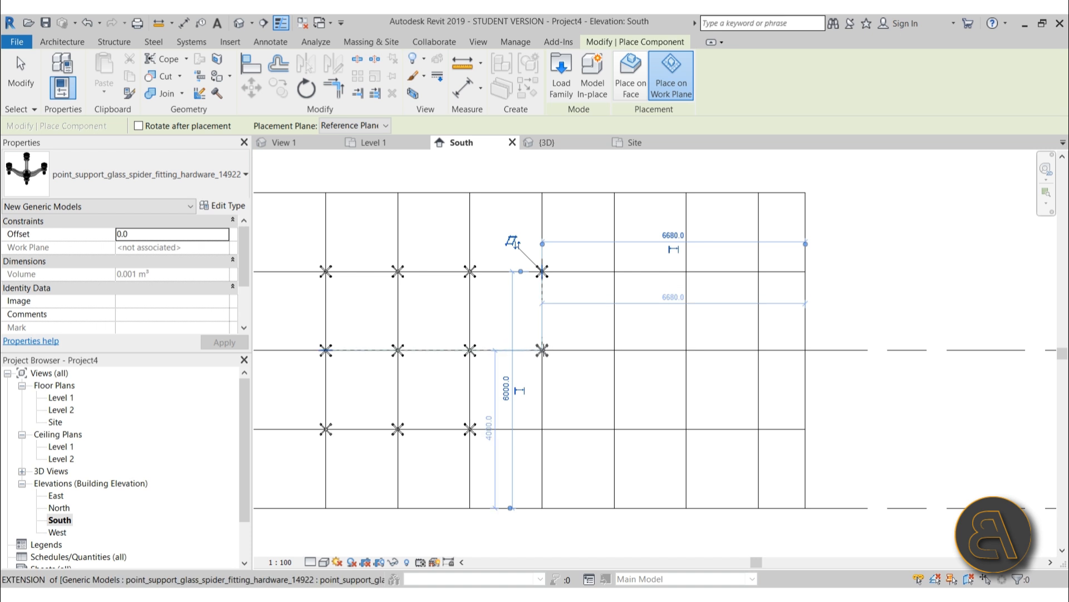
{"action": "left_click", "coordinate": [542, 349]}
{"action": "left_click", "coordinate": [542, 429]}
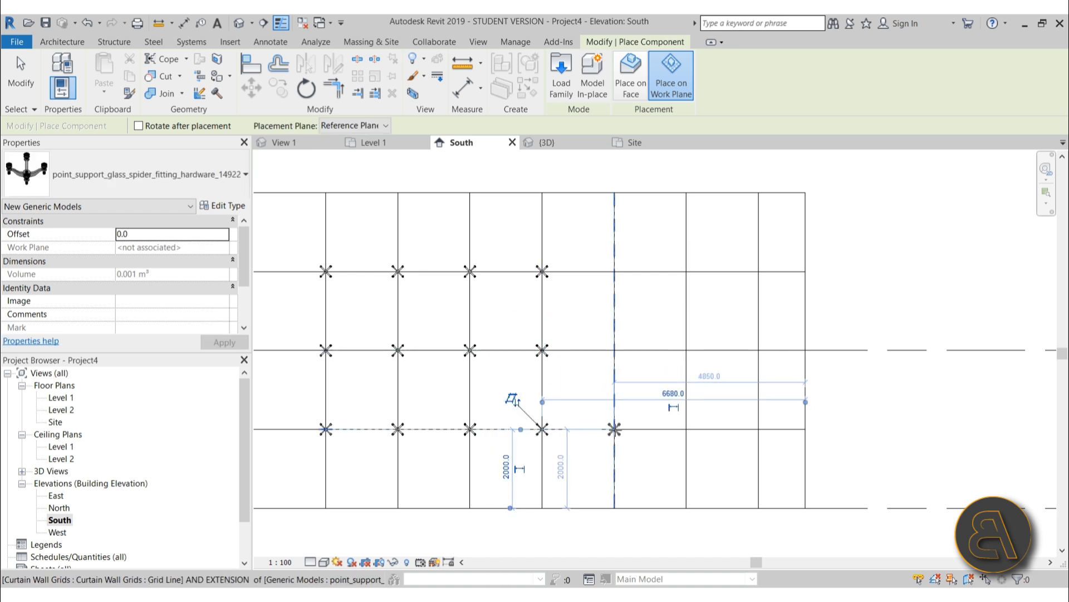
{"action": "left_click", "coordinate": [615, 429]}
{"action": "left_click", "coordinate": [614, 350]}
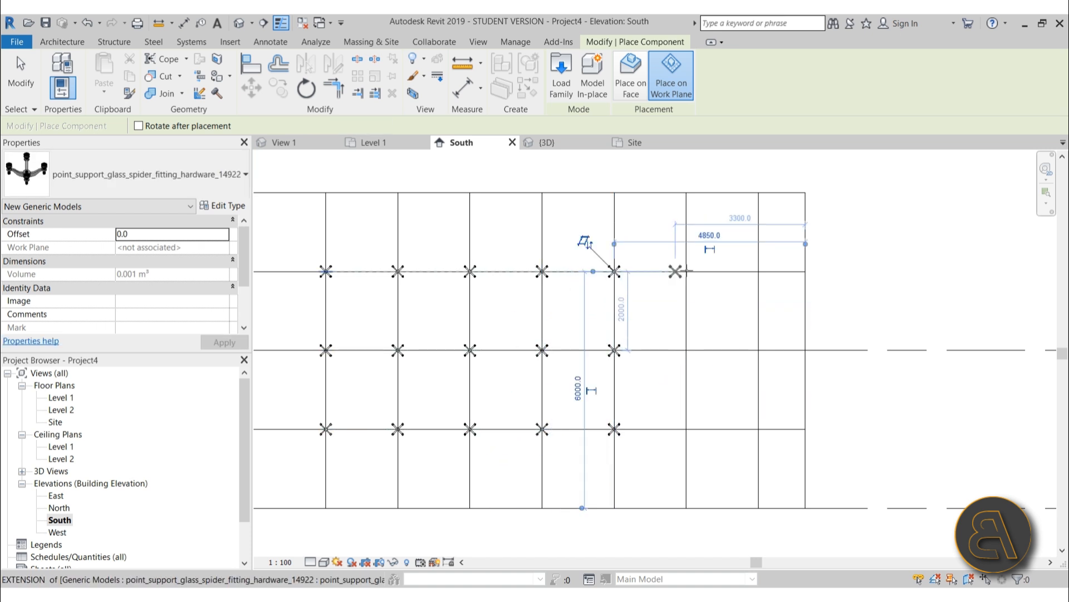
{"action": "left_click", "coordinate": [614, 271]}
Place spider fittings at the three horizontal grid intersections of both the sixth and seventh interior vertical lines
{"action": "left_click", "coordinate": [691, 272]}
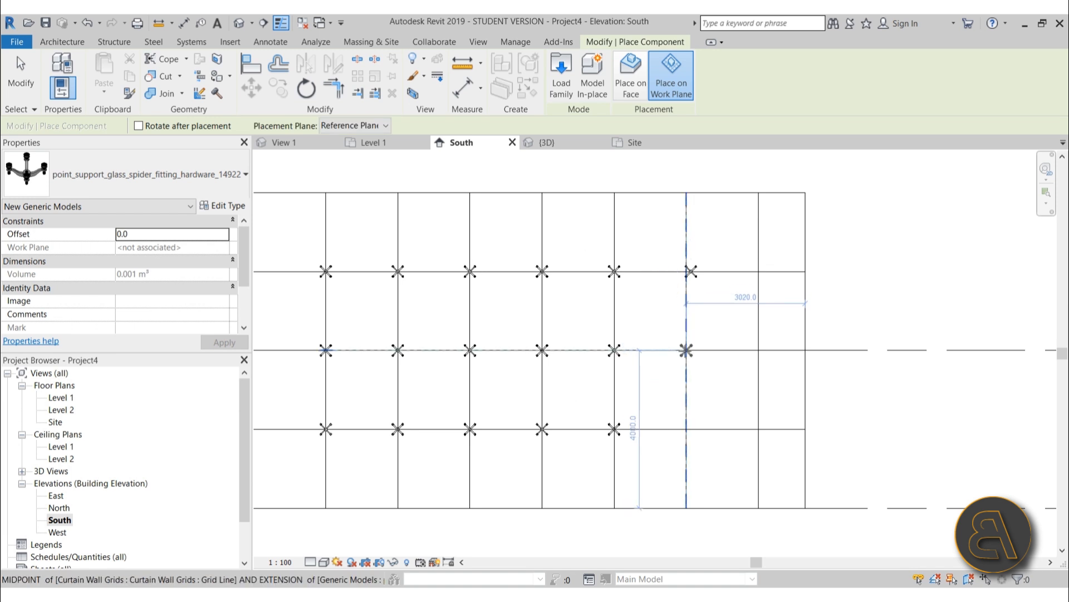
{"action": "left_click", "coordinate": [686, 350]}
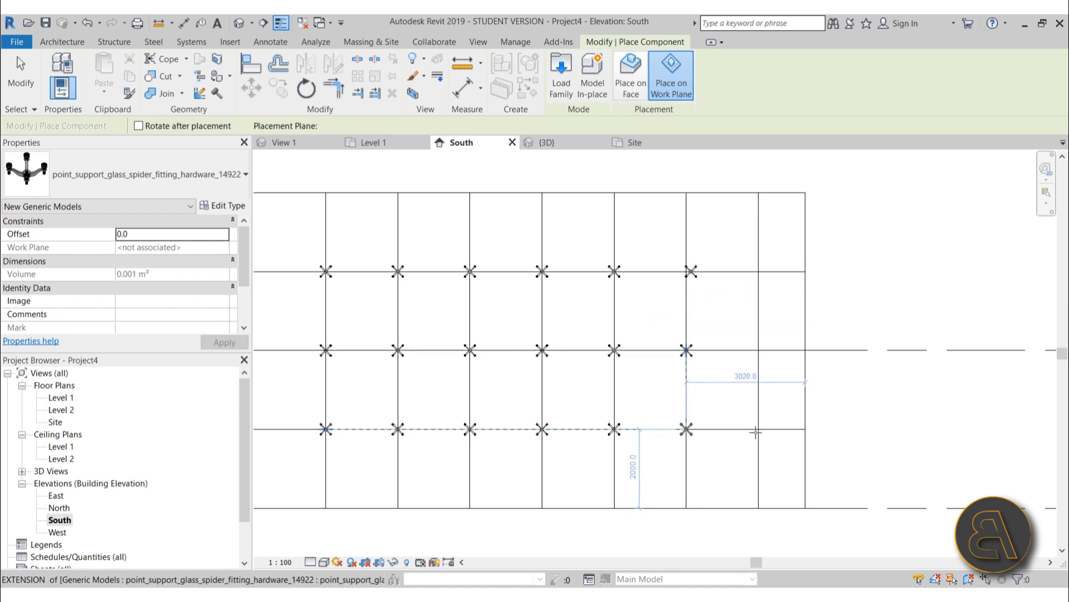
{"action": "left_click", "coordinate": [686, 429]}
{"action": "left_click", "coordinate": [759, 350]}
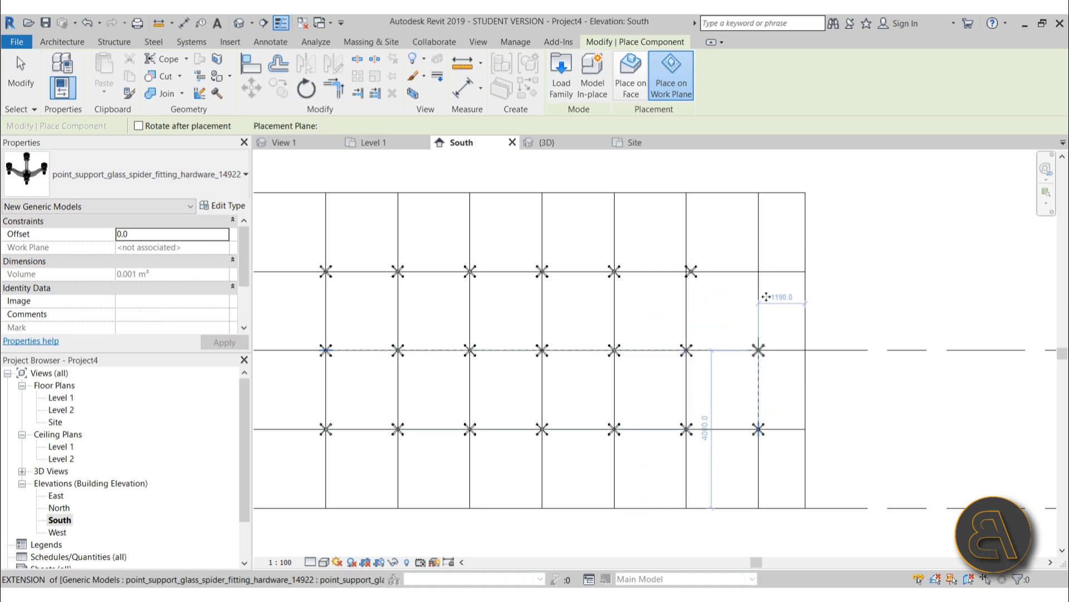
{"action": "left_click", "coordinate": [759, 271]}
Align the off-centre upper spider fitting to the sixth interior vertical grid line
{"action": "scroll", "coordinate": [685, 265], "scroll_direction": "up", "scroll_amount": 5}
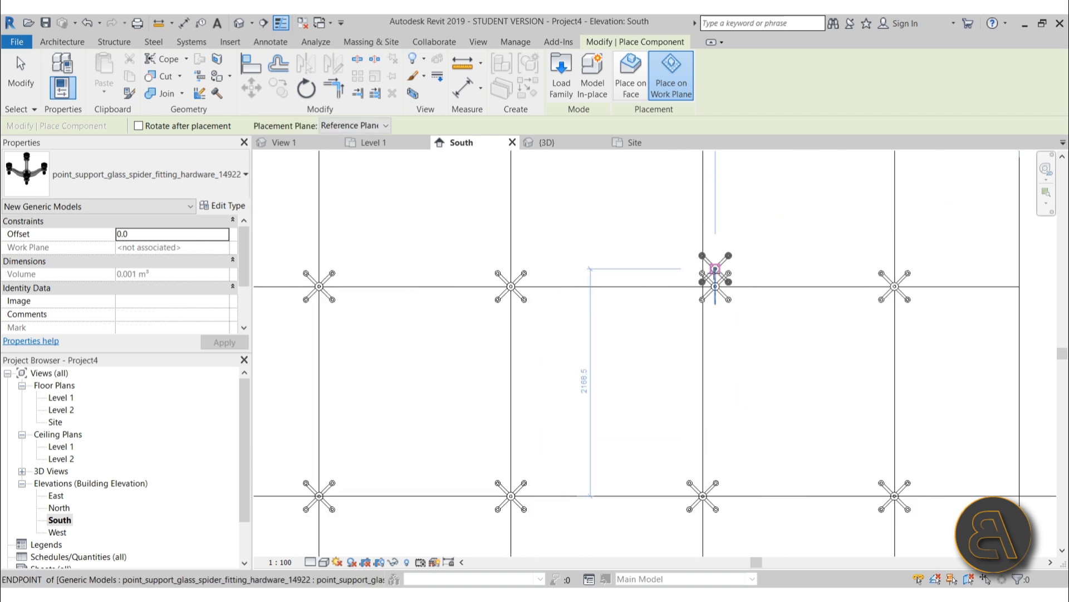
{"action": "key", "text": "Escape"}
{"action": "key", "text": "Escape"}
{"action": "key", "text": "a"}
{"action": "key", "text": "l"}
{"action": "left_click", "coordinate": [704, 226]}
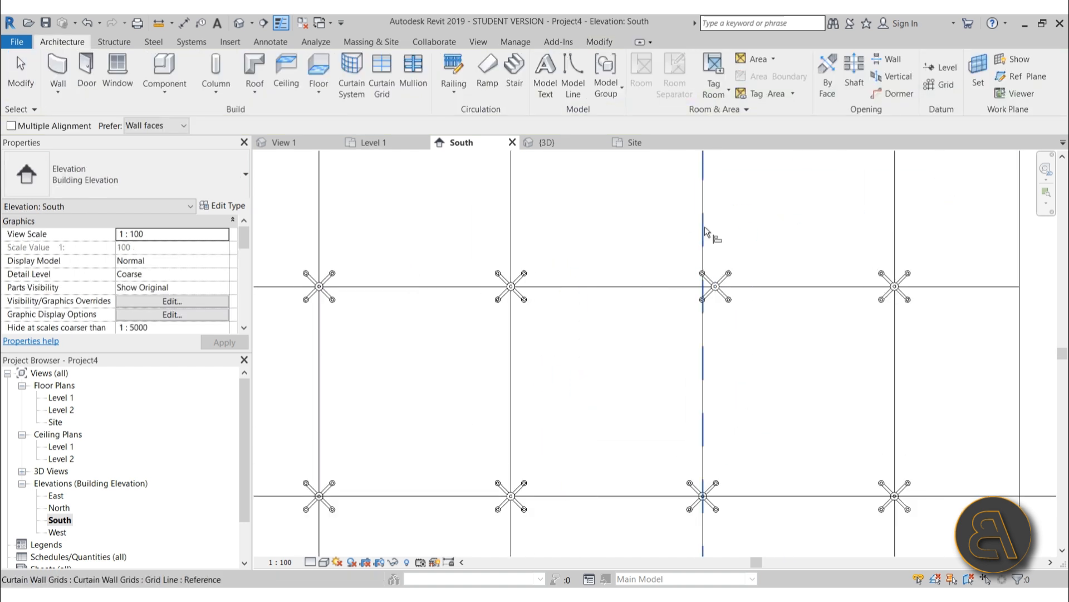
{"action": "key", "text": "Escape"}
{"action": "key", "text": "Escape"}
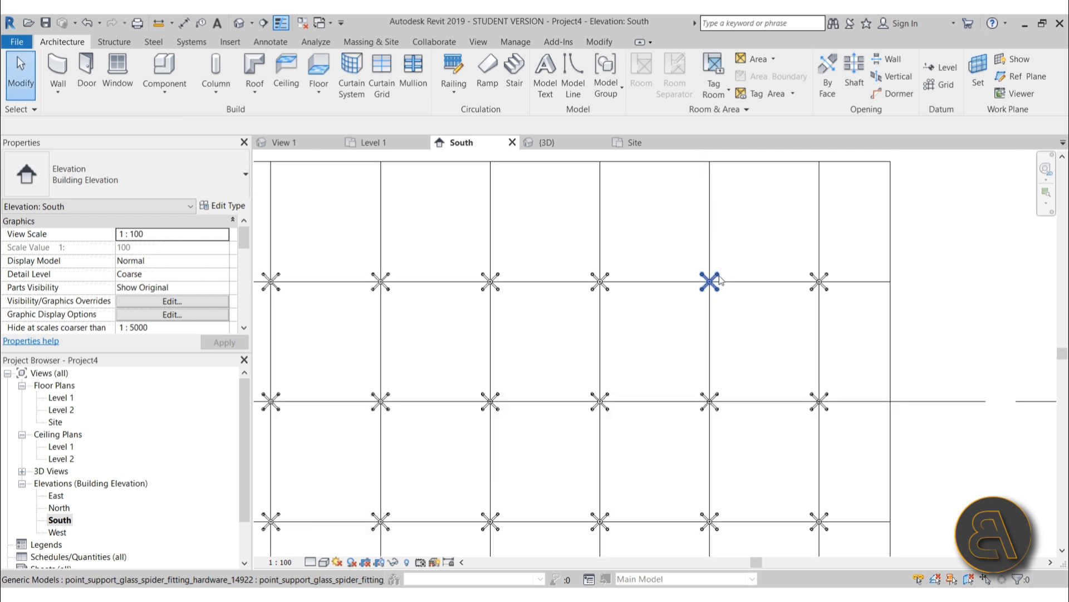
Open the Level 1 floor plan and examine how a spider fitting meets the curtain wall and reference plane
{"action": "scroll", "coordinate": [697, 293], "scroll_direction": "down", "scroll_amount": 5}
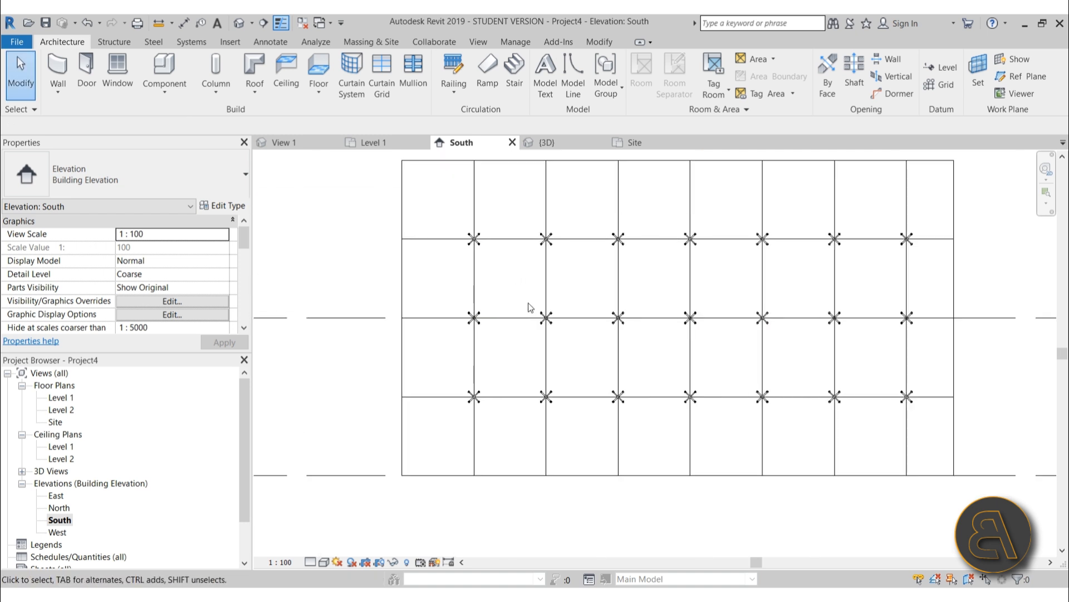
{"action": "middle_click_drag", "start_coordinate": [582, 296], "coordinate": [491, 308]}
{"action": "double_click", "coordinate": [61, 397]}
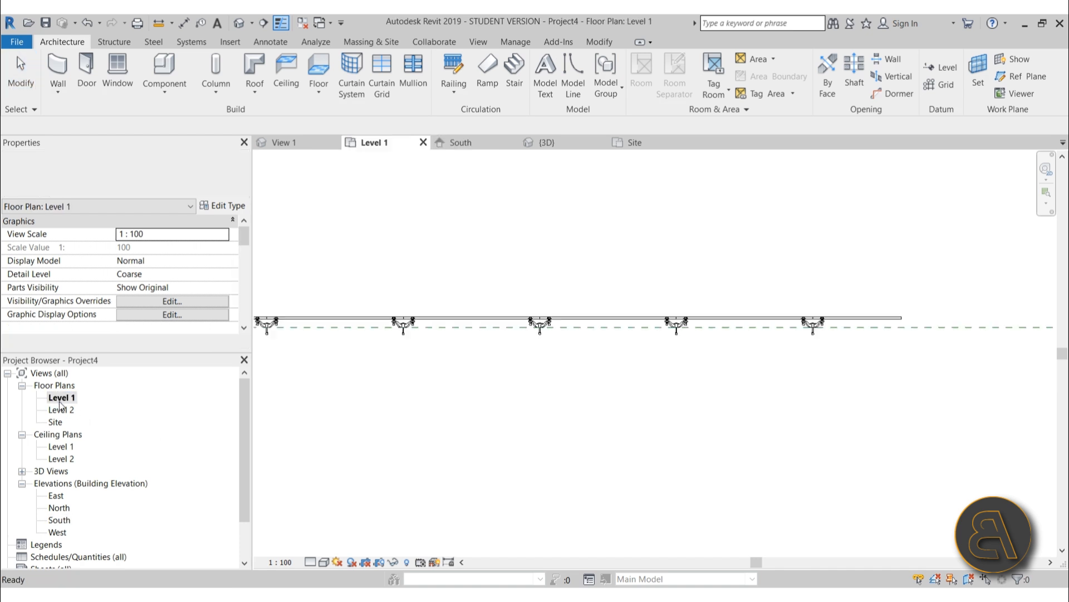
{"action": "middle_click_drag", "start_coordinate": [301, 382], "coordinate": [403, 358]}
{"action": "scroll", "coordinate": [402, 358], "scroll_direction": "up", "scroll_amount": 3}
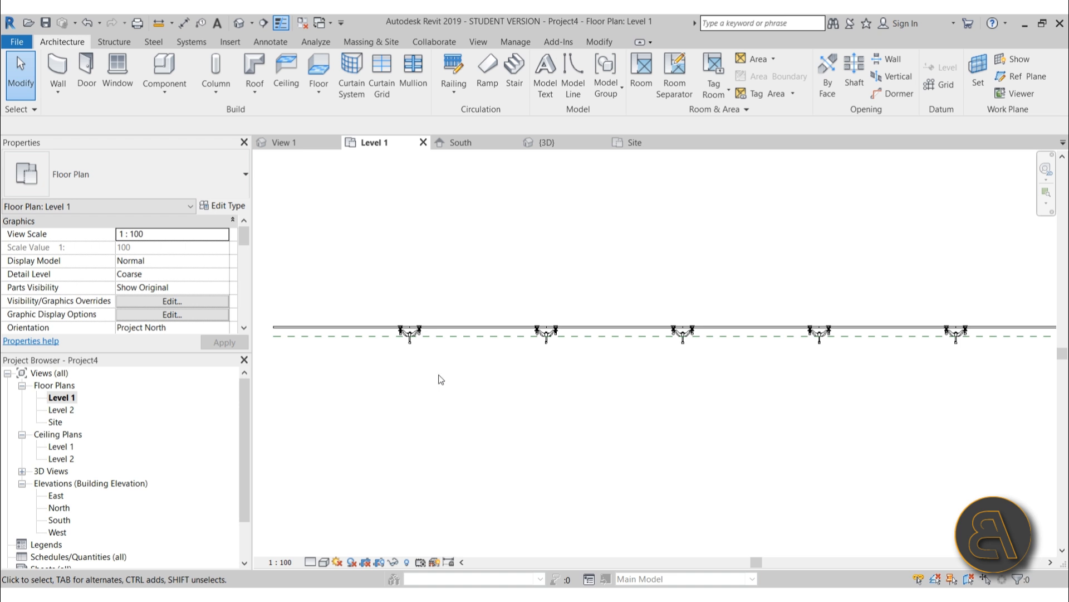
{"action": "scroll", "coordinate": [410, 345], "scroll_direction": "up", "scroll_amount": 5}
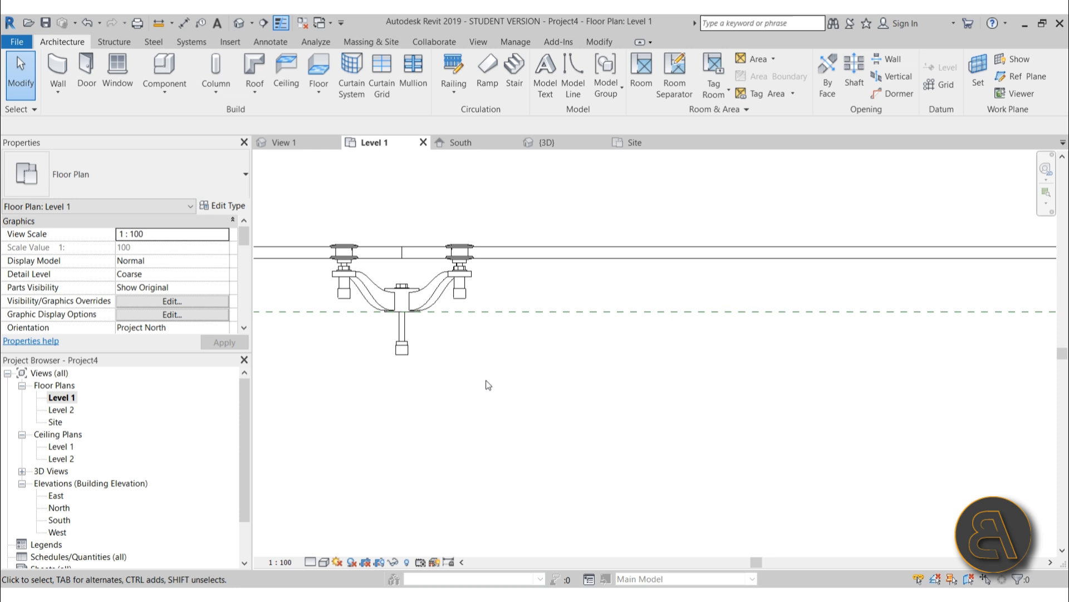
Start loading a family and browse to the Steel folder under Structural Columns in the US Metric library
{"action": "left_click", "coordinate": [236, 48]}
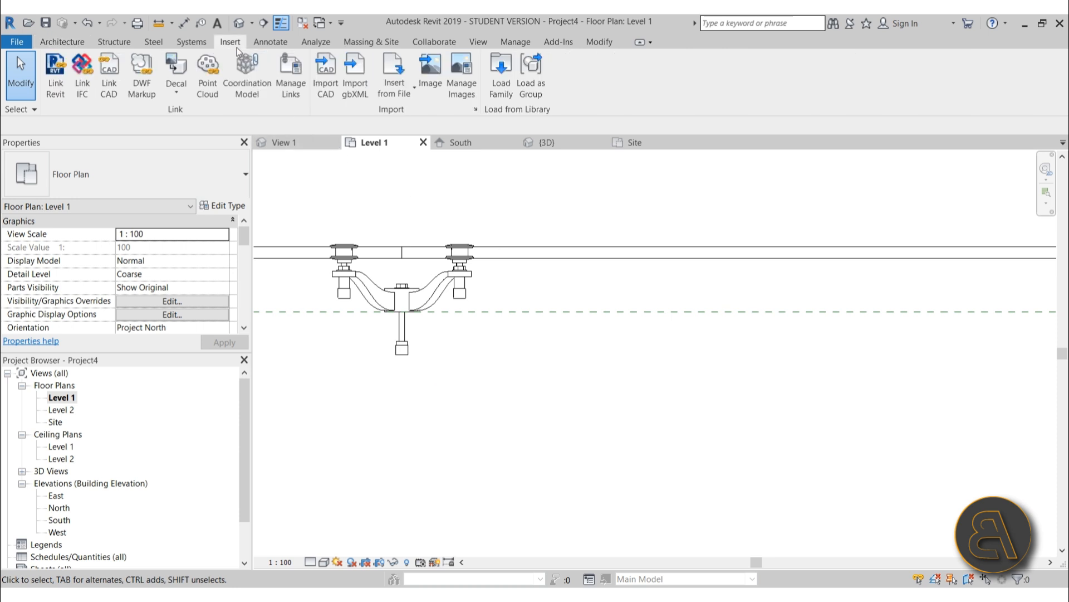
{"action": "left_click", "coordinate": [502, 101]}
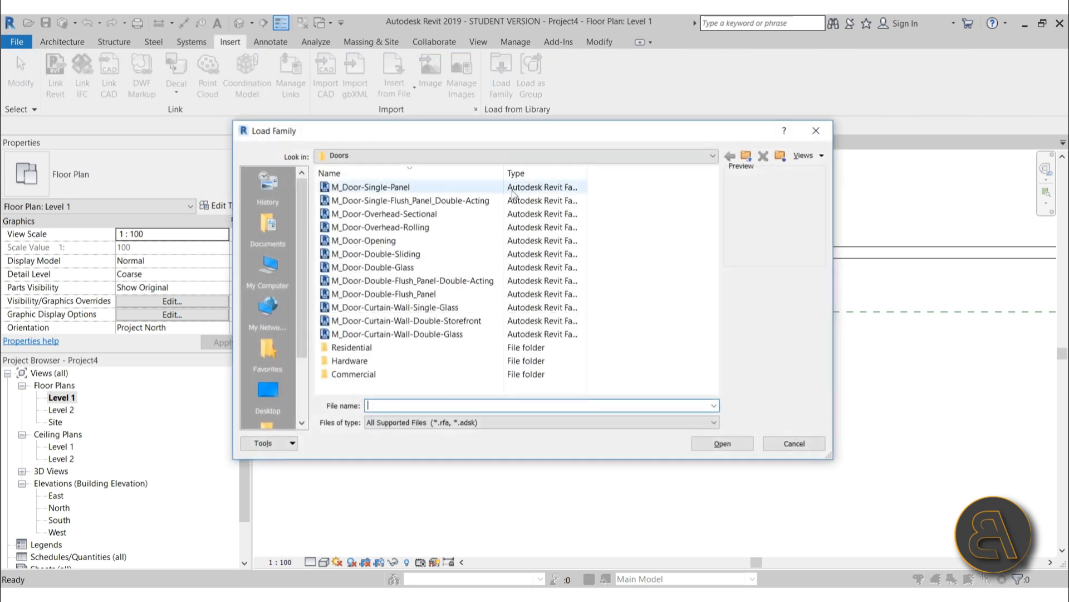
{"action": "left_click", "coordinate": [748, 158]}
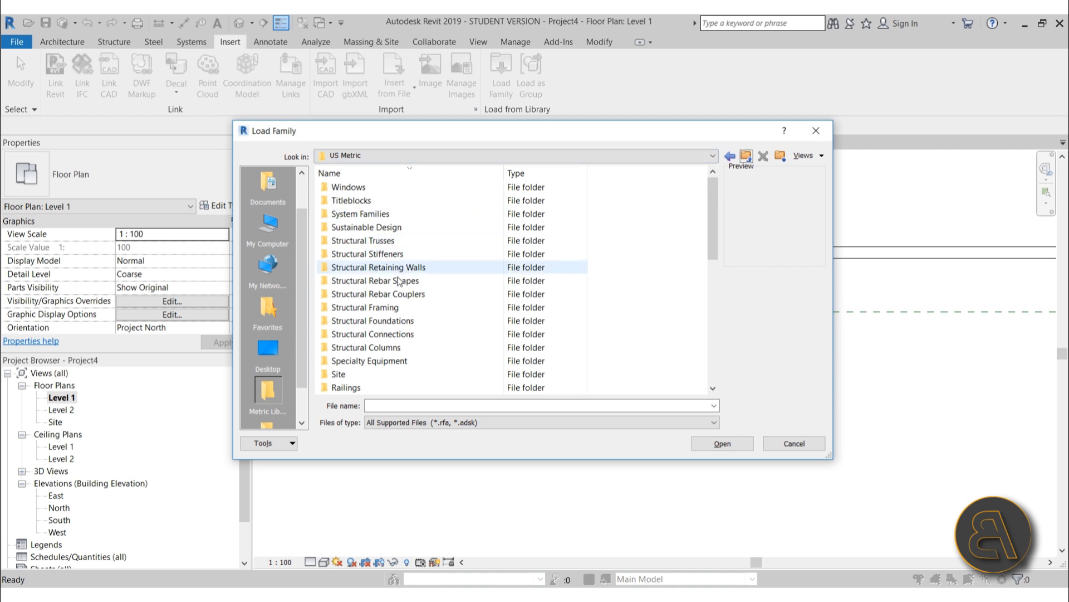
{"action": "left_click", "coordinate": [342, 354]}
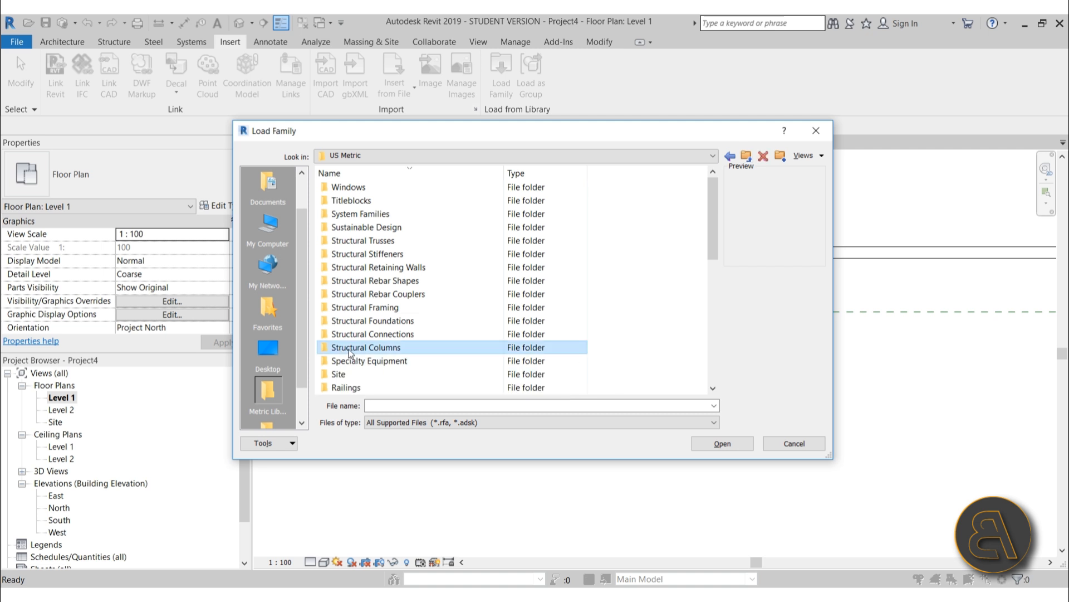
{"action": "double_click", "coordinate": [350, 352]}
{"action": "double_click", "coordinate": [340, 201]}
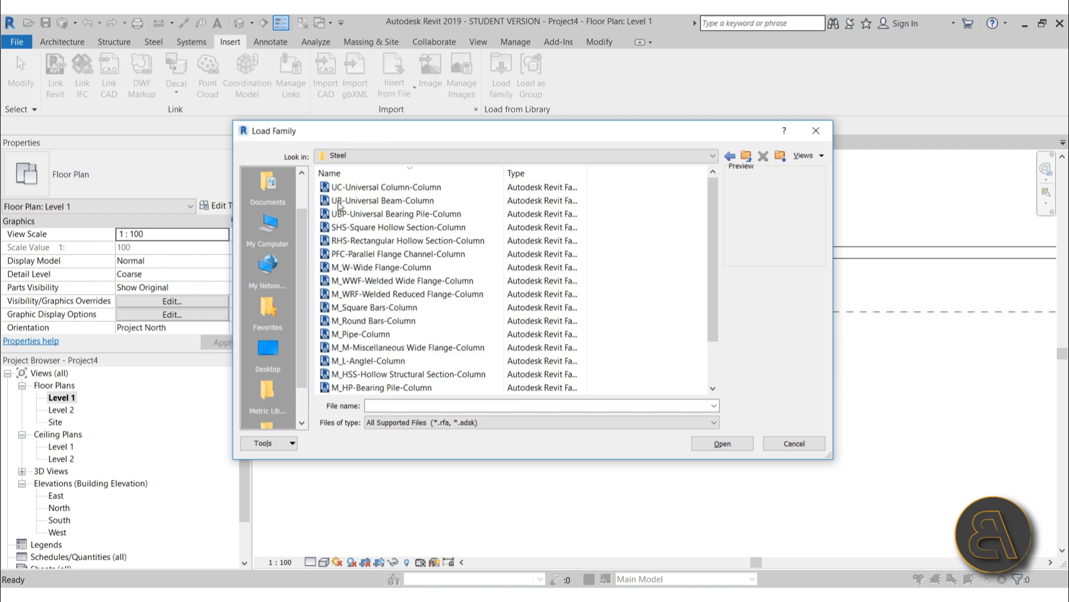
Preview the steel column families and open the SHS-Square Hollow Section-Column family for loading
{"action": "left_click", "coordinate": [340, 203]}
{"action": "left_click", "coordinate": [357, 189]}
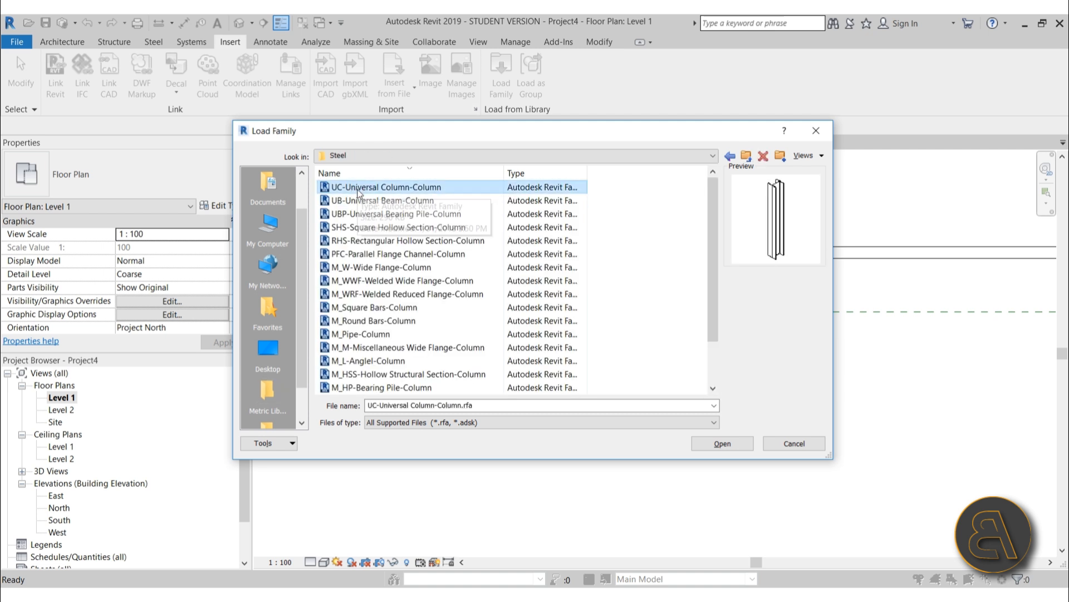
{"action": "key", "text": "Down"}
{"action": "key", "text": "Down"}
{"action": "key", "text": "Down"}
{"action": "key", "text": "Down"}
{"action": "key", "text": "Down"}
{"action": "key", "text": "Up"}
{"action": "key", "text": "Up"}
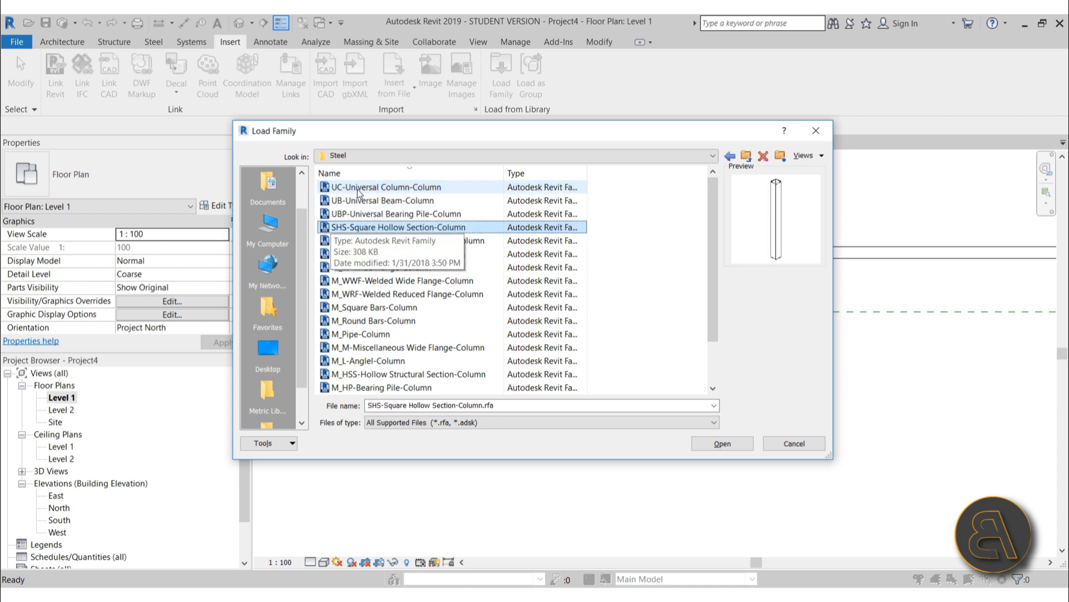
{"action": "left_click", "coordinate": [723, 444]}
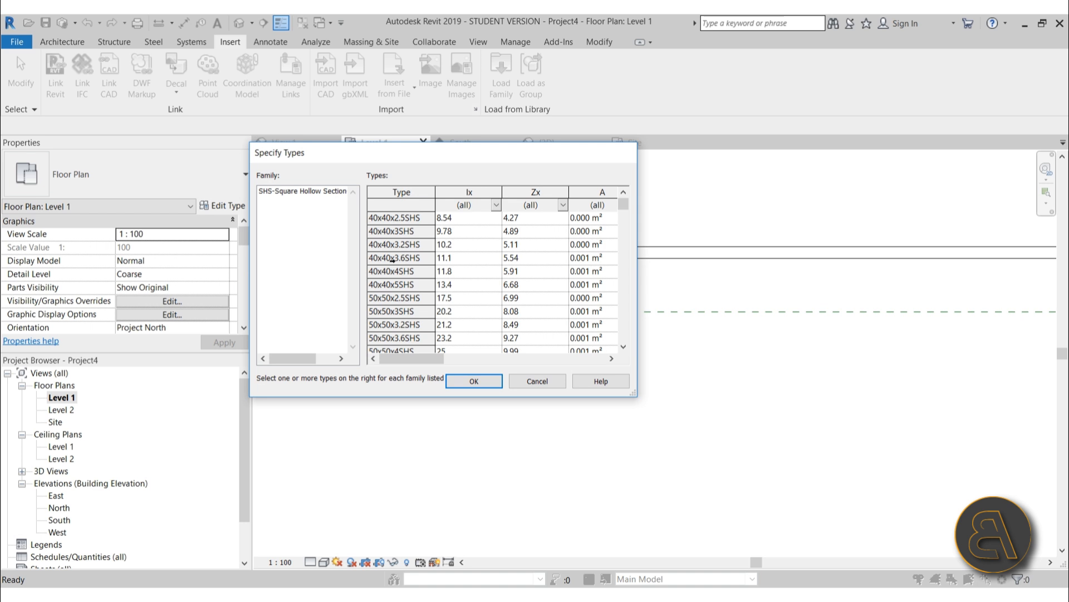
Choose the 80x80x6SHS type of the square hollow section column and load it into the project
{"action": "scroll", "coordinate": [392, 259], "scroll_direction": "down", "scroll_amount": 2}
{"action": "scroll", "coordinate": [392, 265], "scroll_direction": "down", "scroll_amount": 1}
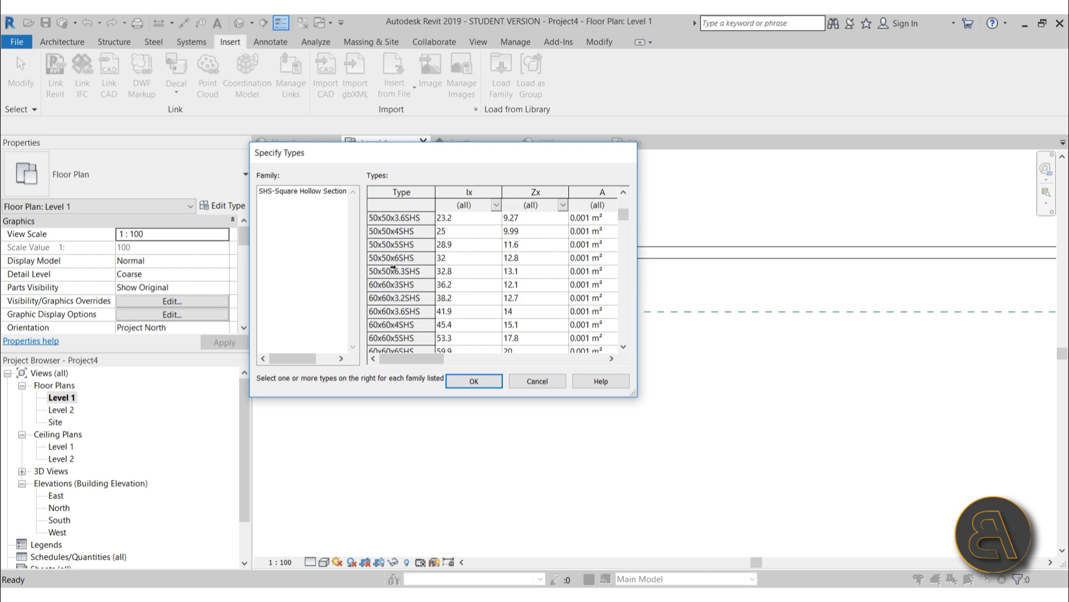
{"action": "scroll", "coordinate": [392, 270], "scroll_direction": "down", "scroll_amount": 12}
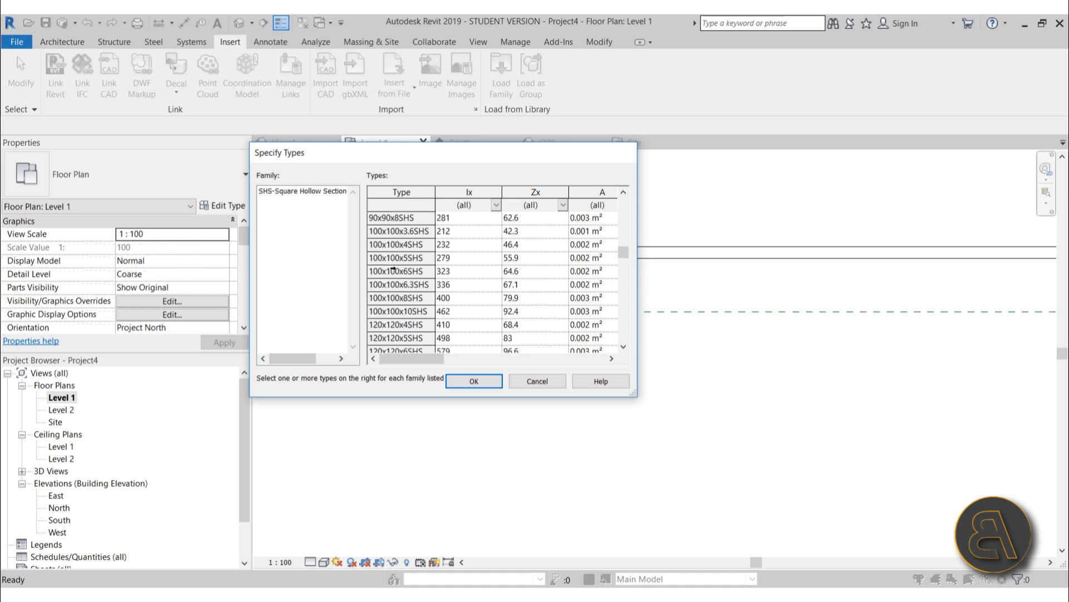
{"action": "scroll", "coordinate": [393, 270], "scroll_direction": "up", "scroll_amount": 15}
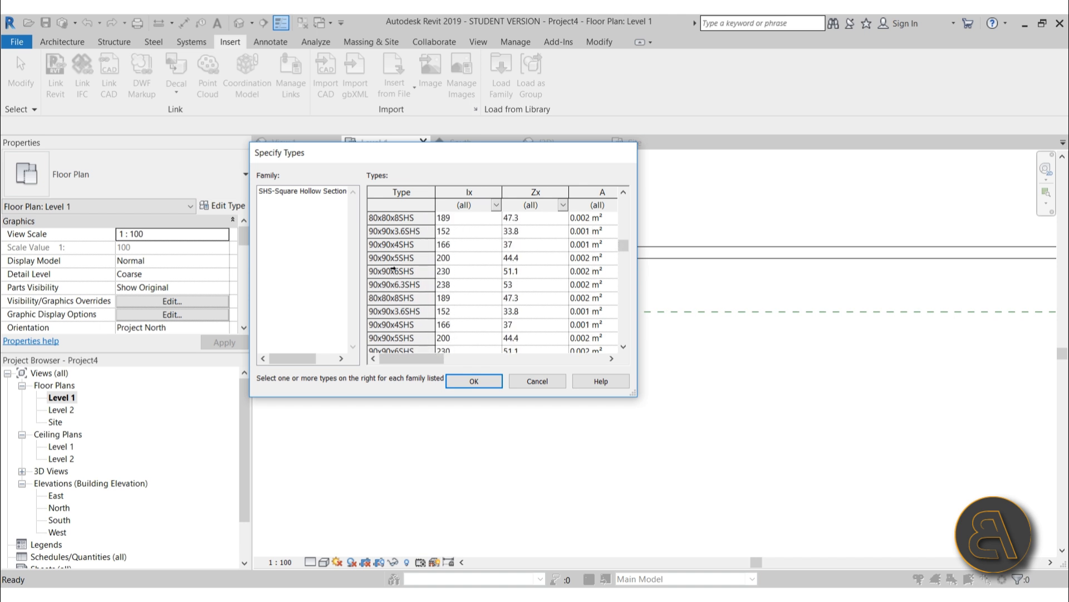
{"action": "scroll", "coordinate": [393, 271], "scroll_direction": "down", "scroll_amount": 3}
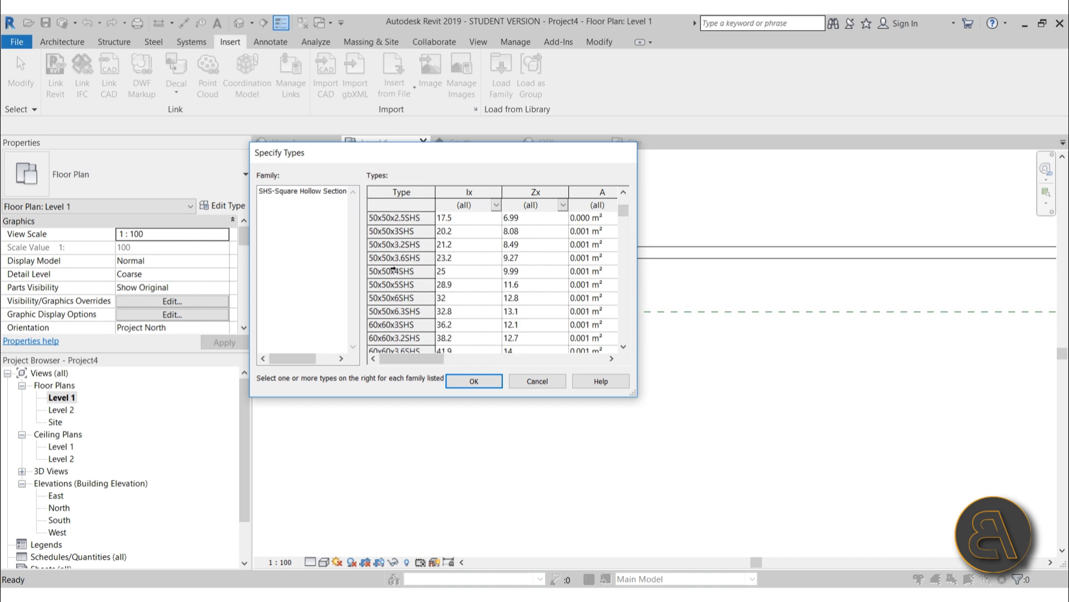
{"action": "scroll", "coordinate": [393, 274], "scroll_direction": "down", "scroll_amount": 4}
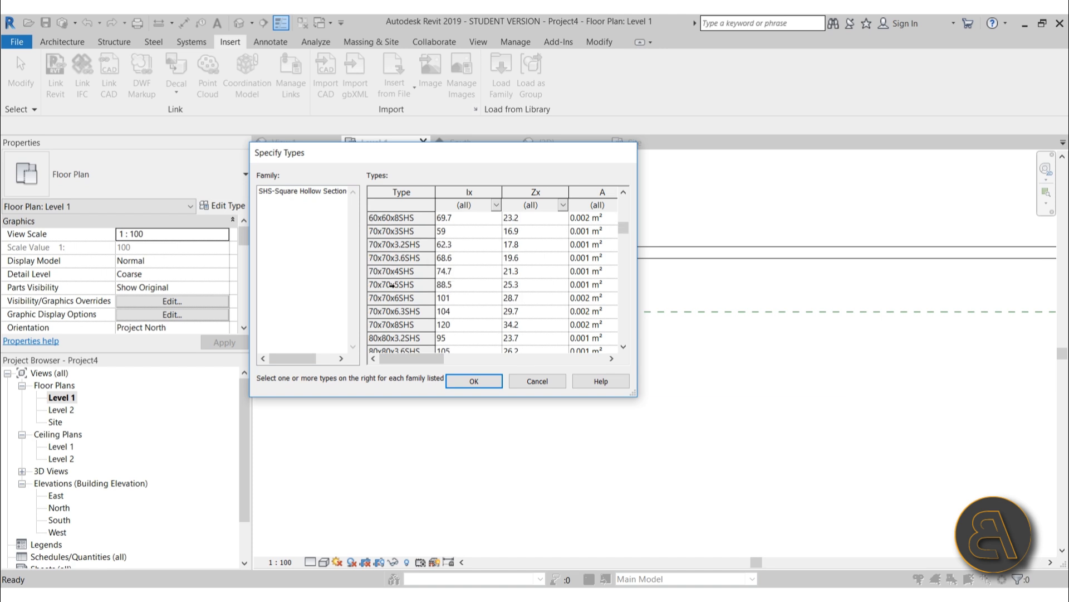
{"action": "scroll", "coordinate": [391, 286], "scroll_direction": "up", "scroll_amount": 1}
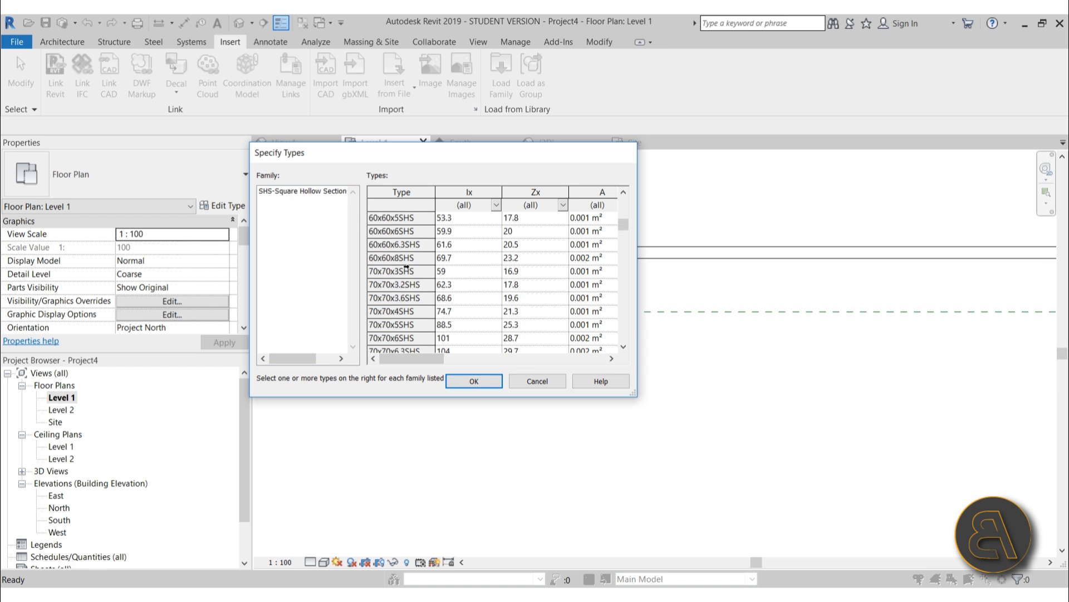
{"action": "scroll", "coordinate": [396, 259], "scroll_direction": "down", "scroll_amount": 4}
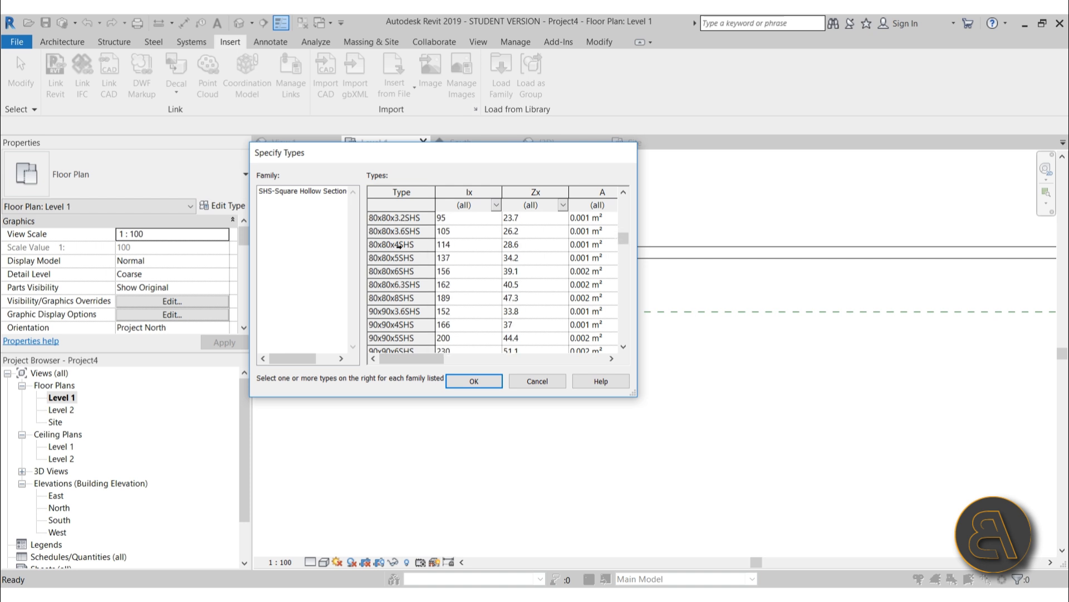
{"action": "left_click", "coordinate": [396, 259]}
{"action": "left_click", "coordinate": [392, 273]}
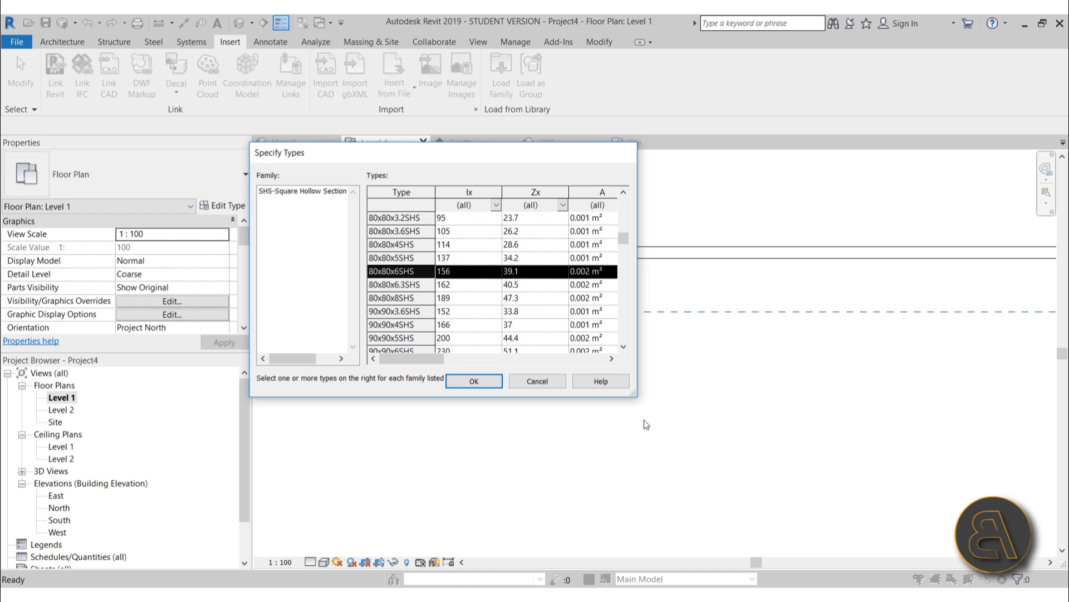
{"action": "key", "text": "Return"}
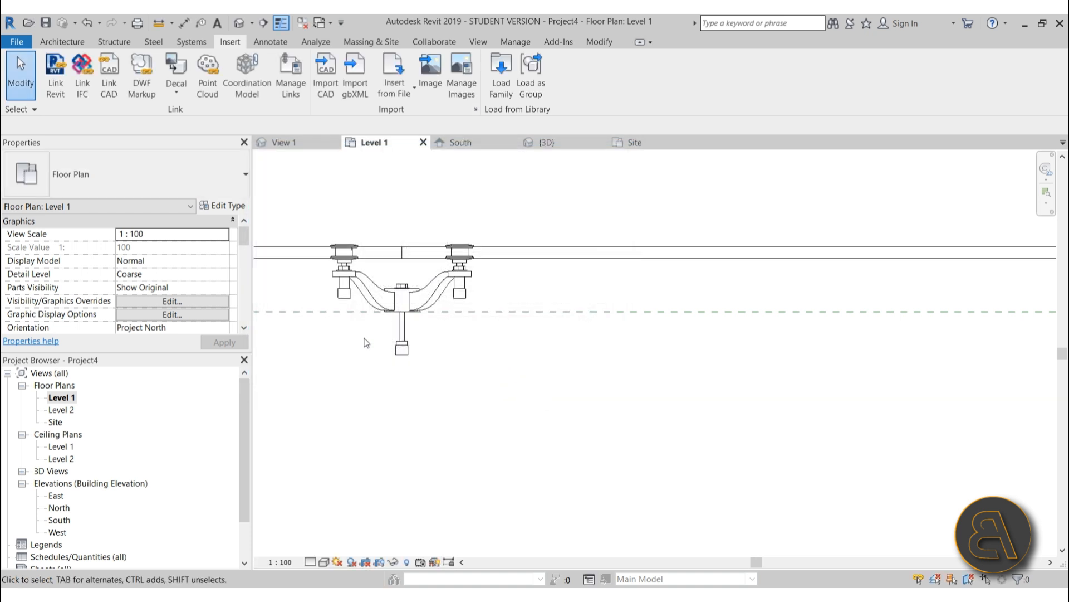
Start a structural column of type 80x80x6SHS and set the Level 1 plan's detail level to Fine
{"action": "left_click", "coordinate": [105, 43]}
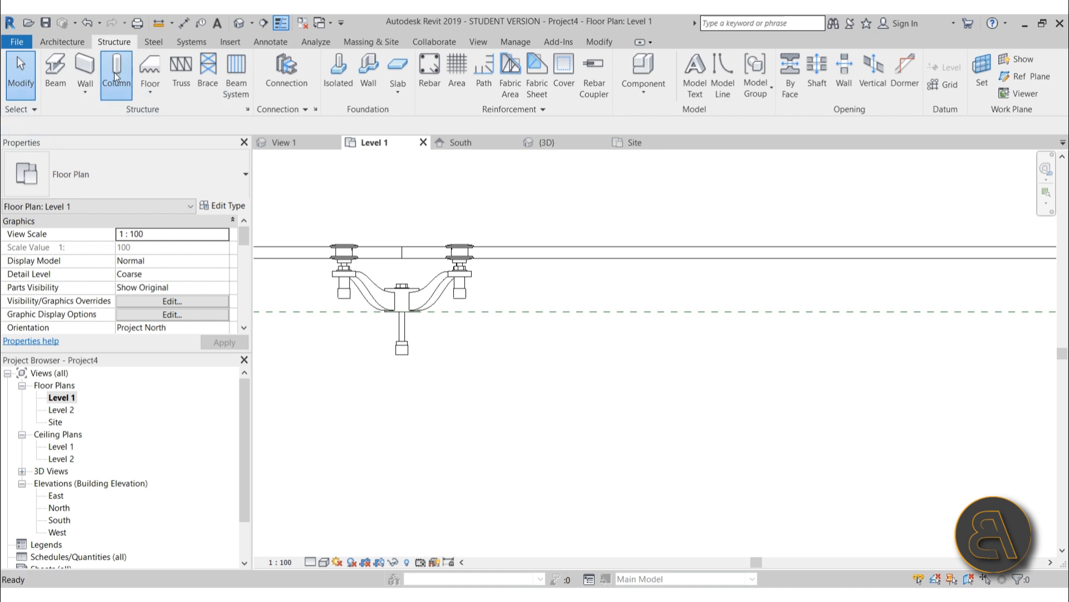
{"action": "left_click", "coordinate": [116, 77]}
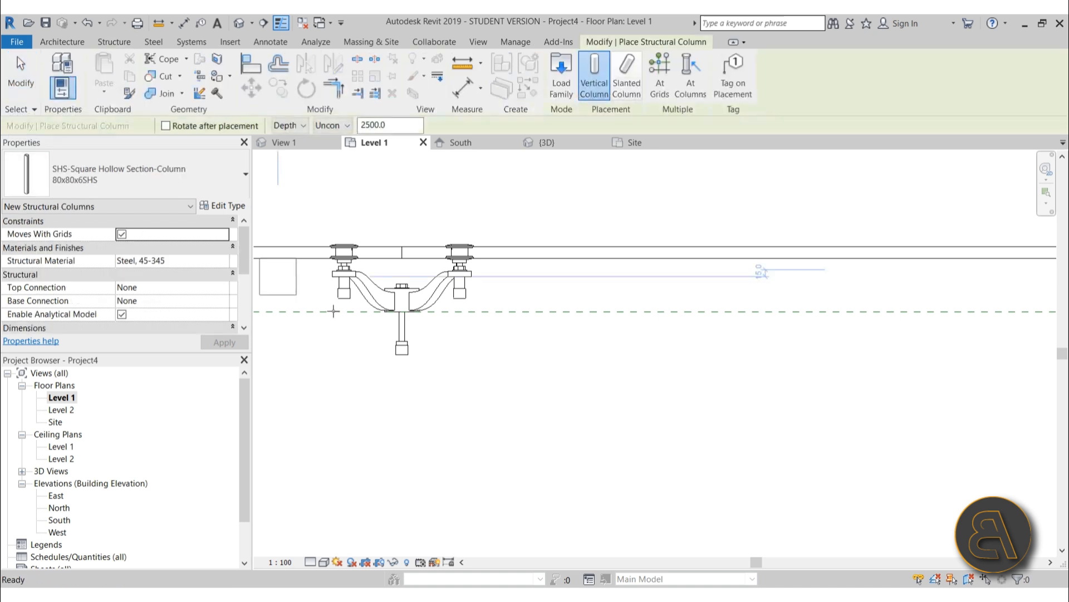
{"action": "left_click", "coordinate": [109, 176]}
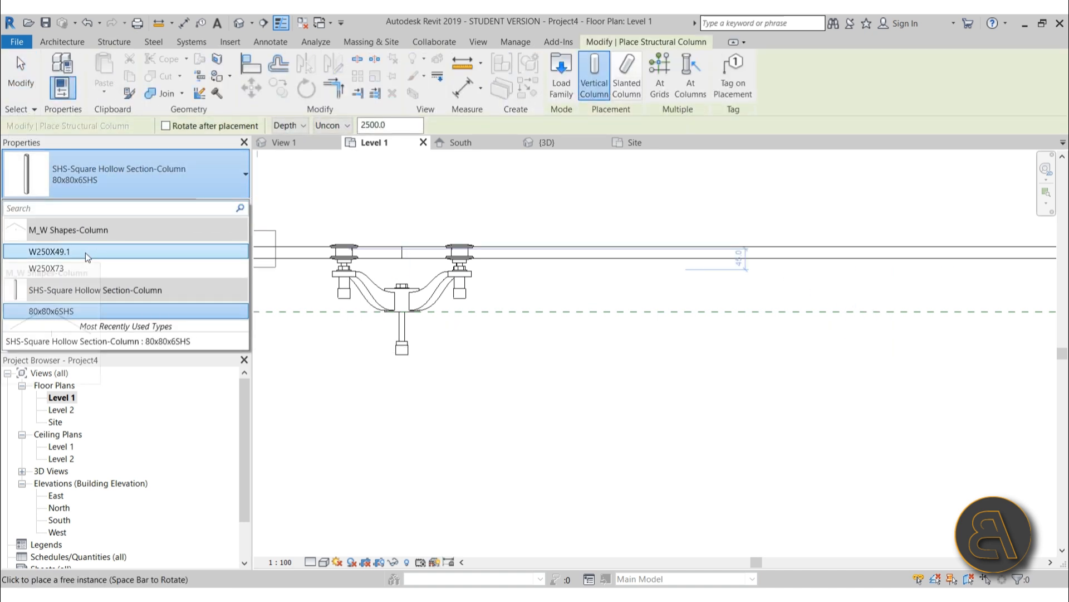
{"action": "left_click", "coordinate": [55, 311]}
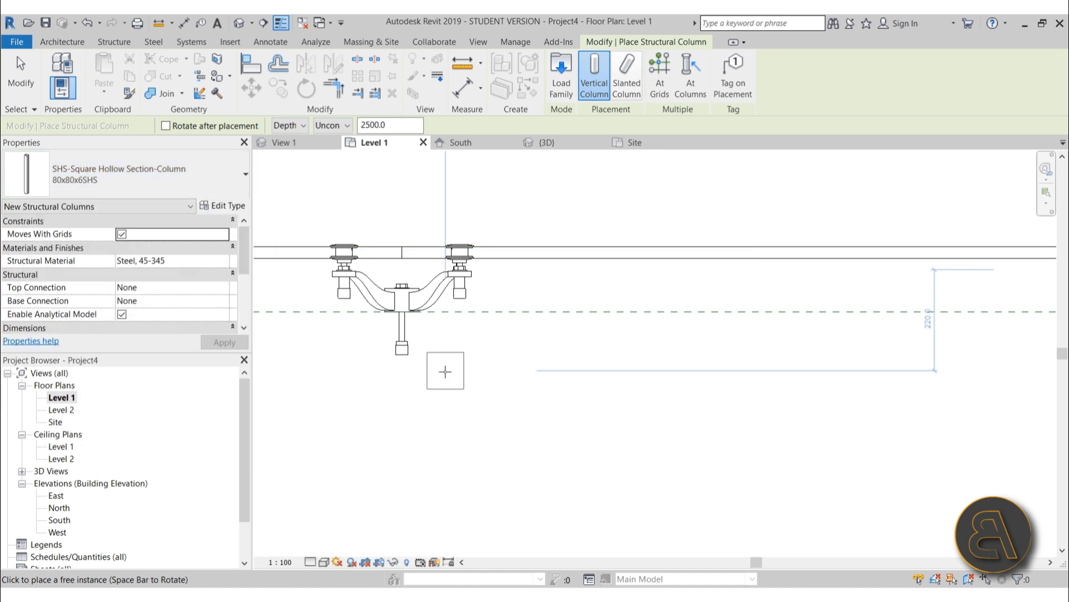
{"action": "left_click", "coordinate": [310, 562]}
{"action": "left_click", "coordinate": [326, 547]}
Try to place the column by the first spider fitting's stem with a depth of 2500, and undo the placement
{"action": "scroll", "coordinate": [400, 373], "scroll_direction": "up", "scroll_amount": 3}
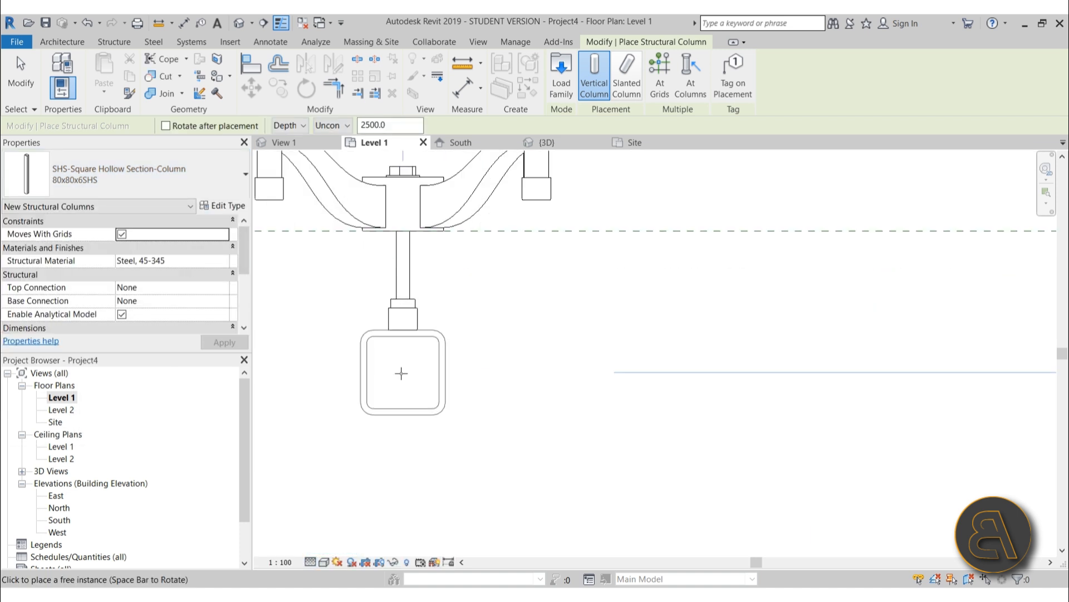
{"action": "scroll", "coordinate": [401, 373], "scroll_direction": "up", "scroll_amount": 2}
{"action": "scroll", "coordinate": [511, 368], "scroll_direction": "down", "scroll_amount": 4}
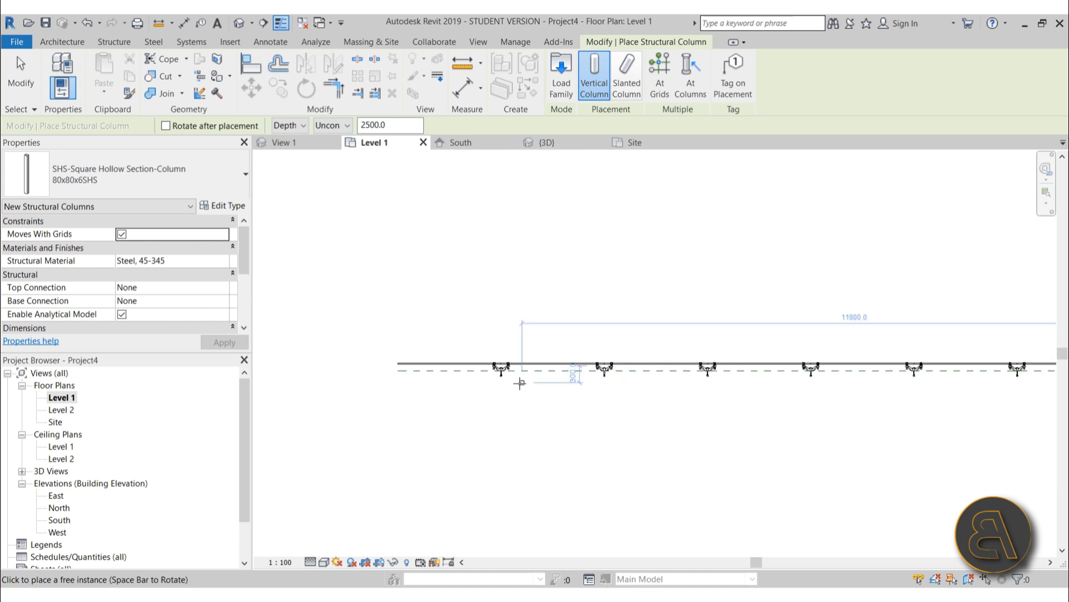
{"action": "scroll", "coordinate": [524, 374], "scroll_direction": "up", "scroll_amount": 4}
{"action": "left_click", "coordinate": [458, 374]}
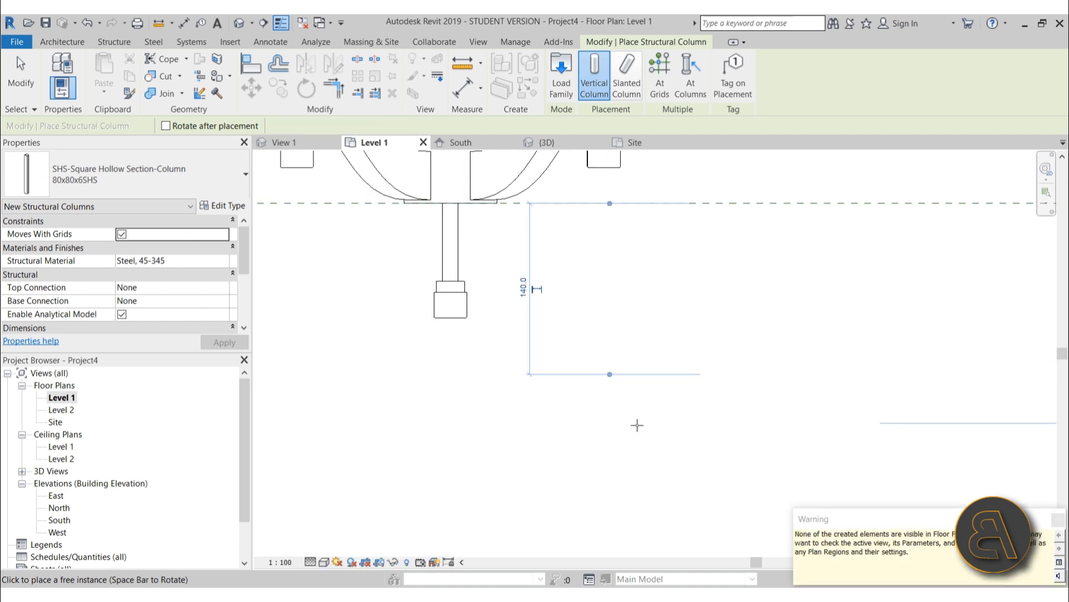
{"action": "left_click", "coordinate": [1059, 521]}
{"action": "left_click", "coordinate": [88, 23]}
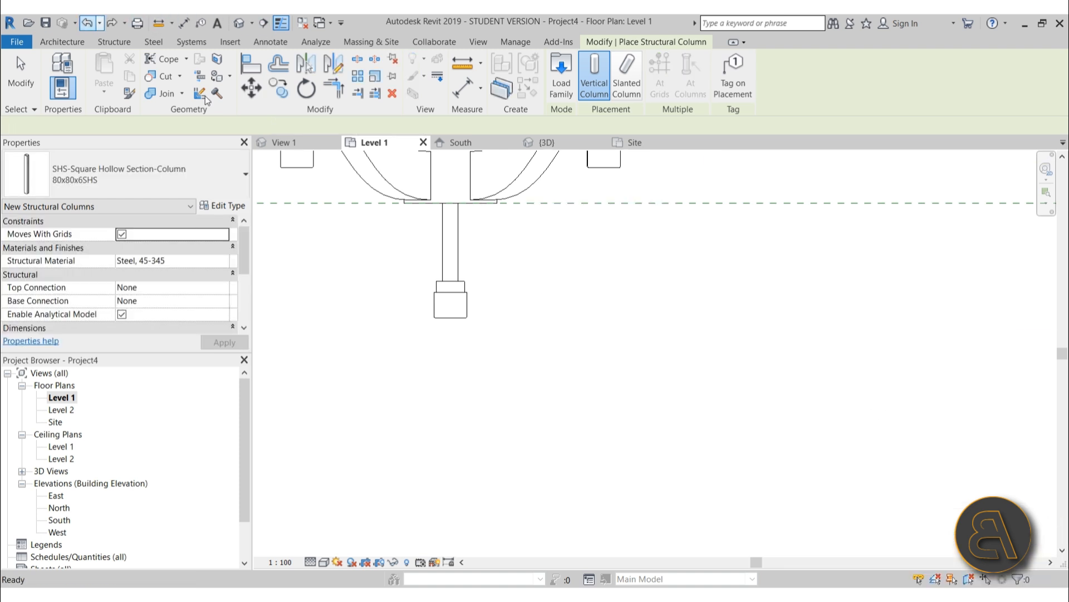
Place an 80x80x6SHS column just beyond the spider fitting's stem with an unconnected height of 8000
{"action": "left_click", "coordinate": [285, 126]}
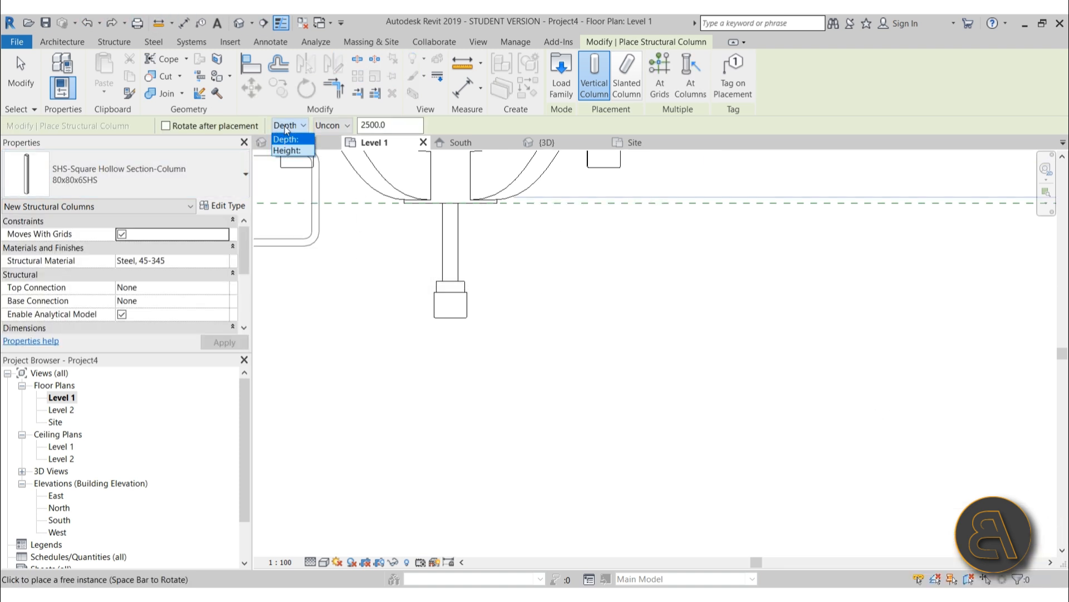
{"action": "double_click", "coordinate": [386, 126]}
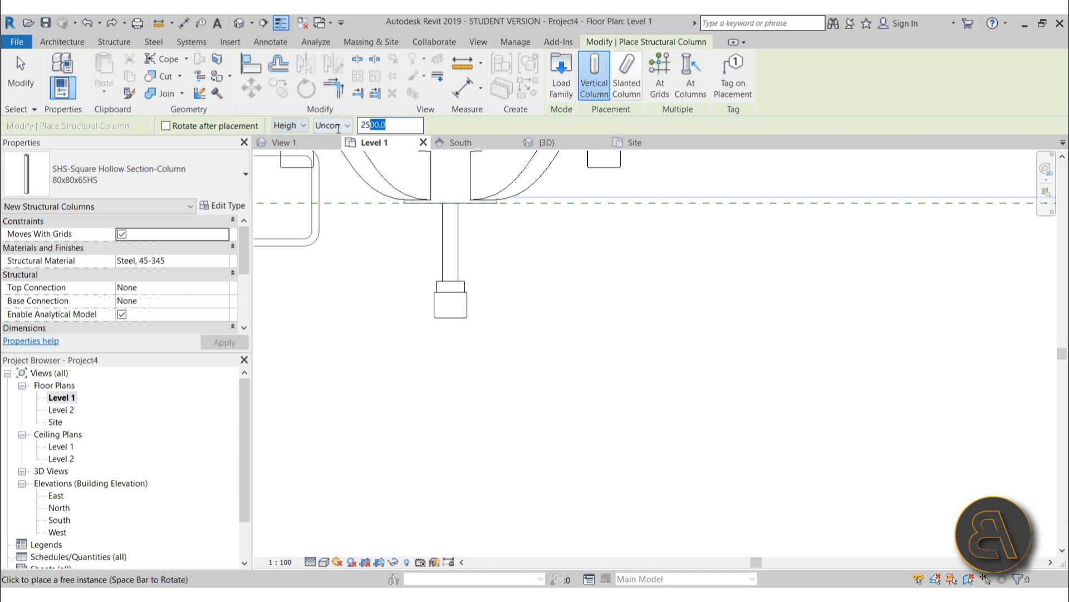
{"action": "type", "text": "8000"}
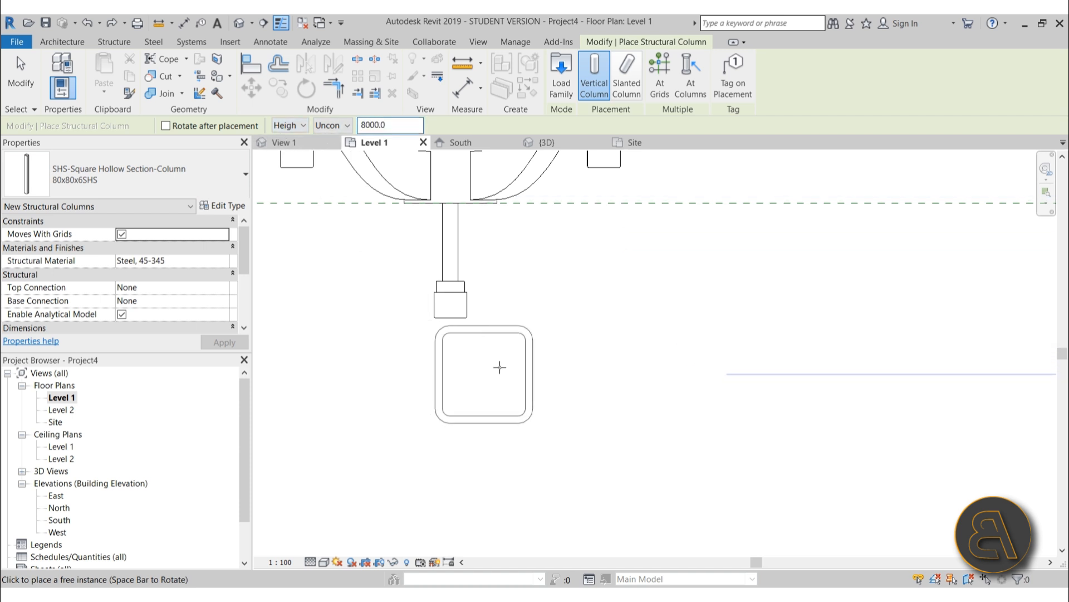
{"action": "scroll", "coordinate": [432, 381], "scroll_direction": "down", "scroll_amount": 3}
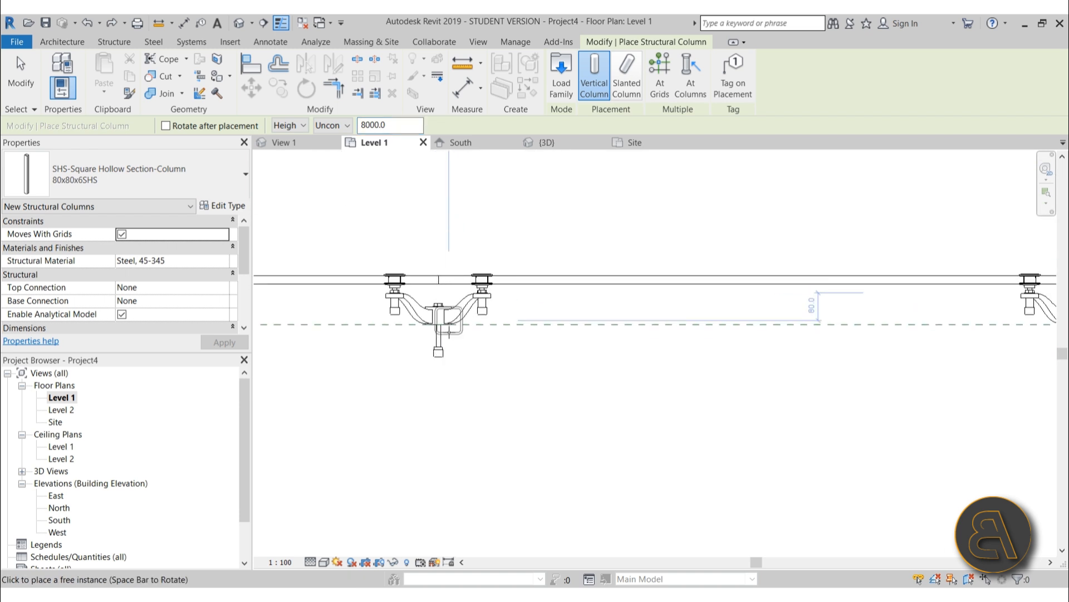
{"action": "scroll", "coordinate": [449, 332], "scroll_direction": "up", "scroll_amount": 5}
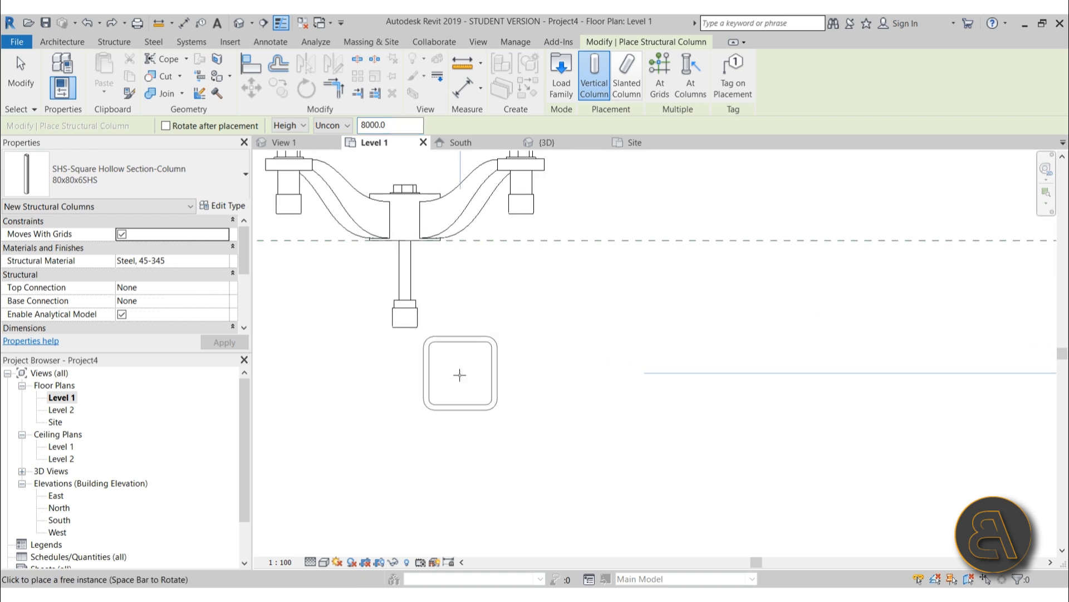
{"action": "left_click", "coordinate": [428, 373]}
{"action": "key", "text": "Escape"}
Align the column's centre to the centreline of the spider fitting
{"action": "key", "text": "a"}
{"action": "key", "text": "l"}
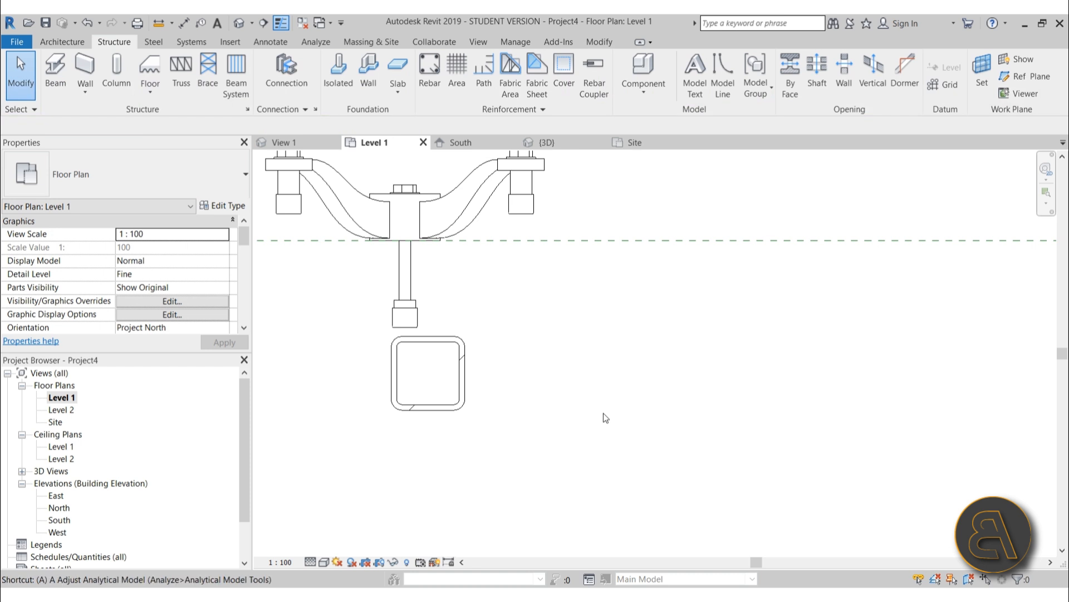
{"action": "scroll", "coordinate": [406, 332], "scroll_direction": "up", "scroll_amount": 2}
{"action": "left_click", "coordinate": [403, 332]}
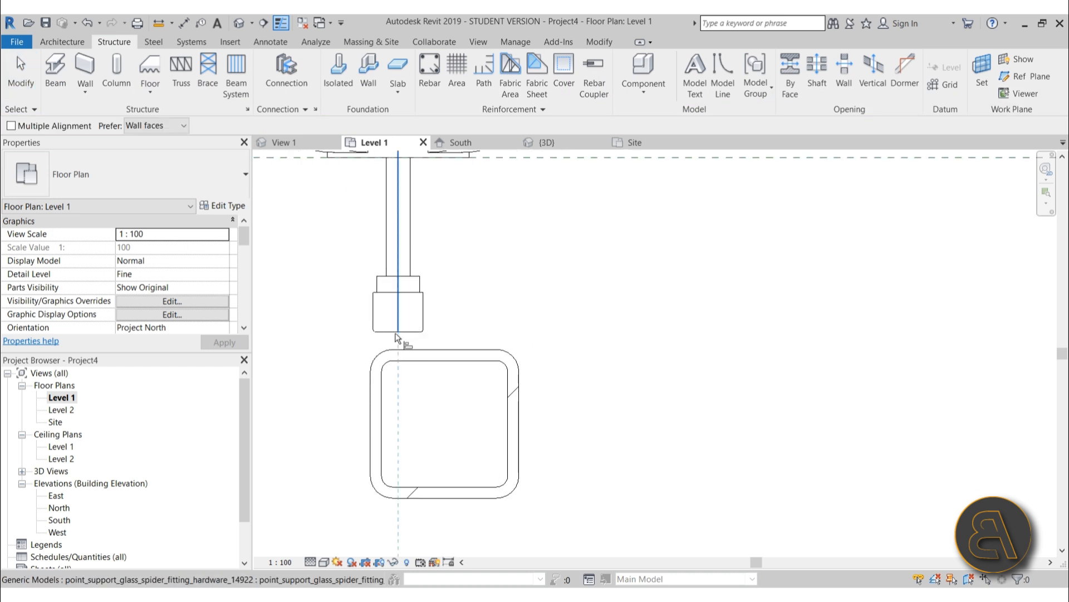
{"action": "left_click", "coordinate": [445, 412]}
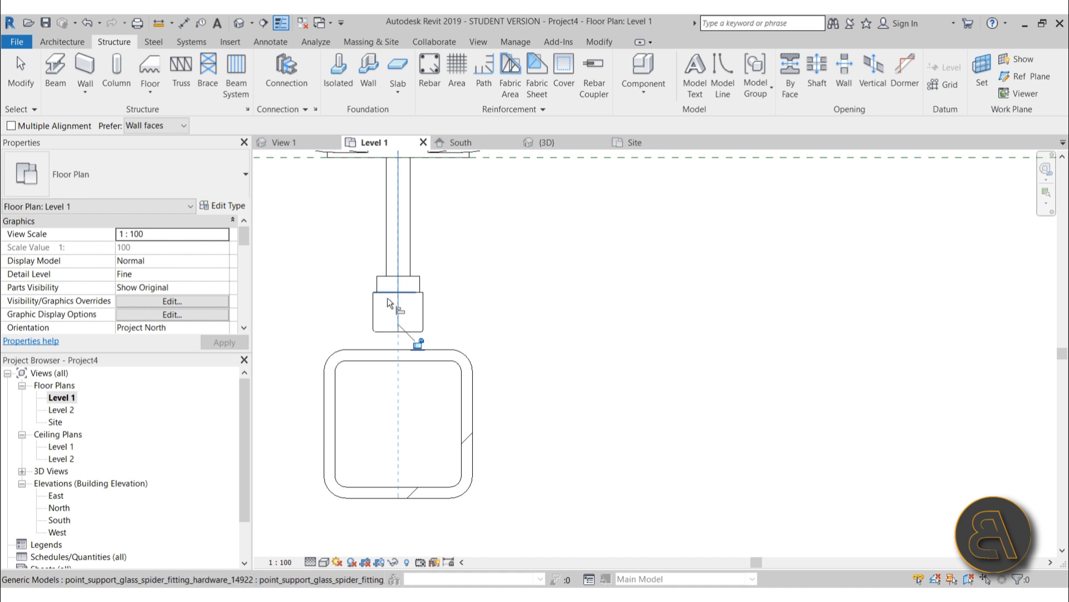
{"action": "scroll", "coordinate": [395, 332], "scroll_direction": "up", "scroll_amount": 3}
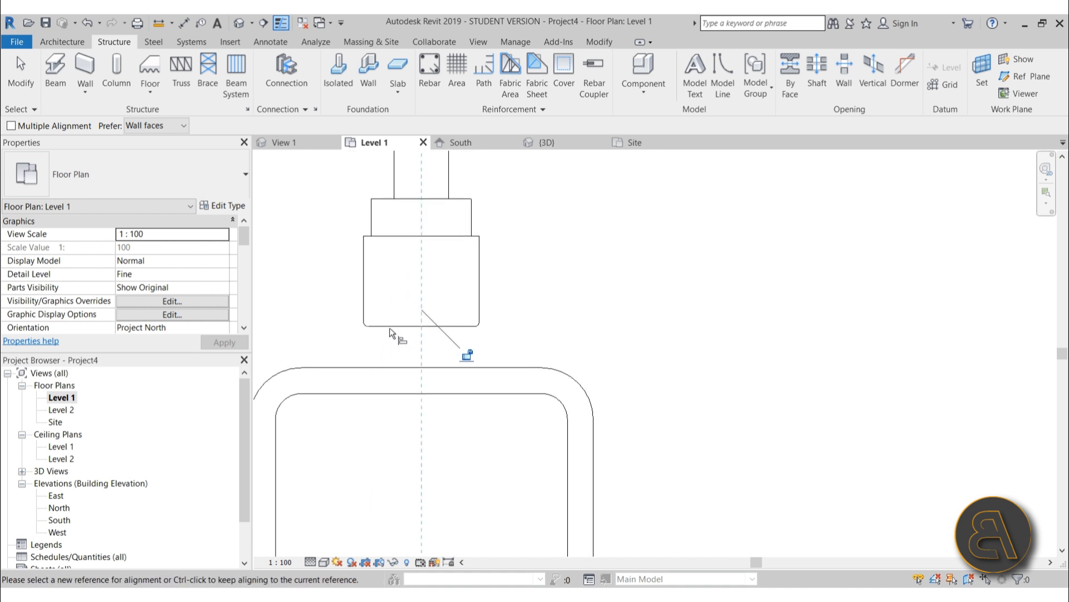
{"action": "key", "text": "Escape"}
{"action": "key", "text": "Escape"}
Move the column along the fitting's centreline so its near face meets the end of the spider fitting's stem
{"action": "left_click", "coordinate": [423, 369]}
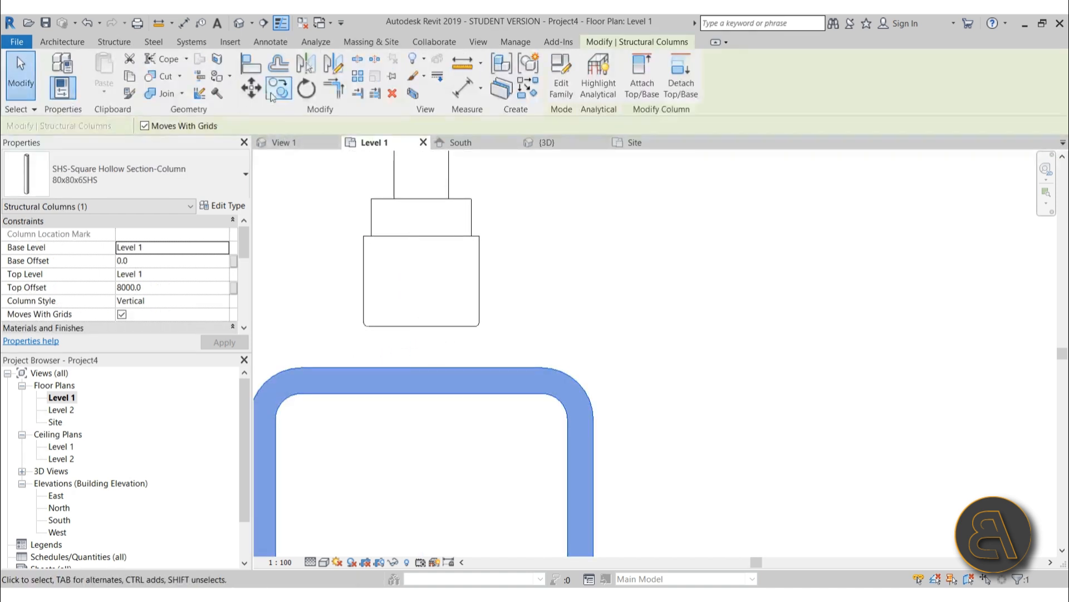
{"action": "left_click", "coordinate": [251, 88]}
{"action": "left_click", "coordinate": [421, 255]}
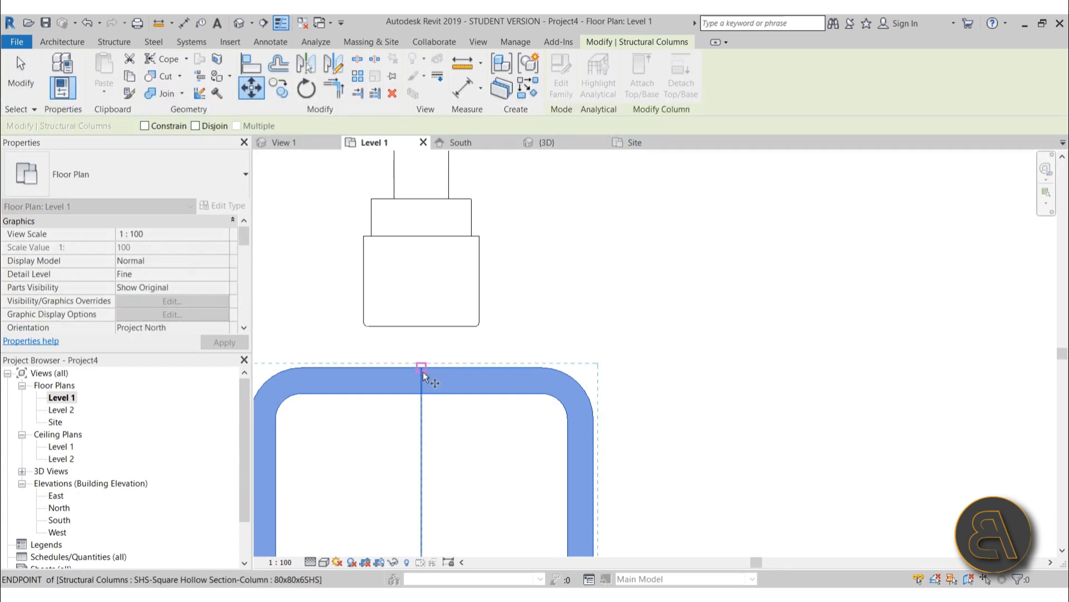
{"action": "left_click", "coordinate": [421, 335]}
{"action": "scroll", "coordinate": [412, 323], "scroll_direction": "down", "scroll_amount": 4}
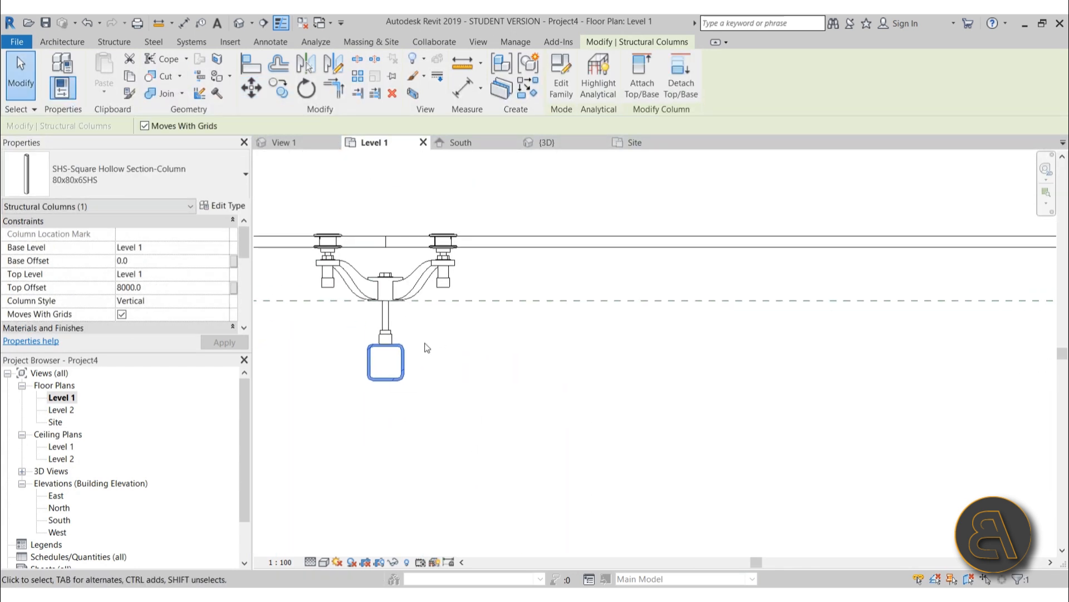
Copy the column with multiple copies enabled, from the first spider fitting's centreline to the matching point on the next fitting
{"action": "scroll", "coordinate": [426, 347], "scroll_direction": "up", "scroll_amount": 2}
{"action": "key", "text": "c"}
{"action": "key", "text": "c"}
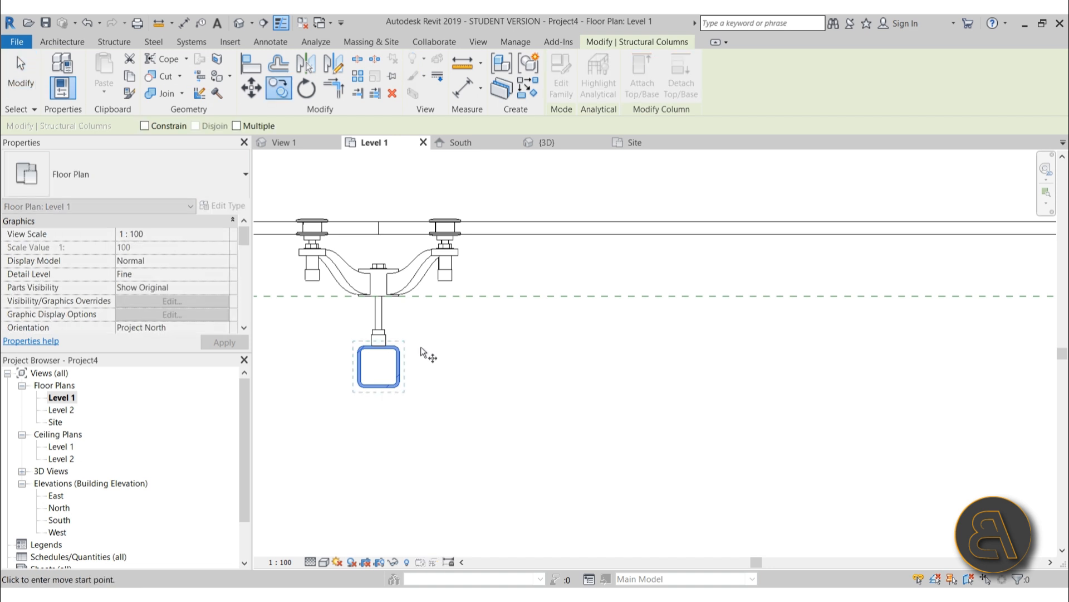
{"action": "scroll", "coordinate": [396, 301], "scroll_direction": "up", "scroll_amount": 3}
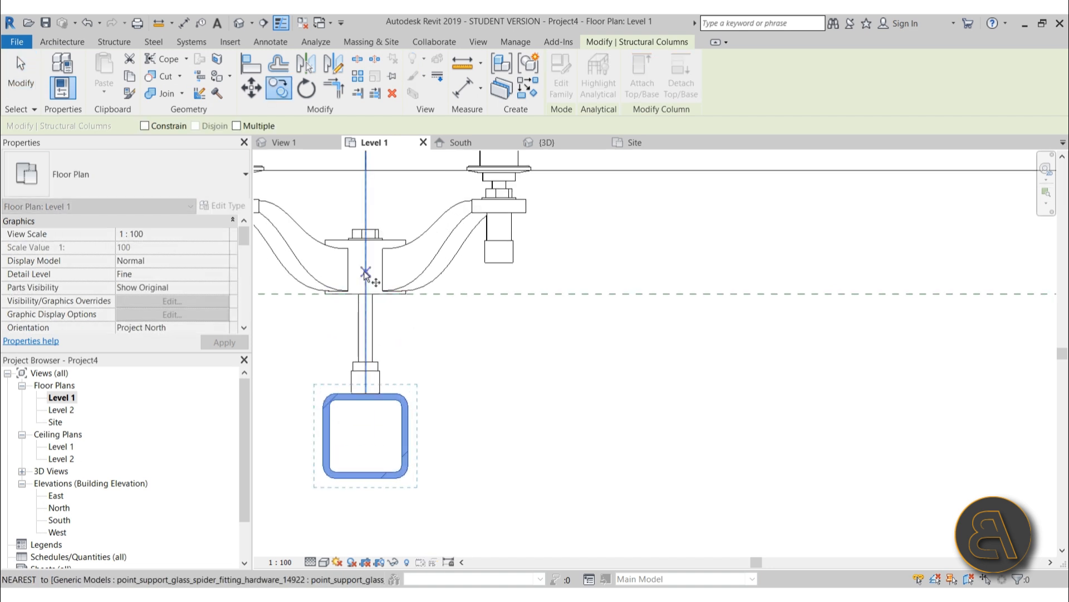
{"action": "left_click", "coordinate": [364, 263]}
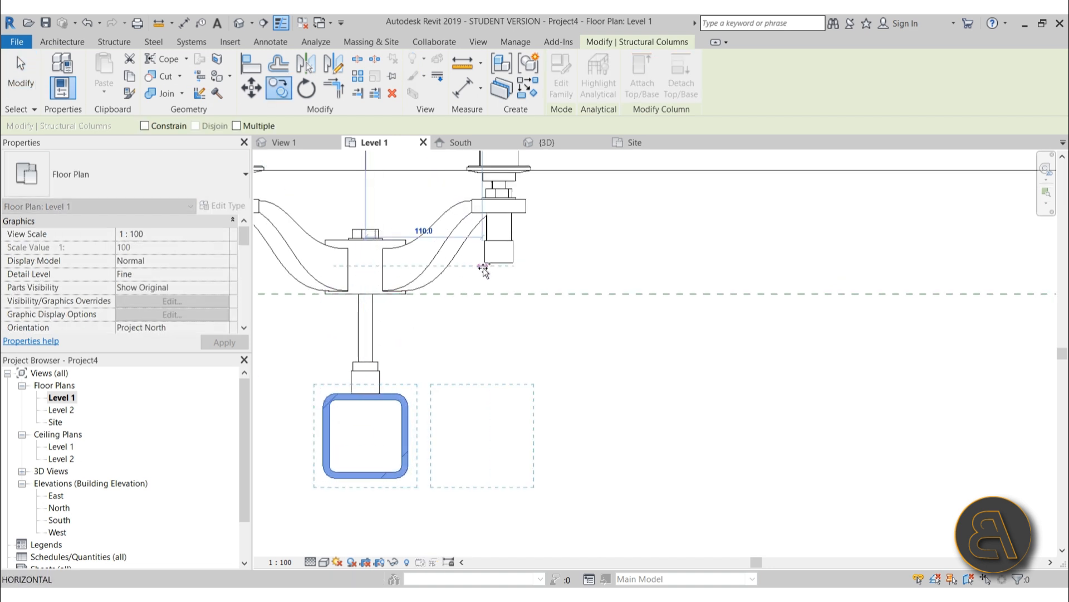
{"action": "scroll", "coordinate": [523, 268], "scroll_direction": "down", "scroll_amount": 3}
{"action": "middle_click_drag", "start_coordinate": [501, 273], "coordinate": [103, 283]}
{"action": "left_click", "coordinate": [238, 126]}
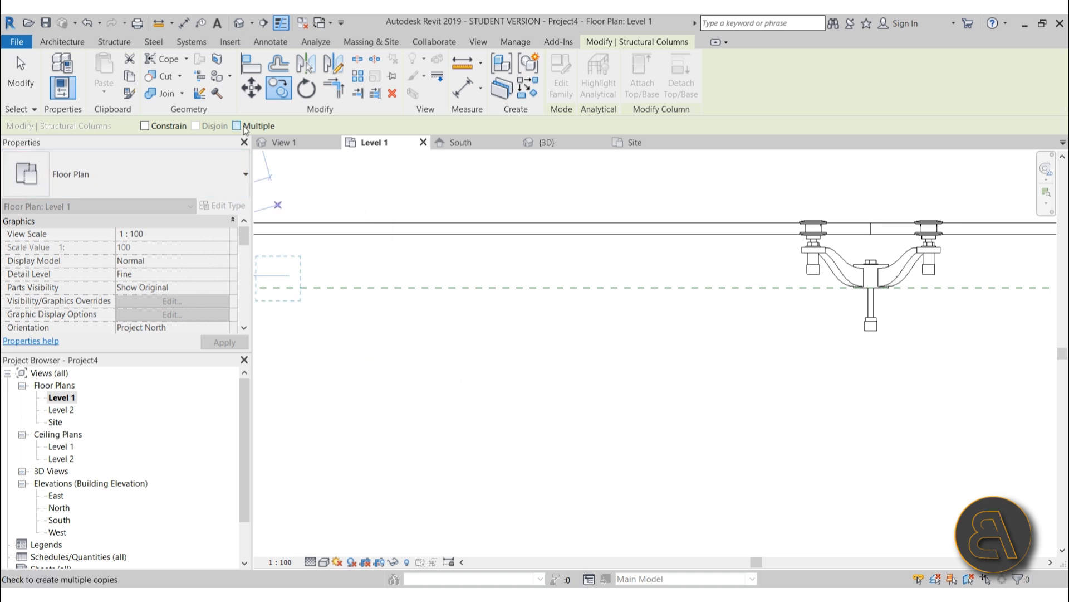
{"action": "scroll", "coordinate": [652, 329], "scroll_direction": "down", "scroll_amount": 2}
{"action": "middle_click_drag", "start_coordinate": [802, 317], "coordinate": [477, 305]}
{"action": "scroll", "coordinate": [479, 274], "scroll_direction": "up", "scroll_amount": 4}
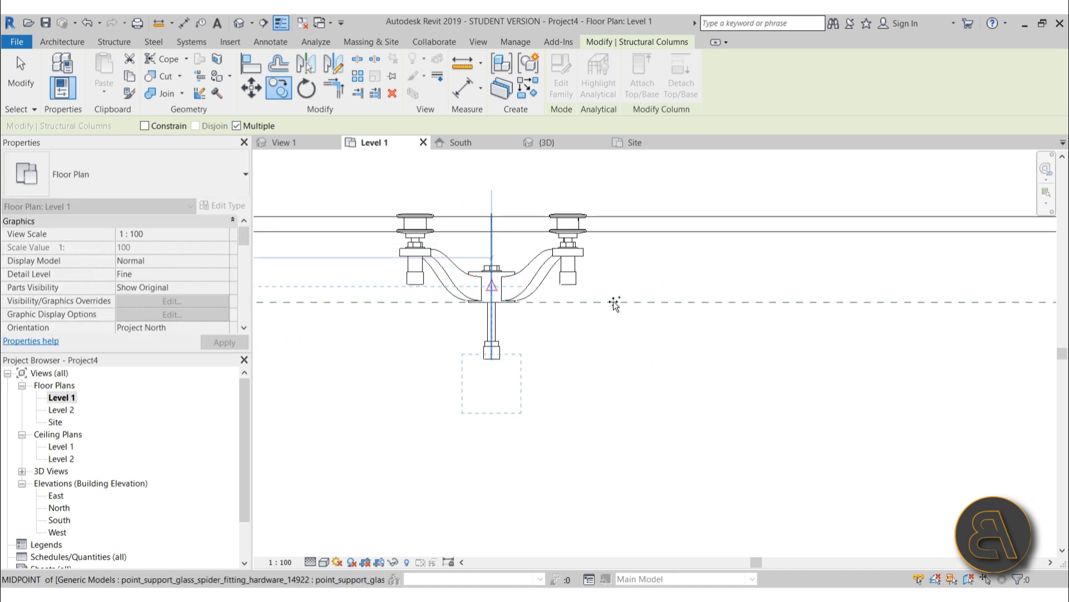
{"action": "left_click", "coordinate": [491, 286]}
Place further copies of the column at the centrelines of the remaining five spider fittings along the curtain wall
{"action": "scroll", "coordinate": [674, 304], "scroll_direction": "down", "scroll_amount": 2}
{"action": "middle_click_drag", "start_coordinate": [674, 305], "coordinate": [126, 306]}
{"action": "scroll", "coordinate": [571, 298], "scroll_direction": "up", "scroll_amount": 3}
{"action": "left_click", "coordinate": [610, 303]}
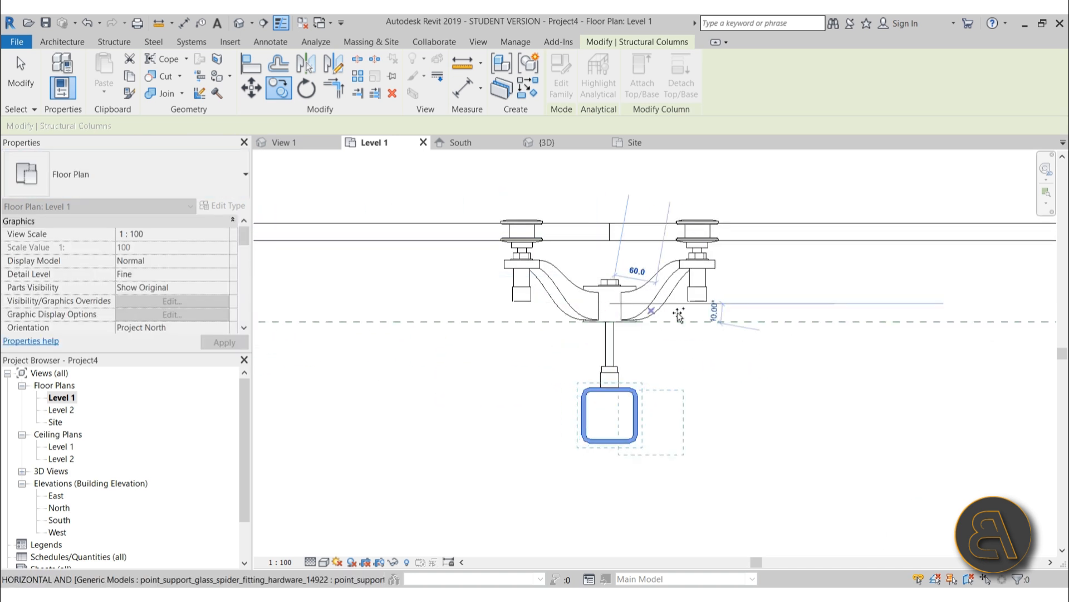
{"action": "scroll", "coordinate": [678, 316], "scroll_direction": "down", "scroll_amount": 2}
{"action": "middle_click_drag", "start_coordinate": [719, 326], "coordinate": [117, 328]}
{"action": "scroll", "coordinate": [703, 313], "scroll_direction": "up", "scroll_amount": 3}
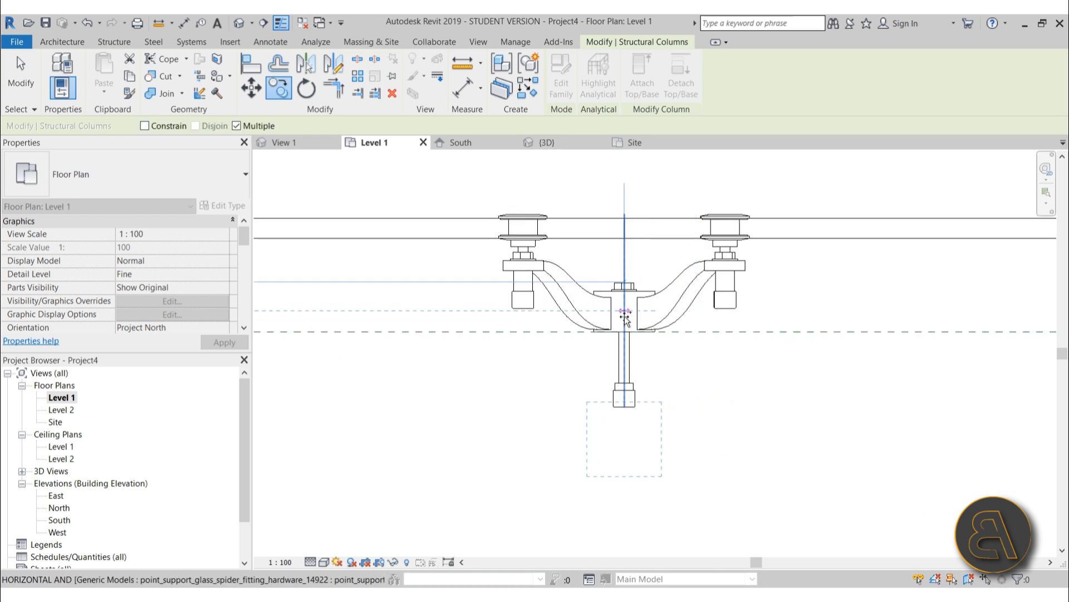
{"action": "left_click", "coordinate": [625, 316]}
{"action": "scroll", "coordinate": [625, 315], "scroll_direction": "down", "scroll_amount": 2}
{"action": "middle_click_drag", "start_coordinate": [718, 334], "coordinate": [206, 341]}
{"action": "scroll", "coordinate": [741, 329], "scroll_direction": "up", "scroll_amount": 3}
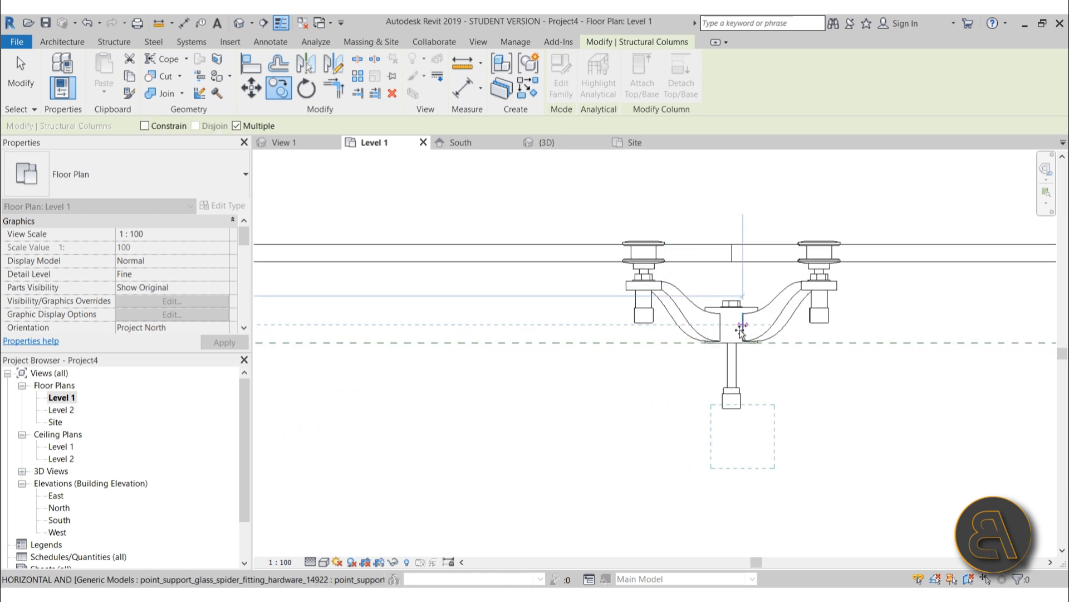
{"action": "left_click", "coordinate": [731, 329]}
{"action": "scroll", "coordinate": [644, 366], "scroll_direction": "down", "scroll_amount": 3}
{"action": "middle_click_drag", "start_coordinate": [644, 368], "coordinate": [146, 357]}
{"action": "scroll", "coordinate": [653, 342], "scroll_direction": "up", "scroll_amount": 3}
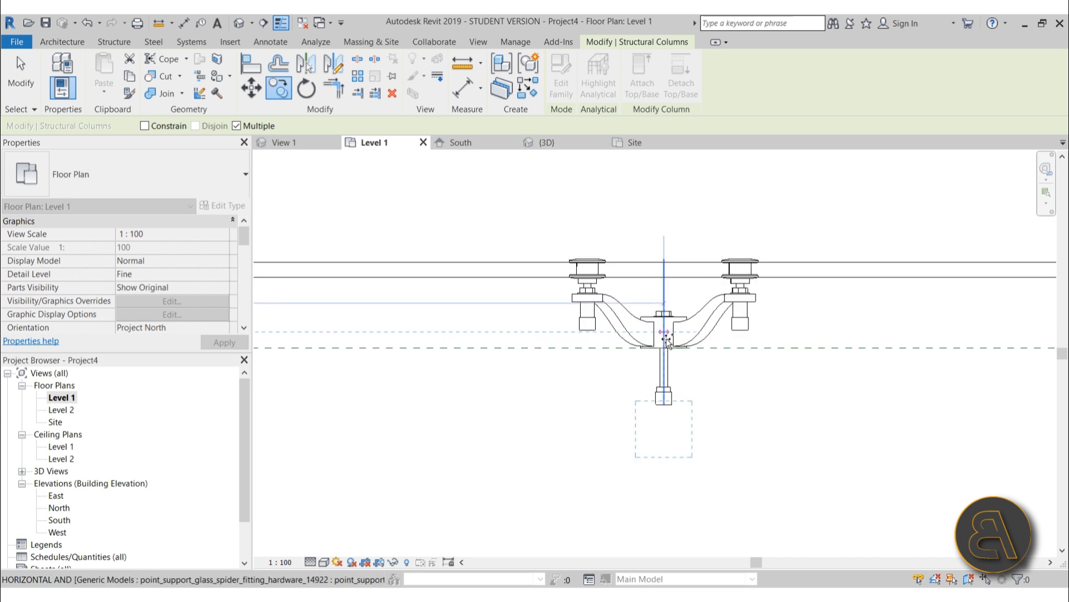
{"action": "left_click", "coordinate": [655, 346]}
{"action": "scroll", "coordinate": [655, 346], "scroll_direction": "down", "scroll_amount": 3}
{"action": "scroll", "coordinate": [711, 362], "scroll_direction": "up", "scroll_amount": 4}
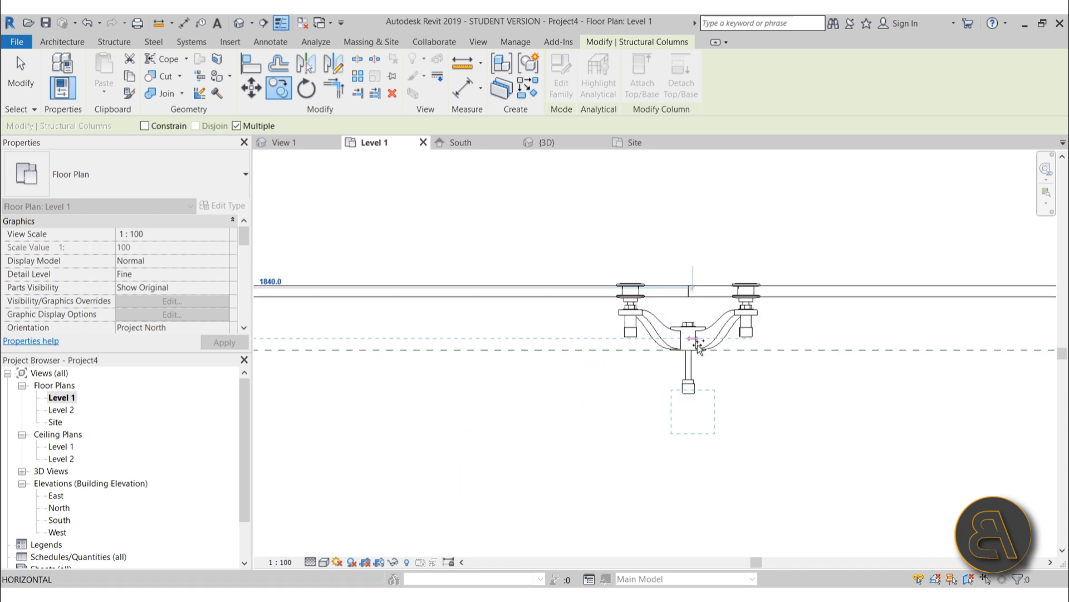
{"action": "left_click", "coordinate": [689, 341]}
{"action": "key", "text": "Escape"}
{"action": "key", "text": "Escape"}
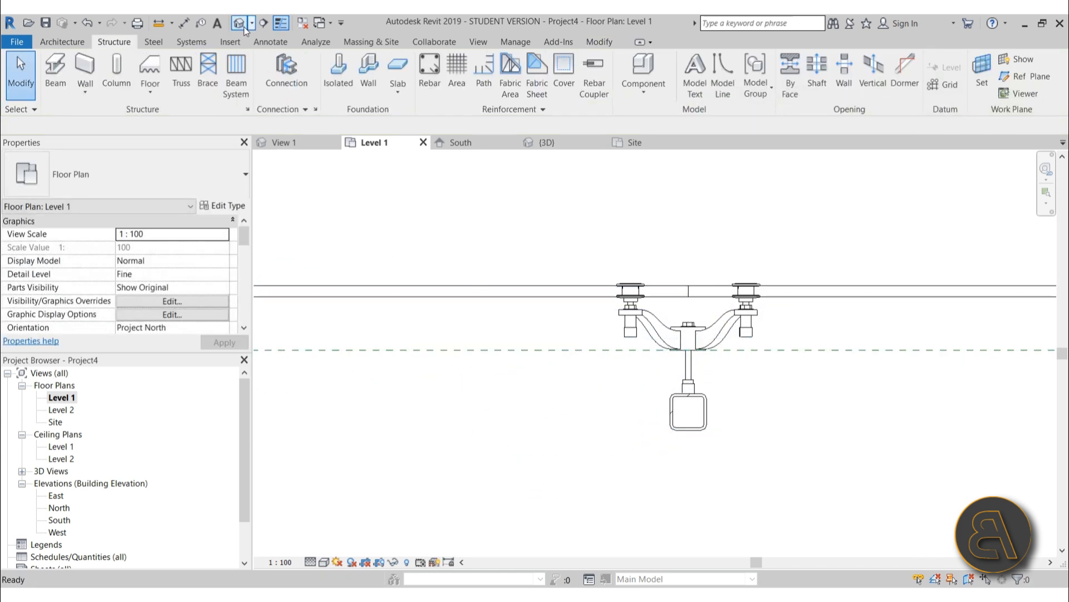
Open the default 3D view, orbit to the back of the curtain wall, and apply a shaded visual style
{"action": "left_click", "coordinate": [239, 23]}
{"action": "scroll", "coordinate": [680, 385], "scroll_direction": "down", "scroll_amount": 3}
{"action": "middle_click_drag", "start_coordinate": [681, 385], "coordinate": [771, 444], "text": "shift"}
{"action": "scroll", "coordinate": [700, 394], "scroll_direction": "up", "scroll_amount": 6}
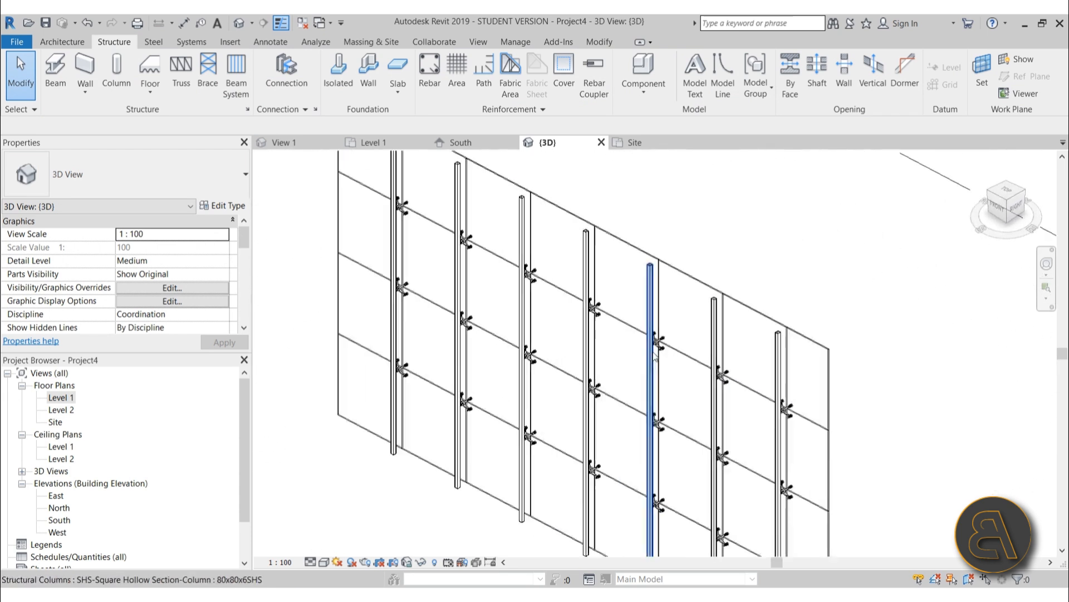
{"action": "middle_click_drag", "start_coordinate": [700, 395], "coordinate": [491, 412], "text": "shift"}
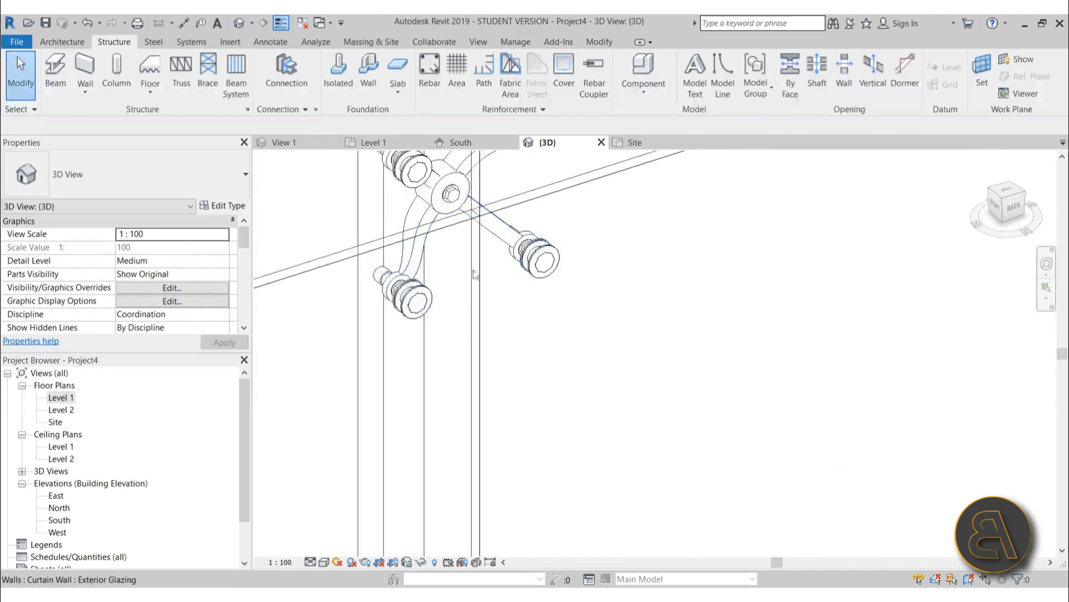
{"action": "left_click", "coordinate": [324, 562]}
{"action": "left_click", "coordinate": [347, 505]}
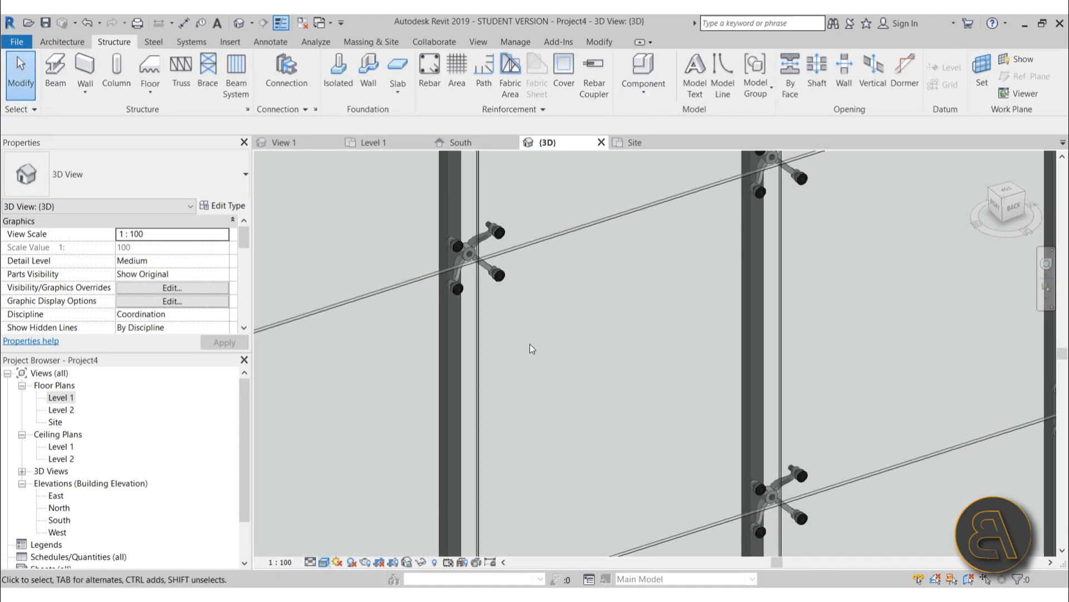
Examine how the spider fittings connect the glass to the columns, up close and across the whole curtain wall
{"action": "scroll", "coordinate": [529, 343], "scroll_direction": "down", "scroll_amount": 5}
{"action": "scroll", "coordinate": [574, 394], "scroll_direction": "up", "scroll_amount": 10}
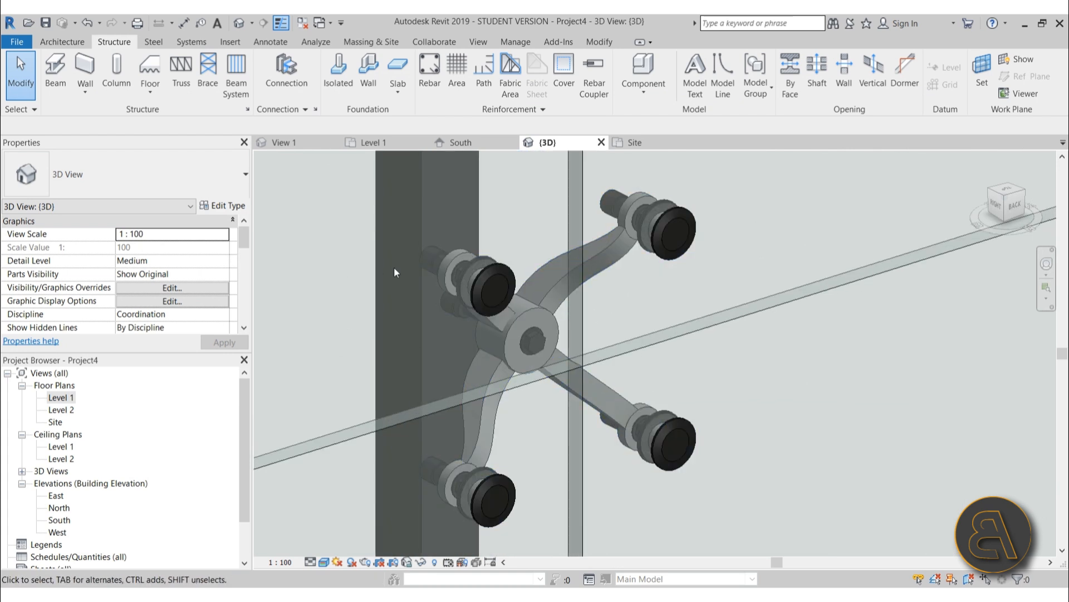
{"action": "scroll", "coordinate": [425, 237], "scroll_direction": "down", "scroll_amount": 10}
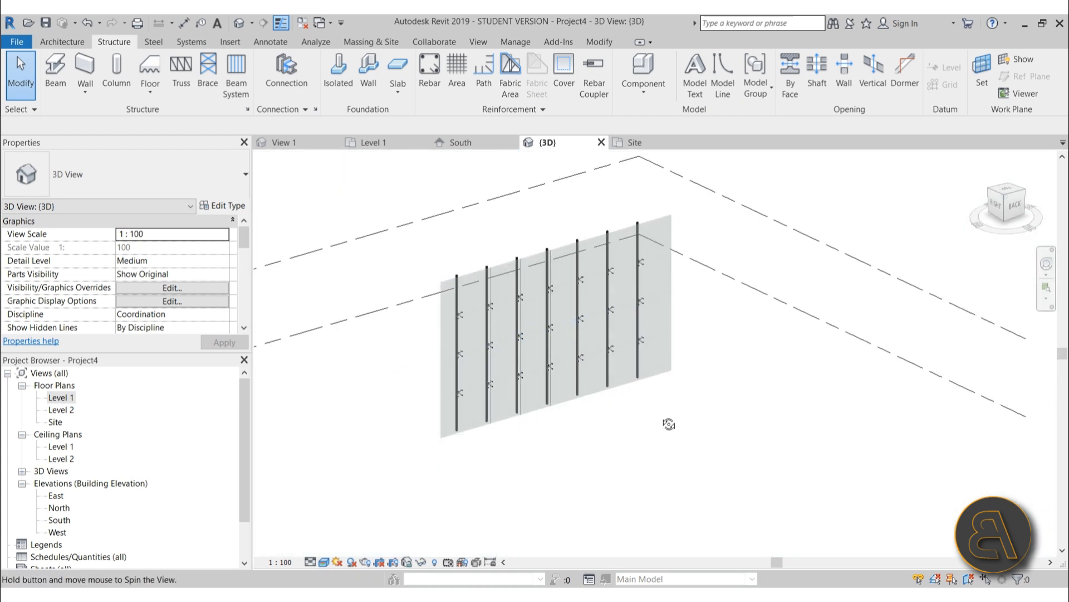
{"action": "middle_click_drag", "start_coordinate": [668, 424], "coordinate": [636, 376], "text": "shift"}
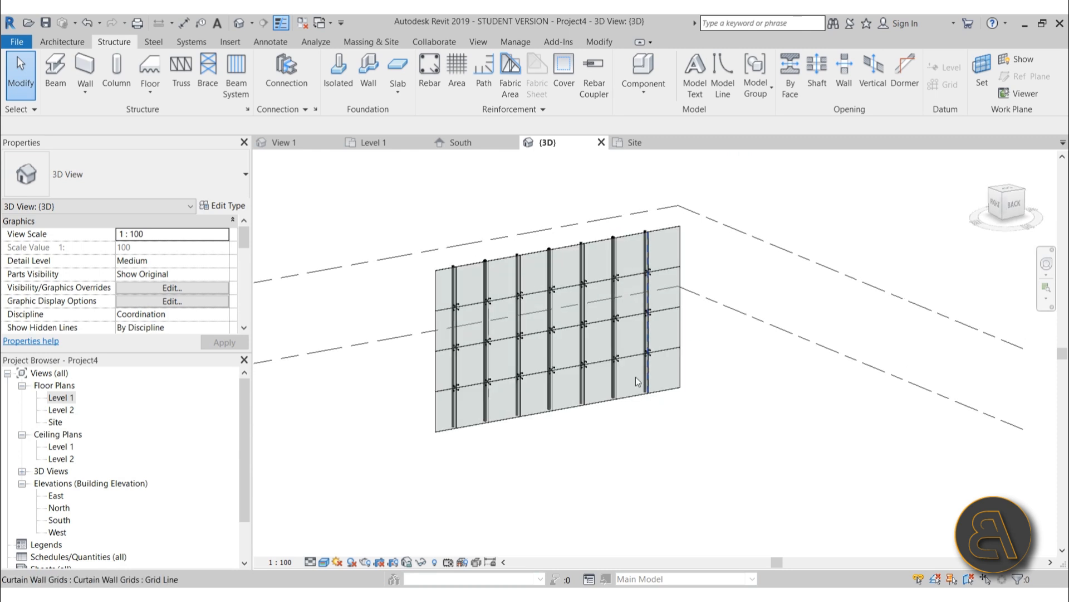
{"action": "scroll", "coordinate": [550, 370], "scroll_direction": "up", "scroll_amount": 5}
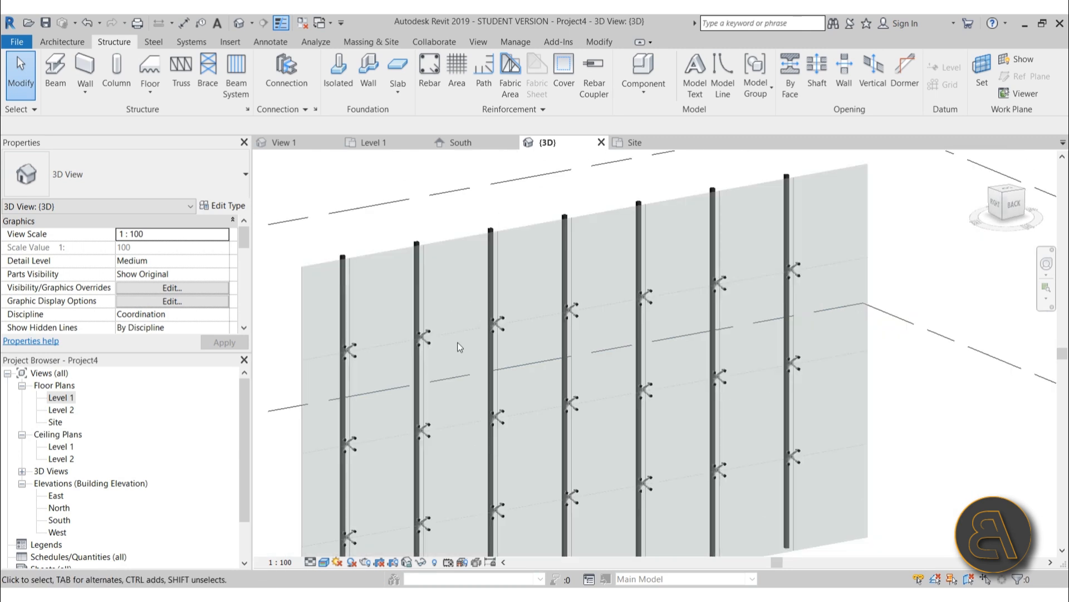
{"action": "scroll", "coordinate": [458, 346], "scroll_direction": "down", "scroll_amount": 4}
{"action": "left_click", "coordinate": [413, 287]}
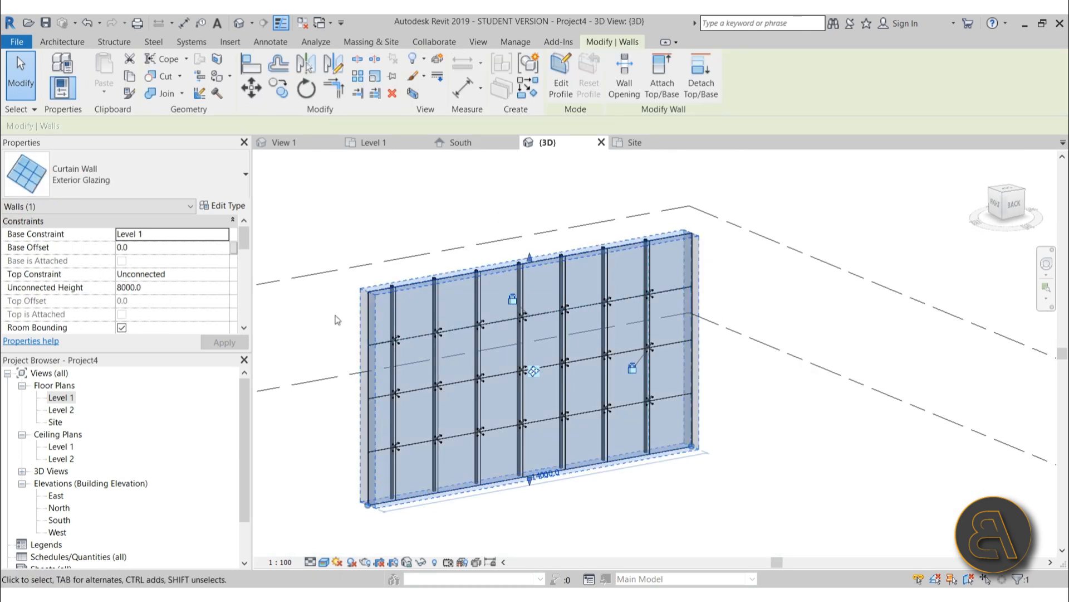
{"action": "left_click", "coordinate": [322, 326]}
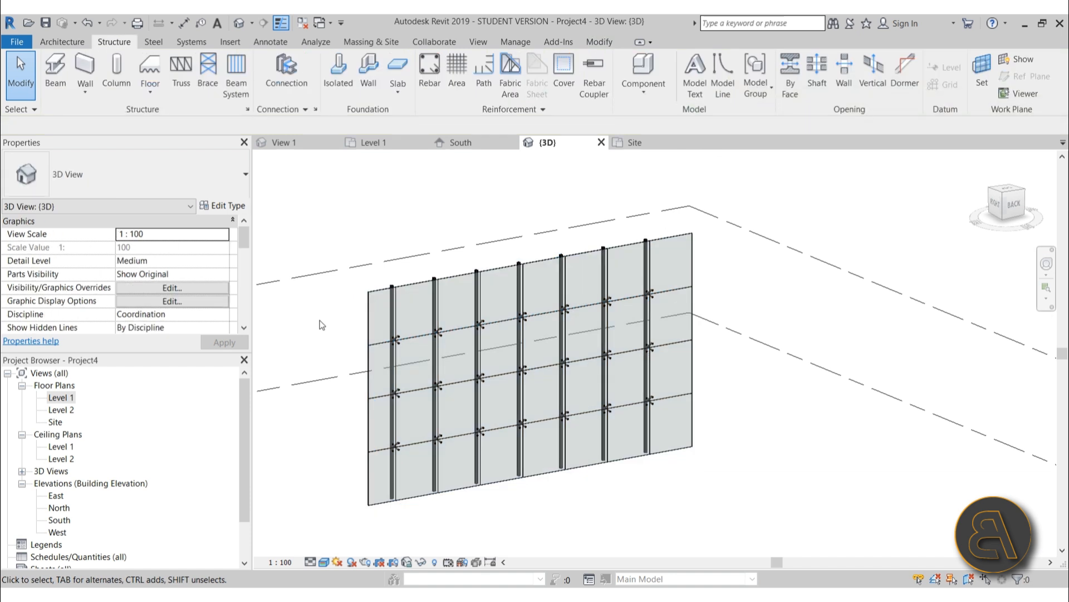